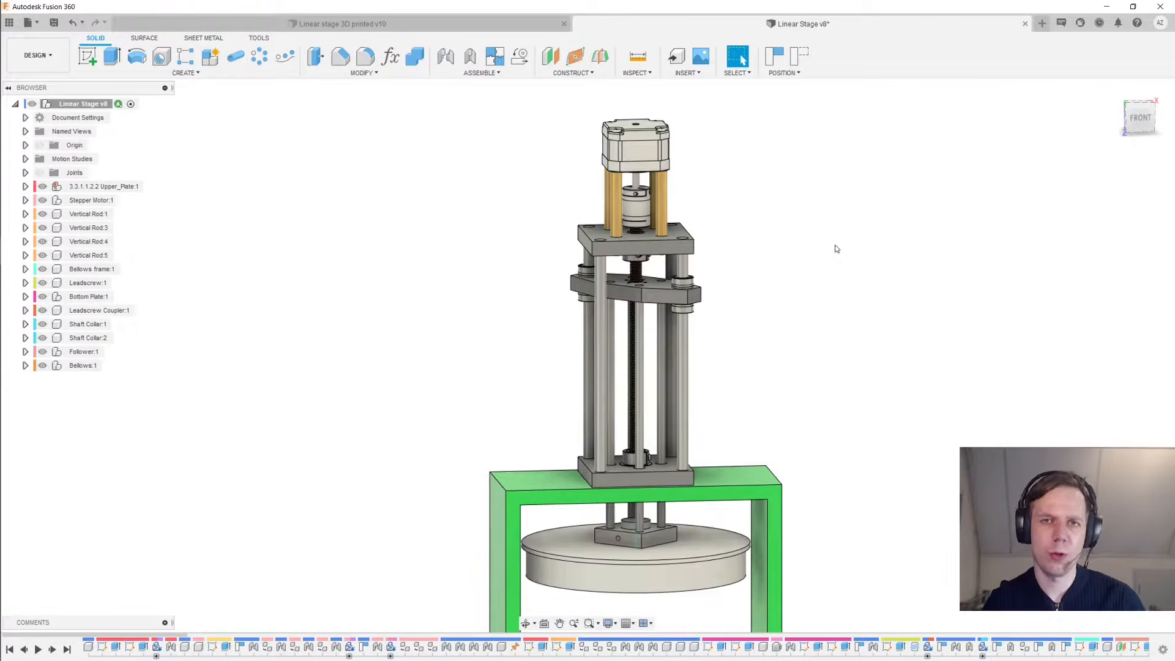
# Examine the Linear Stage v8 assembly from the stepper motor and follower down to the bellows frame and bellows
pyautogui.moveTo(807, 227); pyautogui.dragTo(807, 230, button='middle')
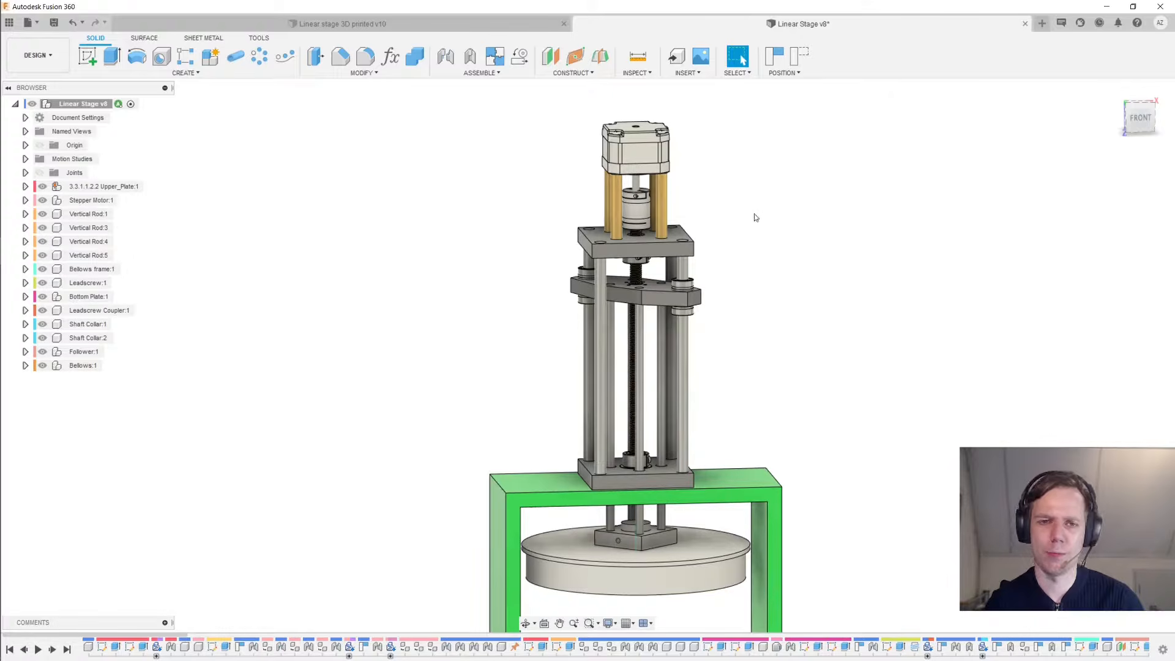
pyautogui.scroll(1, 754, 214)
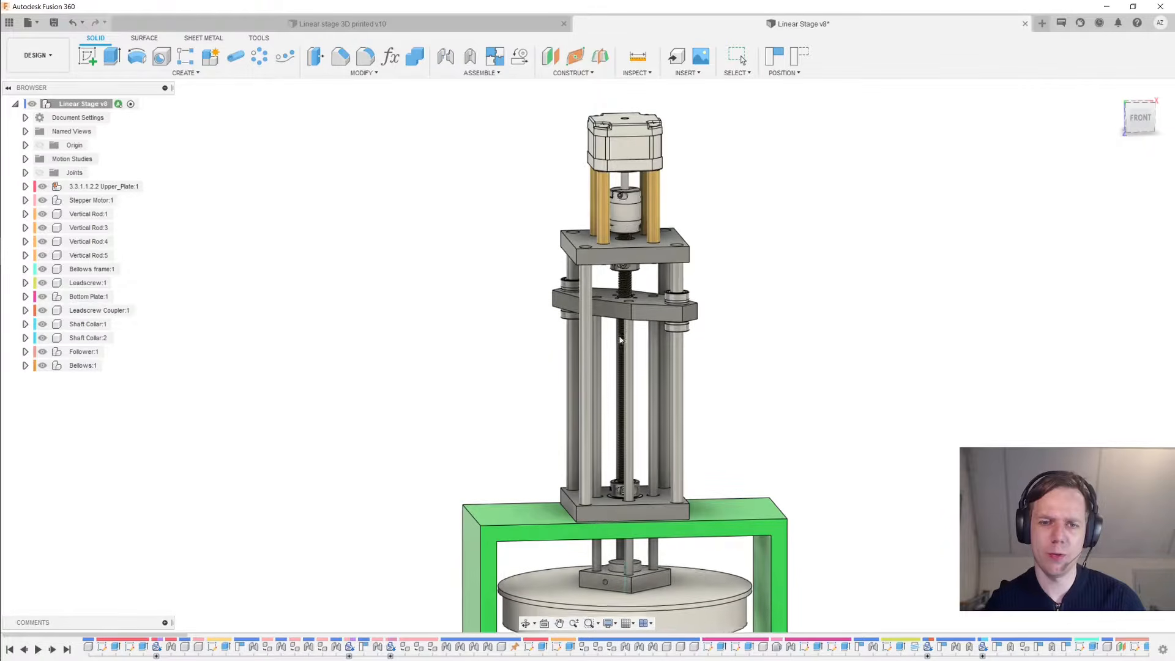
pyautogui.moveTo(744, 342); pyautogui.dragTo(746, 223, button='middle')
pyautogui.moveTo(671, 211)
pyautogui.mouseDown()
pyautogui.moveTo(671, 307)
pyautogui.moveTo(671, 197)
pyautogui.moveTo(671, 227)
pyautogui.mouseUp()
pyautogui.scroll(-1, 799, 265)
pyautogui.moveTo(799, 265); pyautogui.dragTo(775, 165, button='middle')
pyautogui.keyDown('shift'); pyautogui.moveTo(775, 165); pyautogui.dragTo(776, 192, button='middle'); pyautogui.keyUp('shift')
pyautogui.press('Escape')
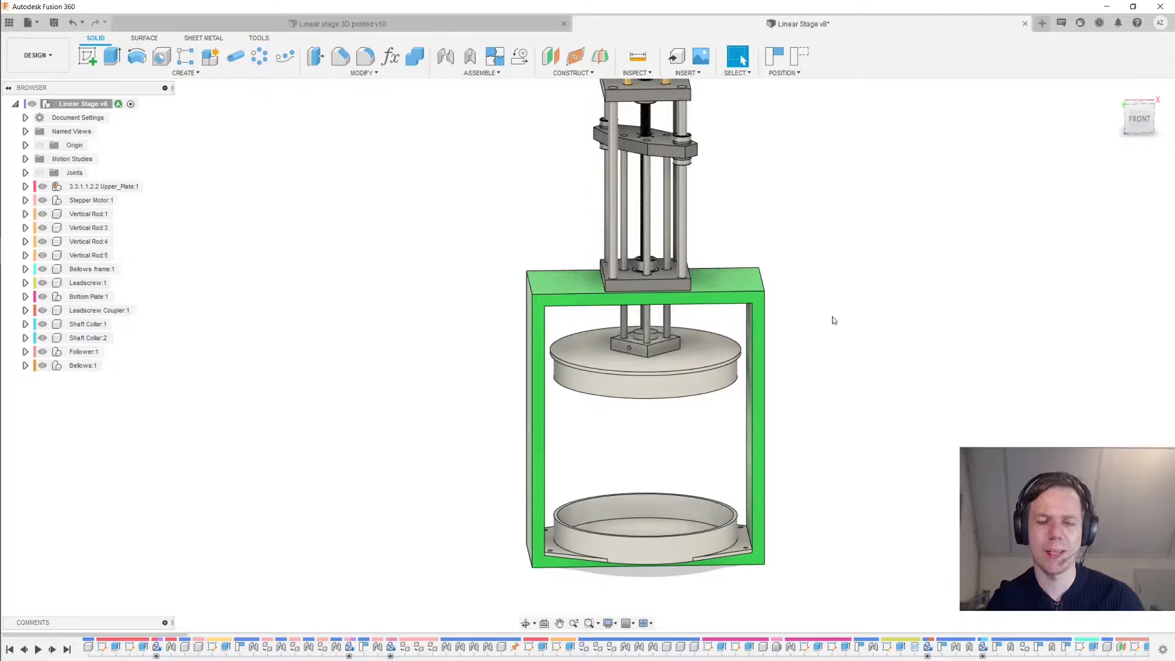
pyautogui.moveTo(807, 202); pyautogui.dragTo(770, 281, button='middle')
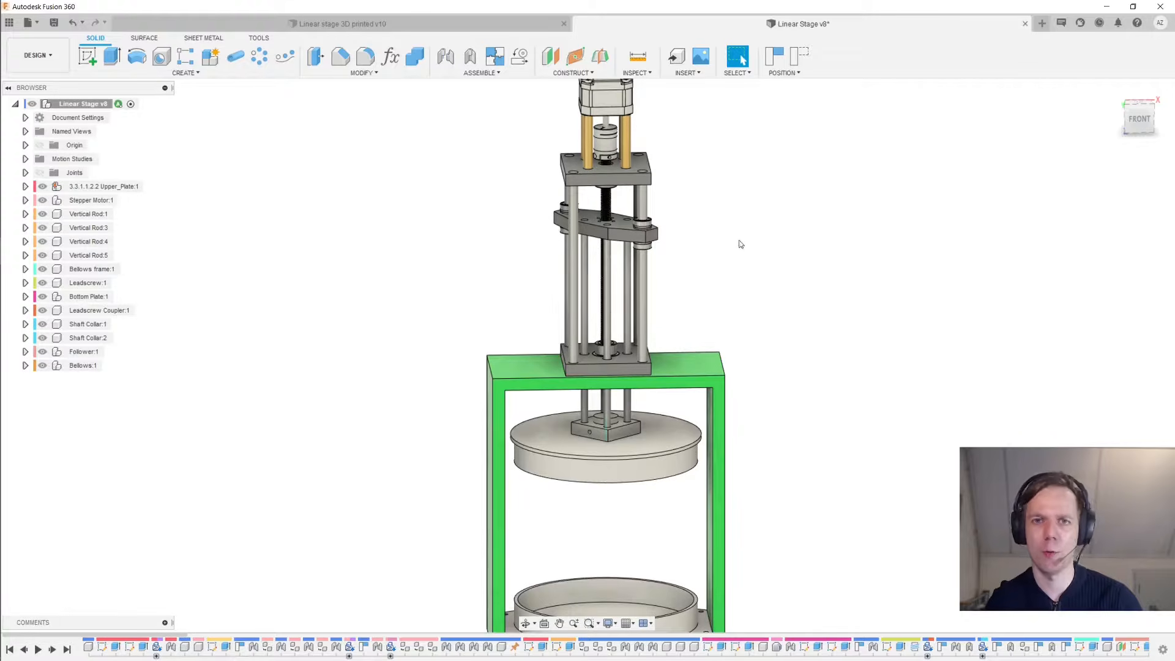
# Switch to the Linear stage 3D printed design and examine its top plate, motor bracket and steel rods, including from below
pyautogui.click(434, 23)
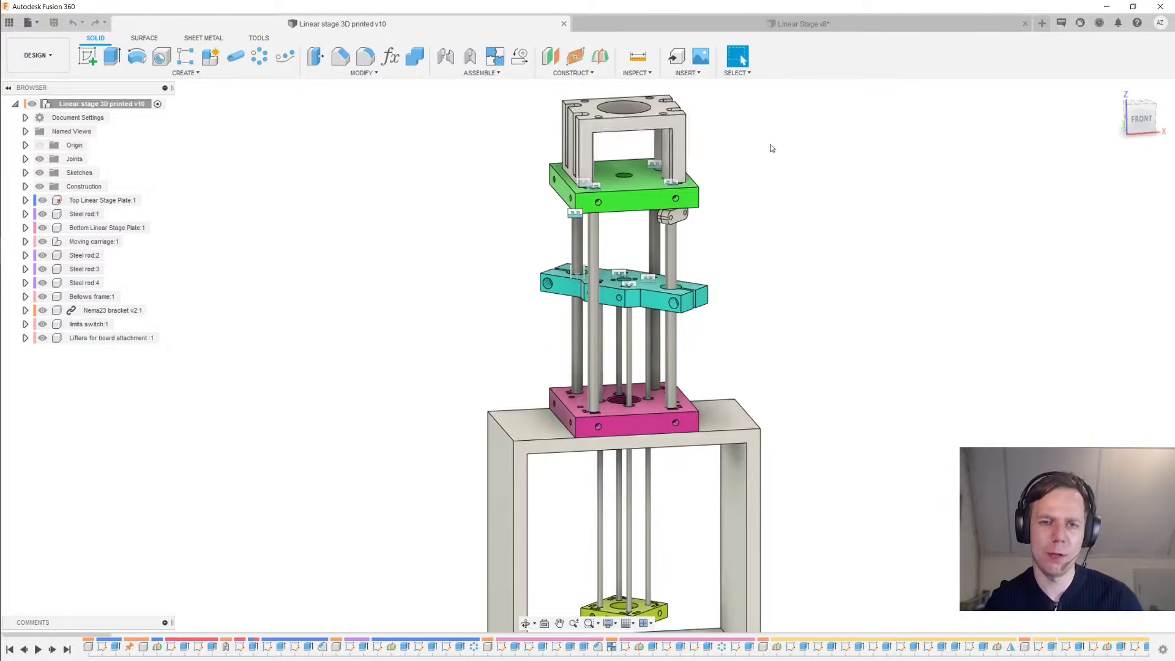
pyautogui.moveTo(772, 147); pyautogui.dragTo(788, 173, button='middle')
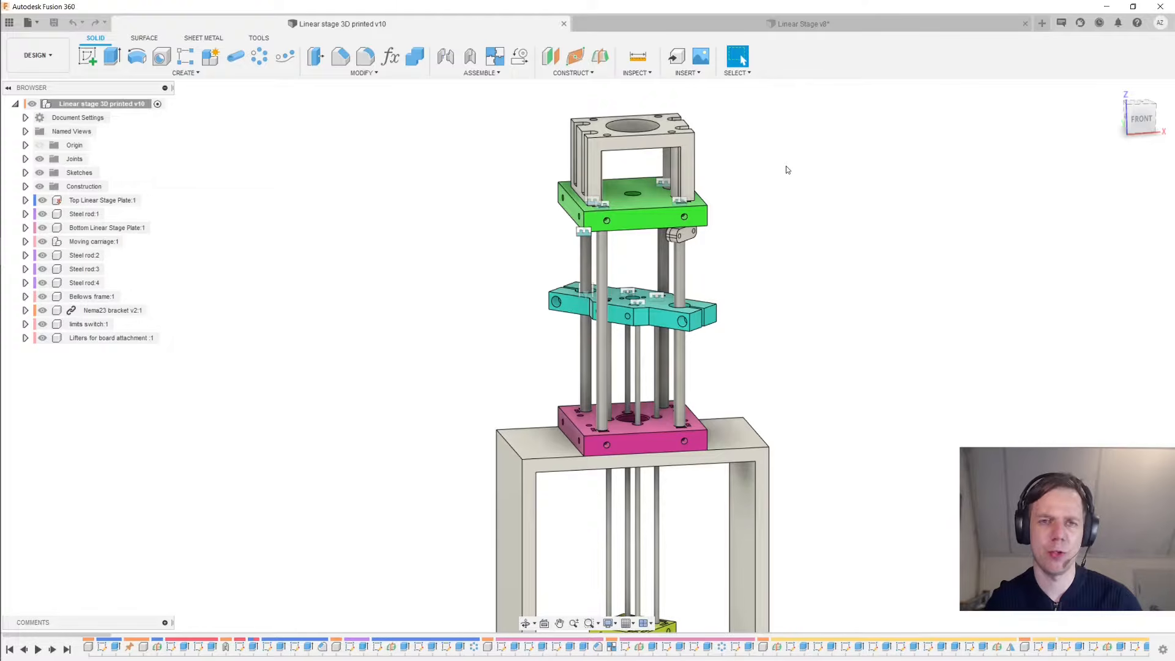
pyautogui.moveTo(777, 185)
pyautogui.mouseDown(button='middle')
pyautogui.moveTo(766, 166)
pyautogui.moveTo(760, 178)
pyautogui.mouseUp(button='middle')
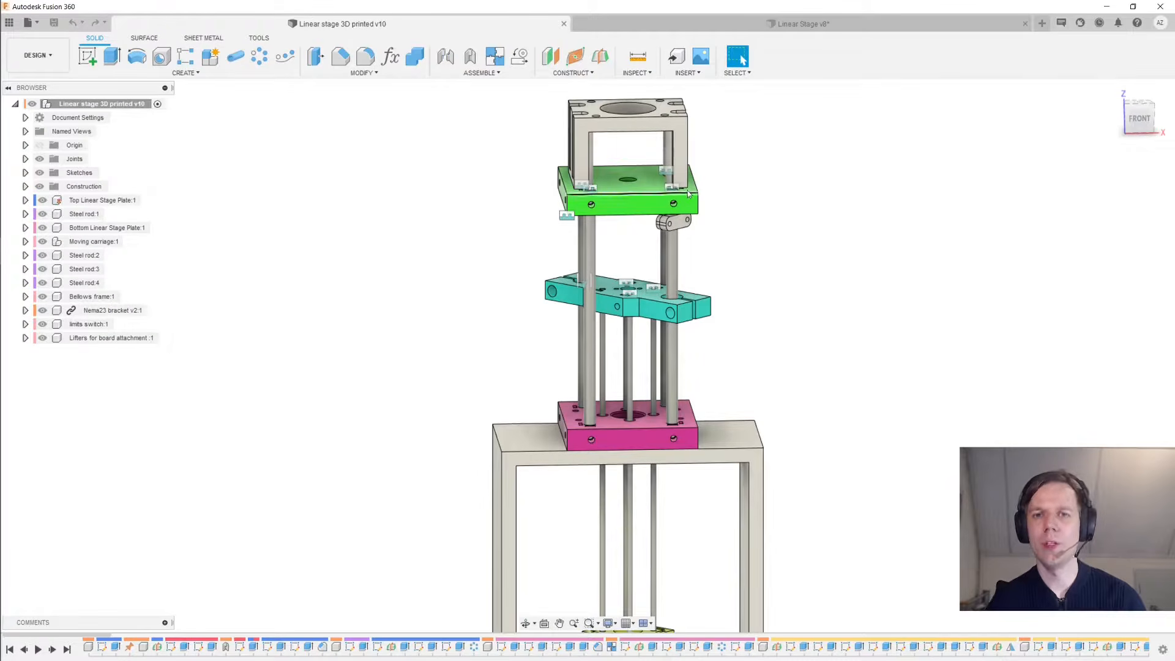
pyautogui.click(646, 199)
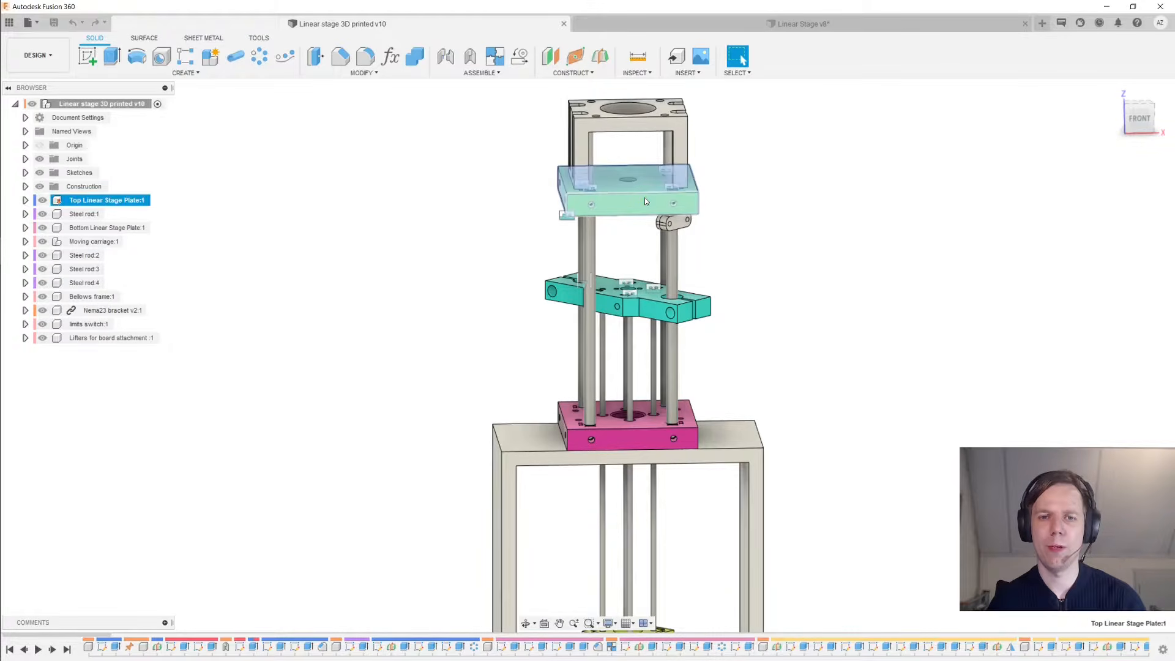
pyautogui.click(636, 153)
pyautogui.click(676, 147)
pyautogui.keyDown('shift'); pyautogui.moveTo(740, 205); pyautogui.dragTo(762, 161, button='middle'); pyautogui.keyUp('shift')
pyautogui.click(667, 258)
pyautogui.click(642, 267)
pyautogui.click(586, 271)
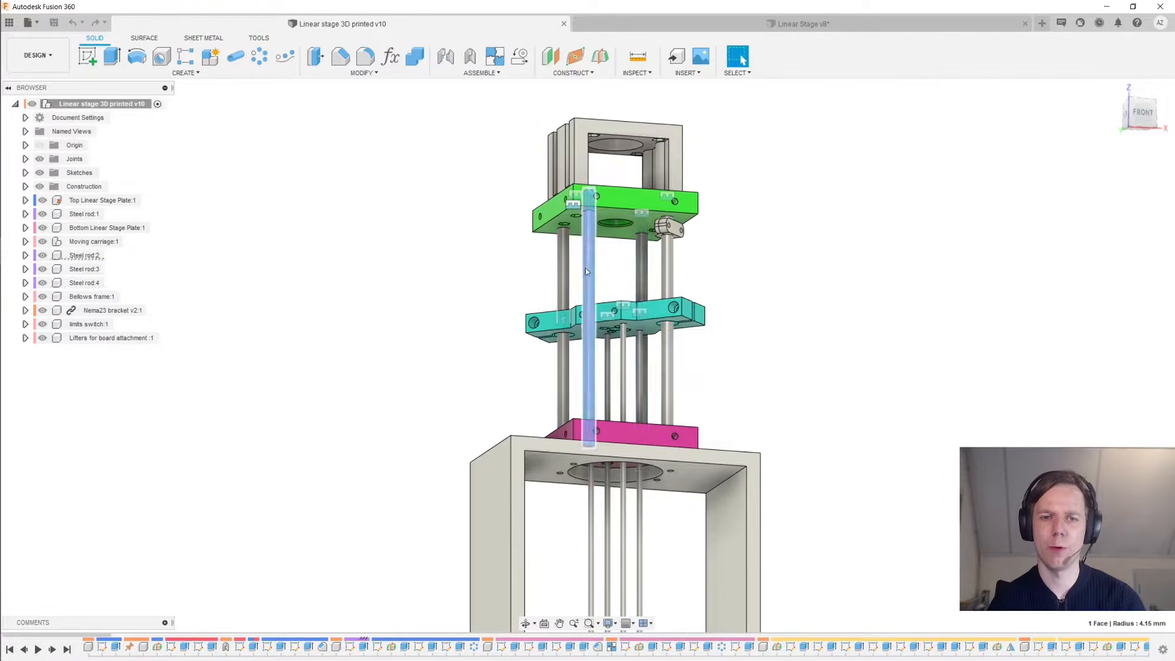
pyautogui.keyDown('shift'); pyautogui.moveTo(590, 256); pyautogui.dragTo(625, 213, button='middle'); pyautogui.keyUp('shift')
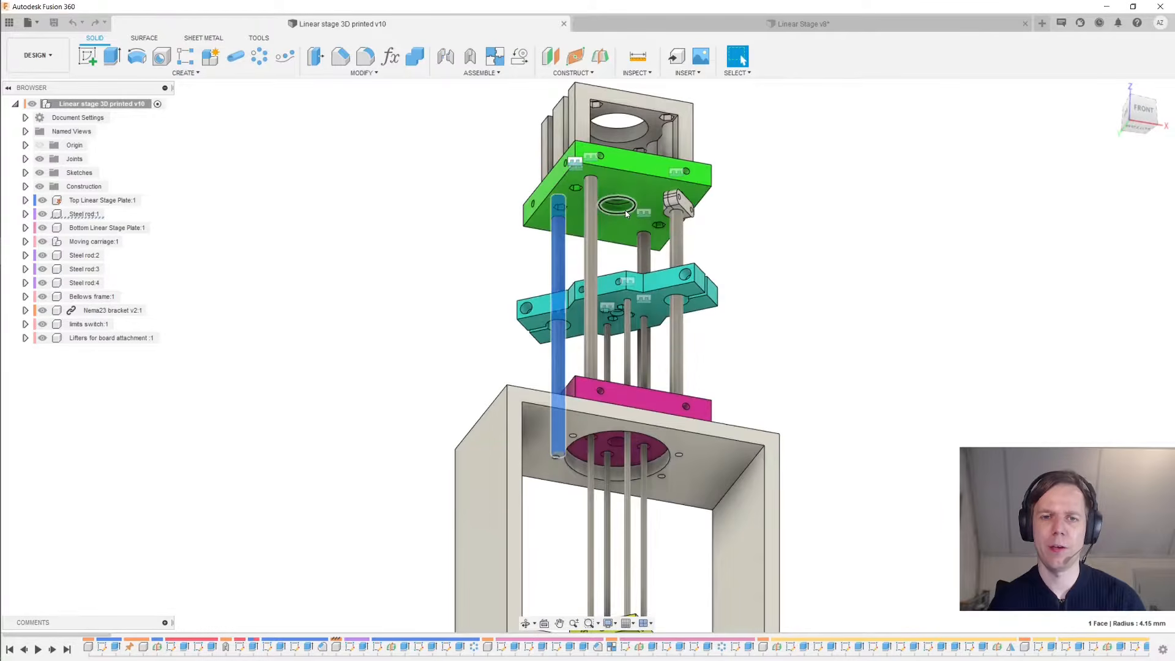
pyautogui.click(625, 213)
pyautogui.click(791, 199)
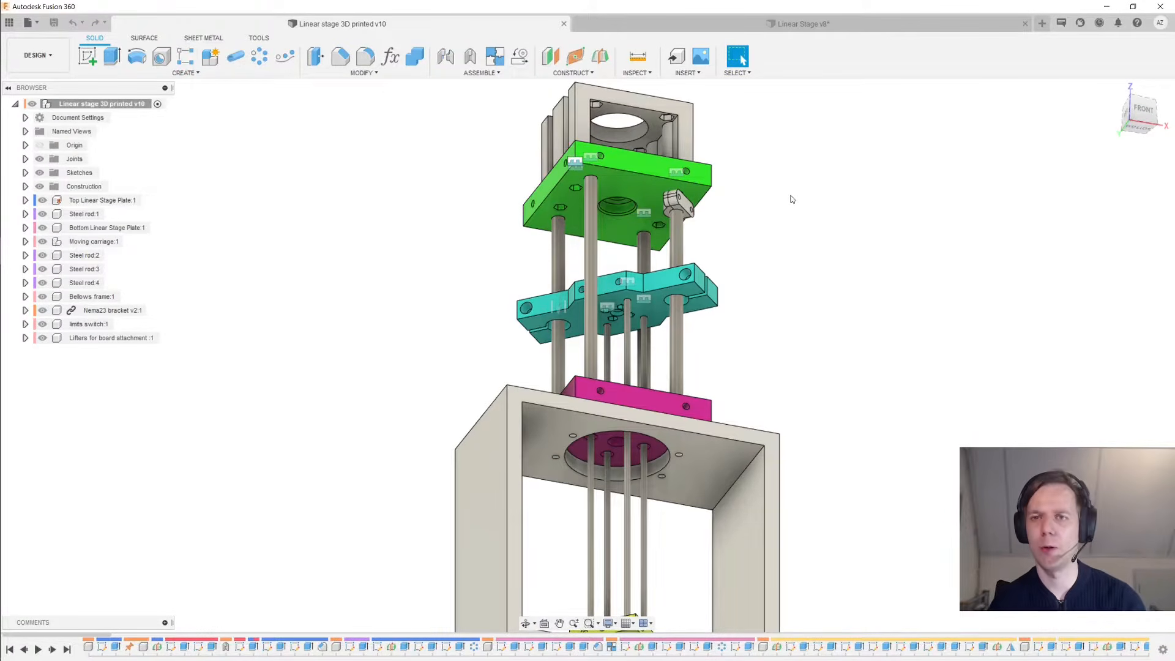
# Create a new design and add an active internal standard component named "Top plate"
pyautogui.click(1043, 23)
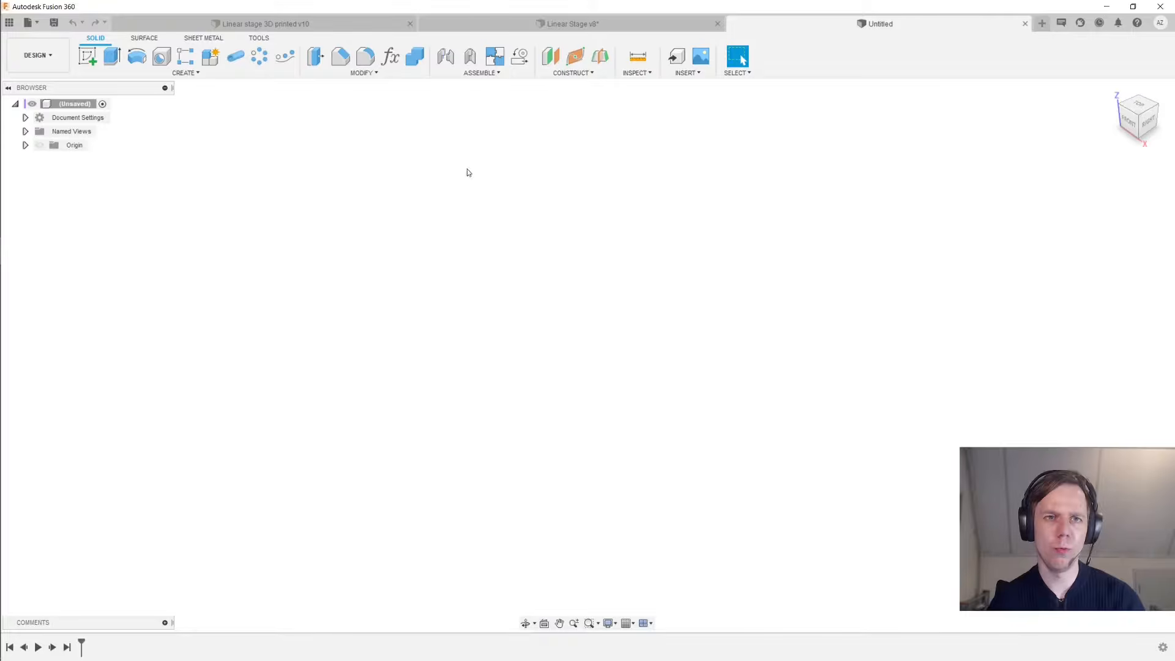
pyautogui.click(211, 59)
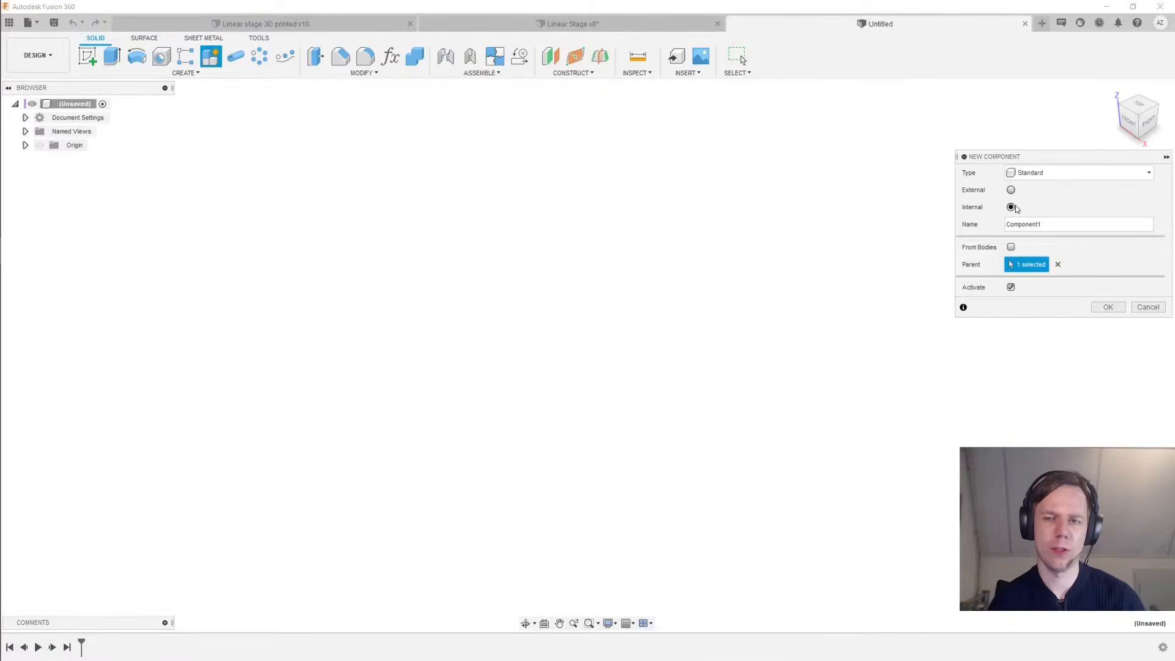
pyautogui.doubleClick(1056, 225)
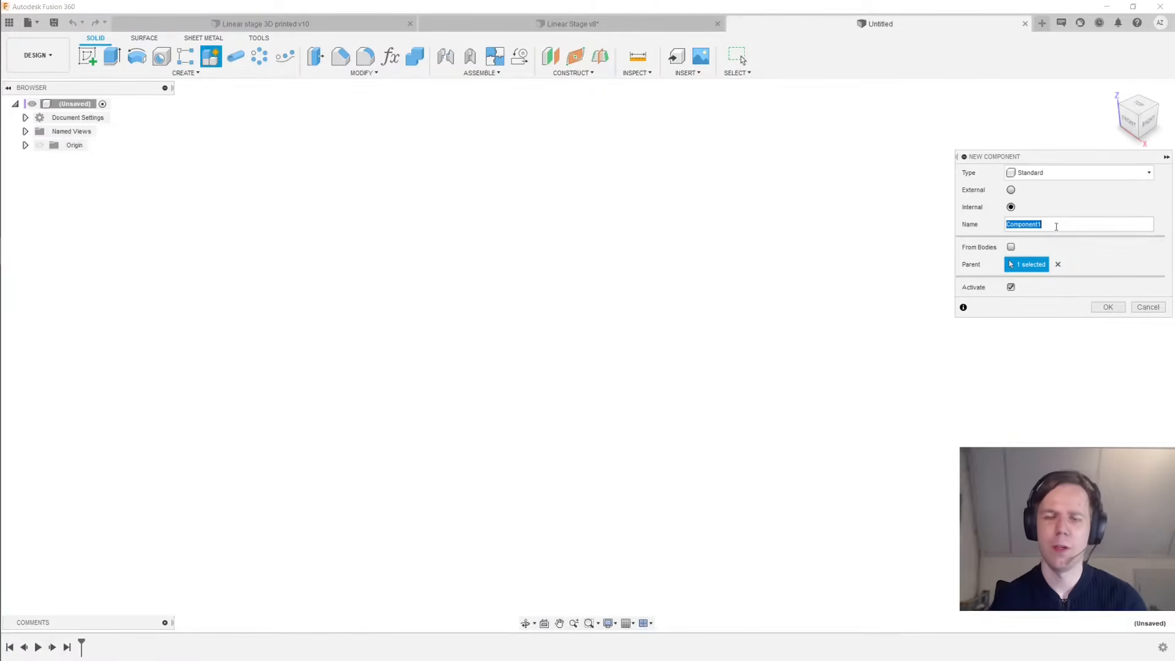
pyautogui.write('Top plate')
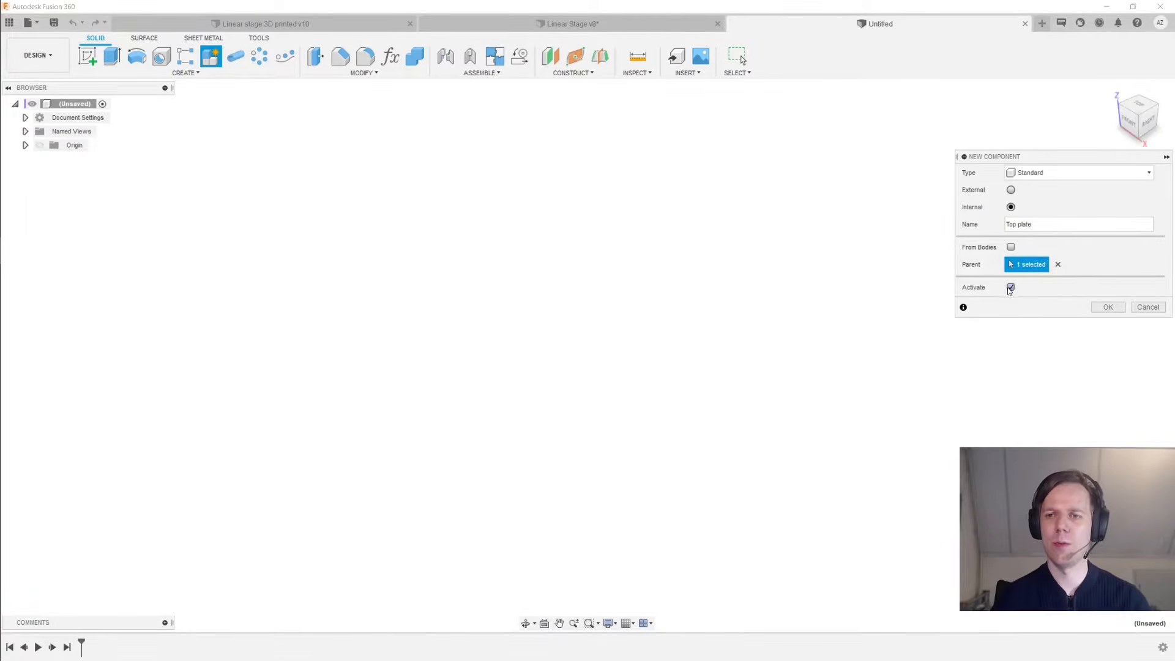
pyautogui.click(1109, 307)
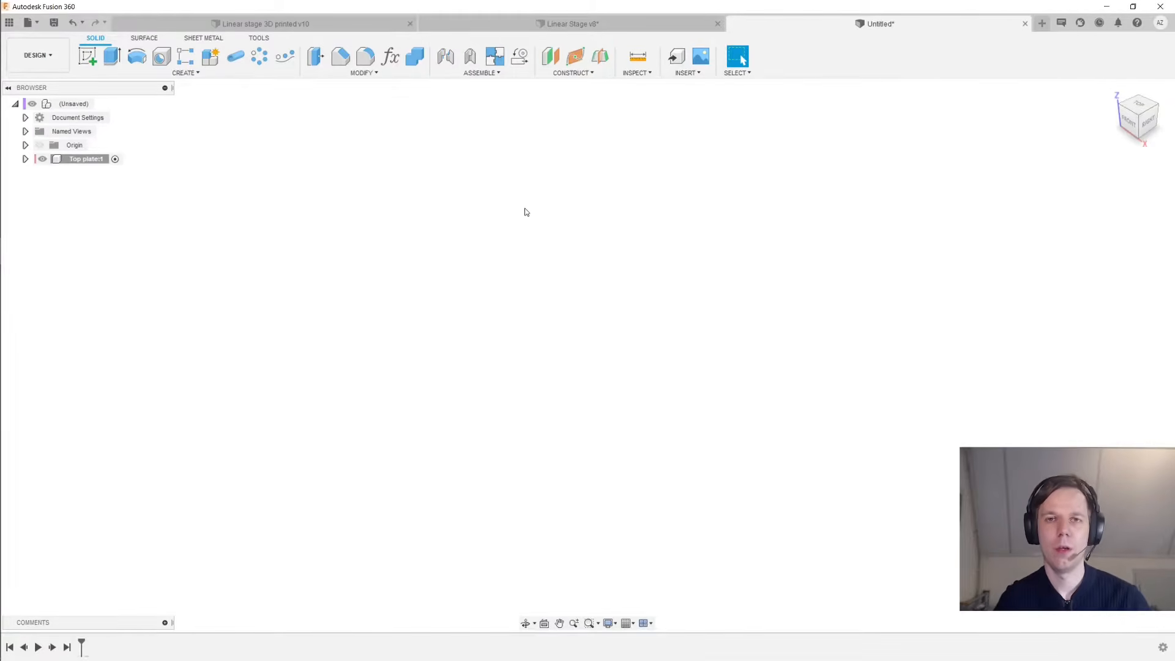
# Sketch an 80 x 80 mm center rectangle at the origin on the horizontal XY plane for the plate outline
pyautogui.click(89, 56)
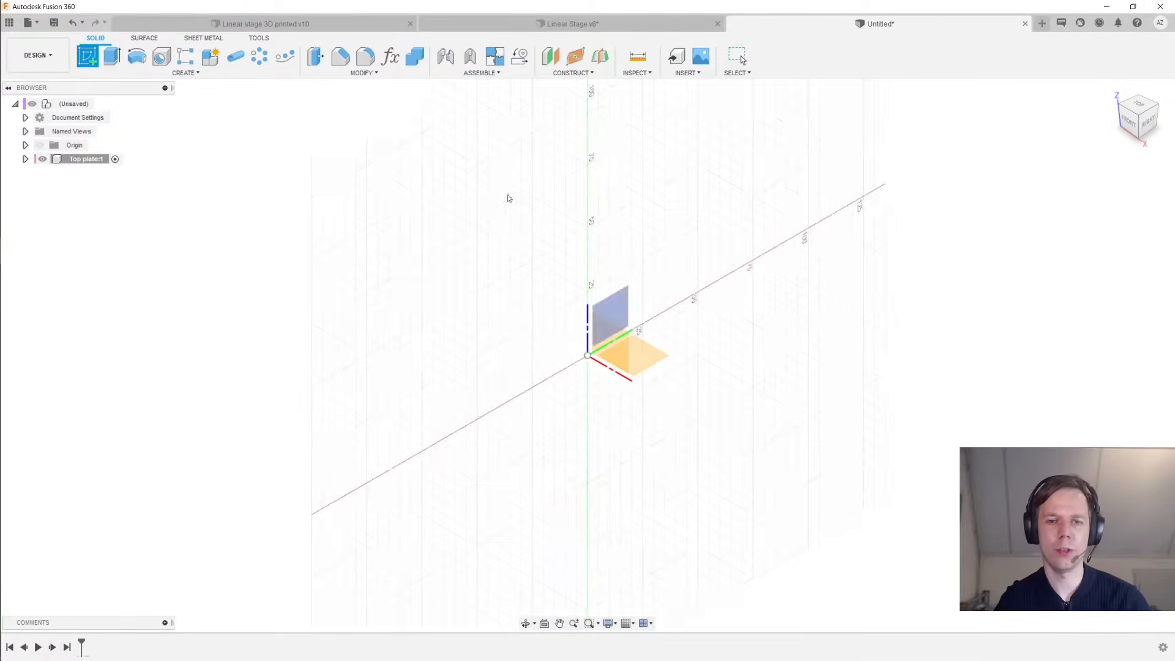
pyautogui.click(642, 359)
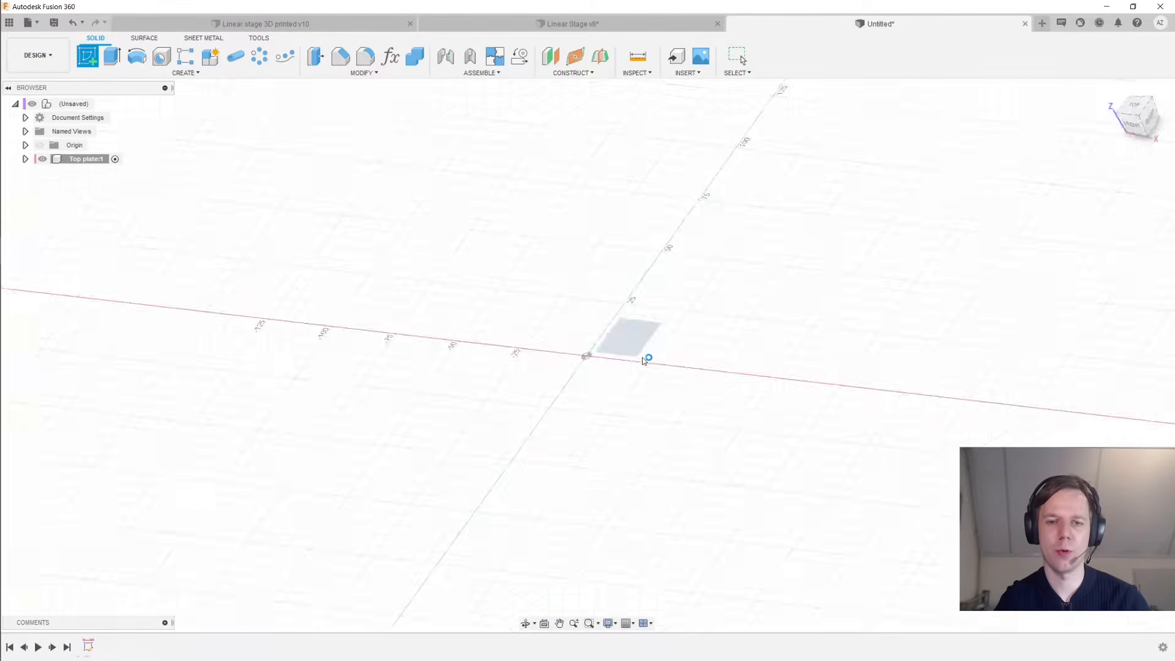
pyautogui.press('r')
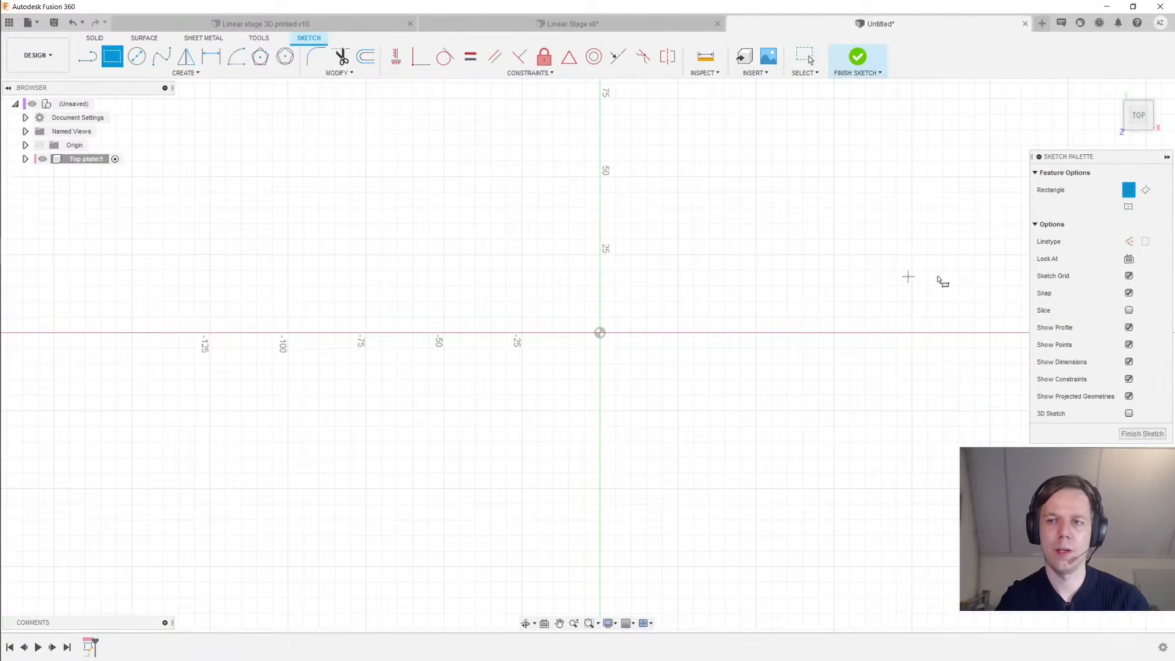
pyautogui.click(600, 333)
pyautogui.write('80')
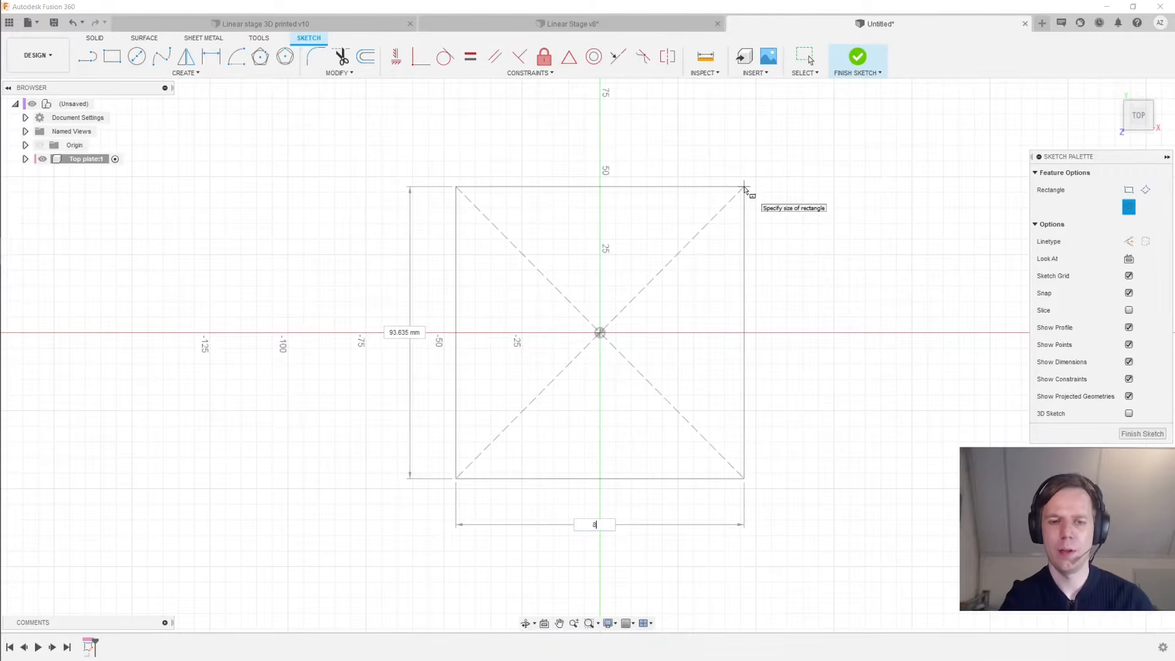
pyautogui.press('Tab')
pyautogui.write('8')
pyautogui.press('Tab')
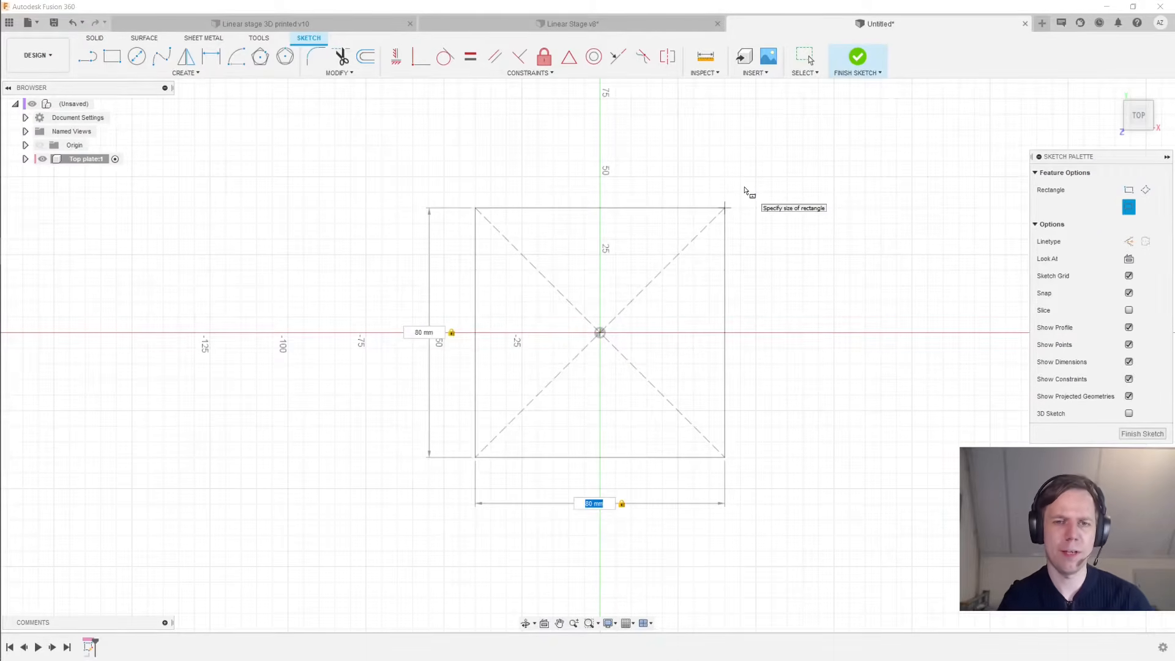
pyautogui.press('Return')
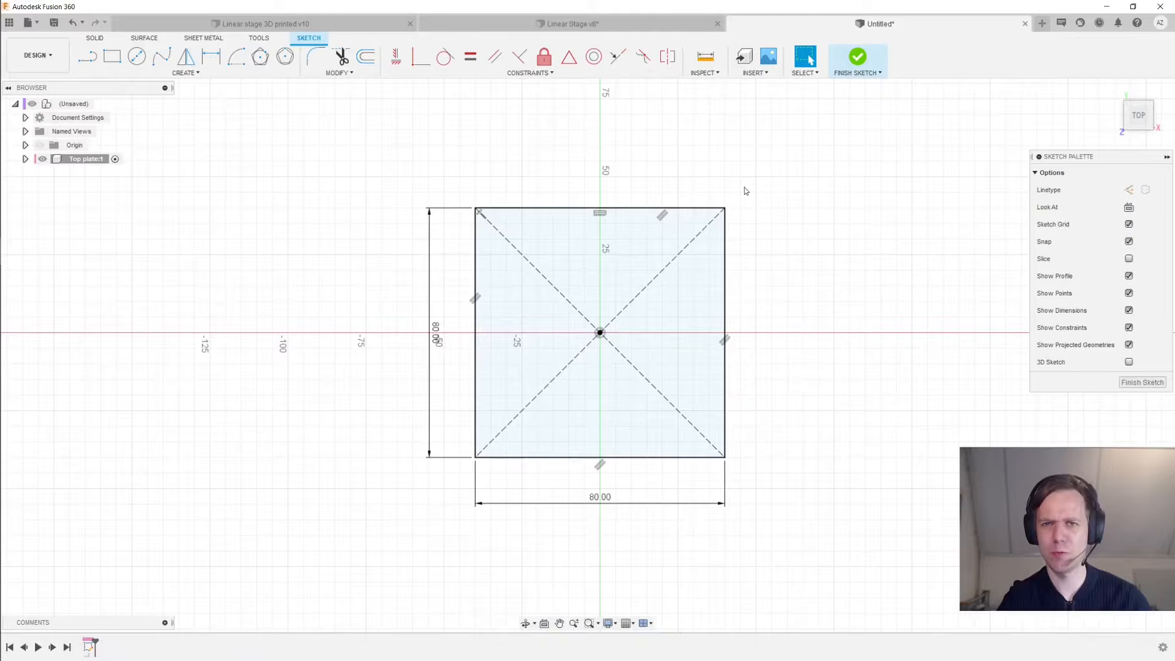
pyautogui.moveTo(717, 179); pyautogui.dragTo(717, 188, button='middle')
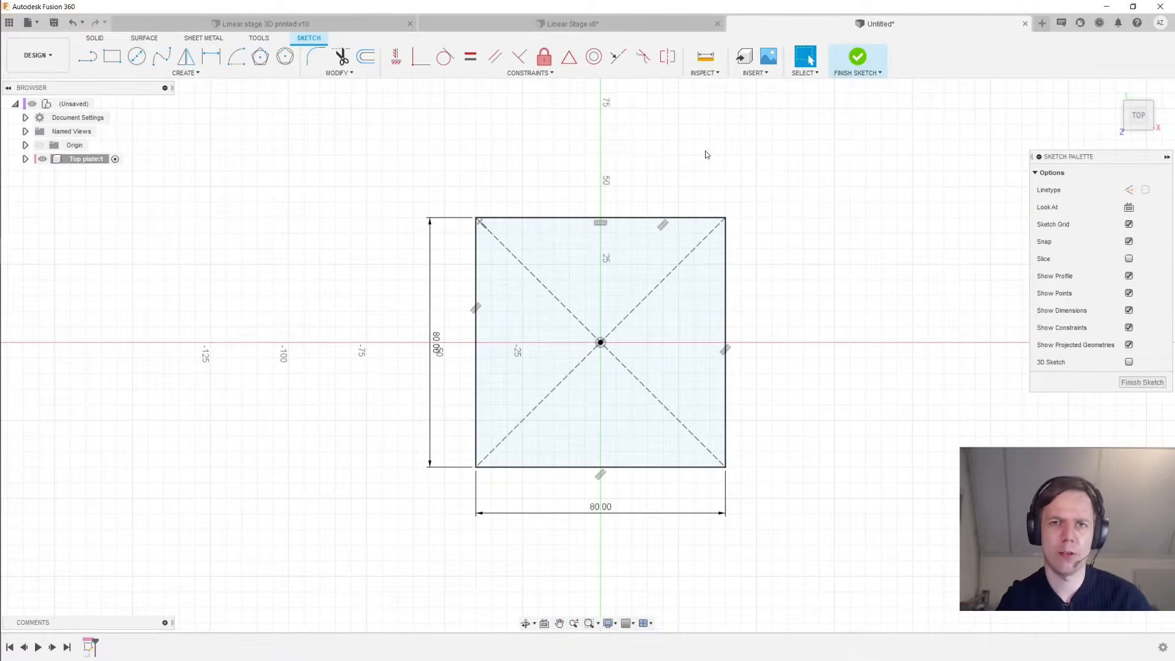
# Check how the top plate holds the rods in the Linear stage 3D printed design and return to the new sketch
pyautogui.click(294, 23)
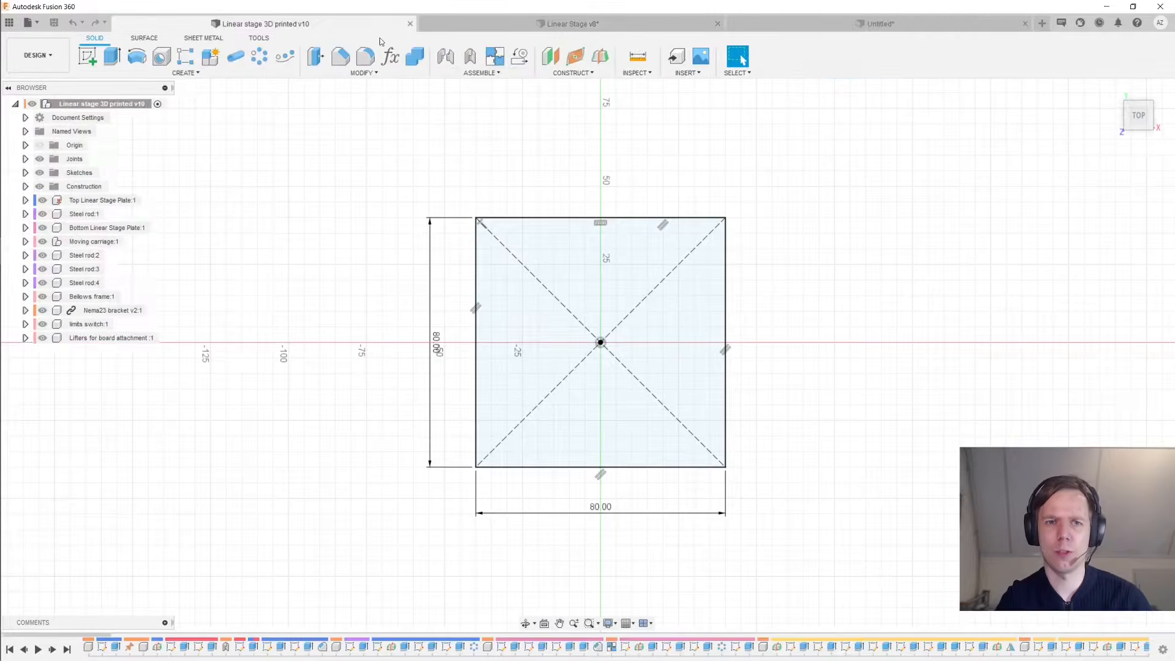
pyautogui.keyDown('shift'); pyautogui.moveTo(726, 197); pyautogui.dragTo(784, 219, button='middle'); pyautogui.keyUp('shift')
pyautogui.moveTo(658, 138); pyautogui.dragTo(622, 245, button='middle')
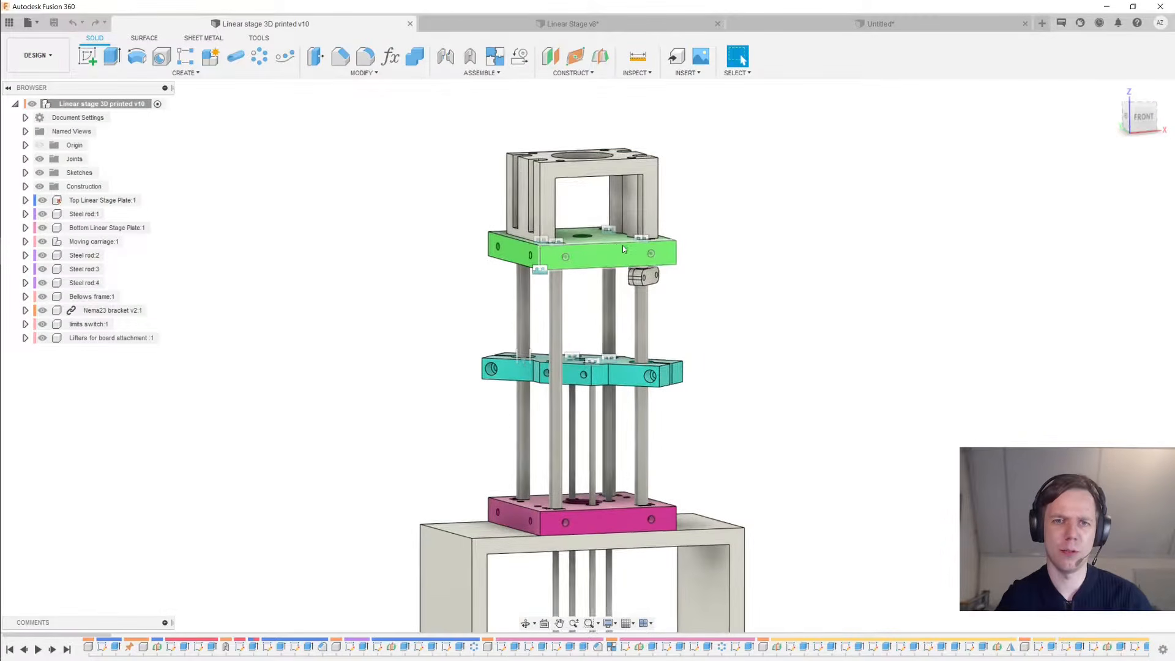
pyautogui.scroll(-1, 623, 246)
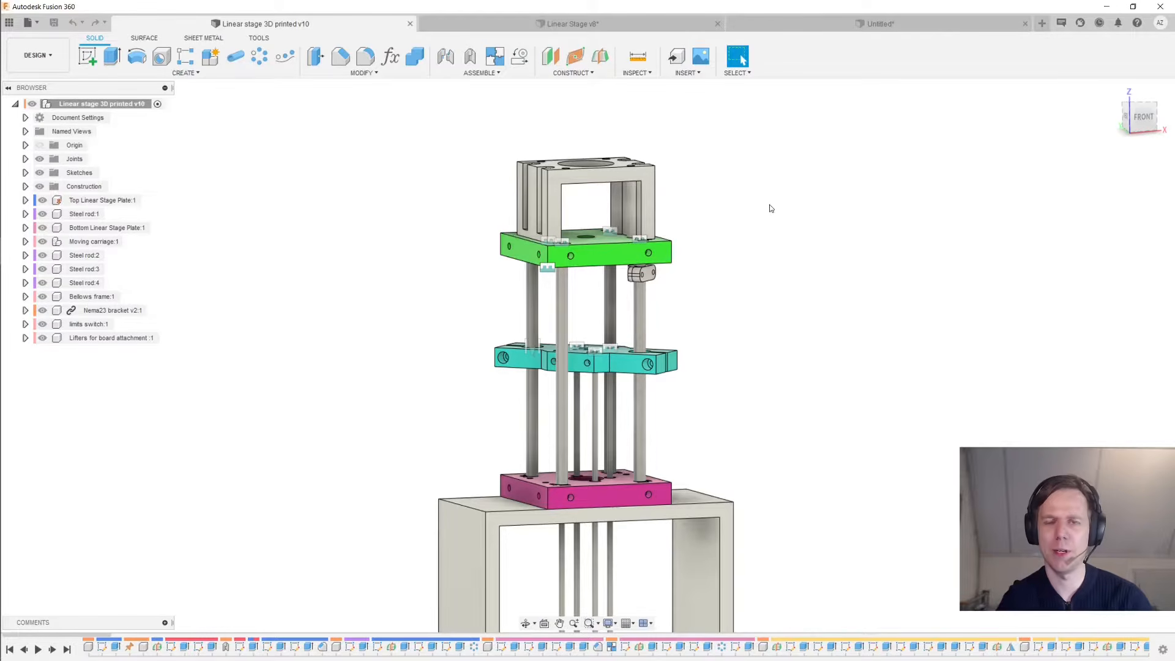
pyautogui.click(887, 24)
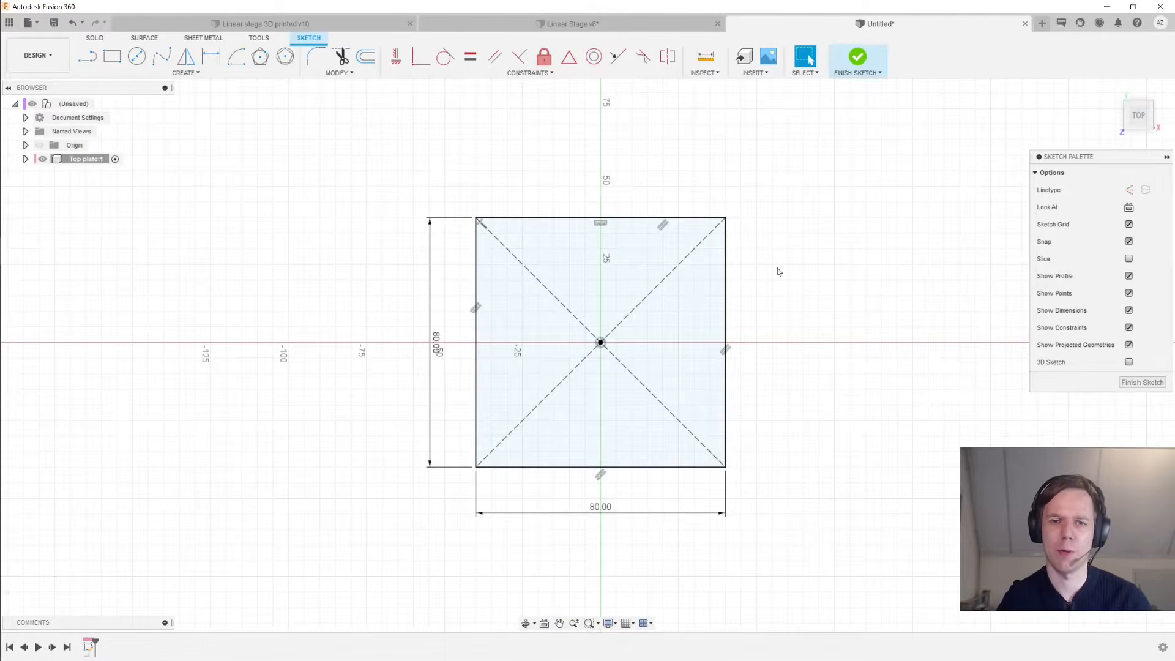
# Sketch a construction center rectangle about 60 mm square inside the plate outline, centered on the origin
pyautogui.moveTo(781, 272); pyautogui.dragTo(806, 202, button='middle')
pyautogui.scroll(1, 793, 238)
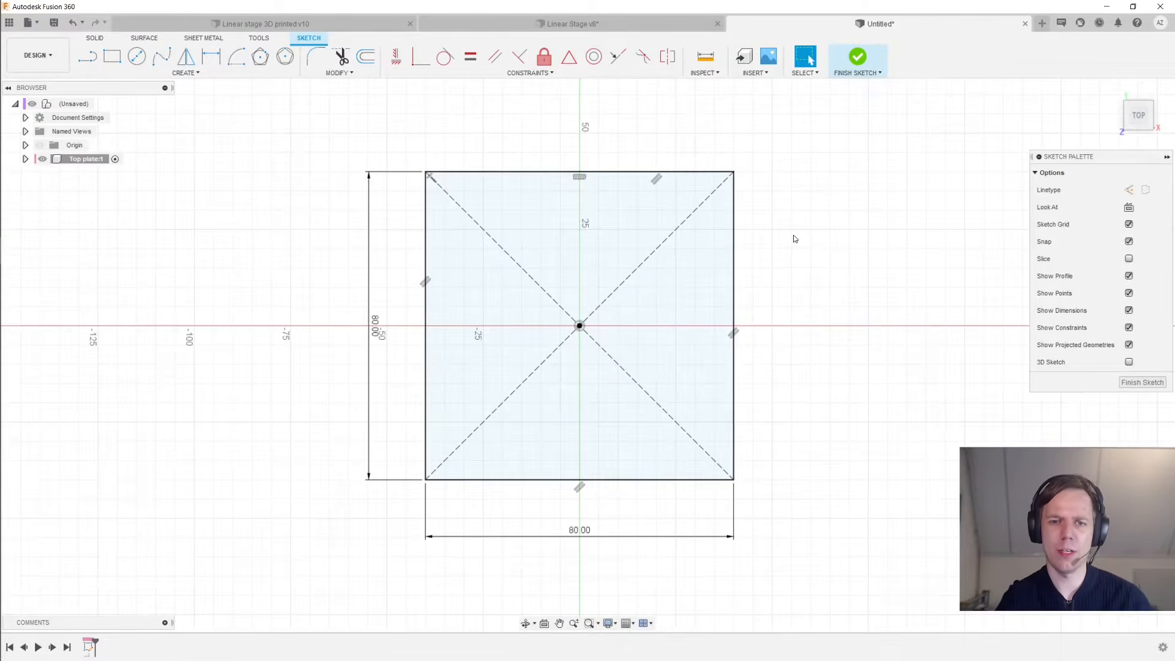
pyautogui.press('r')
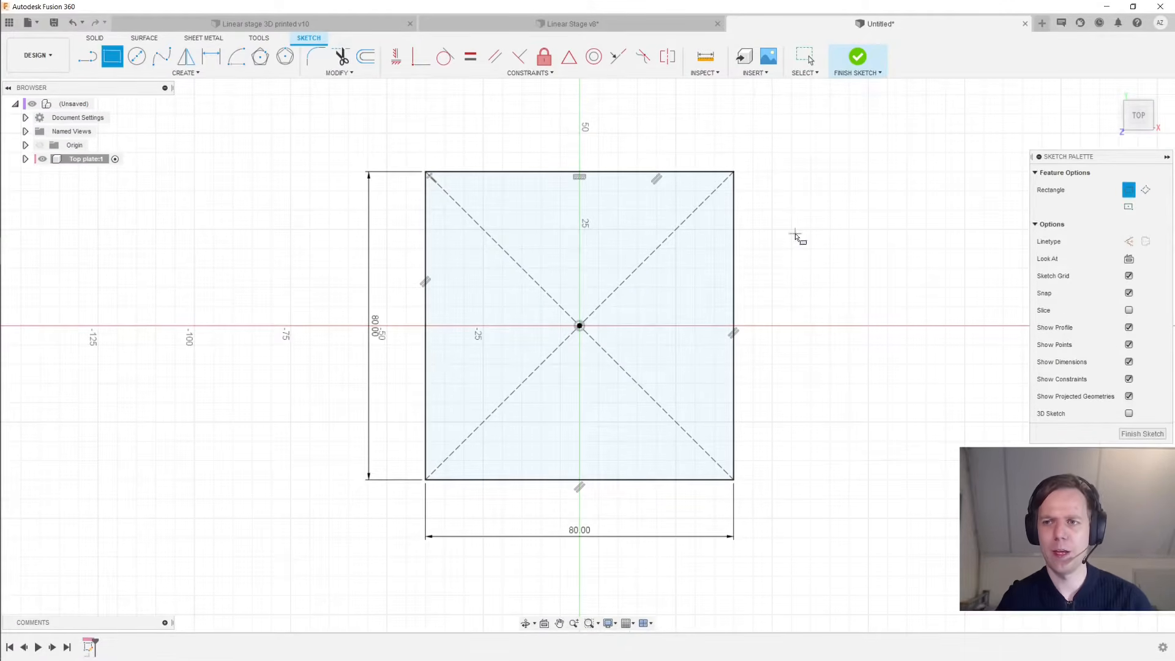
pyautogui.click(1129, 208)
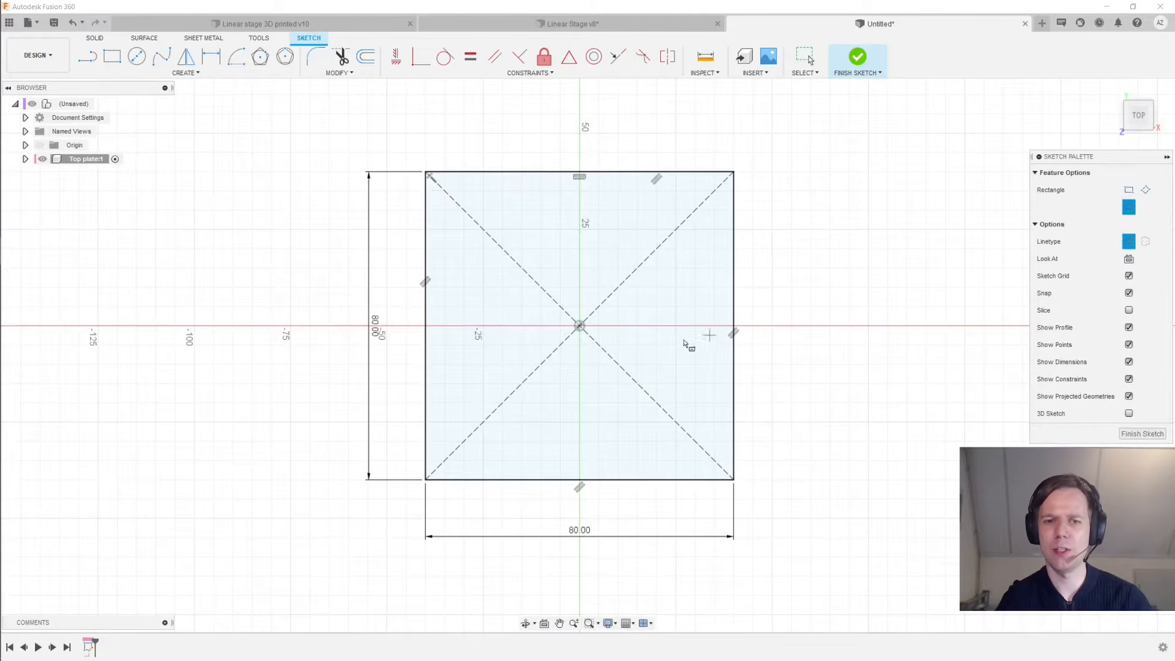
pyautogui.click(580, 325)
pyautogui.click(696, 210)
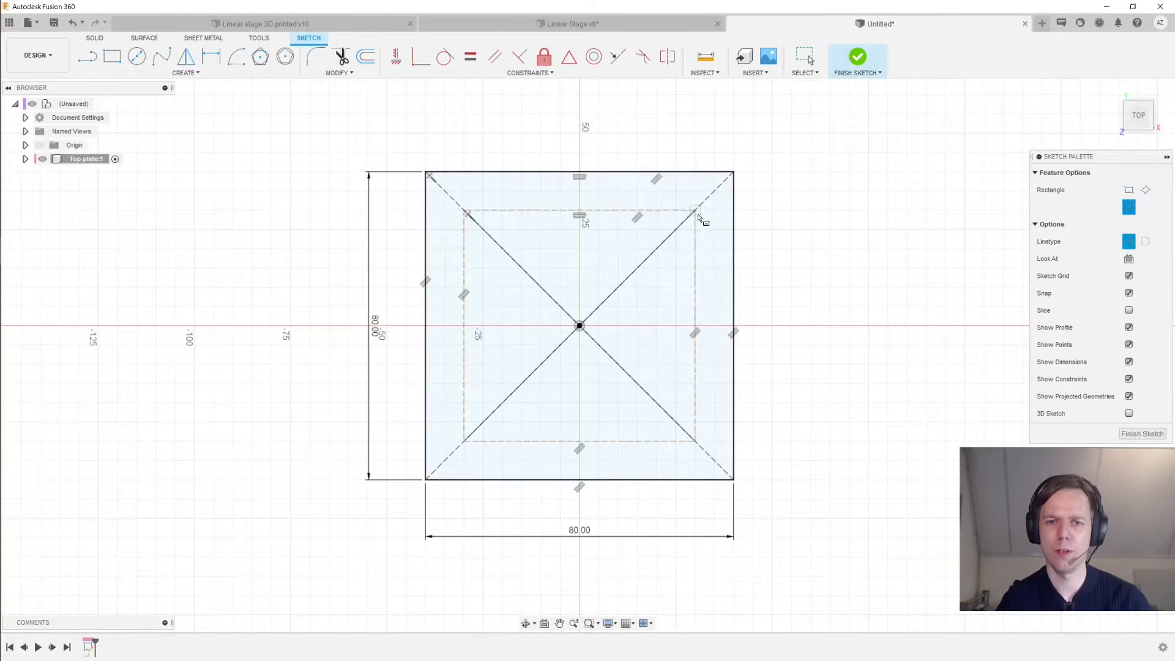
pyautogui.press('Escape')
# Dimension the inner construction square's diagonal between opposite corners to 90 mm
pyautogui.click(695, 210)
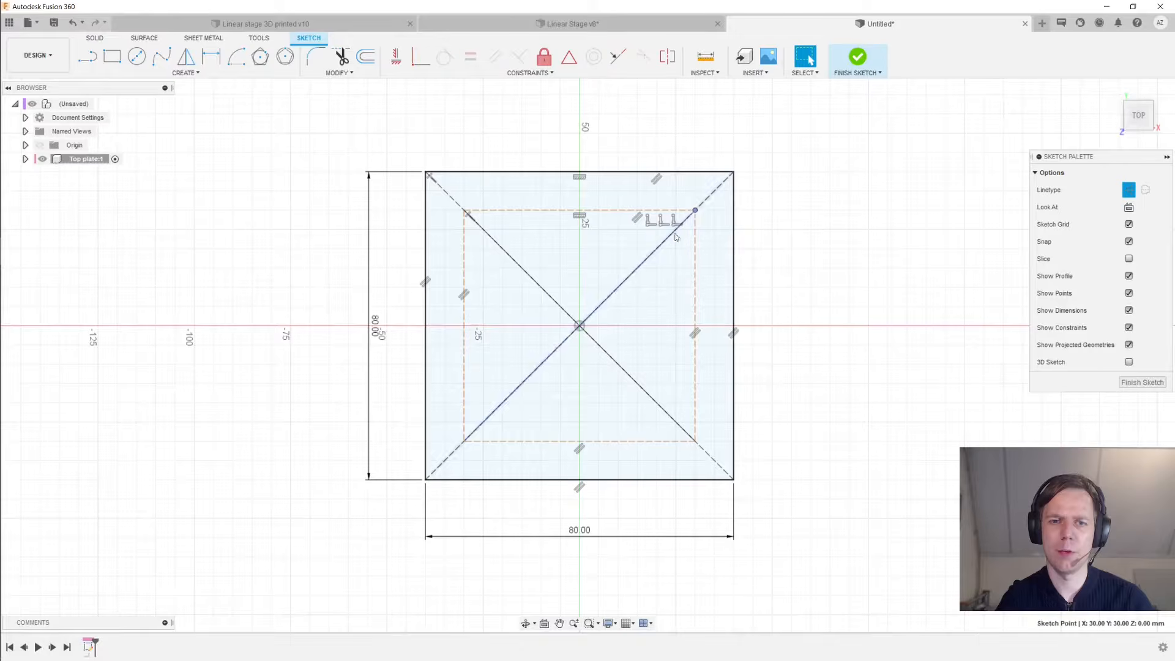
pyautogui.keyDown('shift'); pyautogui.click(464, 440); pyautogui.keyUp('shift')
pyautogui.press('d')
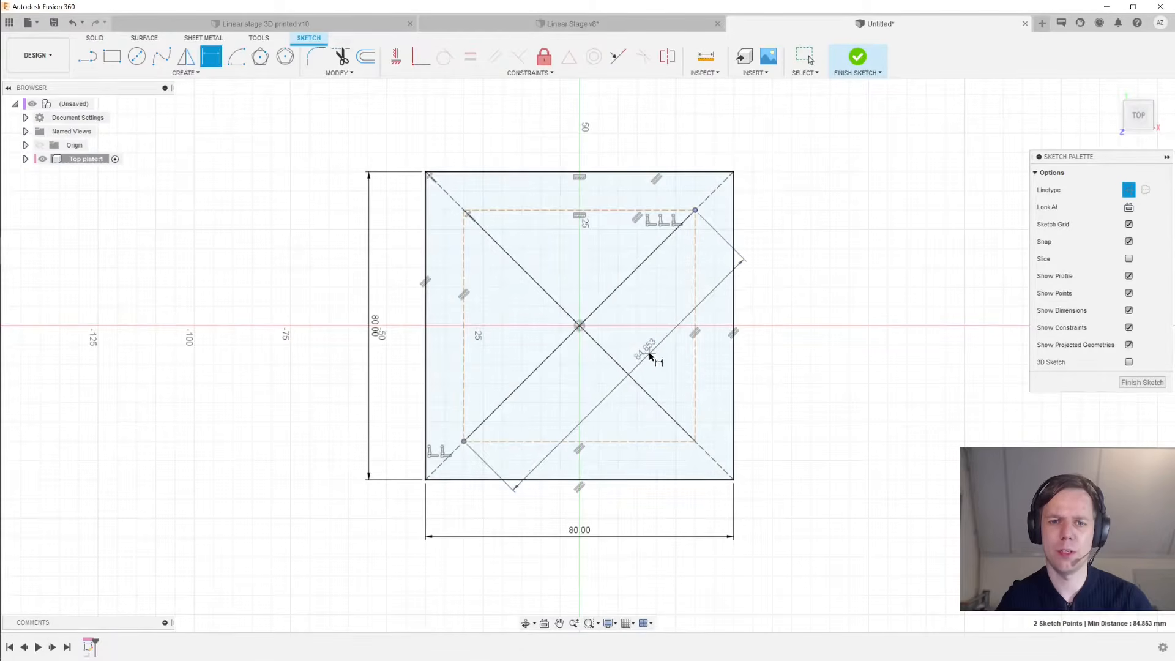
pyautogui.click(651, 352)
pyautogui.write('90')
pyautogui.press('Return')
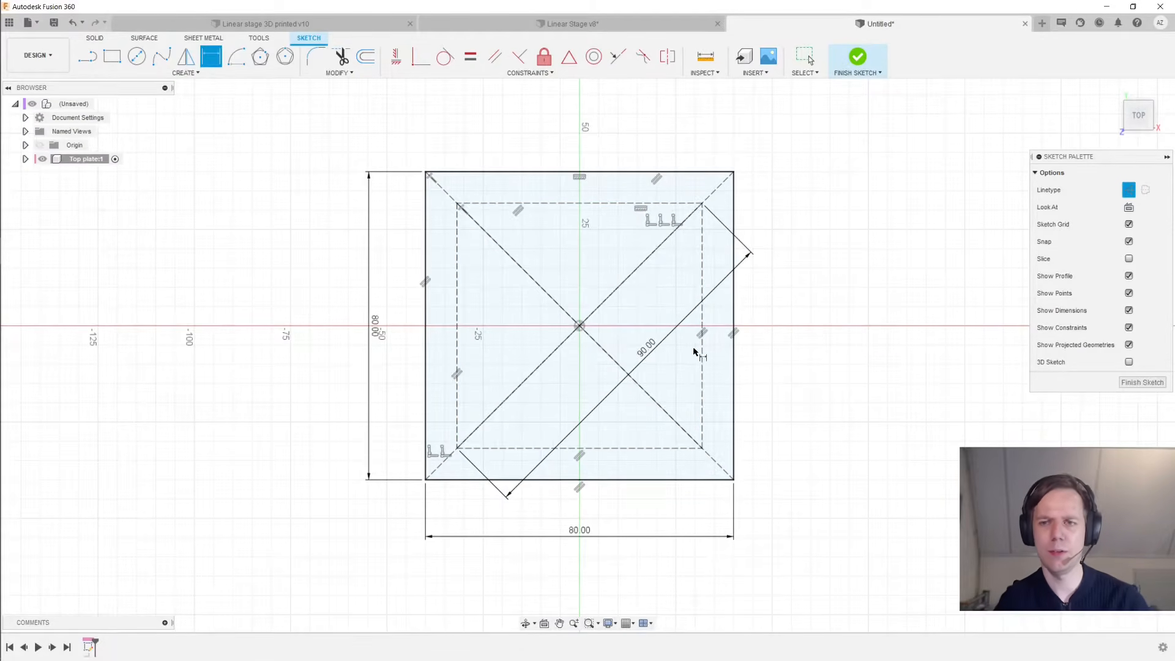
# Sketch four circles, one centered on each corner of the inner construction square
pyautogui.press('c')
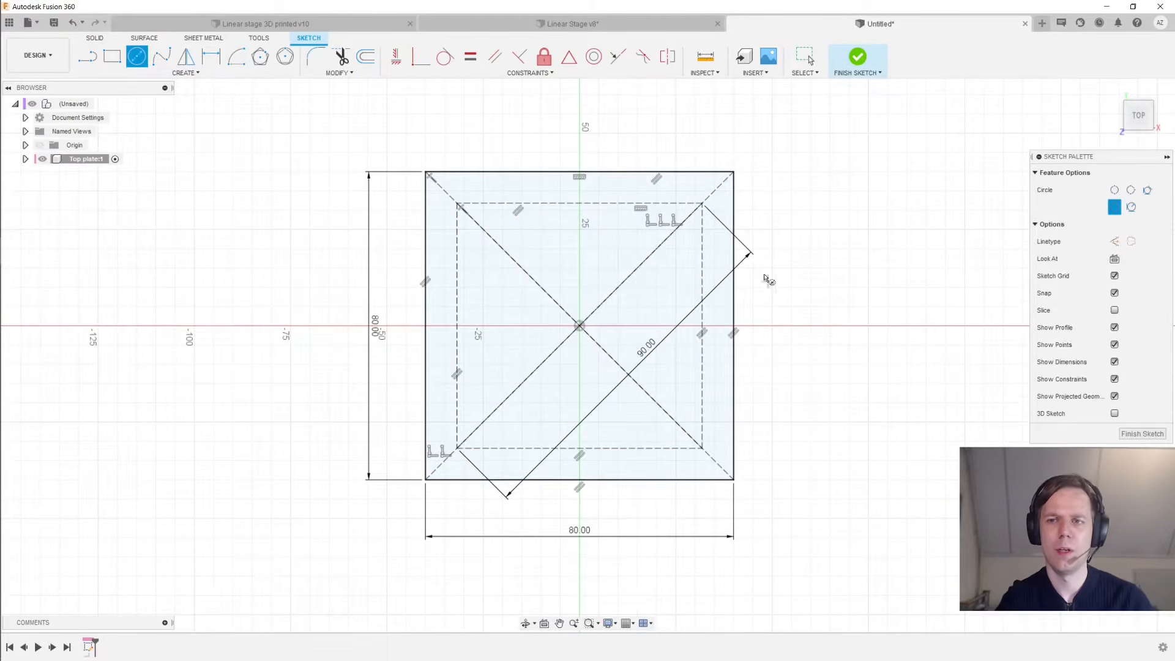
pyautogui.click(702, 203)
pyautogui.click(458, 203)
pyautogui.click(448, 221)
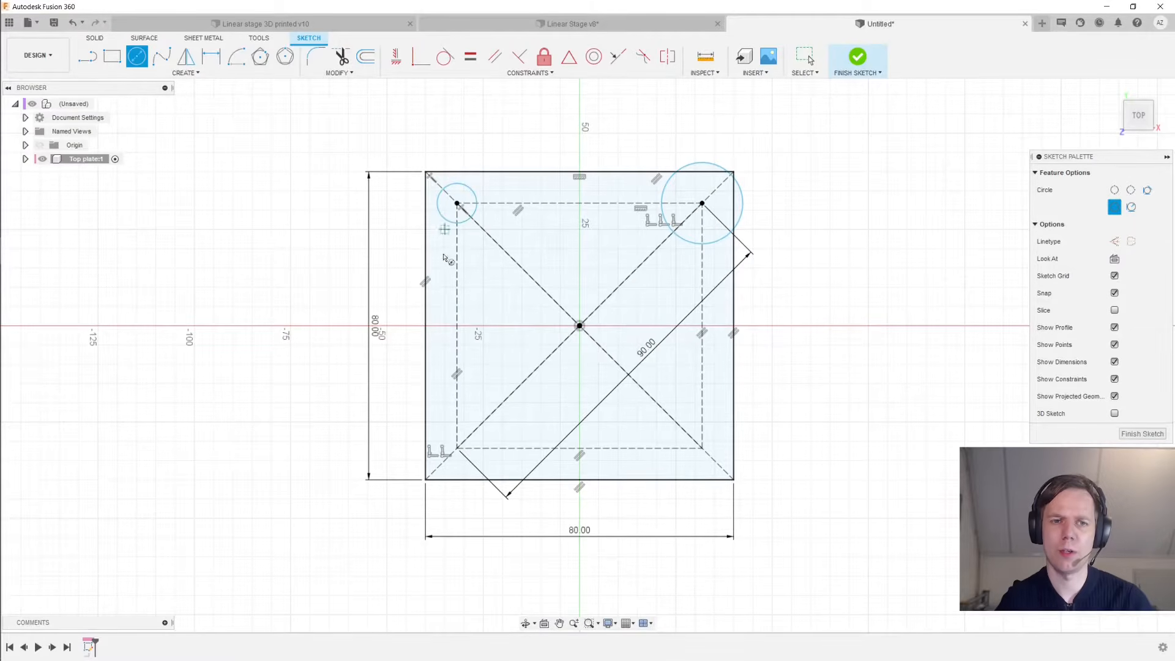
pyautogui.click(457, 448)
pyautogui.click(494, 437)
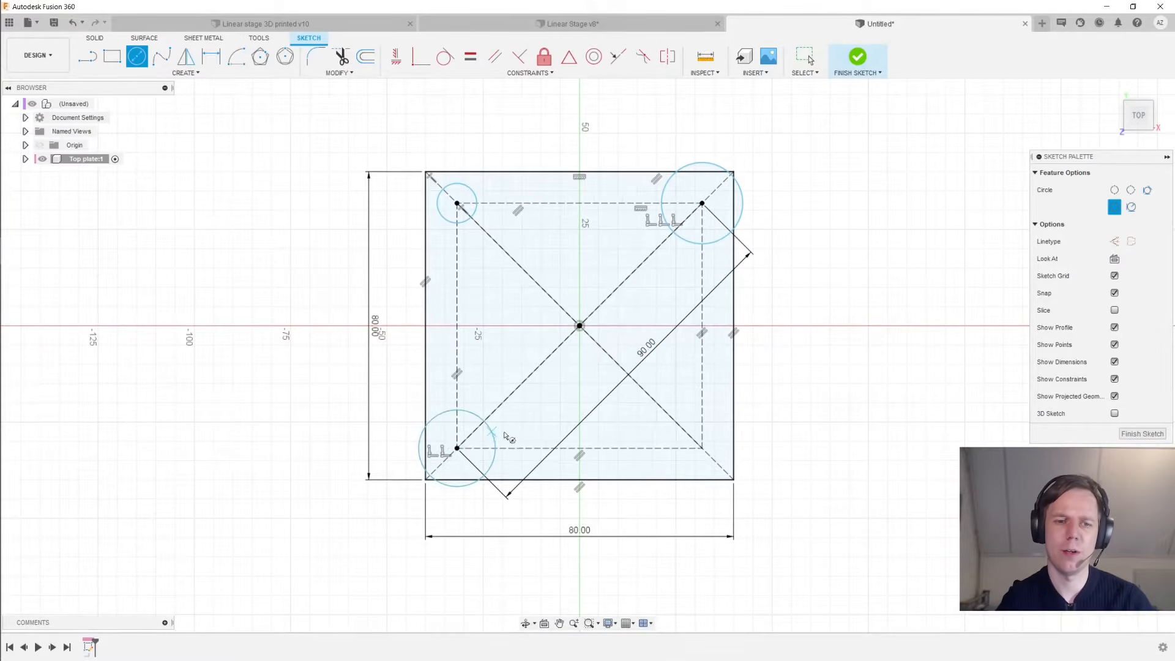
pyautogui.click(704, 449)
pyautogui.click(720, 436)
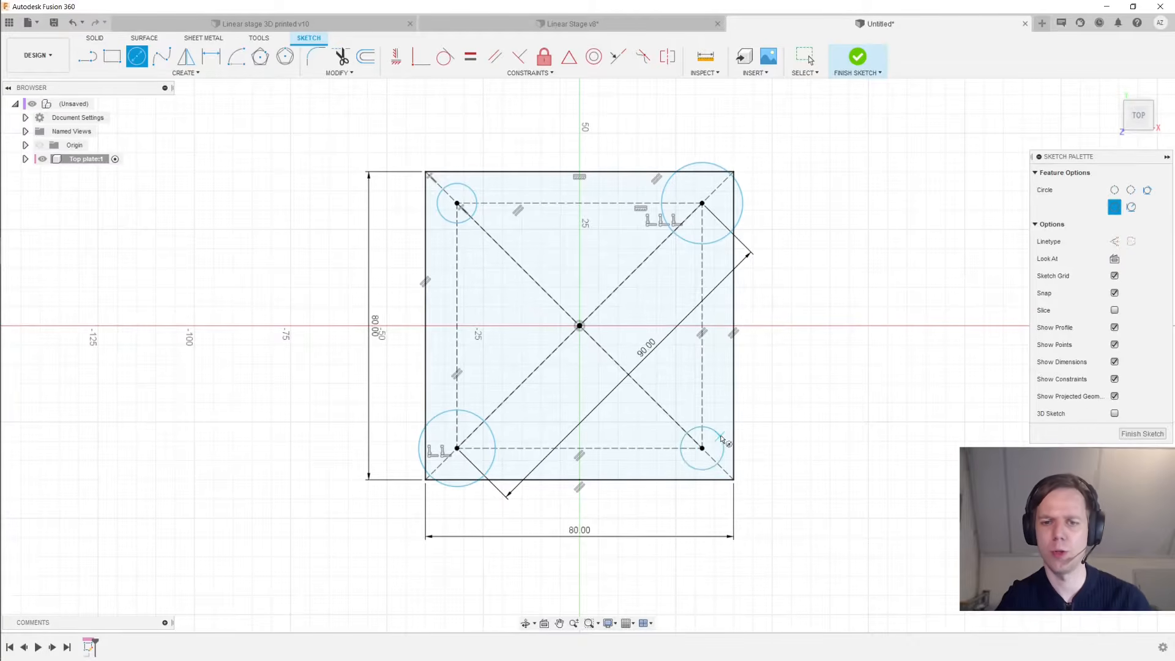
pyautogui.press('Escape')
# Apply an Equal constraint to the four corner circles
pyautogui.click(720, 436)
pyautogui.click(712, 241)
pyautogui.click(444, 218)
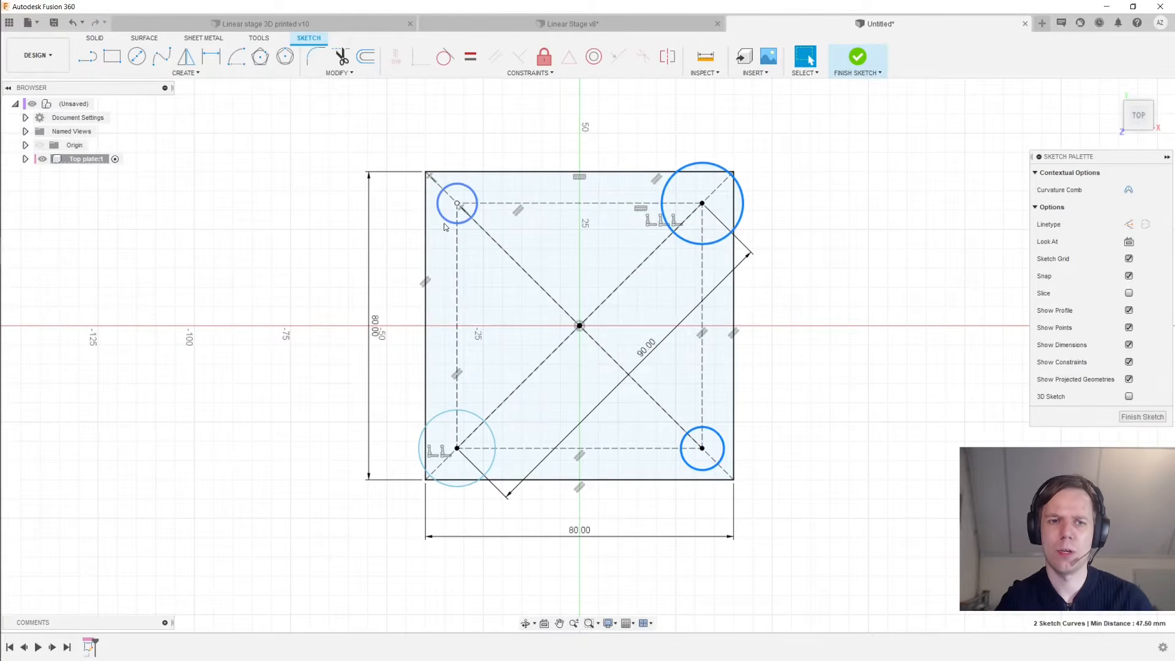
pyautogui.click(443, 415)
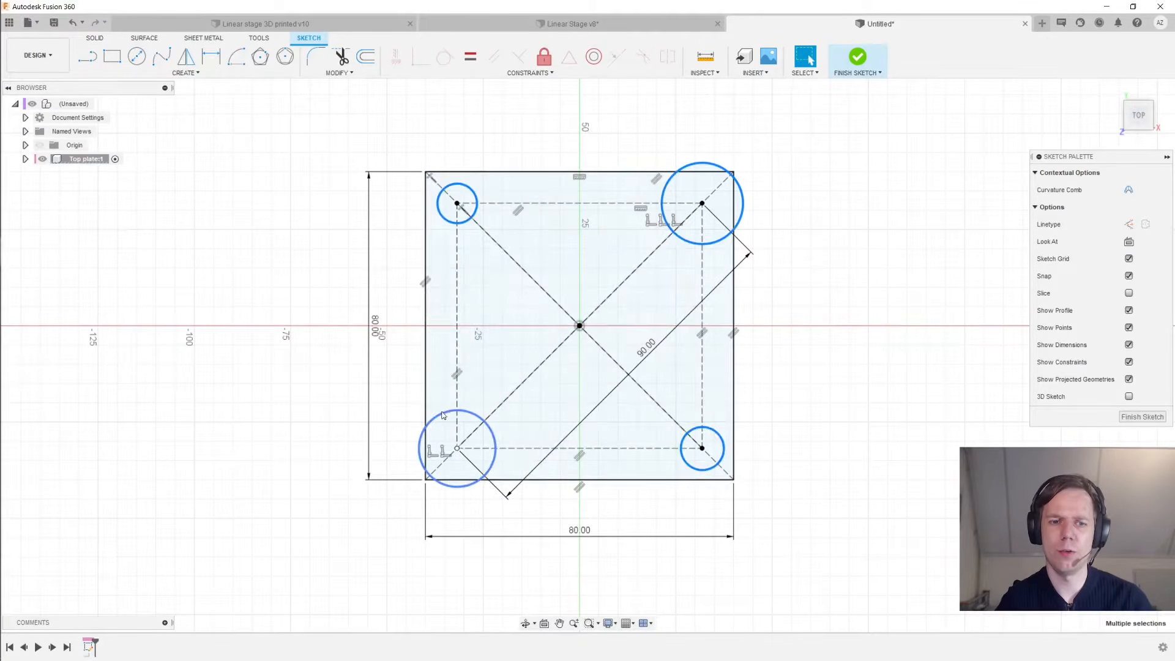
pyautogui.click(470, 57)
# Dimension the diameter of the upper-right corner circle to 8 mm
pyautogui.press('d')
pyautogui.click(722, 197)
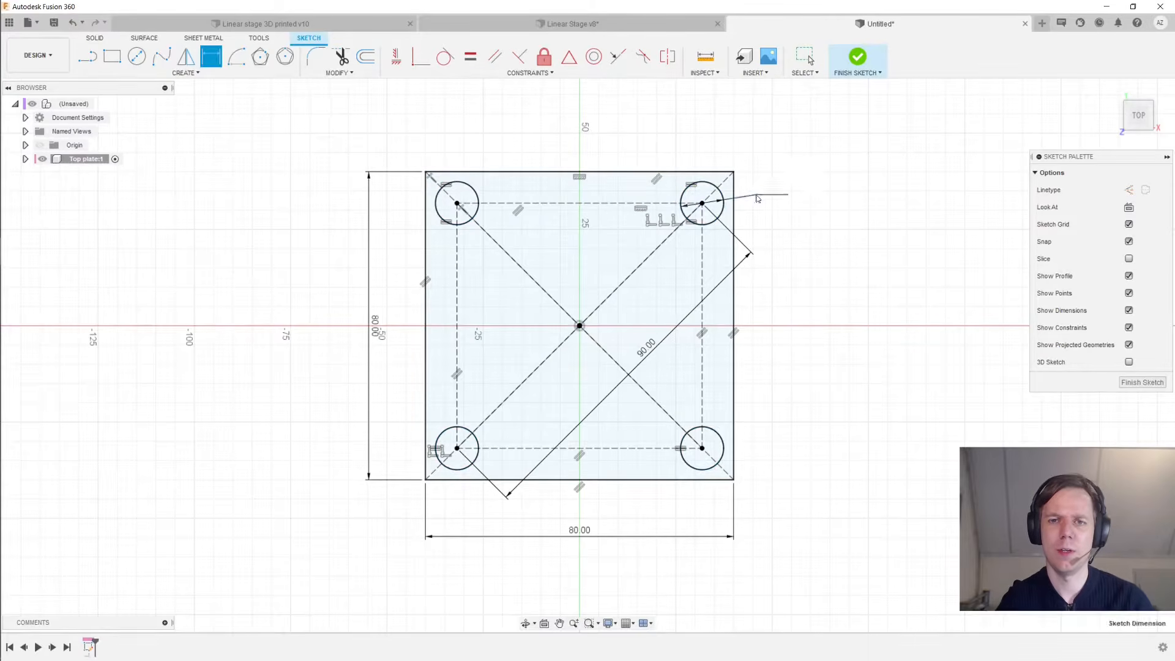
pyautogui.click(756, 191)
pyautogui.write('8')
pyautogui.press('Return')
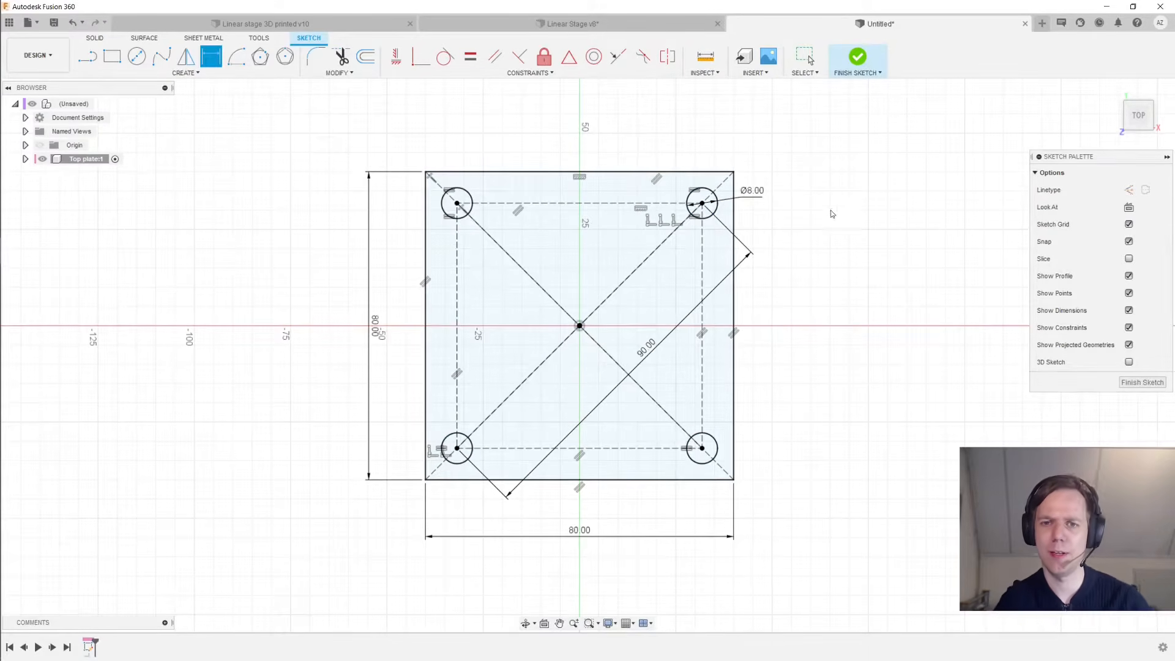
pyautogui.press('Escape')
# Add a driven dimension between the construction square's right side and the plate's right edge
pyautogui.scroll(1, 796, 306)
pyautogui.moveTo(770, 354); pyautogui.dragTo(762, 286, button='middle')
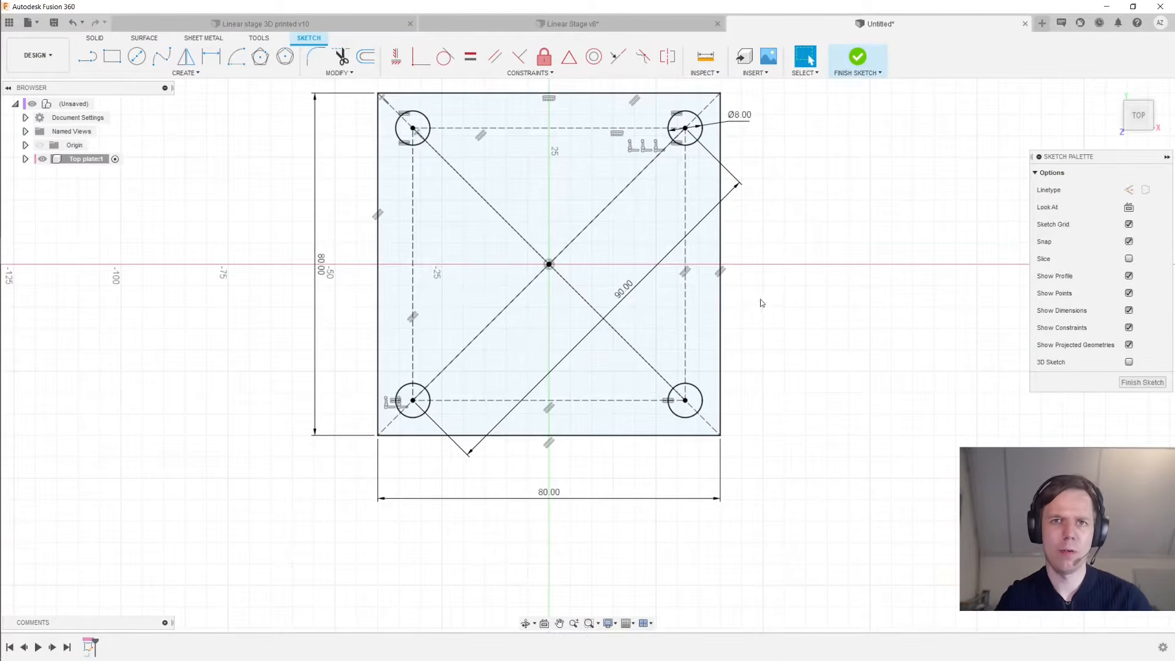
pyautogui.click(686, 308)
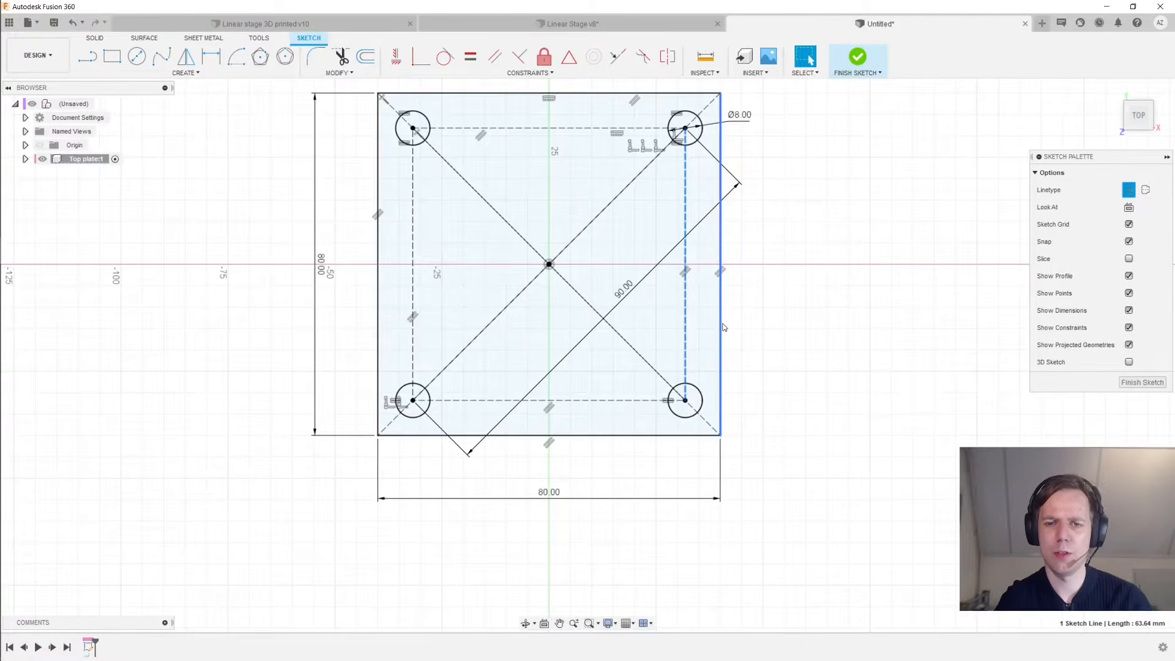
pyautogui.keyDown('shift'); pyautogui.click(721, 328); pyautogui.keyUp('shift')
pyautogui.press('d')
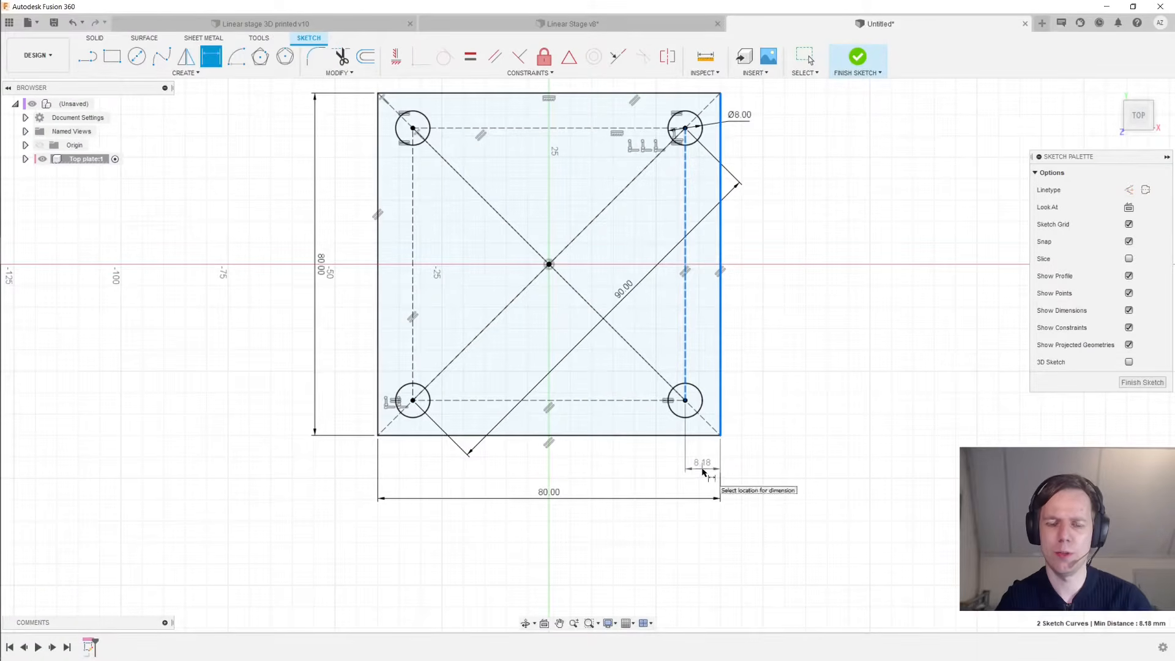
pyautogui.click(702, 467)
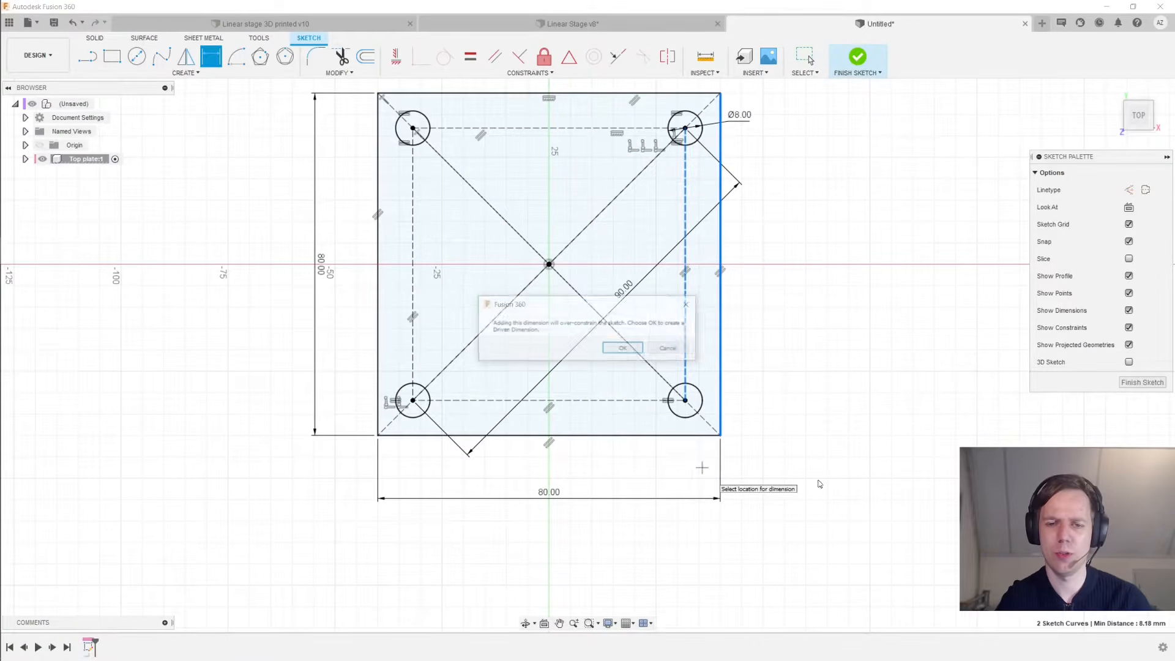
pyautogui.click(624, 349)
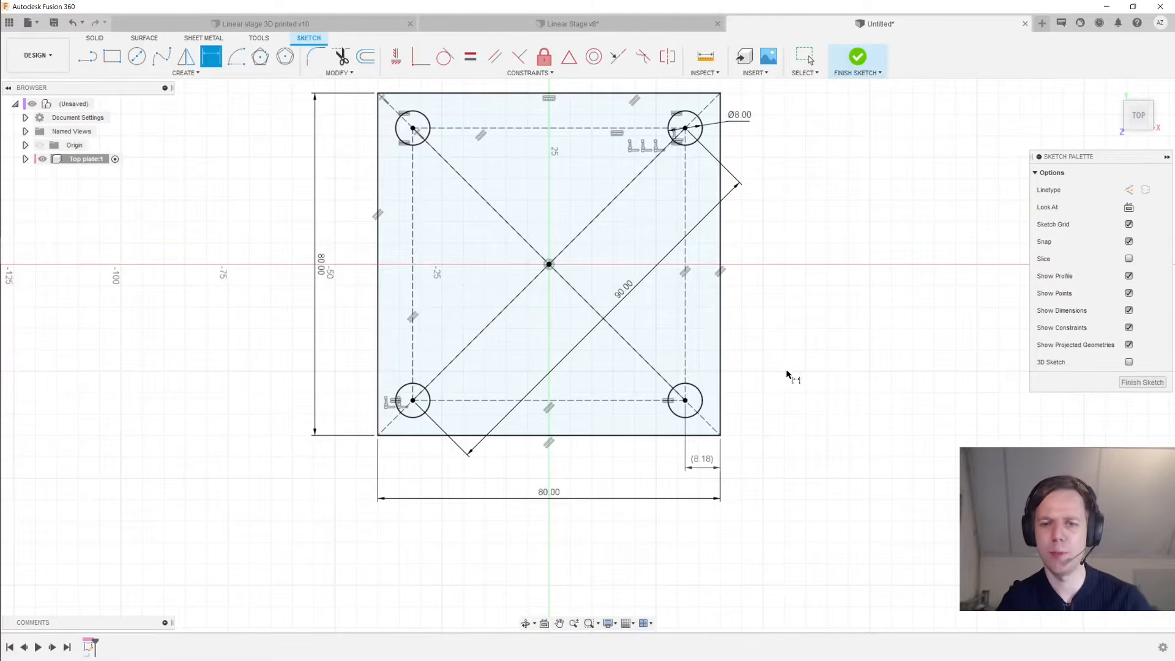
pyautogui.press('Escape')
# Measure the minimum distance between the lower-right rod hole and the plate's right edge
pyautogui.moveTo(759, 420)
pyautogui.mouseDown(button='middle')
pyautogui.moveTo(761, 386)
pyautogui.moveTo(751, 420)
pyautogui.mouseUp(button='middle')
pyautogui.scroll(2, 748, 354)
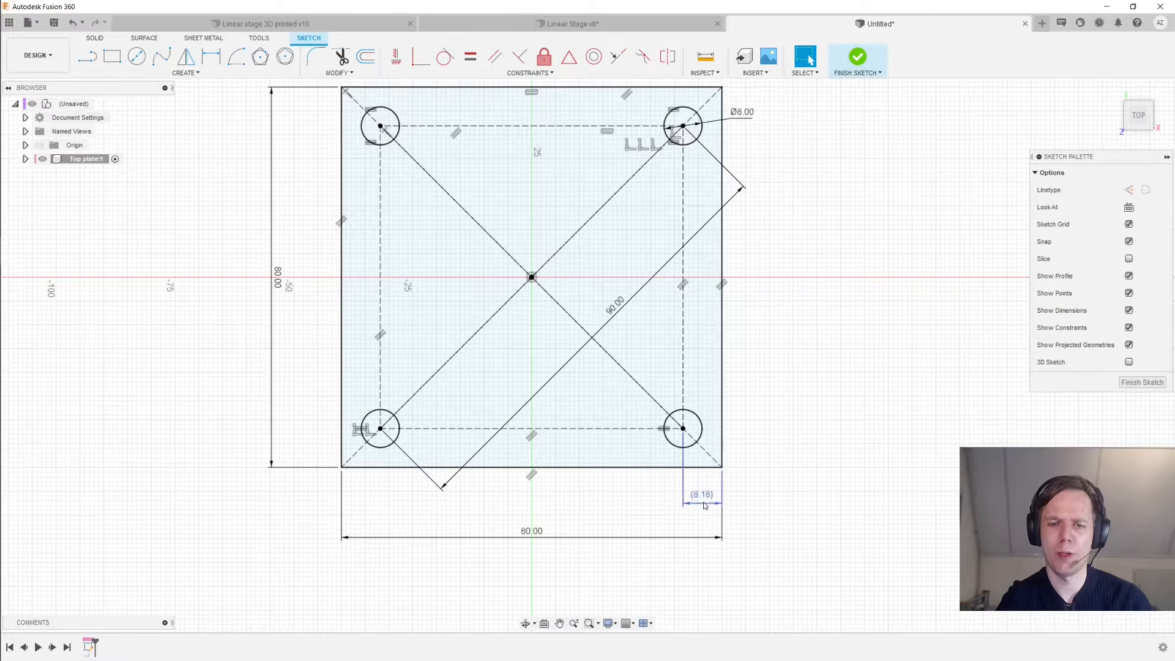
pyautogui.scroll(4, 714, 446)
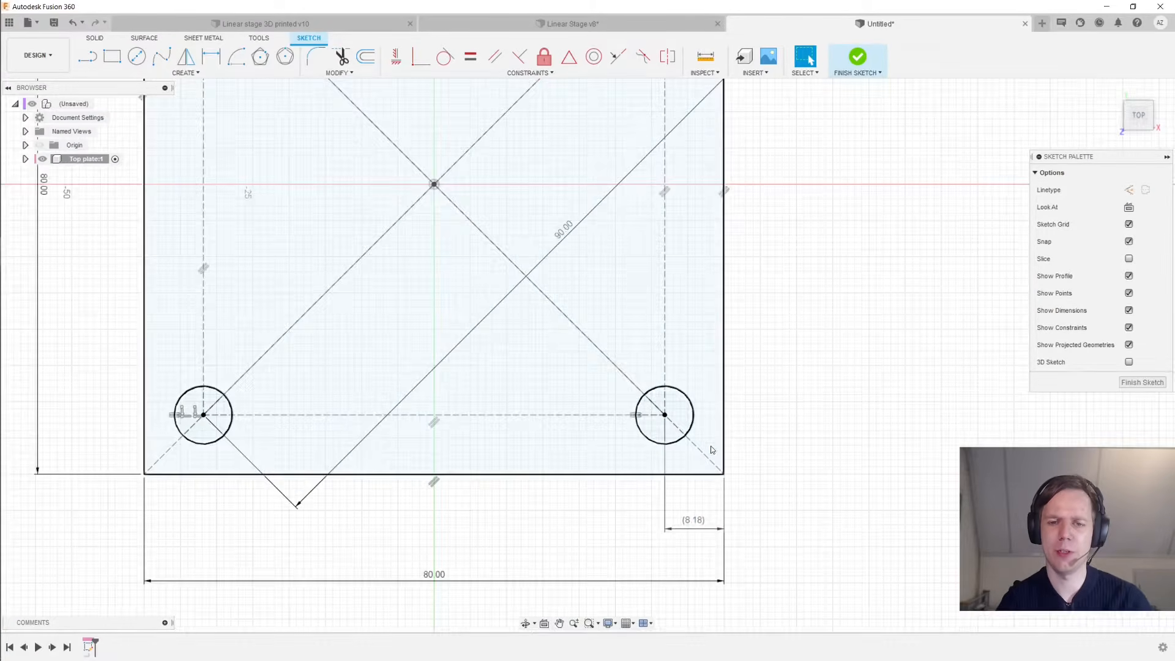
pyautogui.click(691, 416)
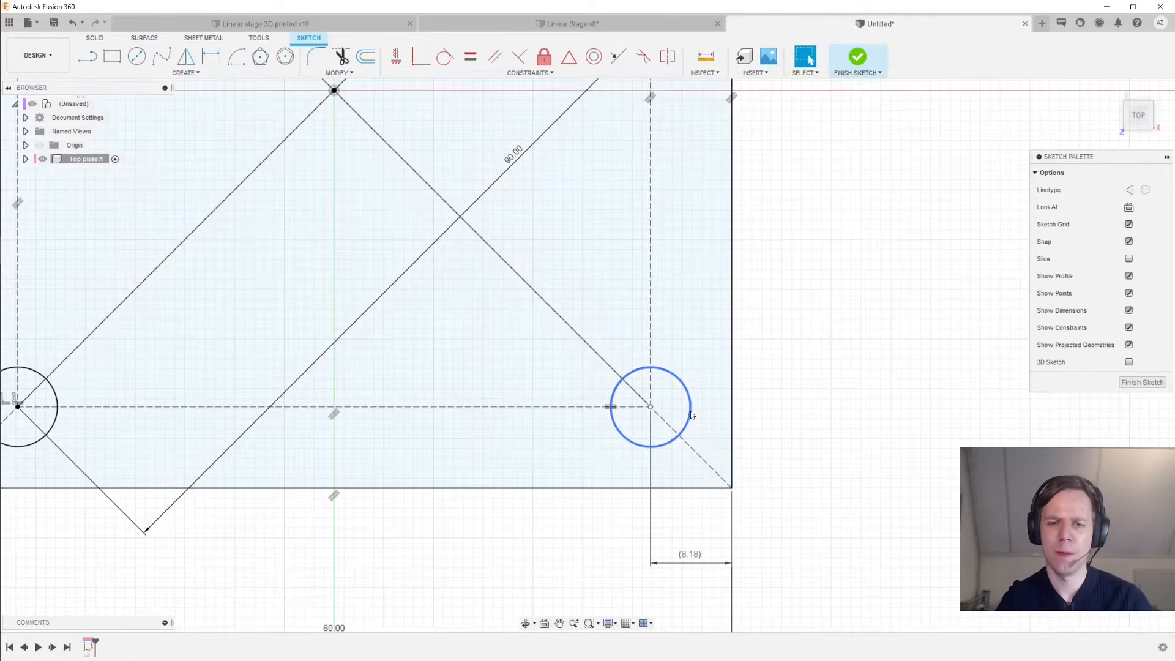
pyautogui.click(733, 418)
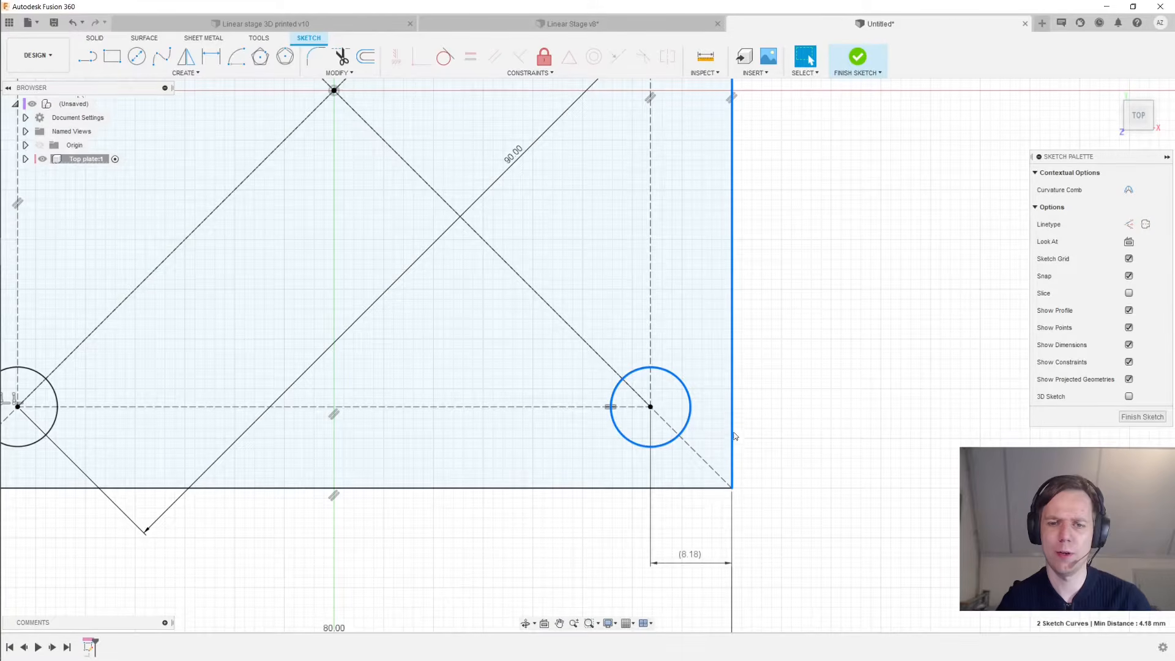
# Set the construction square's diagonal dimension to 80 mm
pyautogui.scroll(-2, 768, 405)
pyautogui.scroll(-3, 781, 404)
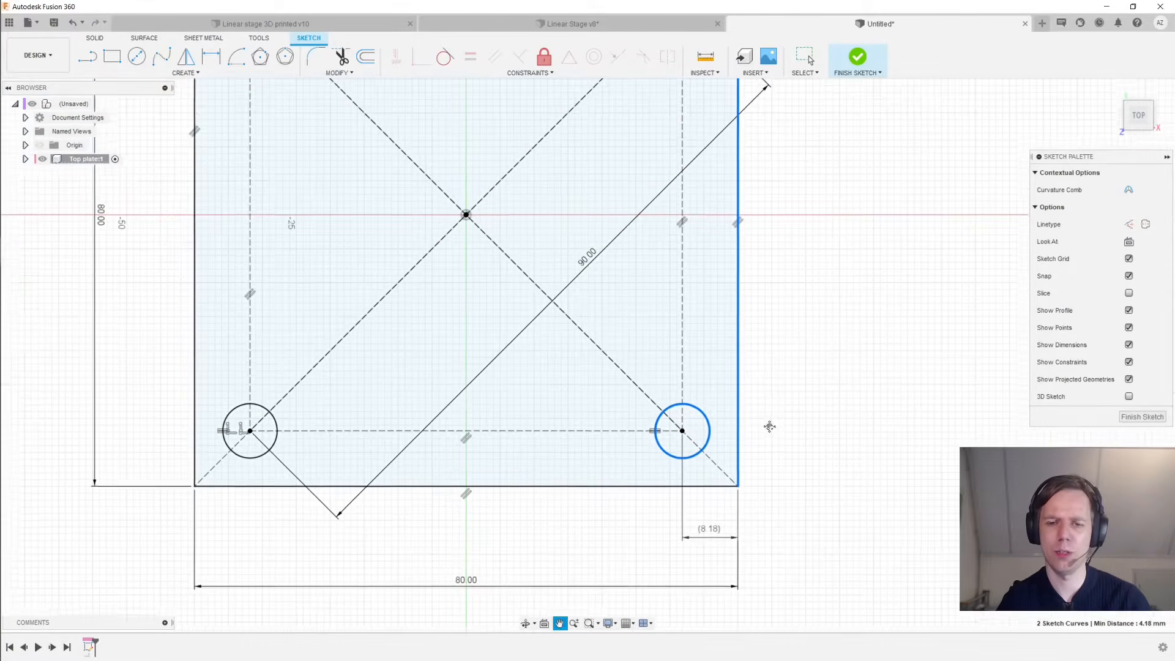
pyautogui.moveTo(779, 400); pyautogui.dragTo(781, 464, button='middle')
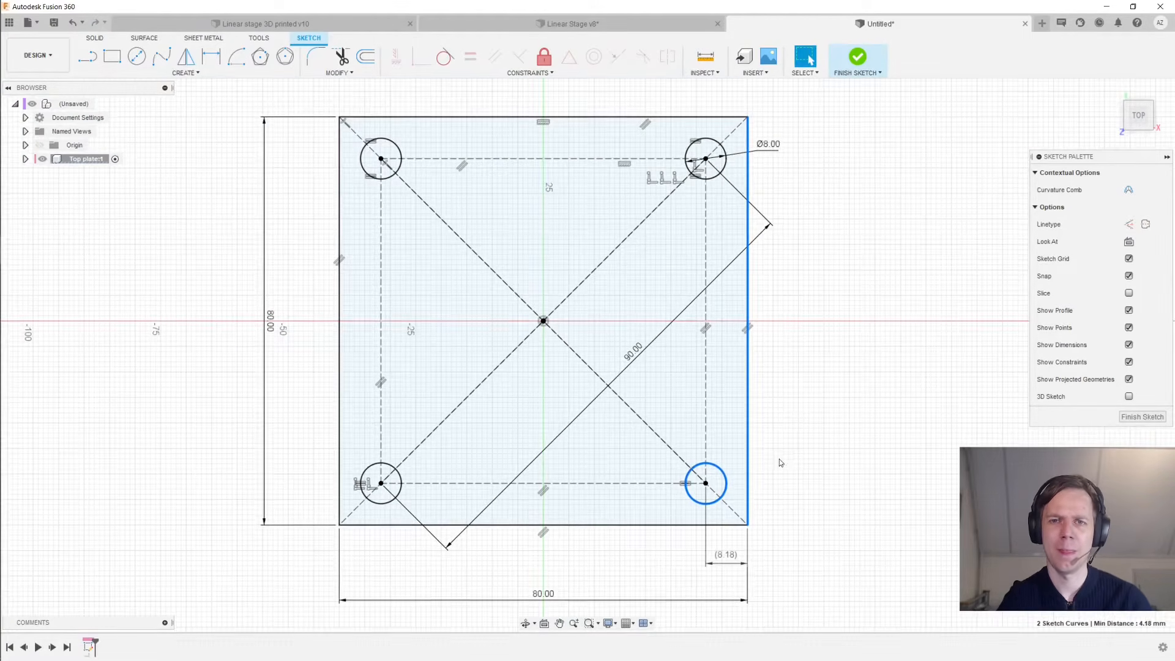
pyautogui.scroll(-3, 796, 487)
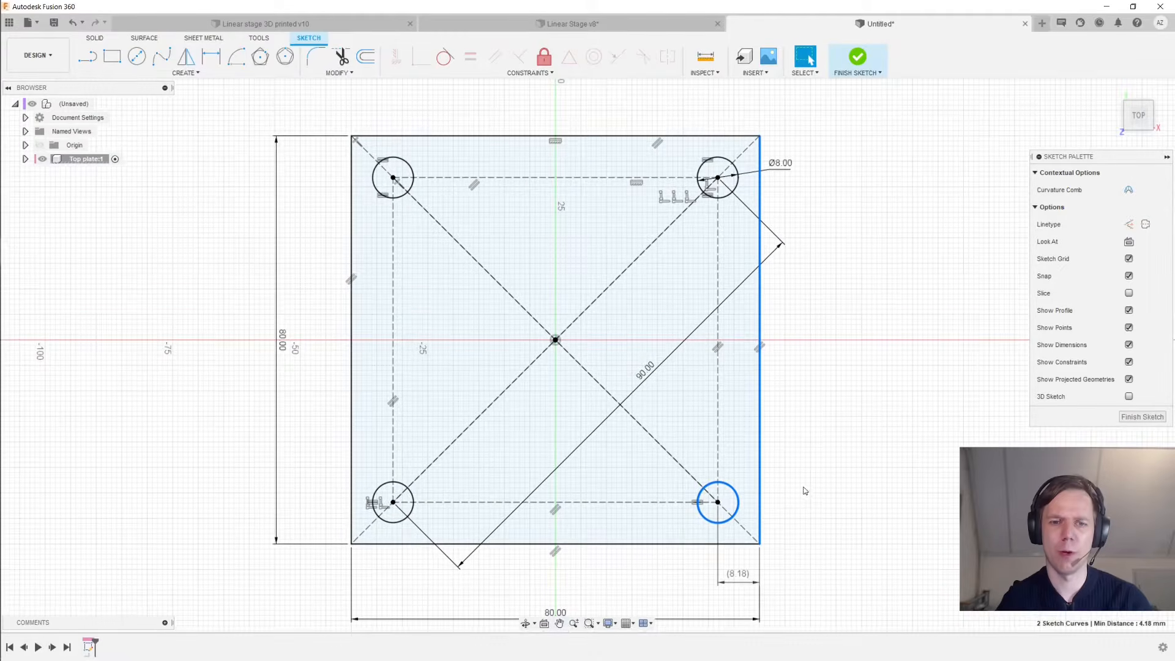
pyautogui.moveTo(803, 487); pyautogui.dragTo(791, 460, button='middle')
pyautogui.doubleClick(652, 358)
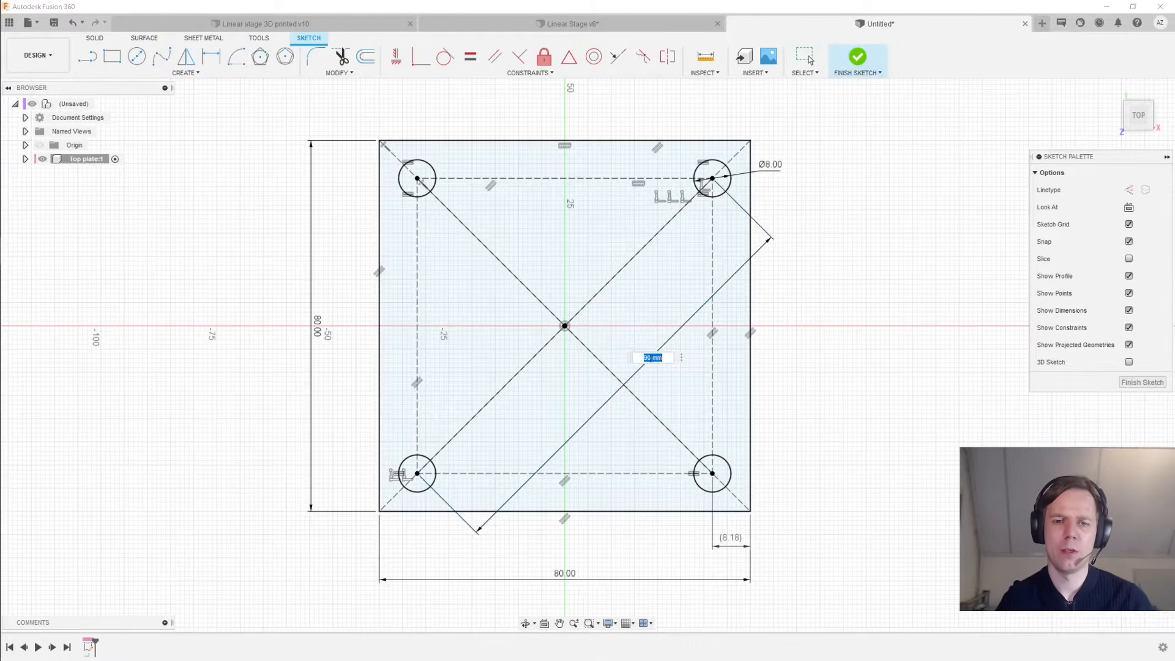
pyautogui.write('80')
pyautogui.press('Return')
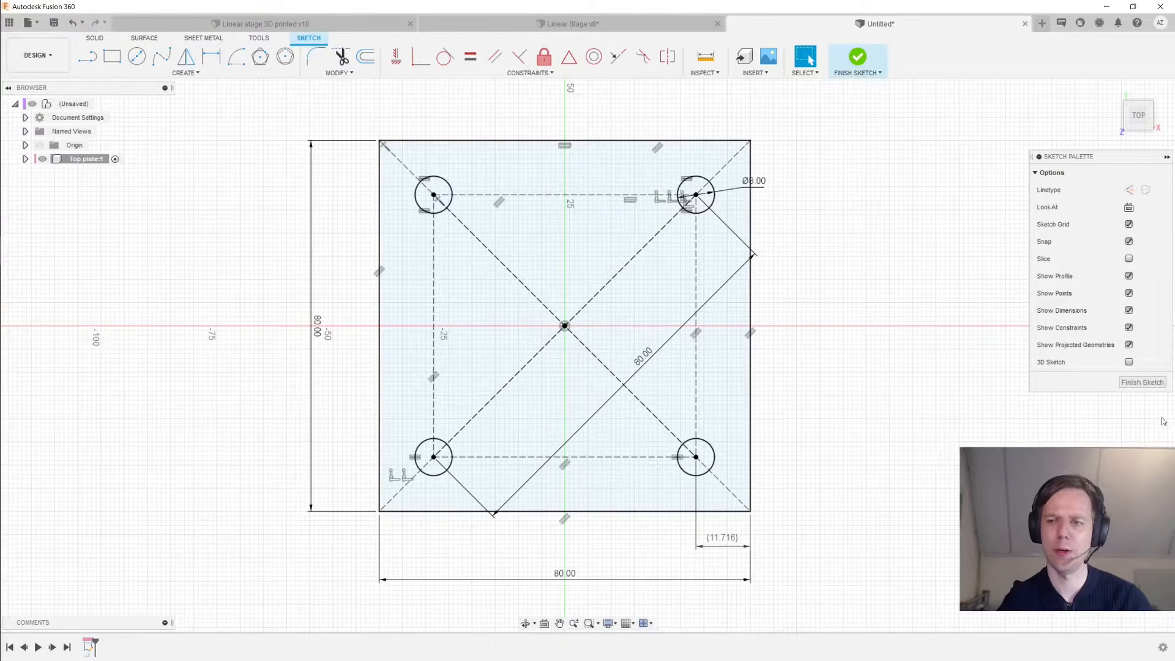
# Finish the sketch and extrude the plate profile, excluding the four rod holes, 10 mm upward as a new body
pyautogui.click(1143, 382)
pyautogui.moveTo(963, 410)
pyautogui.keyDown('shift'); pyautogui.mouseDown(button='middle')
pyautogui.moveTo(921, 369)
pyautogui.moveTo(709, 389)
pyautogui.mouseUp(button='middle'); pyautogui.keyUp('shift')
pyautogui.press('e')
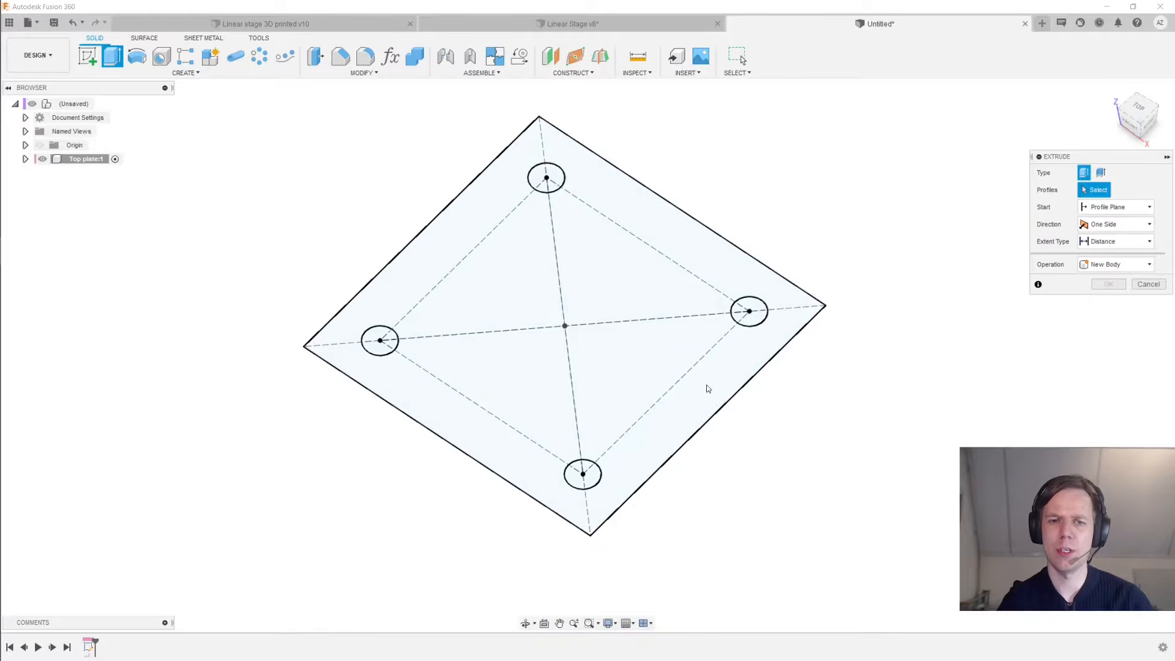
pyautogui.click(648, 328)
pyautogui.moveTo(563, 321); pyautogui.dragTo(563, 296)
pyautogui.keyDown('shift'); pyautogui.moveTo(849, 276); pyautogui.dragTo(836, 253, button='middle'); pyautogui.keyUp('shift')
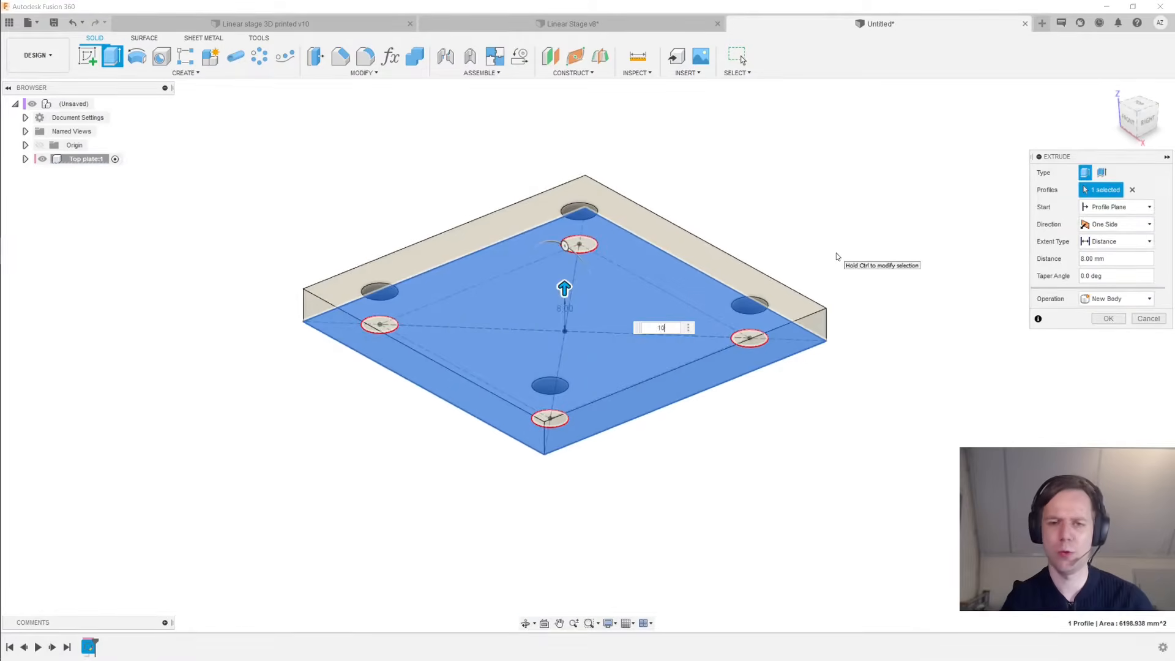
pyautogui.press('Return')
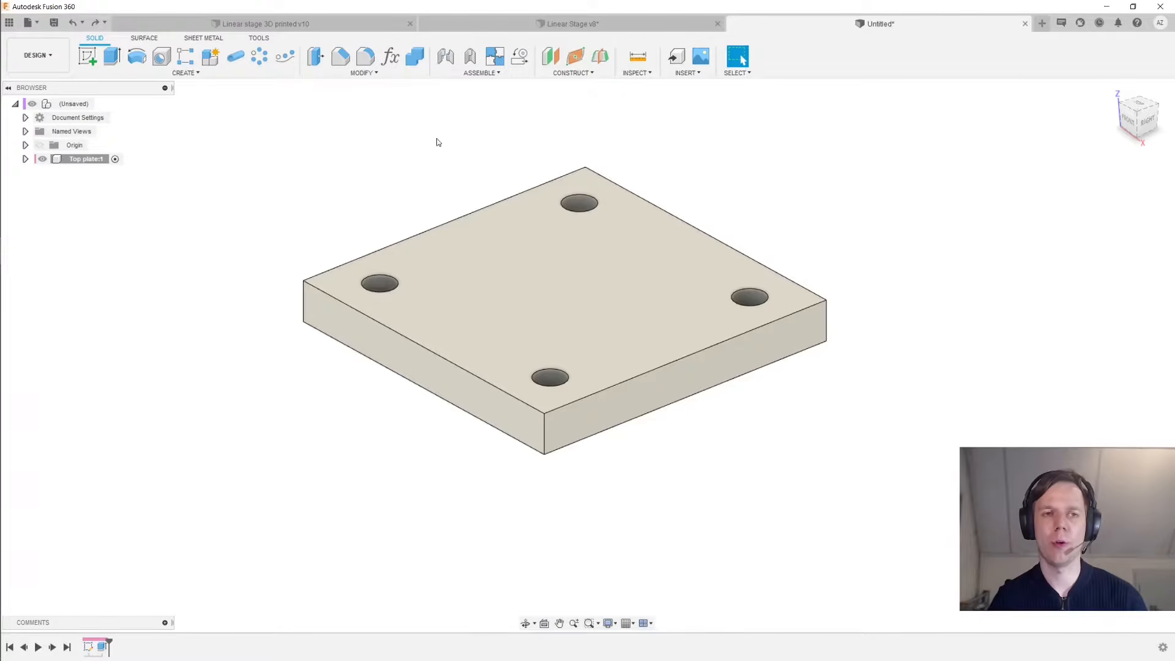
# Start a sketch on the plate's underside and draw a 22 mm diameter circle centered on the origin
pyautogui.click(87, 56)
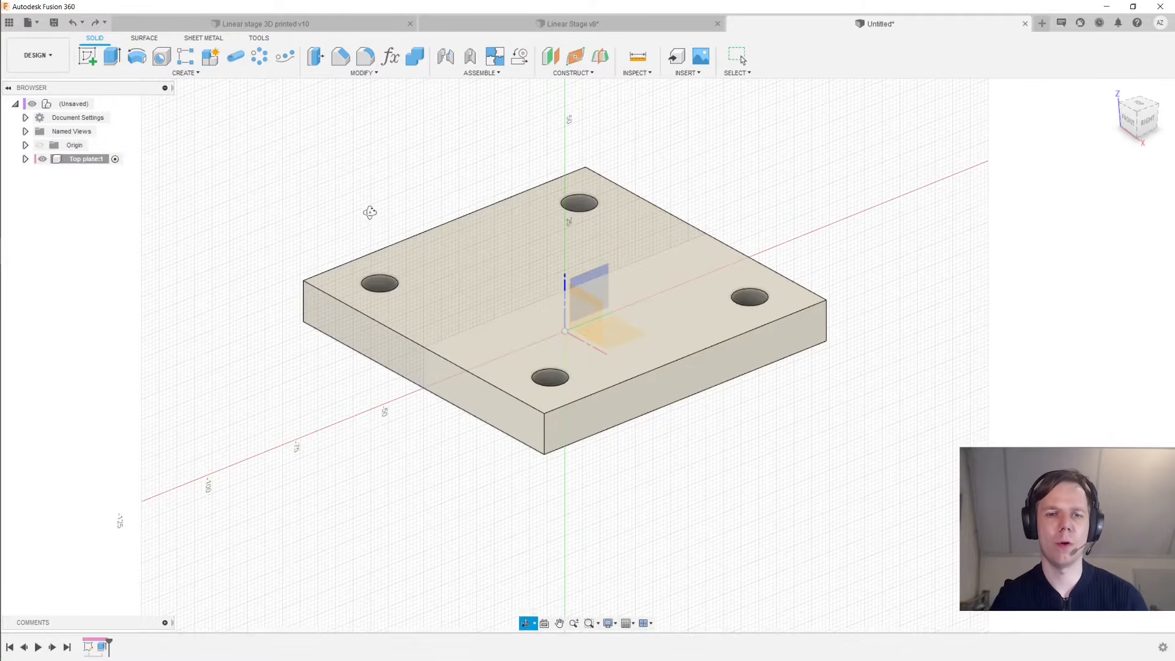
pyautogui.moveTo(370, 212)
pyautogui.keyDown('shift'); pyautogui.mouseDown(button='middle')
pyautogui.moveTo(404, 118)
pyautogui.moveTo(629, 272)
pyautogui.mouseUp(button='middle'); pyautogui.keyUp('shift')
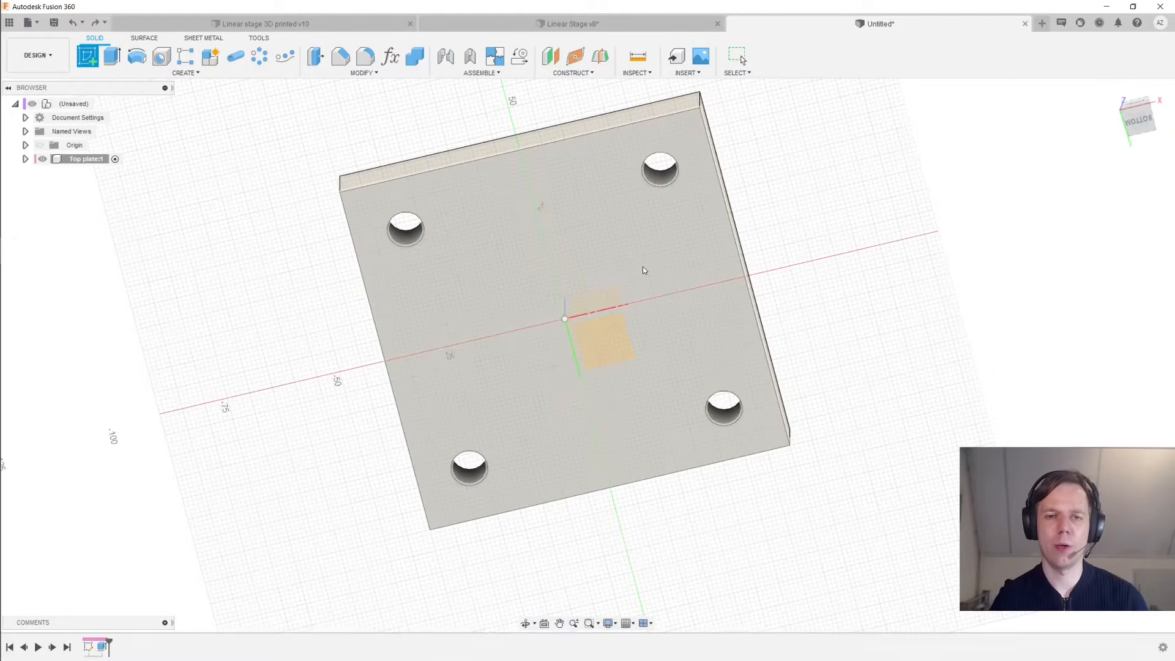
pyautogui.click(643, 267)
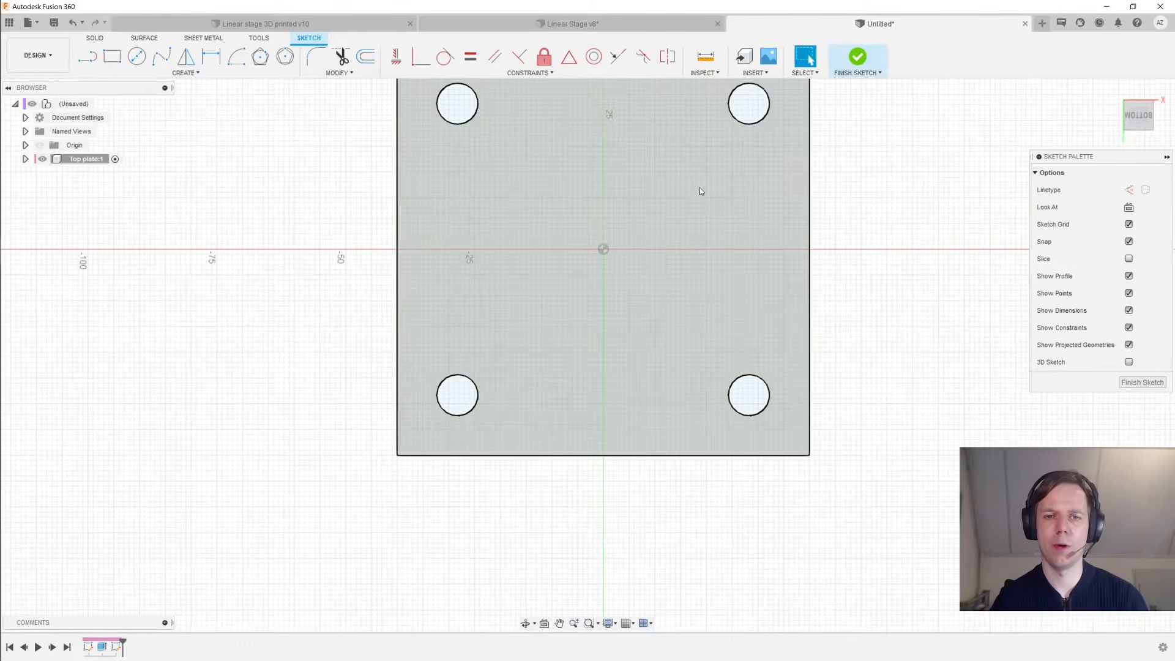
pyautogui.press('c')
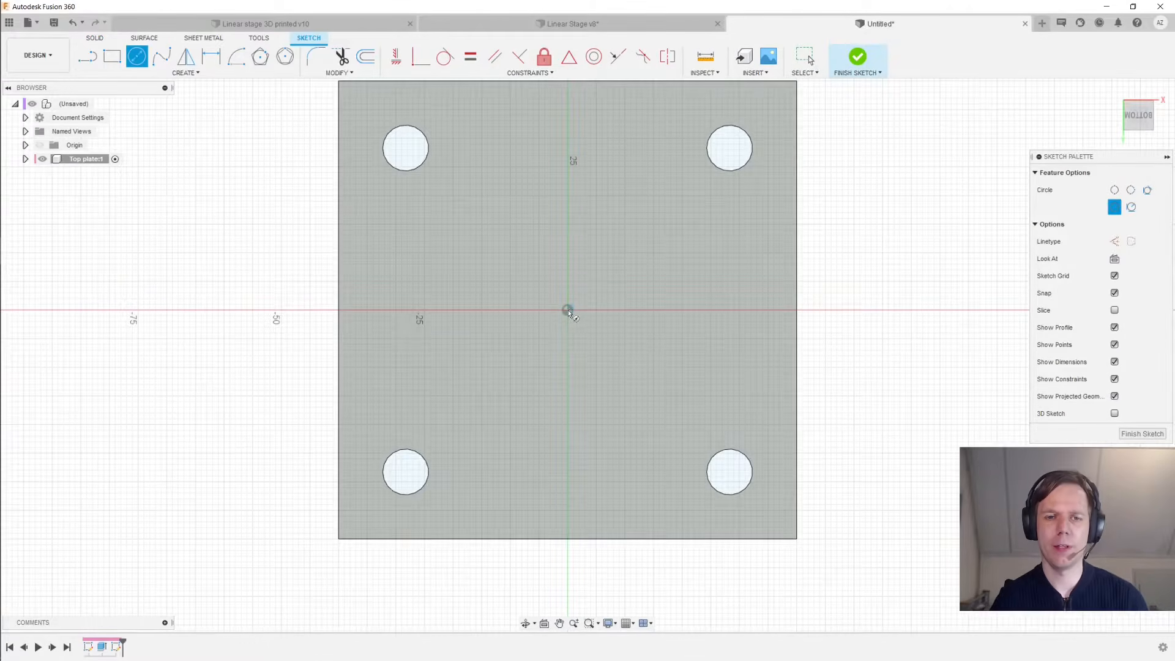
pyautogui.click(568, 310)
pyautogui.write('22')
pyautogui.press('Return')
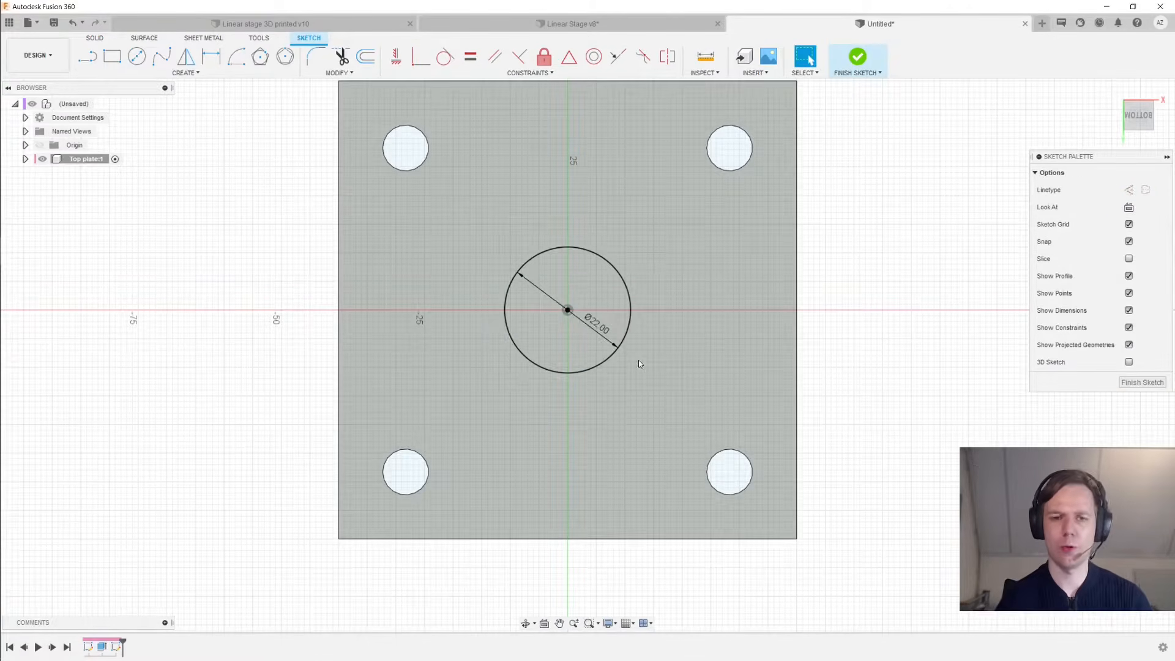
# Add a concentric 12 mm diameter circle inside the 22 mm circle and finish the sketch
pyautogui.scroll(3, 570, 315)
pyautogui.press('c')
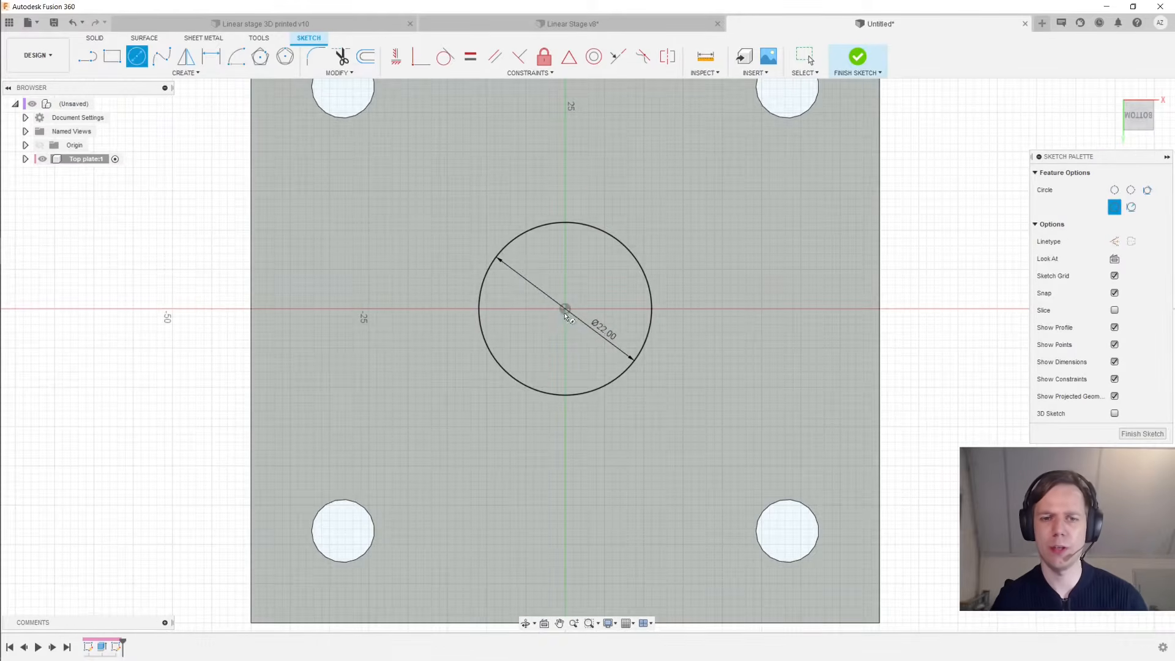
pyautogui.click(566, 311)
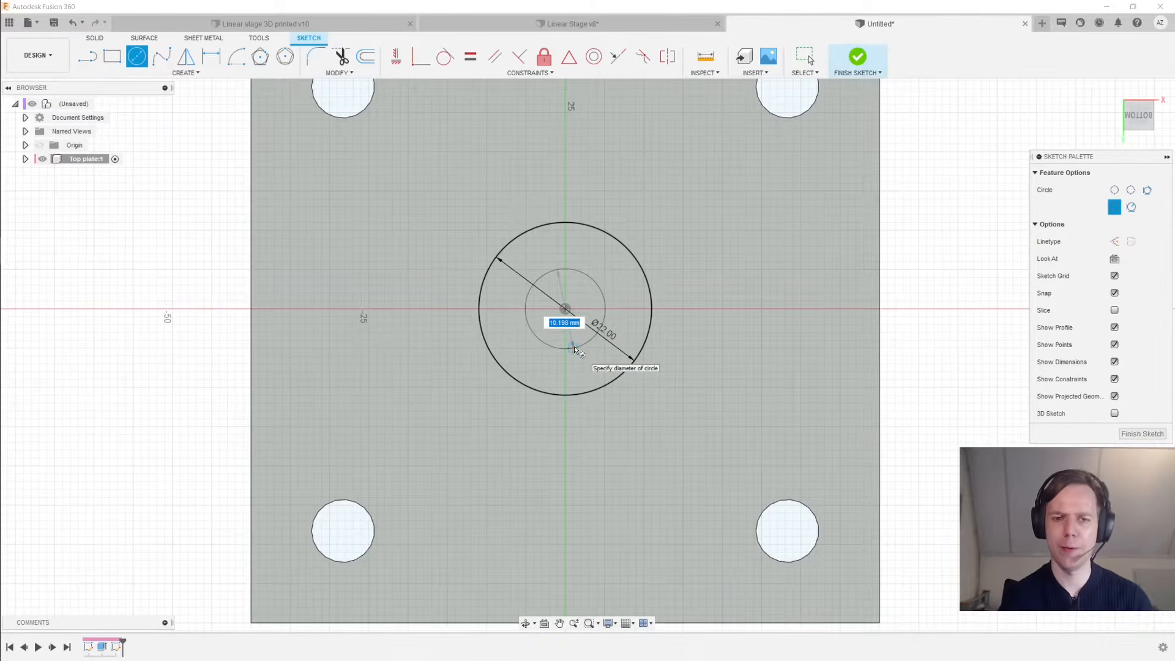
pyautogui.write('12')
pyautogui.press('Return')
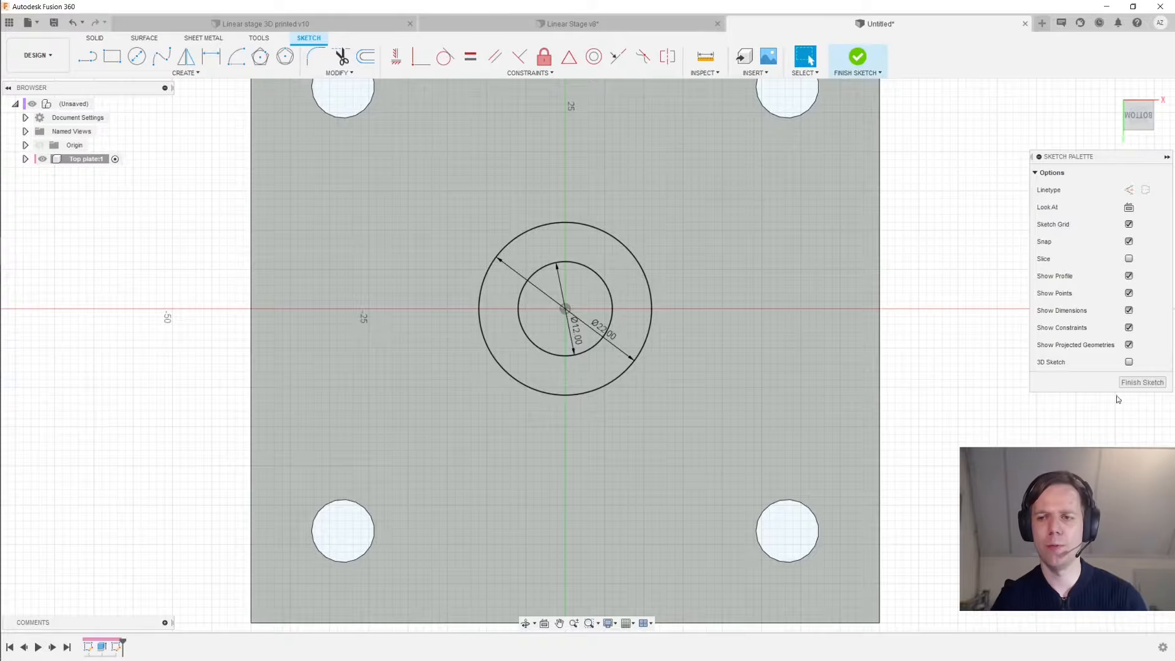
pyautogui.click(1143, 382)
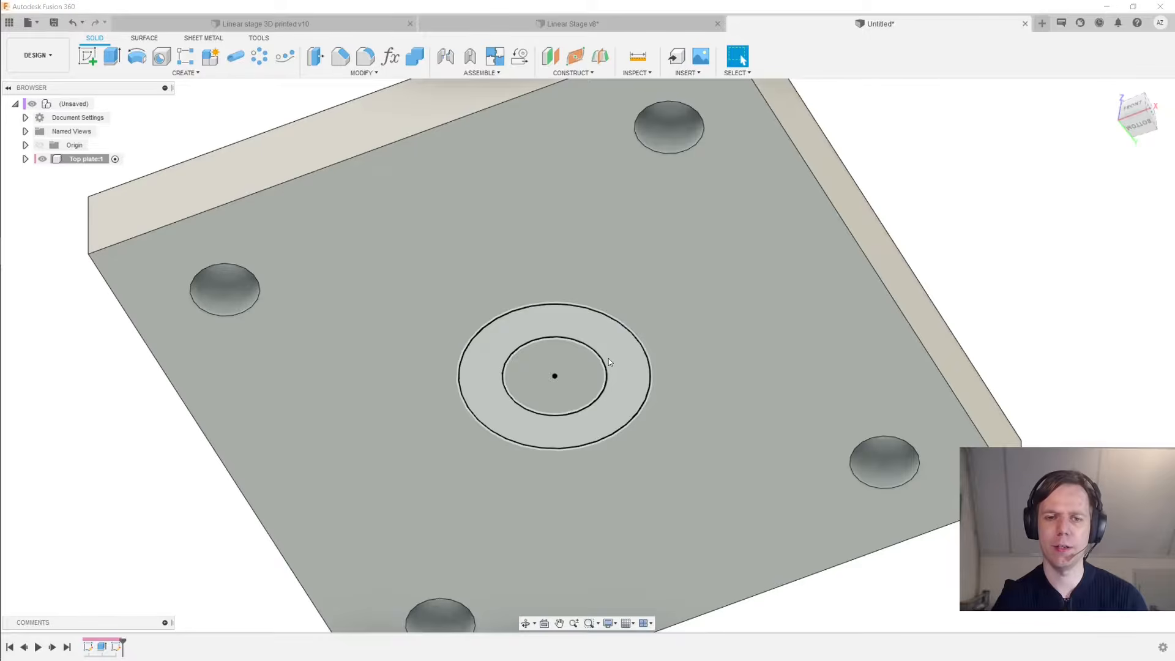
# Extrude the 12 mm circle on the plate's underside as a cut through the whole plate
pyautogui.press('e')
pyautogui.click(578, 381)
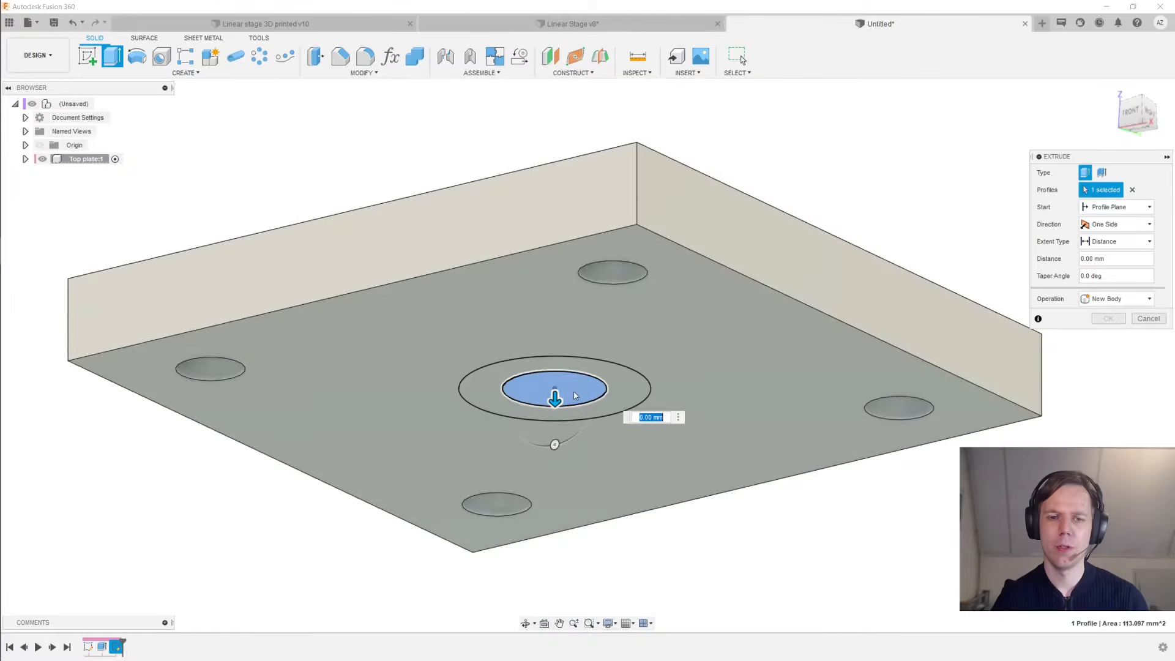
pyautogui.write('-8')
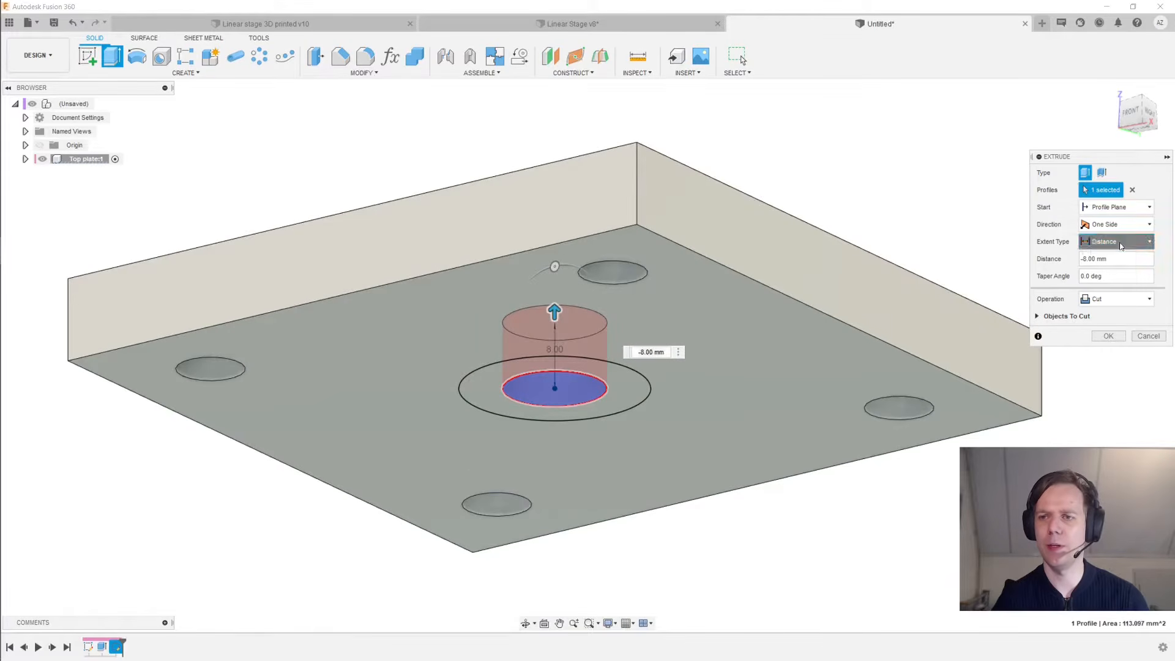
pyautogui.click(1122, 246)
pyautogui.click(1115, 287)
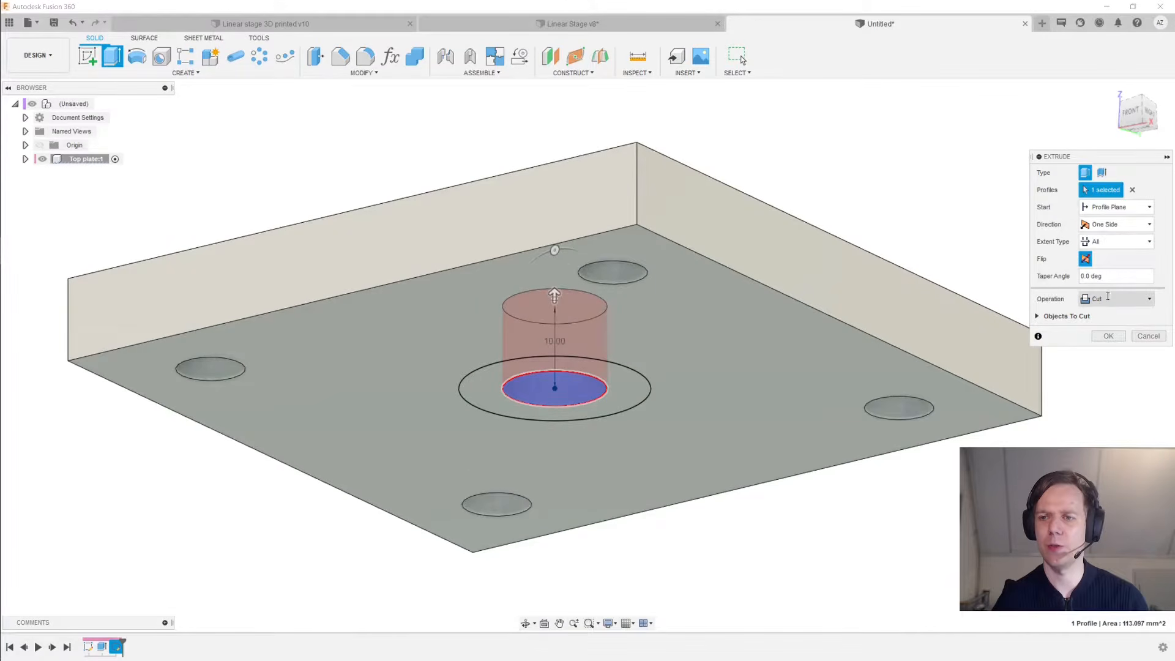
pyautogui.click(1108, 336)
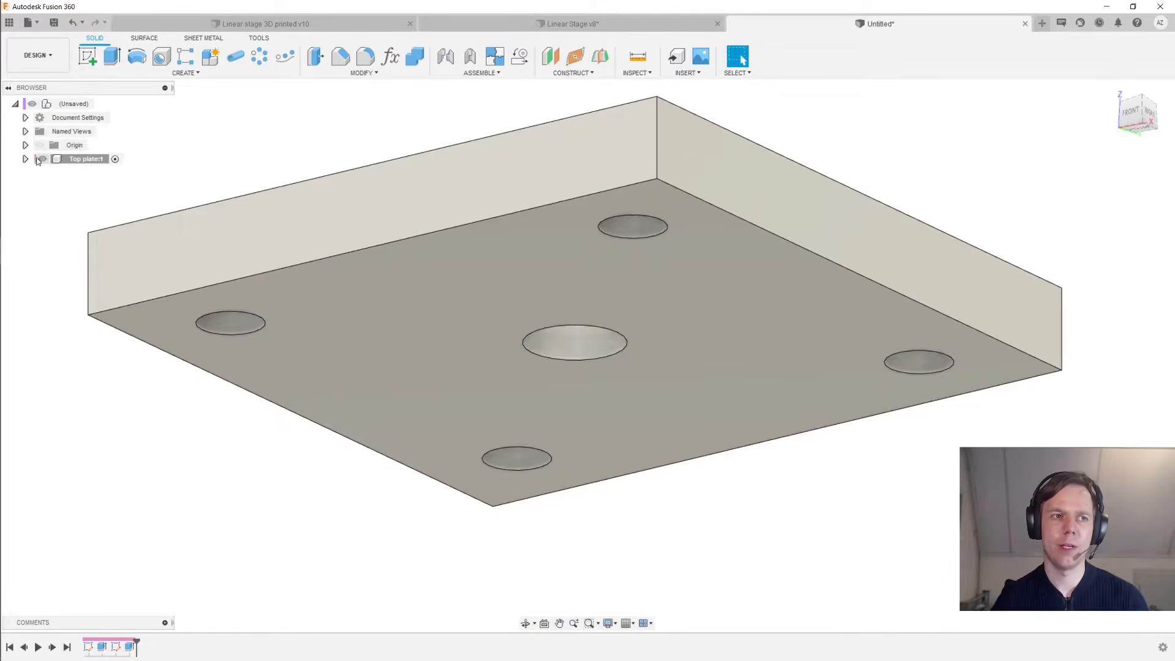
# Show Sketch2 again, cut the ring between its 12 mm and 22 mm circles partway into the plate's underside, and hide the sketch
pyautogui.click(25, 159)
pyautogui.click(35, 200)
pyautogui.click(60, 227)
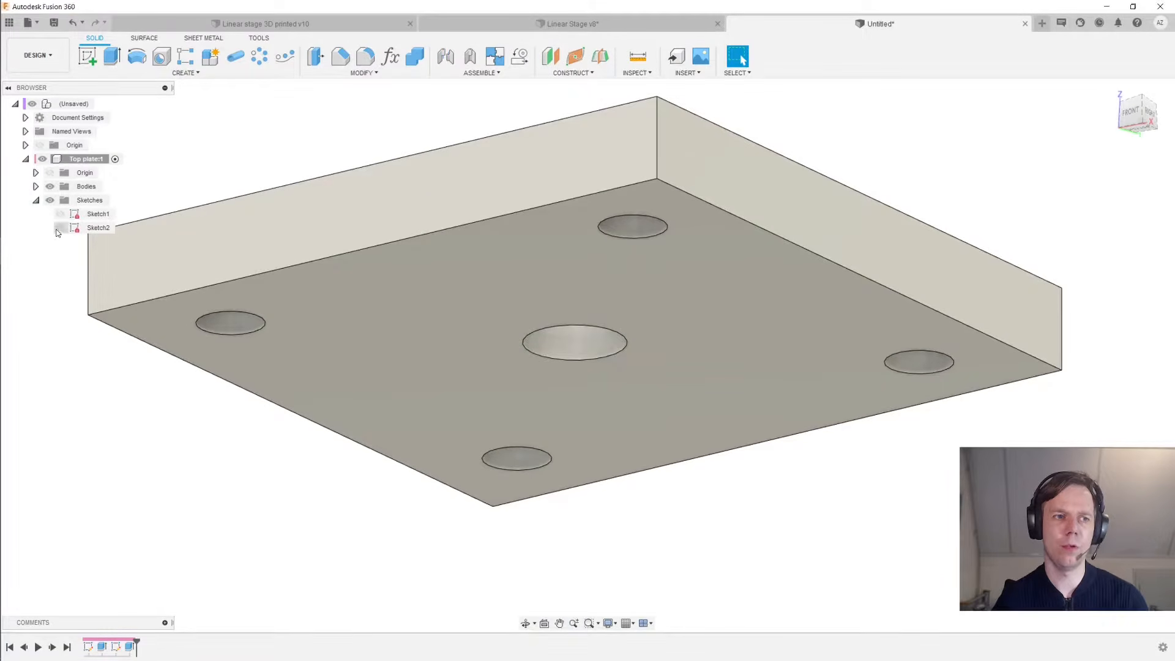
pyautogui.scroll(3, 576, 349)
pyautogui.press('e')
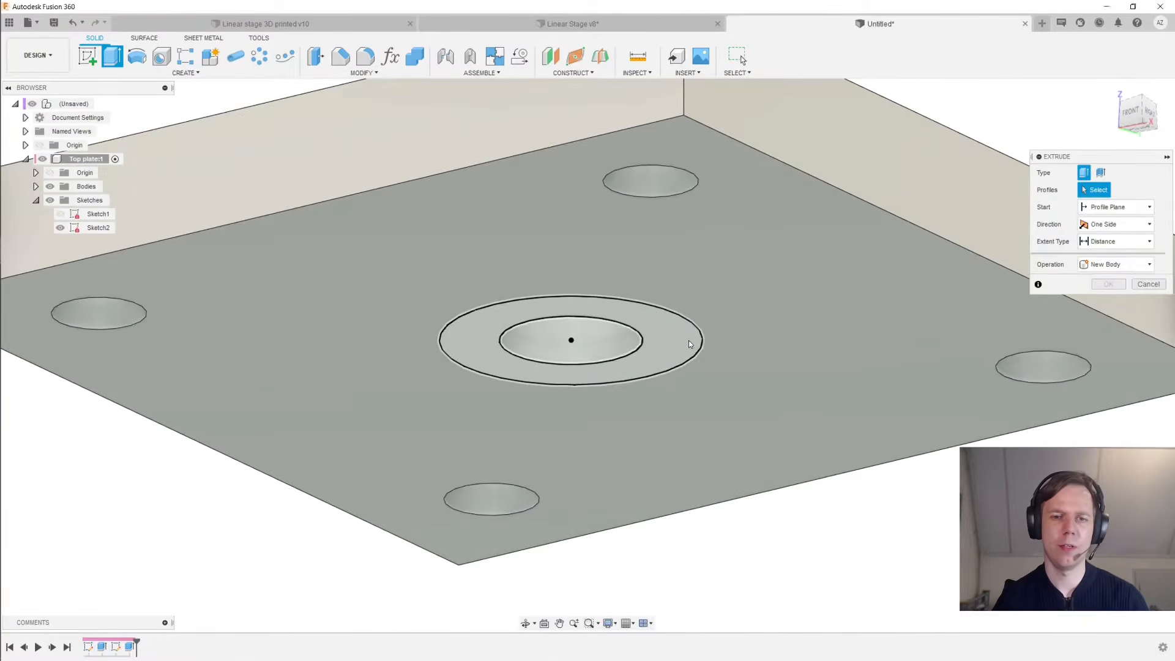
pyautogui.keyDown('shift'); pyautogui.moveTo(655, 366); pyautogui.dragTo(681, 339, button='middle'); pyautogui.keyUp('shift')
pyautogui.click(680, 340)
pyautogui.write('-3')
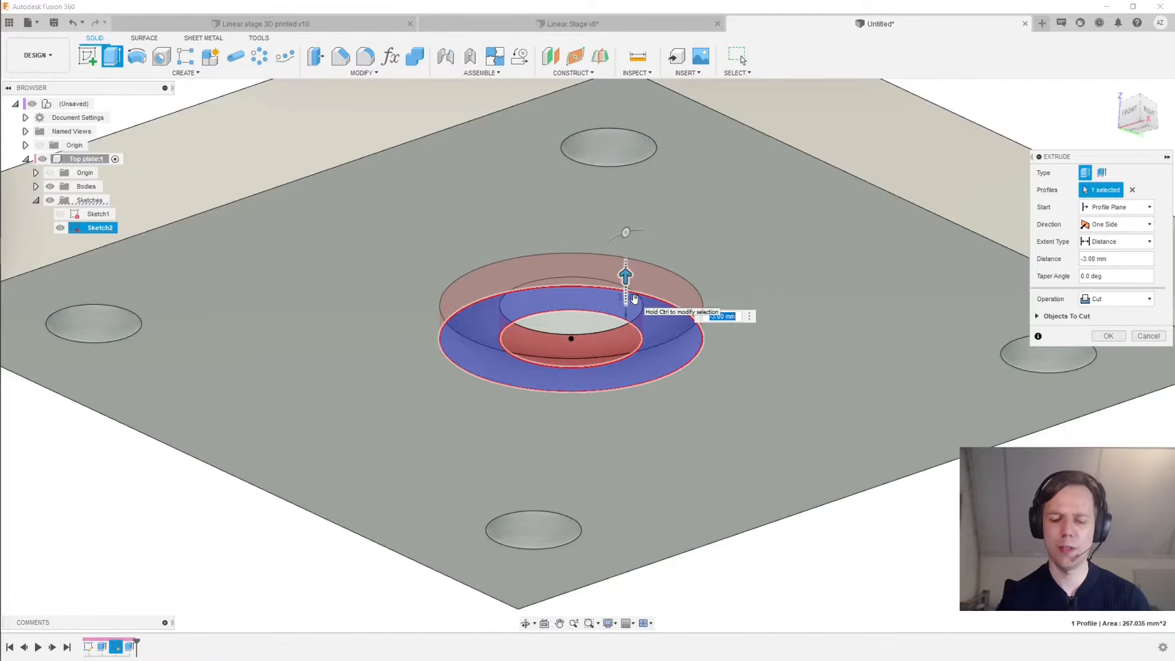
pyautogui.press('Return')
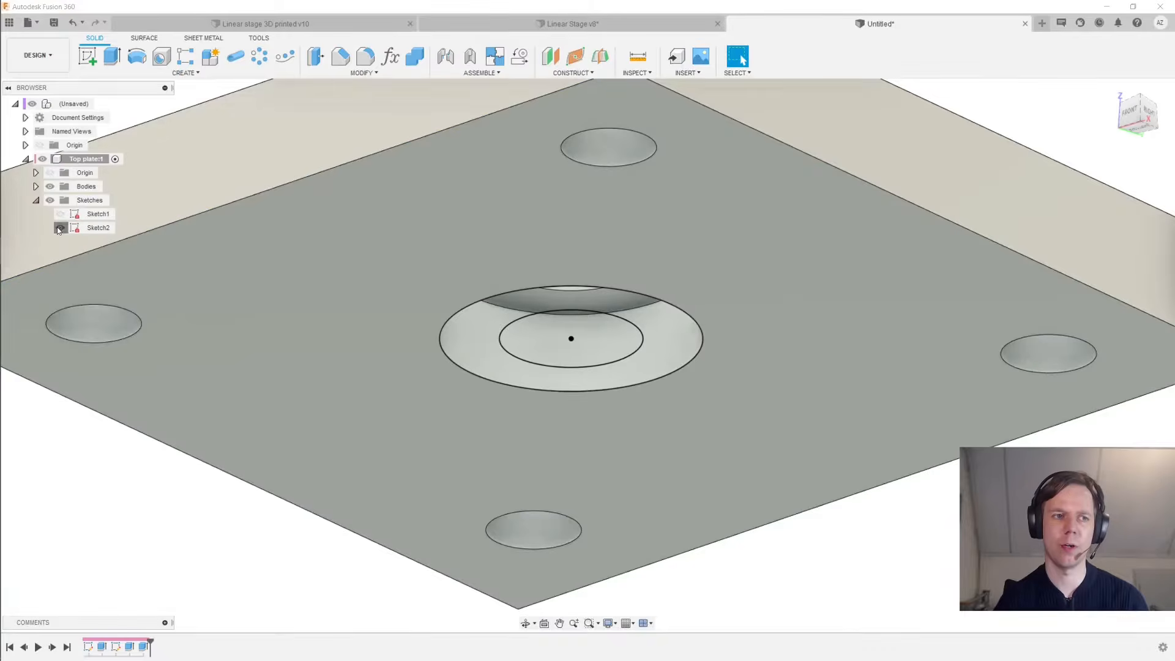
pyautogui.click(59, 229)
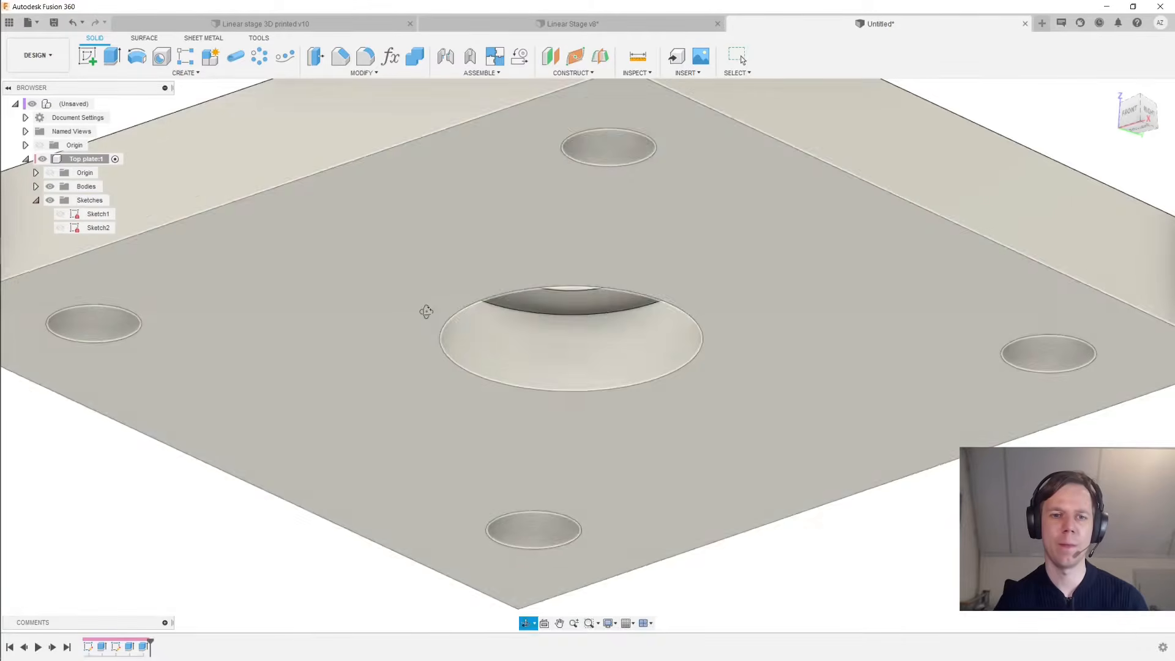
pyautogui.moveTo(428, 310)
pyautogui.keyDown('shift'); pyautogui.mouseDown(button='middle')
pyautogui.moveTo(433, 291)
pyautogui.moveTo(547, 376)
pyautogui.moveTo(601, 319)
pyautogui.moveTo(598, 329)
pyautogui.mouseUp(button='middle'); pyautogui.keyUp('shift')
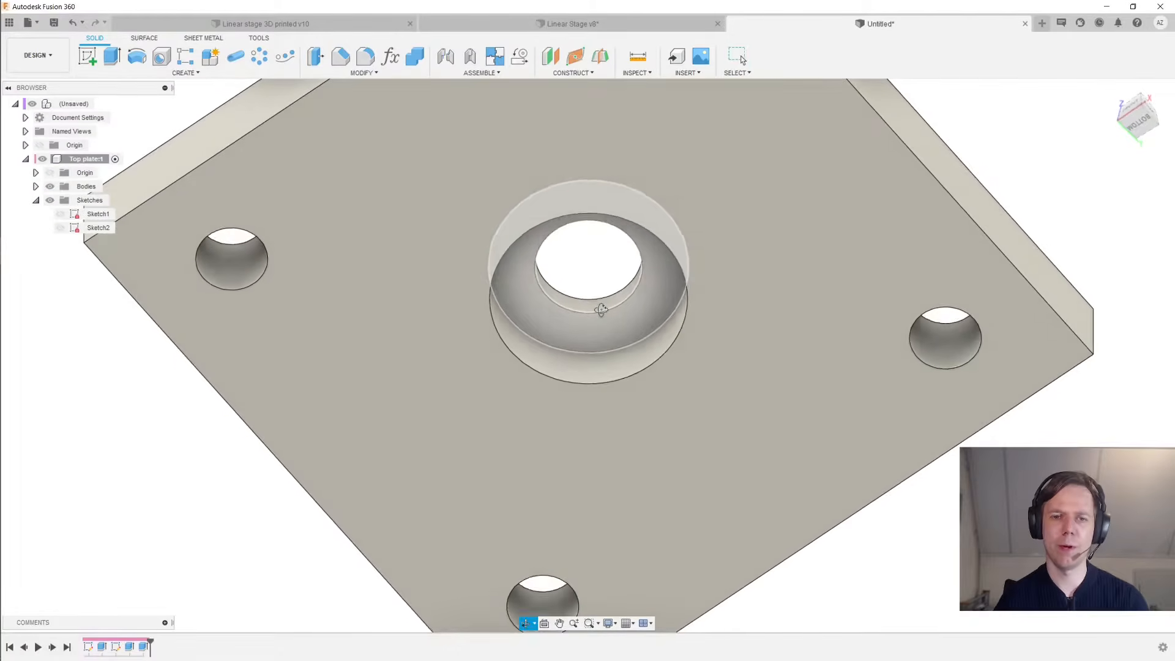
pyautogui.click(592, 286)
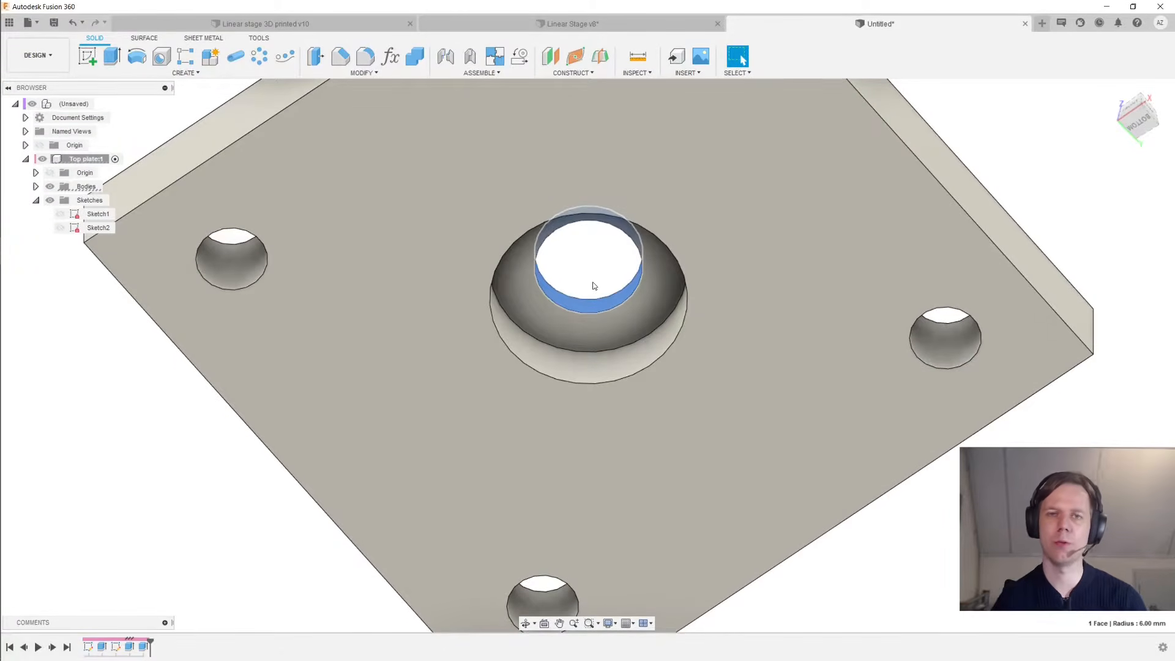
pyautogui.click(951, 517)
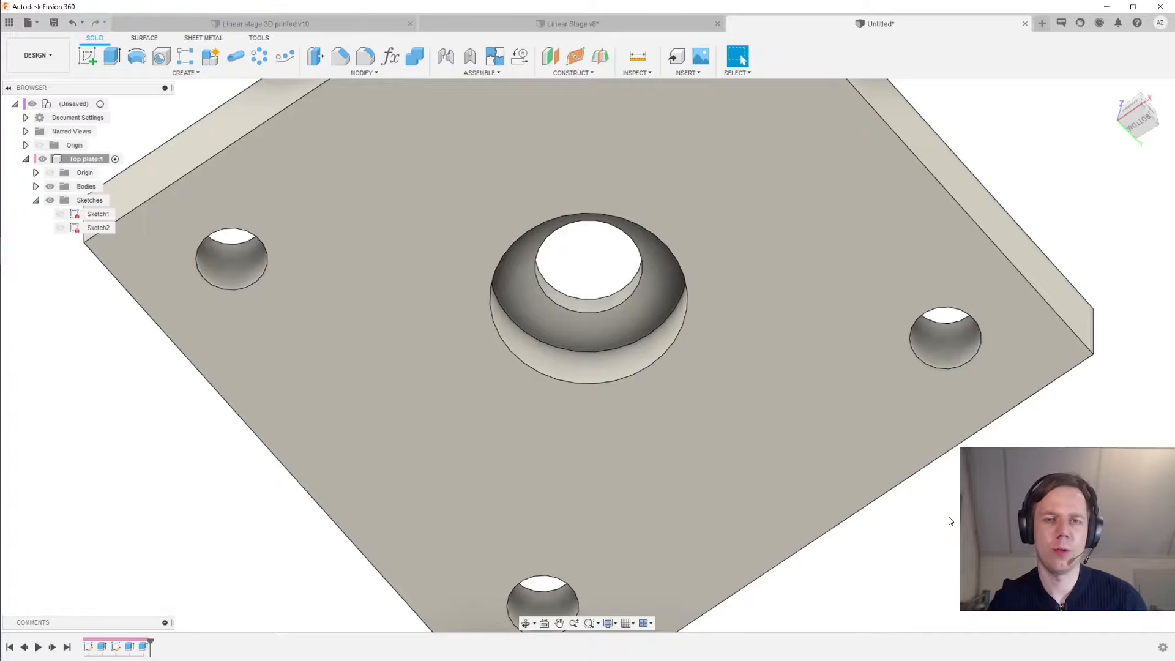
pyautogui.scroll(-1, 949, 517)
pyautogui.scroll(-4, 947, 517)
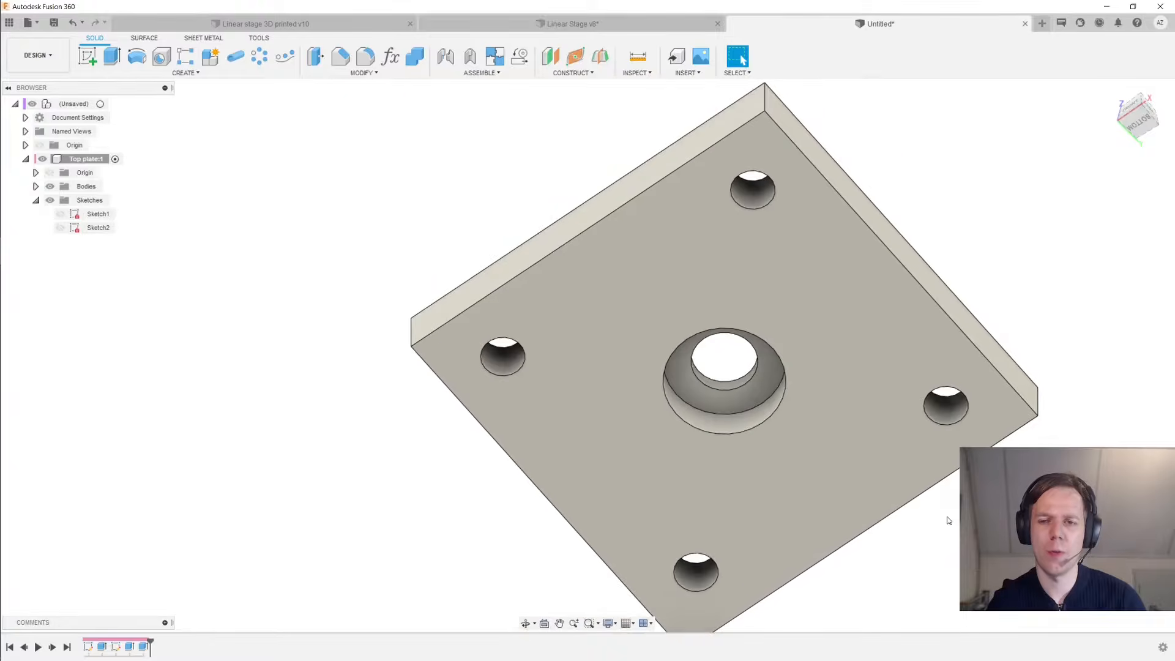
pyautogui.keyDown('shift'); pyautogui.moveTo(948, 516); pyautogui.dragTo(833, 475, button='middle'); pyautogui.keyUp('shift')
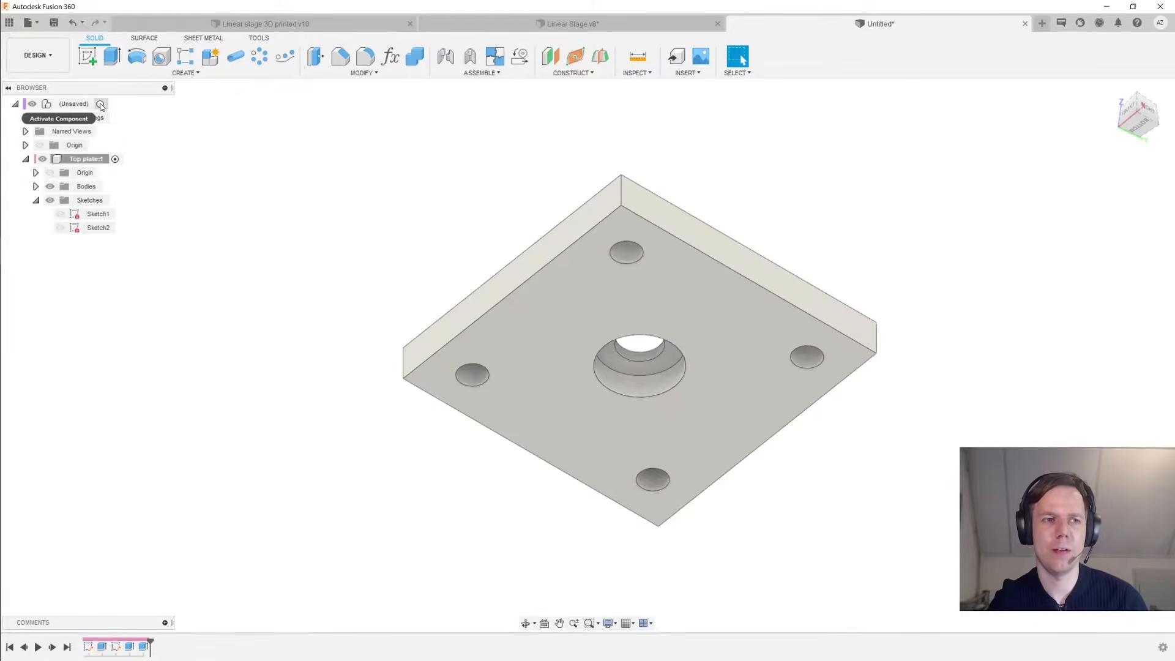
# Activate the top-level assembly and create a new internal component named "Vertical rod" in it
pyautogui.click(101, 106)
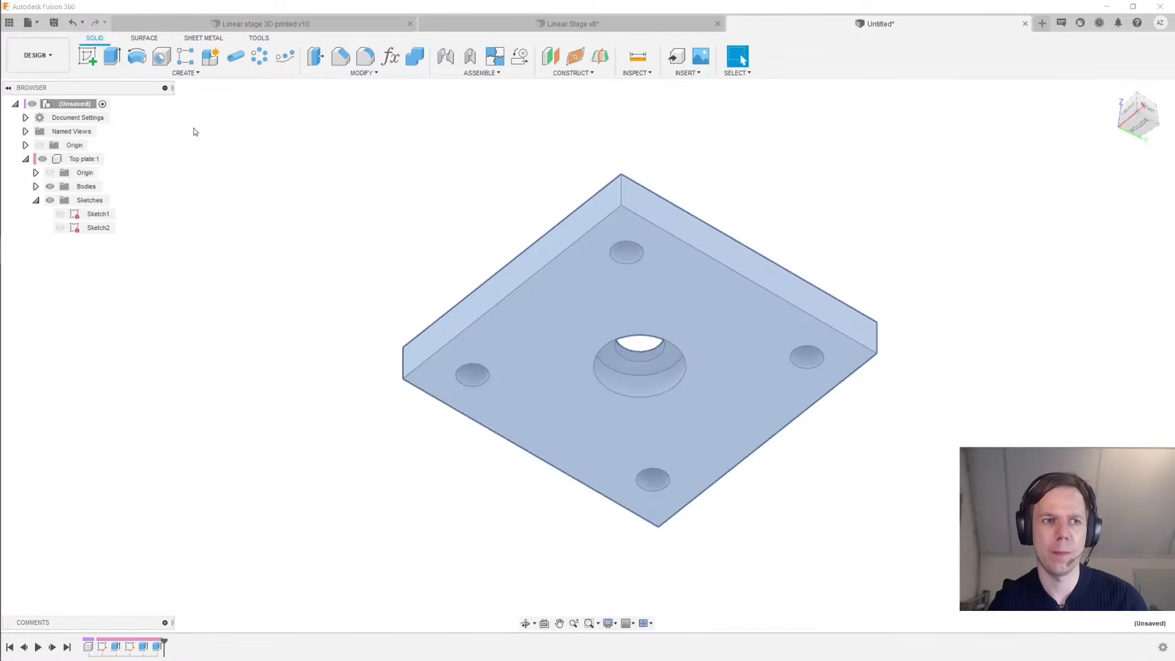
pyautogui.click(208, 58)
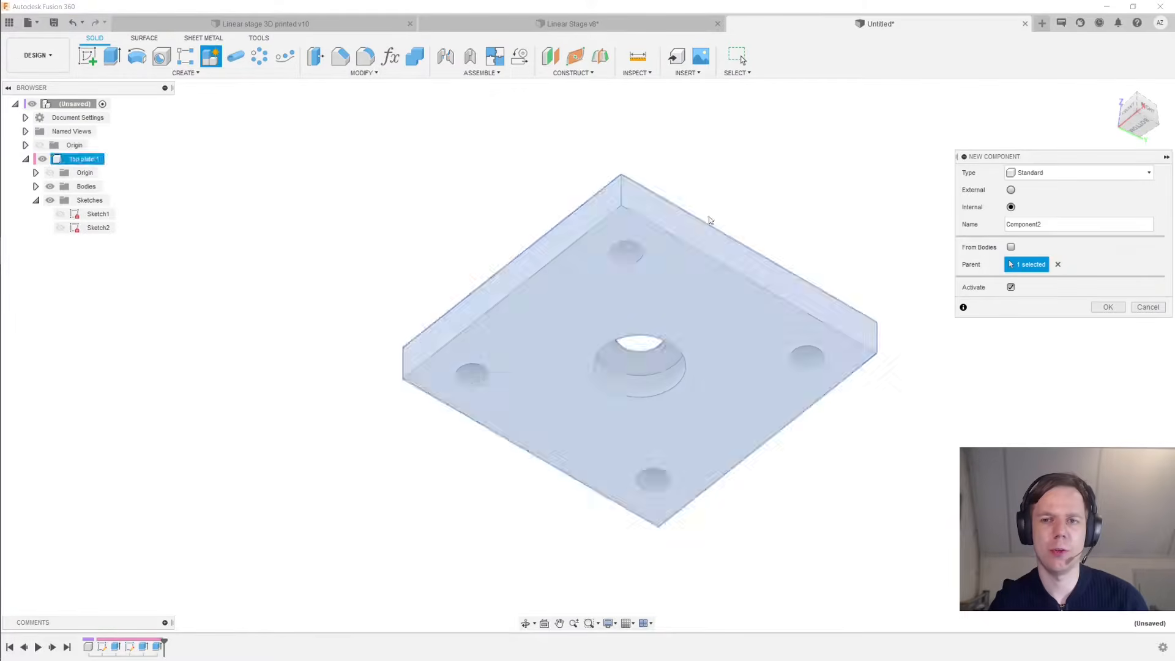
pyautogui.doubleClick(1047, 224)
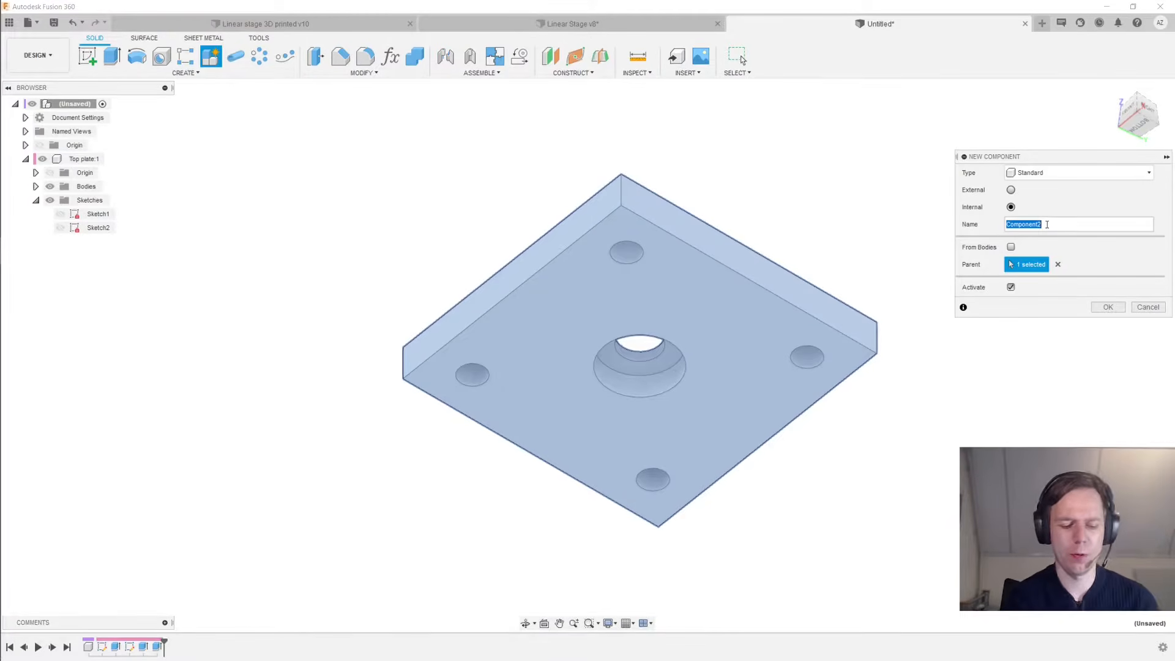
pyautogui.write('Vertical rod')
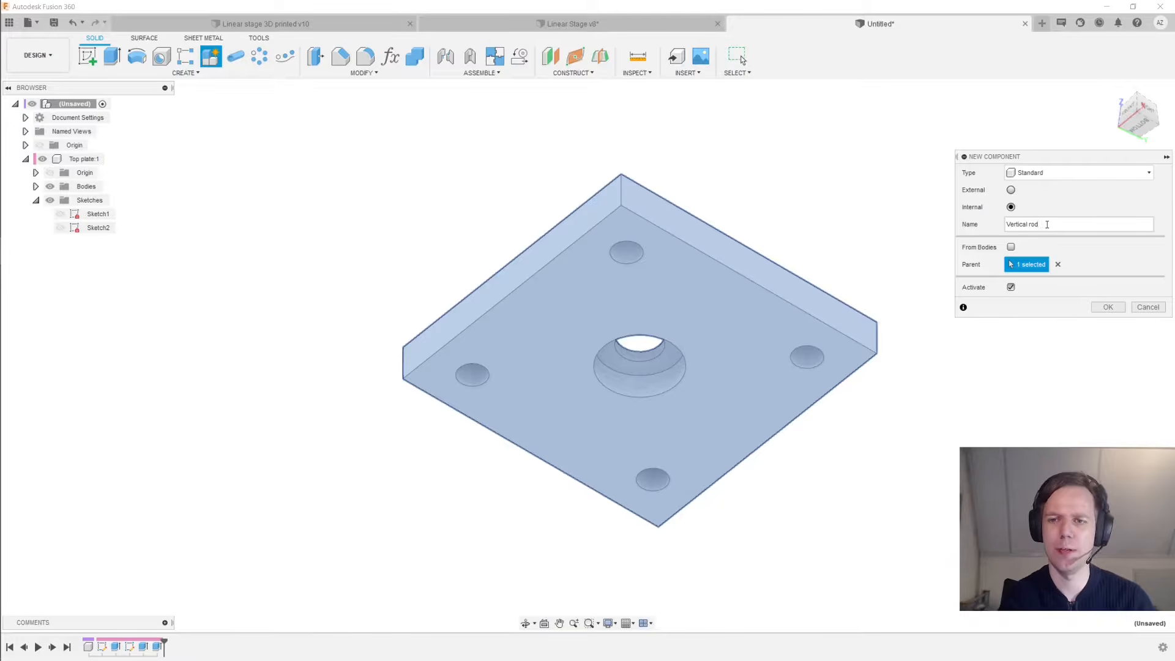
pyautogui.press('Return')
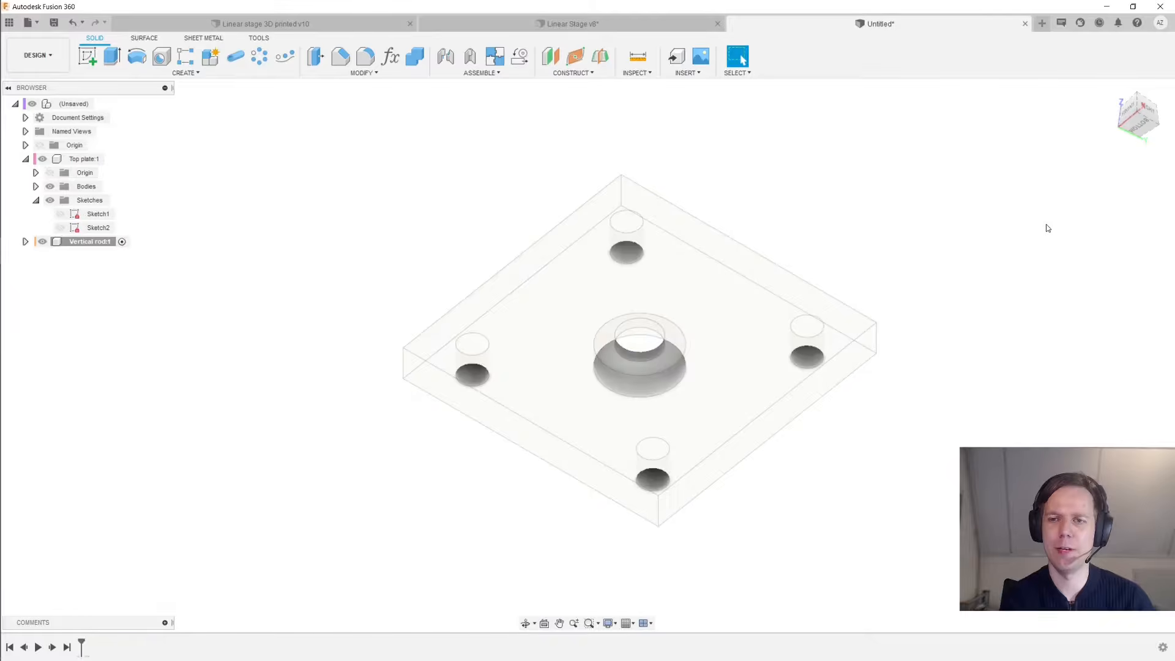
# Start a sketch on the plate's top face, project that face's edges and holes into it, and finish the sketch
pyautogui.keyDown('shift'); pyautogui.moveTo(854, 191); pyautogui.dragTo(890, 301, button='middle'); pyautogui.keyUp('shift')
pyautogui.click(87, 57)
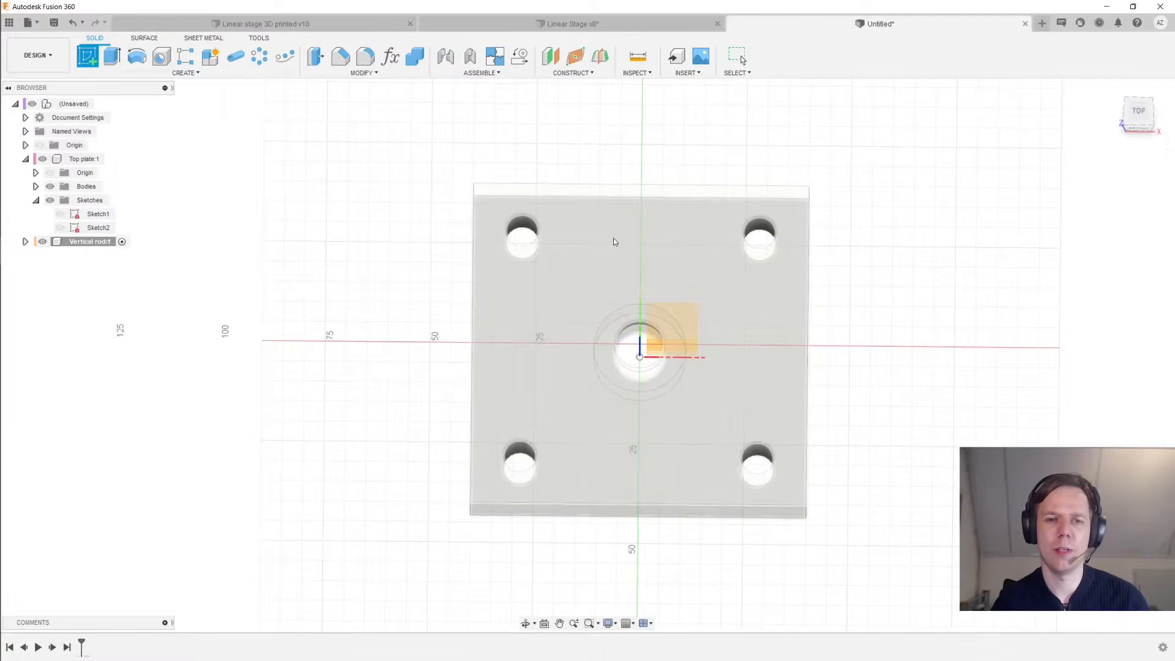
pyautogui.click(620, 337)
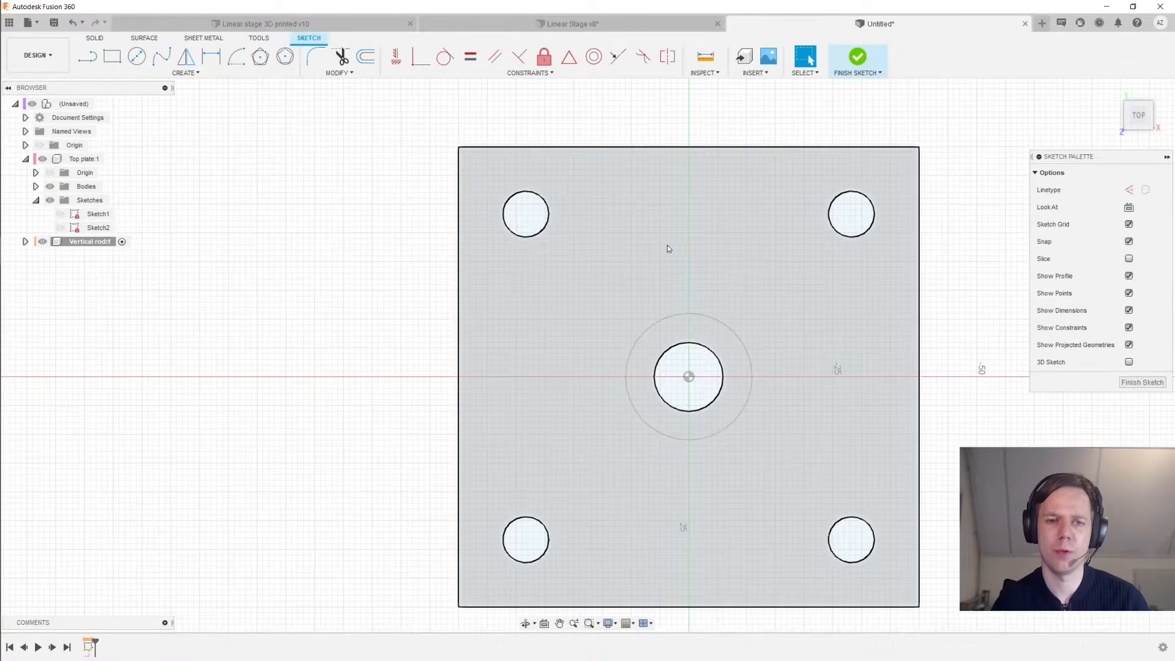
pyautogui.press('p')
pyautogui.click(793, 248)
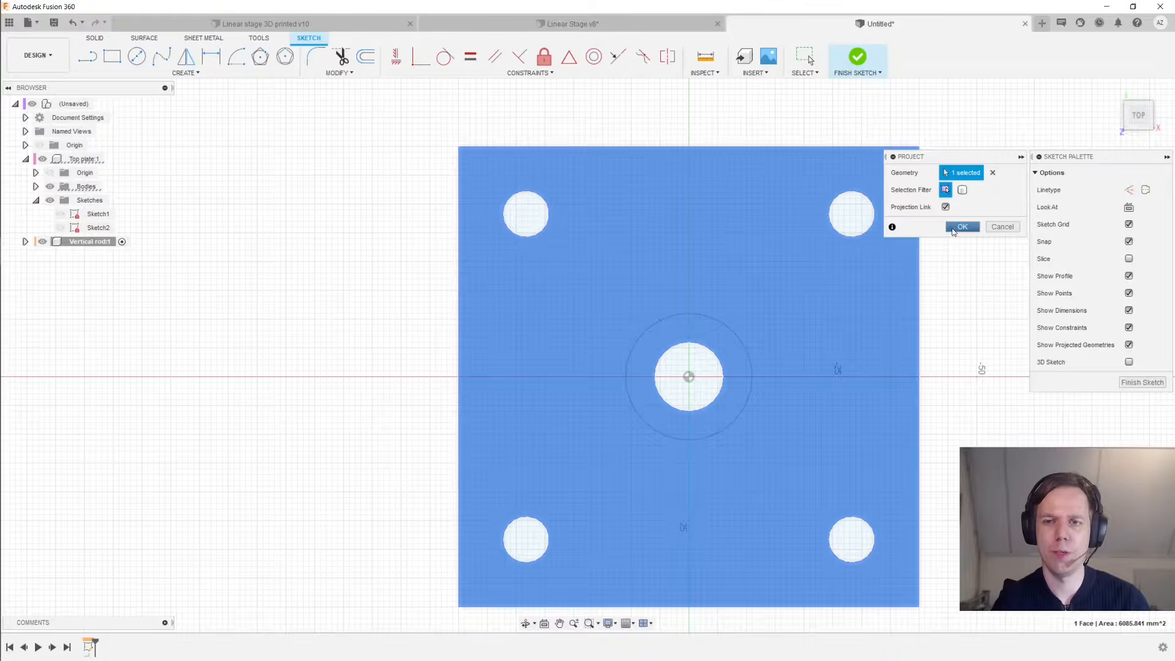
pyautogui.click(961, 227)
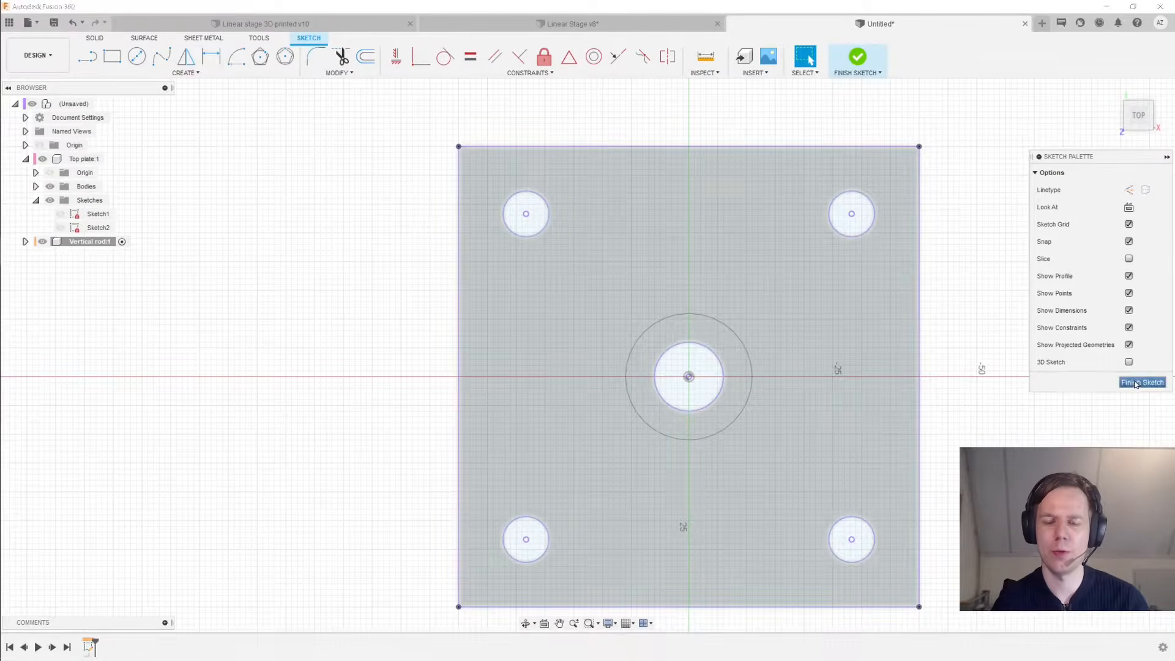
pyautogui.click(1142, 382)
# Extrude one corner rod-hole circle 200 mm downward through the plate as a new body
pyautogui.press('e')
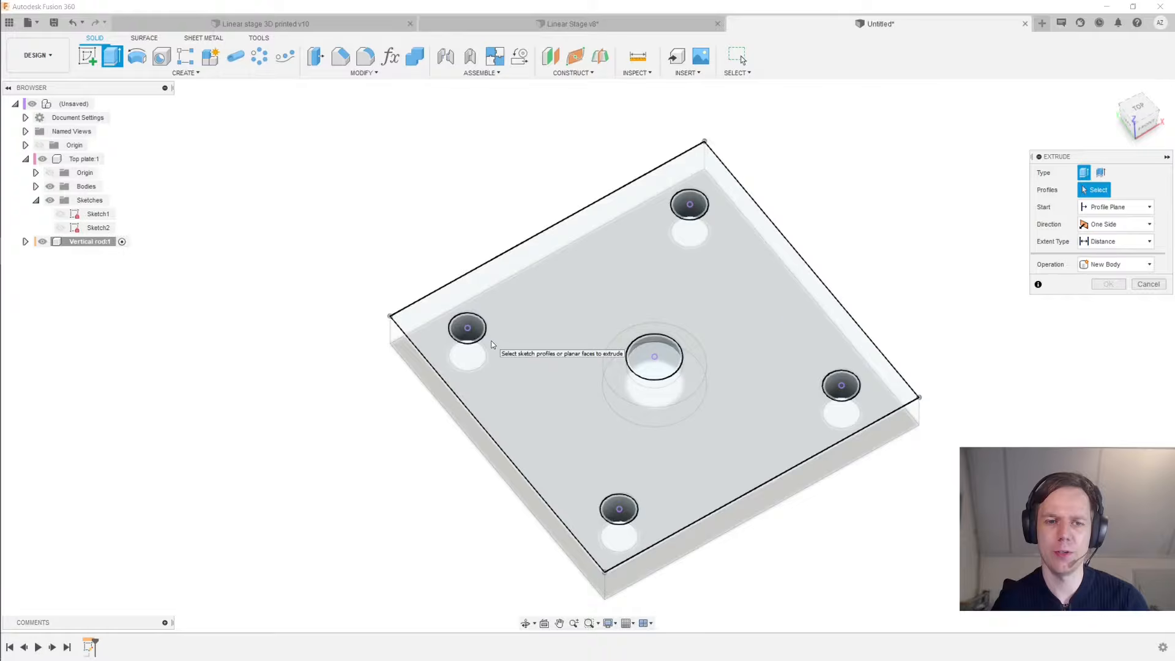
pyautogui.click(562, 266)
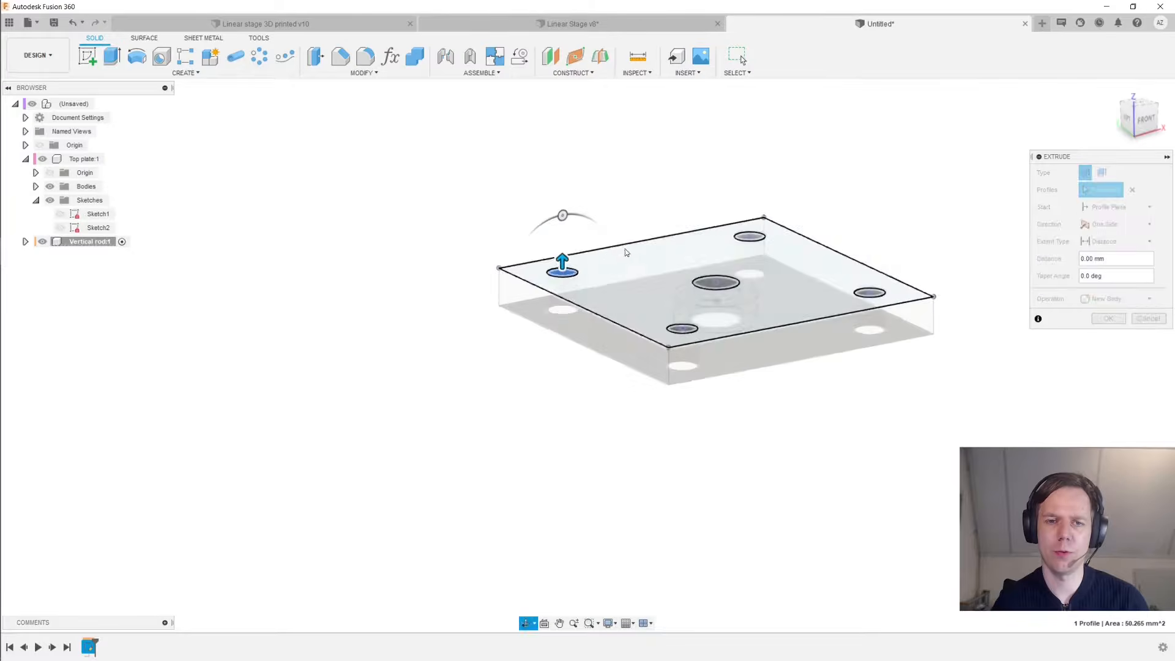
pyautogui.write('-60')
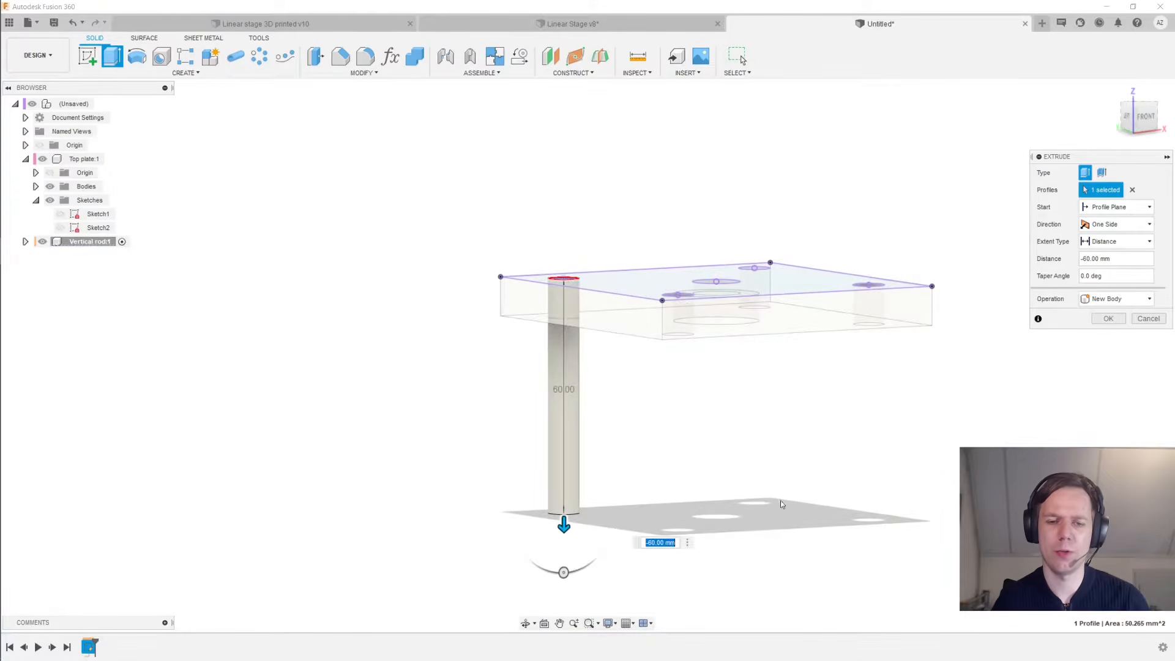
pyautogui.moveTo(765, 404); pyautogui.dragTo(783, 344, button='middle')
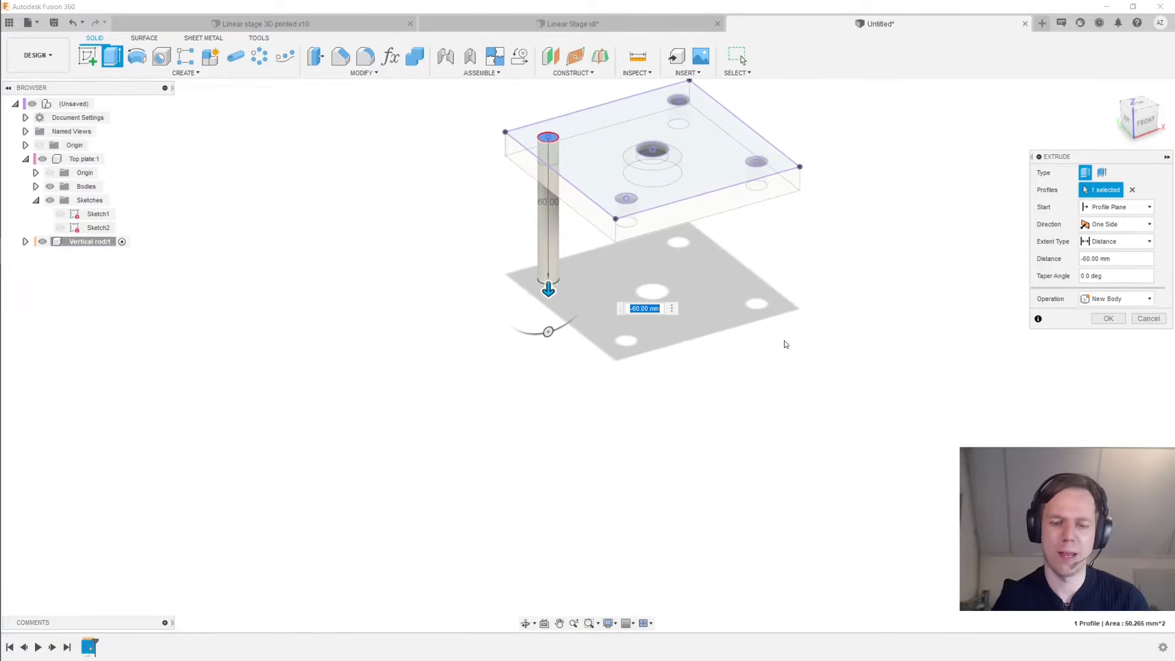
pyautogui.write('-250')
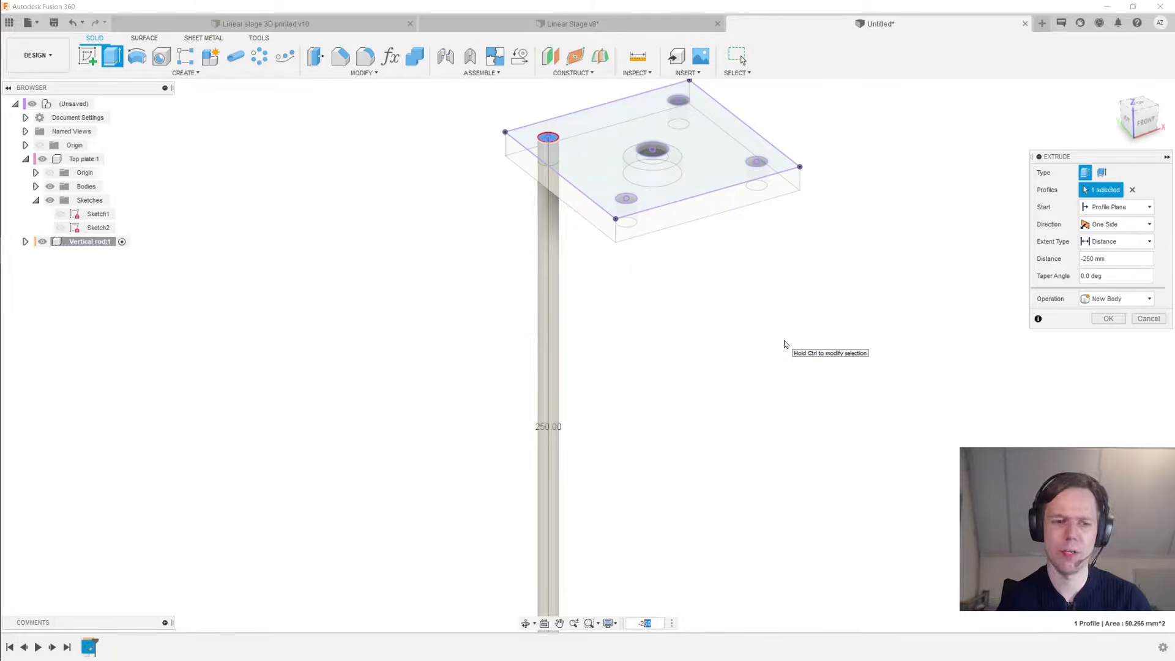
pyautogui.write('0')
pyautogui.scroll(-2, 784, 340)
pyautogui.moveTo(808, 365); pyautogui.dragTo(709, 329, button='middle')
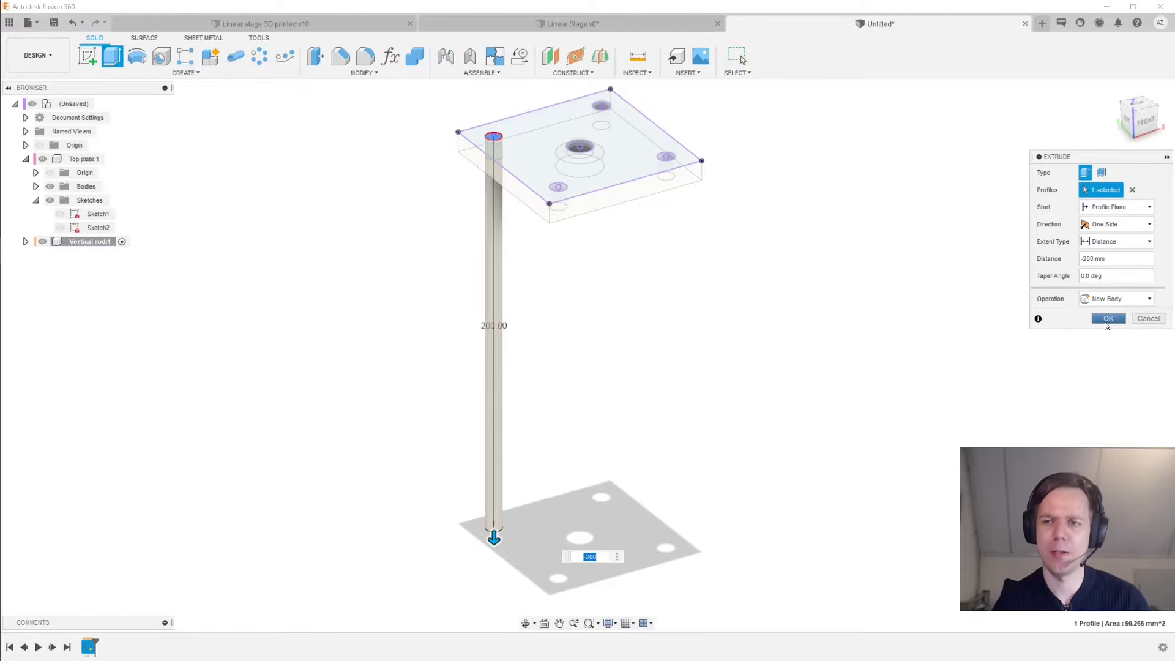
pyautogui.click(1107, 319)
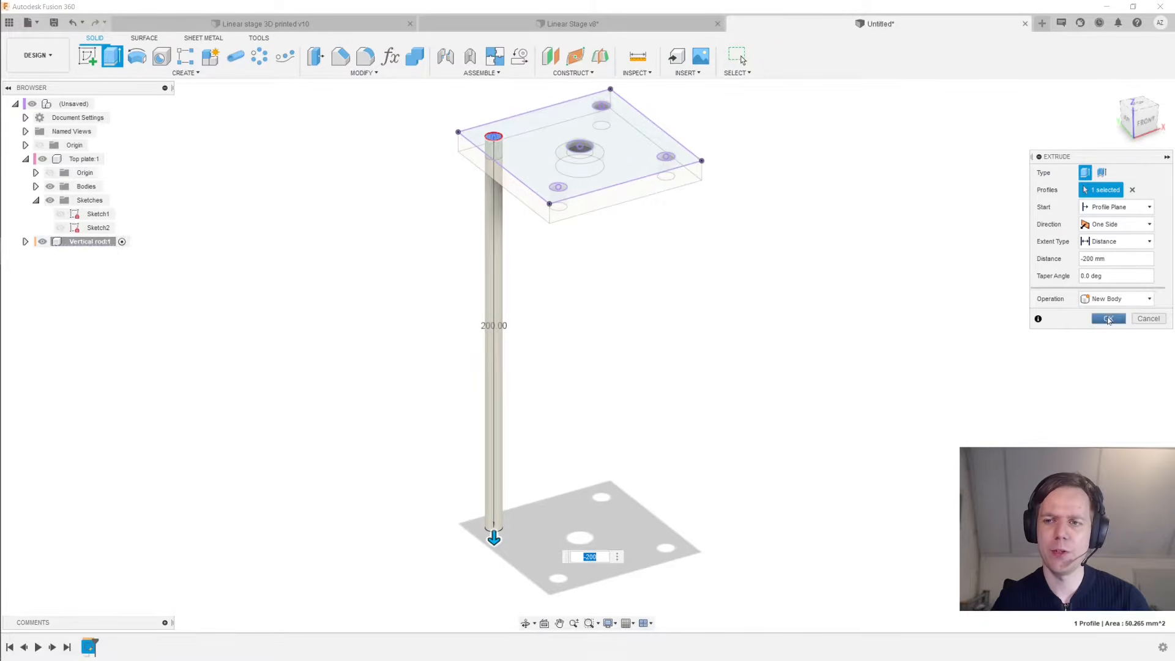
# Try moving the vertical rod freely away from the plate and undo the move
pyautogui.scroll(-1, 792, 286)
pyautogui.moveTo(792, 286); pyautogui.dragTo(805, 316, button='middle')
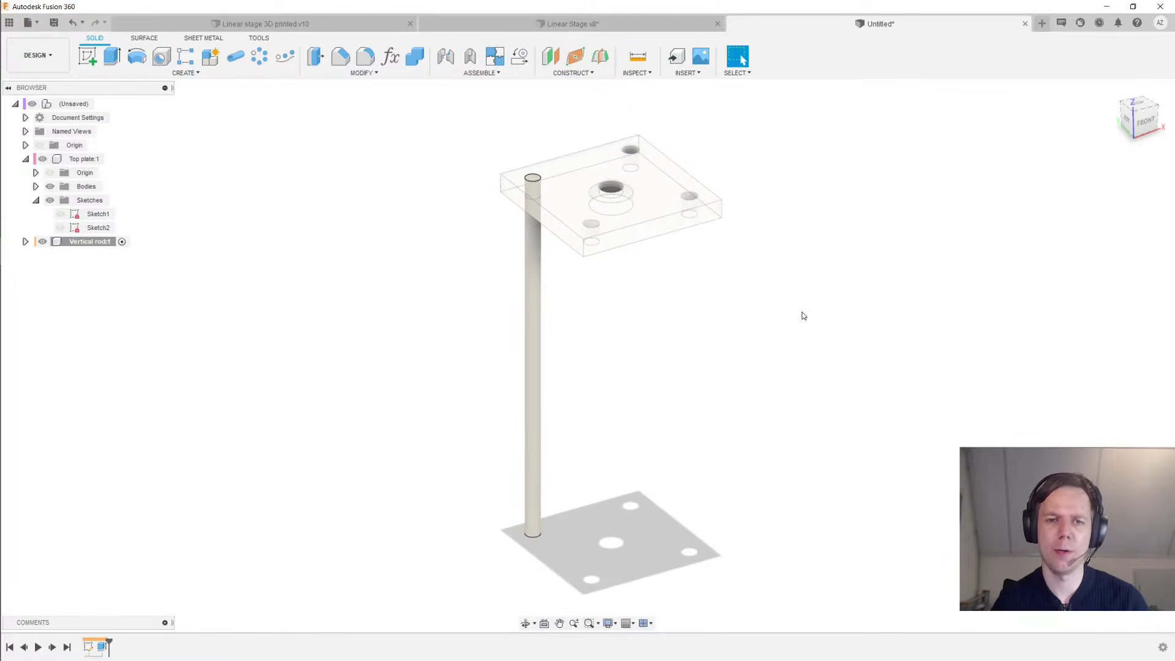
pyautogui.scroll(1, 803, 316)
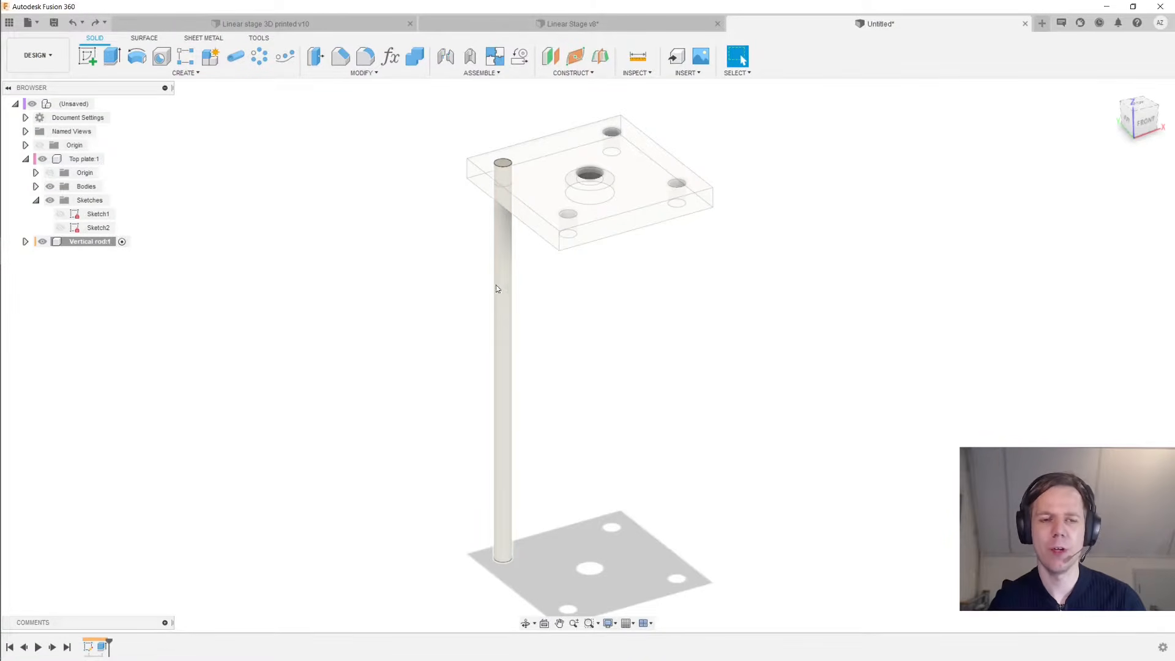
pyautogui.moveTo(501, 285); pyautogui.dragTo(340, 322)
pyautogui.hotkey('ctrl', 'z')
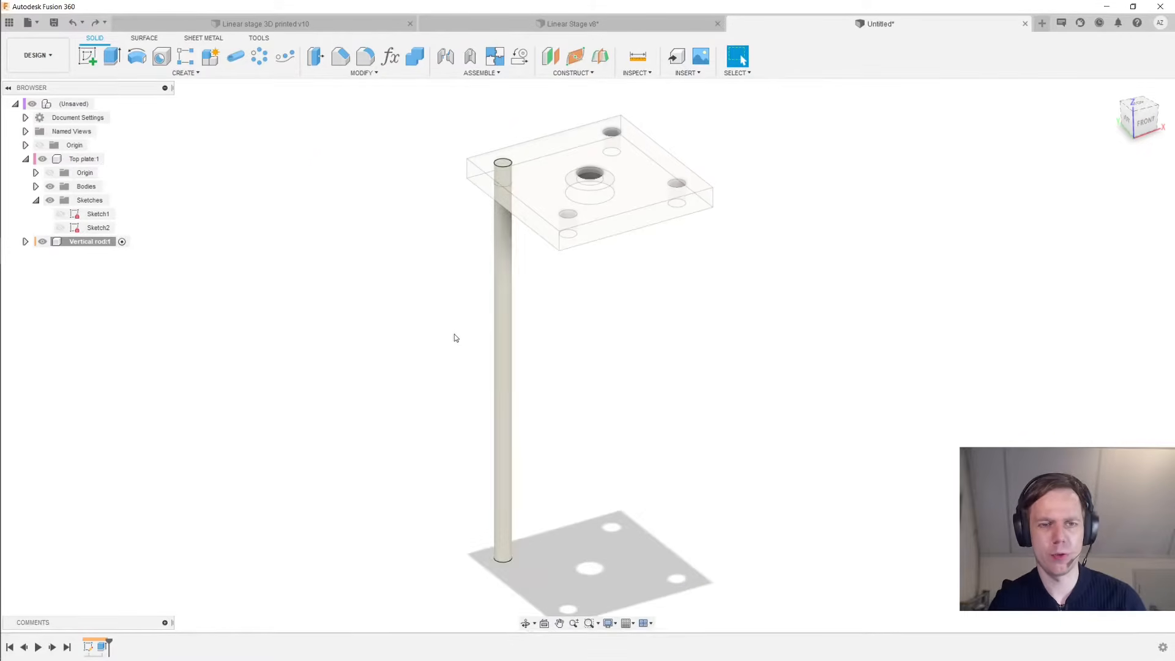
# Activate the top-level assembly
pyautogui.moveTo(703, 326); pyautogui.dragTo(706, 341, button='middle')
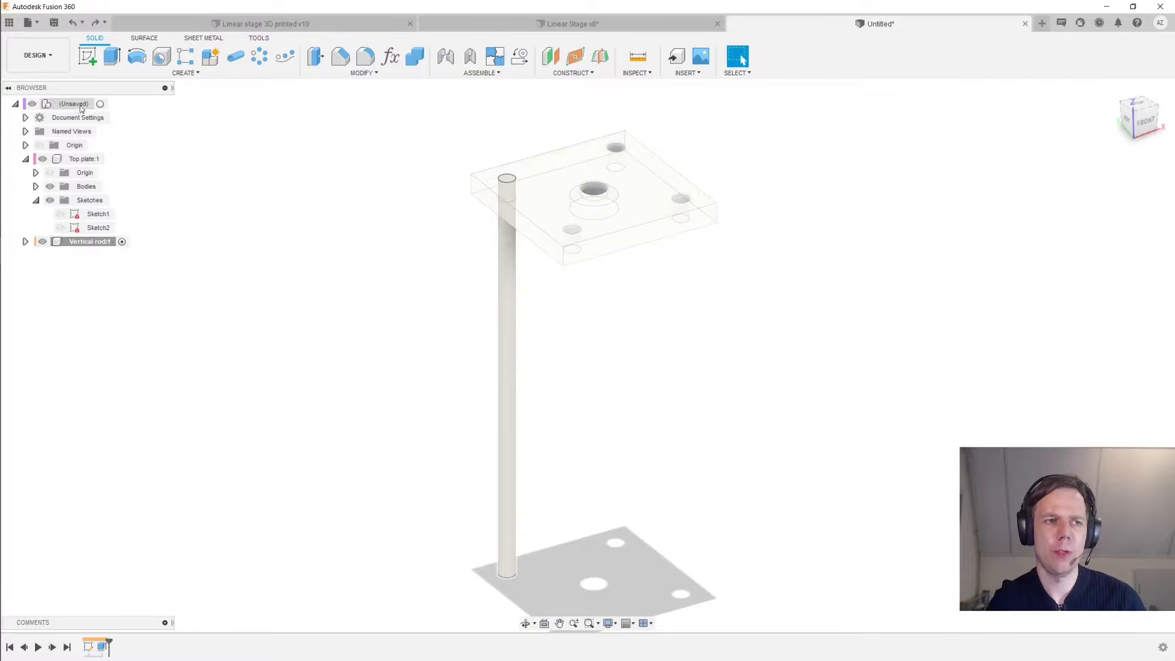
pyautogui.click(102, 104)
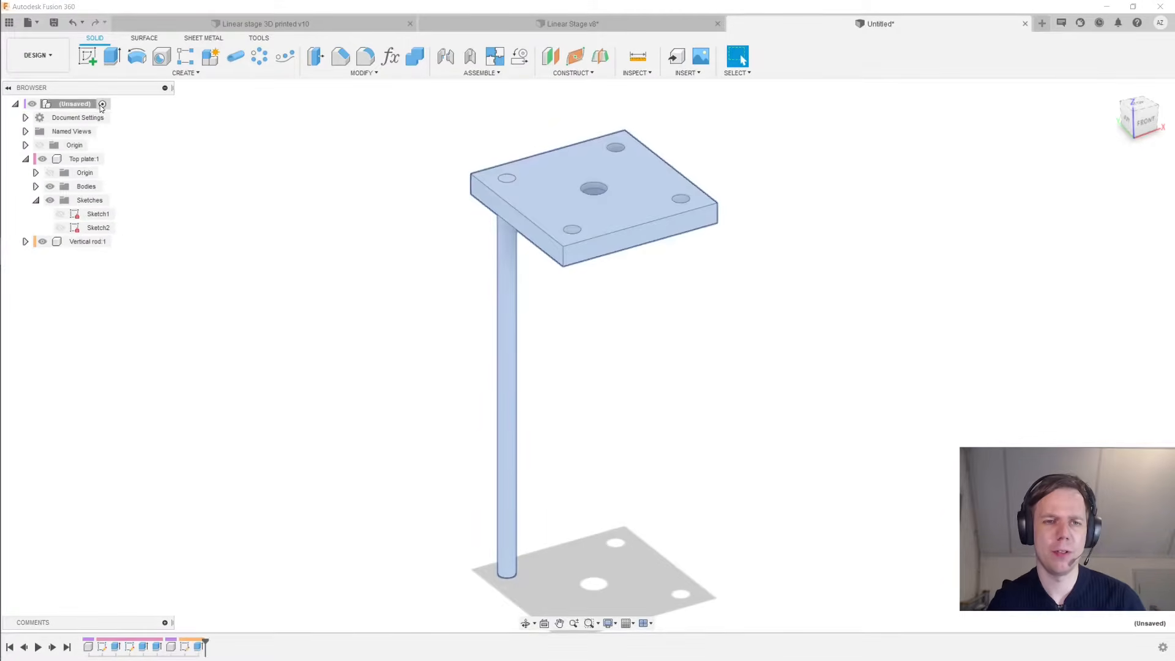
# Ground the top plate component so that it stays fixed in the assembly
pyautogui.scroll(2, 307, 184)
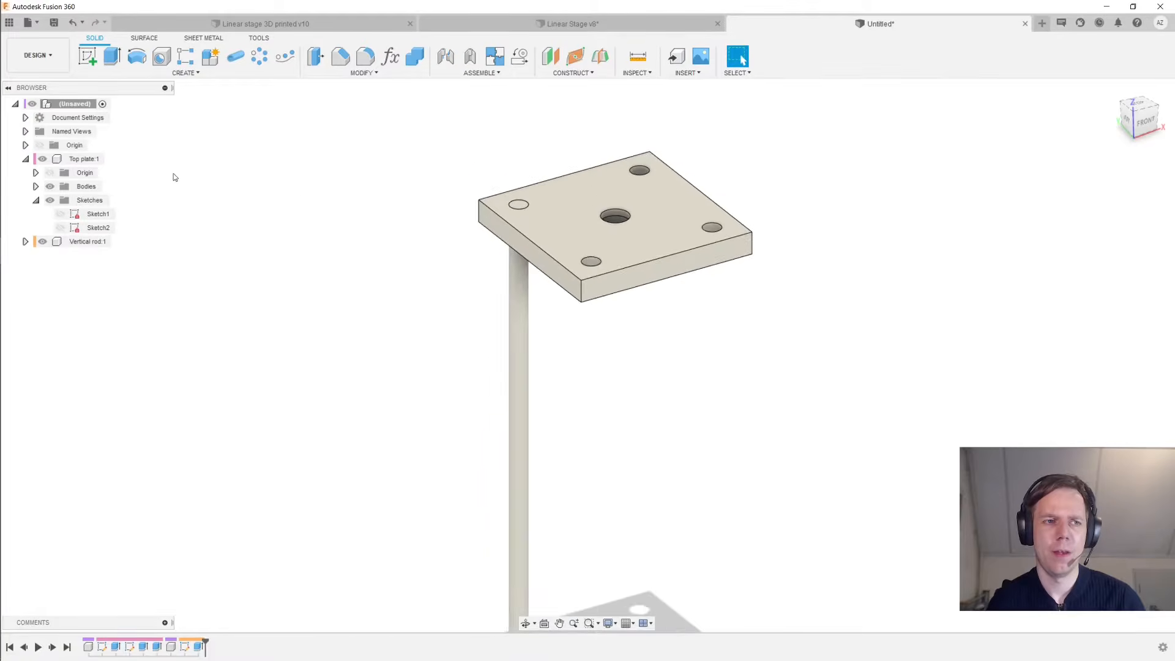
pyautogui.rightClick(88, 160)
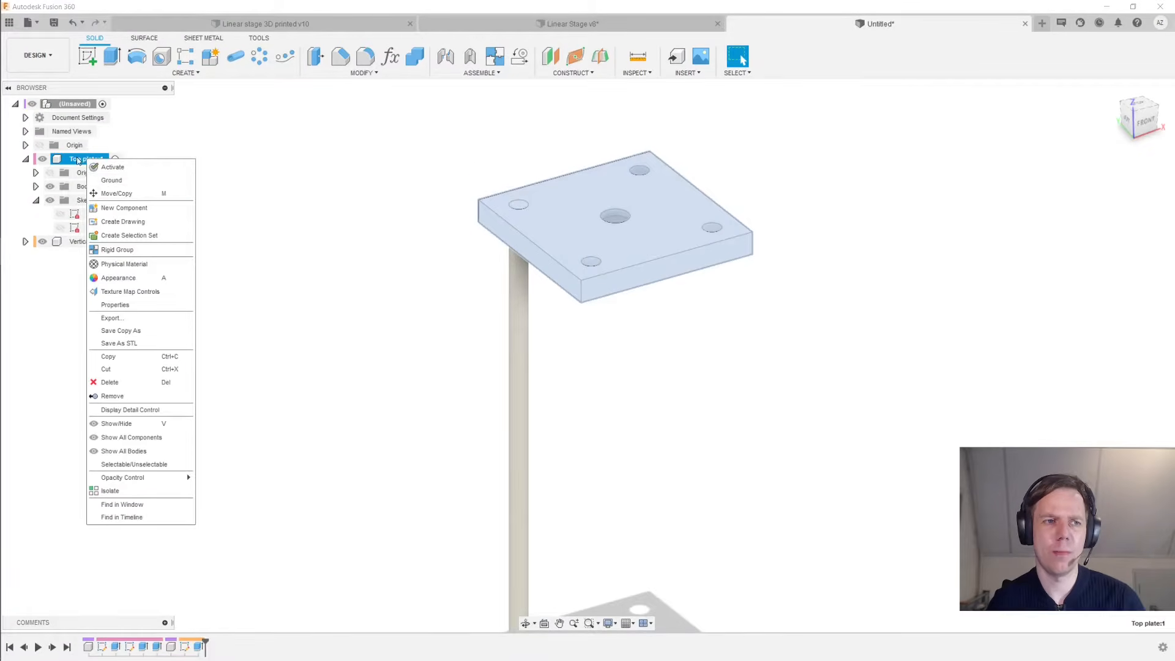
pyautogui.click(135, 181)
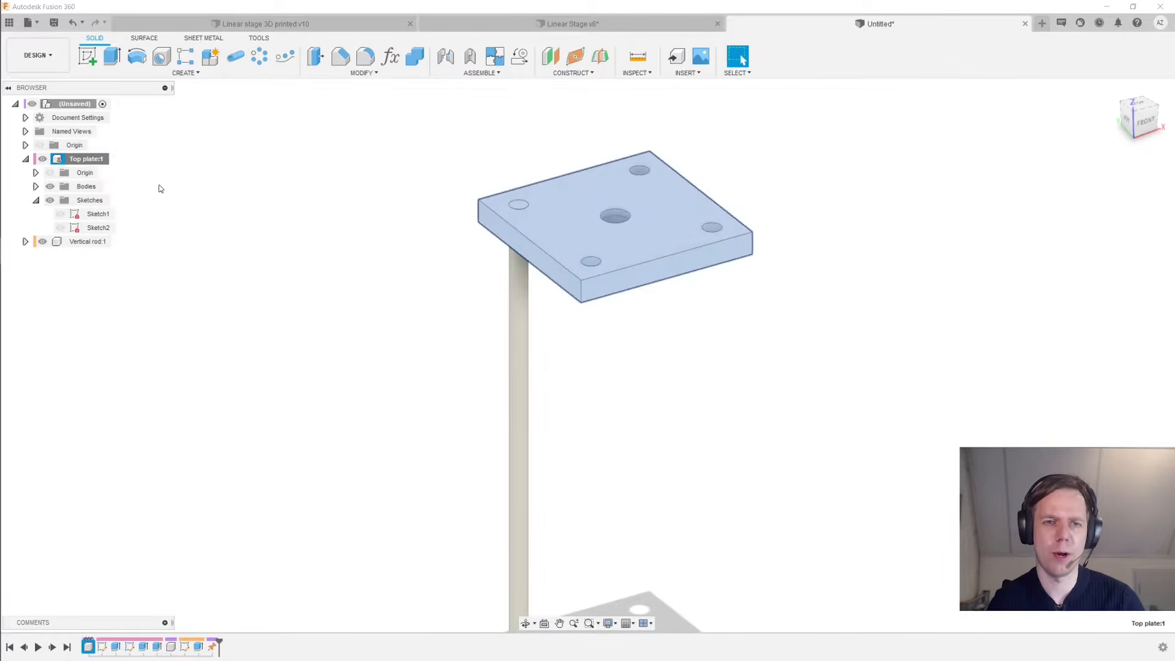
pyautogui.scroll(-2, 284, 201)
pyautogui.click(284, 201)
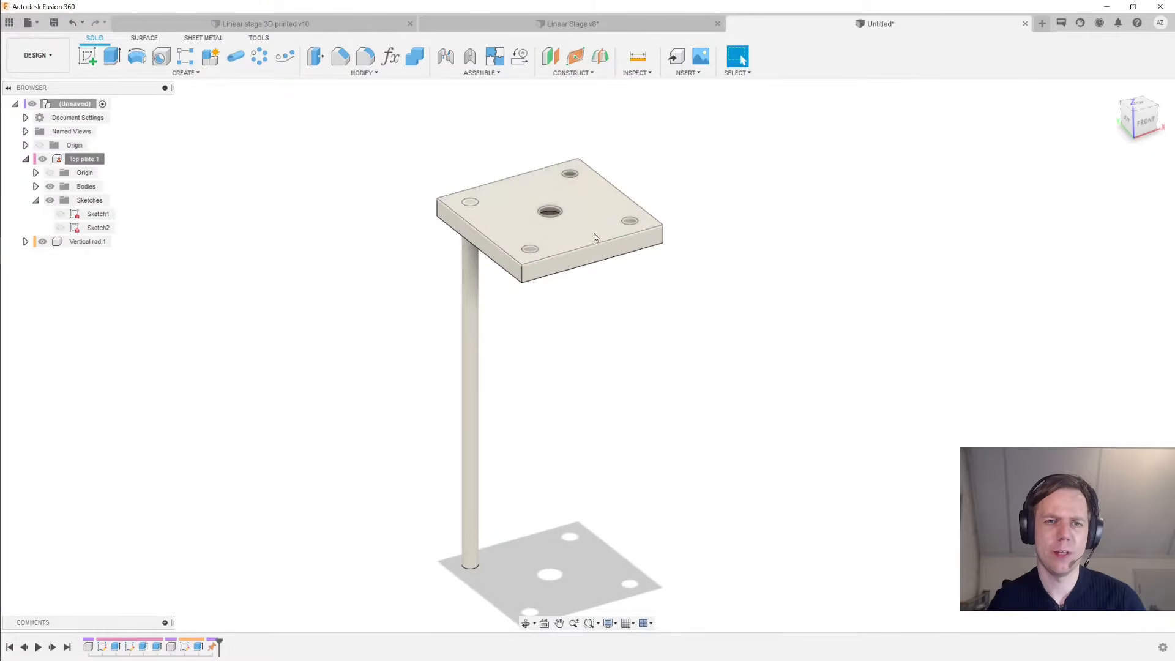
# Create a rigid joint between the vertical rod's top center and its corner hole on the plate's top face, flipped so the rod points downward
pyautogui.press('j')
pyautogui.press('Escape')
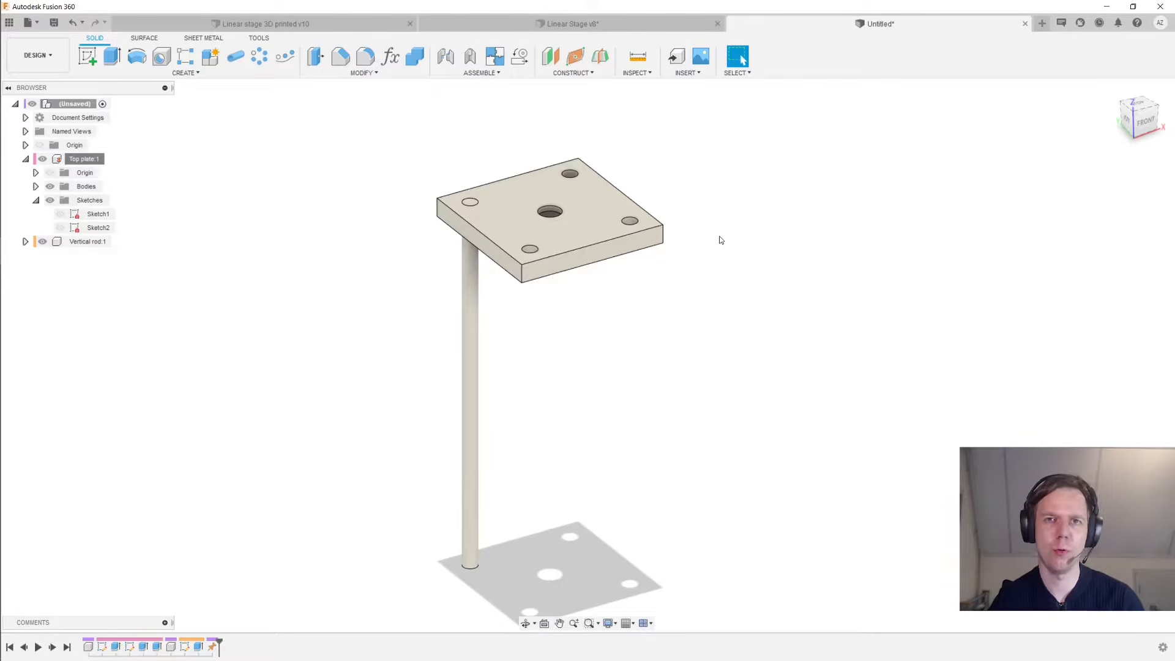
pyautogui.scroll(2, 737, 236)
pyautogui.moveTo(729, 233); pyautogui.dragTo(773, 244, button='middle')
pyautogui.click(445, 58)
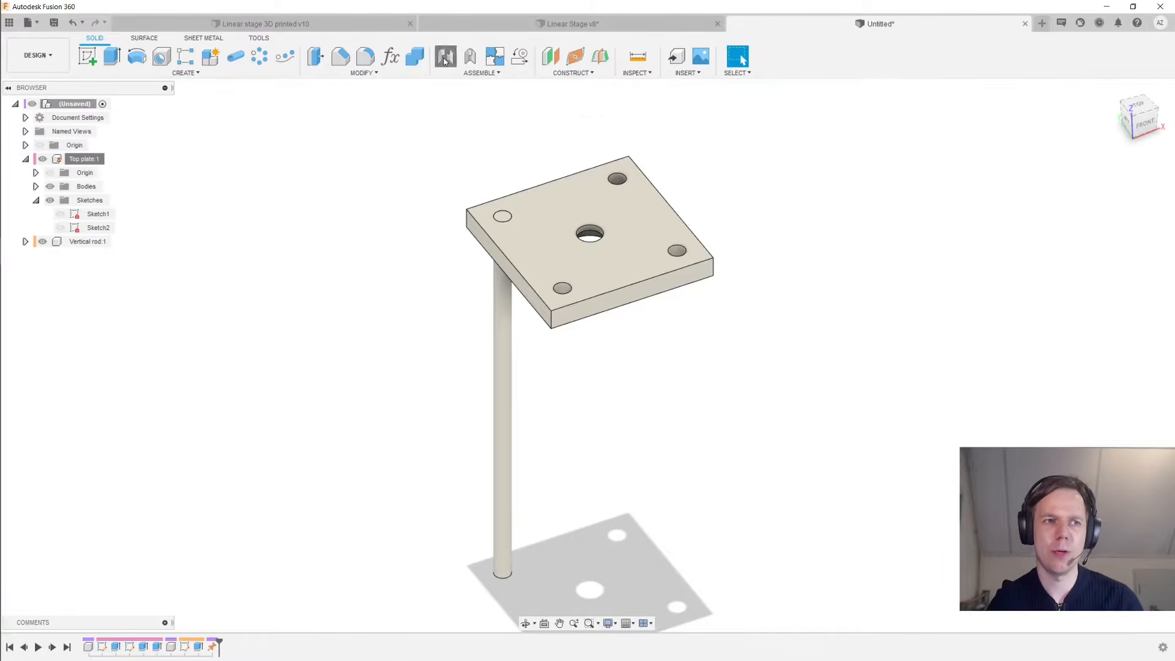
pyautogui.scroll(2, 551, 197)
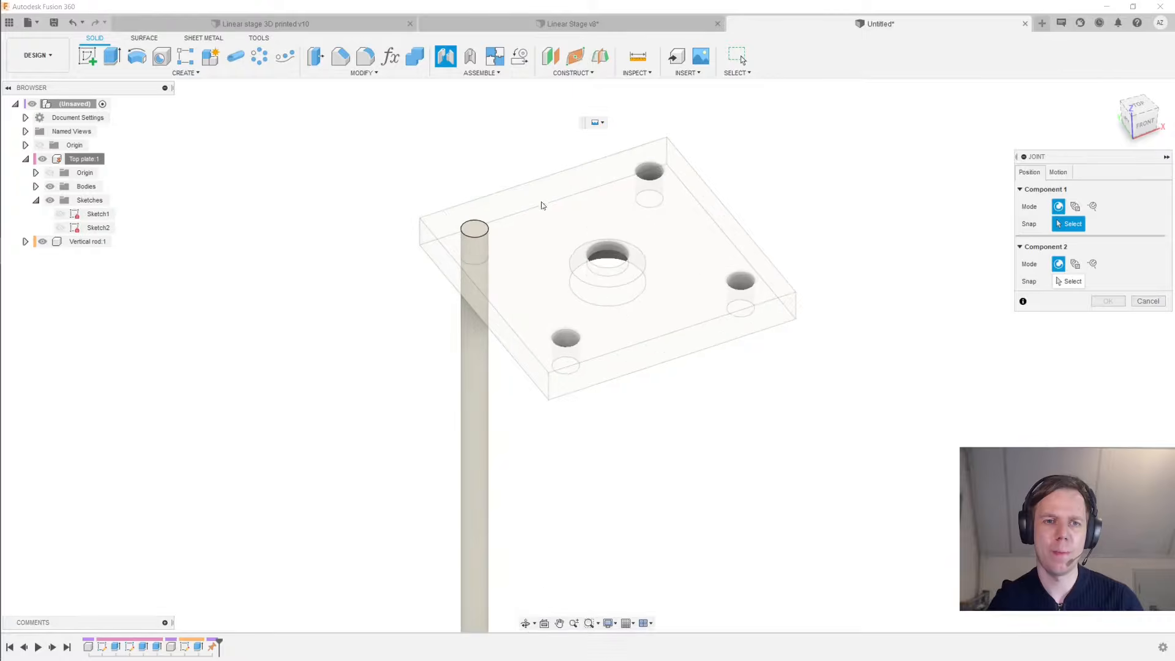
pyautogui.click(475, 230)
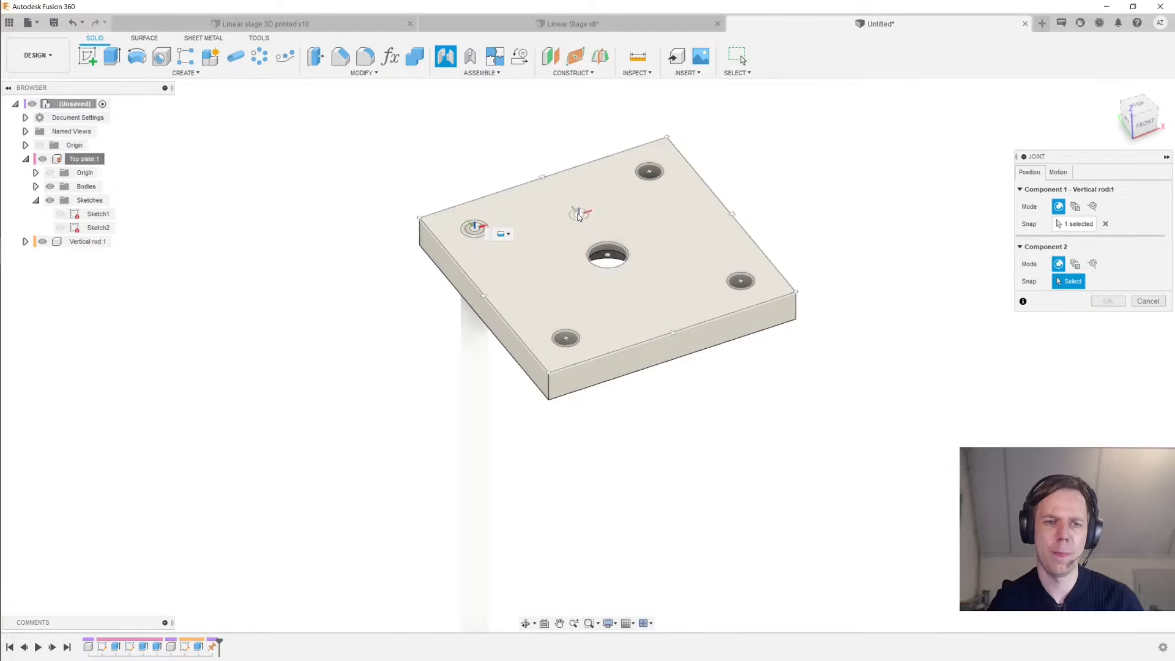
pyautogui.click(474, 232)
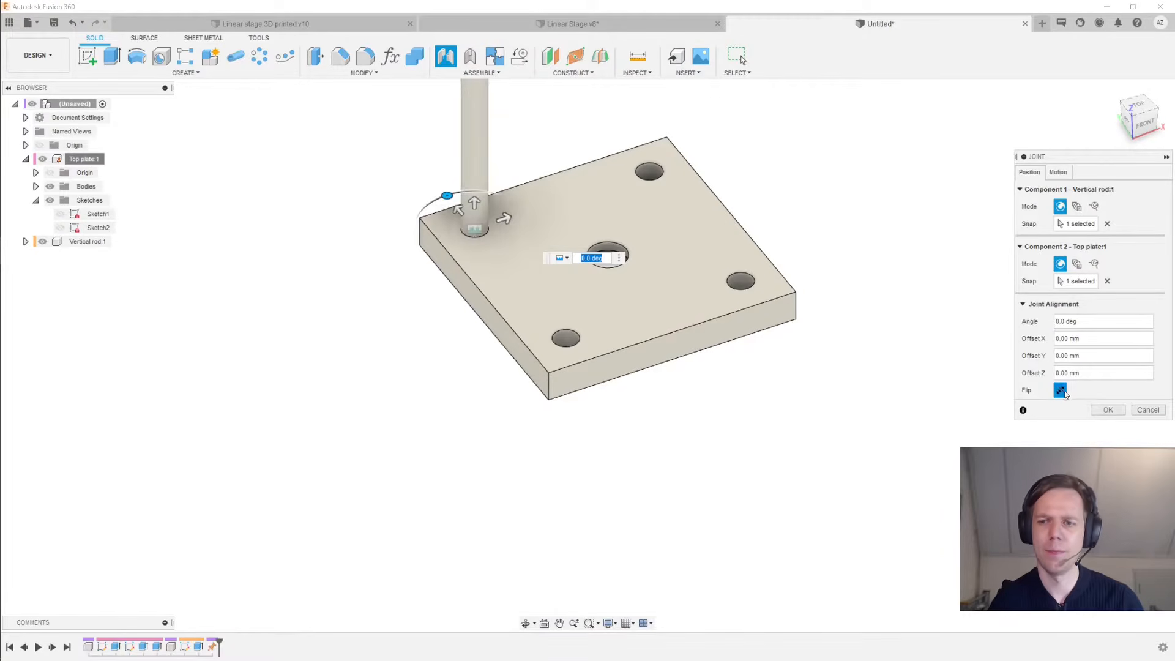
pyautogui.click(1061, 391)
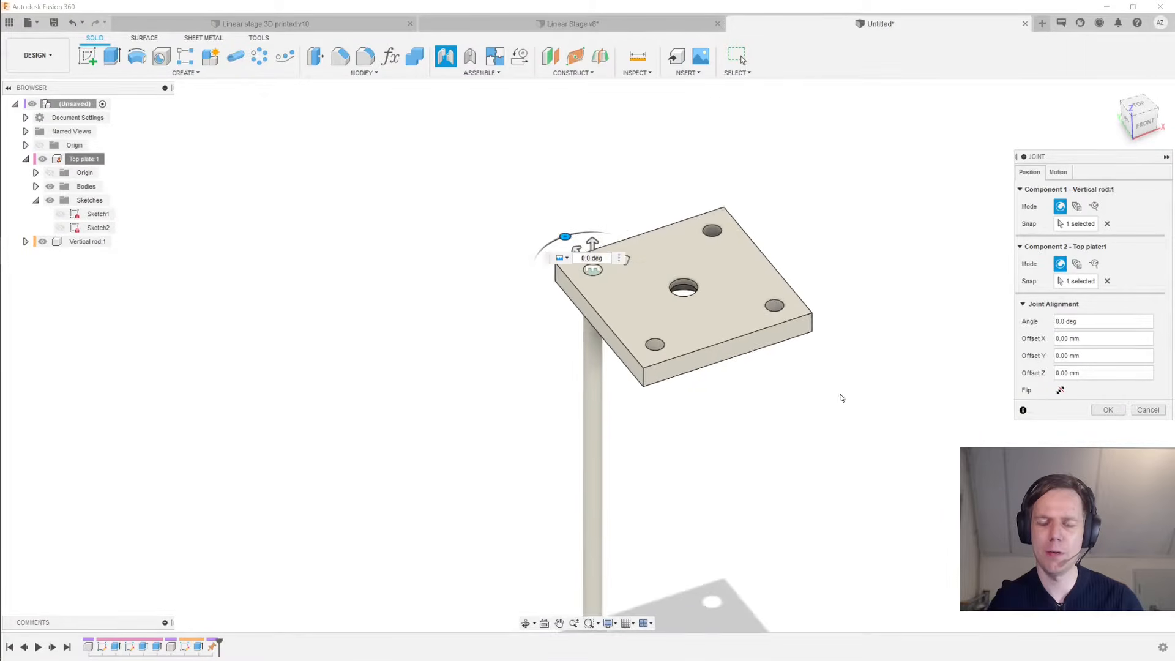
pyautogui.keyDown('shift'); pyautogui.moveTo(735, 310); pyautogui.dragTo(806, 299, button='middle'); pyautogui.keyUp('shift')
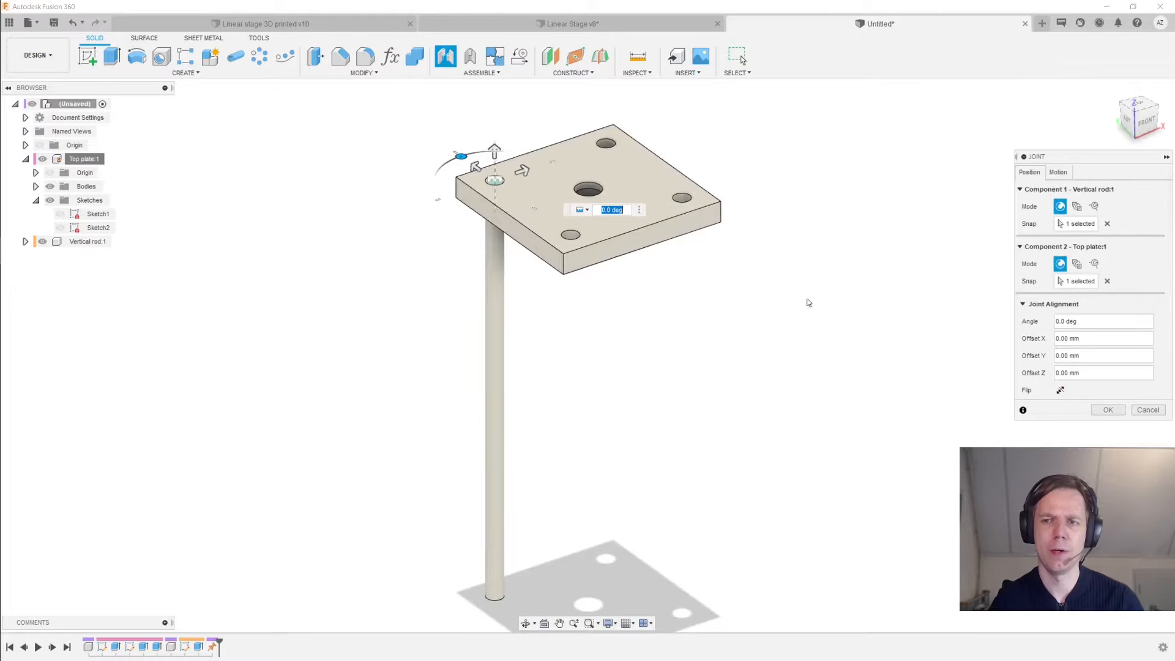
pyautogui.click(1057, 172)
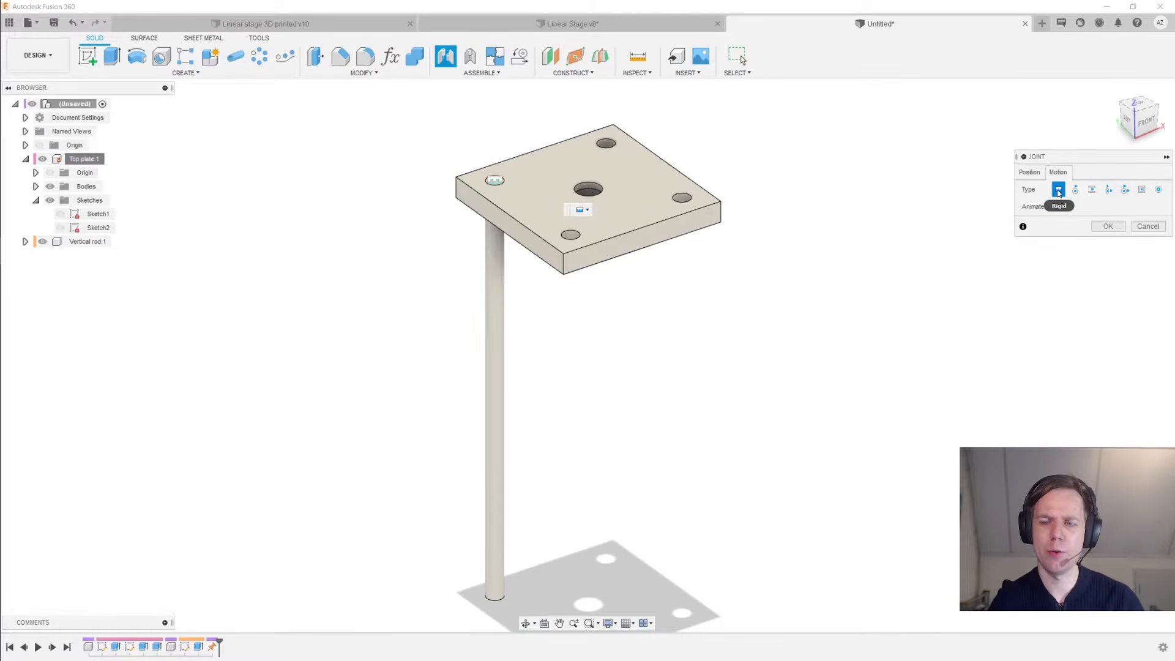
pyautogui.click(1030, 172)
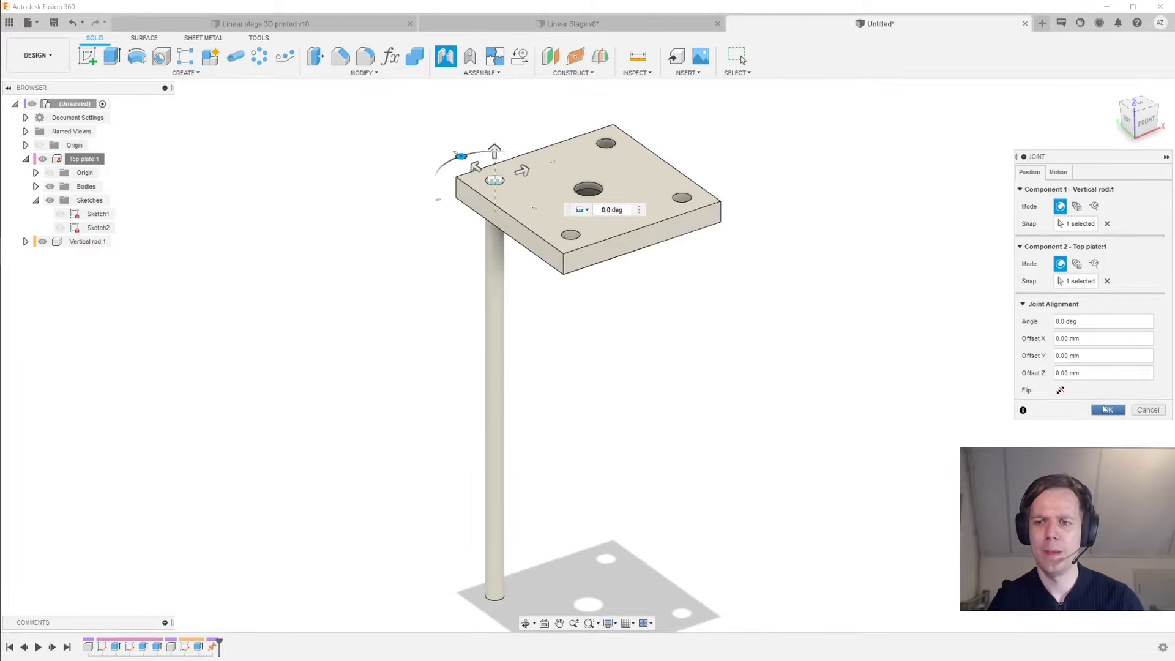
pyautogui.click(1106, 412)
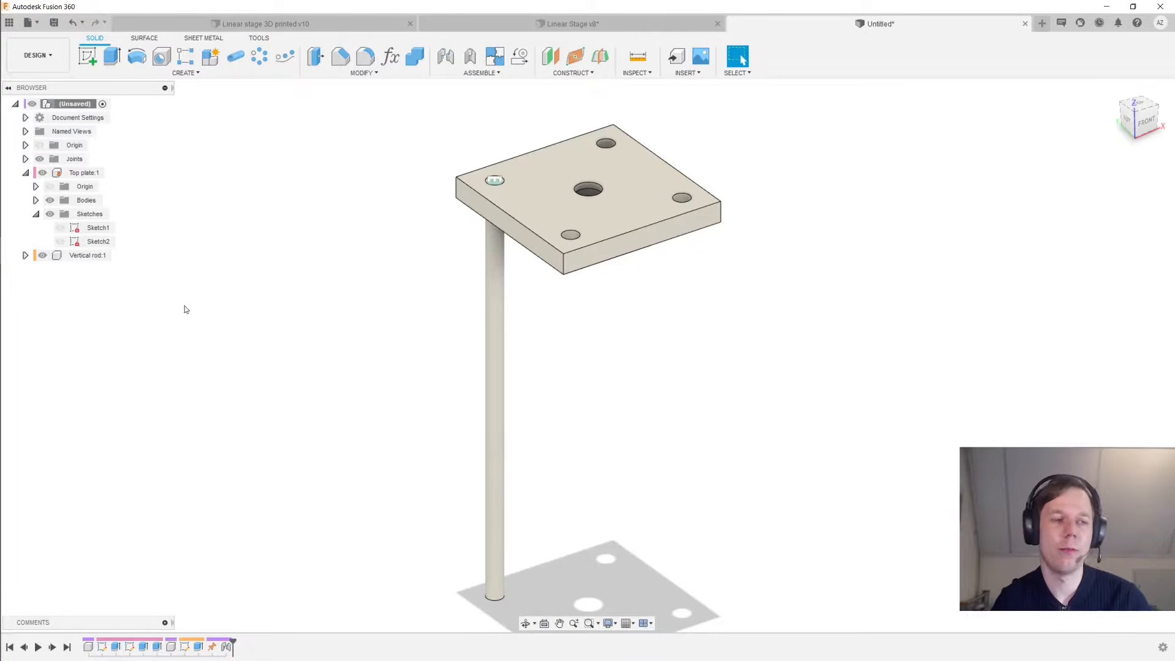
# Copy the vertical rod component, paste it into the top-level assembly and move the copy -90 mm in Y, clear of the plate
pyautogui.rightClick(86, 257)
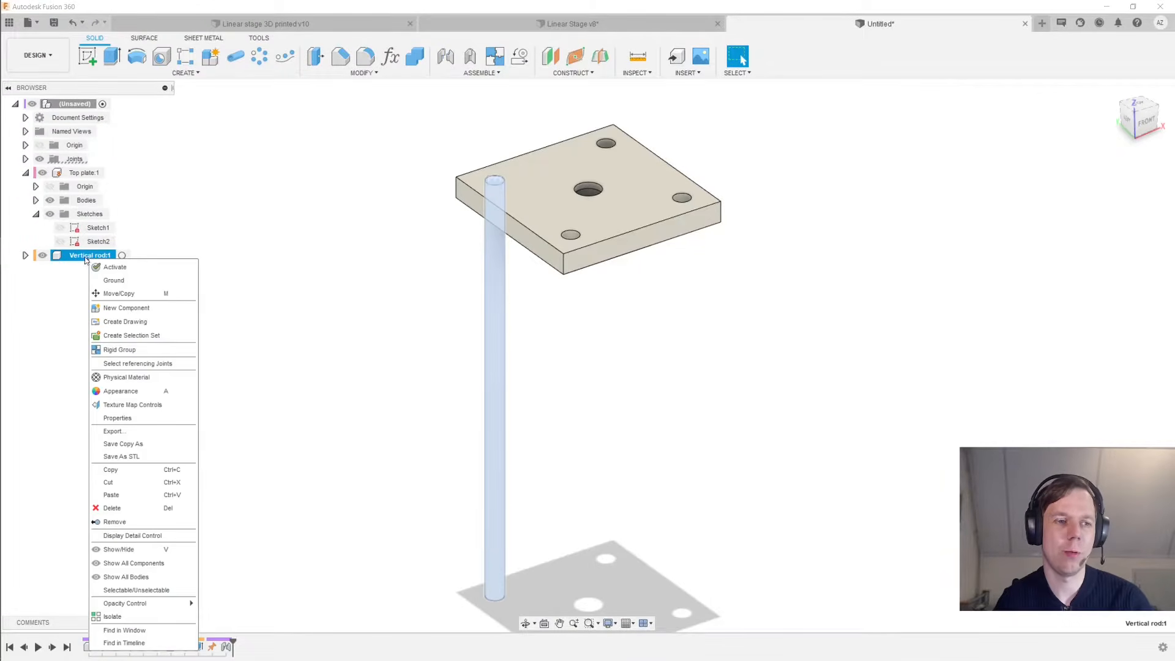
pyautogui.click(140, 470)
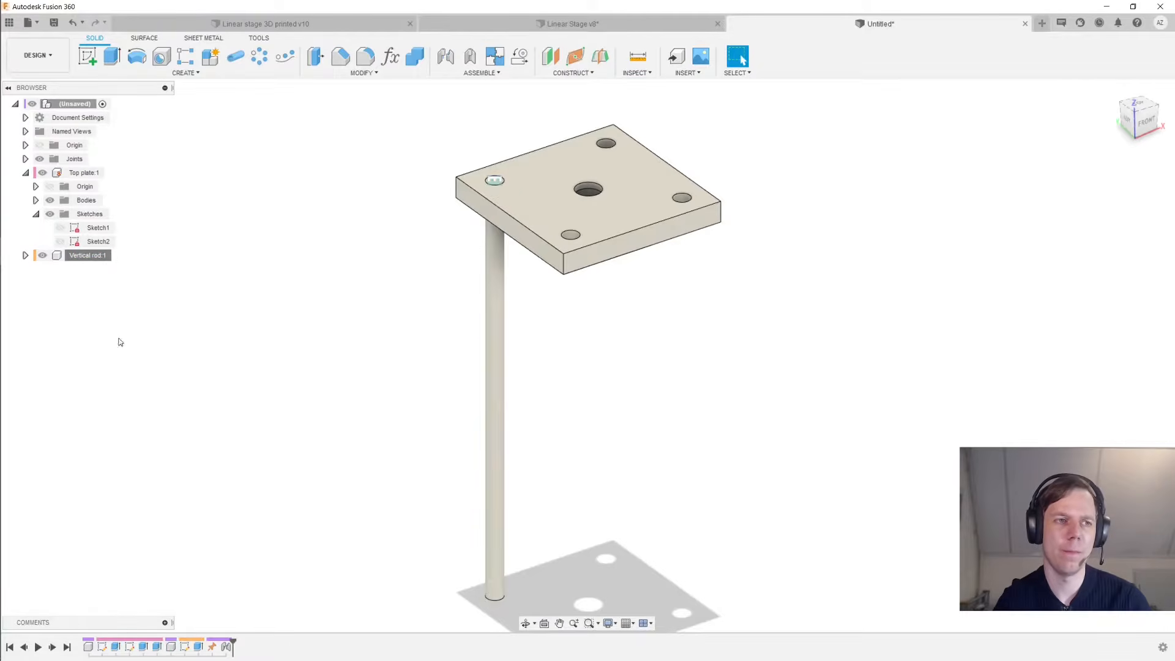
pyautogui.rightClick(80, 102)
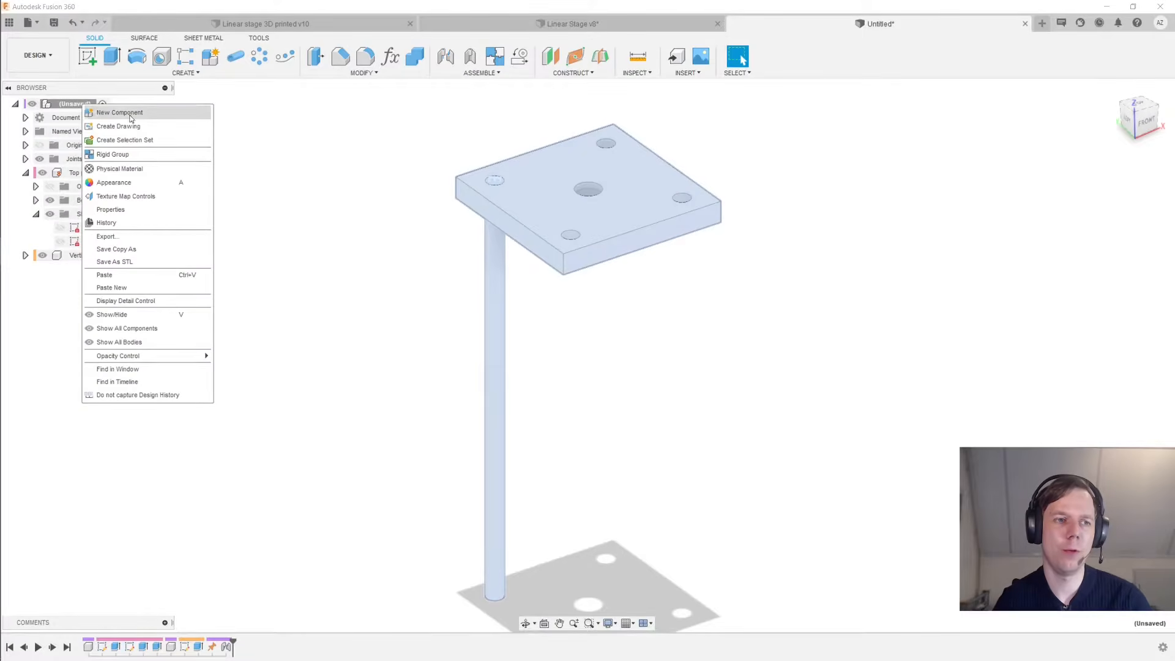
pyautogui.click(132, 281)
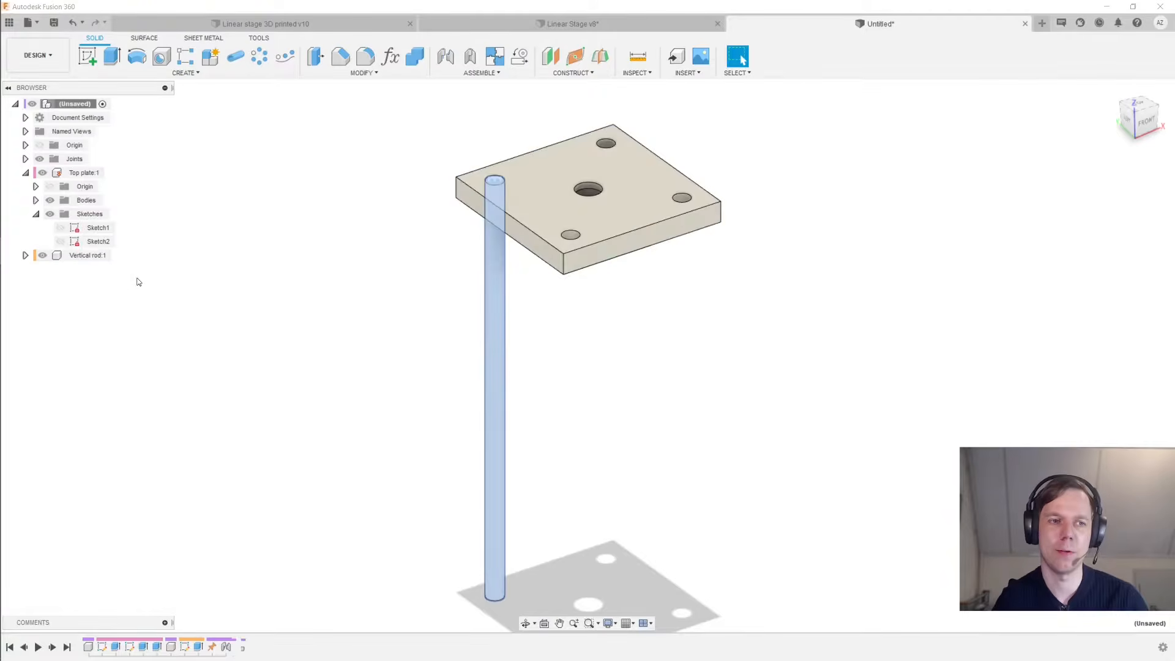
pyautogui.keyDown('shift'); pyautogui.moveTo(257, 263); pyautogui.dragTo(349, 299, button='middle'); pyautogui.keyUp('shift')
pyautogui.moveTo(467, 398); pyautogui.dragTo(584, 433)
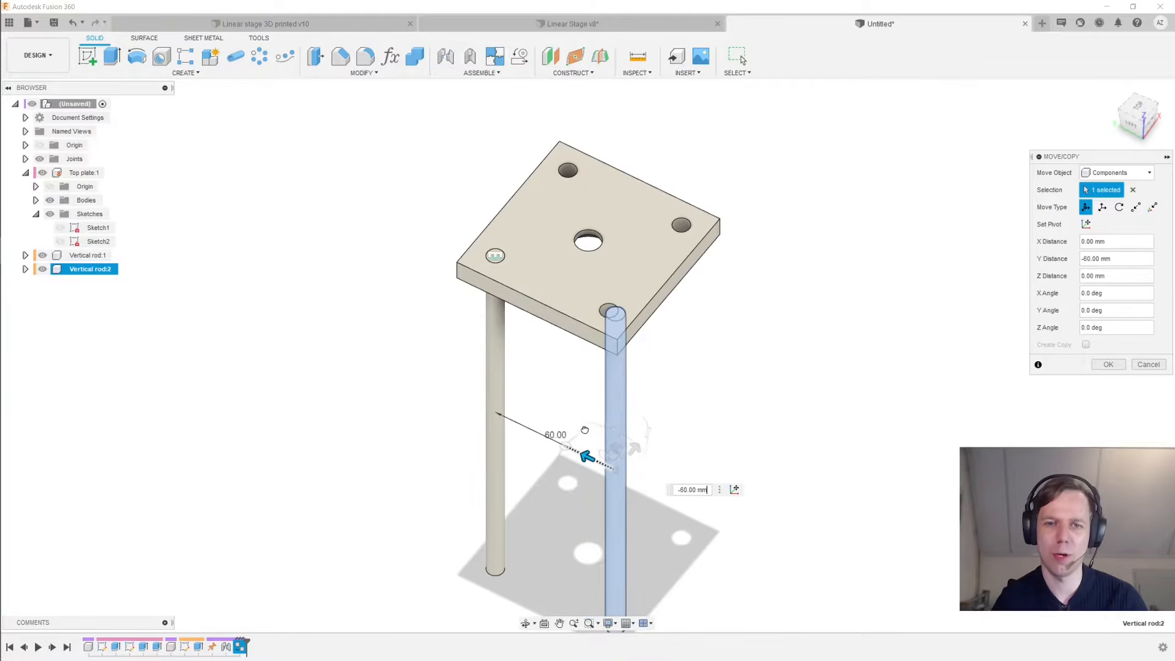
pyautogui.moveTo(587, 432); pyautogui.dragTo(668, 455)
pyautogui.moveTo(879, 419); pyautogui.dragTo(988, 394, button='middle')
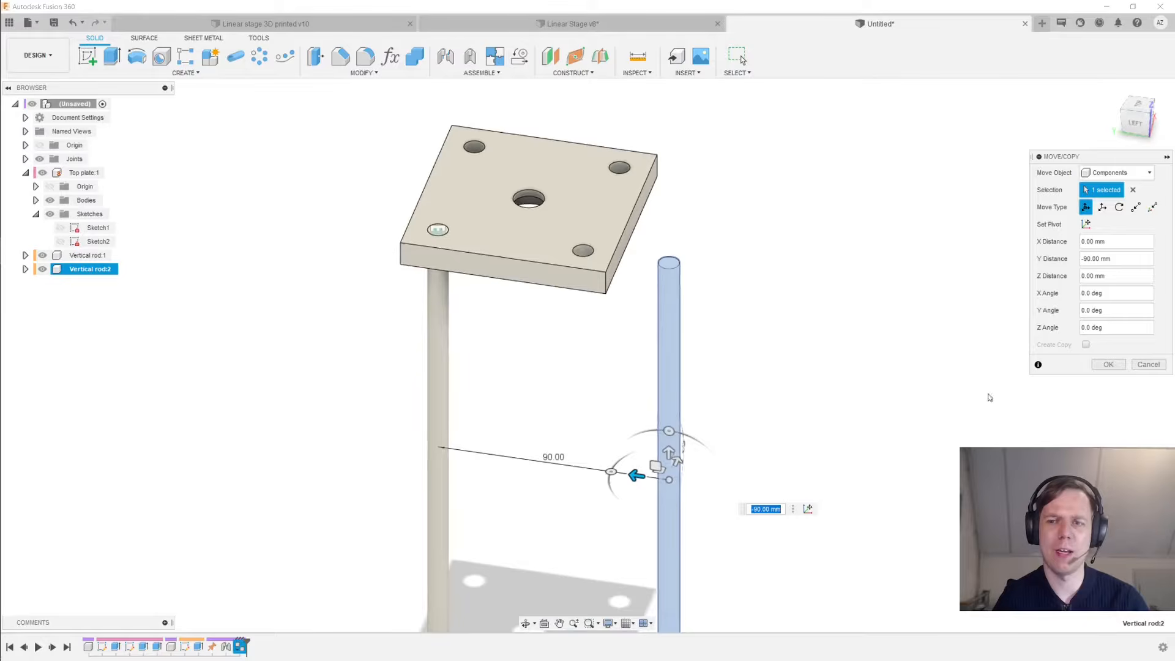
pyautogui.click(1108, 365)
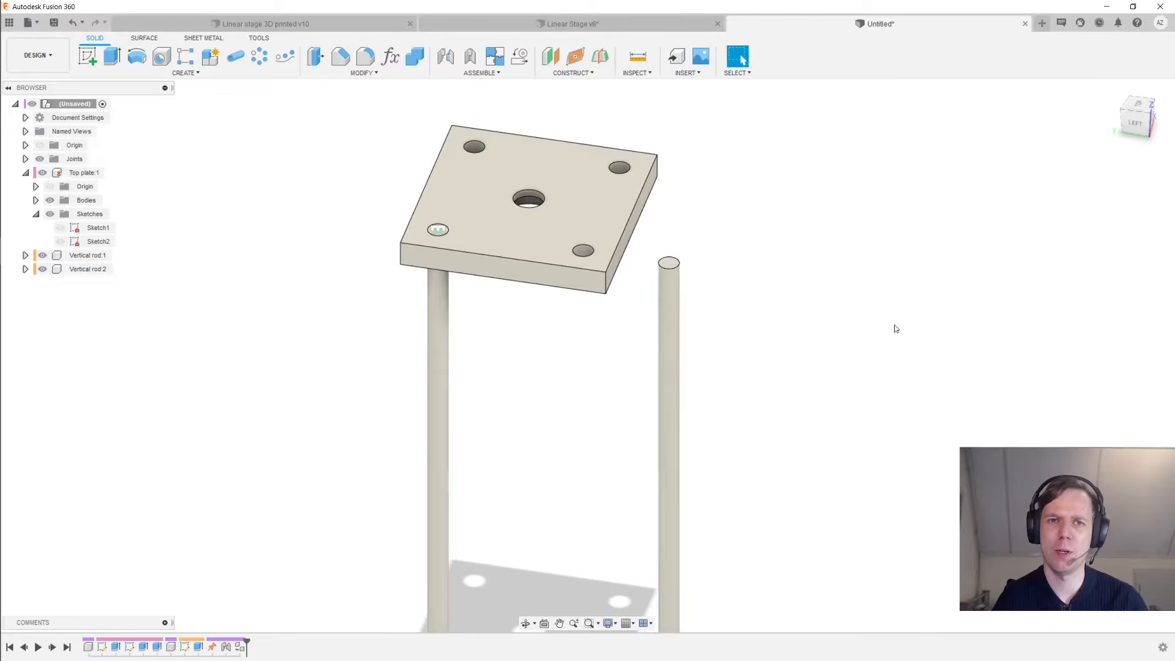
# Create a rigid joint between the second rod's top center and the adjacent corner hole in the top plate, flipped so the rod hangs below
pyautogui.click(446, 56)
pyautogui.scroll(3, 647, 171)
pyautogui.click(681, 311)
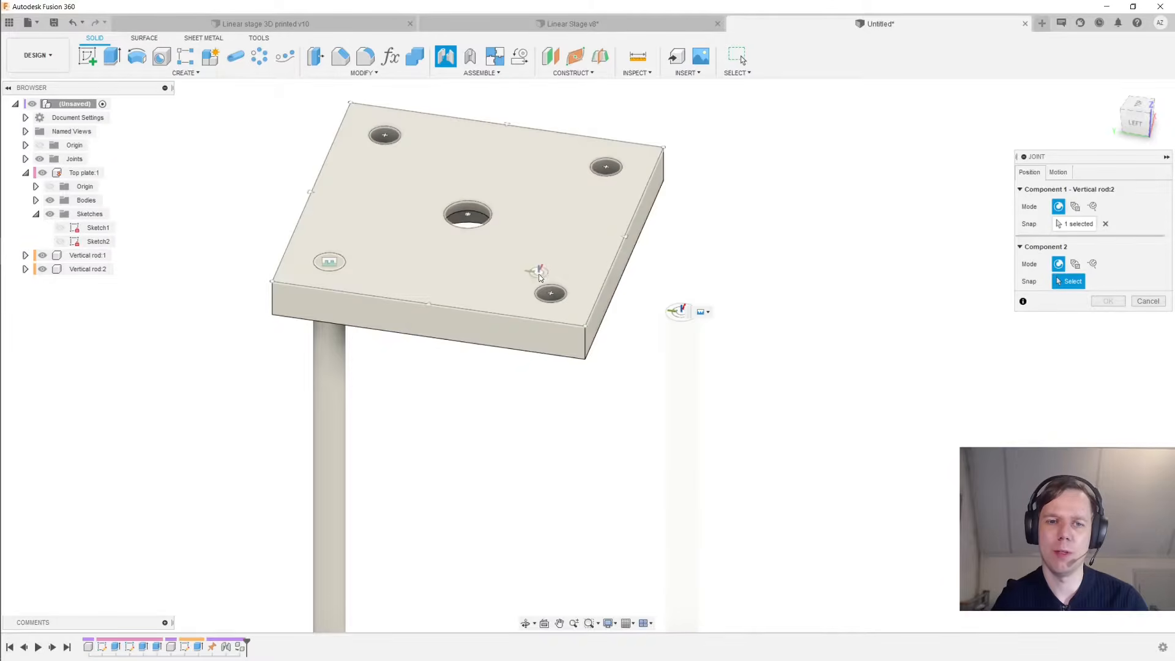
pyautogui.click(550, 293)
pyautogui.click(1060, 390)
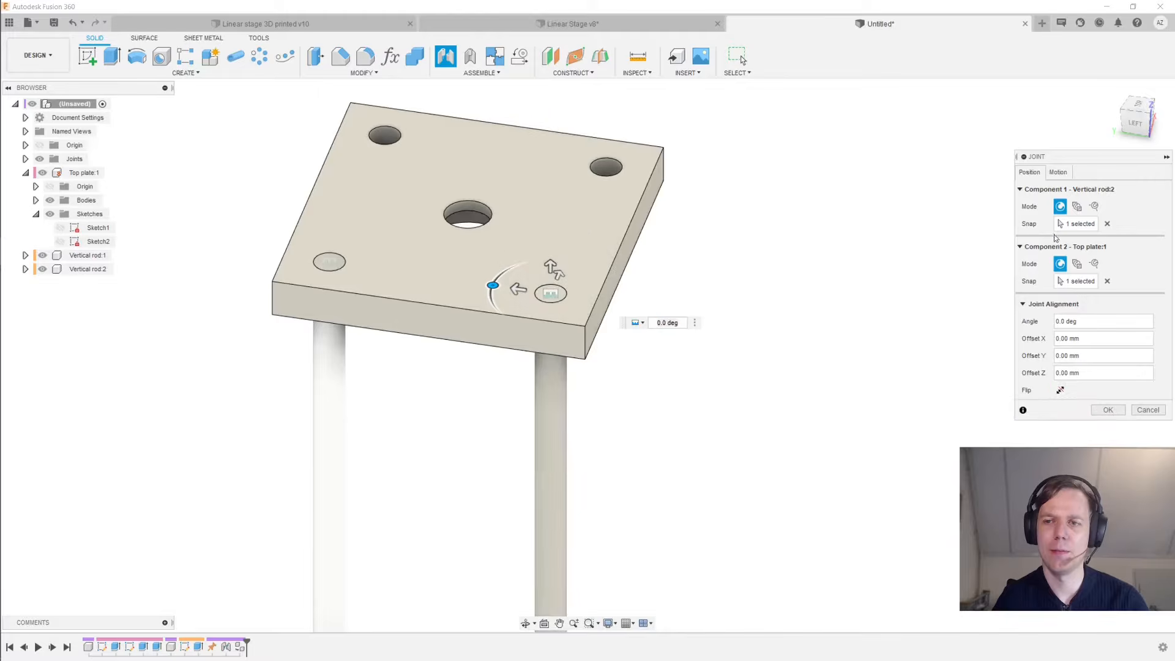
pyautogui.click(1058, 172)
pyautogui.click(1033, 173)
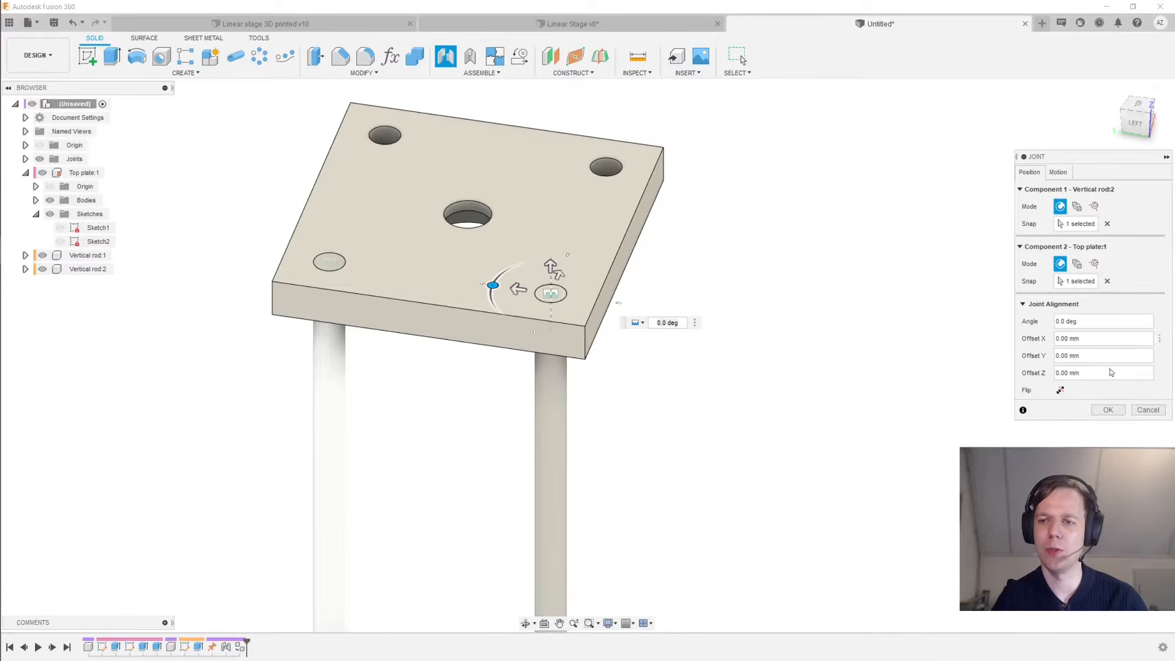
pyautogui.click(1109, 412)
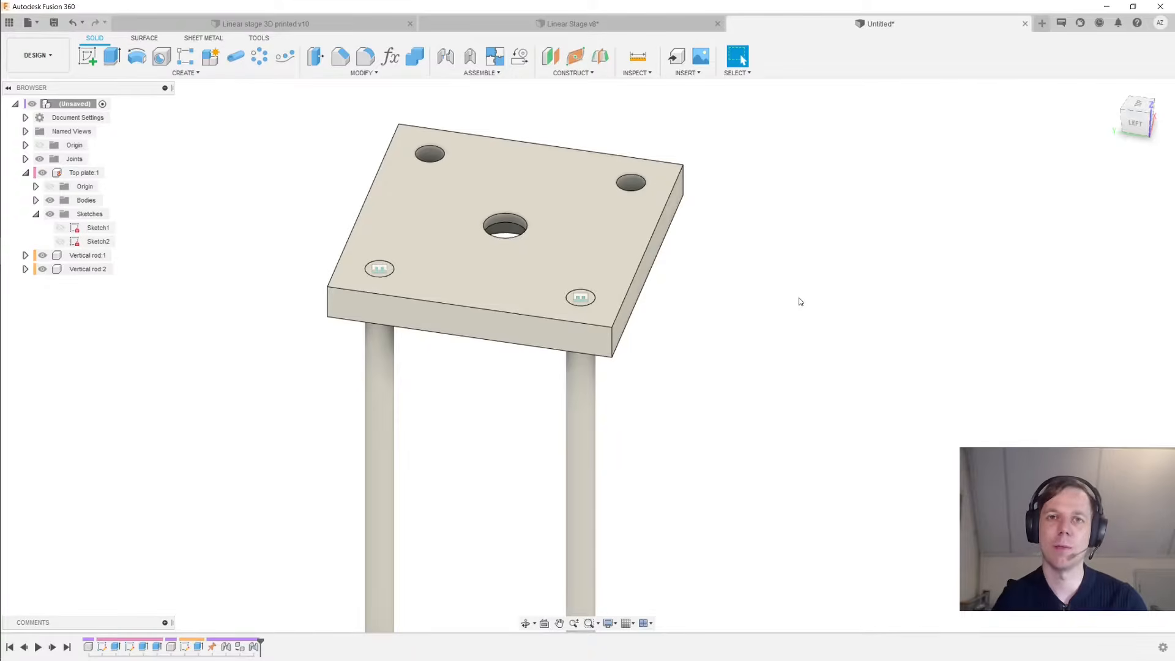
# Copy both vertical rods, paste them into the top-level assembly and move the two copies 80 mm in X
pyautogui.click(88, 255)
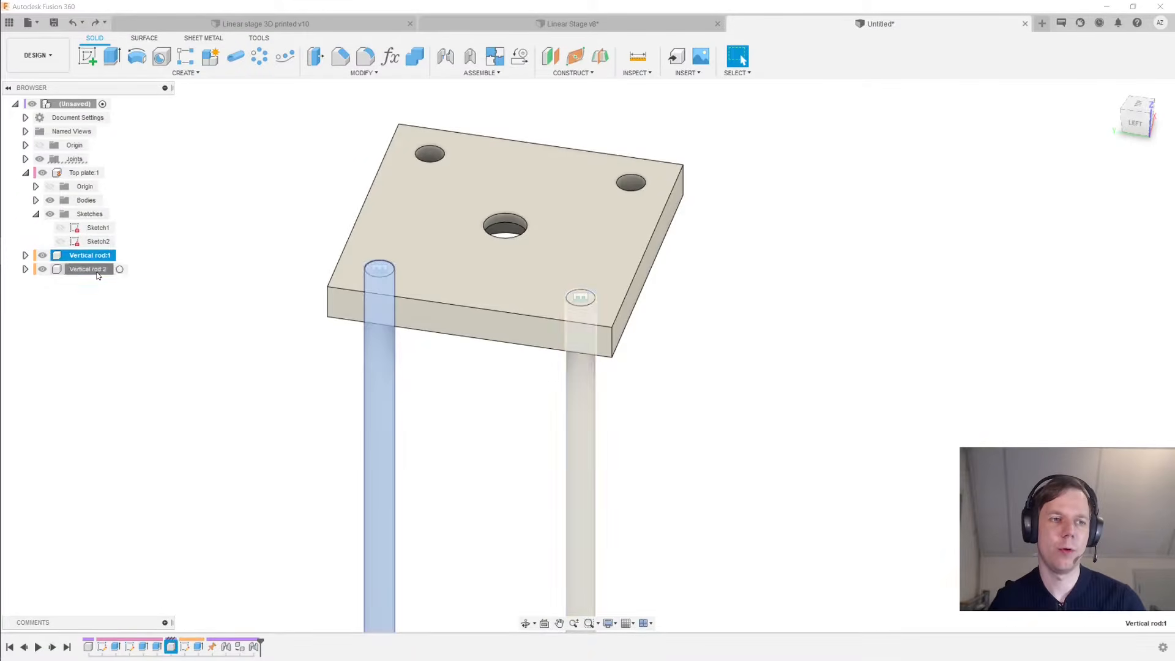
pyautogui.keyDown('shift'); pyautogui.click(92, 269); pyautogui.keyUp('shift')
pyautogui.rightClick(97, 271)
pyautogui.click(146, 442)
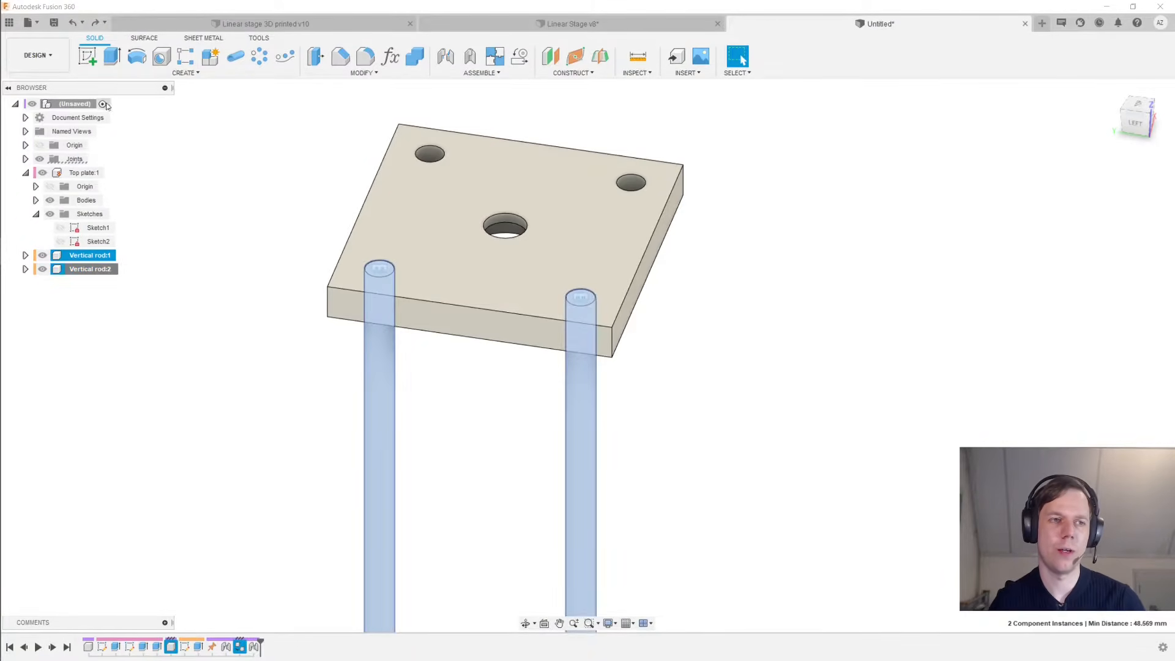
pyautogui.rightClick(79, 105)
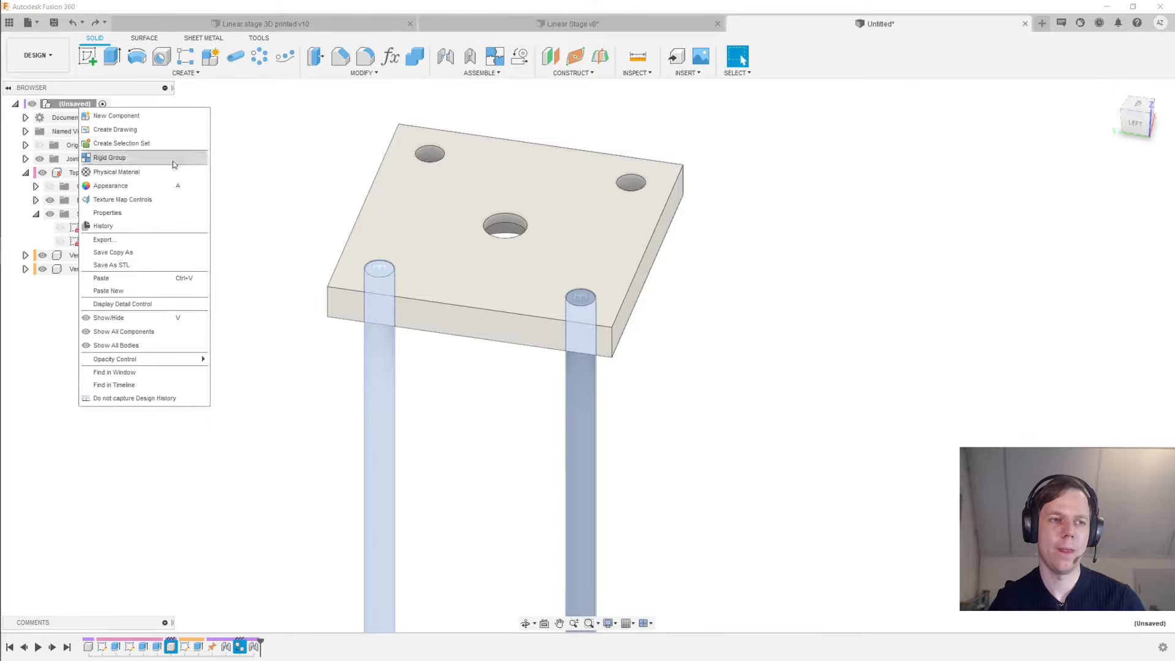
pyautogui.click(138, 280)
pyautogui.keyDown('shift'); pyautogui.moveTo(245, 177); pyautogui.dragTo(269, 315, button='middle'); pyautogui.keyUp('shift')
pyautogui.moveTo(291, 320); pyautogui.dragTo(596, 293)
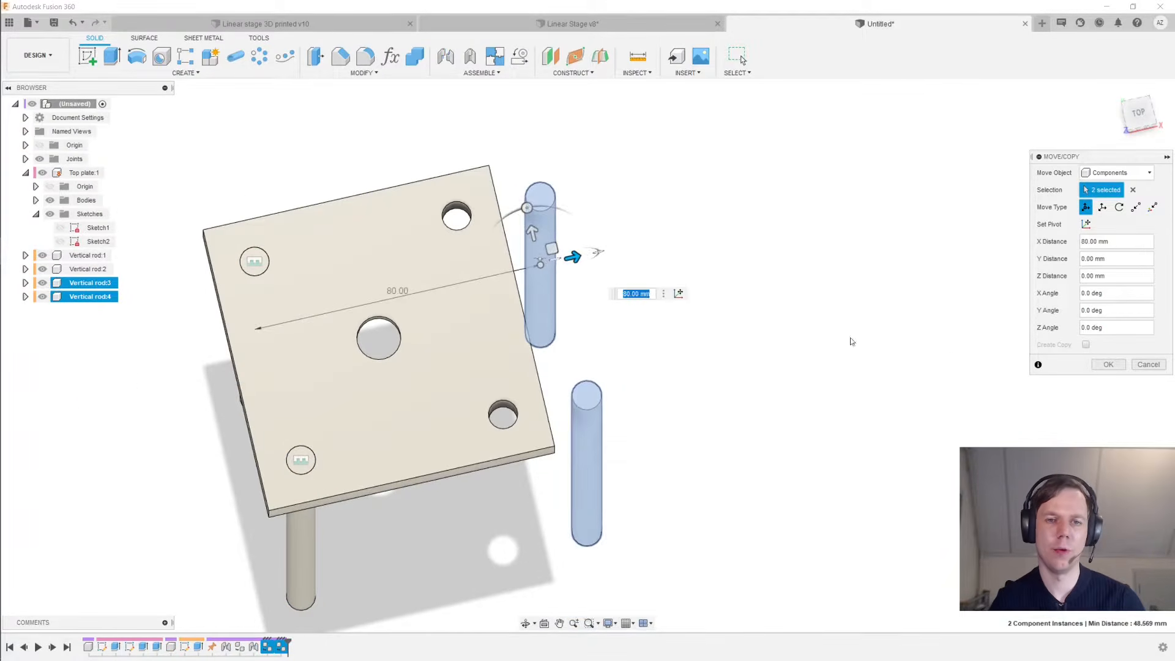
pyautogui.click(1107, 364)
# Joint the top center of Vertical rod:4 to the nearest free corner hole of the top plate, flipped to point downward
pyautogui.click(444, 56)
pyautogui.scroll(2, 584, 413)
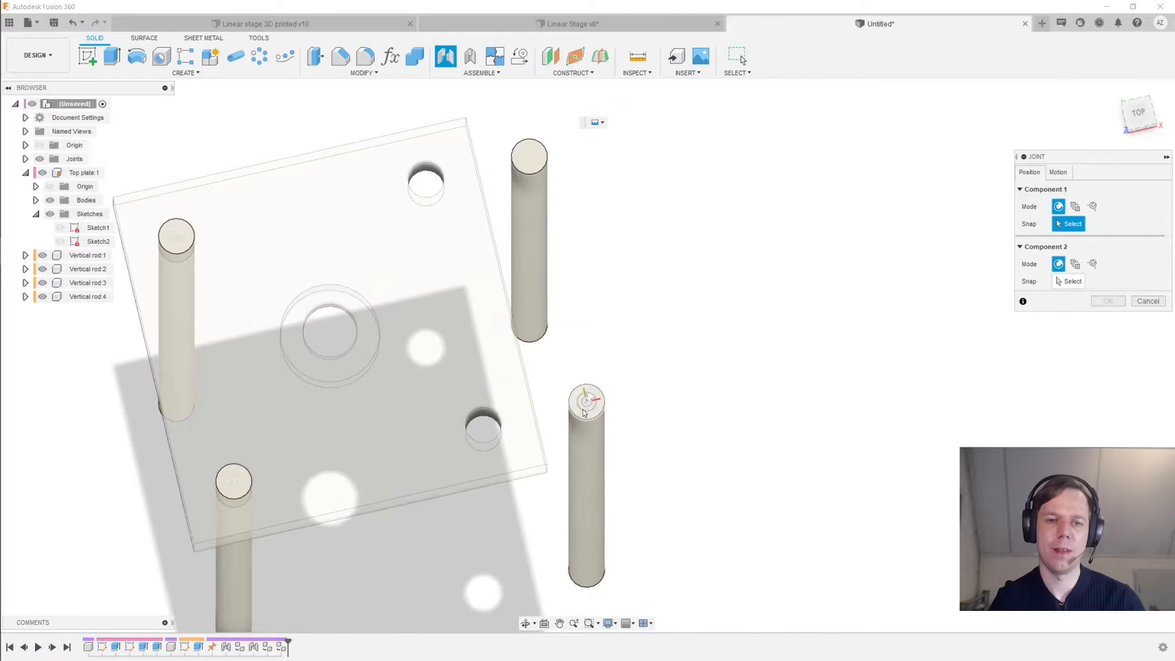
pyautogui.click(586, 404)
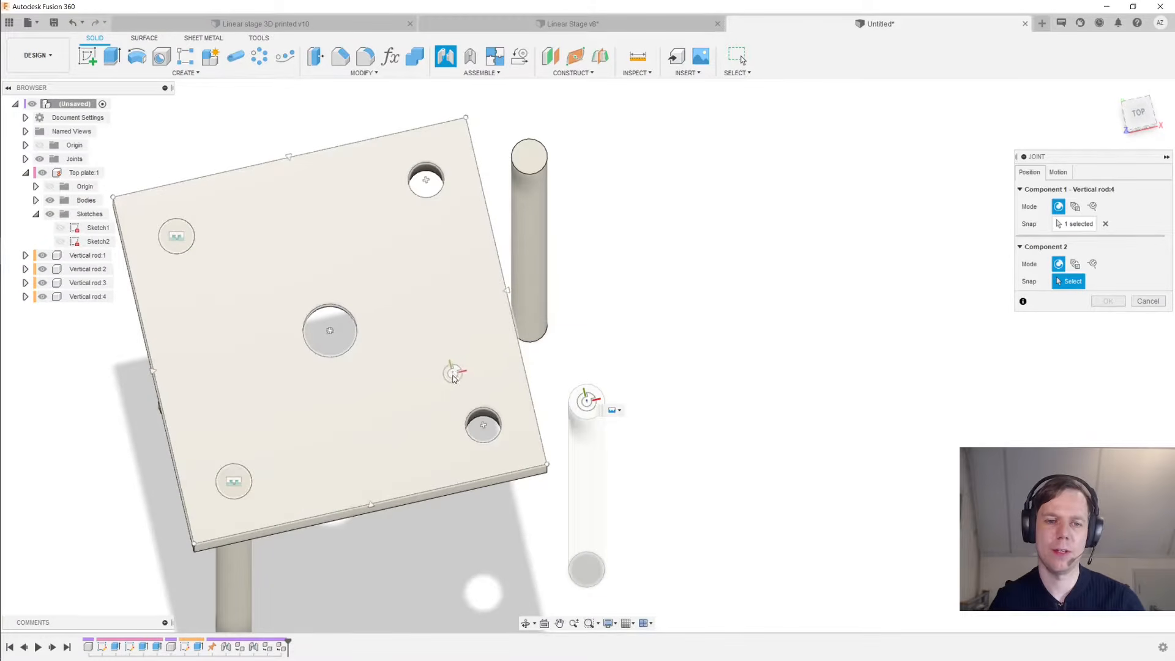
pyautogui.click(483, 427)
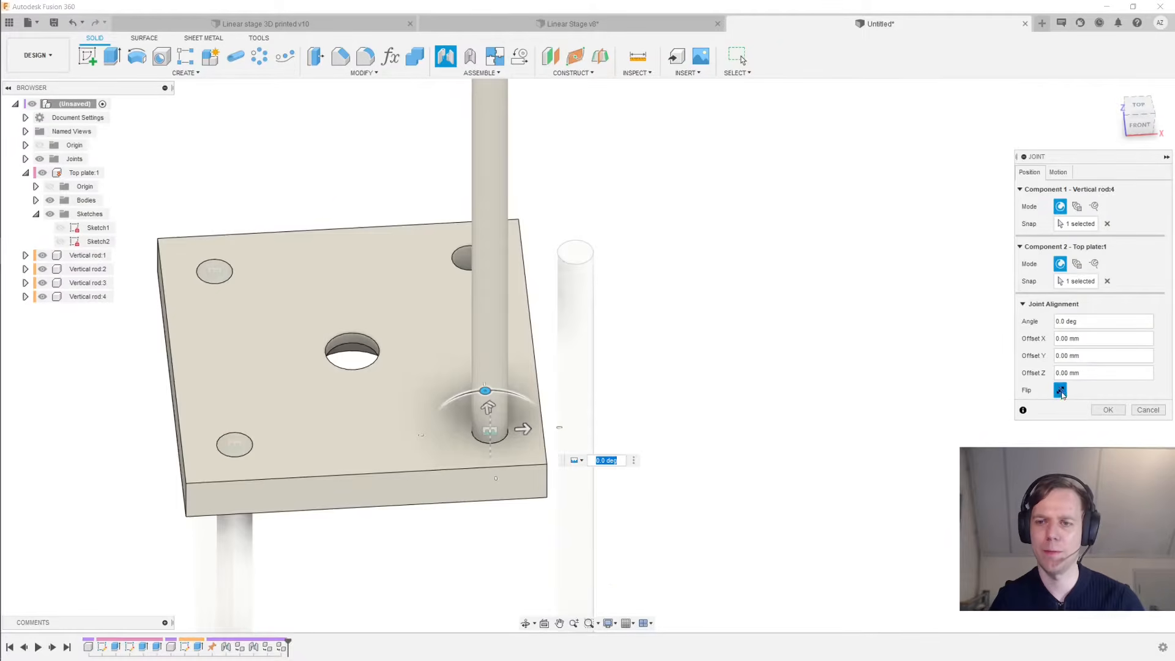
pyautogui.click(1061, 390)
pyautogui.click(1108, 409)
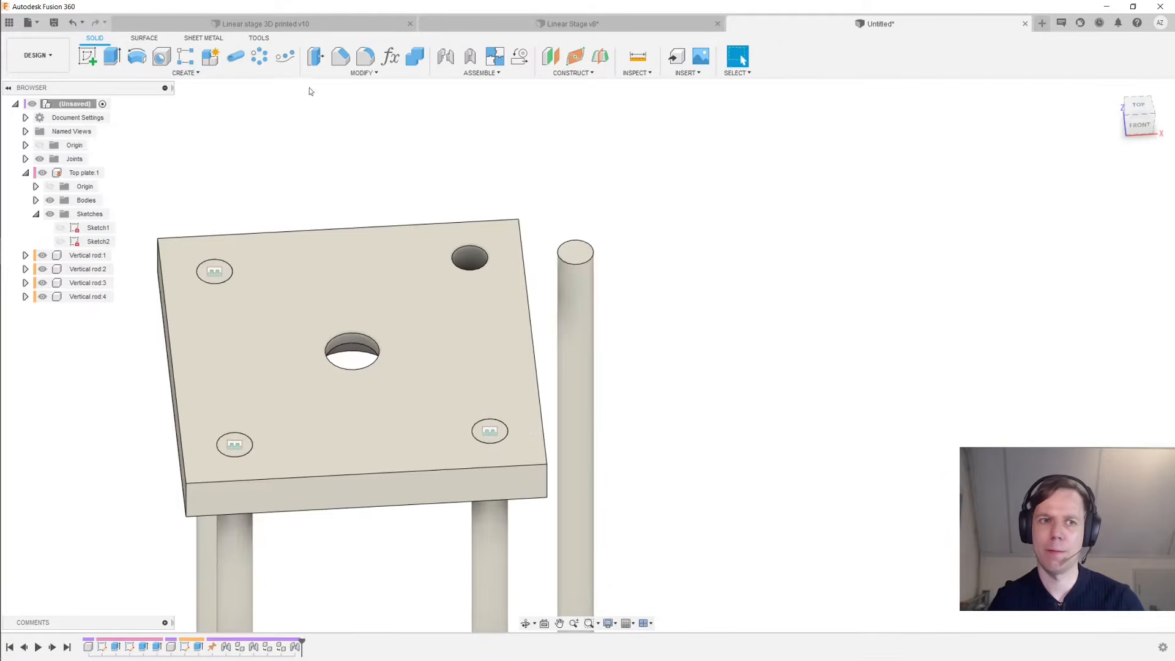
# Joint the top center of Vertical rod:3 to the last free corner hole of the top plate, flipped so the rod hangs below
pyautogui.click(439, 58)
pyautogui.click(575, 251)
pyautogui.click(469, 258)
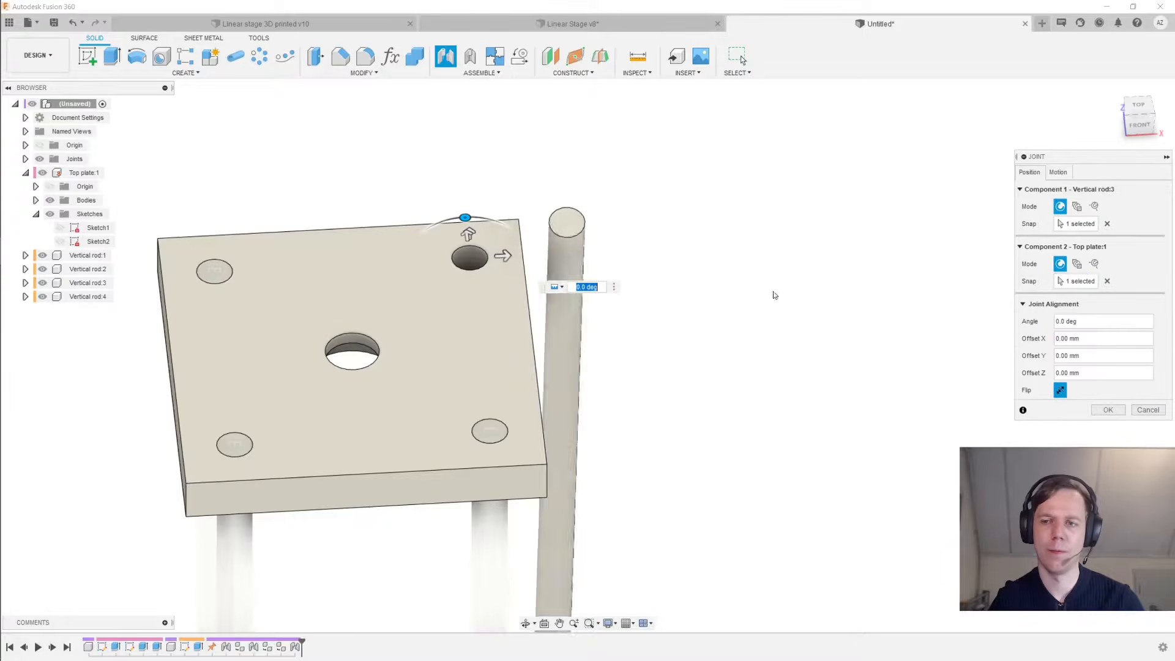
pyautogui.click(1061, 391)
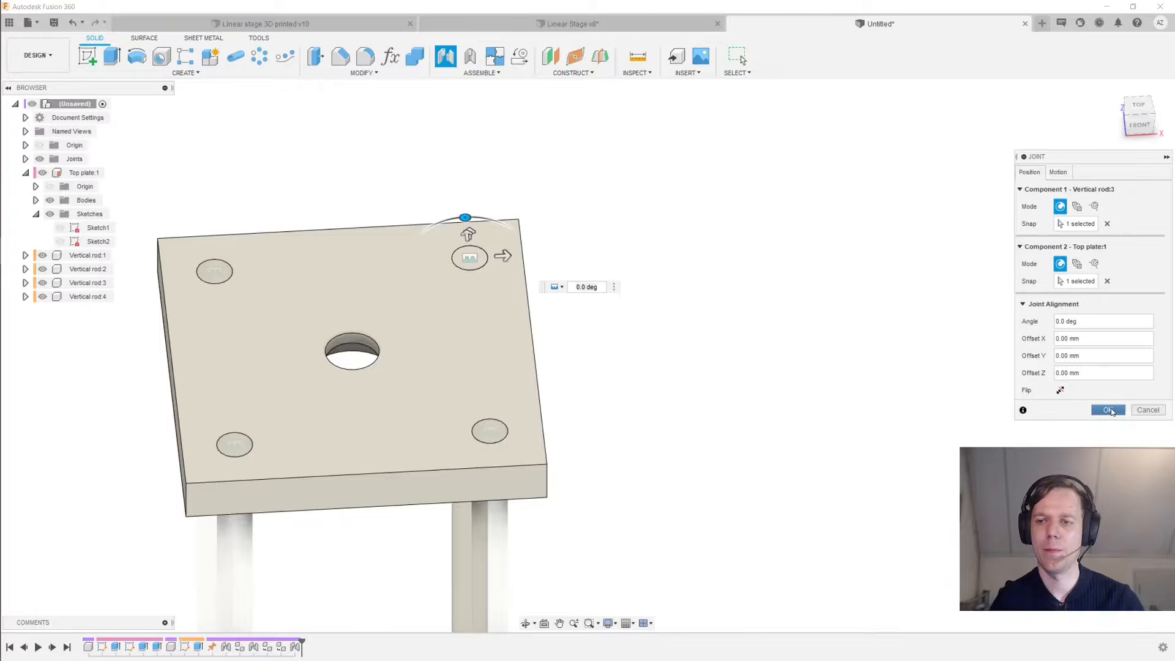
pyautogui.click(1108, 410)
pyautogui.keyDown('shift'); pyautogui.moveTo(755, 374); pyautogui.dragTo(827, 300, button='middle'); pyautogui.keyUp('shift')
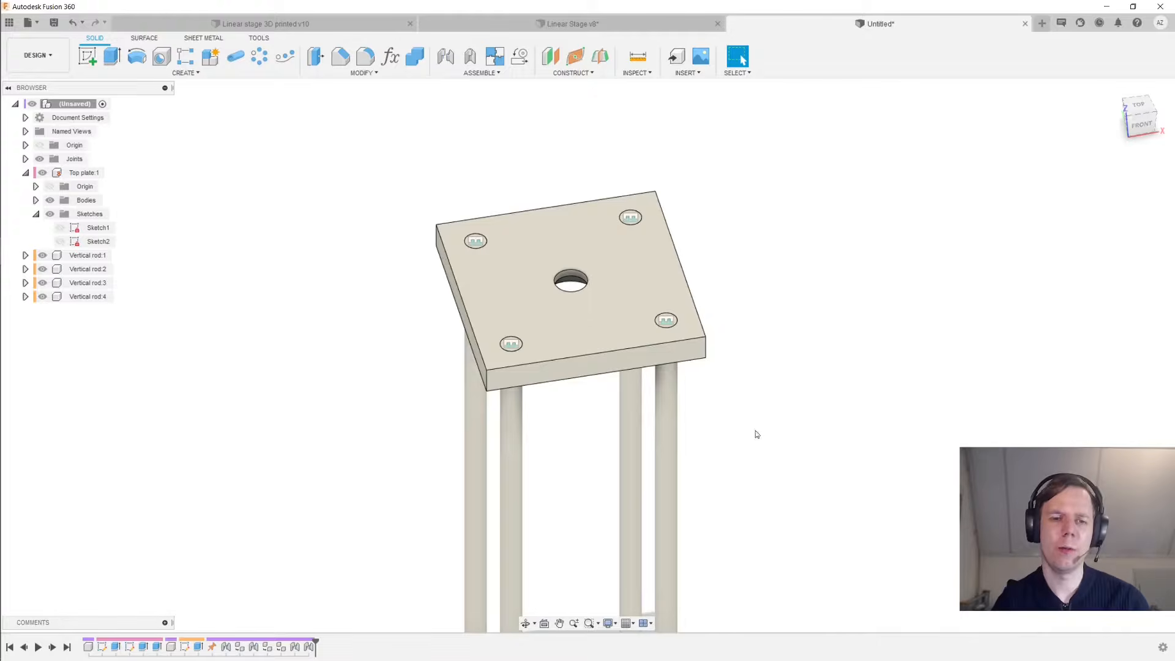
pyautogui.click(512, 439)
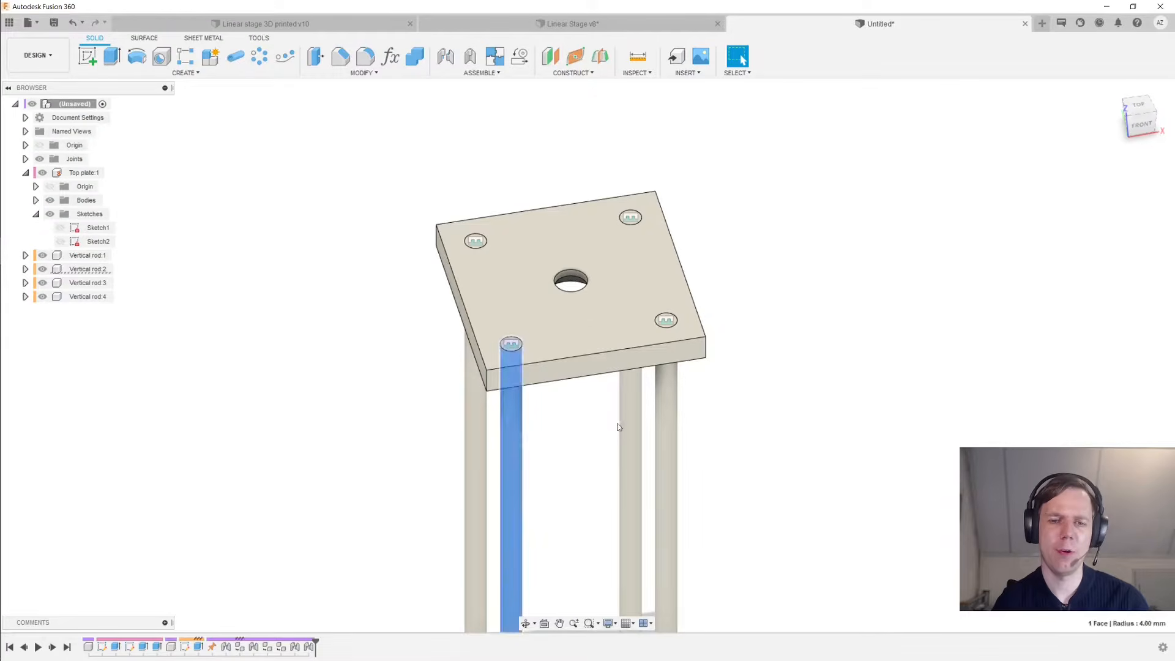
pyautogui.click(629, 422)
pyautogui.click(663, 420)
pyautogui.click(609, 363)
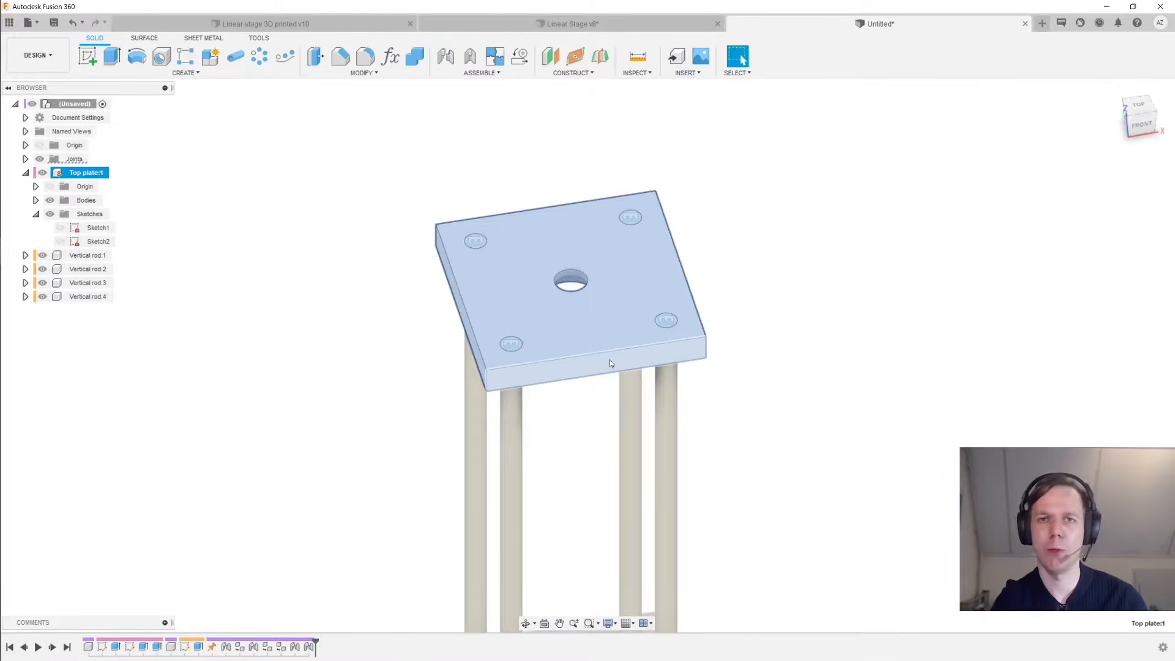
pyautogui.click(746, 352)
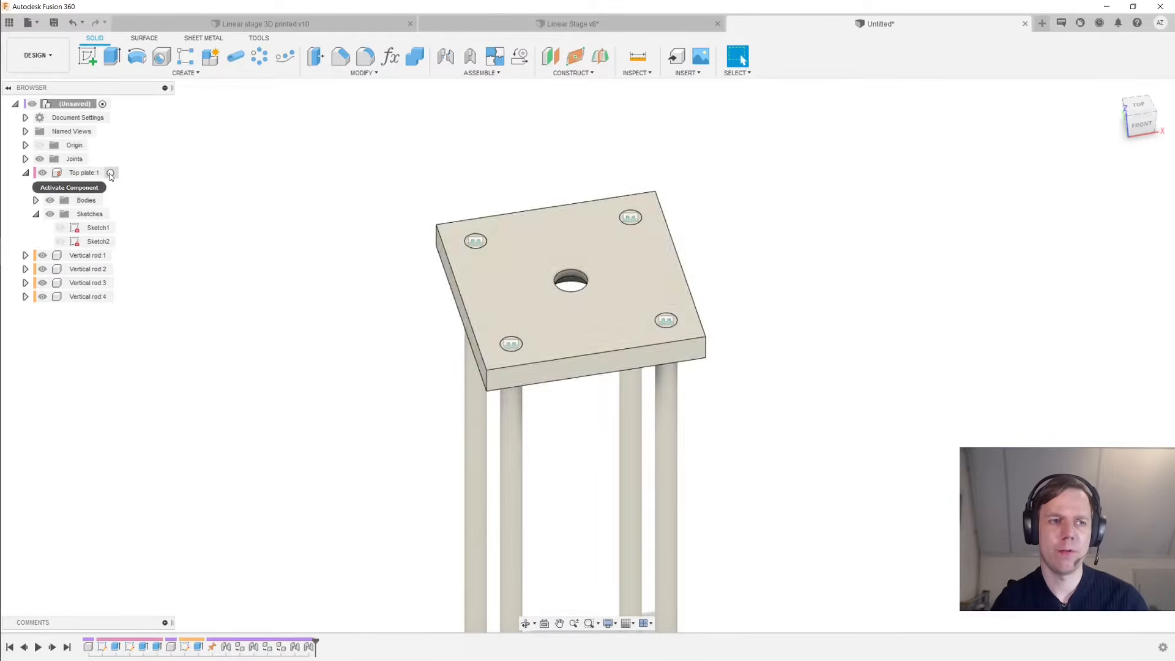
# Activate the top plate, start a sketch on its top face and draw a horizontal construction line about 6.7 mm outward from the upper-left corner hole's center
pyautogui.click(110, 174)
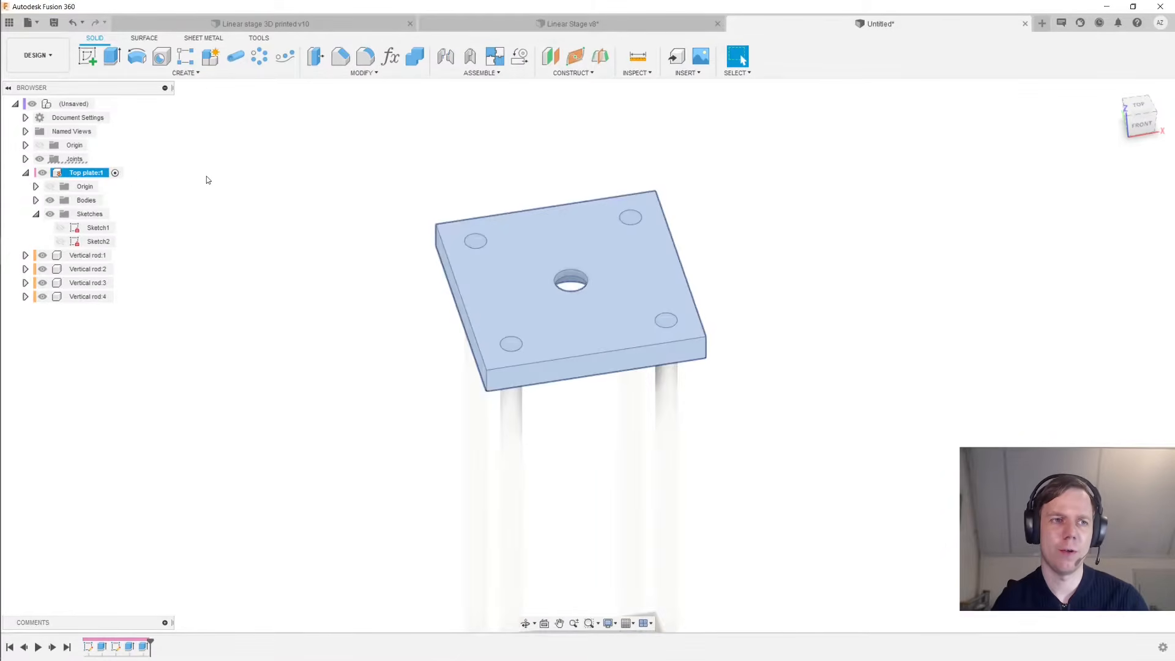
pyautogui.click(86, 56)
pyautogui.click(503, 252)
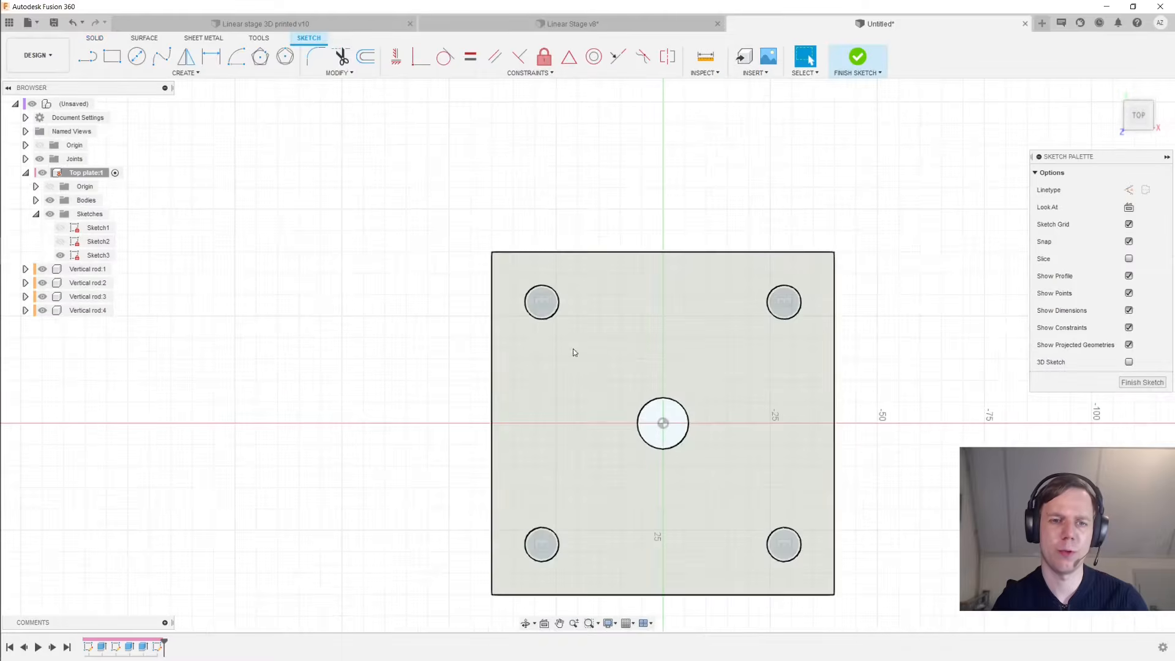
pyautogui.scroll(3, 563, 305)
pyautogui.press('l')
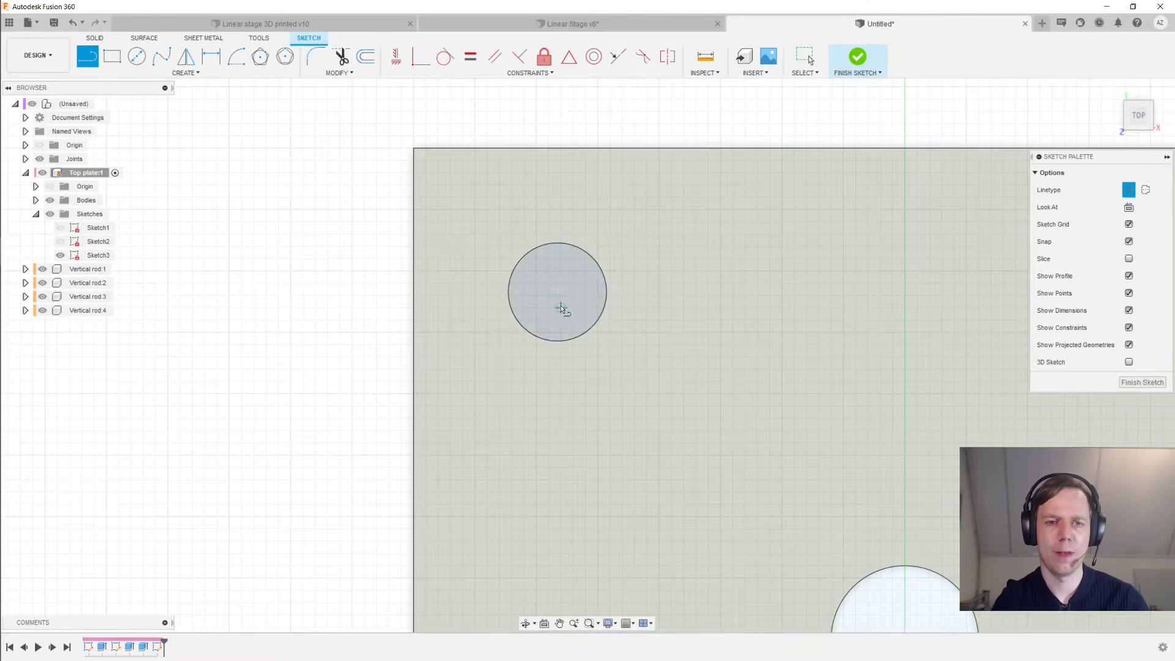
pyautogui.click(559, 293)
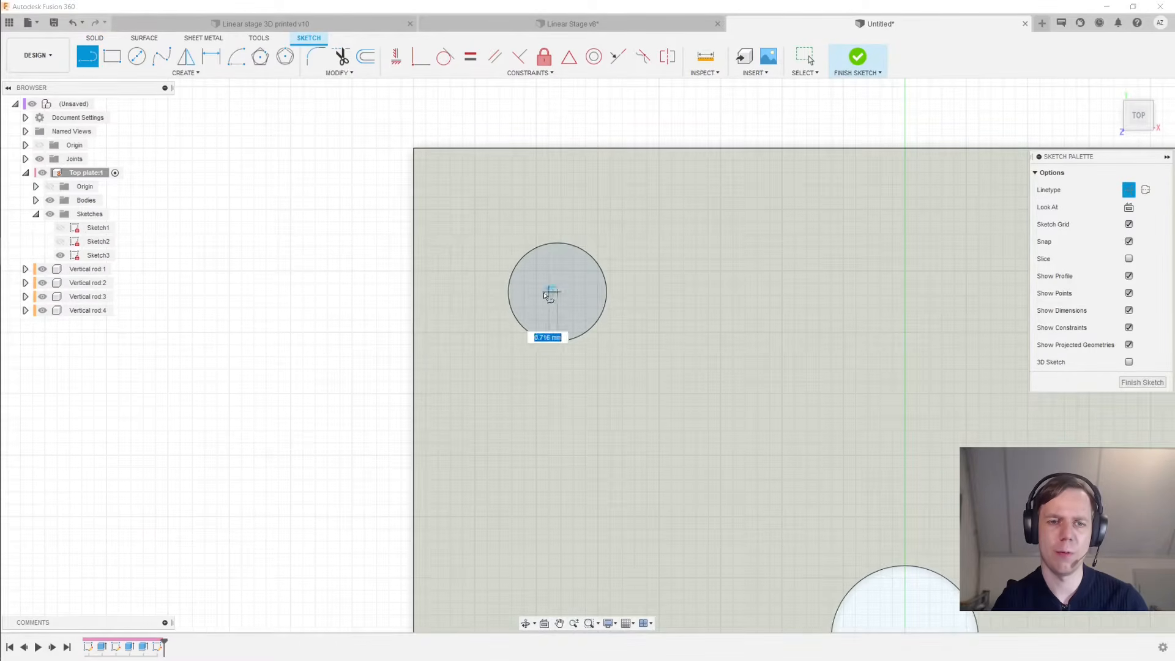
pyautogui.click(483, 294)
# Sketch an upright rectangle about 2.2 by 10.5 mm between the plate's left edge and the end of the construction line
pyautogui.press('r')
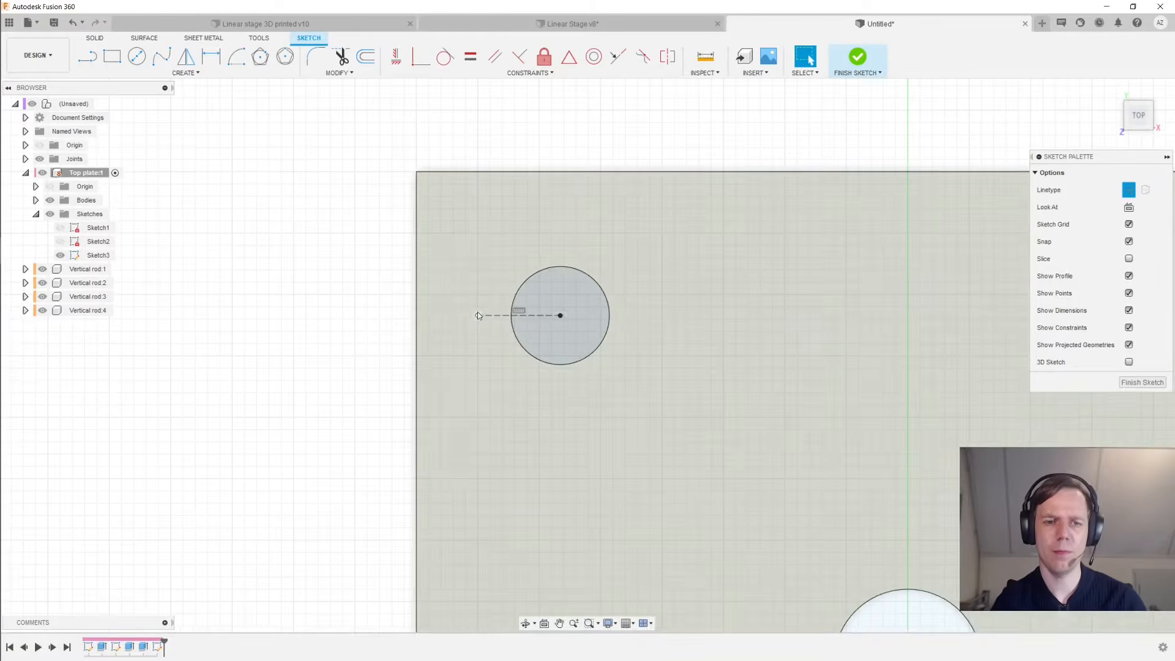
pyautogui.click(442, 258)
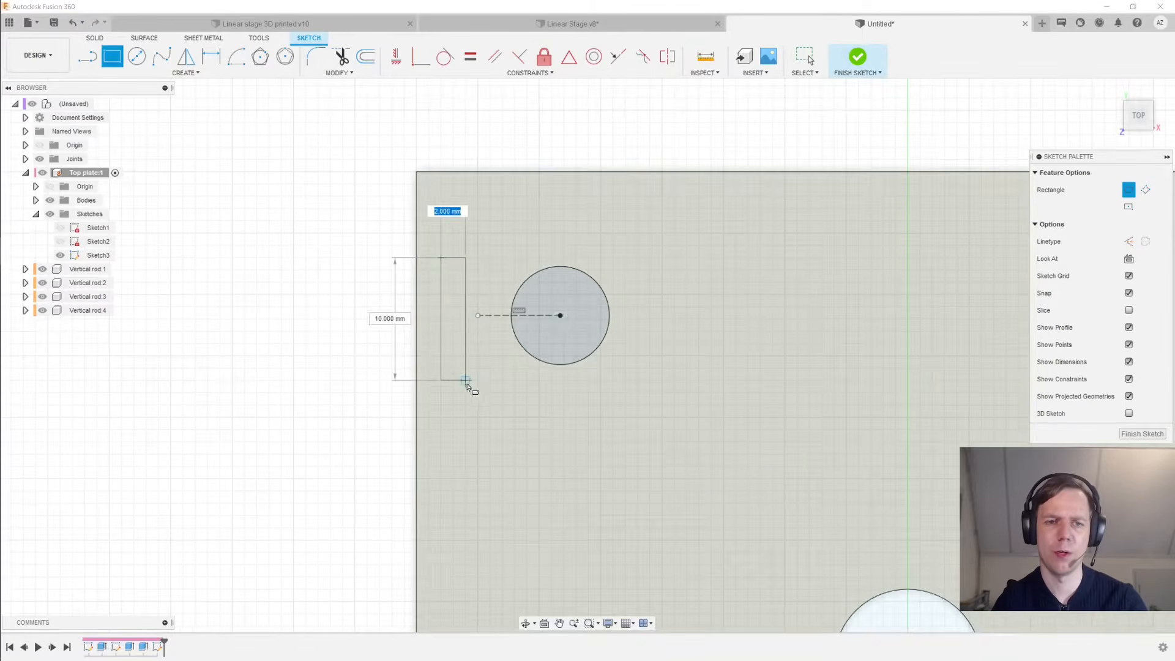
pyautogui.click(468, 387)
pyautogui.press('Escape')
# Dimension the rectangle to 3 mm wide and 7 mm high
pyautogui.scroll(2, 449, 268)
pyautogui.press('d')
pyautogui.click(450, 258)
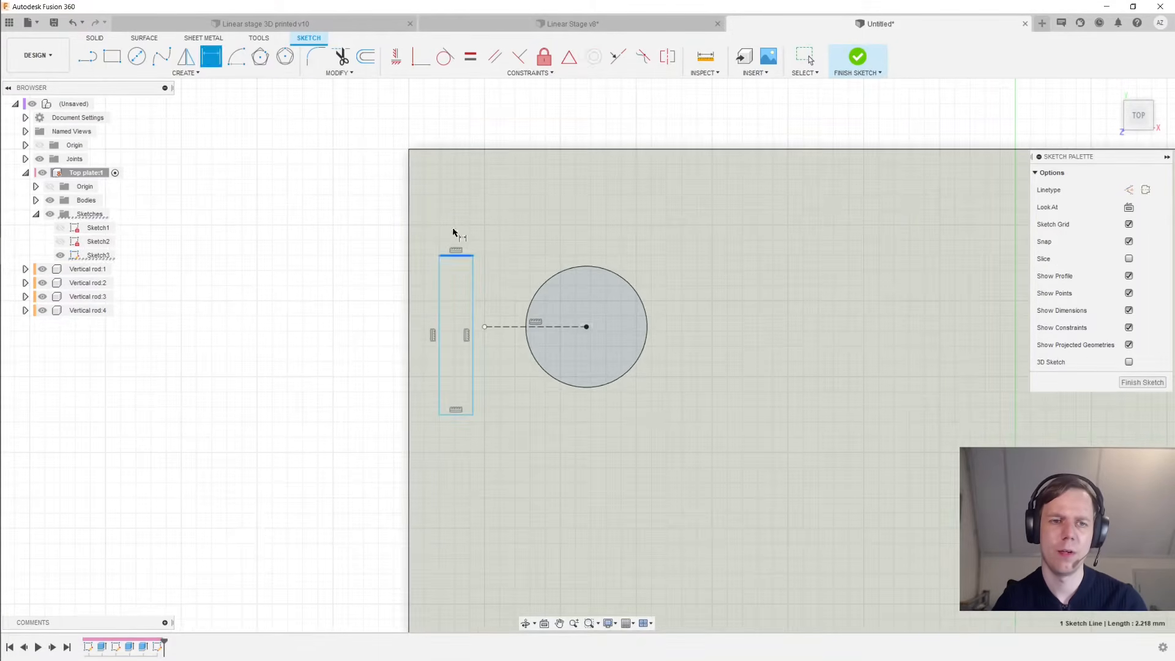
pyautogui.click(457, 232)
pyautogui.write('3')
pyautogui.press('Return')
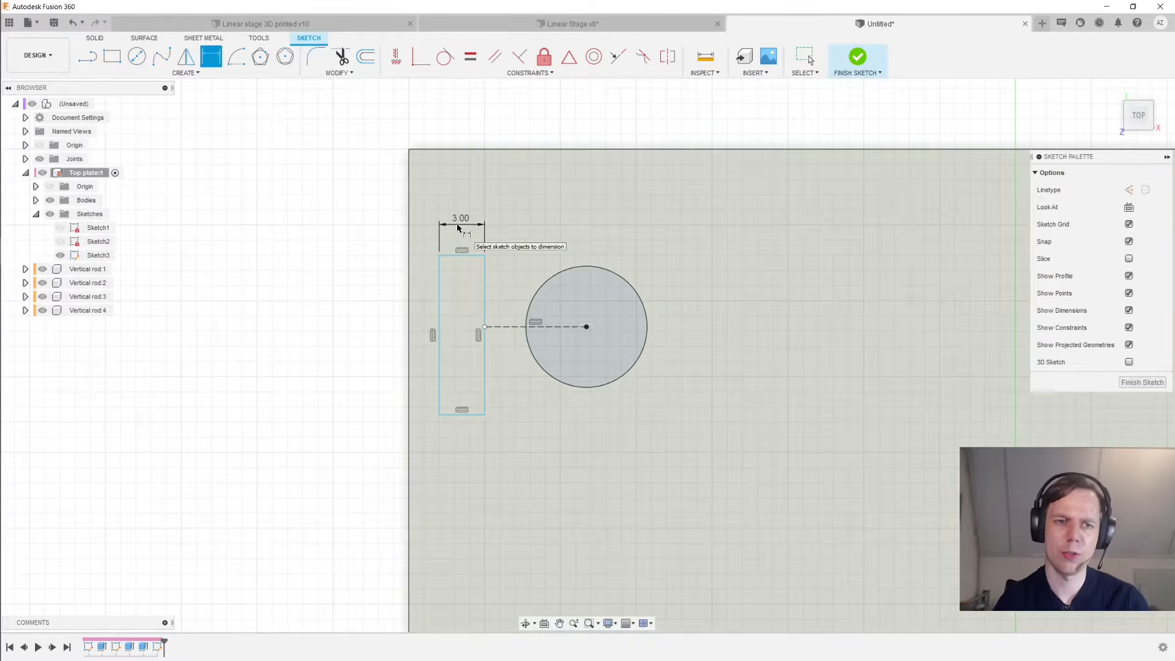
pyautogui.click(486, 292)
pyautogui.click(512, 312)
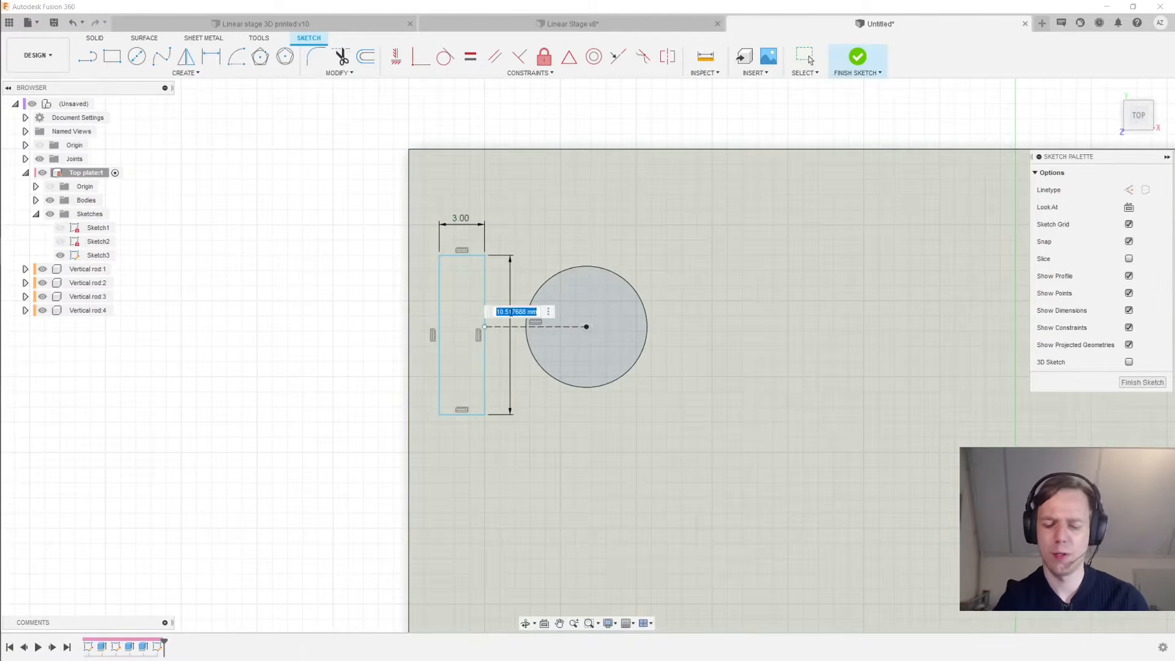
pyautogui.write('7')
pyautogui.press('Return')
pyautogui.press('Escape')
# Apply a midpoint constraint between the construction line's free end and the rectangle's long edge facing the hole
pyautogui.click(485, 327)
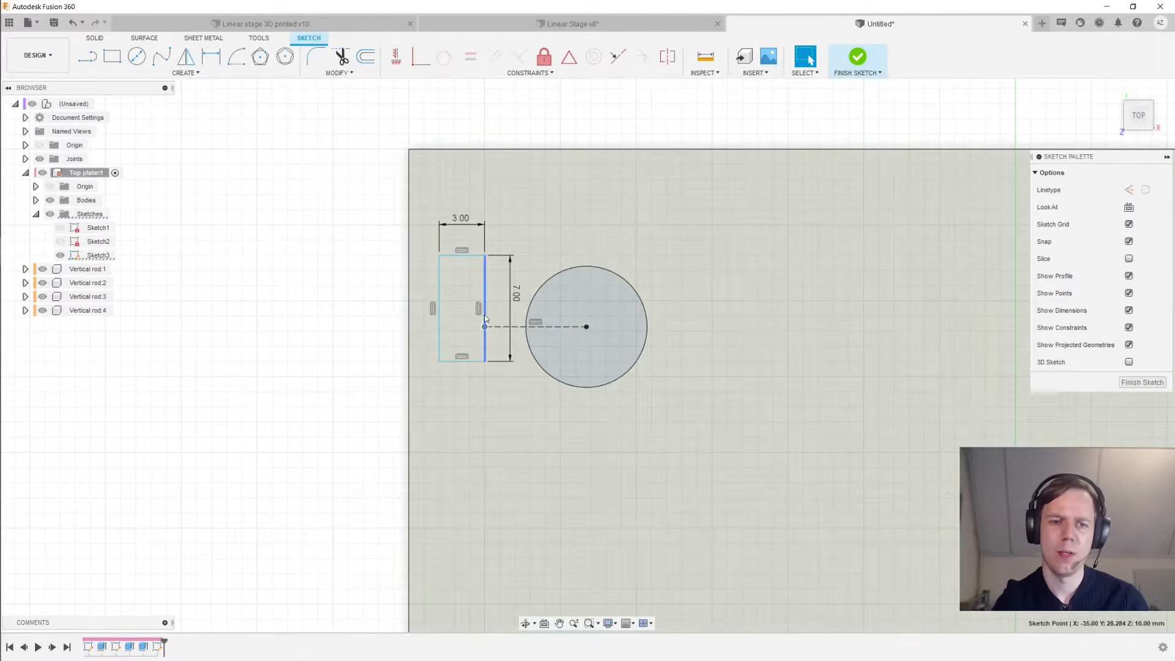
pyautogui.keyDown('shift'); pyautogui.click(484, 316); pyautogui.keyUp('shift')
pyautogui.click(570, 57)
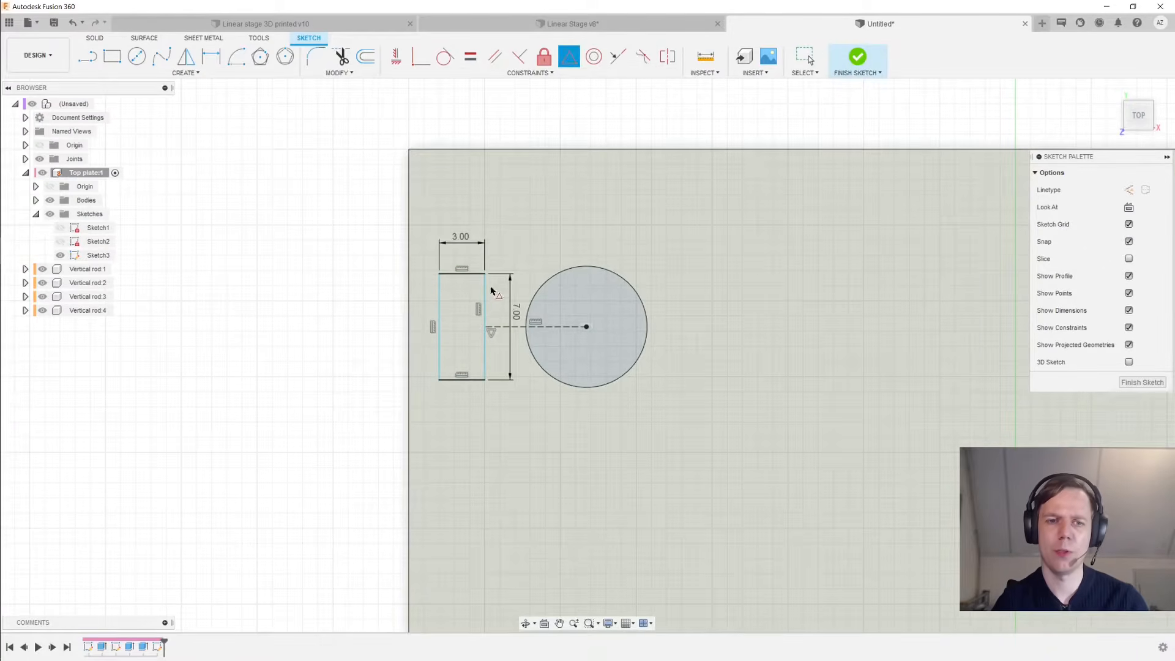
pyautogui.click(488, 329)
# Dimension the horizontal construction line from the hole center to the rectangle at 5 mm
pyautogui.click(485, 327)
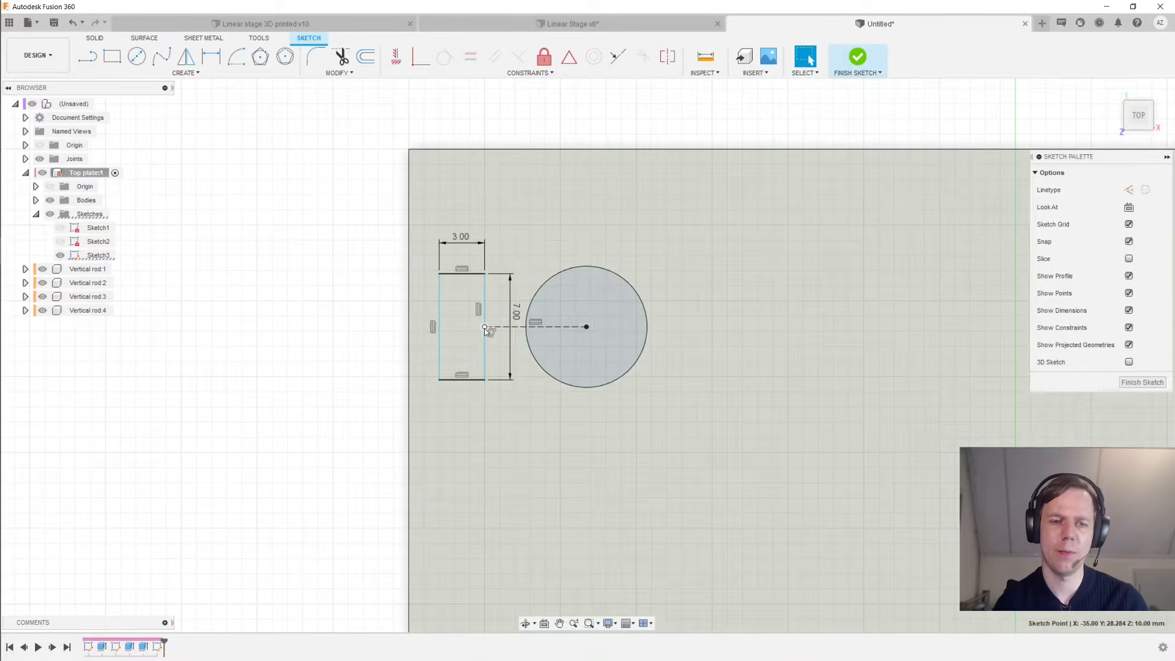
pyautogui.press('d')
pyautogui.click(587, 327)
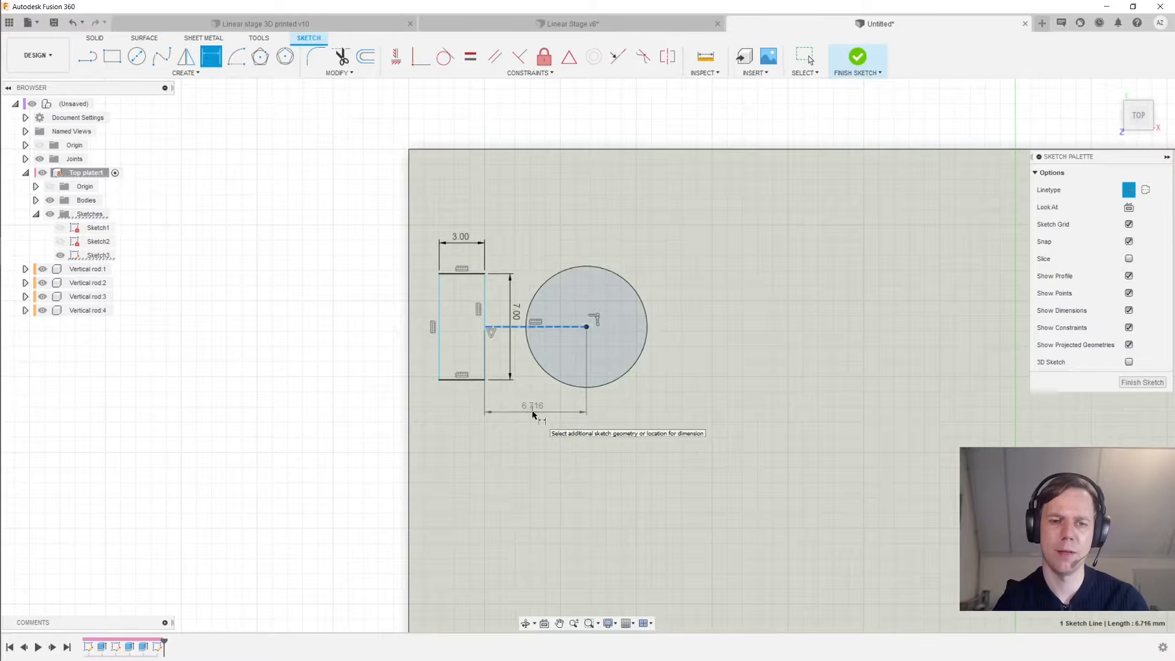
pyautogui.click(534, 410)
pyautogui.write('5')
pyautogui.press('Return')
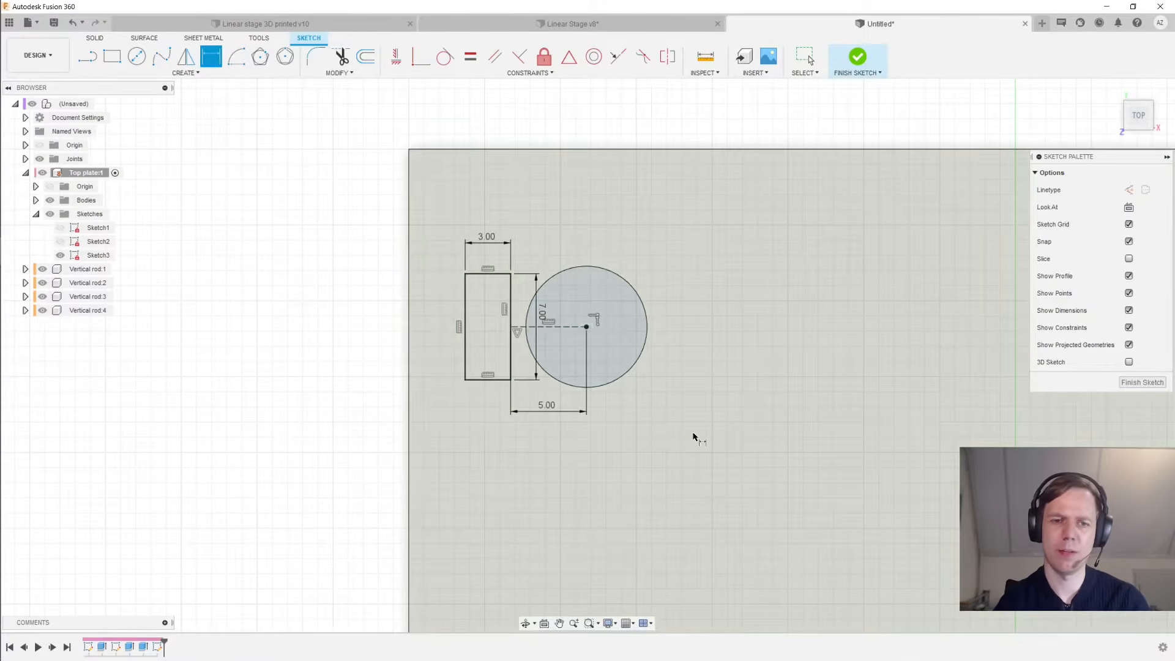
pyautogui.press('Escape')
# Draw a vertical construction line from the same corner hole's center up past the hole edge toward the plate's upper edge
pyautogui.click(555, 328)
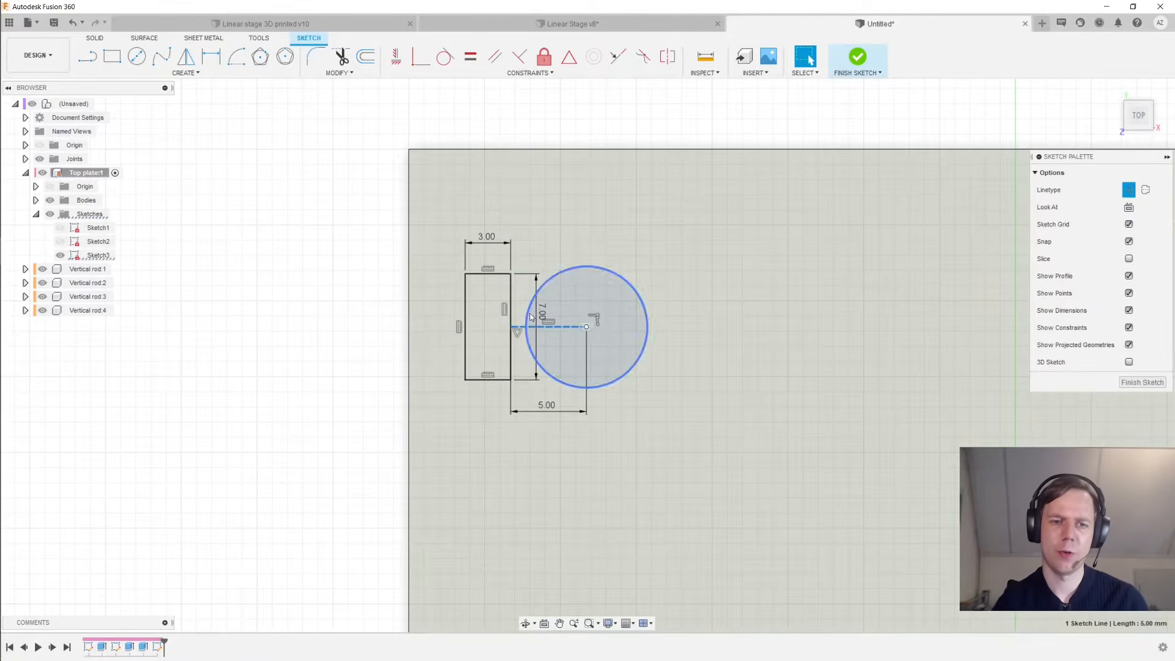
pyautogui.moveTo(557, 303); pyautogui.dragTo(525, 336, button='middle')
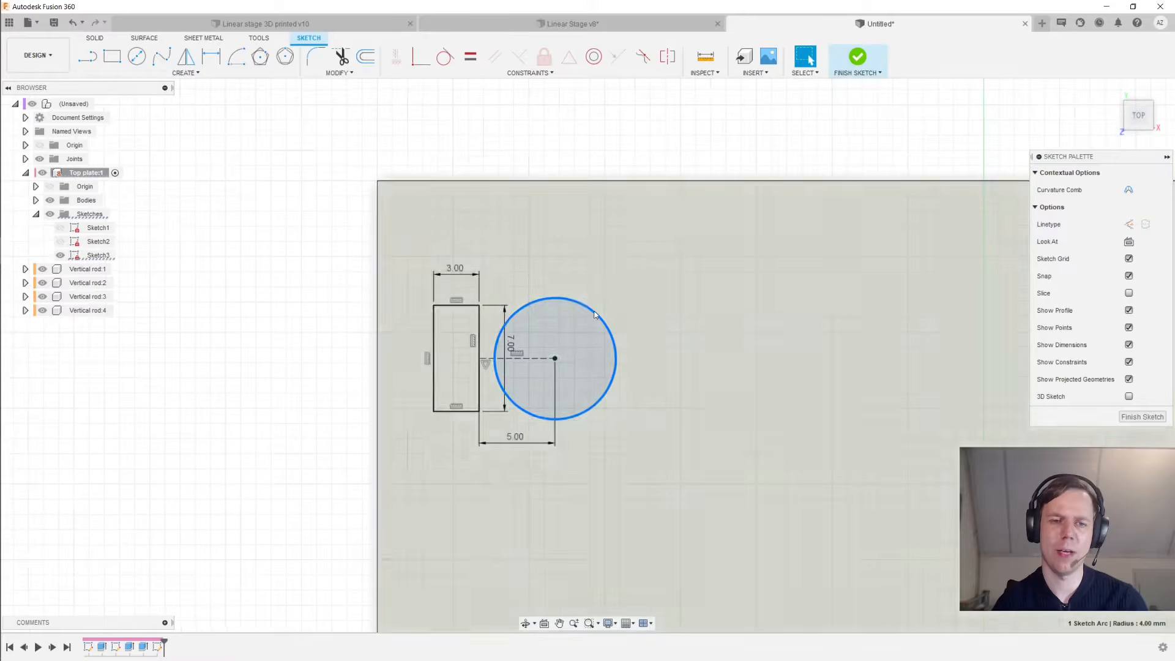
pyautogui.press('l')
pyautogui.press('x')
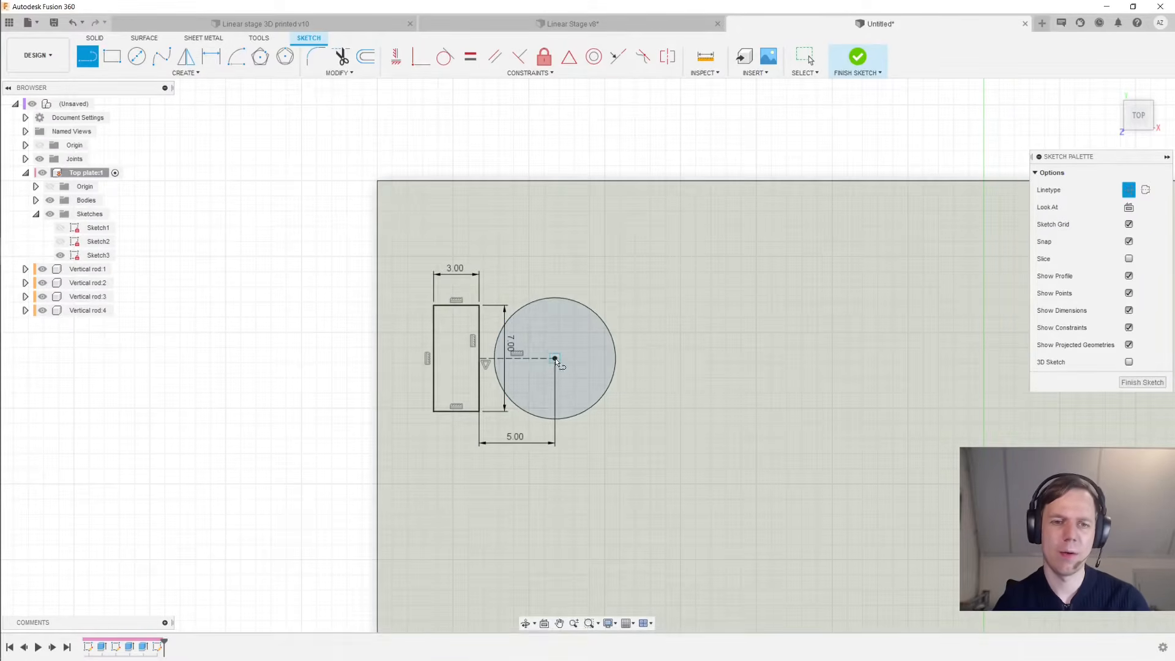
pyautogui.click(555, 358)
pyautogui.click(556, 279)
pyautogui.press('Escape')
# Sketch a horizontal rectangle about 7 by 2.4 mm above the corner hole, beyond the vertical construction line's end
pyautogui.press('r')
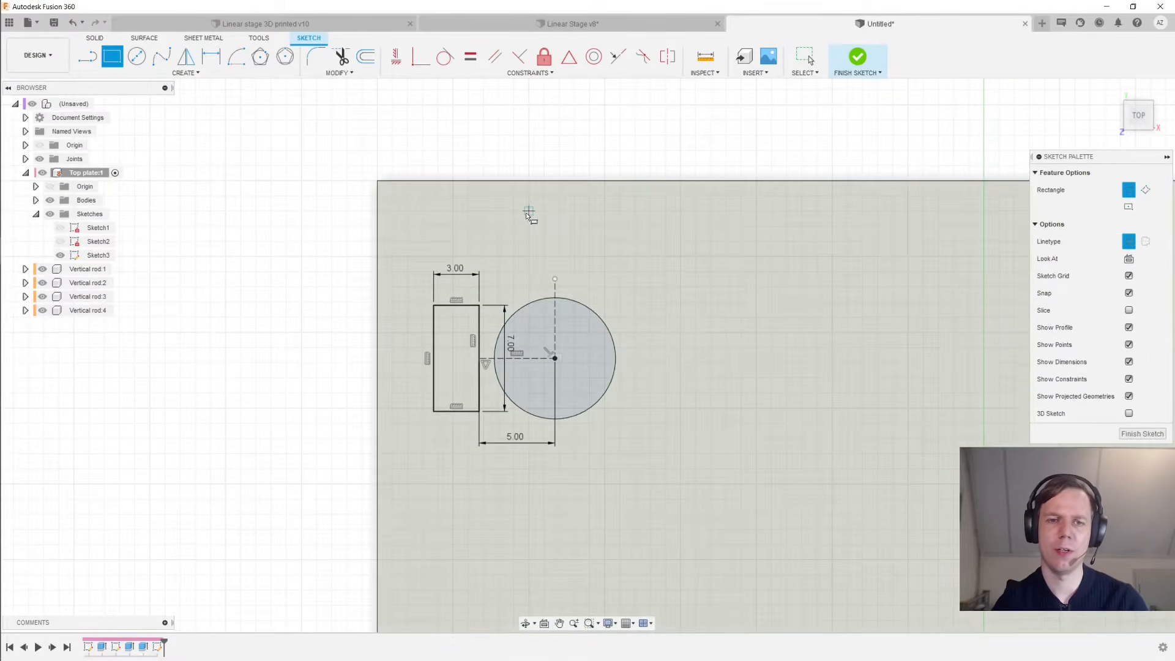
pyautogui.click(515, 226)
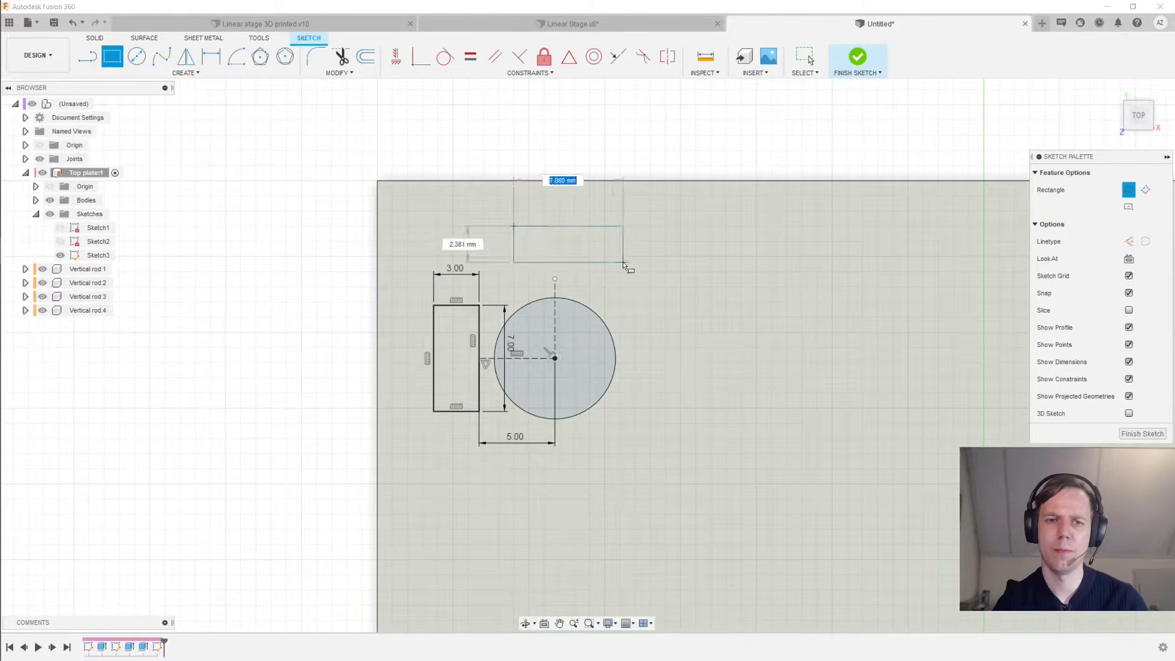
pyautogui.click(623, 262)
pyautogui.press('Escape')
# Constrain the horizontal rectangle's long and short sides equal to the matching sides of the upright rectangle
pyautogui.click(590, 262)
pyautogui.keyDown('shift'); pyautogui.click(480, 328); pyautogui.keyUp('shift')
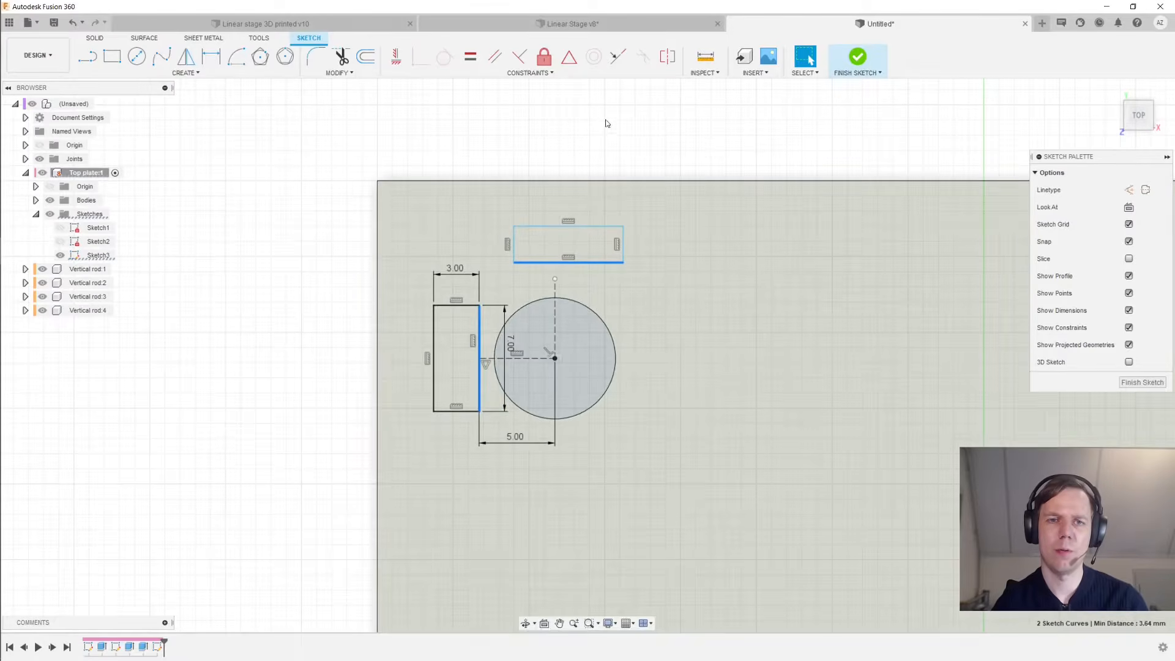
pyautogui.click(470, 56)
pyautogui.click(516, 242)
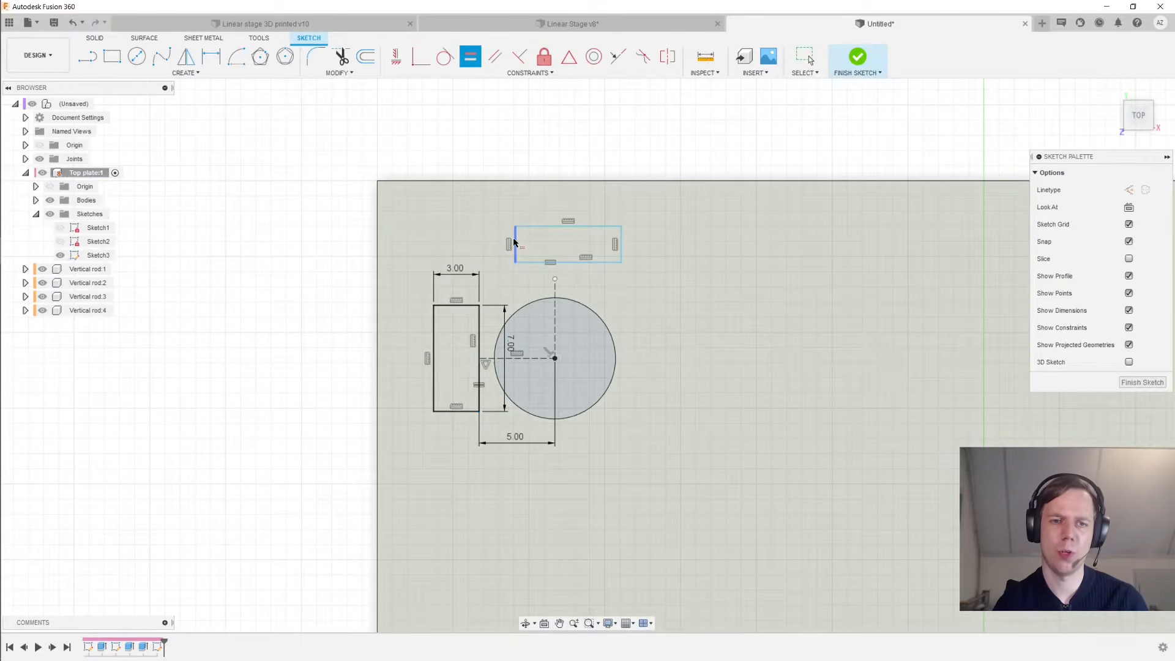
pyautogui.click(456, 305)
pyautogui.press('Escape')
# Apply a midpoint constraint between the vertical construction line's free end and the horizontal rectangle's lower edge
pyautogui.click(579, 268)
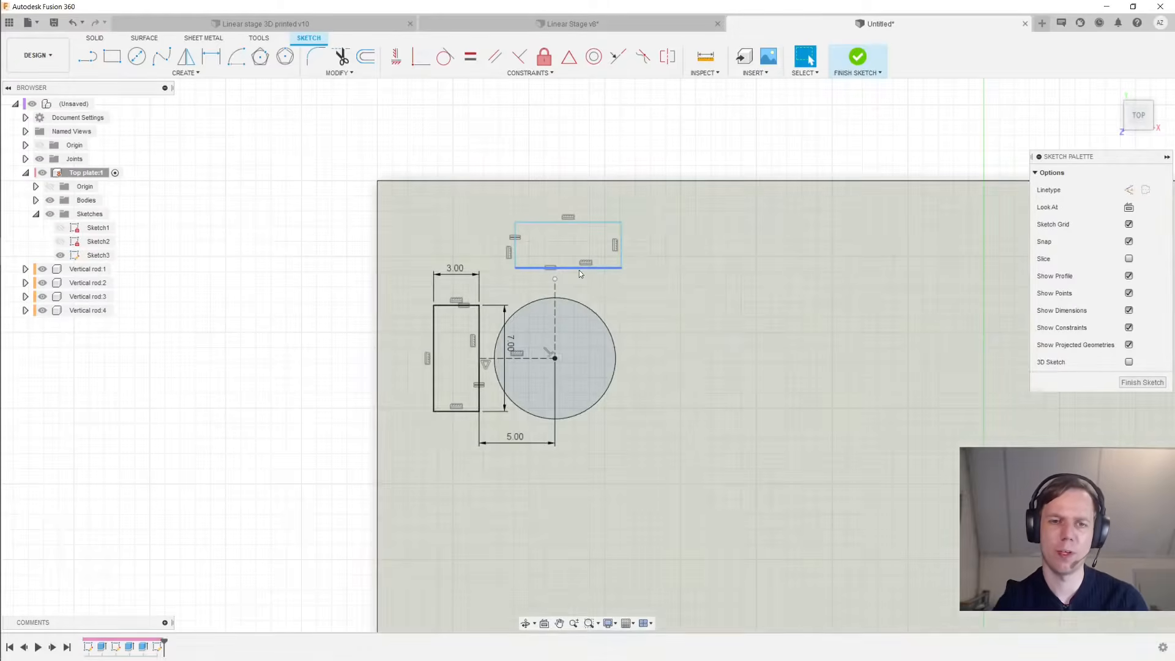
pyautogui.keyDown('shift'); pyautogui.click(554, 279); pyautogui.keyUp('shift')
pyautogui.click(569, 57)
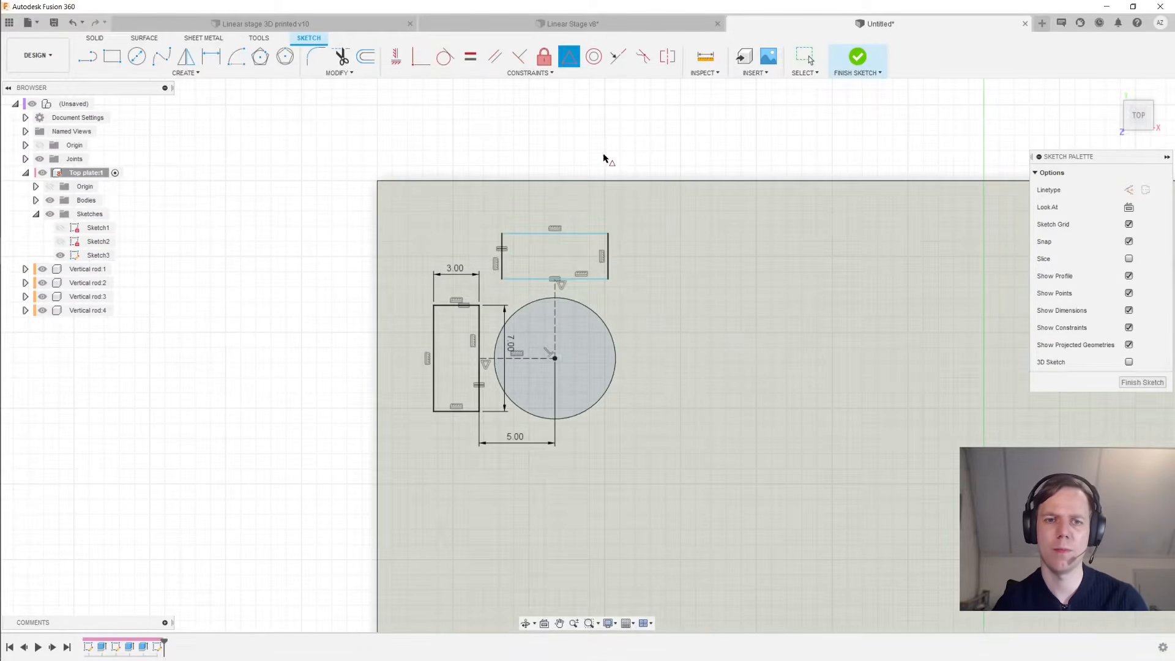
pyautogui.press('Escape')
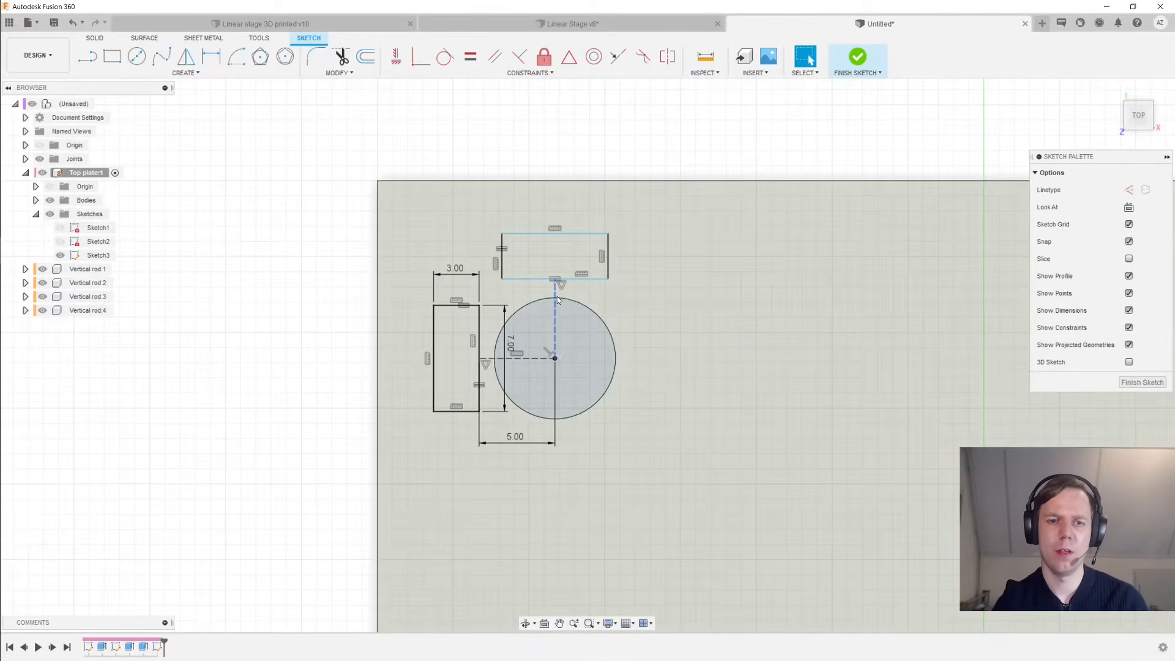
# Constrain the vertical construction line equal in length to the horizontal one and finish the sketch
pyautogui.click(556, 296)
pyautogui.keyDown('shift'); pyautogui.click(523, 358); pyautogui.keyUp('shift')
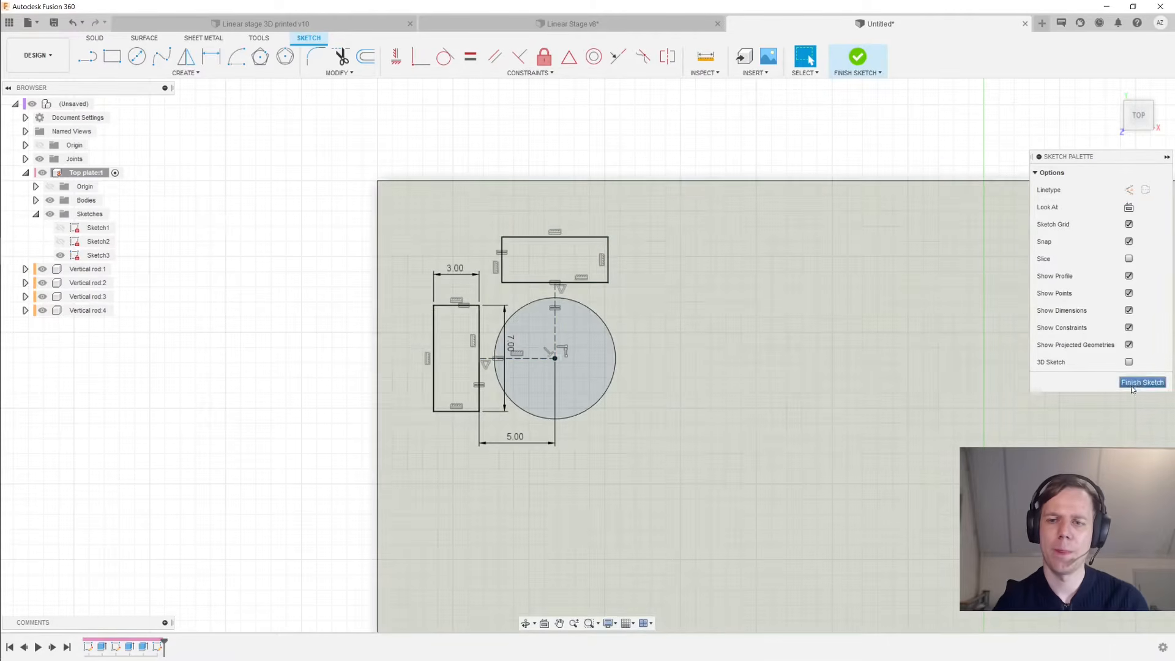
pyautogui.click(1132, 383)
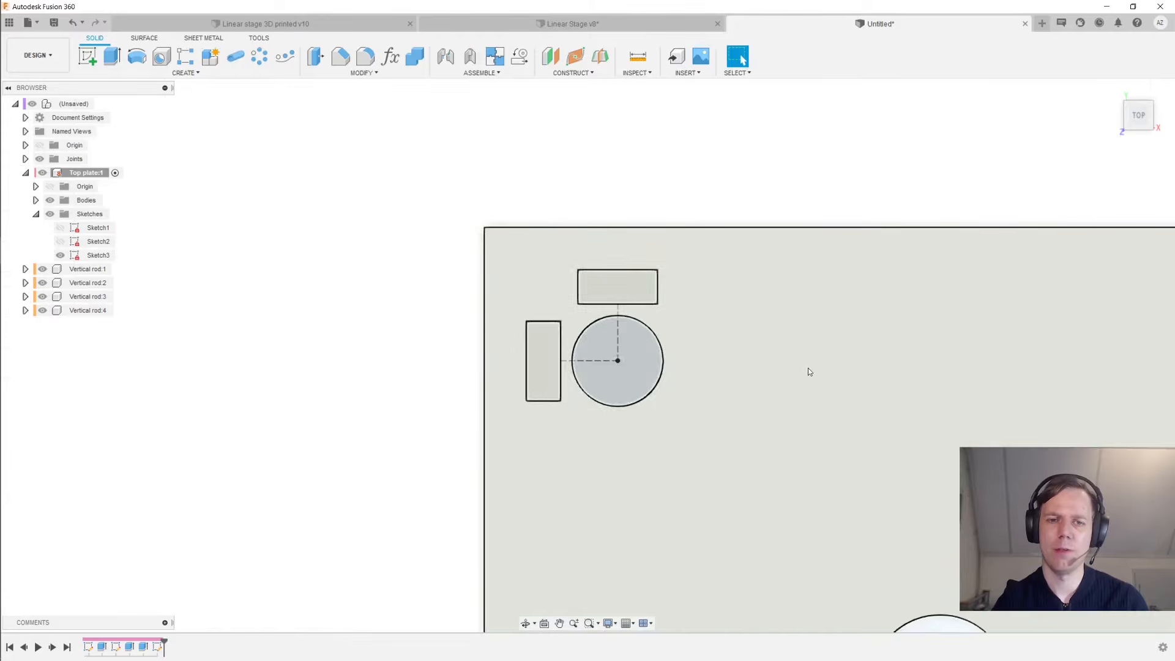
pyautogui.moveTo(789, 325); pyautogui.dragTo(662, 254, button='middle')
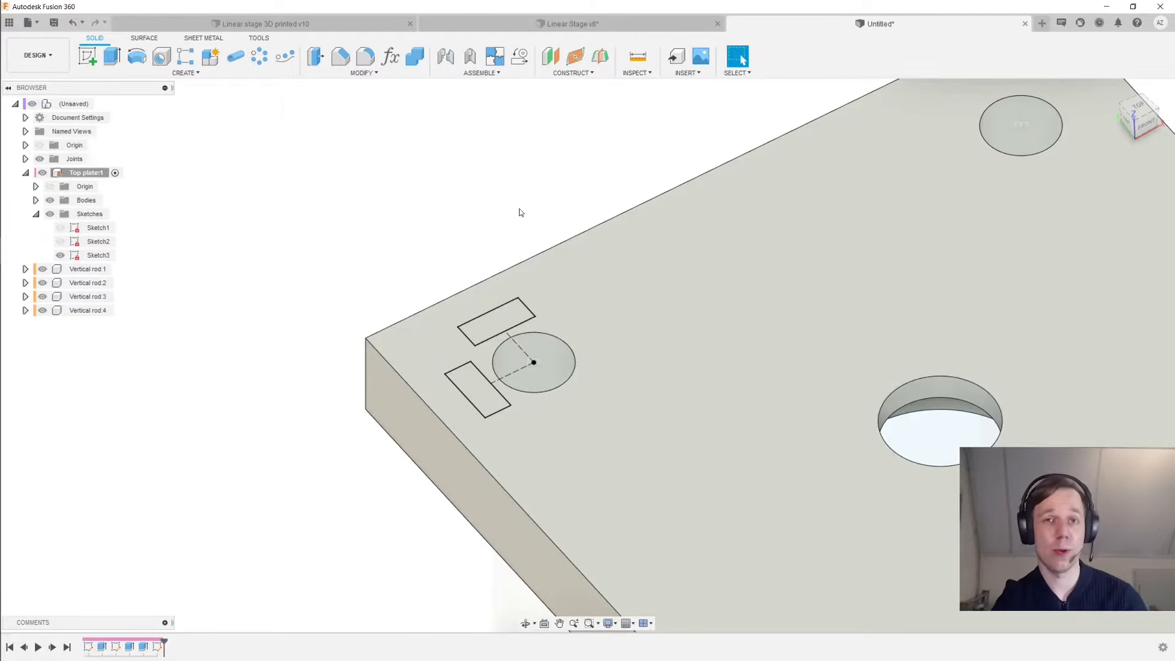
pyautogui.scroll(-3, 523, 221)
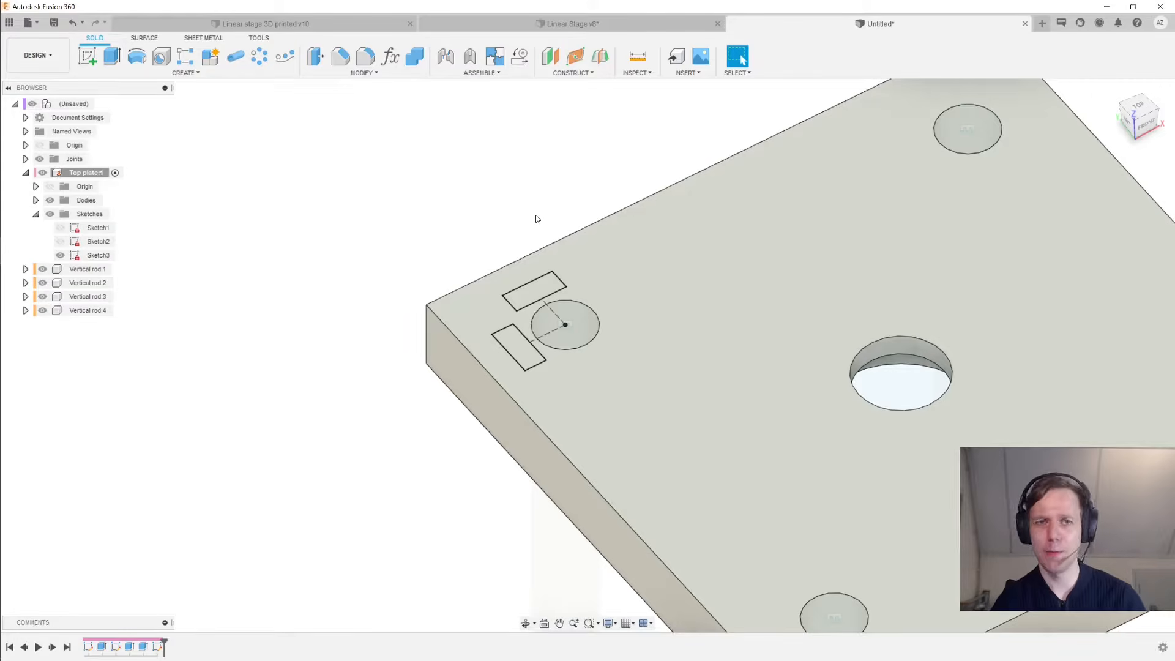
pyautogui.scroll(1, 537, 219)
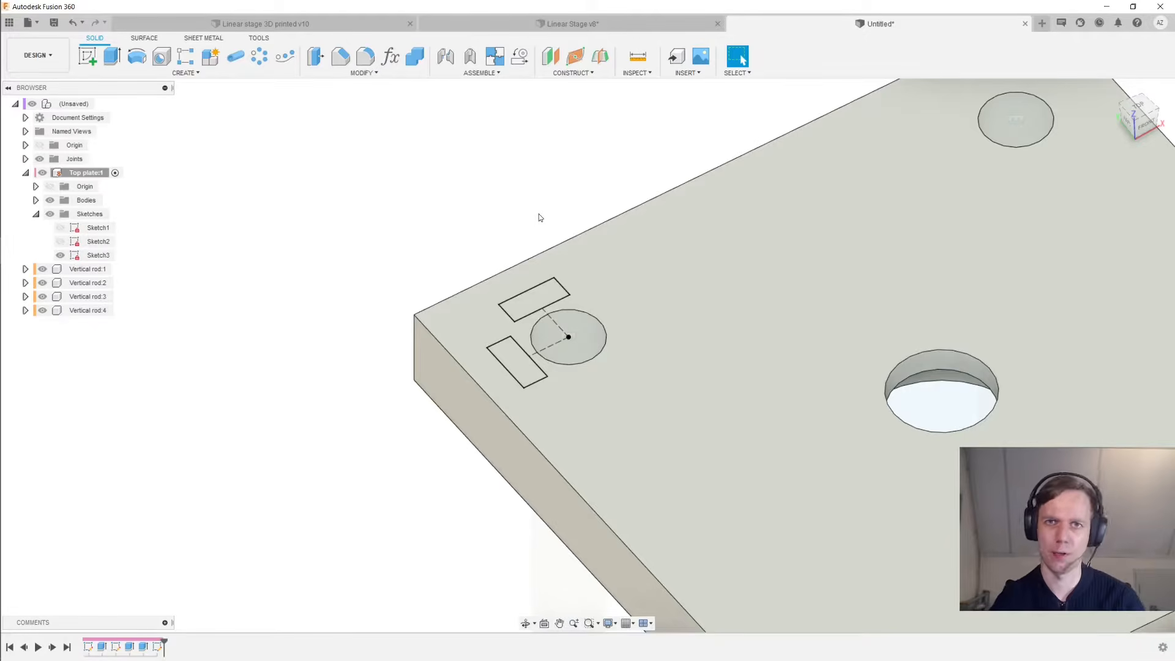
pyautogui.press('e')
pyautogui.click(534, 300)
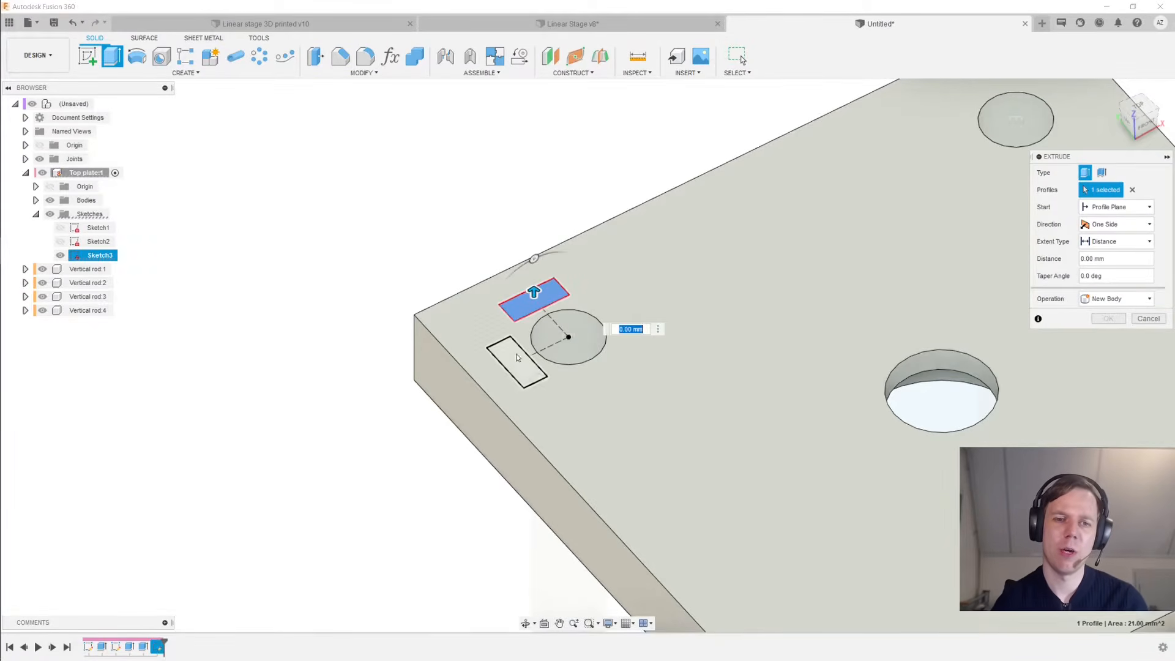
pyautogui.click(516, 362)
pyautogui.keyDown('shift'); pyautogui.moveTo(515, 361); pyautogui.dragTo(515, 349, button='middle'); pyautogui.keyUp('shift')
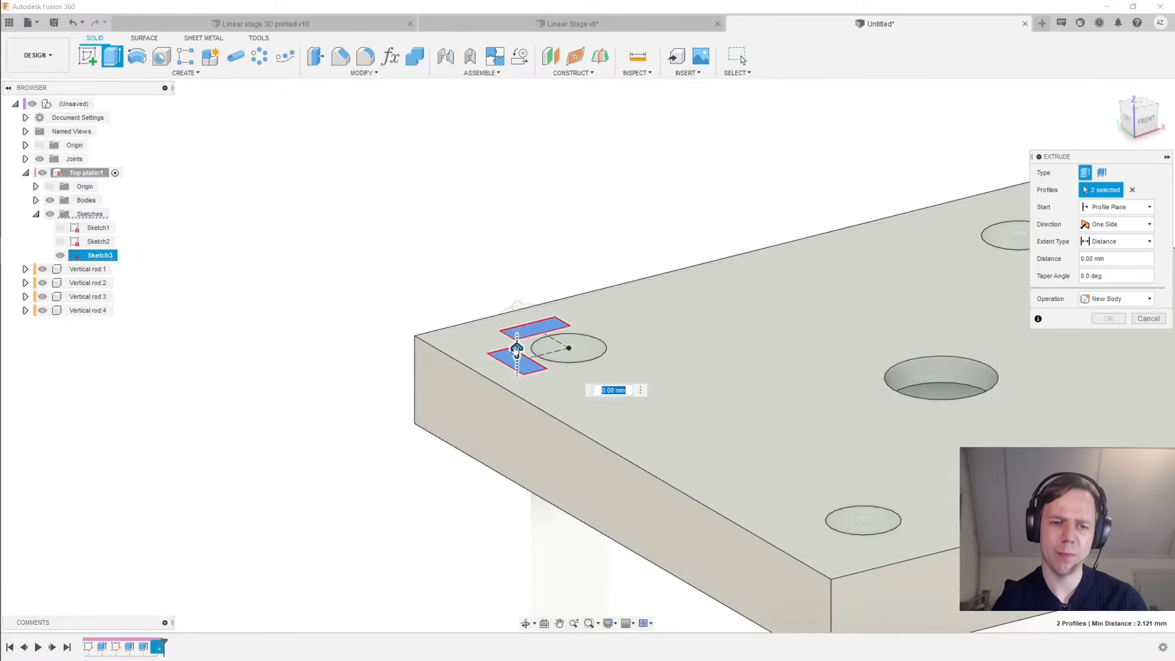
pyautogui.moveTo(517, 350); pyautogui.dragTo(521, 404)
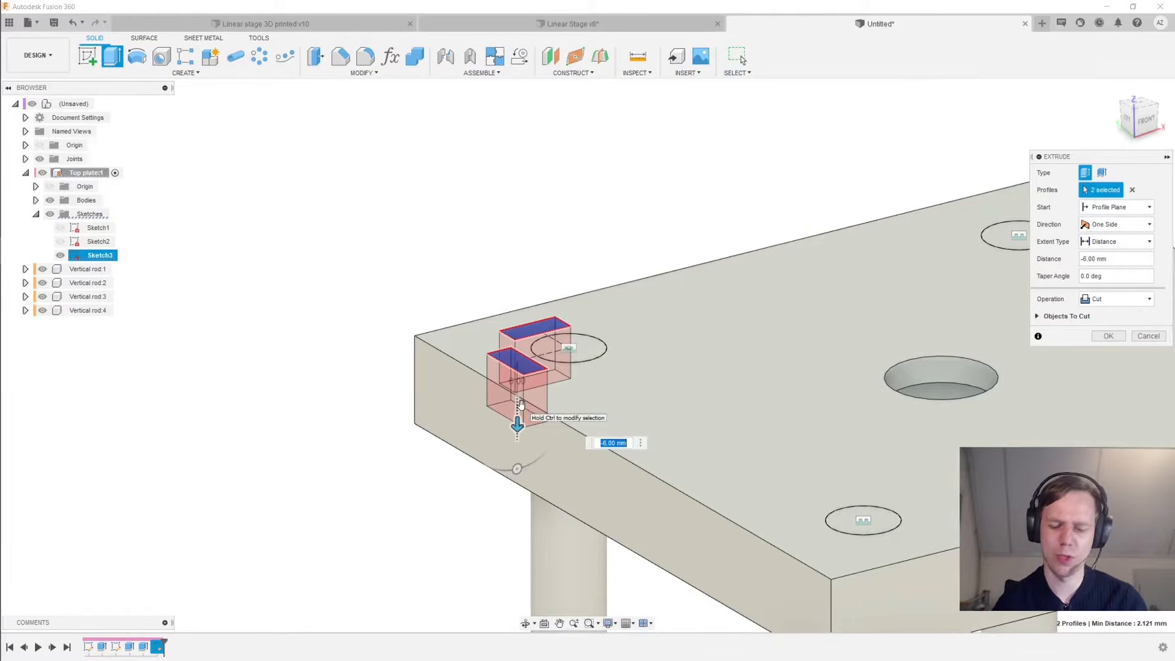
pyautogui.write('-5-3.5')
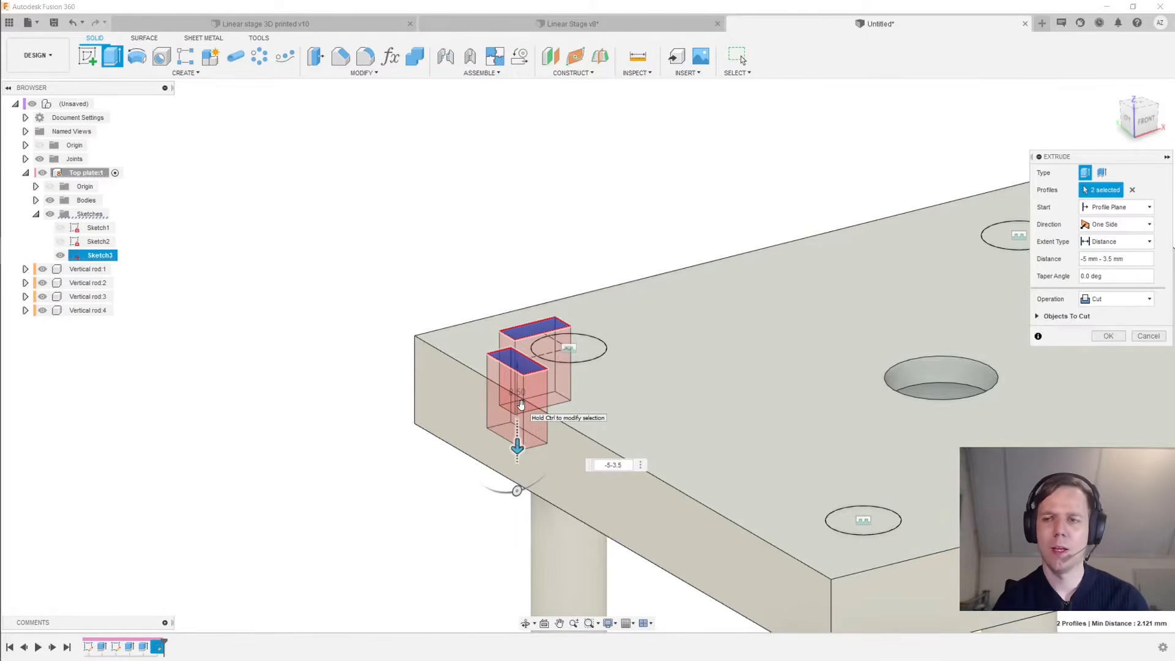
pyautogui.press('Escape')
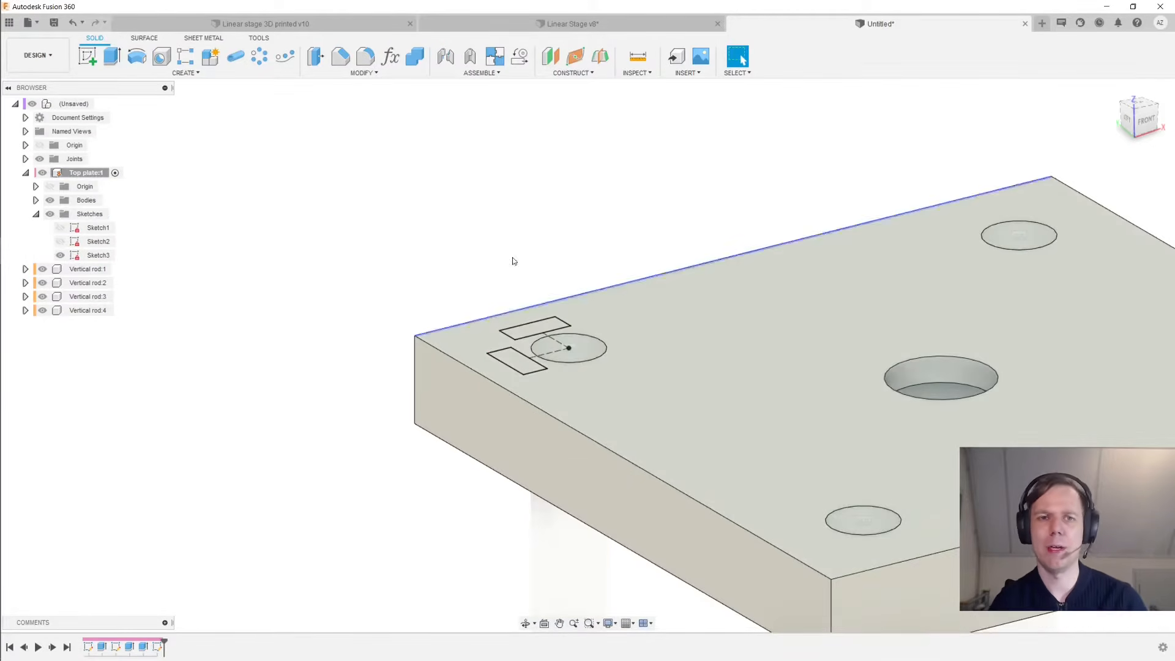
# Construct a midplane between the top and bottom faces of the top plate
pyautogui.click(600, 59)
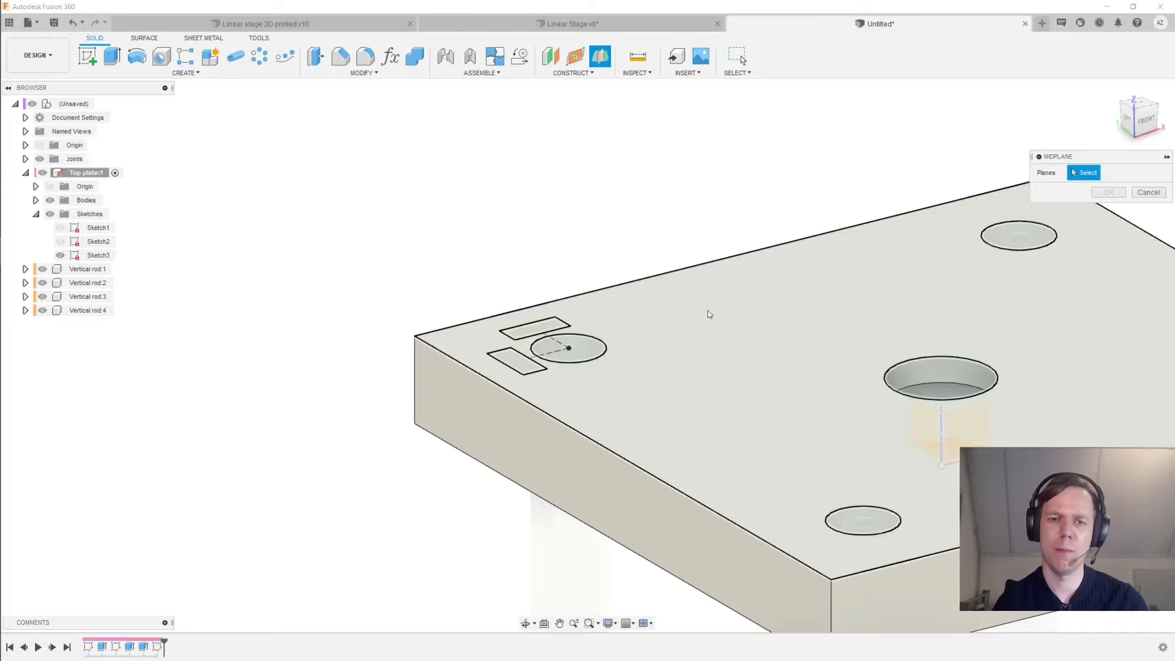
pyautogui.click(704, 315)
pyautogui.keyDown('shift'); pyautogui.moveTo(700, 328); pyautogui.dragTo(715, 274, button='middle'); pyautogui.keyUp('shift')
pyautogui.click(667, 284)
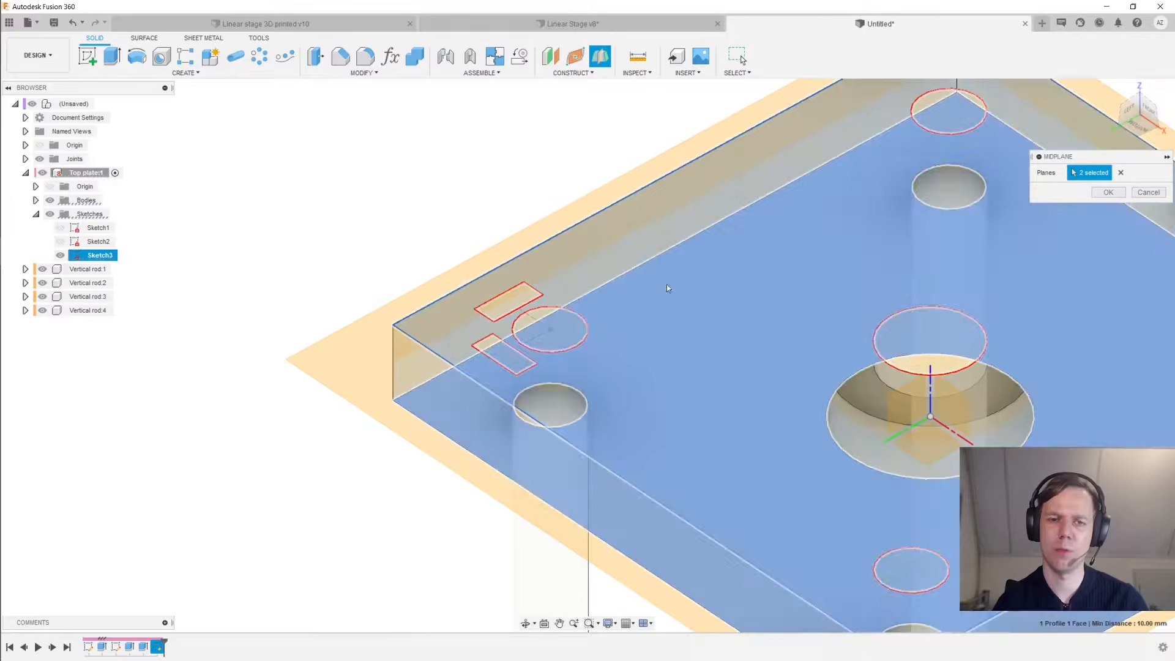
pyautogui.keyDown('shift'); pyautogui.moveTo(467, 226); pyautogui.dragTo(467, 270, button='middle'); pyautogui.keyUp('shift')
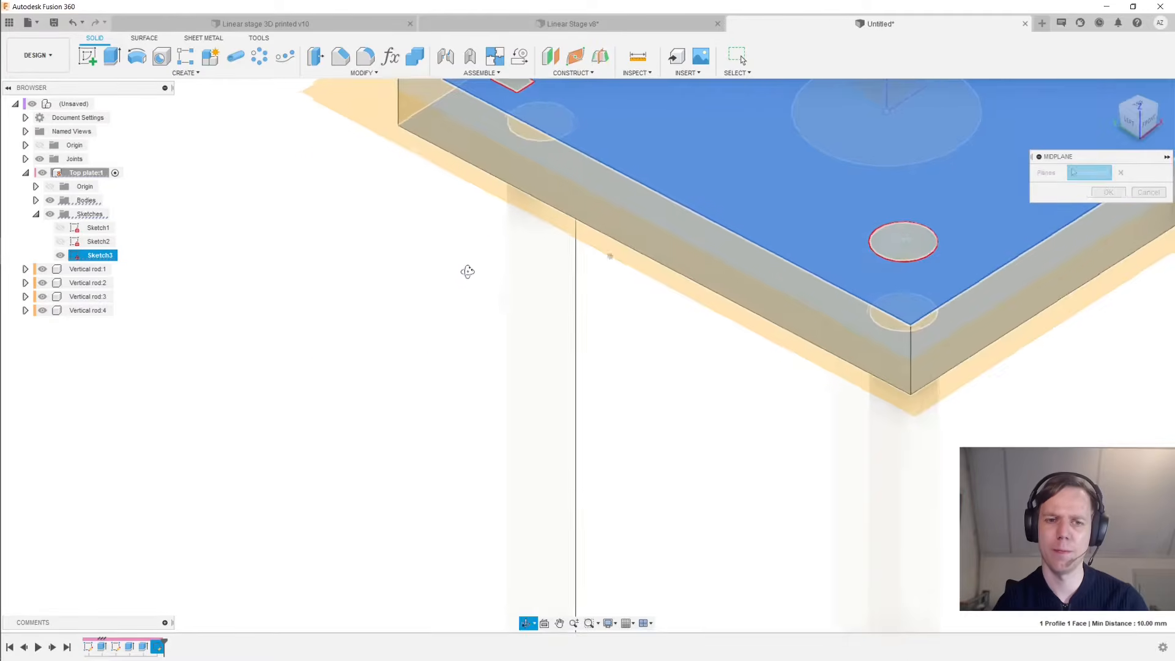
pyautogui.click(1106, 197)
pyautogui.moveTo(666, 200); pyautogui.dragTo(654, 396, button='middle')
pyautogui.scroll(1, 655, 397)
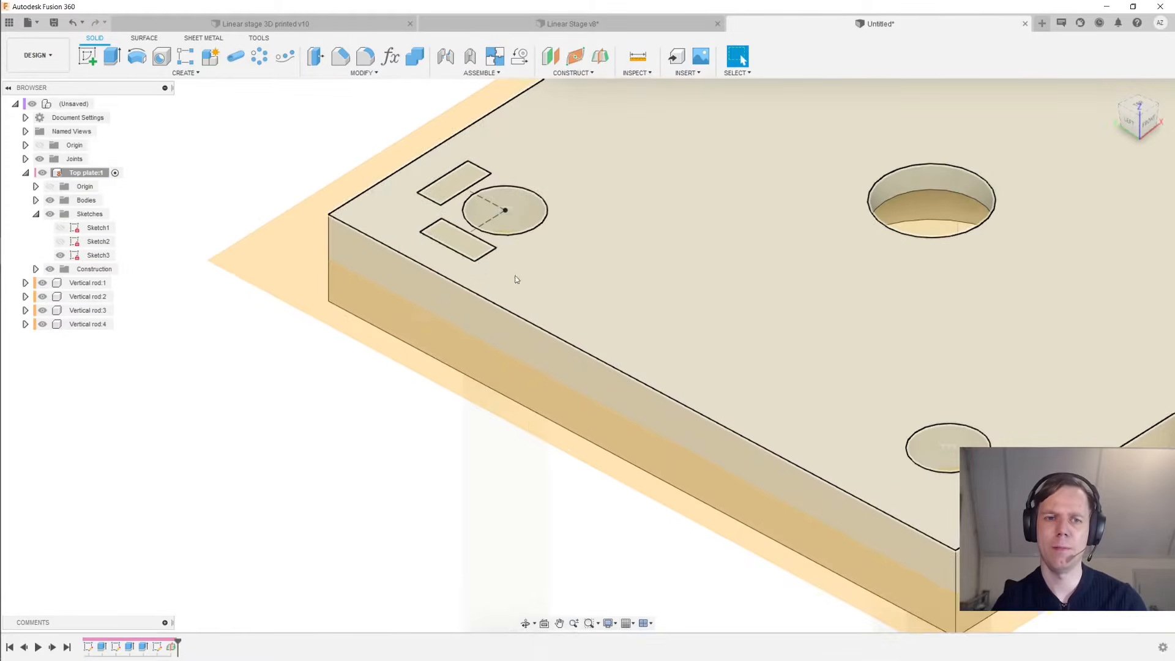
# Extrude both rectangle profiles beside the corner hole as a cut, with the extent running to the midplane
pyautogui.press('e')
pyautogui.click(456, 247)
pyautogui.click(456, 177)
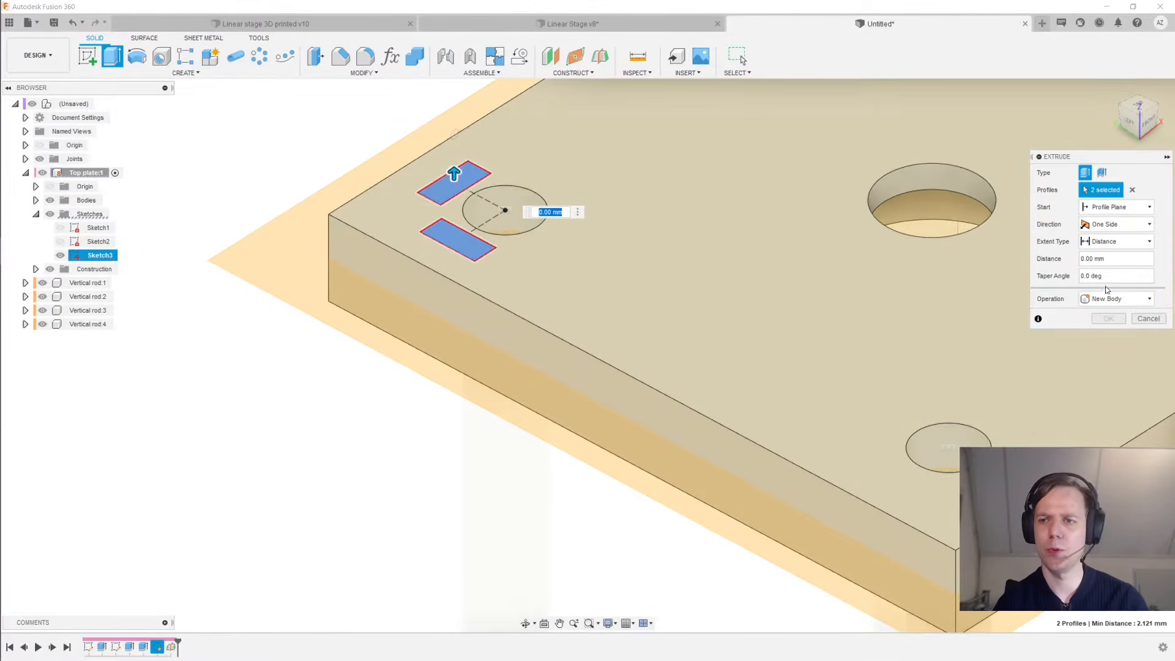
pyautogui.moveTo(457, 177); pyautogui.dragTo(503, 229, button='middle')
pyautogui.click(1115, 241)
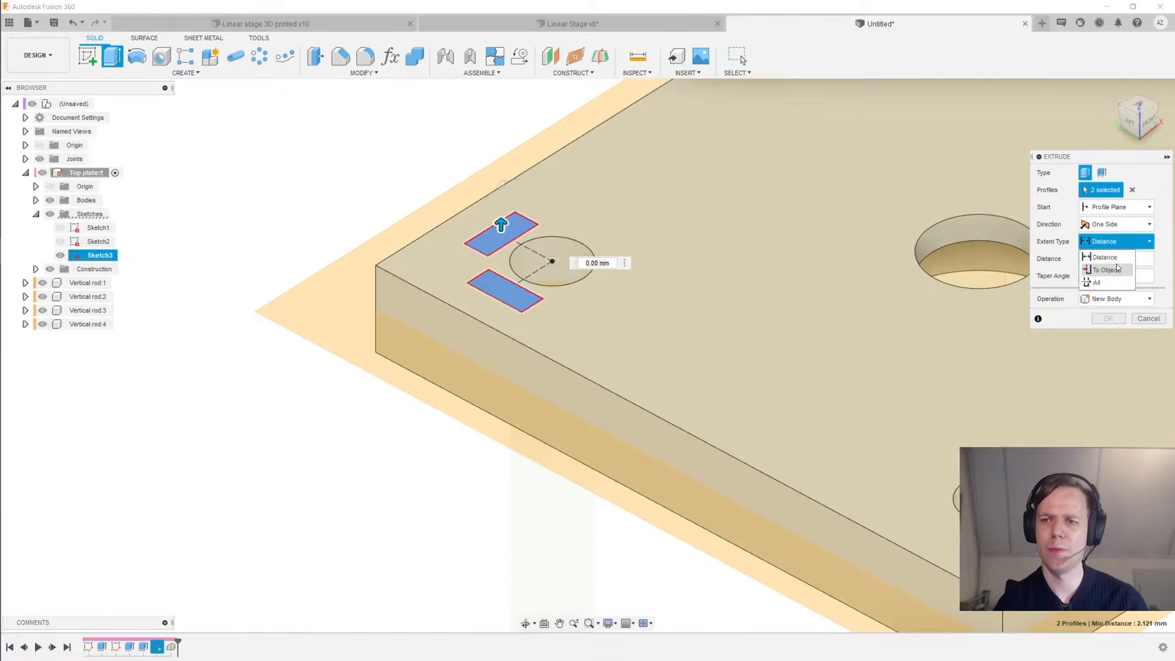
pyautogui.click(1114, 274)
pyautogui.click(330, 312)
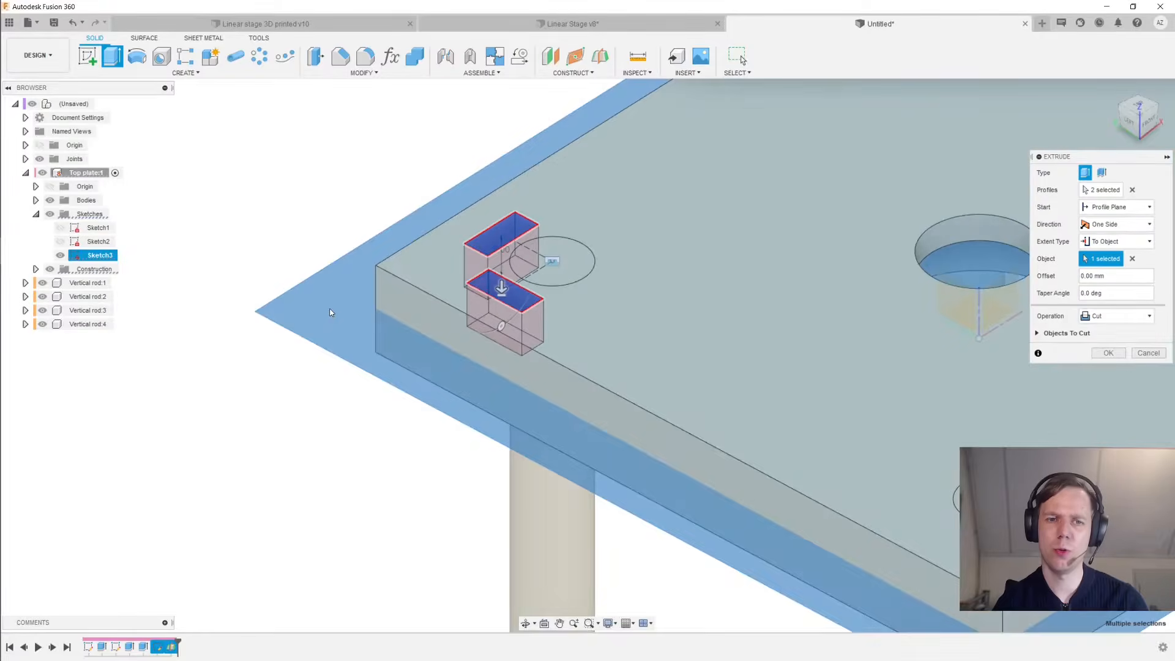
# Set the slot cut's offset from the midplane to 3.5 mm and complete the extrusion
pyautogui.click(1090, 276)
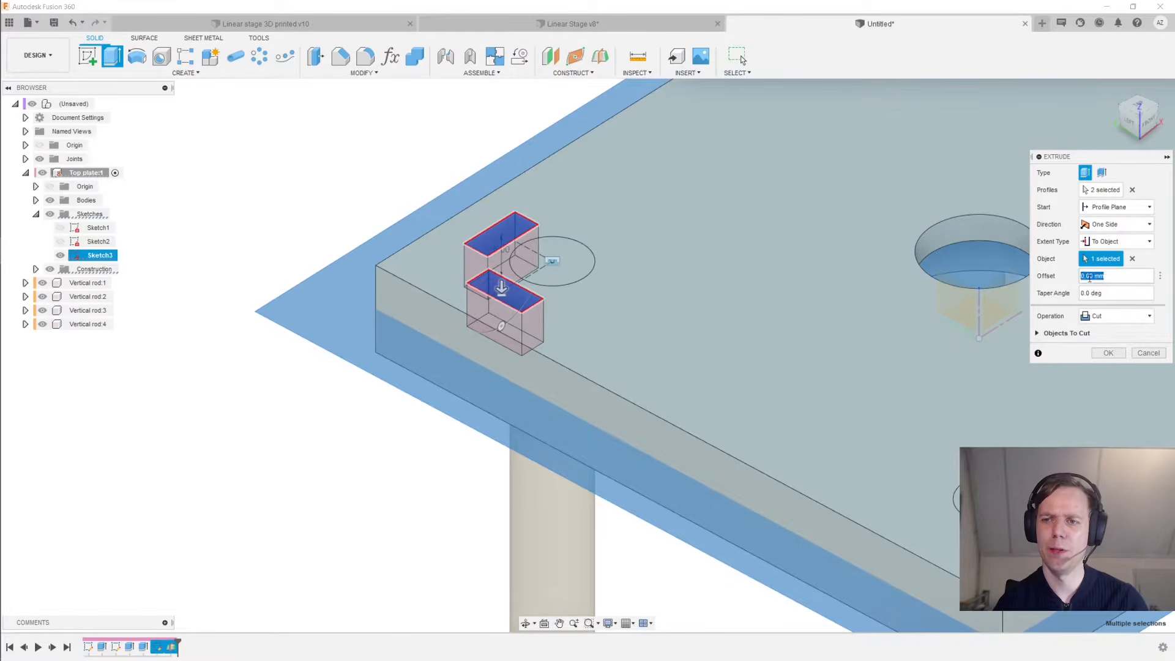
pyautogui.write('3.5')
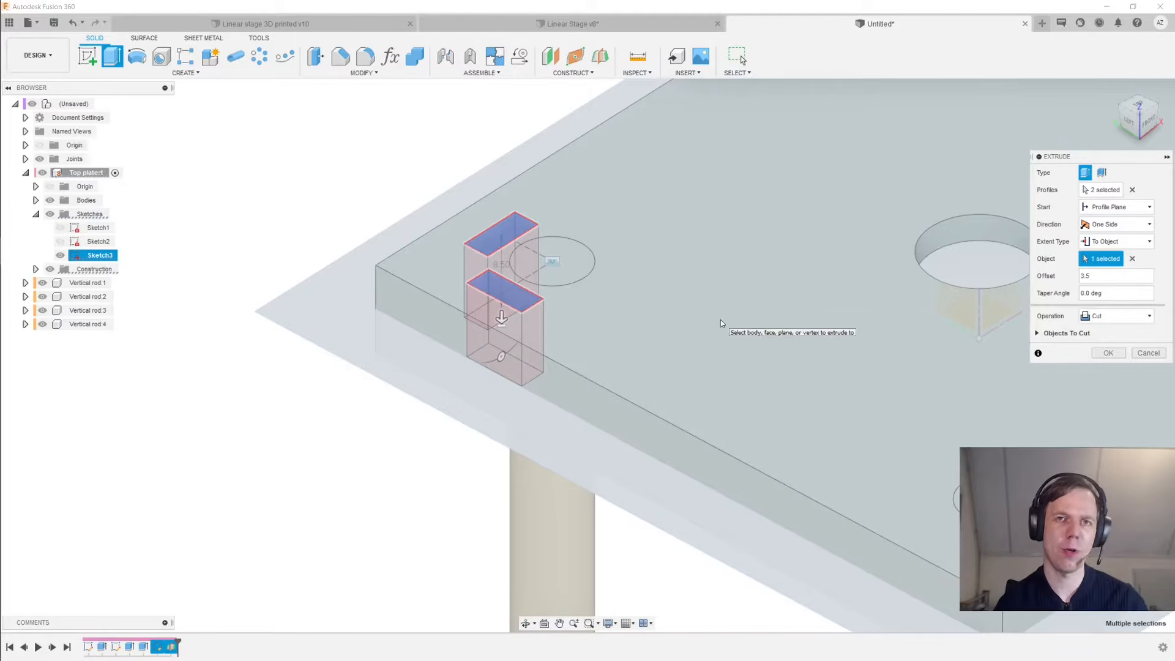
pyautogui.scroll(-2, 721, 321)
pyautogui.moveTo(717, 320); pyautogui.dragTo(680, 353, button='middle')
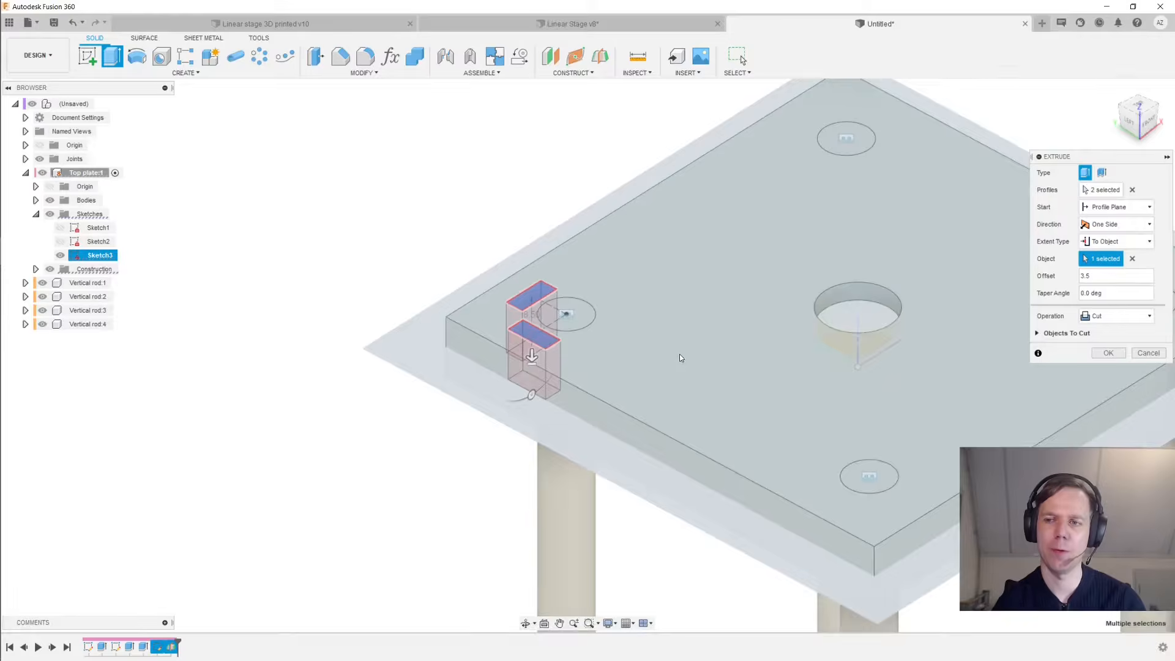
pyautogui.scroll(1, 681, 355)
pyautogui.click(1113, 354)
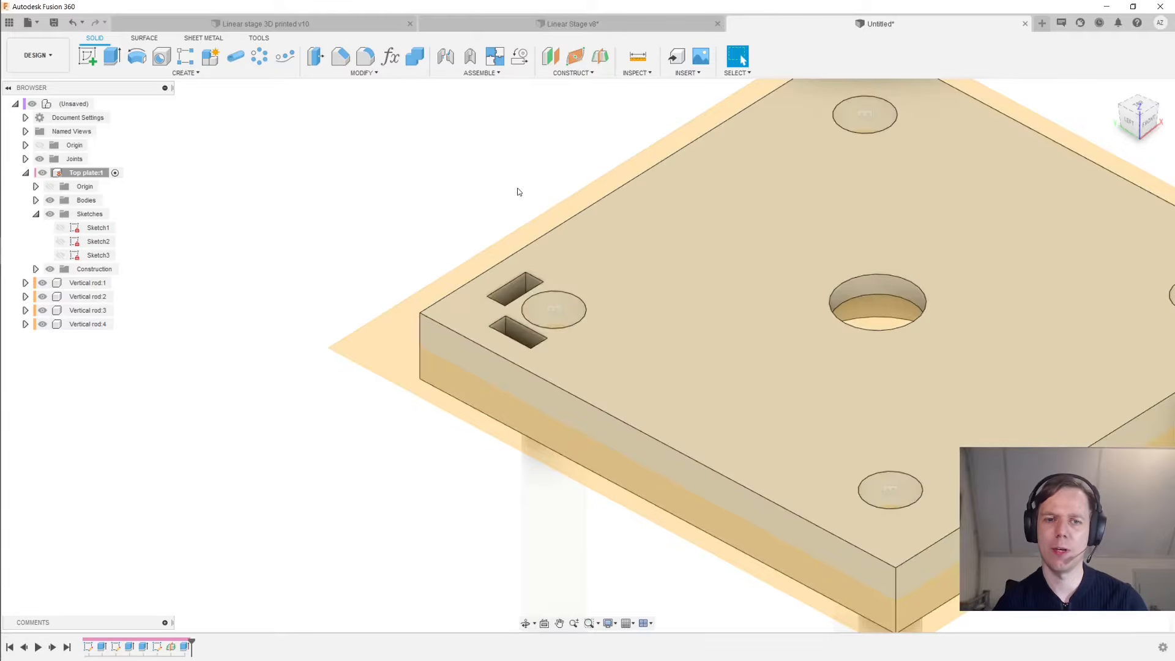
# Hide the construction midplane of the top plate
pyautogui.click(35, 270)
pyautogui.click(60, 285)
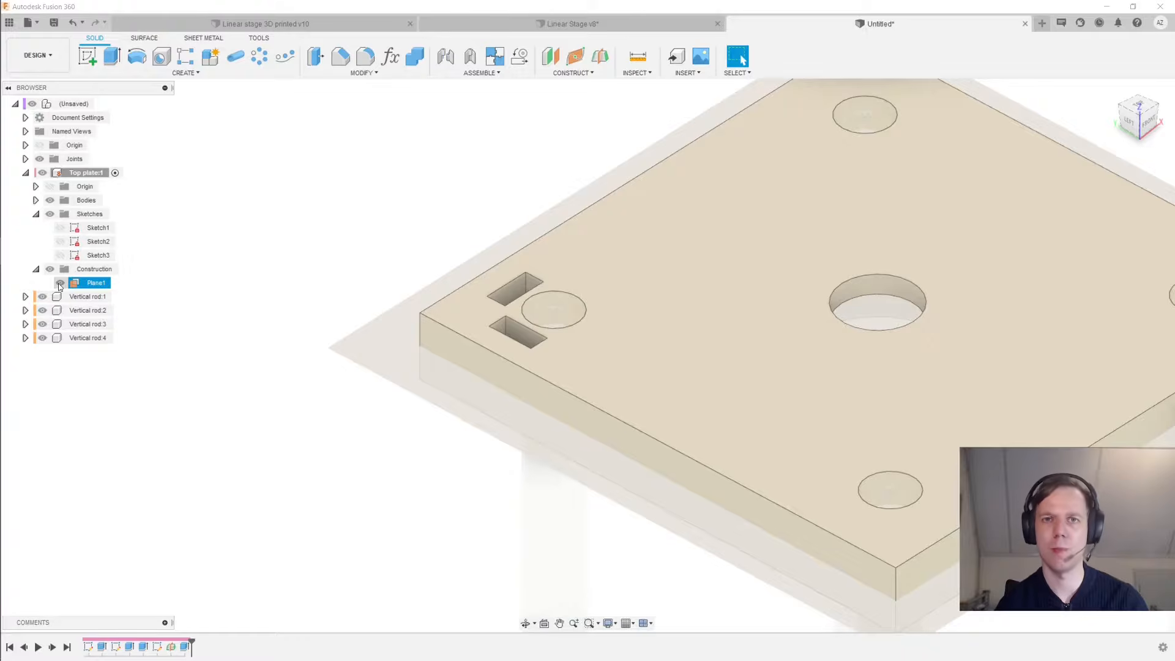
pyautogui.click(315, 249)
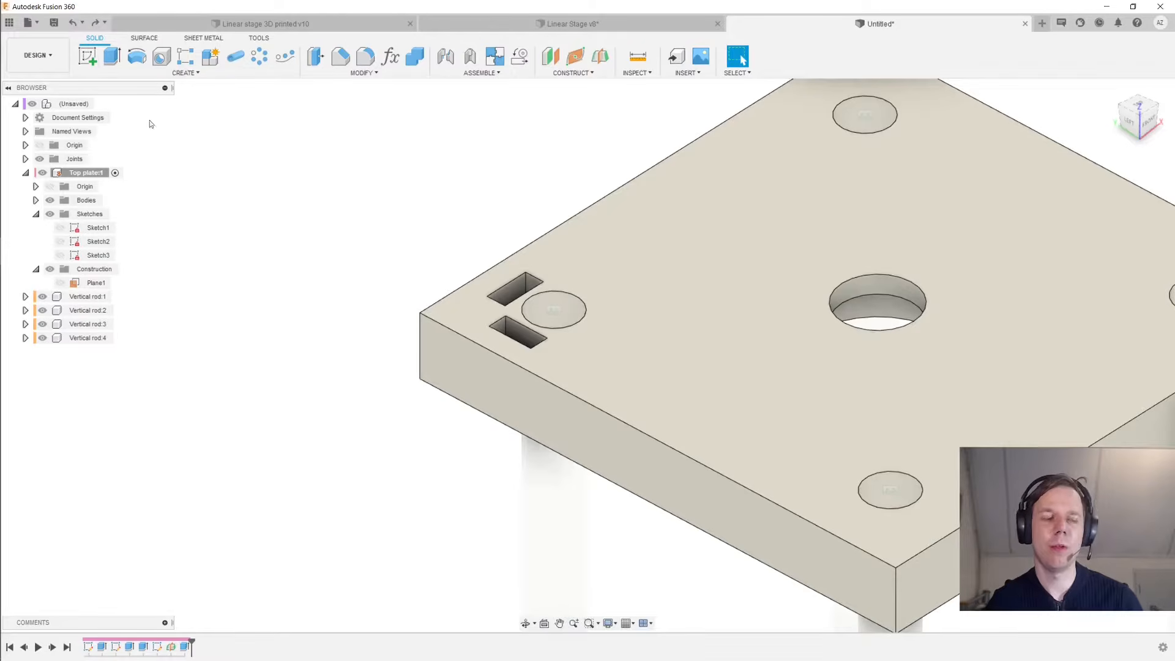
# Start a sketch on the plate's left side face and project the outline of the nearest slot's long wall onto it
pyautogui.click(87, 56)
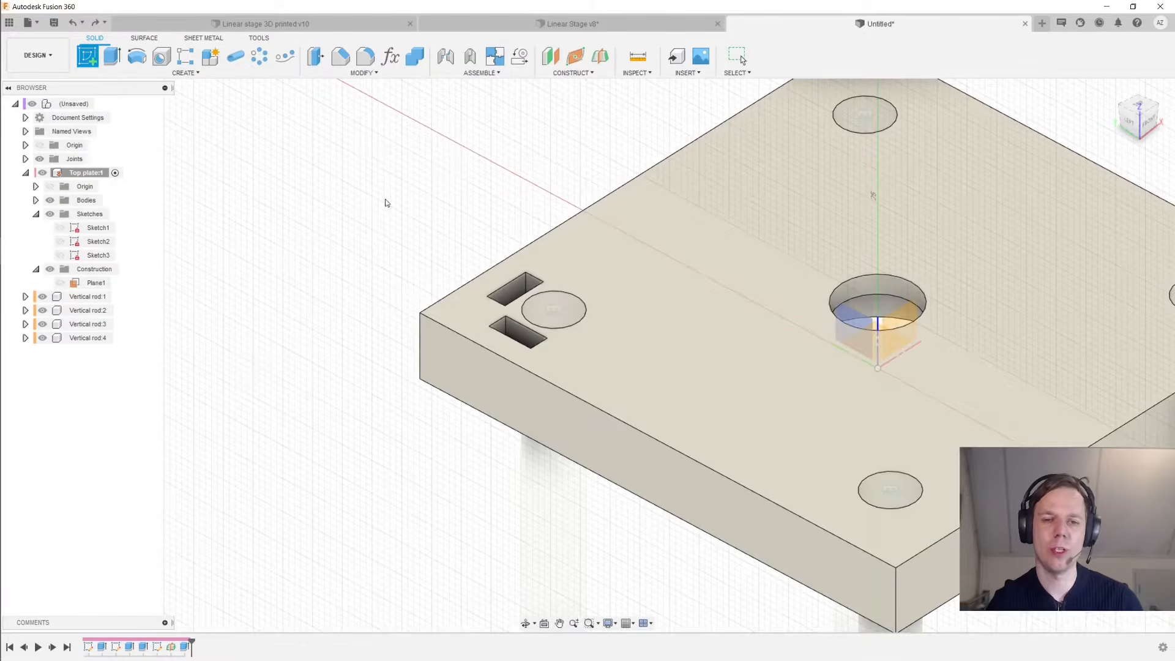
pyautogui.click(453, 384)
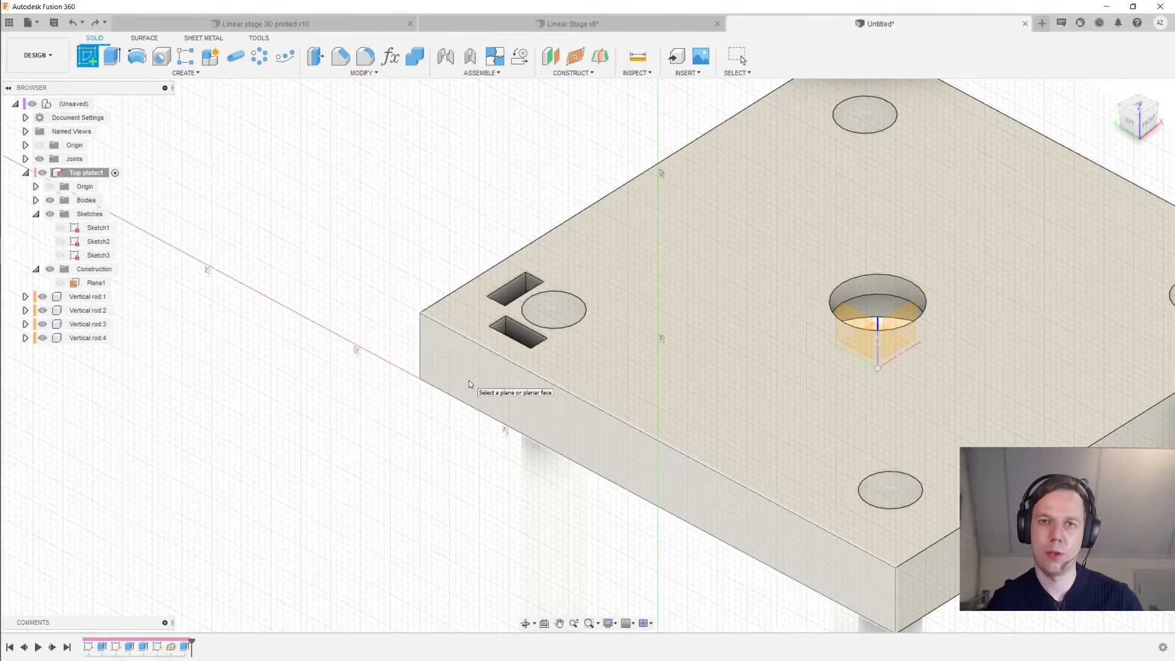
pyautogui.click(469, 380)
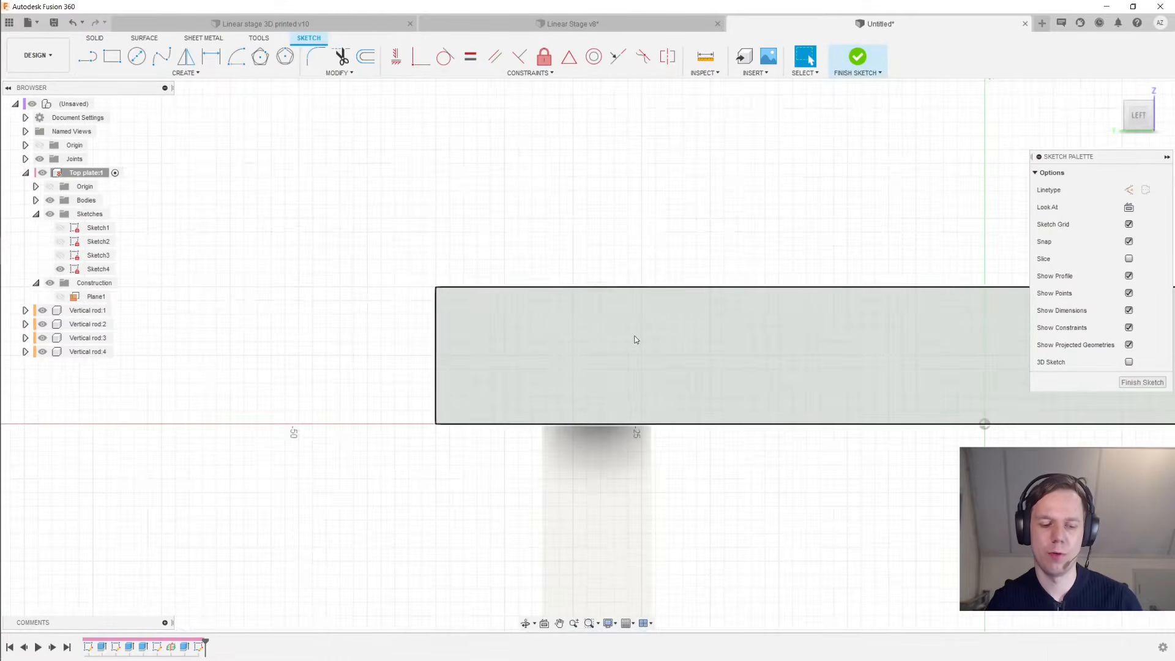
pyautogui.scroll(3, 638, 339)
pyautogui.press('p')
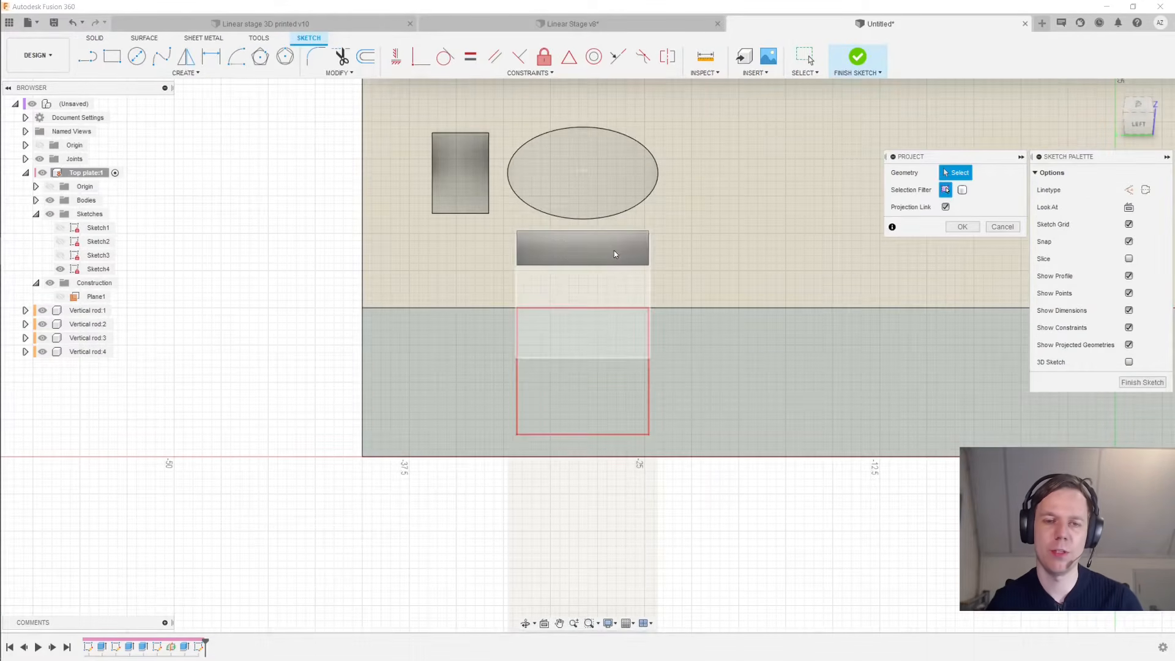
pyautogui.click(615, 251)
pyautogui.click(963, 227)
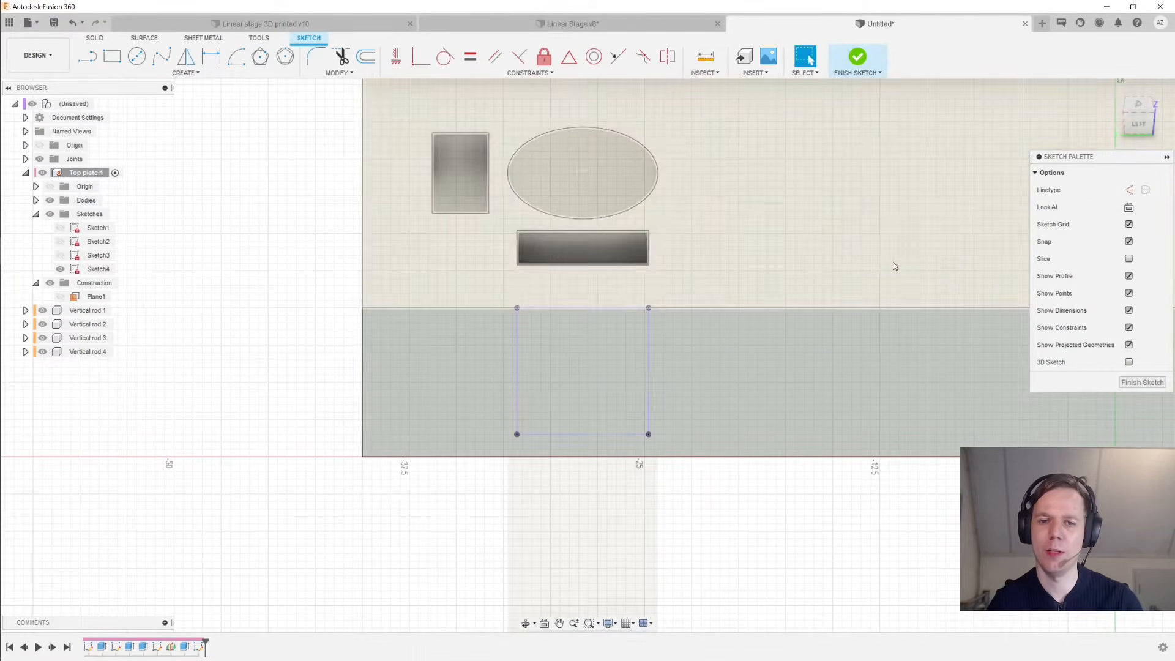
# Draw a vertical construction line from the midpoint of the projected slot's upper edge down to the plate's lower edge
pyautogui.scroll(1, 765, 327)
pyautogui.keyDown('shift'); pyautogui.moveTo(766, 325); pyautogui.dragTo(767, 296, button='middle'); pyautogui.keyUp('shift')
pyautogui.press('l')
pyautogui.press('x')
pyautogui.keyDown('shift'); pyautogui.moveTo(574, 320); pyautogui.dragTo(571, 282, button='middle'); pyautogui.keyUp('shift')
pyautogui.click(571, 267)
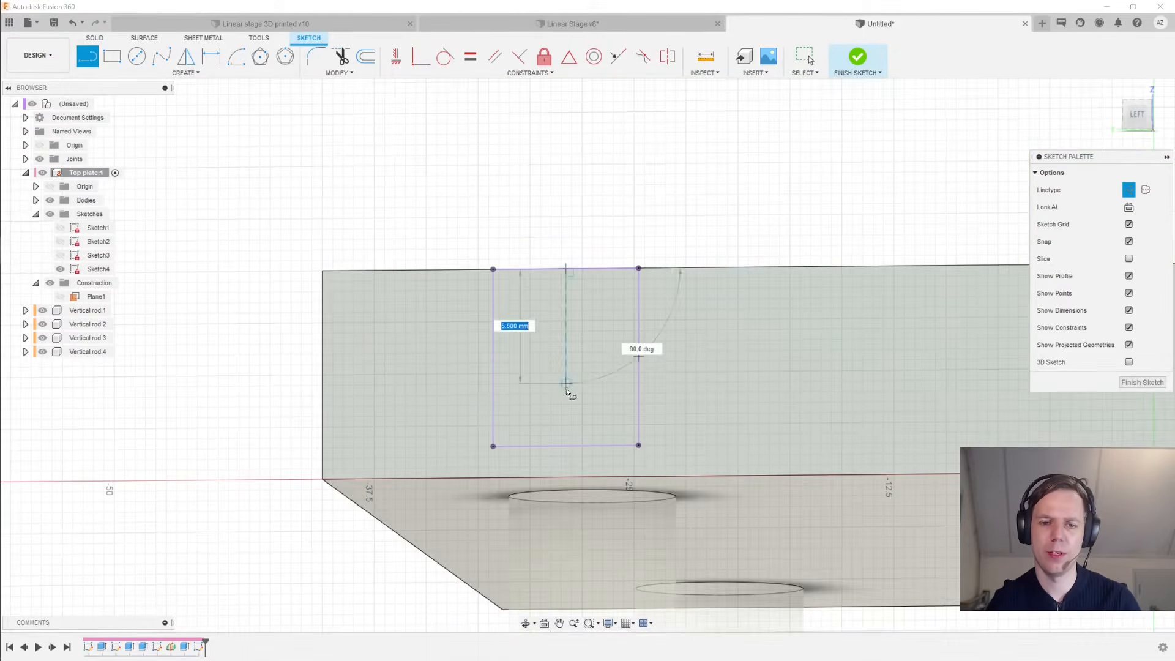
pyautogui.click(563, 475)
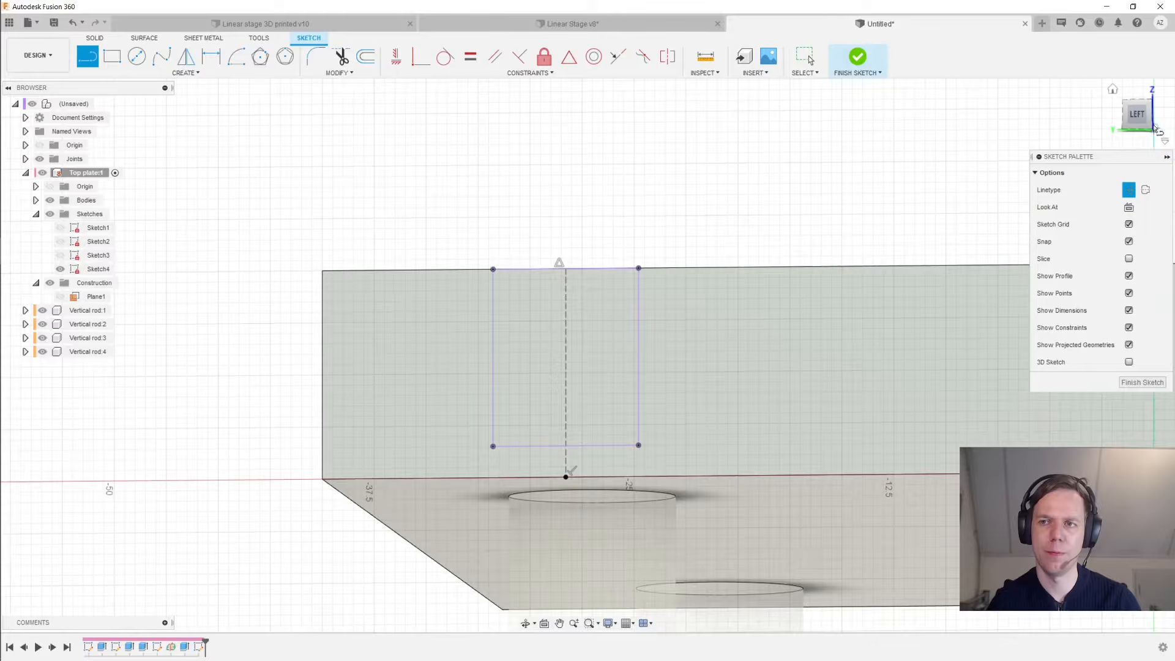
pyautogui.click(1138, 114)
# Sketch a 4.3 mm diameter circle centred on the construction line's midpoint and finish the sketch
pyautogui.press('c')
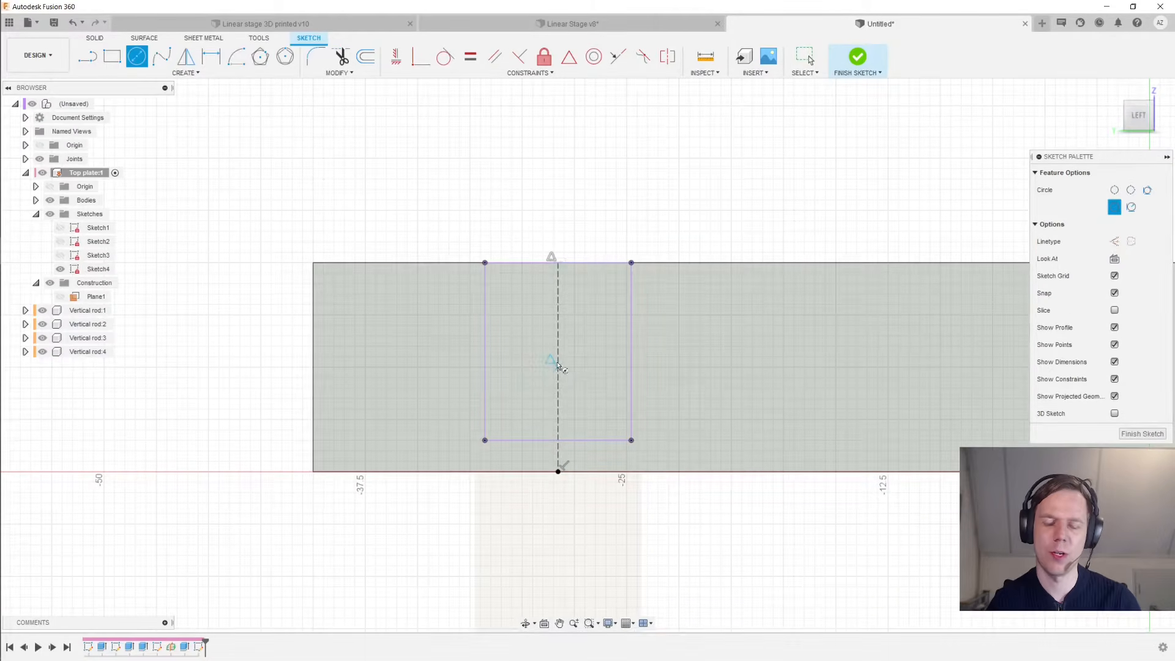
pyautogui.click(557, 368)
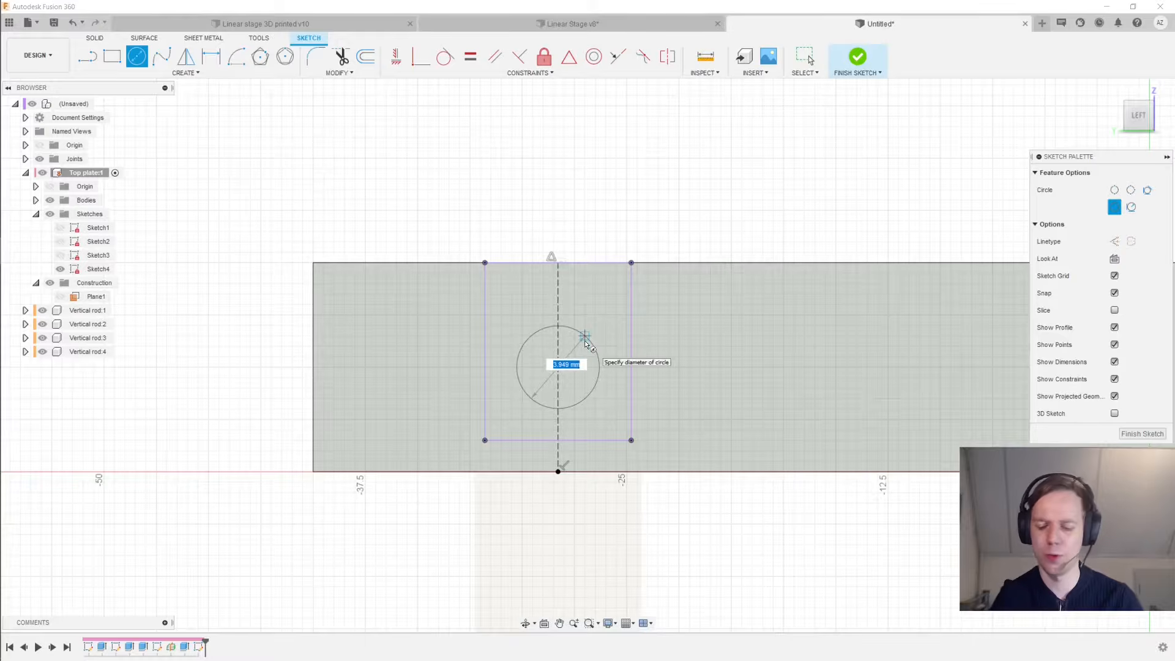
pyautogui.write('4.3')
pyautogui.press('Return')
pyautogui.press('Escape')
pyautogui.moveTo(586, 345)
pyautogui.keyDown('shift'); pyautogui.mouseDown(button='middle')
pyautogui.moveTo(677, 204)
pyautogui.moveTo(669, 270)
pyautogui.moveTo(649, 284)
pyautogui.mouseUp(button='middle'); pyautogui.keyUp('shift')
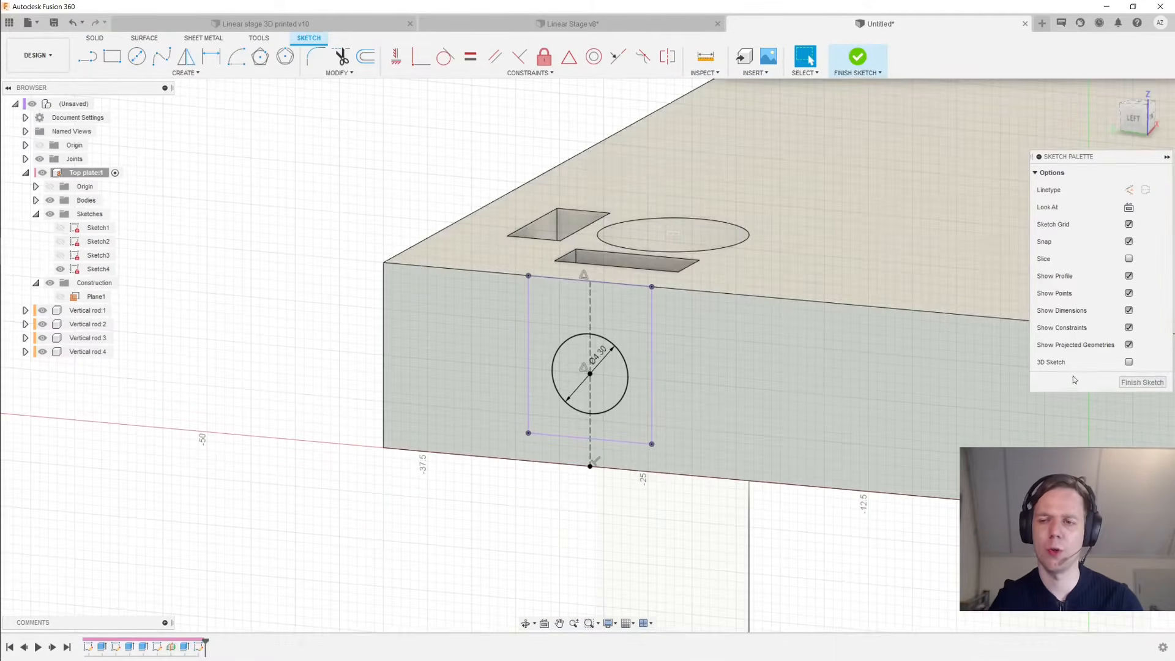
pyautogui.click(1140, 384)
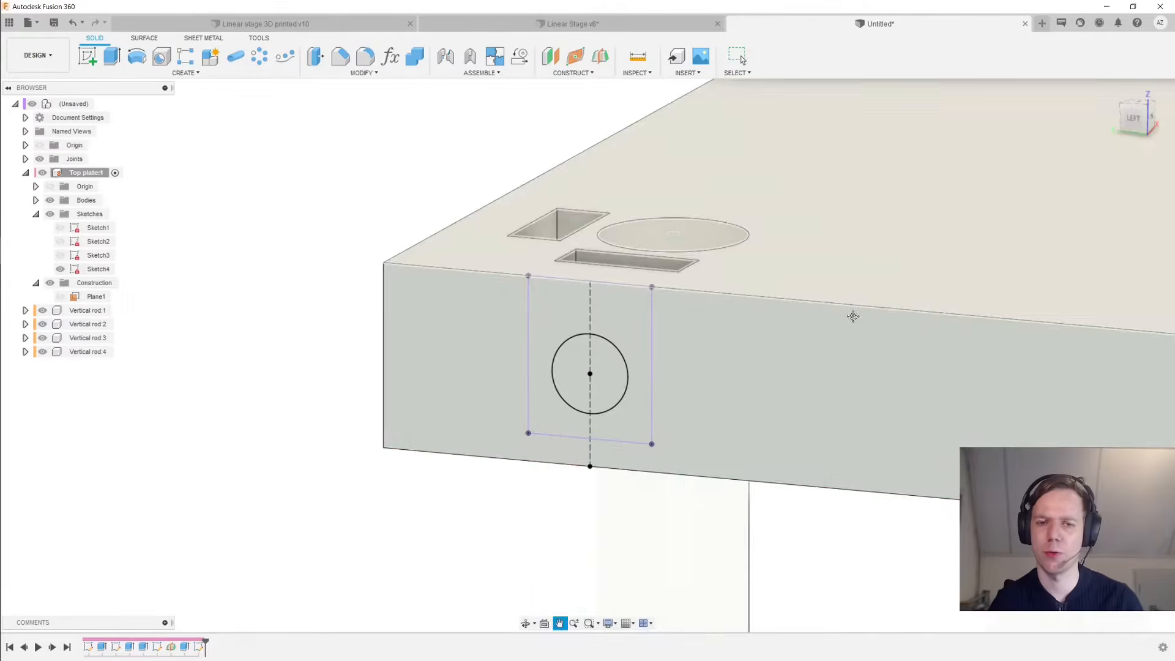
# Extrude the circle as a cut into the plate, with the extent running to the slot's far long wall
pyautogui.press('e')
pyautogui.click(570, 378)
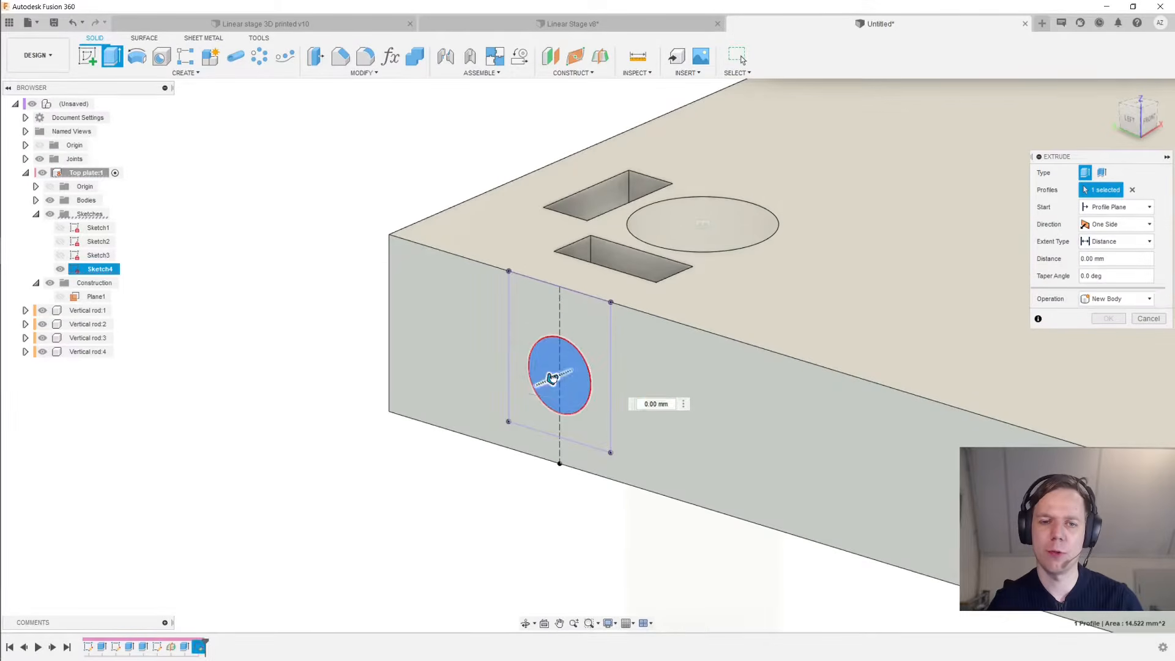
pyautogui.moveTo(555, 378); pyautogui.dragTo(628, 344)
pyautogui.click(1121, 241)
pyautogui.click(1105, 270)
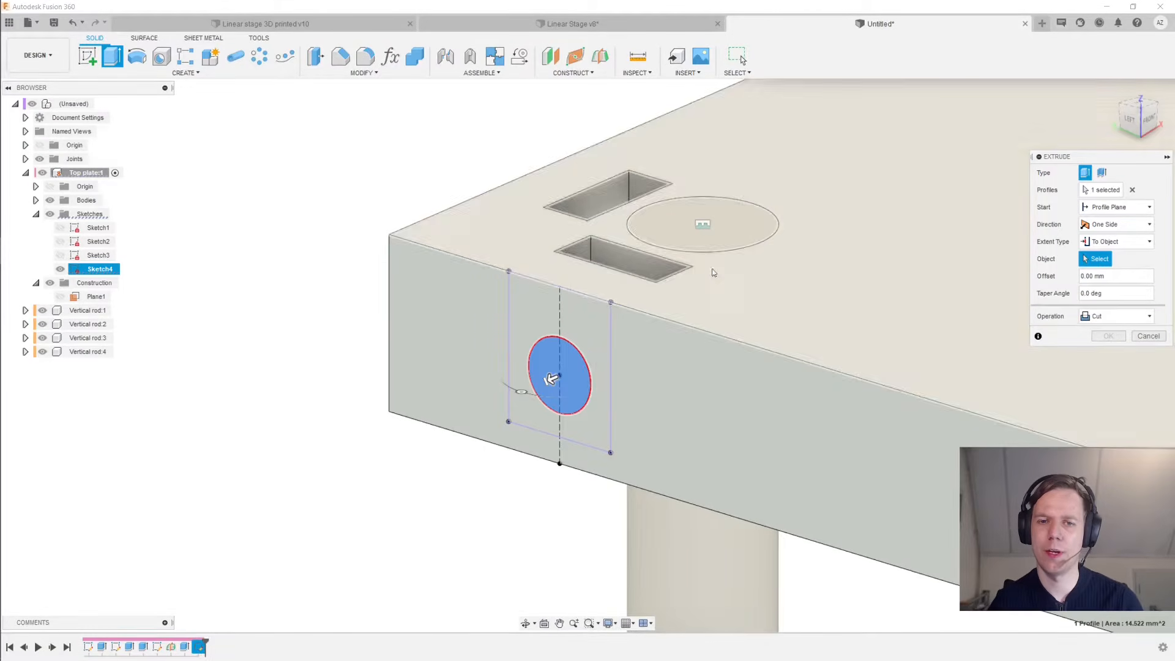
pyautogui.click(658, 271)
pyautogui.moveTo(658, 271); pyautogui.dragTo(584, 361, button='middle')
pyautogui.scroll(-2, 584, 361)
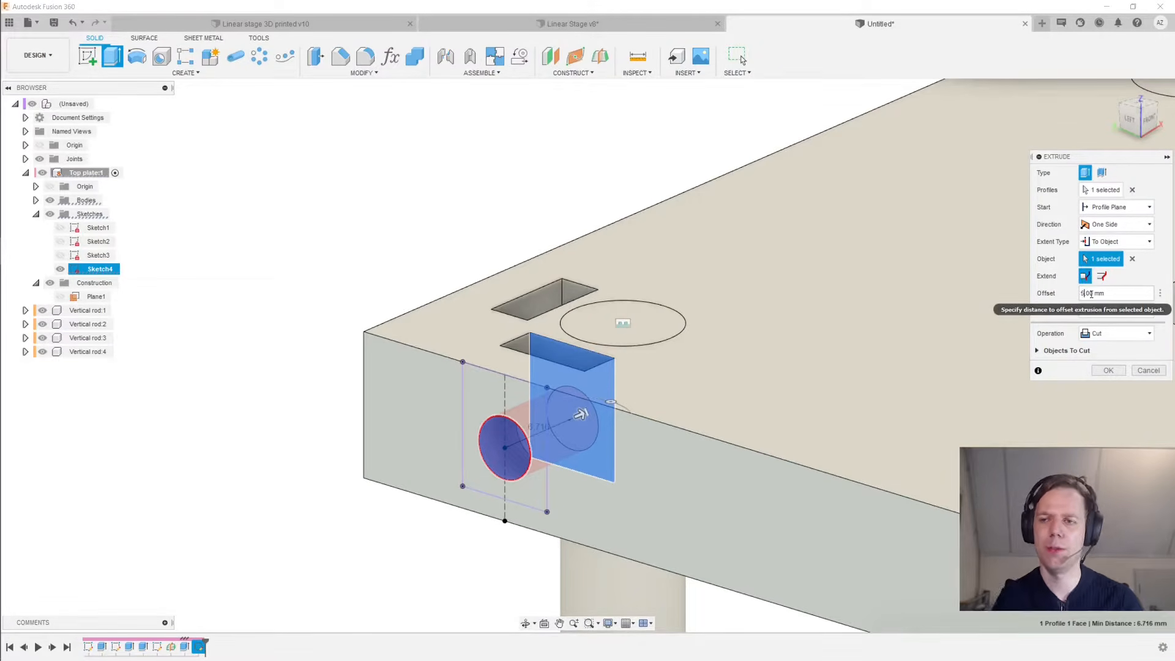
# Set the cut's offset from the slot's far wall to -5 mm, exclude the vertical rod from the cut and complete the extrusion
pyautogui.keyDown('shift'); pyautogui.moveTo(875, 243); pyautogui.dragTo(883, 294, button='middle'); pyautogui.keyUp('shift')
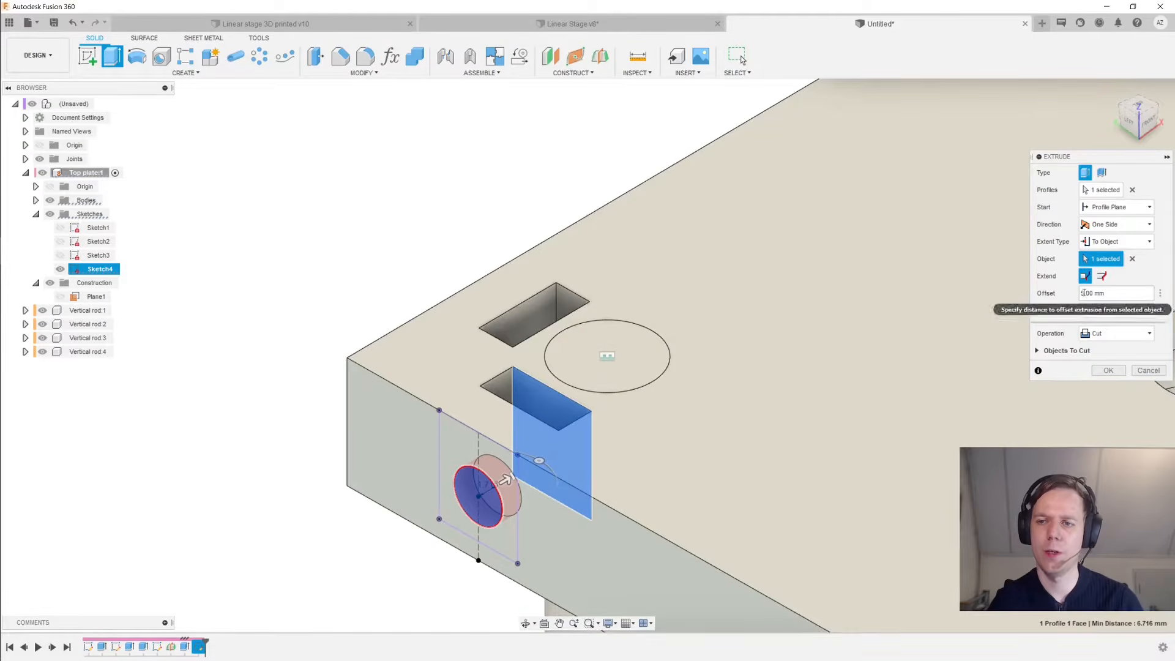
pyautogui.doubleClick(1085, 293)
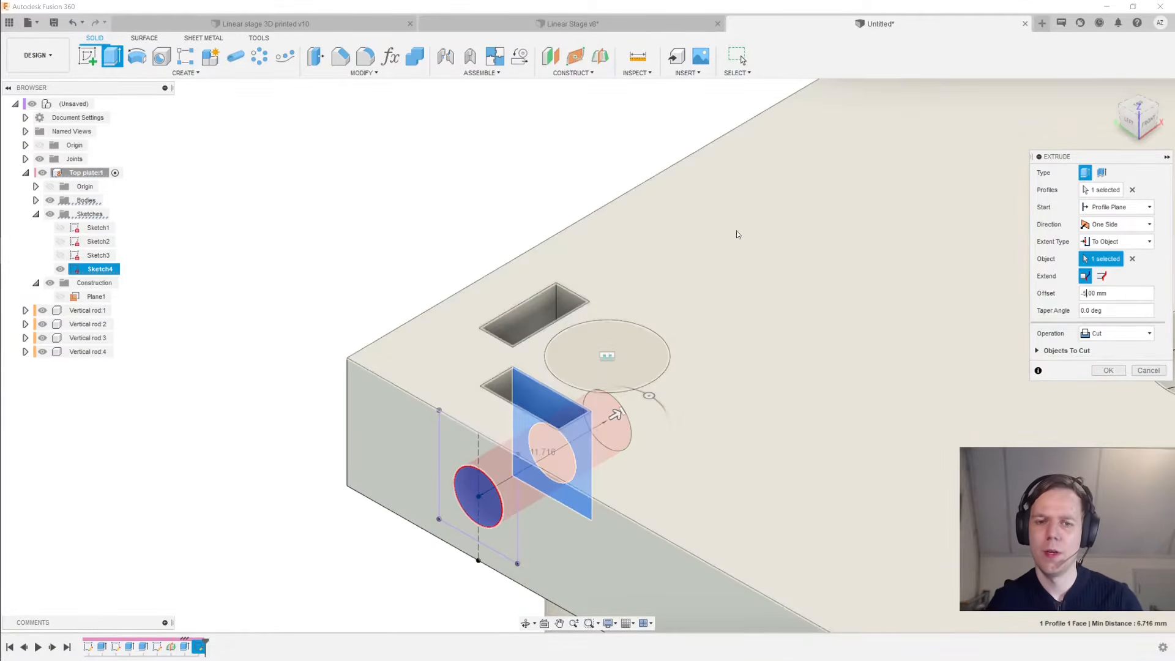
pyautogui.moveTo(729, 229)
pyautogui.keyDown('shift'); pyautogui.mouseDown(button='middle')
pyautogui.moveTo(711, 280)
pyautogui.moveTo(727, 242)
pyautogui.mouseUp(button='middle'); pyautogui.keyUp('shift')
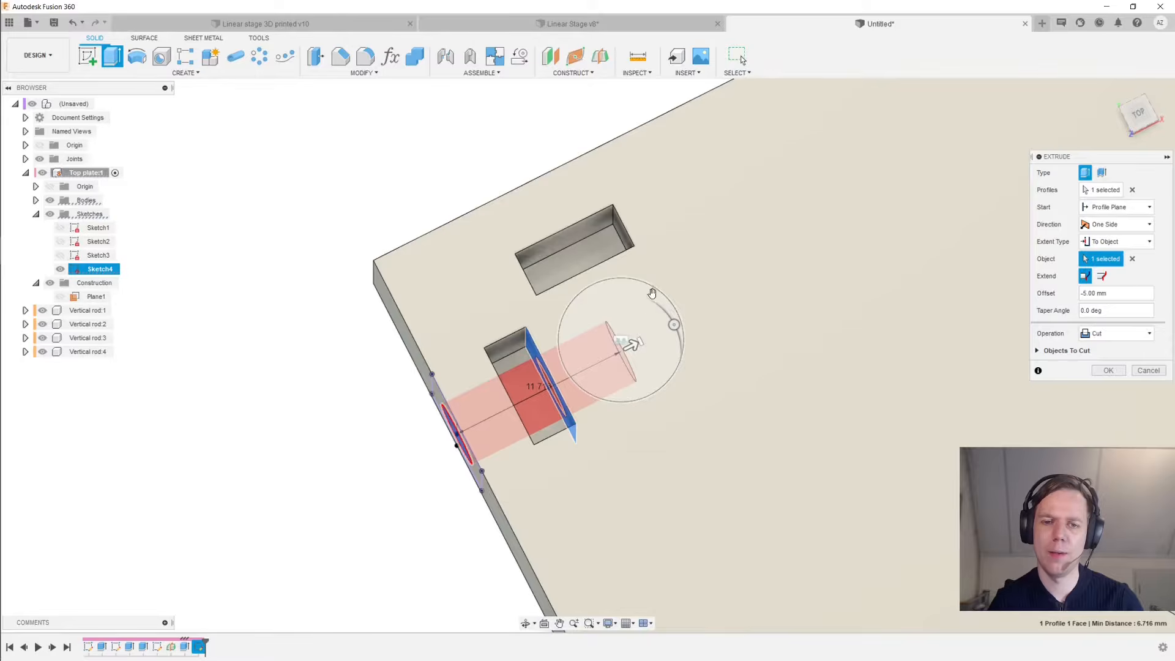
pyautogui.keyDown('shift'); pyautogui.moveTo(654, 294); pyautogui.dragTo(611, 321, button='middle'); pyautogui.keyUp('shift')
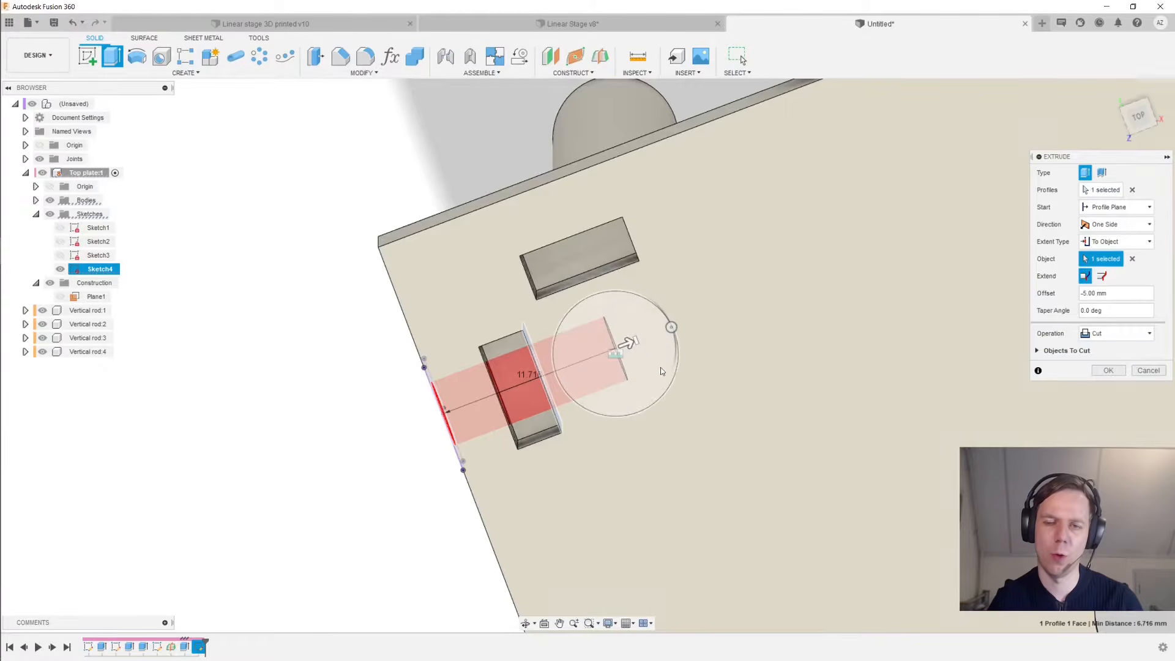
pyautogui.keyDown('shift'); pyautogui.moveTo(661, 371); pyautogui.dragTo(687, 325, button='middle'); pyautogui.keyUp('shift')
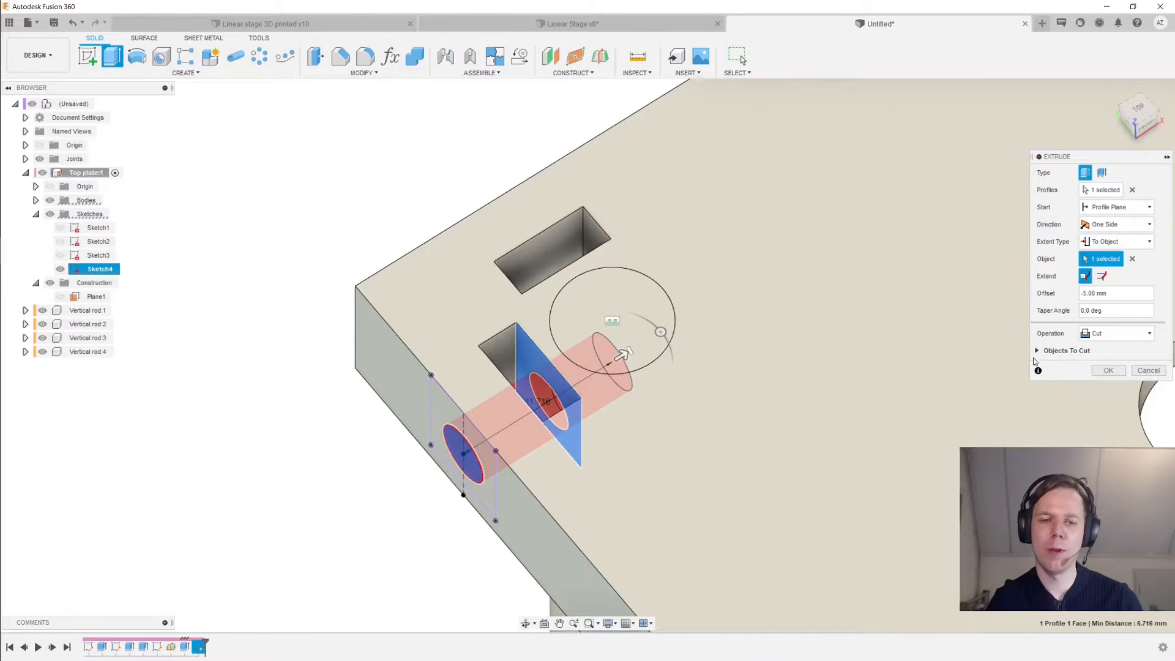
pyautogui.click(1038, 351)
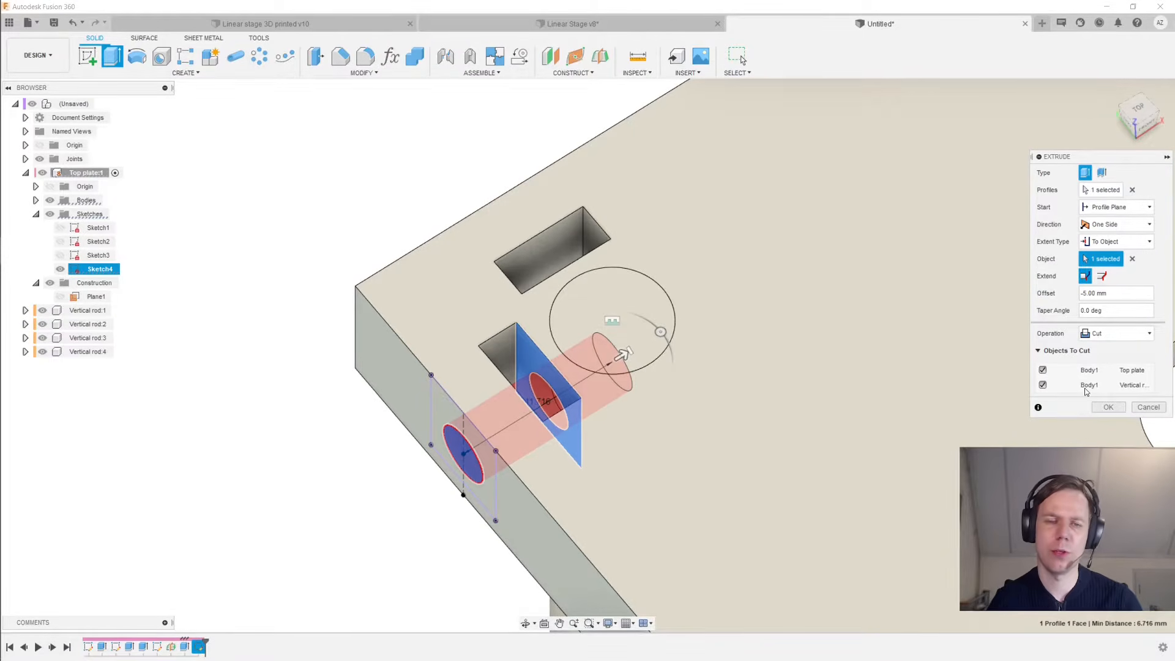
pyautogui.click(1043, 386)
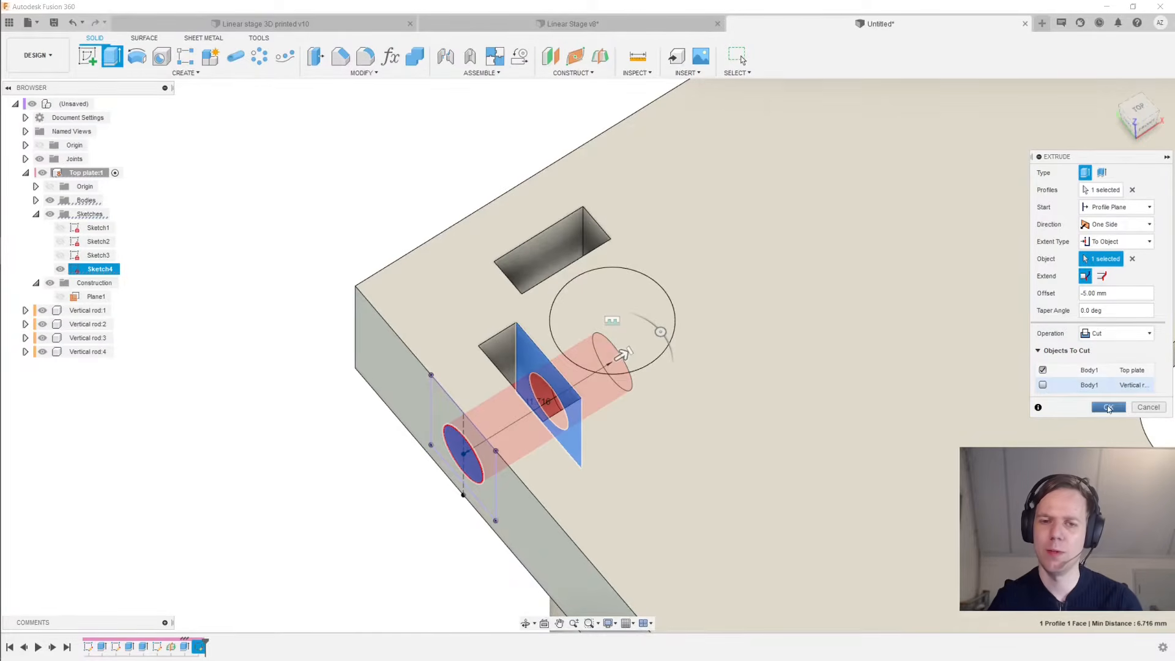
pyautogui.click(1108, 408)
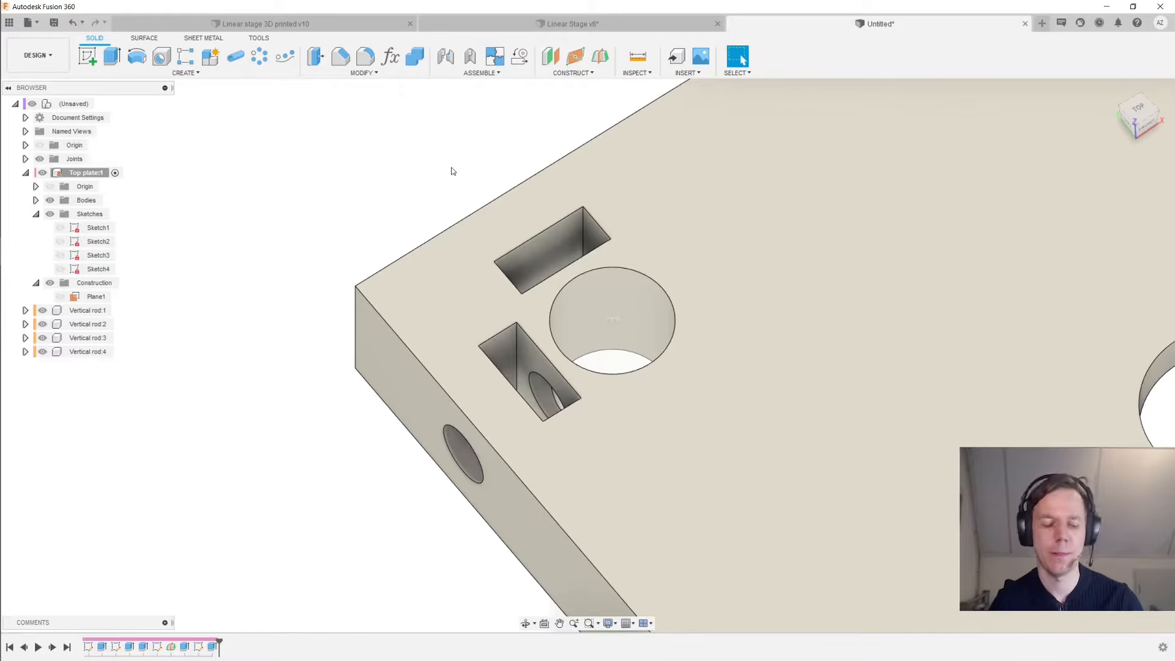
# Start a sketch on the plate's back side face and project the outline of the nearby slot's long wall onto it
pyautogui.moveTo(343, 164)
pyautogui.keyDown('shift'); pyautogui.mouseDown(button='middle')
pyautogui.moveTo(438, 172)
pyautogui.moveTo(474, 212)
pyautogui.mouseUp(button='middle'); pyautogui.keyUp('shift')
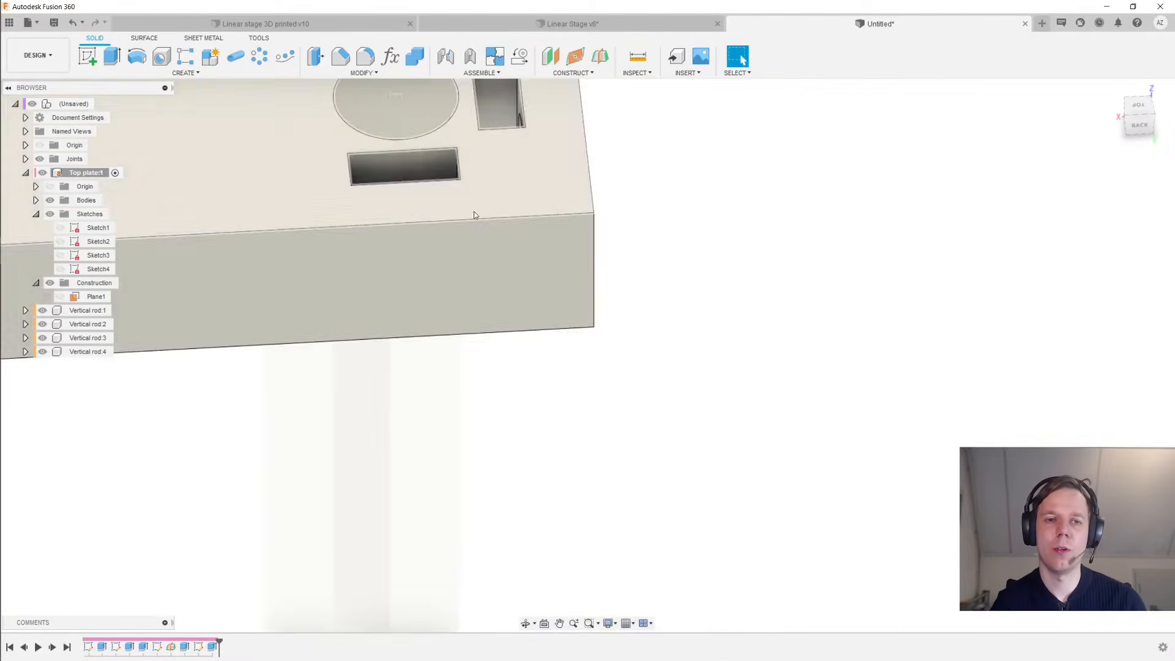
pyautogui.click(465, 257)
pyautogui.click(87, 57)
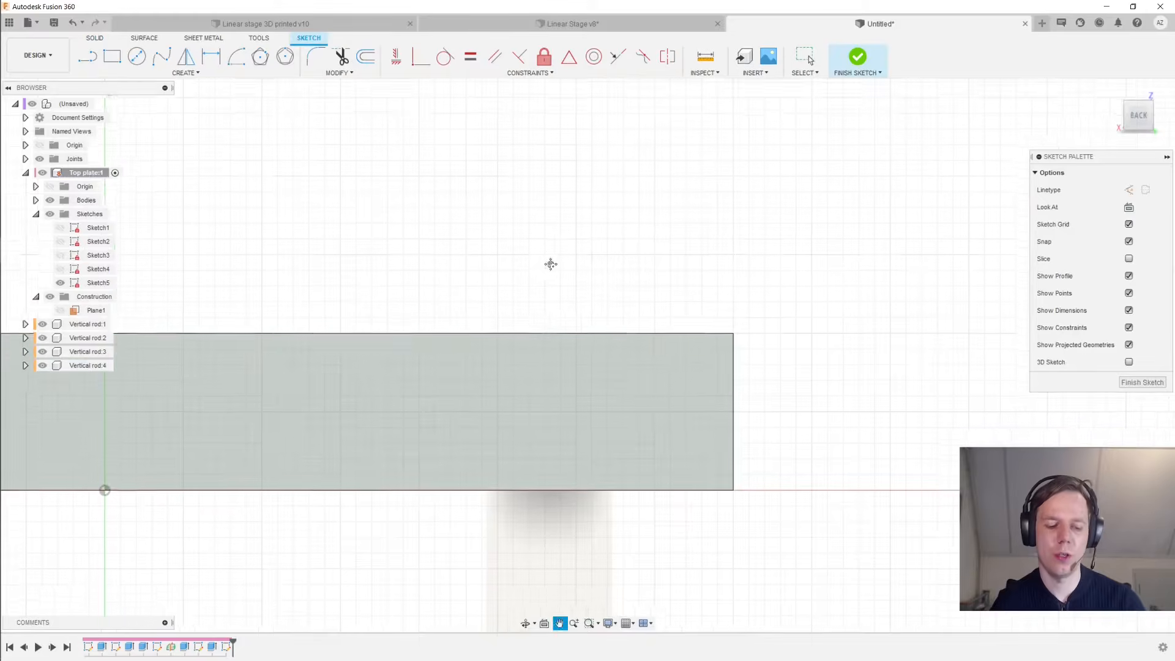
pyautogui.press('p')
pyautogui.click(549, 311)
pyautogui.click(962, 227)
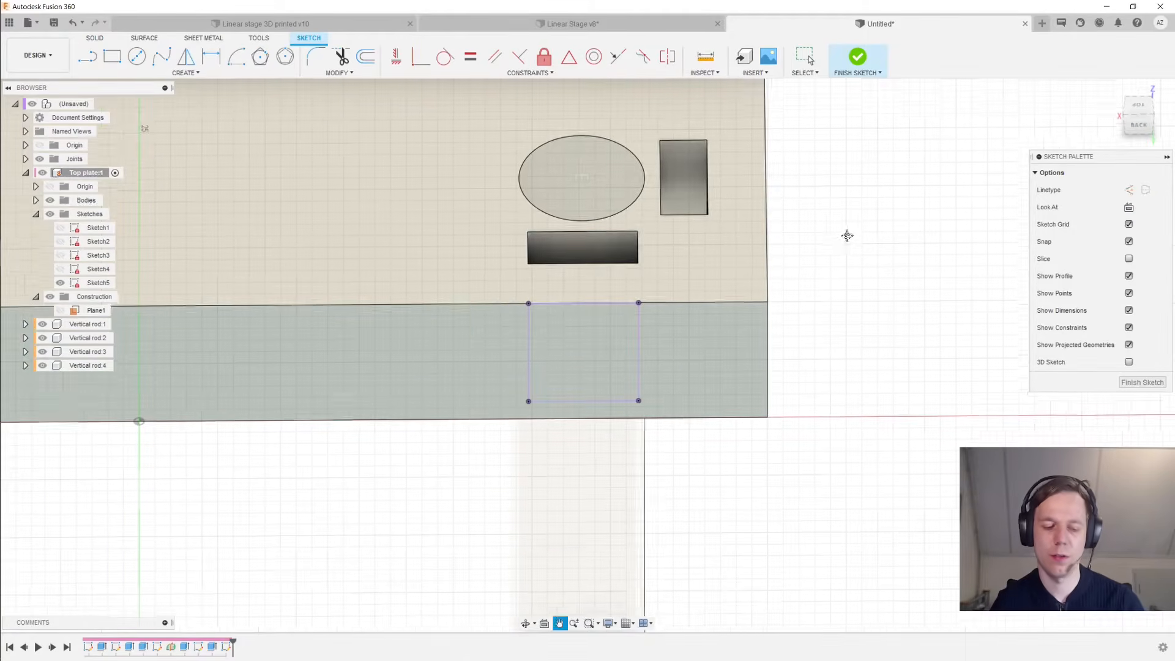
# Draw a vertical construction line on the back face from the midpoint of the projected outline's upper edge to the plate's lower edge
pyautogui.press('l')
pyautogui.scroll(2, 649, 313)
pyautogui.click(550, 293)
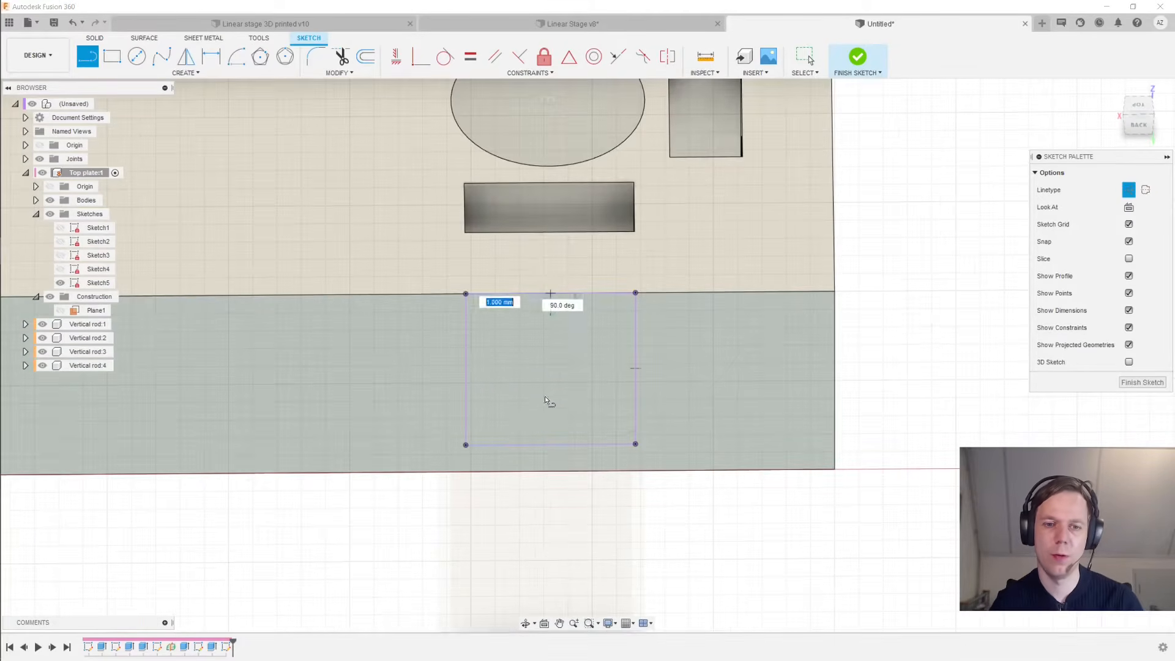
pyautogui.click(550, 470)
# Sketch a 4.3 mm diameter circle centred on the midpoint of the back face's construction line and finish the sketch
pyautogui.press('c')
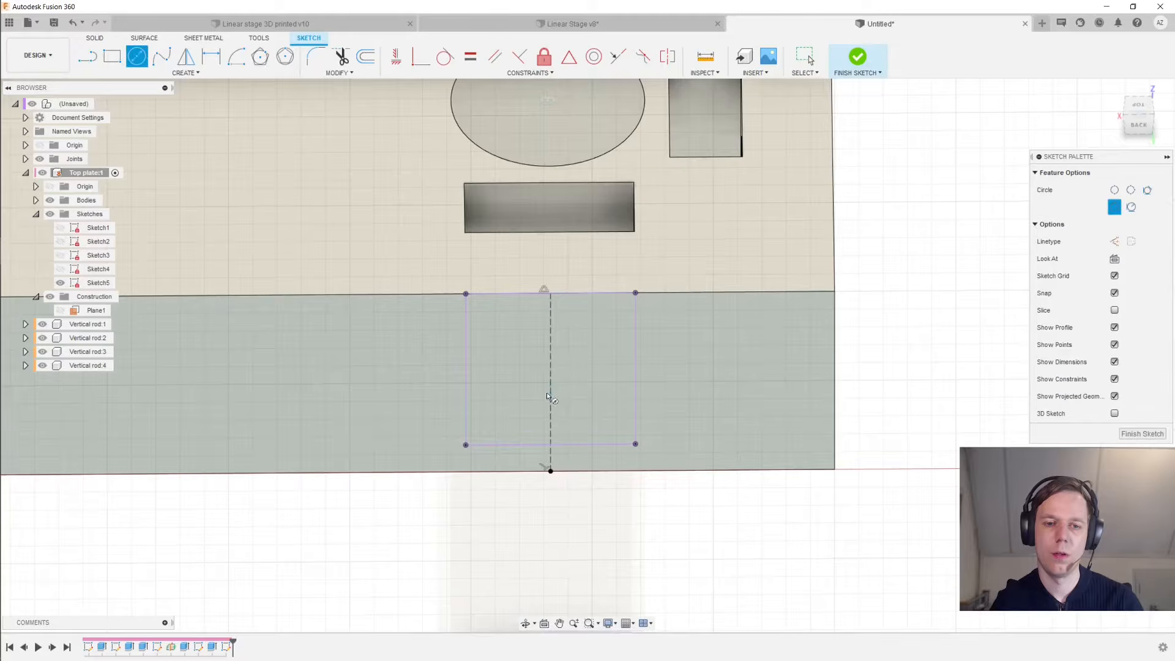
pyautogui.click(550, 382)
pyautogui.write('4.3')
pyautogui.press('Return')
pyautogui.press('Escape')
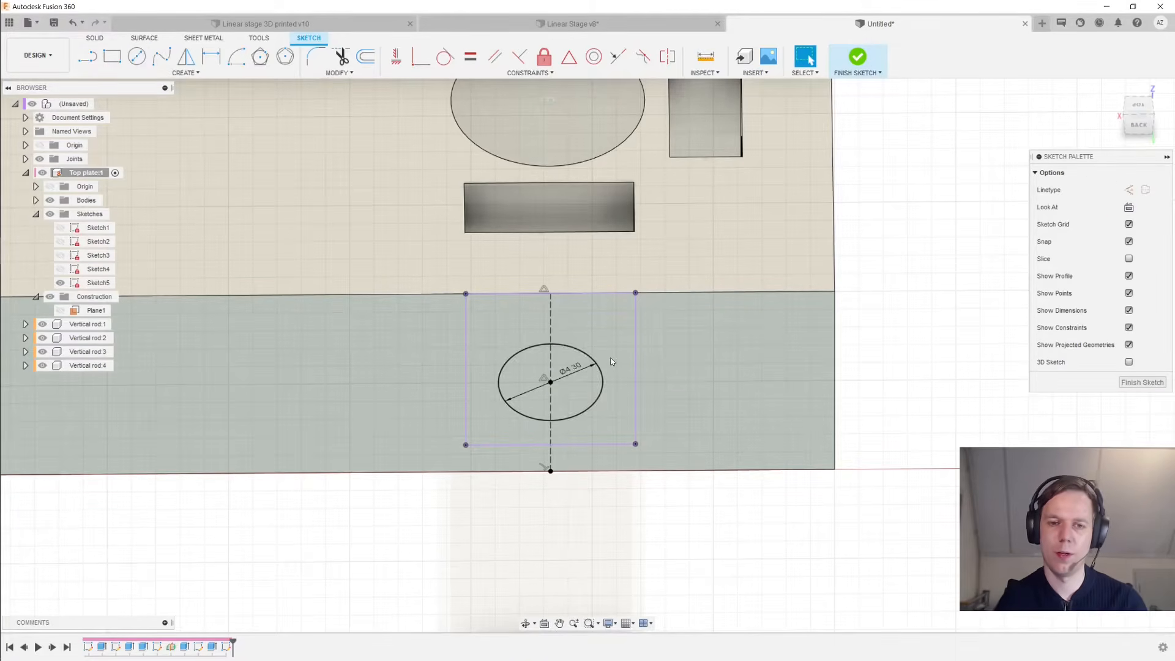
pyautogui.click(1143, 382)
# Extrude the back-face circle as a cut into the plate, with the extent running to the far long wall of its slot
pyautogui.press('e')
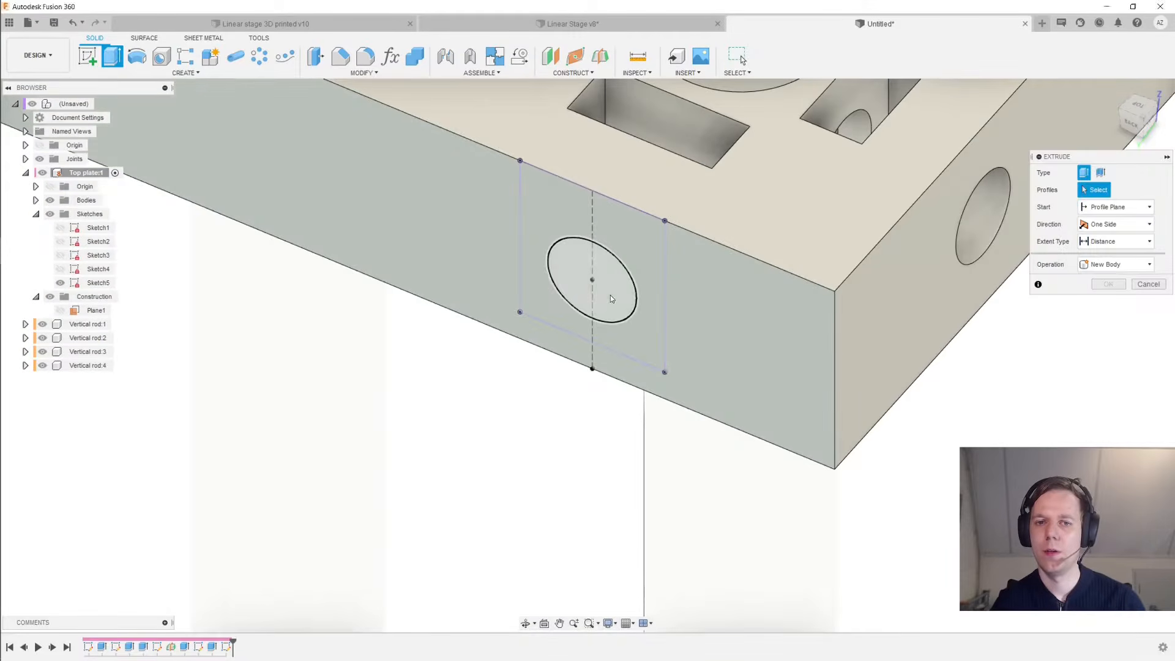
pyautogui.click(575, 331)
pyautogui.moveTo(575, 331); pyautogui.dragTo(503, 426, button='middle')
pyautogui.moveTo(477, 433); pyautogui.dragTo(581, 317)
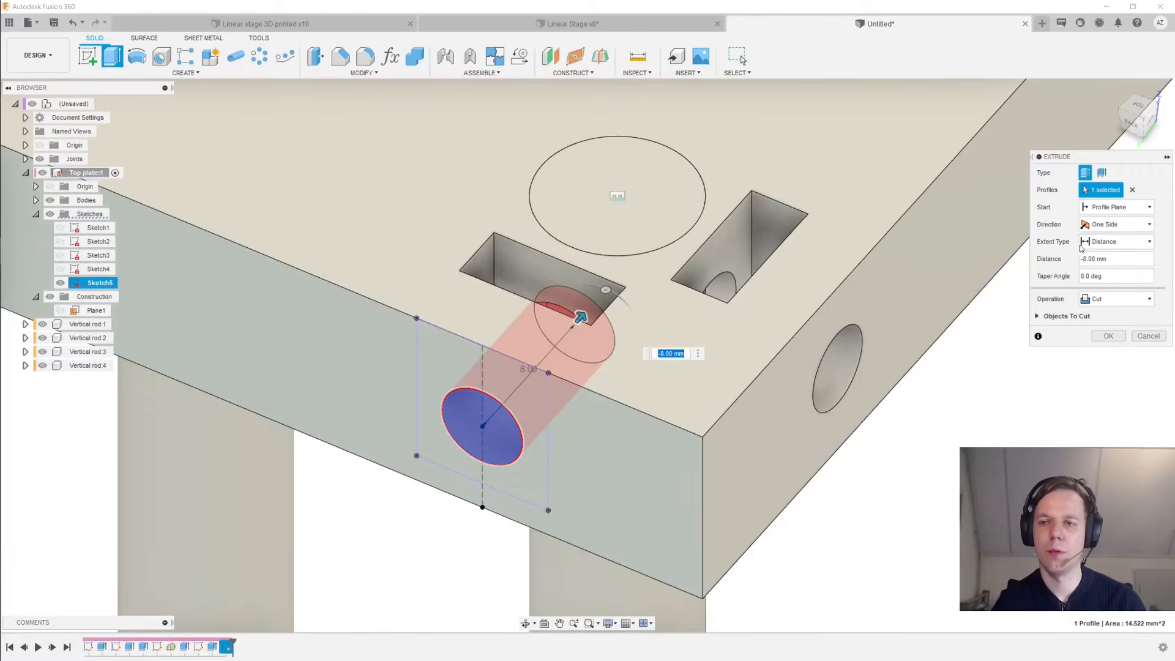
pyautogui.click(1117, 241)
pyautogui.click(1106, 270)
pyautogui.click(551, 269)
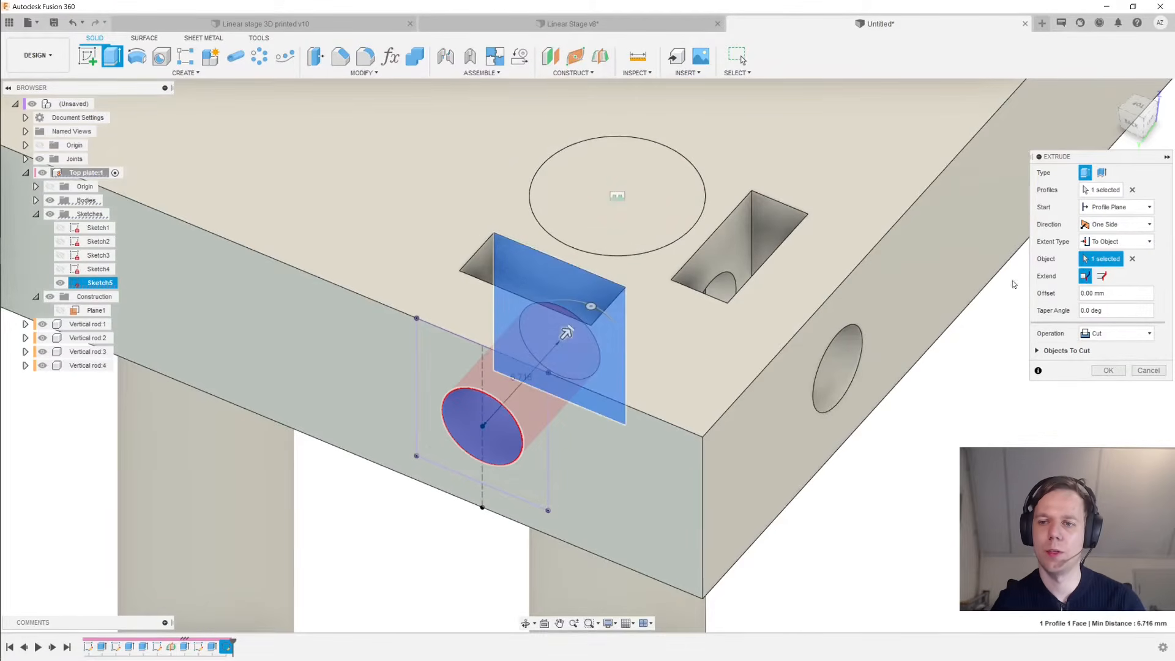
# Offset the back-face cut by -5 mm from the slot wall, leave the vertical rod out of the cut and complete it
pyautogui.moveTo(1085, 294); pyautogui.dragTo(1080, 296)
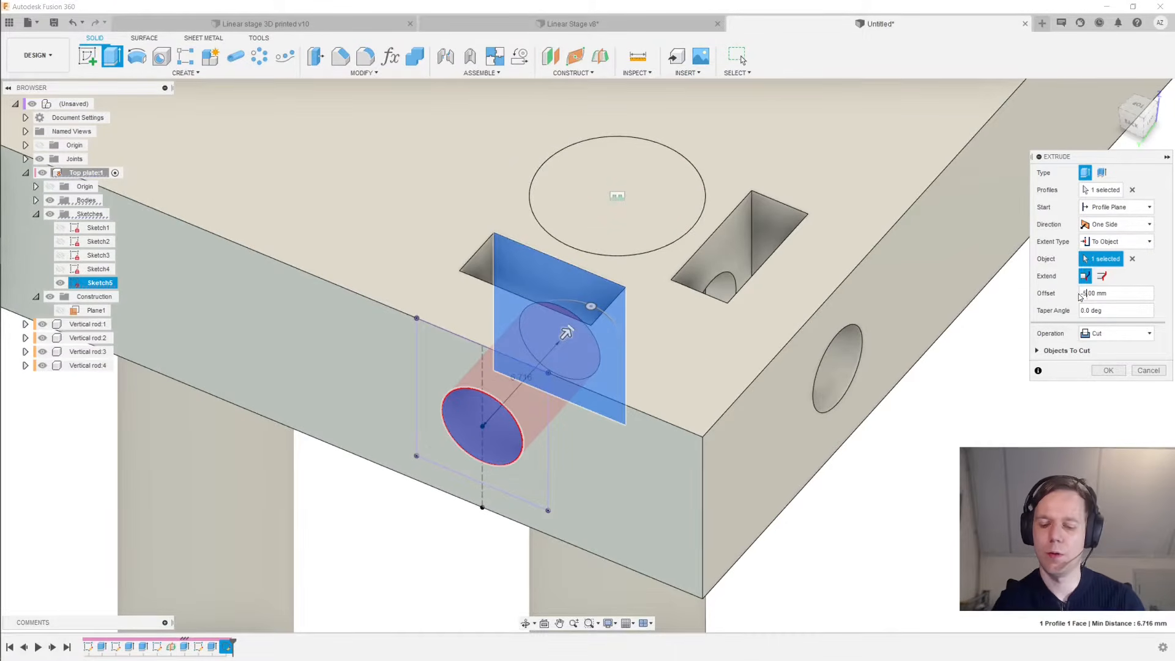
pyautogui.click(1038, 351)
pyautogui.click(1043, 385)
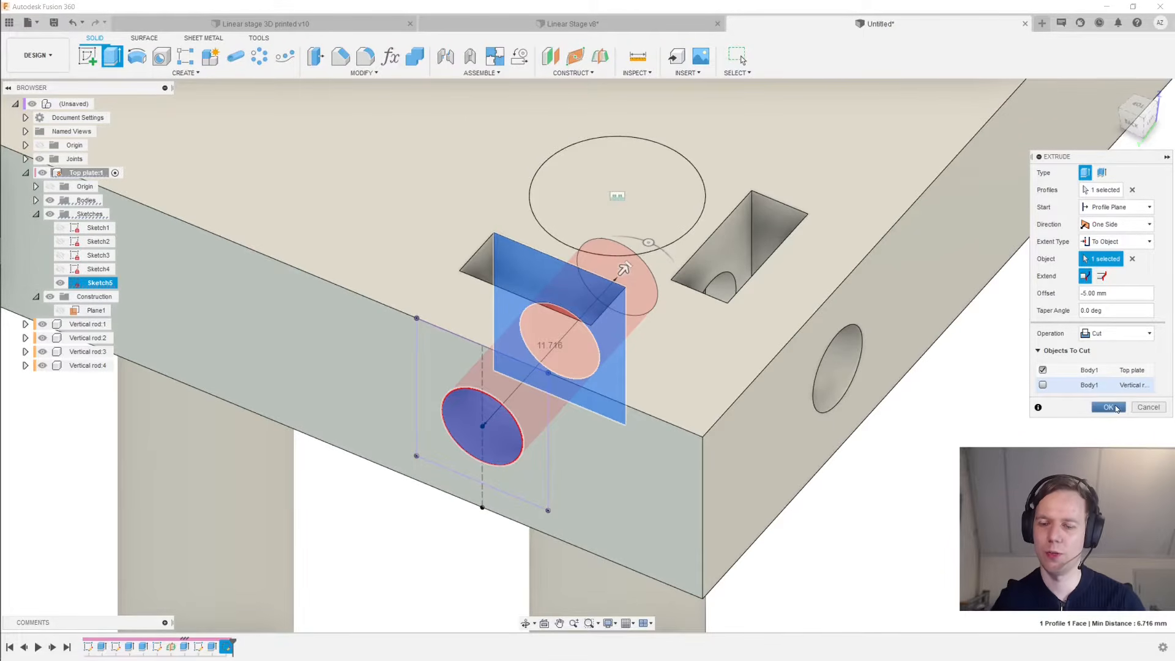
pyautogui.click(1111, 407)
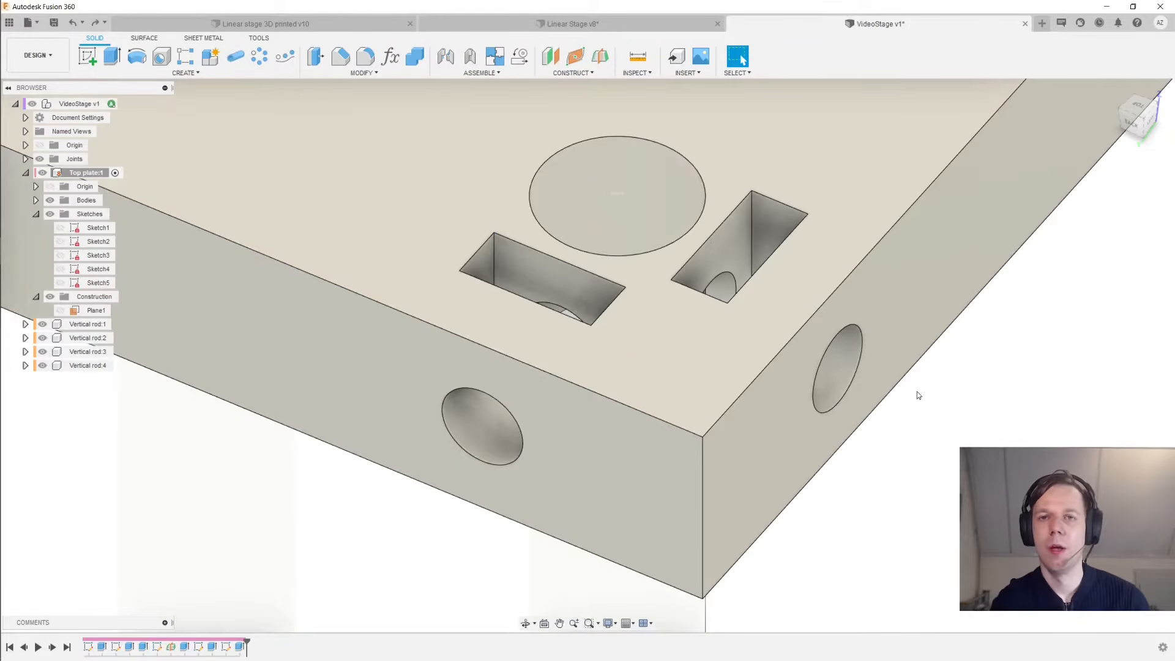
# Start a circular pattern of features and select the two side-hole cuts and the slot cut as its objects
pyautogui.press('F6')
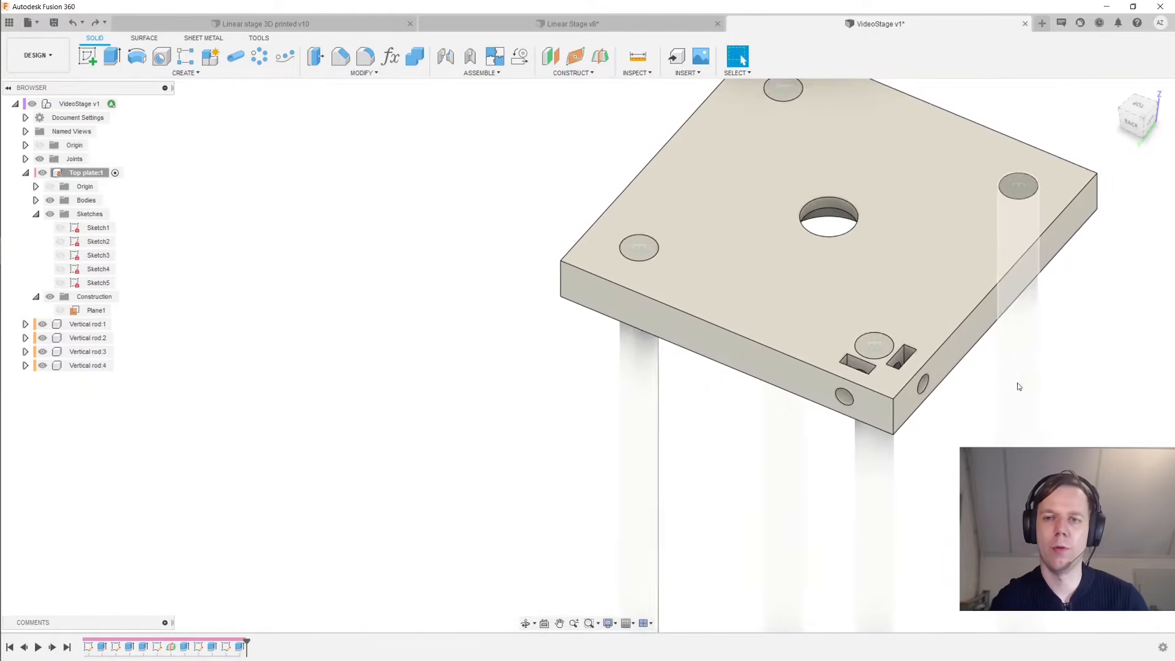
pyautogui.scroll(2, 856, 461)
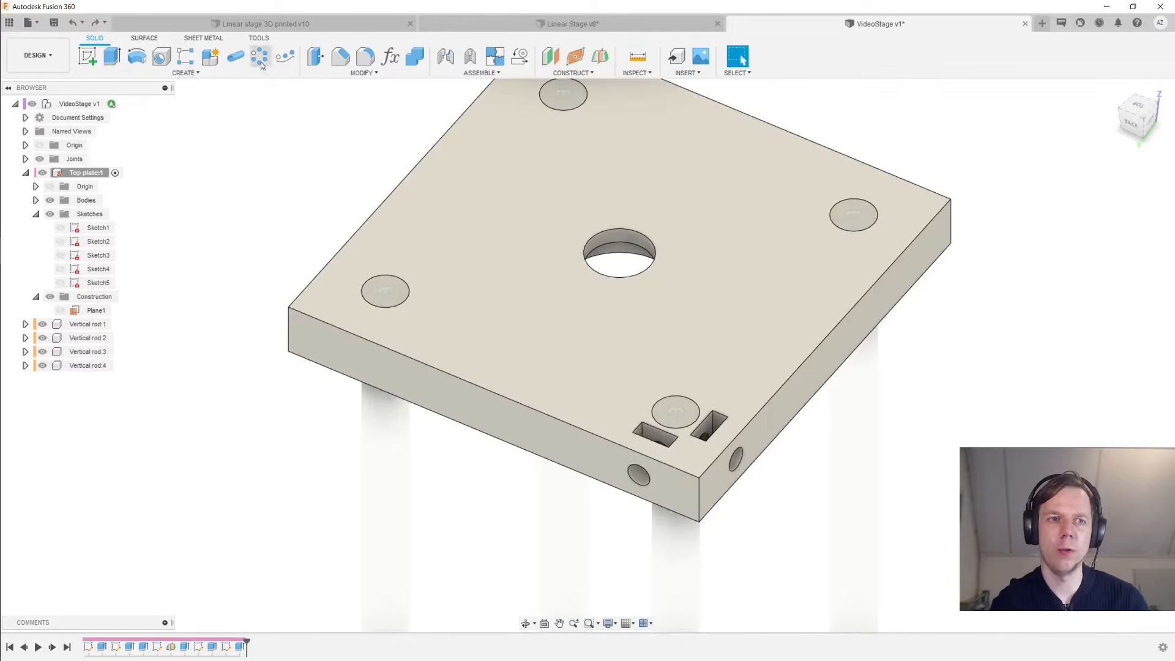
pyautogui.click(215, 72)
pyautogui.moveTo(159, 328)
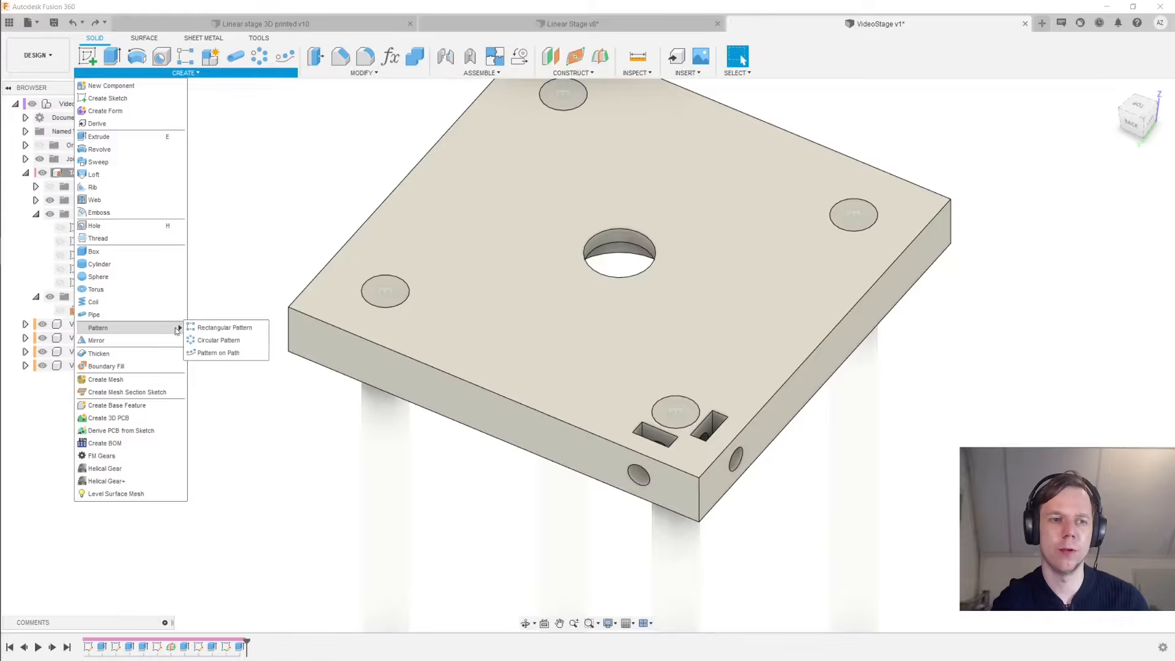
pyautogui.click(224, 341)
pyautogui.scroll(1, 909, 374)
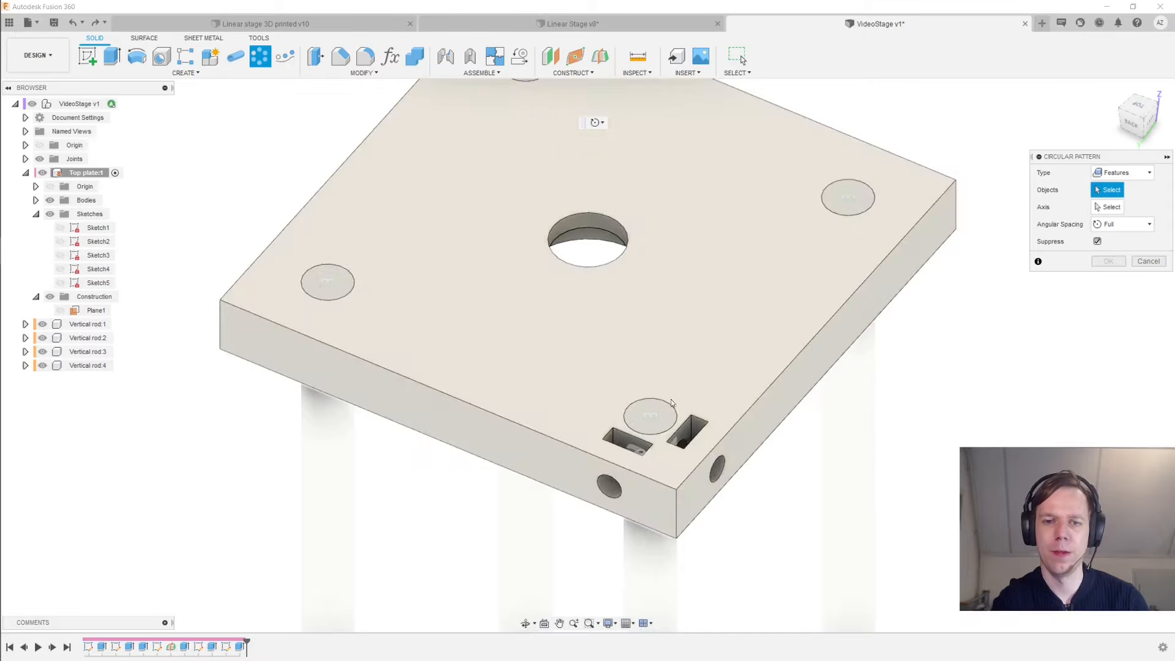
pyautogui.click(240, 648)
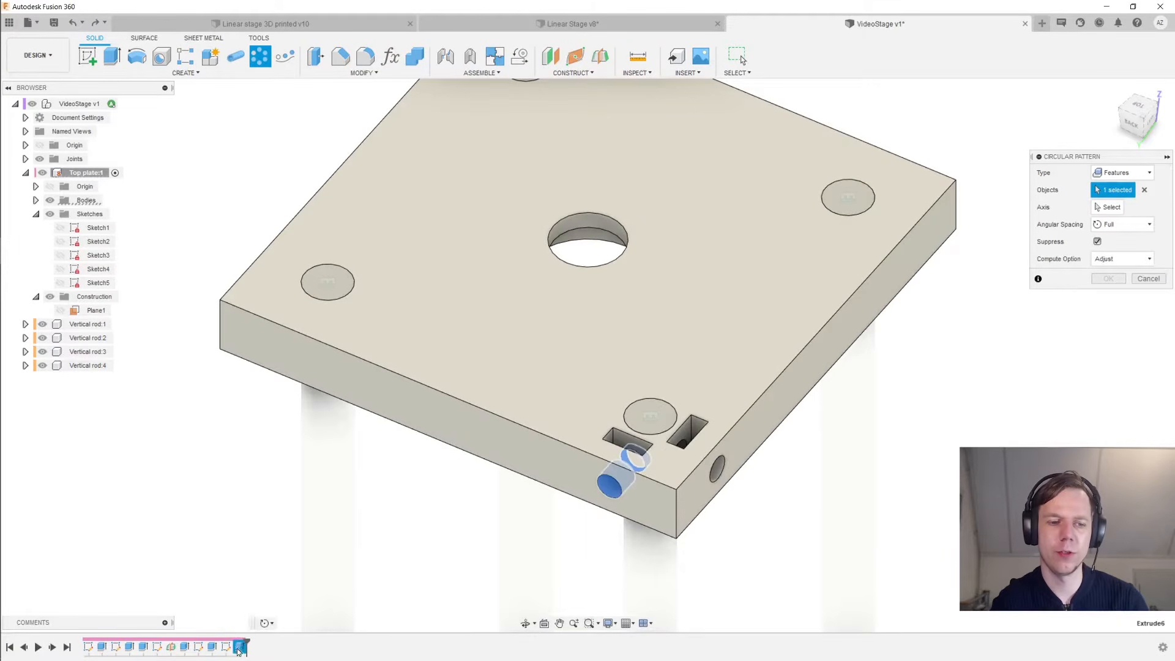
pyautogui.click(213, 650)
pyautogui.click(183, 647)
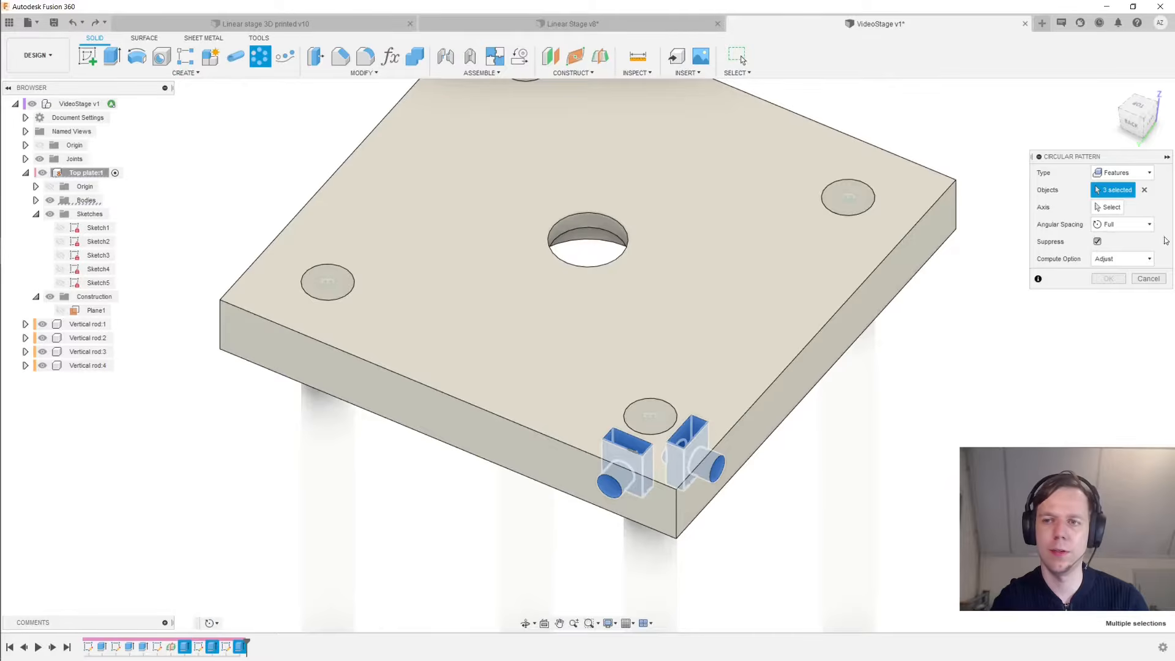
# Pattern the selected cuts around the axis of the plate's central hole with full angular spacing and a quantity of 4
pyautogui.click(1105, 207)
pyautogui.keyDown('shift'); pyautogui.moveTo(669, 265); pyautogui.dragTo(688, 207, button='middle'); pyautogui.keyUp('shift')
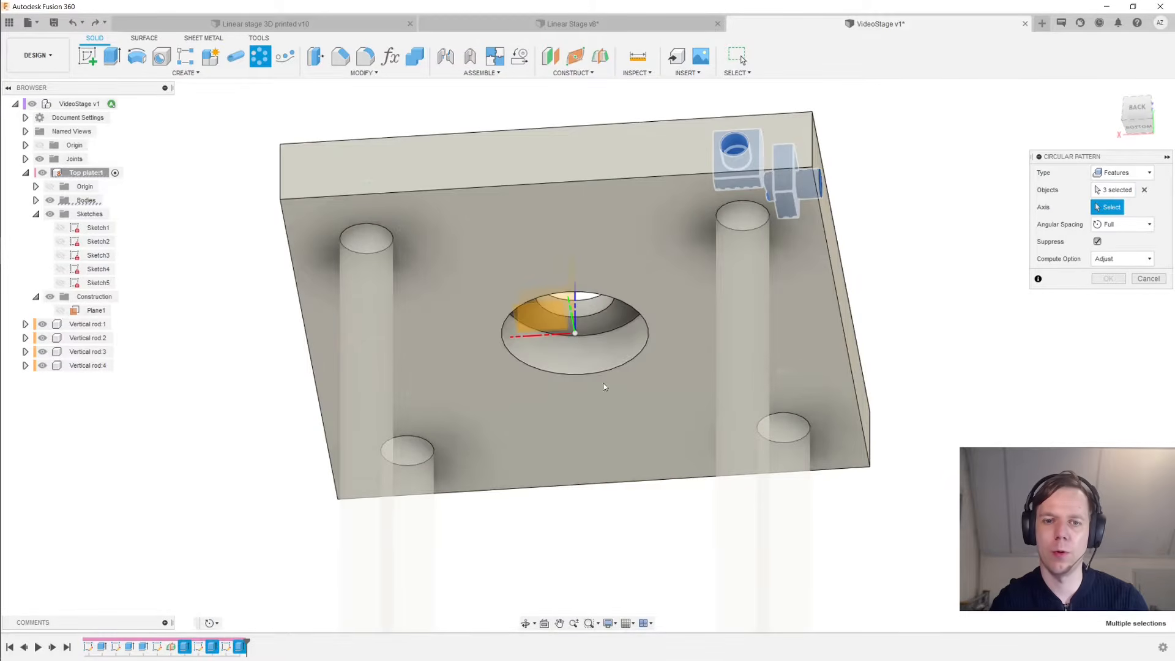
pyautogui.click(584, 325)
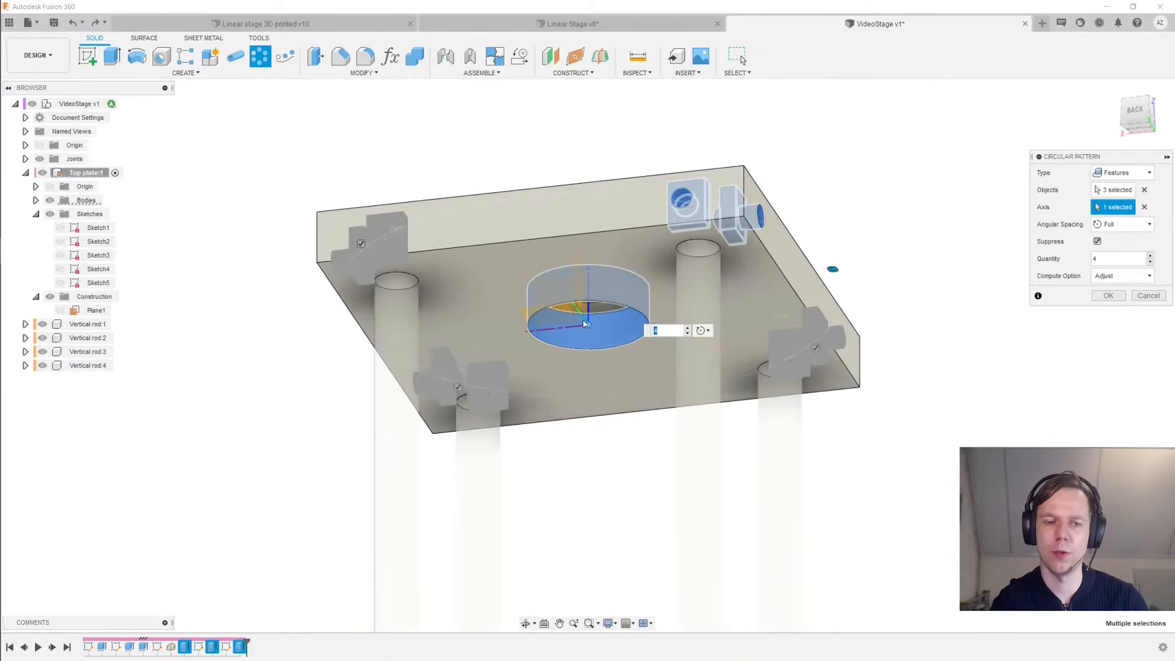
pyautogui.moveTo(659, 264); pyautogui.dragTo(653, 394, button='middle')
pyautogui.keyDown('shift'); pyautogui.moveTo(729, 253); pyautogui.dragTo(747, 357, button='middle'); pyautogui.keyUp('shift')
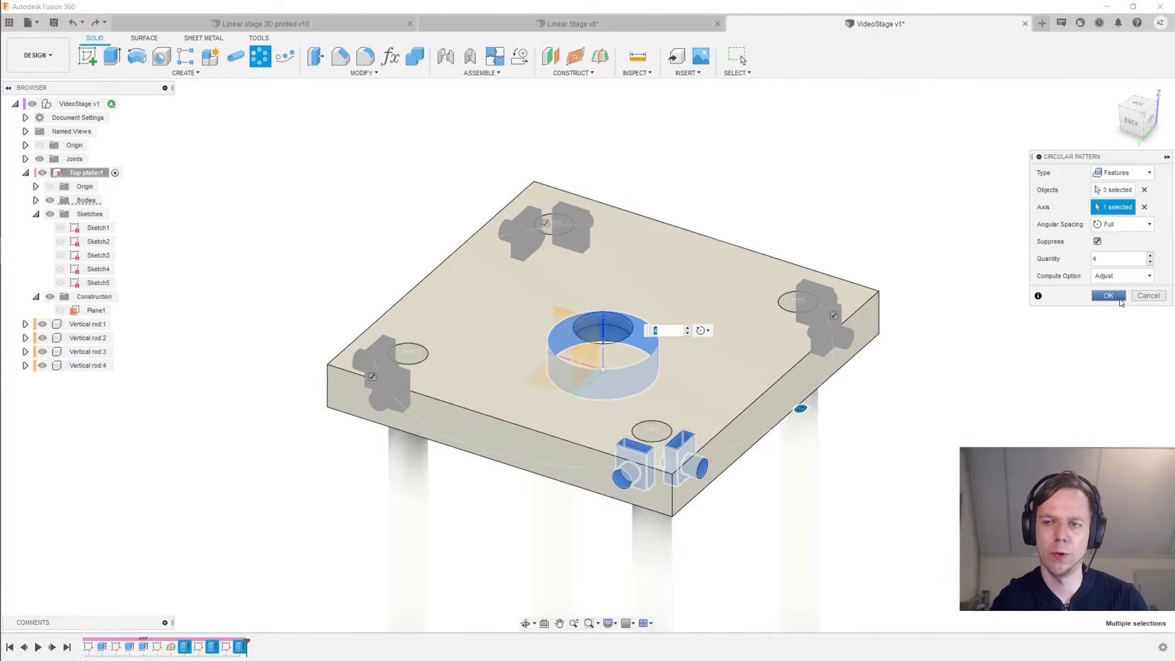
pyautogui.click(1109, 299)
pyautogui.scroll(3, 913, 304)
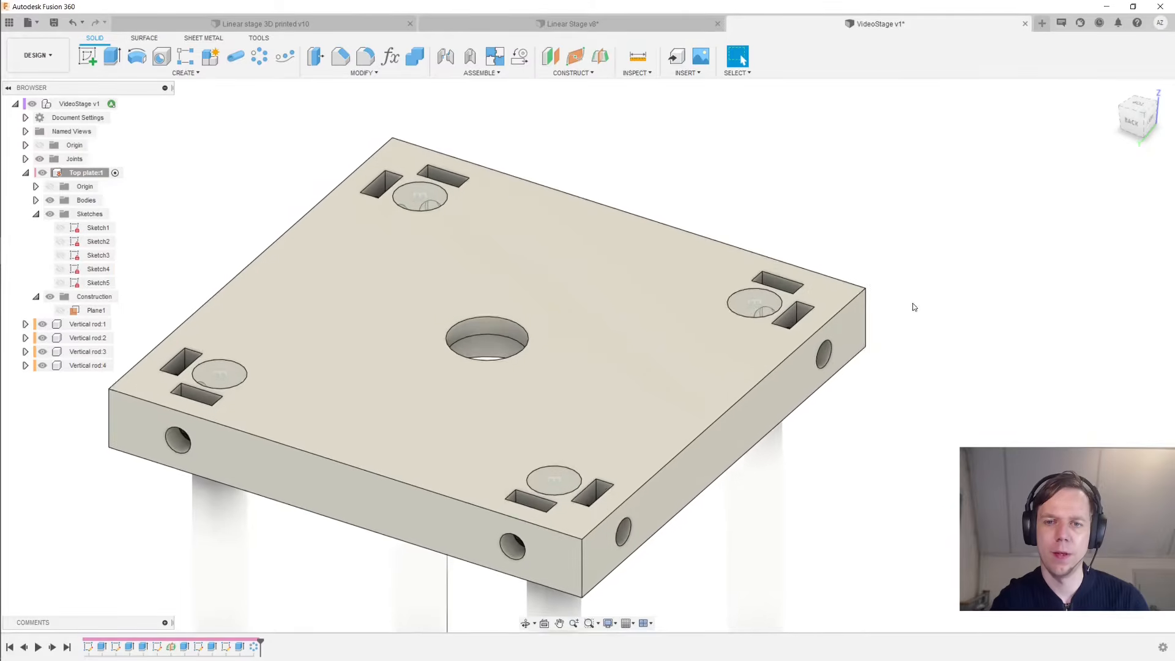
# Copy the Top plate component
pyautogui.moveTo(913, 306); pyautogui.dragTo(1021, 314, button='middle')
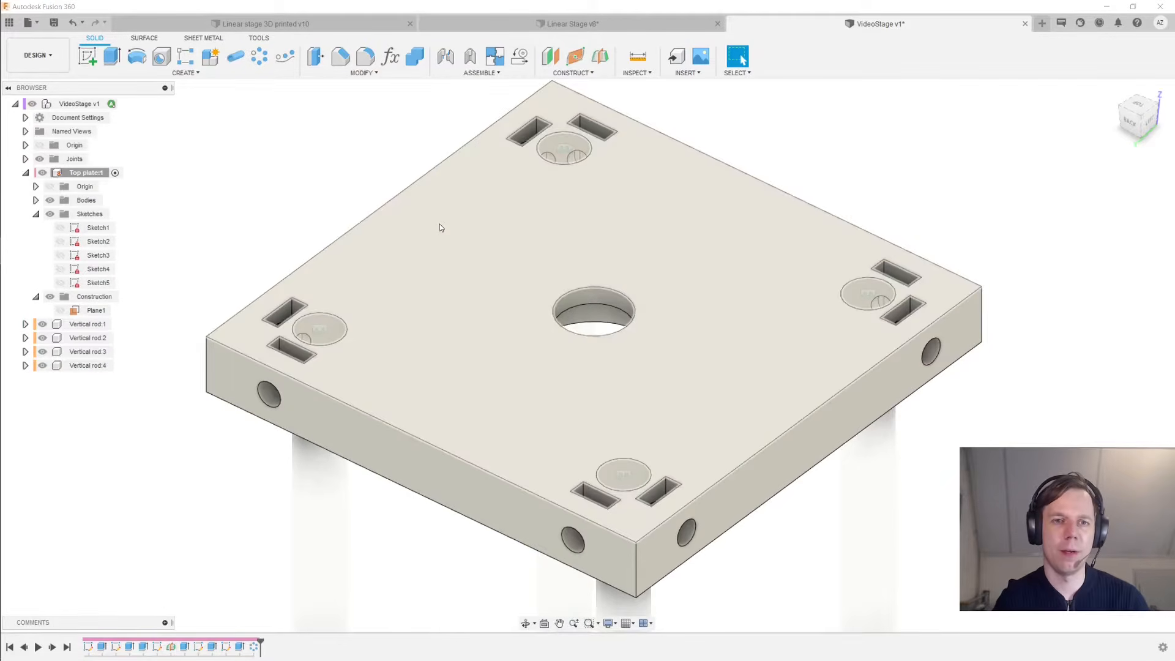
pyautogui.click(439, 226)
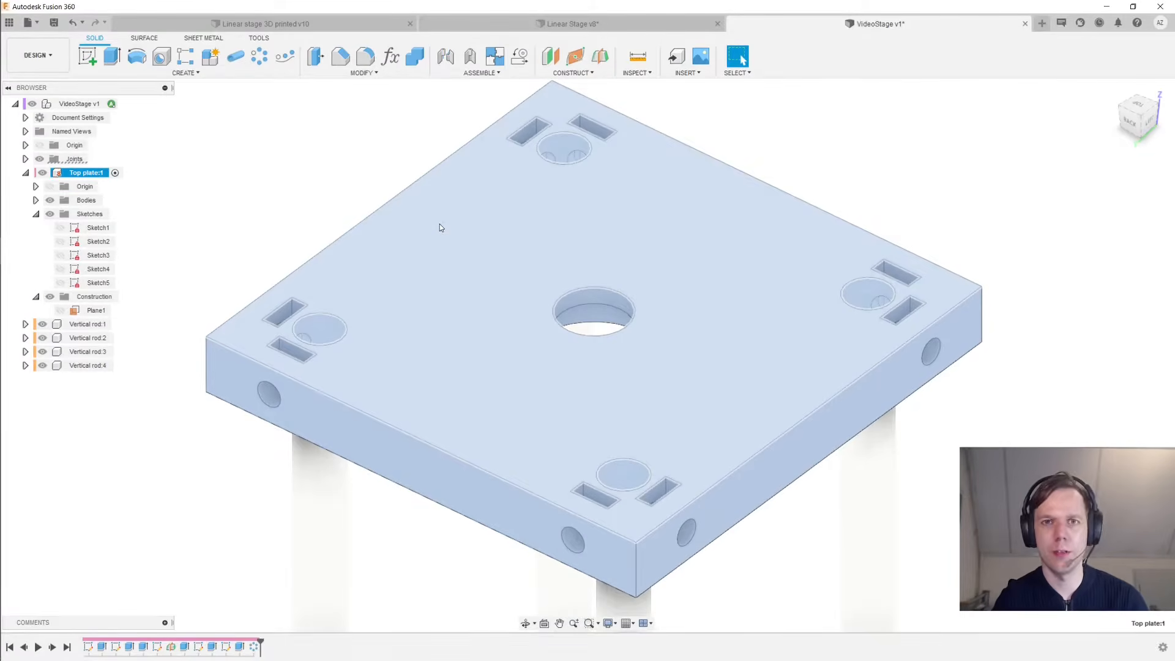
pyautogui.click(290, 163)
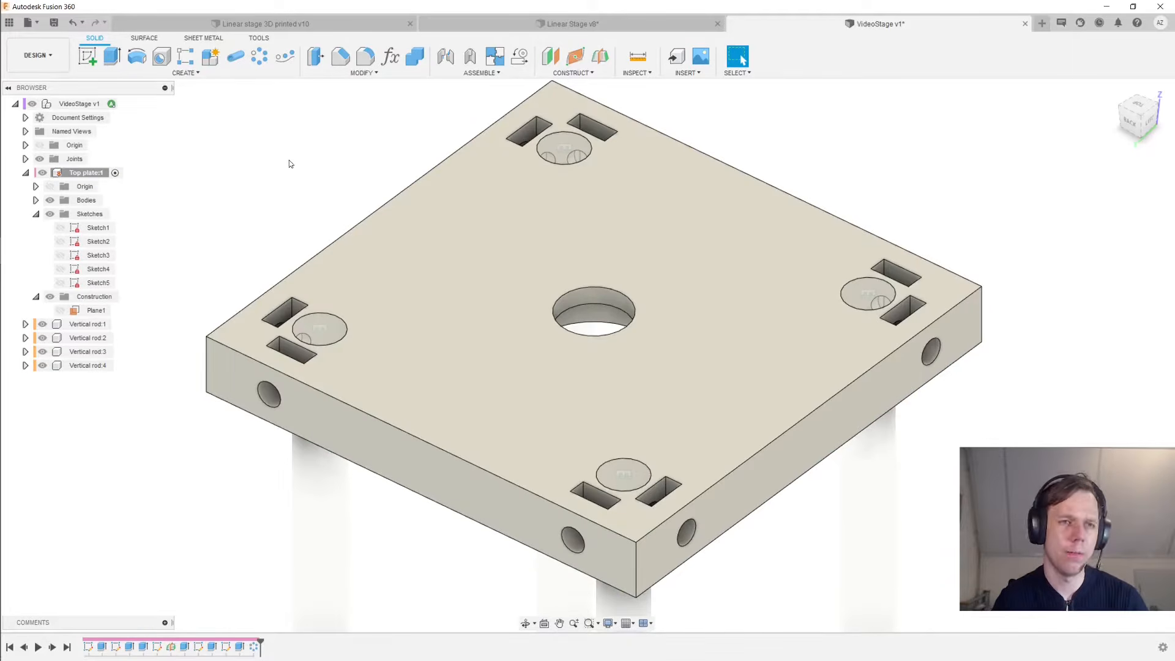
pyautogui.rightClick(92, 174)
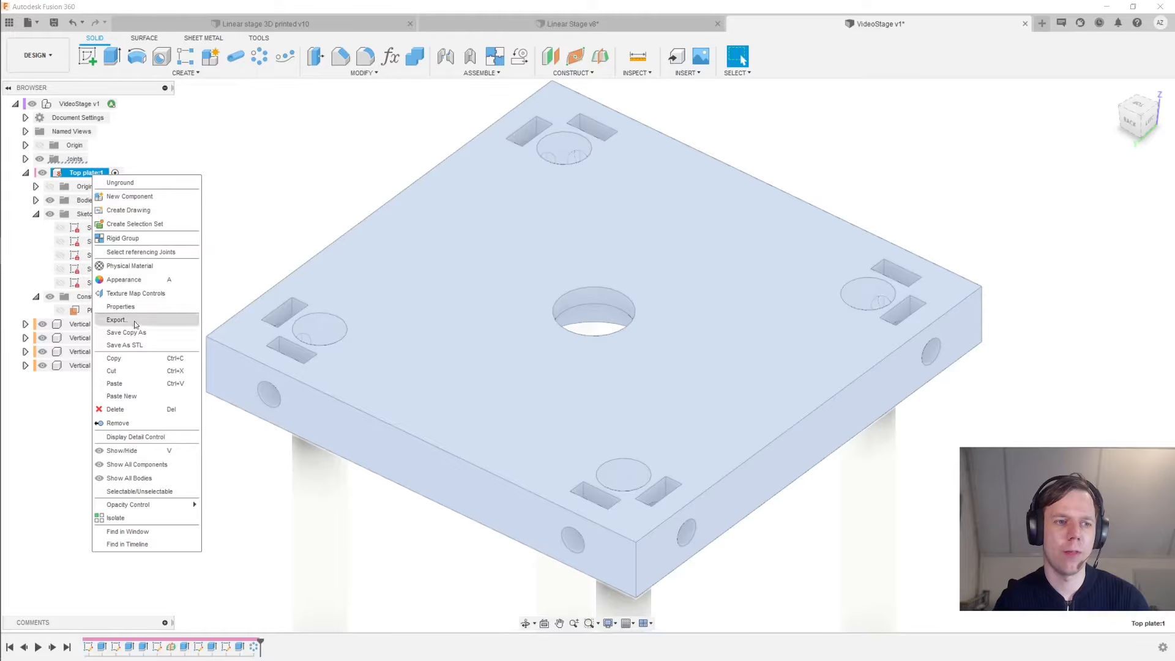
pyautogui.click(129, 360)
pyautogui.click(179, 219)
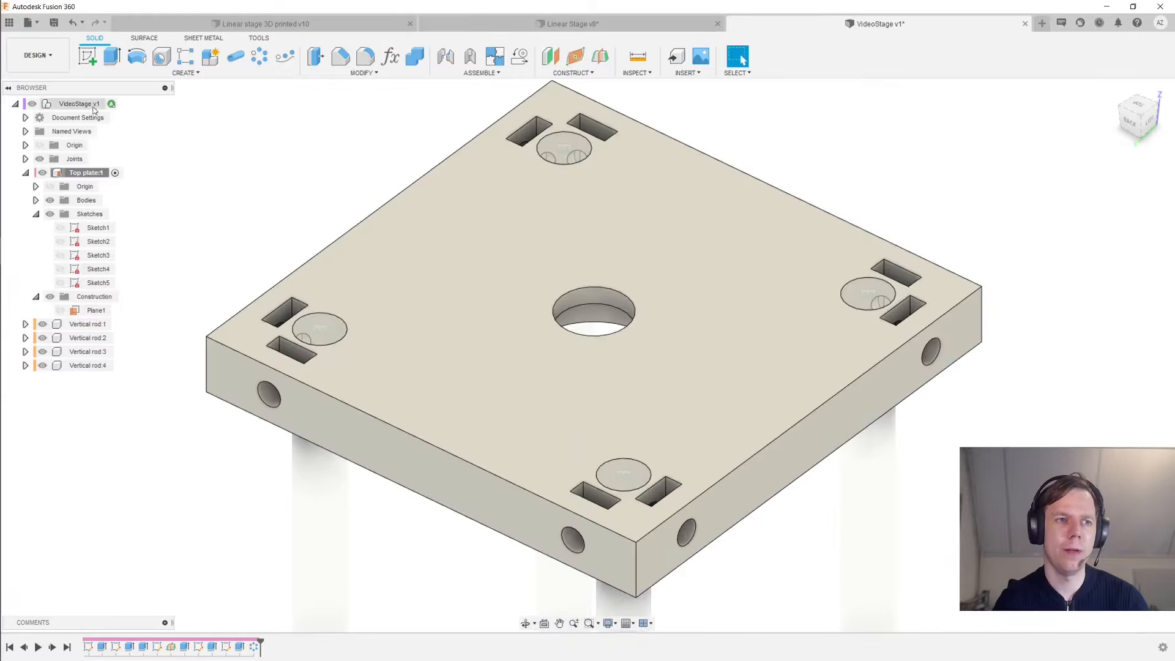
# Paste the copied Top plate into the top-level VideoStage assembly as a new independent component
pyautogui.doubleClick(80, 104)
pyautogui.rightClick(88, 107)
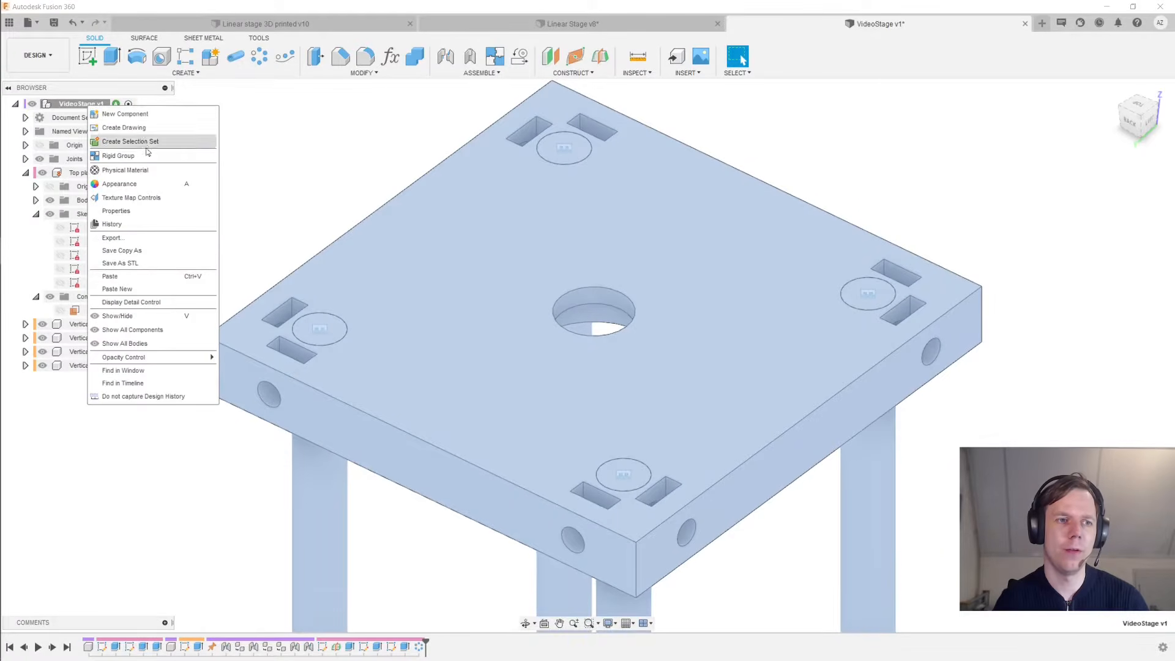
pyautogui.click(155, 289)
# Move the pasted plate to the lower ends of the vertical rods with a Z distance of -190 mm
pyautogui.scroll(-5, 198, 269)
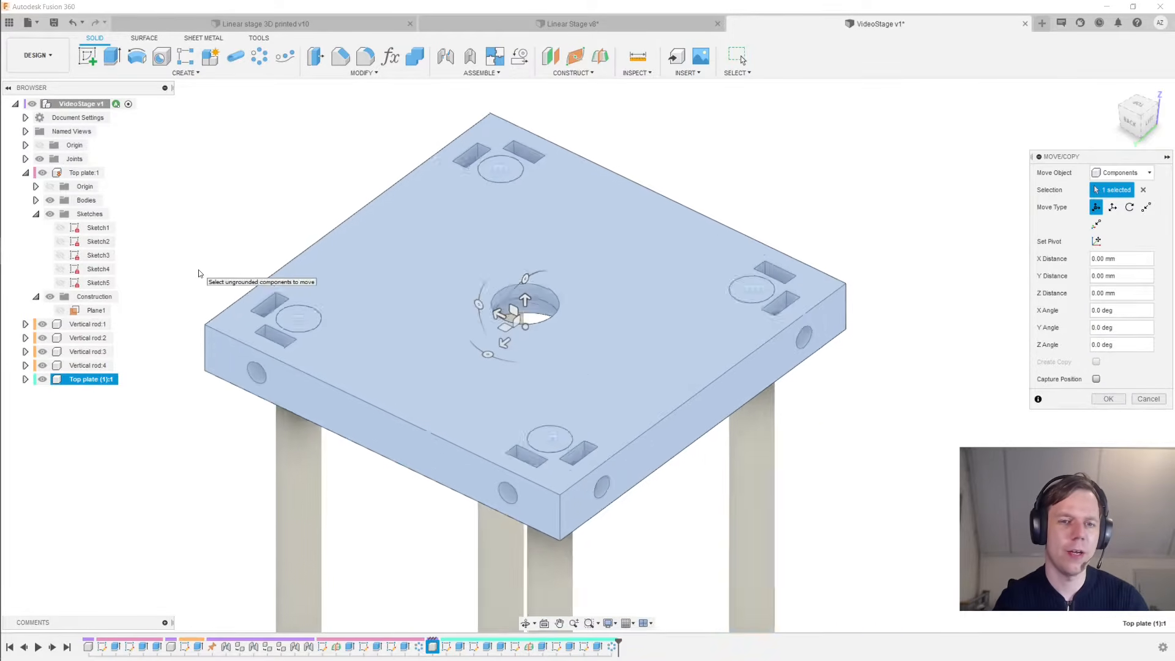
pyautogui.moveTo(202, 273); pyautogui.dragTo(419, 193, button='middle')
pyautogui.scroll(-2, 850, 367)
pyautogui.keyDown('shift'); pyautogui.moveTo(851, 366); pyautogui.dragTo(769, 309, button='middle'); pyautogui.keyUp('shift')
pyautogui.moveTo(769, 309); pyautogui.dragTo(711, 242, button='middle')
pyautogui.moveTo(574, 93); pyautogui.dragTo(642, 624)
pyautogui.moveTo(735, 454); pyautogui.dragTo(735, 276, button='middle')
pyautogui.scroll(3, 639, 459)
pyautogui.keyDown('shift'); pyautogui.moveTo(618, 465); pyautogui.dragTo(566, 437, button='middle'); pyautogui.keyUp('shift')
pyautogui.moveTo(543, 434); pyautogui.dragTo(539, 375)
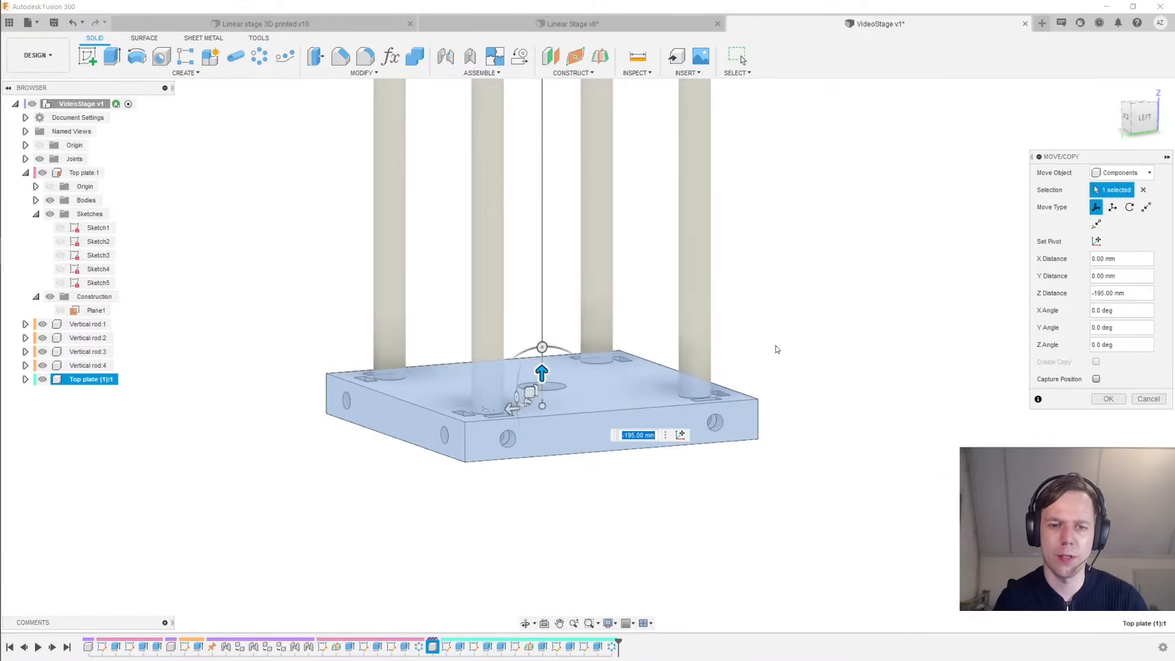
pyautogui.keyDown('shift'); pyautogui.moveTo(777, 347); pyautogui.dragTo(767, 322, button='middle'); pyautogui.keyUp('shift')
pyautogui.moveTo(486, 385); pyautogui.dragTo(486, 362)
pyautogui.scroll(-2, 729, 300)
pyautogui.moveTo(774, 298); pyautogui.dragTo(792, 498, button='middle')
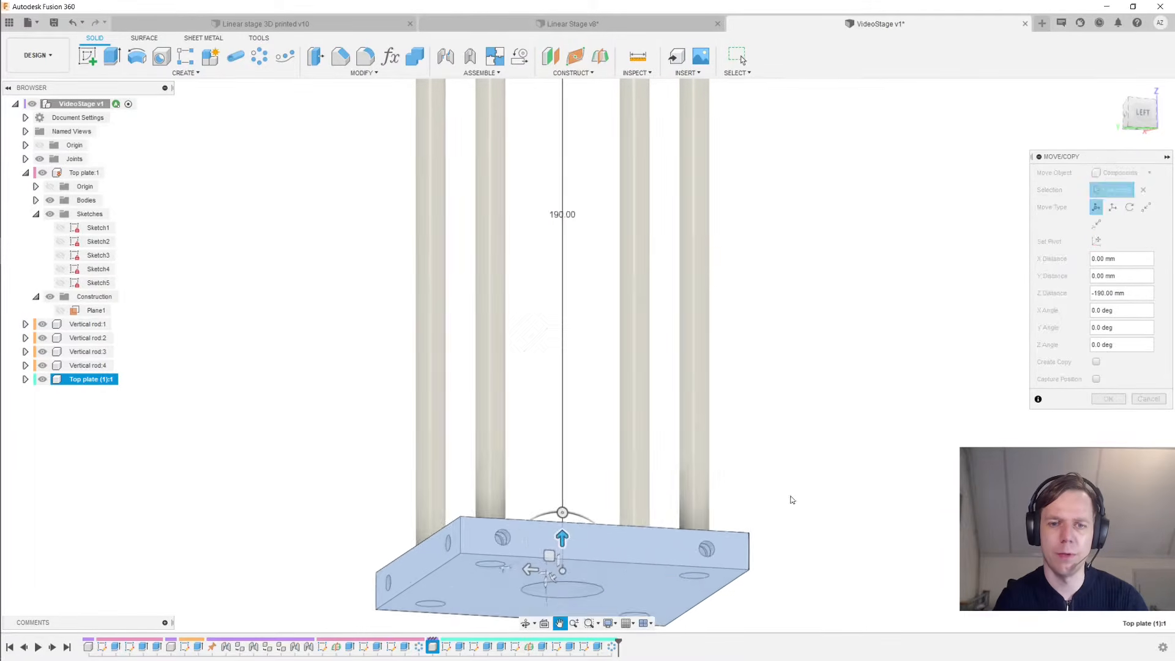
pyautogui.scroll(-2, 795, 490)
pyautogui.keyDown('shift'); pyautogui.moveTo(813, 455); pyautogui.dragTo(912, 486, button='middle'); pyautogui.keyUp('shift')
pyautogui.click(1107, 404)
# Try shifting the lower plate sideways to test whether it is fixed to the rods, and undo the shift
pyautogui.moveTo(855, 399); pyautogui.dragTo(772, 346, button='middle')
pyautogui.scroll(1, 788, 357)
pyautogui.scroll(-1, 771, 346)
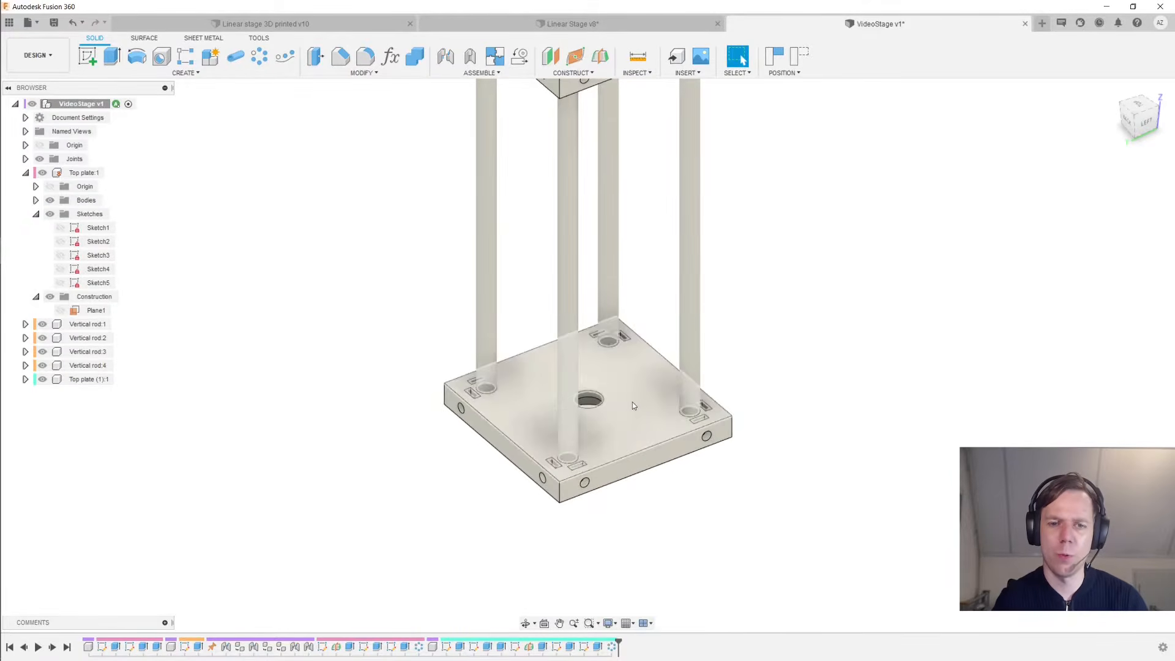
pyautogui.moveTo(623, 405); pyautogui.dragTo(740, 389)
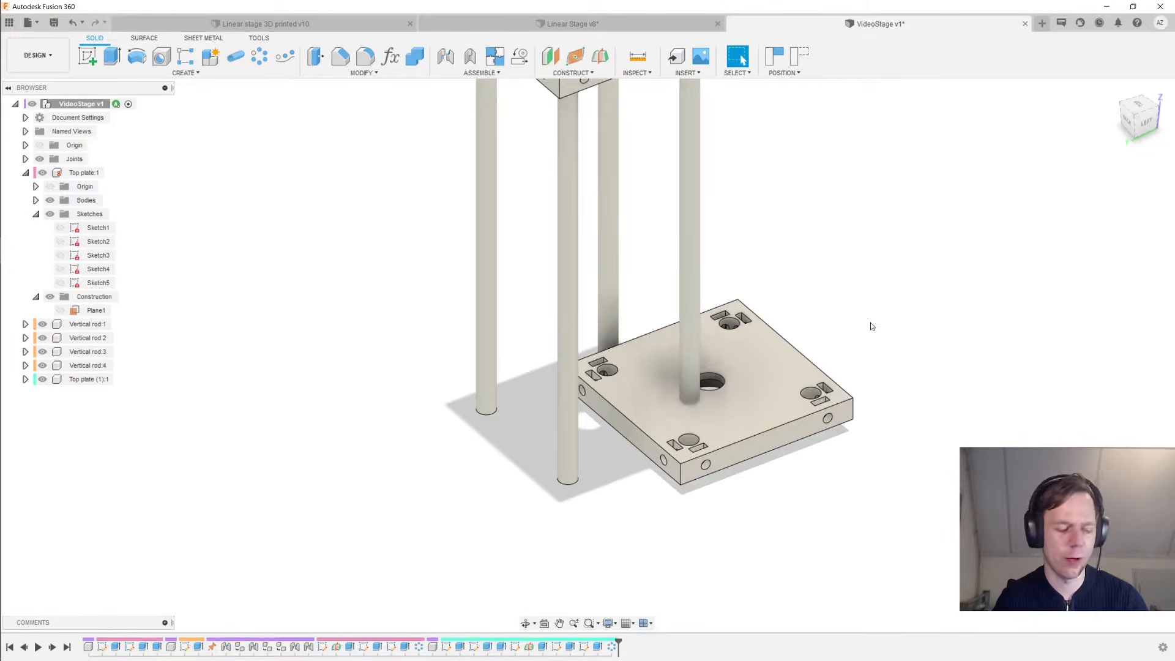
pyautogui.hotkey('ctrl', 'z')
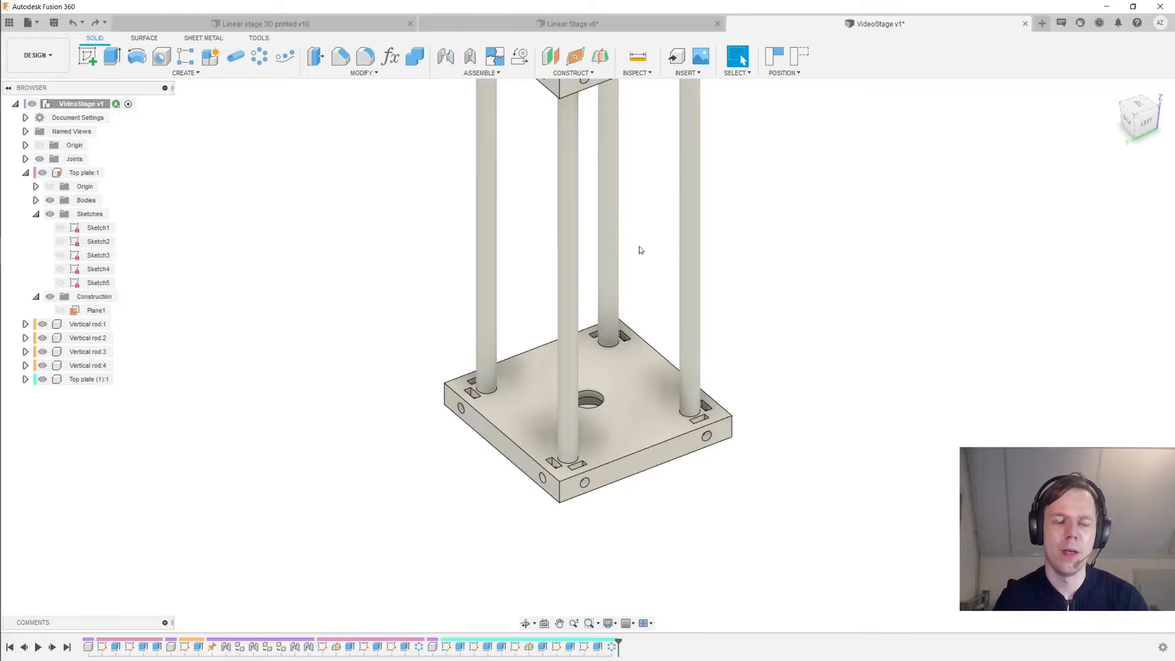
# Capture the lower plate's position and join it with Vertical rod:3 in a rigid group including child components
pyautogui.moveTo(511, 132); pyautogui.dragTo(490, 178, button='middle')
pyautogui.scroll(1, 493, 176)
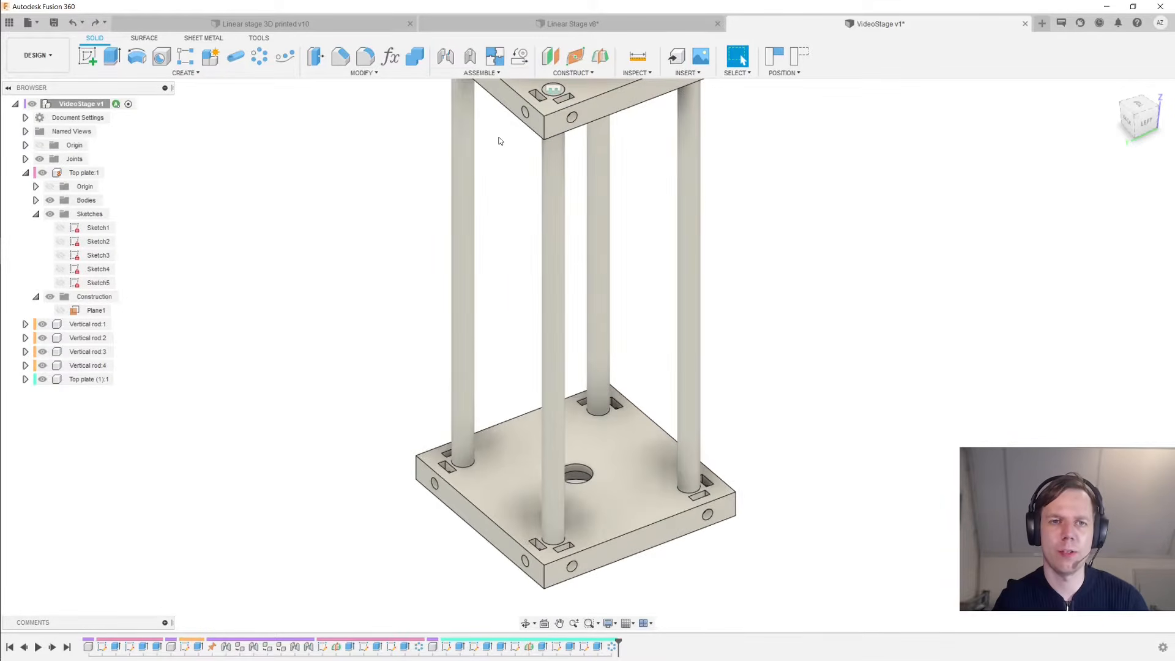
pyautogui.click(495, 59)
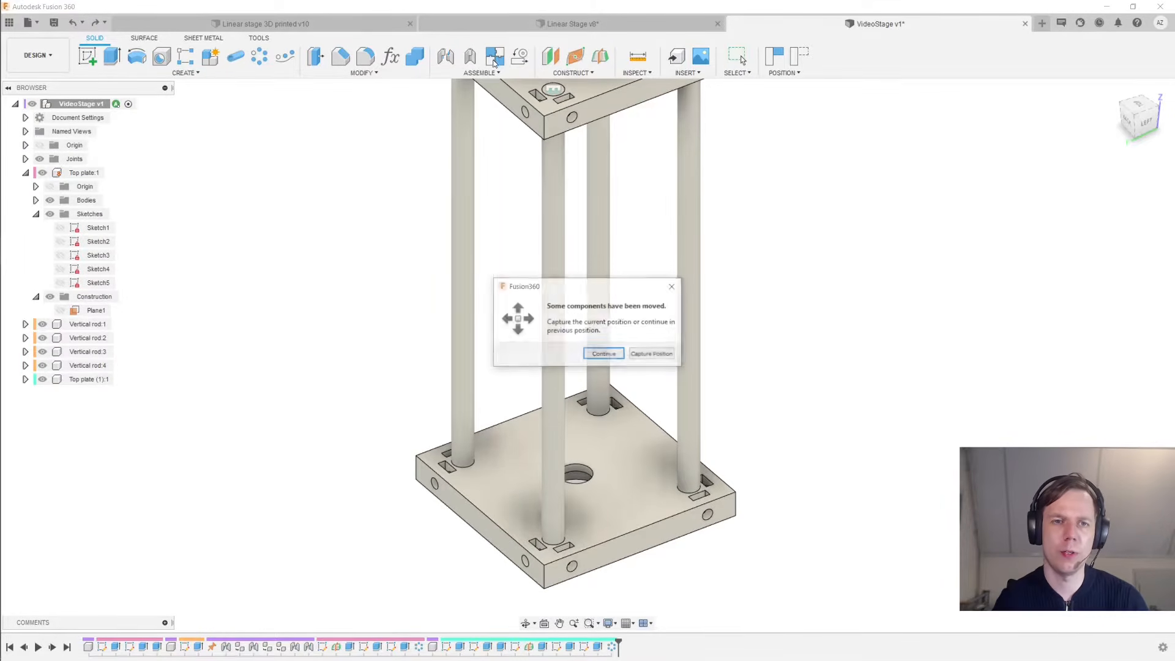
pyautogui.click(665, 355)
pyautogui.click(473, 415)
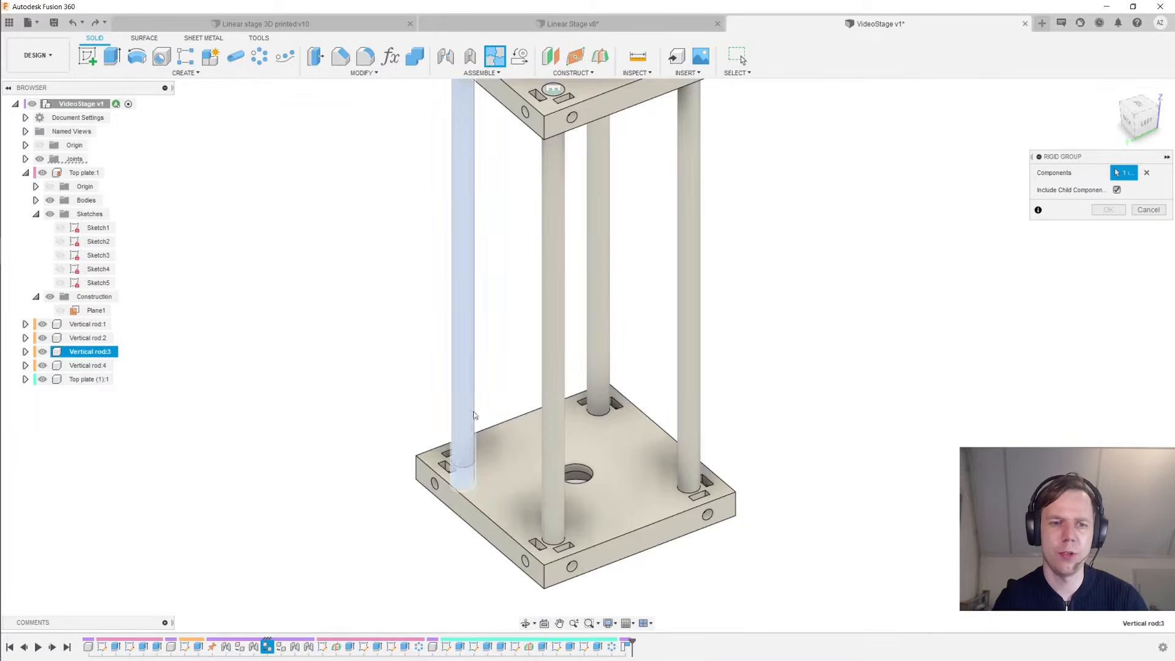
pyautogui.click(527, 442)
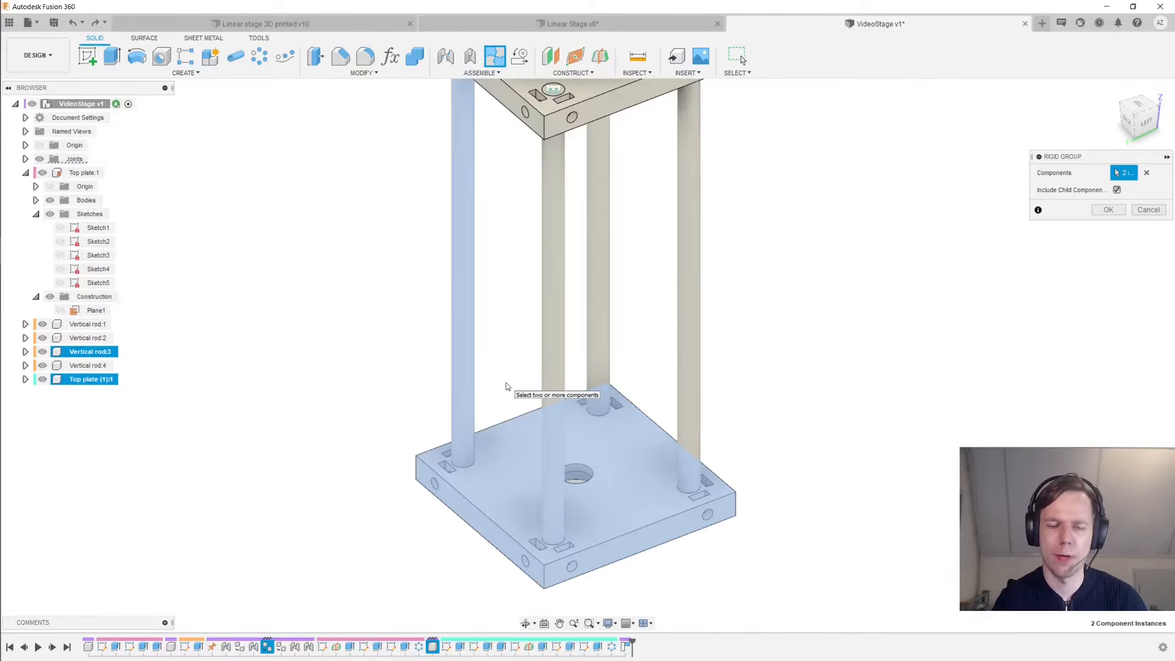
pyautogui.scroll(-2, 507, 387)
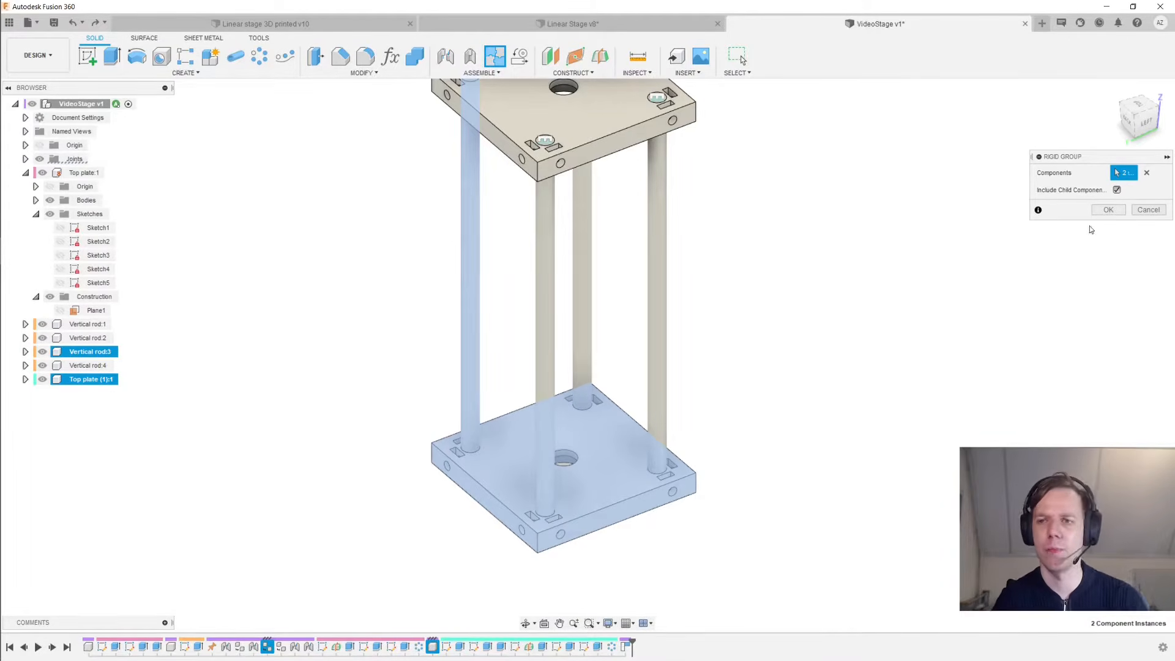
pyautogui.click(1108, 210)
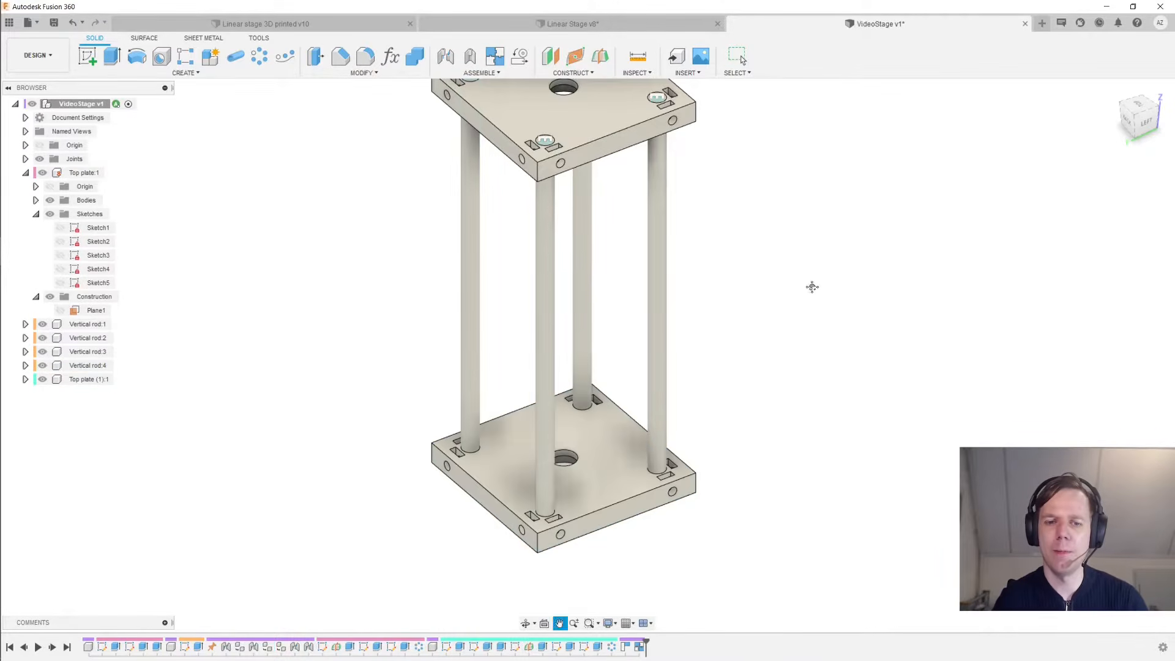
# Rename the pasted Top plate (1) component as Bottom plate
pyautogui.doubleClick(82, 380)
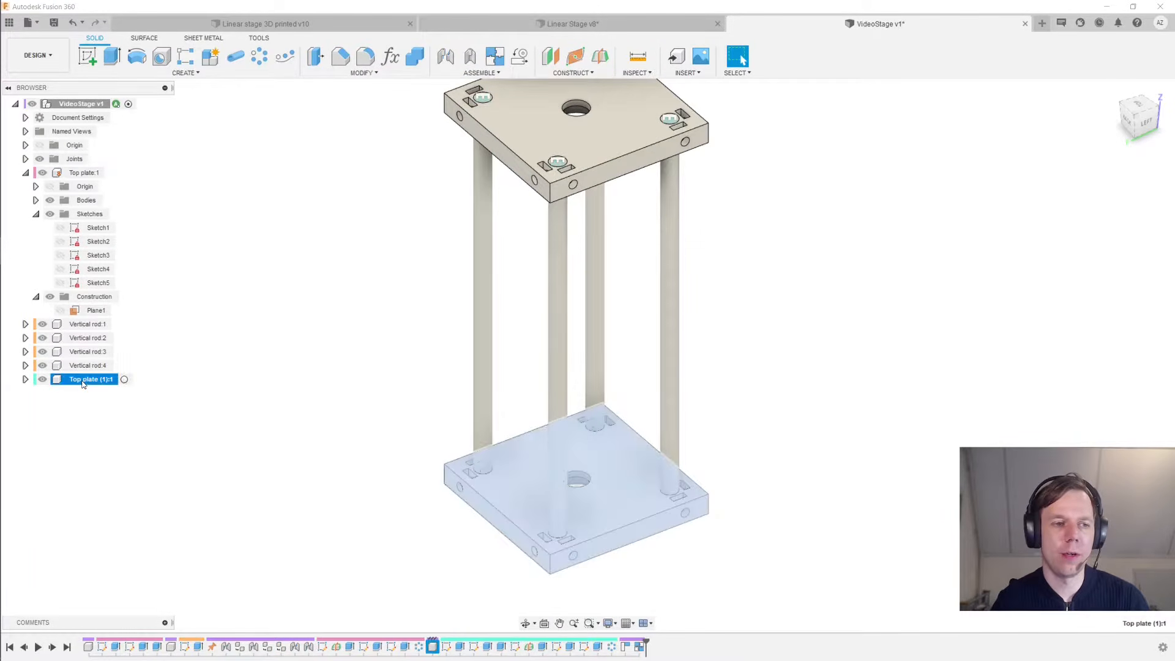
pyautogui.write('Bto')
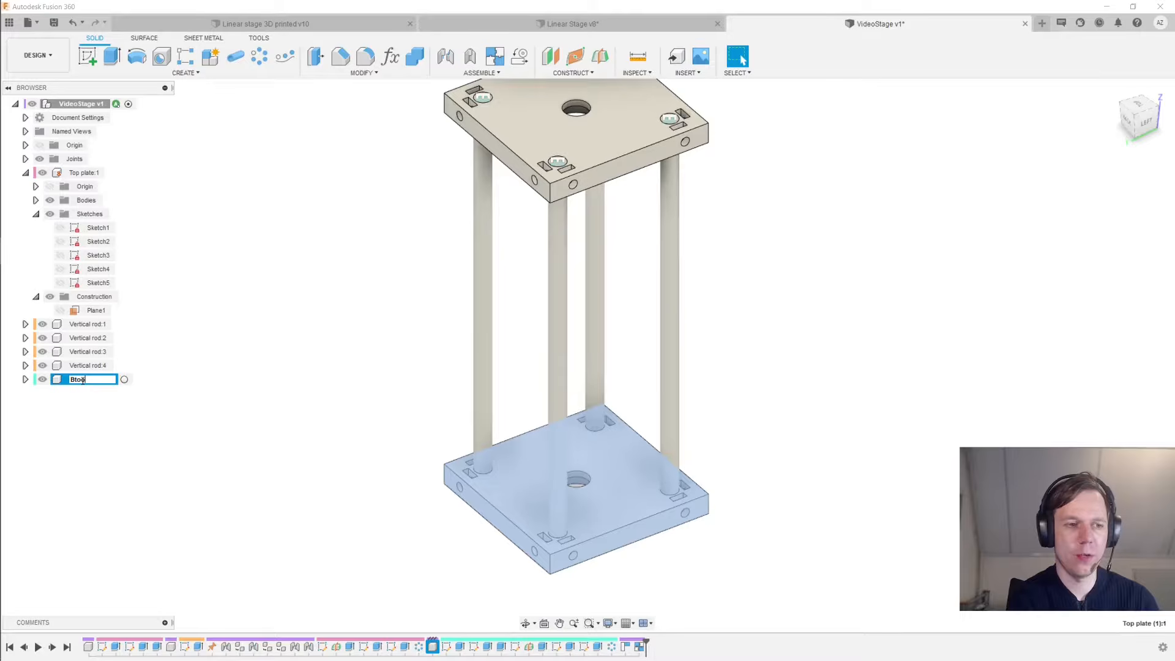
pyautogui.write('tom plate')
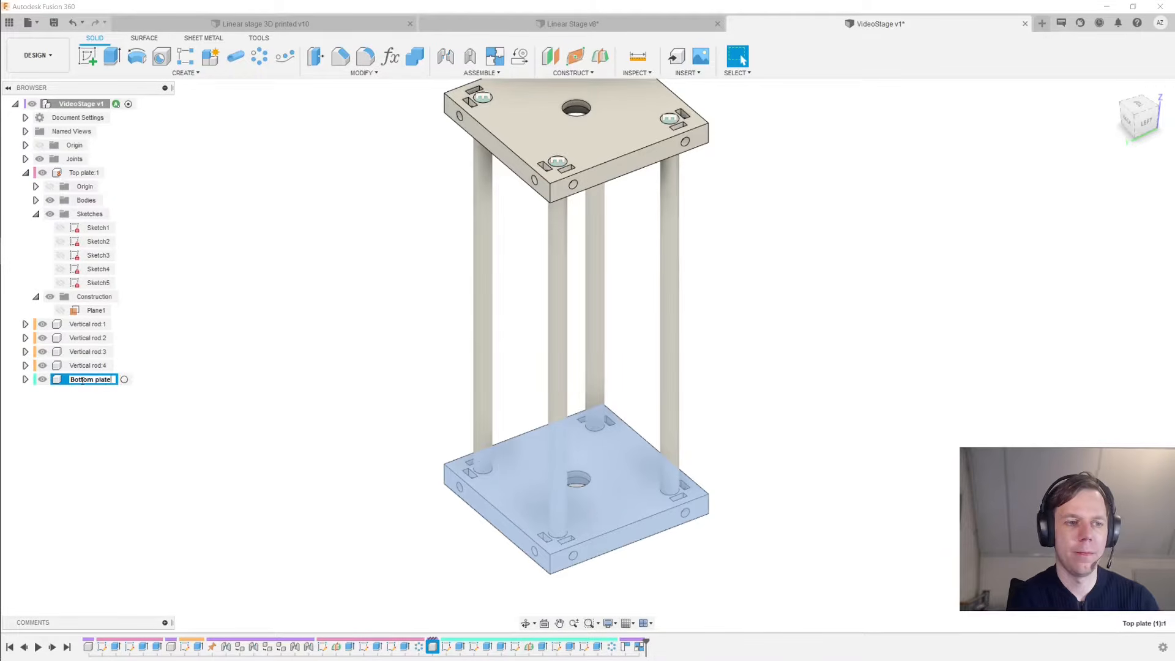
pyautogui.press('Return')
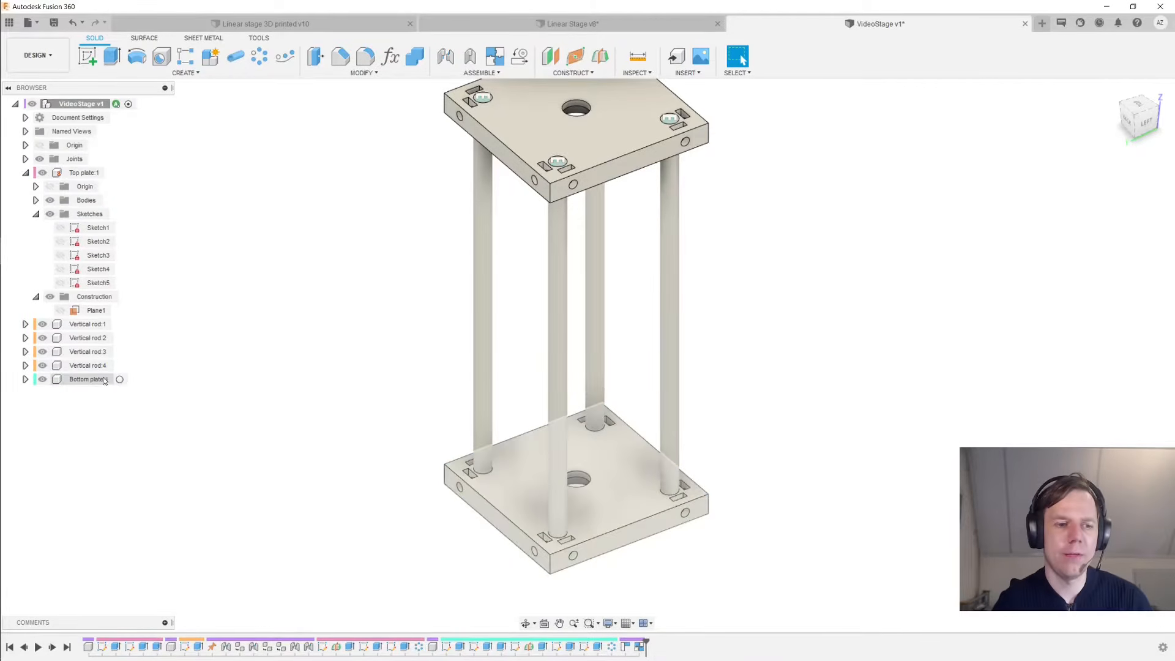
# Activate the Bottom plate component and identify the history features behind the larger central pocket on its underside
pyautogui.click(127, 379)
pyautogui.click(218, 413)
pyautogui.scroll(2, 303, 494)
pyautogui.moveTo(383, 495); pyautogui.dragTo(208, 433, button='middle')
pyautogui.click(185, 647)
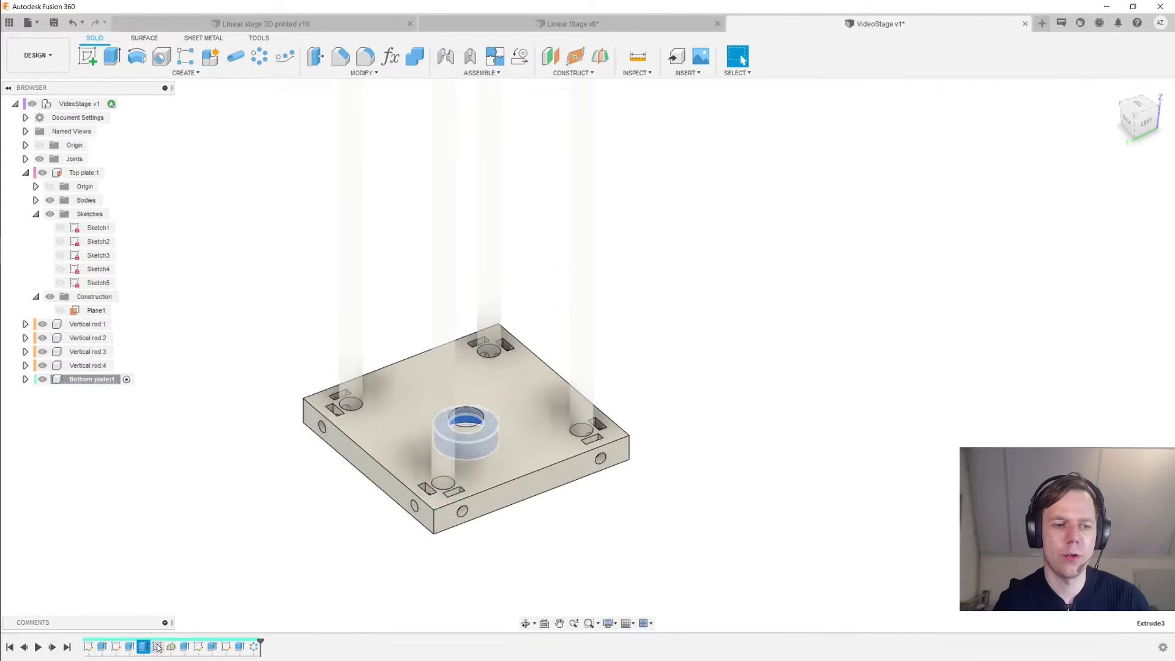
pyautogui.scroll(1, 217, 519)
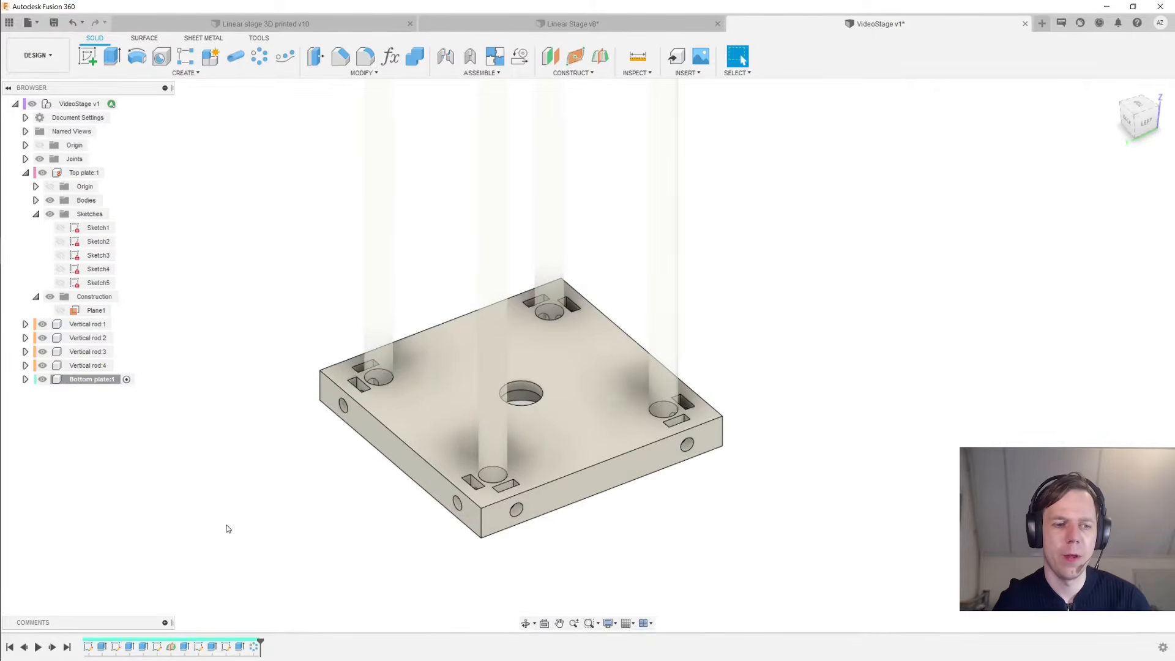
pyautogui.click(117, 647)
pyautogui.moveTo(290, 557)
pyautogui.keyDown('shift'); pyautogui.mouseDown(button='middle')
pyautogui.moveTo(325, 433)
pyautogui.moveTo(428, 453)
pyautogui.mouseUp(button='middle'); pyautogui.keyUp('shift')
pyautogui.click(478, 472)
pyautogui.scroll(2, 478, 472)
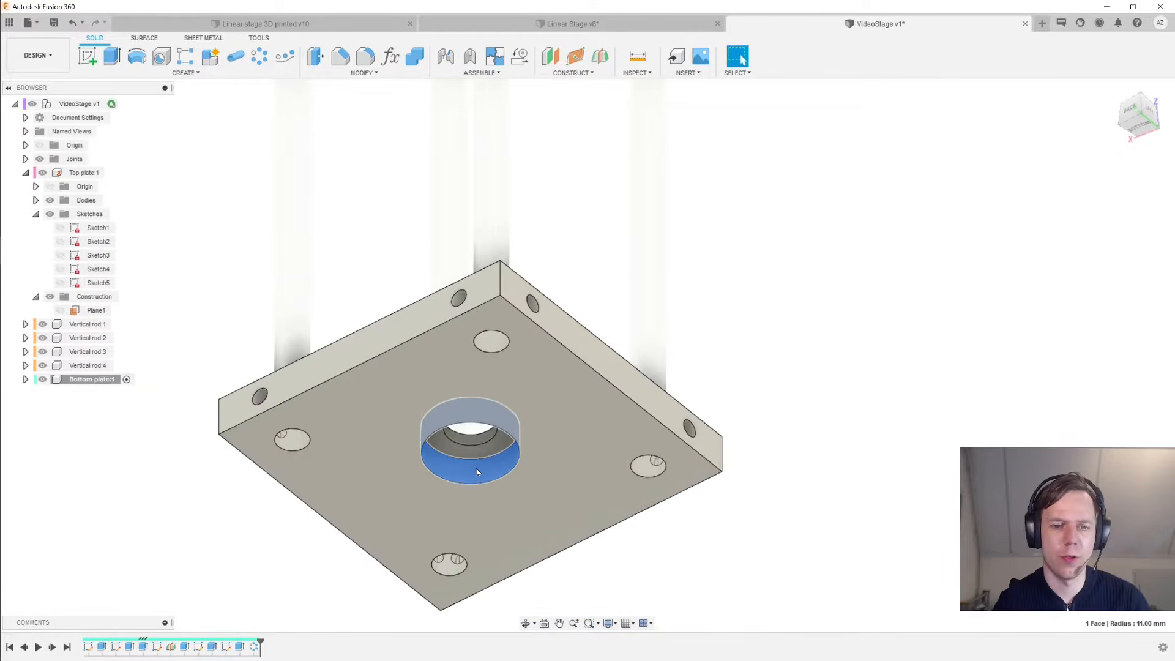
# Redefine the sketch plane of Sketch2 in the bottom plate to the plate's upper face
pyautogui.click(116, 647)
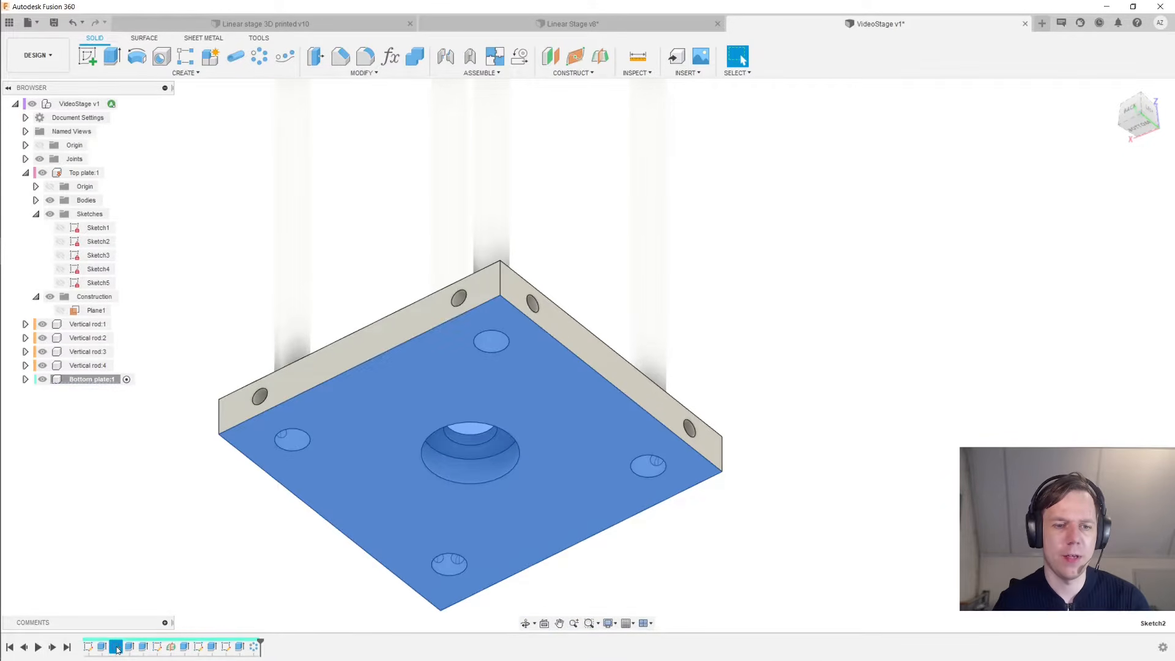
pyautogui.rightClick(116, 647)
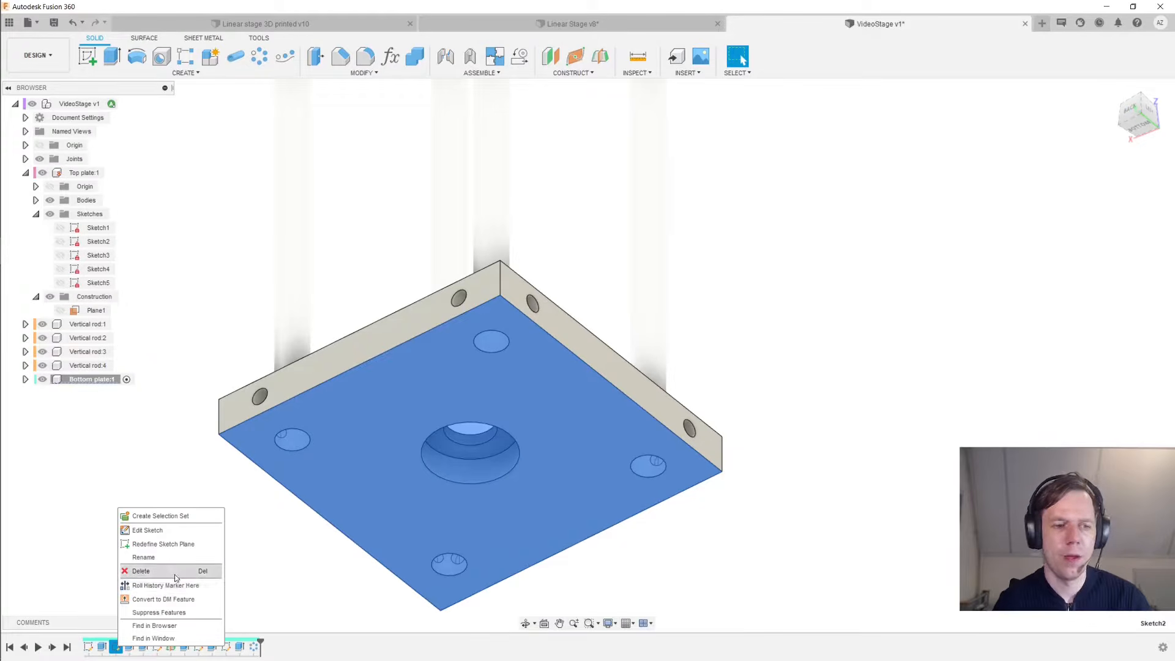
pyautogui.click(181, 549)
pyautogui.moveTo(325, 304)
pyautogui.keyDown('shift'); pyautogui.mouseDown(button='middle')
pyautogui.moveTo(315, 388)
pyautogui.moveTo(476, 549)
pyautogui.mouseUp(button='middle'); pyautogui.keyUp('shift')
pyautogui.click(500, 293)
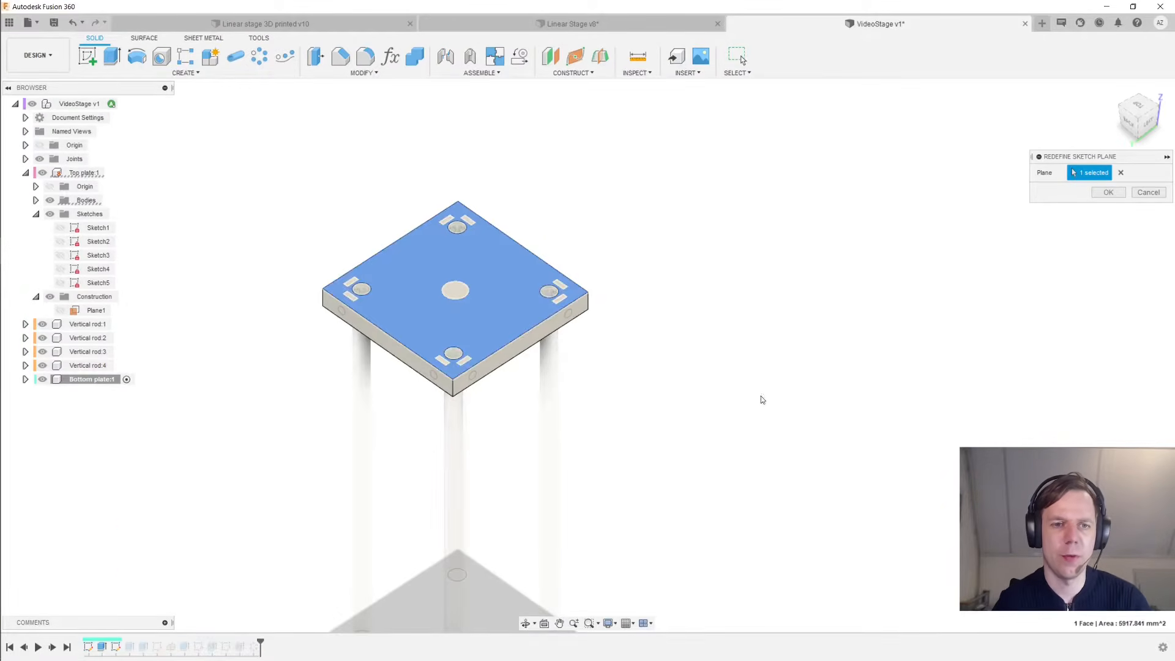
pyautogui.click(1109, 192)
# Inspect the bottom plate's central pocket, its ledge and the smaller through hole from above and below
pyautogui.scroll(4, 615, 365)
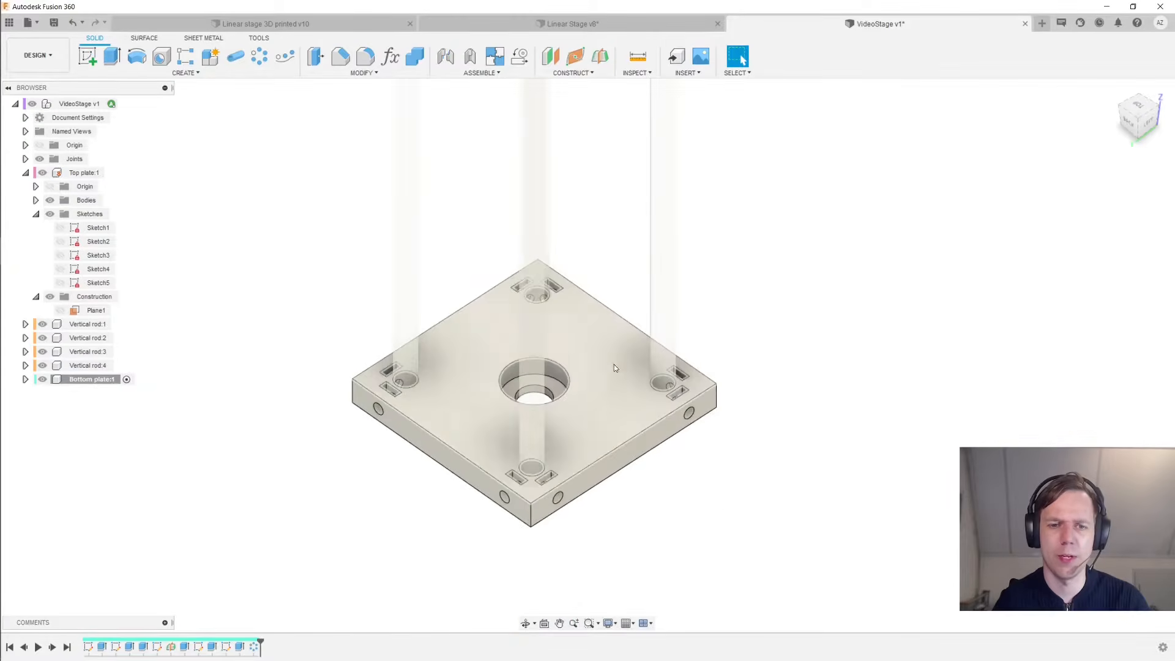
pyautogui.click(583, 366)
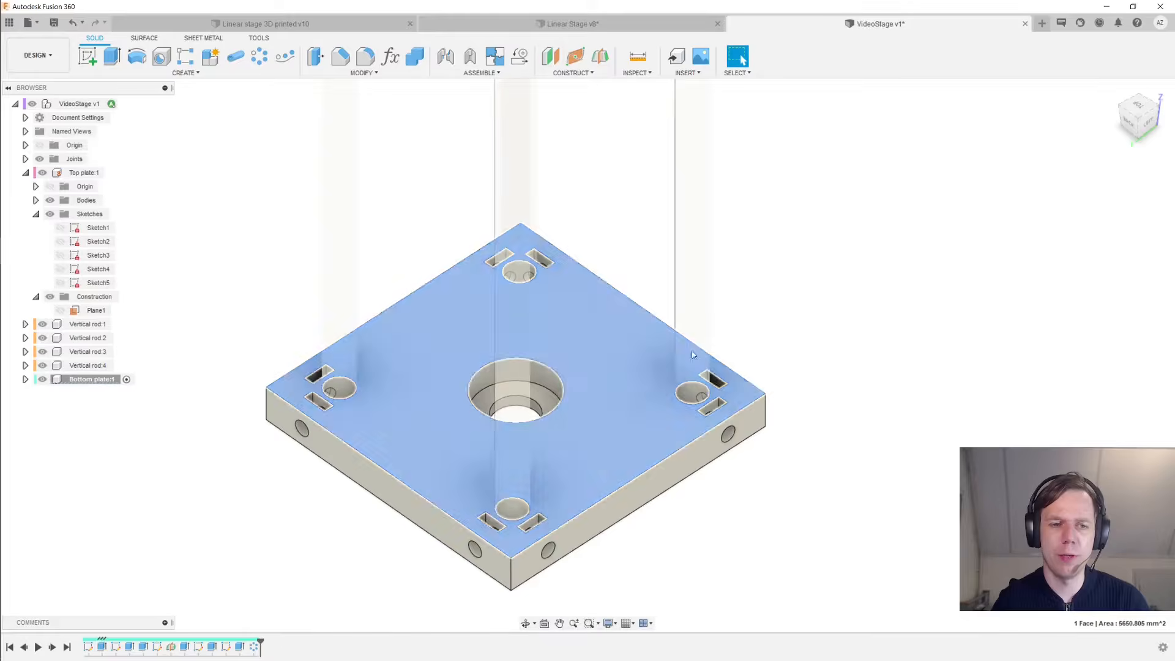
pyautogui.press('Escape')
pyautogui.scroll(2, 612, 377)
pyautogui.click(529, 395)
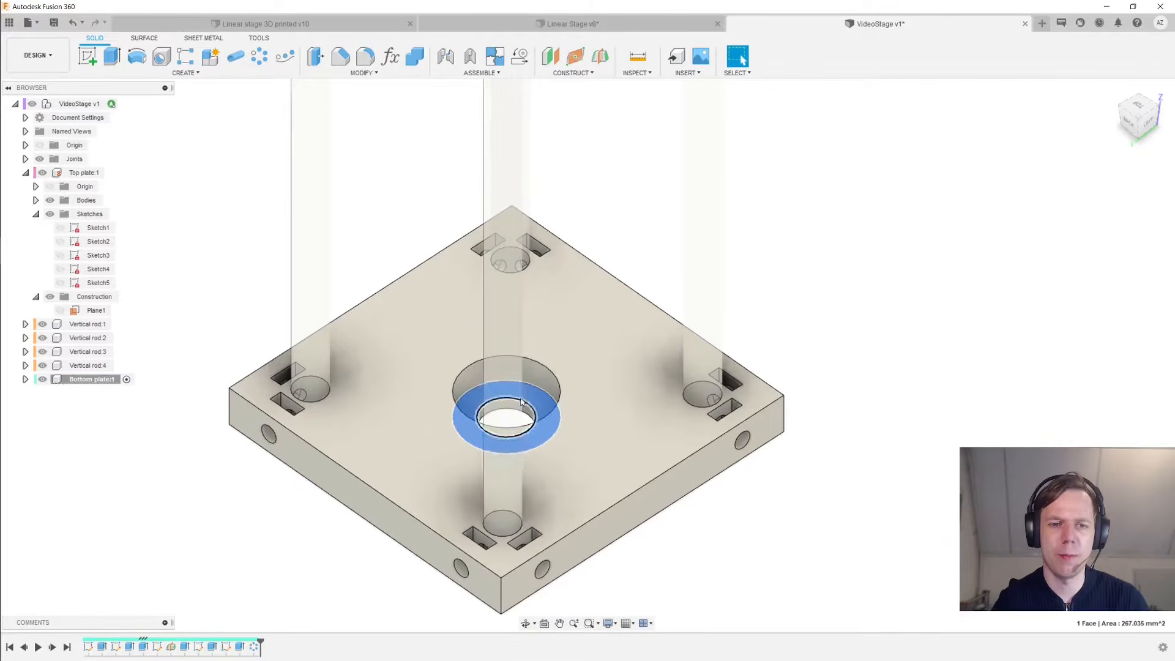
pyautogui.keyDown('shift'); pyautogui.moveTo(529, 394); pyautogui.dragTo(508, 398, button='middle'); pyautogui.keyUp('shift')
pyautogui.click(508, 398)
pyautogui.scroll(-3, 508, 398)
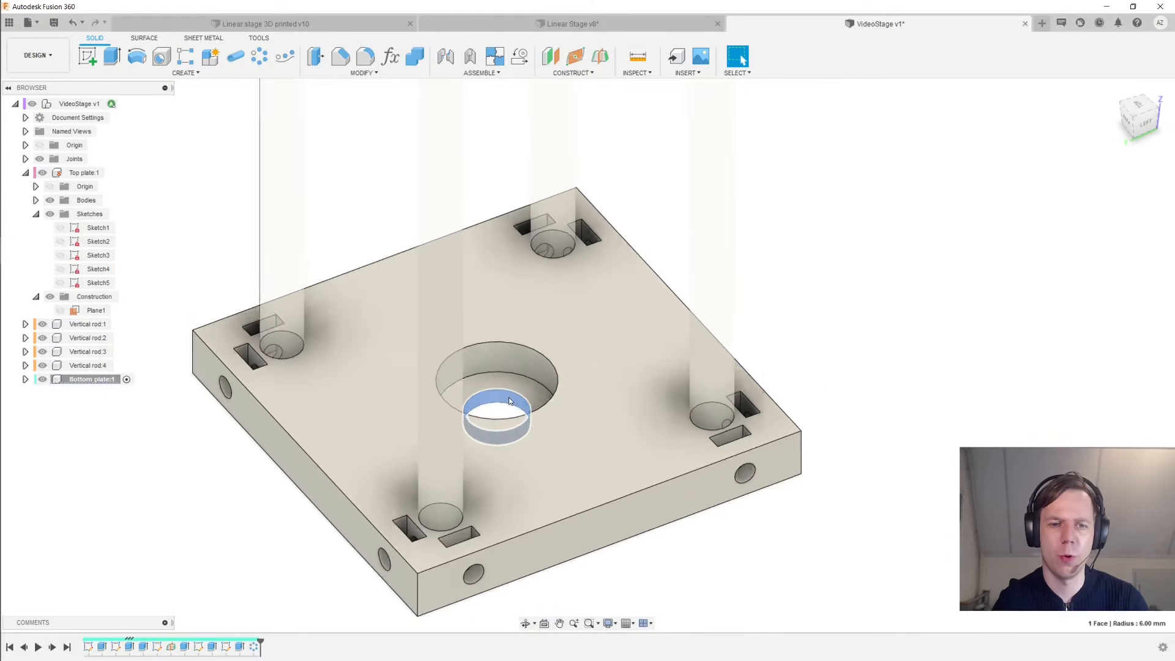
pyautogui.scroll(-2, 813, 440)
pyautogui.keyDown('shift'); pyautogui.moveTo(813, 444); pyautogui.dragTo(769, 453, button='middle'); pyautogui.keyUp('shift')
pyautogui.press('Escape')
pyautogui.click(517, 437)
pyautogui.keyDown('shift'); pyautogui.moveTo(517, 437); pyautogui.dragTo(515, 353, button='middle'); pyautogui.keyUp('shift')
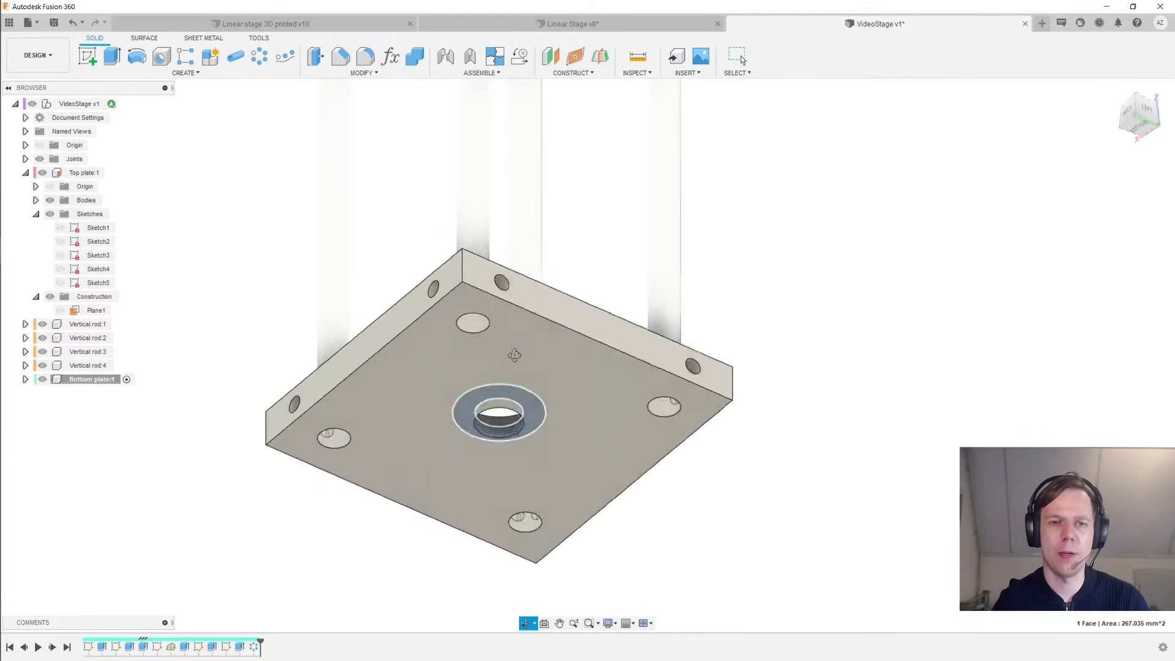
# Compare the bottom plate's pocket with the top plate's central hole, and reactivate the top-level VideoStage assembly
pyautogui.moveTo(542, 265); pyautogui.dragTo(533, 598, button='middle')
pyautogui.click(508, 170)
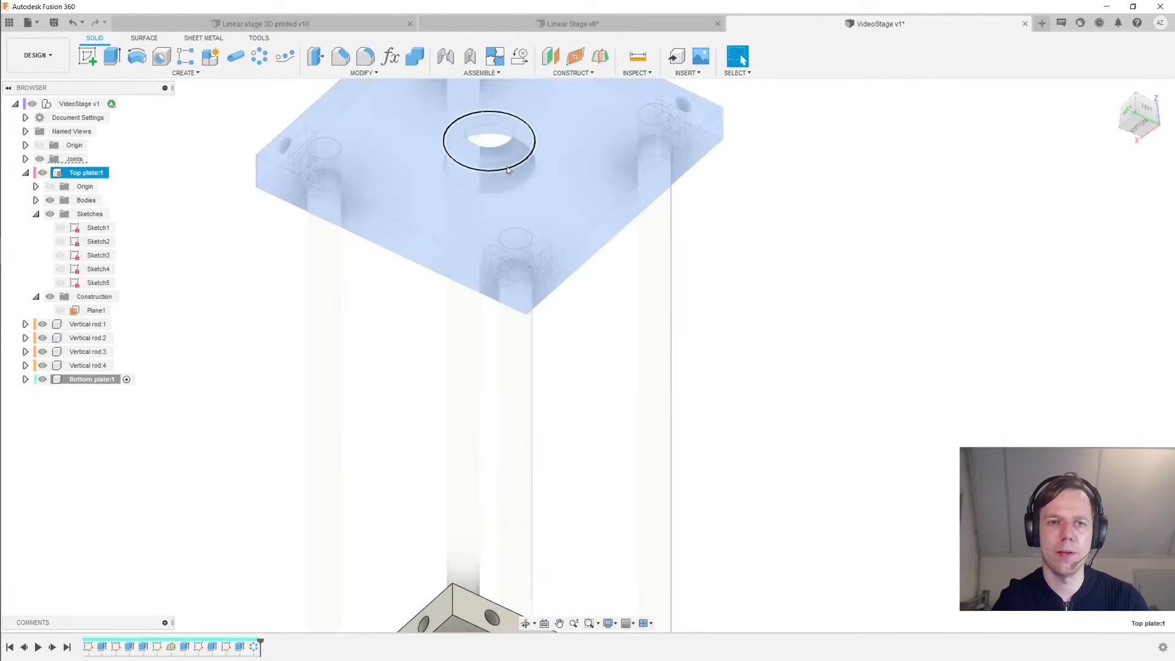
pyautogui.press('Escape')
pyautogui.scroll(-2, 802, 303)
pyautogui.keyDown('shift'); pyautogui.moveTo(802, 303); pyautogui.dragTo(796, 441, button='middle'); pyautogui.keyUp('shift')
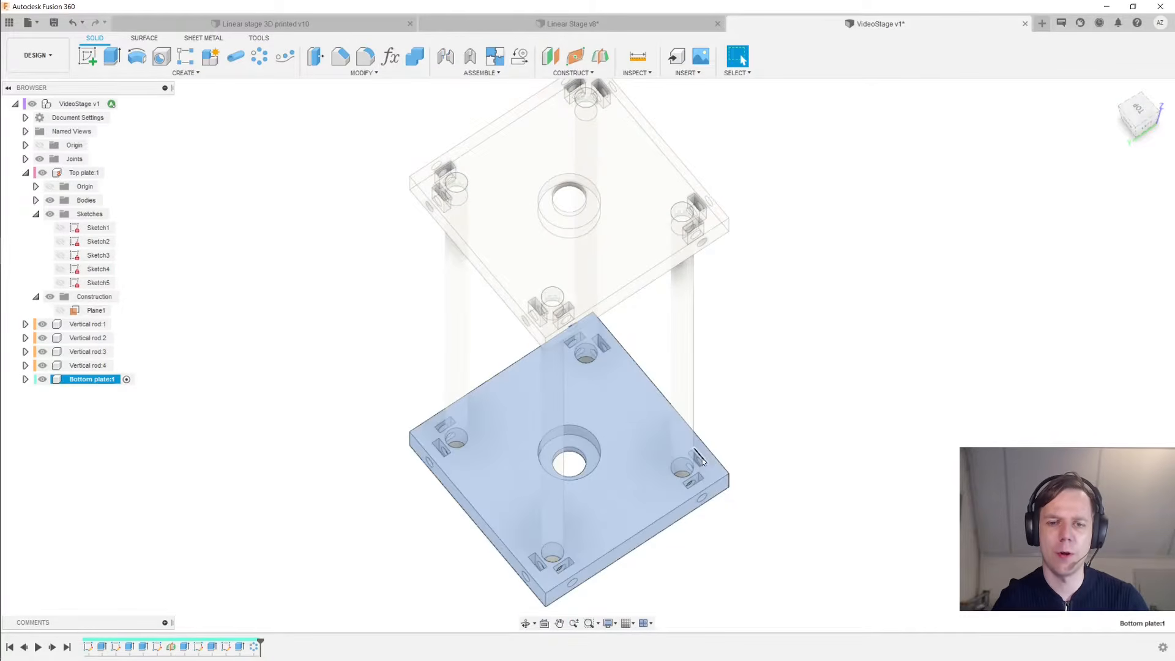
pyautogui.click(111, 104)
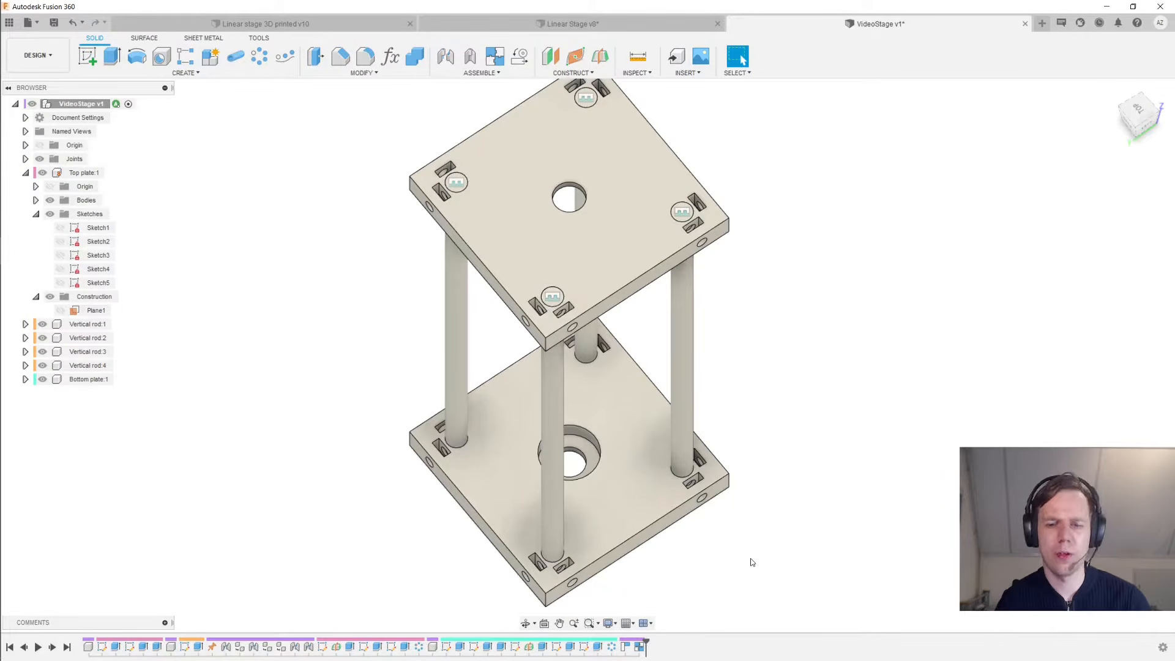
# Turn the Component Color Swatch display off and back on
pyautogui.click(1165, 650)
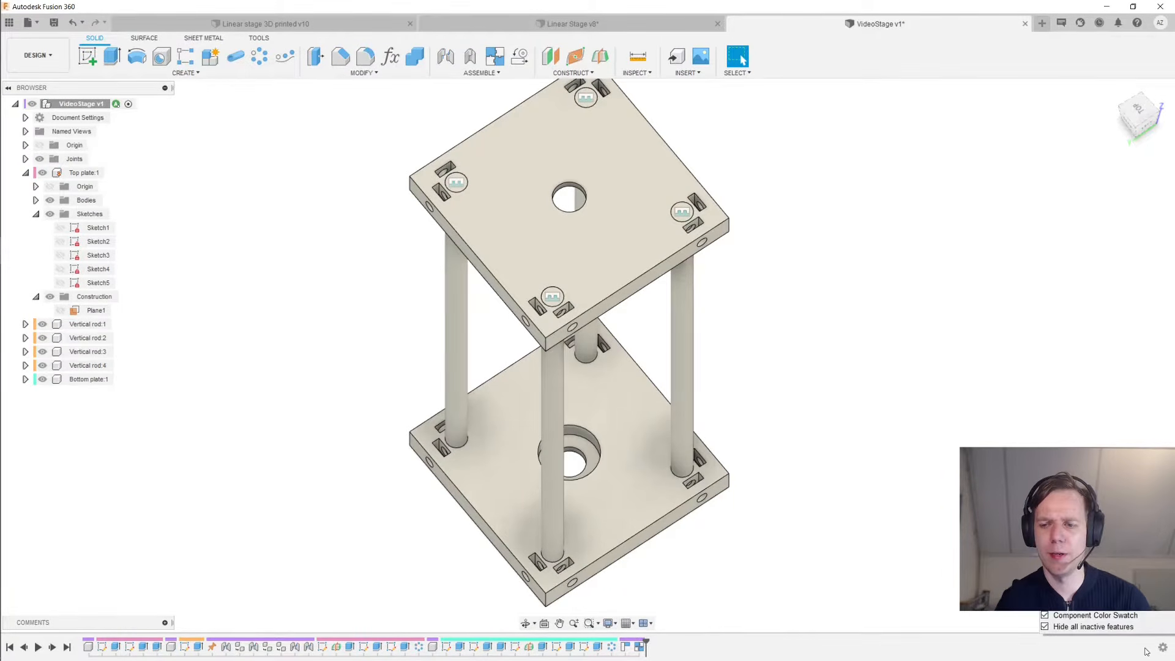
pyautogui.click(1080, 617)
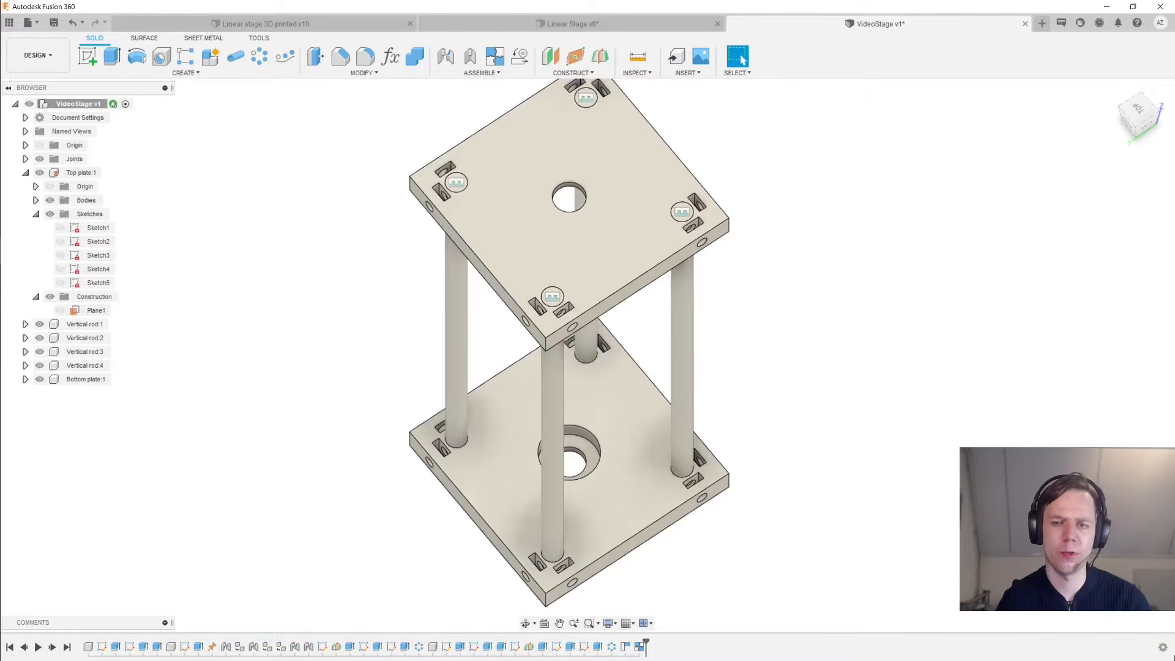
pyautogui.click(1164, 650)
pyautogui.click(1080, 617)
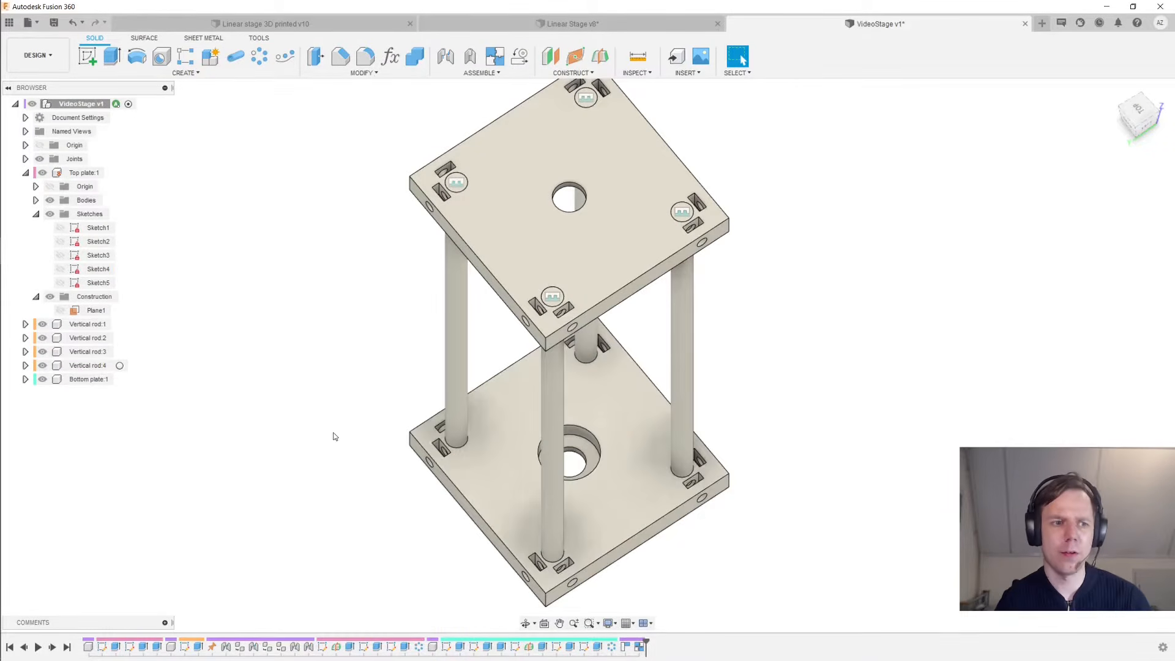
# Activate the bottom plate component to view its own feature history, and reactivate the top-level VideoStage assembly
pyautogui.click(102, 384)
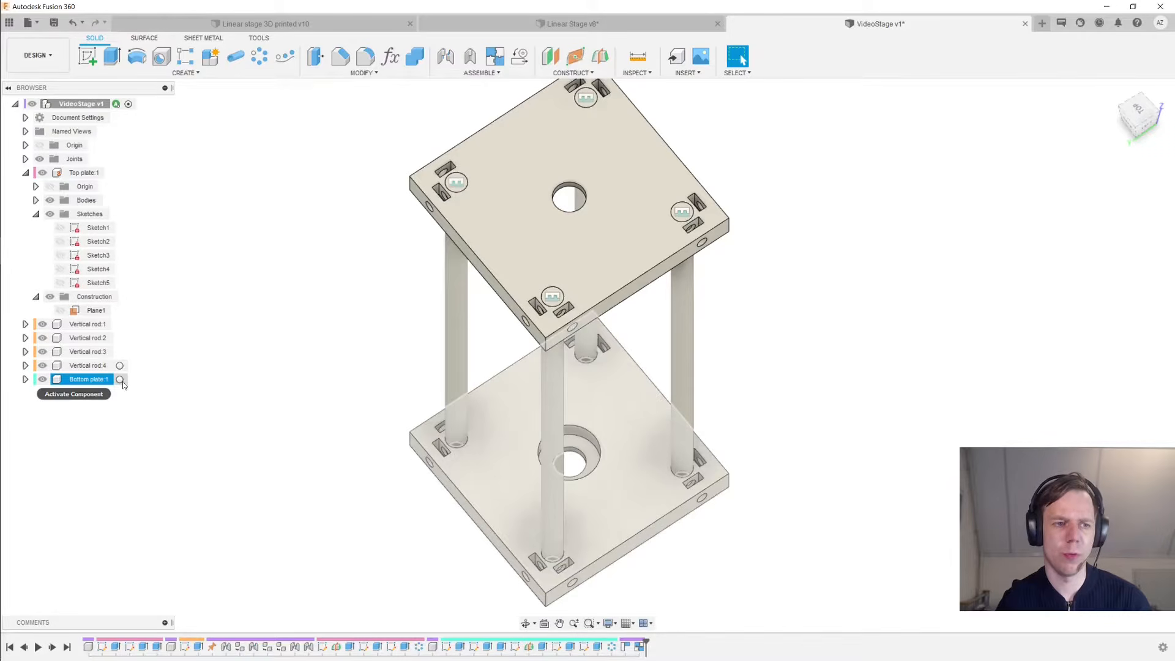
pyautogui.click(120, 381)
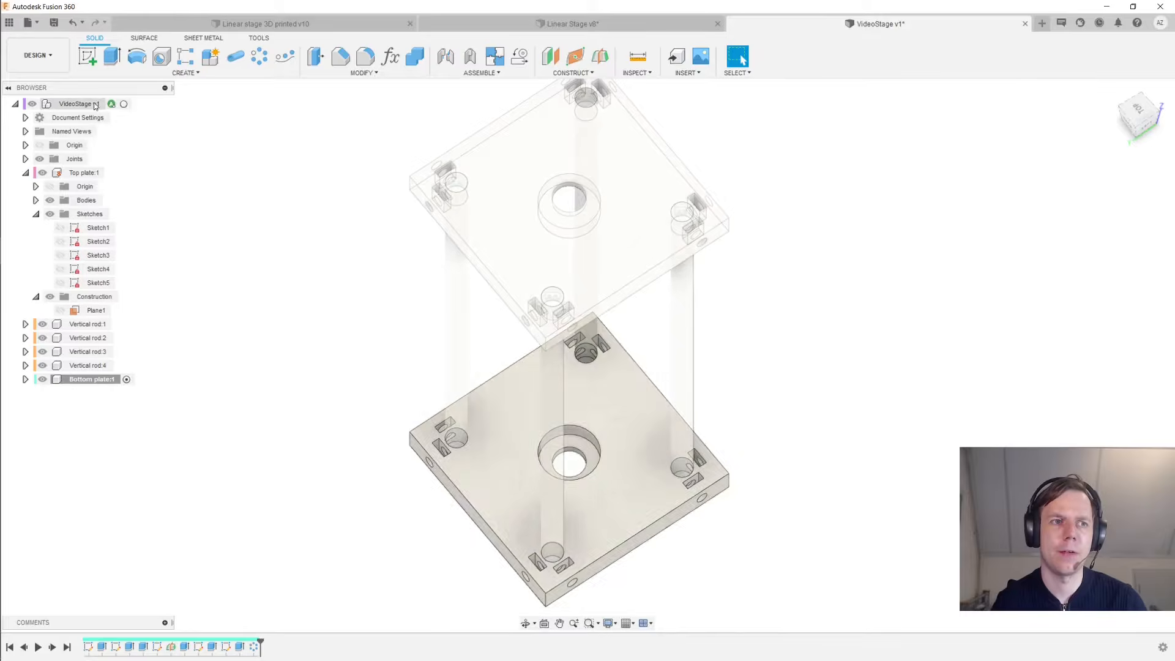
pyautogui.click(124, 104)
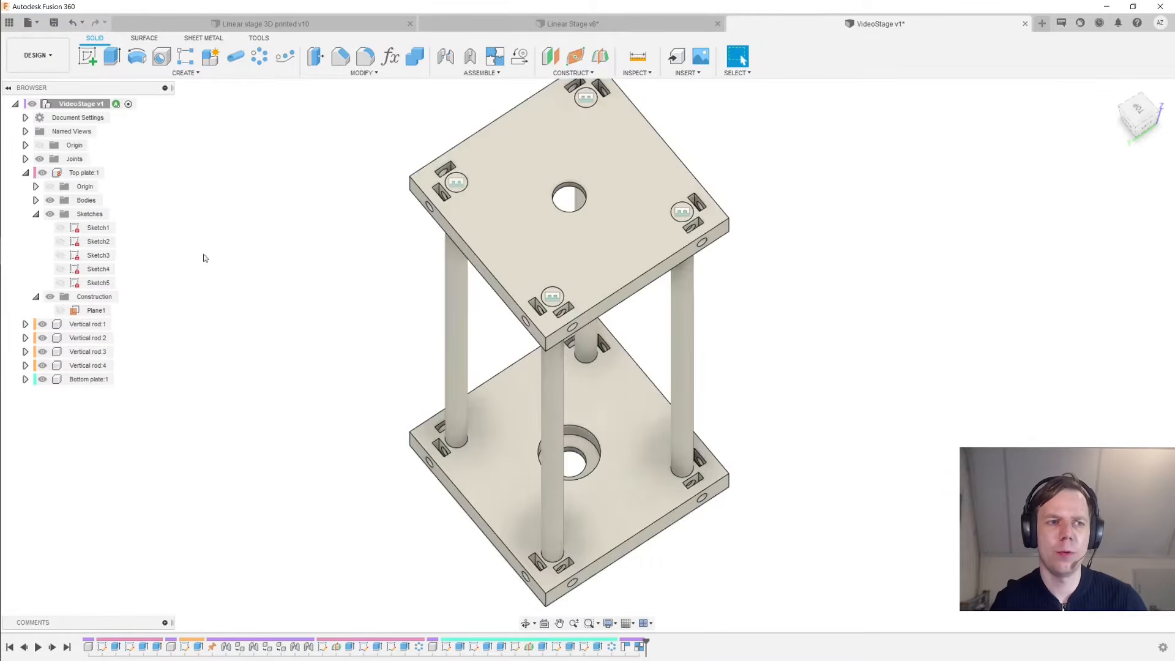
# Set the vertical rod's extrusion distance to -220 mm and inspect the rod ends at the bottom plate from below
pyautogui.click(198, 647)
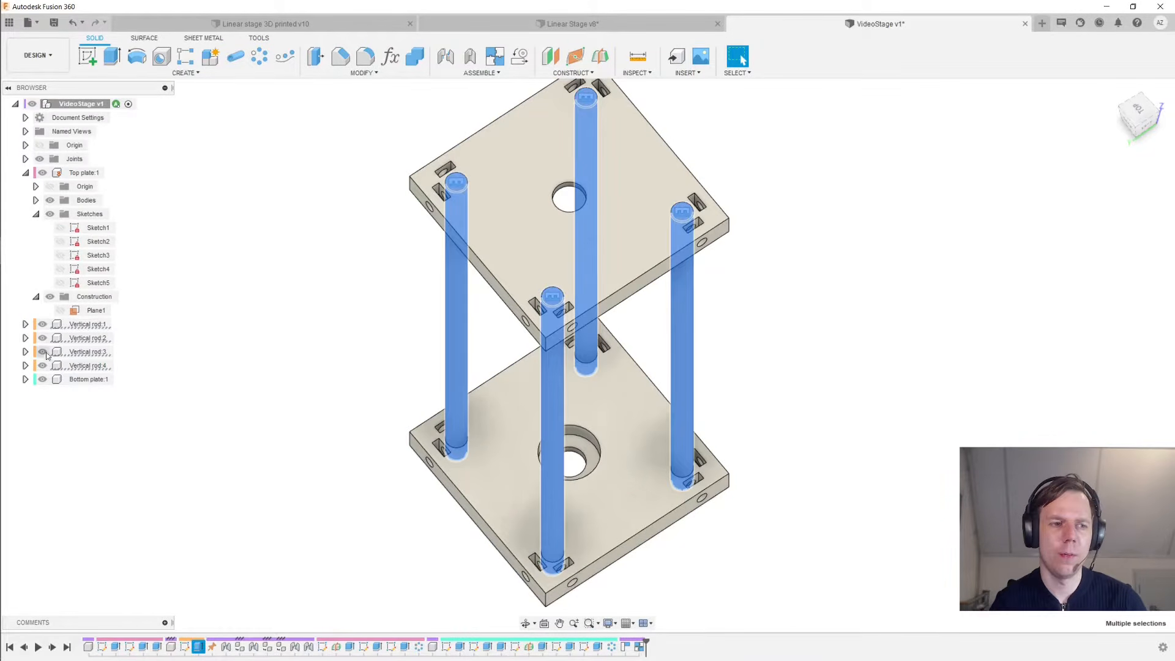
pyautogui.rightClick(197, 647)
pyautogui.click(257, 560)
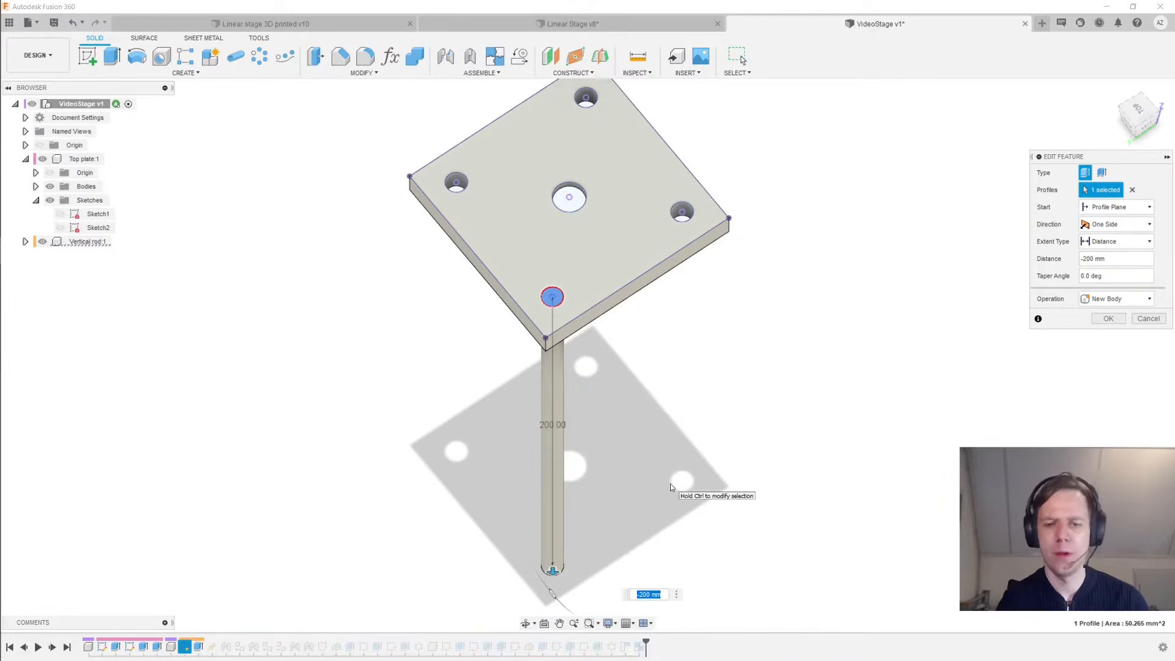
pyautogui.write('-220')
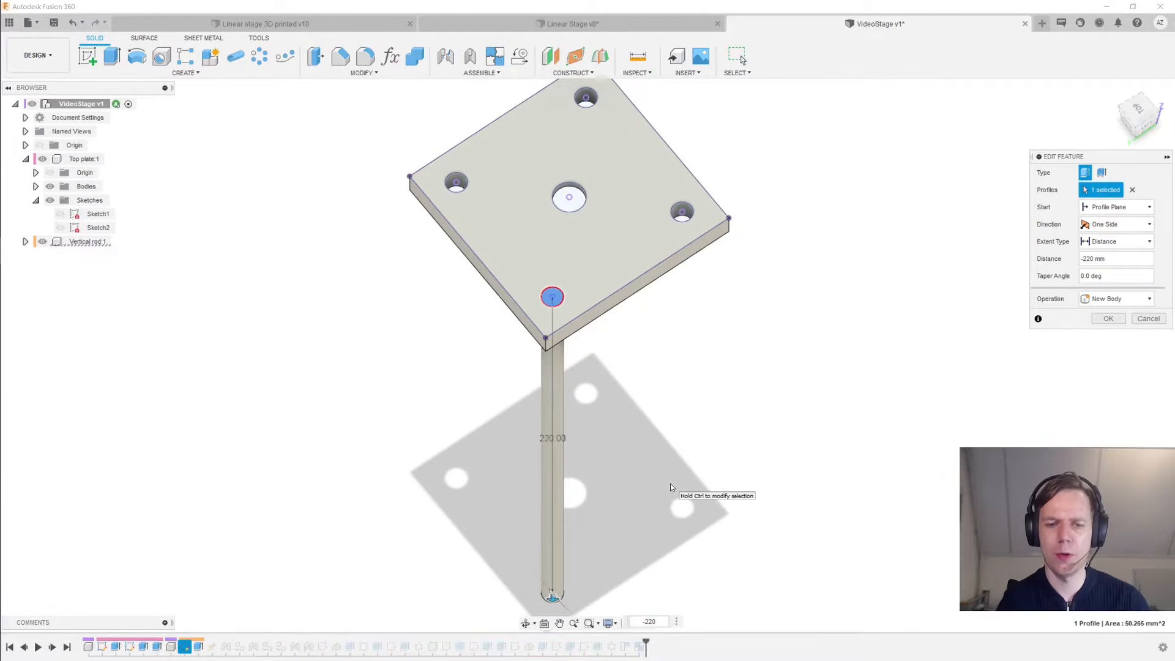
pyautogui.press('Return')
pyautogui.keyDown('shift'); pyautogui.moveTo(860, 543); pyautogui.dragTo(635, 501, button='middle'); pyautogui.keyUp('shift')
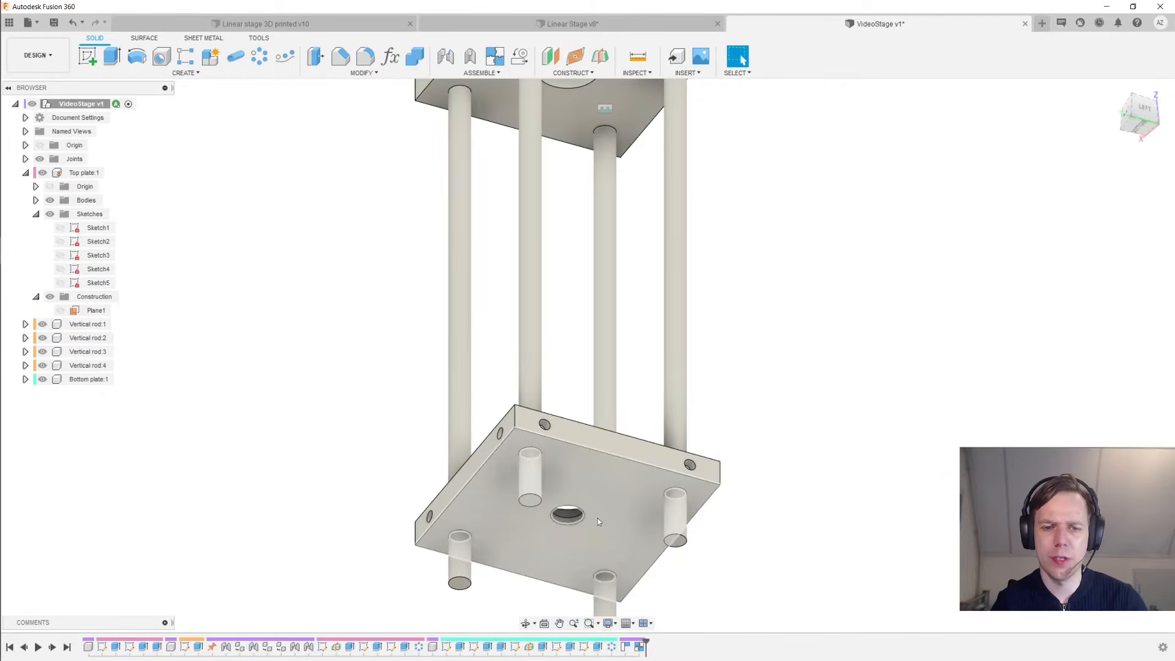
pyautogui.scroll(3, 581, 541)
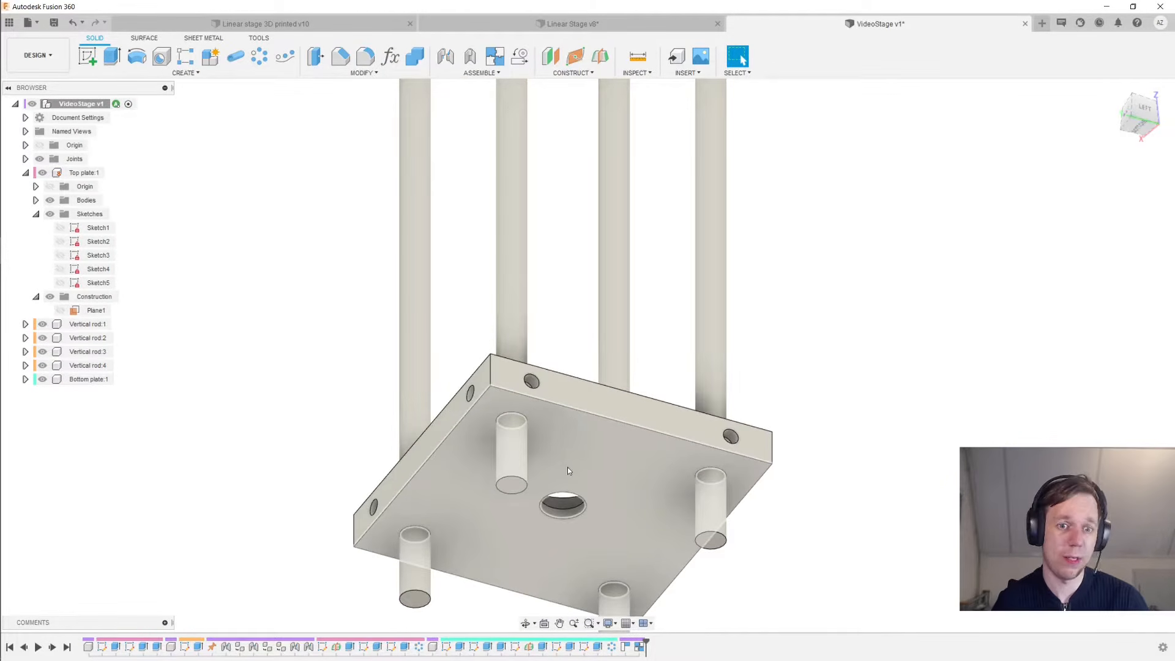
pyautogui.scroll(-4, 761, 533)
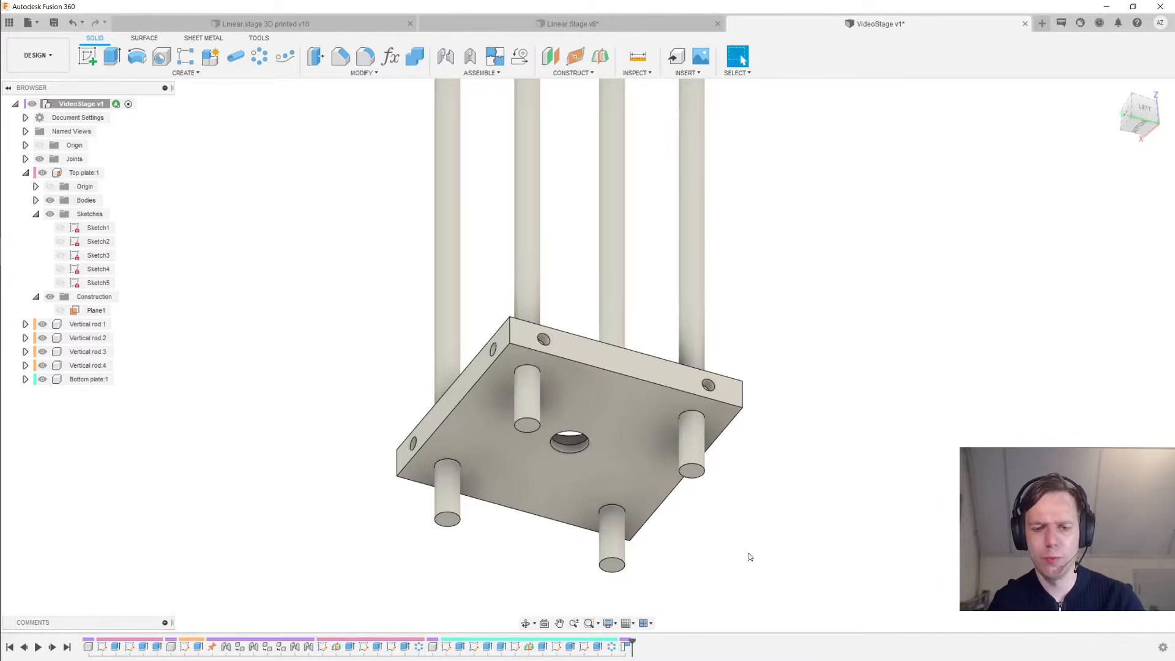
# Create a rigid joint from the underside of the bottom plate's corner rod hole to the lower end of Vertical rod:1, flipping its direction
pyautogui.scroll(2, 643, 441)
pyautogui.click(446, 58)
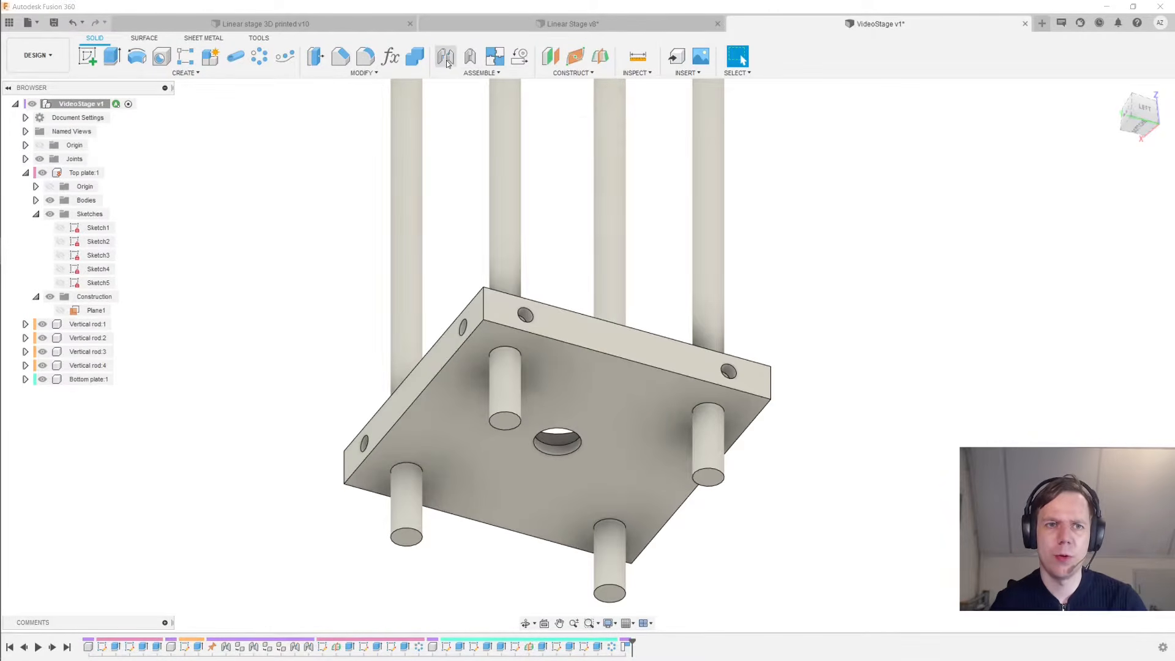
pyautogui.scroll(2, 593, 383)
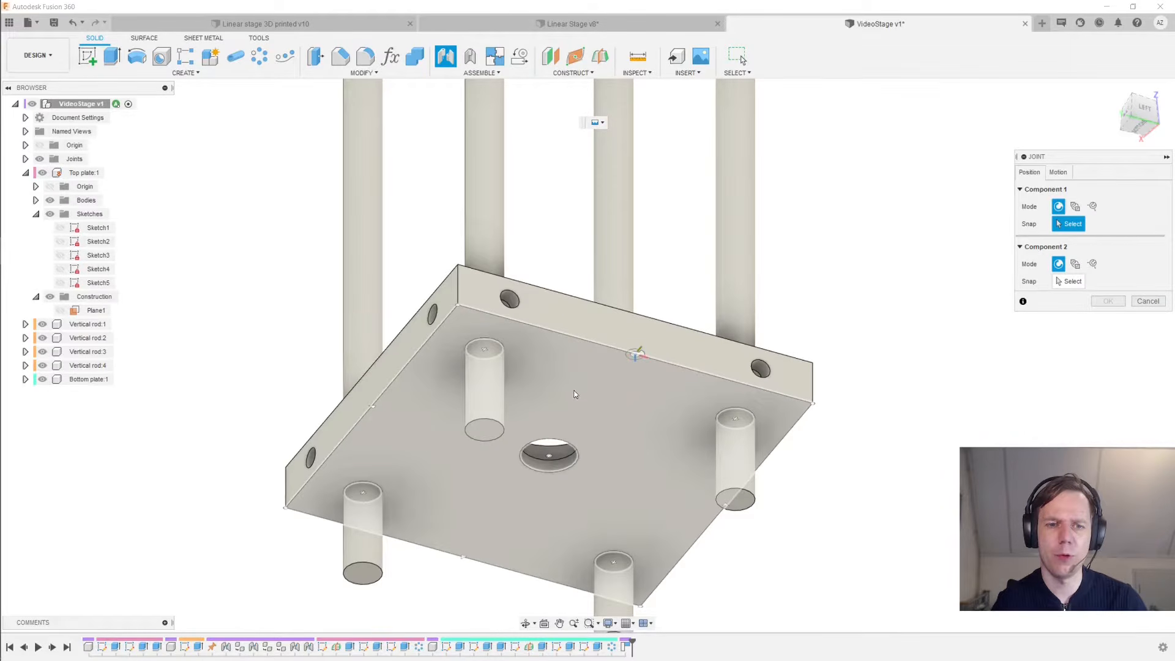
pyautogui.click(481, 359)
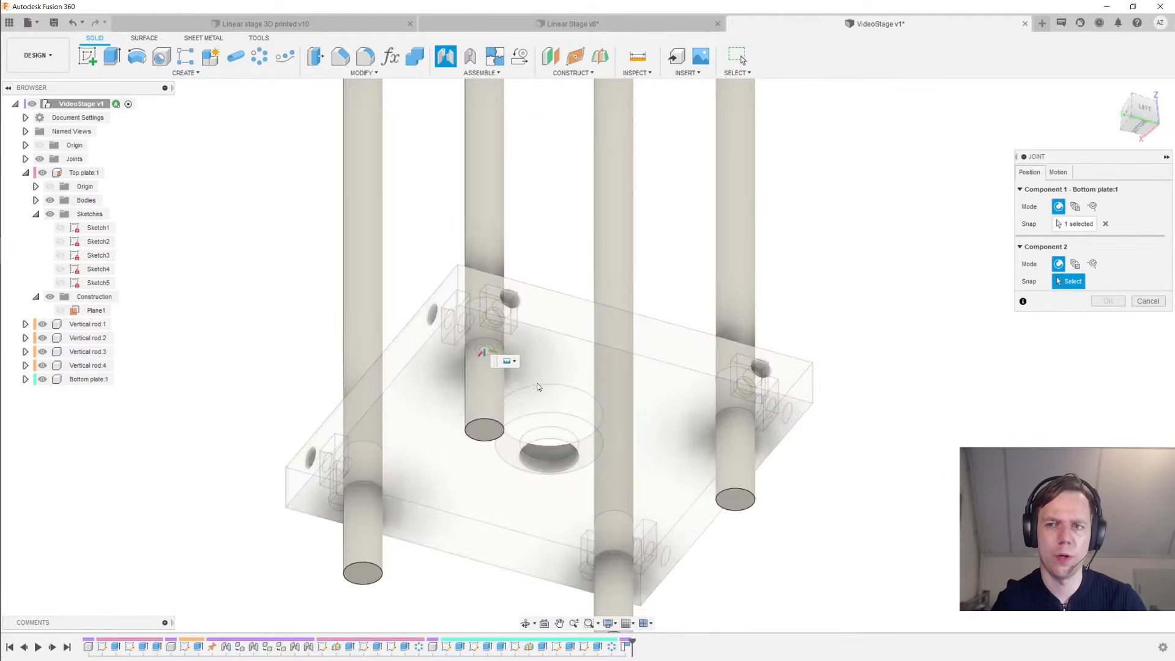
pyautogui.click(488, 434)
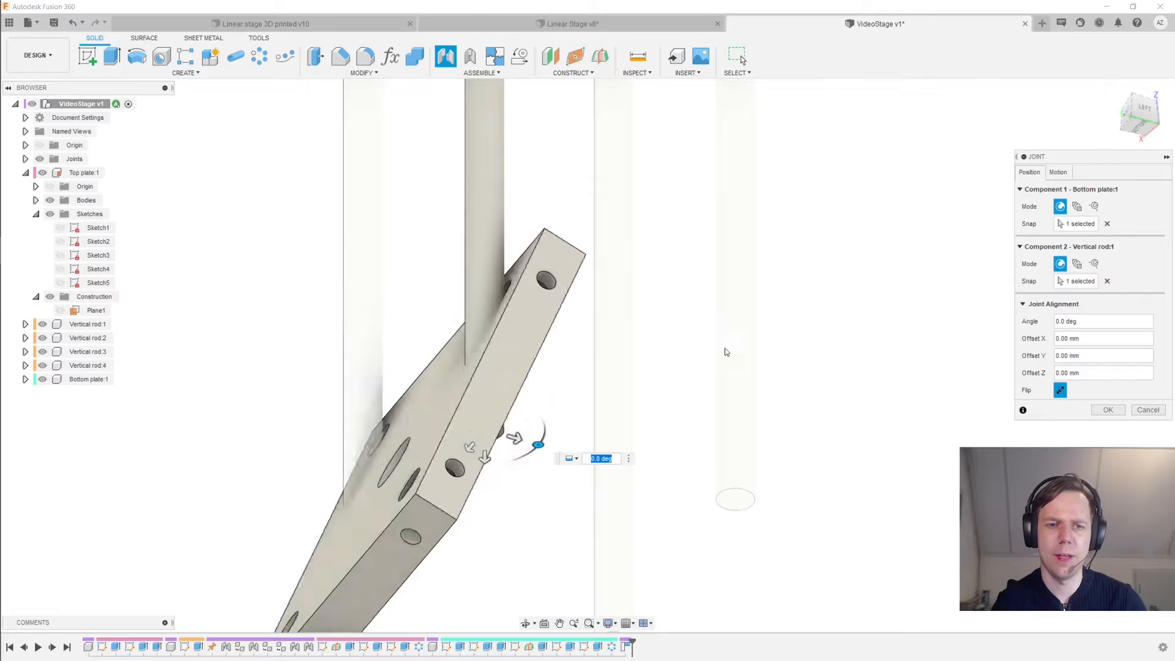
pyautogui.click(1061, 390)
pyautogui.keyDown('shift'); pyautogui.moveTo(883, 425); pyautogui.dragTo(877, 477, button='middle'); pyautogui.keyUp('shift')
pyautogui.scroll(-2, 879, 325)
pyautogui.click(1058, 173)
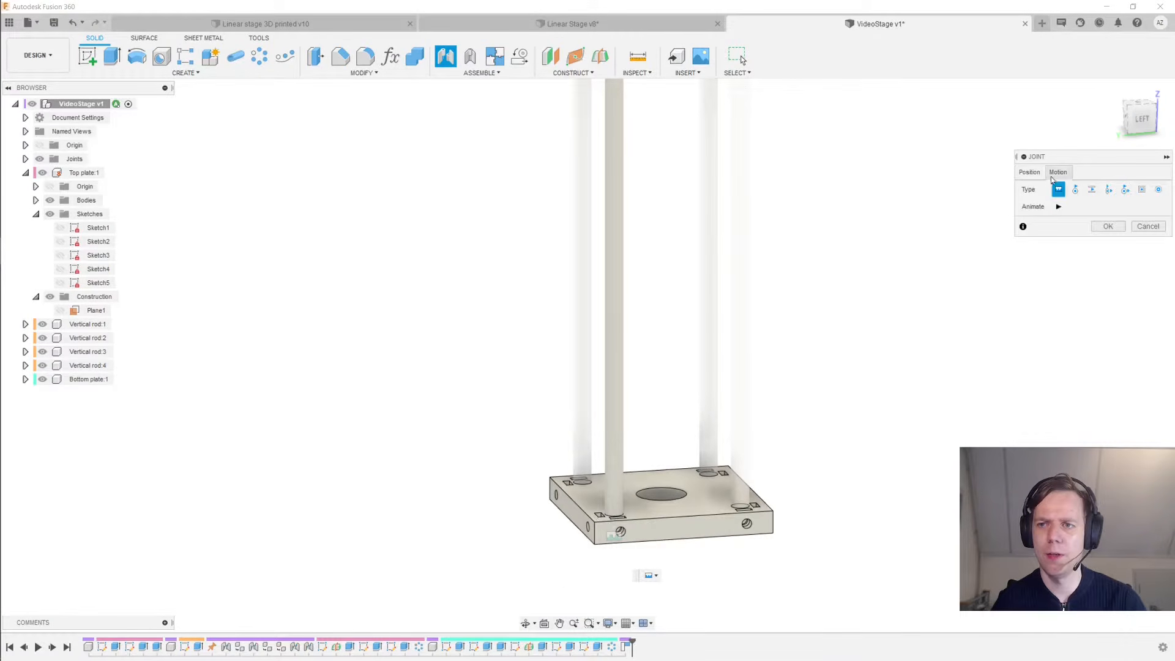
pyautogui.click(1034, 174)
pyautogui.click(1106, 409)
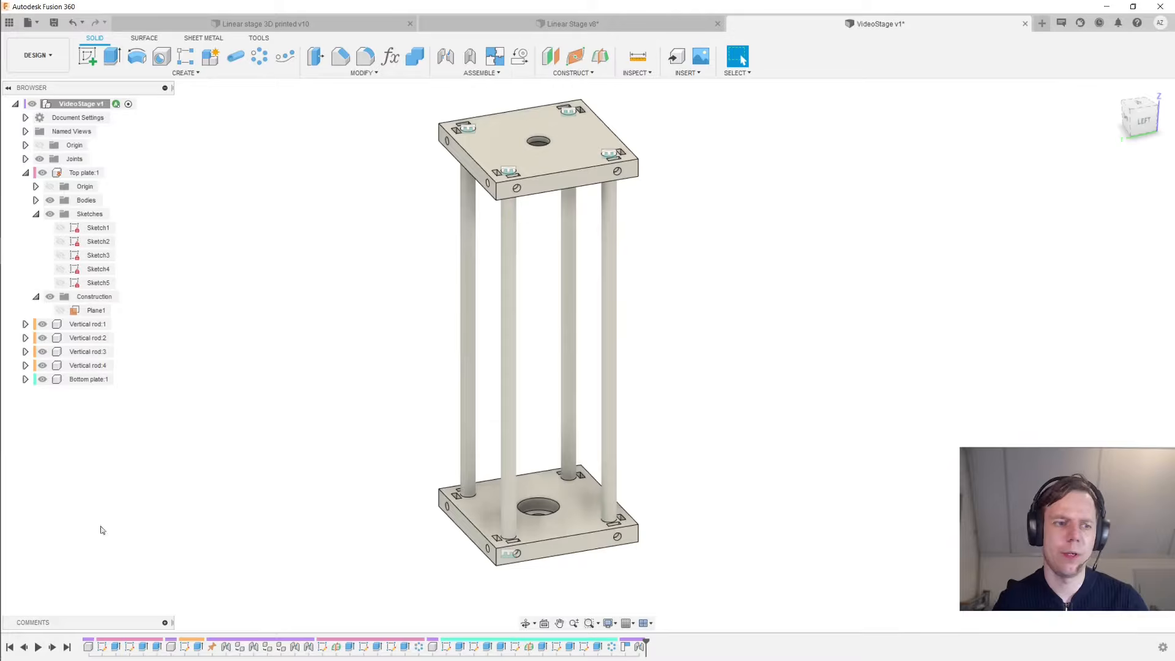
# Edit the vertical rod's extrusion and set its distance to -180 mm
pyautogui.rightClick(199, 645)
pyautogui.click(238, 554)
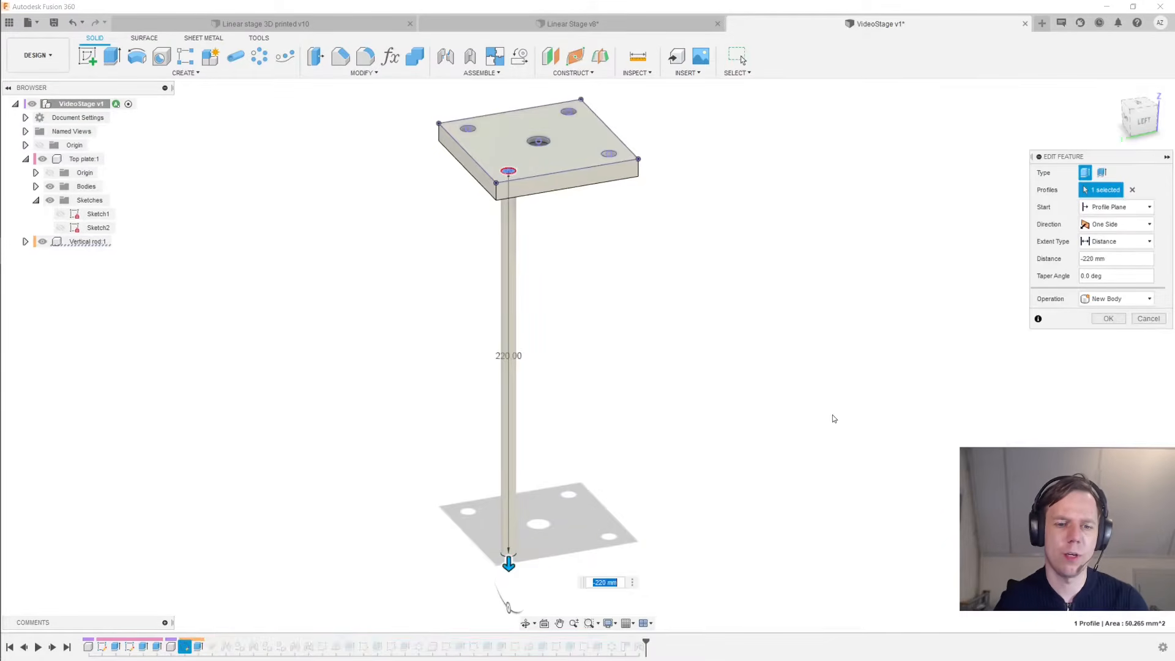
pyautogui.press('Return')
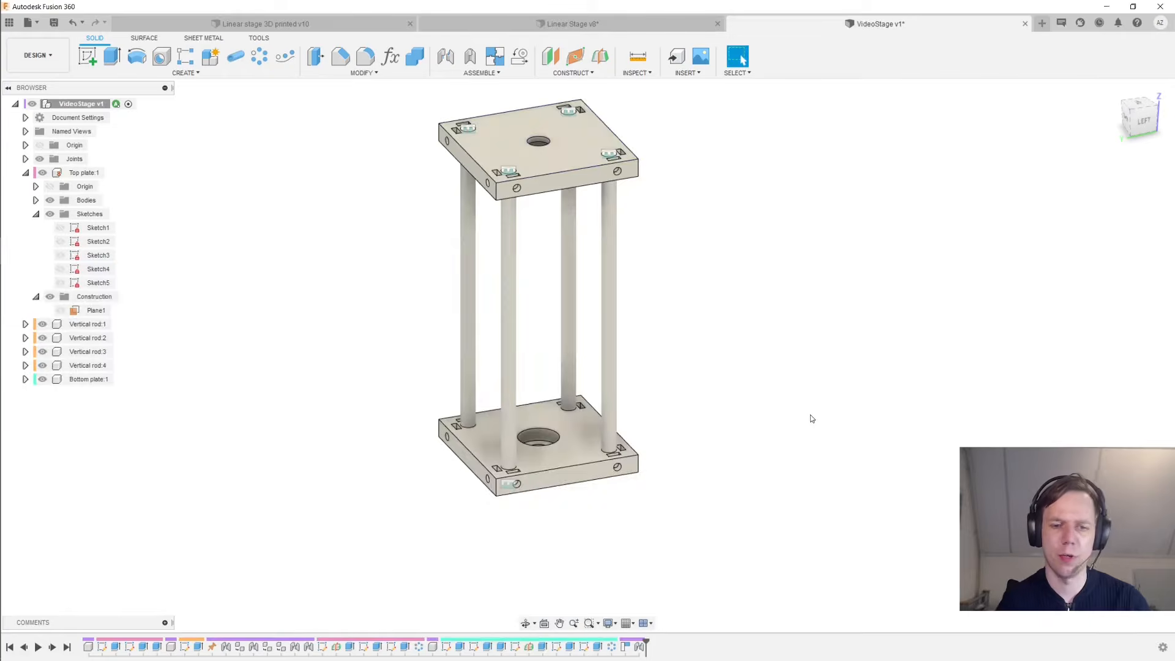
# Restore the vertical rod's extrusion to its original length of 200 mm
pyautogui.rightClick(197, 646)
pyautogui.click(239, 554)
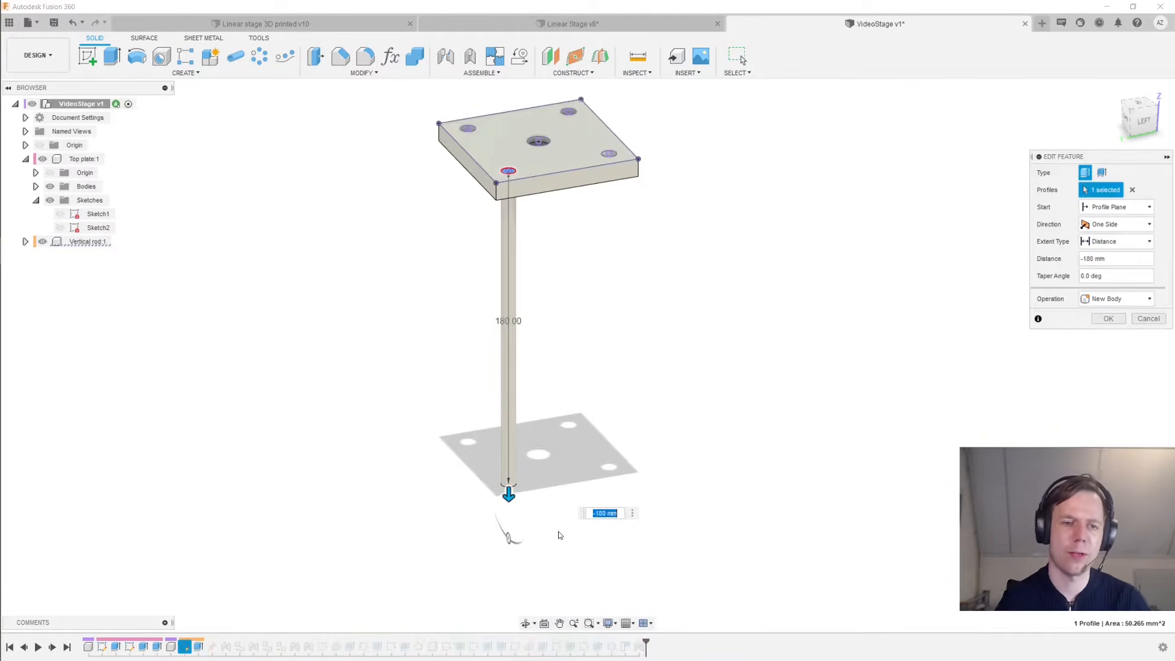
pyautogui.write('-32')
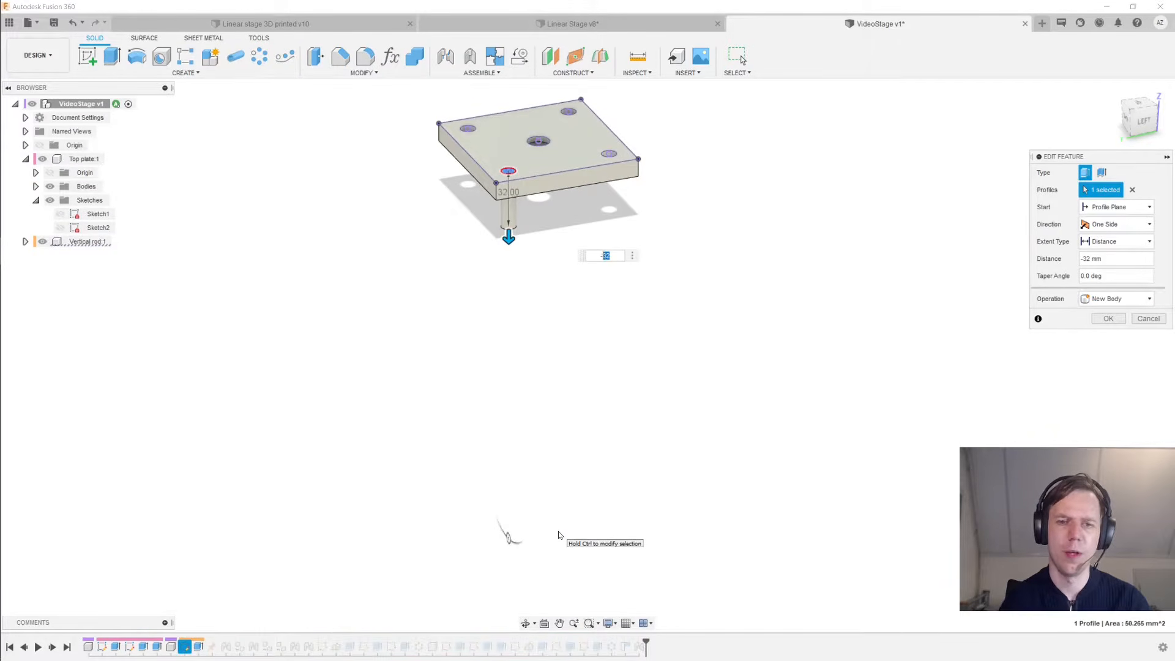
pyautogui.press('Return')
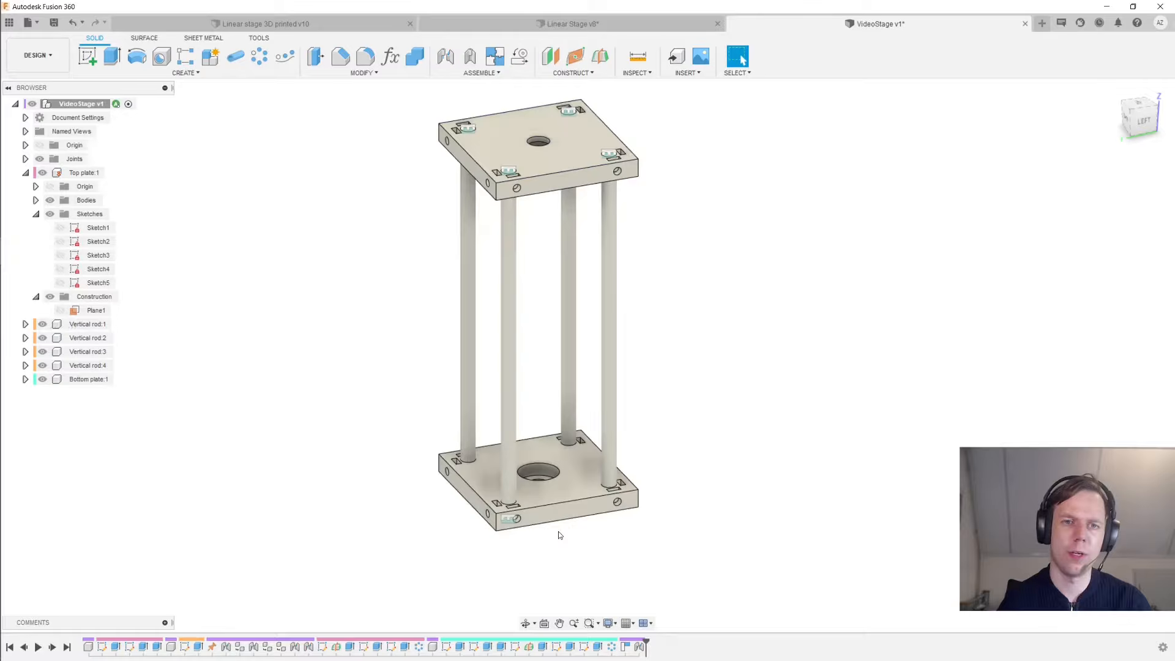
# Search the appearance library for steel and apply a stainless steel appearance to the vertical rods
pyautogui.moveTo(769, 361); pyautogui.dragTo(794, 395, button='middle')
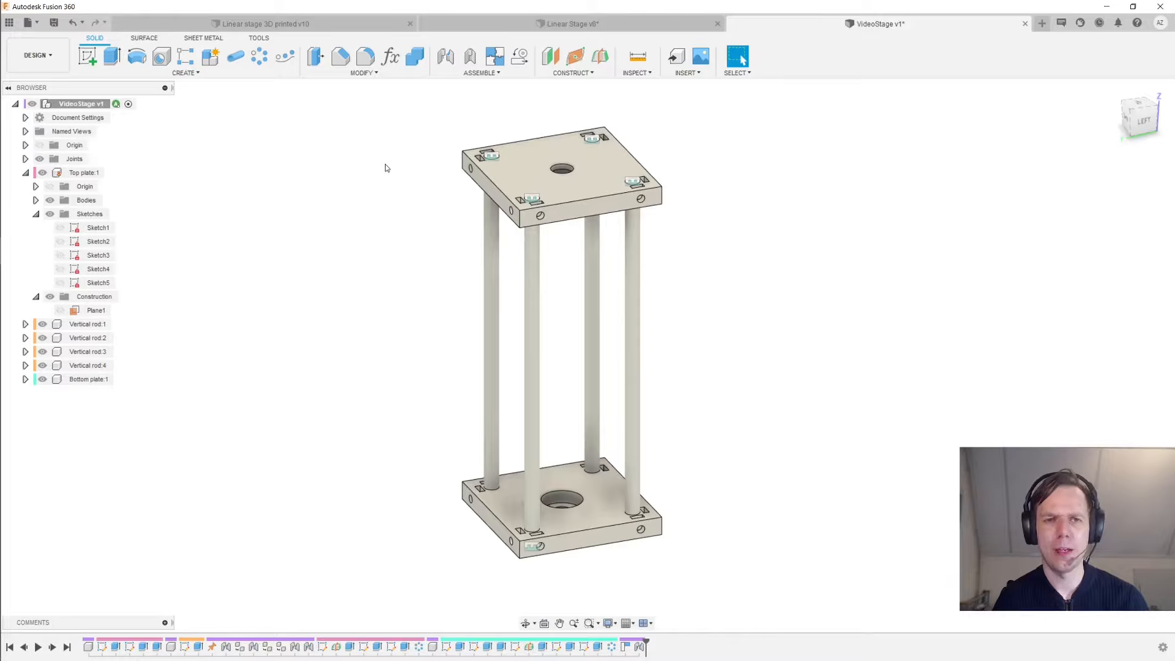
pyautogui.click(371, 74)
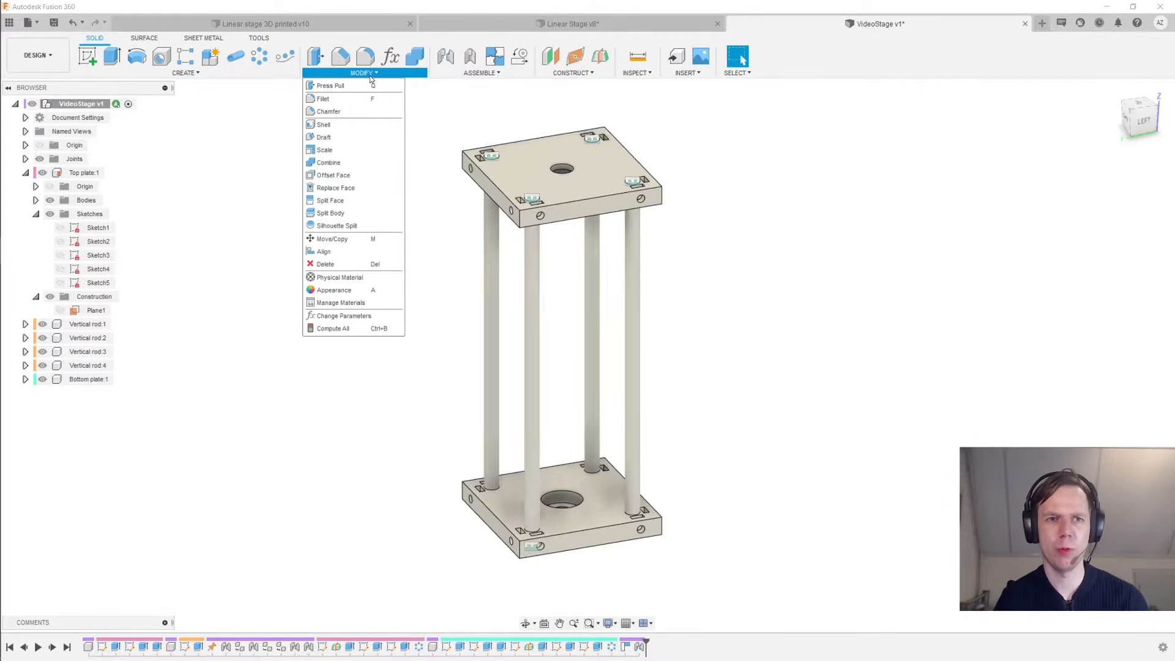
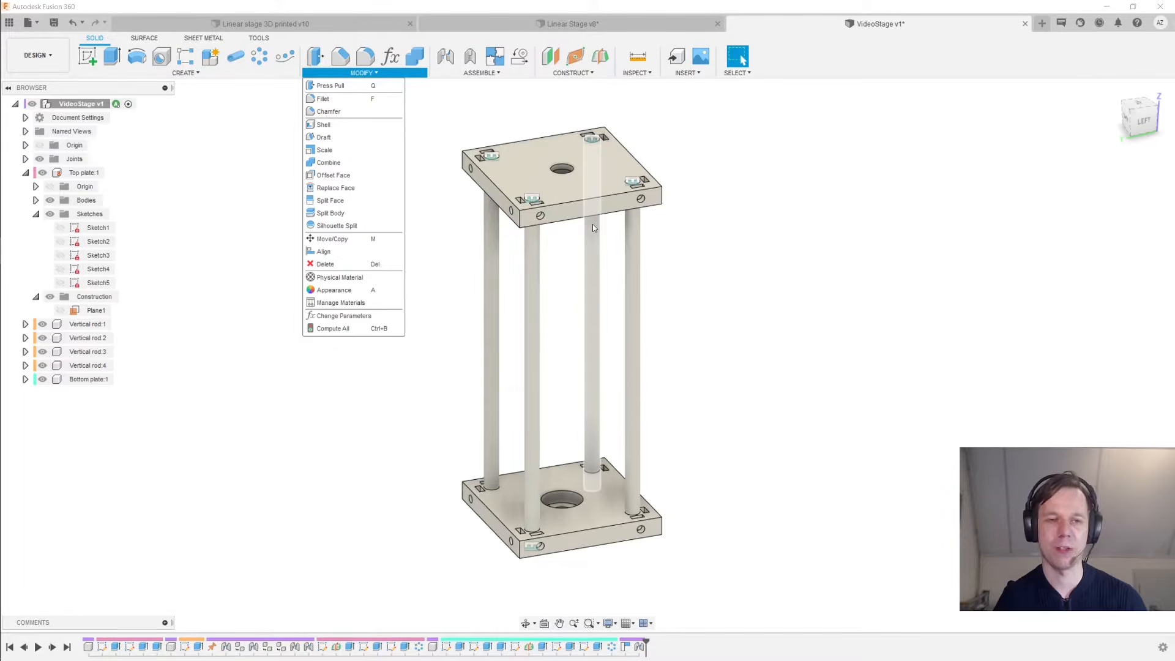
pyautogui.click(347, 296)
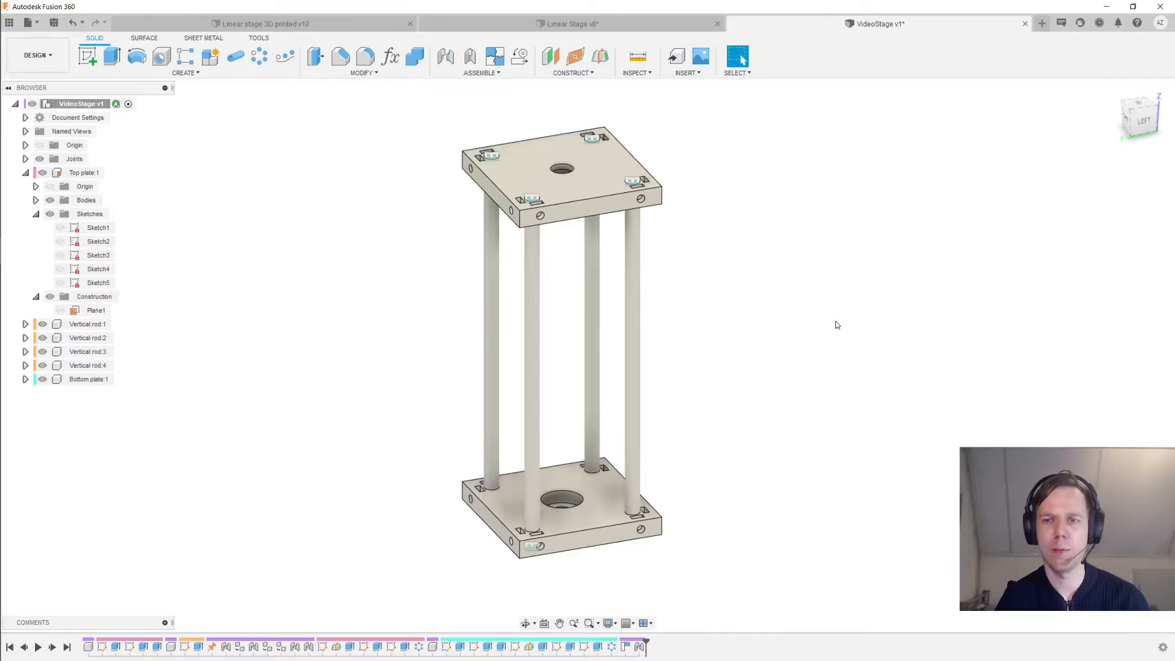
pyautogui.click(1013, 336)
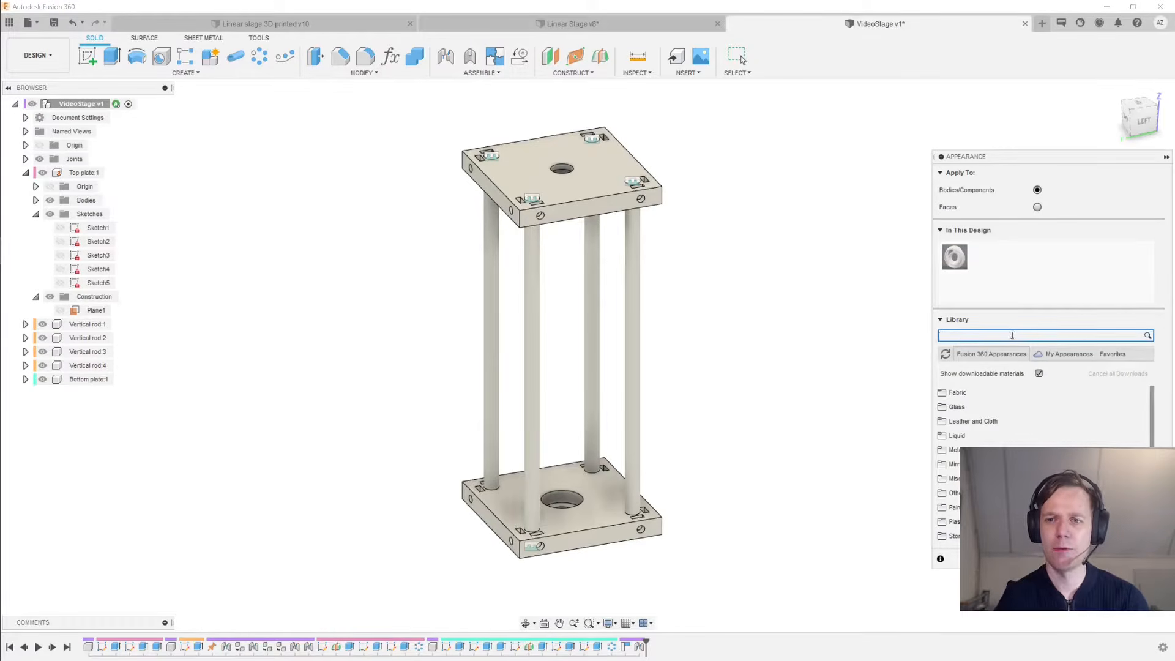
pyautogui.write('steel')
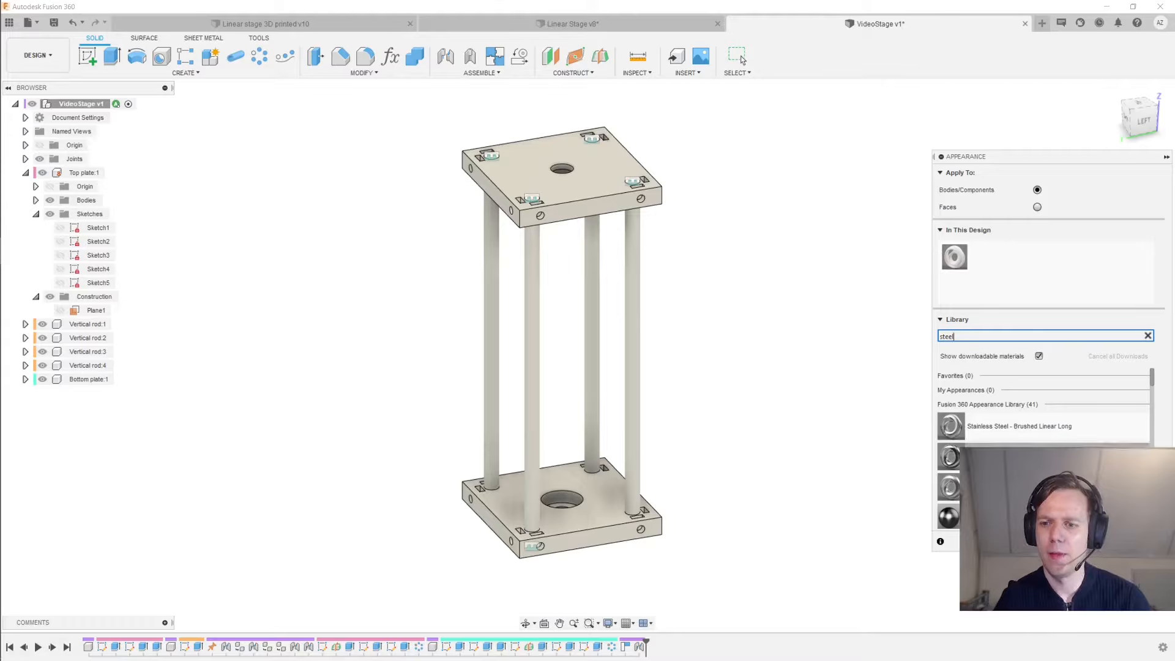
pyautogui.moveTo(1016, 426); pyautogui.dragTo(640, 381)
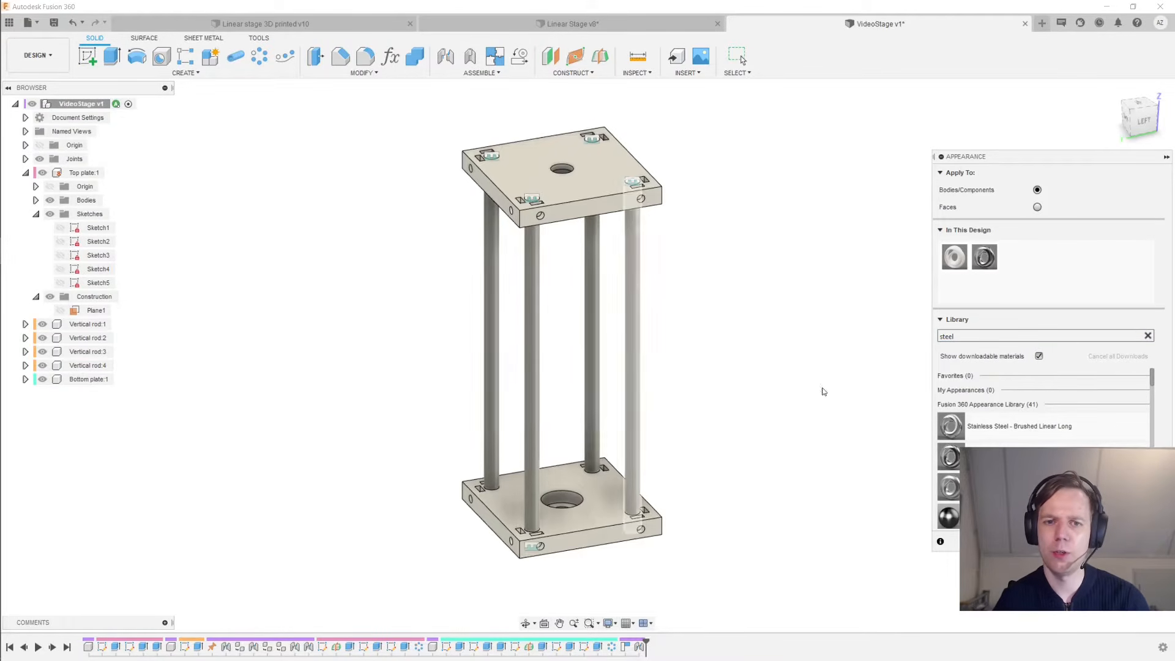
# Colour a duplicate of the ABS (White) appearance bright green (RGB 18, 255, 29) and apply it to the top plate
pyautogui.scroll(1, 844, 411)
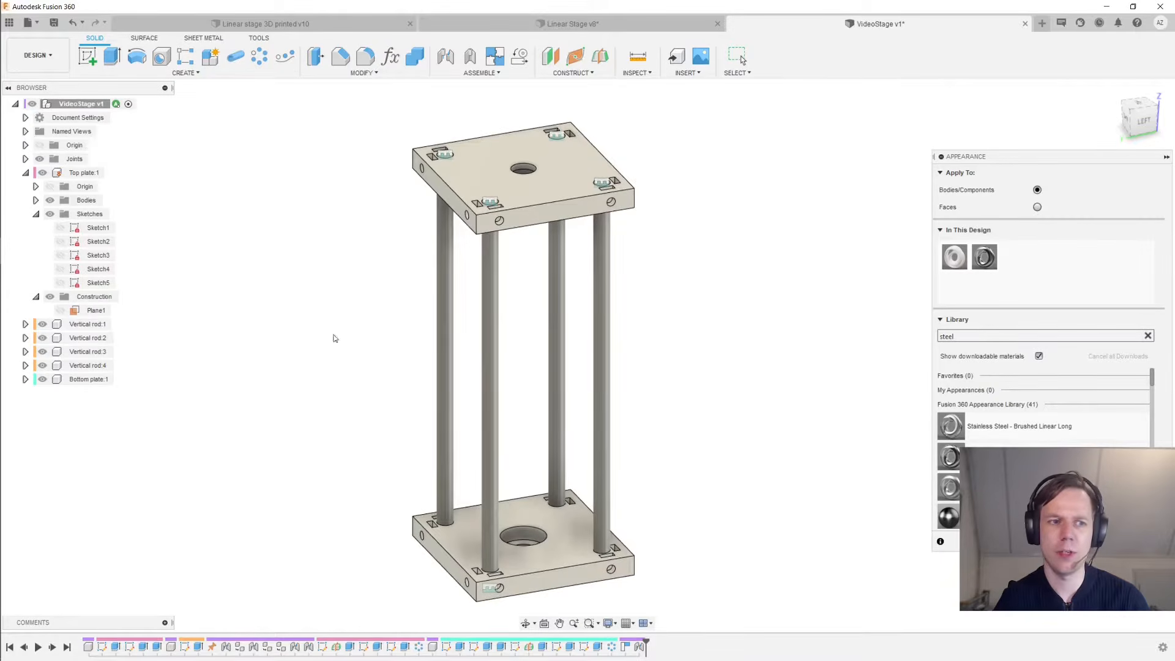
pyautogui.moveTo(679, 377); pyautogui.dragTo(730, 346, button='middle')
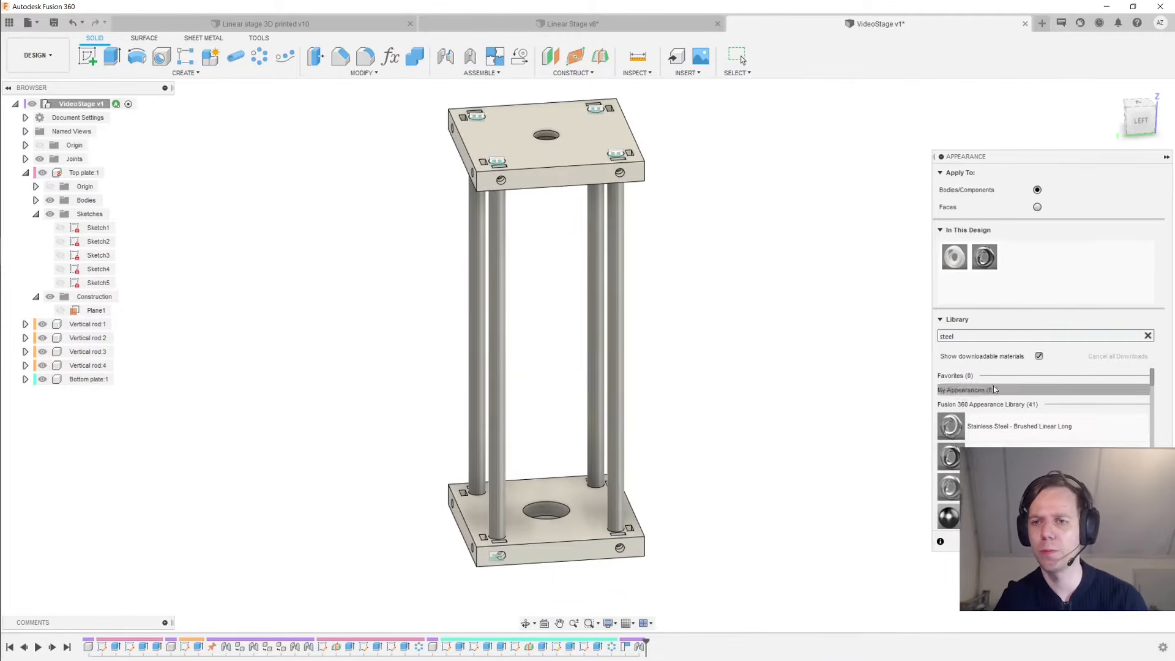
pyautogui.rightClick(954, 261)
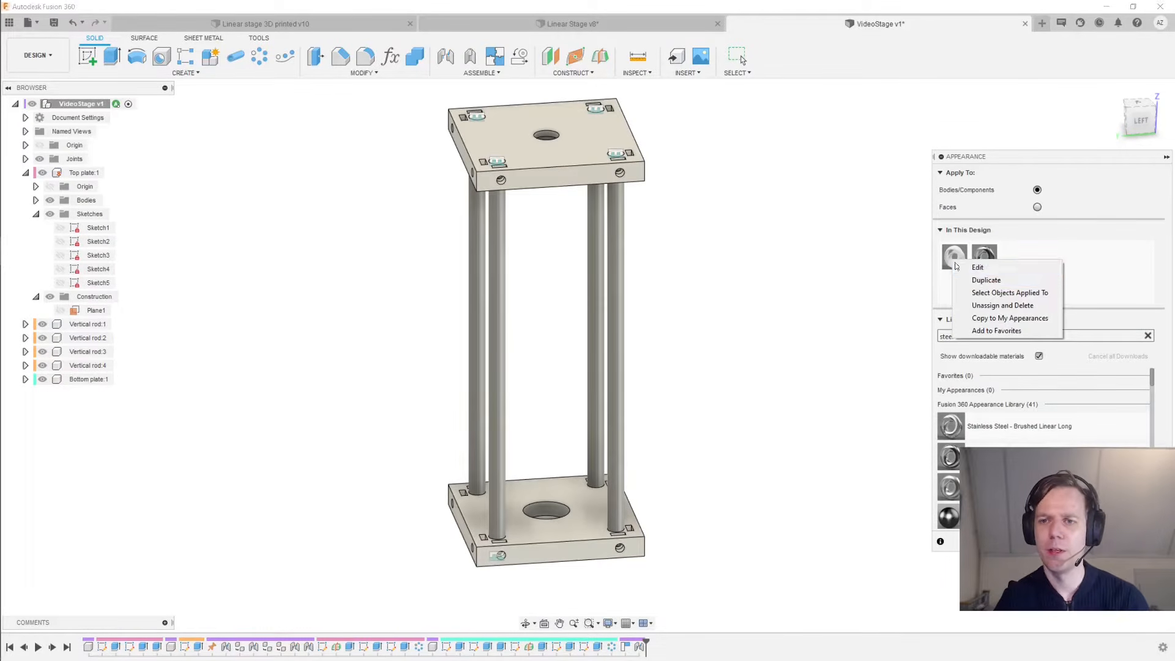
pyautogui.click(987, 280)
pyautogui.rightClick(1016, 258)
pyautogui.click(1041, 267)
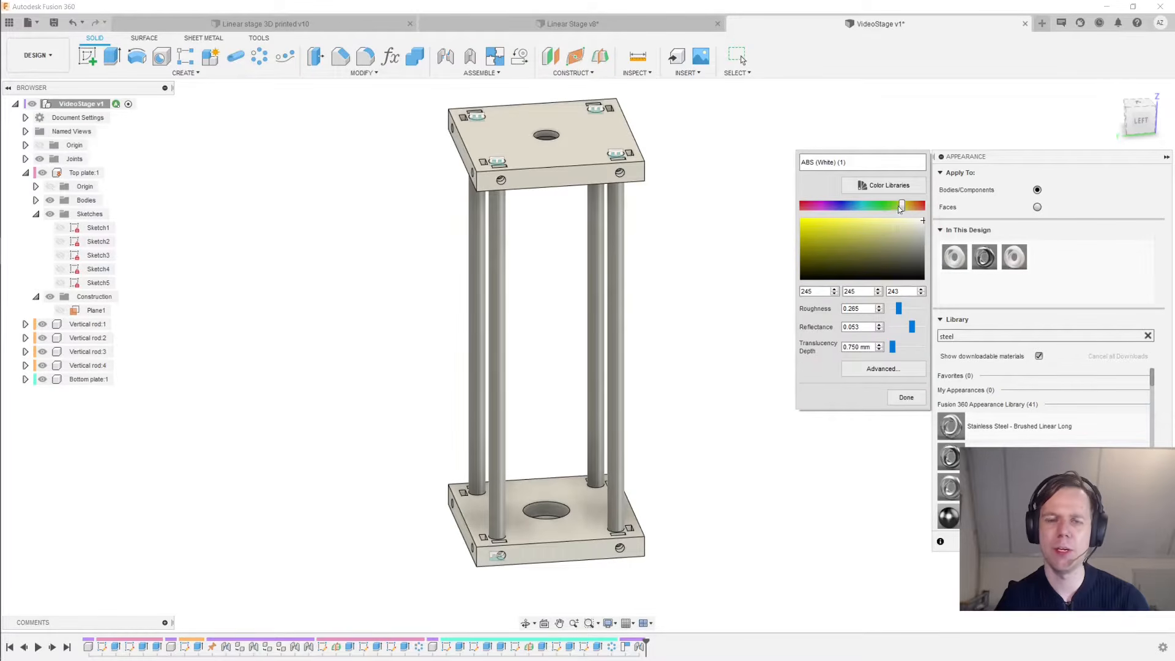
pyautogui.moveTo(901, 211)
pyautogui.mouseDown()
pyautogui.moveTo(808, 215)
pyautogui.moveTo(883, 206)
pyautogui.mouseUp()
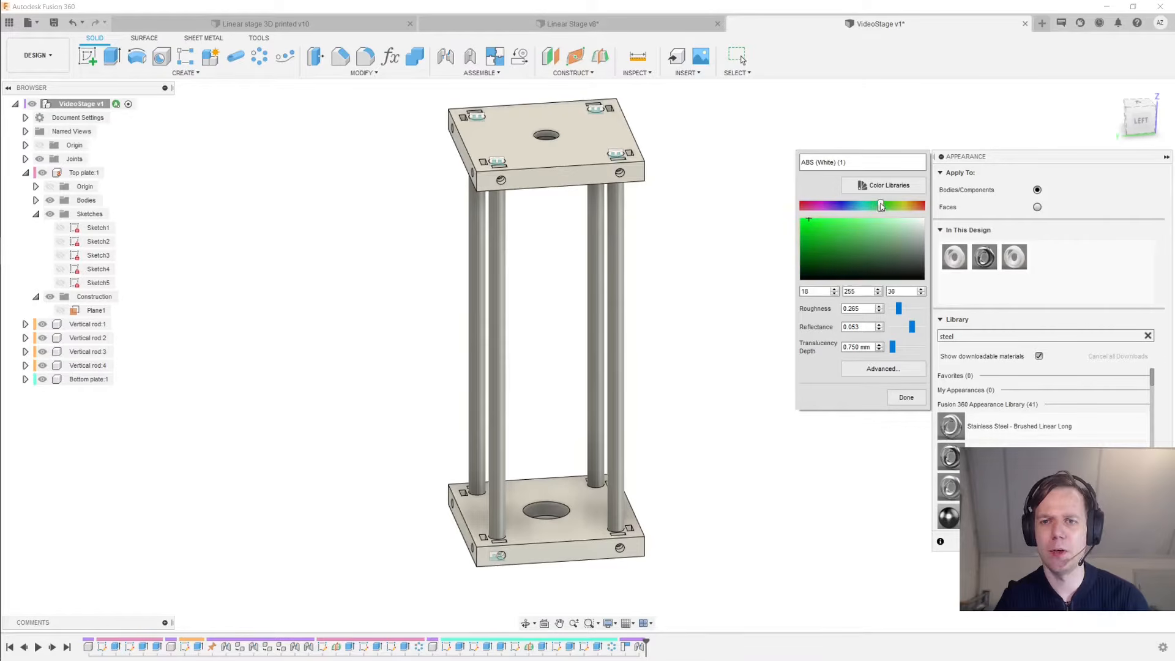
pyautogui.click(906, 397)
pyautogui.moveTo(634, 189); pyautogui.dragTo(637, 191)
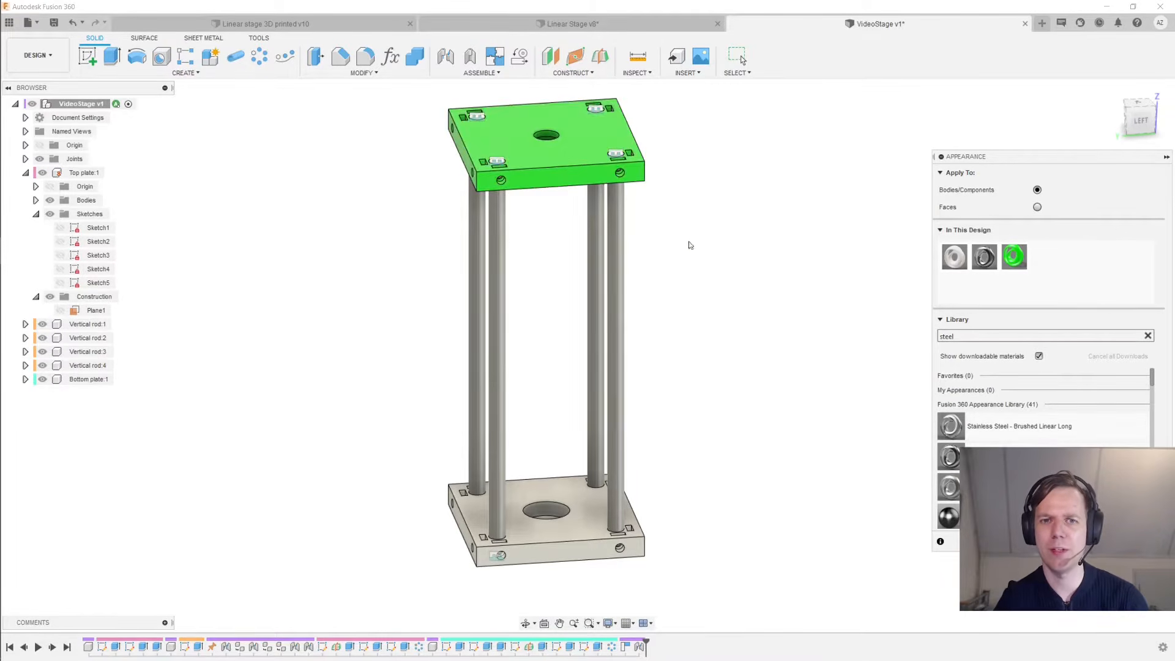
# Duplicate the green ABS appearance, name the copy Red and set its colour to RGB 255, 18, 18
pyautogui.moveTo(771, 297)
pyautogui.keyDown('shift'); pyautogui.mouseDown(button='middle')
pyautogui.moveTo(745, 333)
pyautogui.moveTo(753, 355)
pyautogui.moveTo(769, 306)
pyautogui.mouseUp(button='middle'); pyautogui.keyUp('shift')
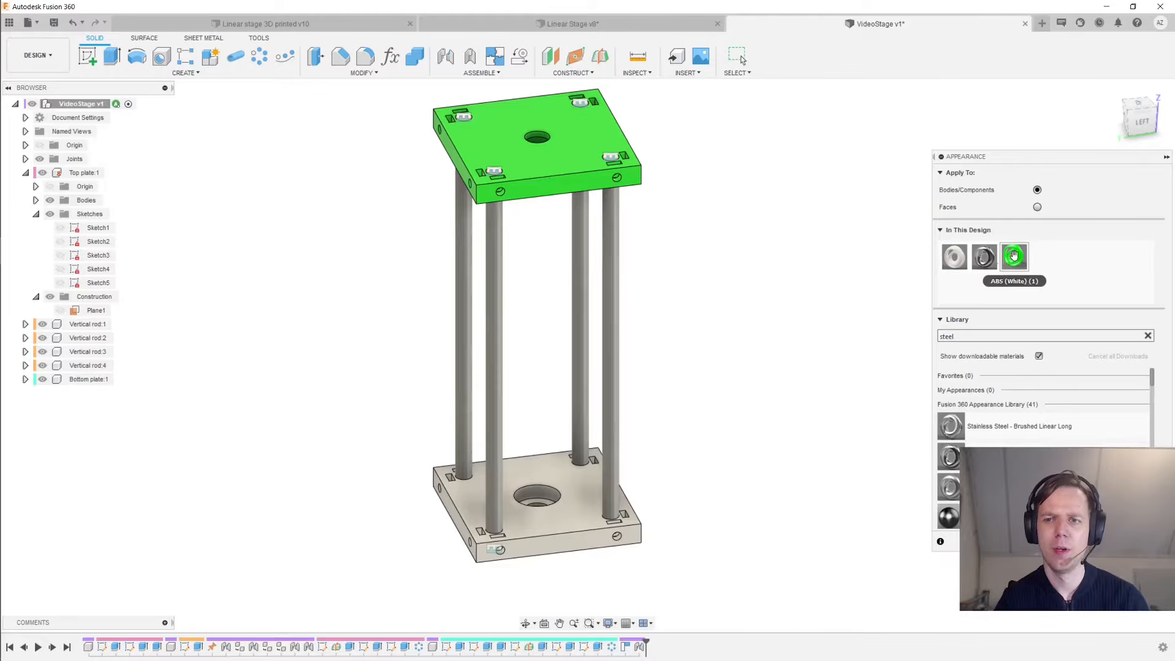
pyautogui.rightClick(1044, 260)
pyautogui.click(1068, 268)
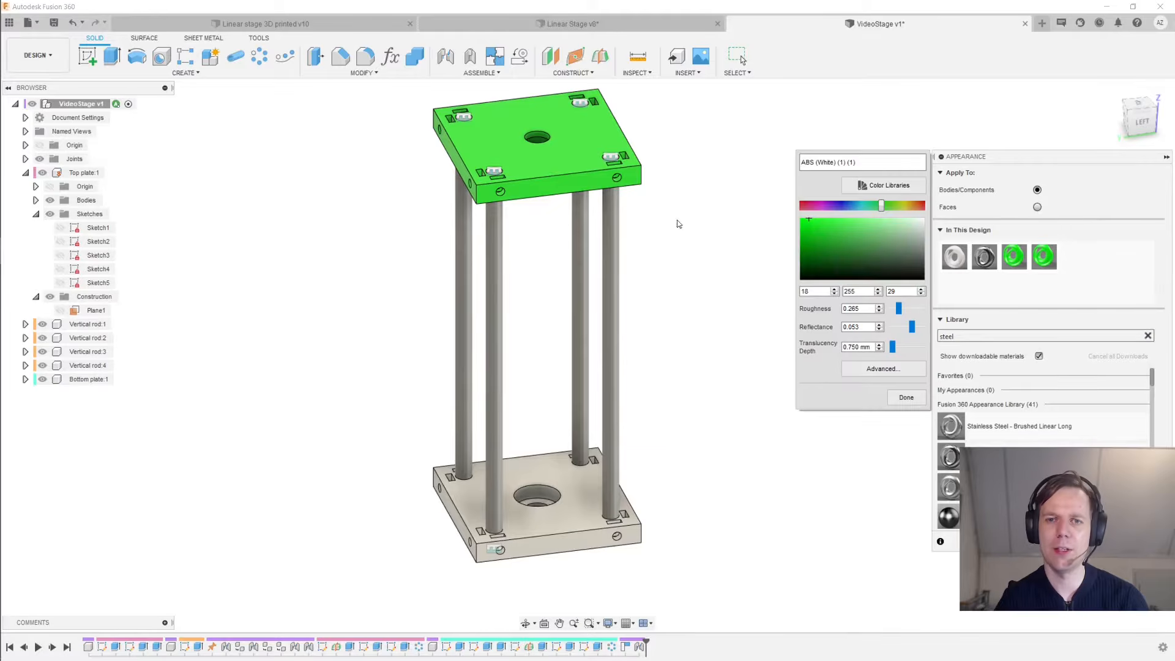
pyautogui.write('Red')
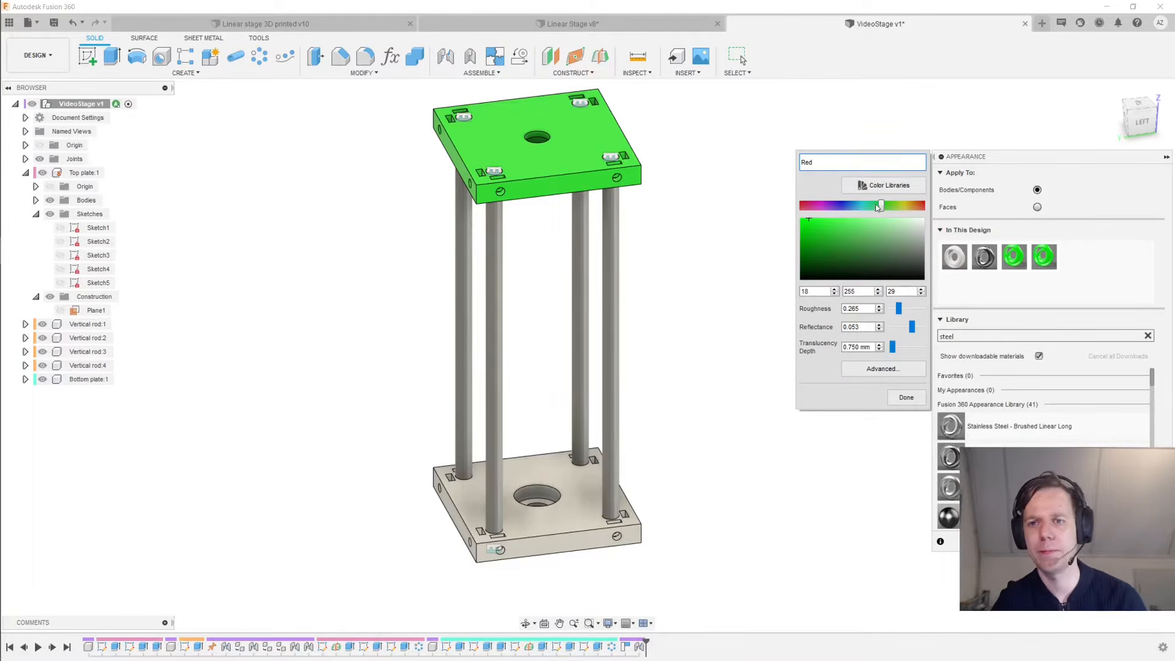
pyautogui.moveTo(881, 206); pyautogui.dragTo(779, 204)
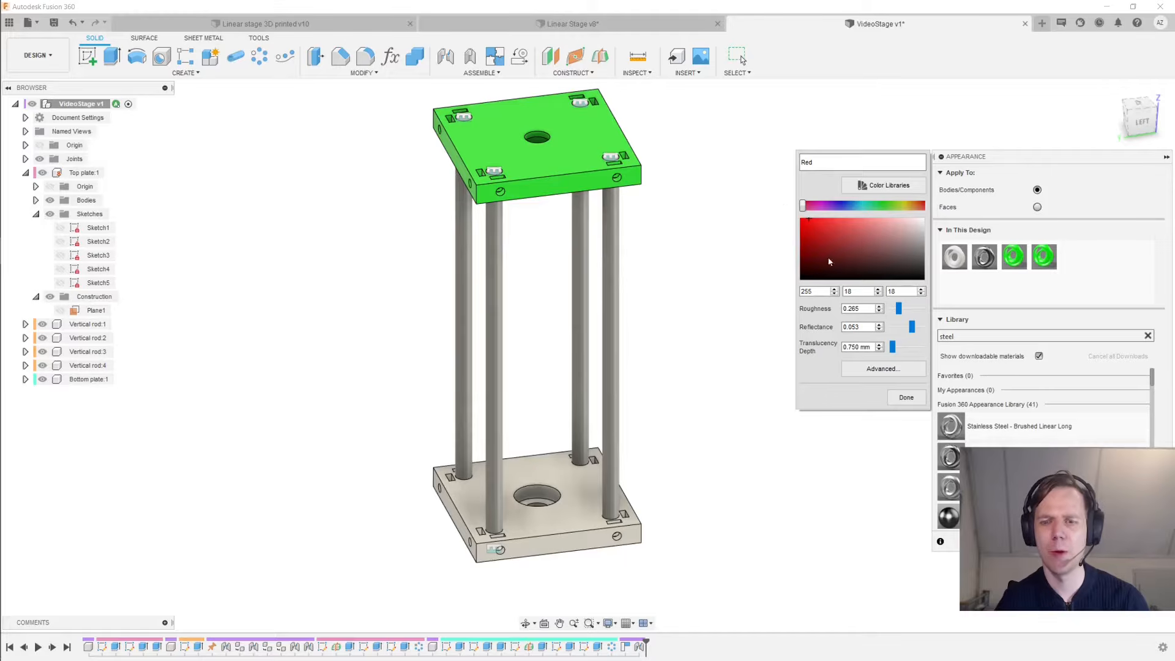
pyautogui.click(906, 397)
# Apply the Red appearance to the bottom plate and open the green appearance's name for editing
pyautogui.moveTo(1044, 257); pyautogui.dragTo(582, 493)
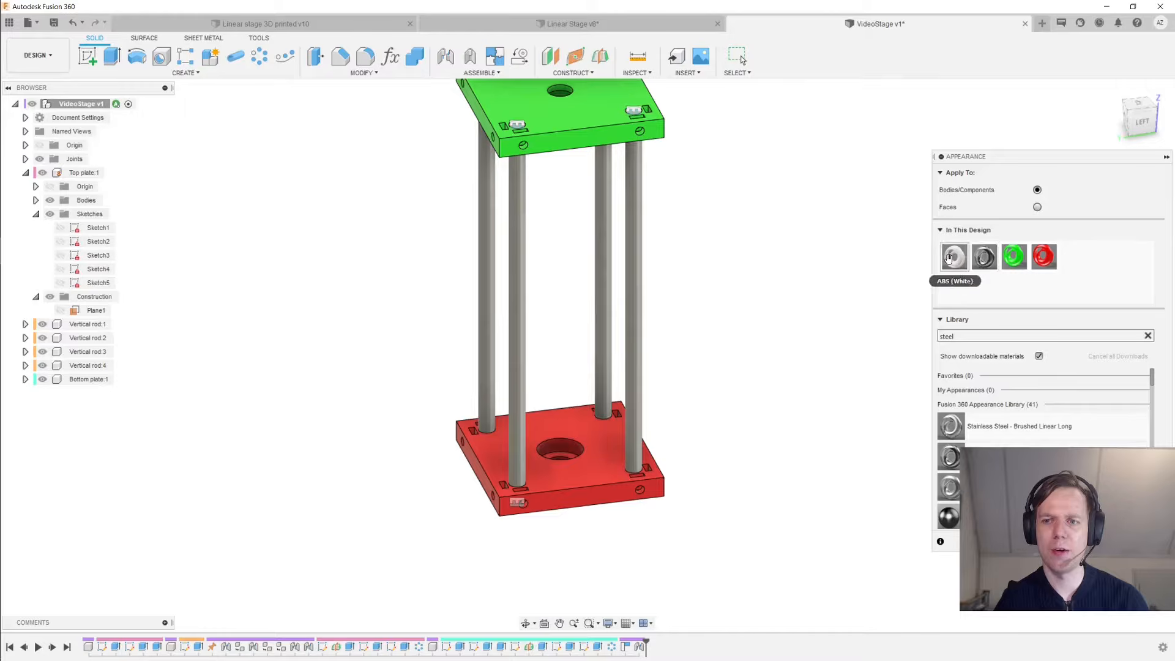
pyautogui.doubleClick(1015, 260)
pyautogui.click(865, 164)
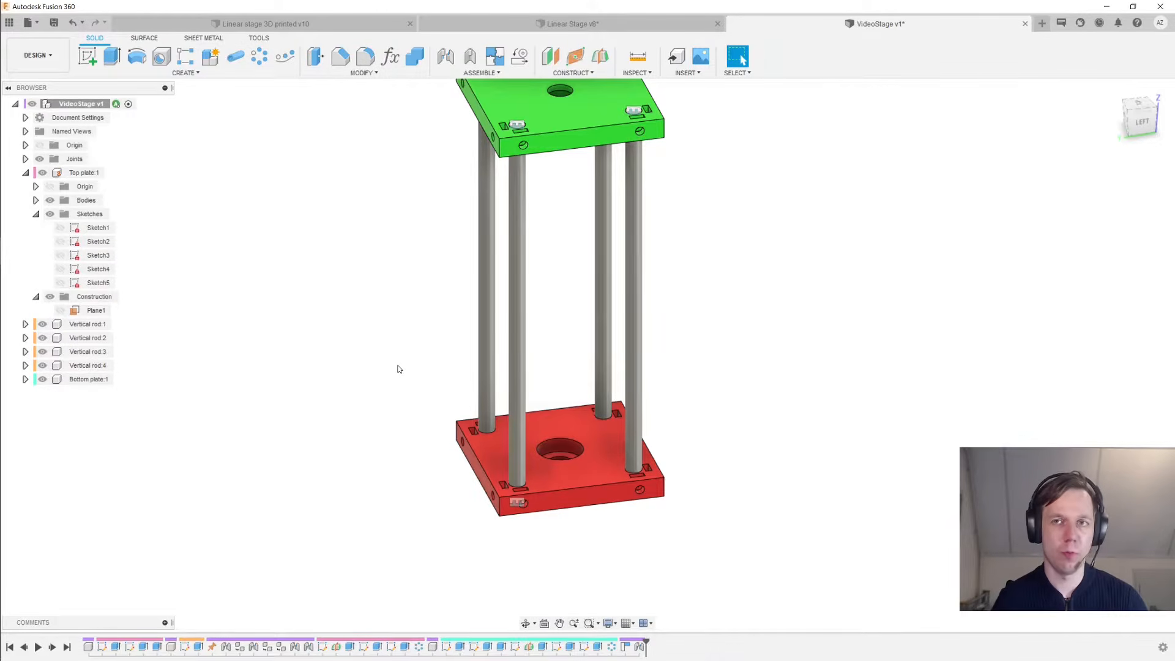
# Activate the top plate component and collapse its Sketches and Construction folders
pyautogui.moveTo(401, 355); pyautogui.dragTo(388, 441, button='middle')
pyautogui.scroll(1, 389, 441)
pyautogui.scroll(1, 554, 428)
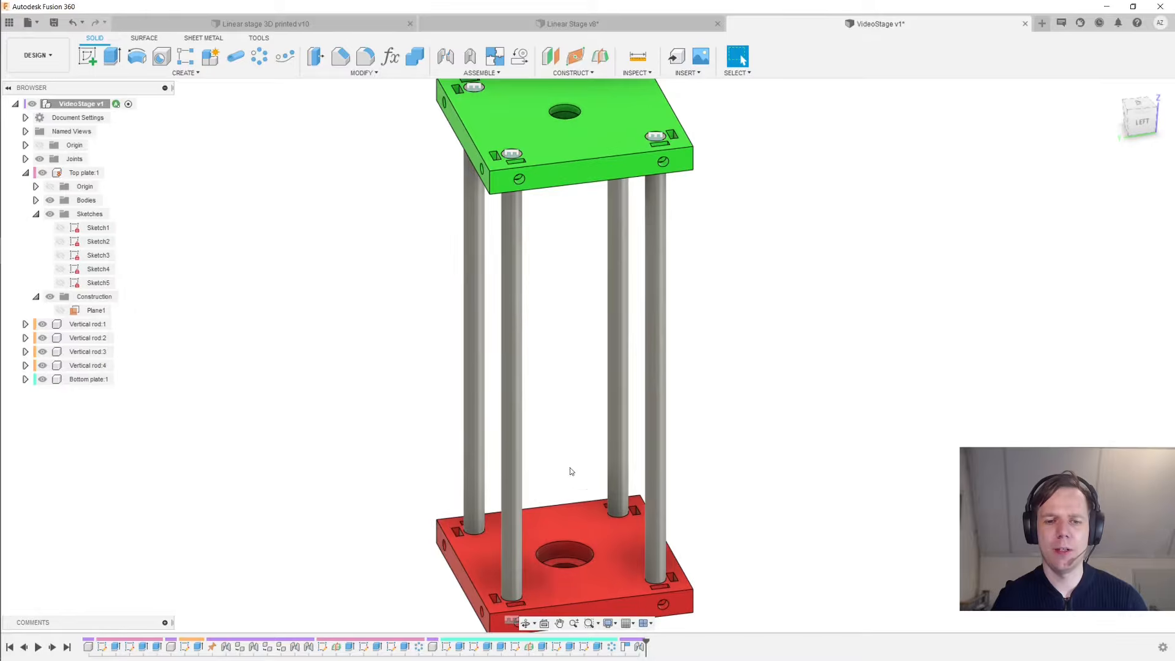
pyautogui.click(568, 548)
pyautogui.keyDown('shift'); pyautogui.moveTo(568, 548); pyautogui.dragTo(544, 309, button='middle'); pyautogui.keyUp('shift')
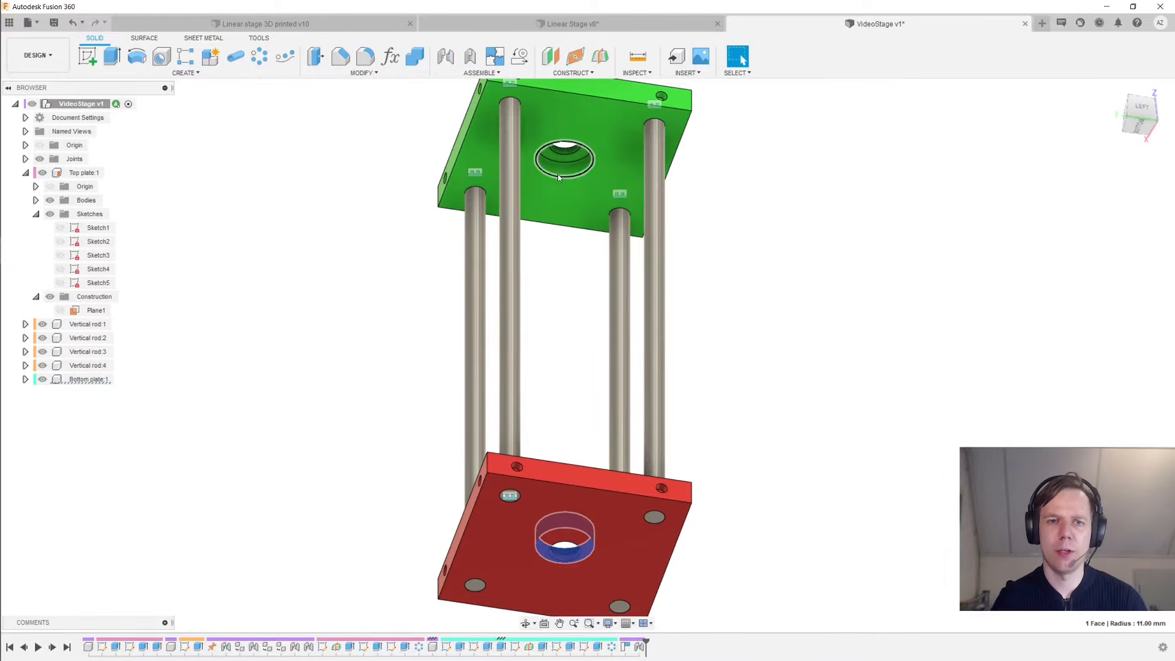
pyautogui.keyDown('shift'); pyautogui.moveTo(587, 232); pyautogui.dragTo(777, 459, button='middle'); pyautogui.keyUp('shift')
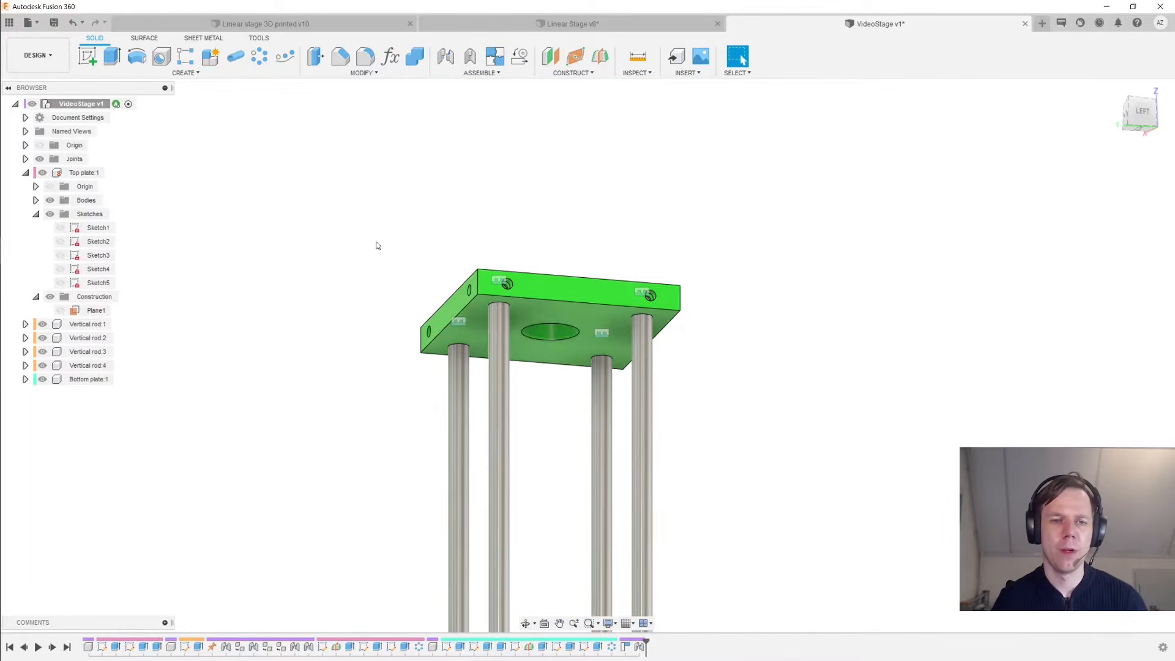
pyautogui.click(112, 174)
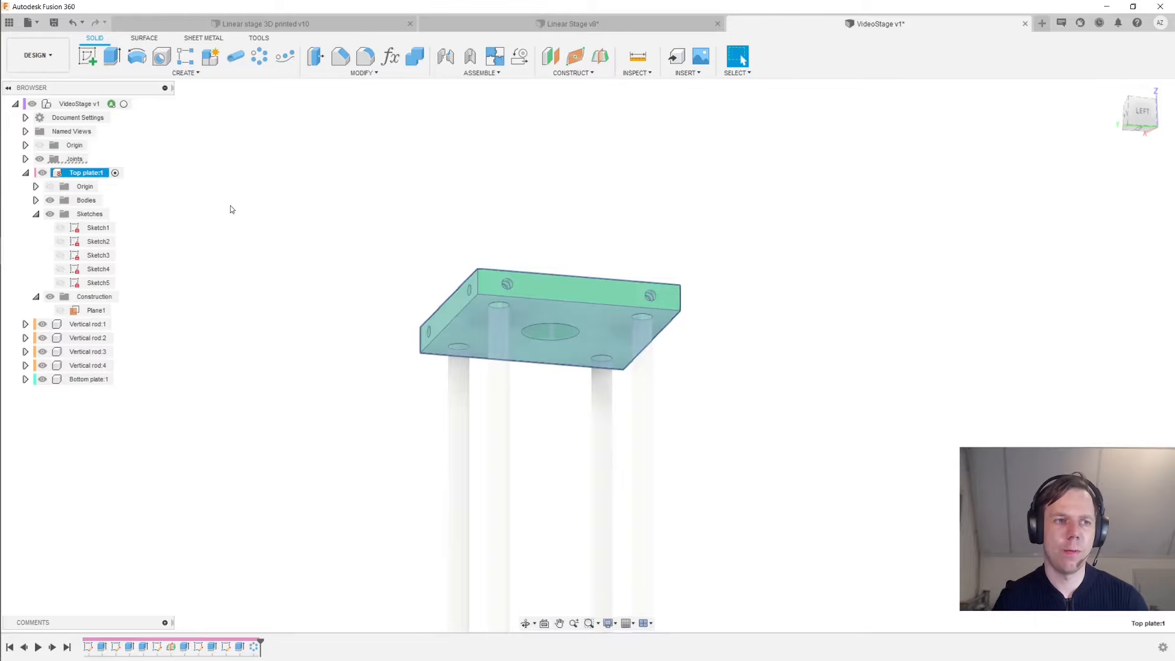
pyautogui.click(36, 215)
pyautogui.click(35, 228)
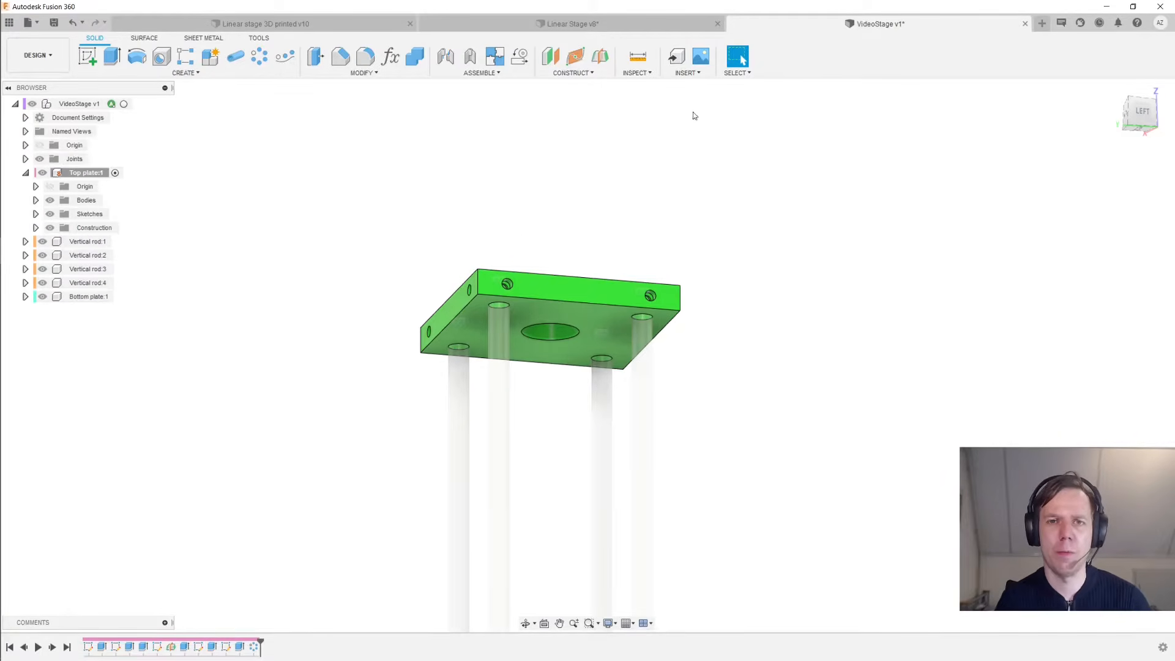
# Open the McMaster-Carr component catalogue in an enlarged window and search it for "608 bearing"
pyautogui.click(687, 73)
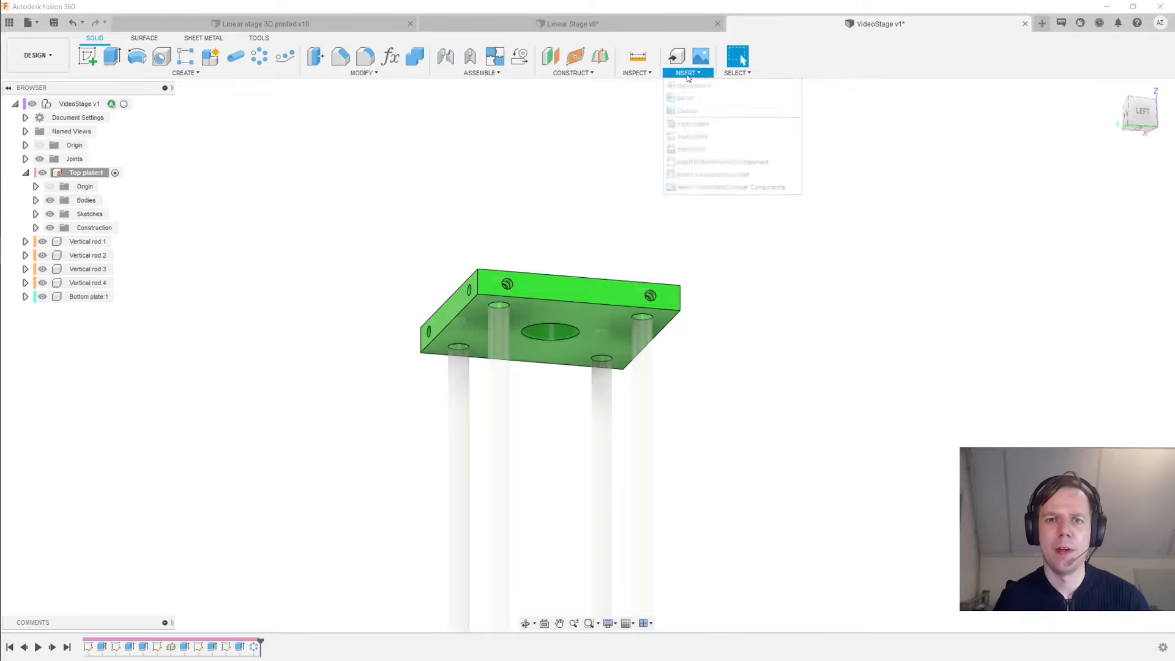
pyautogui.click(741, 163)
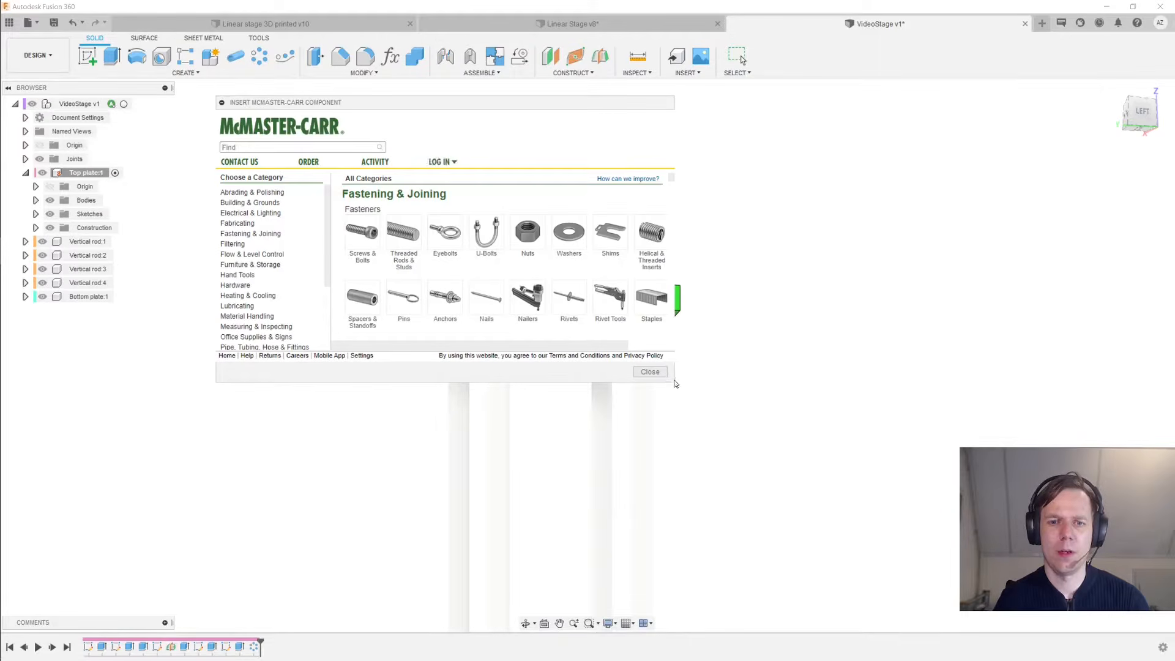
pyautogui.moveTo(776, 470); pyautogui.dragTo(879, 584)
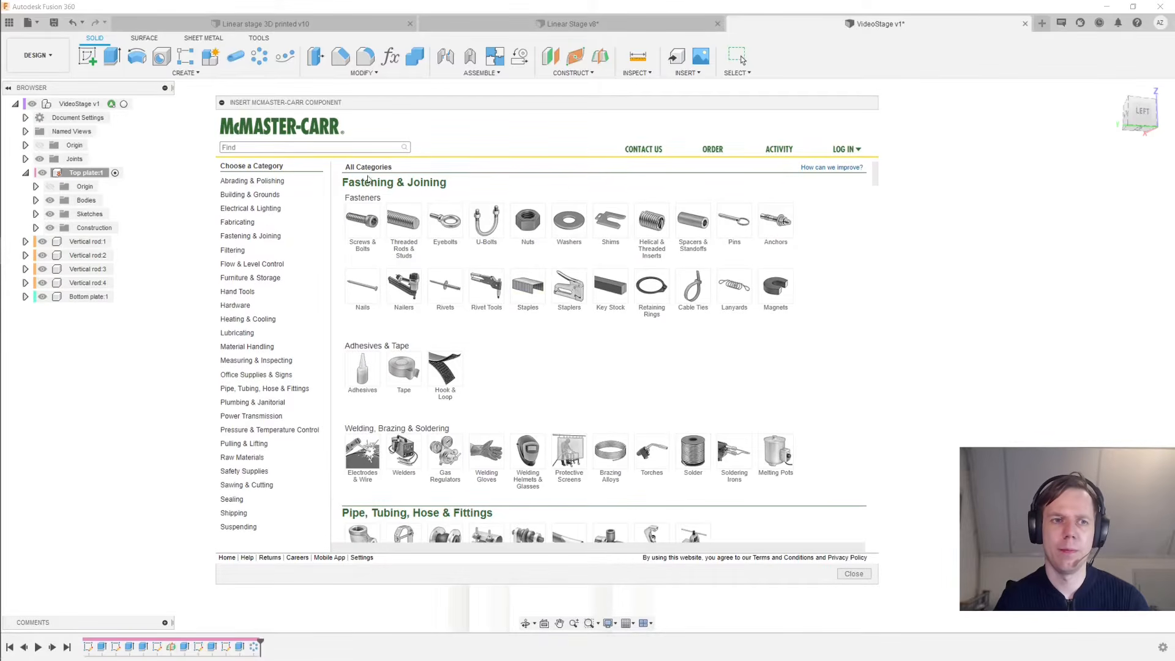
pyautogui.click(326, 151)
pyautogui.write('608 bearing')
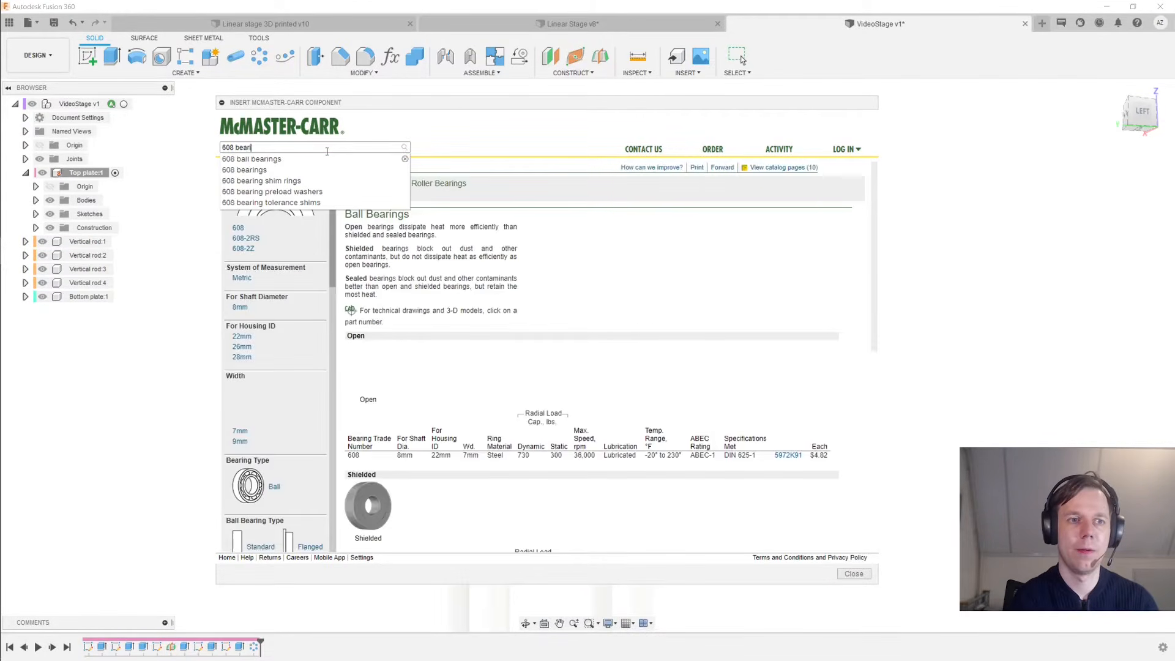
pyautogui.click(557, 275)
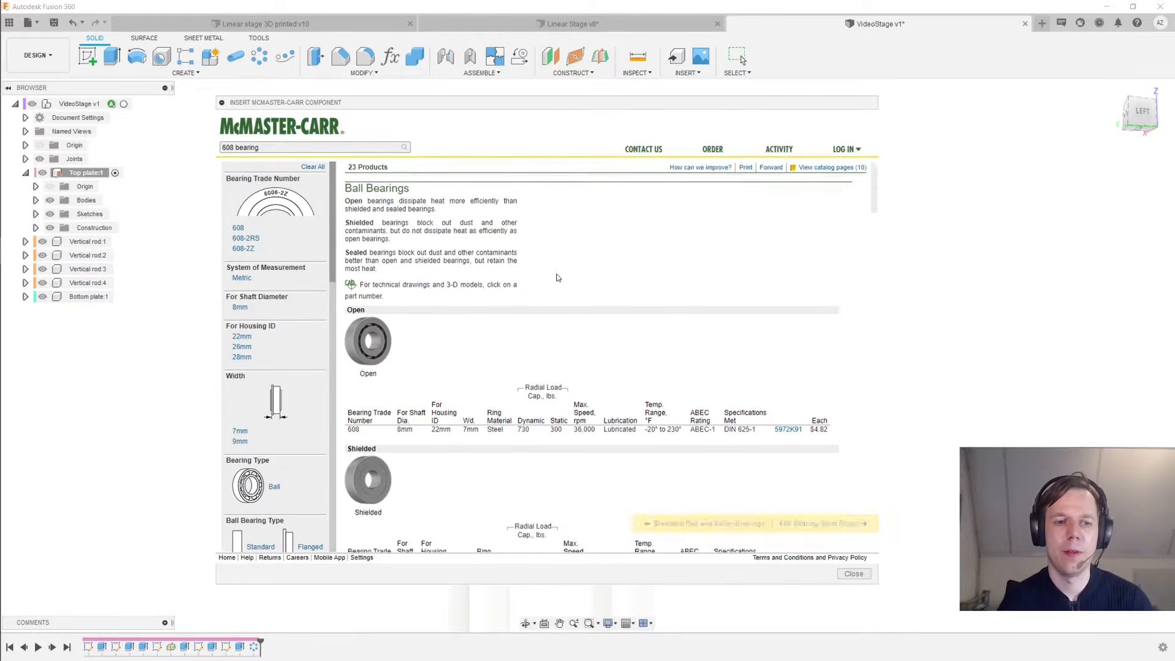
# Open the product details of the sealed 608-2RS ball bearing and download it into the design as a 3-D STEP model
pyautogui.scroll(-2, 554, 294)
pyautogui.scroll(-3, 605, 356)
pyautogui.scroll(-1, 502, 412)
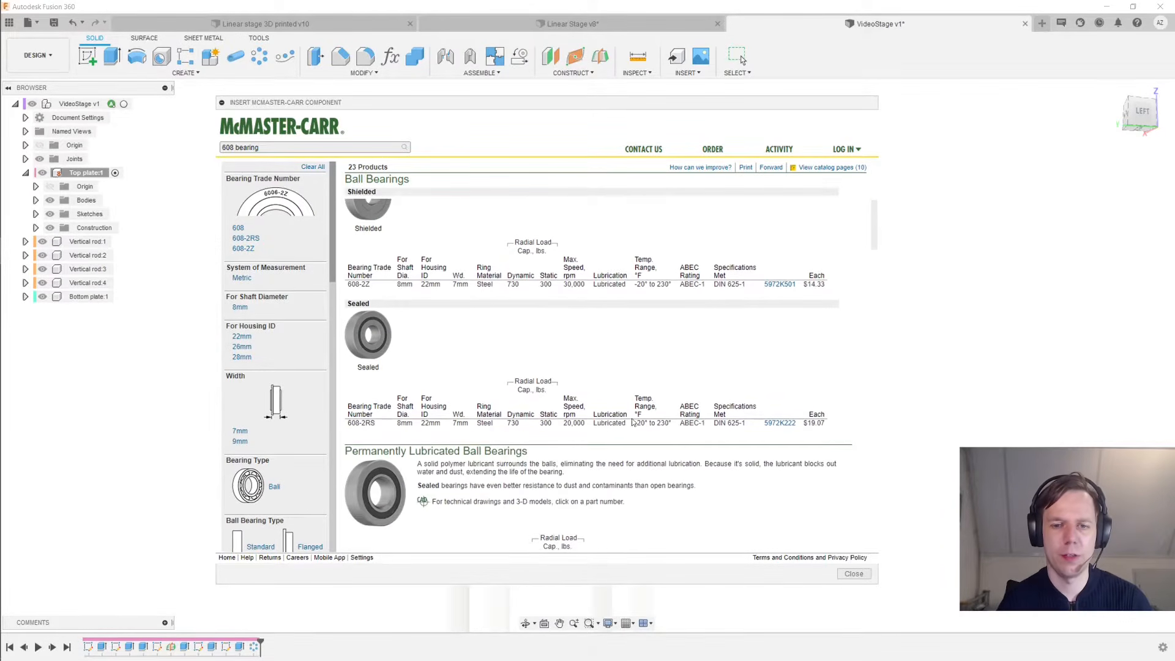
pyautogui.moveTo(365, 353)
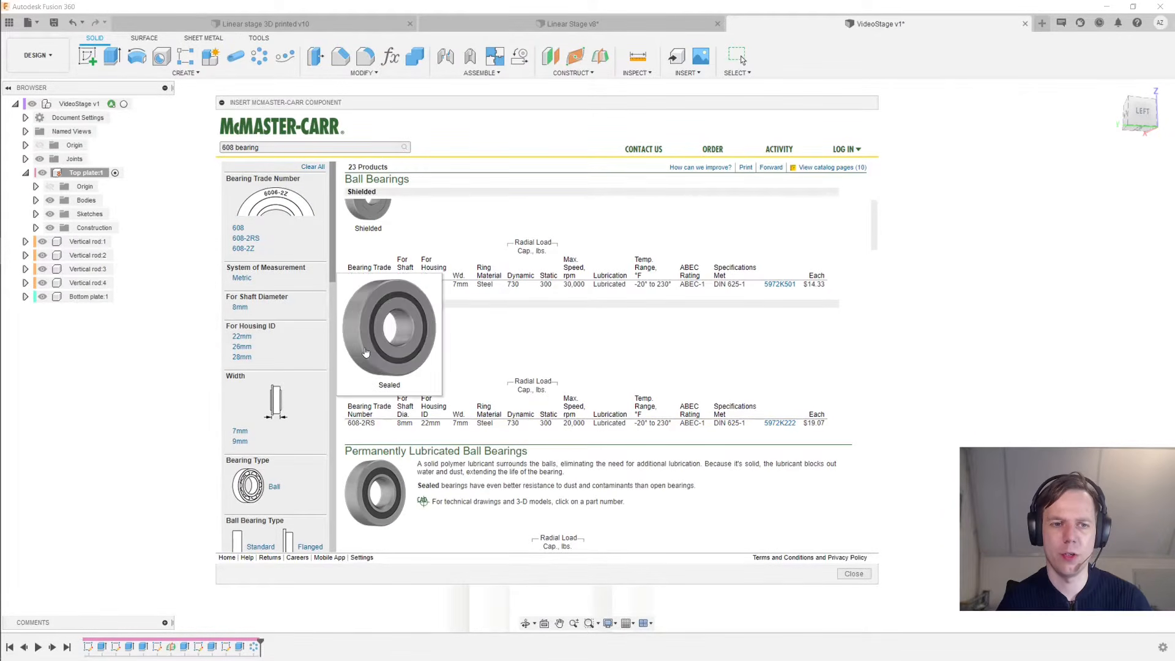
pyautogui.click(548, 427)
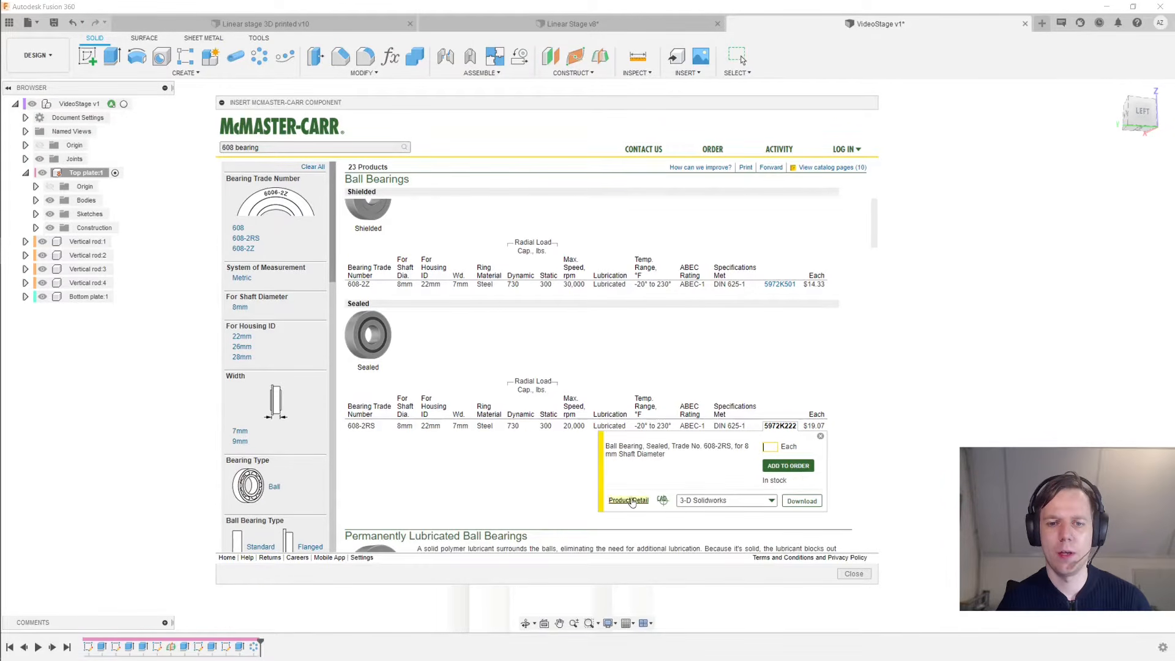
pyautogui.click(628, 501)
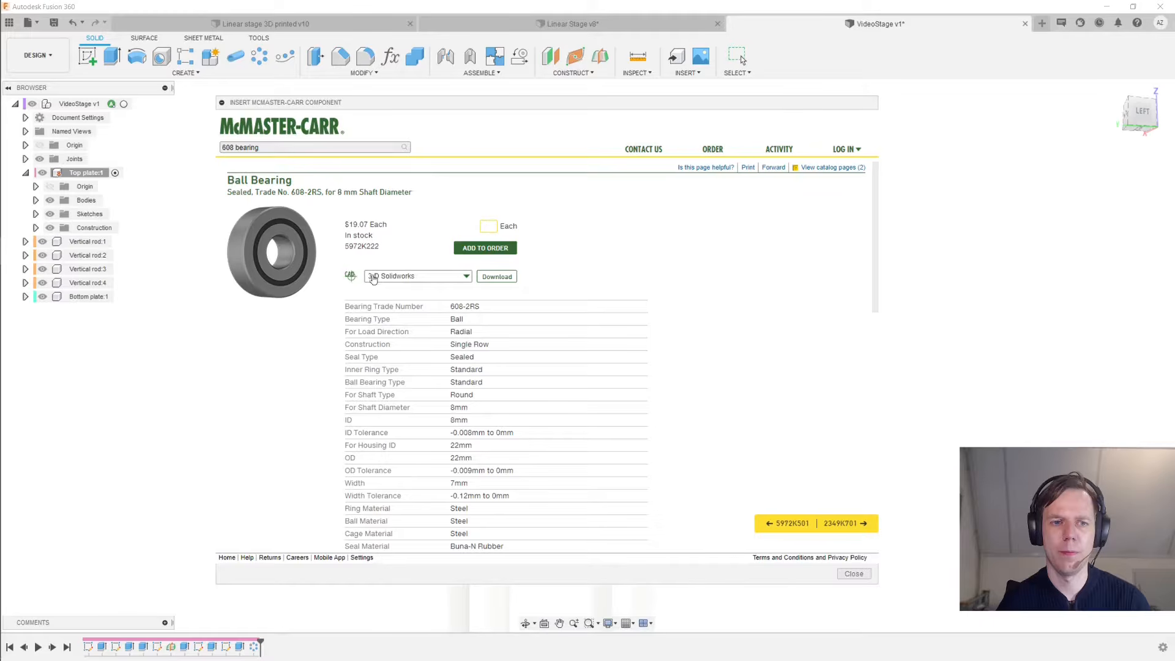
pyautogui.click(420, 278)
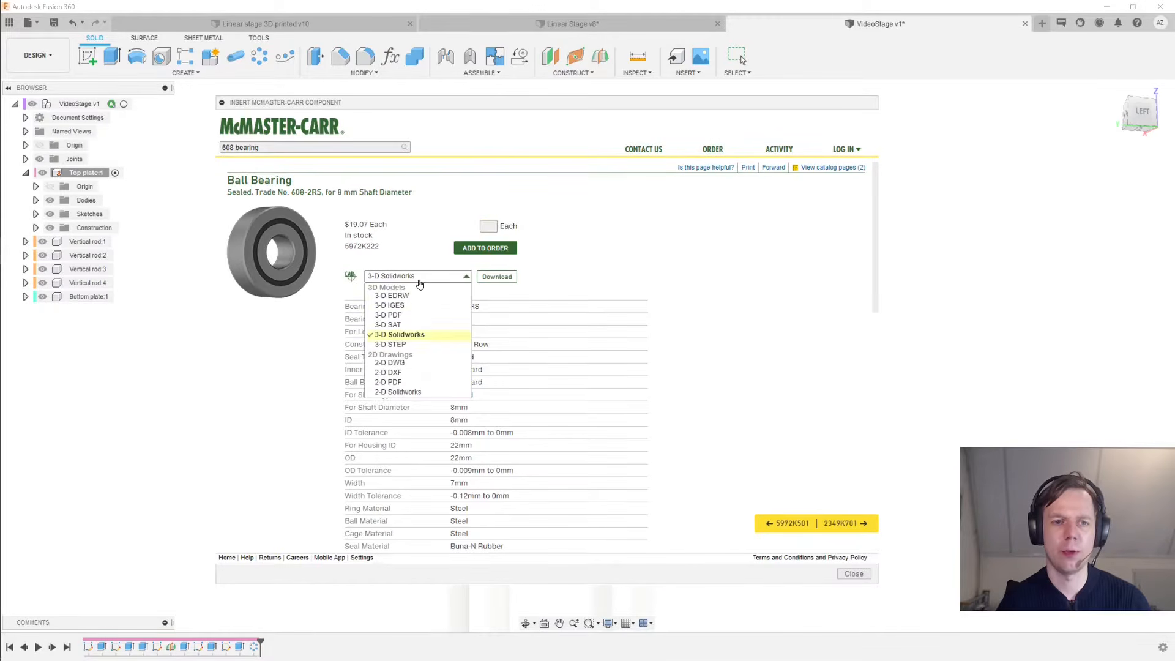
pyautogui.click(432, 345)
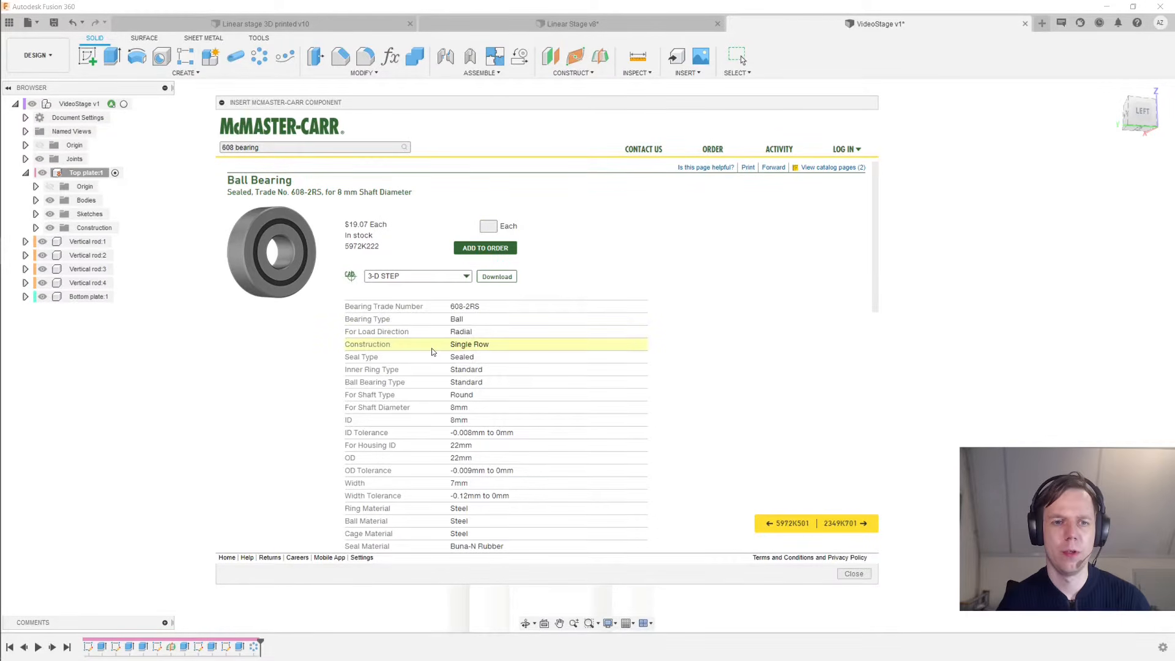
pyautogui.click(498, 277)
# Move the inserted bearing about 95 mm along Y so it sits clear of the top plate
pyautogui.keyDown('shift'); pyautogui.moveTo(708, 423); pyautogui.dragTo(517, 201, button='middle'); pyautogui.keyUp('shift')
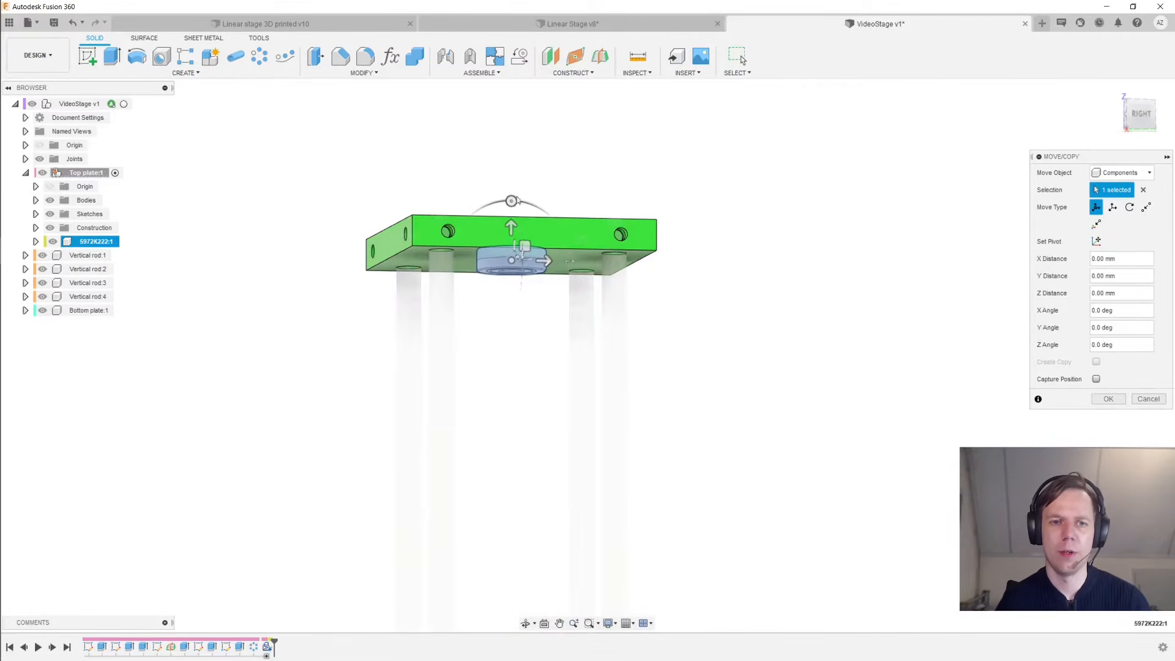
pyautogui.moveTo(510, 223); pyautogui.dragTo(512, 316)
pyautogui.write('85')
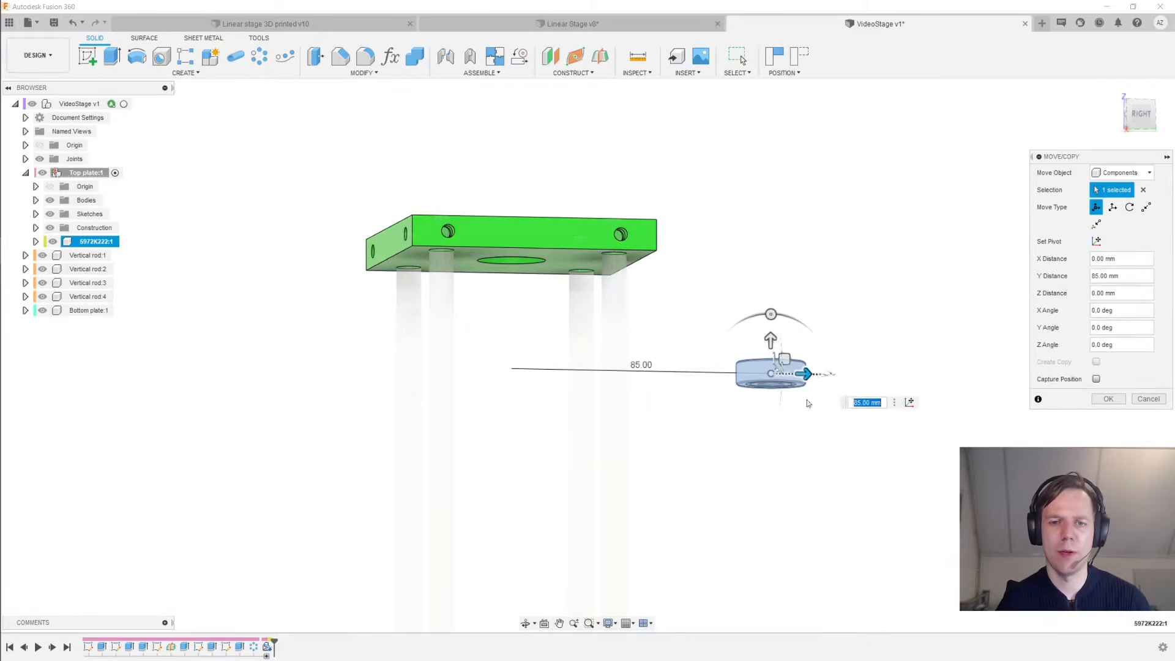
pyautogui.keyDown('shift'); pyautogui.moveTo(874, 317); pyautogui.dragTo(779, 317, button='middle'); pyautogui.keyUp('shift')
pyautogui.write('100')
pyautogui.press('Return')
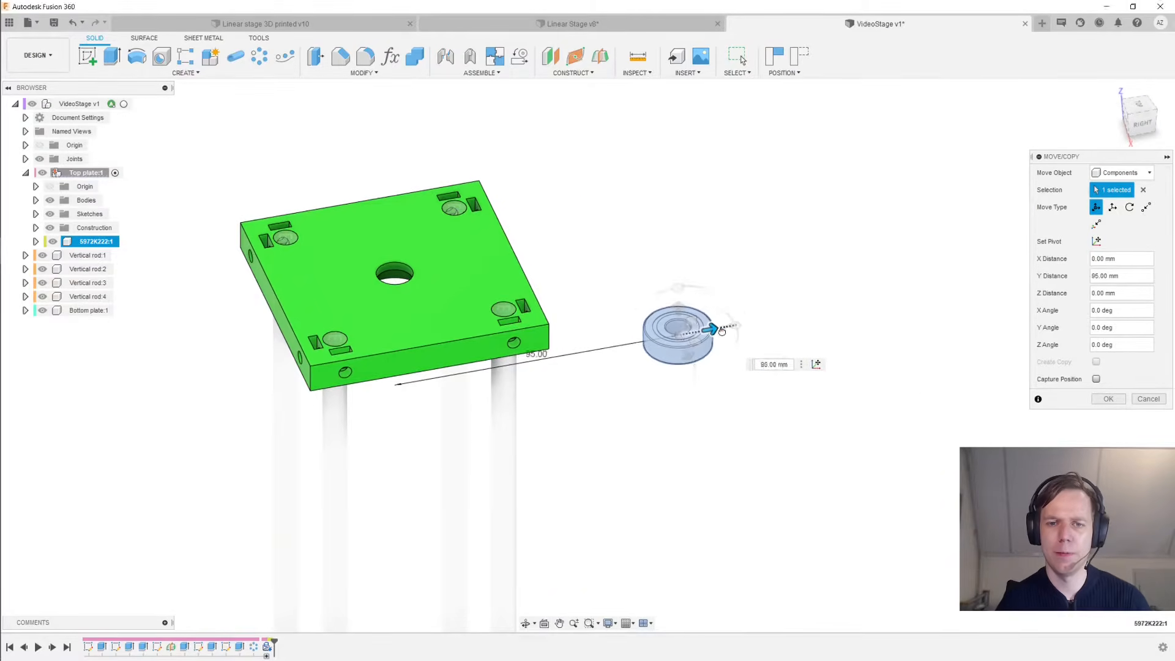
pyautogui.click(1109, 399)
# Joint the bearing's upper circular edge to the floor of the round pocket in the top plate's underside, with no offset
pyautogui.moveTo(845, 334); pyautogui.dragTo(837, 299, button='middle')
pyautogui.scroll(2, 837, 300)
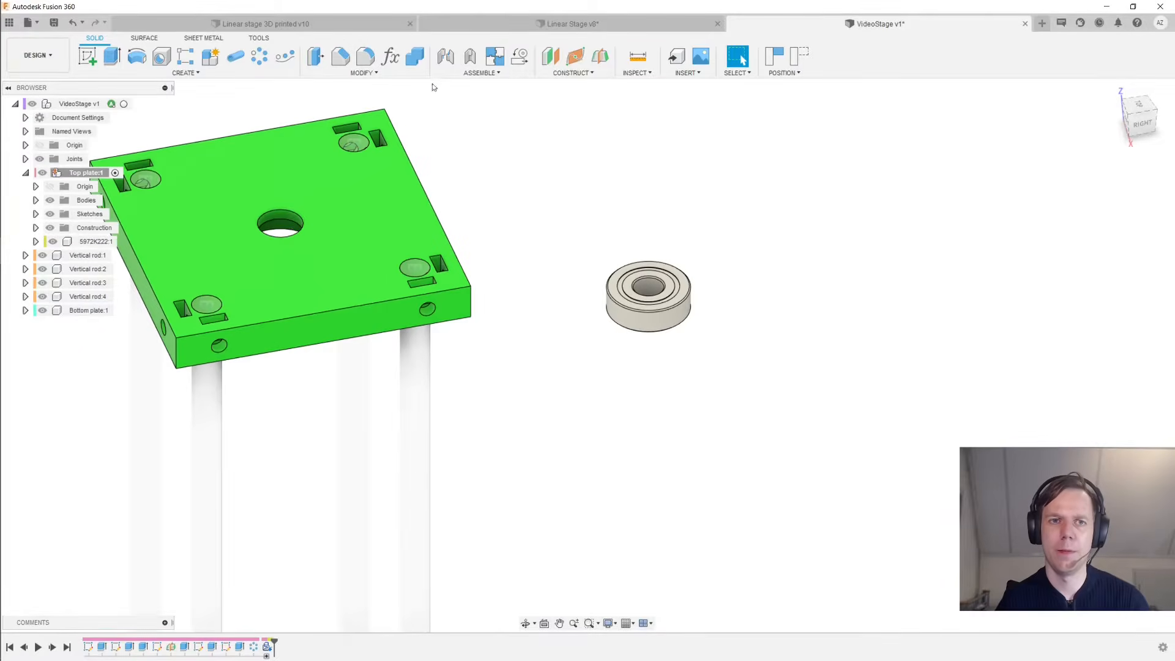
pyautogui.click(446, 58)
pyautogui.scroll(4, 538, 189)
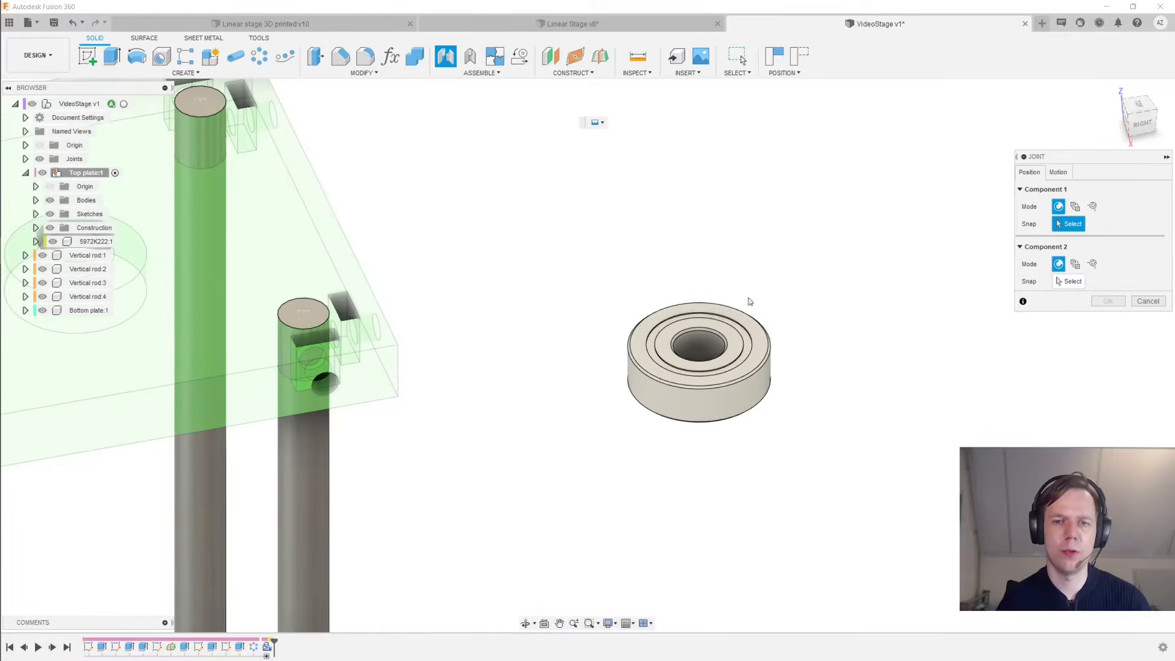
pyautogui.click(759, 338)
pyautogui.keyDown('shift'); pyautogui.moveTo(512, 404); pyautogui.dragTo(519, 272, button='middle'); pyautogui.keyUp('shift')
pyautogui.moveTo(427, 441); pyautogui.dragTo(492, 303, button='middle')
pyautogui.scroll(2, 492, 303)
pyautogui.keyDown('shift'); pyautogui.moveTo(512, 380); pyautogui.dragTo(535, 338, button='middle'); pyautogui.keyUp('shift')
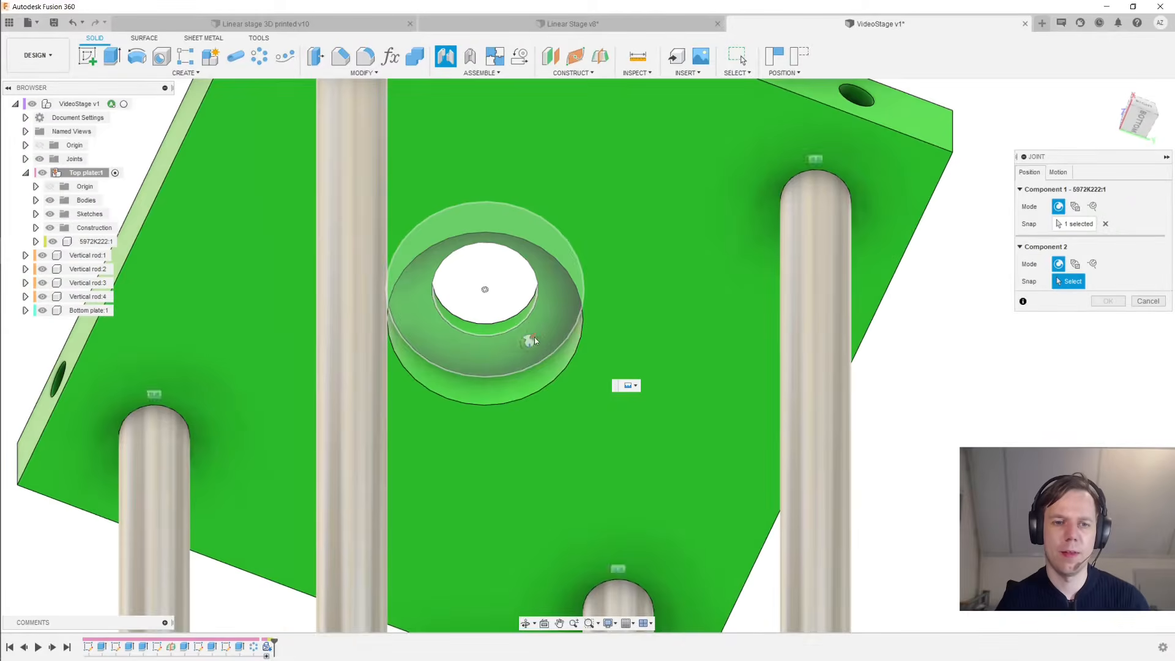
pyautogui.click(512, 323)
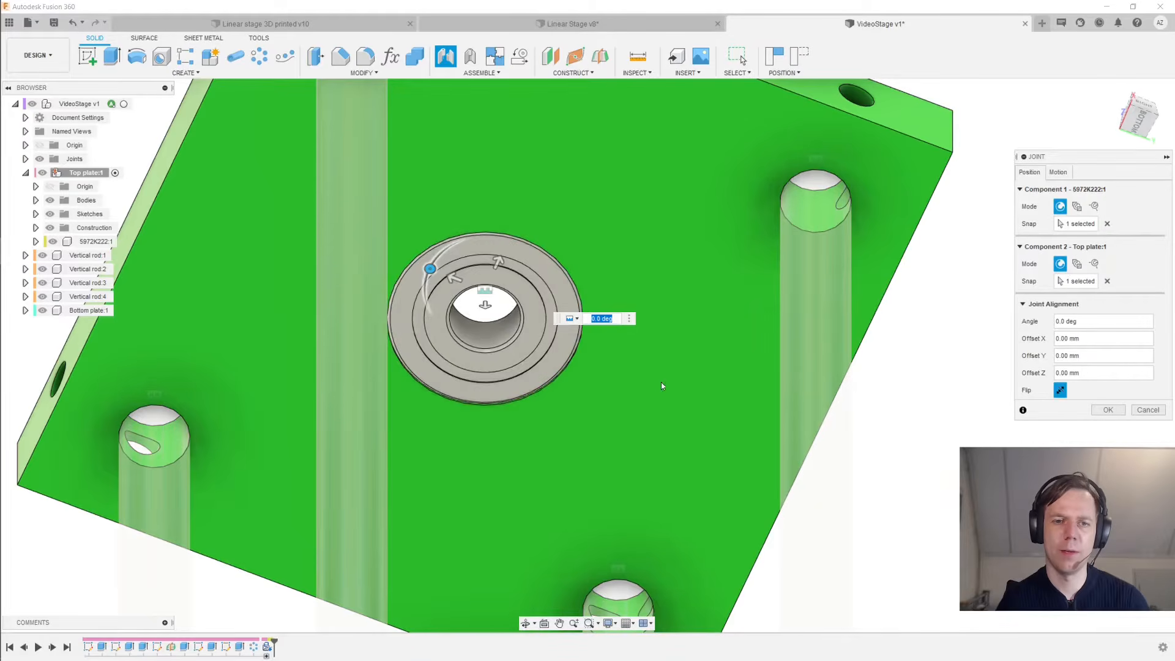
pyautogui.click(1109, 410)
# Rename the inserted 5972K222 bearing component with a name beginning "608-"
pyautogui.keyDown('shift'); pyautogui.moveTo(1023, 373); pyautogui.dragTo(788, 301, button='middle'); pyautogui.keyUp('shift')
pyautogui.scroll(-4, 955, 435)
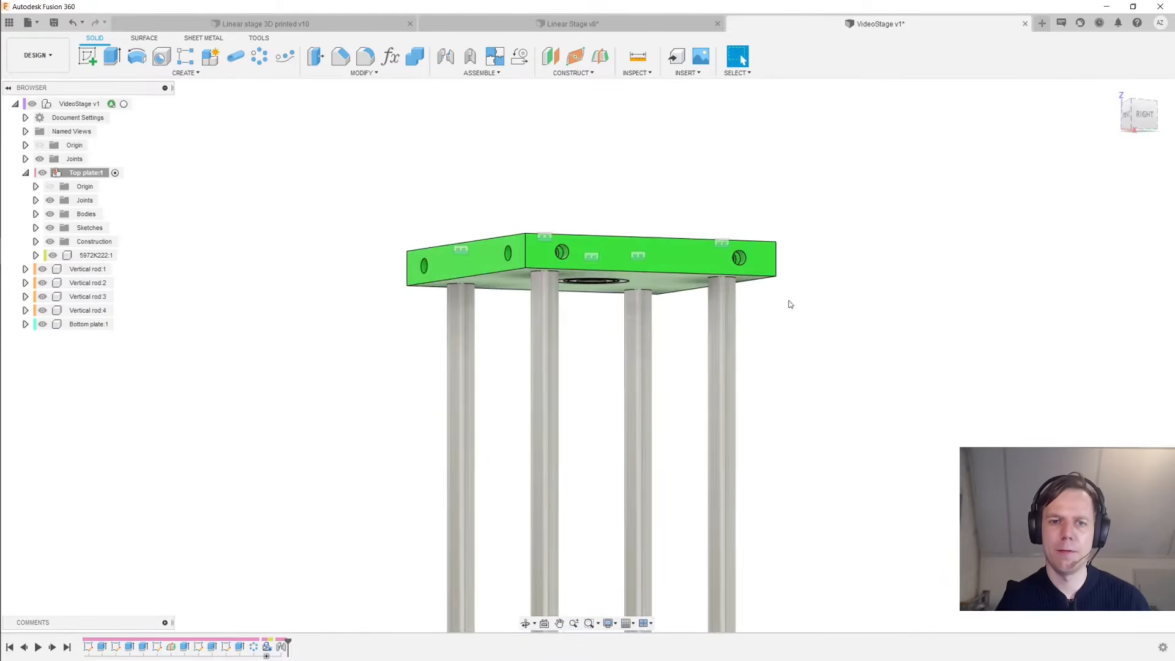
pyautogui.doubleClick(95, 255)
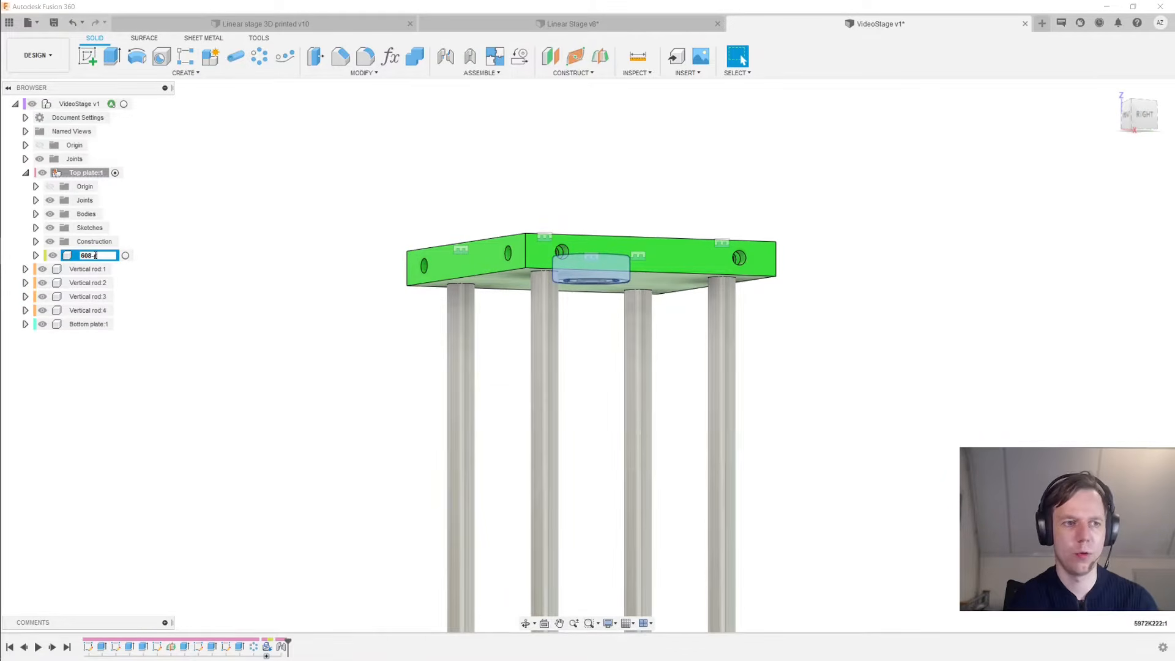
# Rename the bearing component inside the top plate to 608-2RS and copy it
pyautogui.press('Return')
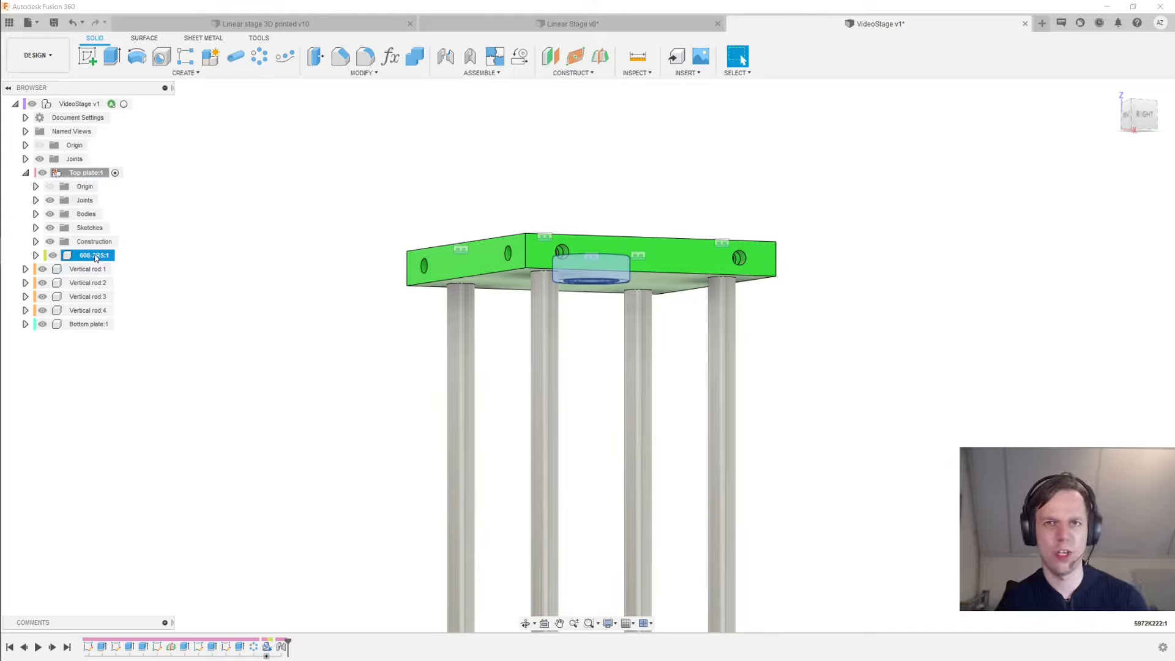
pyautogui.click(212, 239)
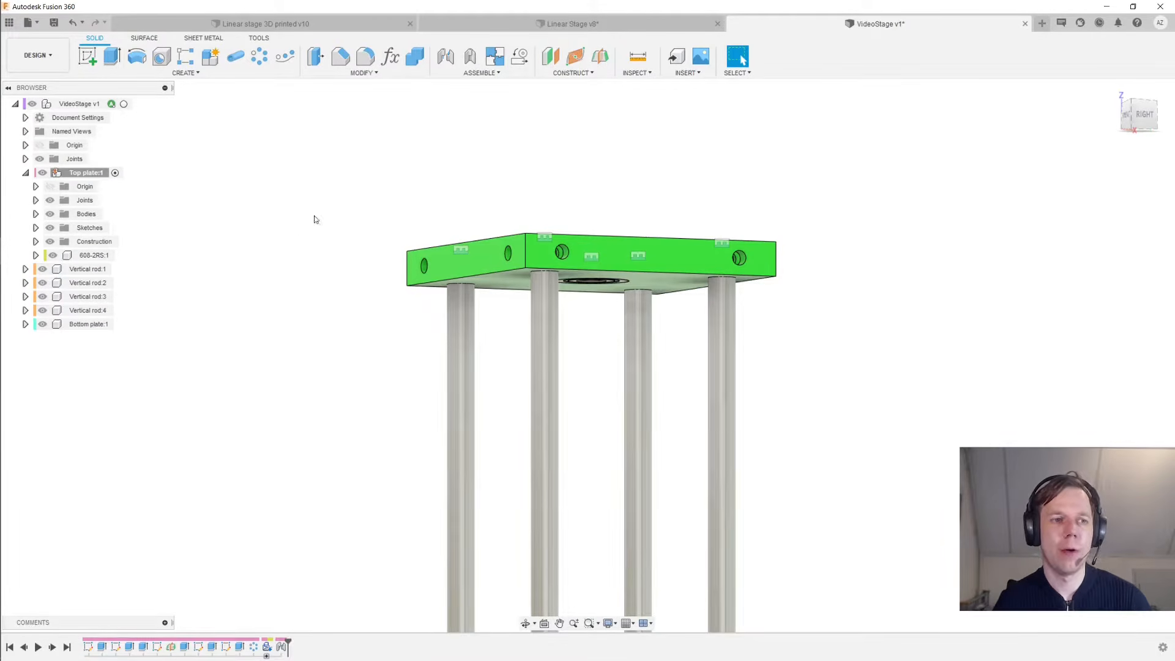
pyautogui.rightClick(99, 256)
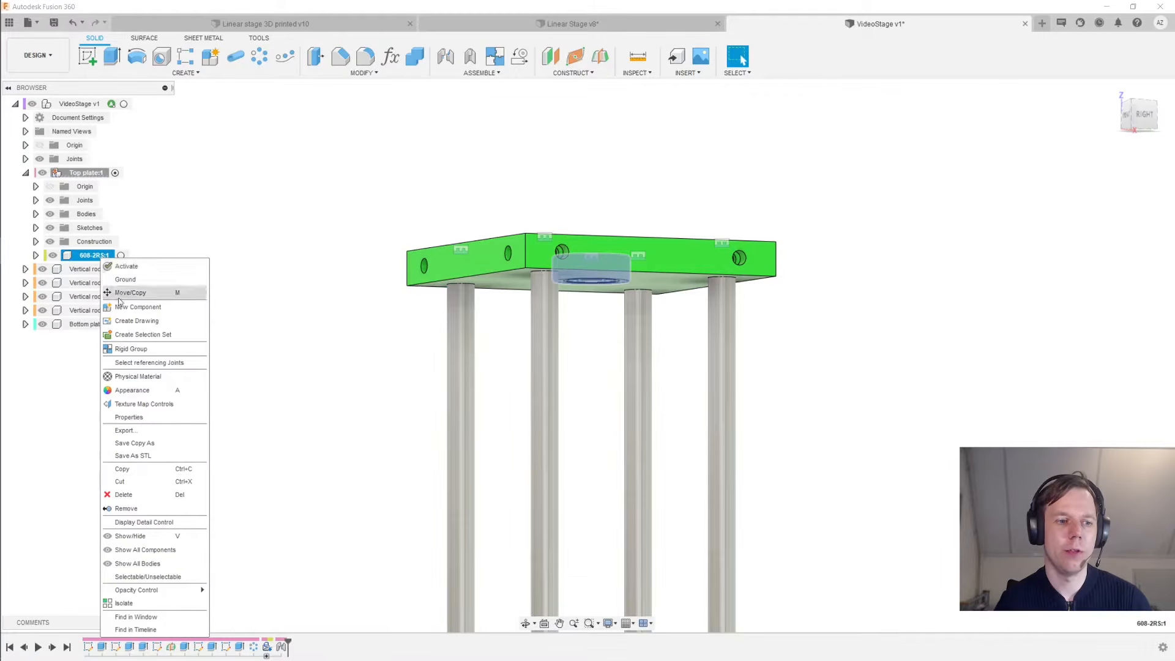
pyautogui.click(163, 469)
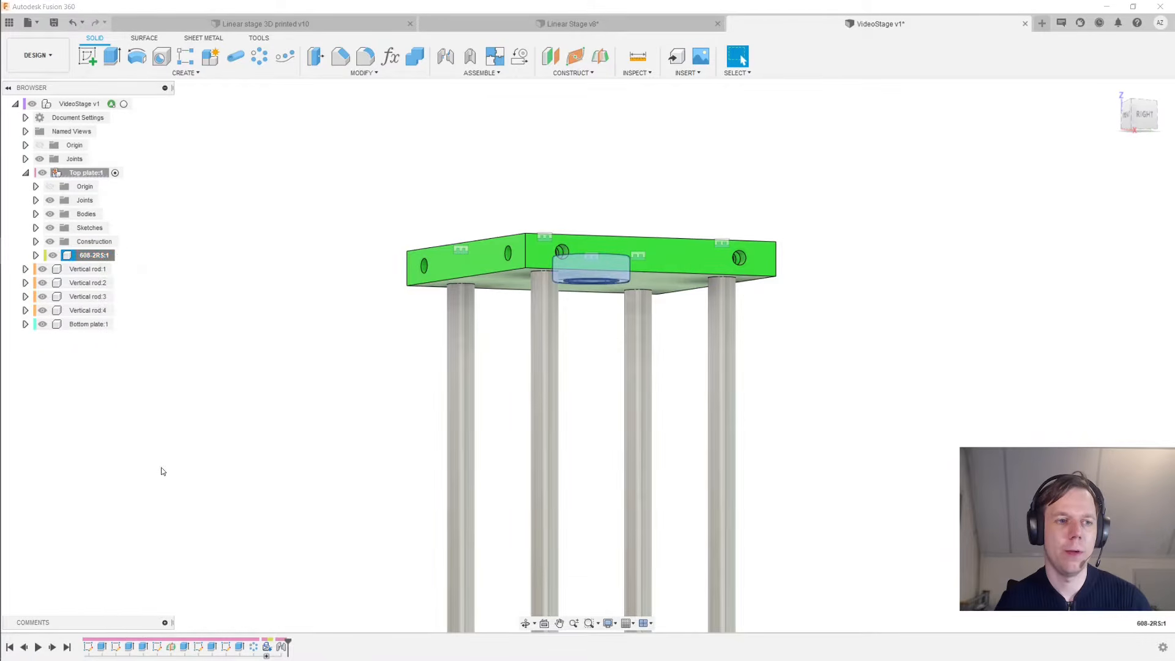
# Activate the bottom plate, paste the copied bearing into it and move the copy -125 mm along Z
pyautogui.click(119, 324)
pyautogui.rightClick(85, 327)
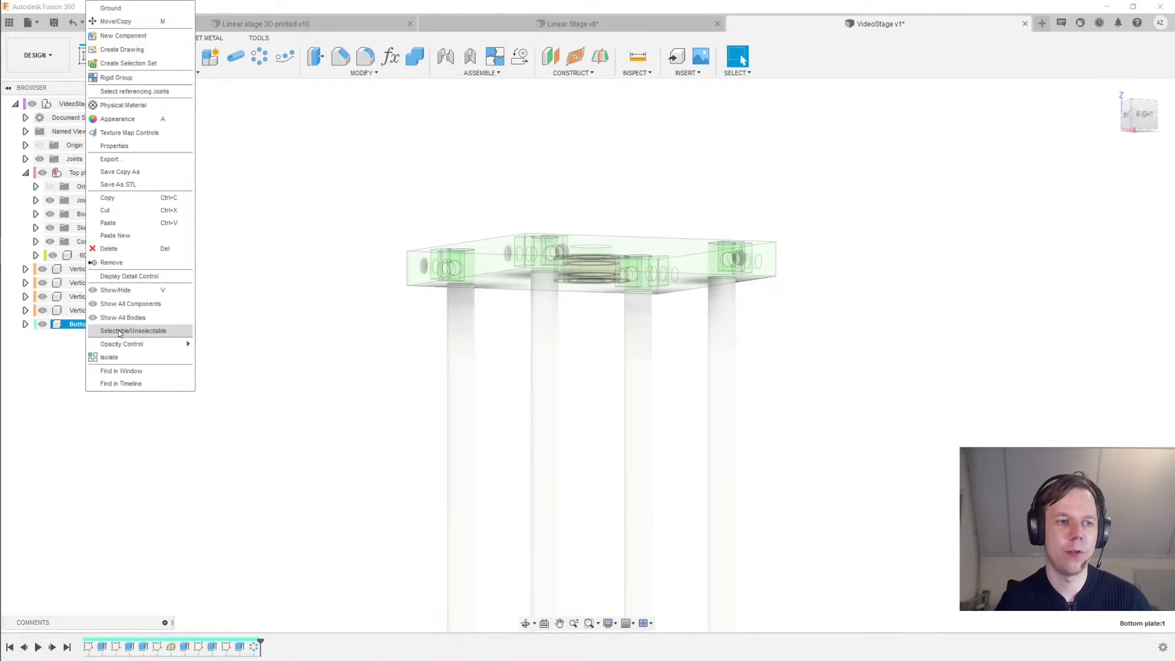
pyautogui.click(143, 226)
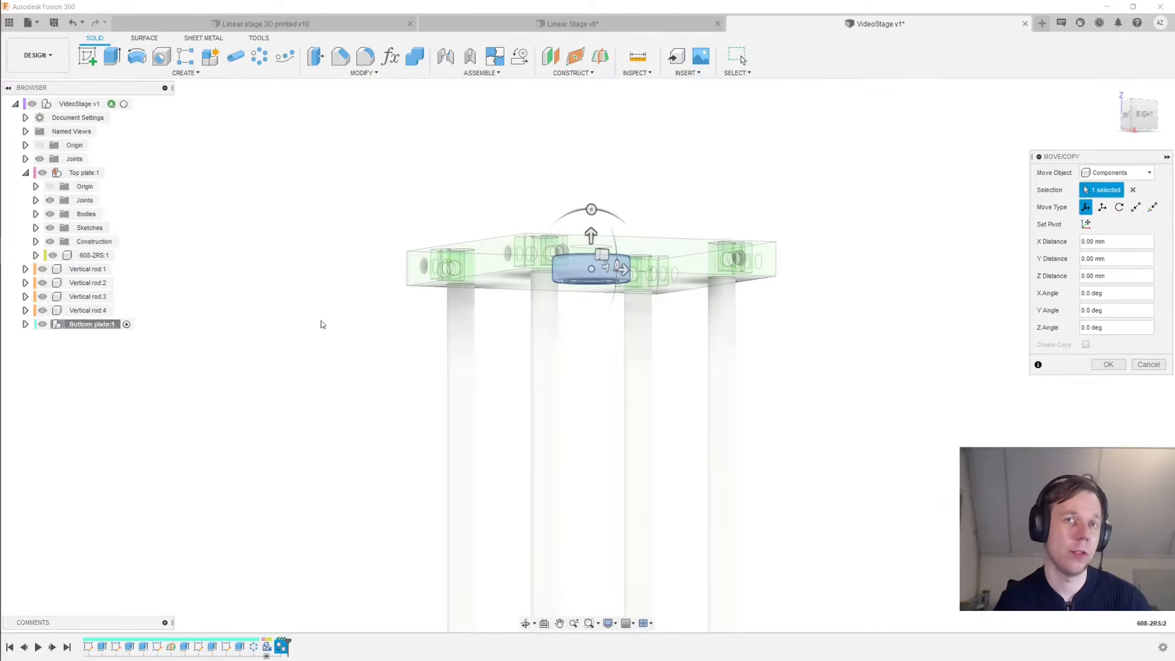
pyautogui.scroll(-3, 320, 322)
pyautogui.moveTo(339, 458); pyautogui.dragTo(320, 276, button='middle')
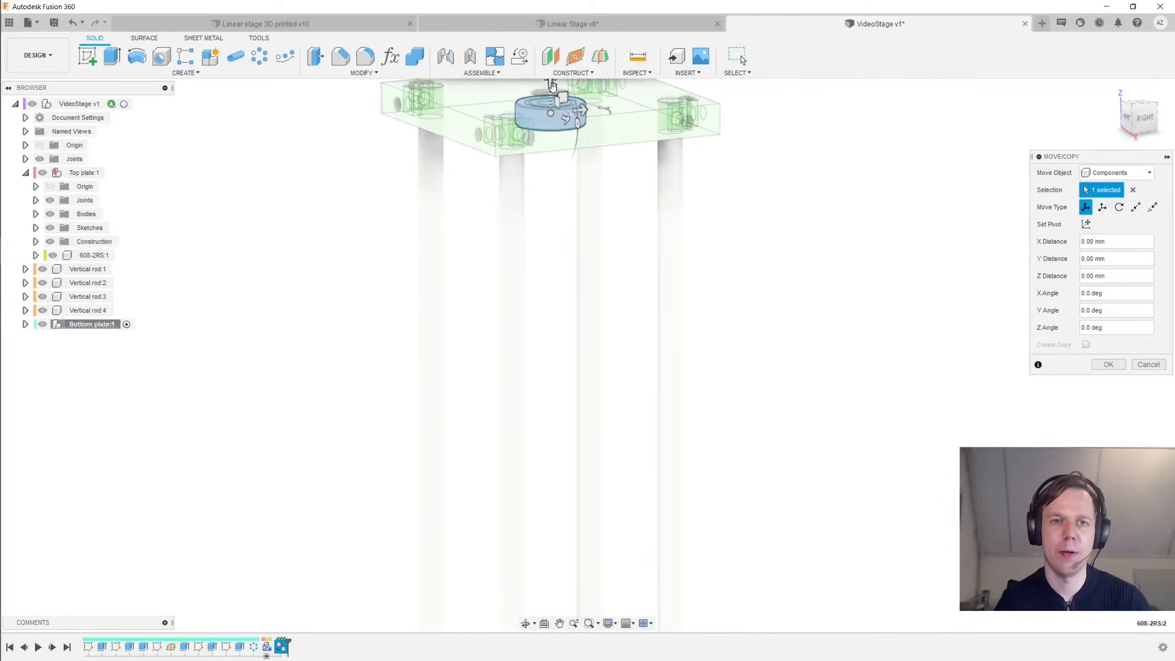
pyautogui.moveTo(551, 98); pyautogui.dragTo(547, 463)
pyautogui.keyDown('shift'); pyautogui.moveTo(547, 464); pyautogui.dragTo(679, 259, button='middle'); pyautogui.keyUp('shift')
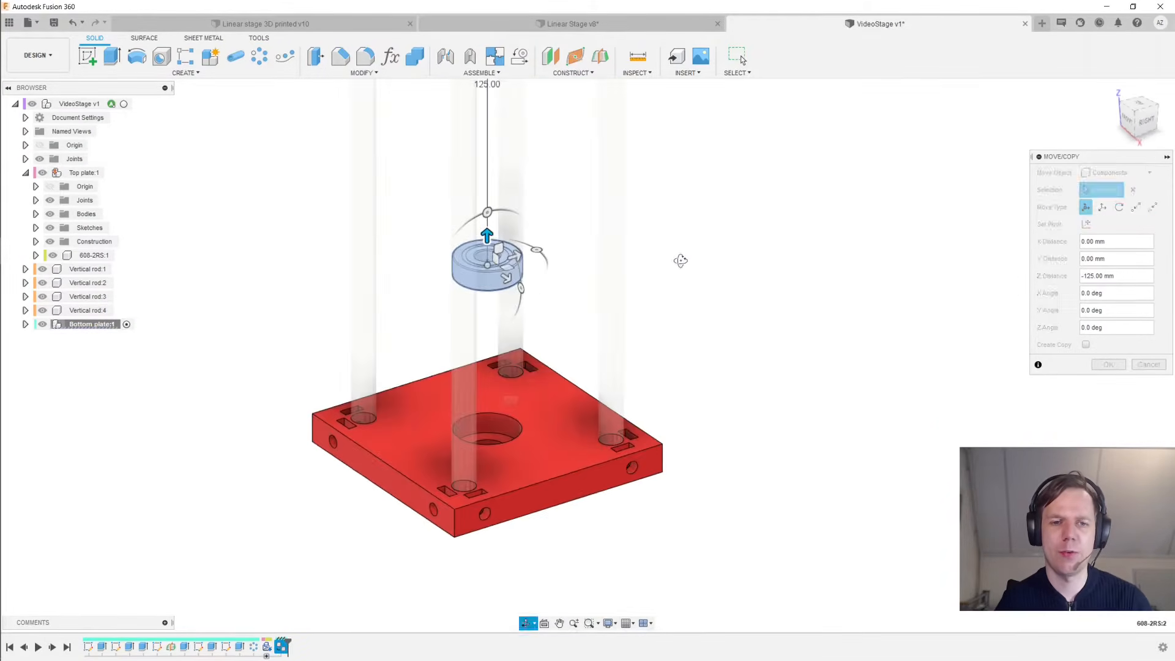
pyautogui.press('Return')
# Joint the pasted bearing to the centre of the bottom plate's bearing pocket, with zero angle and offsets
pyautogui.scroll(3, 704, 312)
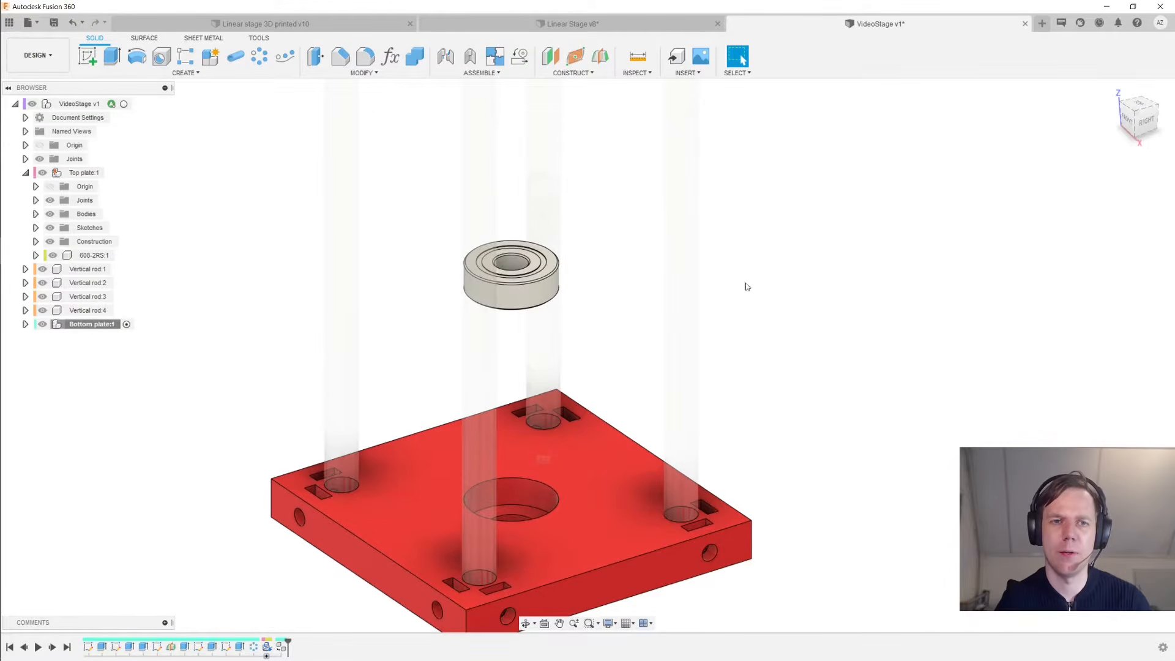
pyautogui.click(441, 60)
pyautogui.scroll(5, 541, 269)
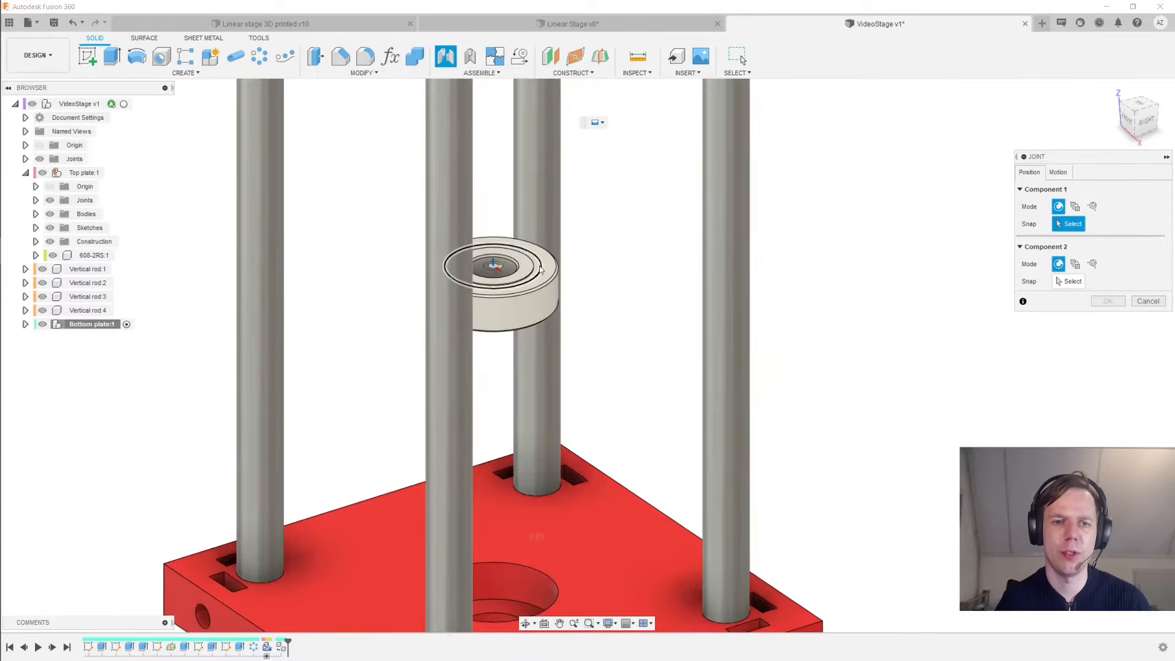
pyautogui.click(550, 275)
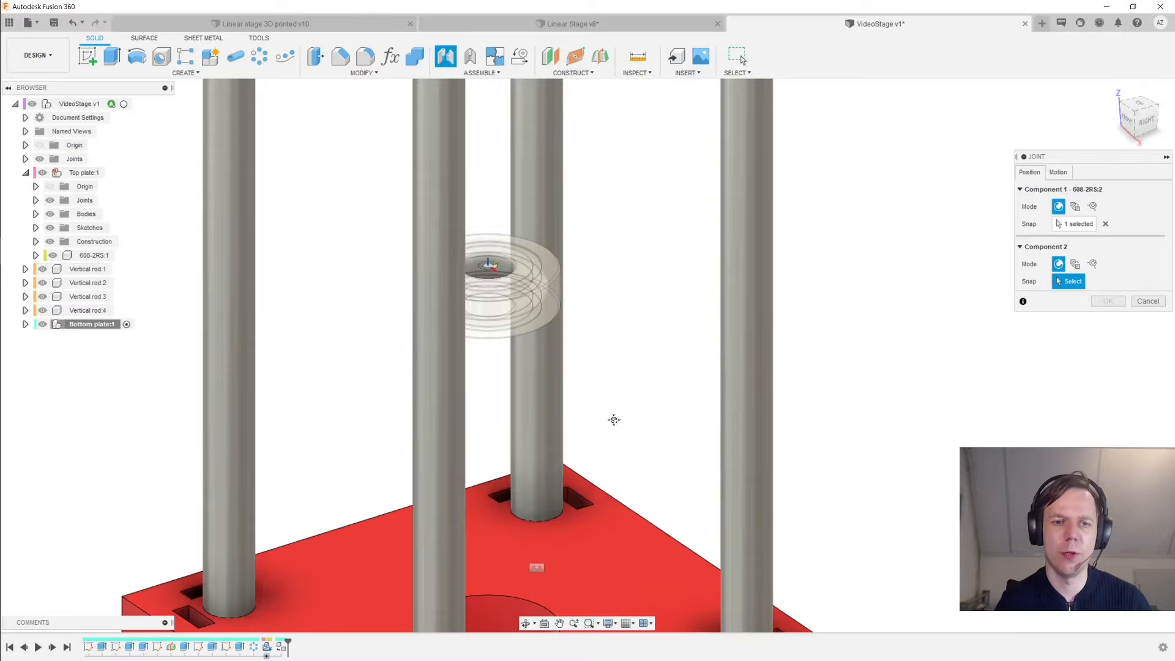
pyautogui.keyDown('shift'); pyautogui.moveTo(611, 420); pyautogui.dragTo(373, 517, button='middle'); pyautogui.keyUp('shift')
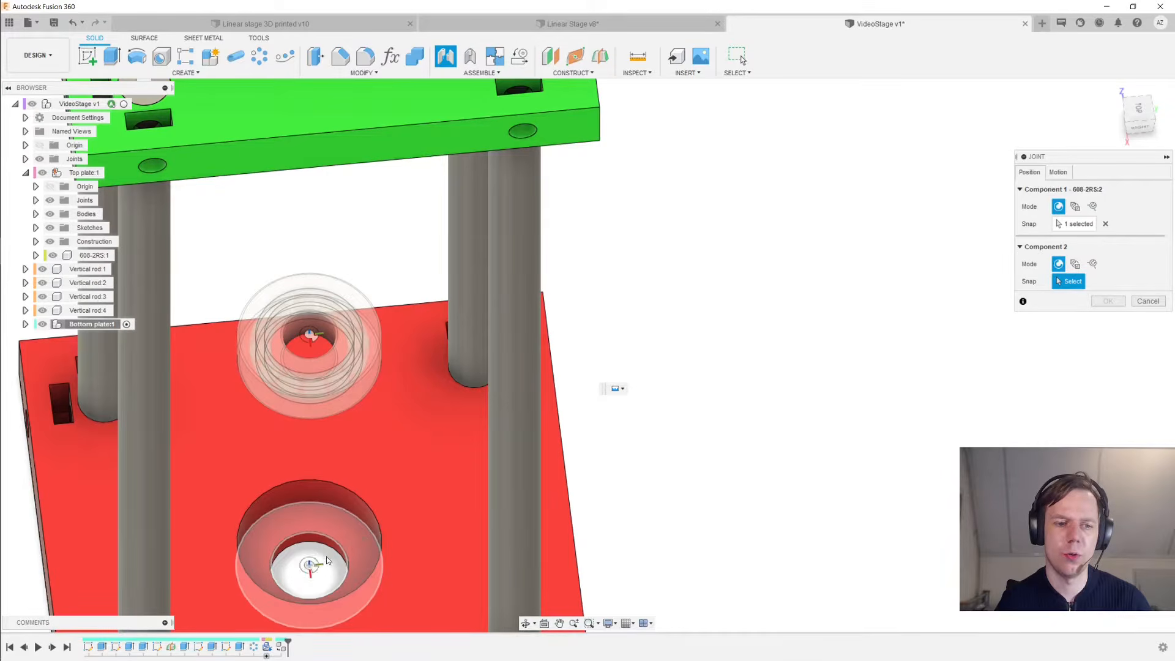
pyautogui.click(327, 561)
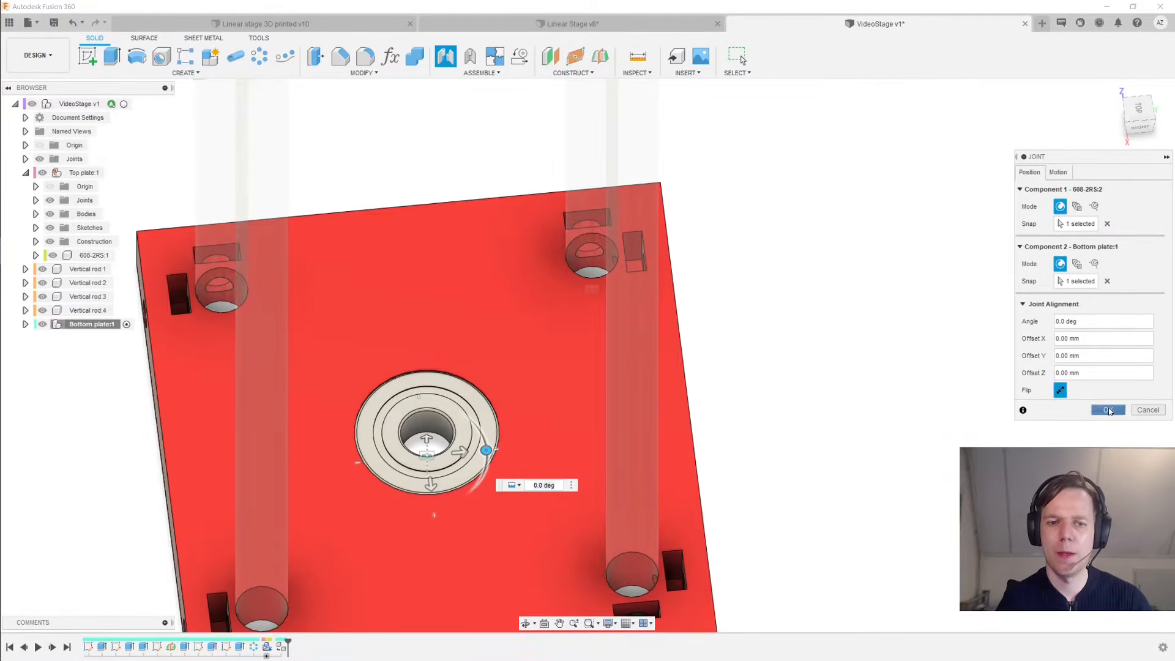
pyautogui.click(1109, 411)
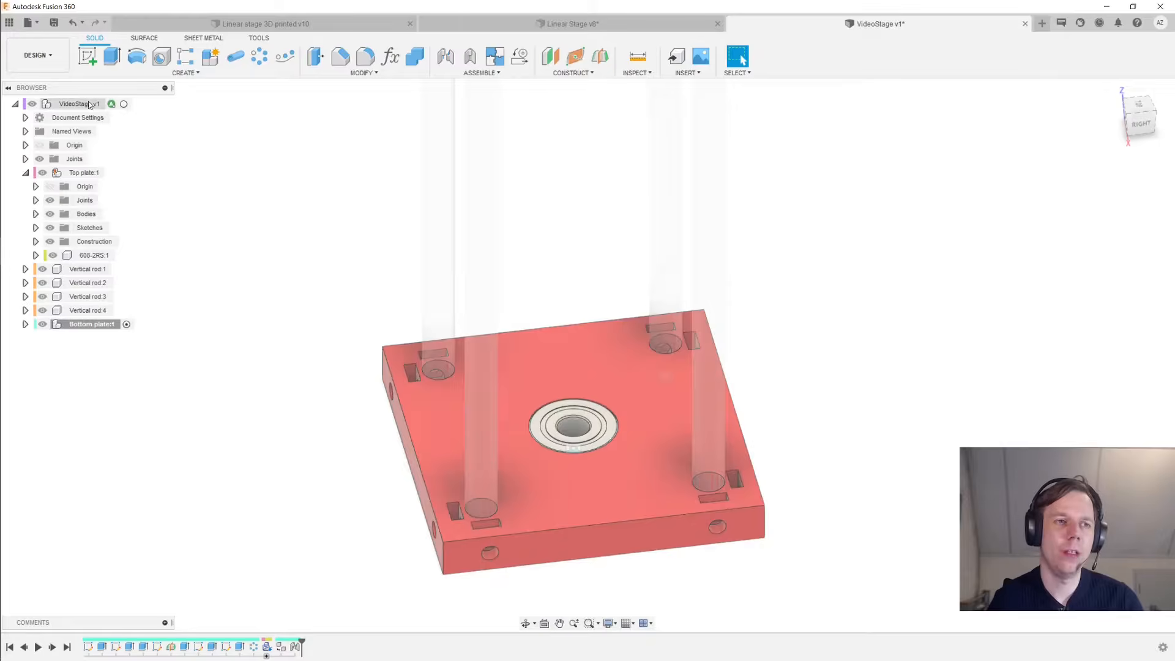
# Activate the top-level assembly and create an internal standard component named TR8x8
pyautogui.click(124, 104)
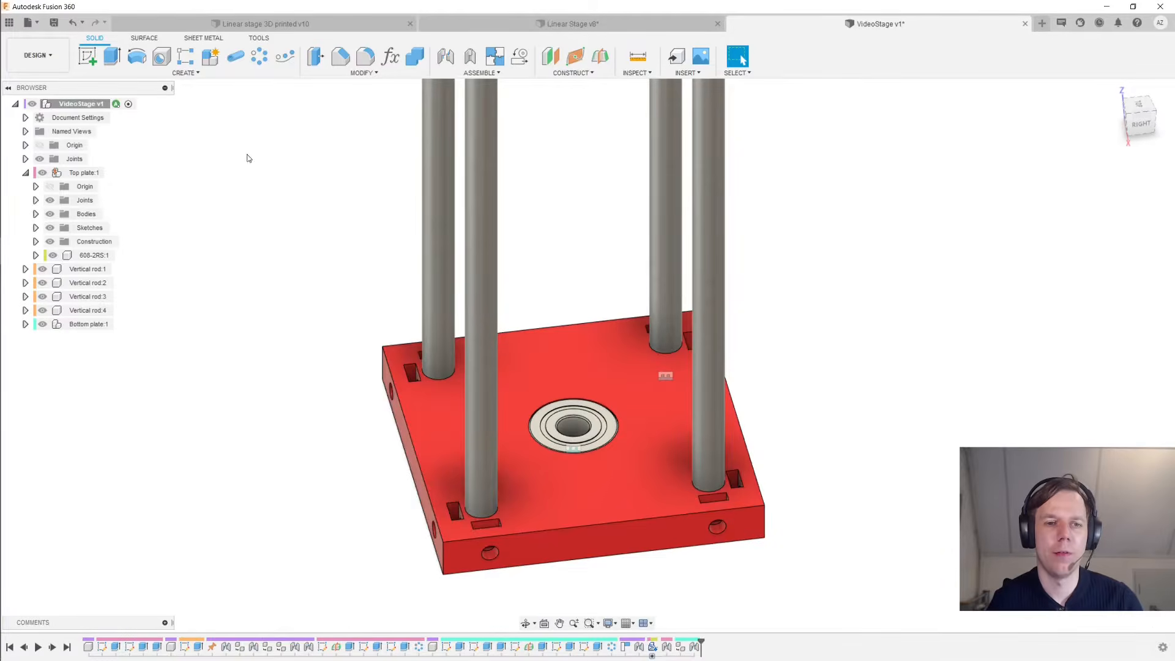
pyautogui.keyDown('shift'); pyautogui.moveTo(289, 192); pyautogui.dragTo(309, 162, button='middle'); pyautogui.keyUp('shift')
pyautogui.click(208, 57)
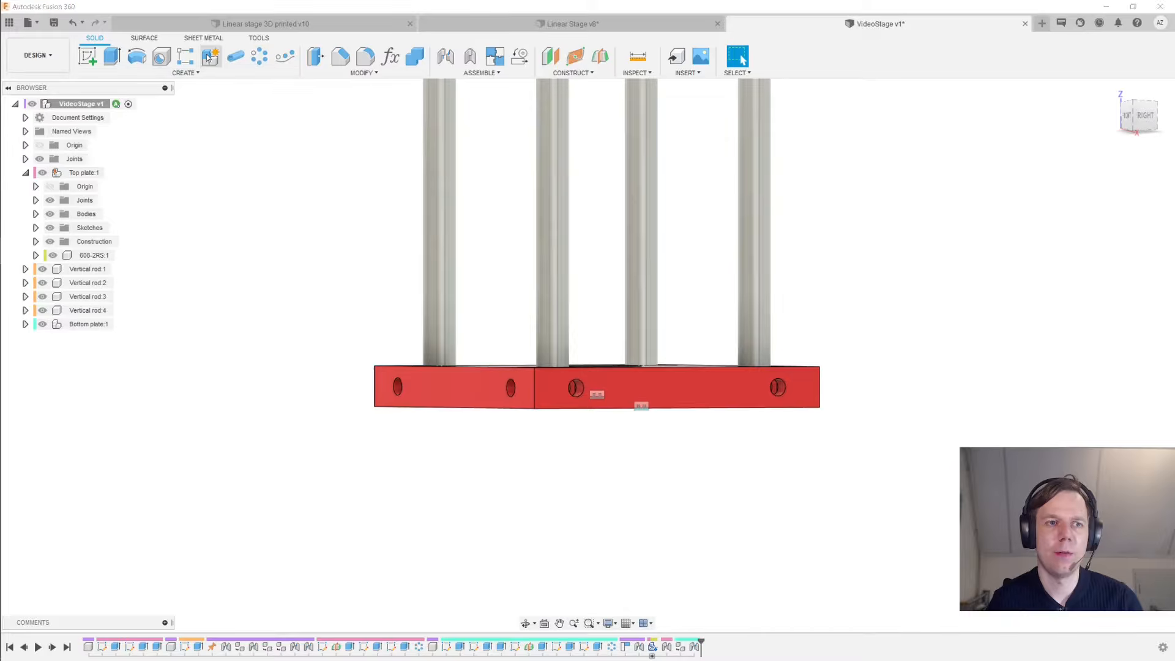
pyautogui.doubleClick(1053, 225)
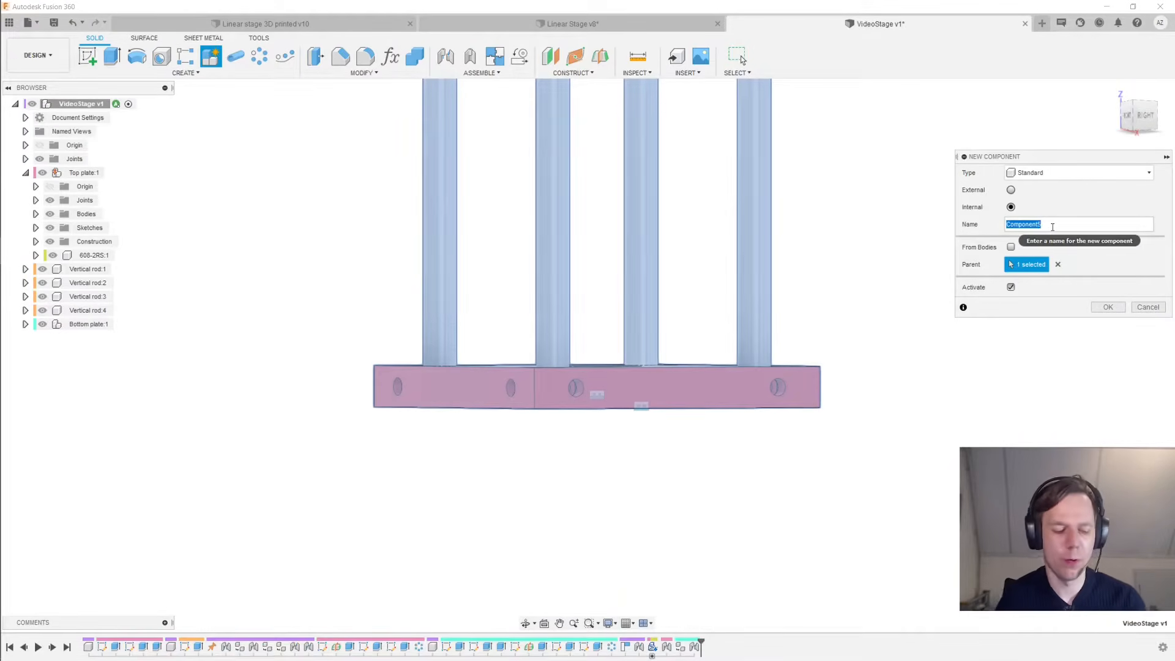
pyautogui.write('TR8')
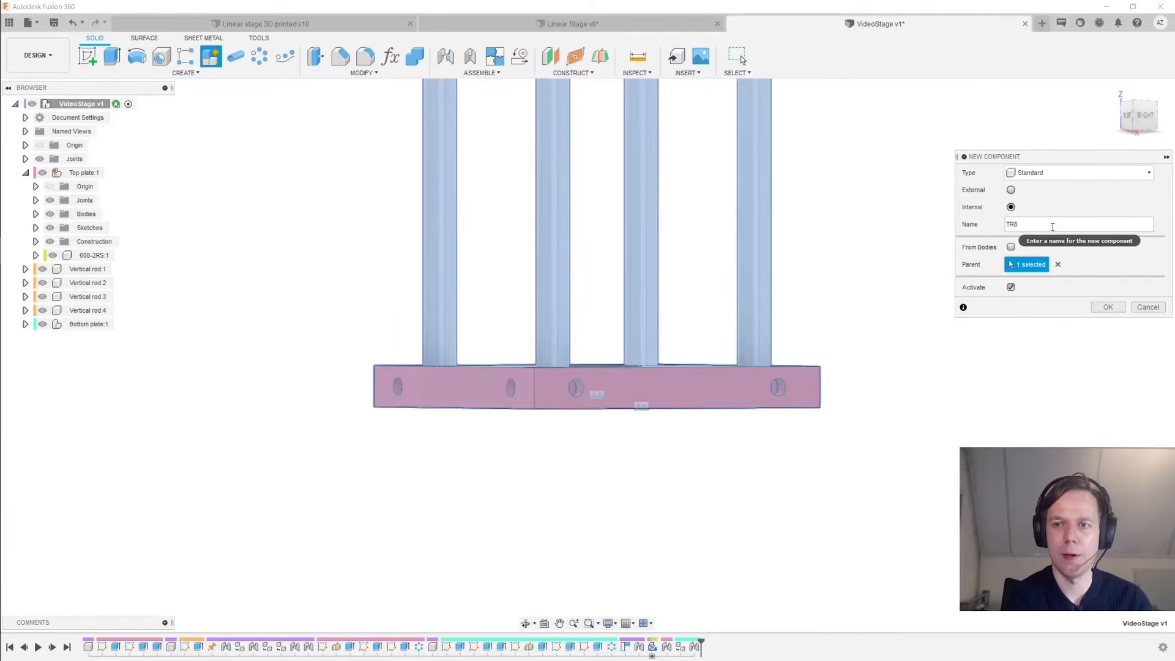
pyautogui.write('x8')
pyautogui.press('Return')
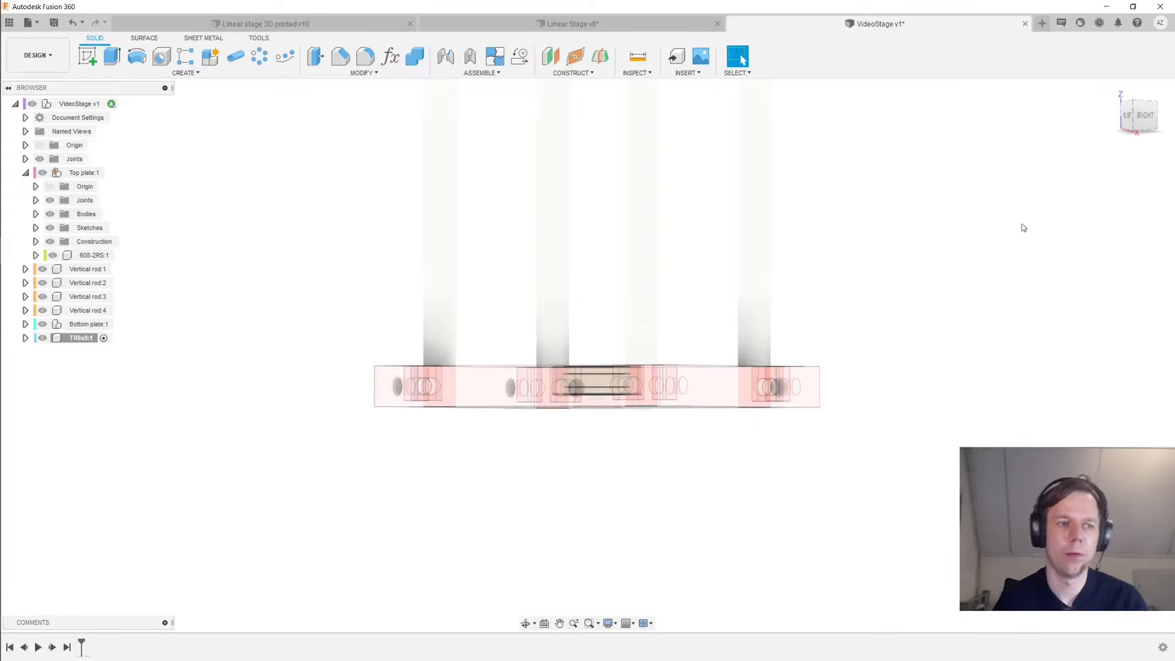
# Sketch an 8 mm diameter circle centred on the origin on the underside of the bottom plate
pyautogui.click(87, 57)
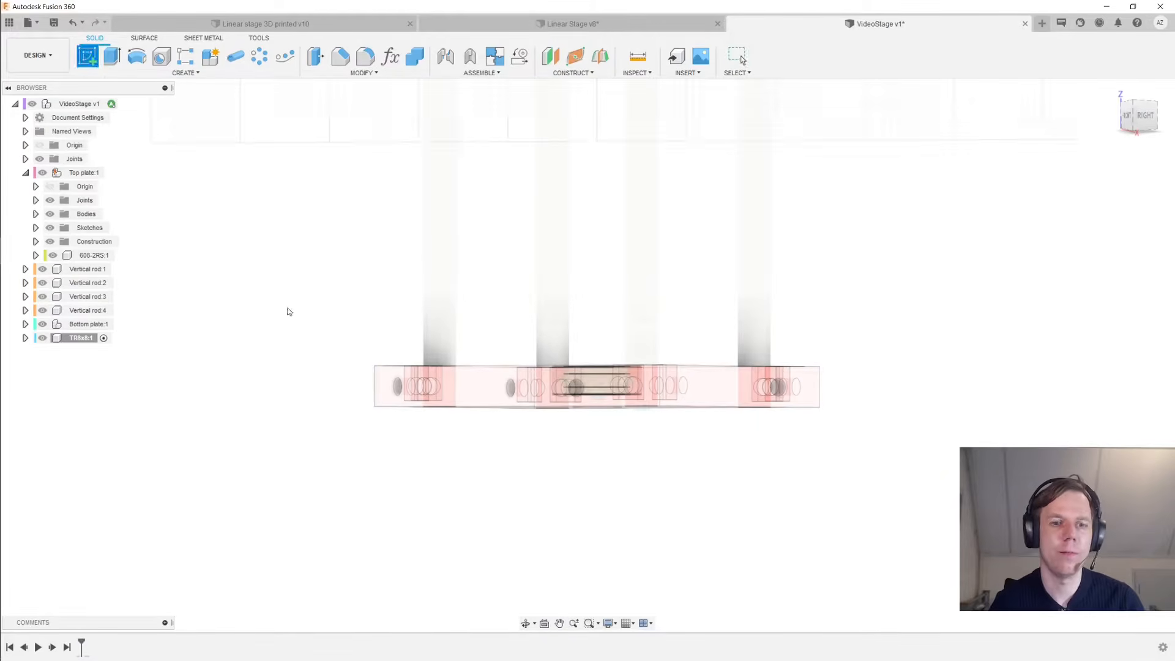
pyautogui.click(317, 275)
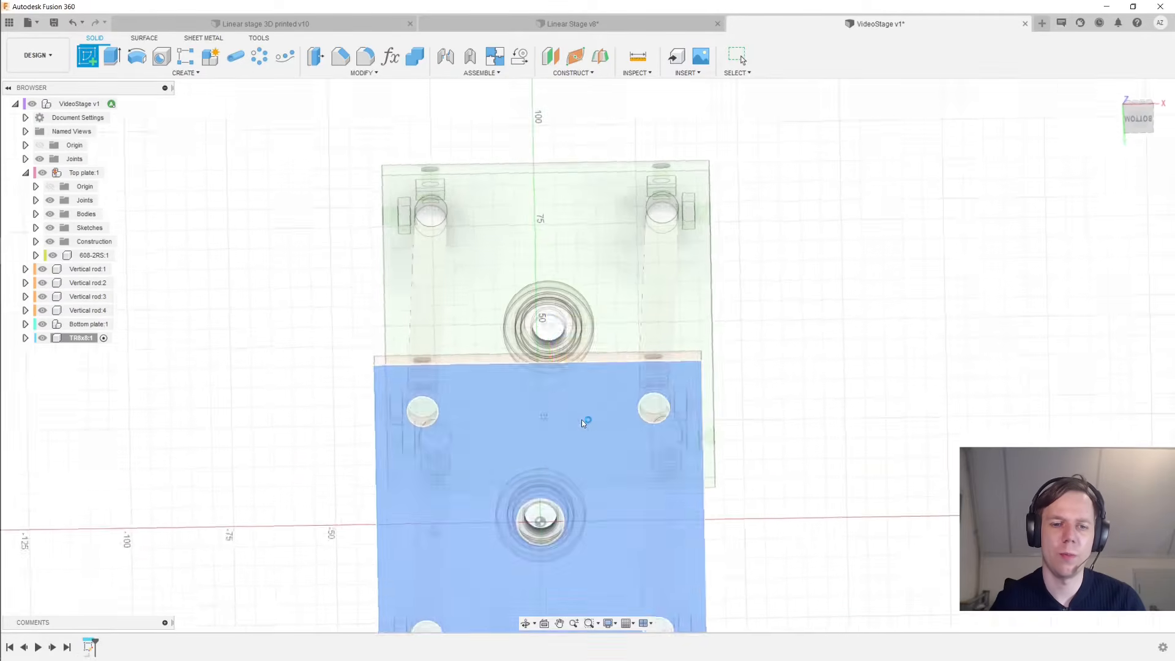
pyautogui.click(582, 420)
pyautogui.scroll(5, 578, 386)
pyautogui.press('c')
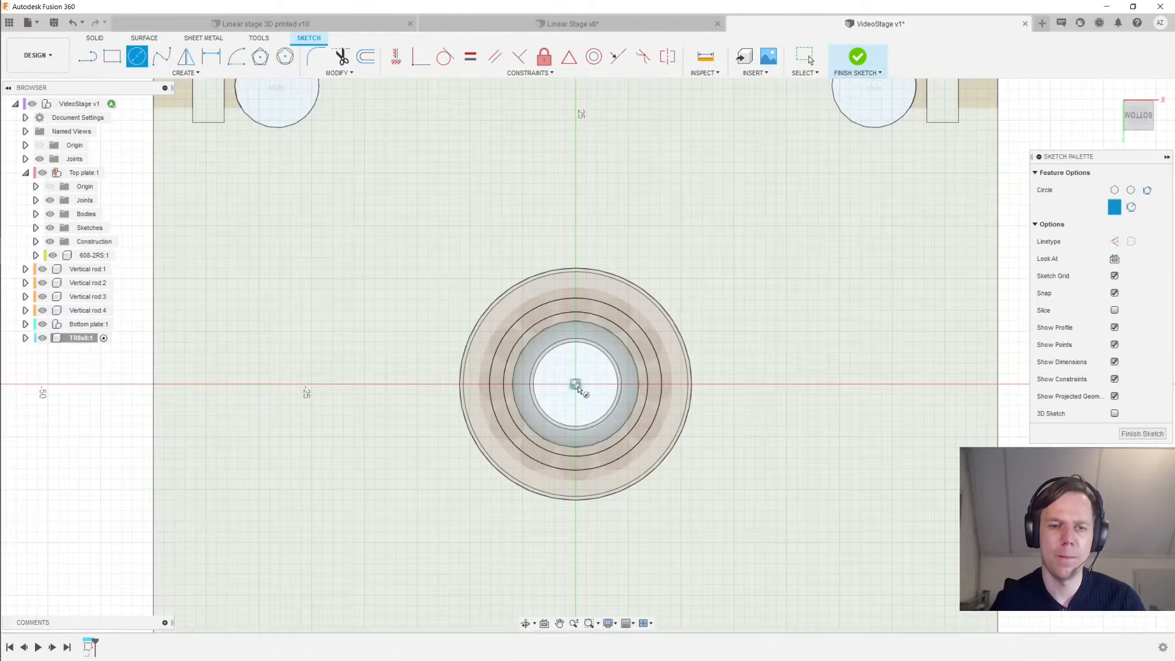
pyautogui.click(576, 385)
pyautogui.write('8')
pyautogui.press('Return')
pyautogui.press('Escape')
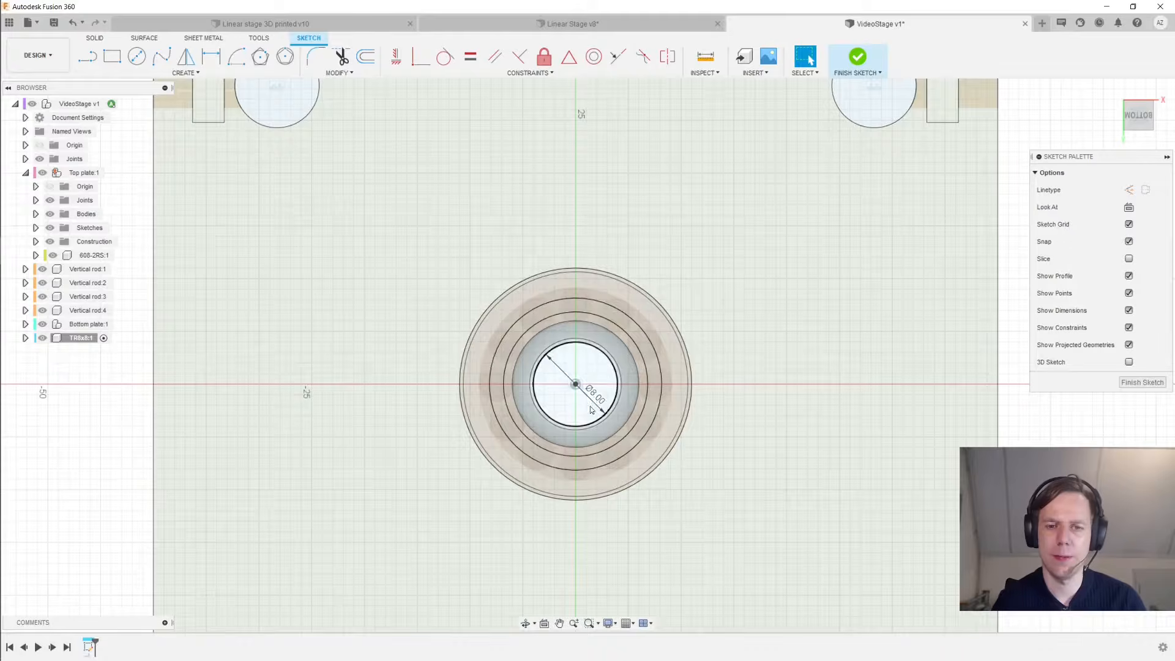
pyautogui.click(1132, 383)
# Set up an extrusion of the 8 mm circle as a new body, ending at the top plate's upper face
pyautogui.press('e')
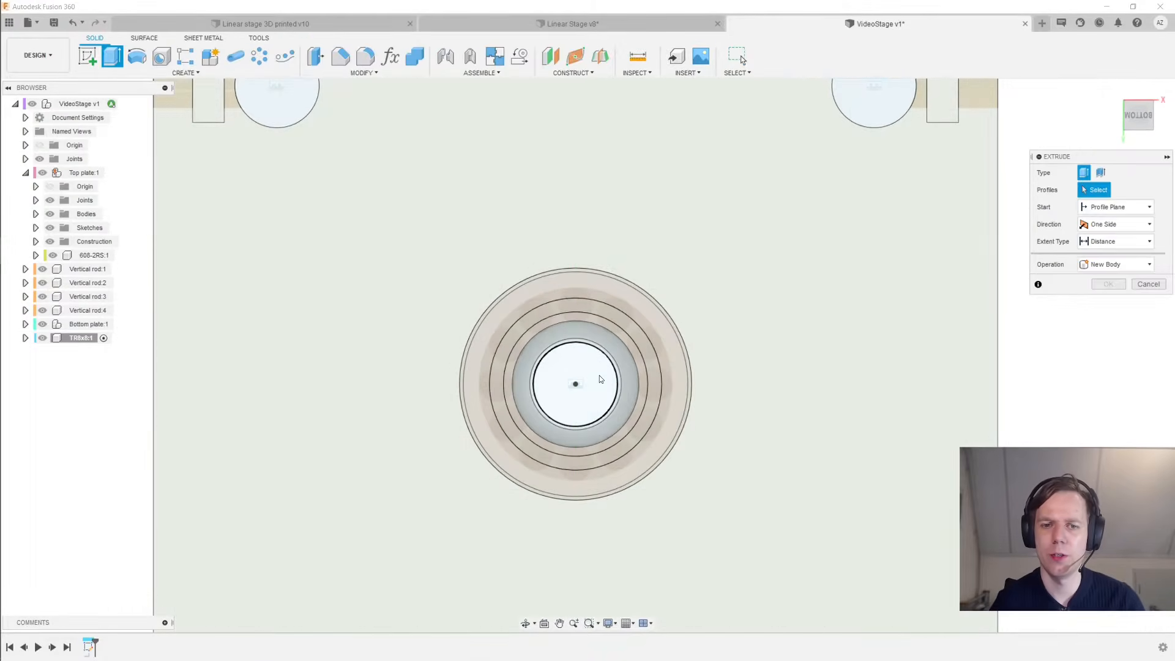
pyautogui.click(600, 377)
pyautogui.moveTo(619, 402); pyautogui.dragTo(621, 206)
pyautogui.scroll(-3, 850, 193)
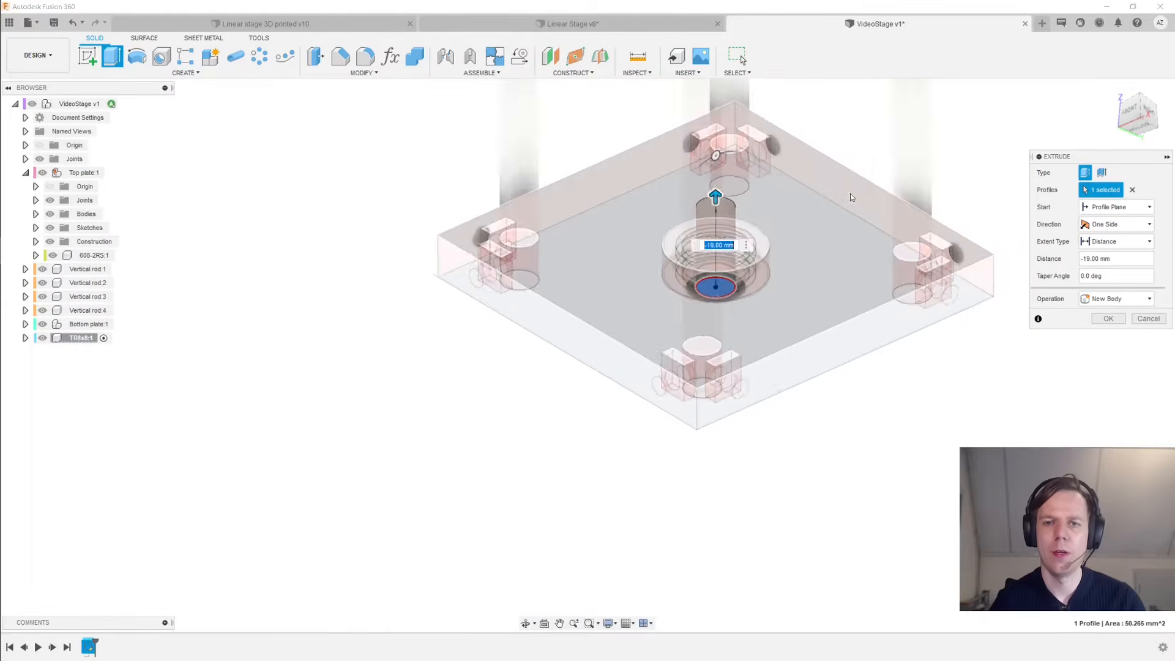
pyautogui.moveTo(851, 193); pyautogui.dragTo(734, 501, button='middle')
pyautogui.scroll(-3, 802, 297)
pyautogui.keyDown('shift'); pyautogui.moveTo(843, 211); pyautogui.dragTo(789, 407, button='middle'); pyautogui.keyUp('shift')
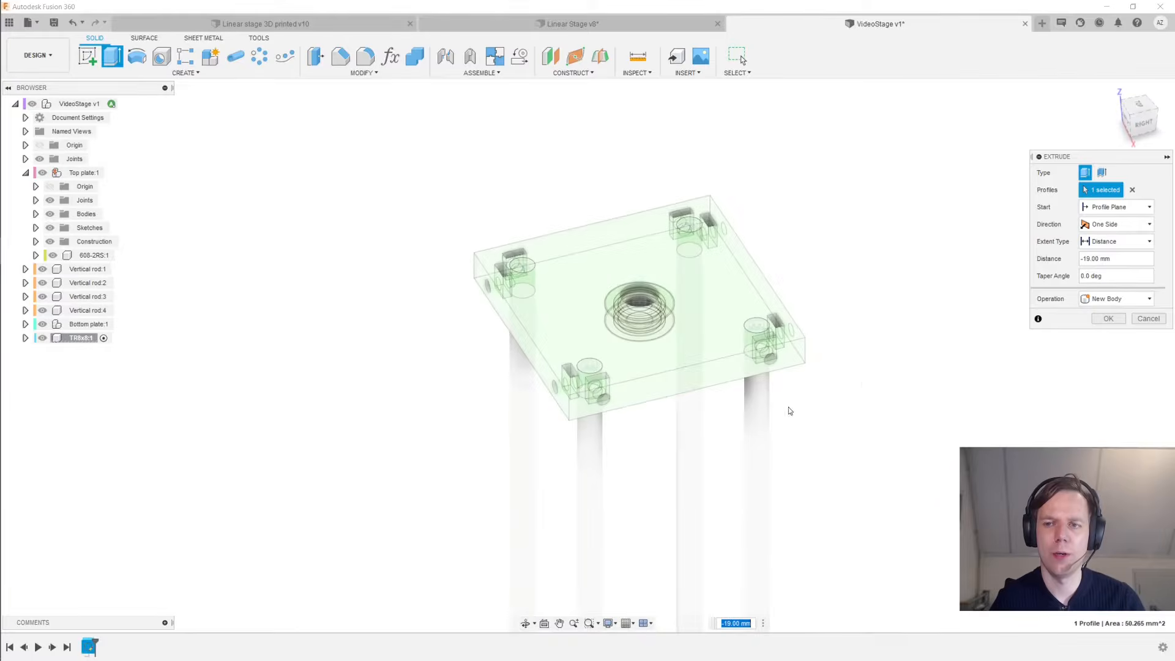
pyautogui.click(1116, 241)
pyautogui.click(1109, 262)
pyautogui.scroll(3, 709, 295)
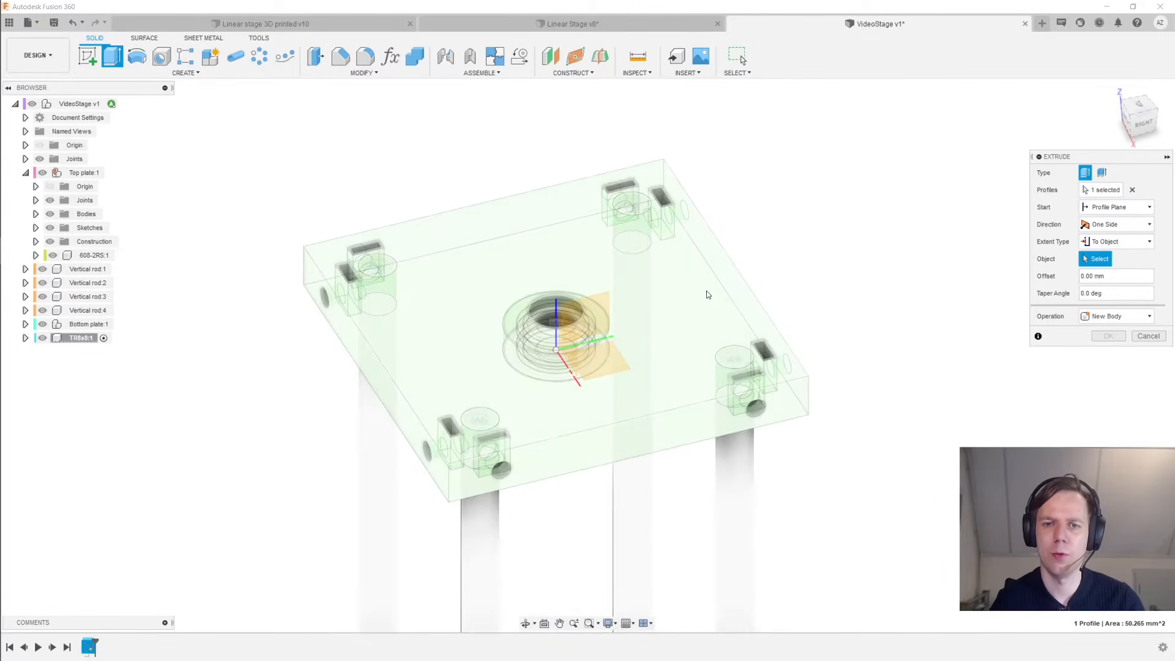
pyautogui.click(690, 300)
pyautogui.moveTo(800, 293); pyautogui.dragTo(872, 312, button='middle')
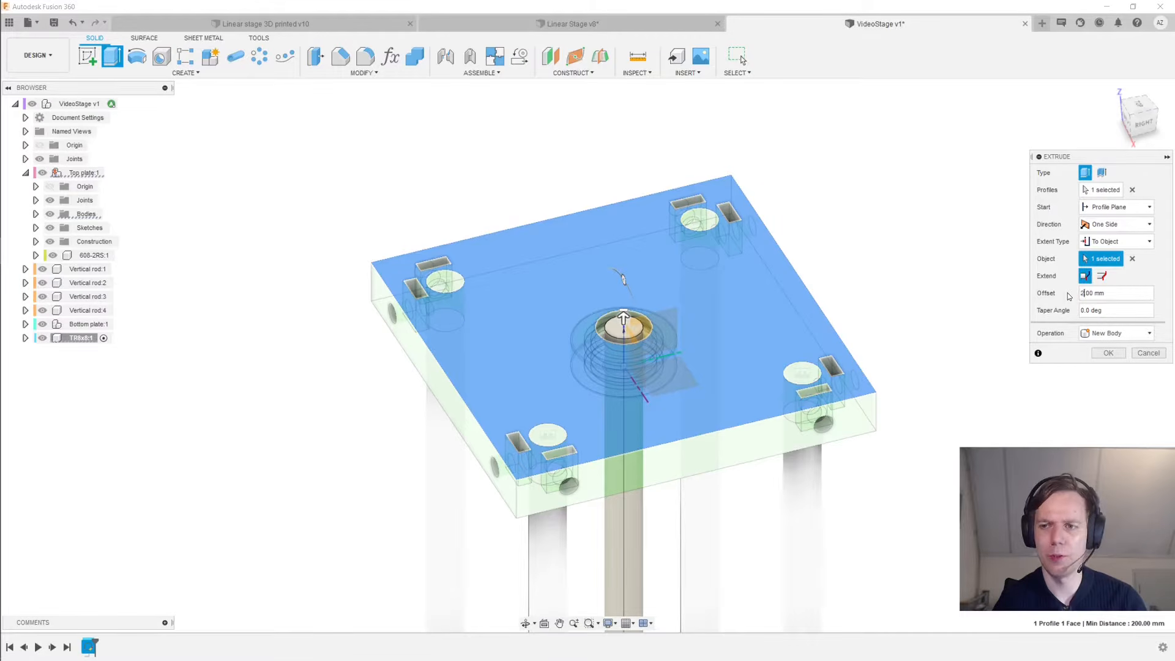
# Offset the rod's end 20 mm beyond the top plate's upper face and complete the extrusion
pyautogui.write('0.')
pyautogui.keyDown('shift'); pyautogui.moveTo(837, 143); pyautogui.dragTo(696, 220, button='middle'); pyautogui.keyUp('shift')
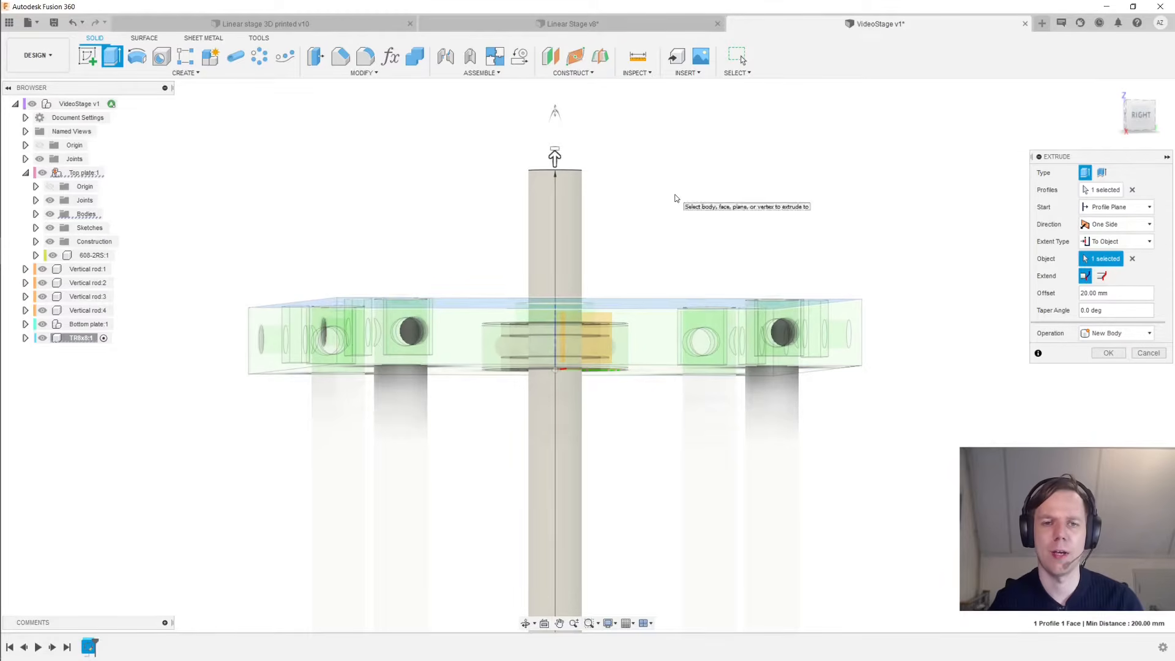
pyautogui.scroll(-1, 675, 198)
pyautogui.keyDown('shift'); pyautogui.moveTo(675, 197); pyautogui.dragTo(834, 274, button='middle'); pyautogui.keyUp('shift')
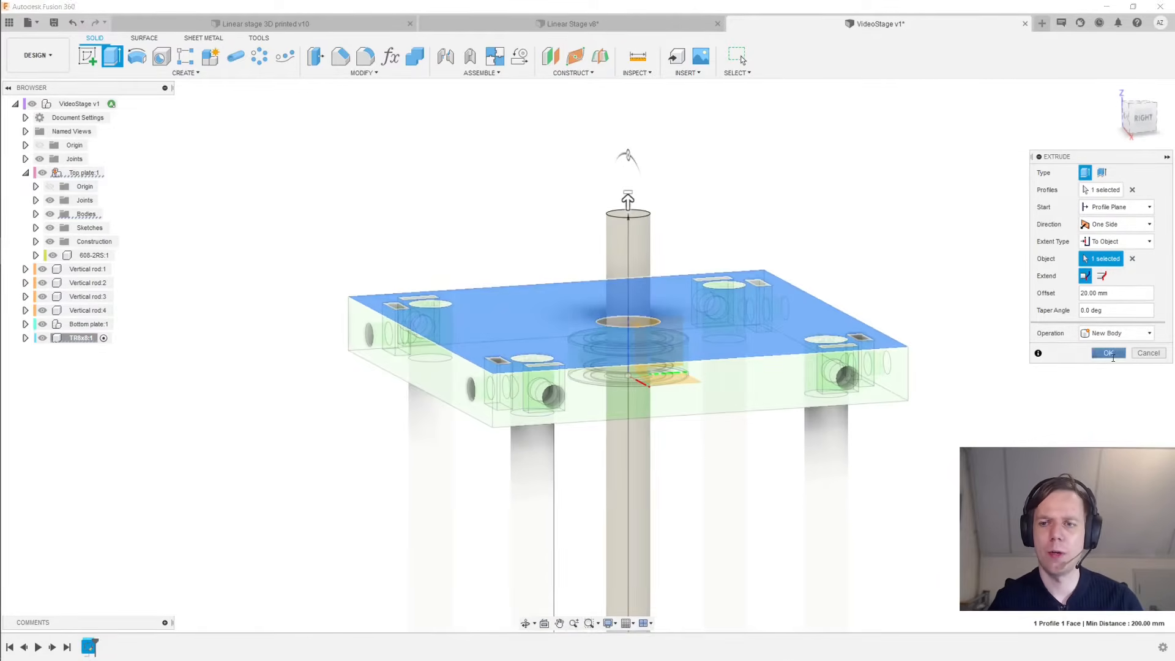
pyautogui.press('Return')
pyautogui.keyDown('shift'); pyautogui.moveTo(950, 293); pyautogui.dragTo(931, 281, button='middle'); pyautogui.keyUp('shift')
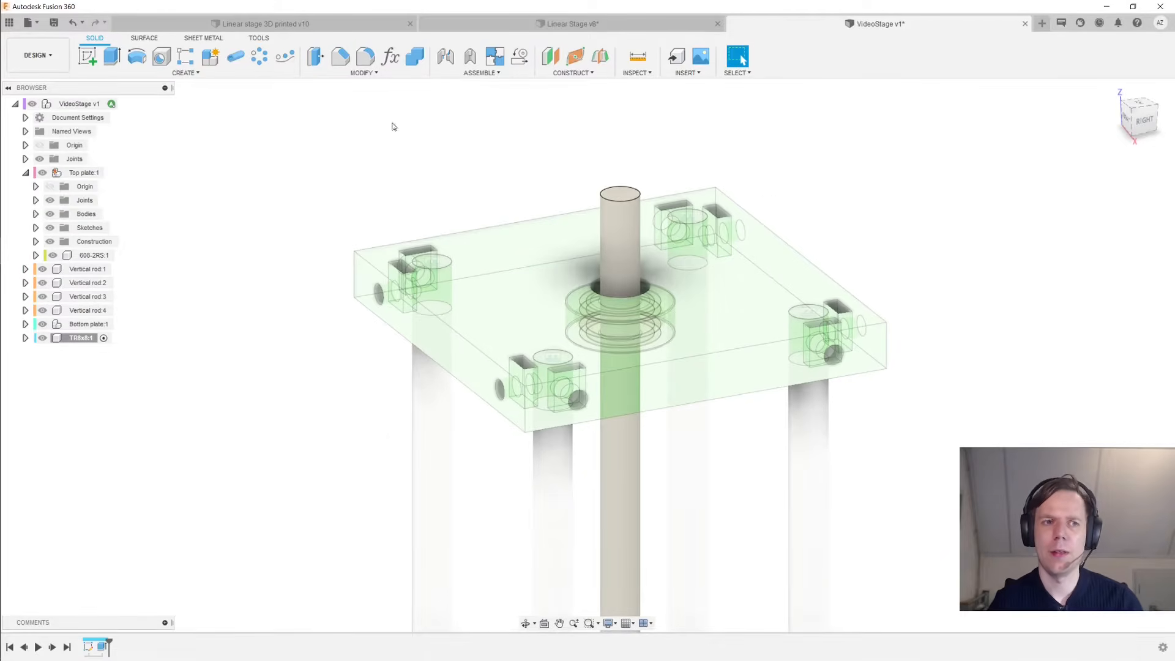
# Set up a full-length thread on the lead screw's cylindrical face with the ISO Metric Trapezoidal type, size 8.0 mm and designation TR8x1.5
pyautogui.click(195, 73)
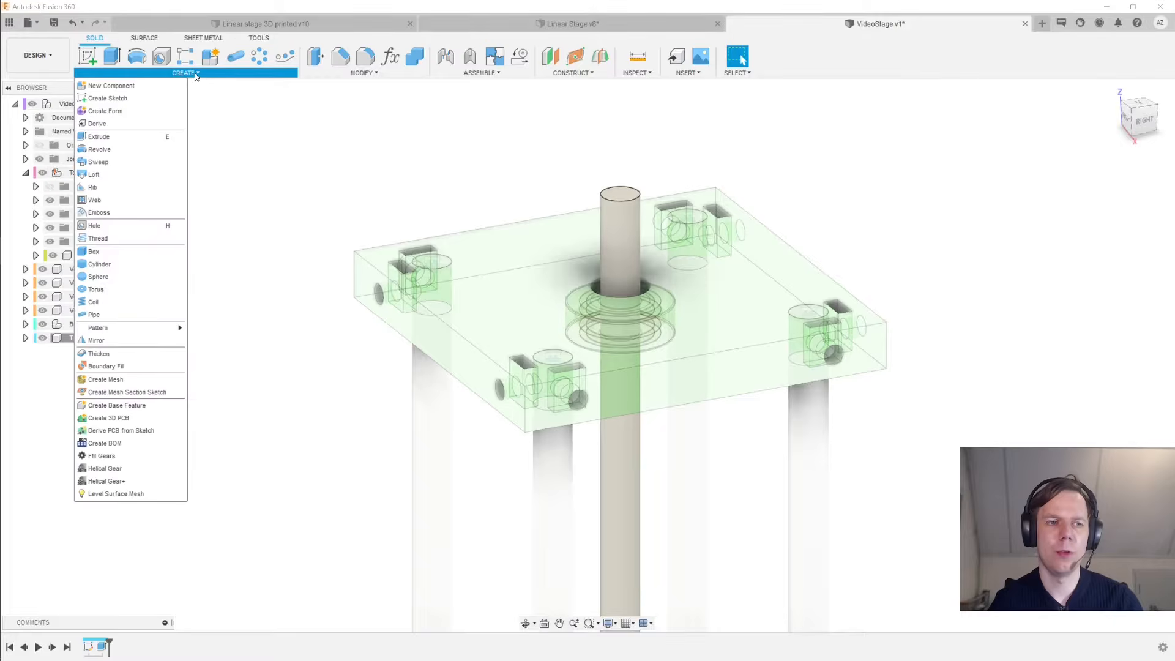
pyautogui.click(137, 239)
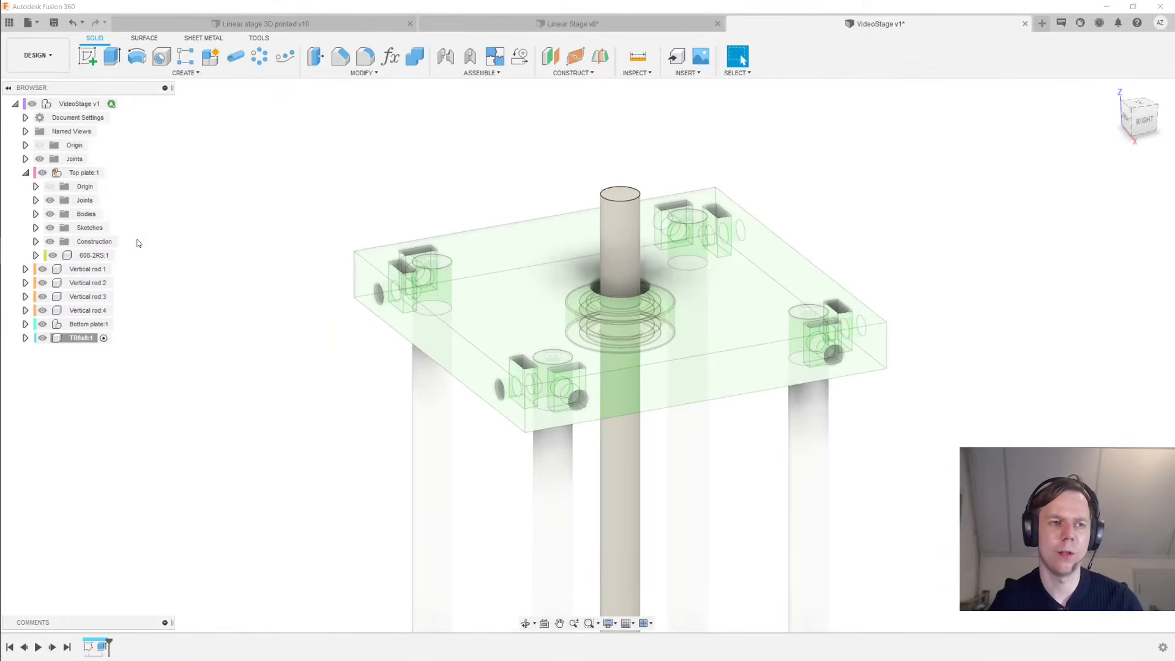
pyautogui.click(631, 208)
pyautogui.click(1090, 225)
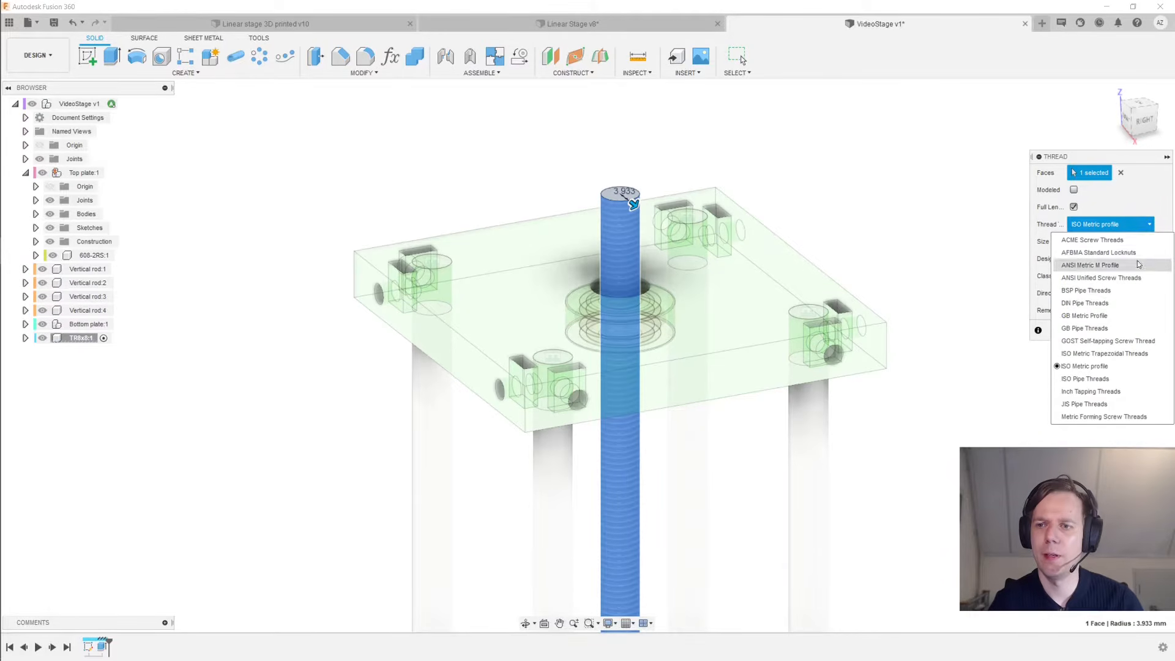
pyautogui.click(1135, 355)
pyautogui.click(1106, 260)
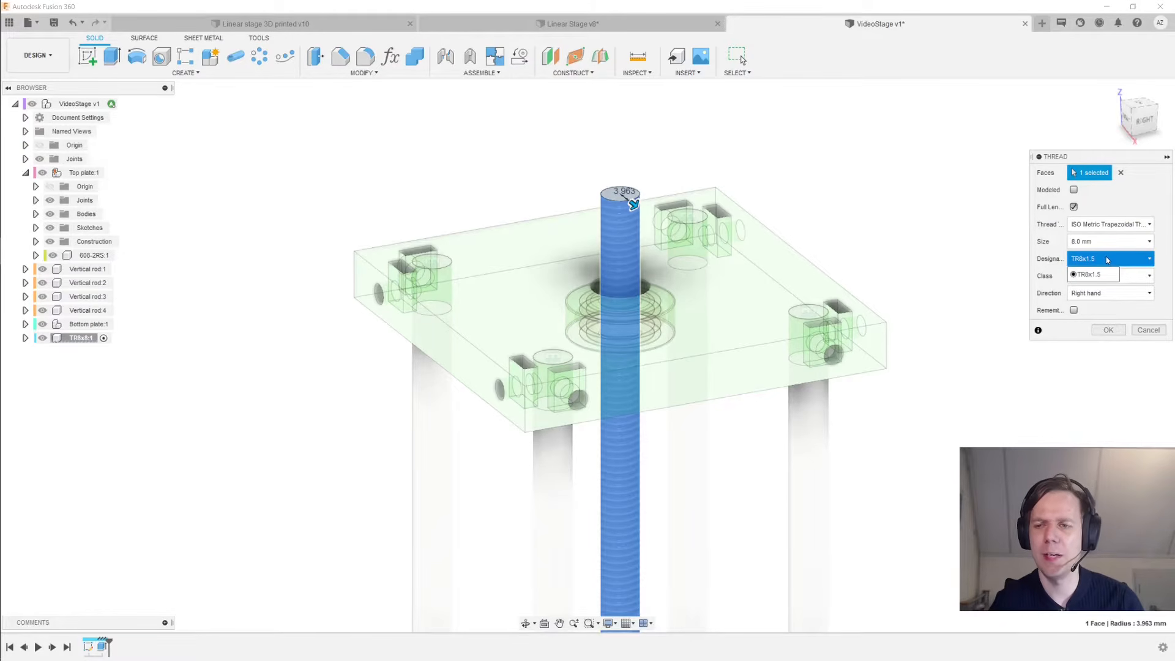
pyautogui.click(953, 228)
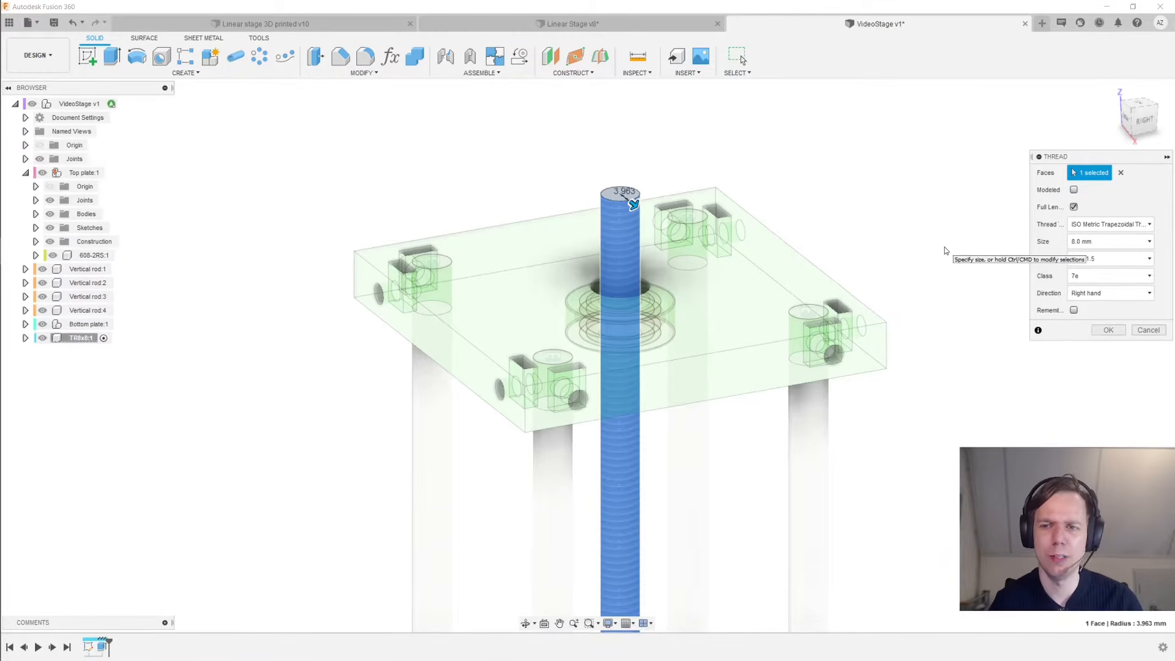
# Preview the lead screw's thread as modeled geometry from the right side, and switch the modeled option back off
pyautogui.scroll(1, 946, 248)
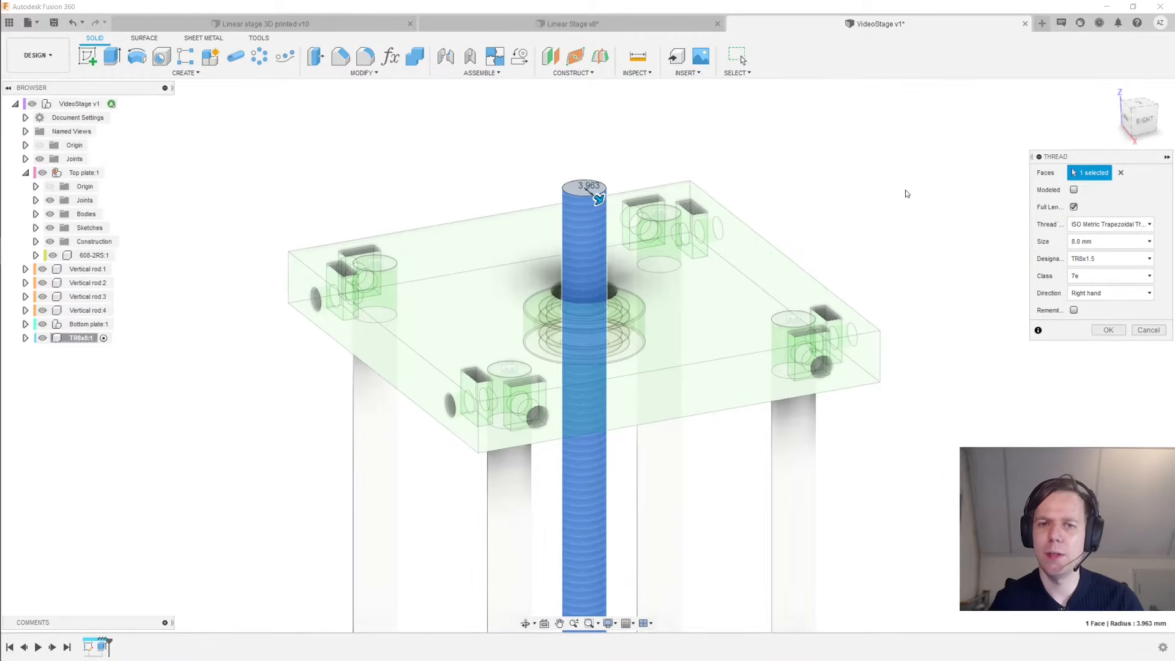
pyautogui.scroll(1, 907, 194)
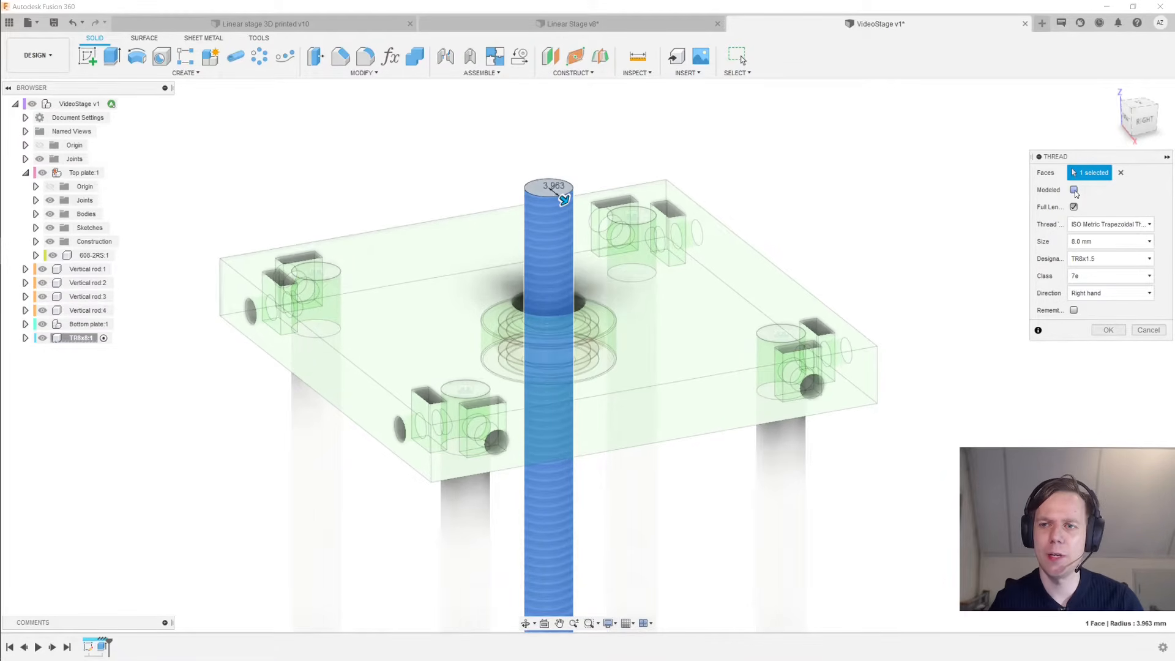
pyautogui.click(1075, 191)
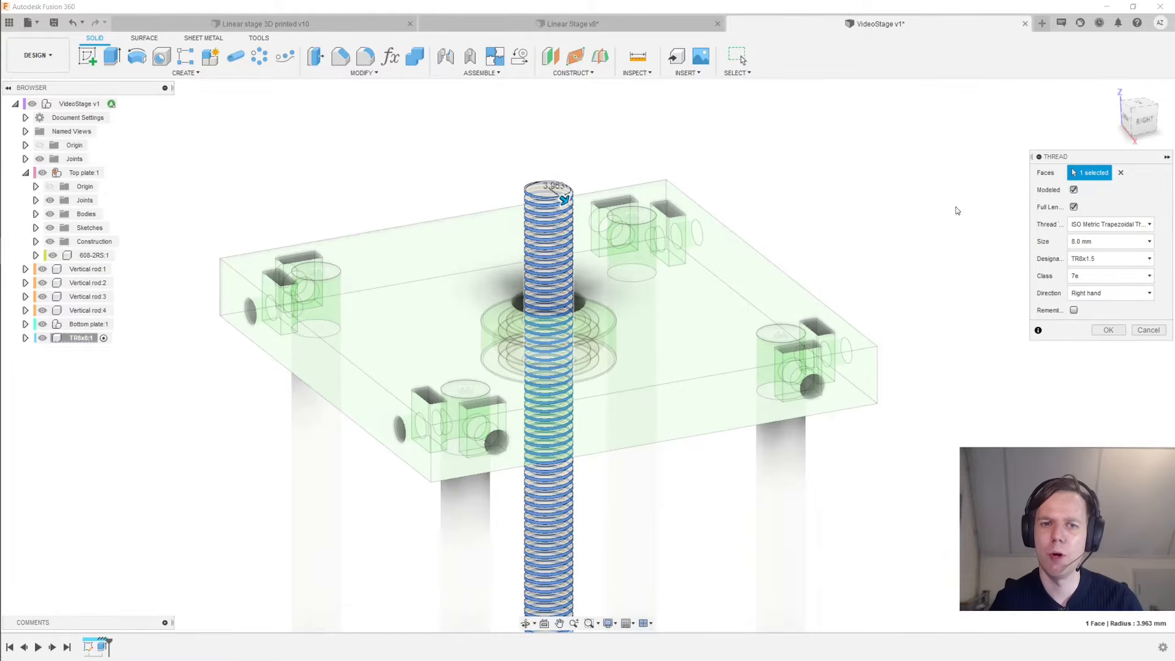
pyautogui.keyDown('shift'); pyautogui.moveTo(958, 211); pyautogui.dragTo(925, 205, button='middle'); pyautogui.keyUp('shift')
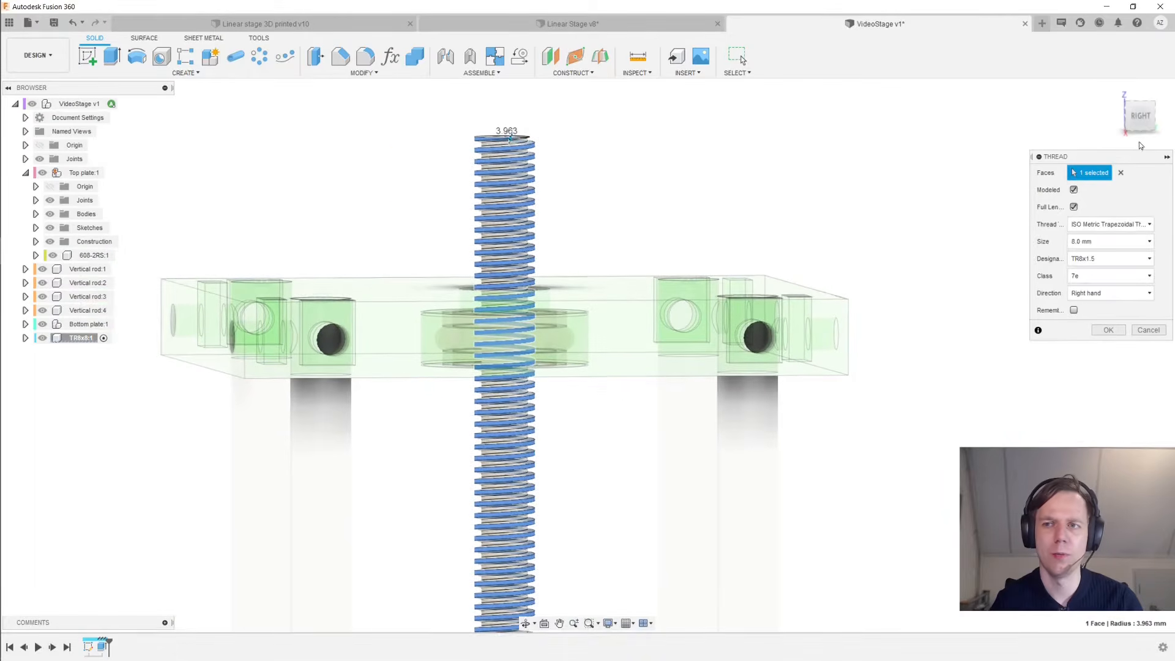
pyautogui.click(1140, 116)
pyautogui.scroll(5, 699, 200)
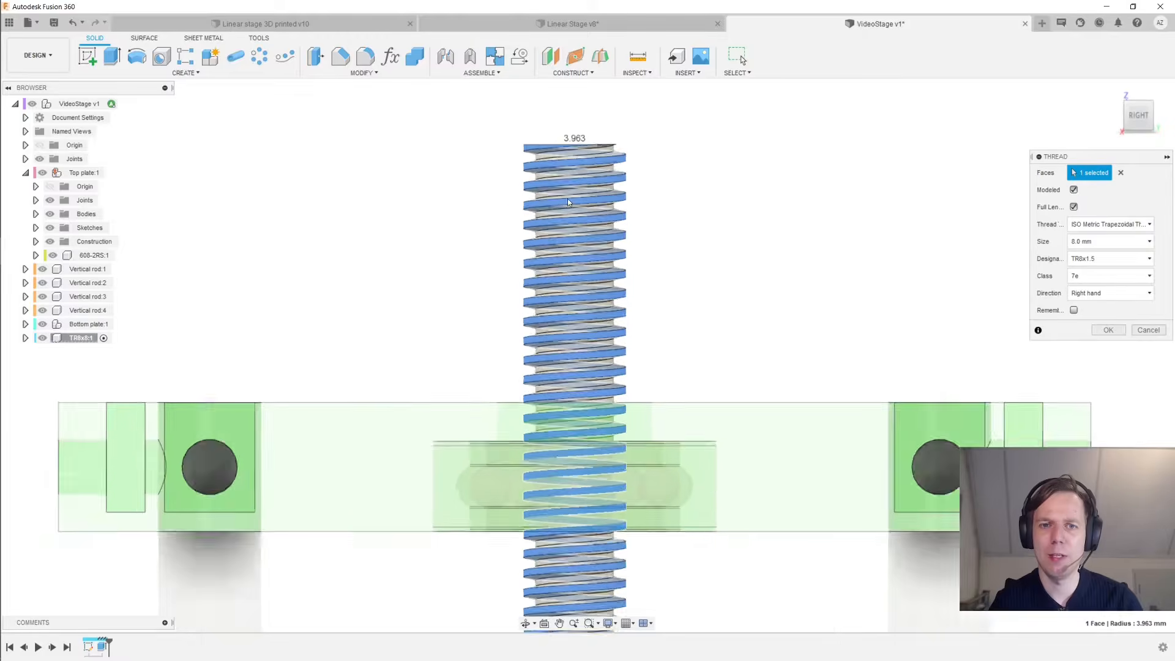
pyautogui.scroll(2, 567, 198)
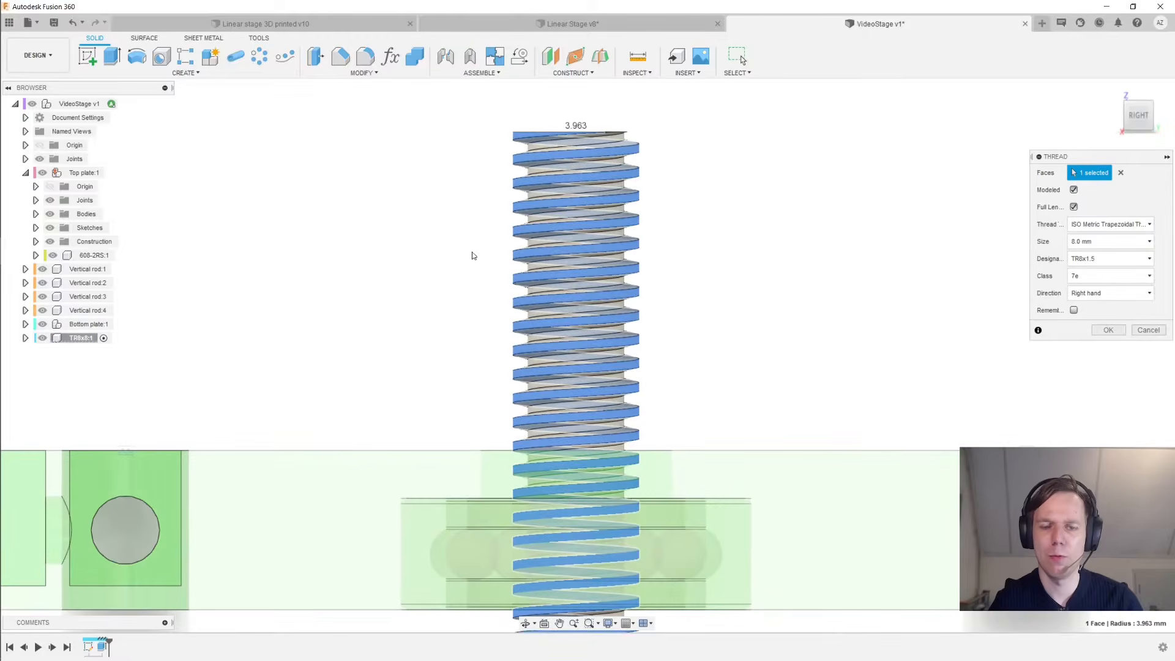
pyautogui.click(1073, 190)
# Complete the thread on the lead screw as a non-modeled thread and activate the top-level assembly
pyautogui.scroll(-2, 776, 238)
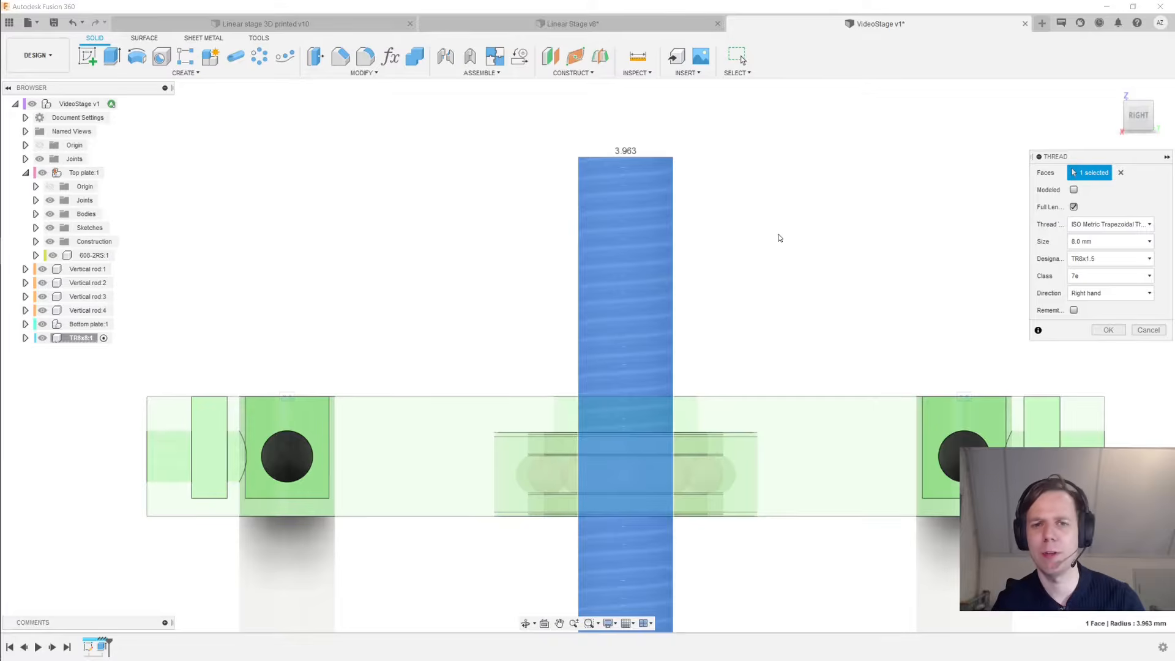
pyautogui.scroll(-3, 780, 237)
pyautogui.moveTo(800, 236); pyautogui.dragTo(745, 233, button='middle')
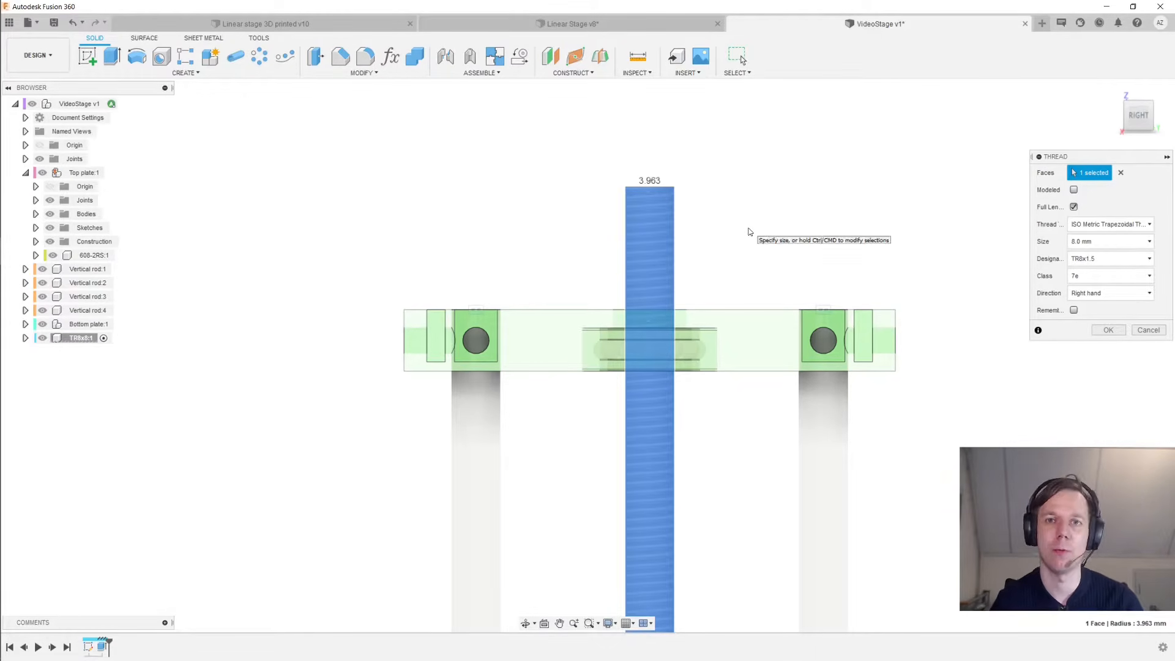
pyautogui.press('Return')
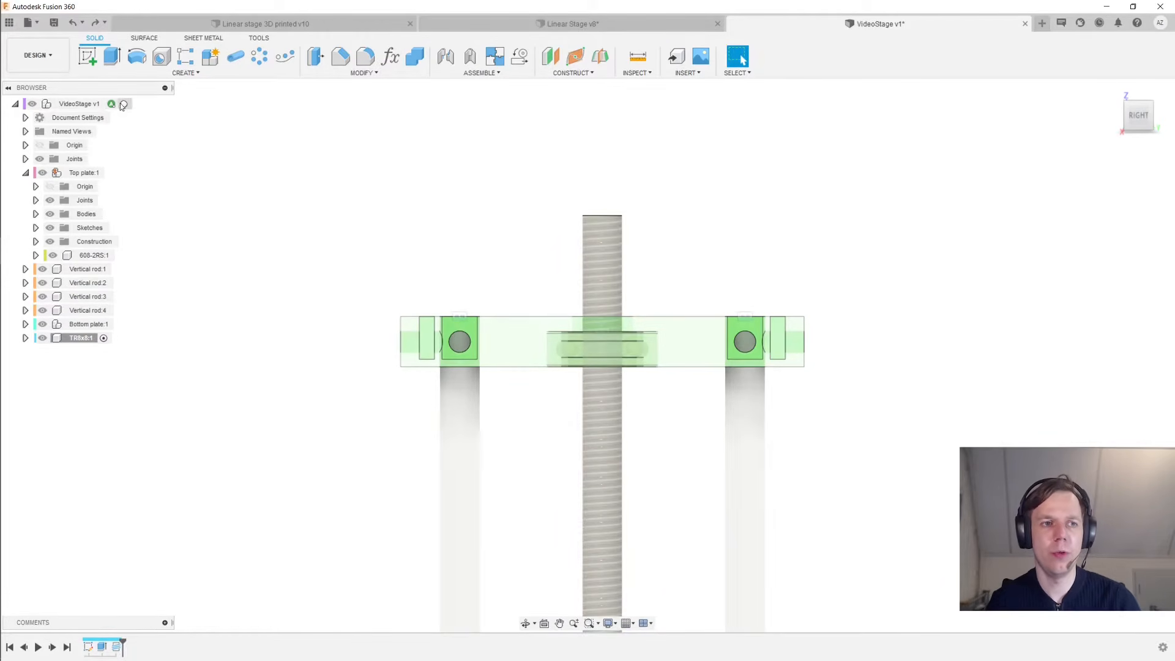
pyautogui.click(122, 104)
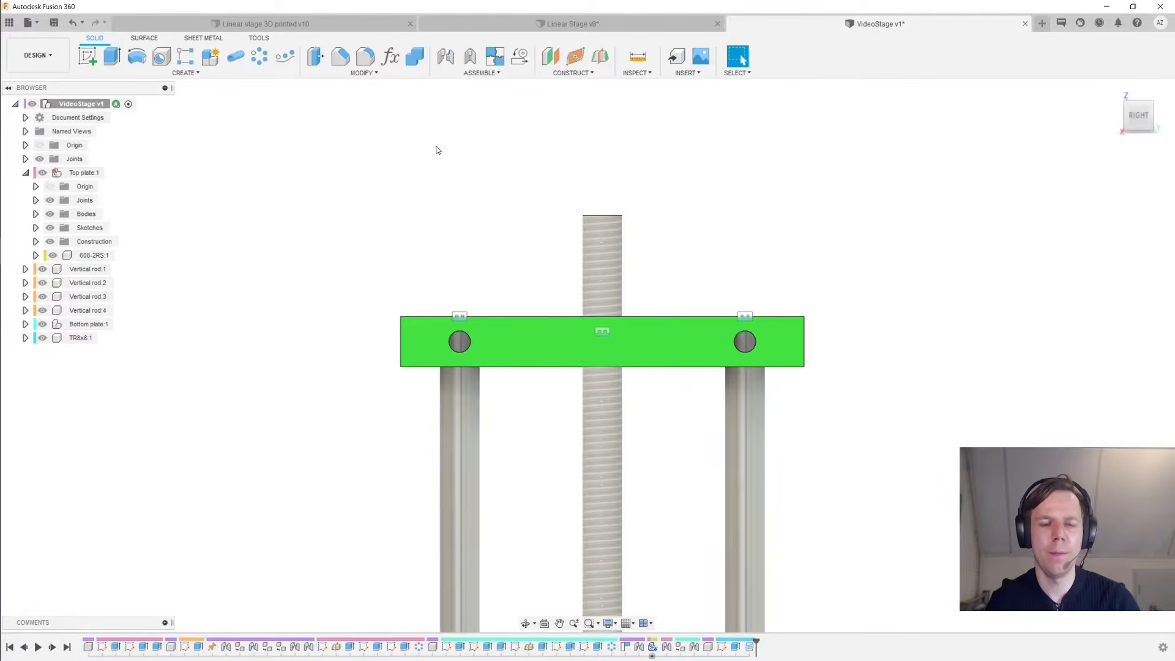
# Set up an as-built joint of type Revolute between the TR8x8 lead screw and the top plate
pyautogui.scroll(-5, 437, 153)
pyautogui.moveTo(443, 160); pyautogui.dragTo(583, 204, button='middle')
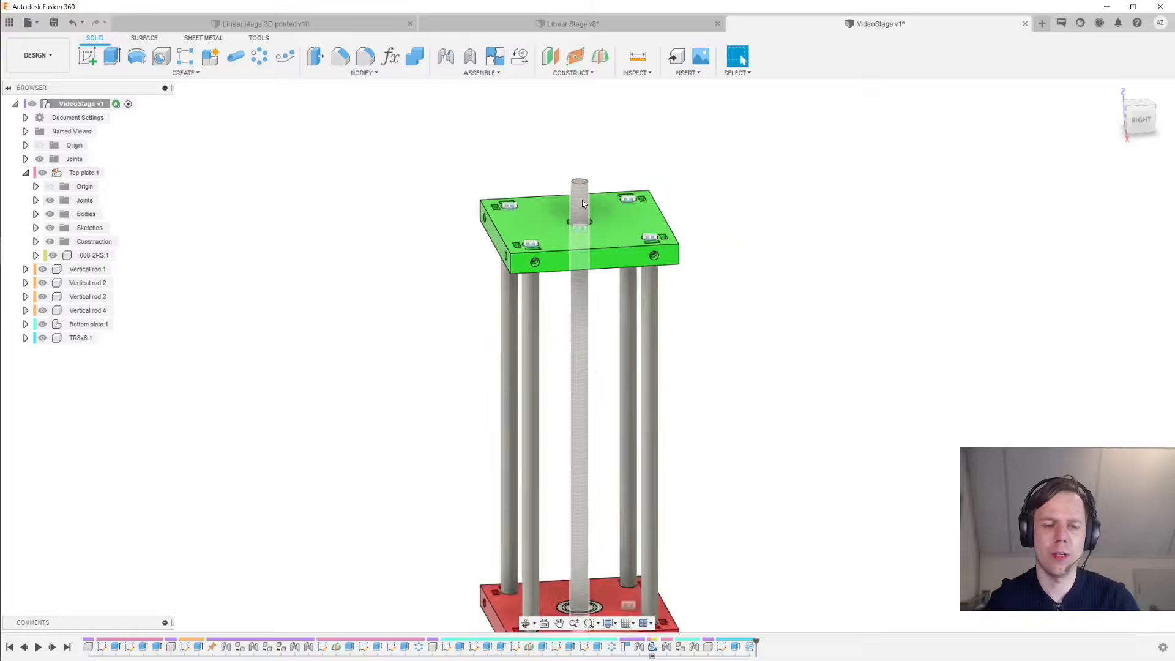
pyautogui.scroll(4, 582, 200)
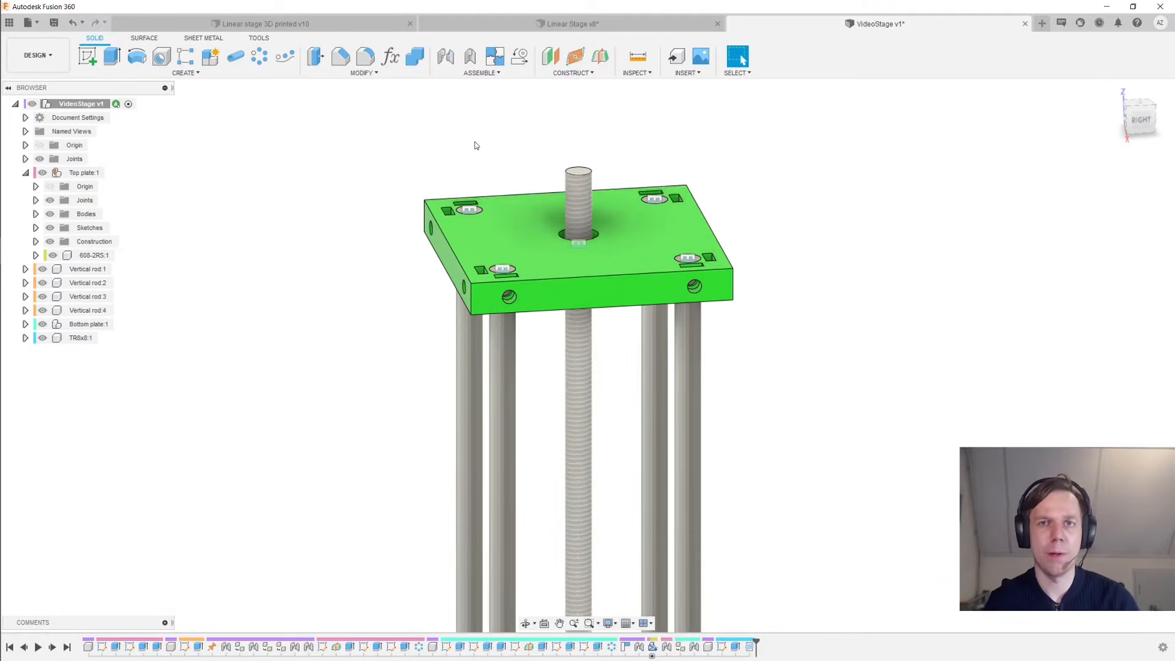
pyautogui.click(471, 57)
pyautogui.scroll(2, 723, 158)
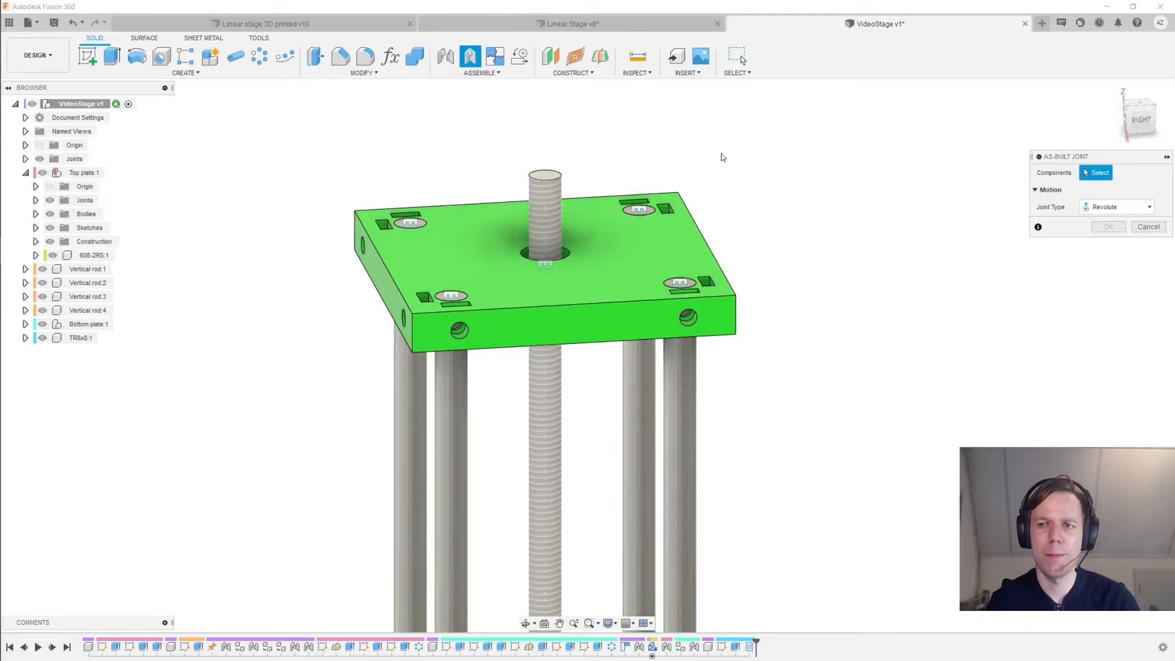
pyautogui.click(552, 197)
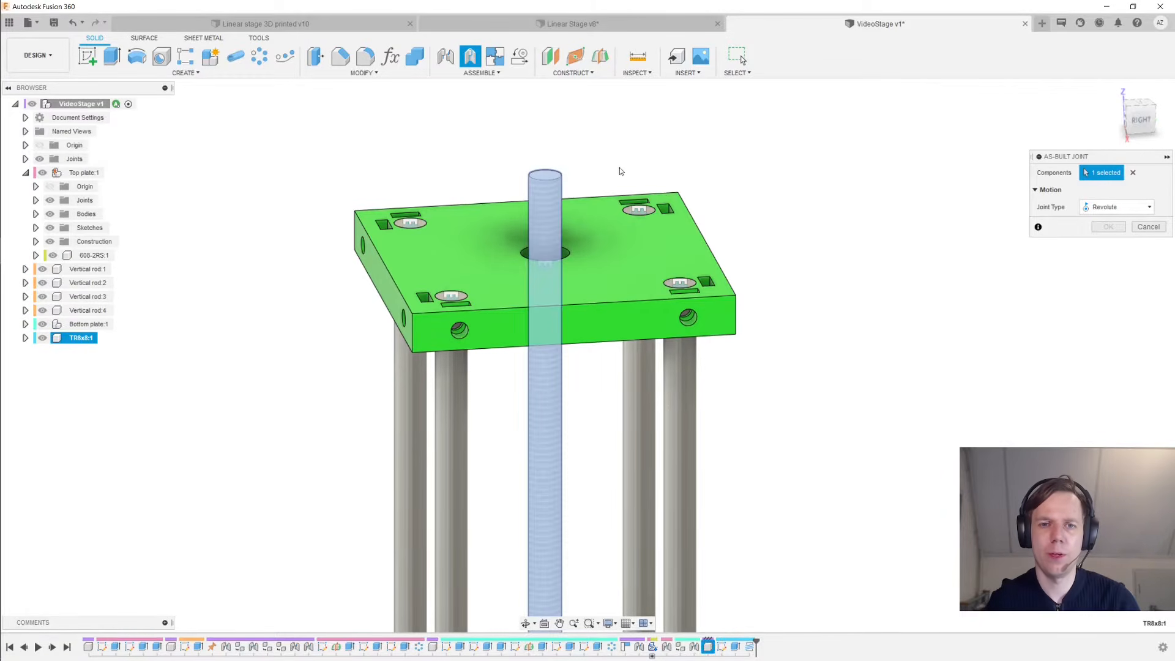
pyautogui.click(667, 254)
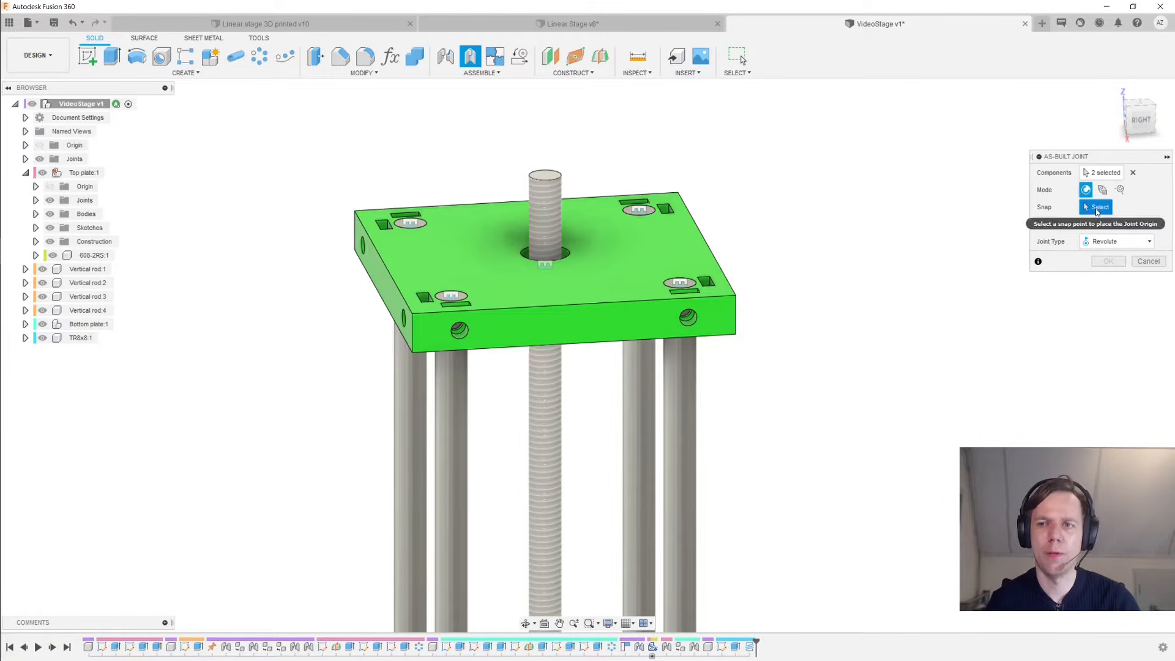
pyautogui.click(1105, 242)
pyautogui.click(1106, 242)
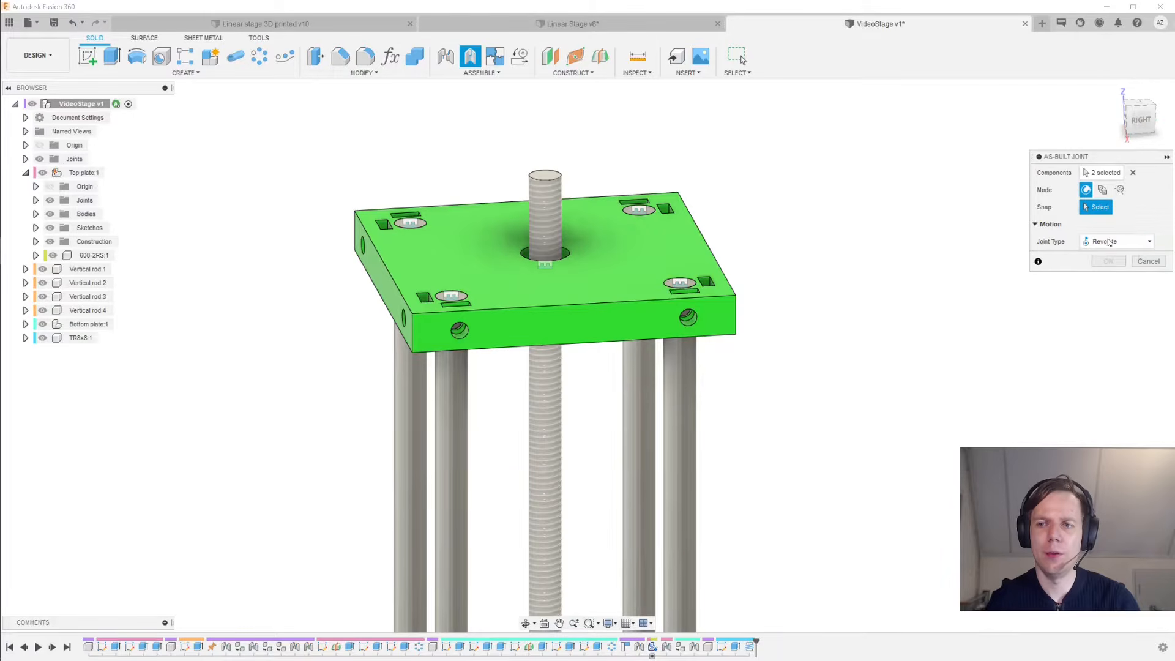
pyautogui.click(1106, 243)
pyautogui.click(1106, 244)
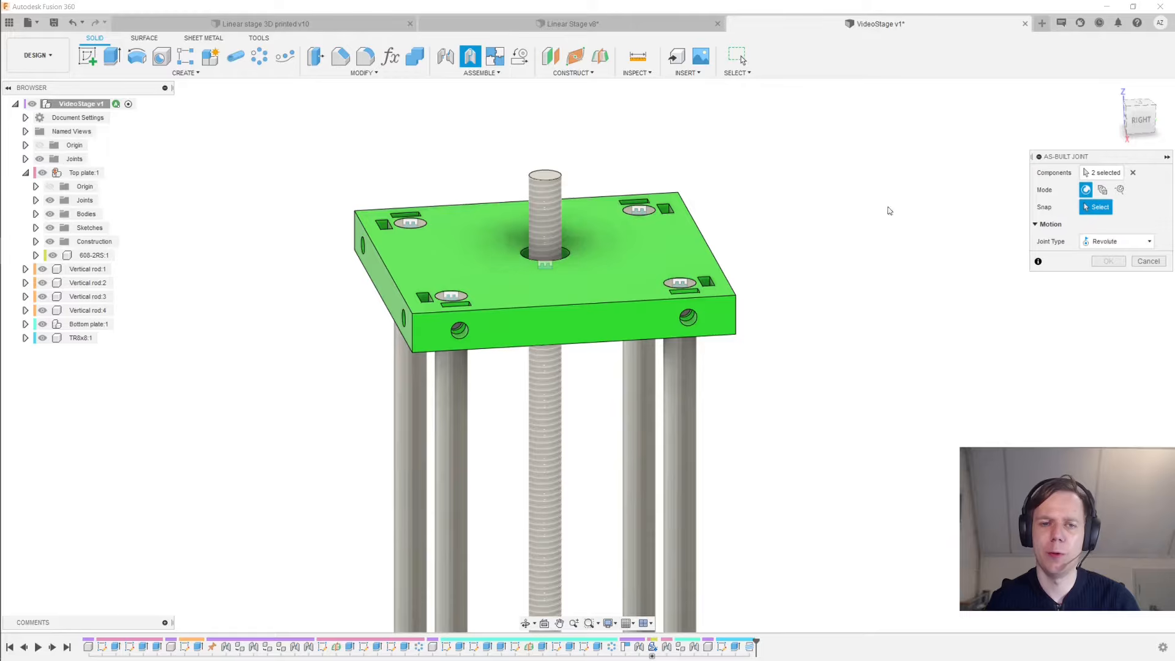
# Place the revolute joint's origin at the centre of the top plate's central hole, rotating about the Z axis, and complete the joint
pyautogui.scroll(2, 674, 237)
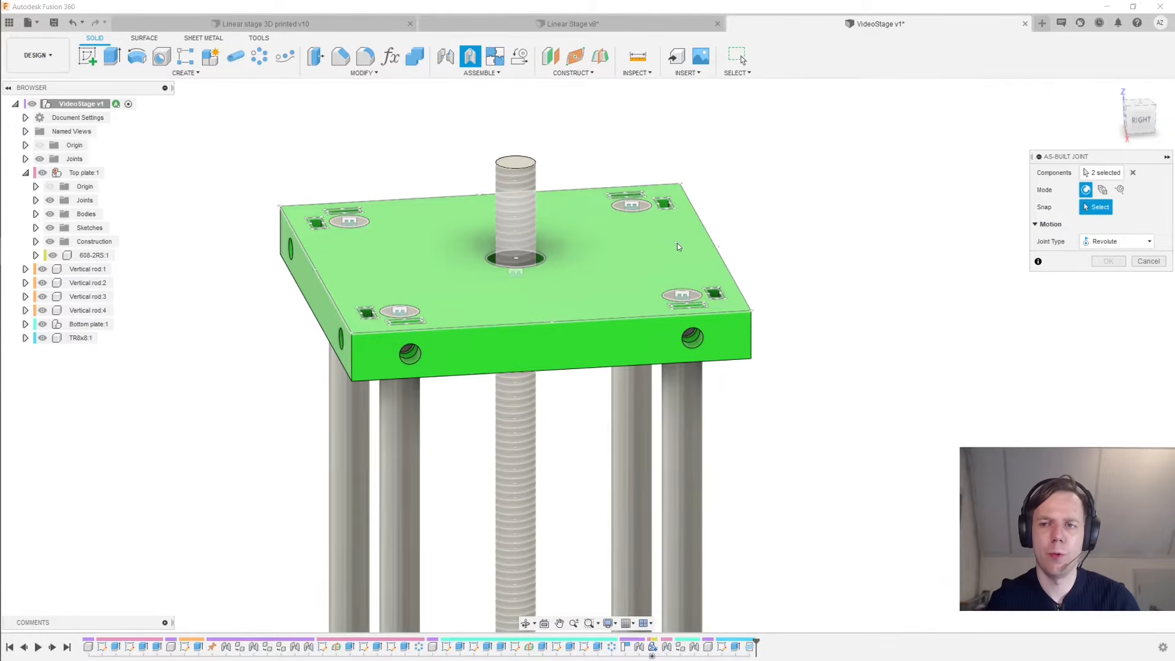
pyautogui.click(516, 262)
pyautogui.scroll(-2, 730, 259)
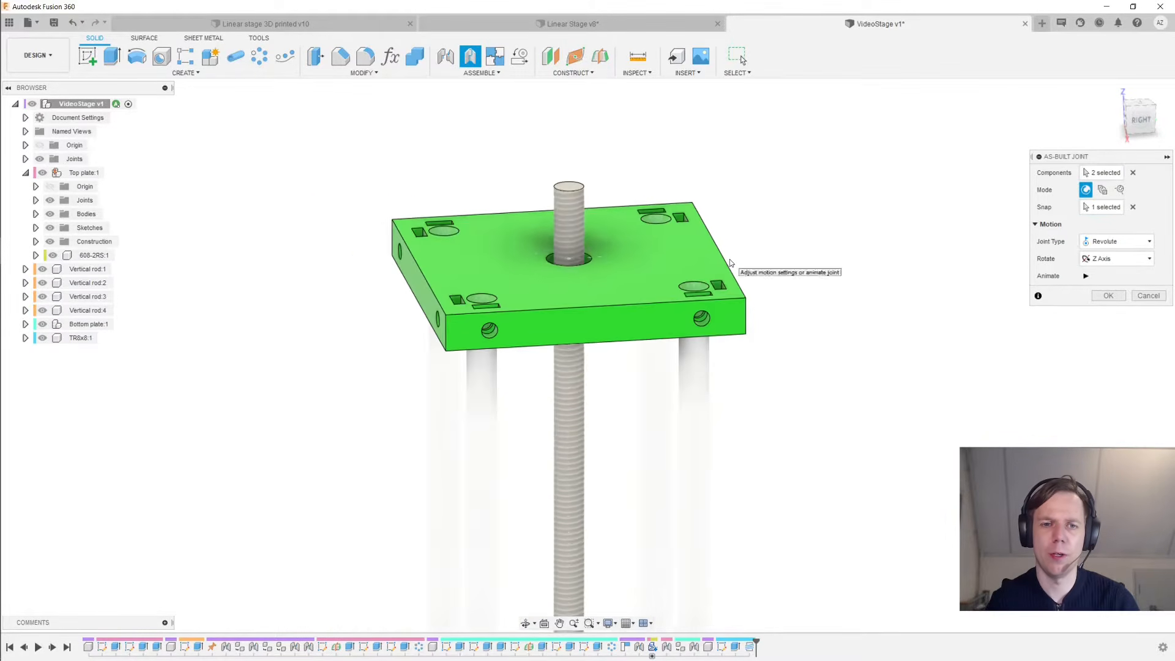
pyautogui.moveTo(733, 260)
pyautogui.keyDown('shift'); pyautogui.mouseDown(button='middle')
pyautogui.moveTo(724, 241)
pyautogui.moveTo(732, 247)
pyautogui.mouseUp(button='middle'); pyautogui.keyUp('shift')
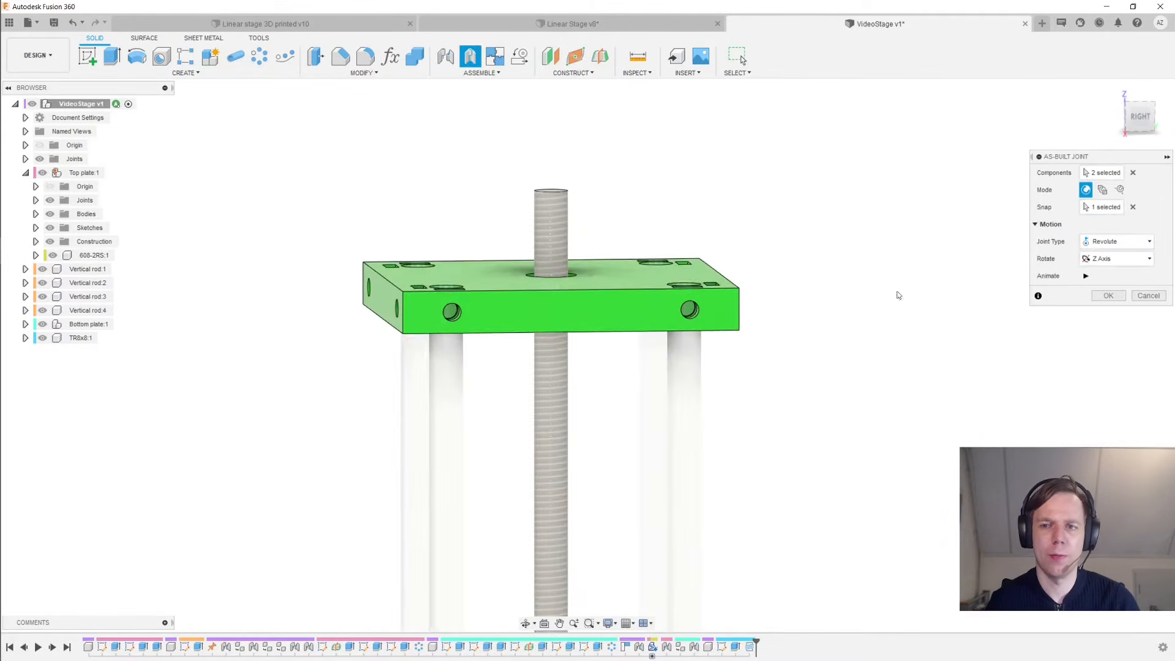
pyautogui.click(1108, 296)
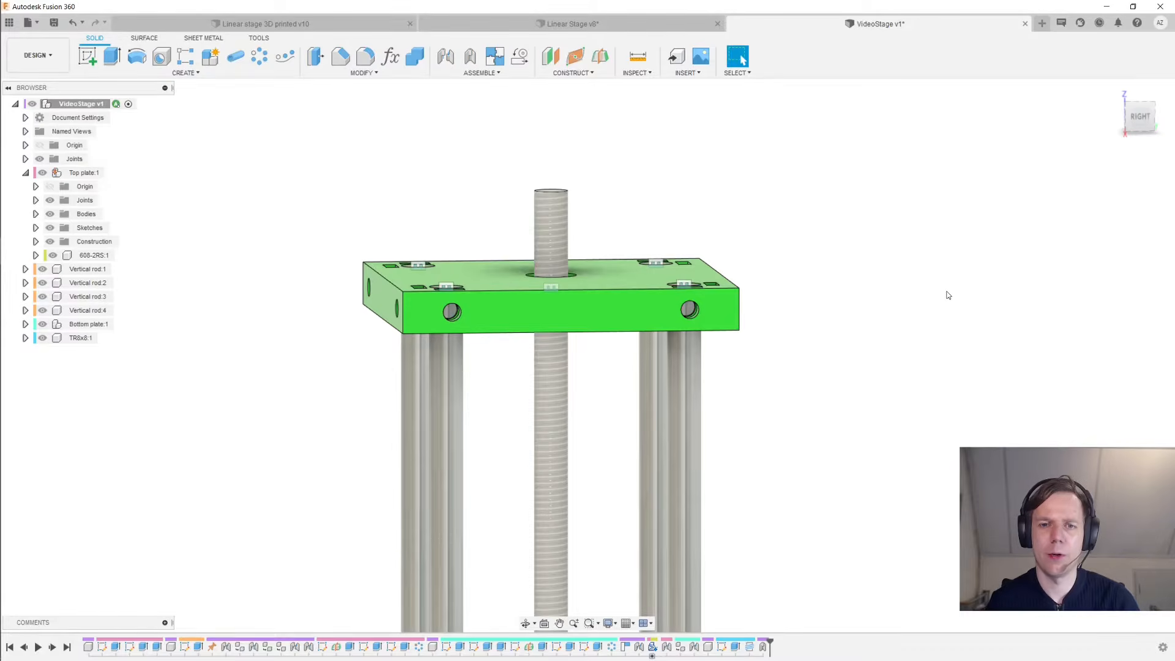
# Activate the TR8x8 lead screw component for editing
pyautogui.scroll(-4, 948, 296)
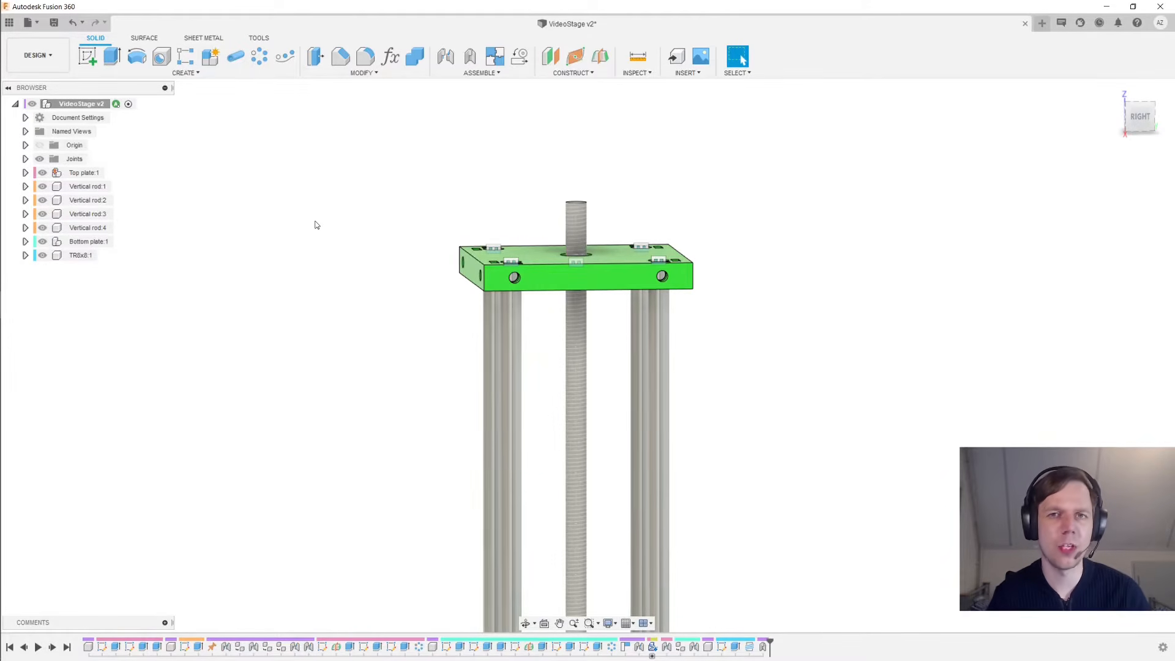
pyautogui.click(573, 230)
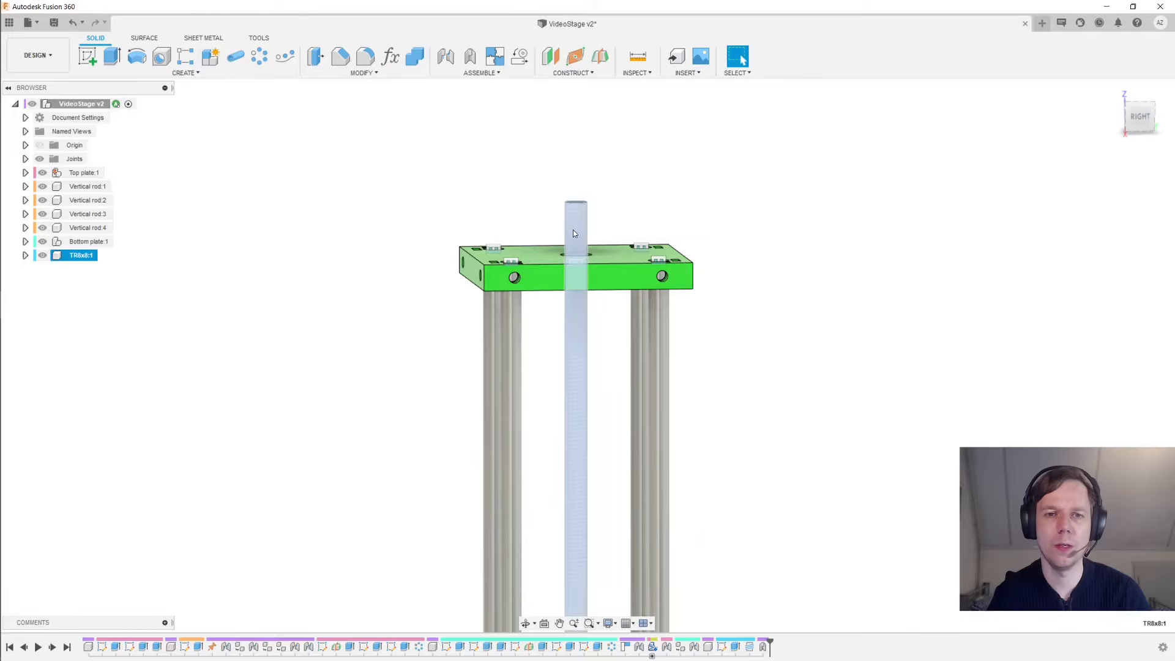
pyautogui.click(502, 216)
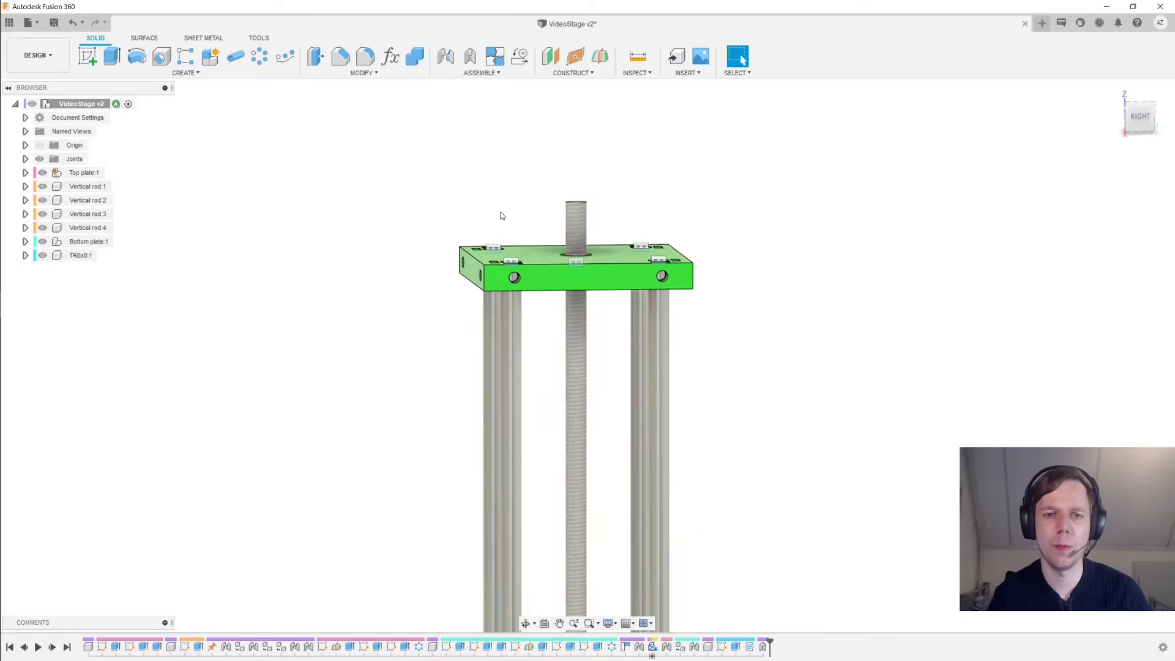
pyautogui.click(92, 256)
pyautogui.click(104, 256)
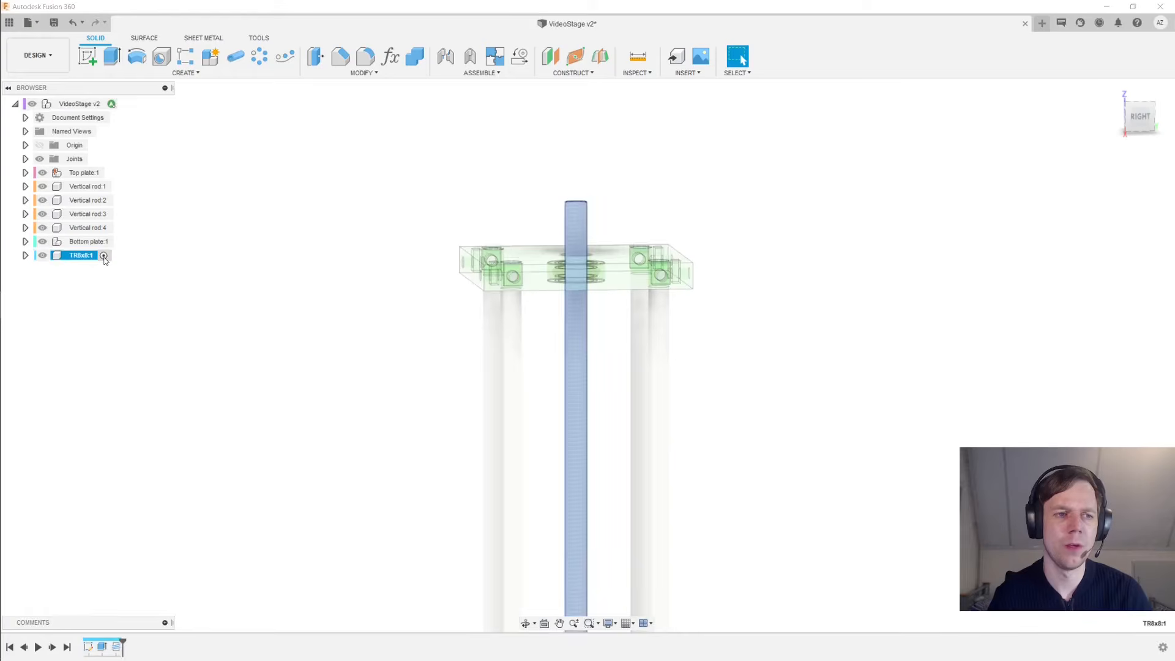
# Open the McMaster-Carr component catalogue, search for shaft collars and filter the products to metric
pyautogui.click(688, 73)
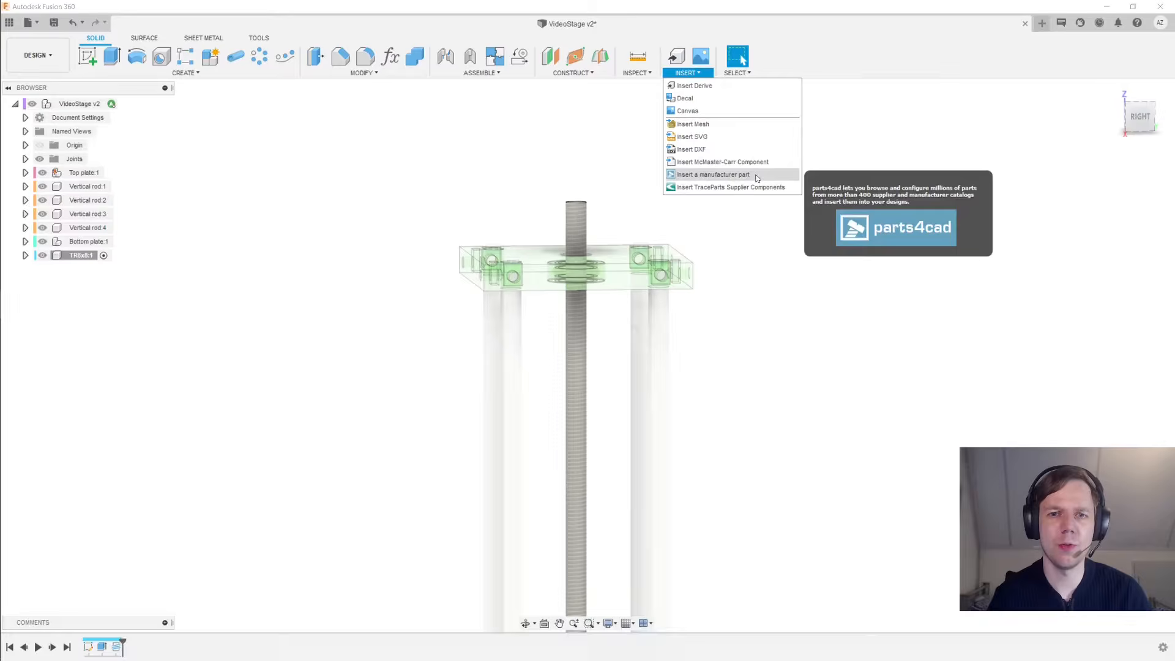
pyautogui.click(713, 162)
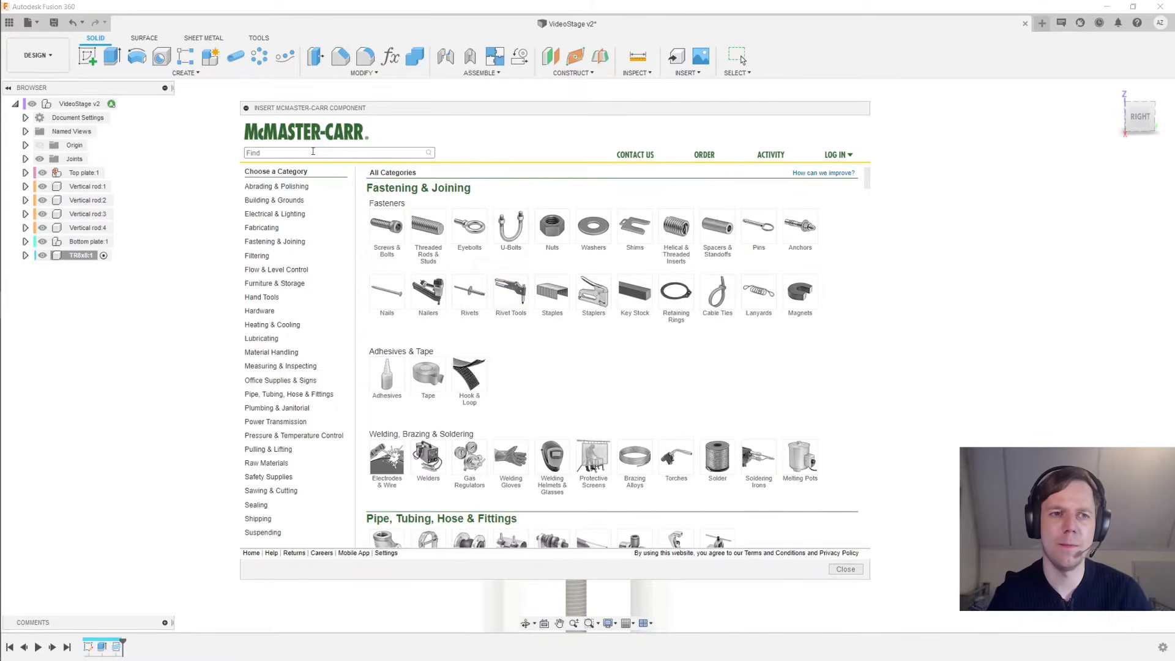
pyautogui.write('shaft collar')
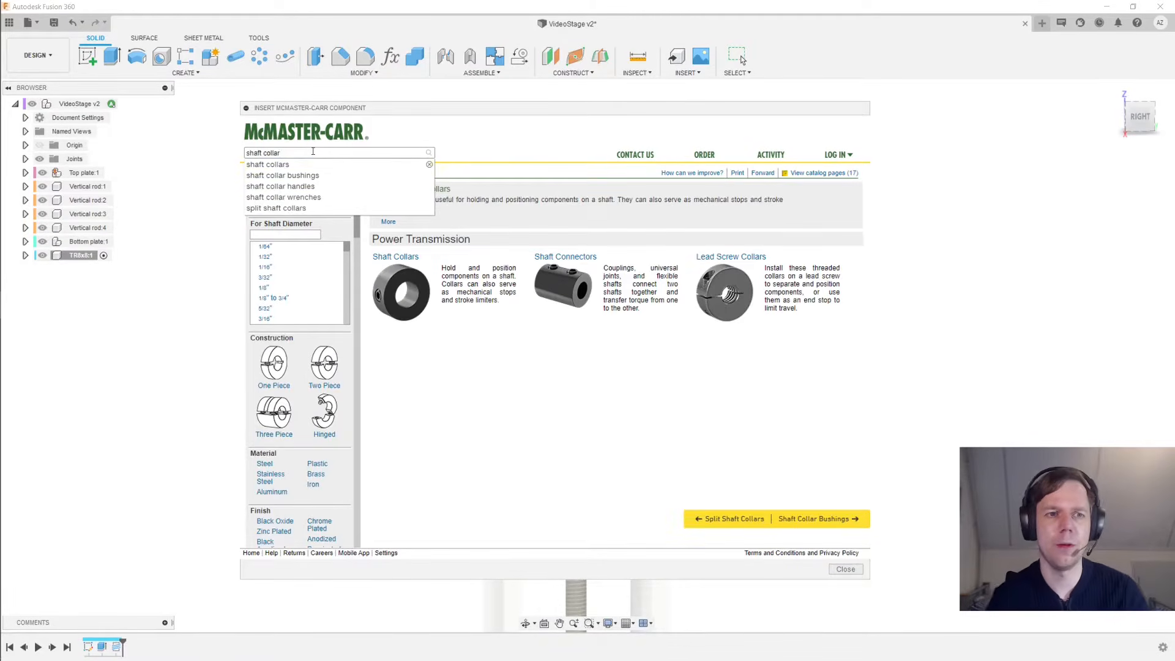
pyautogui.click(317, 164)
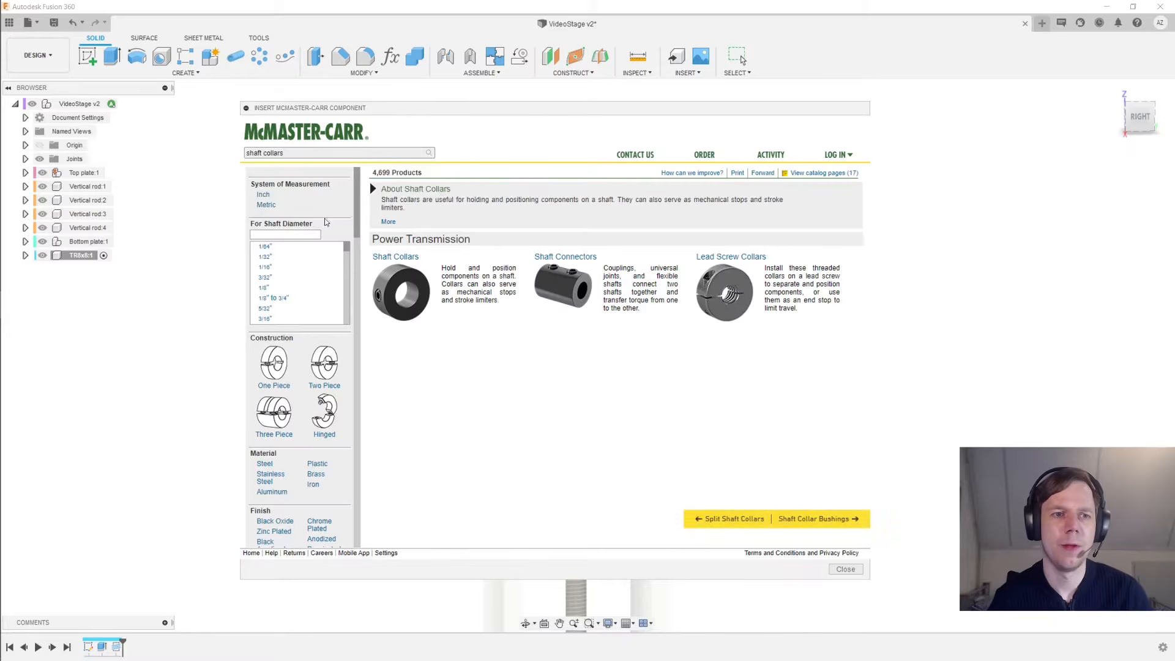
pyautogui.click(291, 208)
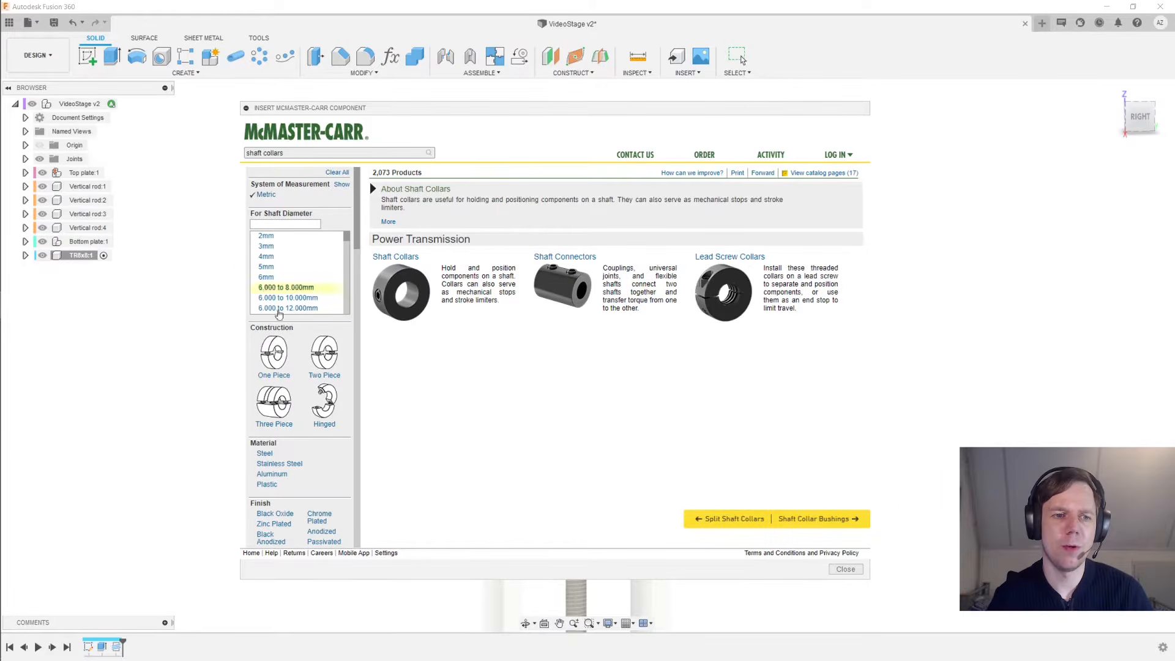
# Filter the shaft collars to one-piece construction and open the product details of the 8 mm 303 stainless steel clamping collar, 9616T16
pyautogui.click(276, 356)
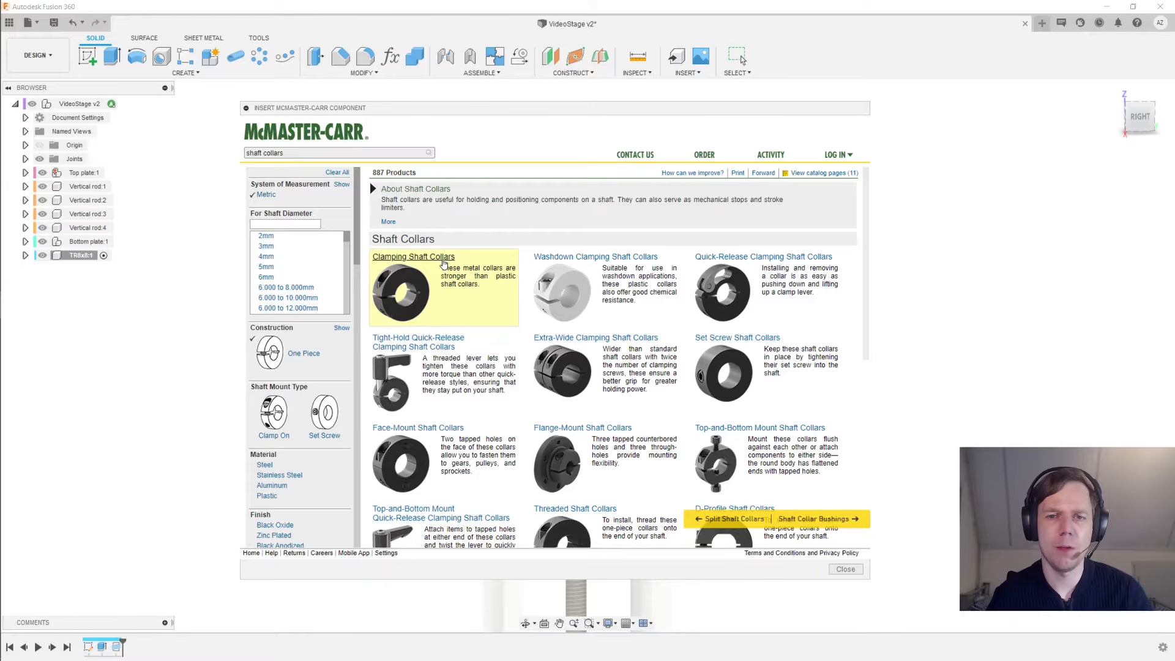
pyautogui.click(446, 264)
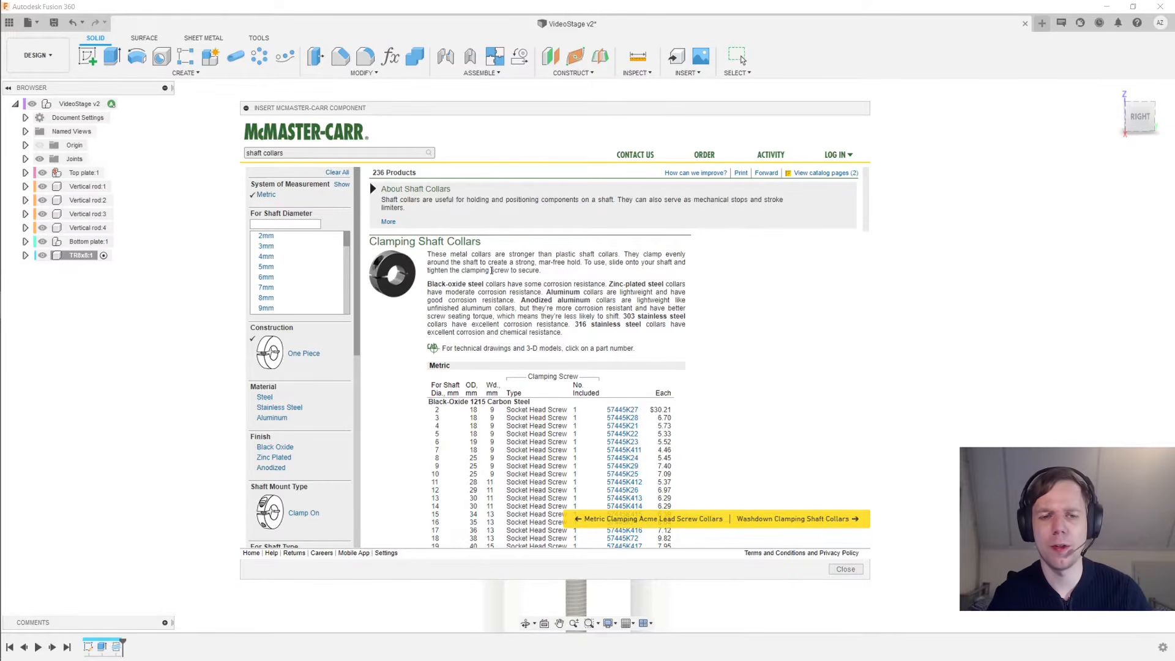
pyautogui.scroll(-8, 509, 285)
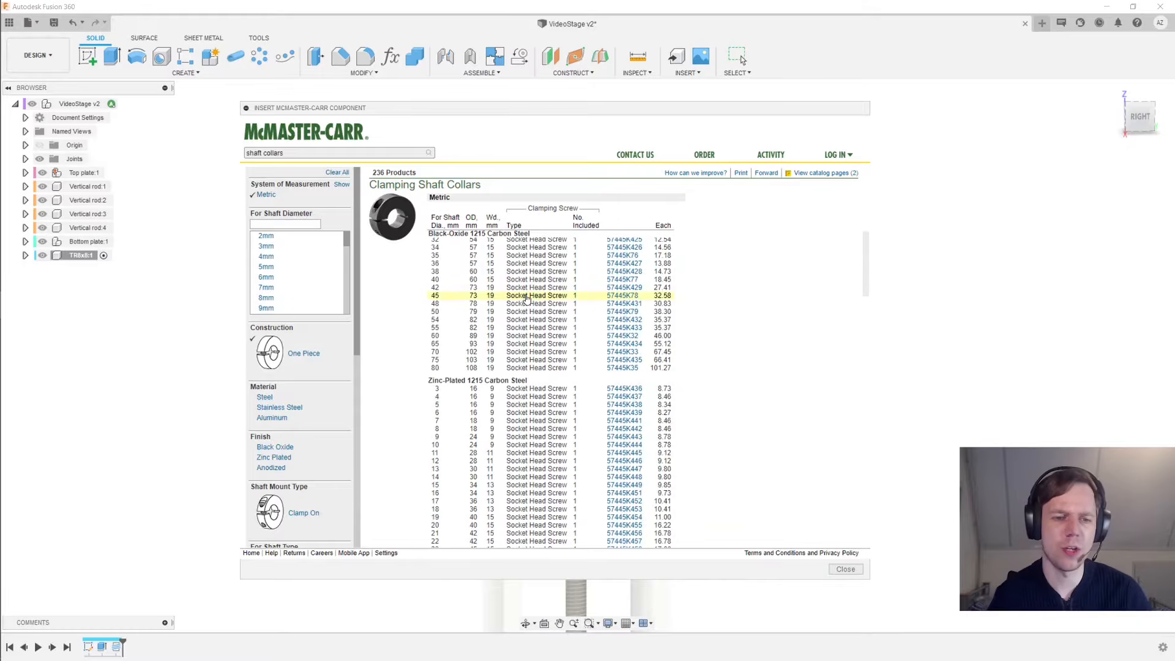
pyautogui.scroll(-12, 528, 299)
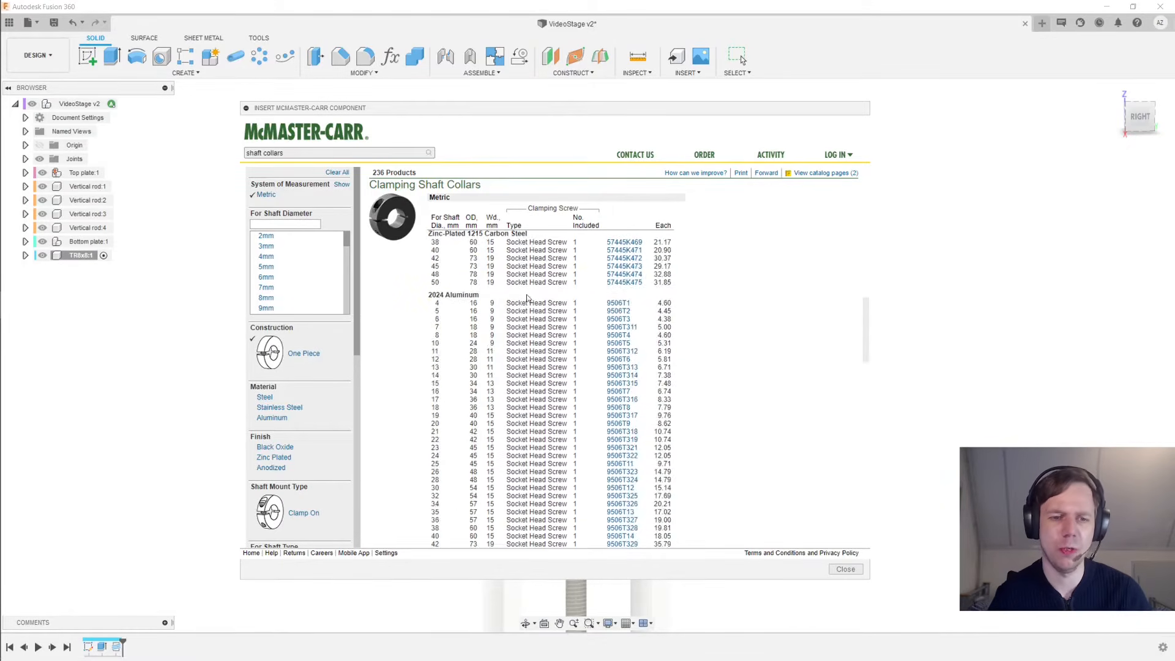
pyautogui.scroll(-12, 523, 303)
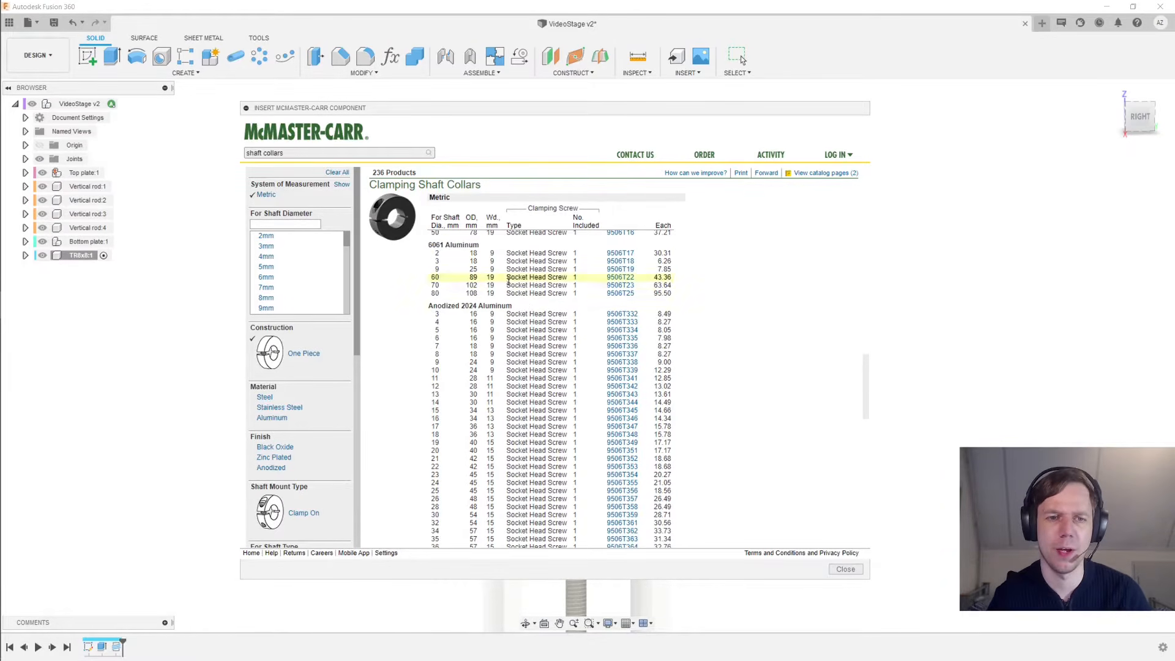
pyautogui.scroll(-3, 493, 368)
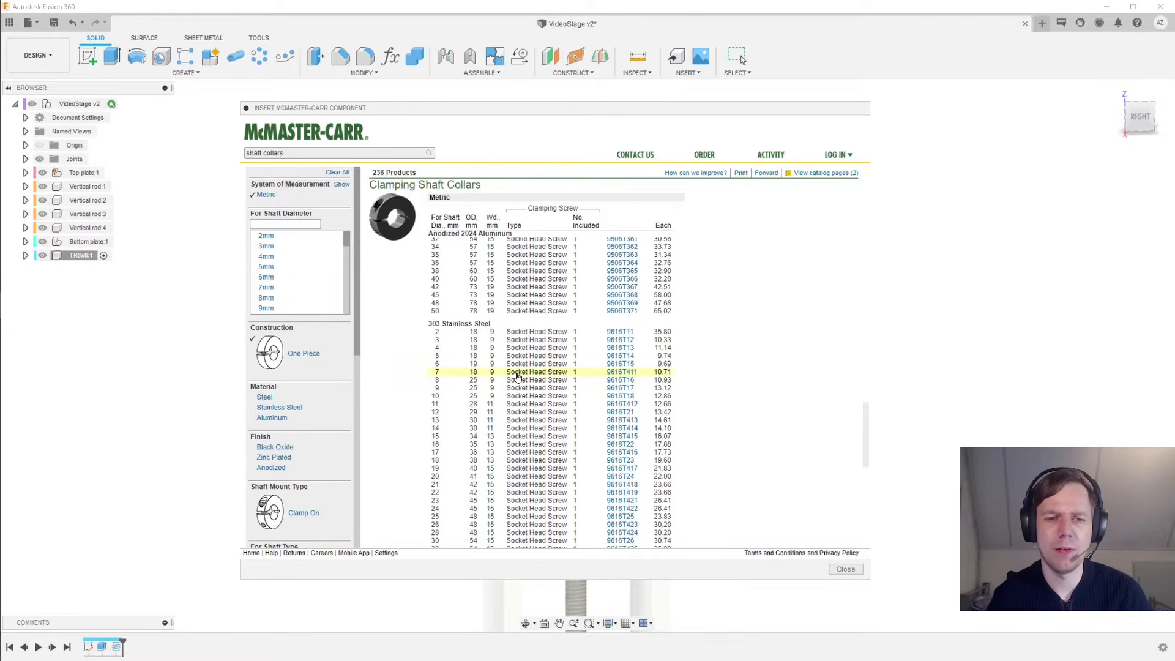
pyautogui.click(482, 384)
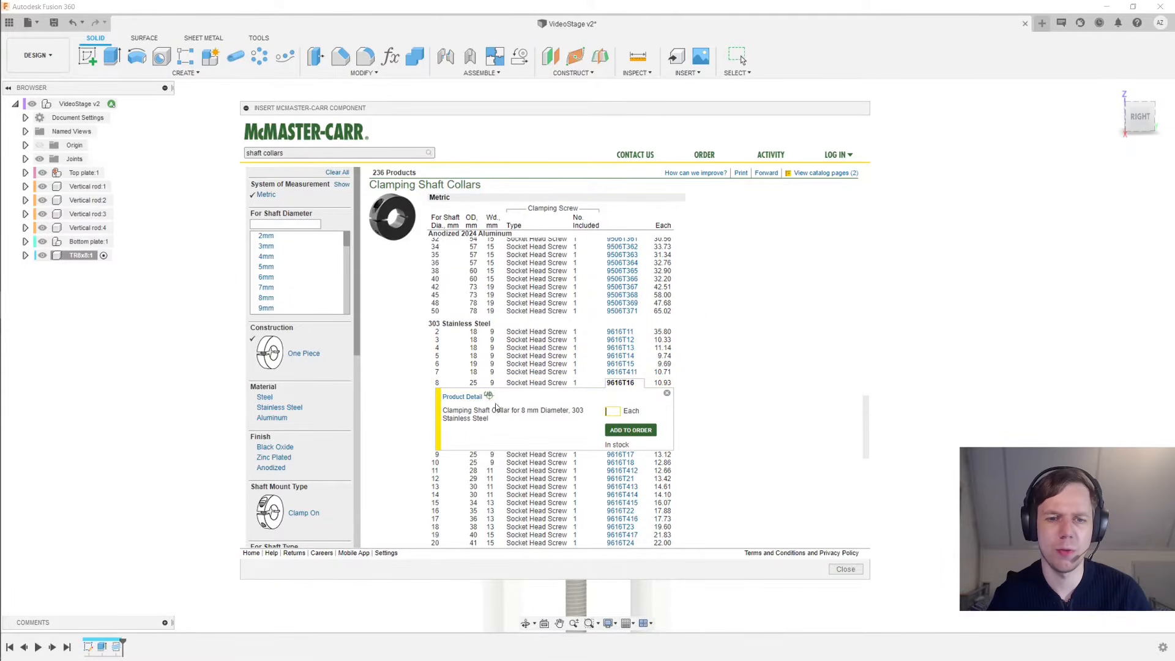
pyautogui.click(463, 397)
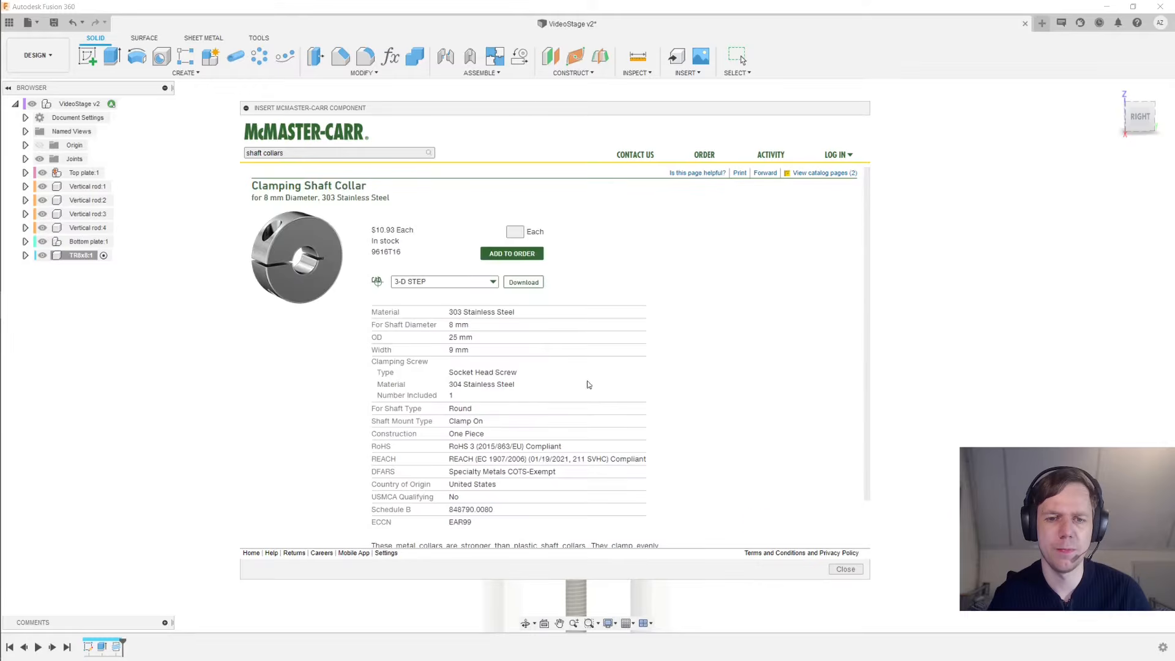
# Insert the 8 mm clamping collar as a 3-D STEP model and move it clear of the stage, beside the top plate
pyautogui.click(482, 287)
pyautogui.click(481, 289)
pyautogui.click(524, 283)
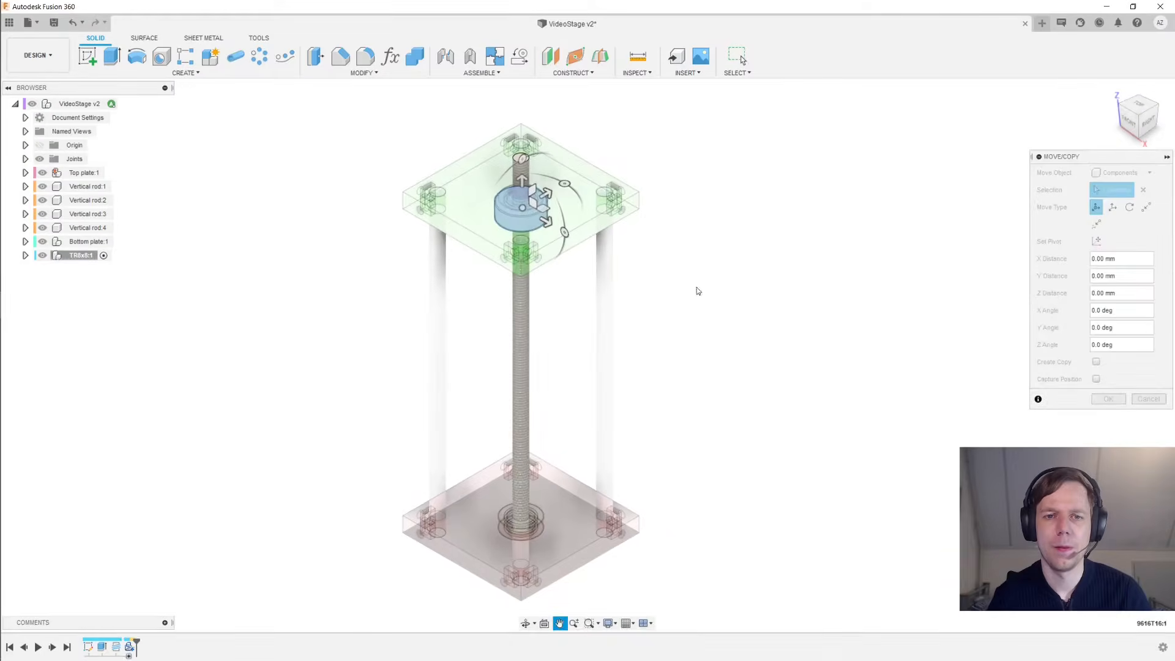
pyautogui.moveTo(577, 231); pyautogui.dragTo(743, 252)
pyautogui.moveTo(894, 294)
pyautogui.keyDown('shift'); pyautogui.mouseDown(button='middle')
pyautogui.moveTo(910, 306)
pyautogui.moveTo(889, 296)
pyautogui.mouseUp(button='middle'); pyautogui.keyUp('shift')
pyautogui.click(1106, 400)
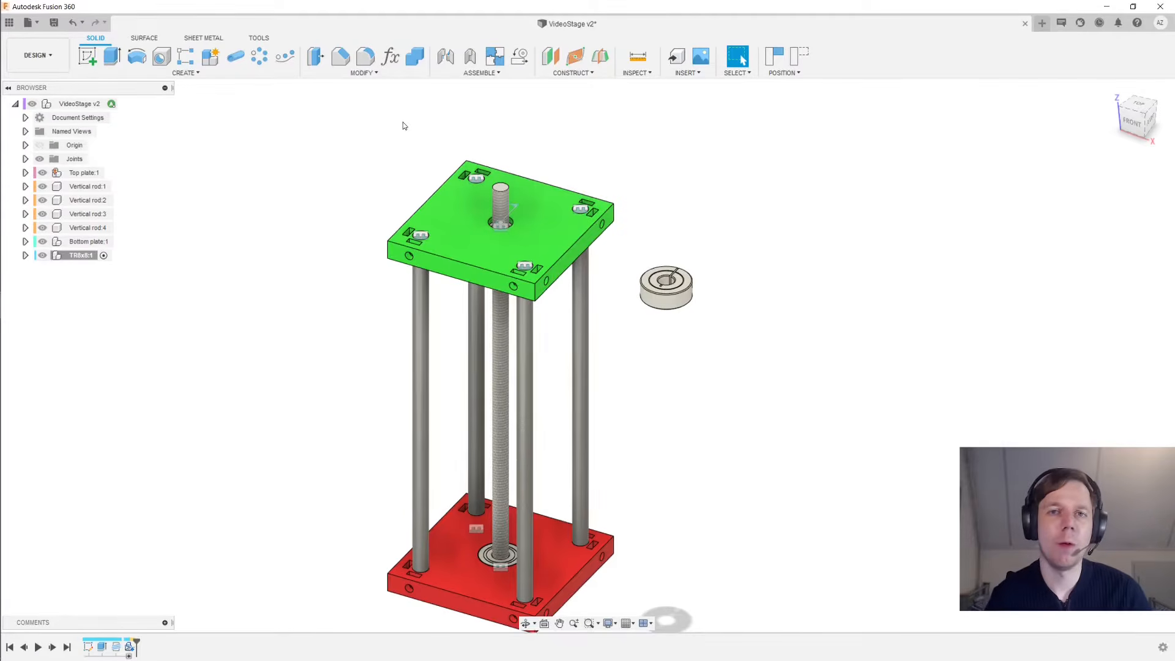
pyautogui.click(445, 56)
pyautogui.scroll(4, 685, 289)
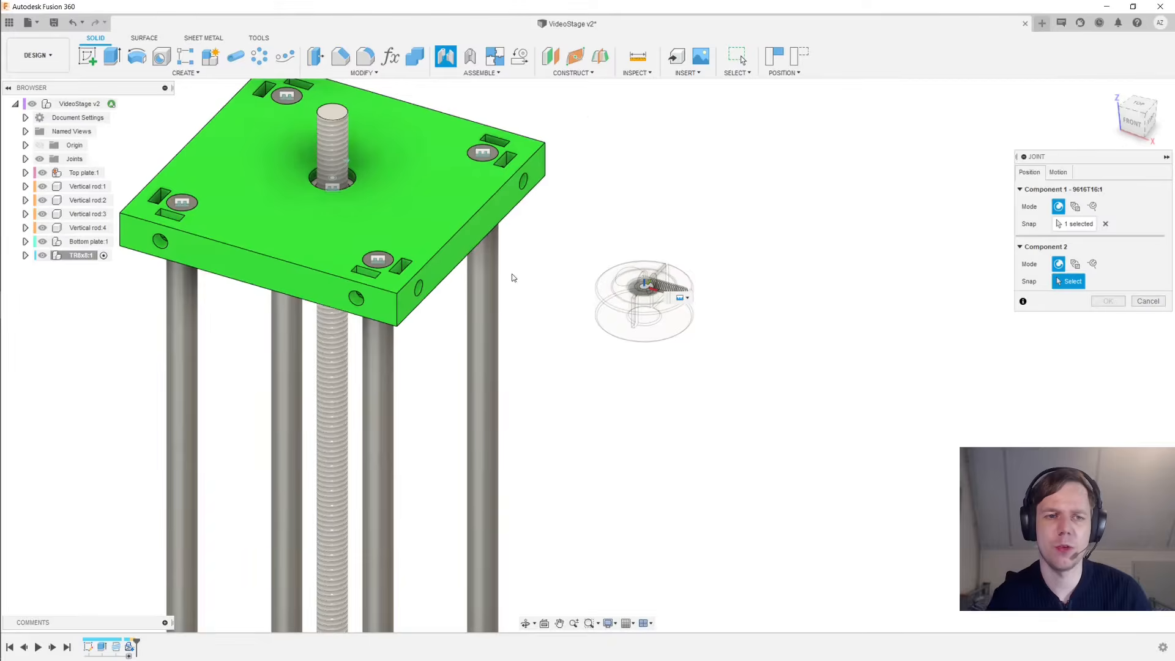
pyautogui.click(657, 297)
pyautogui.keyDown('shift'); pyautogui.moveTo(644, 250); pyautogui.dragTo(594, 224, button='middle'); pyautogui.keyUp('shift')
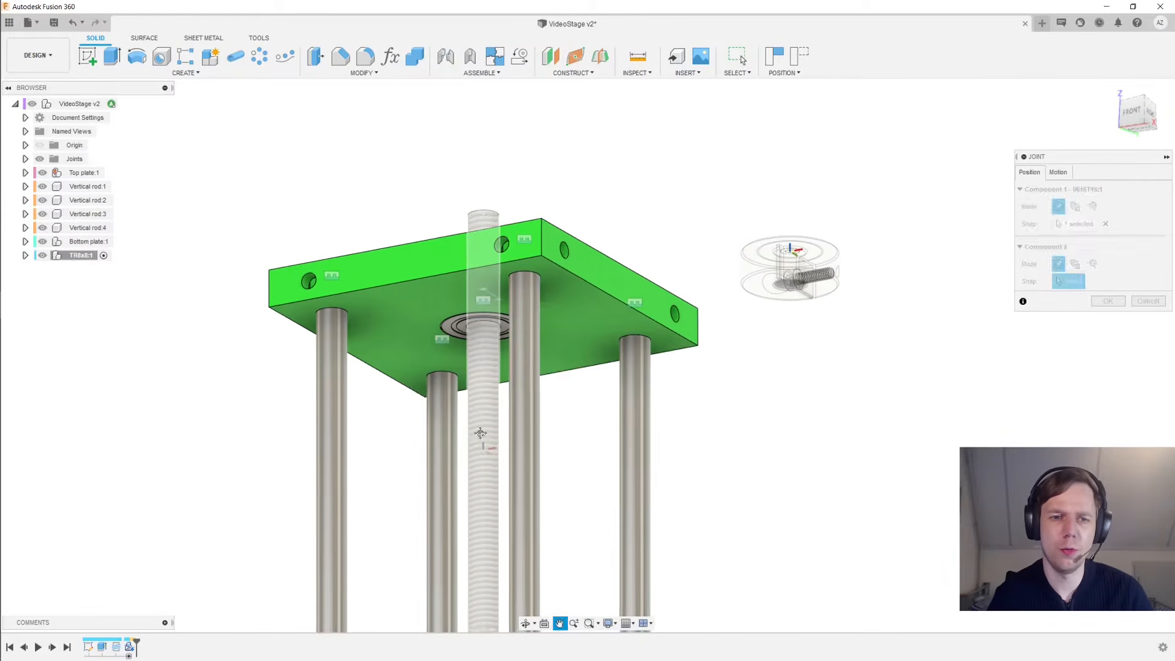
pyautogui.scroll(3, 489, 396)
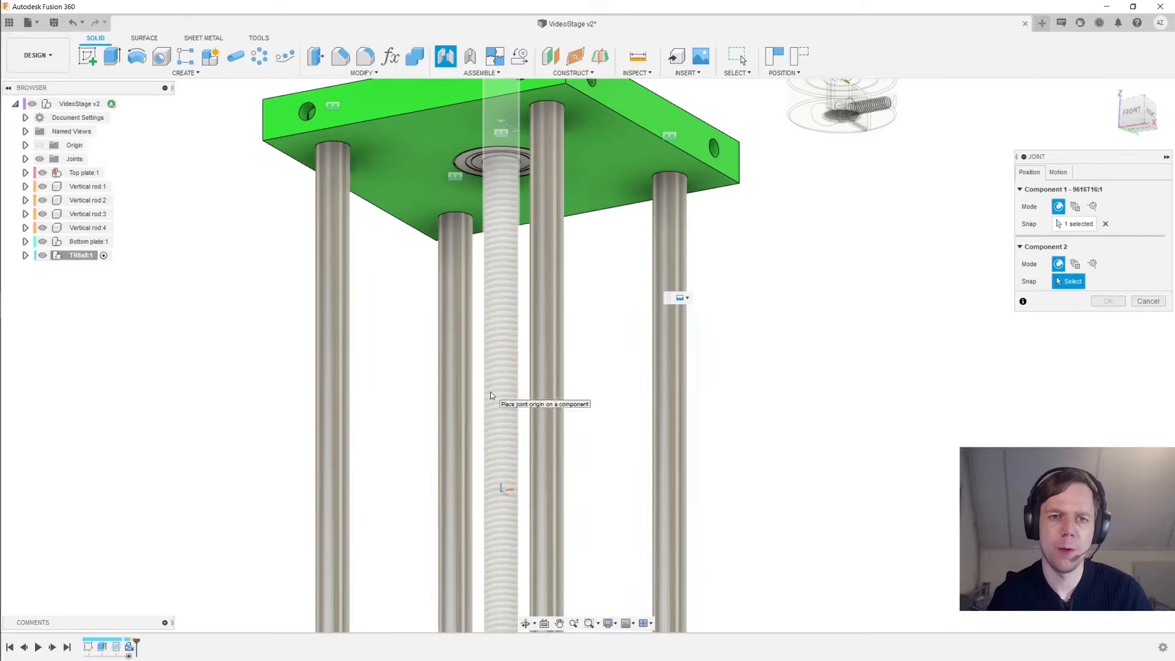
pyautogui.scroll(-3, 490, 392)
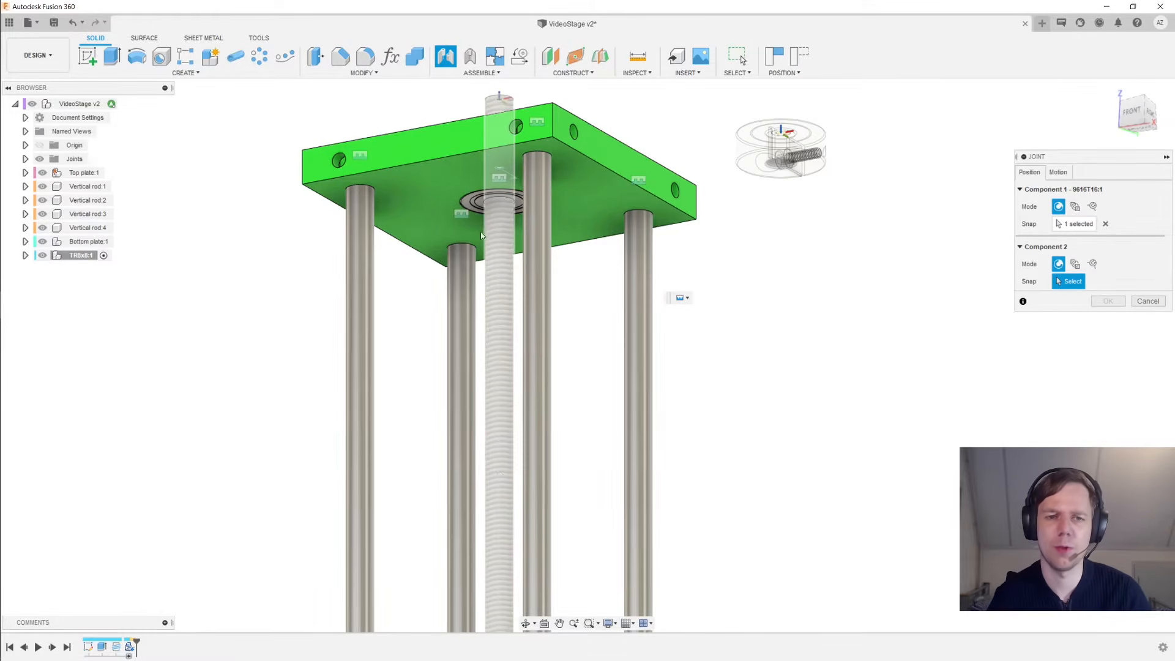
pyautogui.moveTo(485, 214); pyautogui.dragTo(494, 299, button='middle')
pyautogui.scroll(2, 493, 296)
pyautogui.keyDown('shift'); pyautogui.moveTo(462, 250); pyautogui.dragTo(451, 221, button='middle'); pyautogui.keyUp('shift')
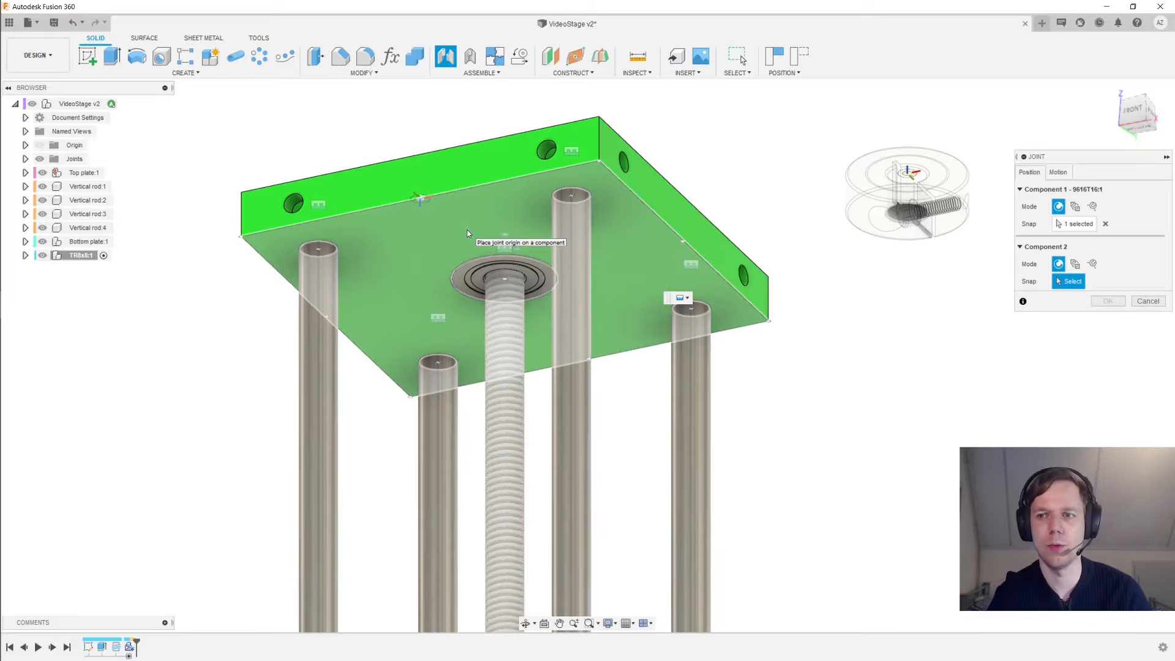
pyautogui.click(1148, 301)
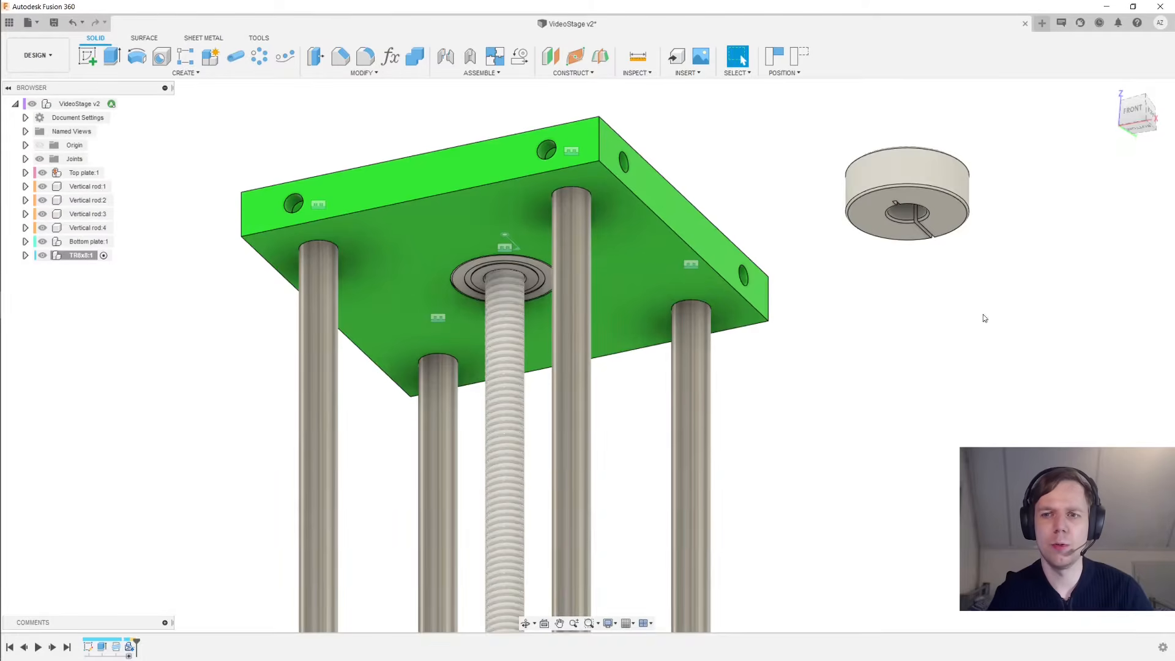
# Capture the moved collar's position and create a sketch on the top plate's underside with that face's geometry projected into it
pyautogui.click(87, 55)
pyautogui.click(409, 264)
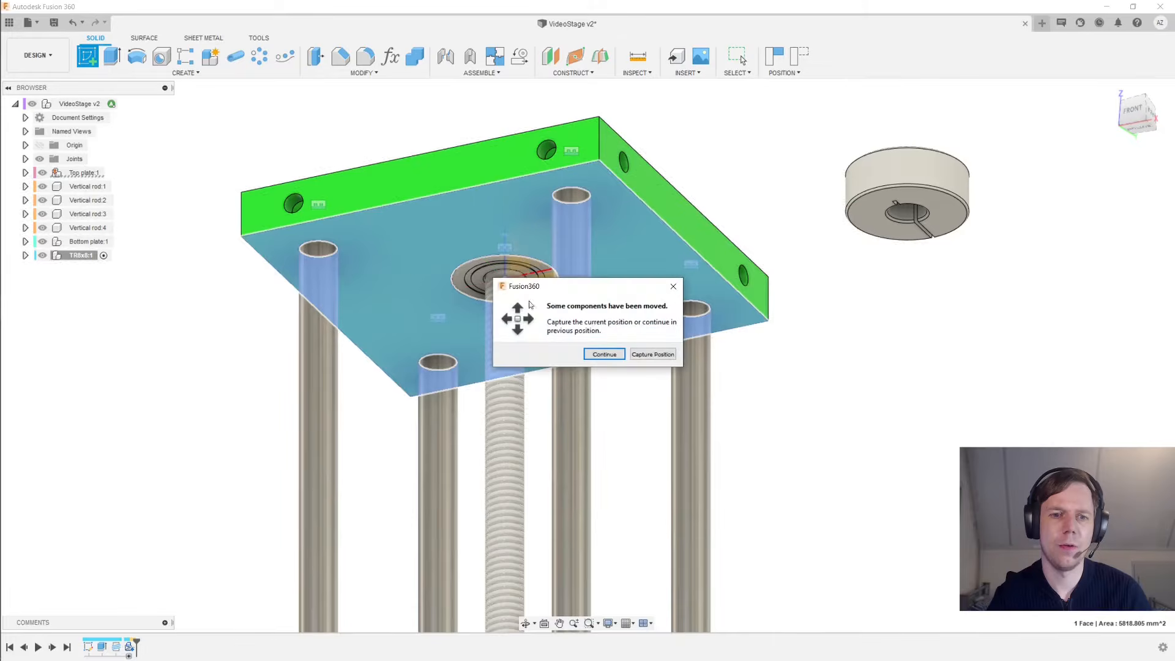
pyautogui.click(649, 355)
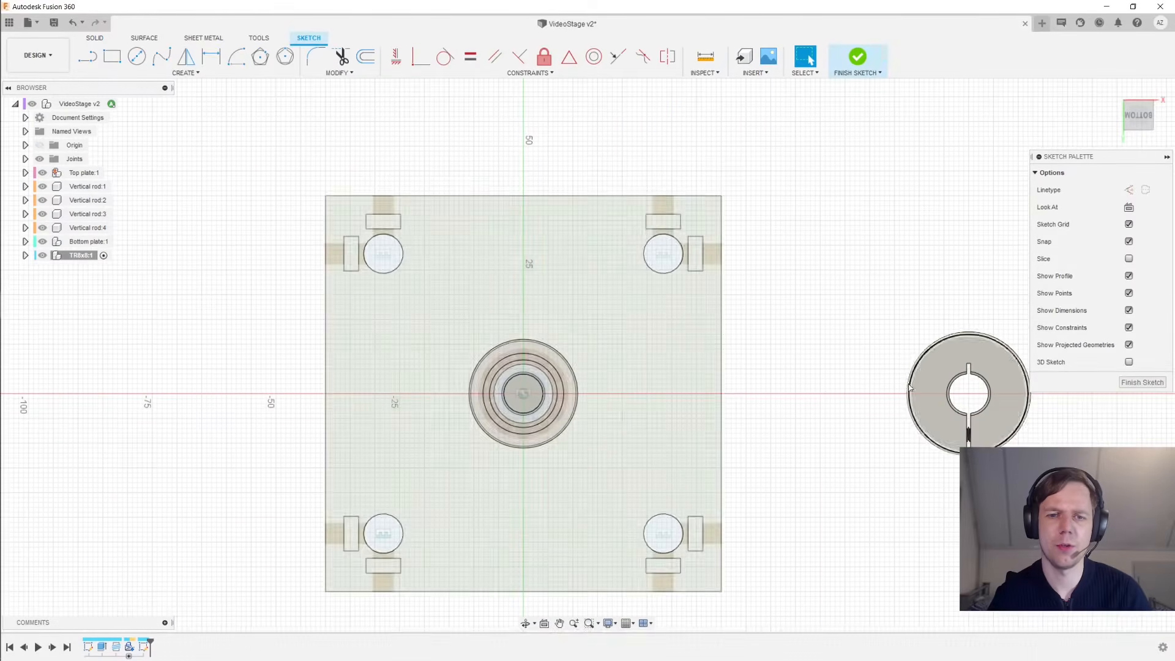
pyautogui.scroll(4, 624, 349)
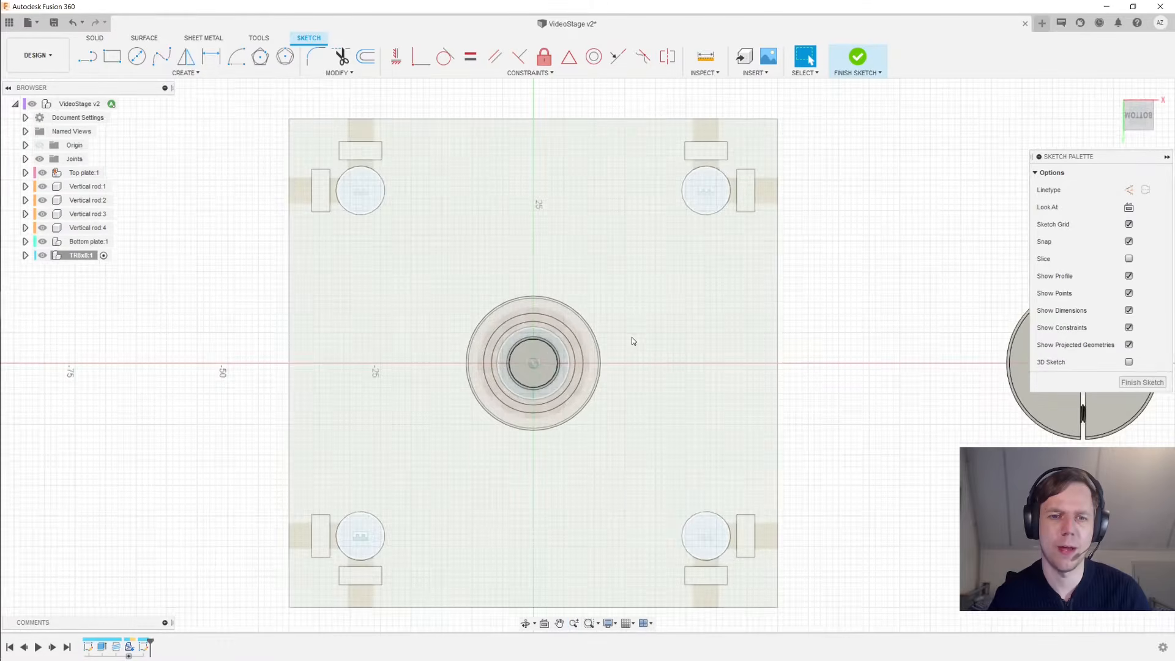
pyautogui.press('p')
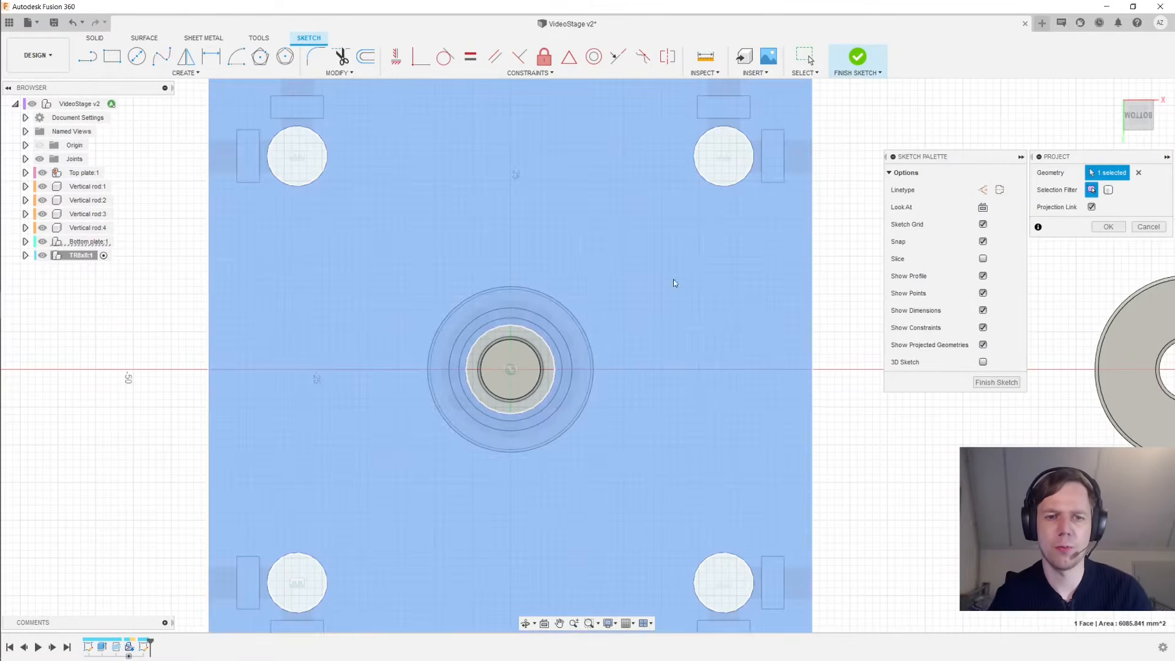
pyautogui.click(674, 281)
pyautogui.click(1110, 226)
pyautogui.scroll(-2, 866, 275)
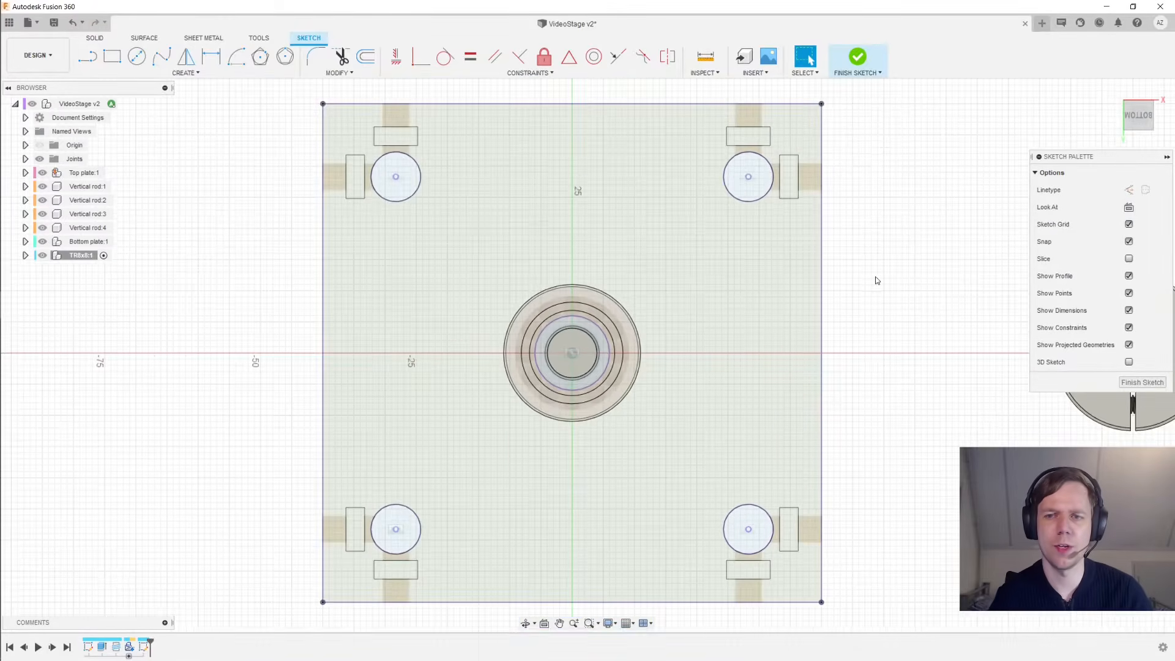
pyautogui.click(1142, 383)
# Join the shaft collar rigidly to the centre of the projected central hole on the top plate's underside, flush against the plate
pyautogui.moveTo(925, 244)
pyautogui.keyDown('shift'); pyautogui.mouseDown(button='middle')
pyautogui.moveTo(889, 286)
pyautogui.moveTo(905, 325)
pyautogui.moveTo(703, 502)
pyautogui.mouseUp(button='middle'); pyautogui.keyUp('shift')
pyautogui.scroll(-2, 725, 480)
pyautogui.moveTo(798, 367)
pyautogui.mouseDown(button='middle')
pyautogui.moveTo(863, 330)
pyautogui.moveTo(808, 367)
pyautogui.mouseUp(button='middle')
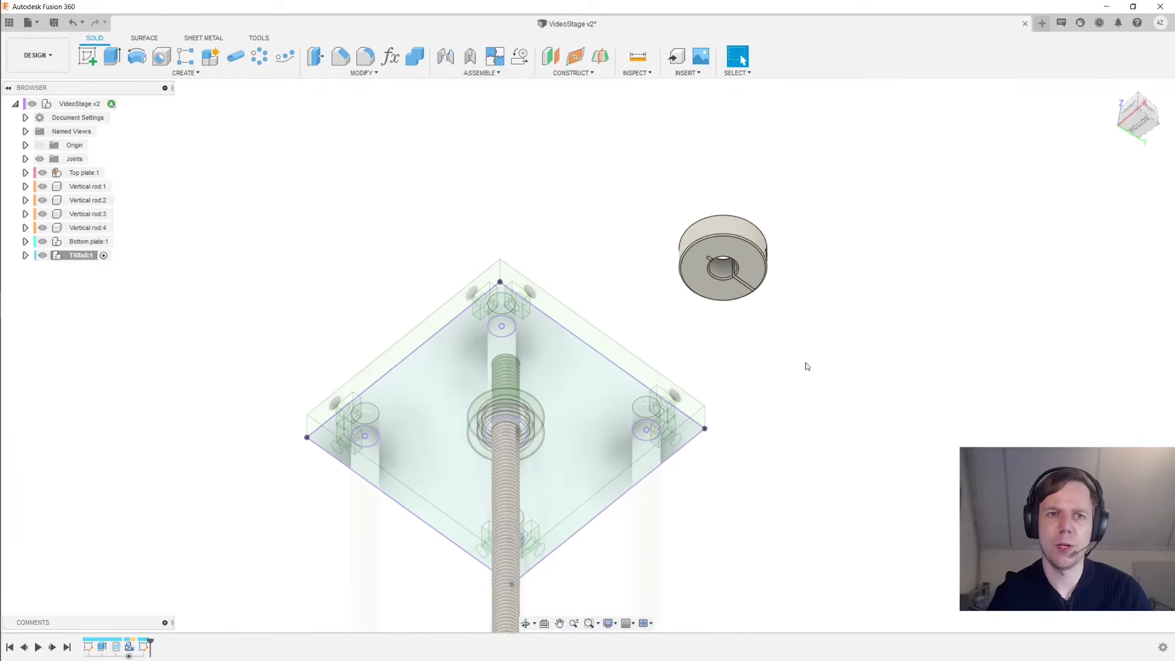
pyautogui.click(445, 57)
pyautogui.keyDown('shift'); pyautogui.moveTo(740, 186); pyautogui.dragTo(796, 107, button='middle'); pyautogui.keyUp('shift')
pyautogui.click(729, 199)
pyautogui.scroll(3, 543, 262)
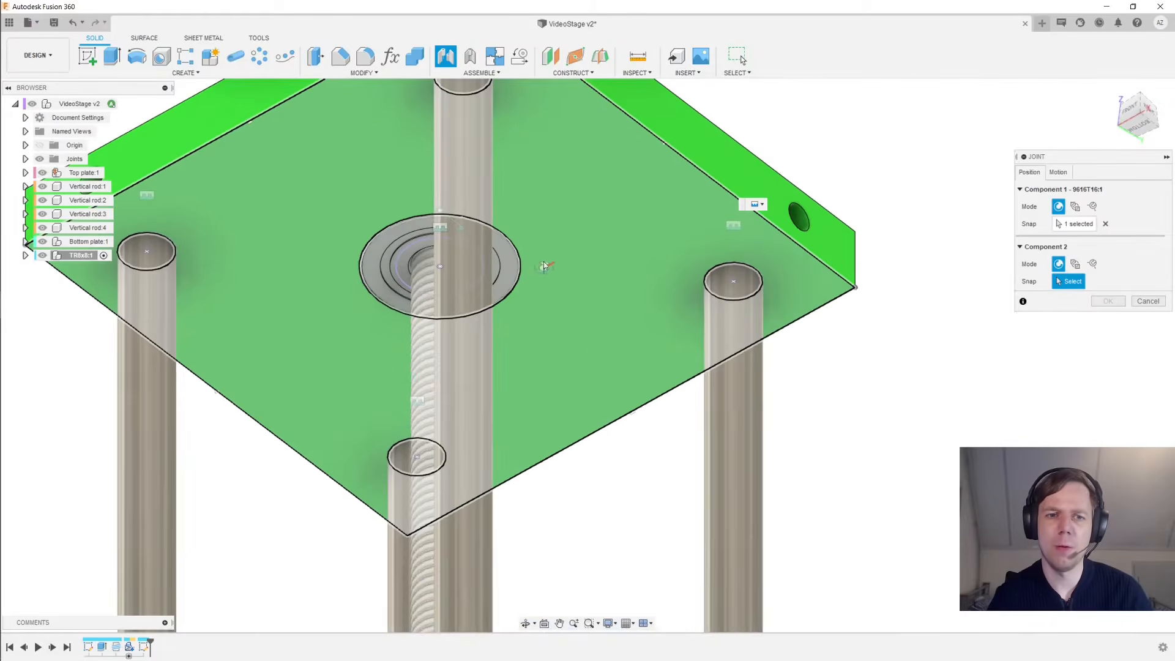
pyautogui.keyDown('shift'); pyautogui.moveTo(518, 248); pyautogui.dragTo(371, 270, button='middle'); pyautogui.keyUp('shift')
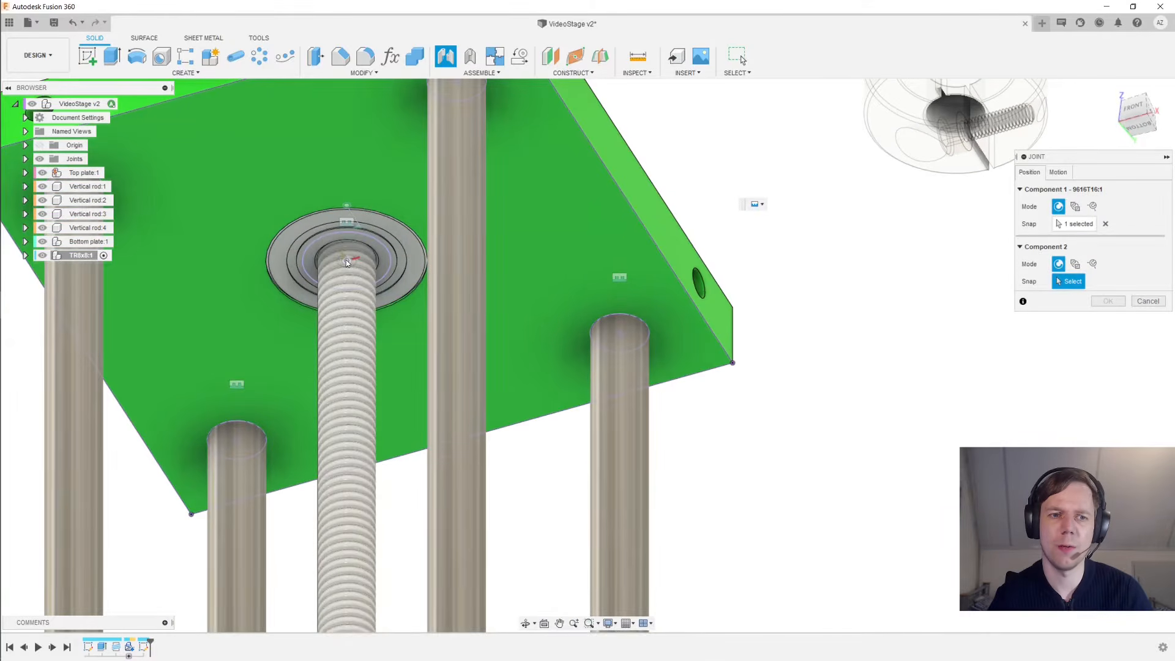
pyautogui.click(346, 259)
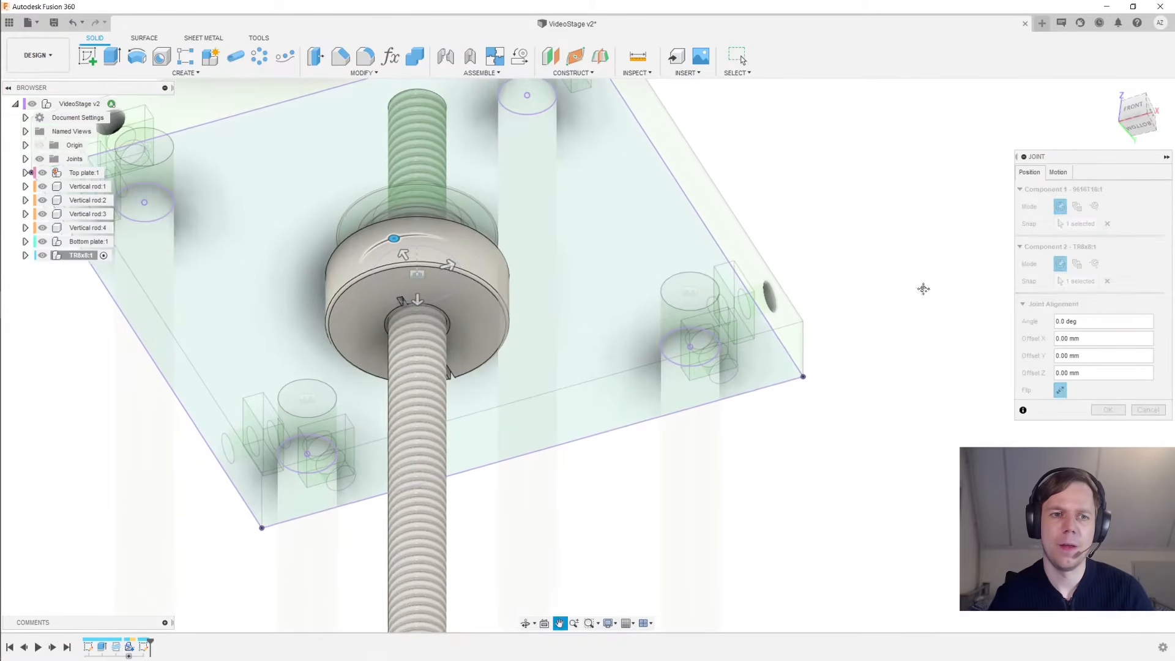
pyautogui.click(1061, 172)
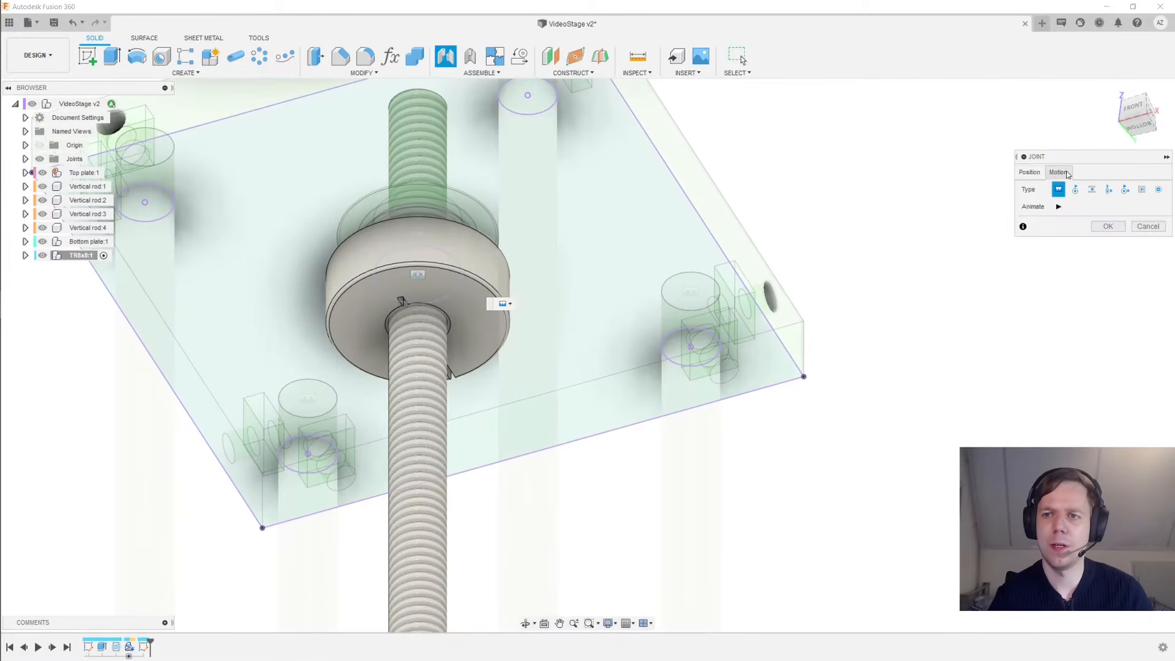
pyautogui.click(1030, 172)
pyautogui.click(1107, 409)
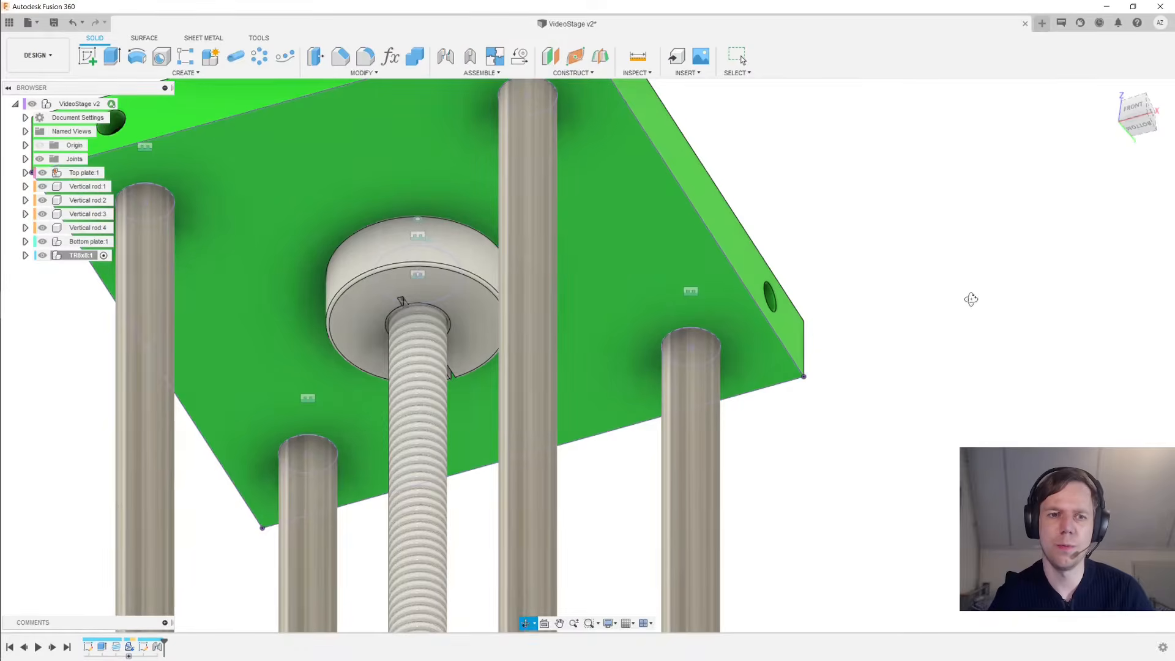
# Rotate the TR8x8 lead screw in the assembly to check that the shaft collar turns with it
pyautogui.keyDown('shift'); pyautogui.moveTo(971, 296); pyautogui.dragTo(939, 314, button='middle'); pyautogui.keyUp('shift')
pyautogui.scroll(-2, 656, 156)
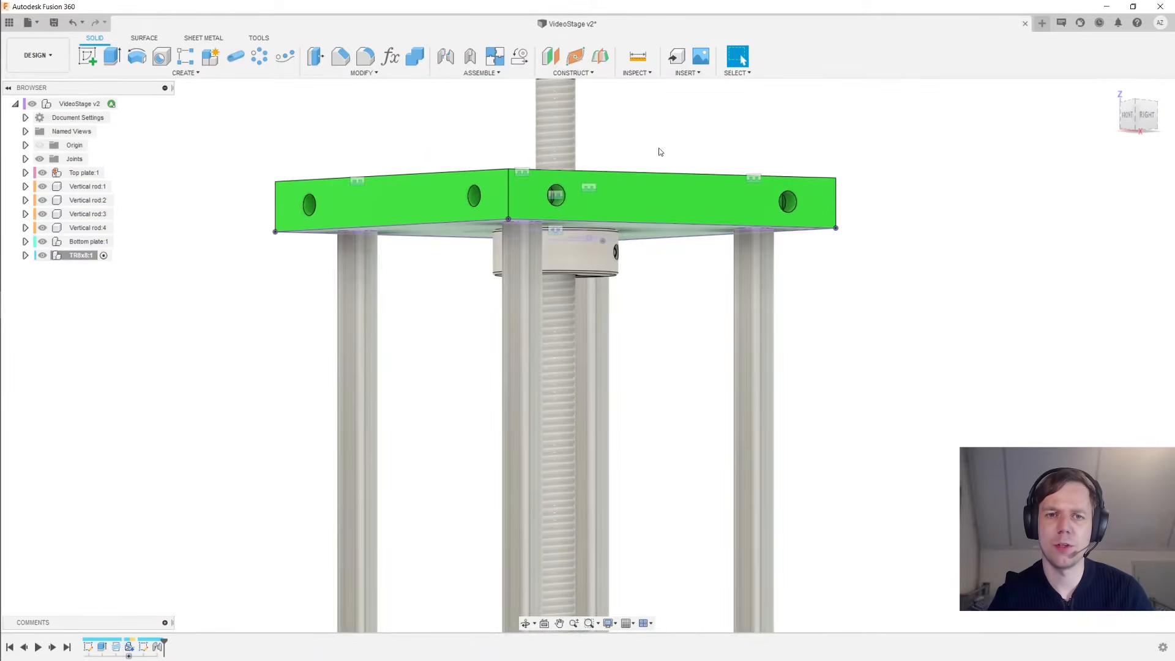
pyautogui.click(562, 162)
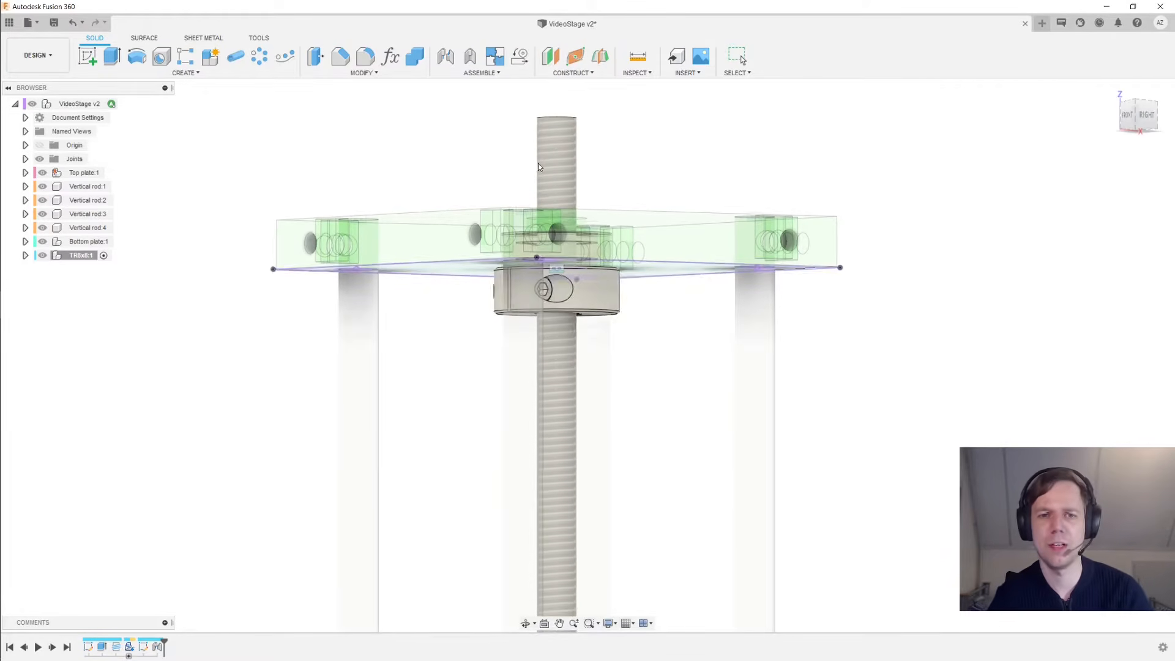
pyautogui.press('Escape')
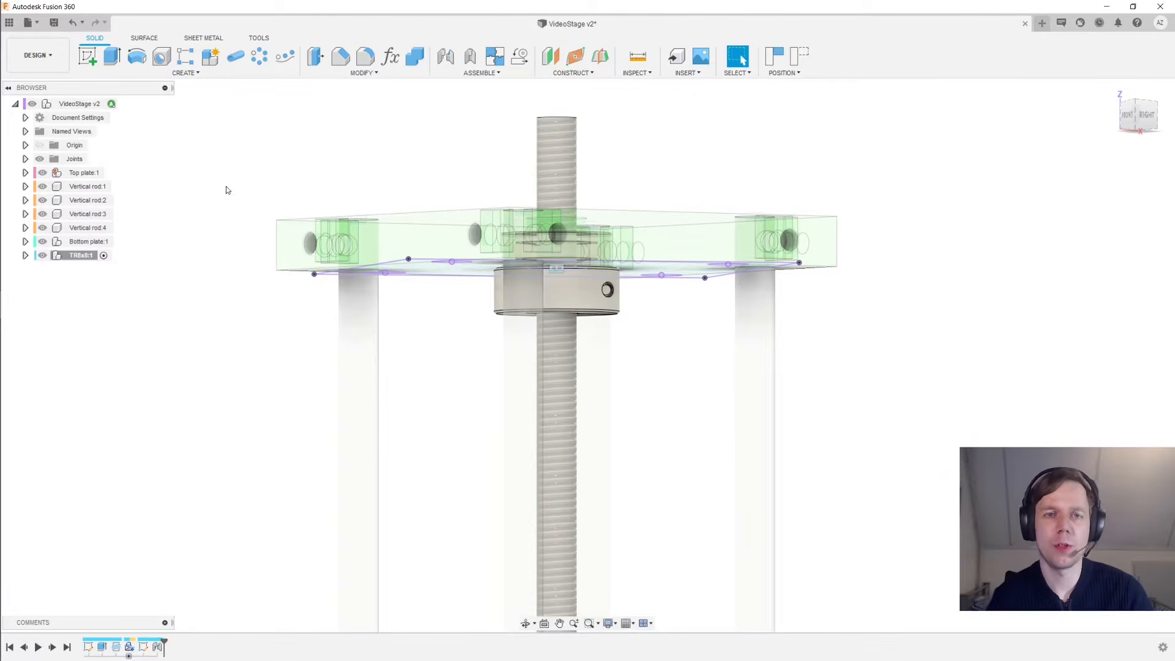
# Rename the collar component 9616T16 inside the TR8x8 lead screw component as 8mm Shaft Collar
pyautogui.click(25, 255)
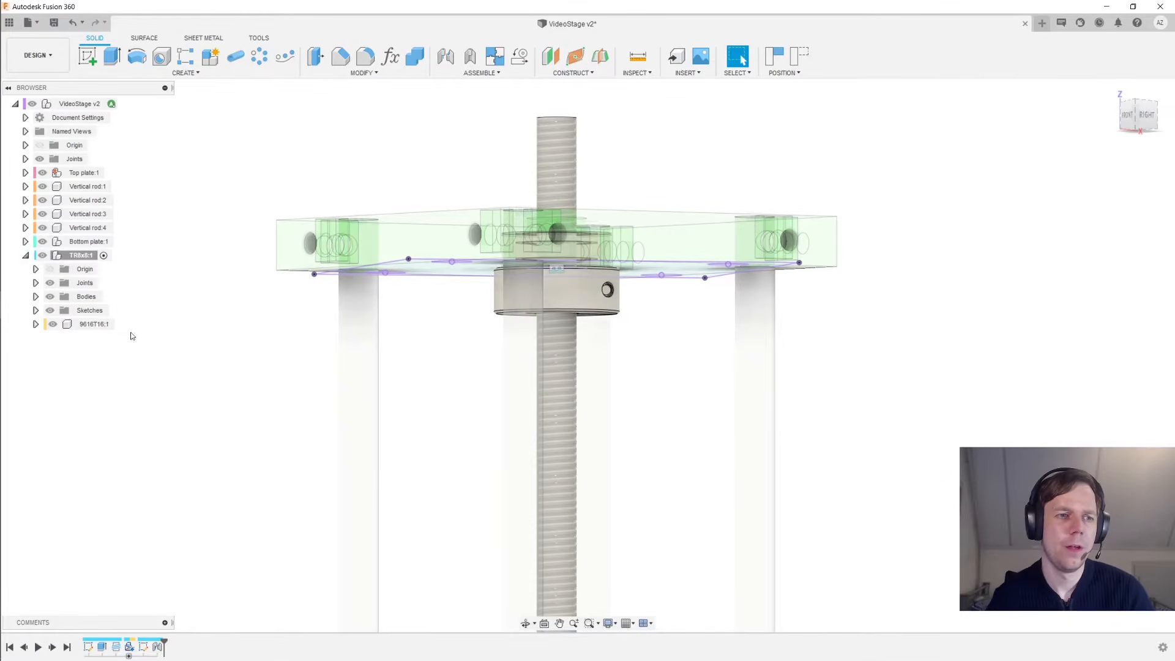
pyautogui.doubleClick(107, 325)
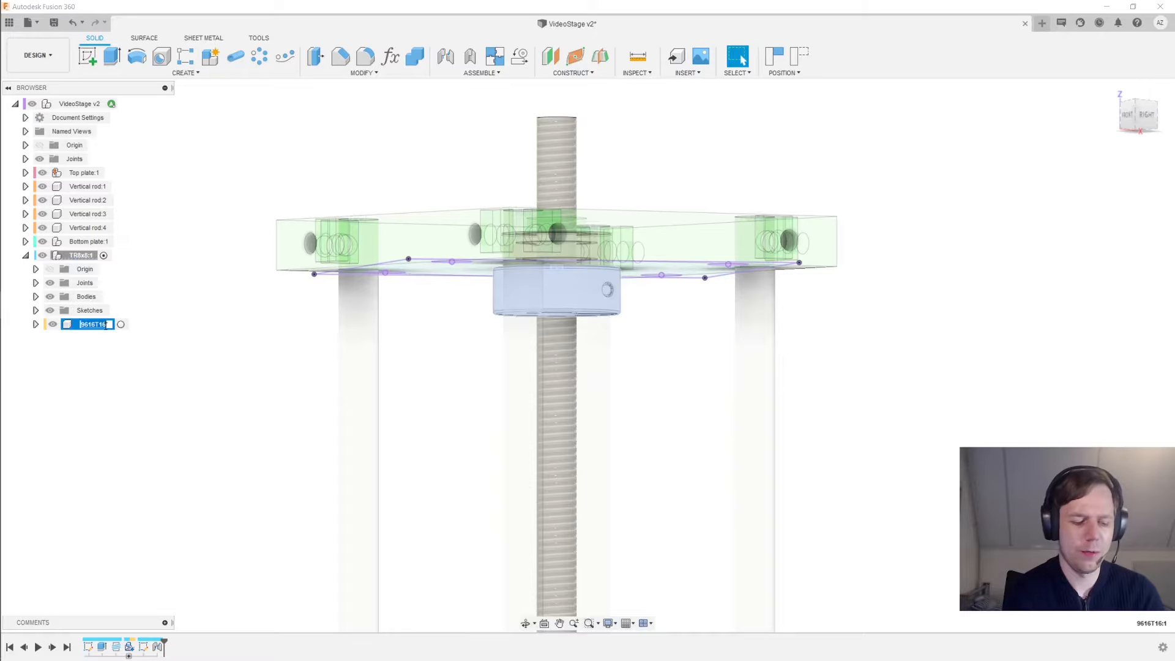
pyautogui.write('8mm Shaf')
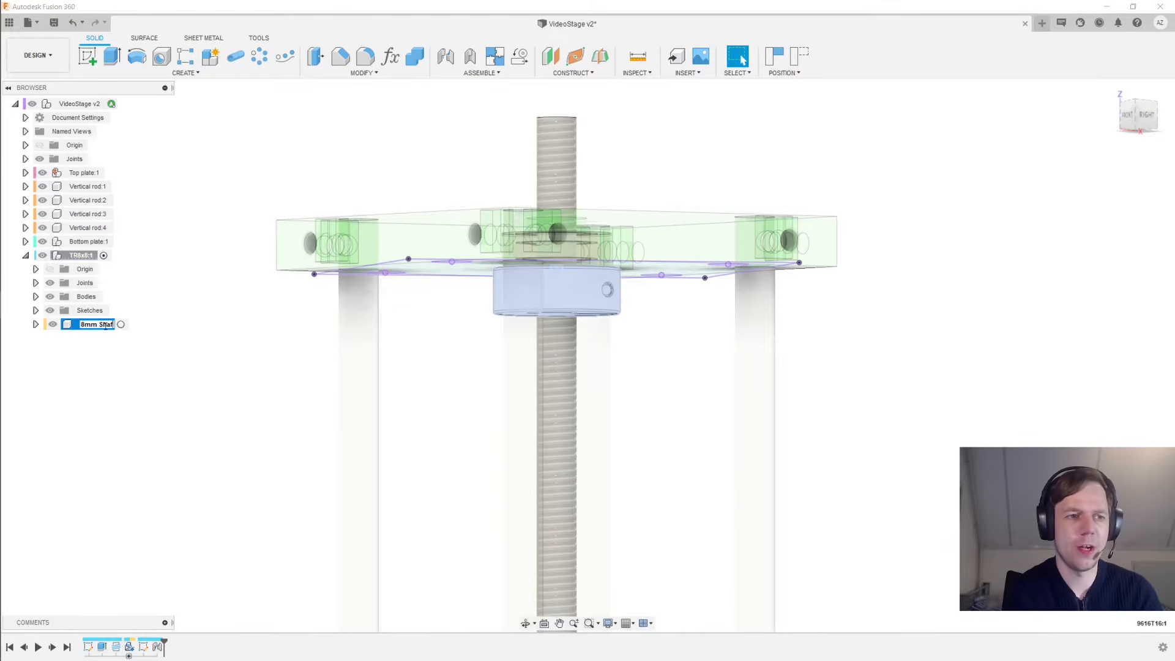
pyautogui.write('t Collar:1')
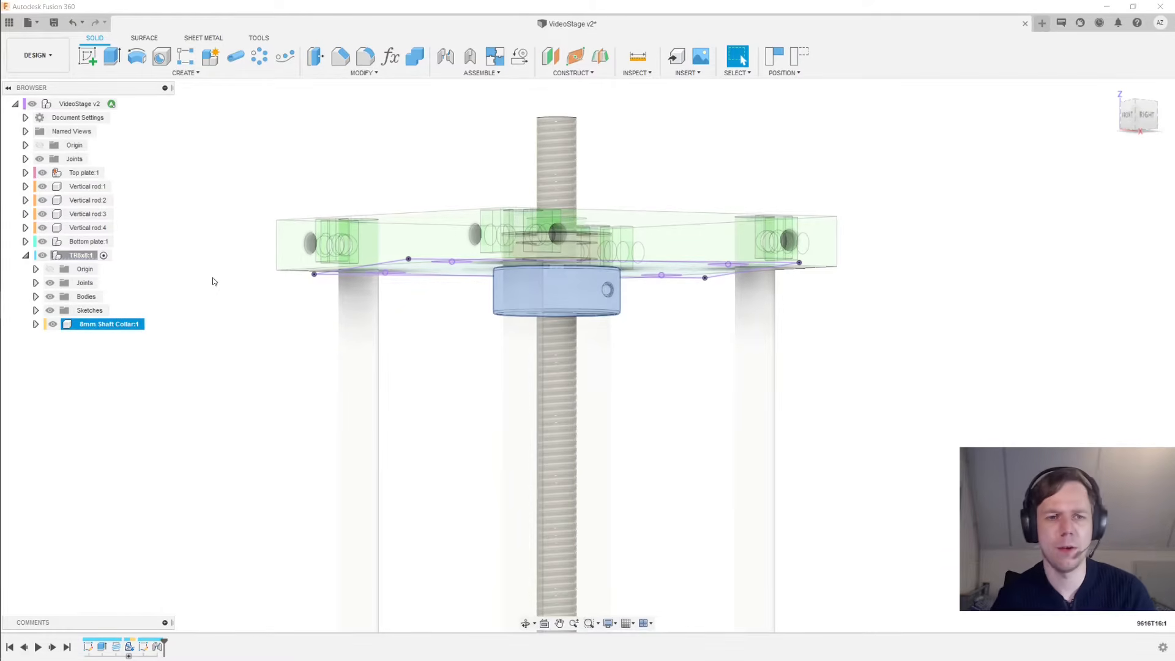
pyautogui.press('Return')
# Hide Sketch2 and start a new sketch on the bottom plate's upper face, continuing in the previous component position
pyautogui.click(36, 311)
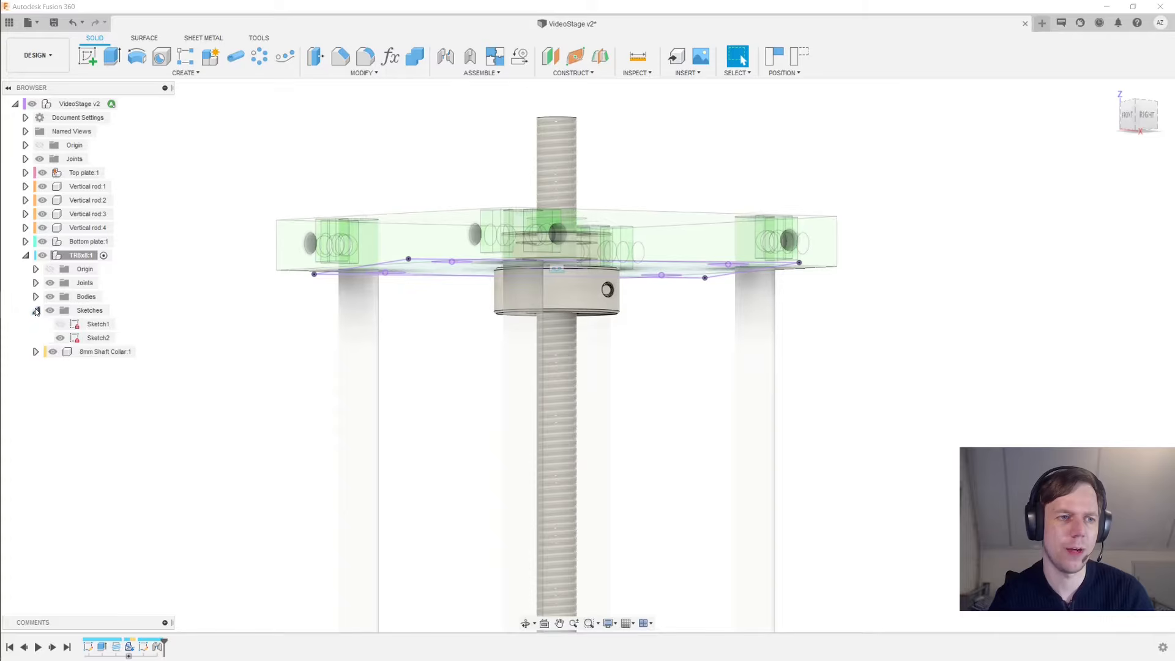
pyautogui.click(60, 338)
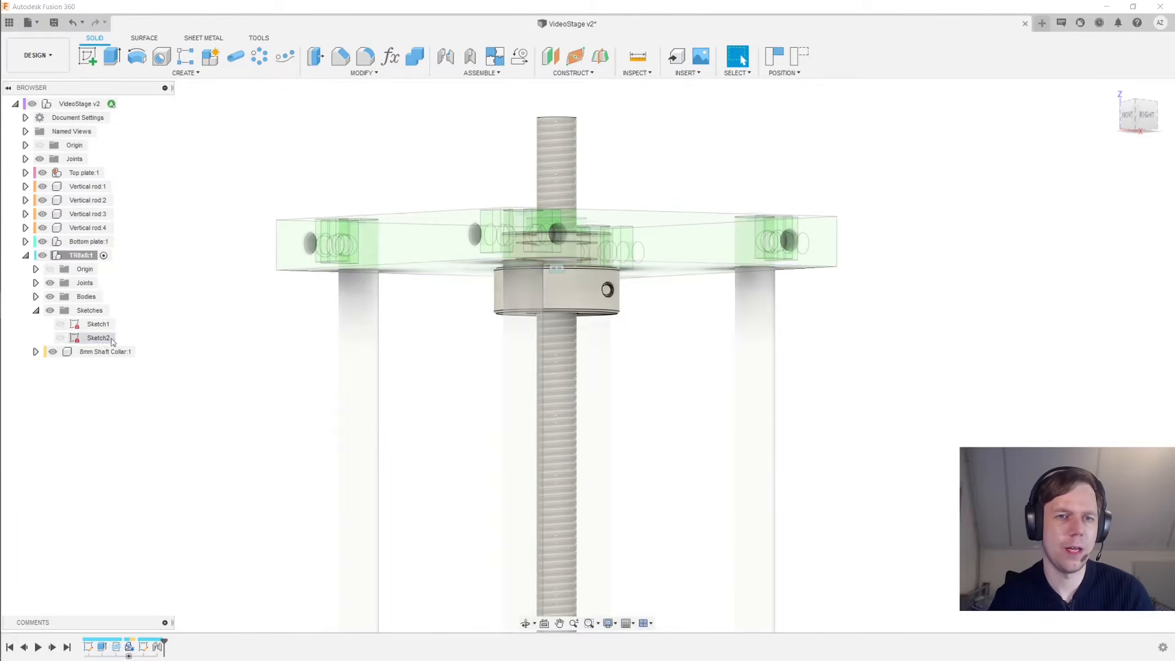
pyautogui.scroll(-2, 240, 346)
pyautogui.scroll(-2, 258, 367)
pyautogui.moveTo(260, 398); pyautogui.dragTo(374, 251, button='middle')
pyautogui.scroll(-1, 373, 251)
pyautogui.moveTo(848, 444); pyautogui.dragTo(710, 327, button='middle')
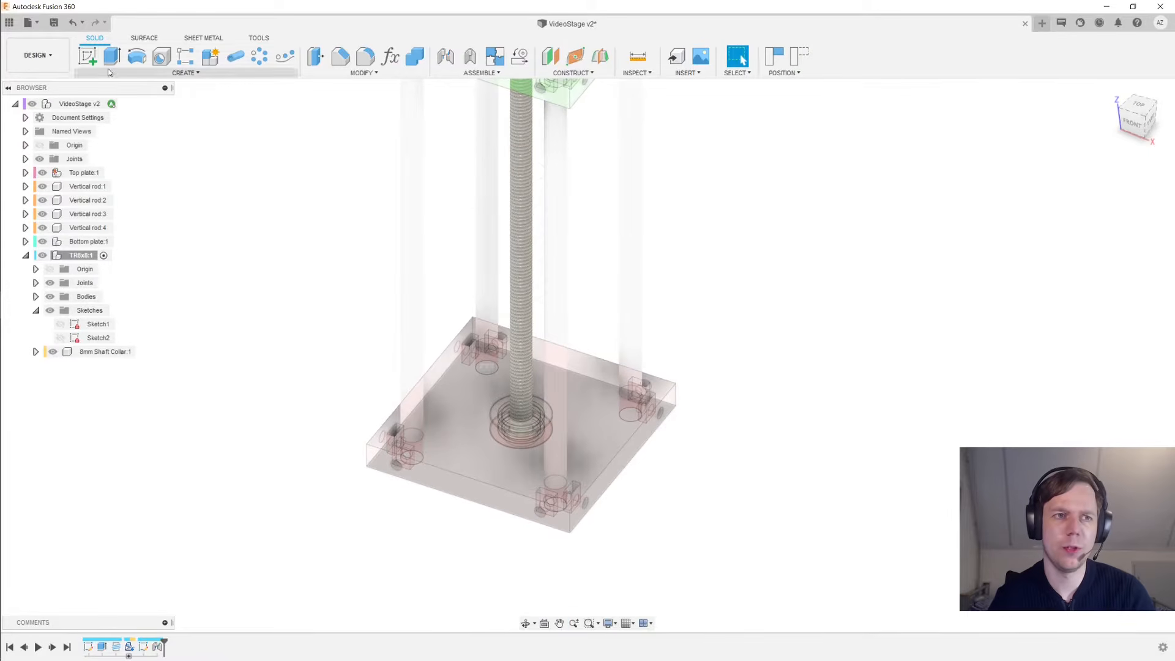
pyautogui.click(593, 421)
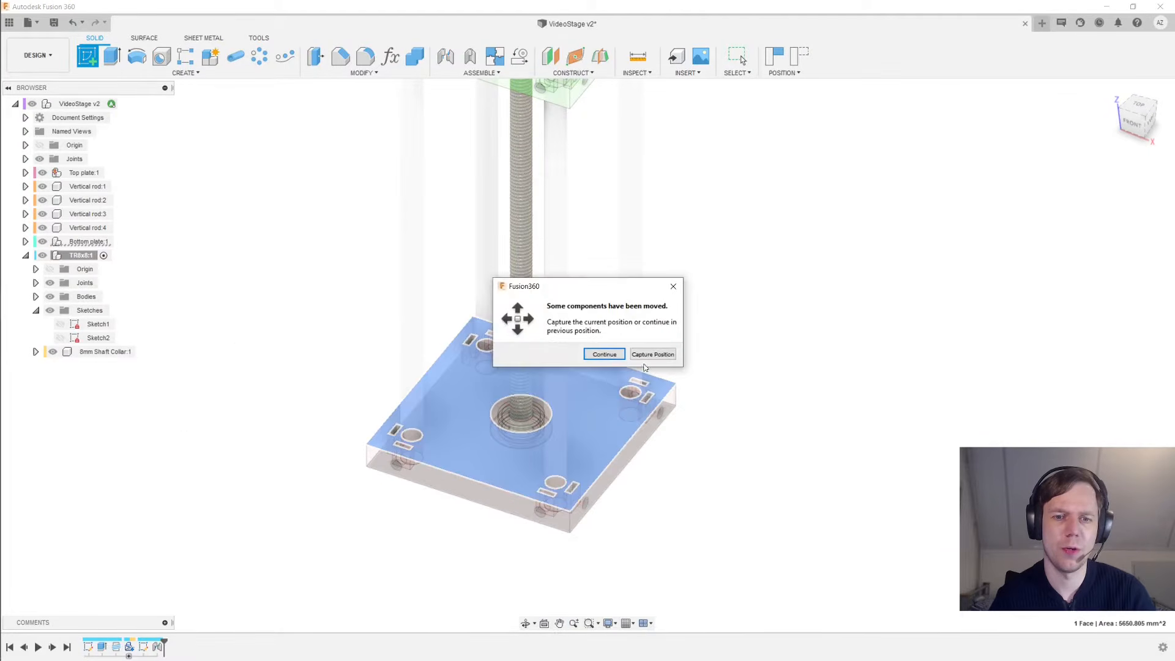
pyautogui.click(602, 355)
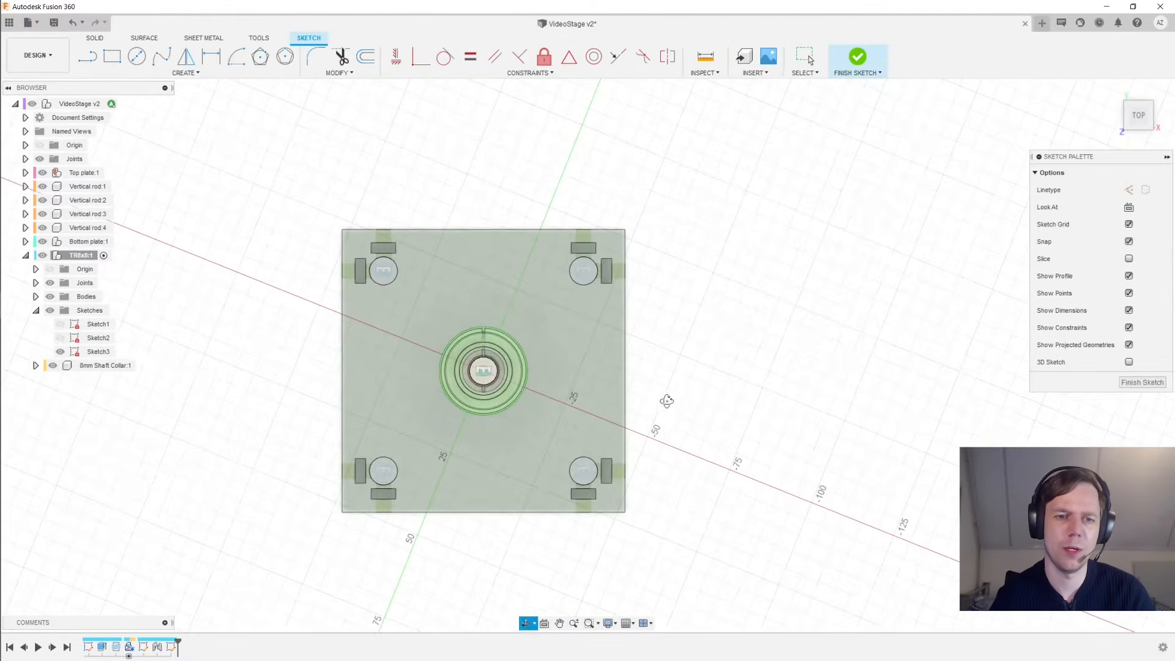
# Project the bottom plate's upper face geometry into the sketch and finish the sketch
pyautogui.keyDown('shift'); pyautogui.moveTo(664, 402); pyautogui.dragTo(721, 388, button='middle'); pyautogui.keyUp('shift')
pyautogui.press('p')
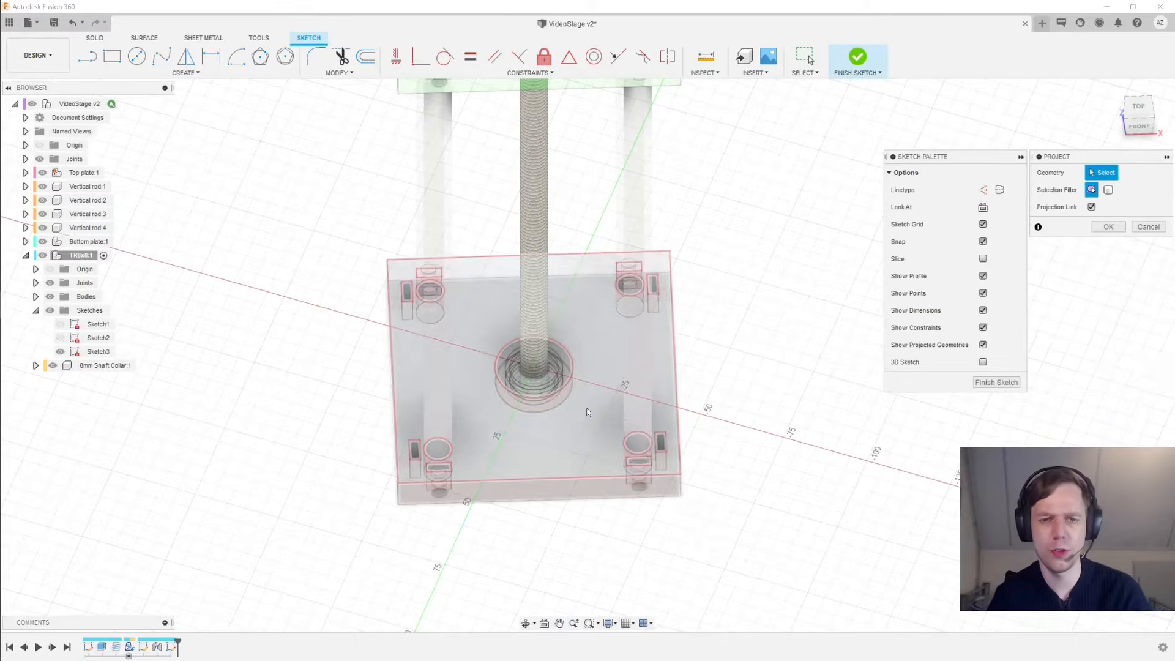
pyautogui.click(577, 374)
pyautogui.press('Return')
pyautogui.scroll(3, 551, 377)
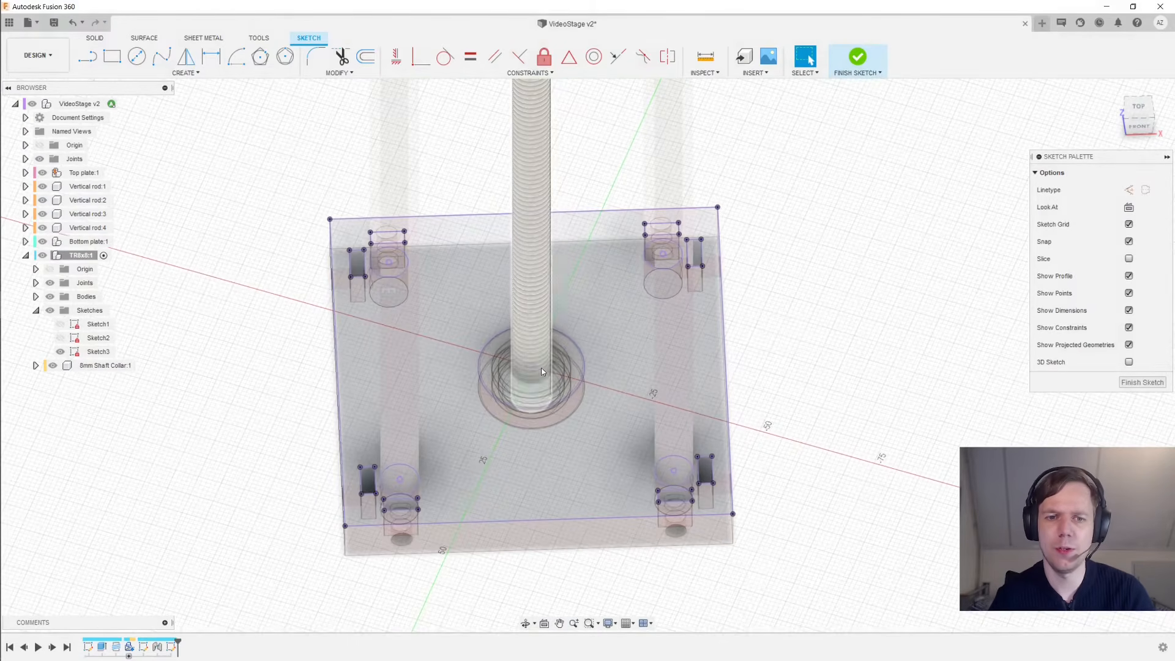
pyautogui.click(531, 367)
pyautogui.click(851, 287)
pyautogui.scroll(-2, 854, 285)
pyautogui.moveTo(854, 285)
pyautogui.mouseDown(button='middle')
pyautogui.moveTo(770, 404)
pyautogui.moveTo(761, 399)
pyautogui.moveTo(869, 391)
pyautogui.mouseUp(button='middle')
pyautogui.click(1143, 382)
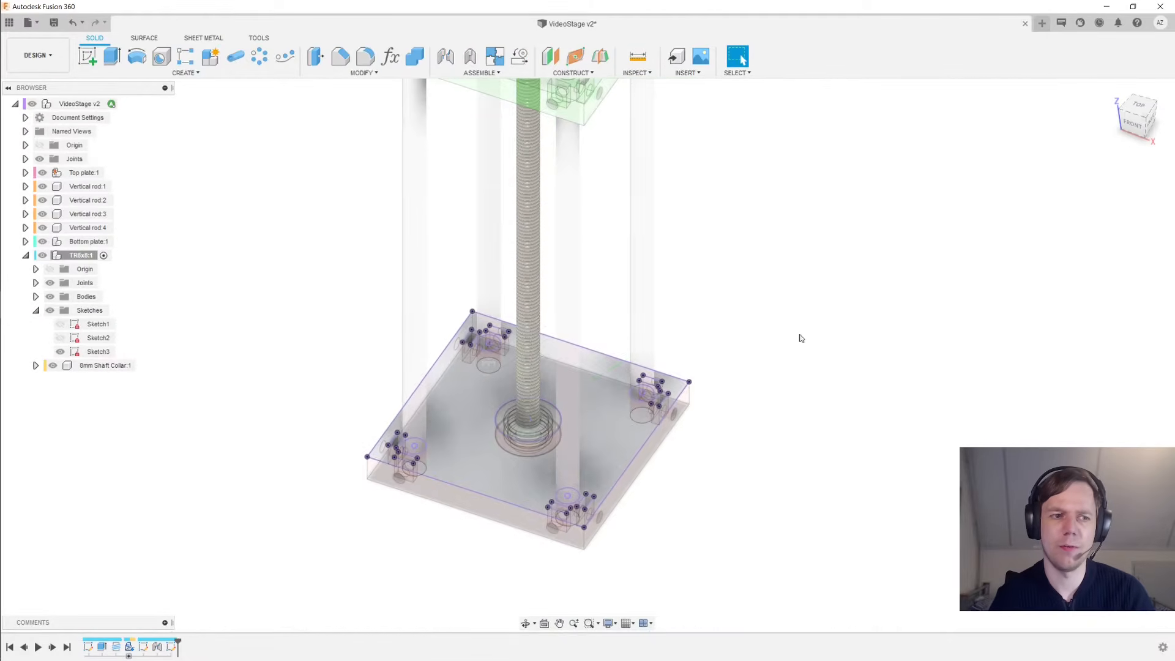
# Copy the 8mm Shaft Collar component and paste it into the TR8x8 lead screw component as a second instance
pyautogui.scroll(-3, 801, 339)
pyautogui.scroll(2, 394, 296)
pyautogui.rightClick(119, 369)
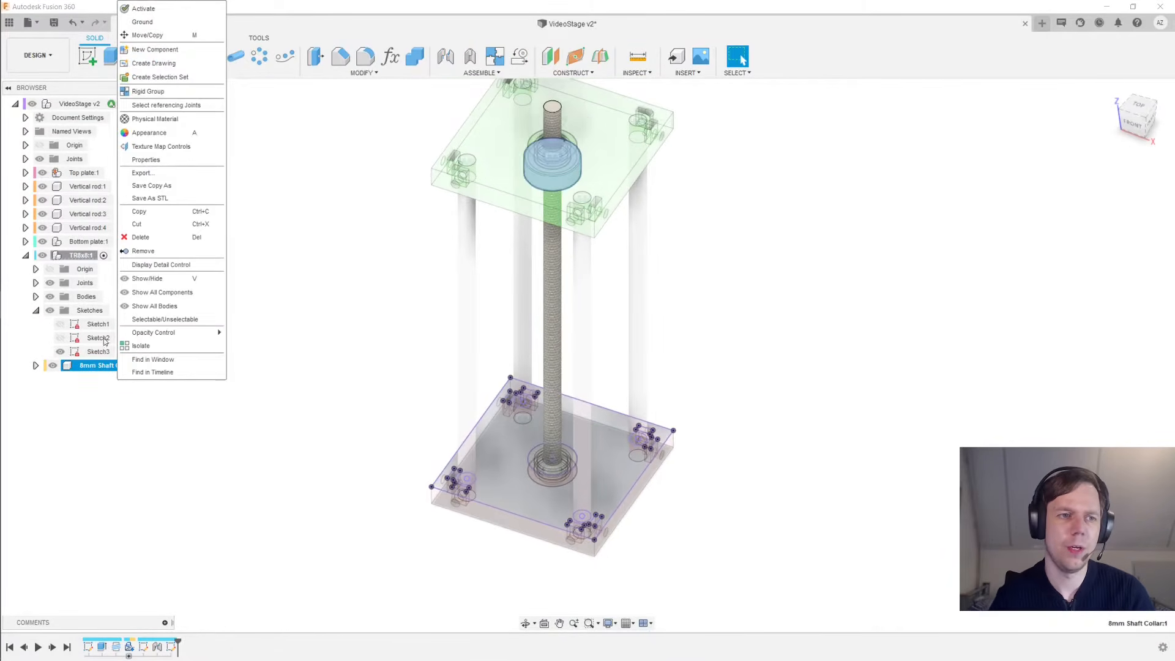
pyautogui.click(182, 212)
pyautogui.rightClick(71, 259)
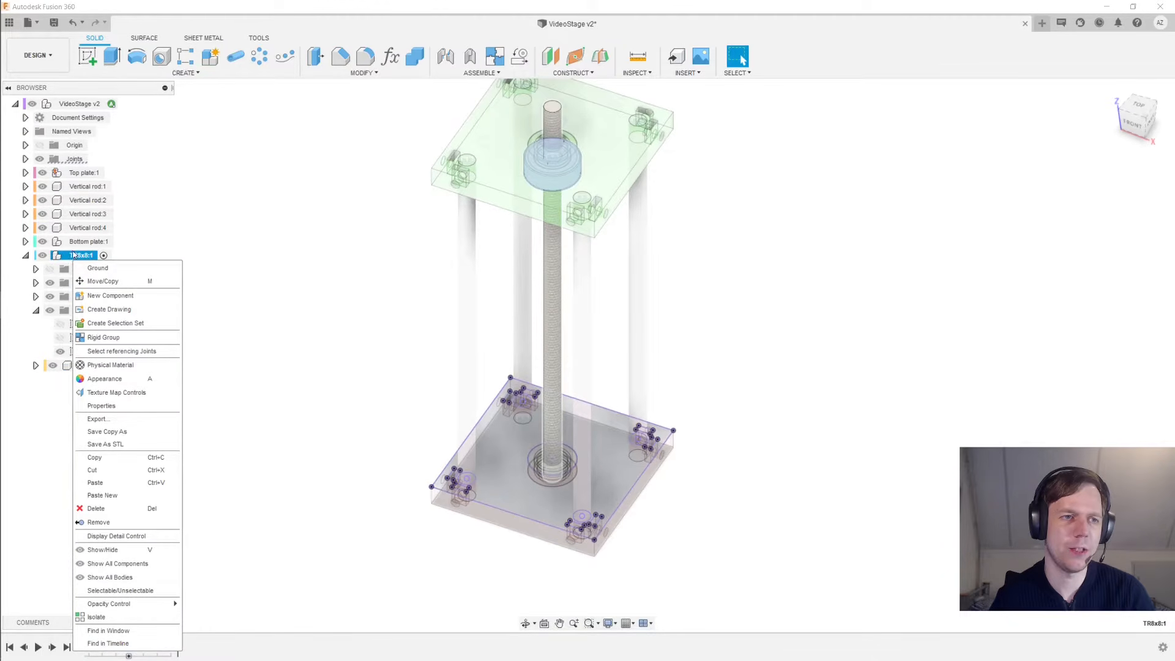
pyautogui.click(132, 483)
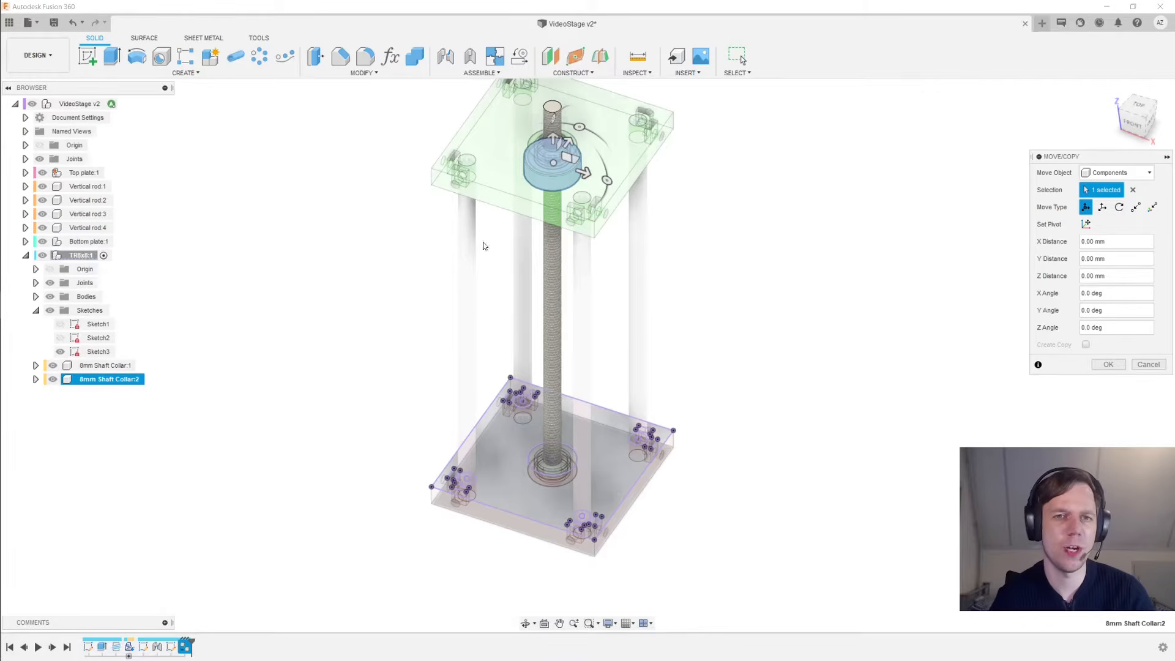
# Move the pasted shaft collar 90 mm along X, clear of the lead screw
pyautogui.keyDown('shift'); pyautogui.moveTo(747, 257); pyautogui.dragTo(765, 203, button='middle'); pyautogui.keyUp('shift')
pyautogui.moveTo(522, 182); pyautogui.dragTo(763, 449)
pyautogui.keyDown('shift'); pyautogui.moveTo(765, 279); pyautogui.dragTo(745, 328, button='middle'); pyautogui.keyUp('shift')
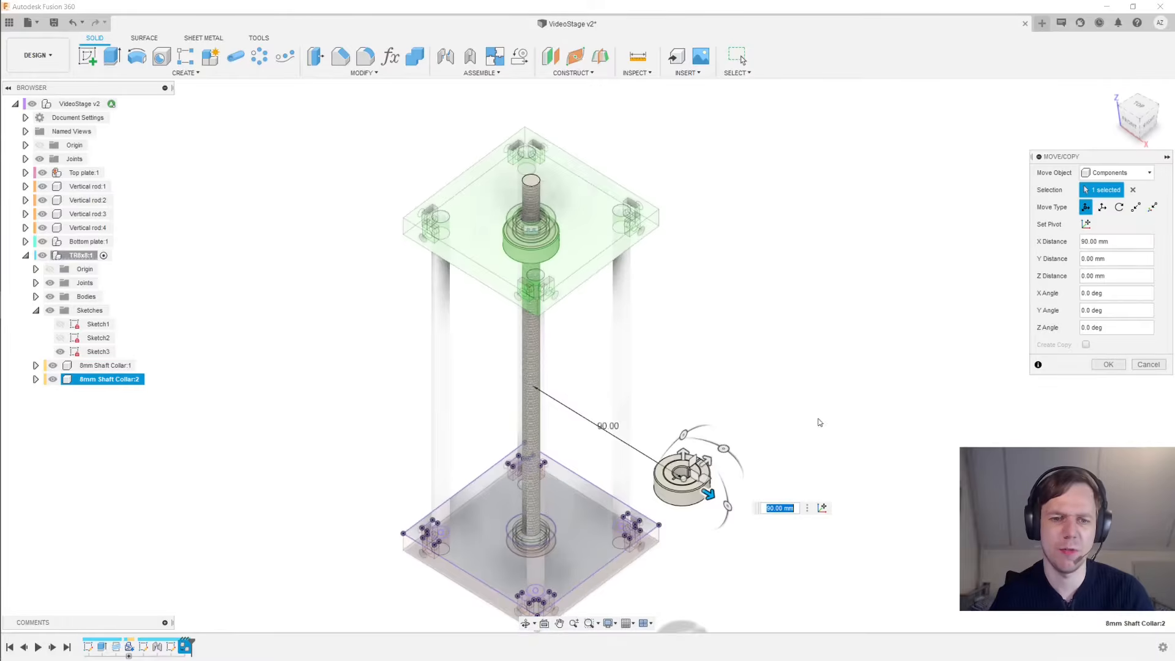
pyautogui.keyDown('shift'); pyautogui.moveTo(820, 423); pyautogui.dragTo(853, 274, button='middle'); pyautogui.keyUp('shift')
pyautogui.click(1102, 369)
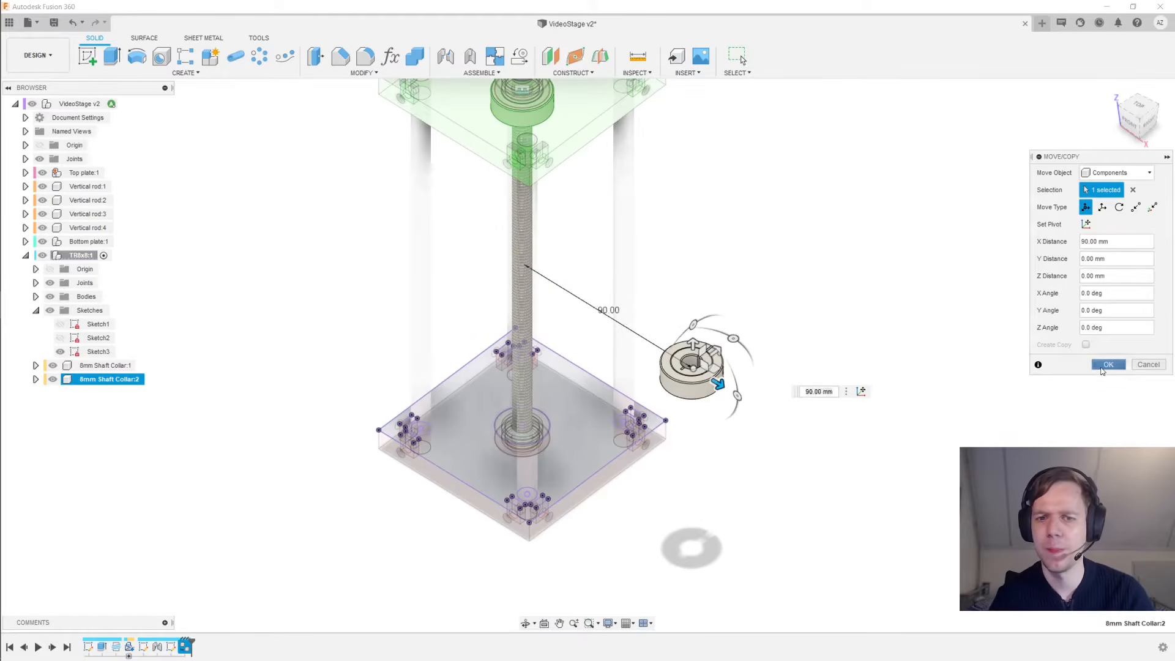
# Join the second shaft collar rigidly to the centre of the projected central hole on the bottom plate's upper face, flipping its direction
pyautogui.moveTo(861, 429); pyautogui.dragTo(890, 366, button='middle')
pyautogui.scroll(2, 887, 367)
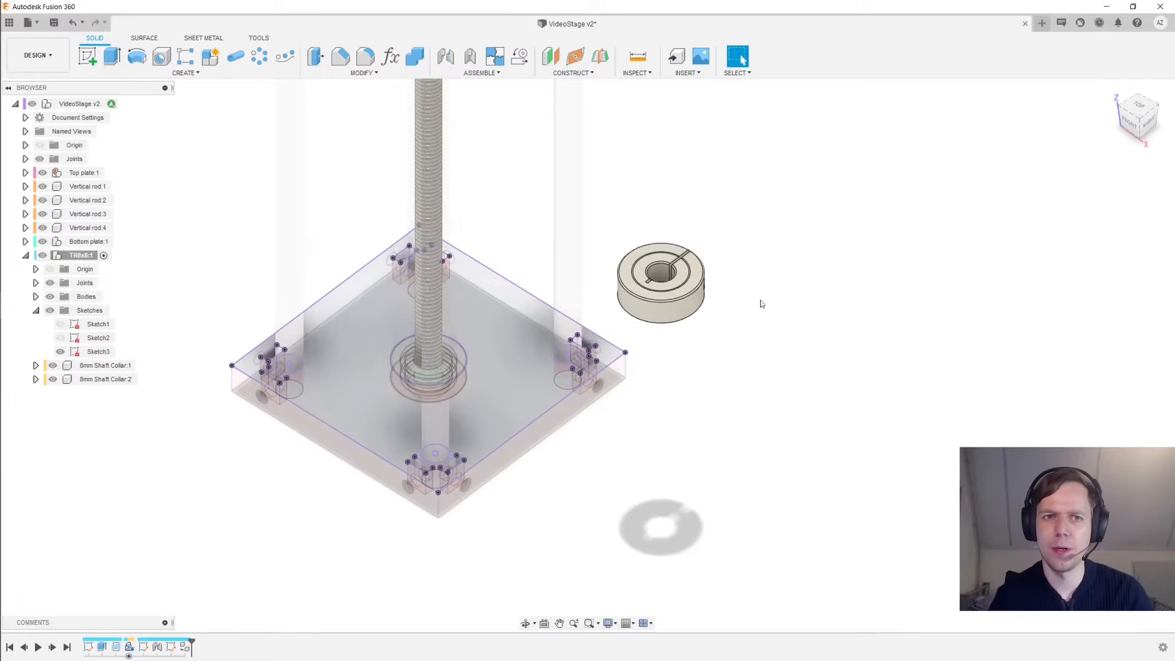
pyautogui.click(445, 56)
pyautogui.scroll(3, 613, 251)
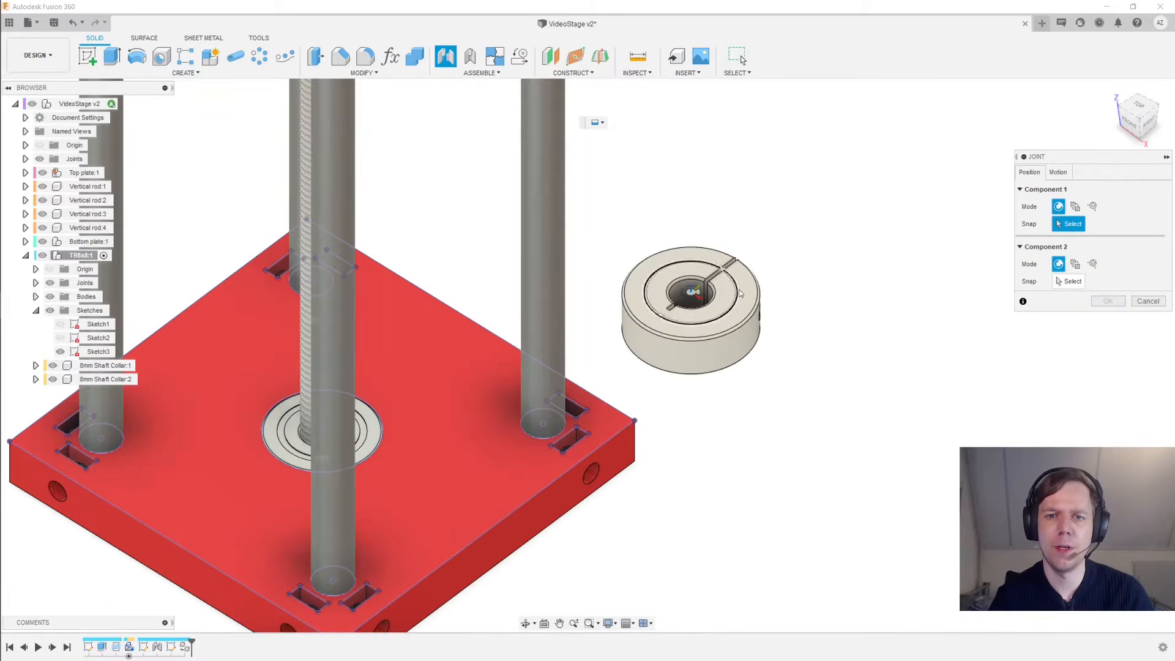
pyautogui.click(704, 298)
pyautogui.scroll(-3, 551, 380)
pyautogui.scroll(4, 569, 374)
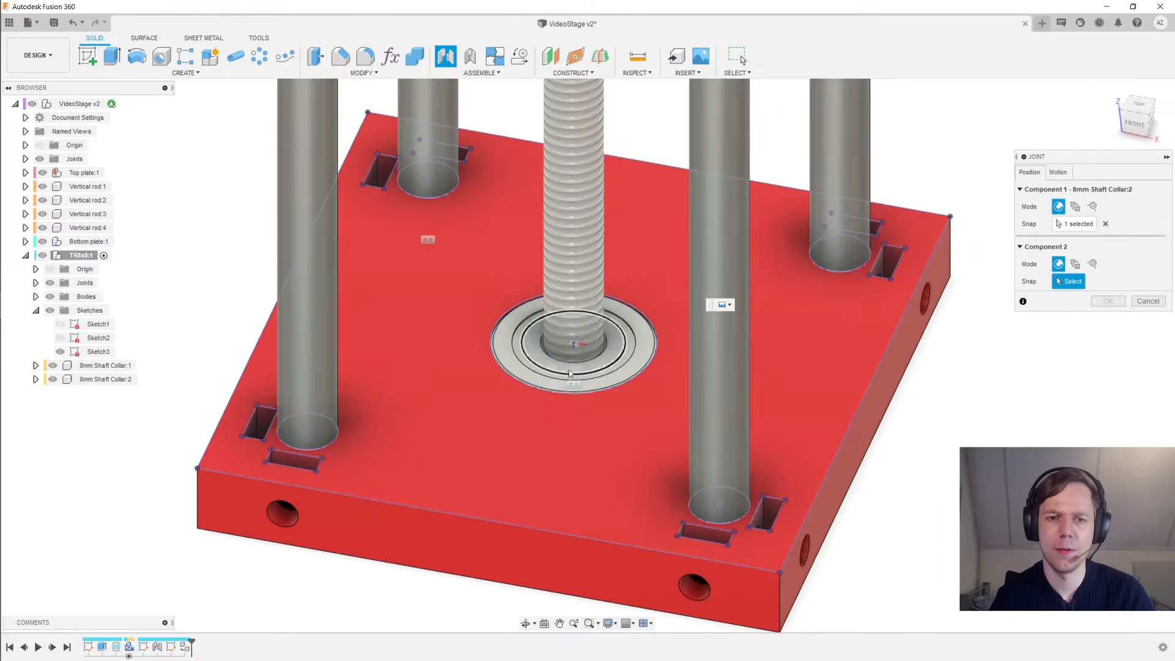
pyautogui.click(576, 339)
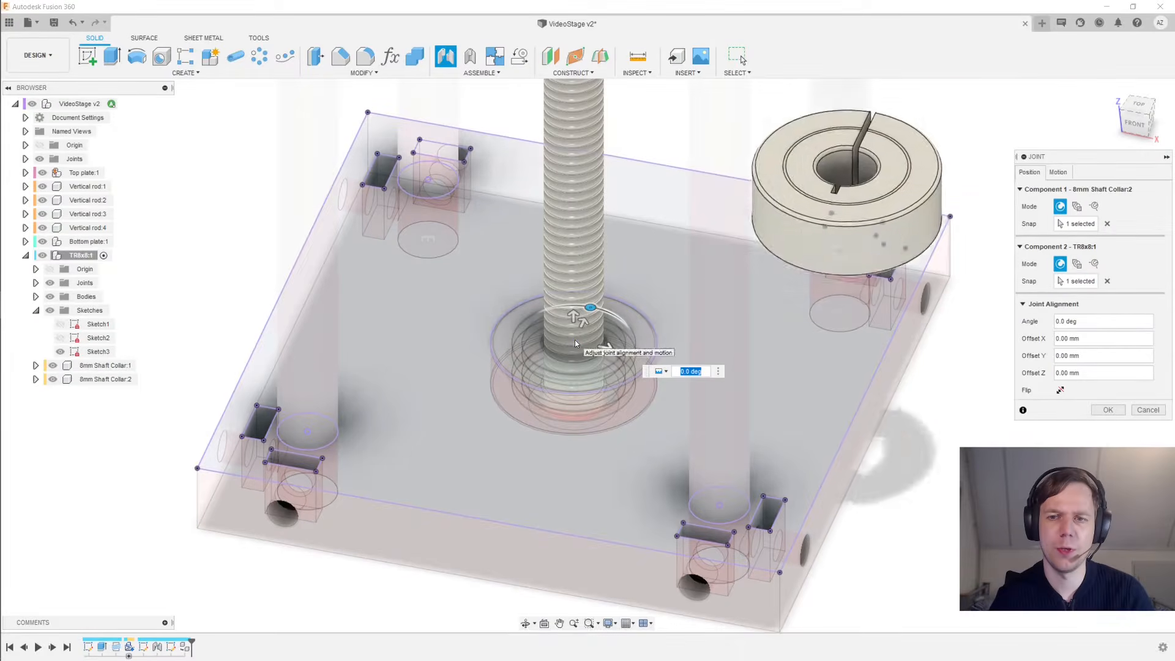
pyautogui.click(1060, 390)
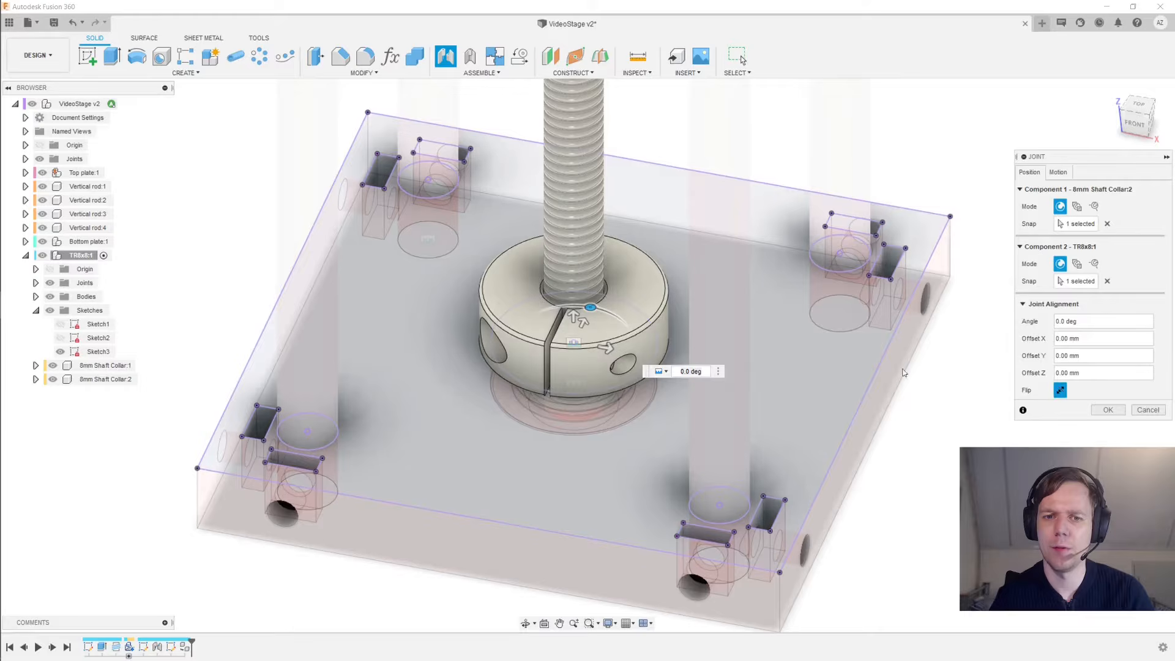
pyautogui.keyDown('shift'); pyautogui.moveTo(844, 373); pyautogui.dragTo(688, 447, button='middle'); pyautogui.keyUp('shift')
pyautogui.scroll(1, 815, 430)
pyautogui.scroll(-4, 815, 430)
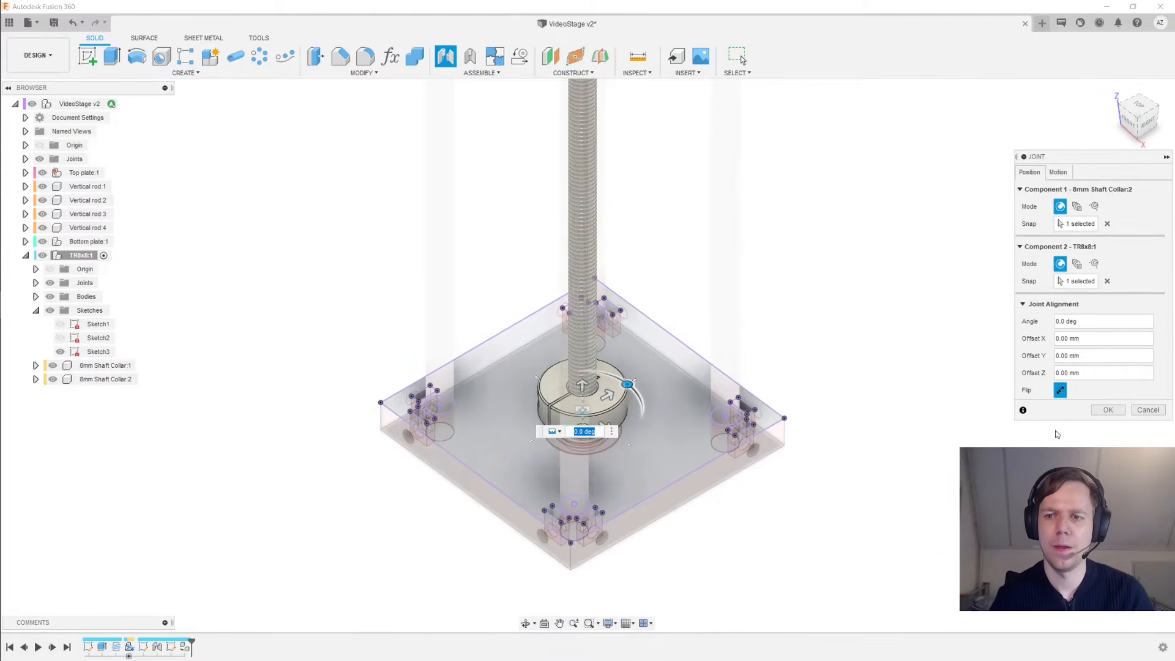
pyautogui.click(1107, 410)
# Turn the lower shaft collar to check how the lead screw and both collars move together
pyautogui.moveTo(955, 309); pyautogui.dragTo(855, 430, button='middle')
pyautogui.scroll(-4, 889, 389)
pyautogui.moveTo(592, 408); pyautogui.dragTo(595, 406)
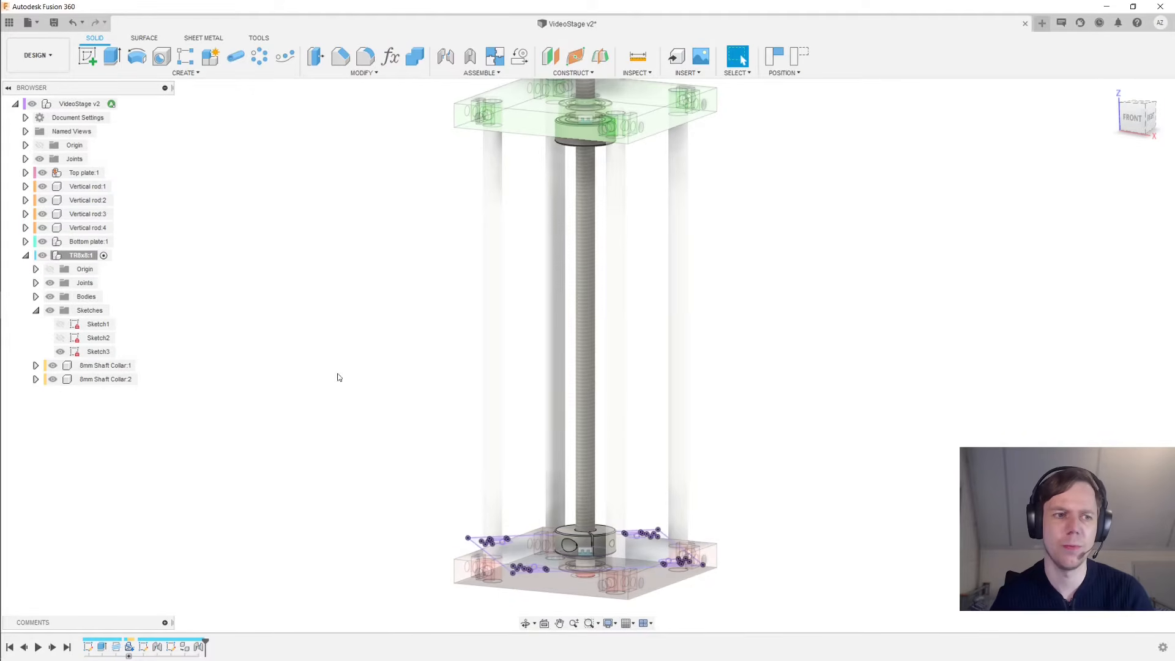
# Hide Sketch3, the projected sketch on the bottom plate
pyautogui.click(61, 352)
pyautogui.scroll(-2, 320, 362)
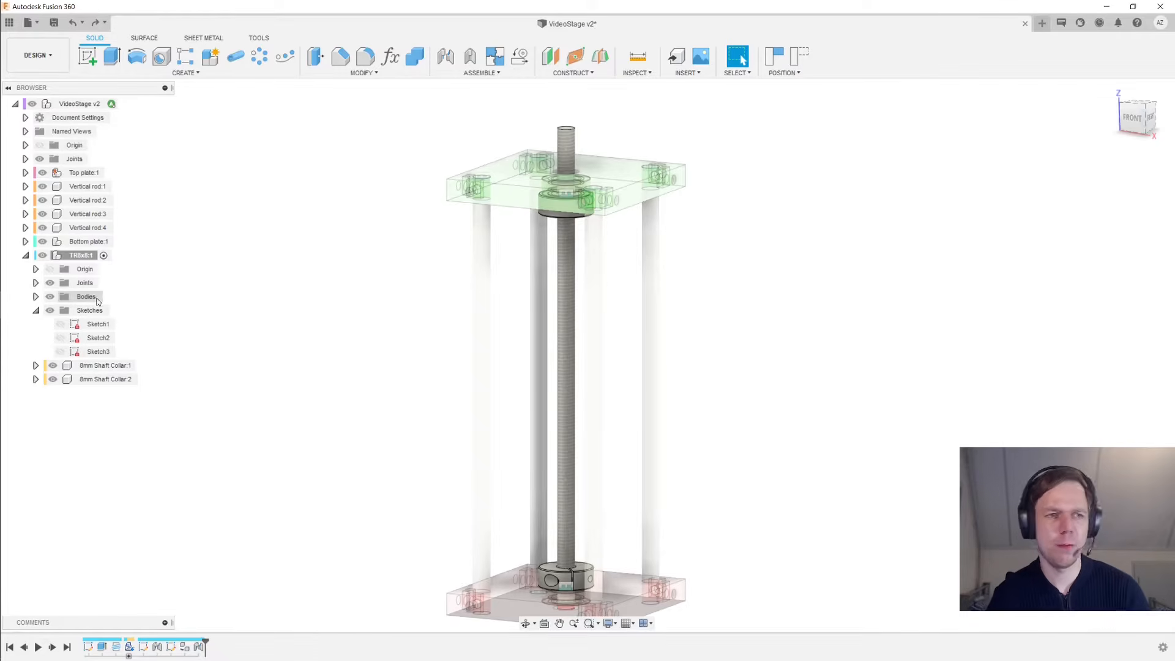
pyautogui.click(564, 306)
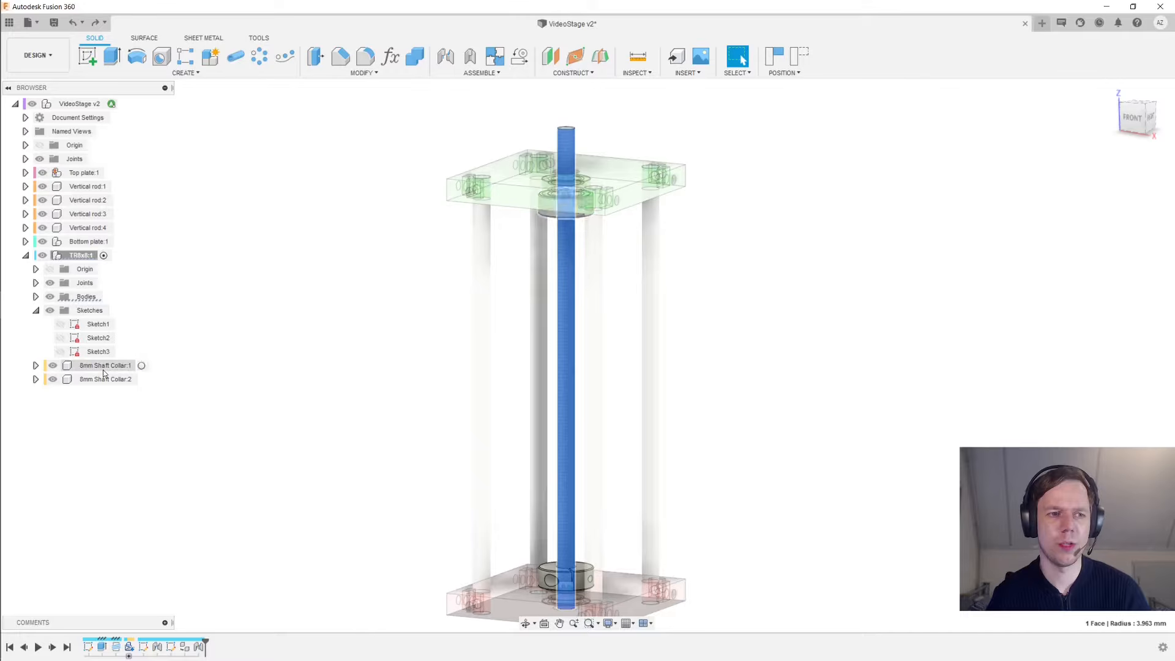
pyautogui.press('Escape')
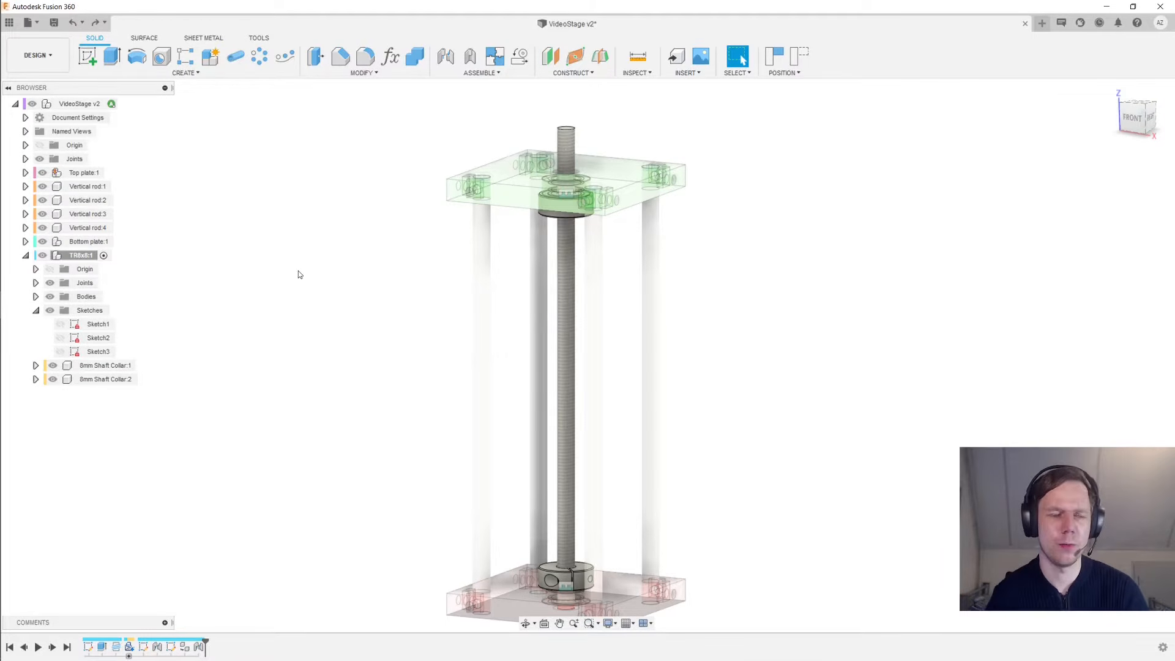
# Create an internal standard component from the lead screw body inside the TR8x8 component and rename it TR8x8 (1)
pyautogui.click(210, 61)
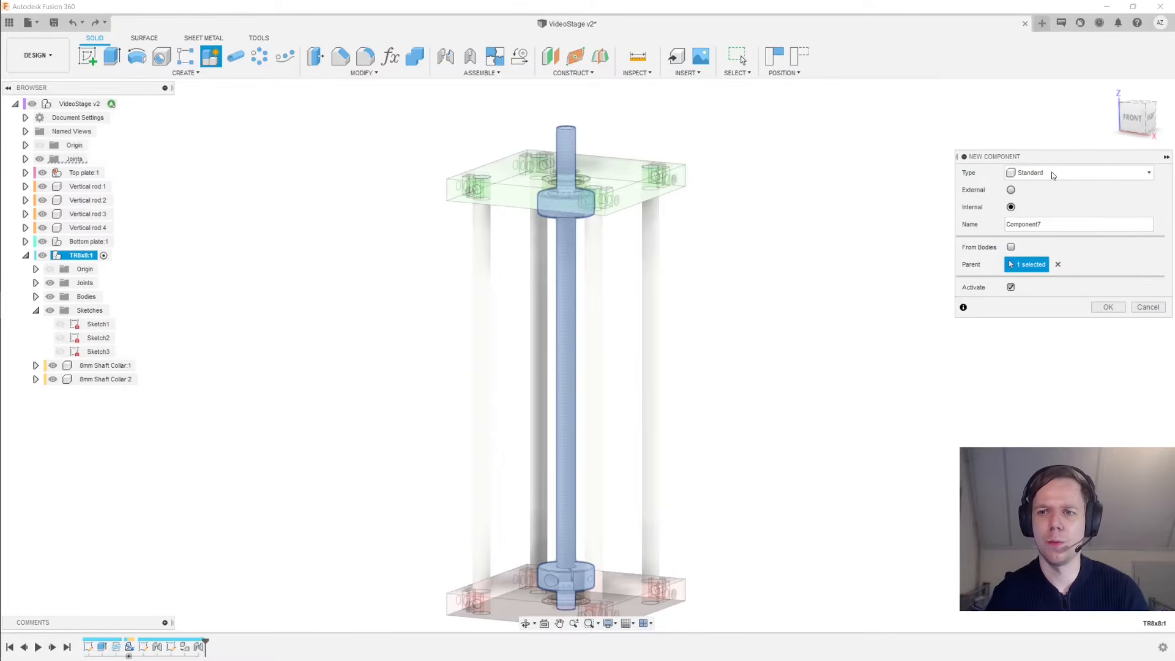
pyautogui.click(1011, 248)
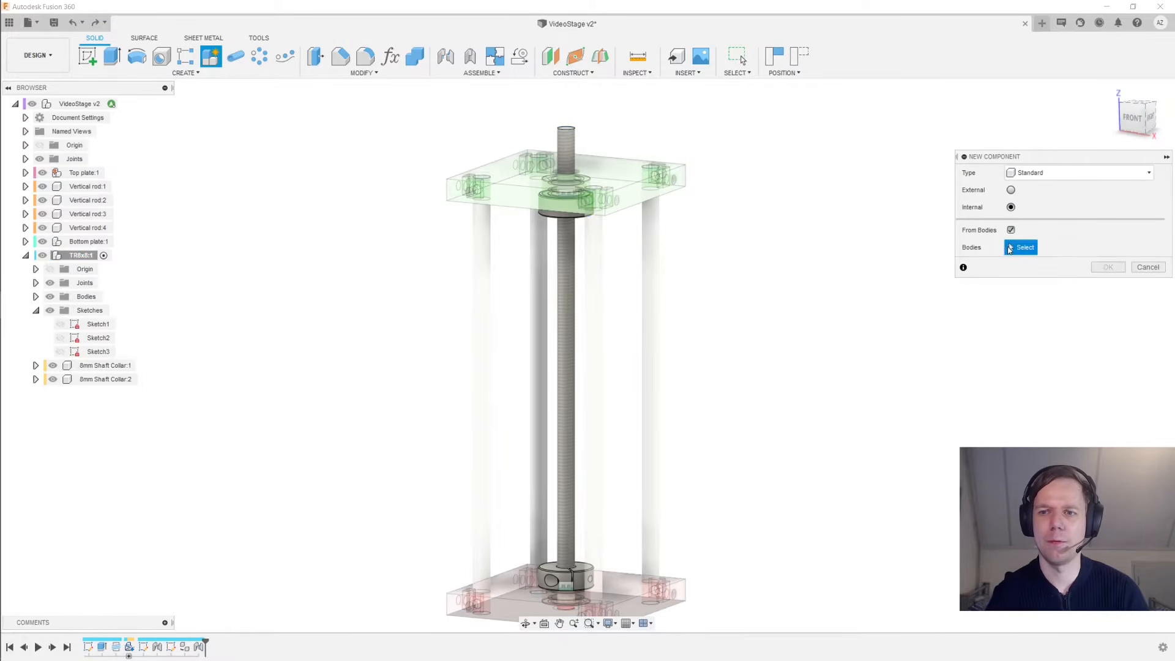
pyautogui.click(573, 321)
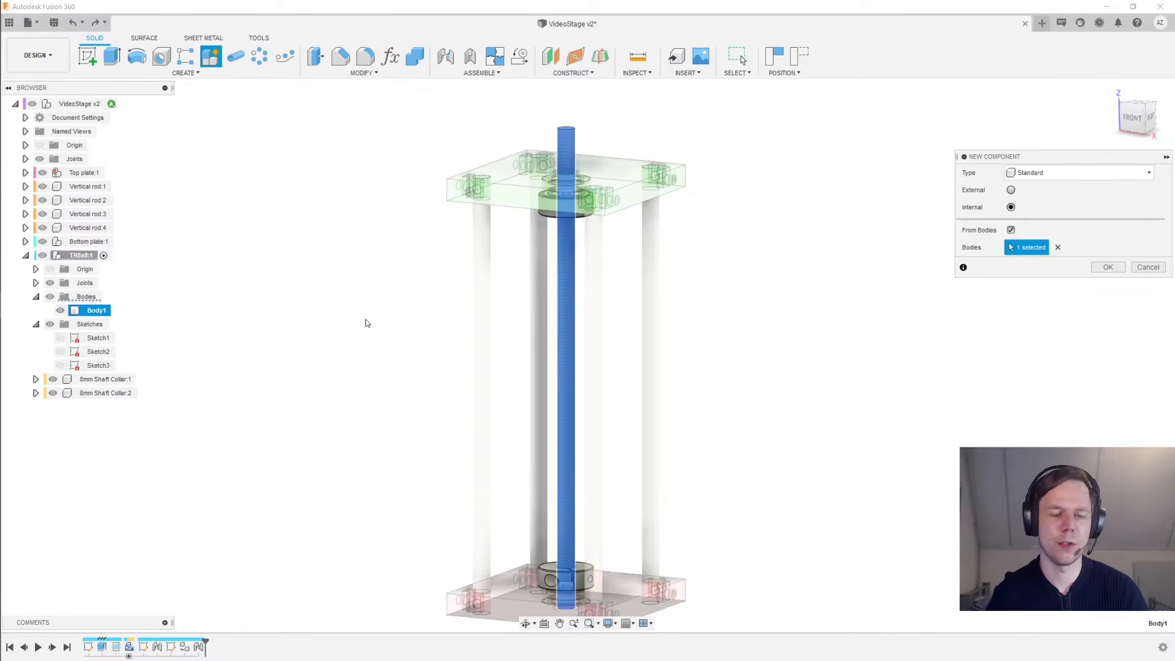
pyautogui.click(1108, 268)
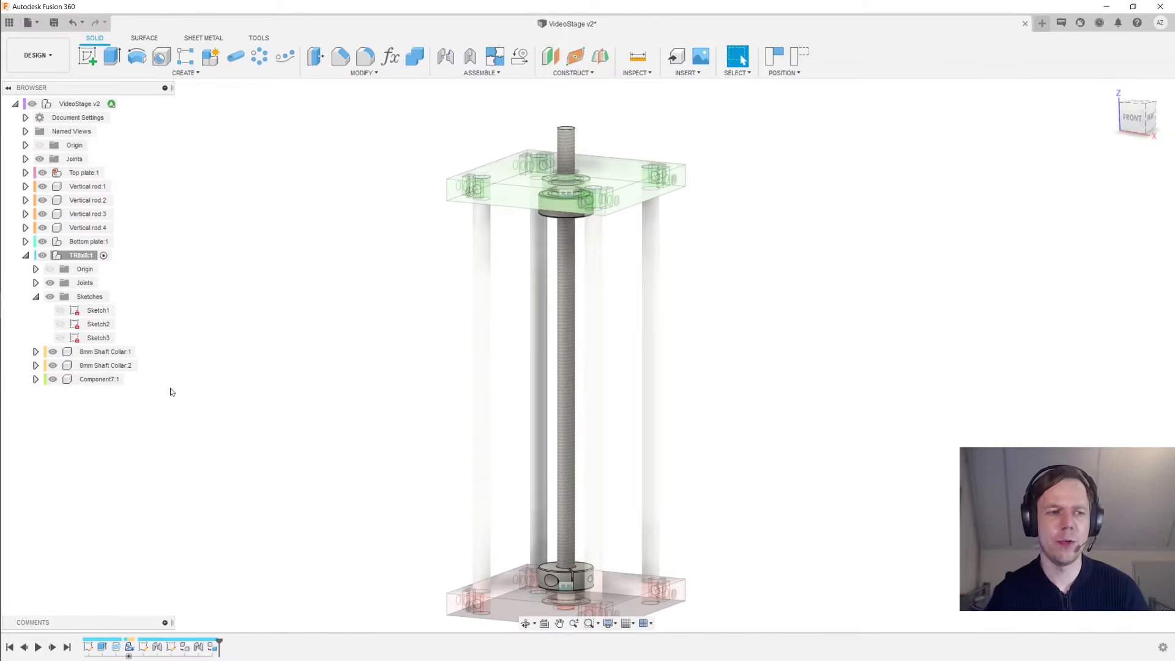
pyautogui.doubleClick(105, 379)
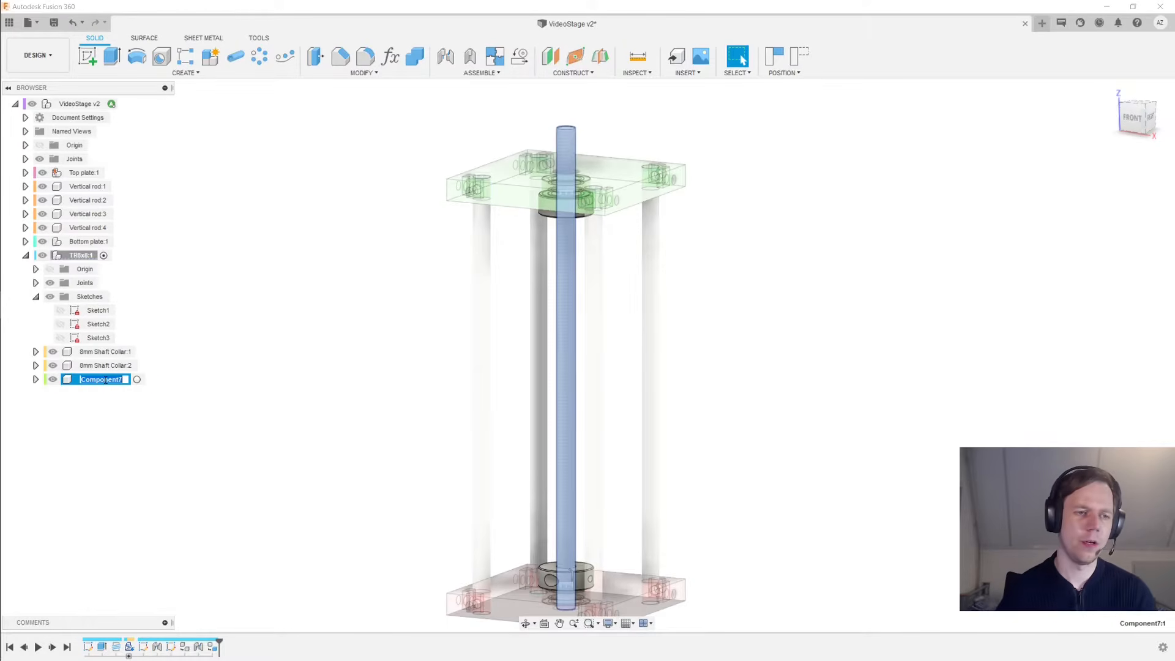
pyautogui.write('TR8x8 (1):1')
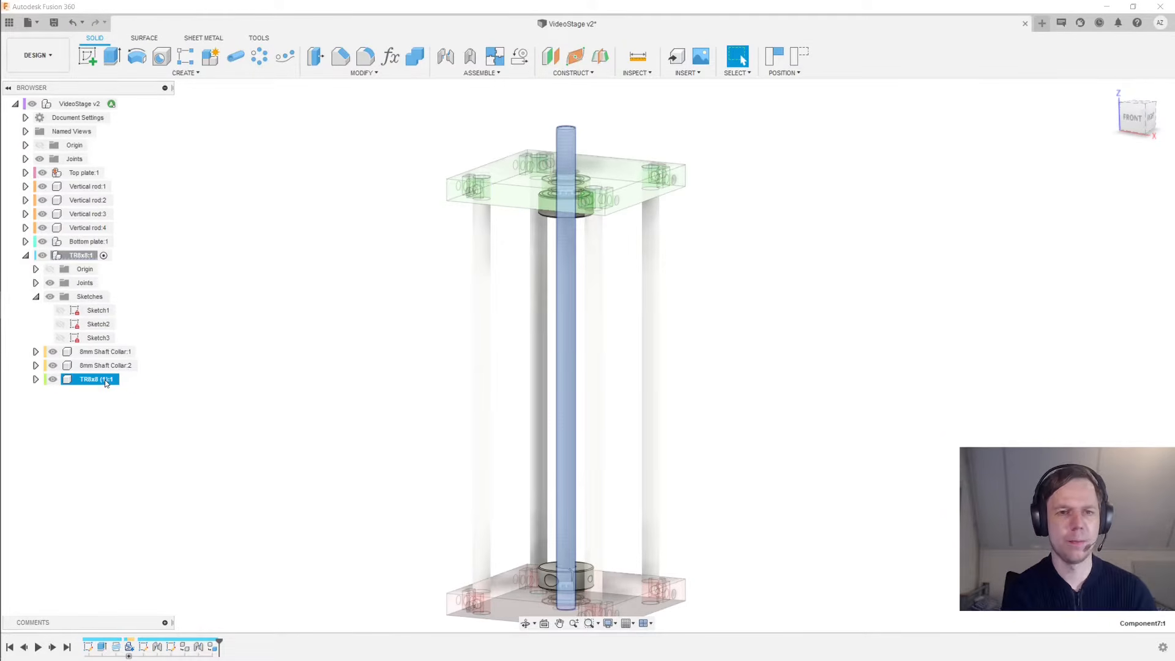
pyautogui.press('Return')
# Try pulling the new lead screw component sideways to test whether it is constrained, and undo the move
pyautogui.click(611, 289)
pyautogui.moveTo(569, 284); pyautogui.dragTo(369, 292)
pyautogui.hotkey('ctrl', 'z')
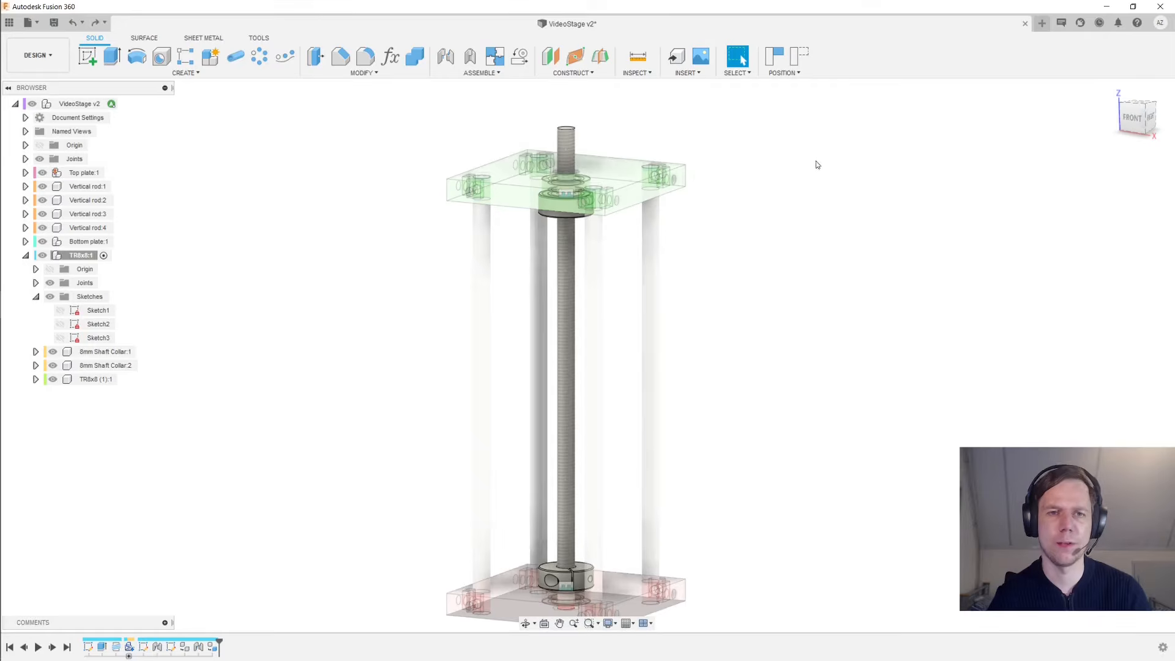
# Create a rigid as-built joint between the TR8x8 (1) lead screw and the upper shaft collar
pyautogui.click(470, 56)
pyautogui.click(566, 184)
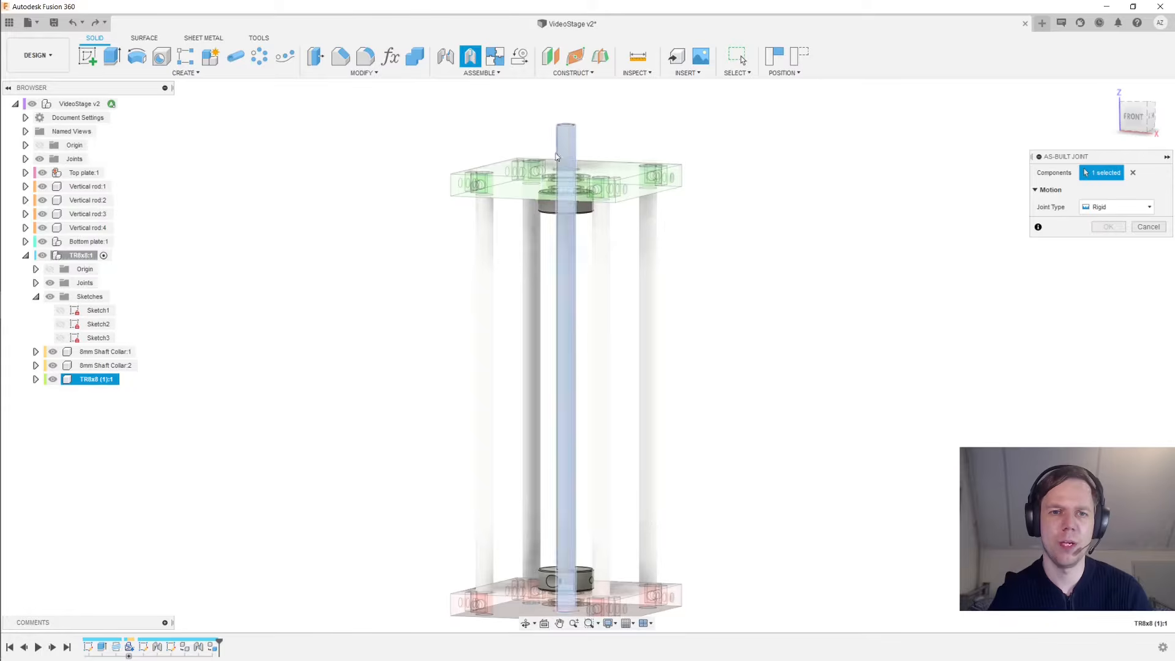
pyautogui.click(544, 212)
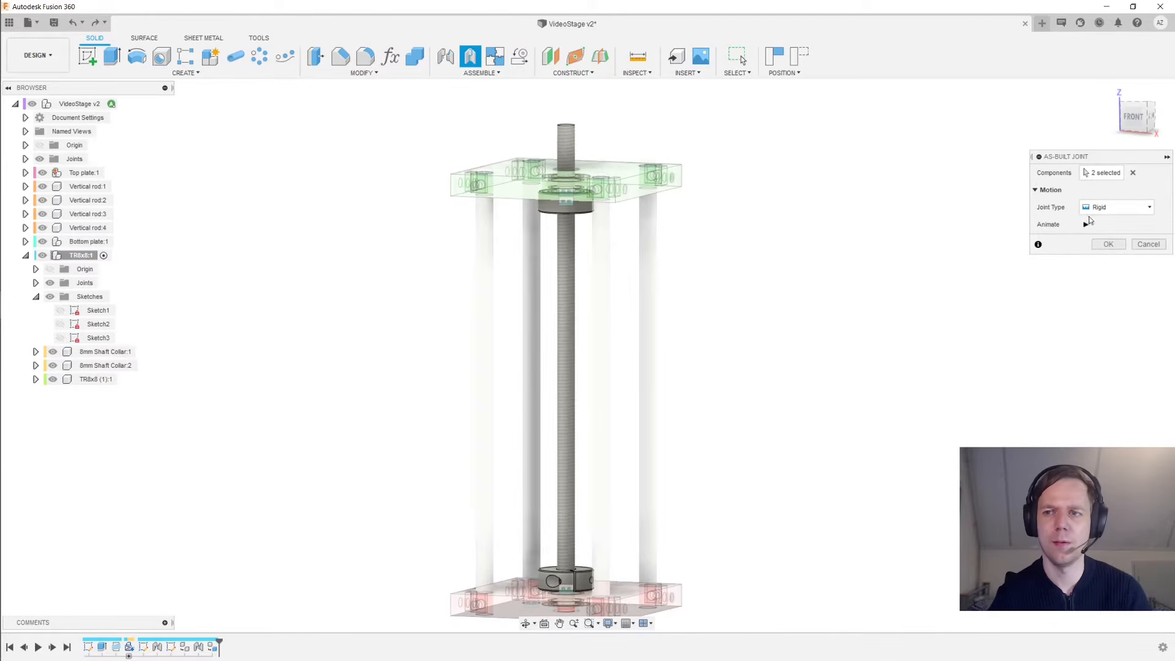
pyautogui.click(1107, 244)
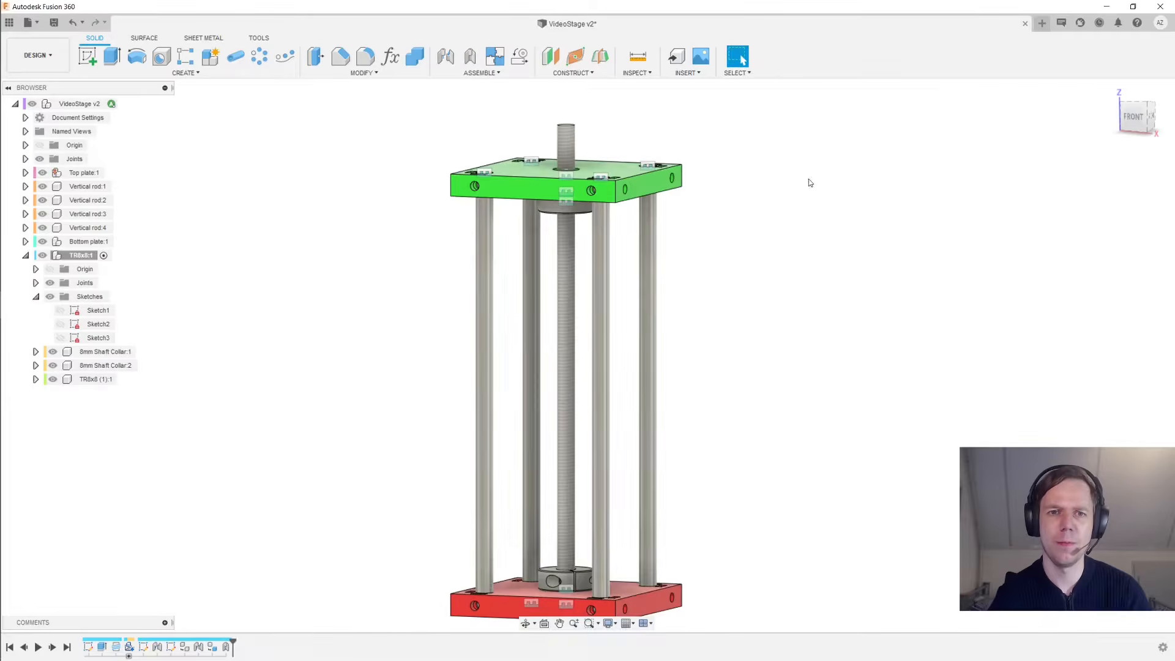
# Examine the assembly's joints and the TR8x8 components, and animate the revolute joint Rev7 to check the lead screw's rotation
pyautogui.keyDown('shift'); pyautogui.moveTo(810, 178); pyautogui.dragTo(772, 210, button='middle'); pyautogui.keyUp('shift')
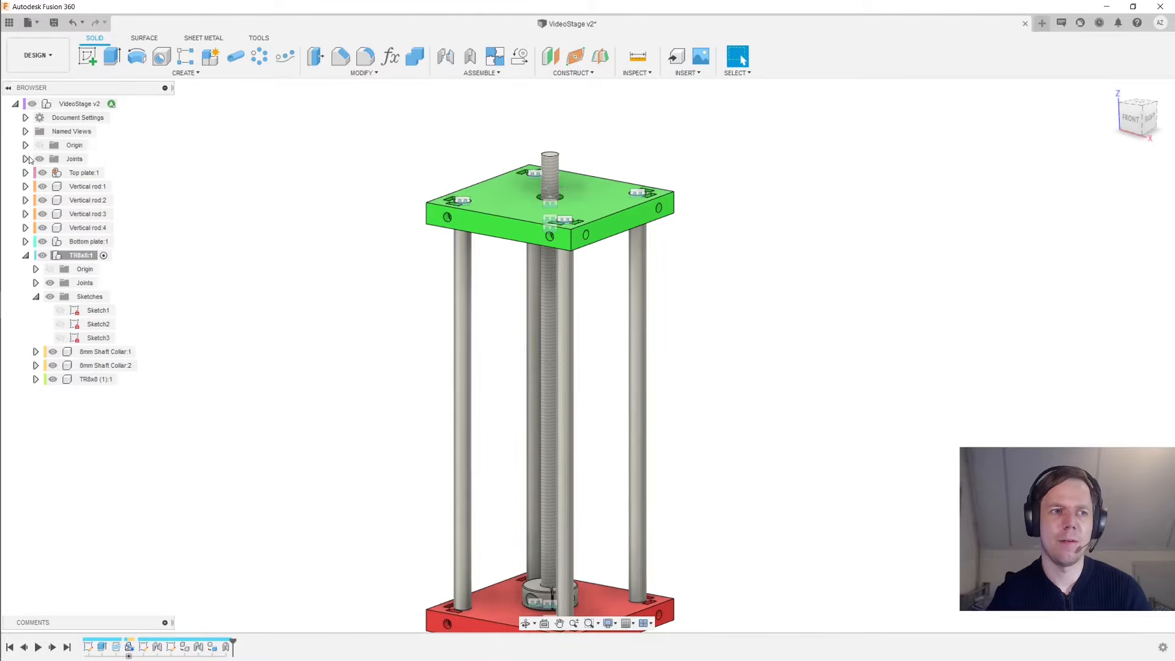
pyautogui.click(25, 159)
pyautogui.click(84, 241)
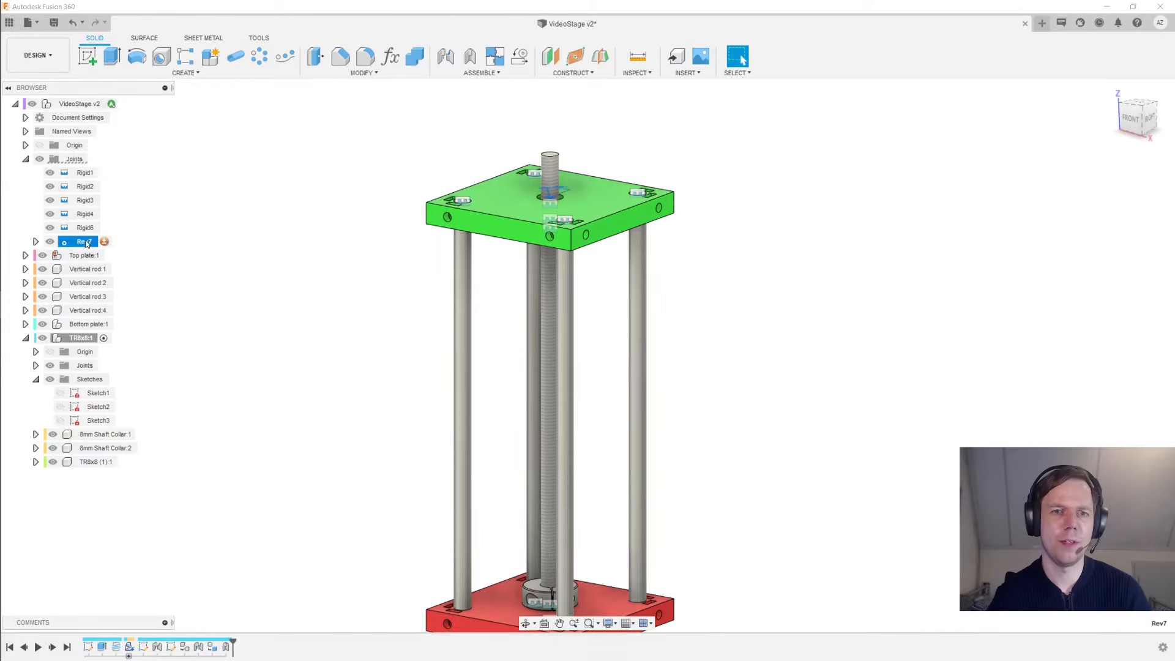
pyautogui.click(86, 342)
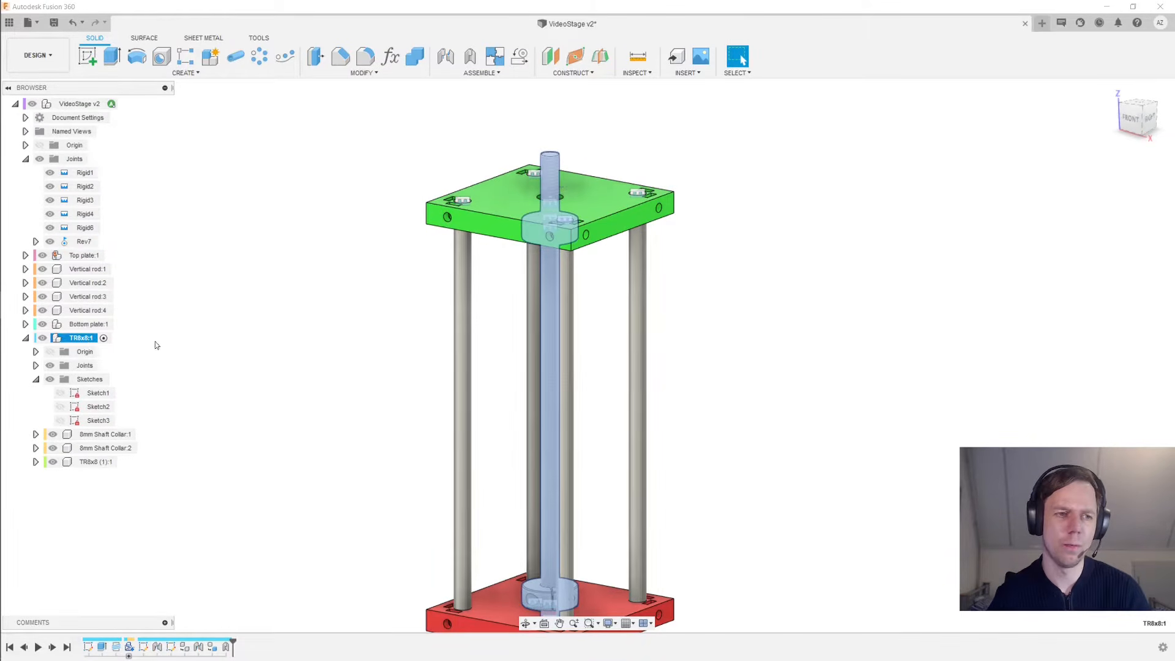
pyautogui.click(163, 344)
pyautogui.click(86, 339)
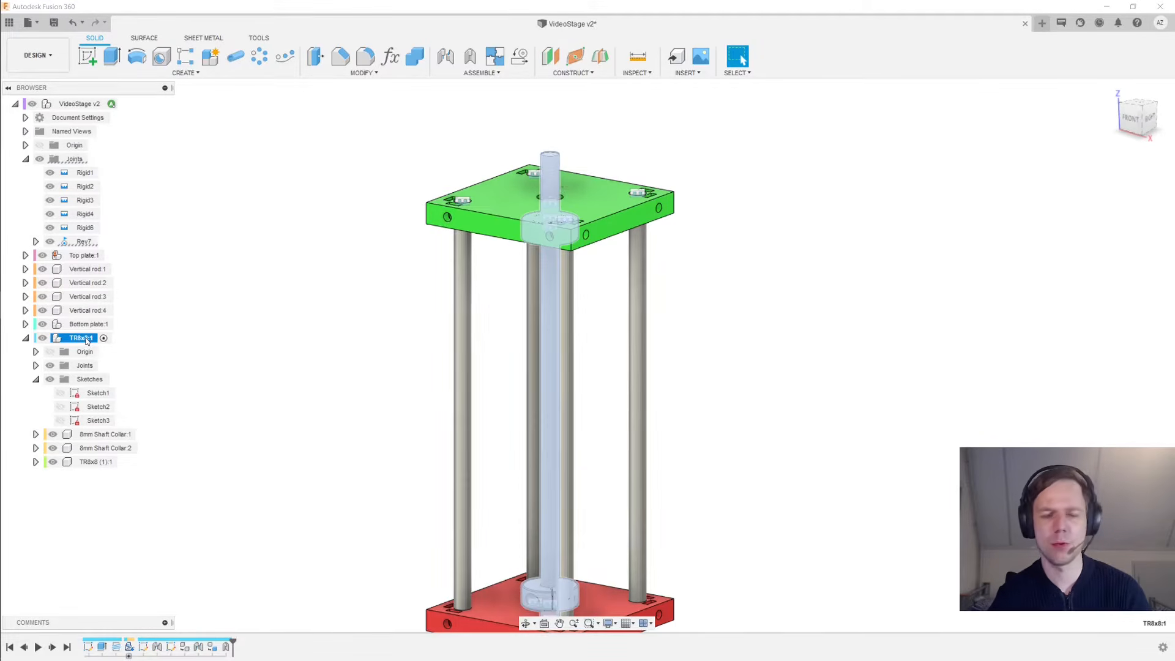
pyautogui.click(96, 461)
pyautogui.click(196, 367)
pyautogui.rightClick(78, 242)
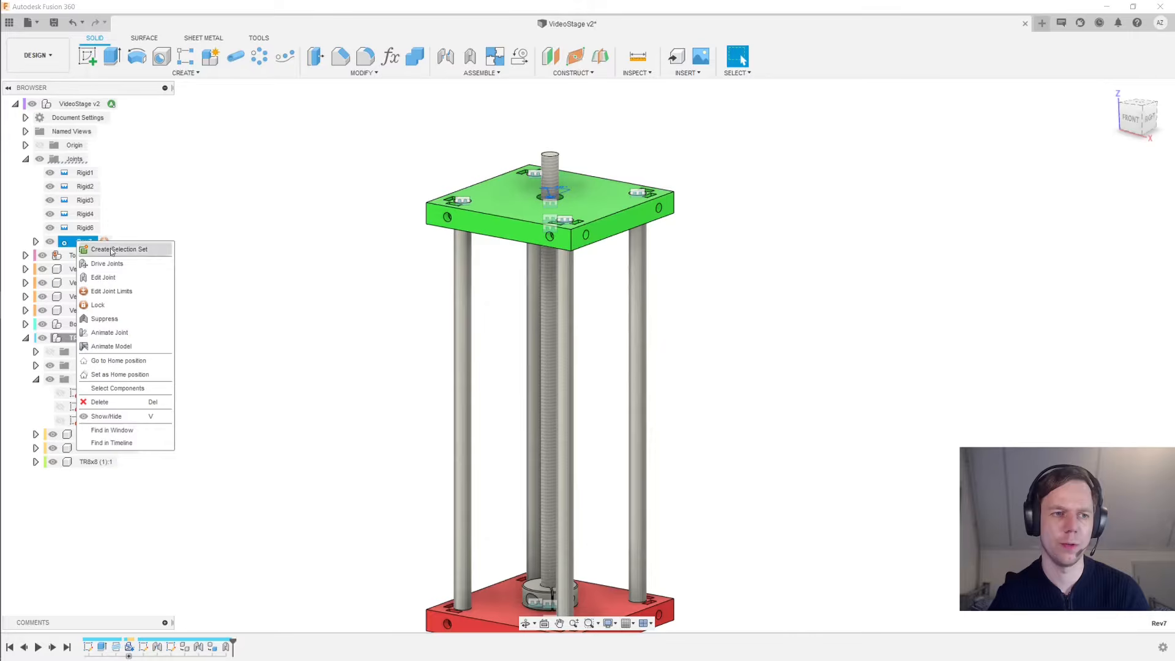
pyautogui.click(109, 333)
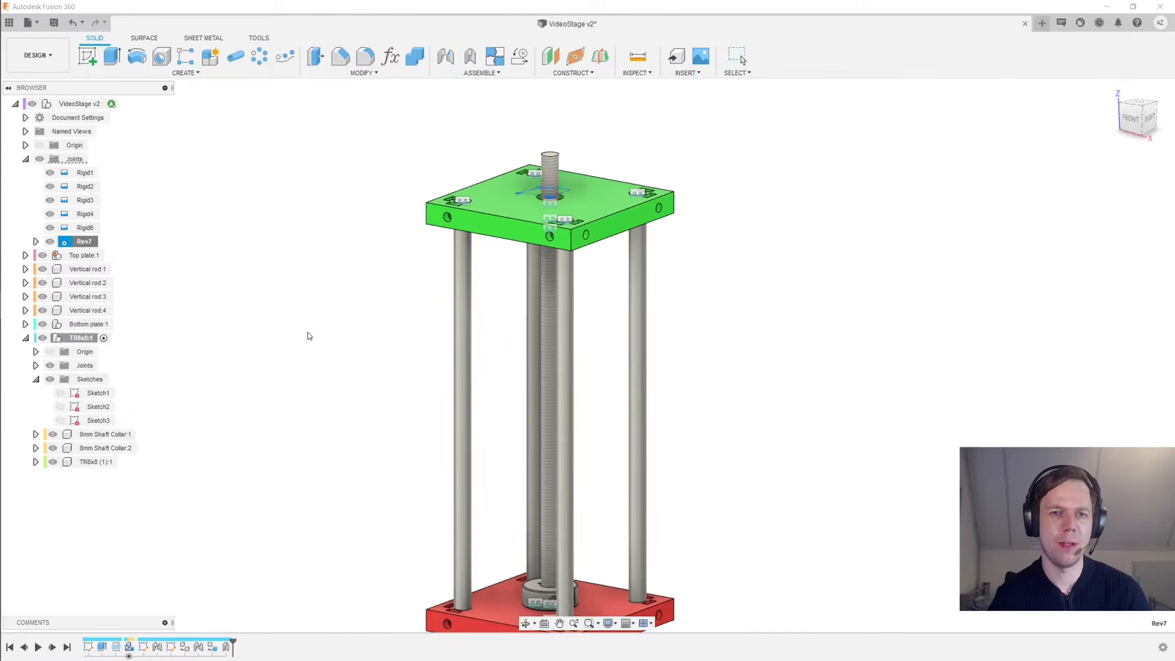
pyautogui.keyDown('shift'); pyautogui.moveTo(308, 334); pyautogui.dragTo(316, 299, button='middle'); pyautogui.keyUp('shift')
pyautogui.scroll(5, 614, 120)
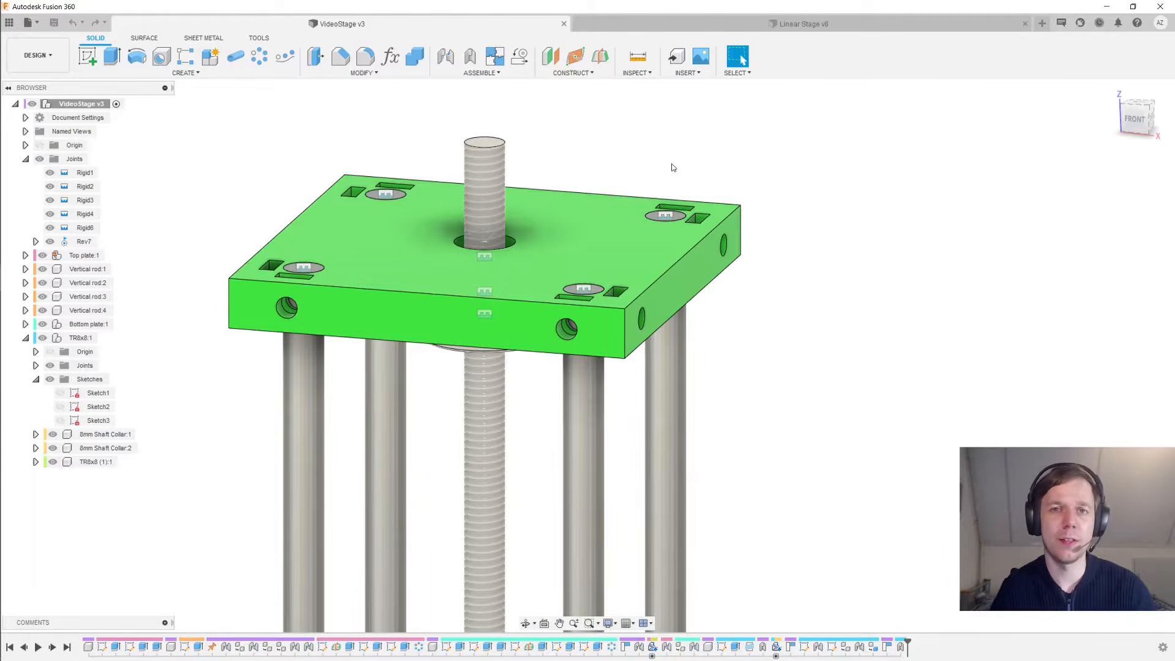
# Examine the lead screw's free upper end, and switch to the Linear Stage v8 design to examine its stepper motor
pyautogui.click(490, 167)
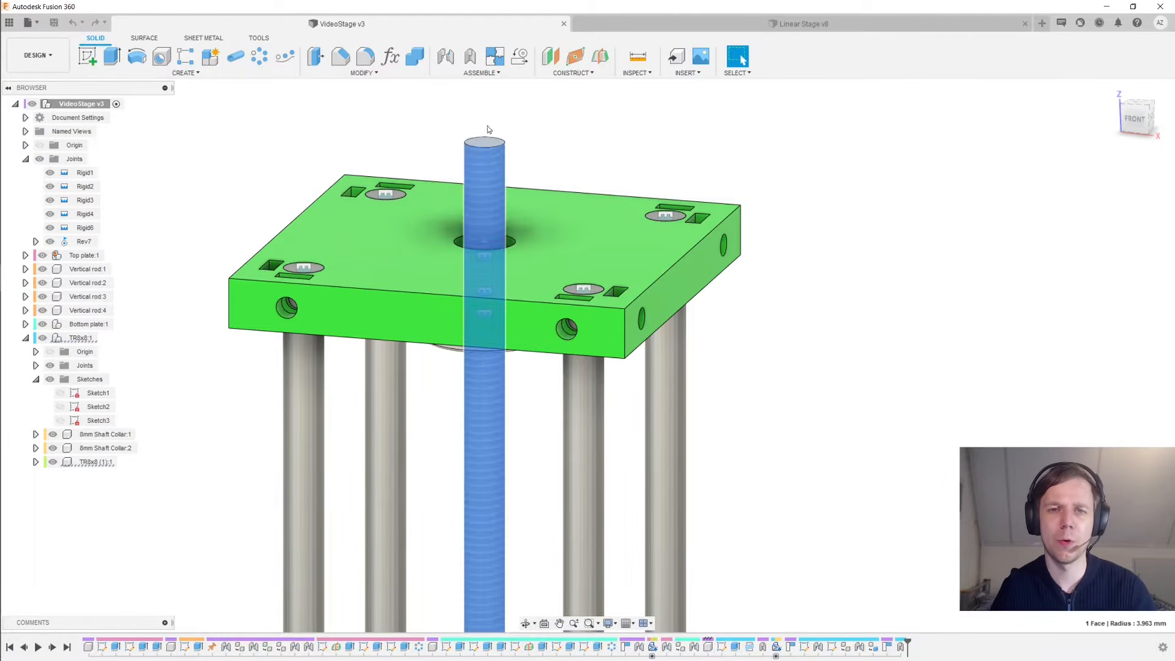
pyautogui.click(683, 161)
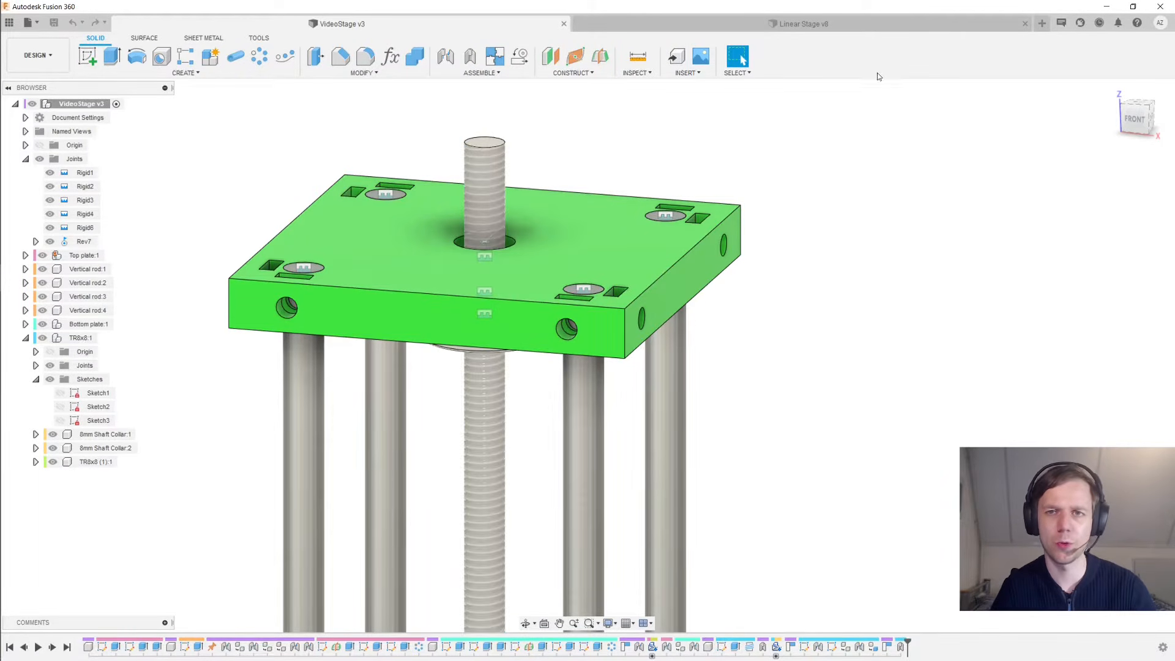
pyautogui.click(834, 24)
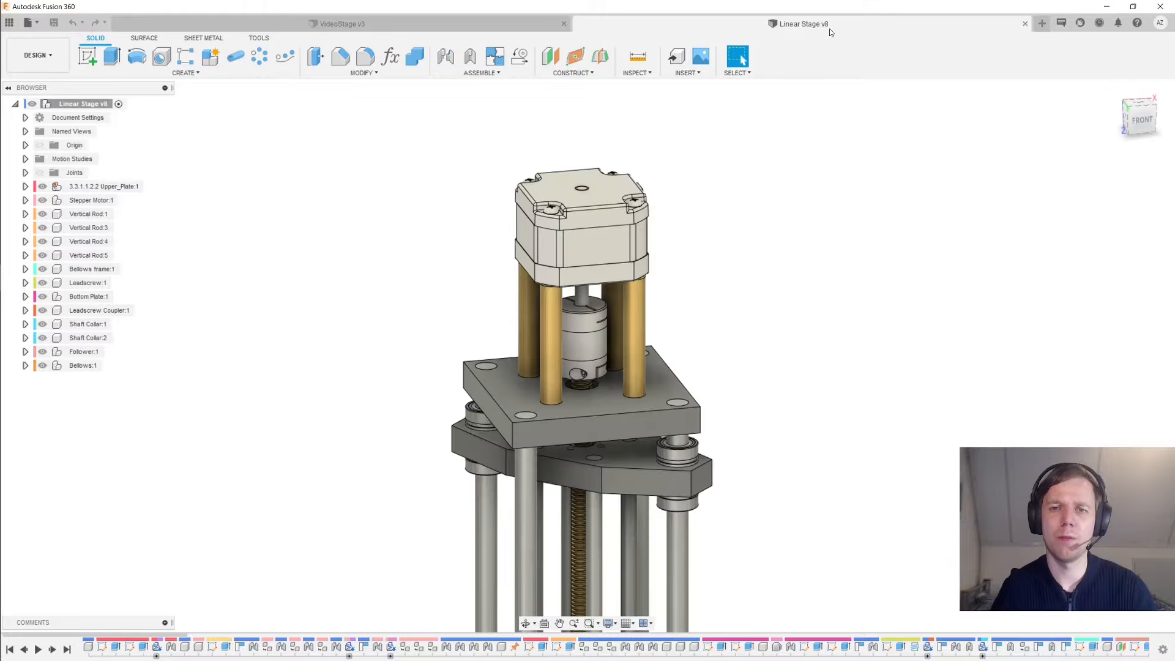
pyautogui.click(641, 215)
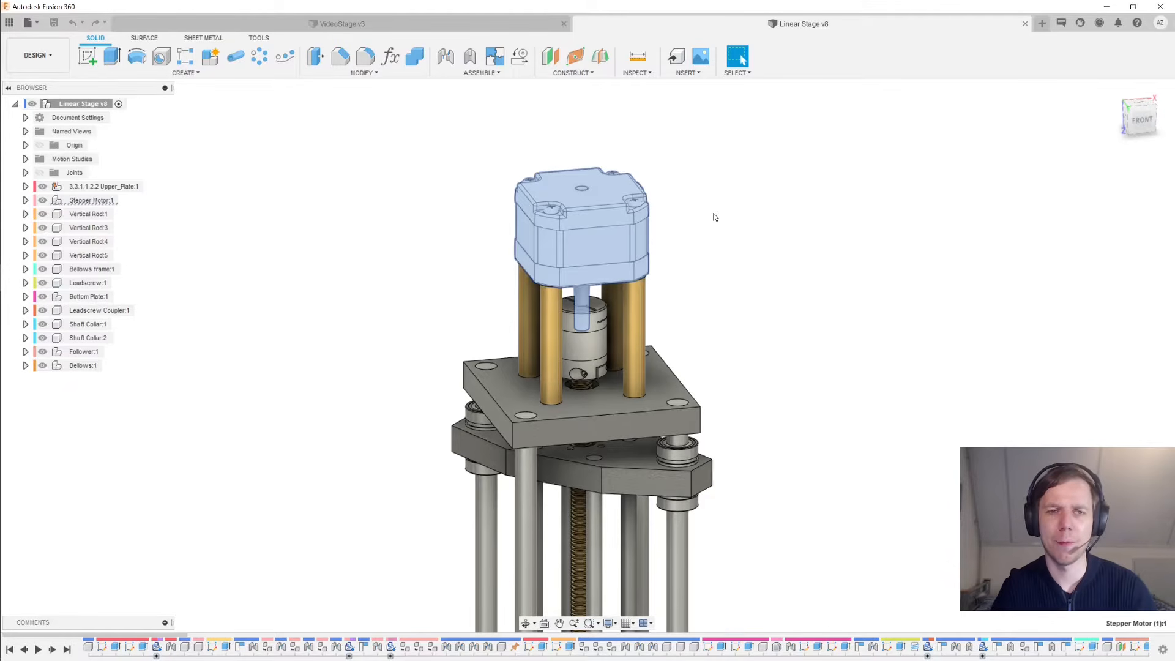
pyautogui.click(697, 199)
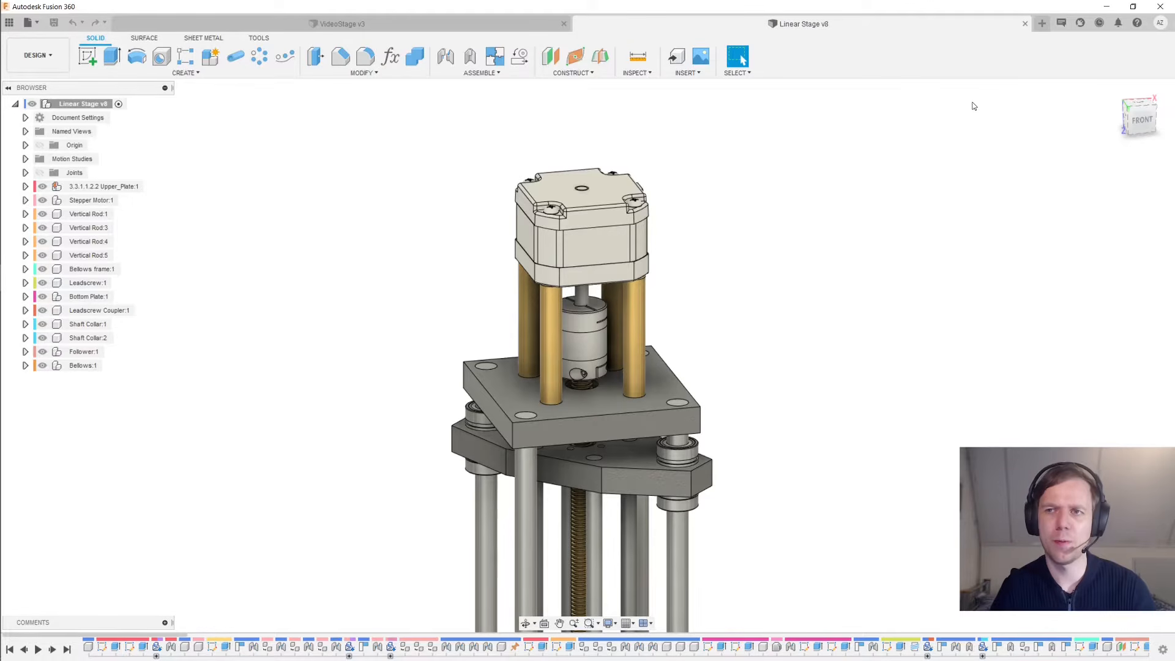
# Start a new design and create an internal standard component named Motor body
pyautogui.click(1042, 24)
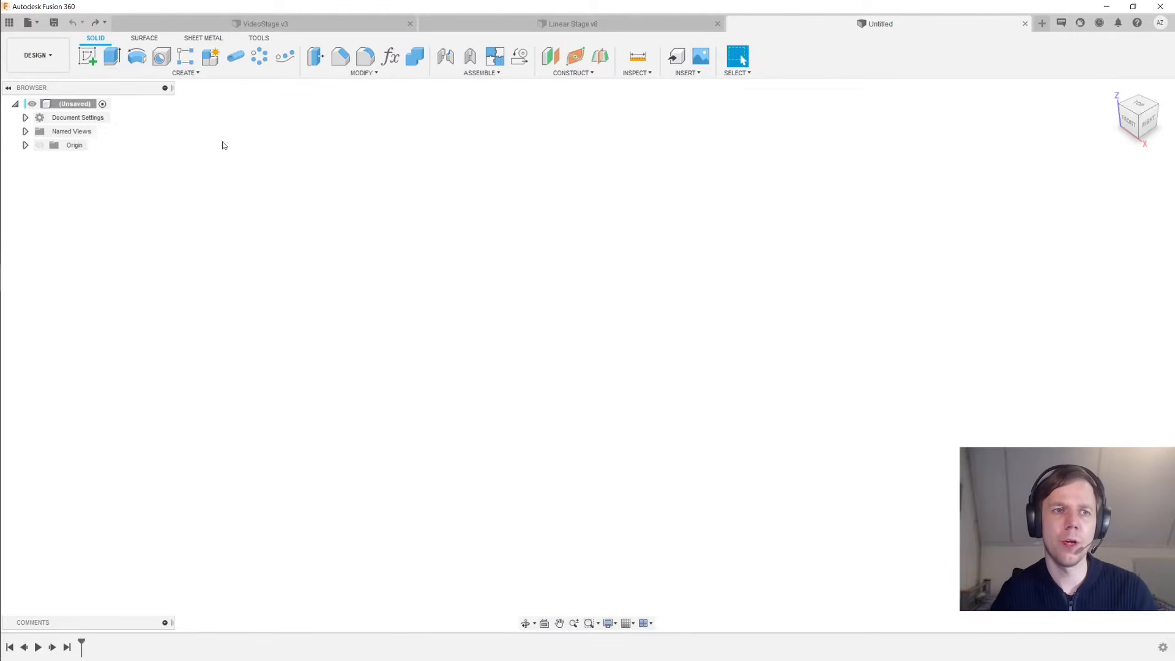
pyautogui.click(210, 56)
pyautogui.click(1073, 227)
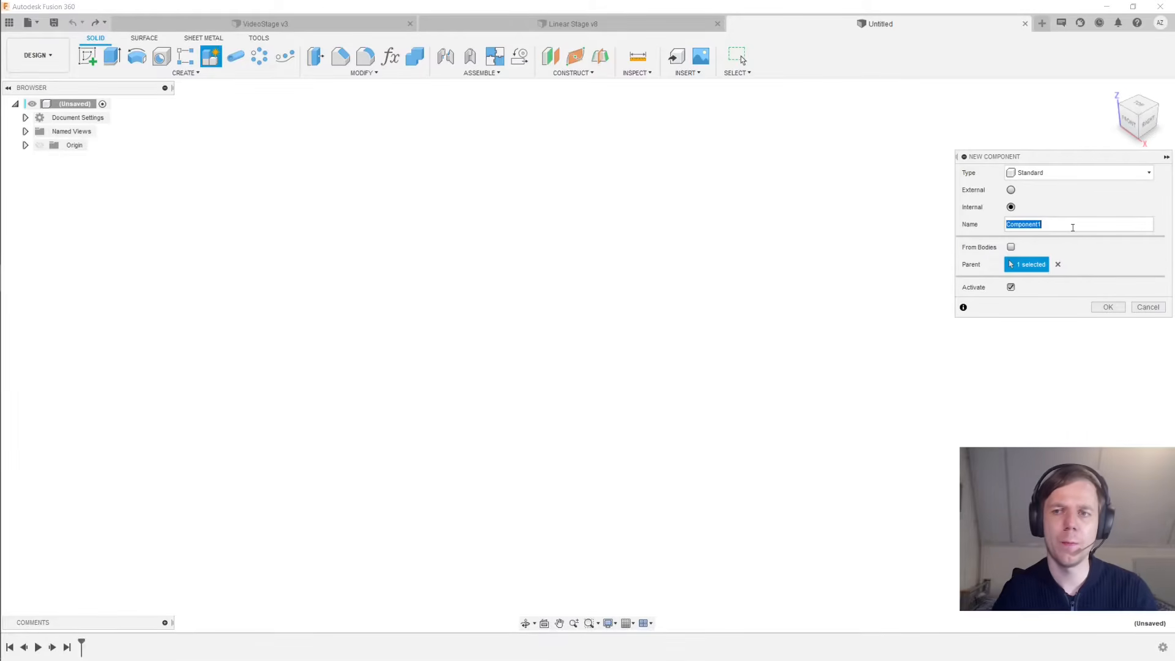
pyautogui.write('Motor')
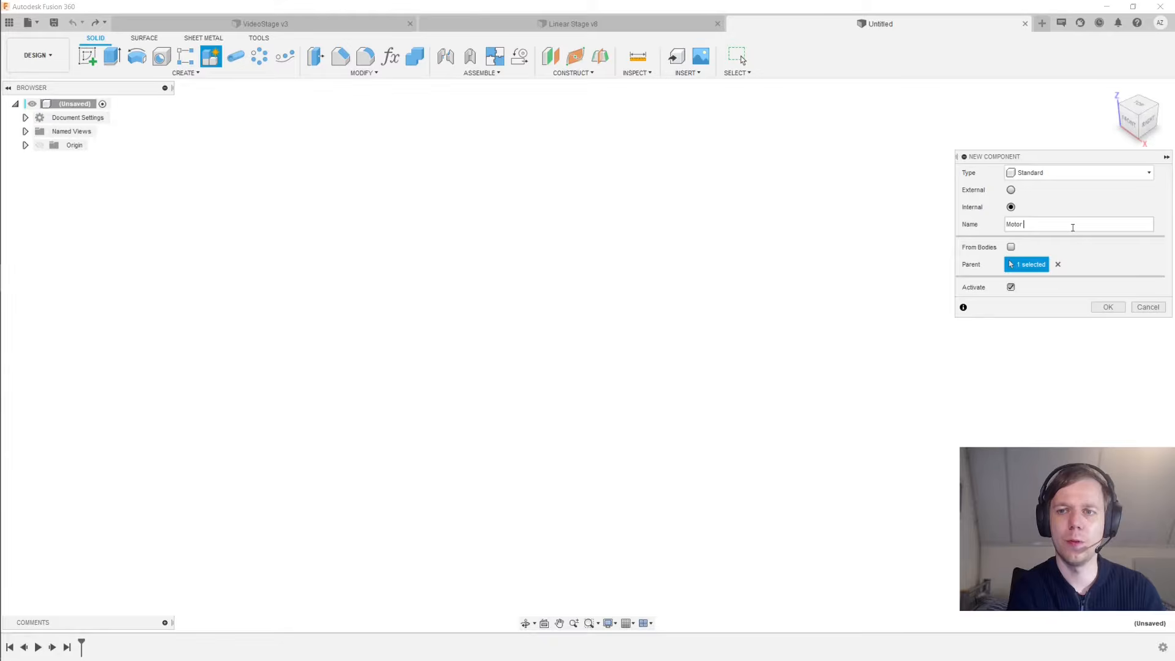
pyautogui.write(' body')
pyautogui.press('Return')
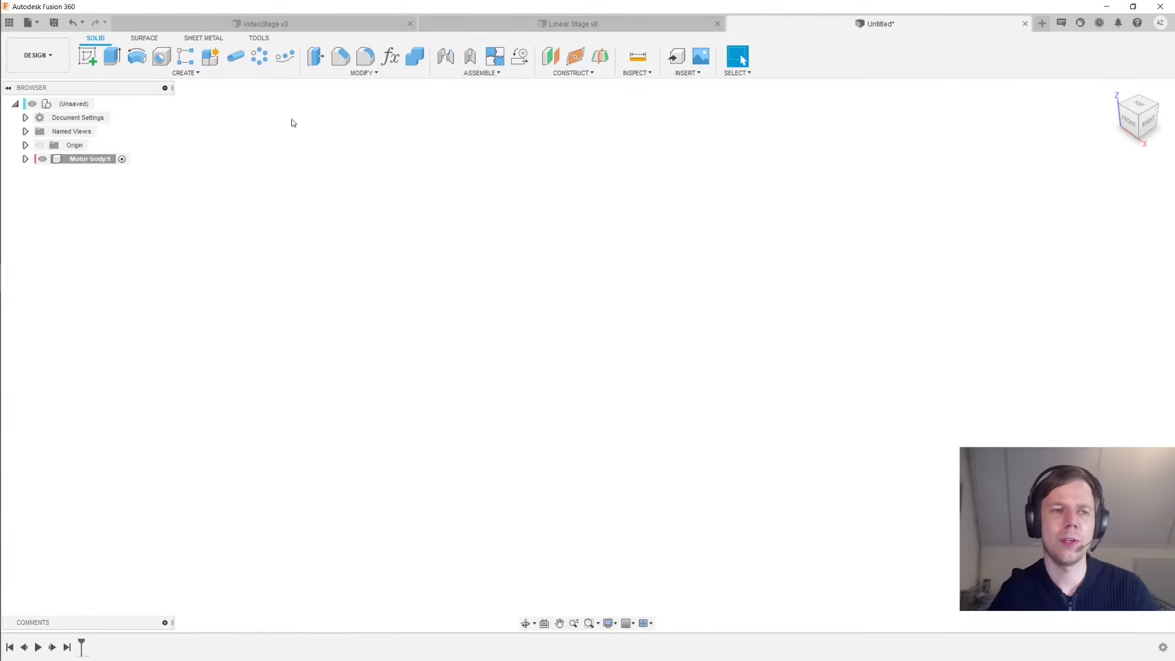
# Activate the top-level assembly and create a second internal standard component in it named Shaft
pyautogui.click(103, 103)
pyautogui.click(210, 57)
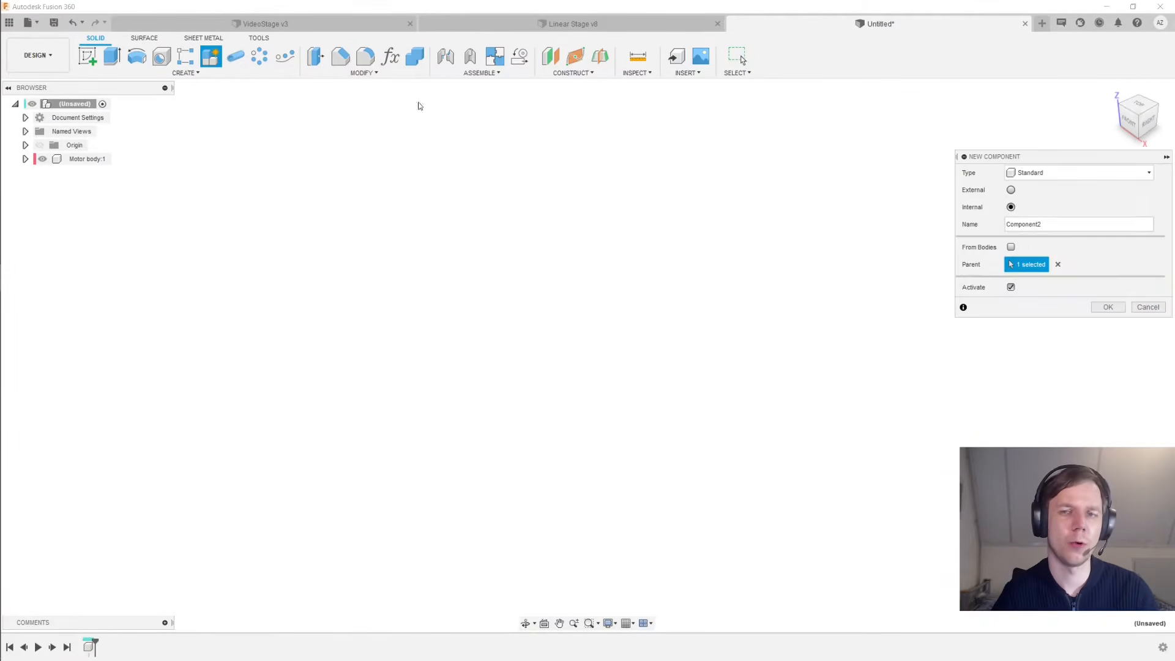
pyautogui.doubleClick(1055, 224)
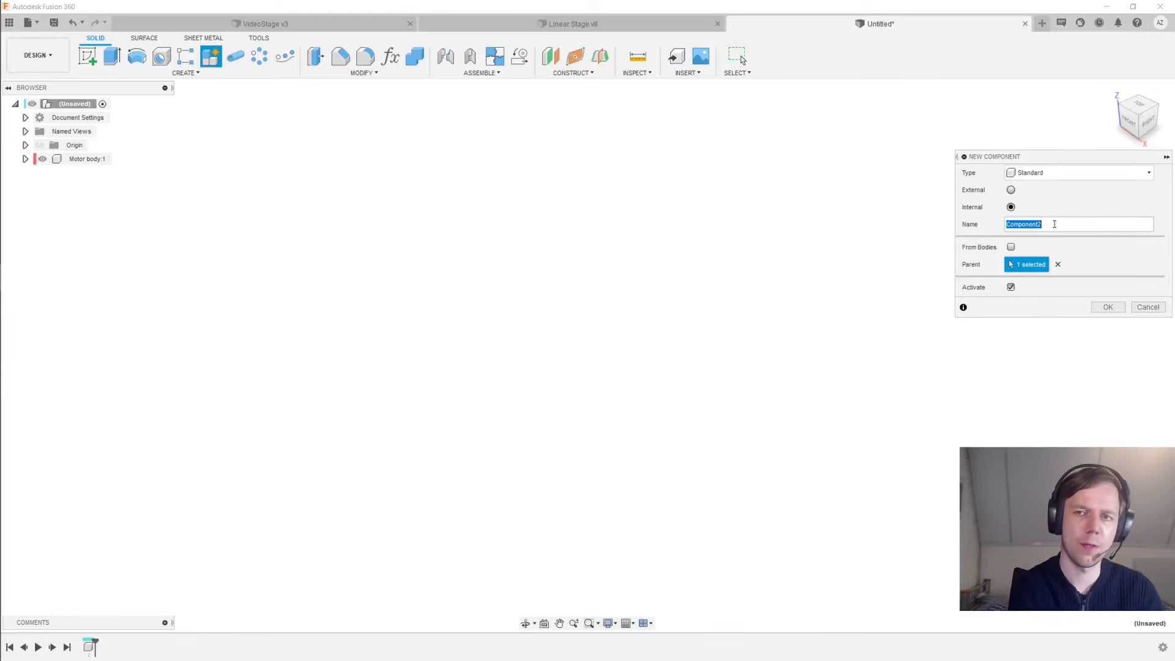
pyautogui.write('Shaft')
pyautogui.press('Return')
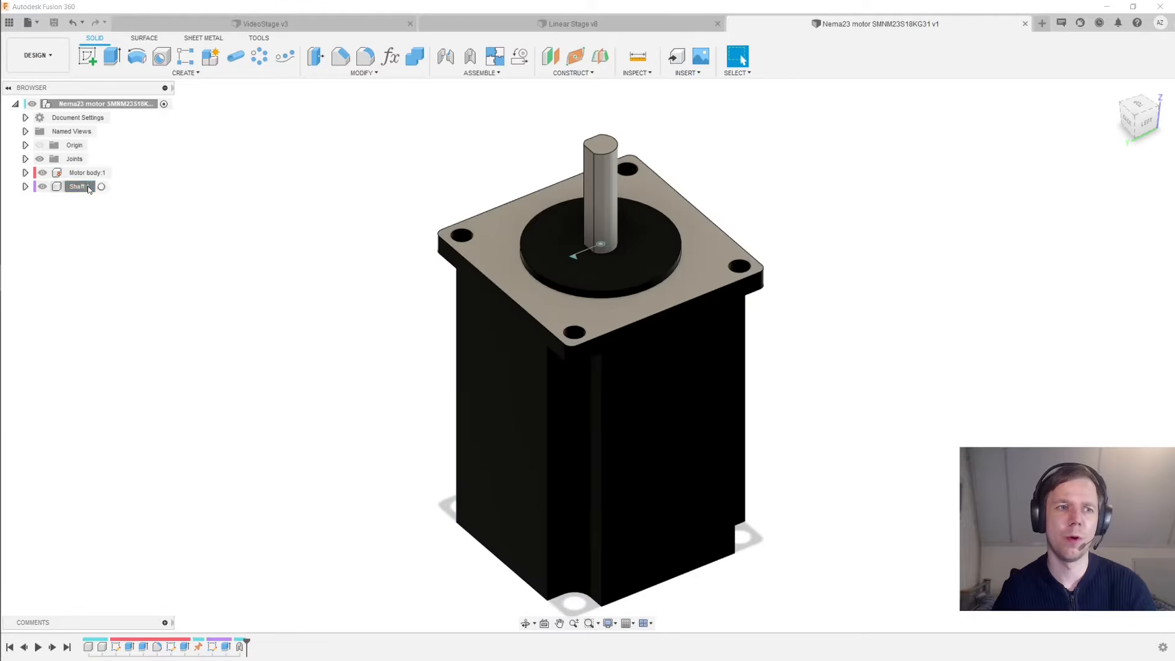
# Animate the Nema23 motor model from its shaft's revolute joint to check how the shaft turns
pyautogui.rightClick(577, 255)
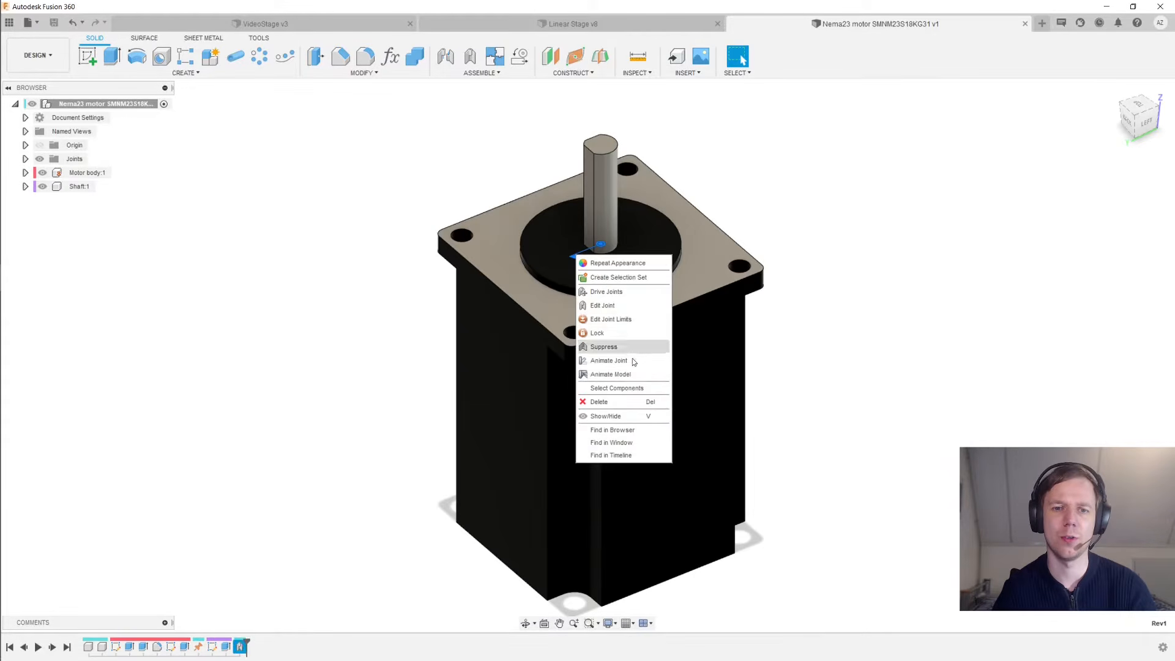
pyautogui.click(634, 374)
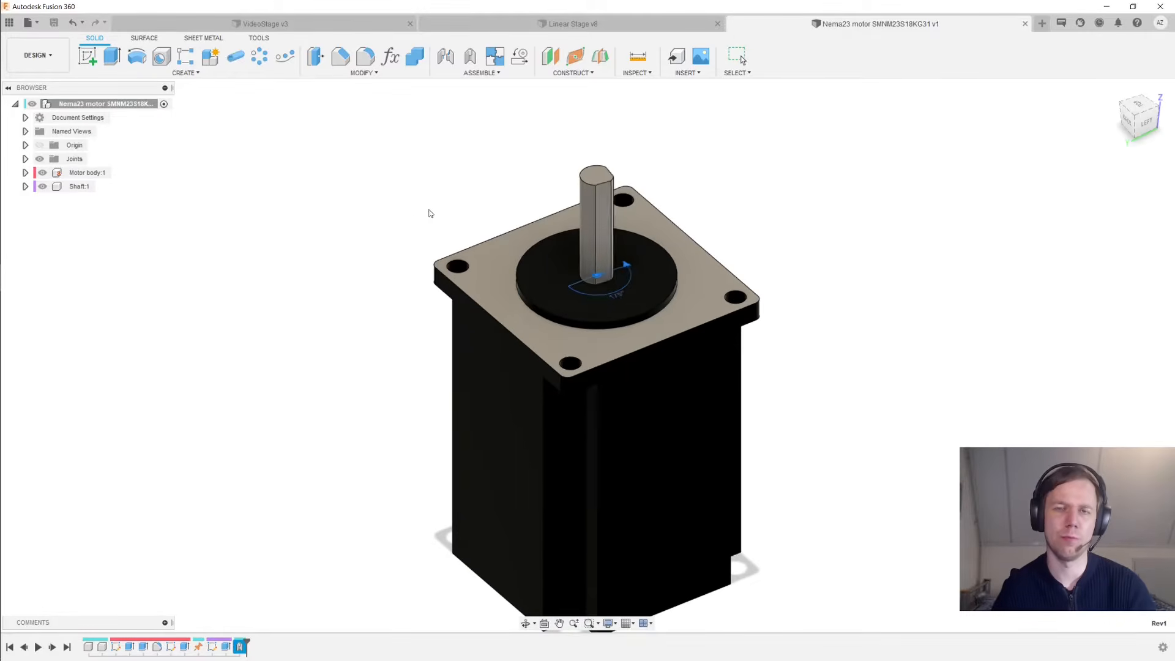
pyautogui.press('Escape')
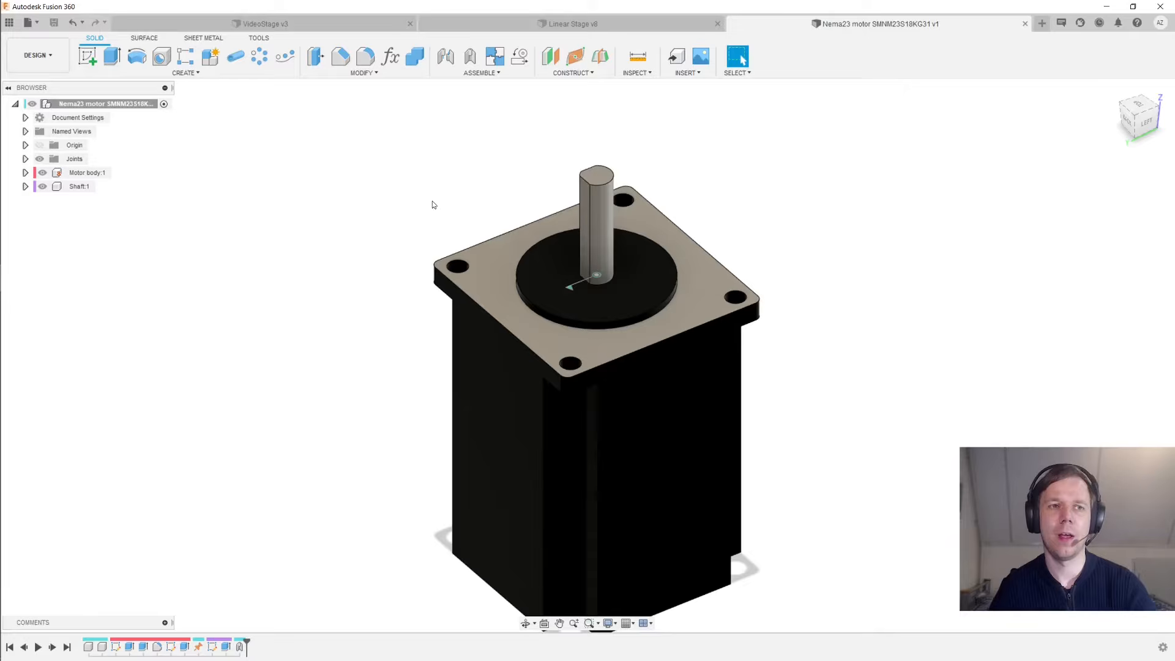
# Return to the VideoStage design and insert the Nema23 motor SMNM23S18KG31 from the linear stage project folder into it
pyautogui.click(363, 20)
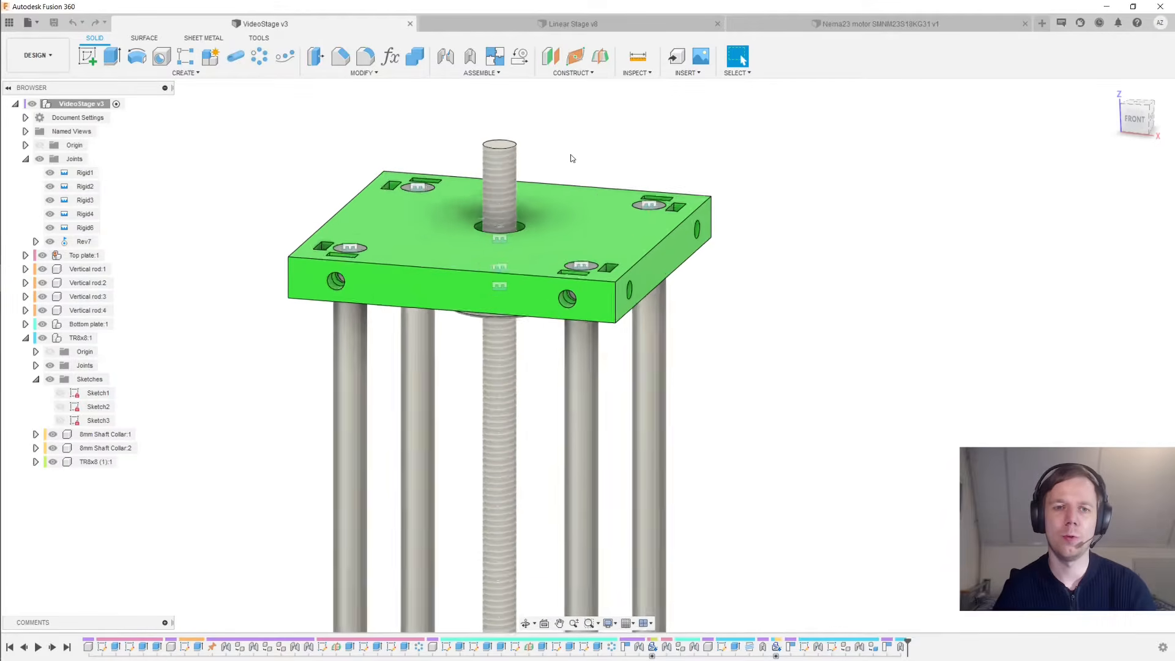
pyautogui.scroll(-1, 571, 158)
pyautogui.moveTo(622, 148); pyautogui.dragTo(692, 181, button='middle')
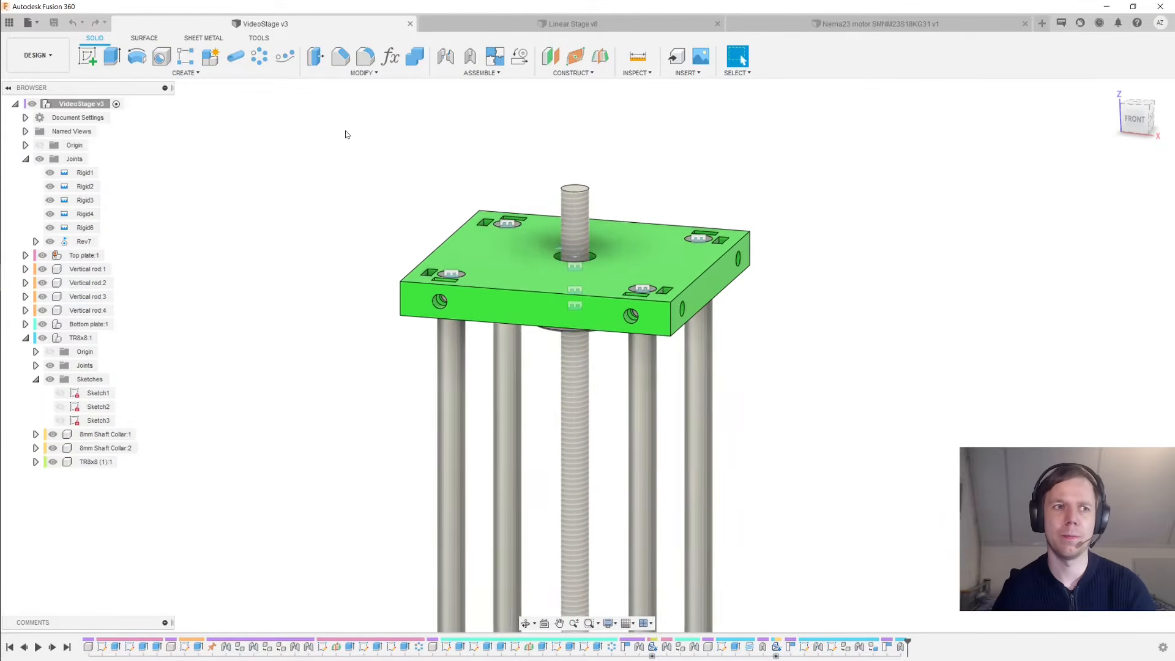
pyautogui.click(13, 24)
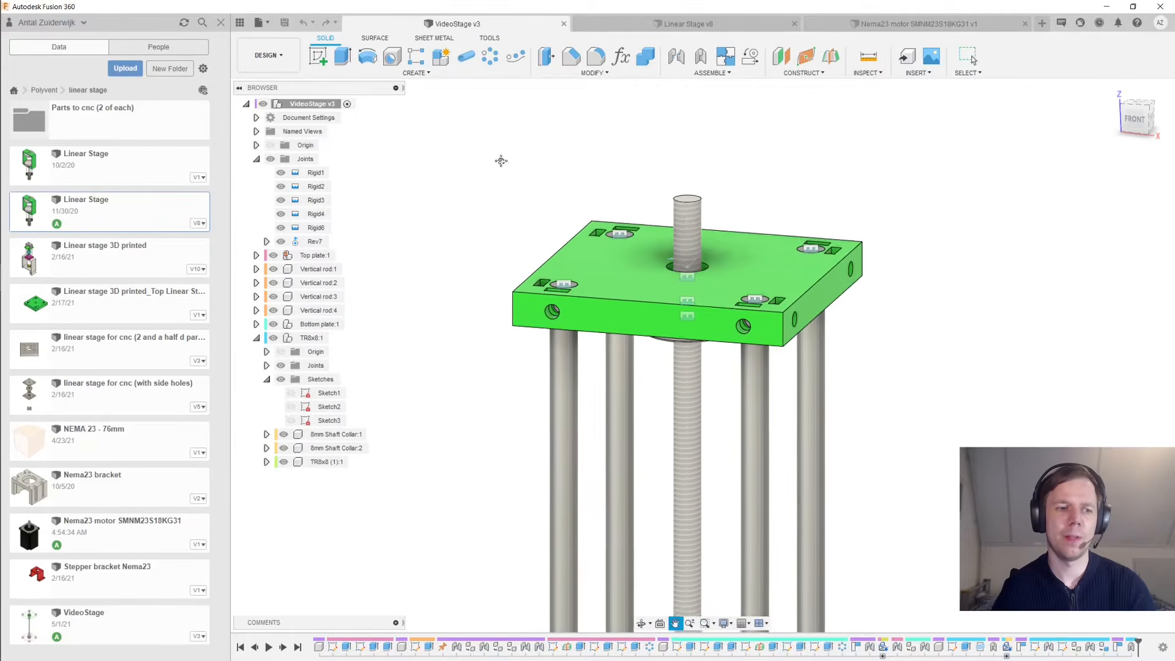
pyautogui.moveTo(501, 160); pyautogui.dragTo(493, 176, button='middle')
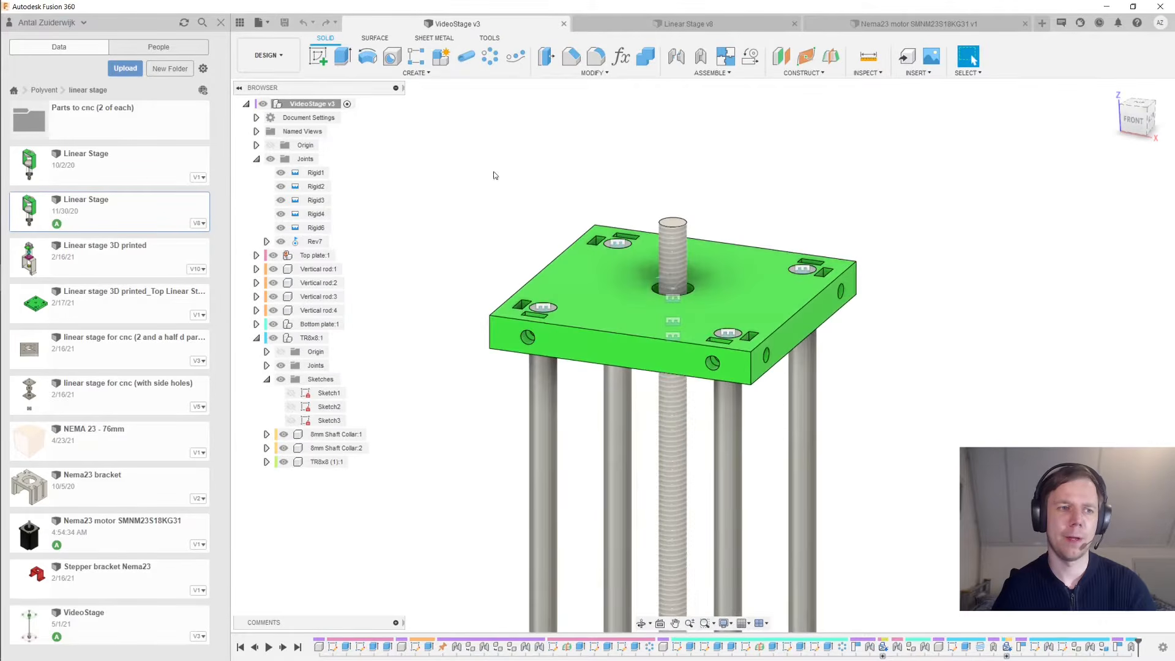
pyautogui.rightClick(127, 529)
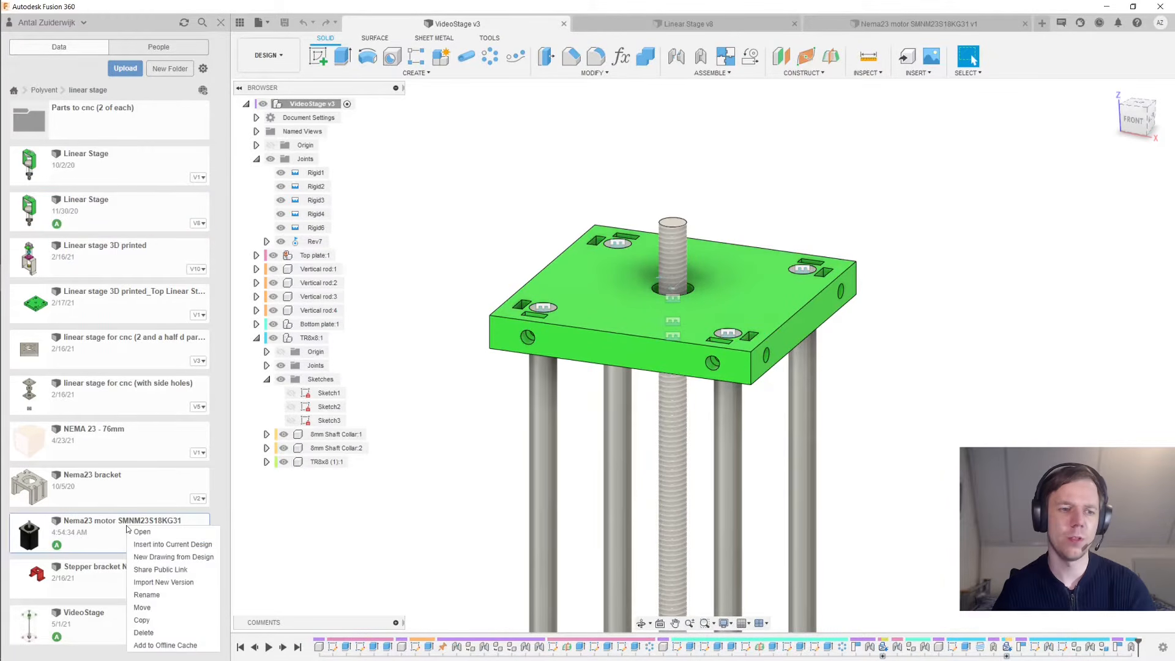
pyautogui.click(172, 544)
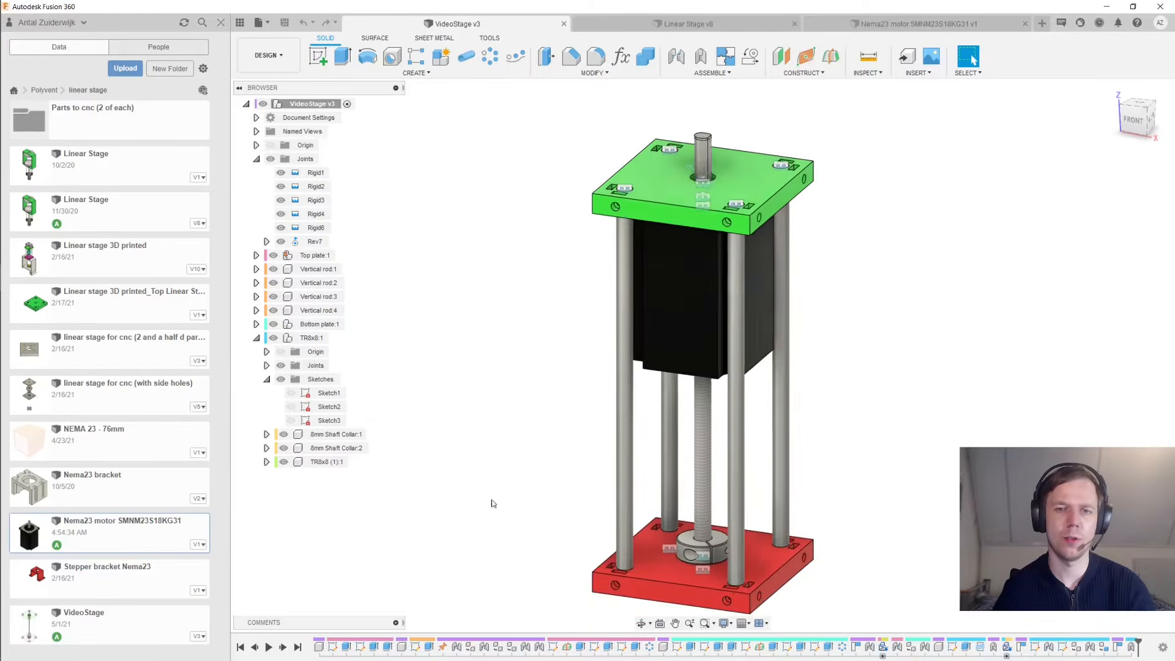
# Move the inserted Nema23 motor 140 mm up along Z, clear of the top plate and lead screw
pyautogui.keyDown('shift'); pyautogui.moveTo(469, 513); pyautogui.dragTo(603, 239, button='middle'); pyautogui.keyUp('shift')
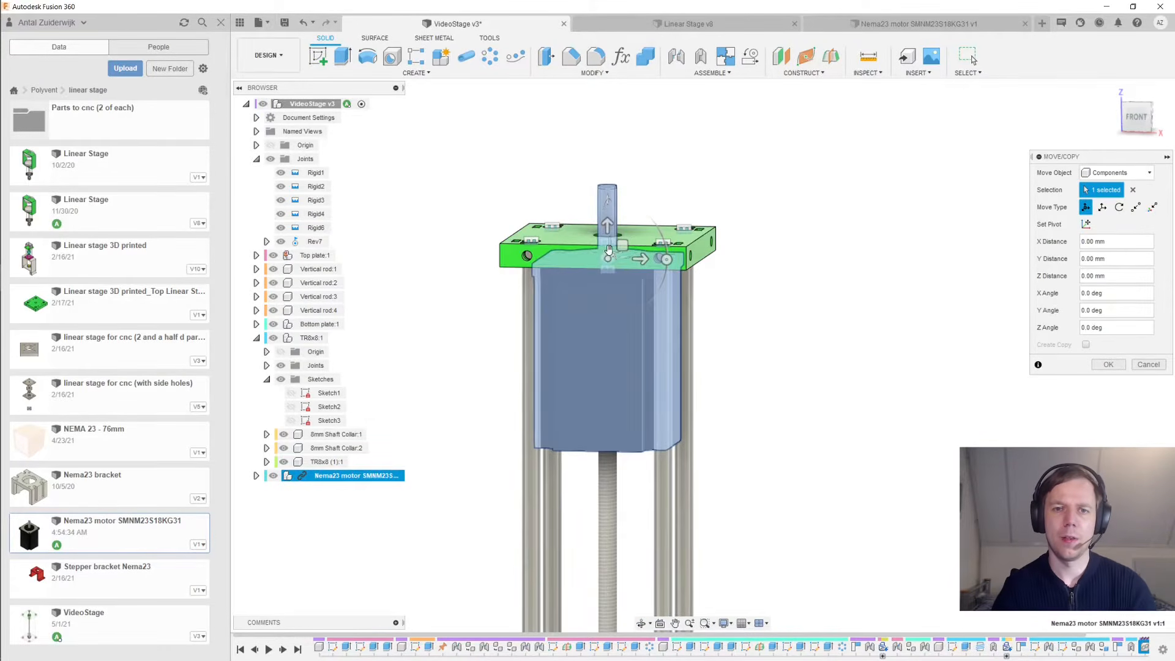
pyautogui.moveTo(608, 225); pyautogui.dragTo(607, 87)
pyautogui.moveTo(764, 157); pyautogui.dragTo(741, 438, button='middle')
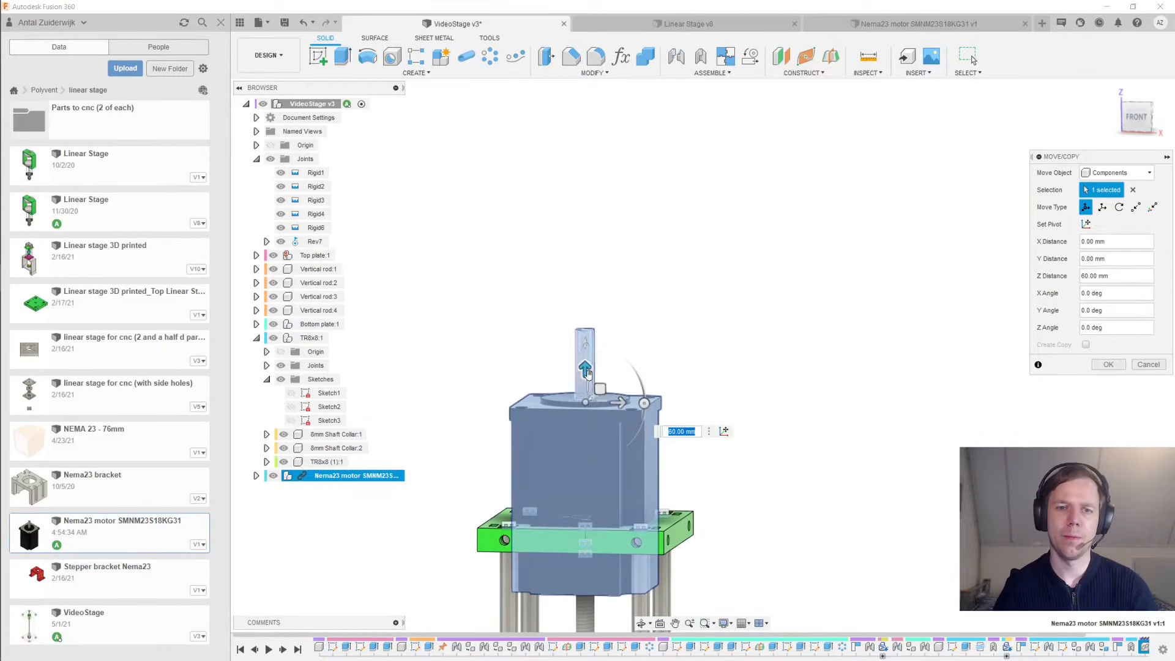
pyautogui.moveTo(585, 369); pyautogui.dragTo(583, 177)
pyautogui.keyDown('shift'); pyautogui.moveTo(653, 185); pyautogui.dragTo(646, 205, button='middle'); pyautogui.keyUp('shift')
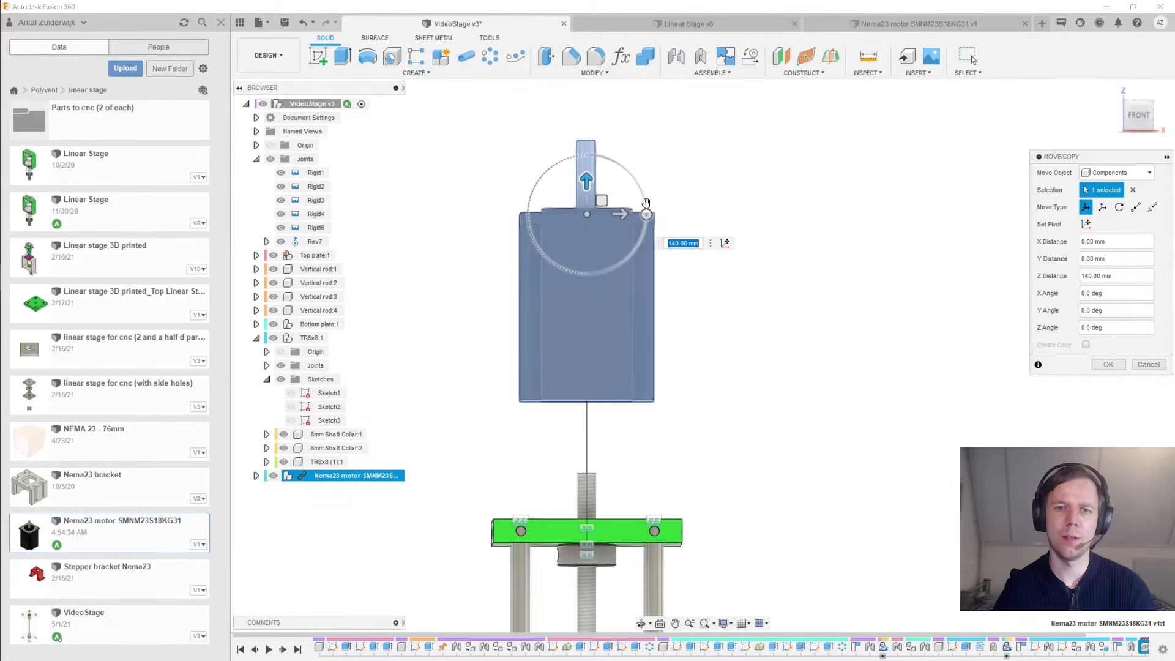
# Flip the motor so its shaft points down at the lead screw, offset it -30 mm along its Z axis, and accept the move
pyautogui.moveTo(646, 211); pyautogui.dragTo(438, 217)
pyautogui.moveTo(757, 287); pyautogui.dragTo(754, 336, button='middle')
pyautogui.keyDown('shift'); pyautogui.moveTo(754, 336); pyautogui.dragTo(728, 325, button='middle'); pyautogui.keyUp('shift')
pyautogui.moveTo(614, 319); pyautogui.dragTo(616, 251)
pyautogui.keyDown('shift'); pyautogui.moveTo(725, 279); pyautogui.dragTo(789, 349, button='middle'); pyautogui.keyUp('shift')
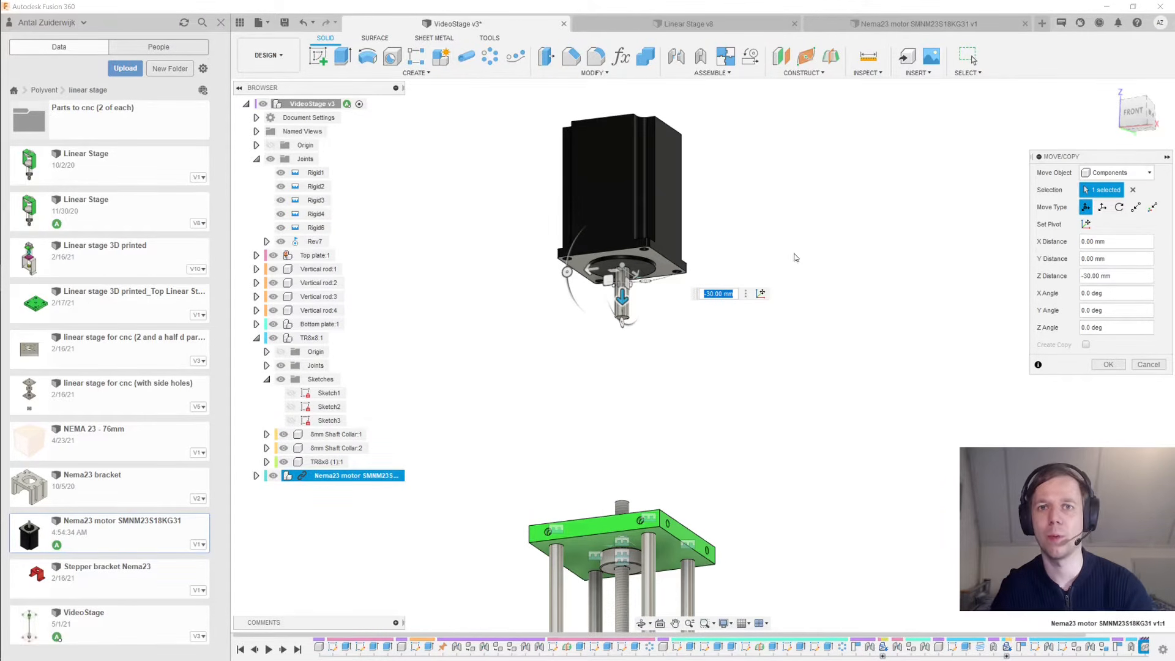
pyautogui.press('Return')
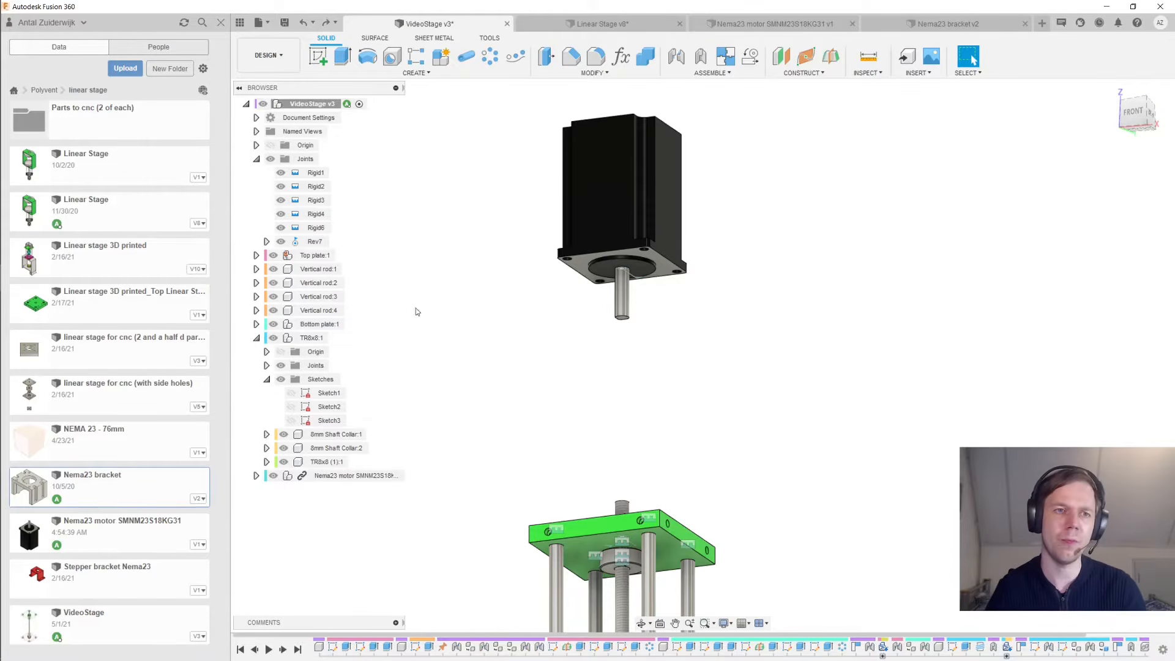
pyautogui.click(323, 106)
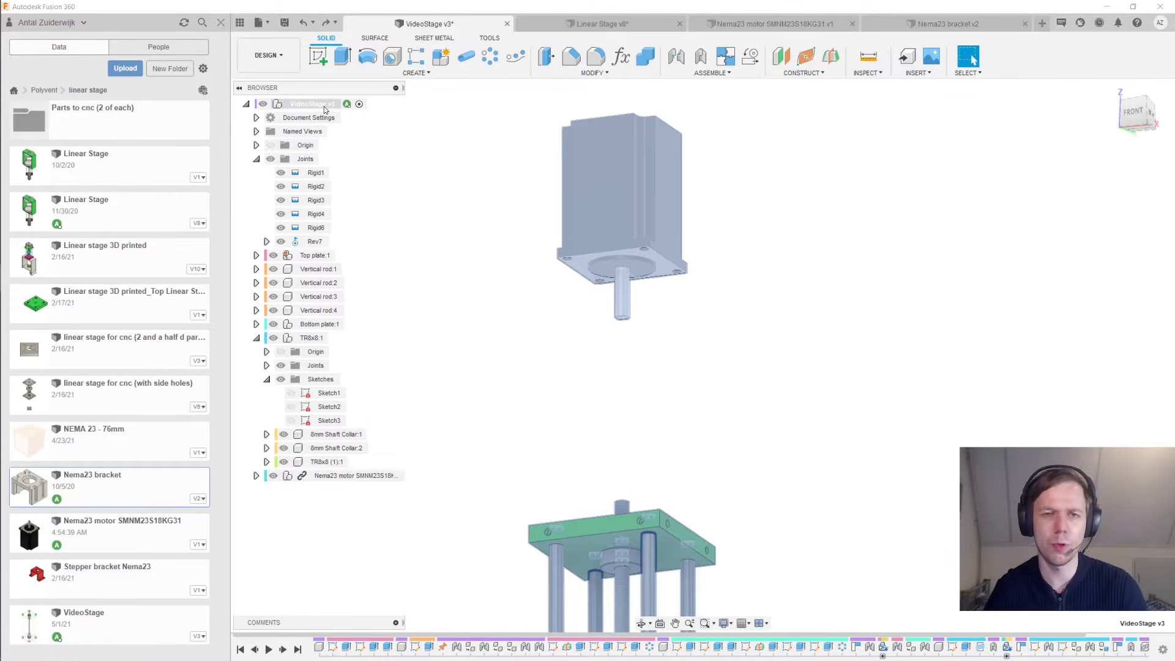
pyautogui.click(320, 270)
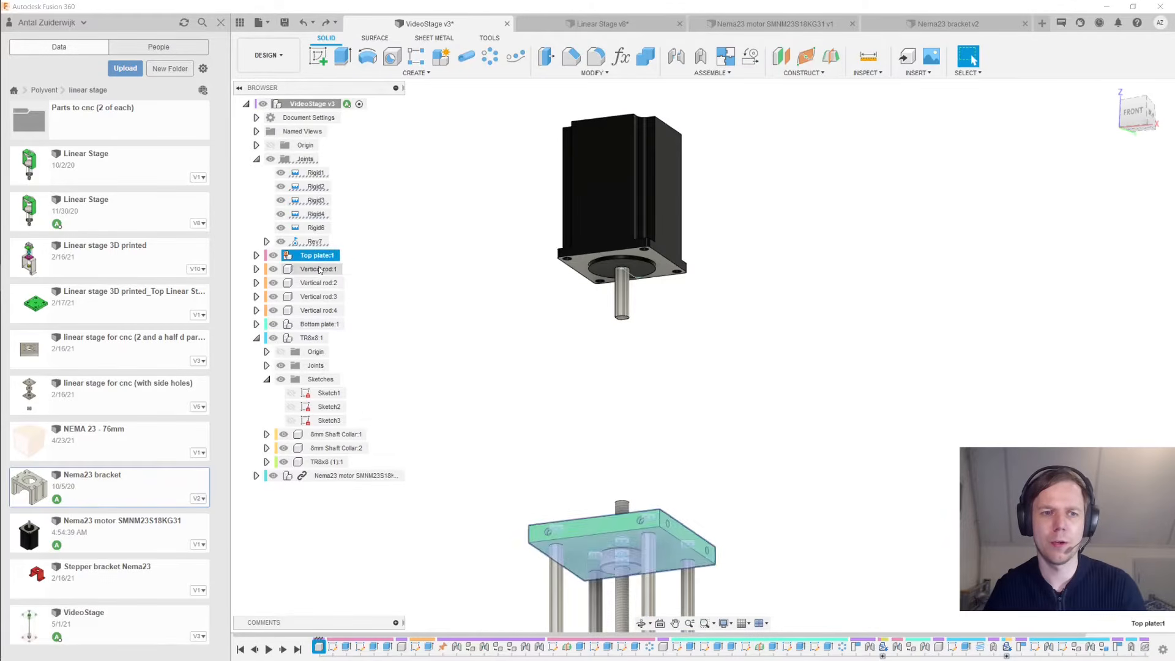
# Check the separate Nema23 bracket design as a reference, and return to the VideoStage assembly
pyautogui.click(304, 106)
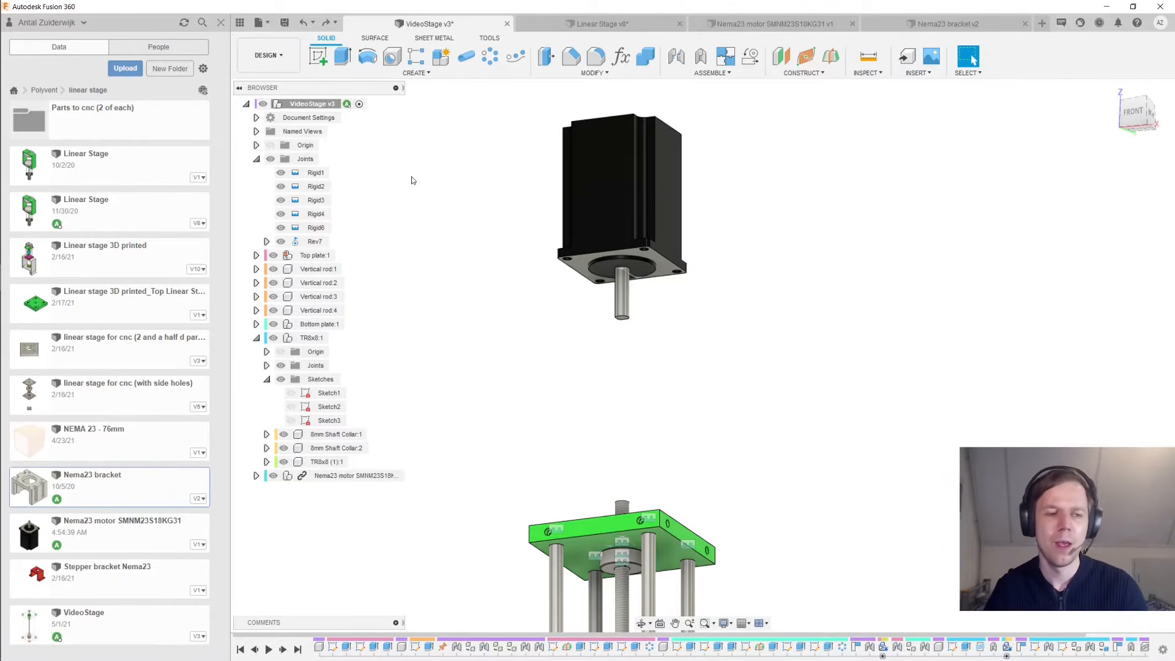
pyautogui.click(947, 26)
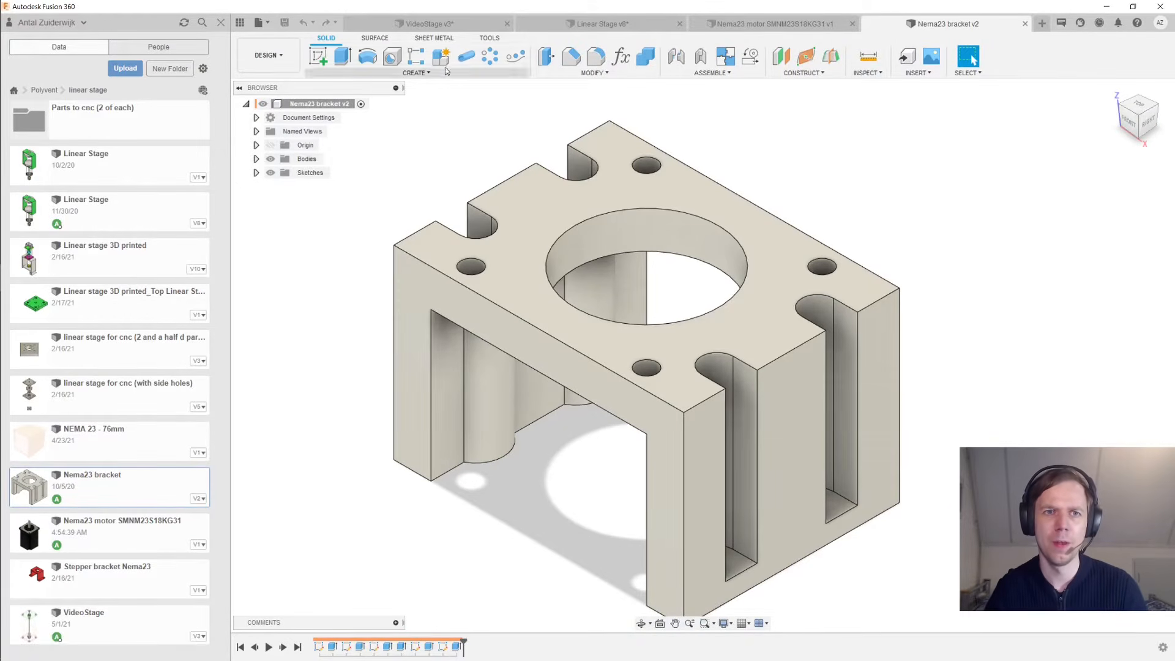
pyautogui.click(447, 29)
pyautogui.click(347, 476)
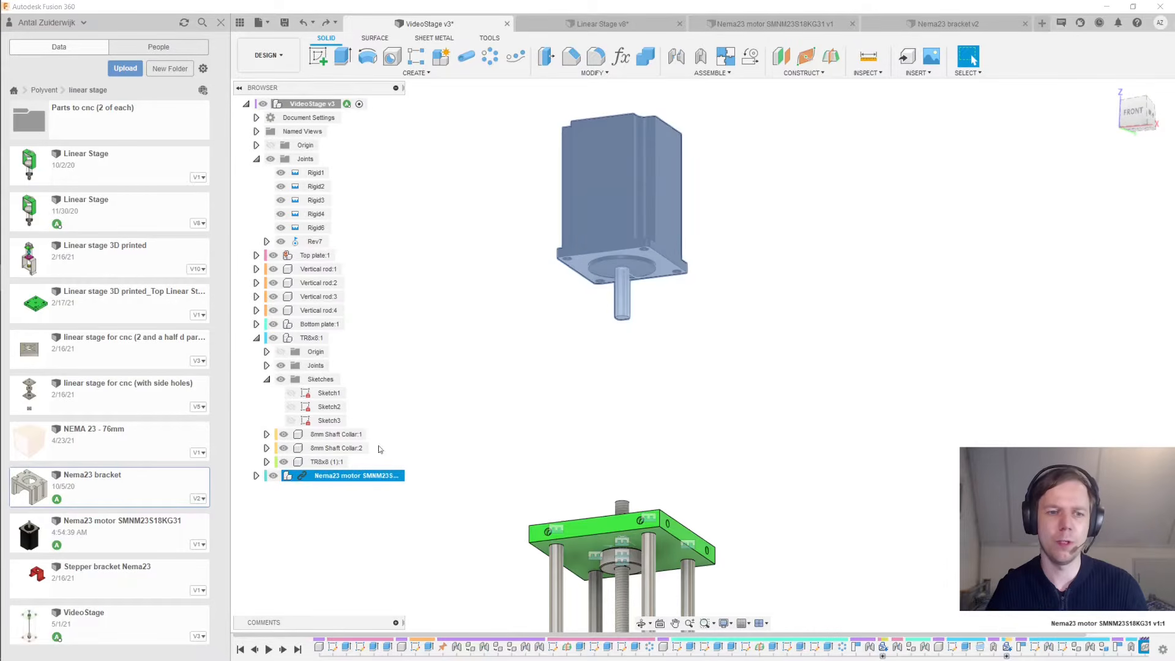
pyautogui.click(440, 380)
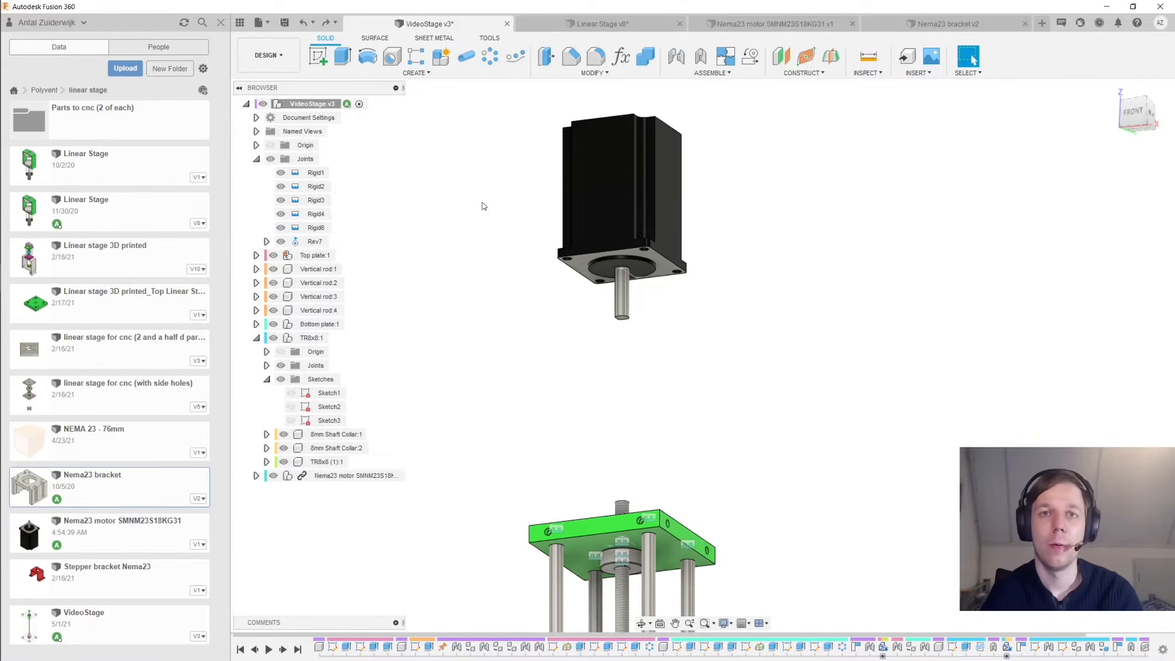
# Create a new internal standard component named Motor bracket under the top-level assembly and activate it
pyautogui.click(444, 57)
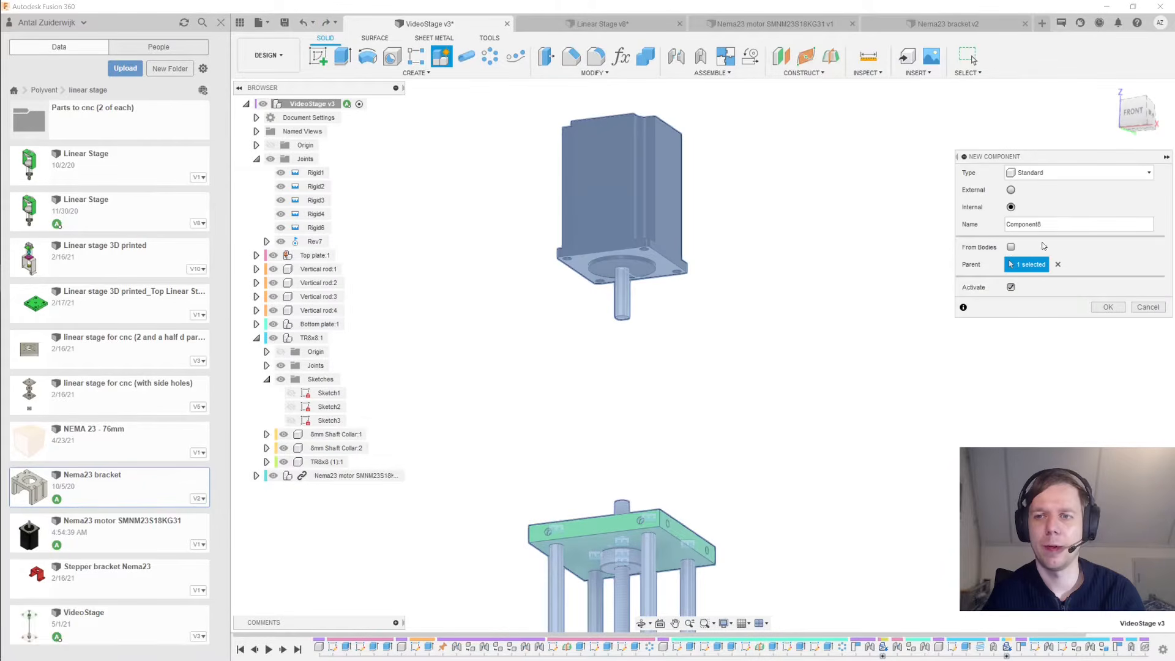
pyautogui.write('Motor ')
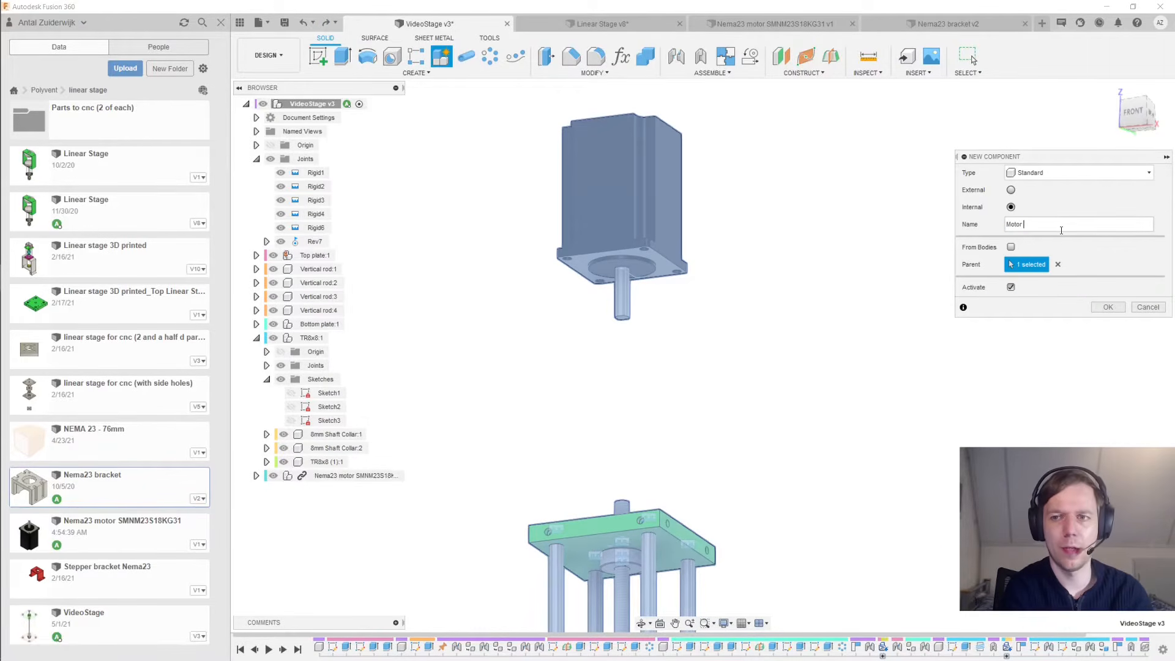
pyautogui.write('bracket')
pyautogui.press('Return')
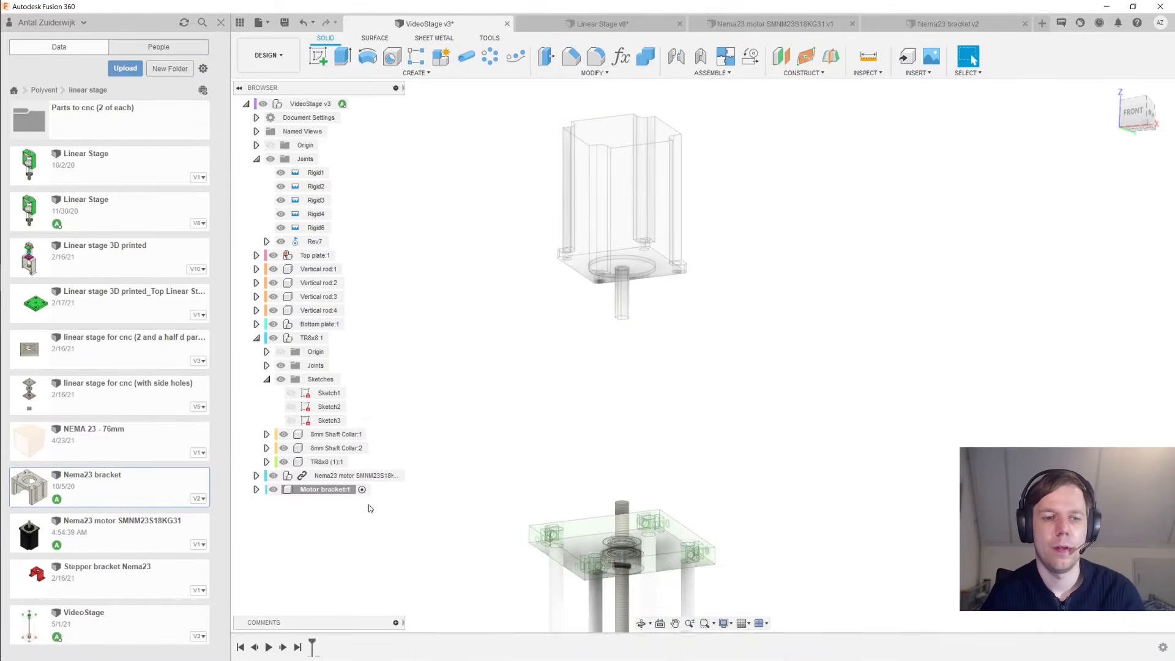
# Isolate the Nema23 motor and make the Motor bracket component visible alongside it
pyautogui.rightClick(370, 482)
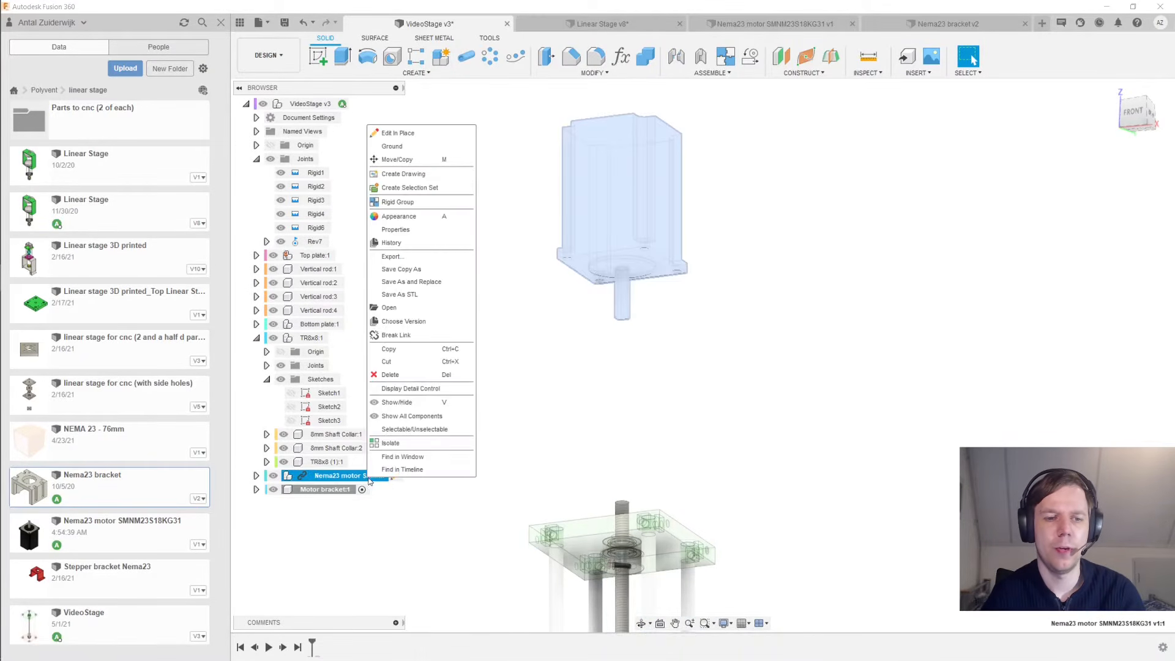
pyautogui.click(412, 448)
pyautogui.click(499, 415)
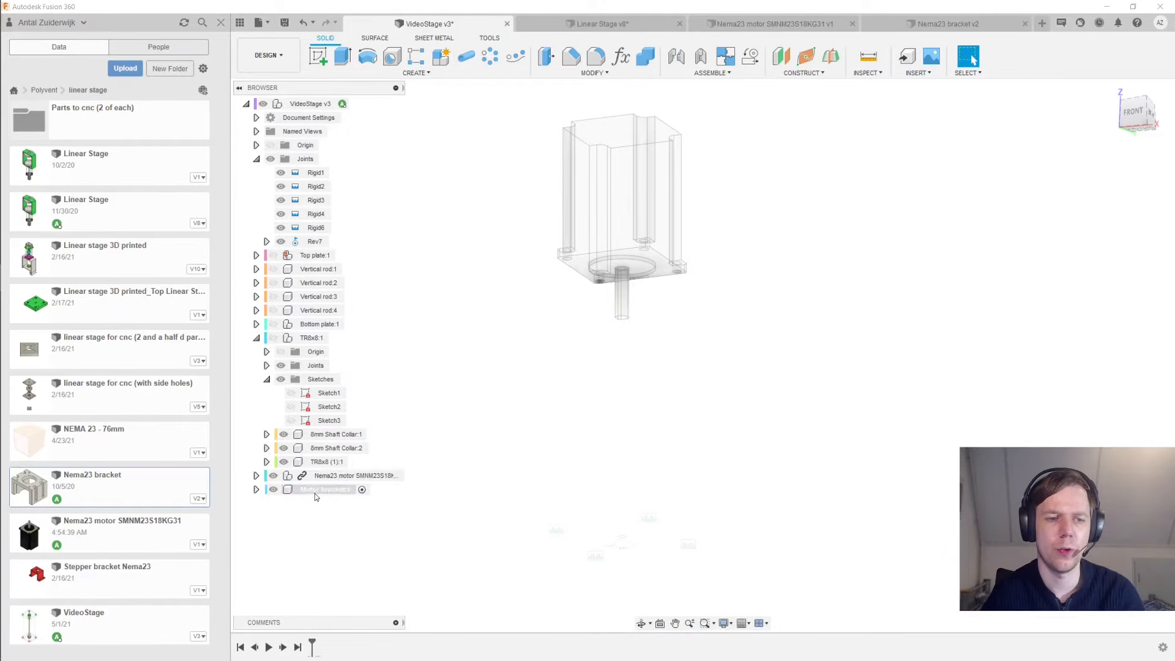
pyautogui.click(272, 491)
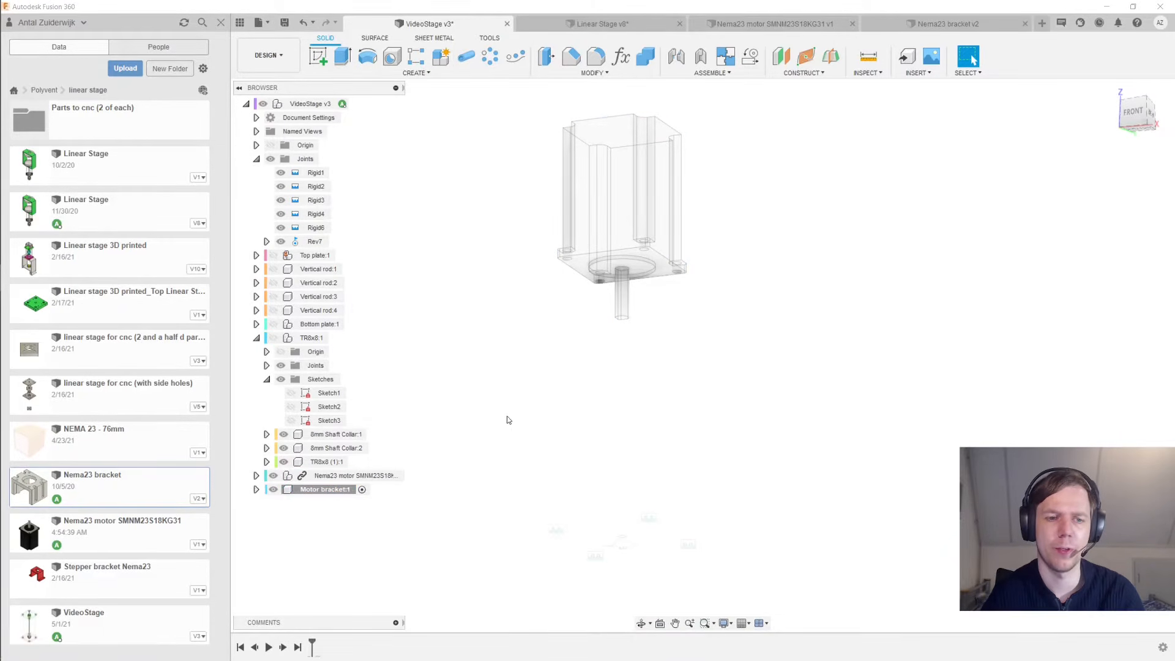
# Start a sketch on the motor's flange face on the shaft side and project the face's outline, mounting holes and centre circle
pyautogui.keyDown('shift'); pyautogui.moveTo(506, 415); pyautogui.dragTo(723, 202, button='middle'); pyautogui.keyUp('shift')
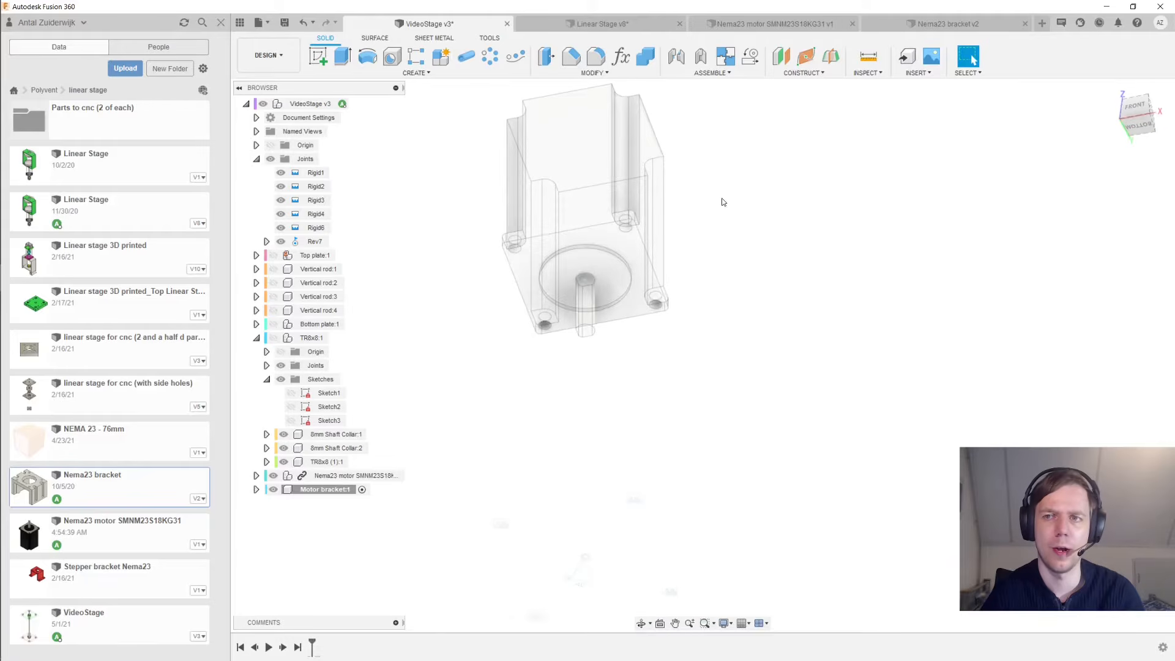
pyautogui.click(1140, 130)
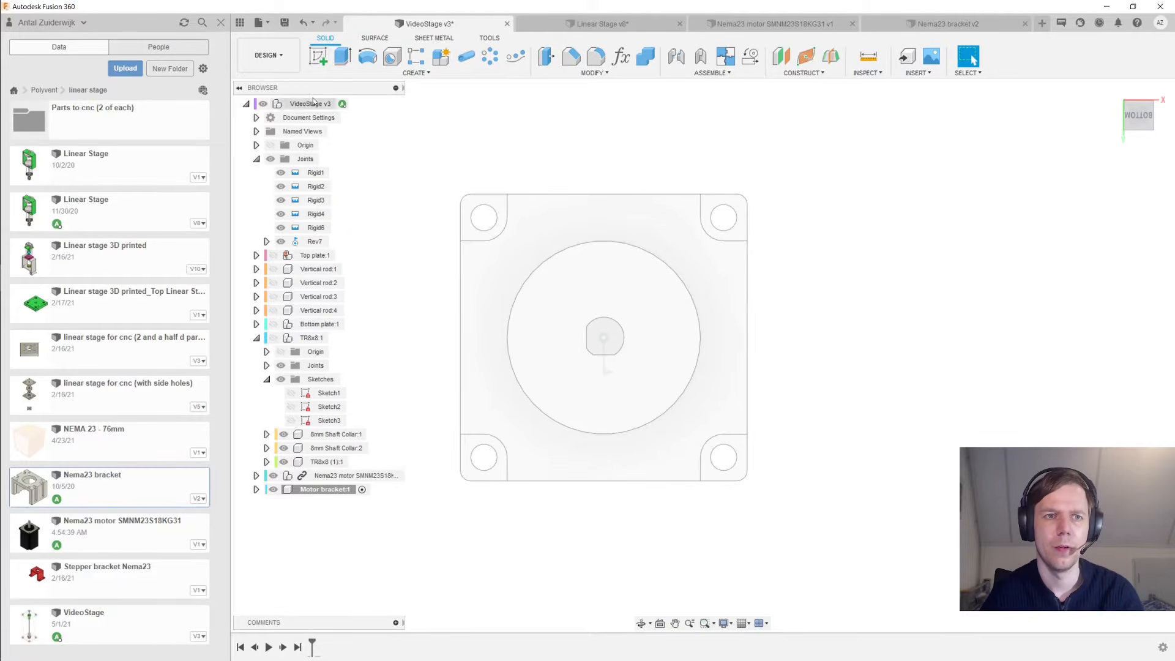
pyautogui.click(319, 57)
pyautogui.click(670, 225)
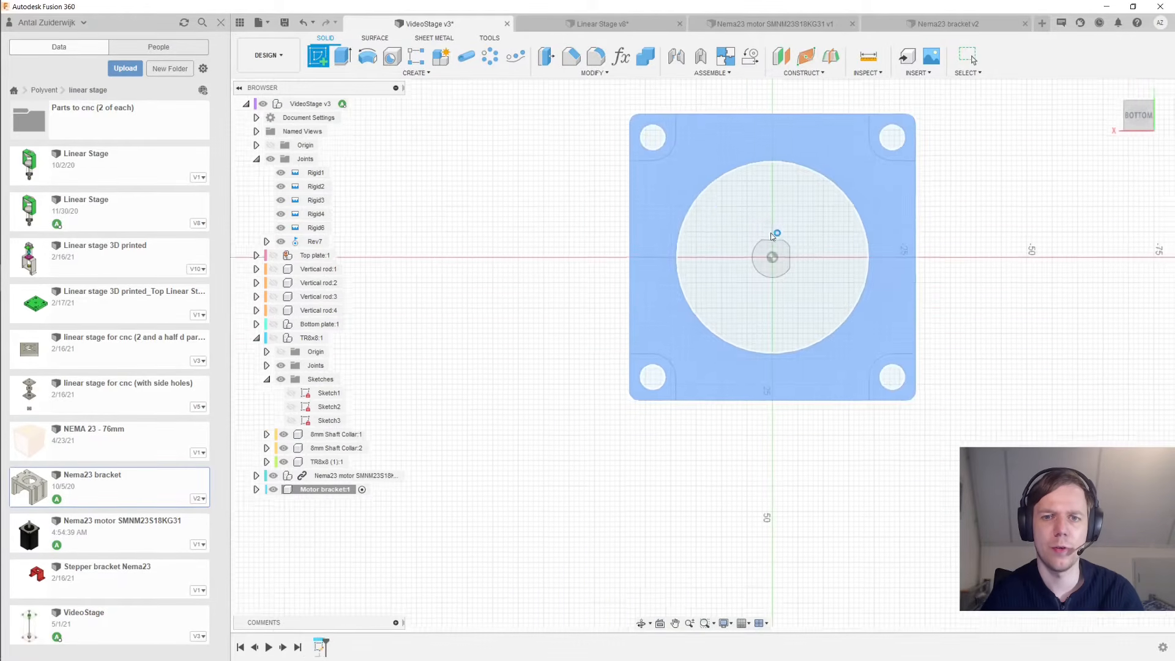
pyautogui.press('p')
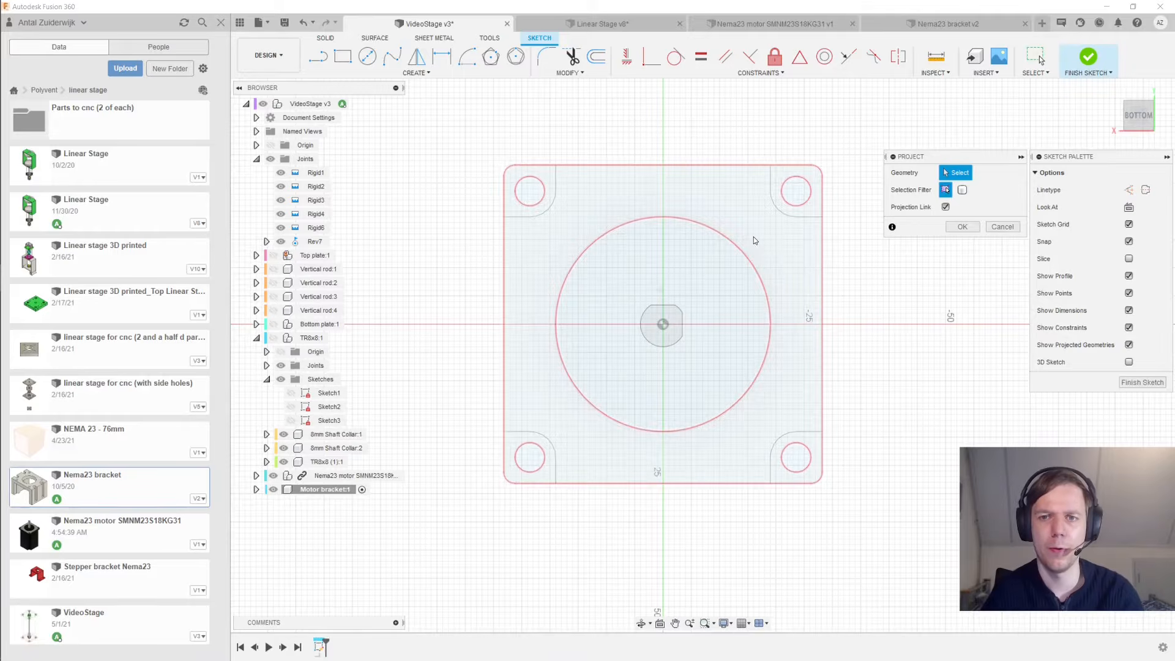
pyautogui.click(754, 241)
pyautogui.click(962, 226)
# Offset the projected centre circle slightly outward to give the motor boss clearance
pyautogui.scroll(2, 836, 219)
pyautogui.press('o')
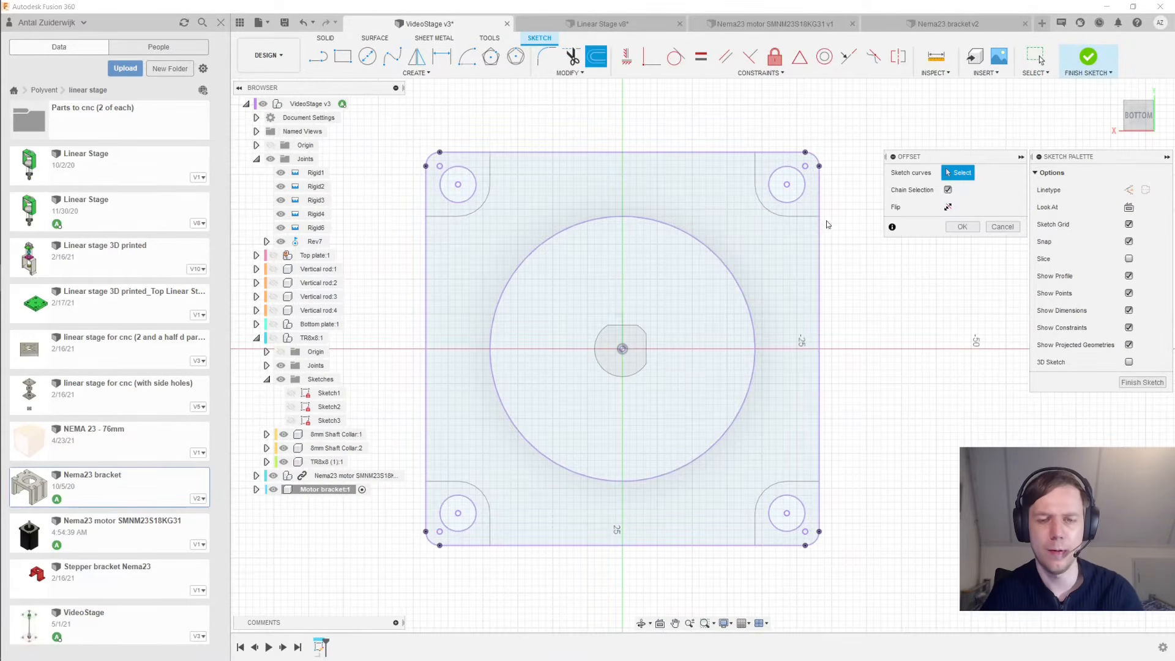
pyautogui.click(712, 254)
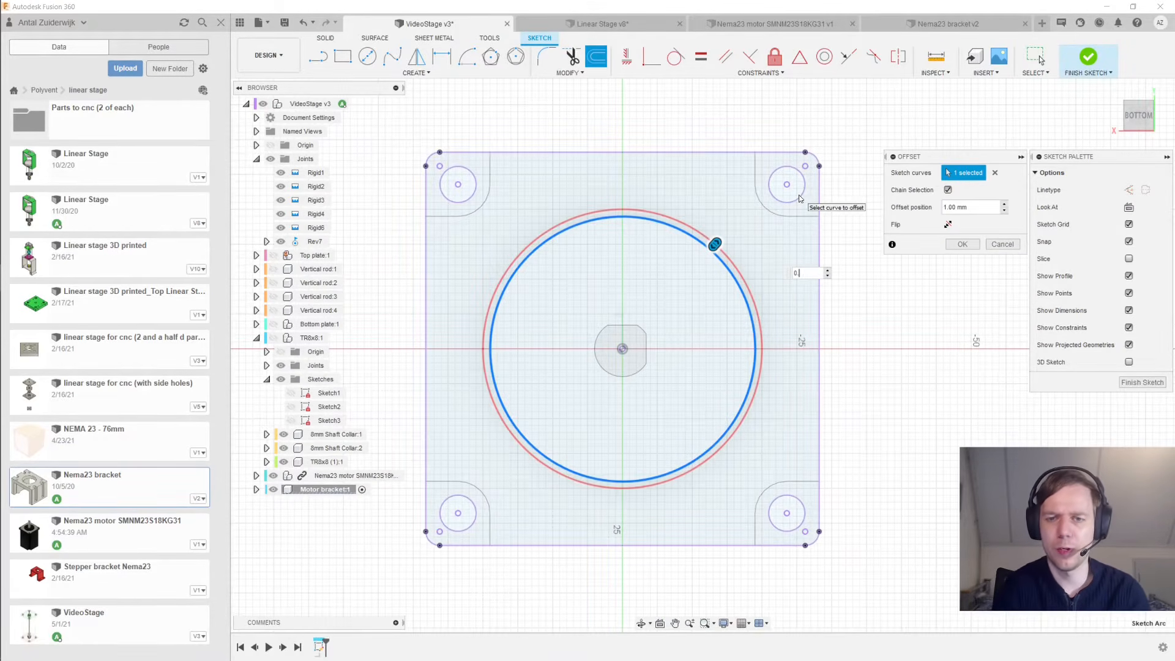
pyautogui.press('Return')
# Draw an 80 x 60 mm center rectangle around the motor shaft axis and finish the sketch
pyautogui.scroll(2, 897, 209)
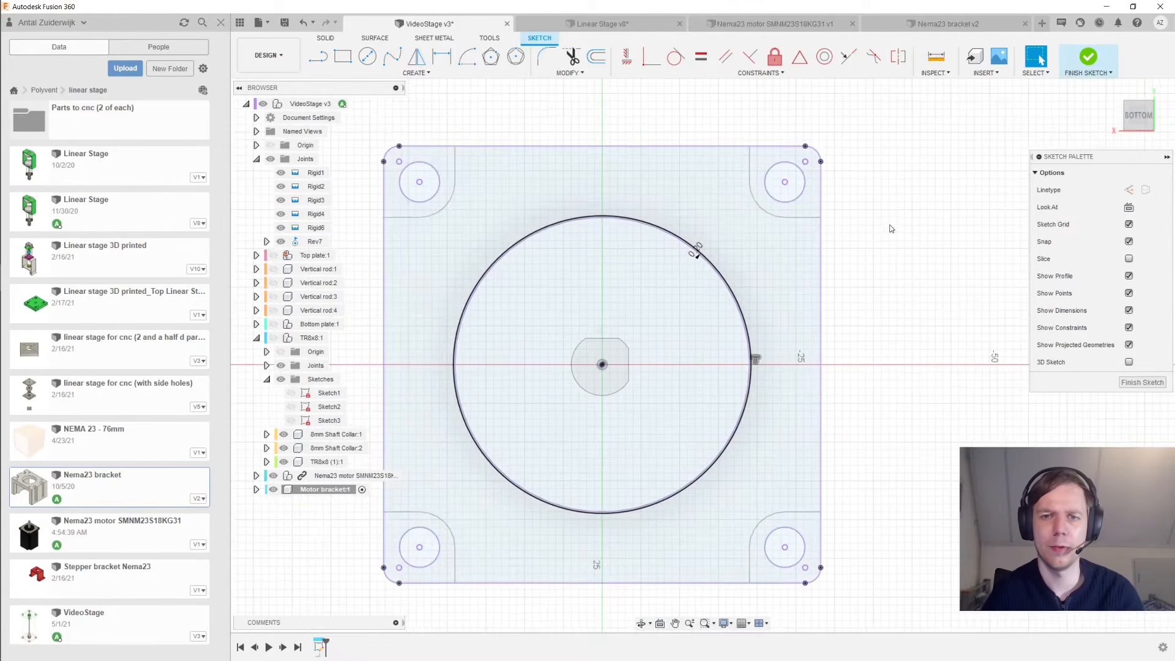
pyautogui.press('r')
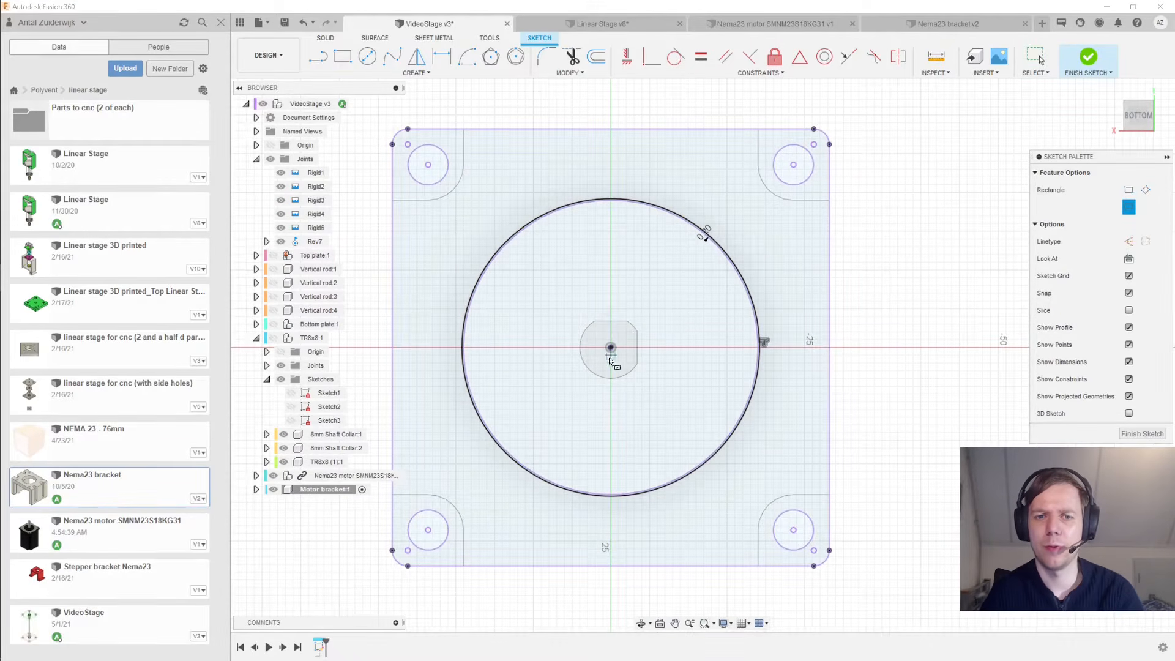
pyautogui.click(610, 349)
pyautogui.scroll(-3, 972, 134)
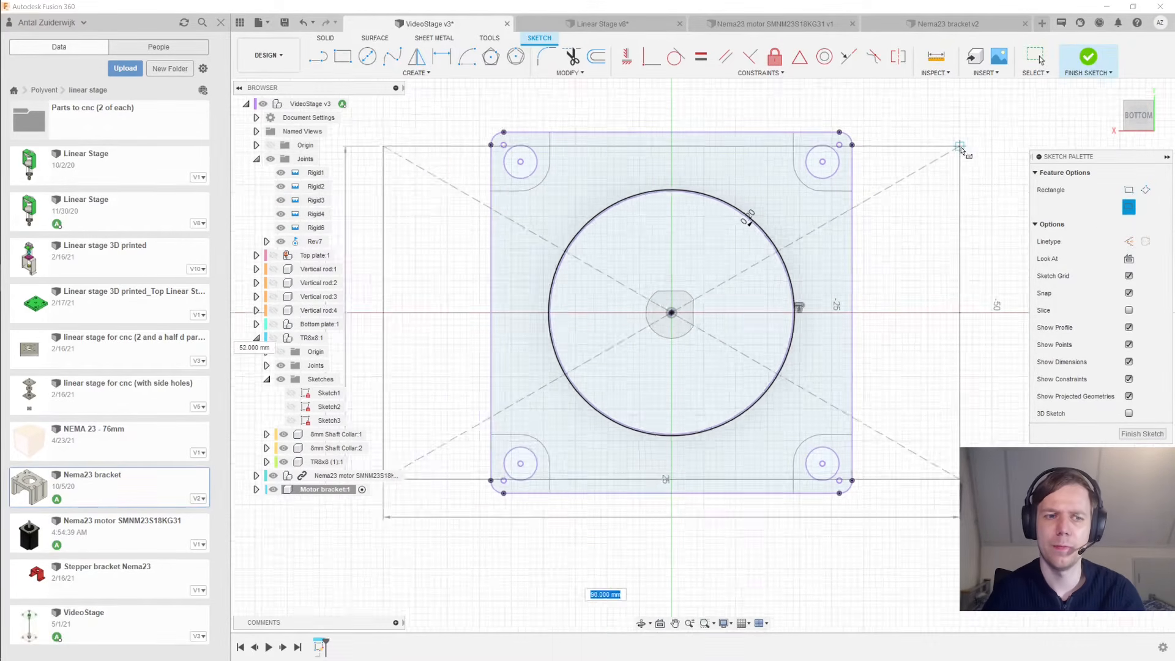
pyautogui.write('80')
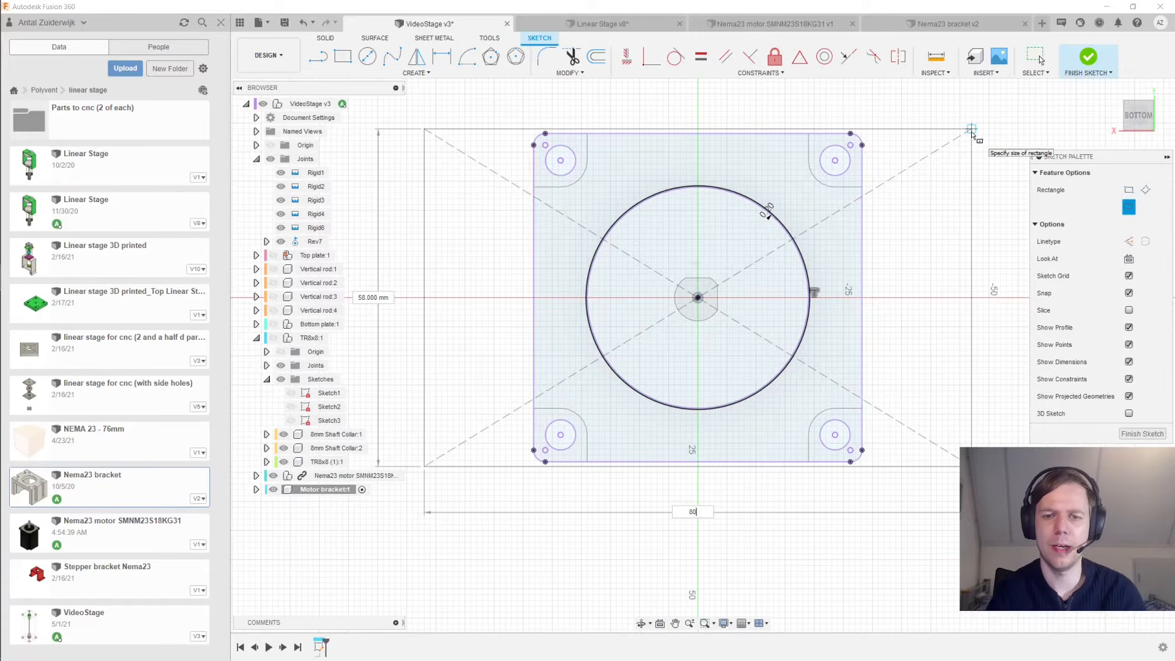
pyautogui.press('Tab')
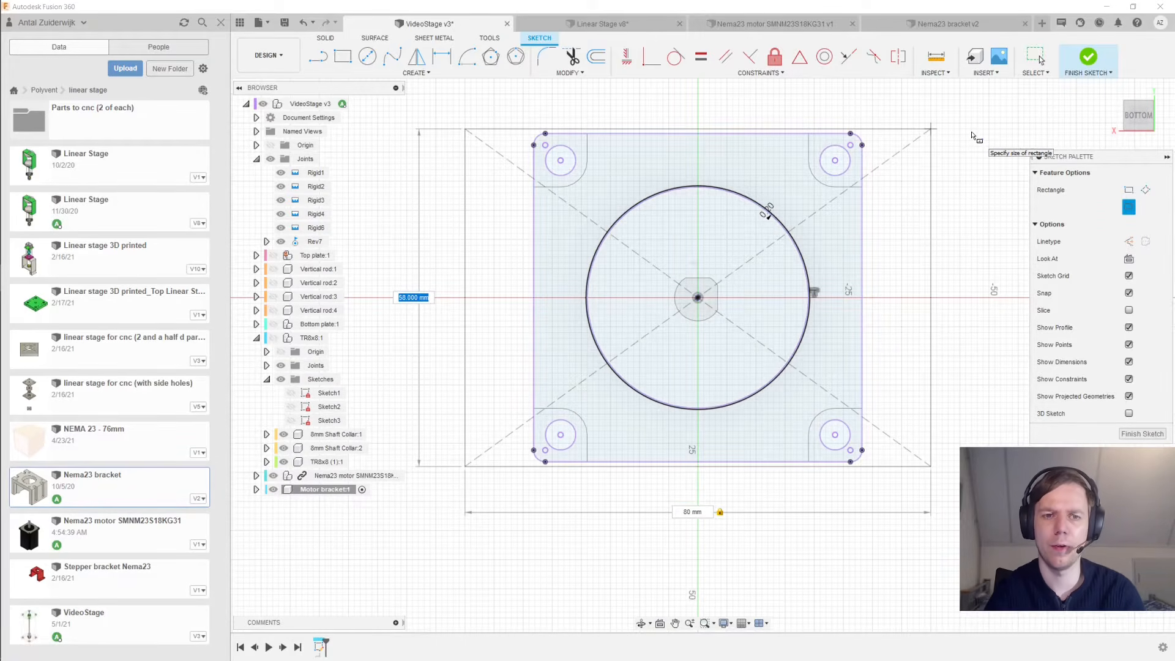
pyautogui.write('60')
pyautogui.press('Tab')
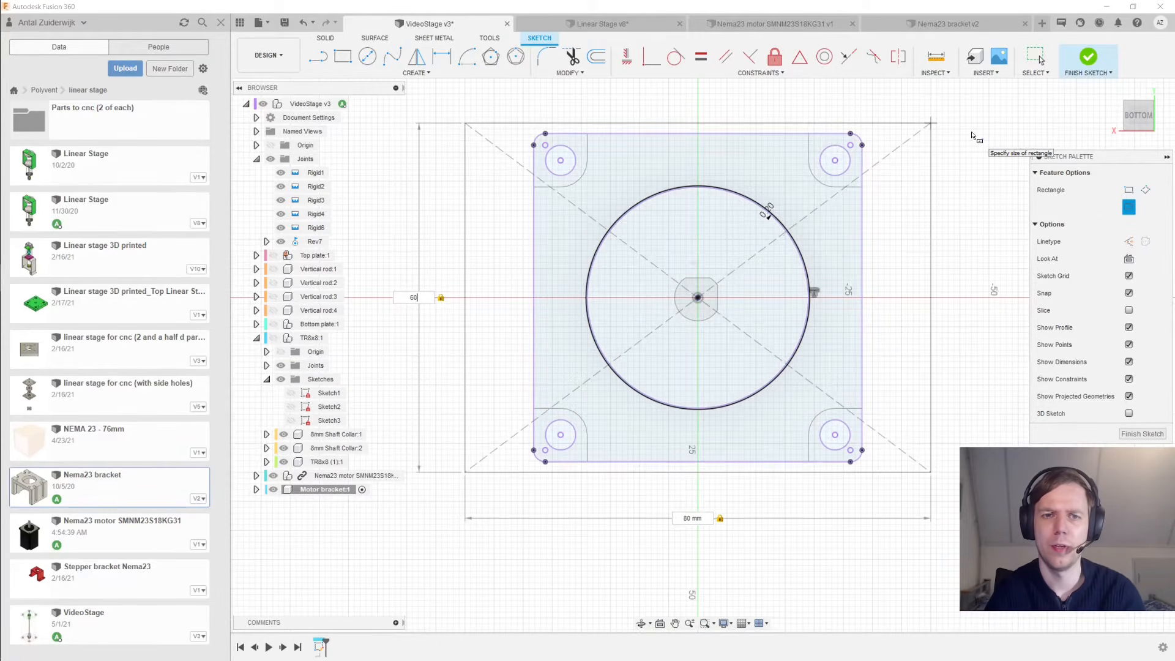
pyautogui.press('Return')
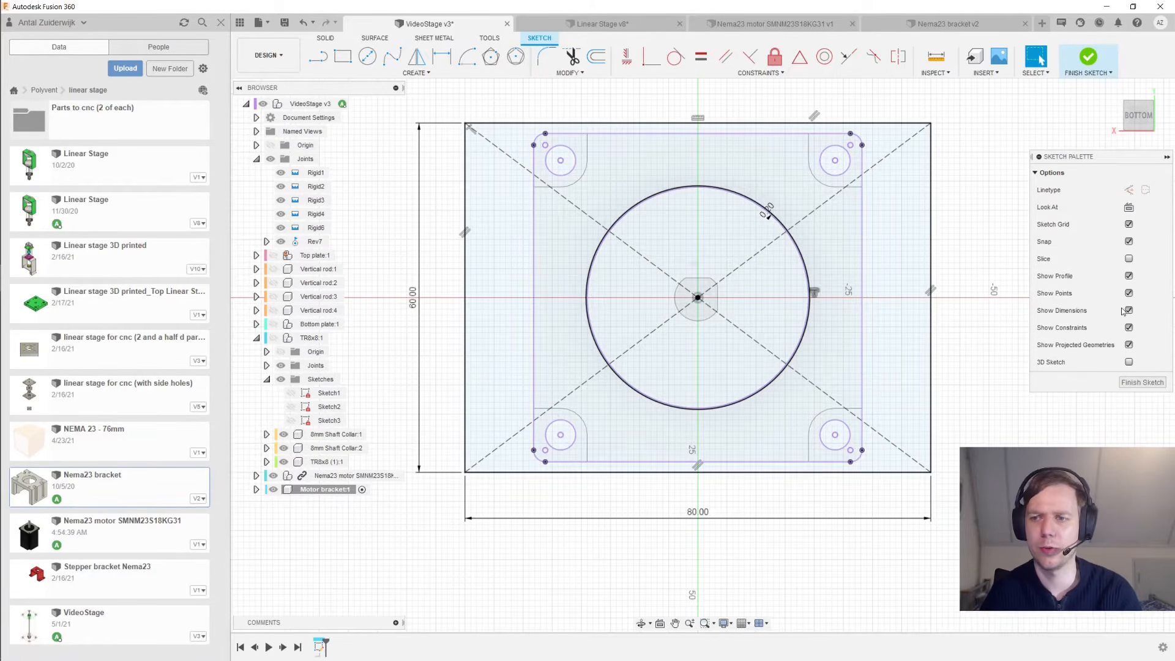
pyautogui.click(1143, 433)
# Extrude the rectangular plate profiles away from the motor as a new body, leaving the centre opening and four mounting holes open
pyautogui.press('e')
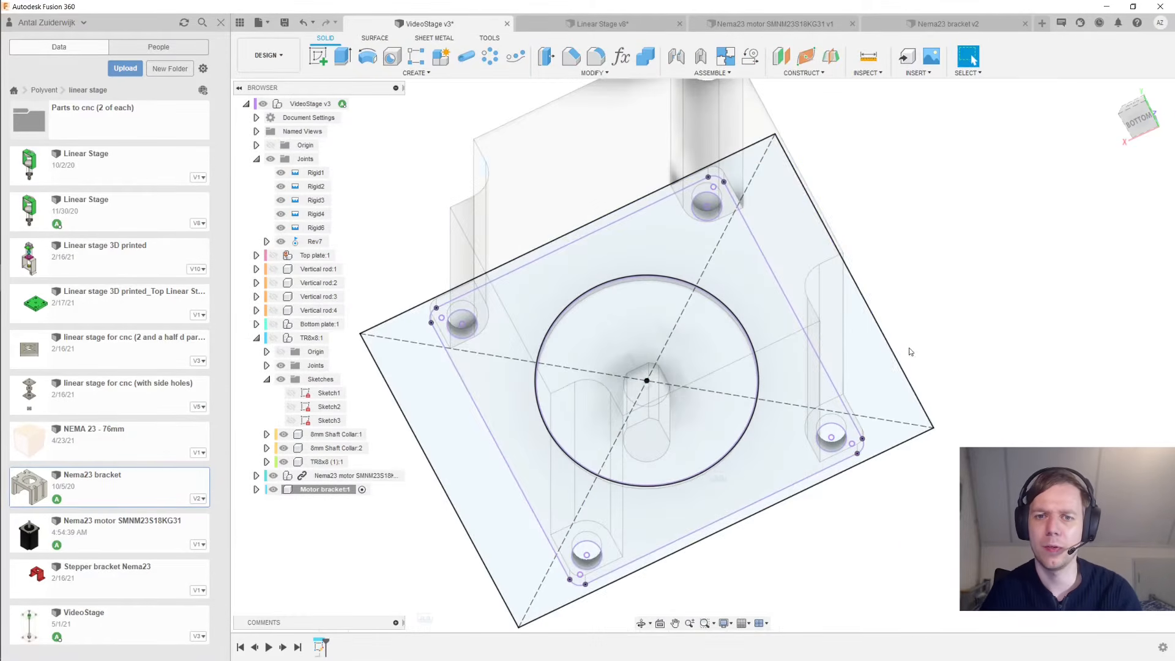
pyautogui.click(796, 292)
pyautogui.click(760, 285)
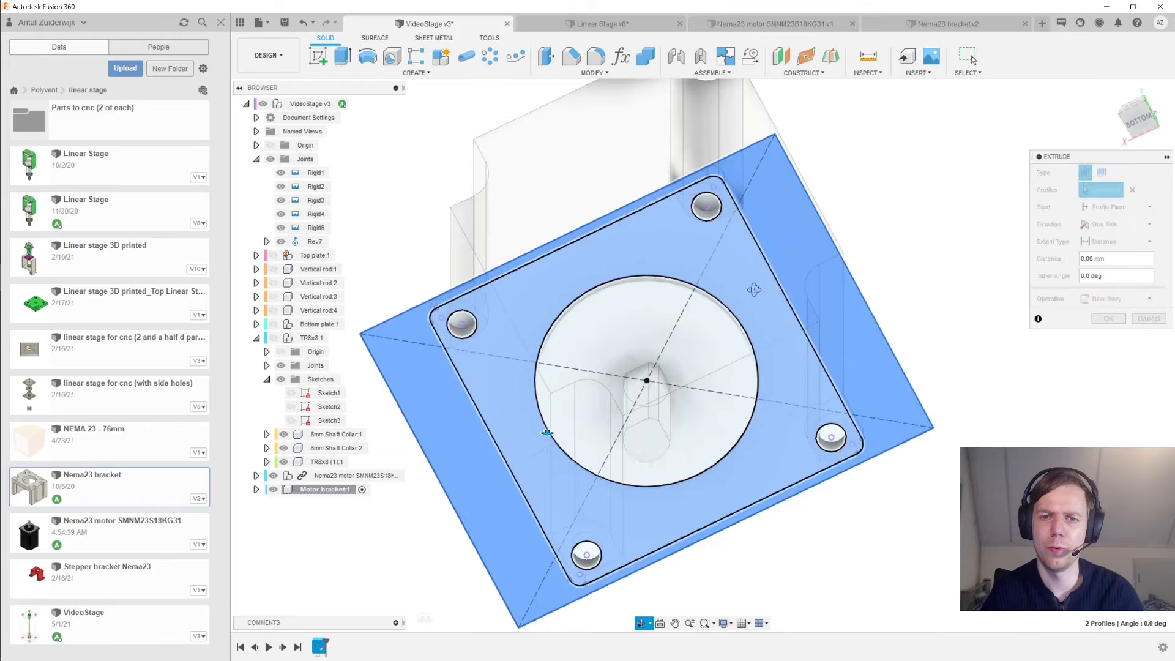
pyautogui.keyDown('shift'); pyautogui.moveTo(761, 284); pyautogui.dragTo(620, 436, button='middle'); pyautogui.keyUp('shift')
pyautogui.write('5')
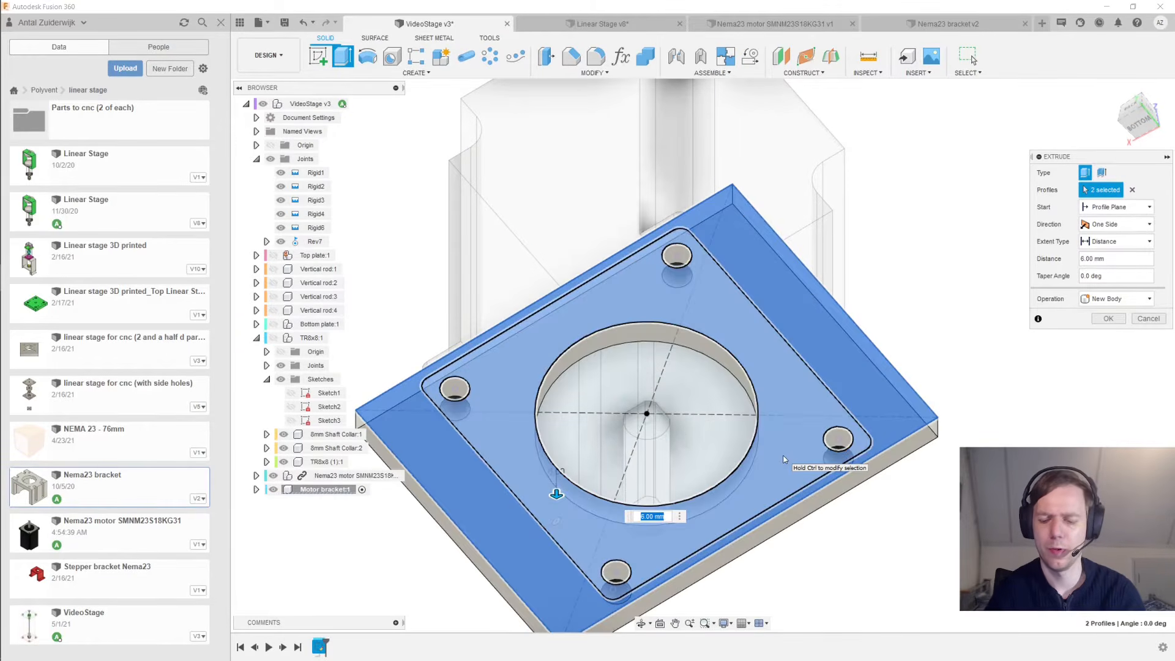
pyautogui.press('Return')
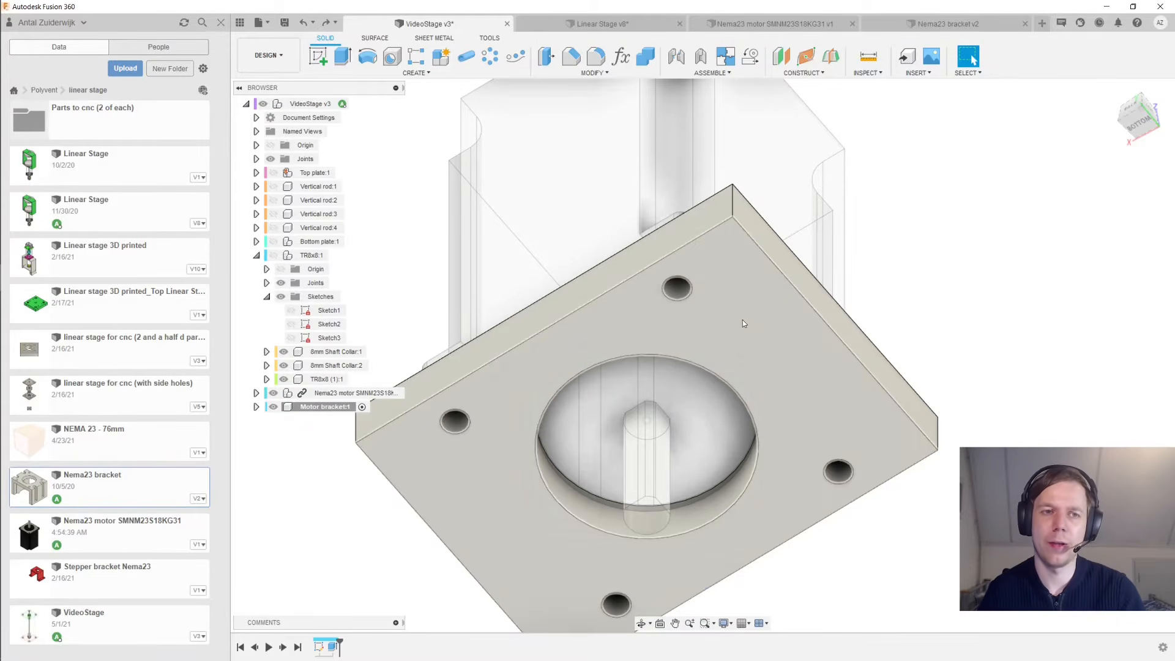
# Sketch on the bracket plate's underside with construction lines joining the right and top edge midpoints to the plate centre
pyautogui.click(743, 320)
pyautogui.click(318, 56)
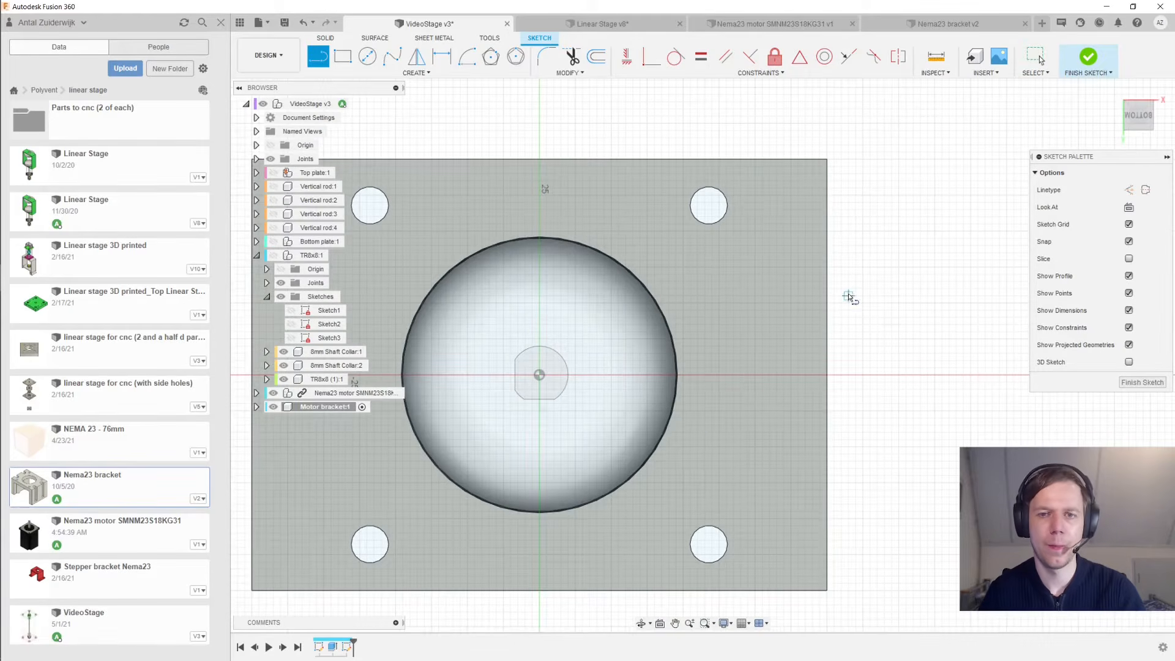
pyautogui.press('x')
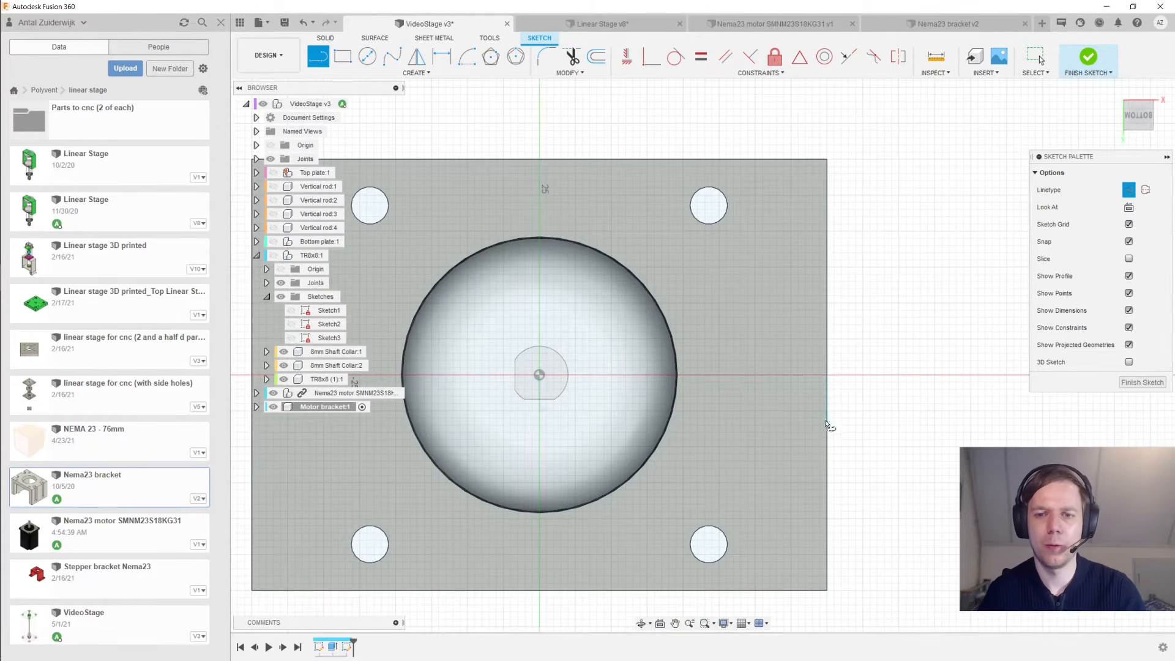
pyautogui.click(827, 375)
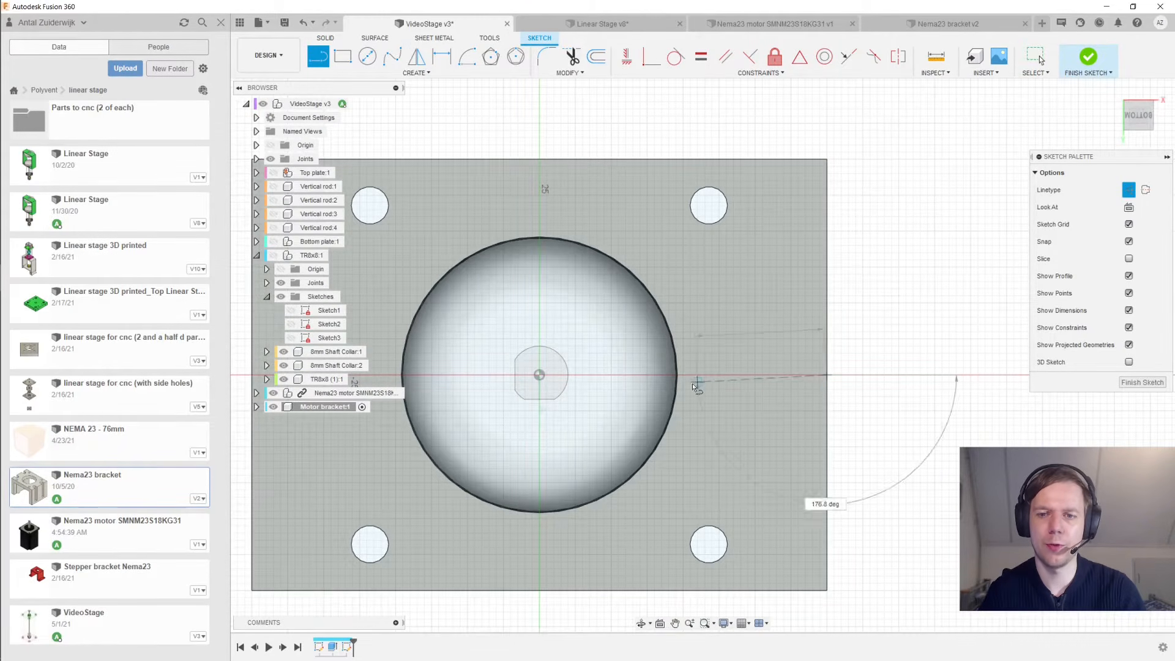
pyautogui.click(543, 378)
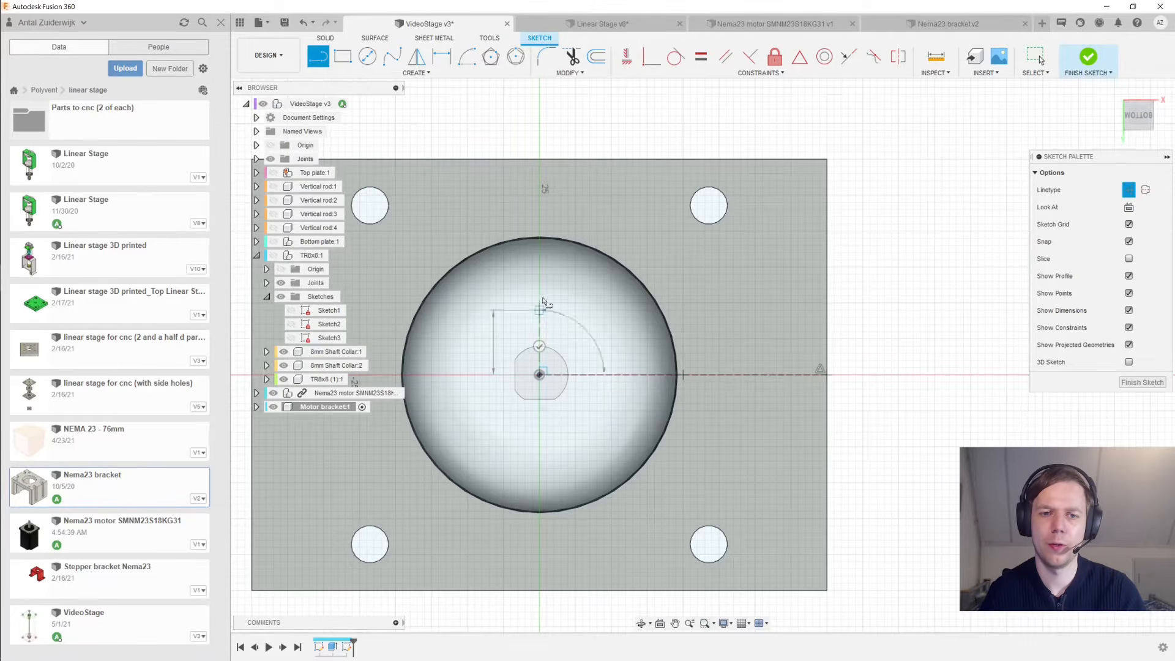
pyautogui.click(540, 159)
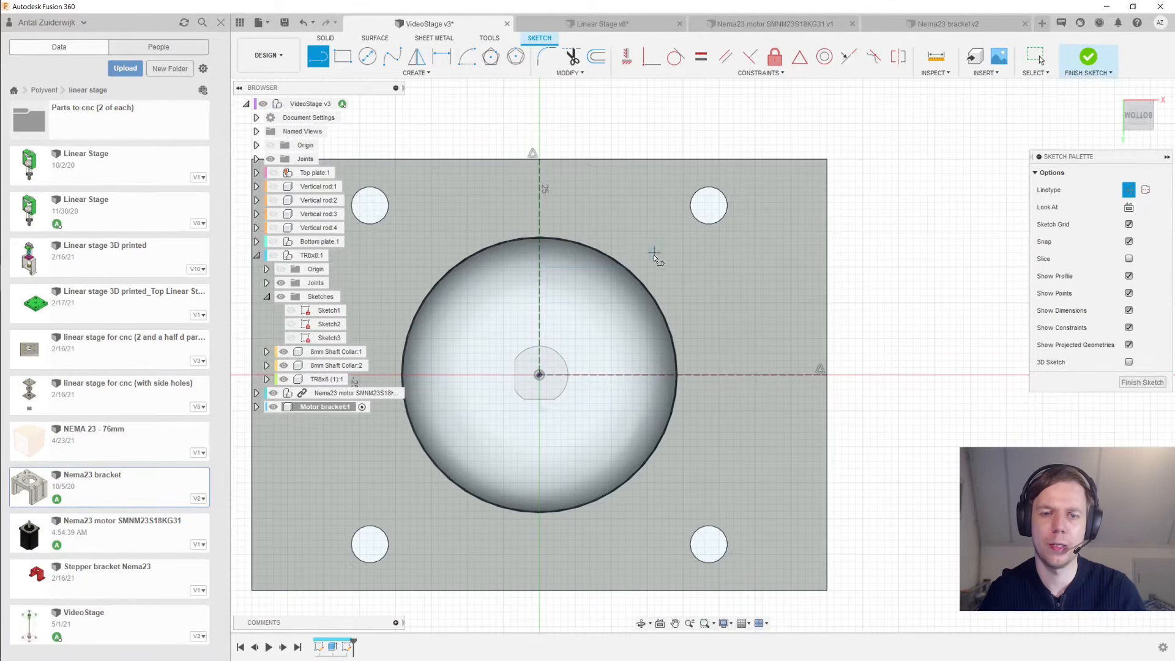
pyautogui.moveTo(654, 255); pyautogui.dragTo(640, 272, button='middle')
pyautogui.press('Escape')
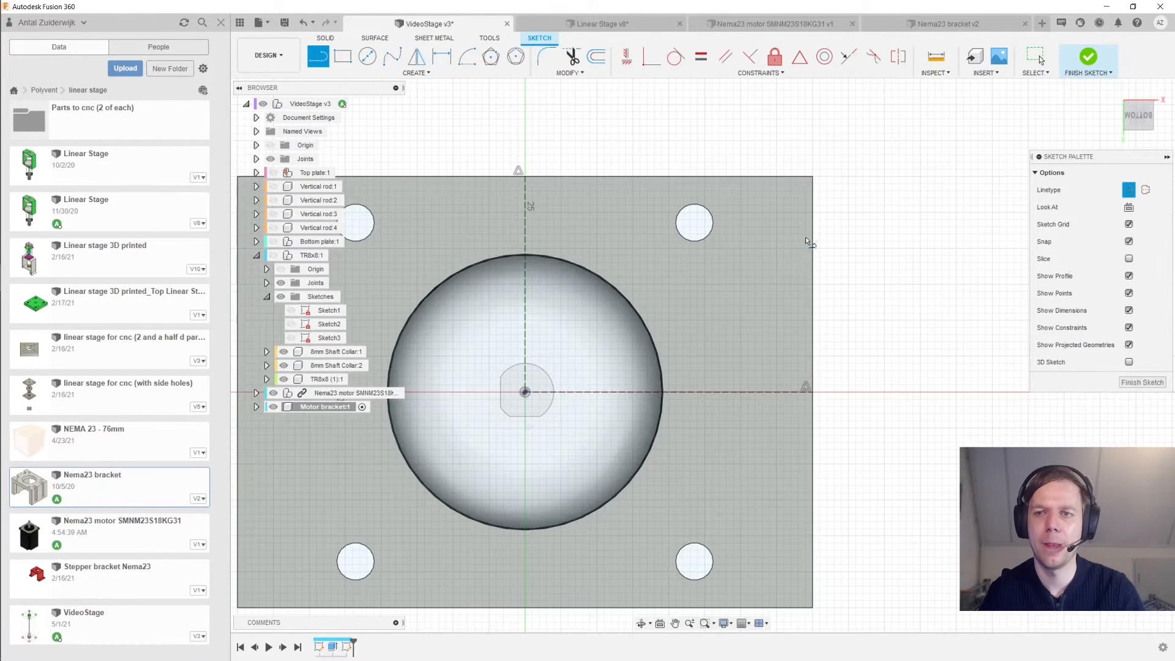
# Draw a vertical construction line from the plate's top edge to its bottom edge, just inside the right edge
pyautogui.click(781, 178)
pyautogui.moveTo(795, 406); pyautogui.dragTo(784, 334, button='middle')
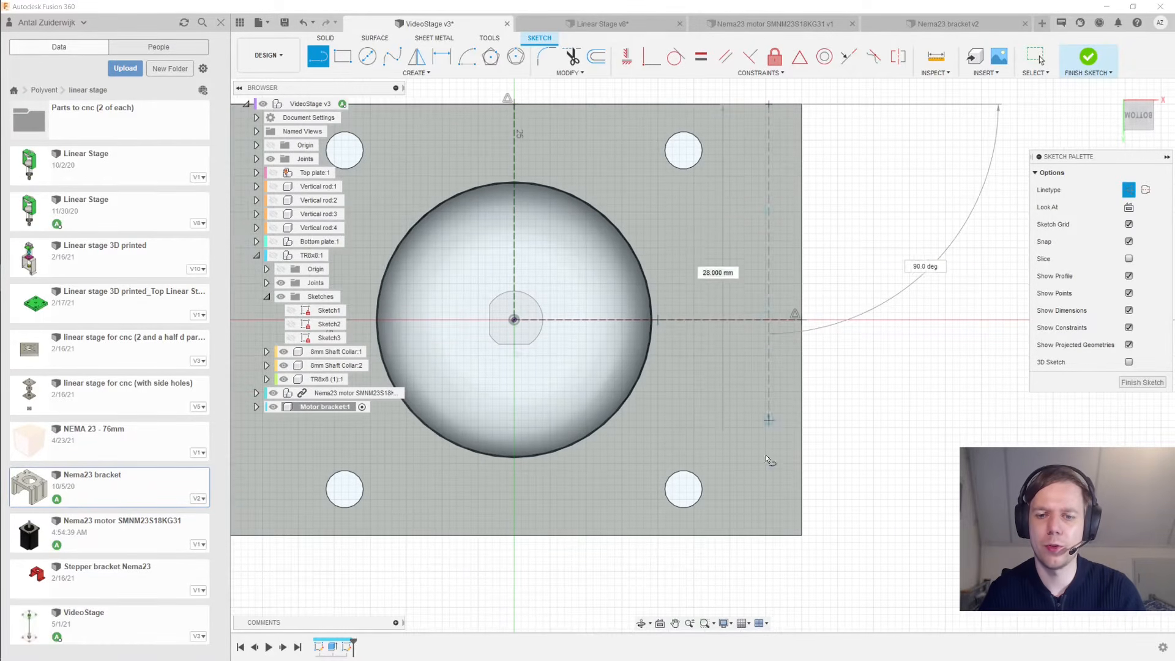
pyautogui.click(769, 536)
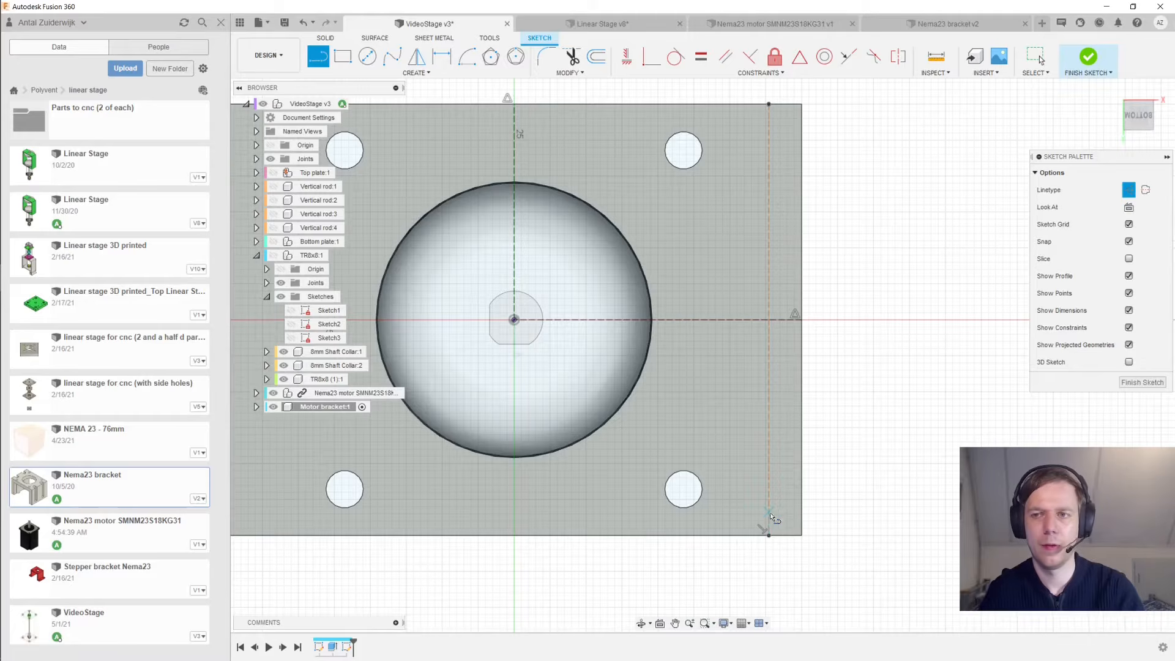
# Draw a solid vertical line from the plate's bottom edge to its top edge, between the right mounting holes and the vertical construction line
pyautogui.press('Escape')
pyautogui.click(729, 535)
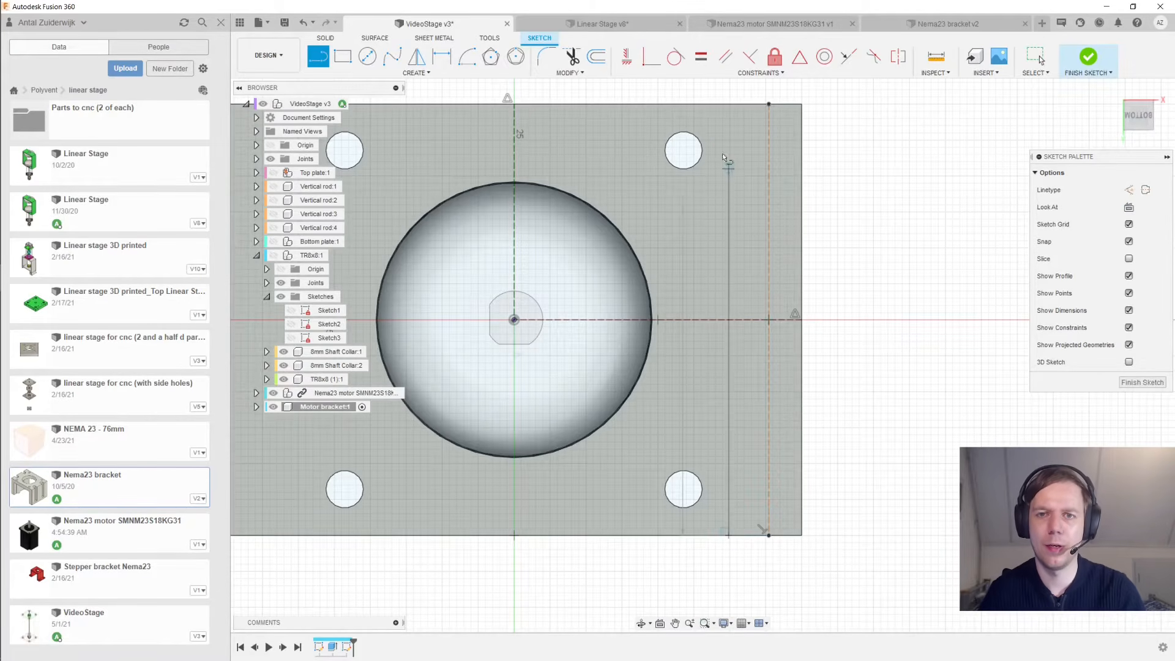
pyautogui.click(729, 105)
pyautogui.press('Escape')
pyautogui.moveTo(775, 216); pyautogui.dragTo(738, 270, button='middle')
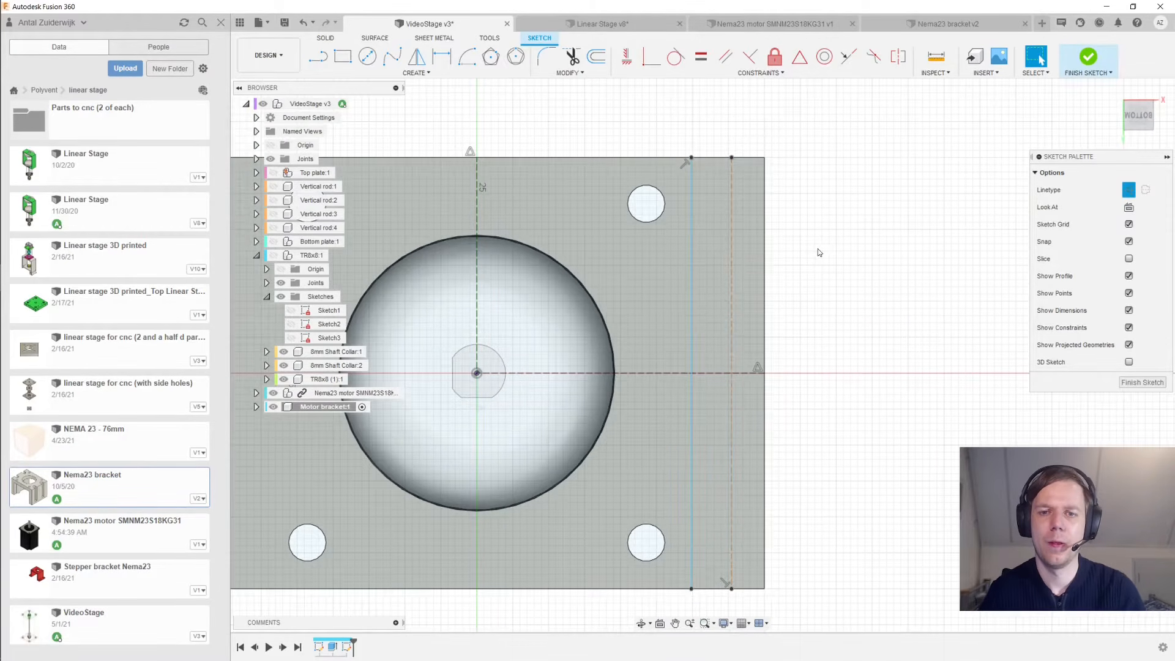
# Draw an 8.5 mm diameter circle centred on the right vertical construction line, in the upper half of the plate
pyautogui.press('c')
pyautogui.click(732, 256)
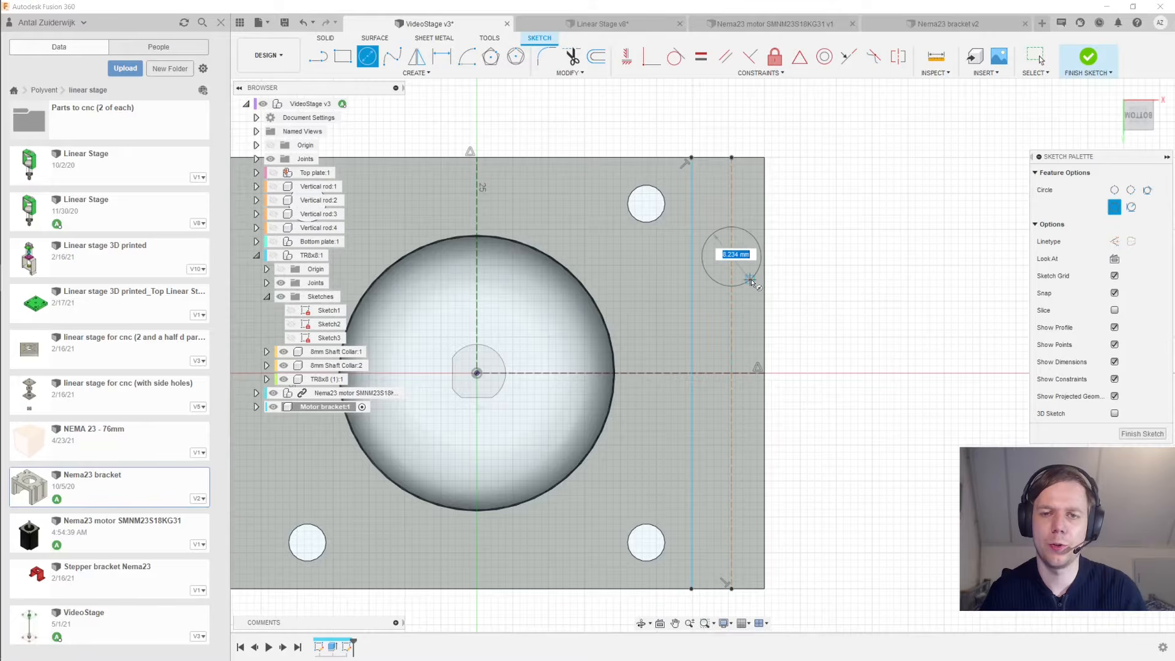
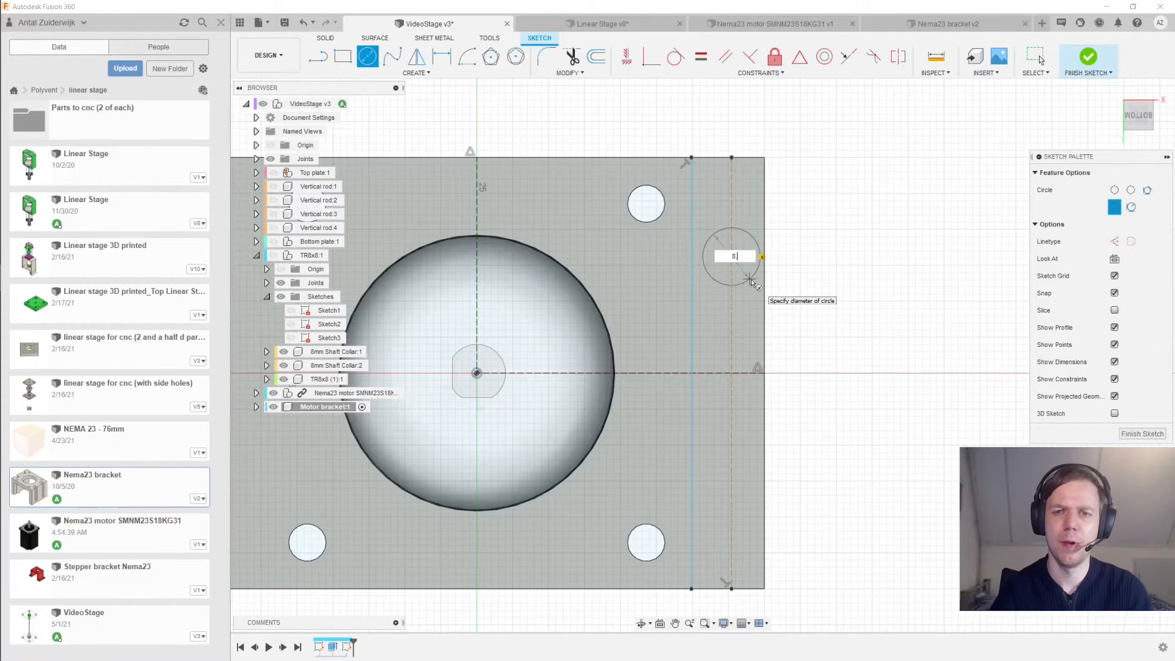
pyautogui.write('.5')
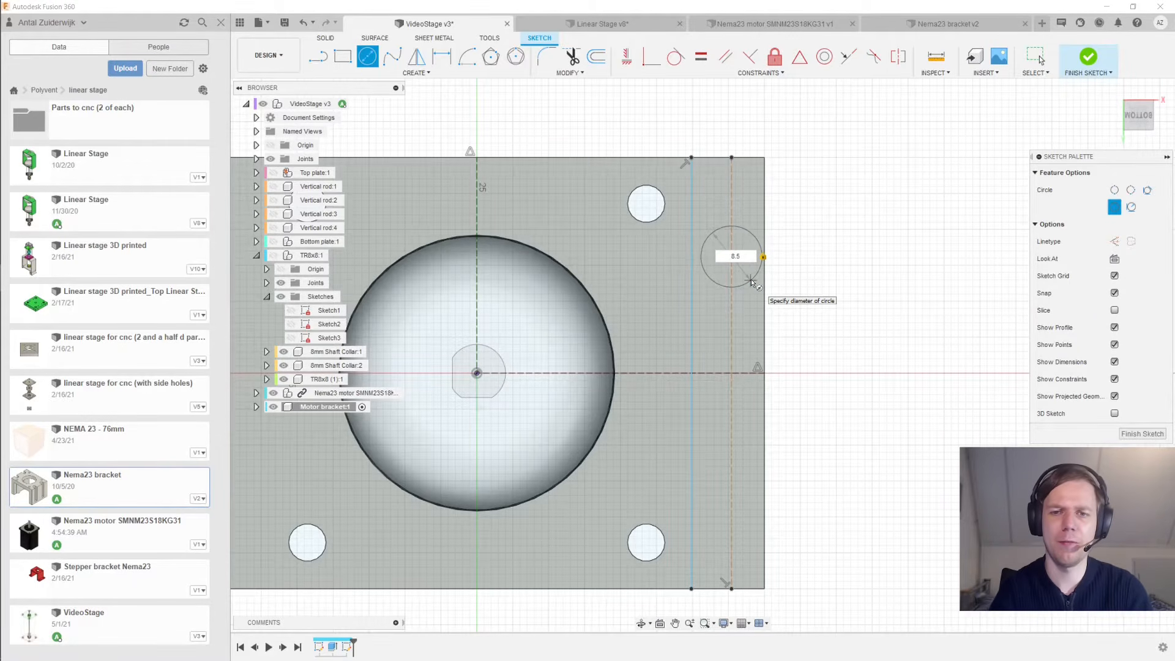
pyautogui.press('Return')
pyautogui.press('Escape')
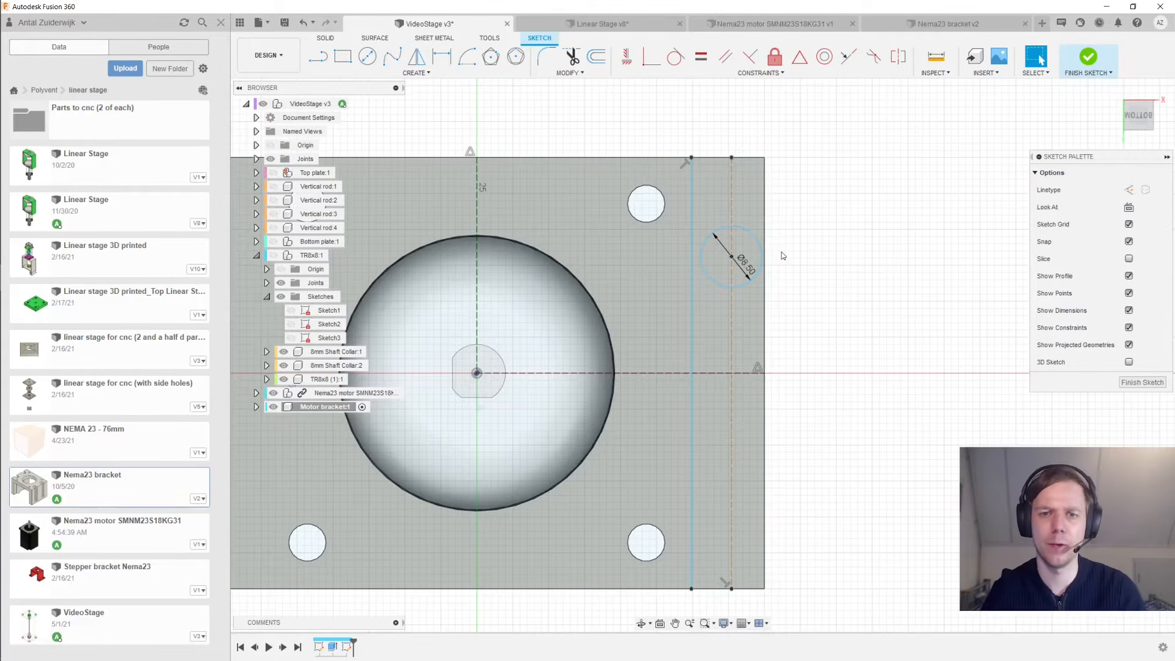
# Dimension the 8.5 mm circle's centre at 15 mm above the horizontal construction line
pyautogui.scroll(2, 753, 269)
pyautogui.press('d')
pyautogui.click(735, 285)
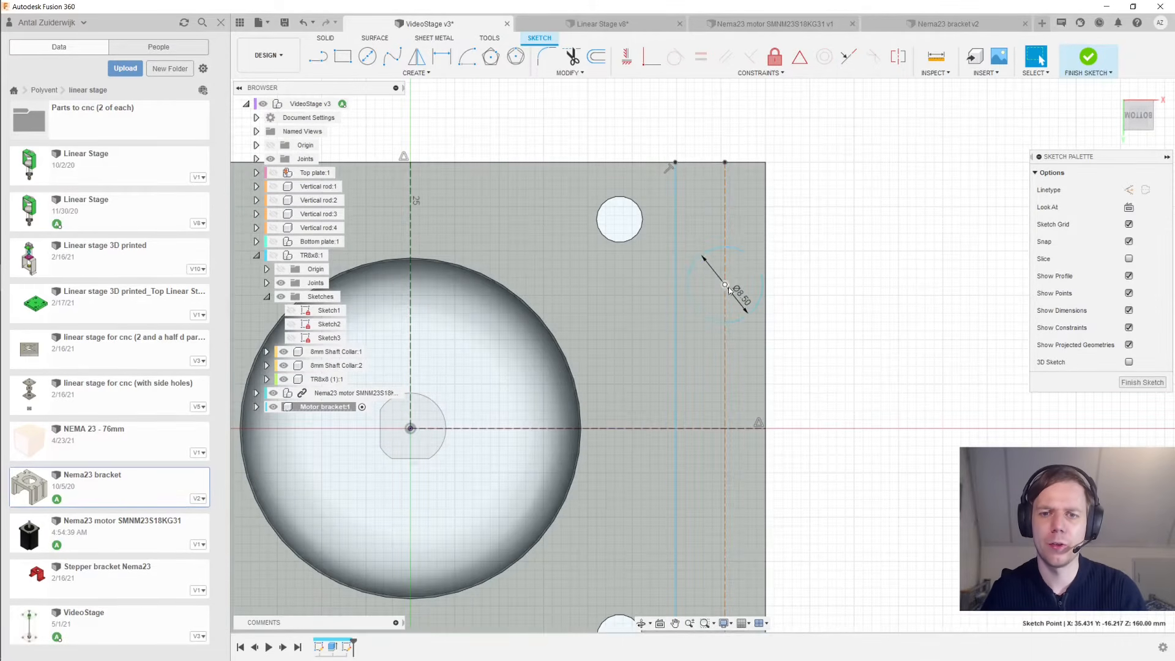
pyautogui.click(742, 427)
pyautogui.click(865, 372)
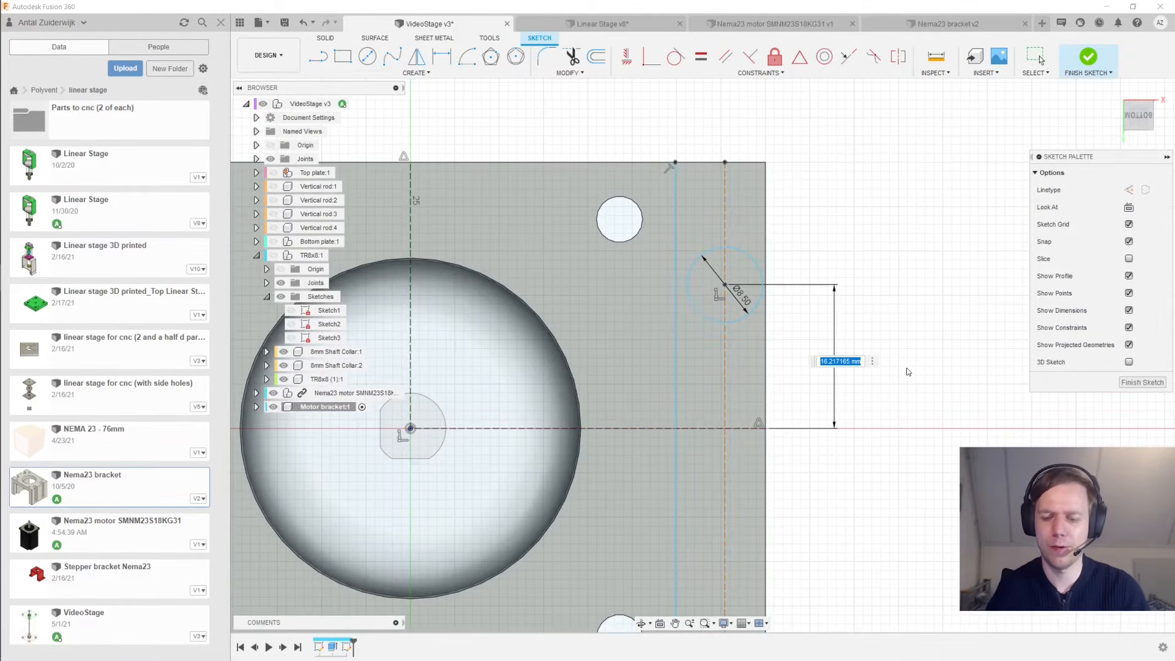
pyautogui.write('15')
pyautogui.press('Return')
pyautogui.press('Escape')
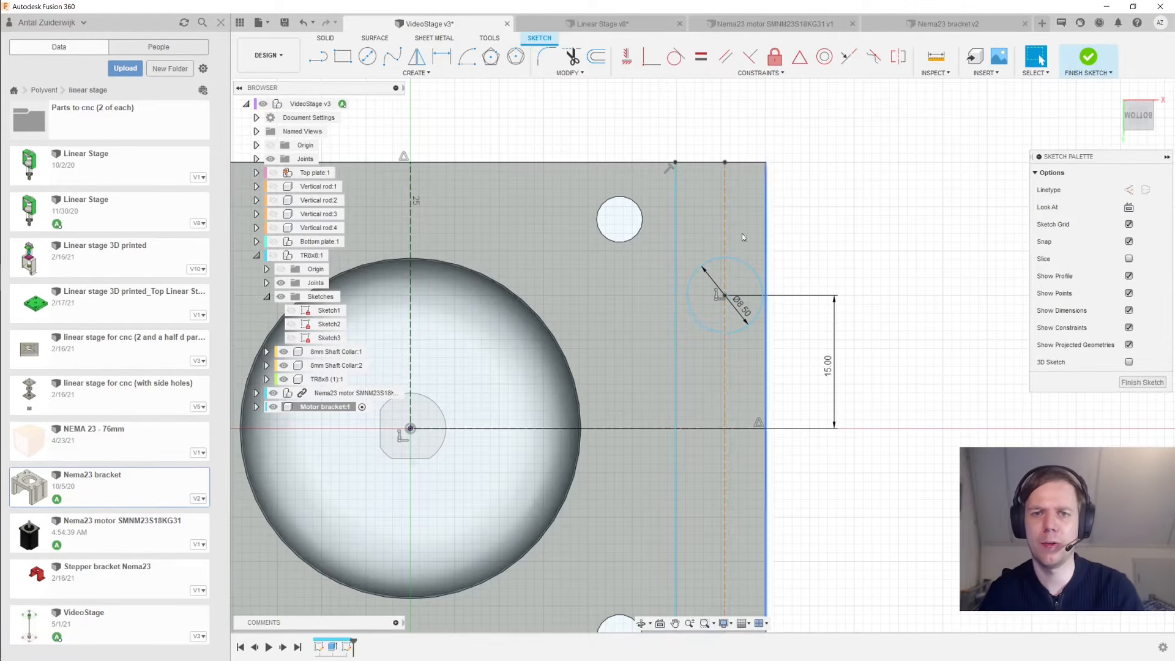
# Make the solid vertical line and the plate's right edge symmetric about the vertical construction line between them
pyautogui.click(677, 219)
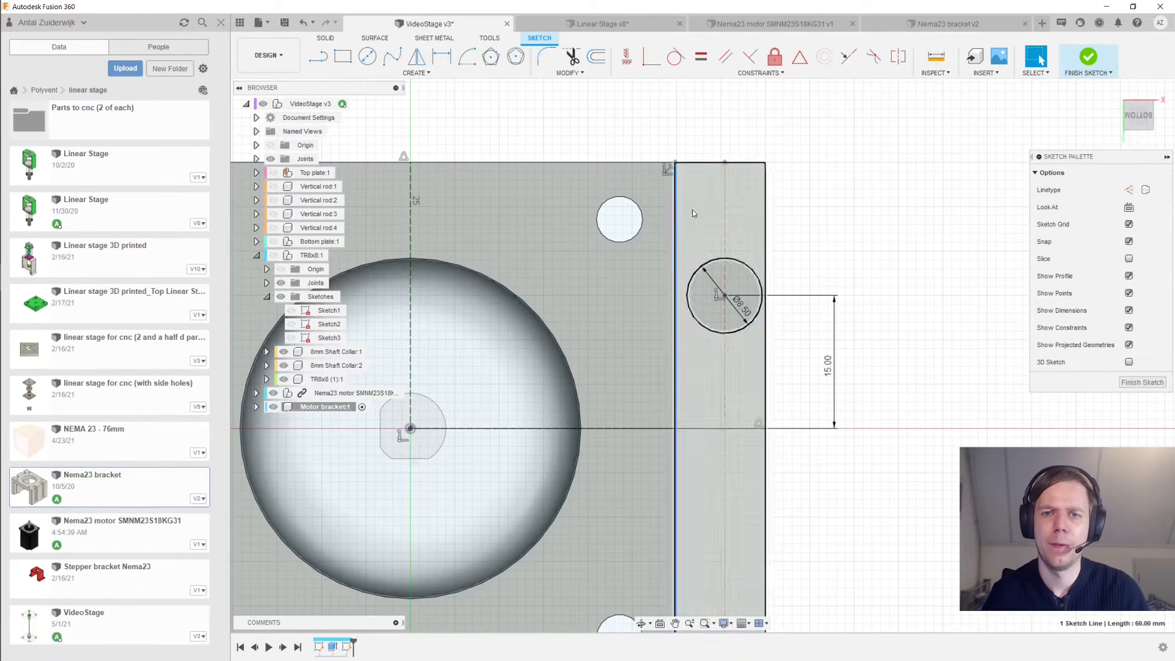
pyautogui.keyDown('shift'); pyautogui.click(764, 194); pyautogui.keyUp('shift')
pyautogui.keyDown('shift'); pyautogui.click(723, 193); pyautogui.keyUp('shift')
pyautogui.click(898, 56)
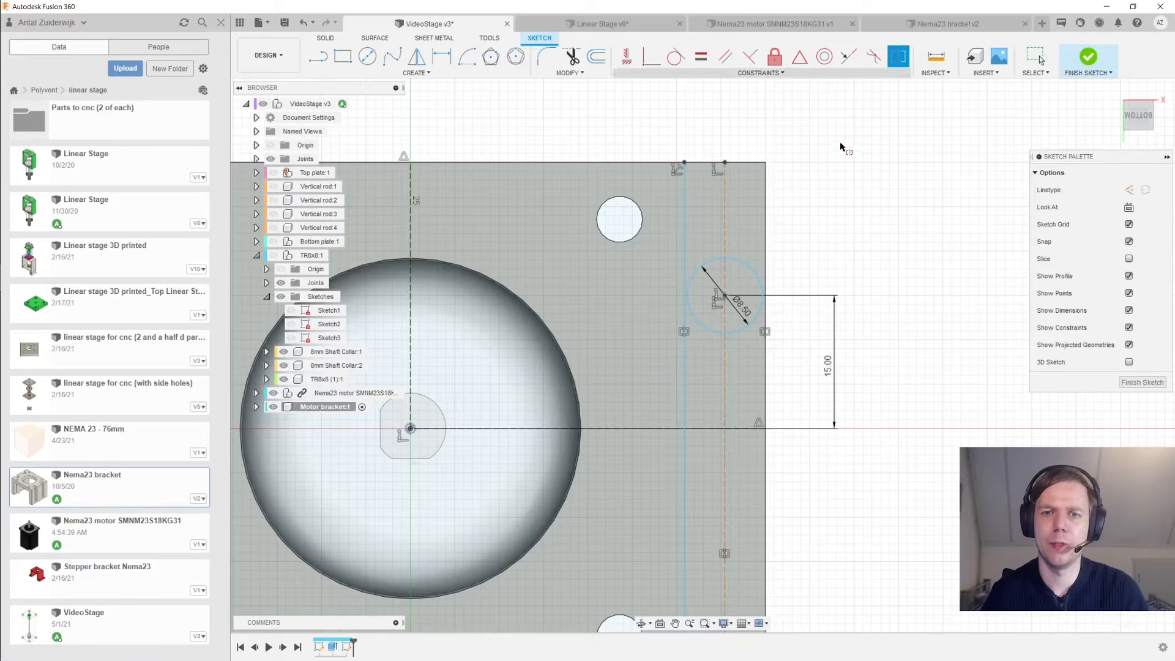
pyautogui.press('Escape')
pyautogui.click(685, 222)
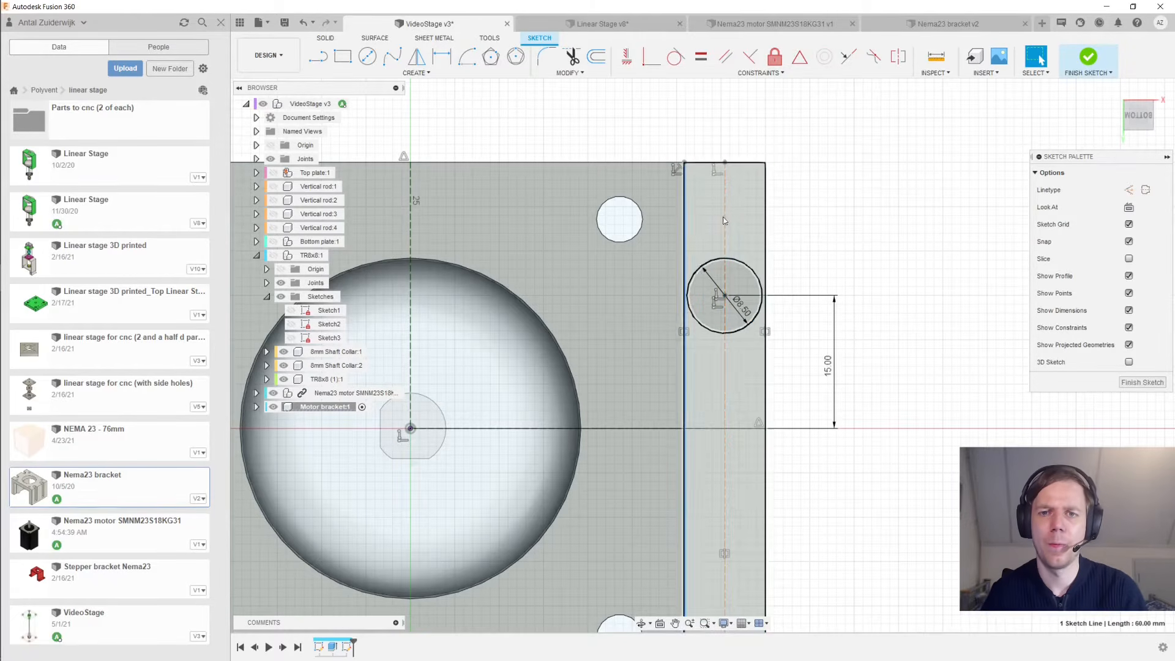
pyautogui.keyDown('shift'); pyautogui.click(766, 184); pyautogui.keyUp('shift')
pyautogui.click(729, 141)
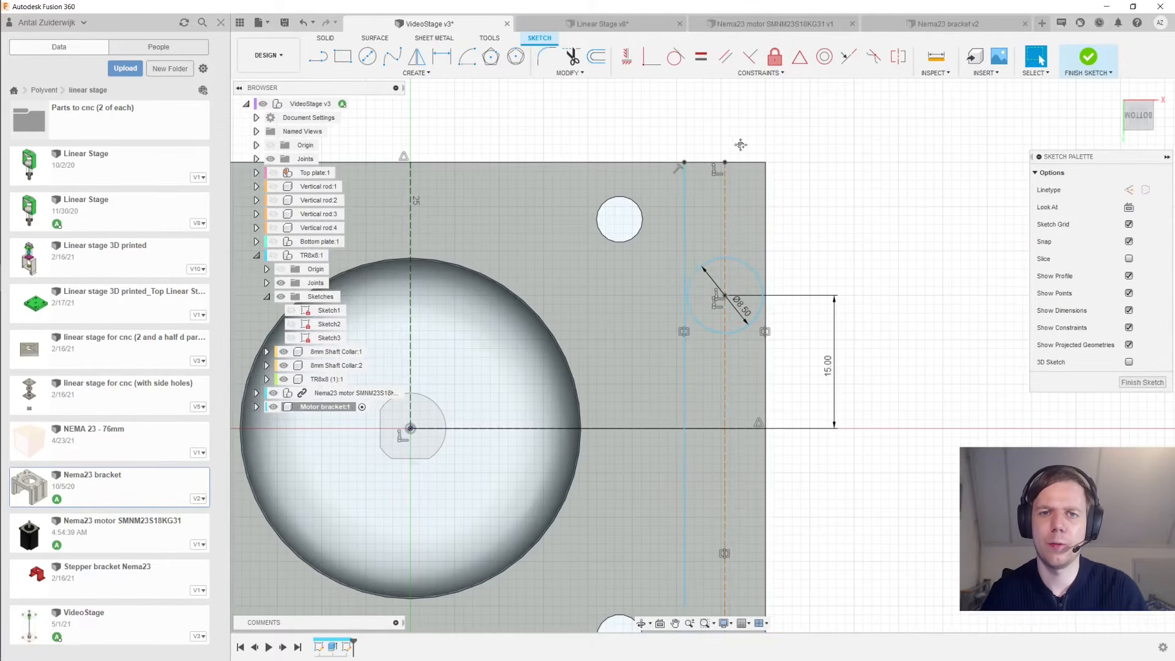
# Draw a circumscribed hexagon, about 4.4 mm from centre to flat, around the upper right mounting hole and constrain its right side vertical
pyautogui.moveTo(734, 142); pyautogui.dragTo(769, 162, button='middle')
pyautogui.click(491, 58)
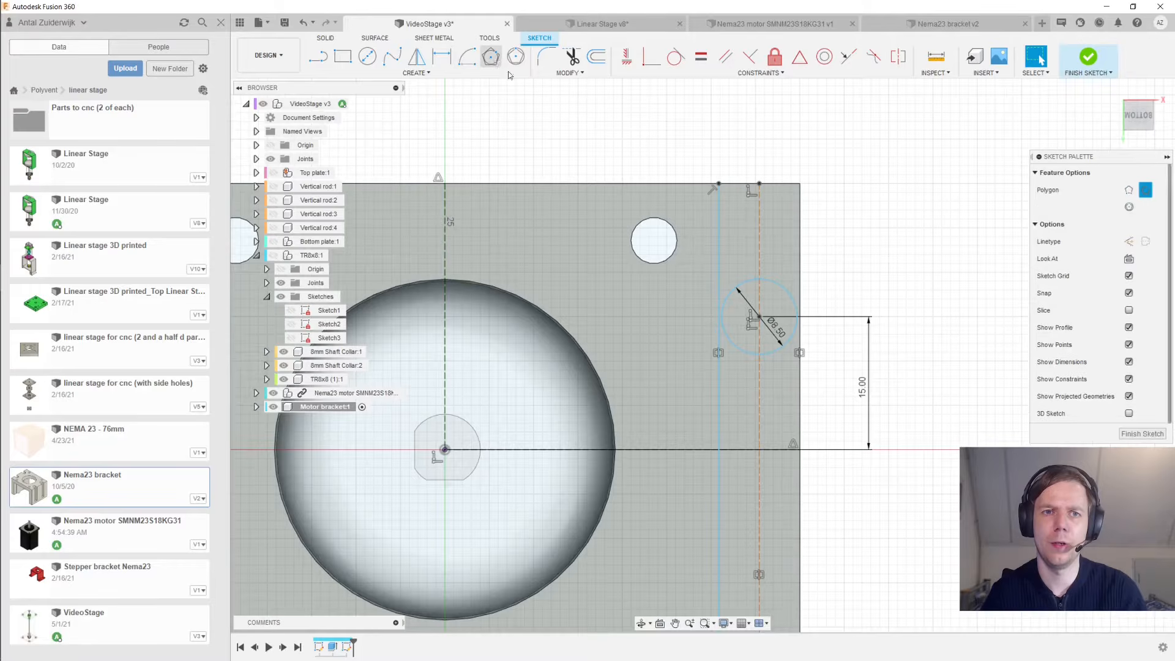
pyautogui.click(654, 240)
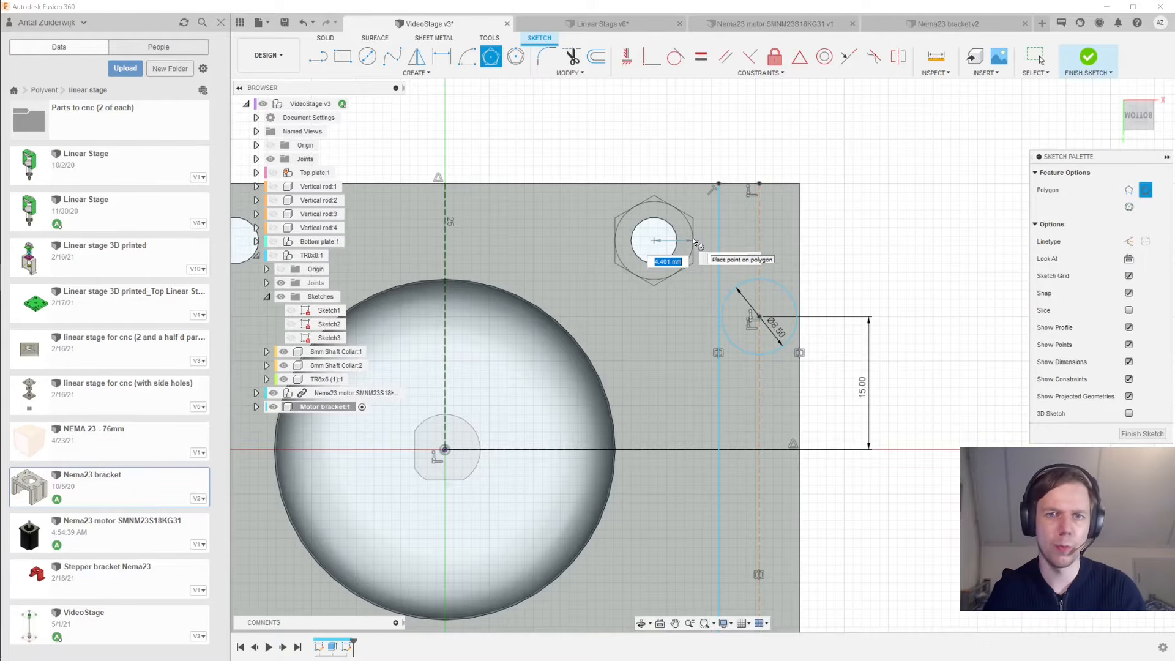
pyautogui.click(694, 240)
pyautogui.press('Escape')
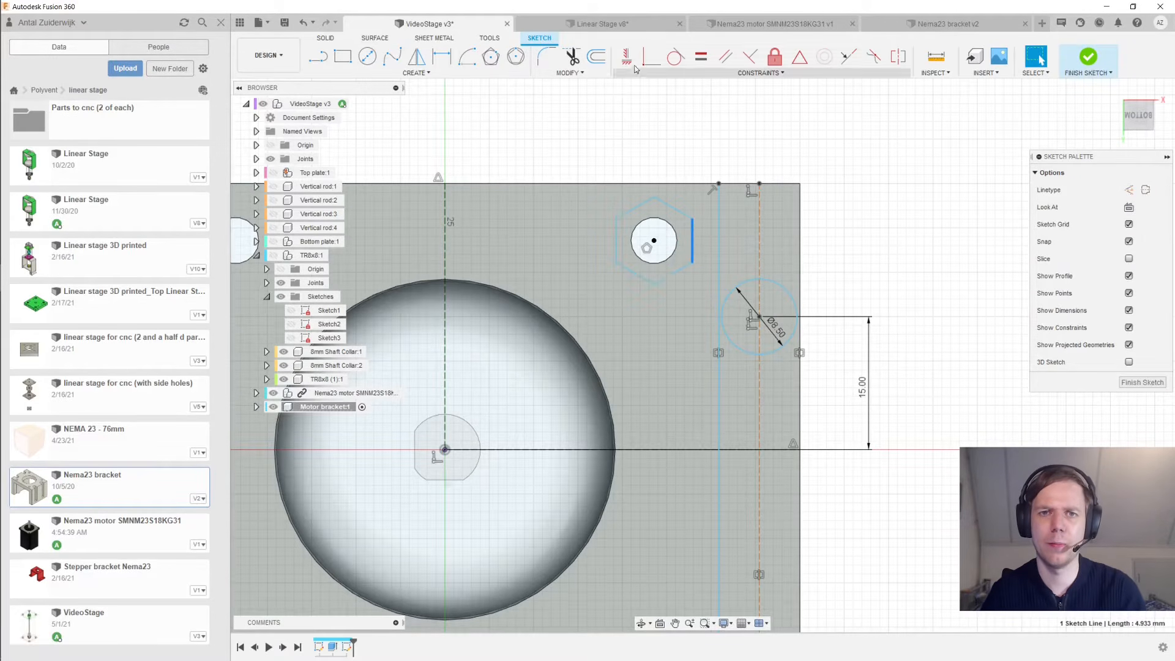
pyautogui.click(627, 57)
pyautogui.press('Escape')
# Dimension the hexagon's width across its two vertical flats at 8 mm
pyautogui.click(693, 243)
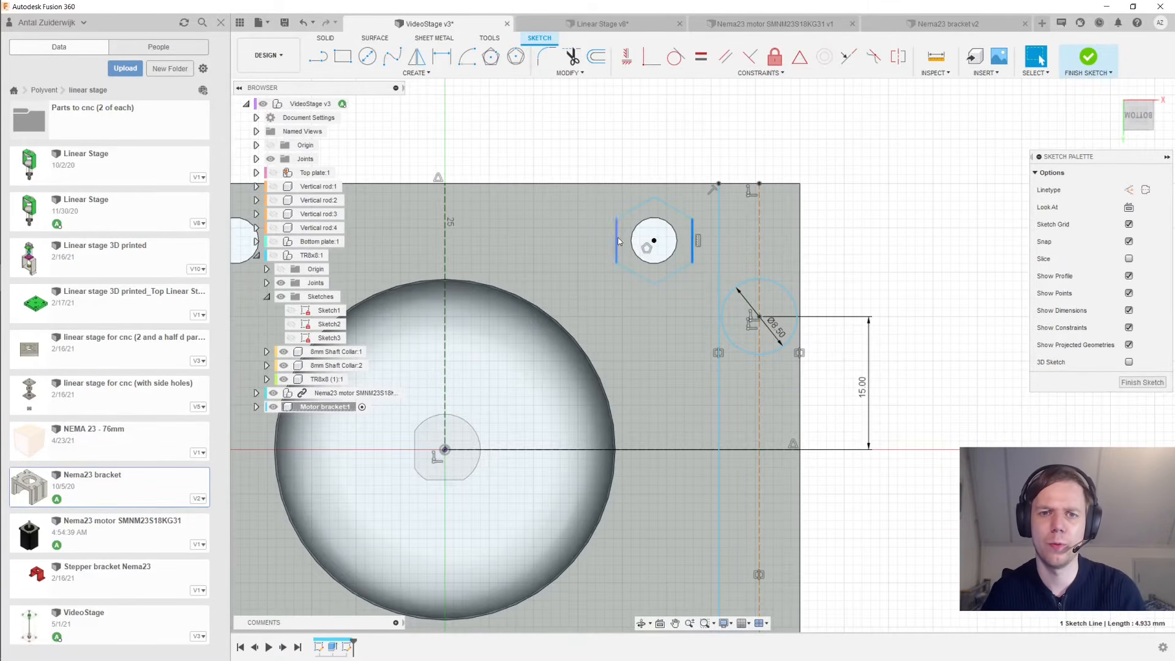
pyautogui.keyDown('ctrl'); pyautogui.click(617, 243); pyautogui.keyUp('ctrl')
pyautogui.press('d')
pyautogui.click(661, 147)
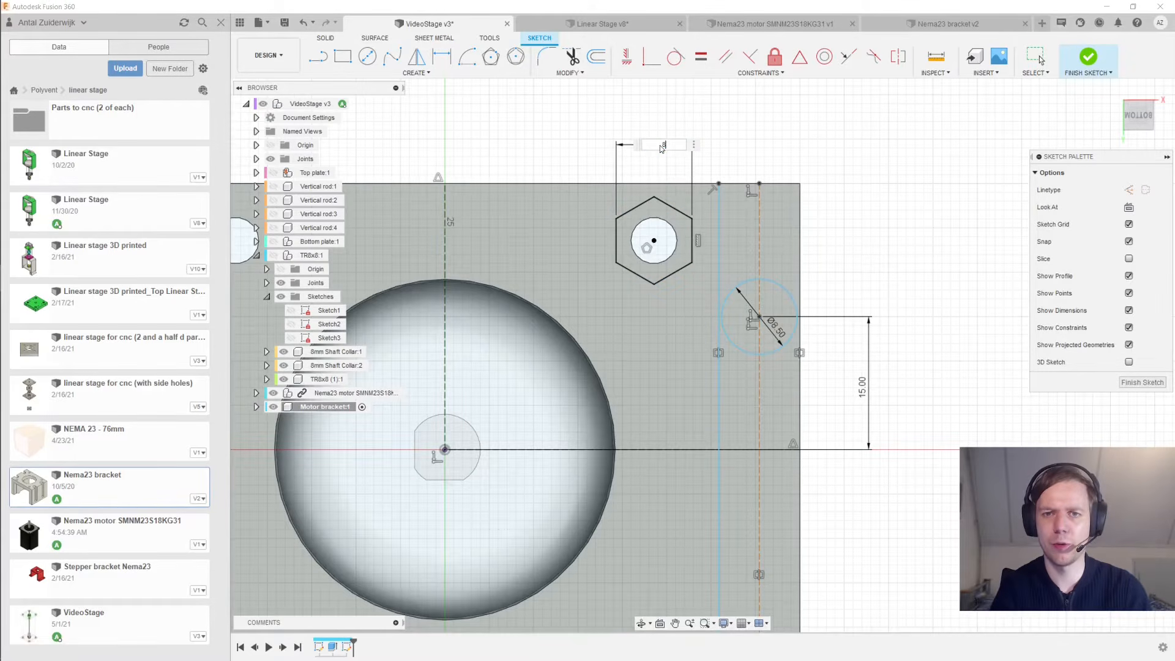
pyautogui.write('8')
pyautogui.press('Return')
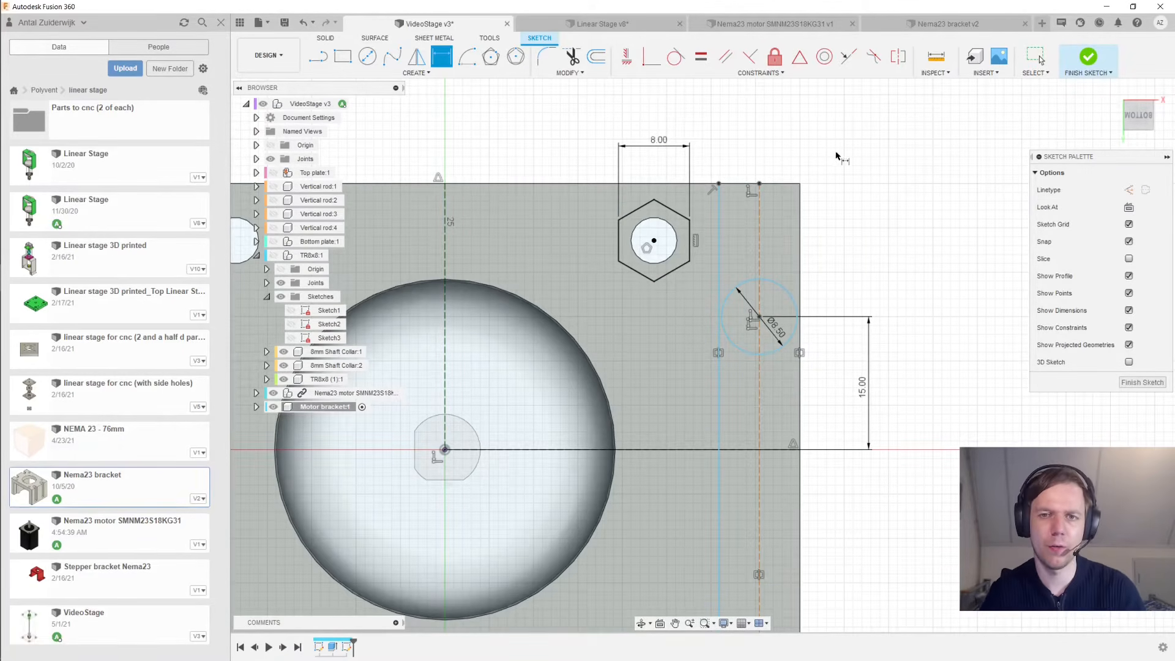
pyautogui.moveTo(891, 174); pyautogui.dragTo(826, 184, button='middle')
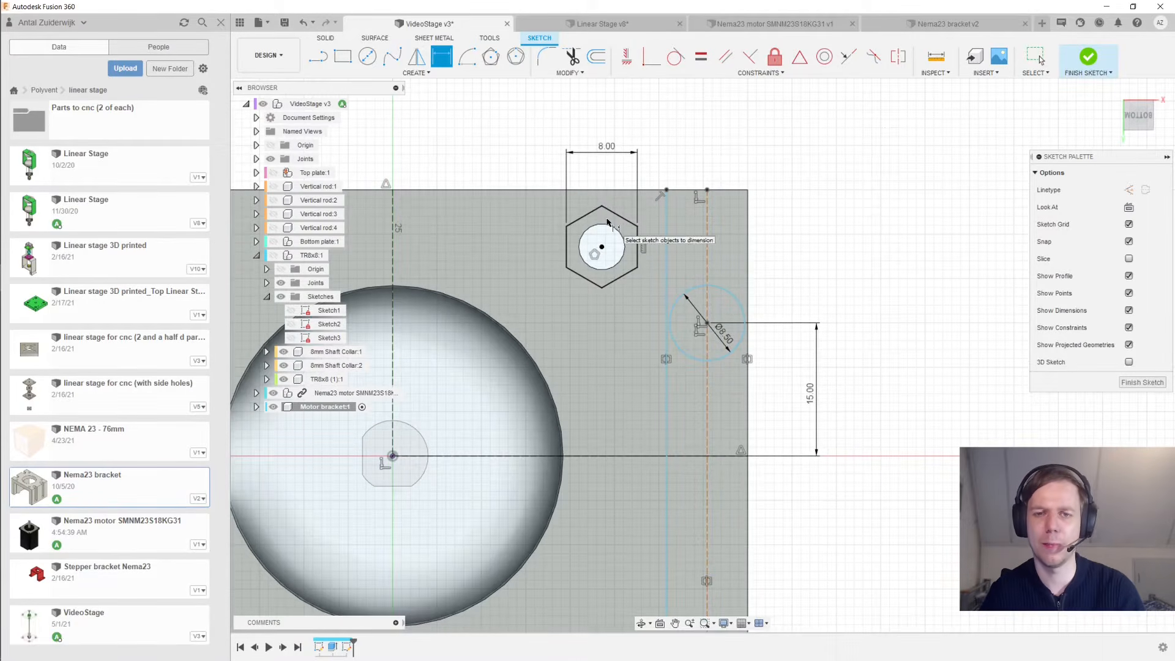
pyautogui.press('Escape')
# Dimension the distance between the solid vertical line and the plate's right edge, trying 10 mm before settling on 12 mm
pyautogui.moveTo(785, 217)
pyautogui.mouseDown(button='middle')
pyautogui.moveTo(769, 236)
pyautogui.moveTo(777, 201)
pyautogui.mouseUp(button='middle')
pyautogui.scroll(1, 771, 237)
pyautogui.click(652, 215)
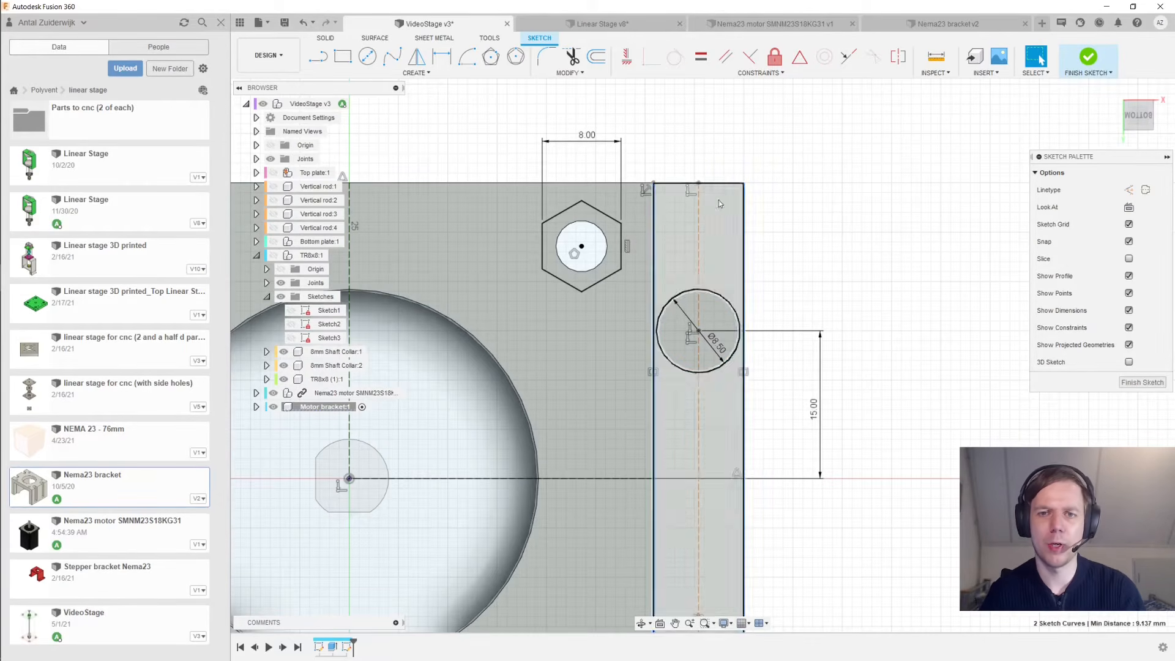
pyautogui.press('d')
pyautogui.click(744, 202)
pyautogui.click(901, 140)
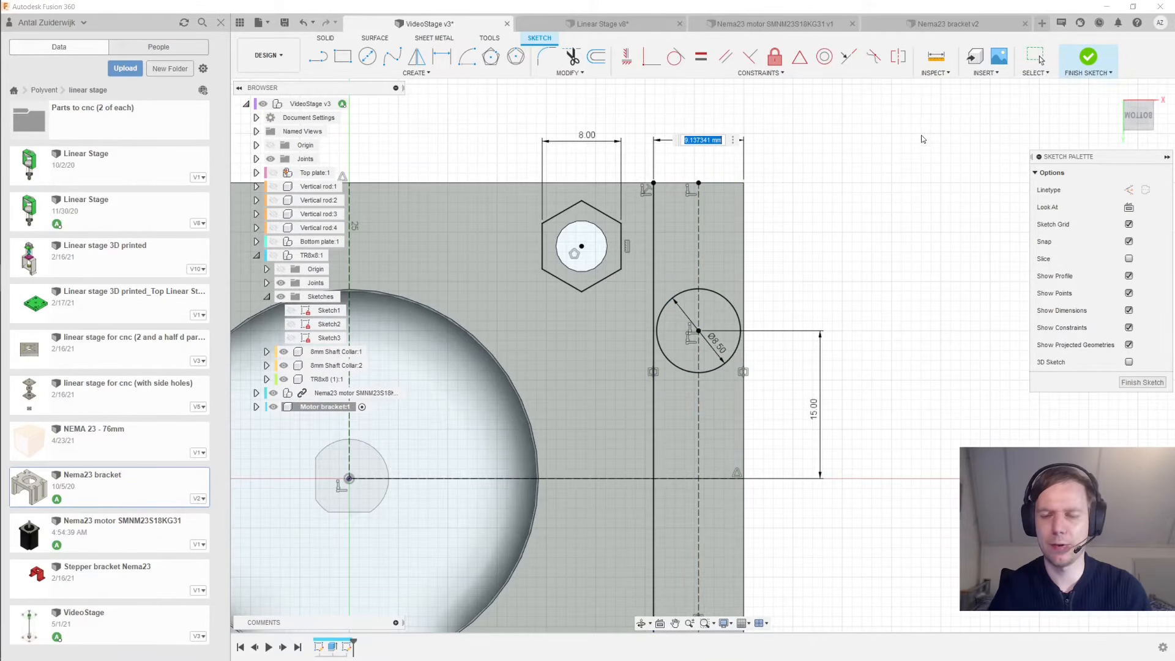
pyautogui.write('10')
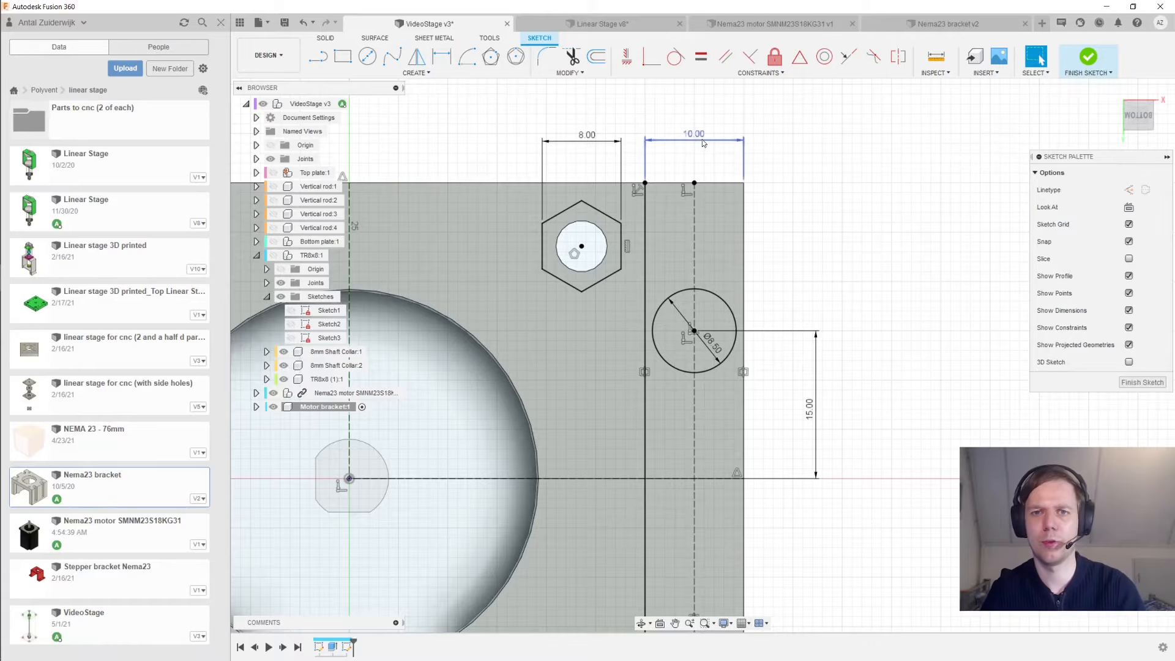
pyautogui.write('12')
pyautogui.press('Return')
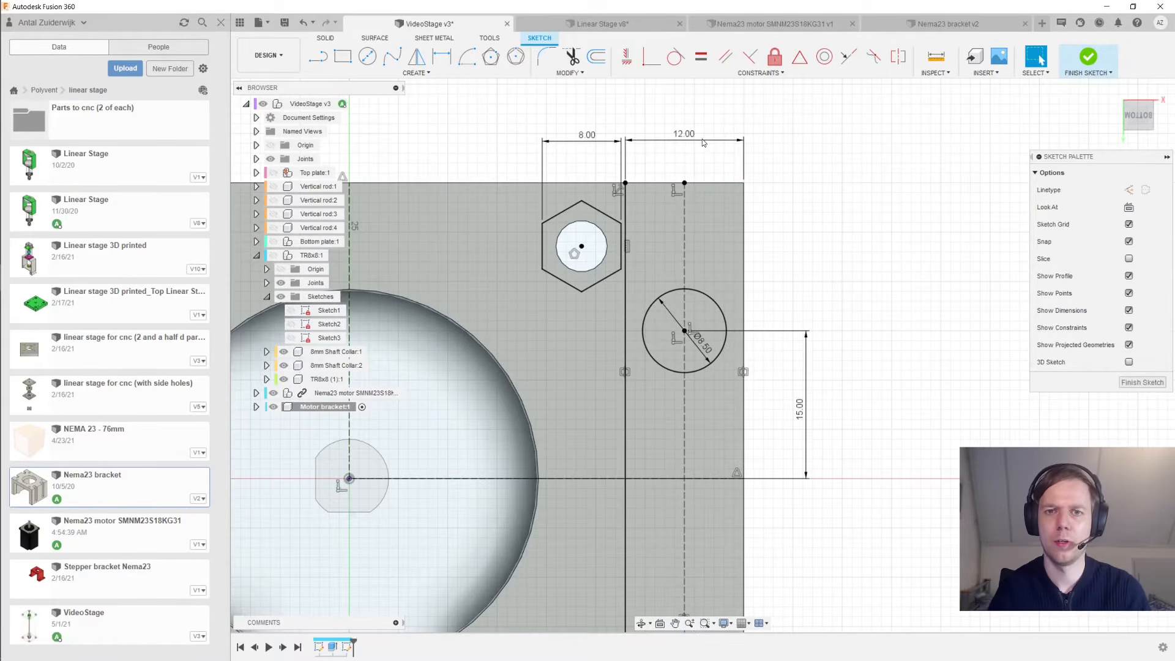
# Measure the minimum distance between the 8.5 mm circle and the solid vertical line
pyautogui.scroll(-2, 725, 139)
pyautogui.moveTo(816, 218); pyautogui.dragTo(822, 249, button='middle')
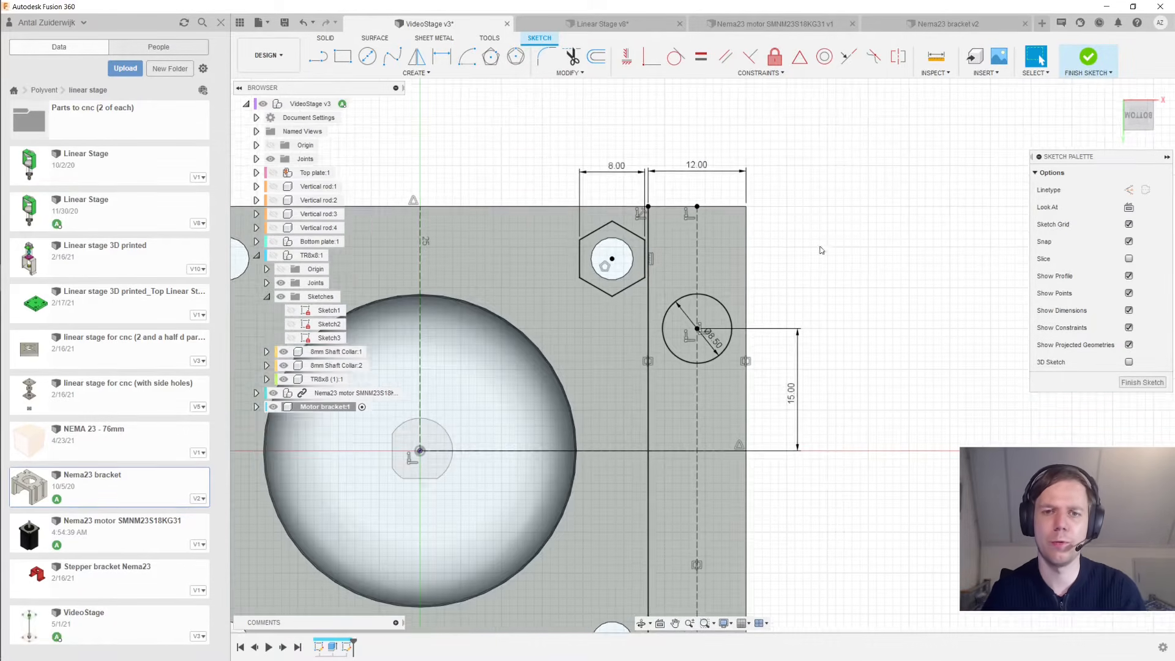
pyautogui.scroll(1, 821, 249)
pyautogui.scroll(1, 618, 539)
pyautogui.click(651, 321)
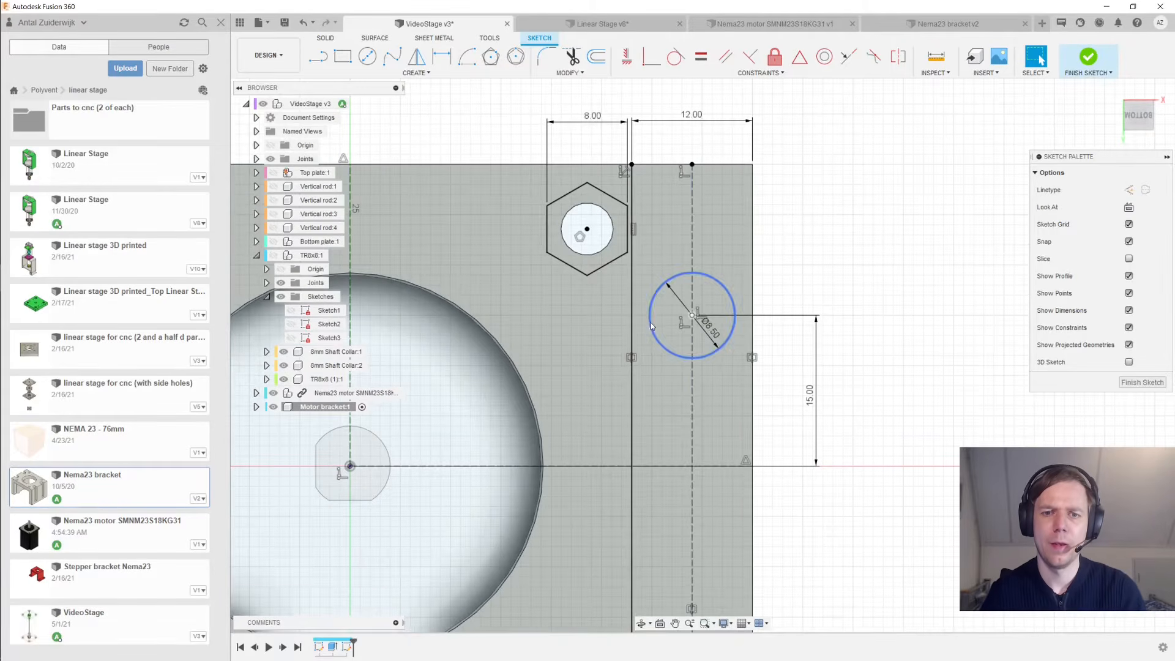
pyautogui.keyDown('shift'); pyautogui.click(634, 322); pyautogui.keyUp('shift')
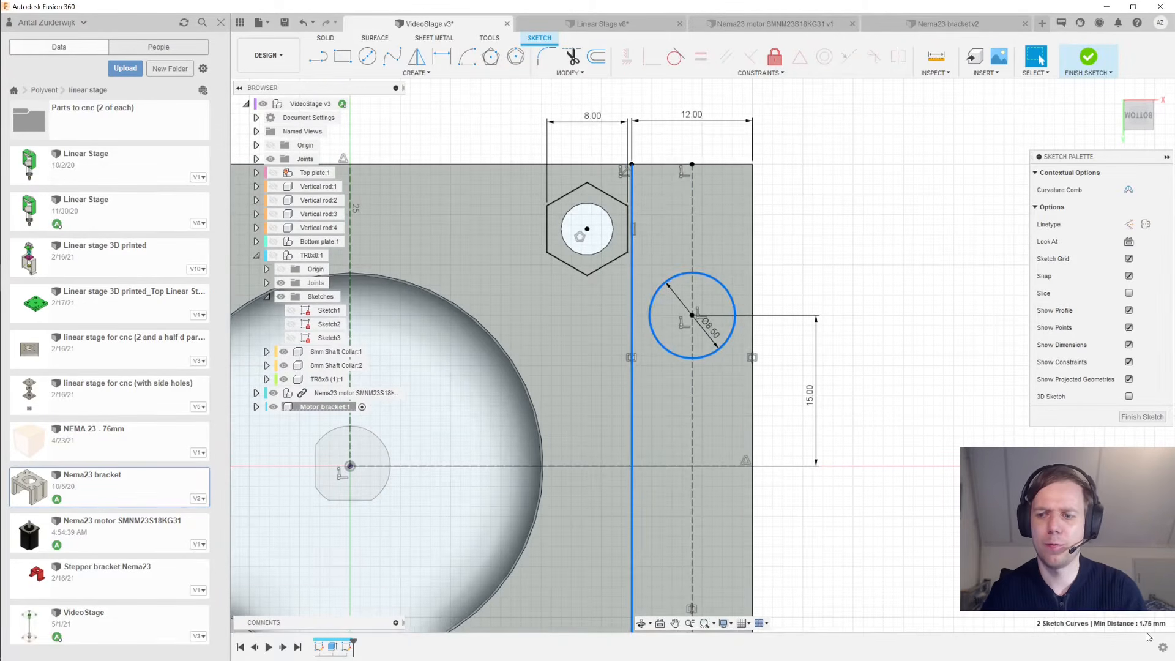
pyautogui.scroll(1, 796, 296)
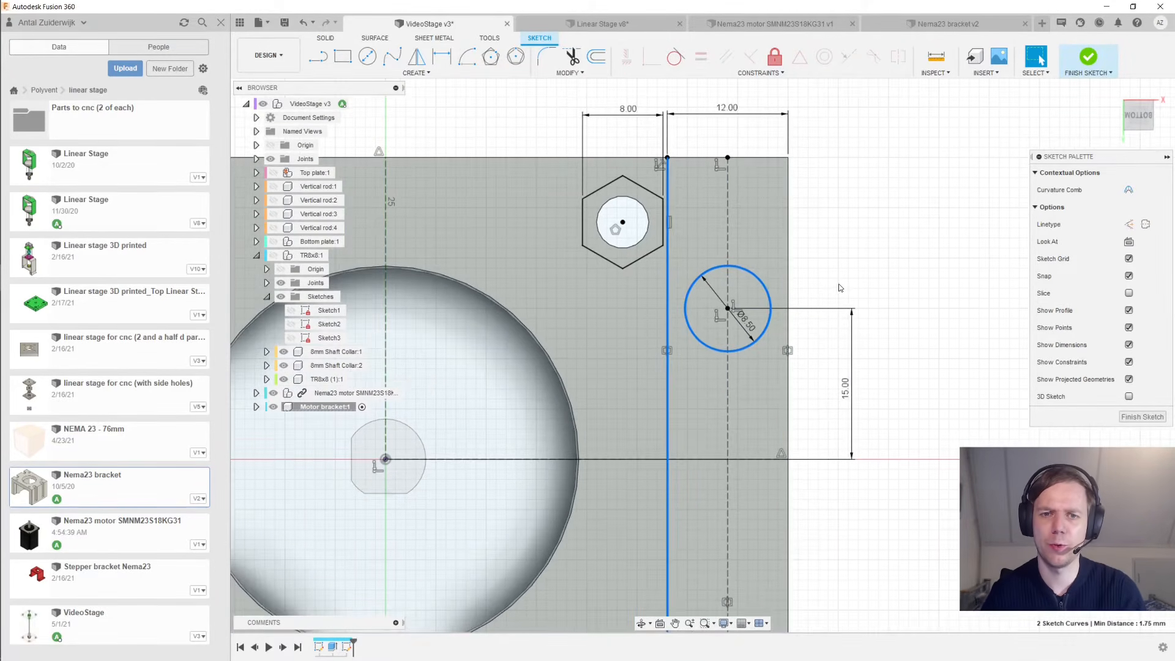
pyautogui.click(839, 288)
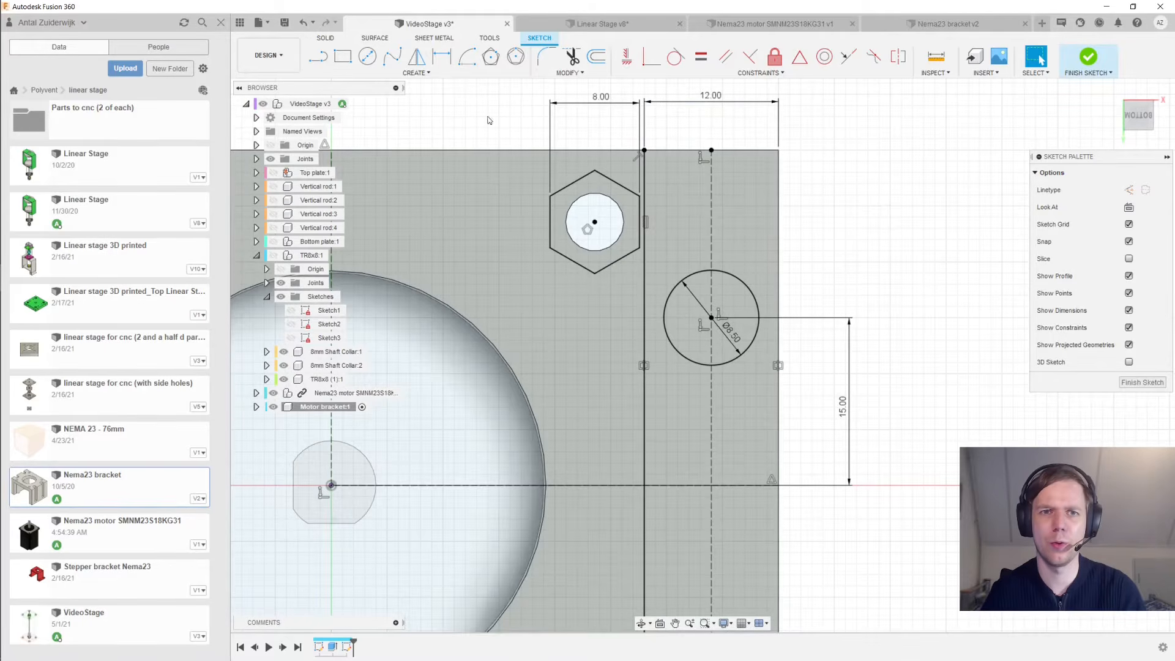
# Draw a center point arc around the 8.5 mm circle's centre, starting on the solid vertical line and bulging toward the plate's large opening
pyautogui.moveTo(505, 125); pyautogui.dragTo(465, 107, button='middle')
pyautogui.click(416, 73)
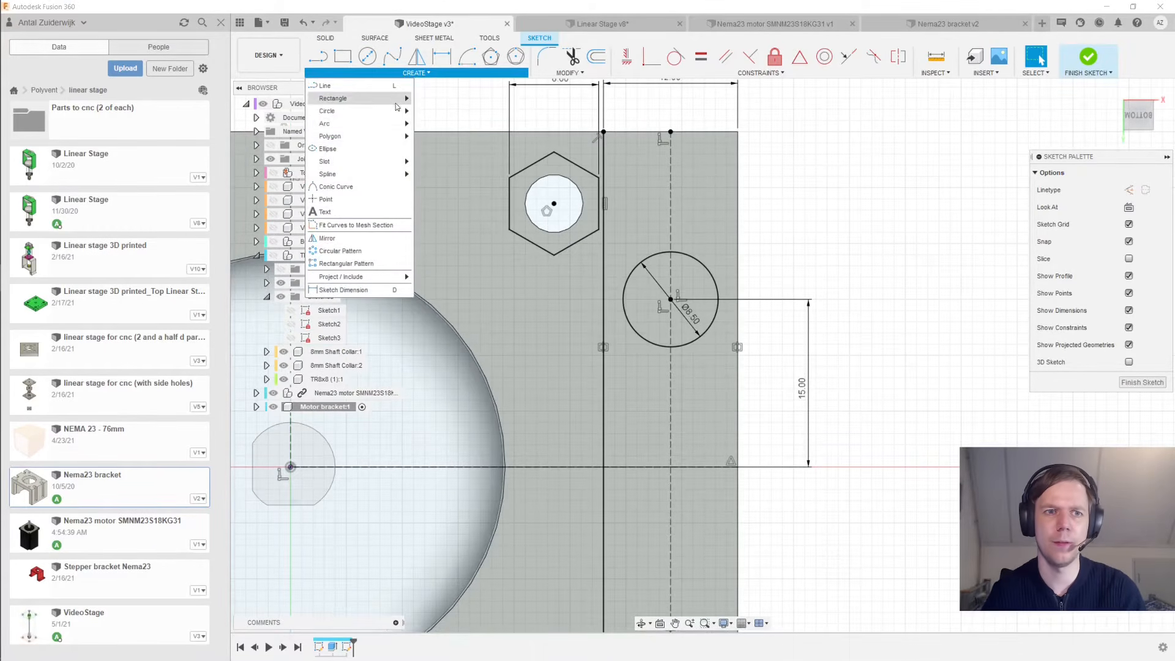
pyautogui.moveTo(380, 126)
pyautogui.click(440, 136)
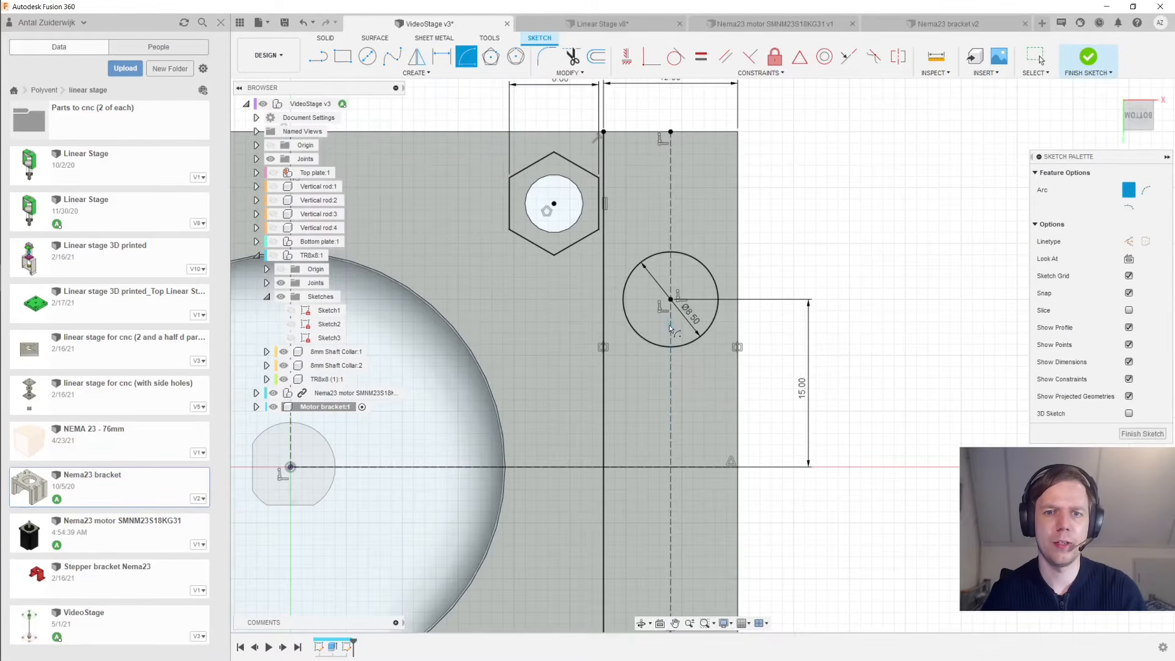
pyautogui.click(671, 300)
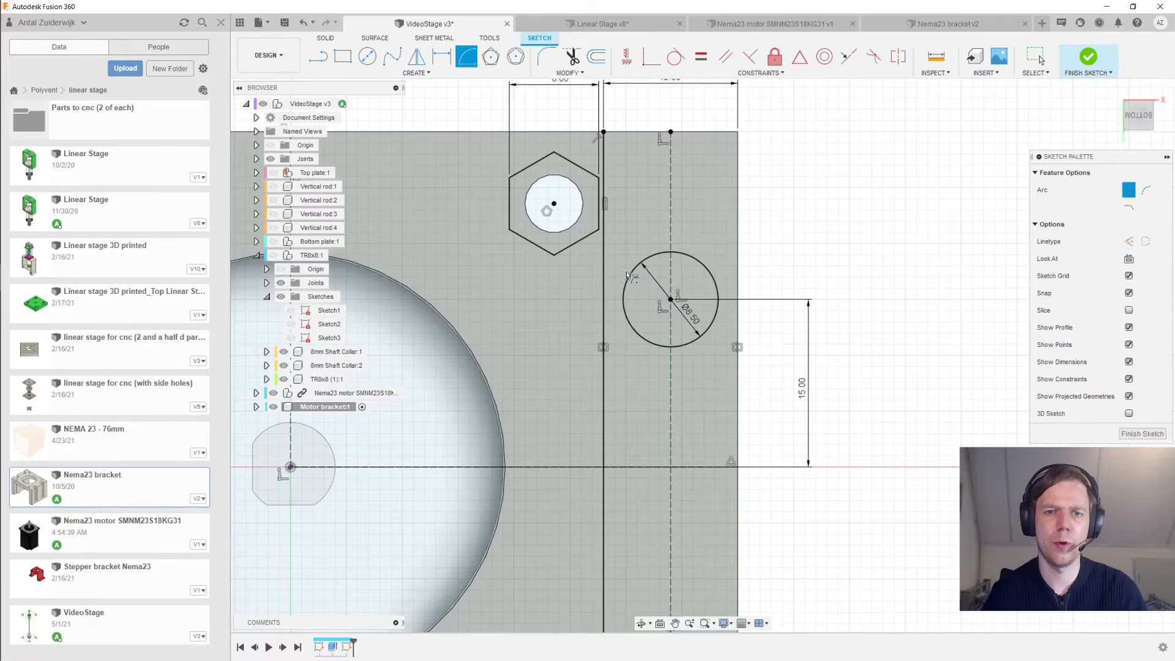
pyautogui.click(603, 236)
pyautogui.click(611, 370)
pyautogui.press('Escape')
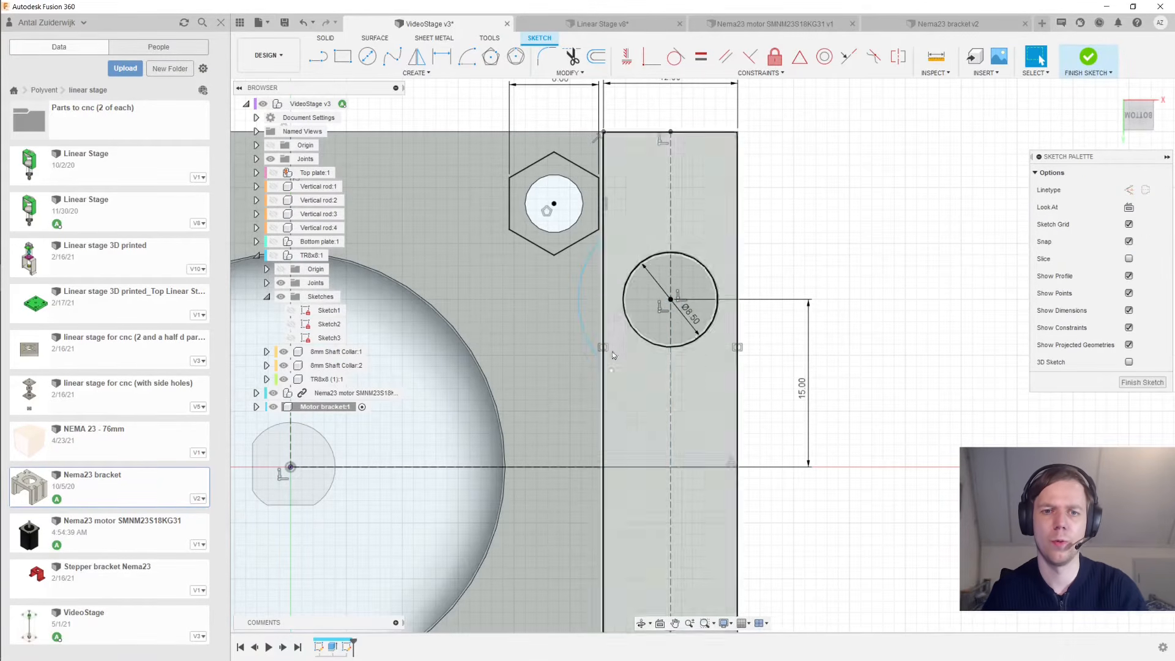
# Constrain the arc's lower endpoint coincident with the solid vertical line and select the arc
pyautogui.click(611, 370)
pyautogui.keyDown('ctrl'); pyautogui.click(603, 380); pyautogui.keyUp('ctrl')
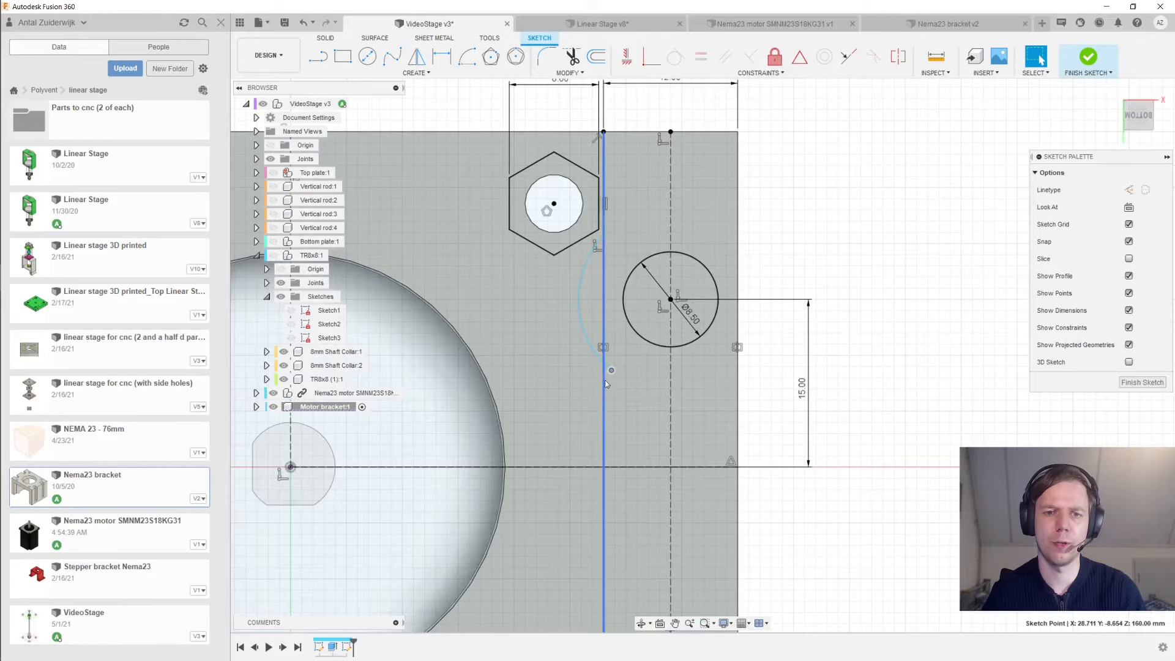
pyautogui.click(651, 56)
pyautogui.click(580, 288)
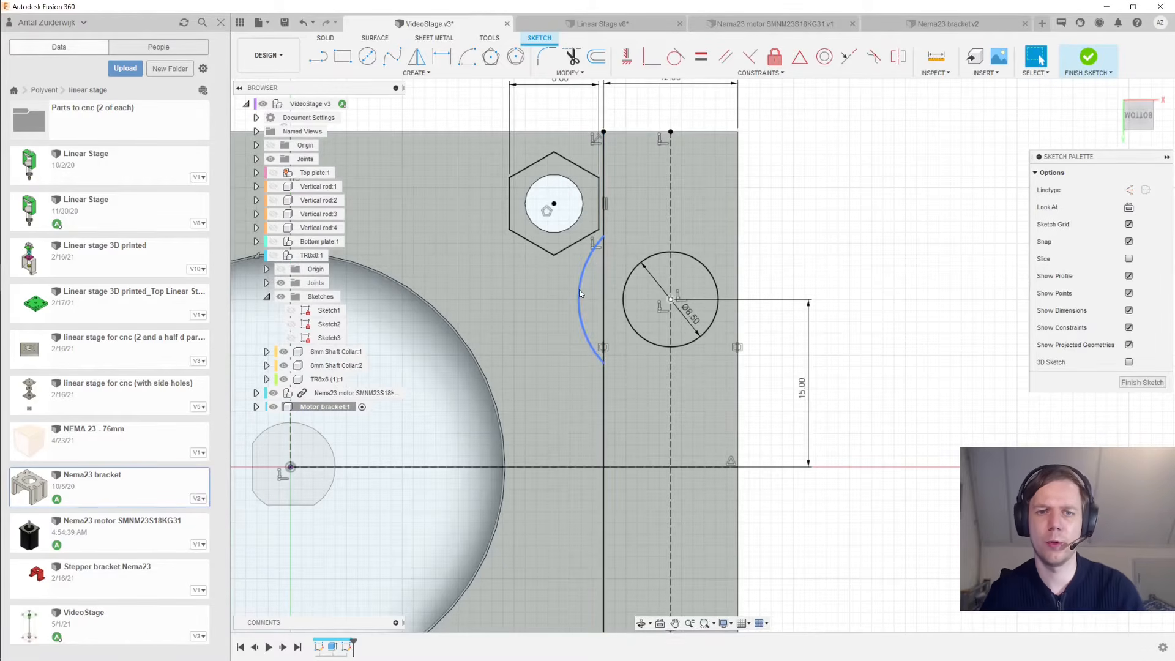
# Dimension the radius of the arc around the 8.5 mm circle, trying 9 mm before settling on 8 mm
pyautogui.press('d')
pyautogui.click(622, 274)
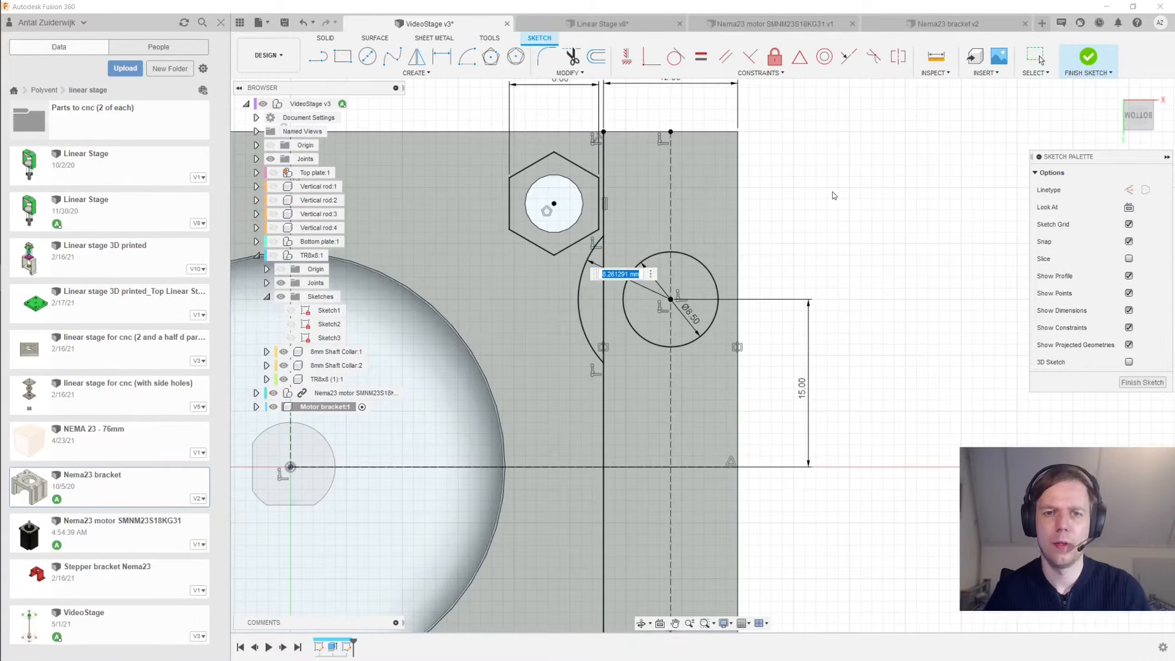
pyautogui.write('9')
pyautogui.press('Return')
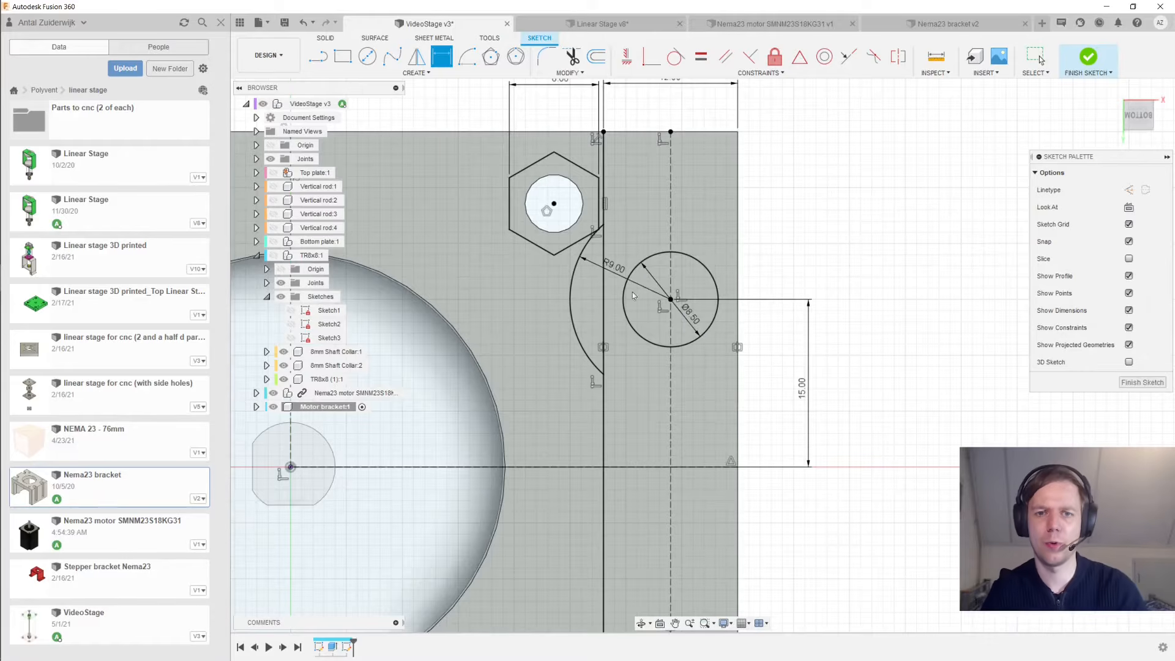
pyautogui.press('Escape')
pyautogui.doubleClick(617, 269)
pyautogui.write('8')
pyautogui.press('Return')
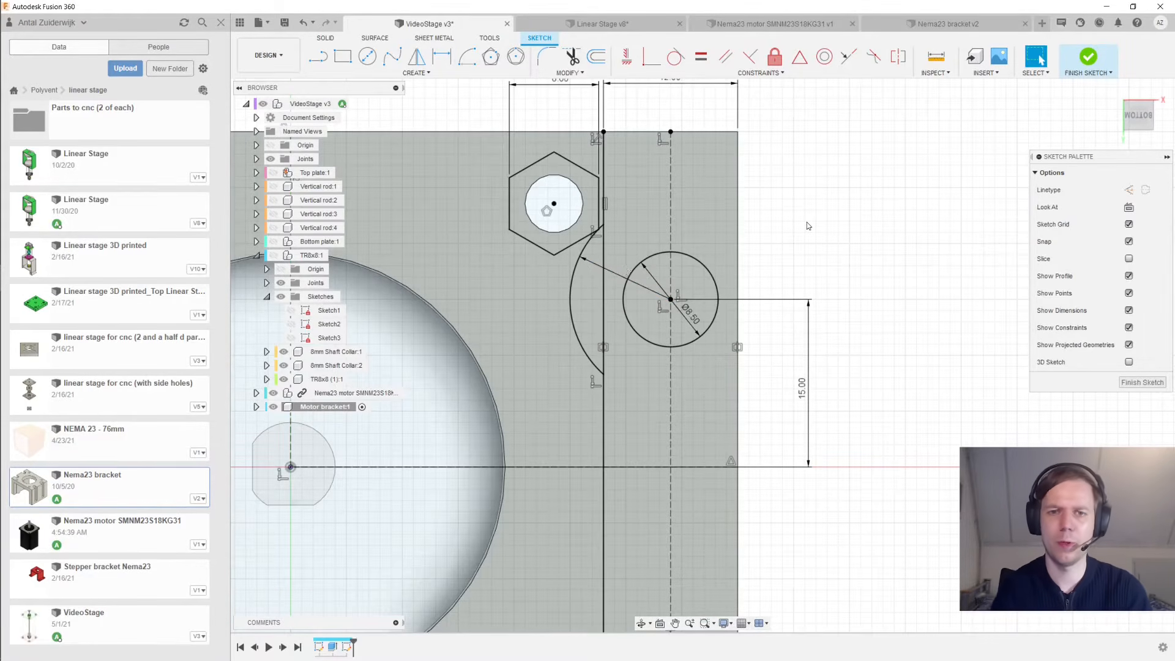
# Mirror the hexagon with its hole, the 8 mm radius arc and the 8.5 mm circle across the plate's horizontal centre line
pyautogui.scroll(-3, 851, 264)
pyautogui.scroll(2, 863, 245)
pyautogui.scroll(-3, 863, 244)
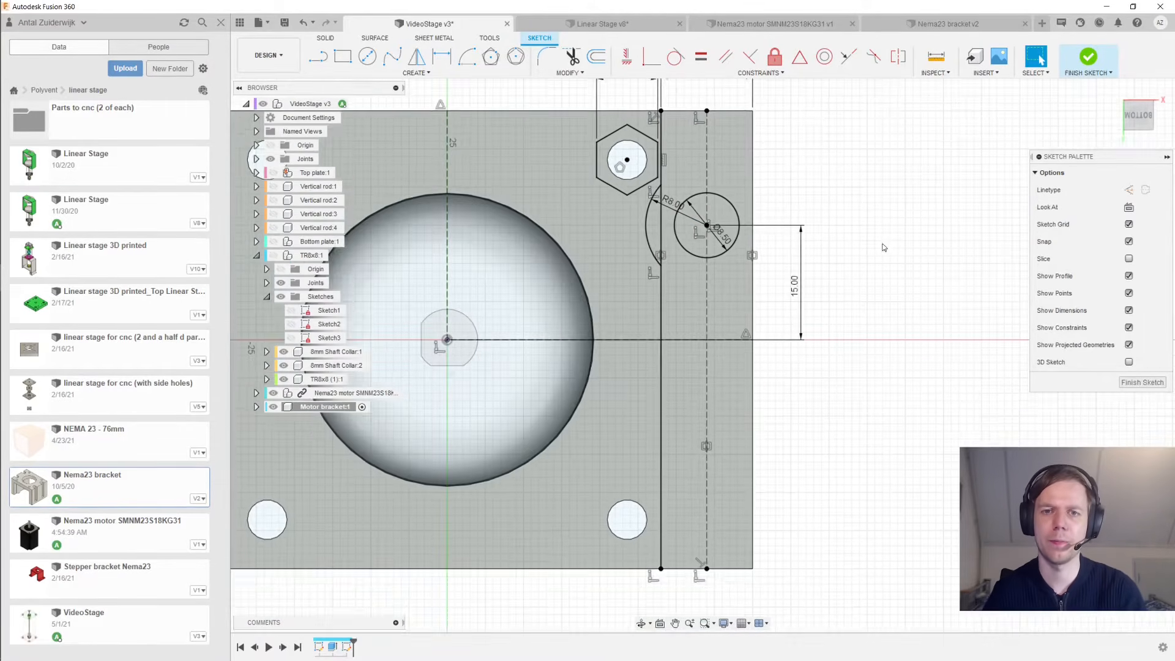
pyautogui.scroll(2, 881, 248)
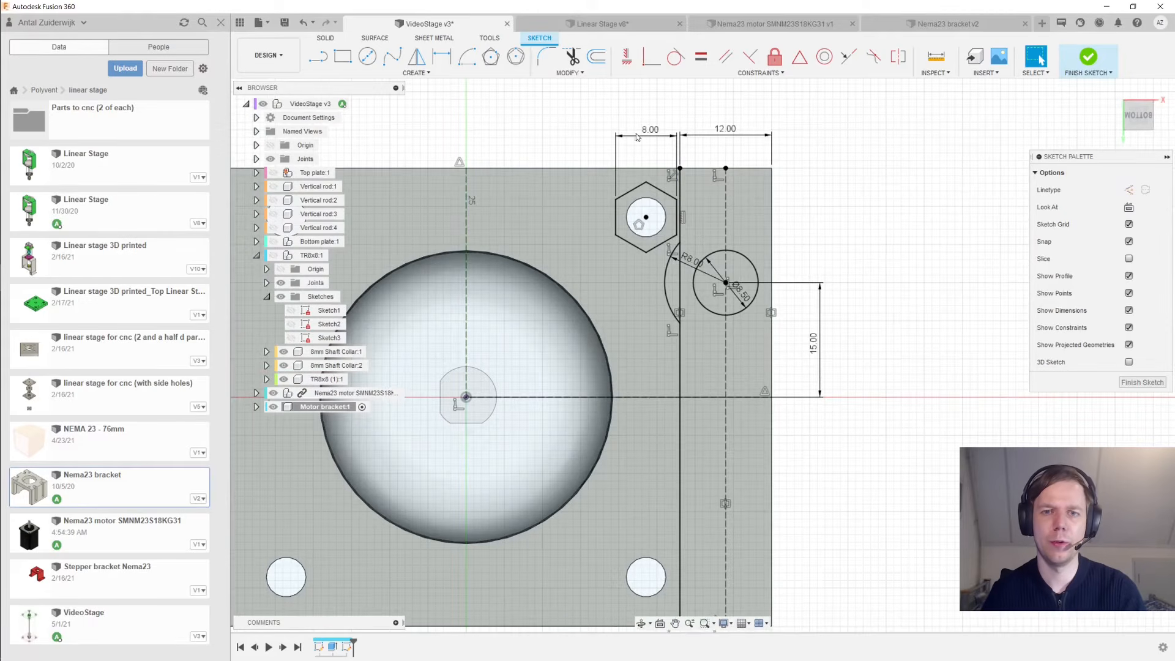
pyautogui.moveTo(549, 116)
pyautogui.mouseDown()
pyautogui.moveTo(725, 285)
pyautogui.moveTo(848, 380)
pyautogui.mouseUp()
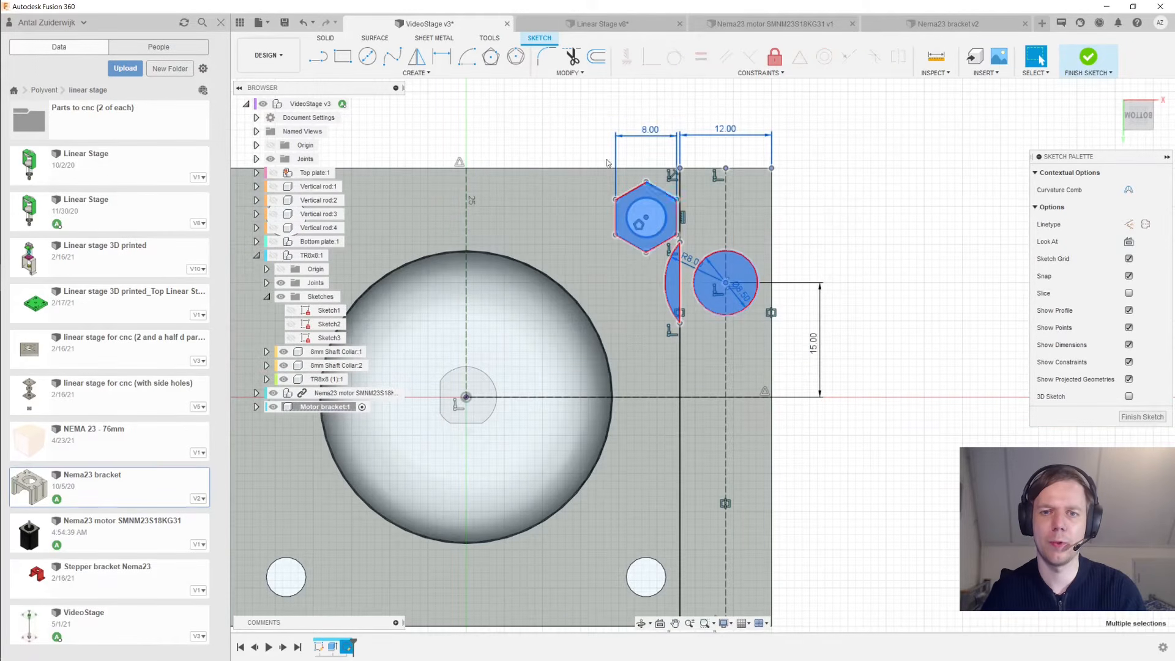
pyautogui.click(417, 56)
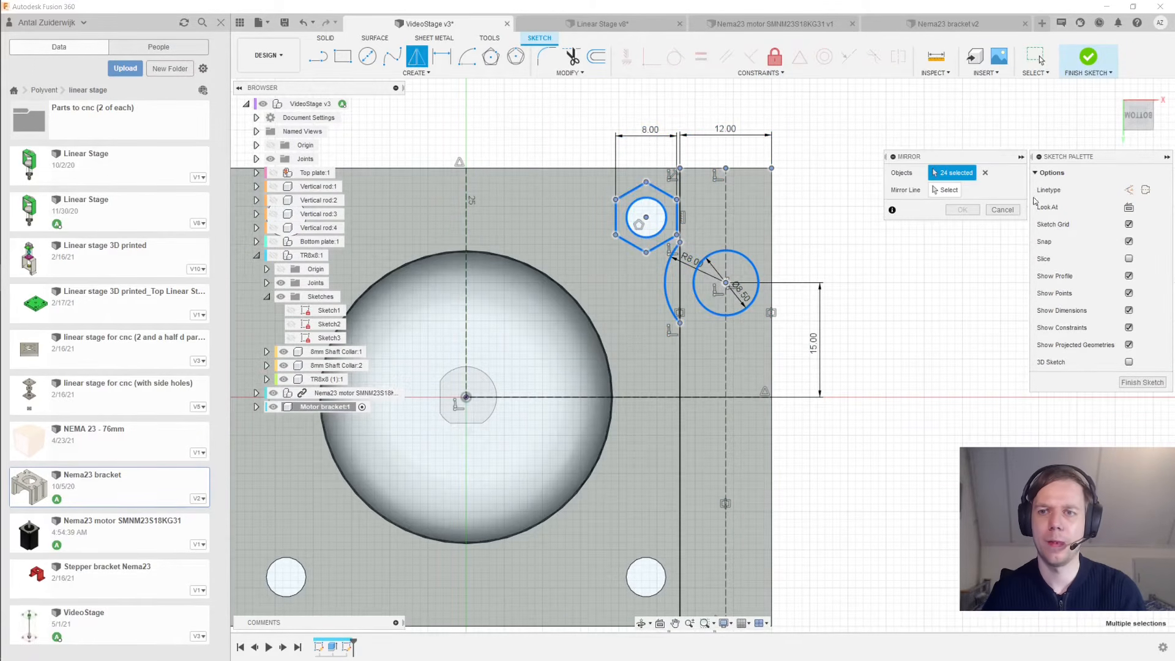
pyautogui.click(946, 190)
pyautogui.click(645, 398)
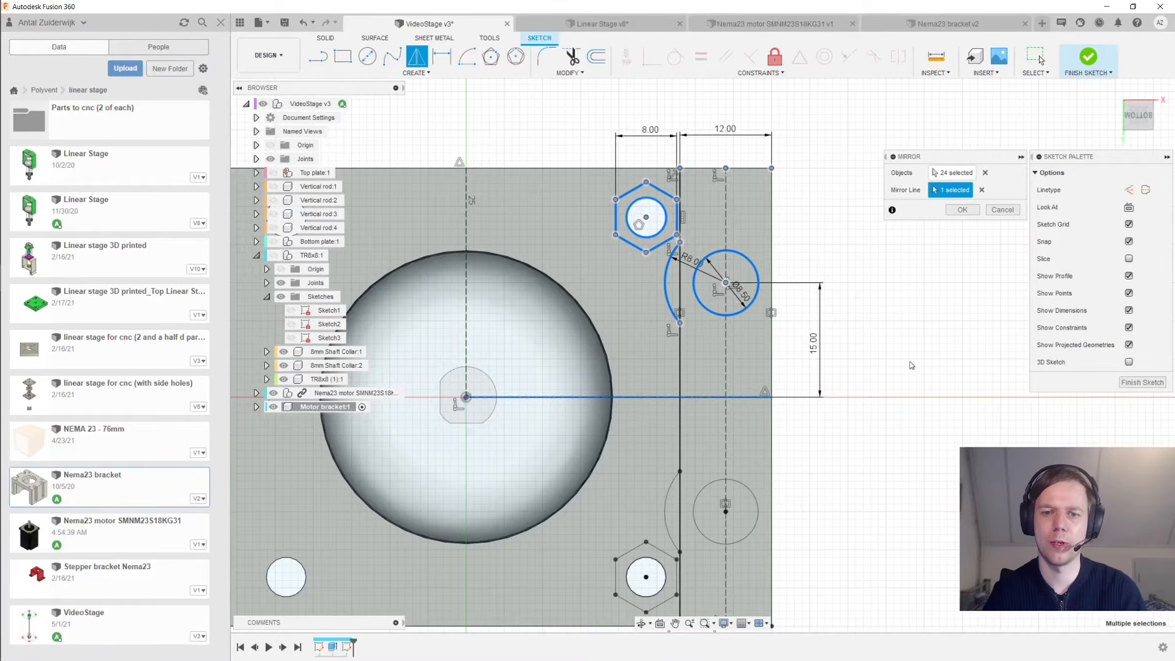
pyautogui.moveTo(796, 367); pyautogui.dragTo(818, 293, button='middle')
pyautogui.click(950, 210)
# Mirror the side strip's lines, both hexagons, both arcs and both 8.5 mm circles across the plate's vertical centre line
pyautogui.scroll(-2, 883, 267)
pyautogui.moveTo(883, 267); pyautogui.dragTo(885, 303, button='middle')
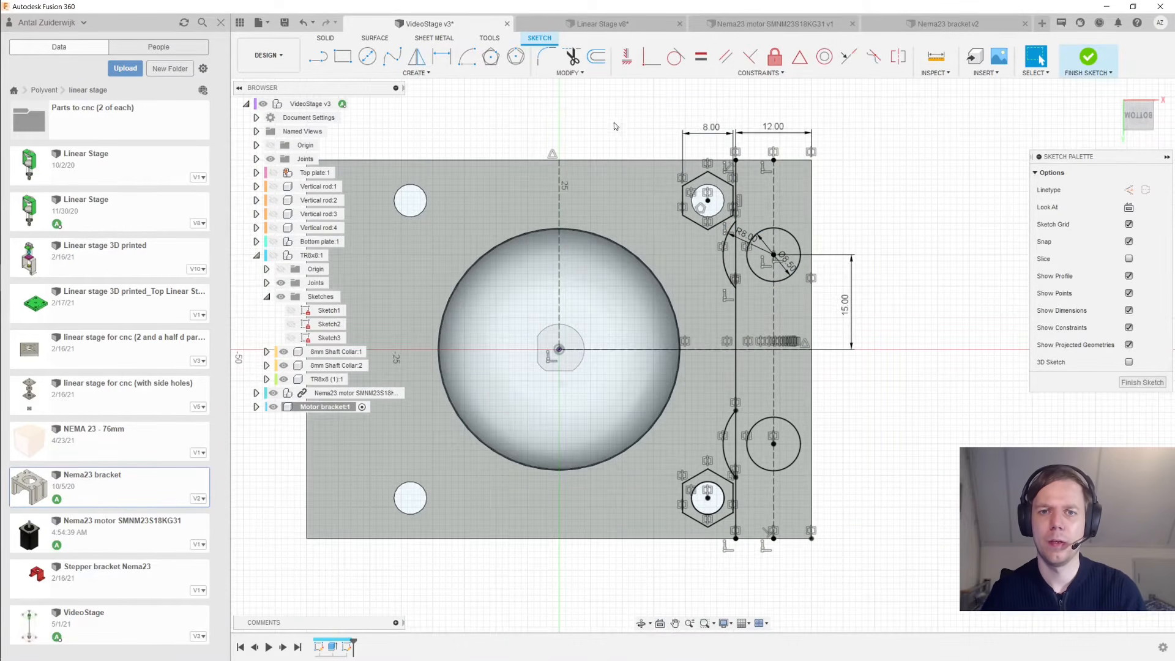
pyautogui.moveTo(880, 529); pyautogui.dragTo(908, 605)
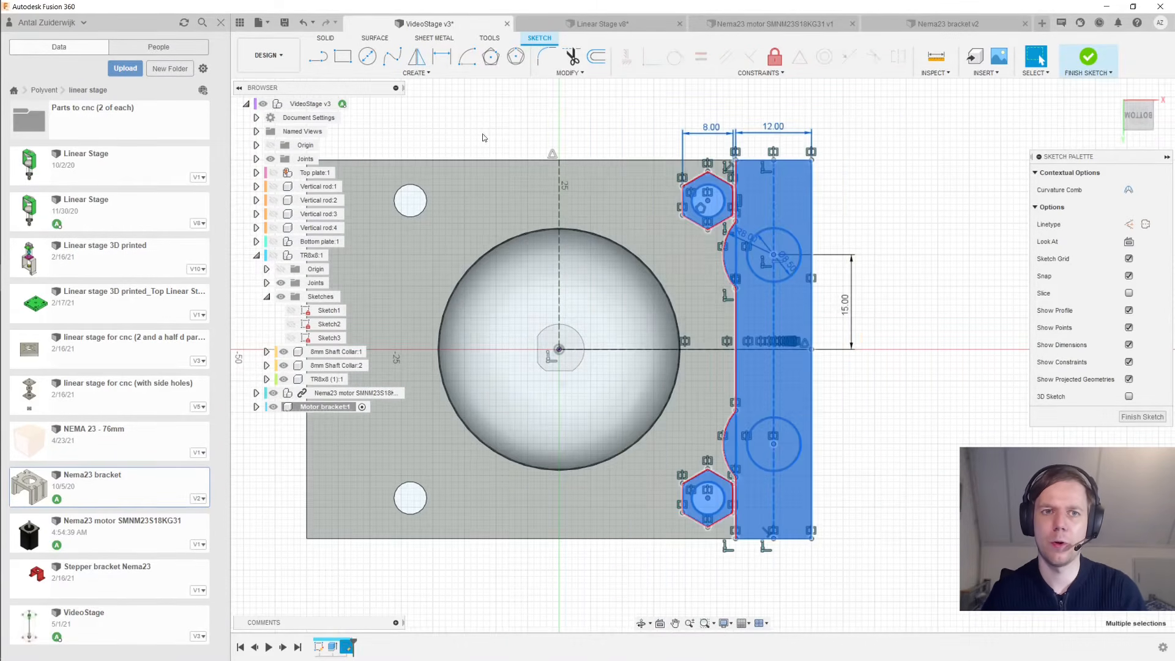
pyautogui.click(417, 56)
pyautogui.click(946, 190)
pyautogui.click(559, 199)
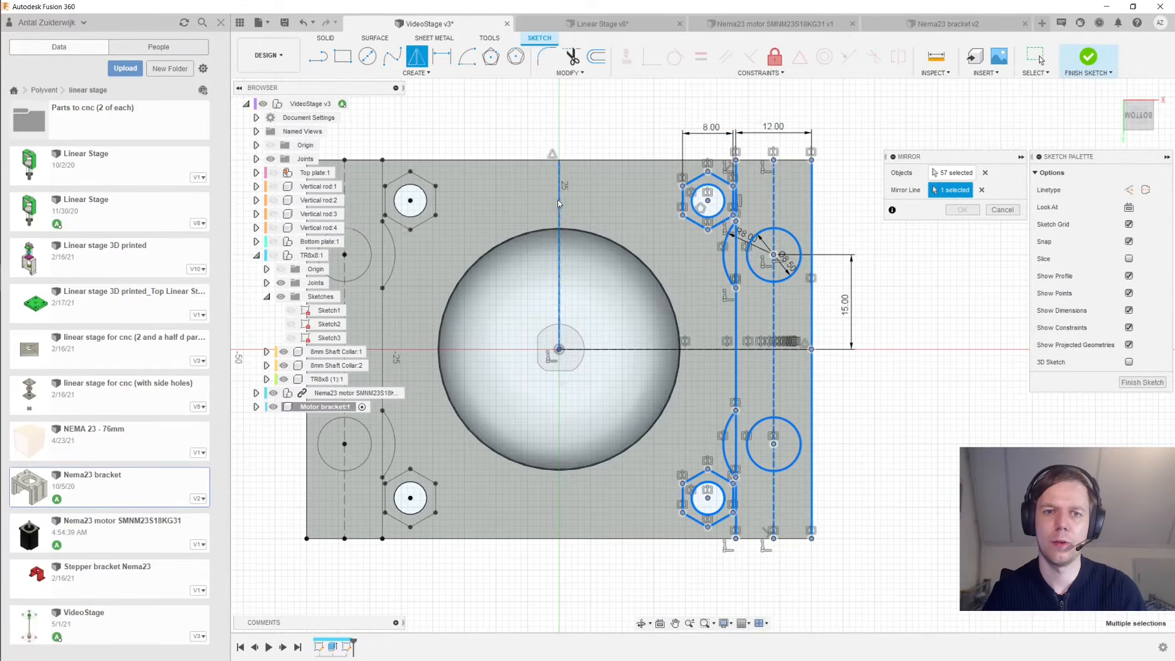
pyautogui.moveTo(589, 197); pyautogui.dragTo(709, 208, button='middle')
pyautogui.click(962, 210)
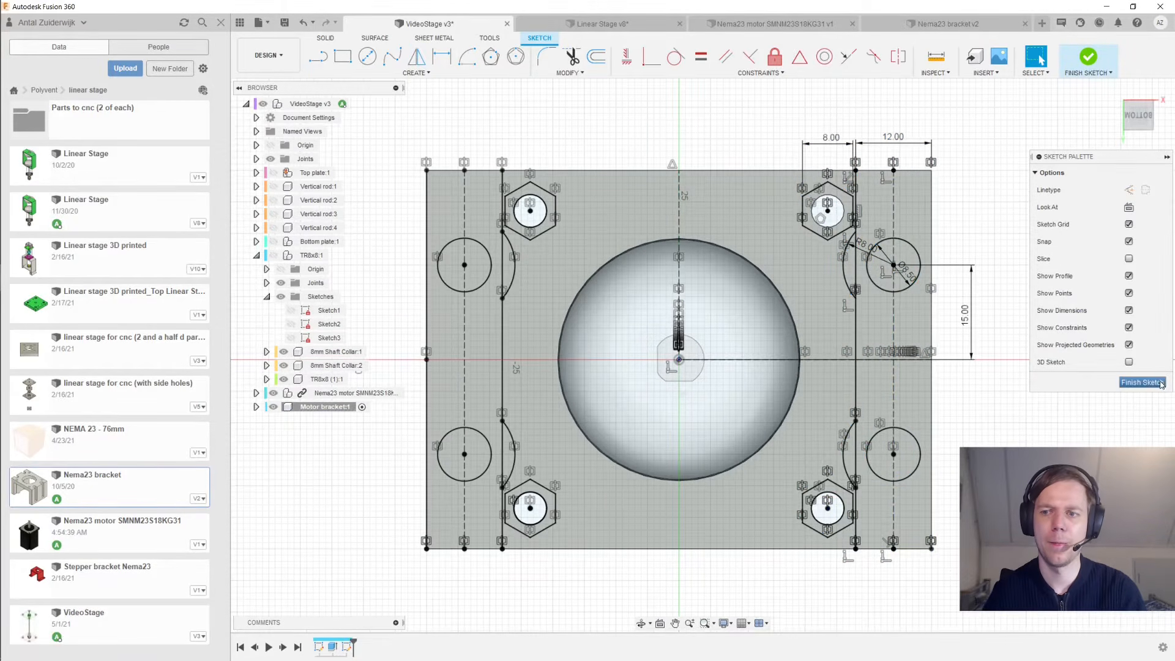
# Finish the sketch and unisolate the Nema23 motor to bring back the hidden stage components
pyautogui.click(1142, 382)
pyautogui.moveTo(1068, 296)
pyautogui.keyDown('shift'); pyautogui.mouseDown(button='middle')
pyautogui.moveTo(941, 311)
pyautogui.moveTo(887, 380)
pyautogui.moveTo(919, 311)
pyautogui.mouseUp(button='middle'); pyautogui.keyUp('shift')
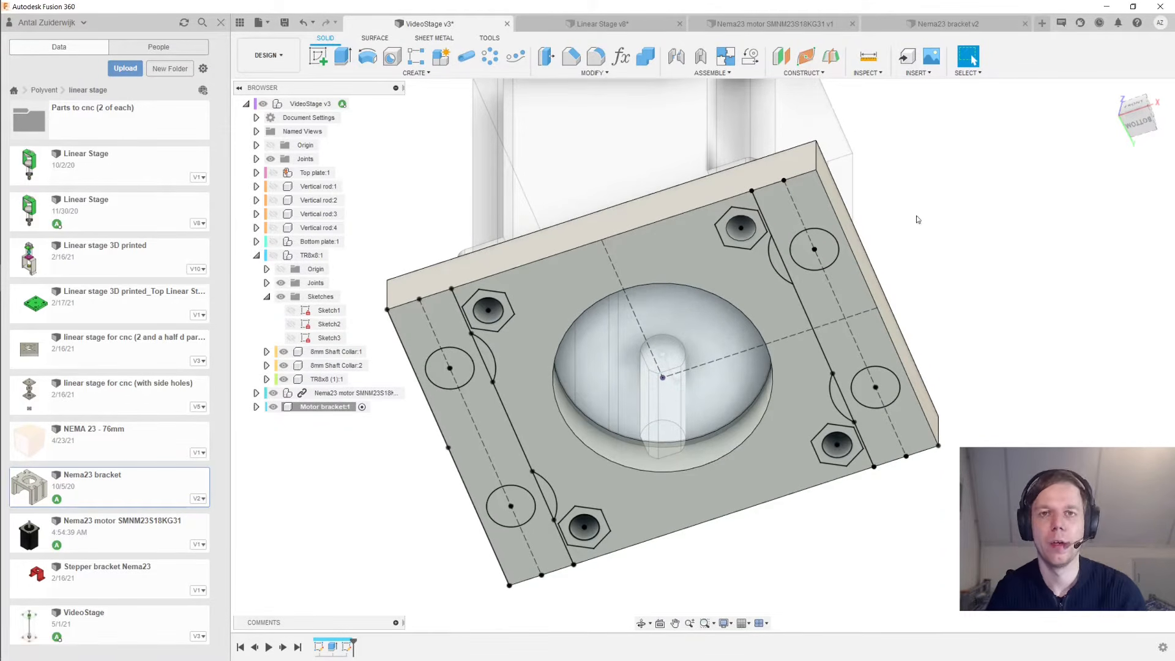
pyautogui.rightClick(366, 393)
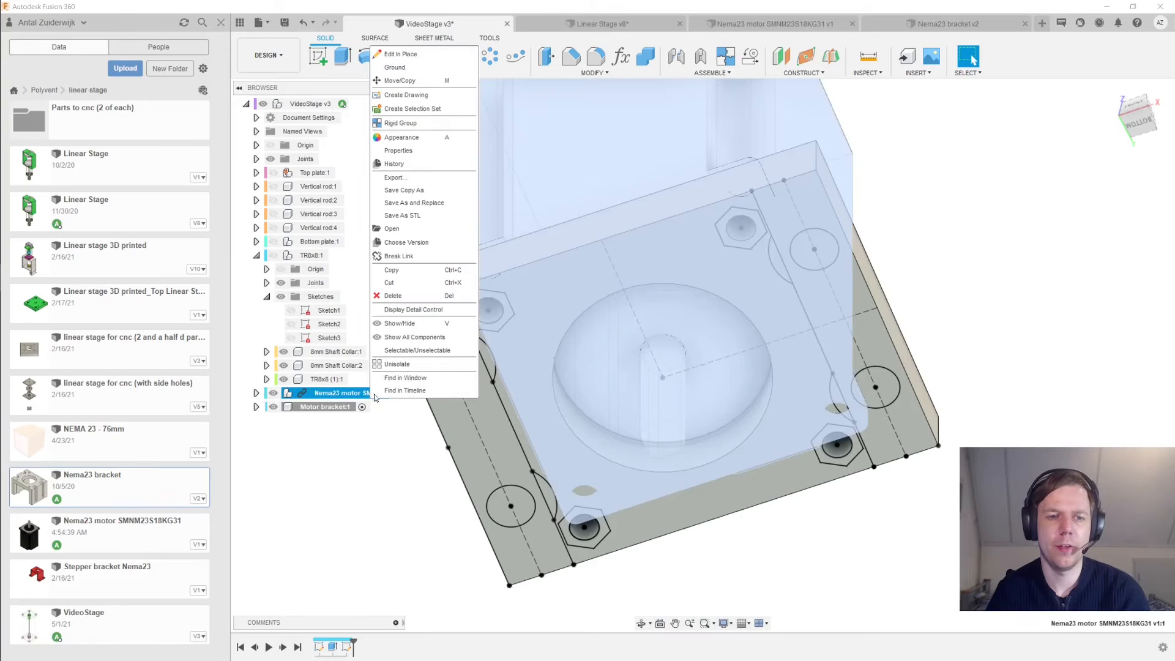
pyautogui.click(411, 365)
# Measure the minimum distance between the motor shaft's end face and the bracket plate's sketched face
pyautogui.keyDown('shift'); pyautogui.moveTo(1058, 316); pyautogui.dragTo(643, 351, button='middle'); pyautogui.keyUp('shift')
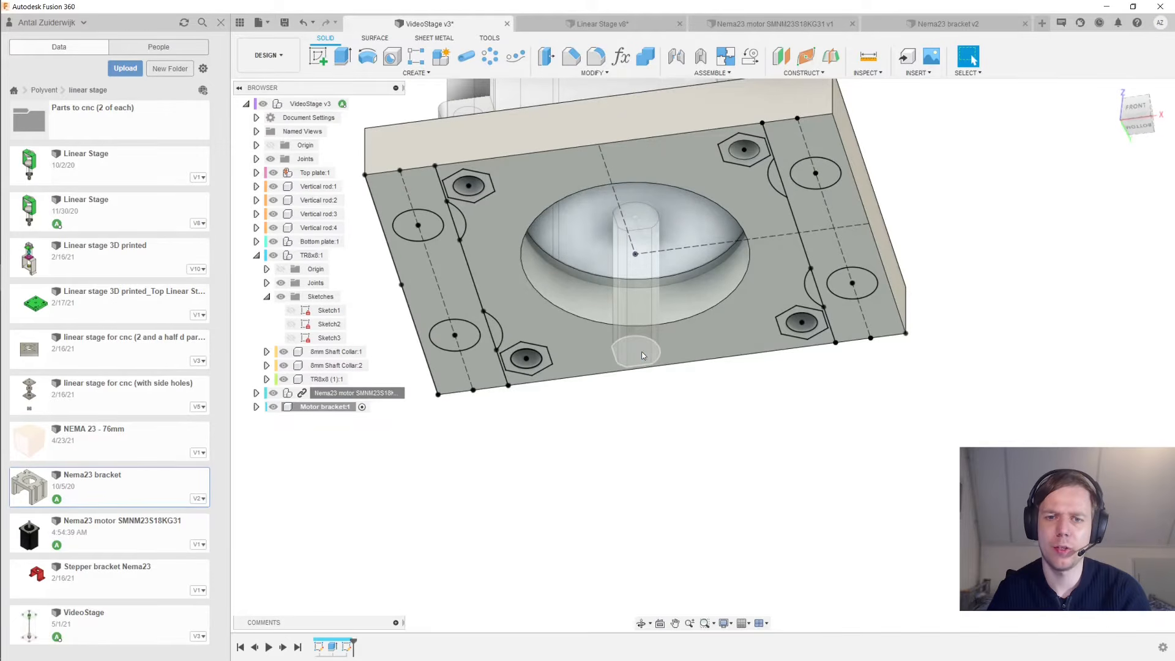
pyautogui.click(643, 354)
pyautogui.keyDown('ctrl'); pyautogui.click(770, 225); pyautogui.keyUp('ctrl')
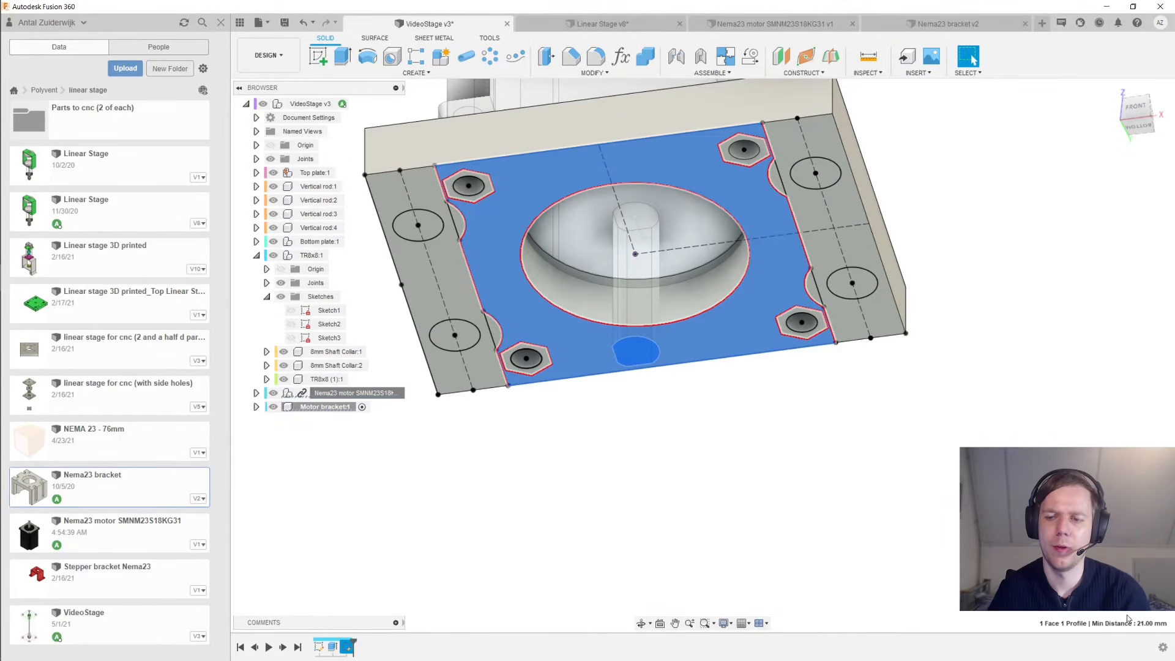
pyautogui.scroll(-1, 948, 454)
pyautogui.keyDown('shift'); pyautogui.moveTo(949, 474); pyautogui.dragTo(965, 397, button='middle'); pyautogui.keyUp('shift')
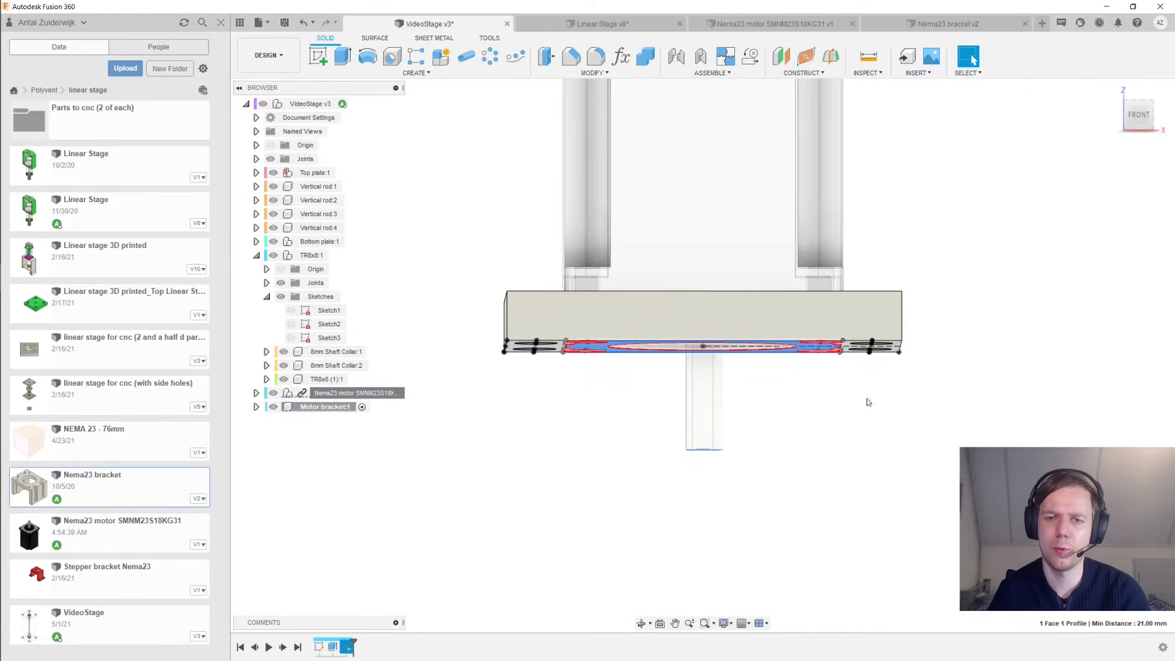
pyautogui.keyDown('shift'); pyautogui.moveTo(734, 465); pyautogui.dragTo(897, 495, button='middle'); pyautogui.keyUp('shift')
pyautogui.moveTo(884, 428); pyautogui.dragTo(838, 134, button='middle')
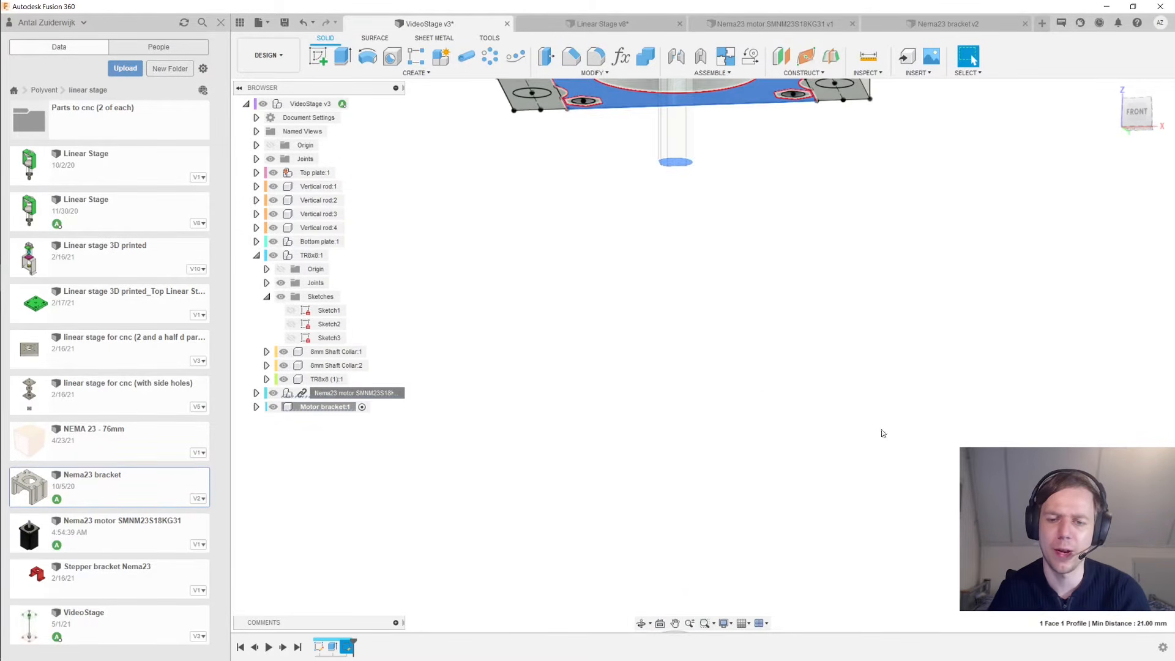
pyautogui.moveTo(874, 466); pyautogui.dragTo(810, 310, button='middle')
pyautogui.press('Escape')
# Measure the minimum distance between the top plate's upper face and the lead screw's top end
pyautogui.scroll(2, 710, 401)
pyautogui.click(685, 401)
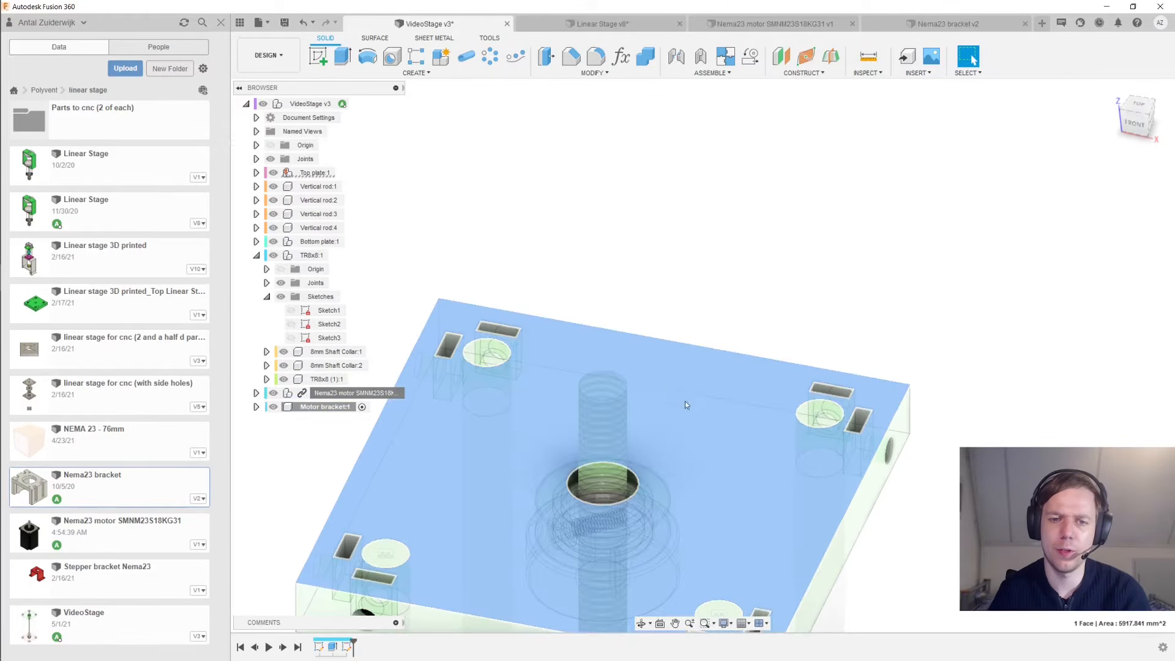
pyautogui.moveTo(667, 328); pyautogui.dragTo(743, 231, button='middle')
pyautogui.keyDown('ctrl'); pyautogui.click(644, 322); pyautogui.keyUp('ctrl')
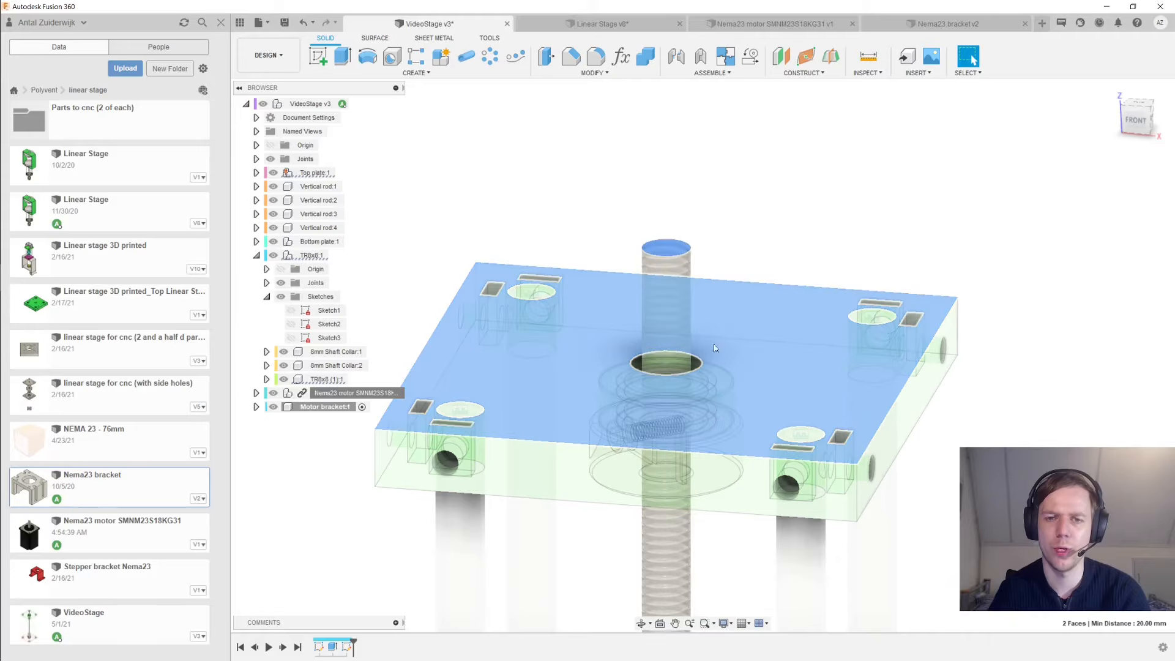
pyautogui.scroll(-2, 775, 384)
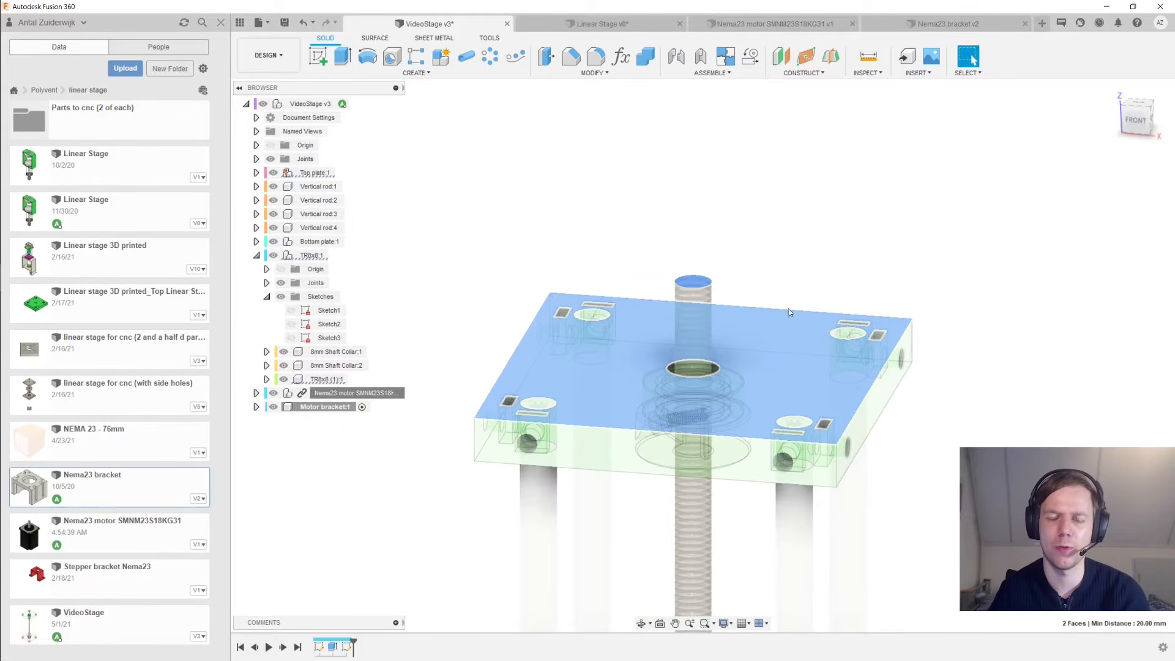
pyautogui.moveTo(789, 308); pyautogui.dragTo(781, 402, button='middle')
pyautogui.click(787, 344)
# Extrude both side strips with their four arc bulges, leaving out the 8.5 mm circles, 55 mm downward joined to the bracket
pyautogui.scroll(5, 793, 331)
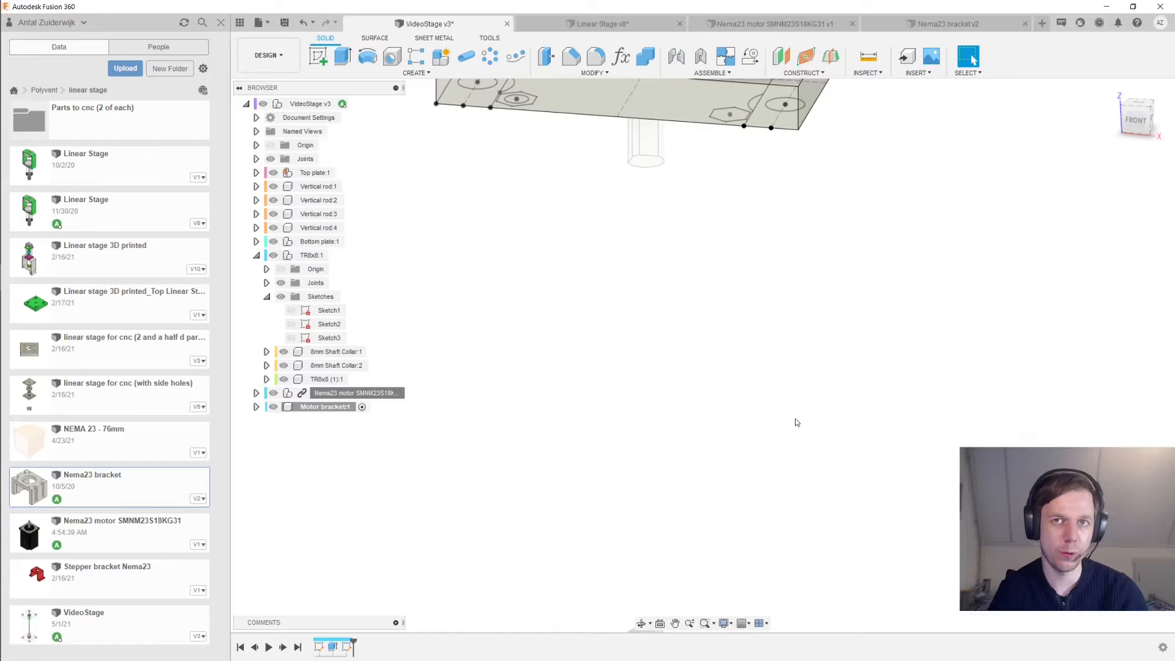
pyautogui.moveTo(790, 382); pyautogui.dragTo(787, 486, button='middle')
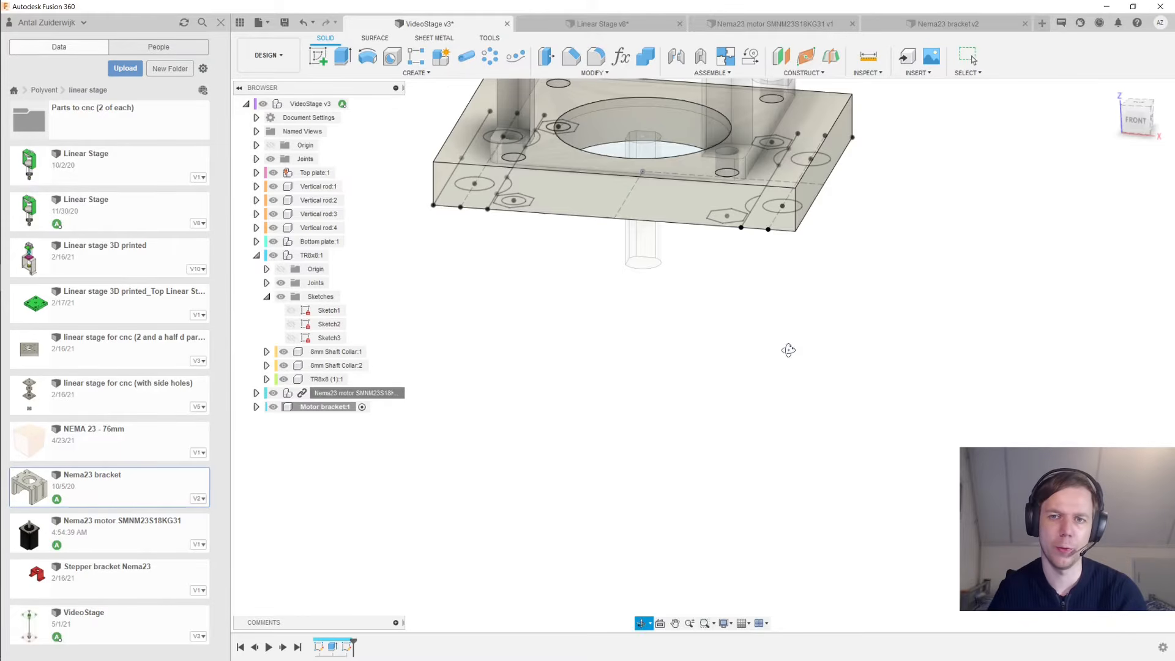
pyautogui.moveTo(787, 346)
pyautogui.keyDown('shift'); pyautogui.mouseDown(button='middle')
pyautogui.moveTo(787, 314)
pyautogui.moveTo(814, 278)
pyautogui.moveTo(886, 288)
pyautogui.mouseUp(button='middle'); pyautogui.keyUp('shift')
pyautogui.press('e')
pyautogui.moveTo(780, 236); pyautogui.dragTo(839, 200, button='middle')
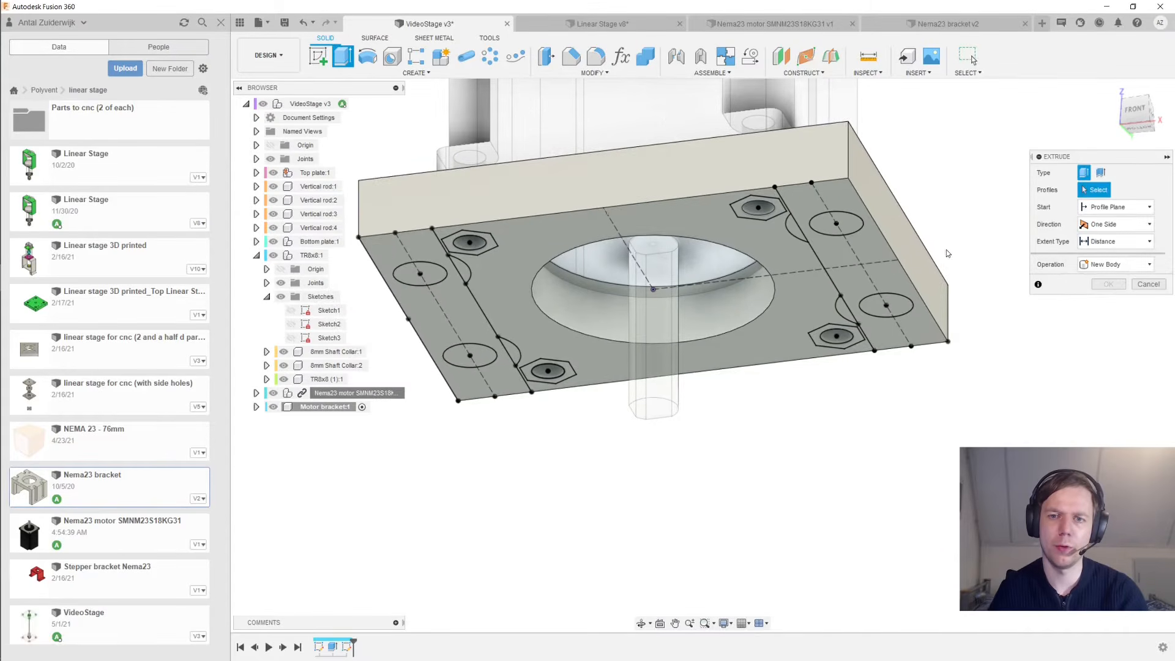
pyautogui.click(838, 200)
pyautogui.click(798, 231)
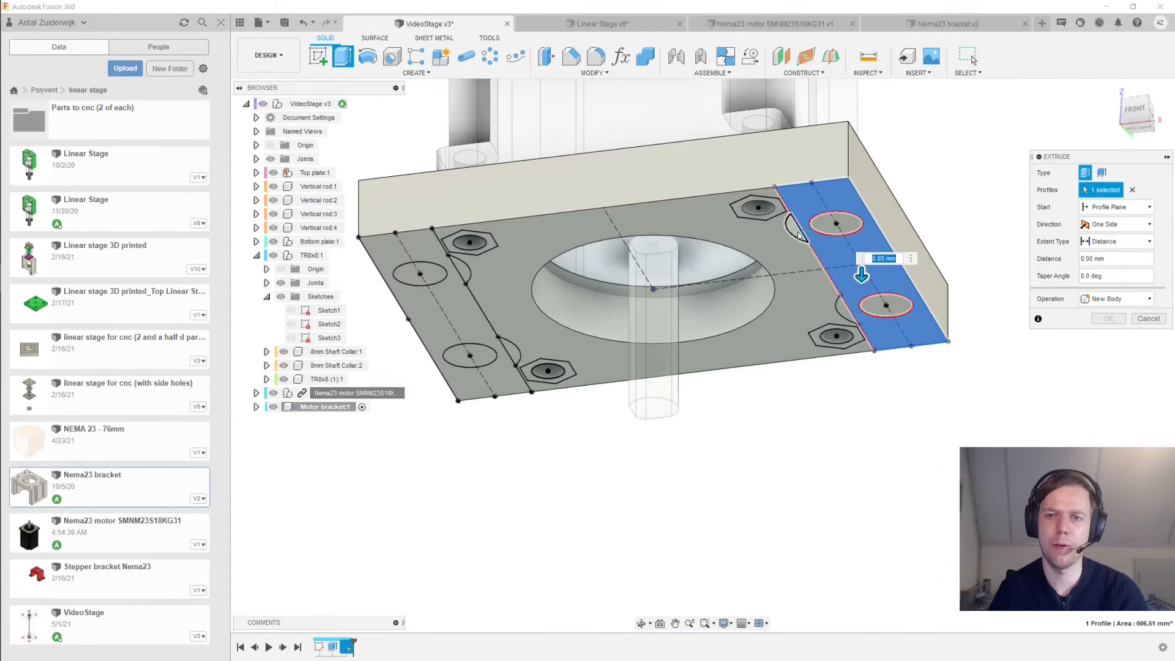
pyautogui.click(850, 314)
pyautogui.click(451, 276)
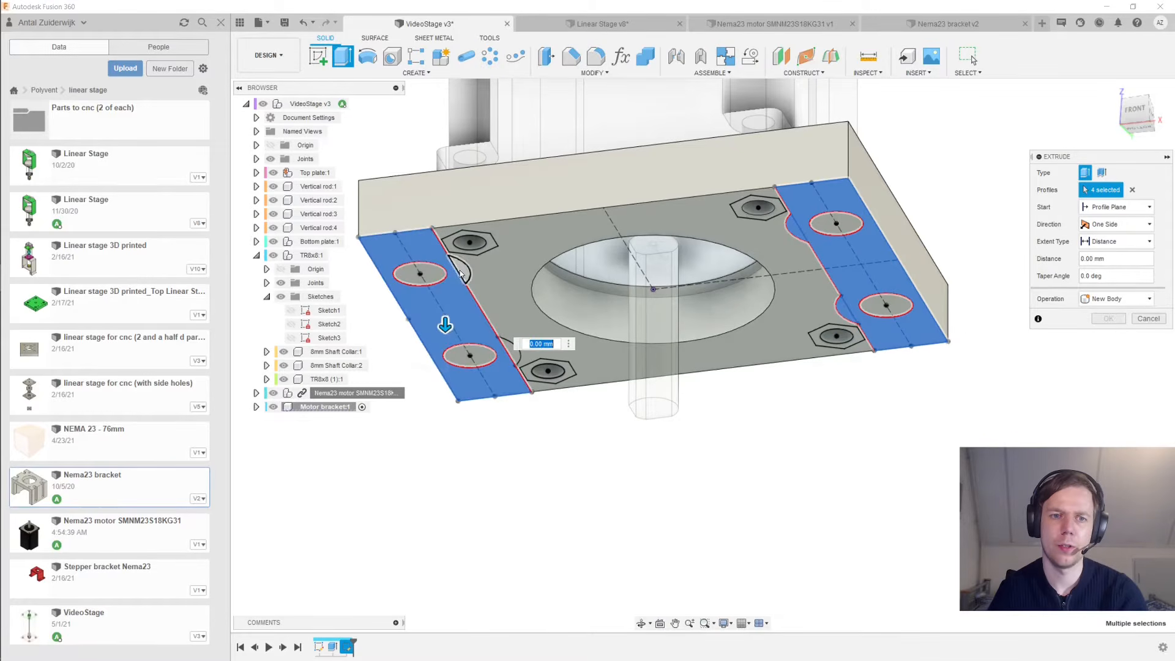
pyautogui.click(464, 277)
pyautogui.click(509, 346)
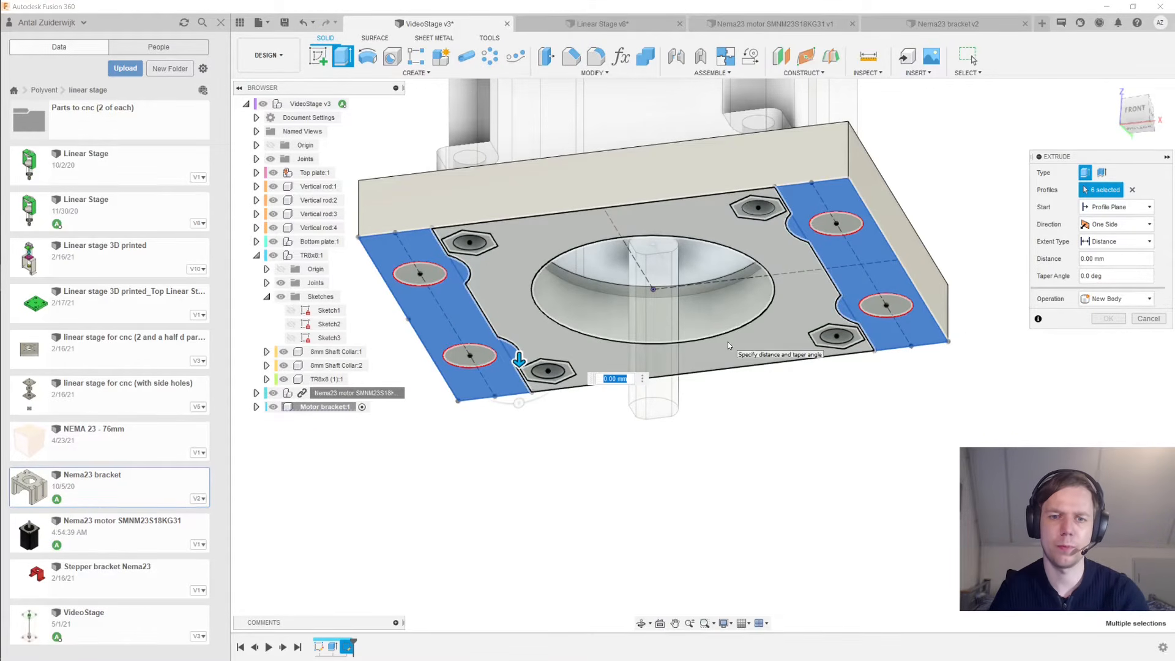
pyautogui.write('55')
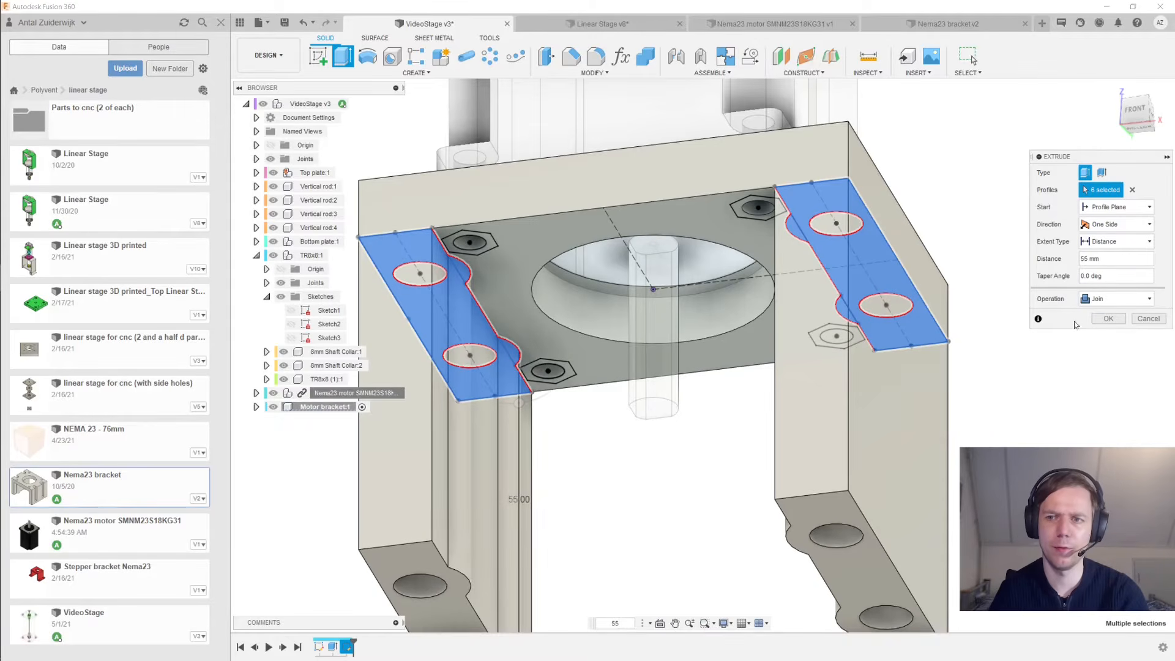
pyautogui.click(1107, 318)
# Make Sketch4 of the motor bracket component visible again
pyautogui.keyDown('shift'); pyautogui.moveTo(1096, 323); pyautogui.dragTo(1003, 356, button='middle'); pyautogui.keyUp('shift')
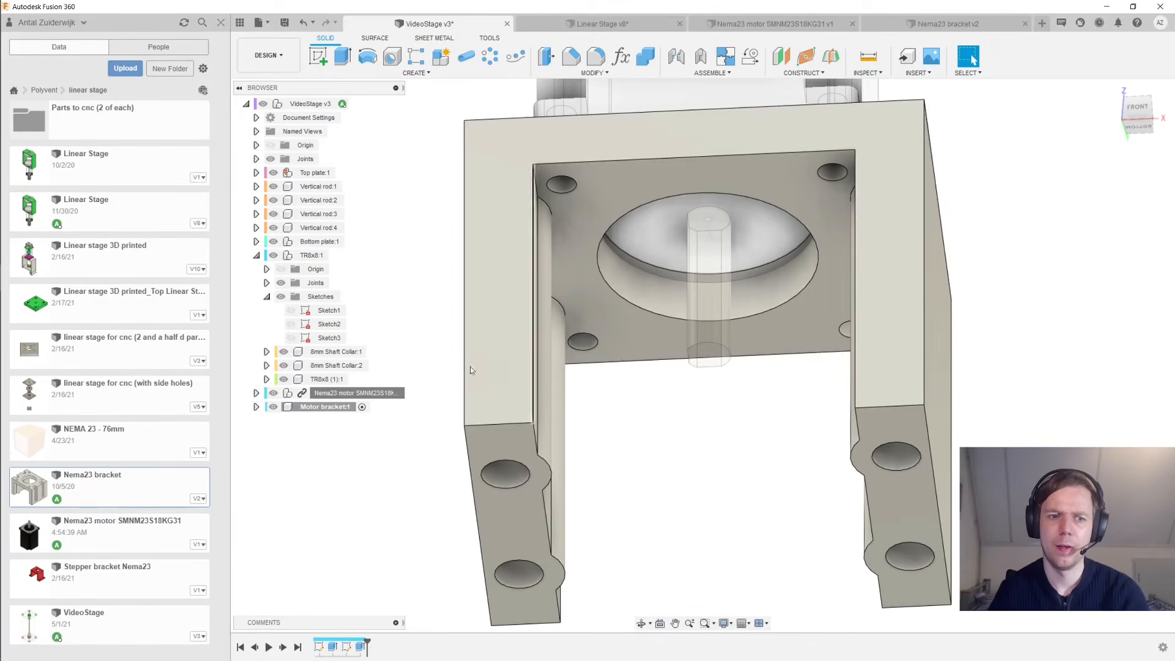
pyautogui.click(257, 407)
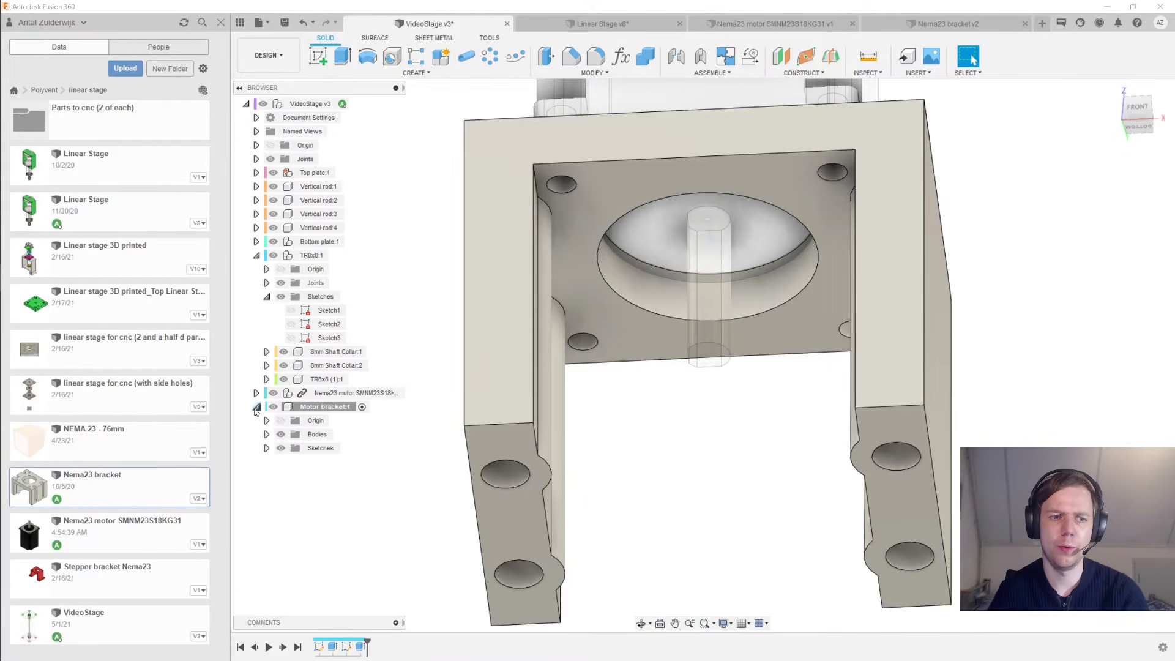
pyautogui.click(266, 449)
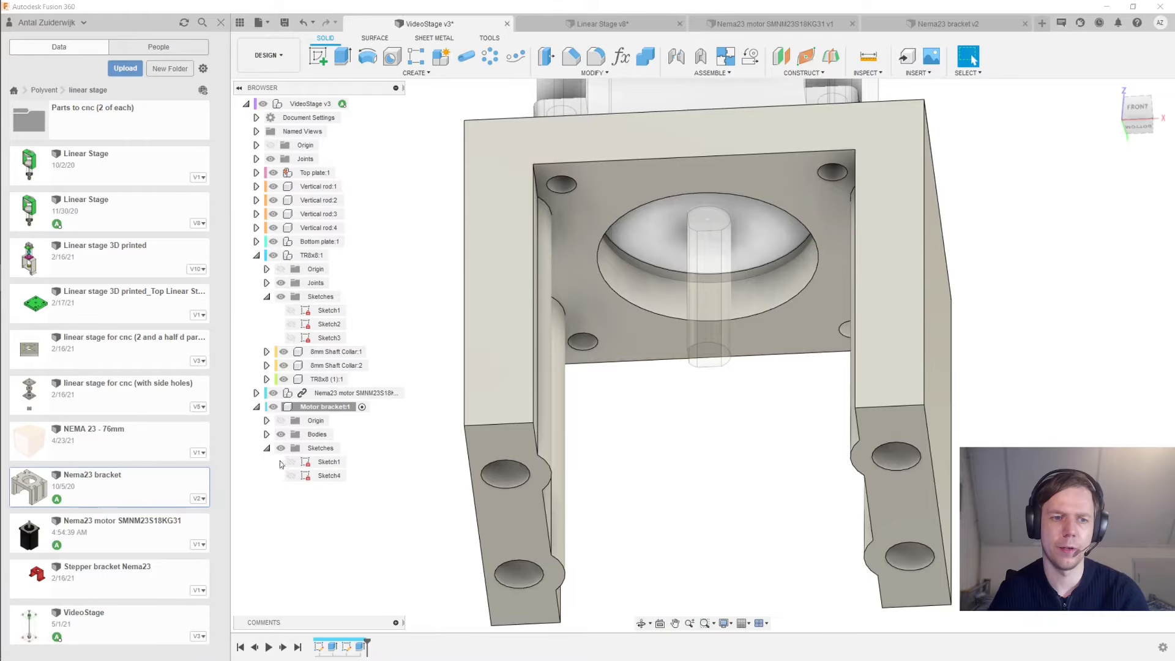
pyautogui.click(292, 477)
# Cut the four hexagonal nut recesses 3 mm deep into the underside of the bracket's top plate
pyautogui.press('e')
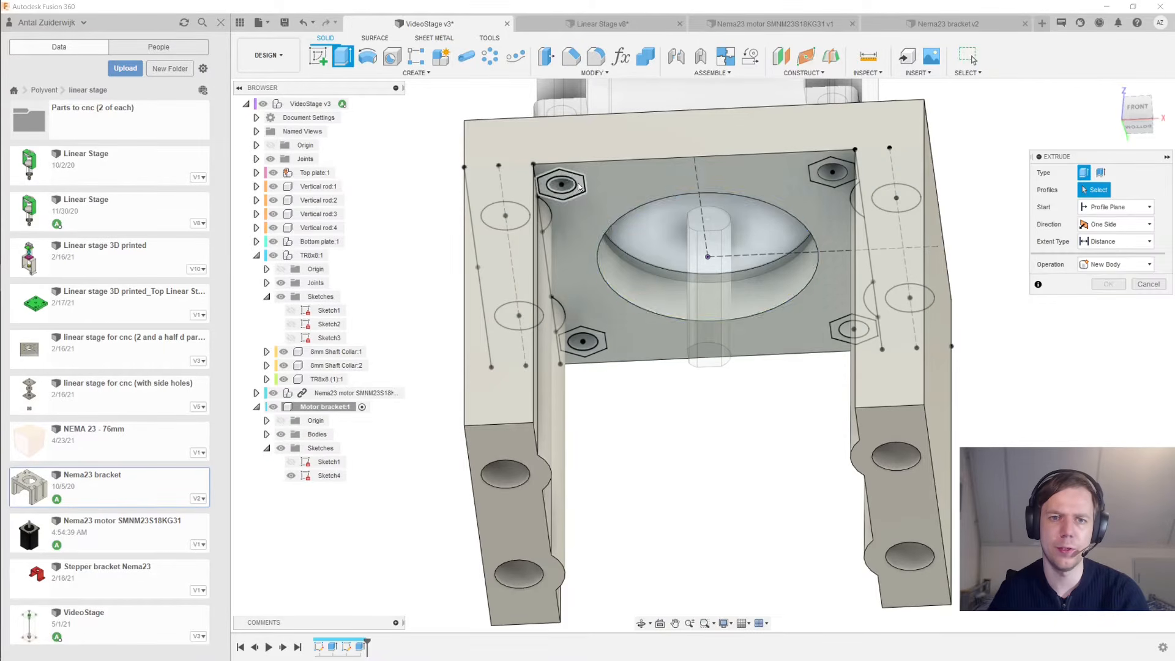
pyautogui.click(561, 183)
pyautogui.click(587, 340)
pyautogui.click(832, 179)
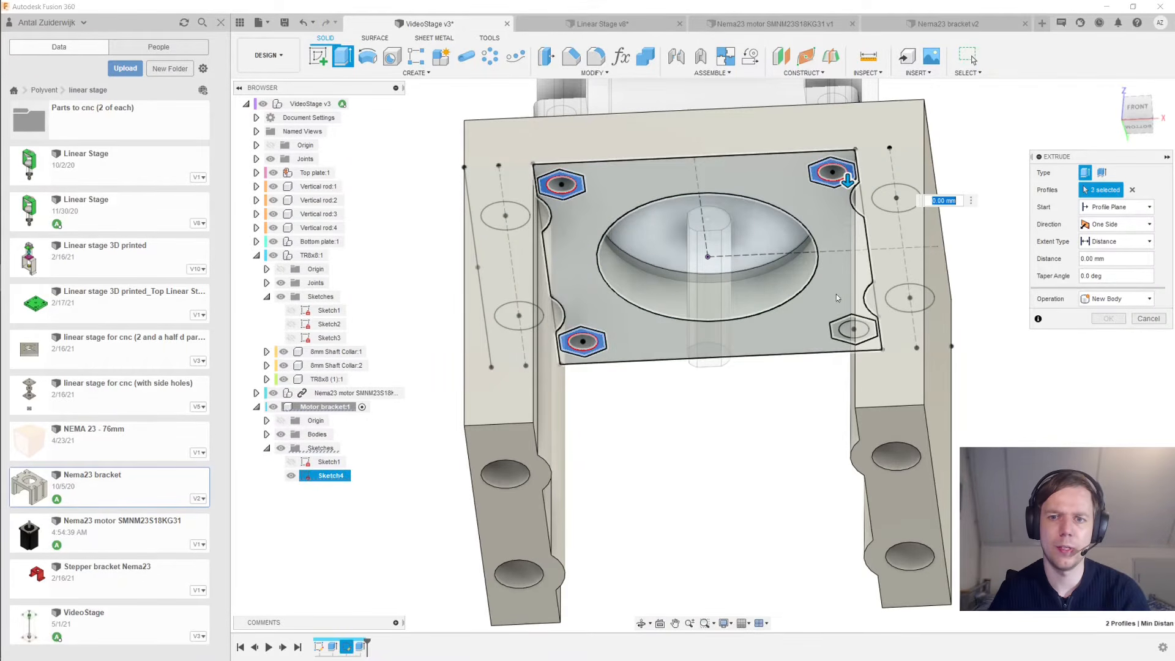
pyautogui.click(835, 327)
pyautogui.keyDown('shift'); pyautogui.moveTo(770, 377); pyautogui.dragTo(827, 367, button='middle'); pyautogui.keyUp('shift')
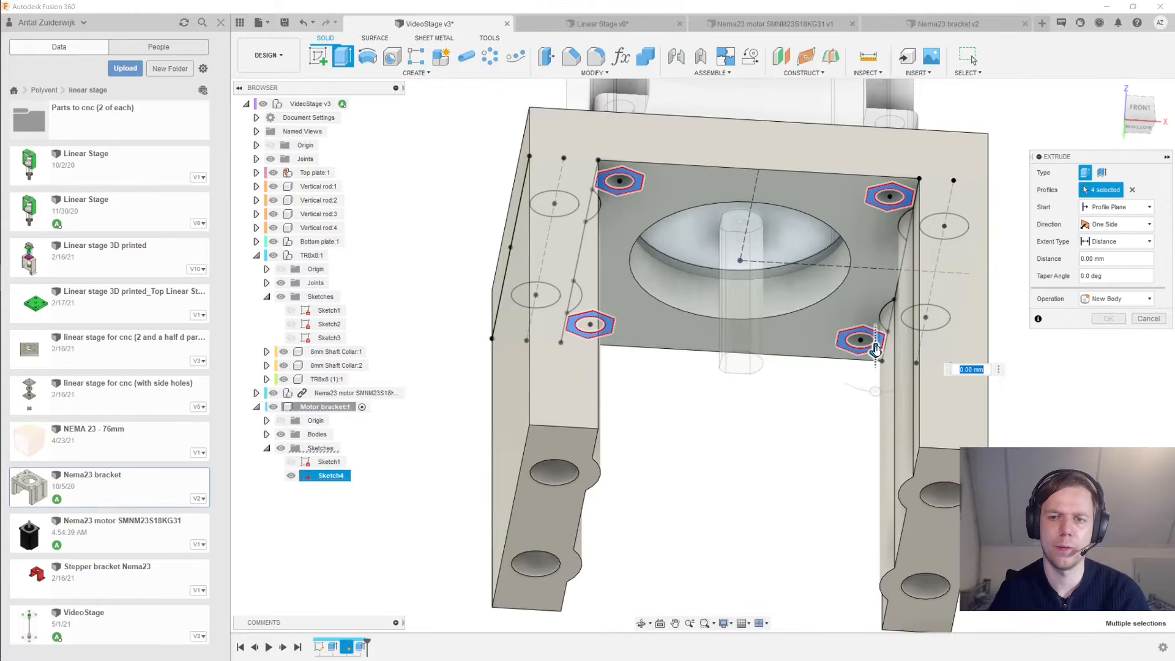
pyautogui.moveTo(876, 352); pyautogui.dragTo(877, 338)
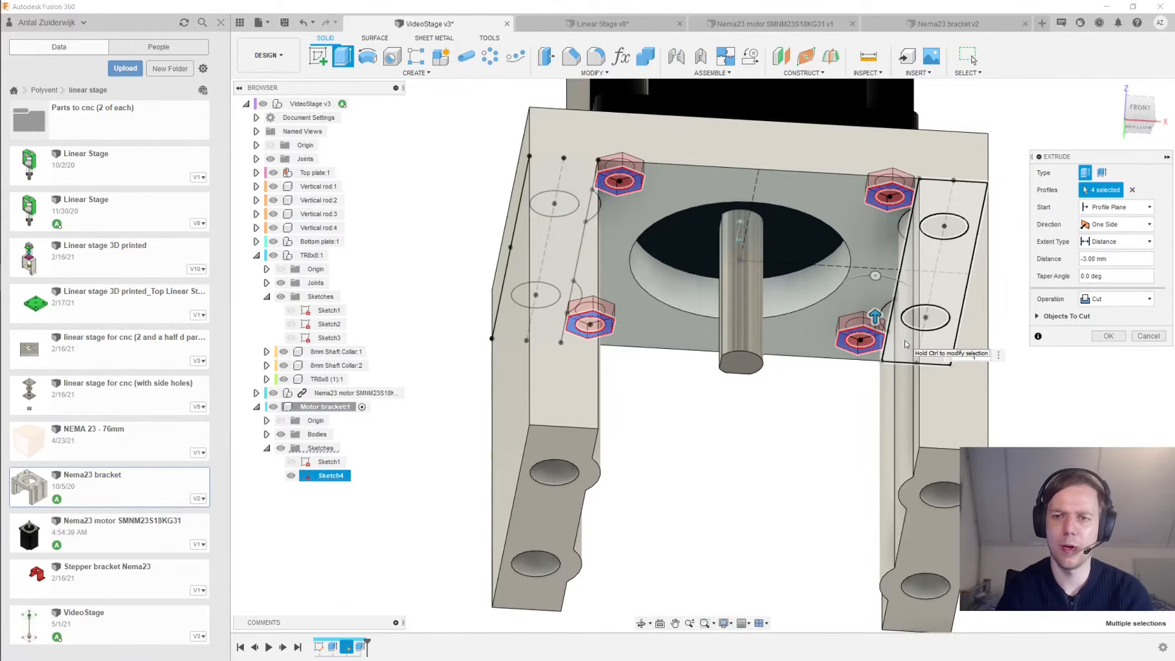
pyautogui.press('Return')
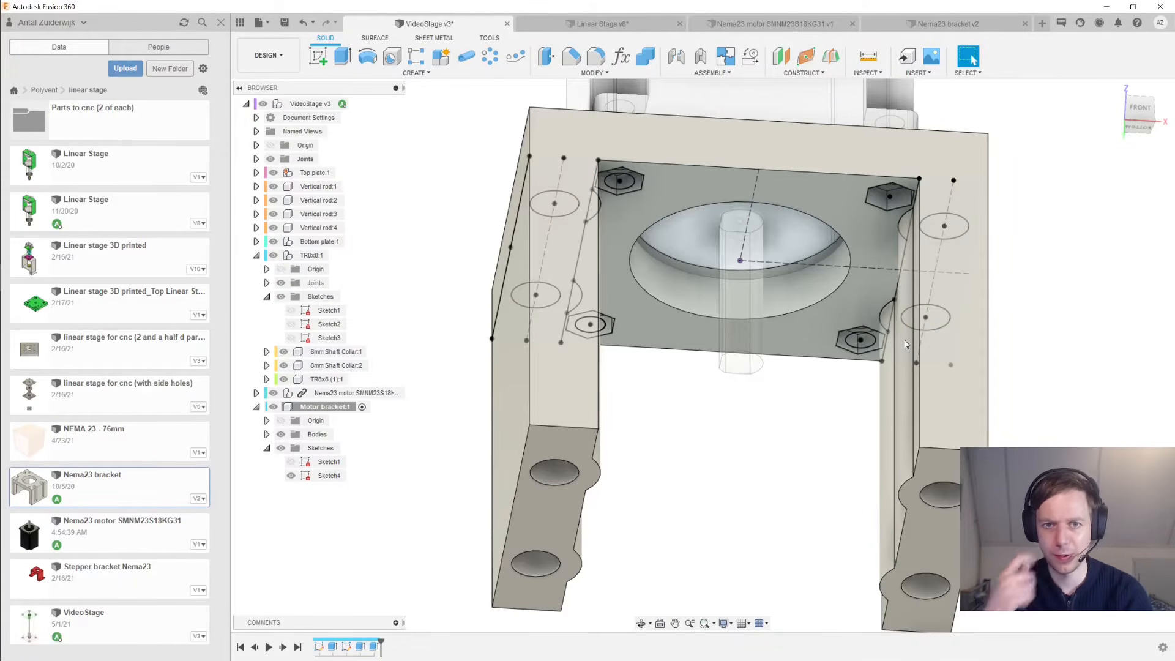
# Cut the four 8.5 mm rod circles of Sketch4 through the bracket plate, extending them to its upper face
pyautogui.keyDown('shift'); pyautogui.moveTo(832, 327); pyautogui.dragTo(772, 270, button='middle'); pyautogui.keyUp('shift')
pyautogui.press('e')
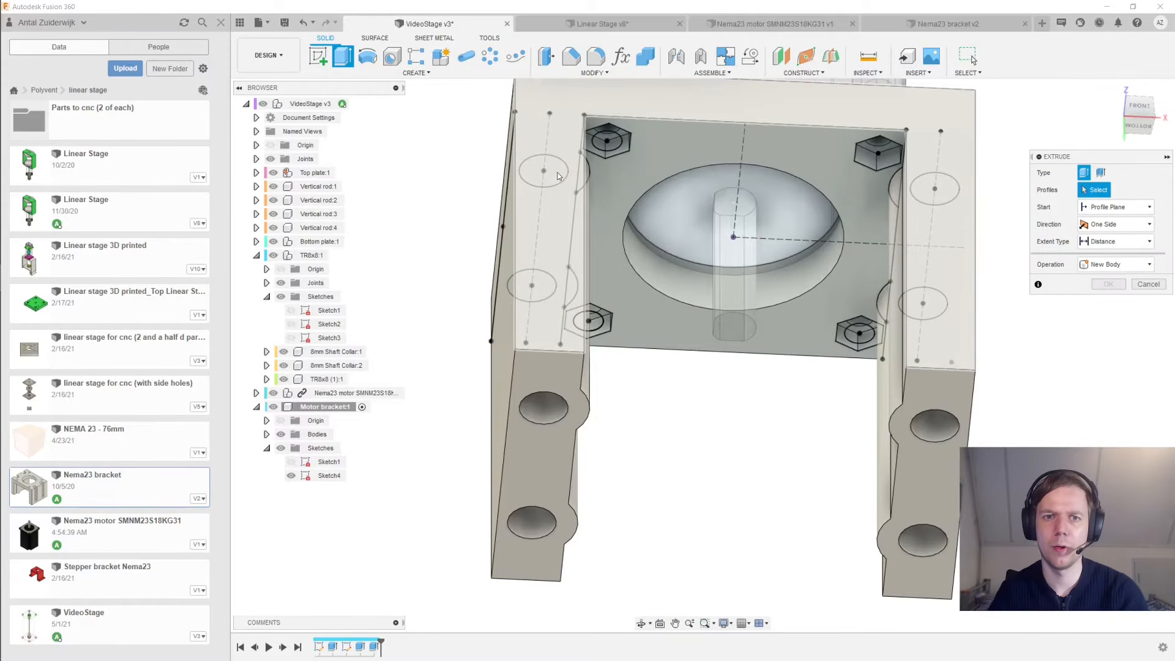
pyautogui.keyDown('shift'); pyautogui.moveTo(558, 177); pyautogui.dragTo(575, 281, button='middle'); pyautogui.keyUp('shift')
pyautogui.moveTo(528, 315); pyautogui.dragTo(553, 343)
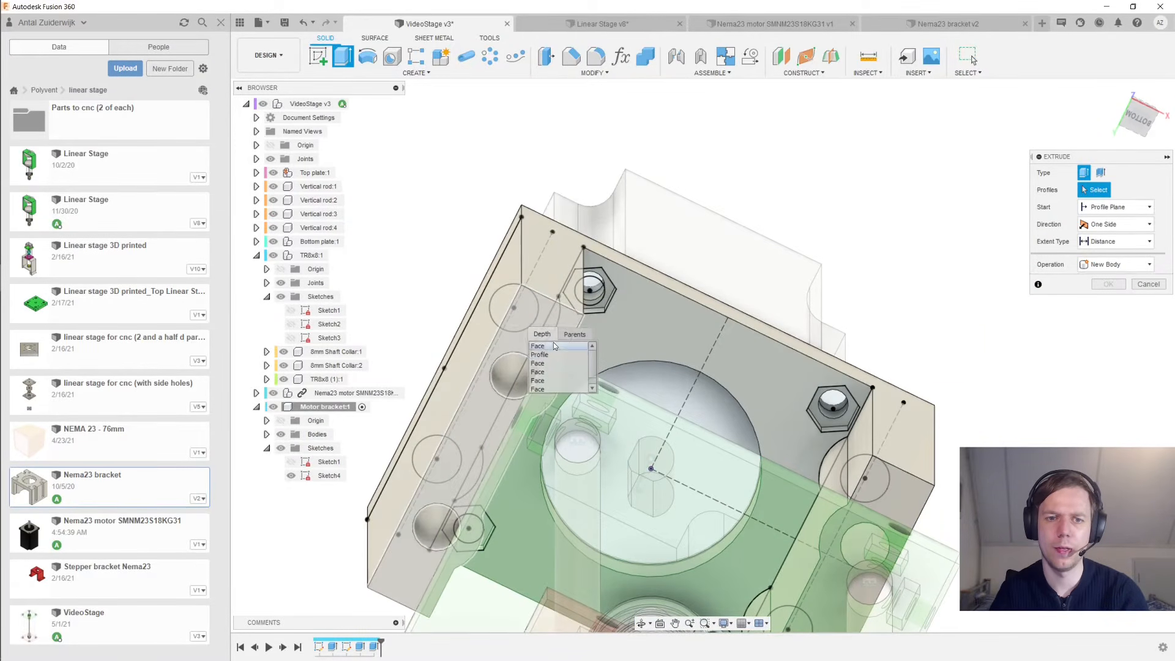
pyautogui.click(555, 354)
pyautogui.click(443, 465)
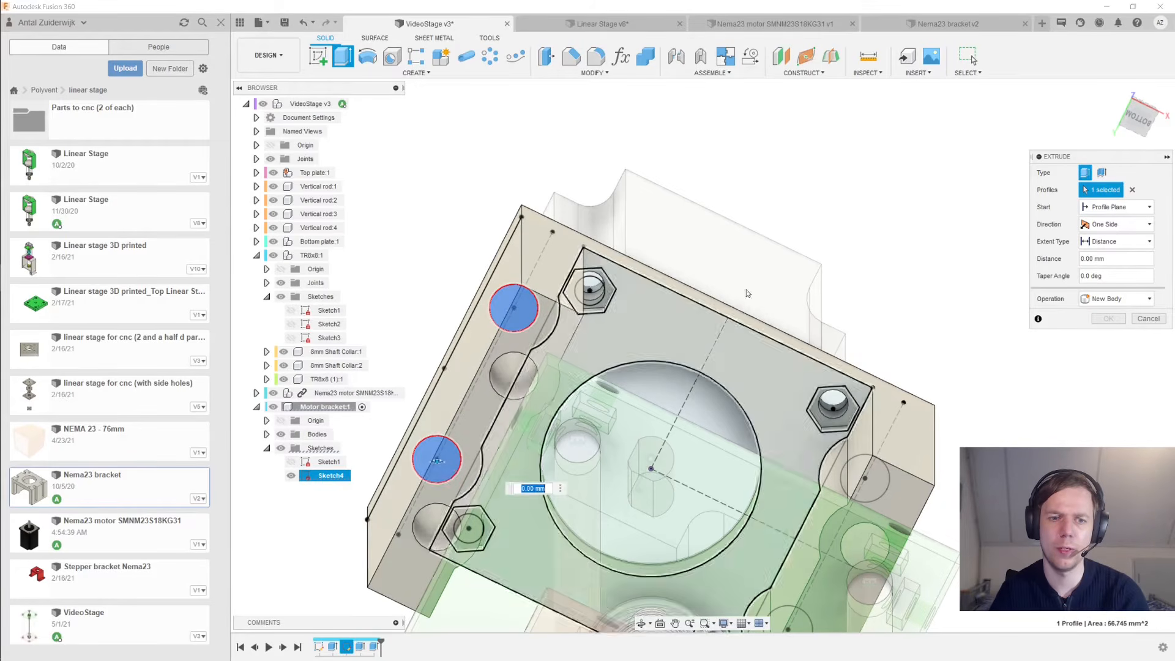
pyautogui.keyDown('shift'); pyautogui.moveTo(747, 289); pyautogui.dragTo(843, 323, button='middle'); pyautogui.keyUp('shift')
pyautogui.click(900, 454)
pyautogui.click(870, 597)
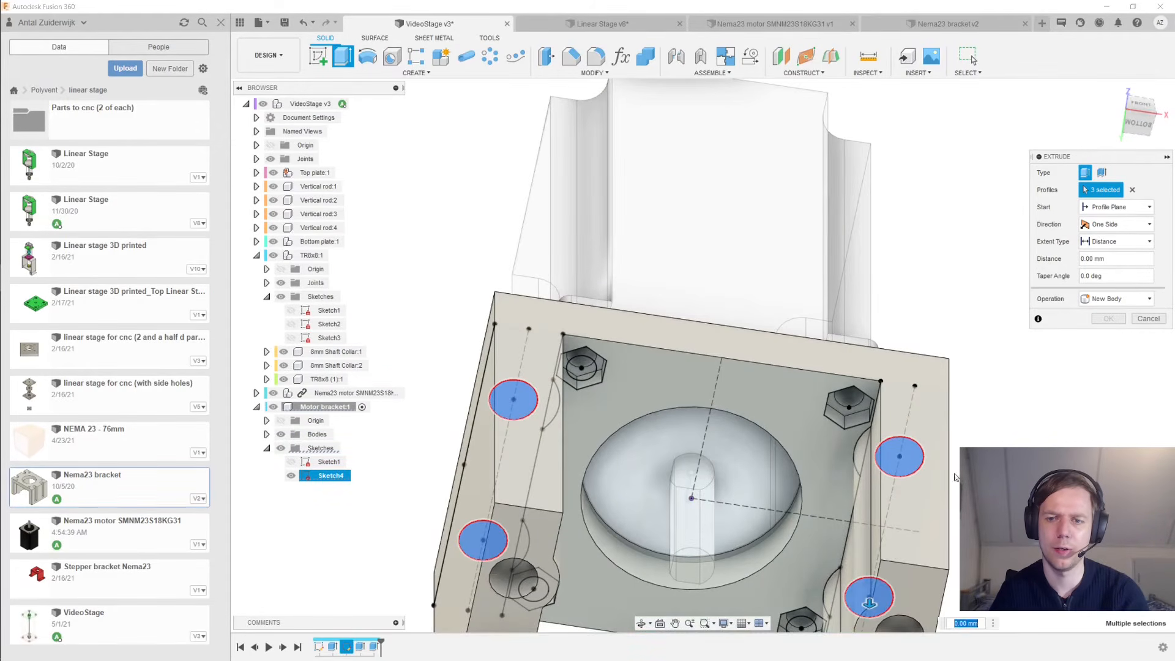
pyautogui.keyDown('shift'); pyautogui.moveTo(869, 597); pyautogui.dragTo(931, 417, button='middle'); pyautogui.keyUp('shift')
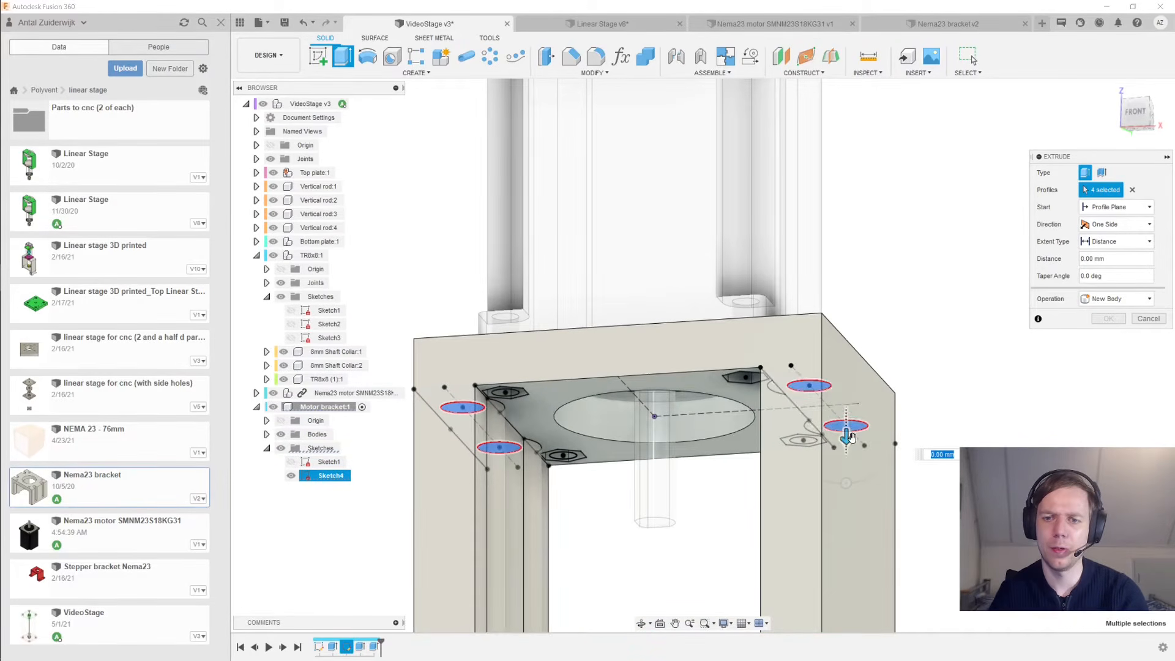
pyautogui.write('-8')
pyautogui.keyDown('shift'); pyautogui.moveTo(919, 257); pyautogui.dragTo(921, 367, button='middle'); pyautogui.keyUp('shift')
pyautogui.click(1118, 242)
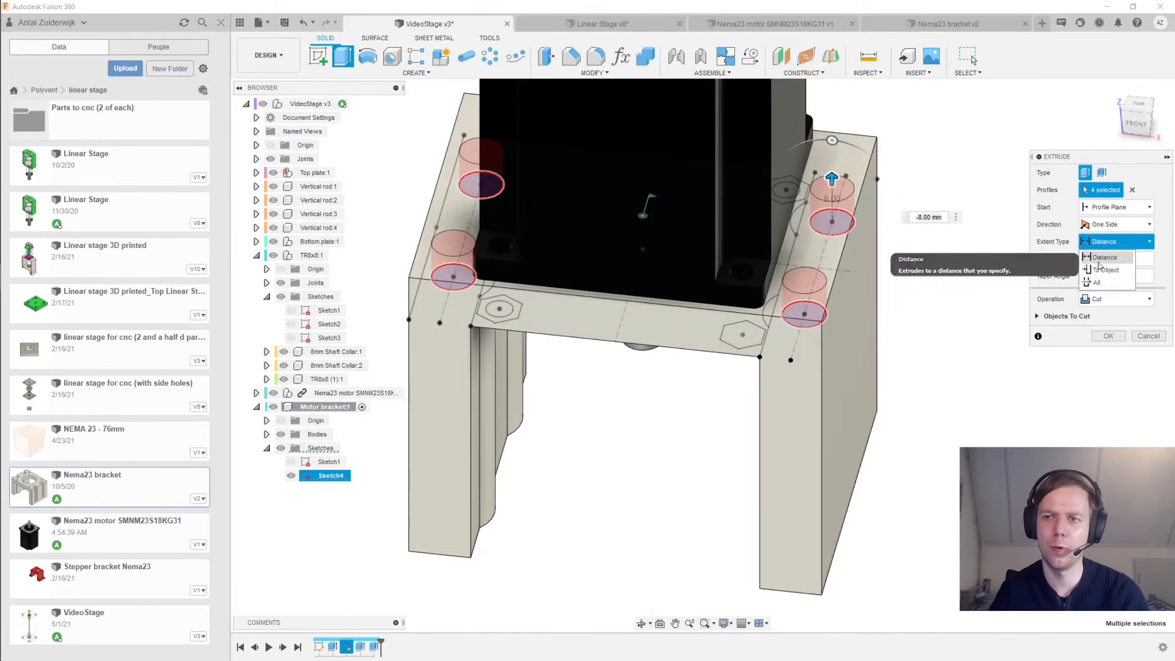
pyautogui.click(1108, 261)
pyautogui.click(855, 153)
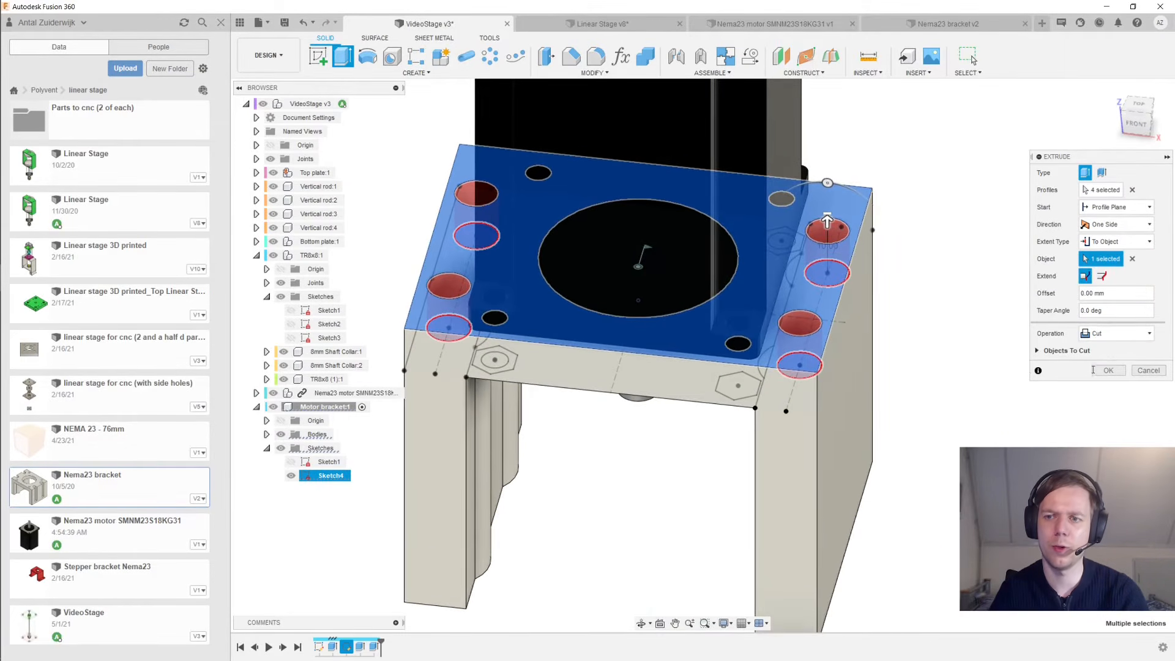
pyautogui.press('Return')
# Hide Sketch4 of the motor bracket component
pyautogui.keyDown('shift'); pyautogui.moveTo(997, 343); pyautogui.dragTo(857, 343, button='middle'); pyautogui.keyUp('shift')
pyautogui.keyDown('shift'); pyautogui.moveTo(820, 305); pyautogui.dragTo(816, 240, button='middle'); pyautogui.keyUp('shift')
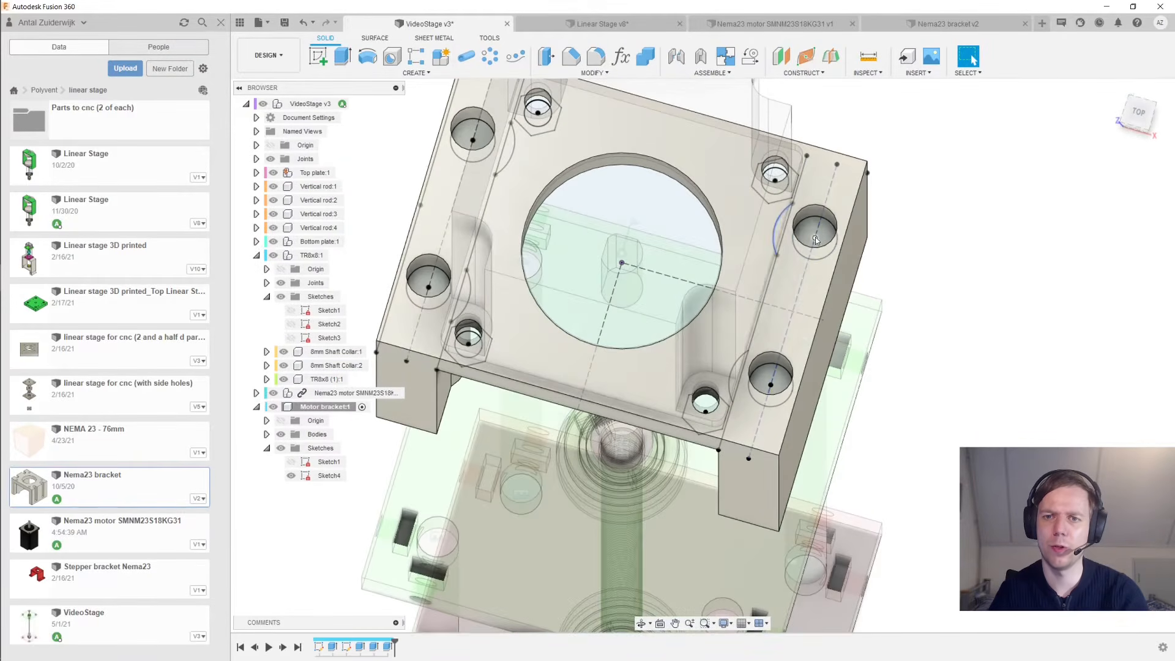
pyautogui.click(292, 476)
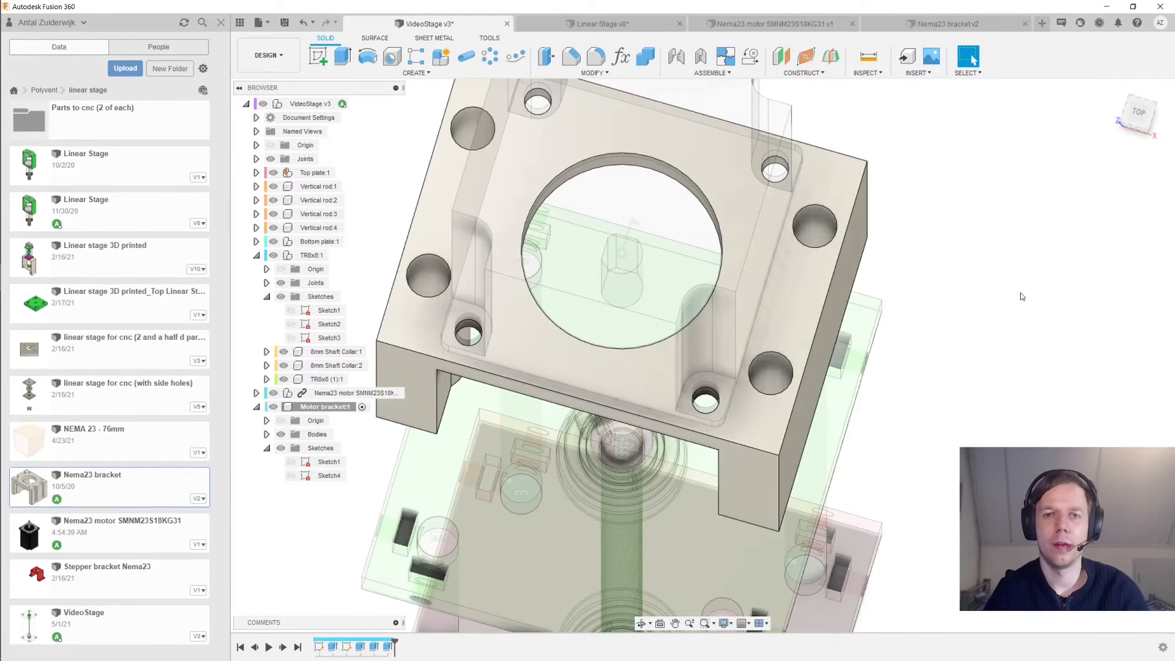
# Start a sketch on the bracket's upper face and draw two lines from the plate's side edge tangent to one rod hole
pyautogui.click(320, 54)
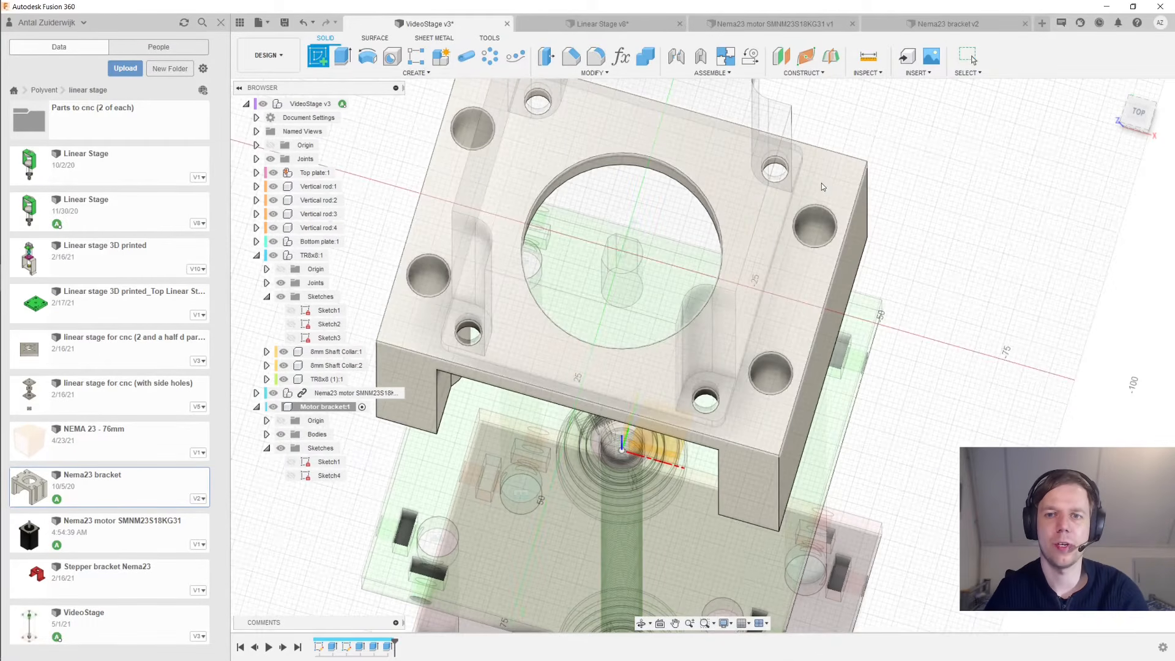
pyautogui.click(821, 183)
pyautogui.scroll(3, 802, 318)
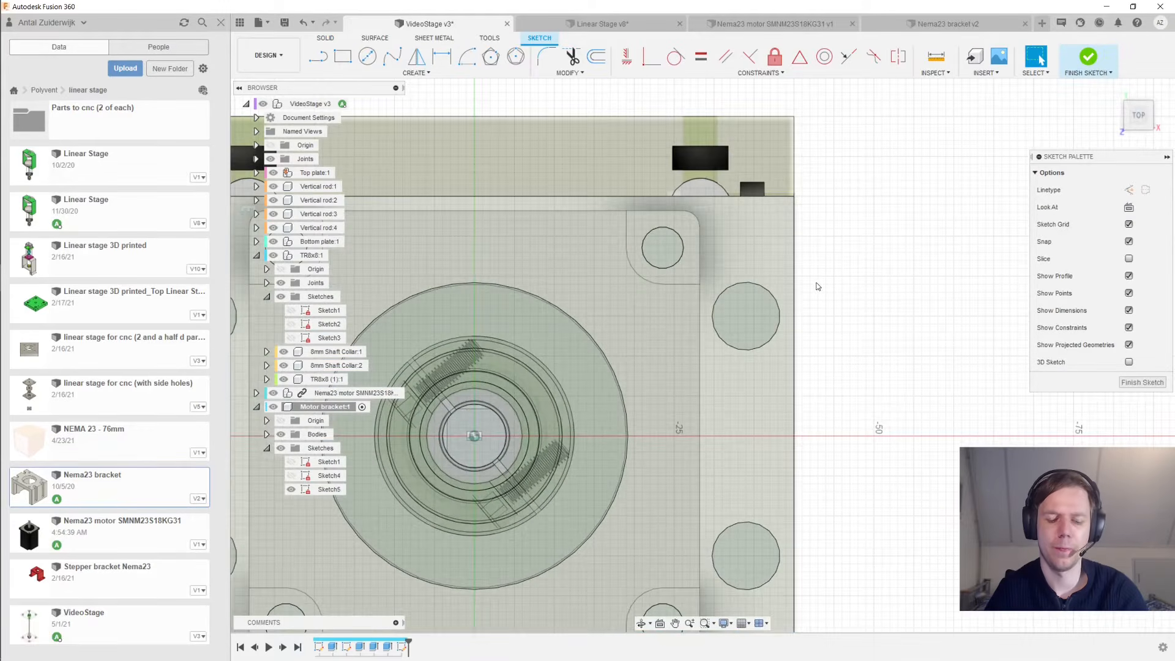
pyautogui.scroll(2, 796, 303)
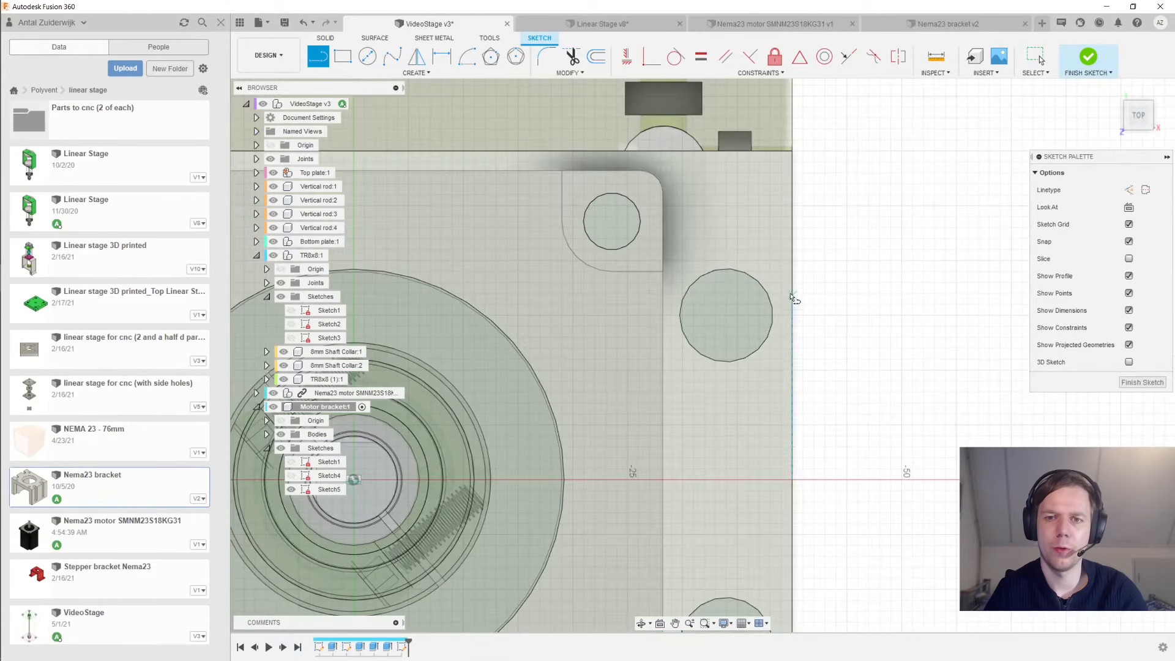
pyautogui.click(727, 270)
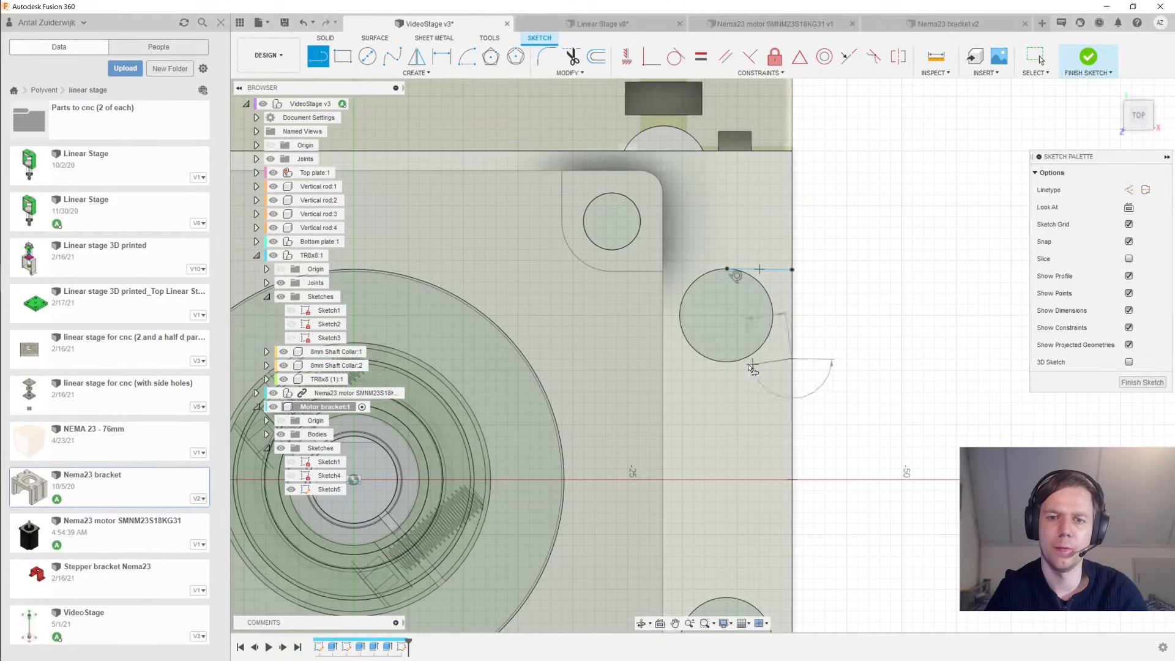
pyautogui.click(729, 362)
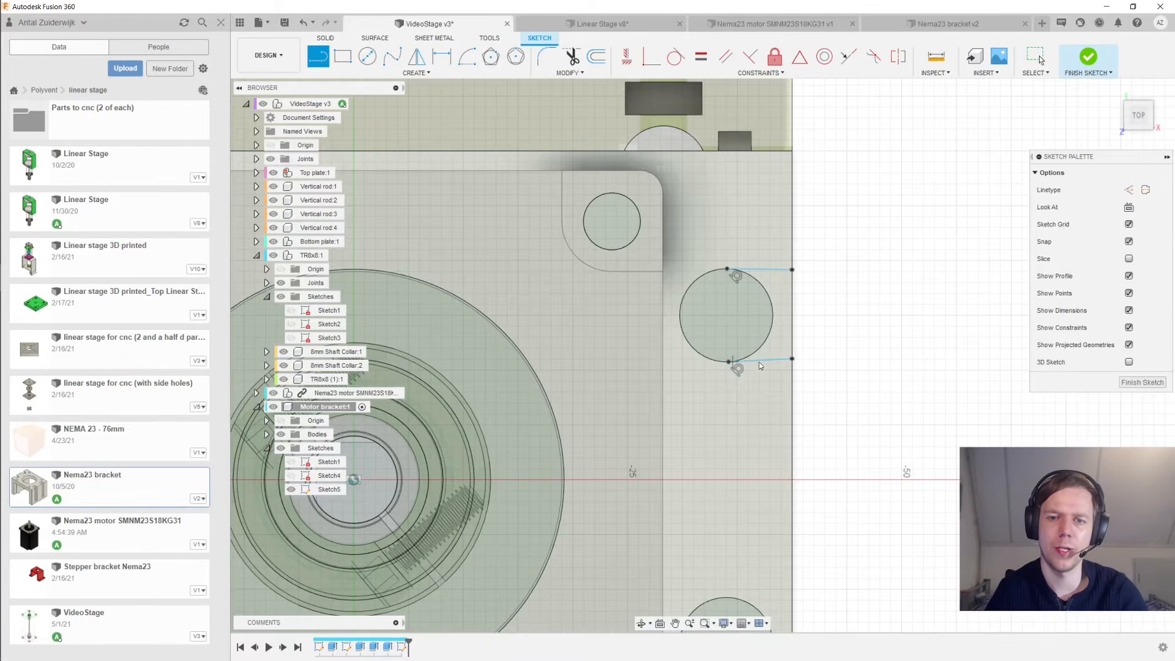
# Constrain both tangent lines at the rod hole to be horizontal
pyautogui.moveTo(781, 271); pyautogui.dragTo(781, 258, button='middle')
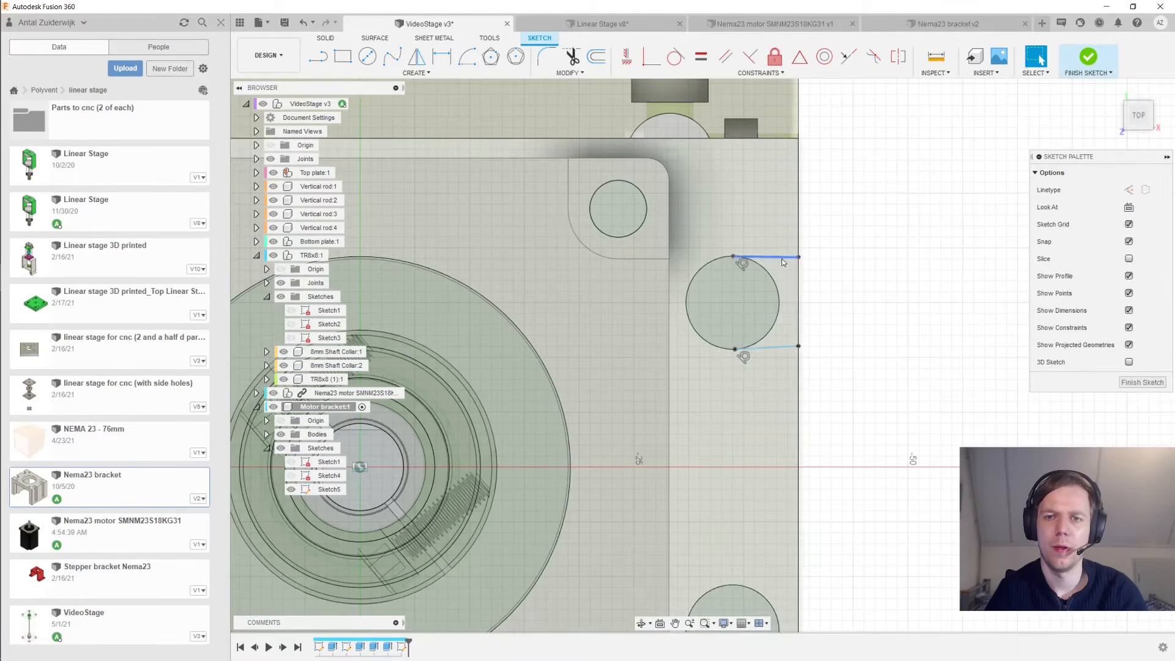
pyautogui.press('Escape')
pyautogui.click(781, 258)
pyautogui.click(626, 57)
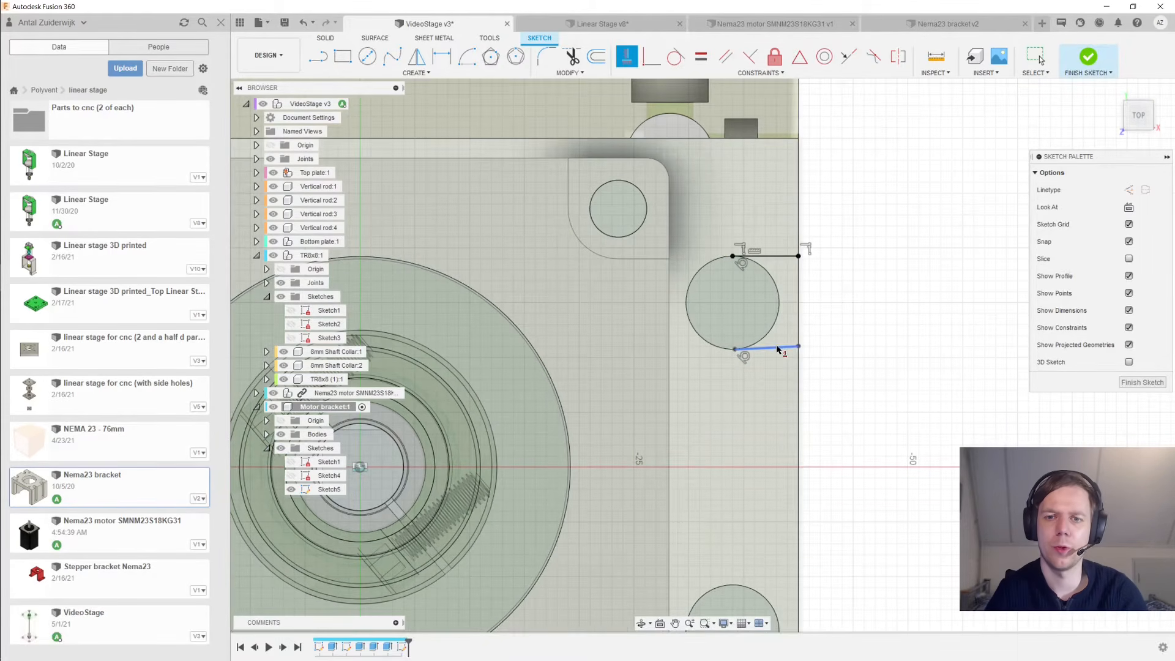
pyautogui.press('Escape')
# Draw horizontal and vertical construction centerlines from the plate's center to the midpoints of its outer edges
pyautogui.moveTo(880, 348); pyautogui.dragTo(901, 279, button='middle')
pyautogui.scroll(-1, 902, 280)
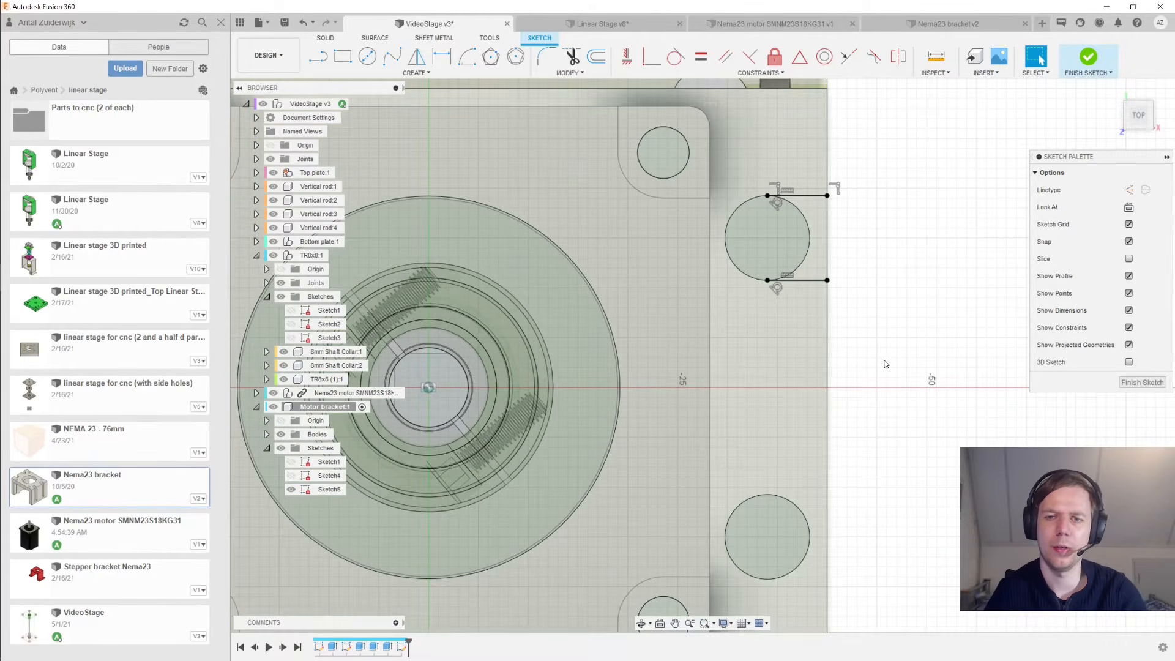
pyautogui.scroll(-1, 885, 364)
pyautogui.moveTo(884, 361); pyautogui.dragTo(913, 319, button='middle')
pyautogui.scroll(-1, 913, 319)
pyautogui.press('l')
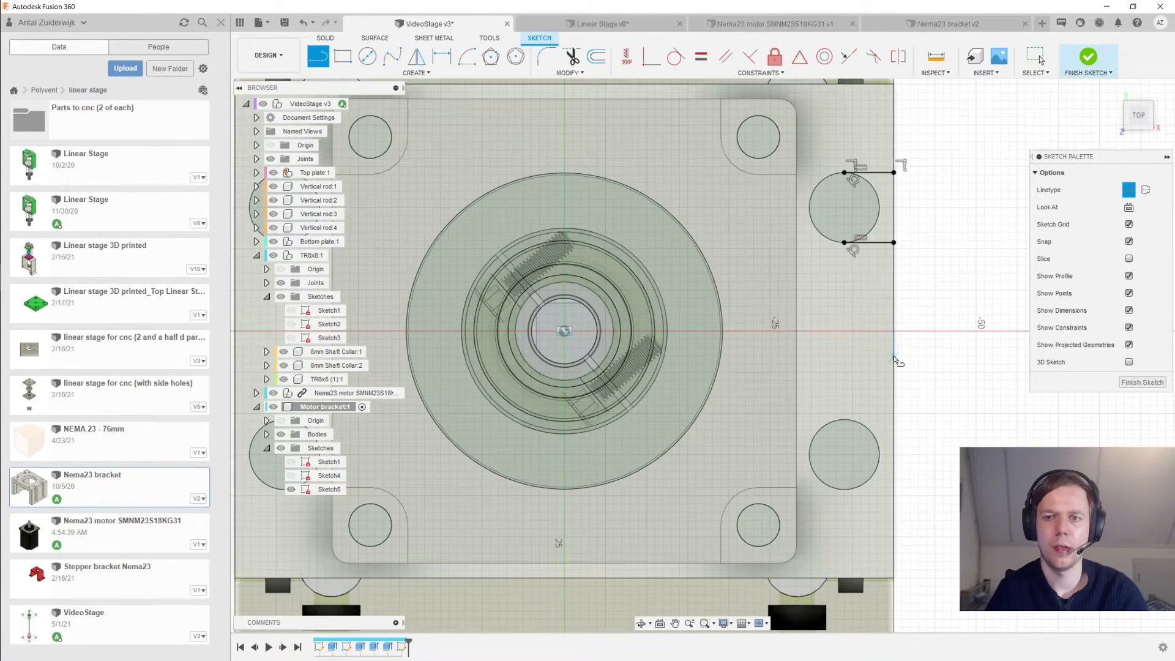
pyautogui.click(564, 331)
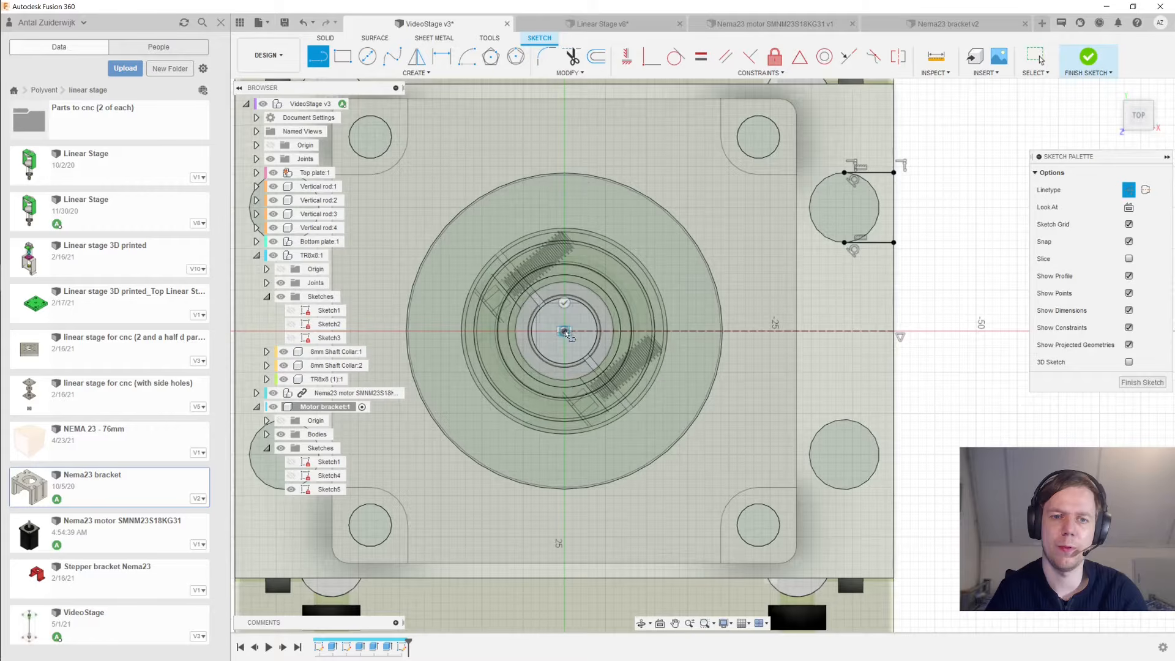
pyautogui.click(564, 85)
pyautogui.scroll(-1, 615, 202)
pyautogui.moveTo(614, 202); pyautogui.dragTo(624, 285, button='middle')
pyautogui.press('Escape')
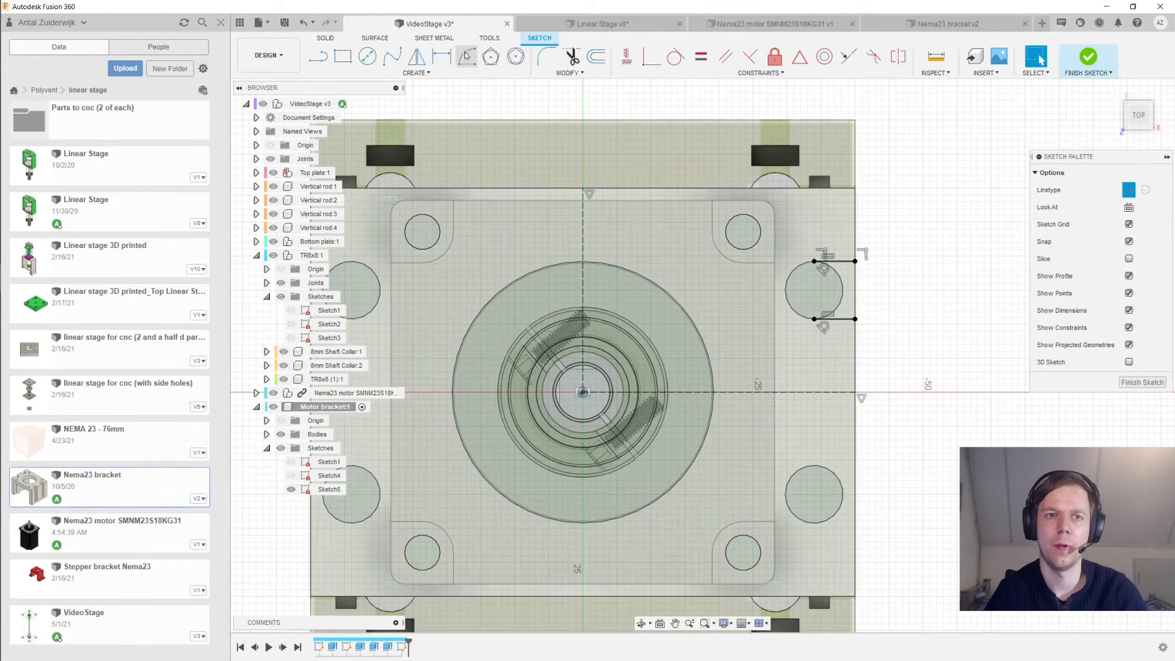
# Mirror the rod hole circle and its two tangent lines about the horizontal centerline
pyautogui.click(413, 60)
pyautogui.moveTo(779, 248); pyautogui.dragTo(905, 374)
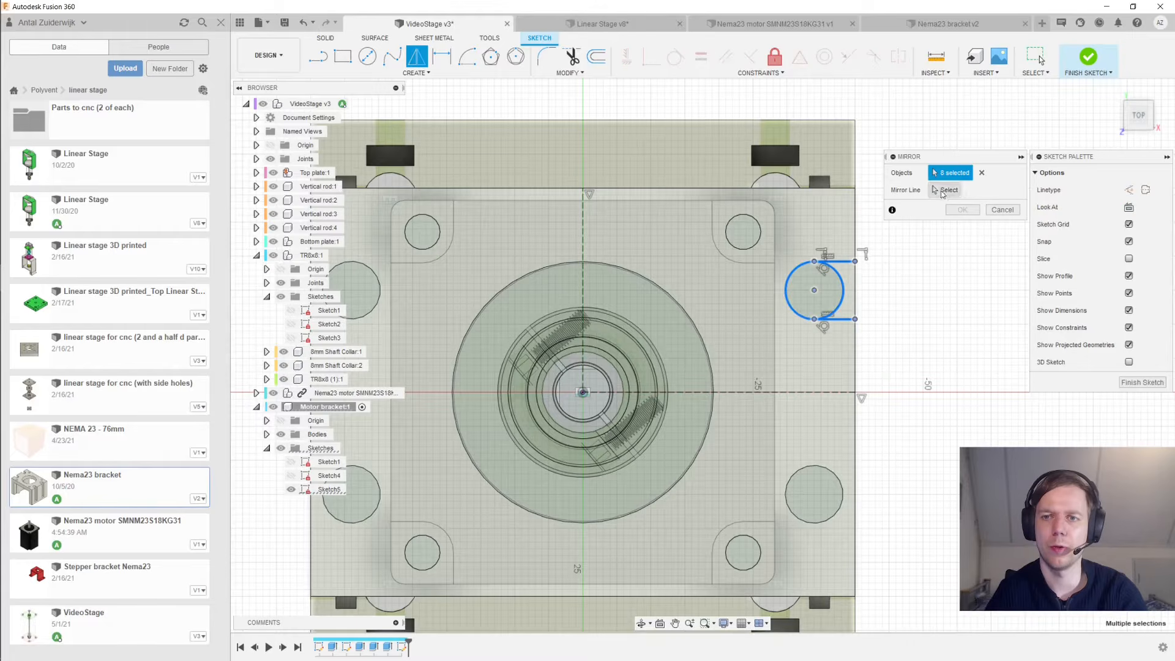
pyautogui.click(965, 214)
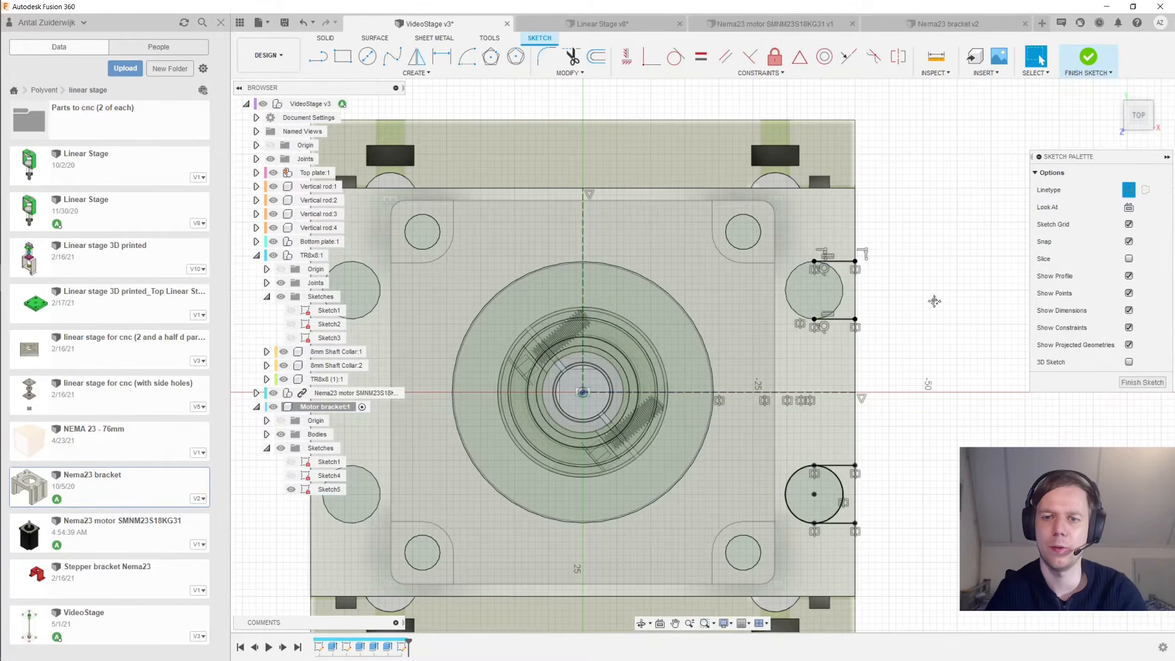
# Mirror both rod hole slot outlines about the vertical centerline and finish the sketch
pyautogui.moveTo(935, 301); pyautogui.dragTo(943, 256, button='middle')
pyautogui.click(417, 57)
pyautogui.moveTo(878, 187); pyautogui.dragTo(771, 505)
pyautogui.click(593, 195)
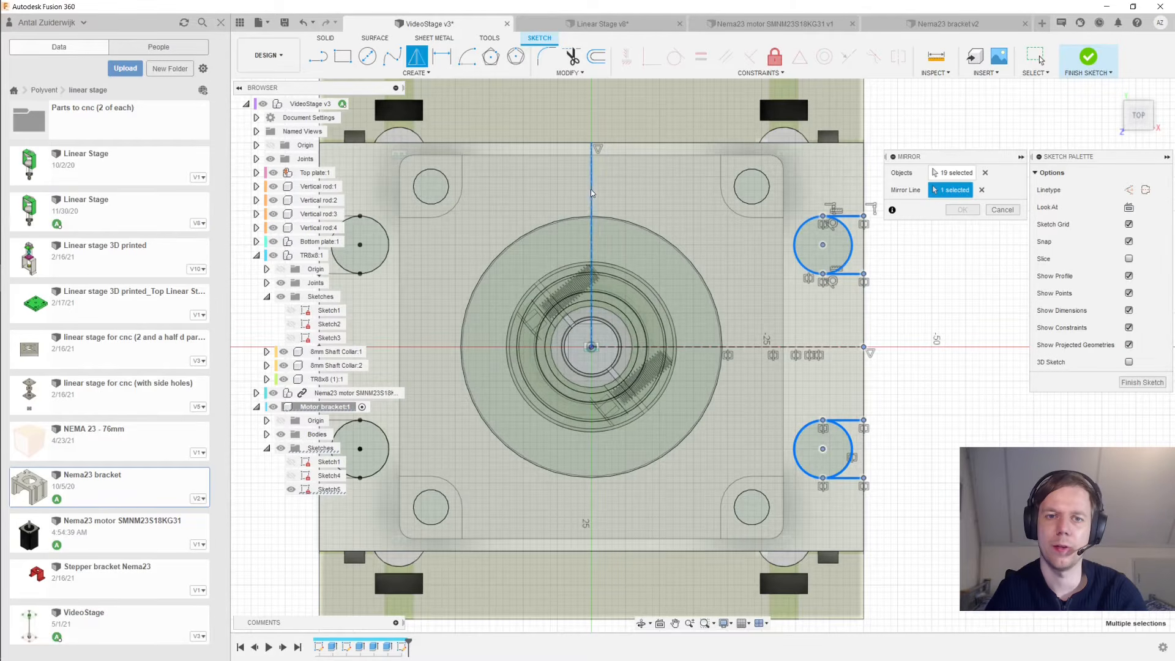
pyautogui.click(962, 210)
pyautogui.click(1089, 57)
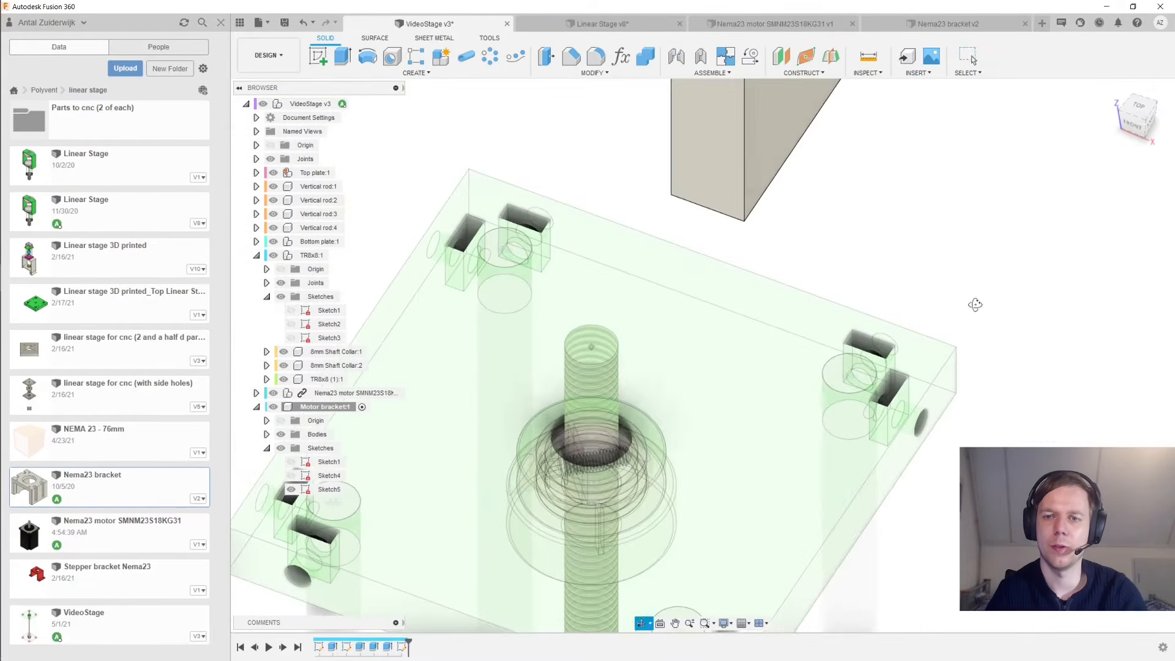
# Extrude the four slot profiles beside the bracket's rod holes downward as a cut
pyautogui.press('e')
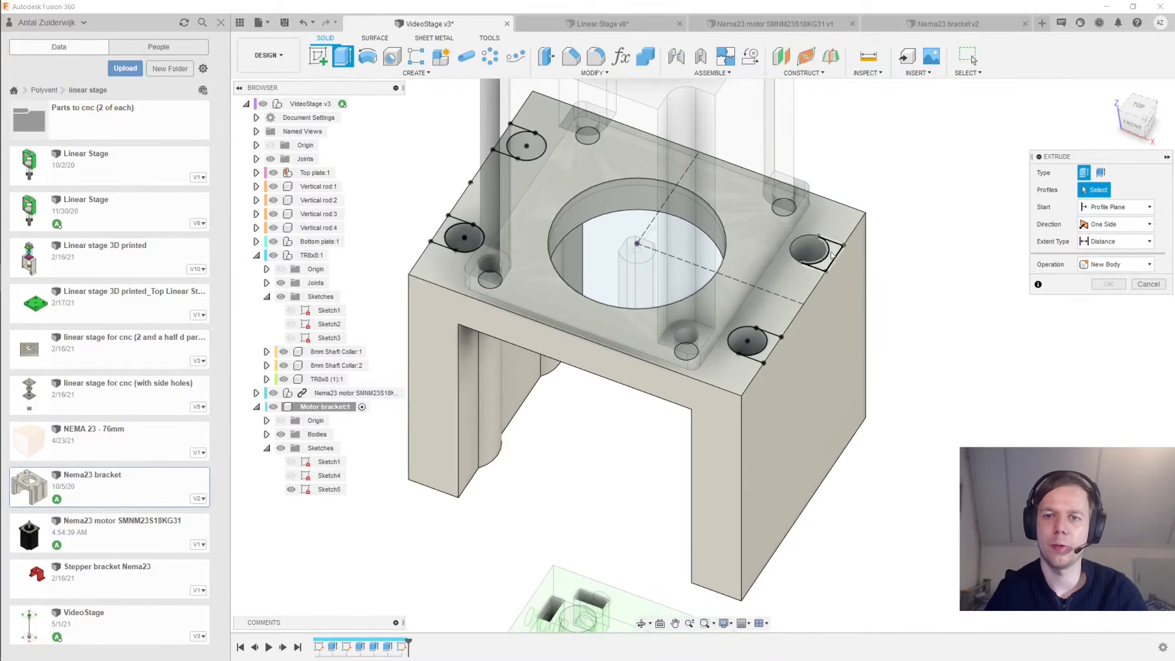
pyautogui.click(831, 255)
pyautogui.click(768, 346)
pyautogui.click(442, 234)
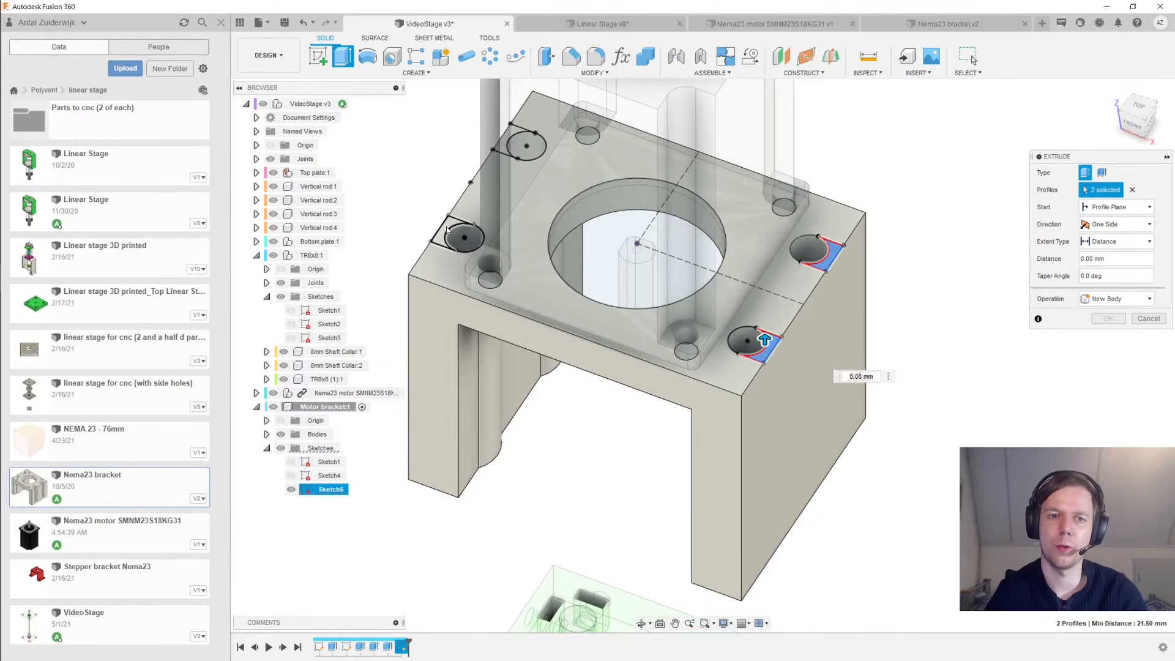
pyautogui.keyDown('shift'); pyautogui.moveTo(468, 161); pyautogui.dragTo(534, 172, button='middle'); pyautogui.keyUp('shift')
pyautogui.click(476, 139)
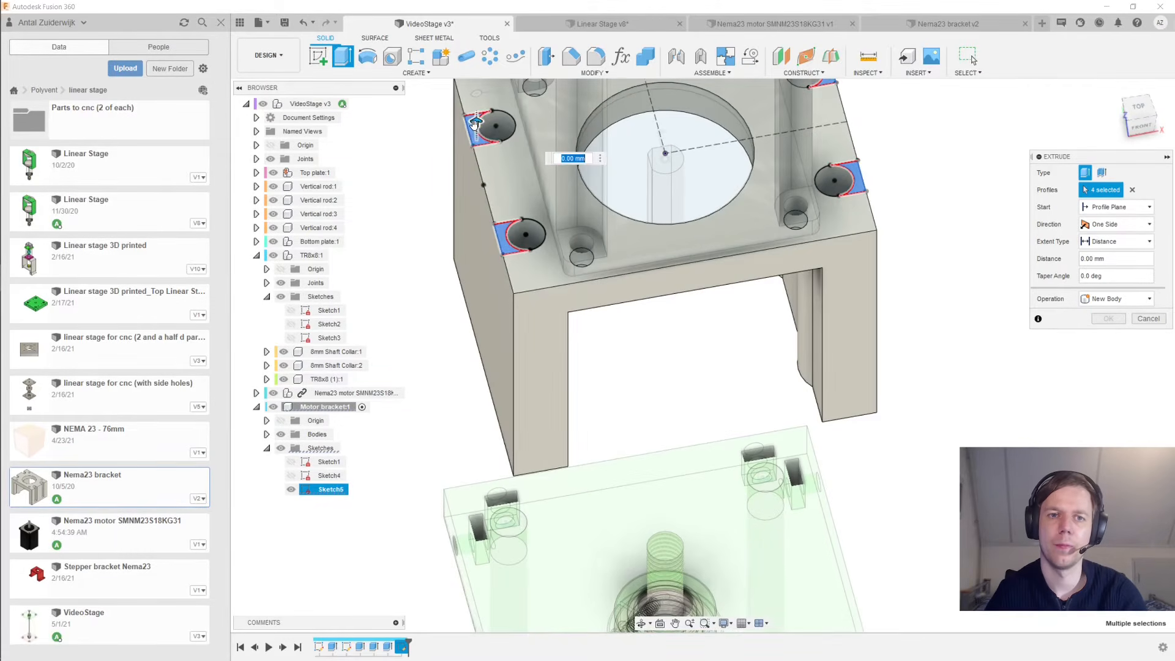
pyautogui.moveTo(476, 131); pyautogui.dragTo(479, 262)
pyautogui.keyDown('shift'); pyautogui.moveTo(479, 262); pyautogui.dragTo(496, 199, button='middle'); pyautogui.keyUp('shift')
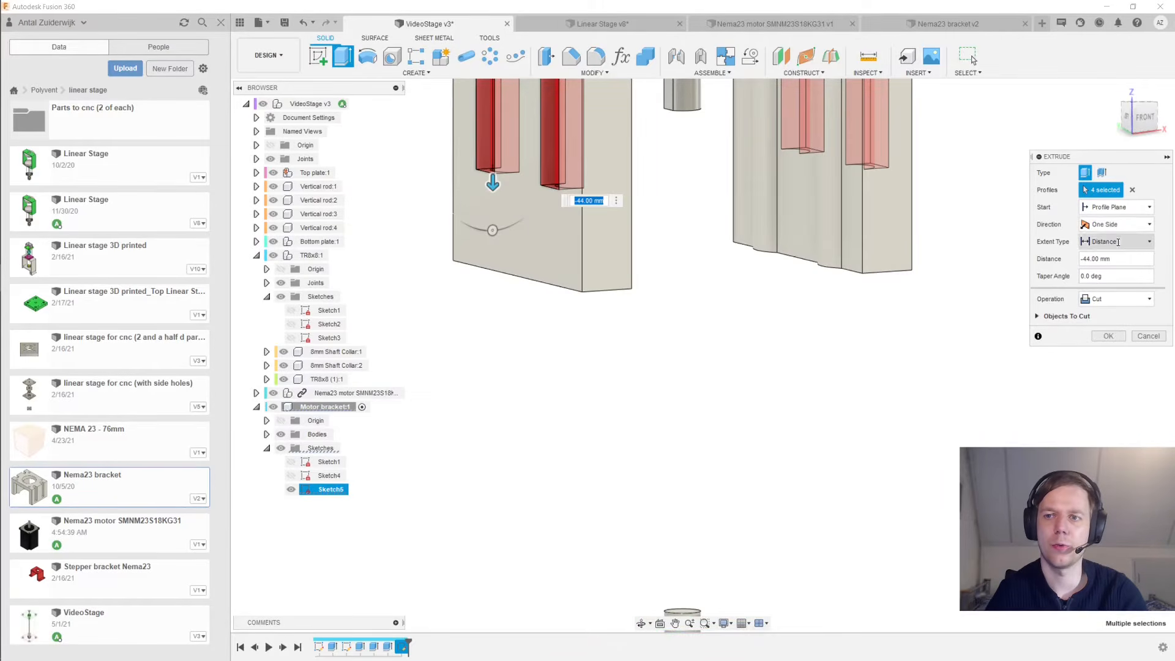
# End the slot cut at the bracket leg's bottom face with a -10 mm offset and complete the extrusion
pyautogui.click(1117, 241)
pyautogui.click(1105, 270)
pyautogui.keyDown('shift'); pyautogui.moveTo(727, 303); pyautogui.dragTo(694, 375, button='middle'); pyautogui.keyUp('shift')
pyautogui.click(486, 171)
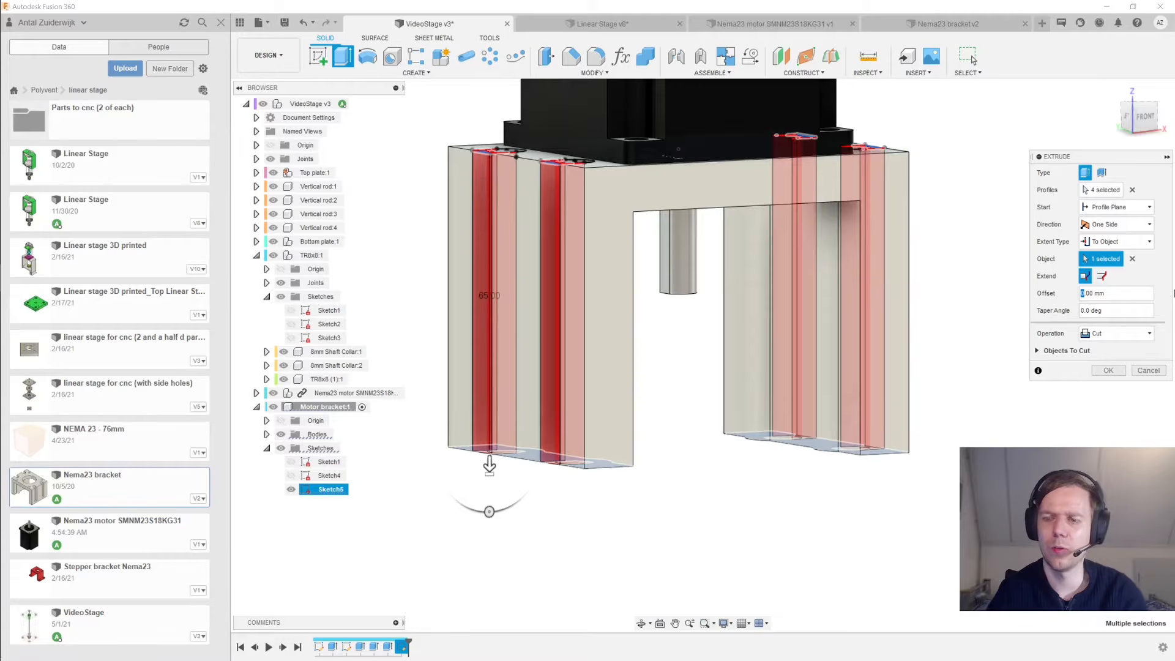
pyautogui.press('Return')
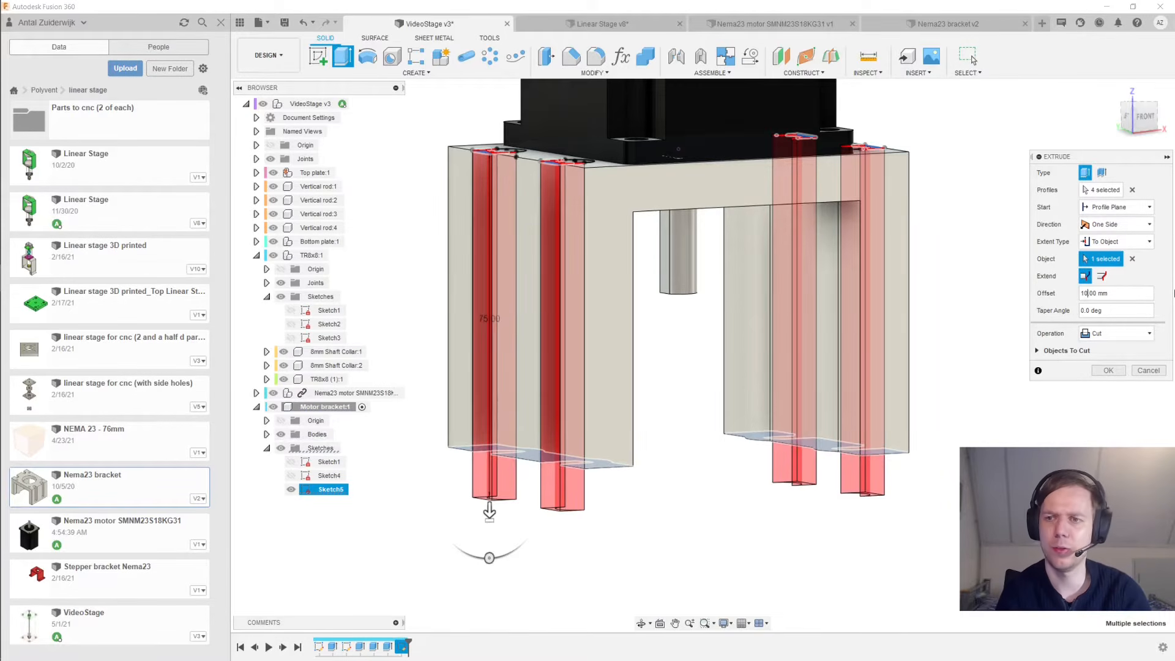
pyautogui.write('-')
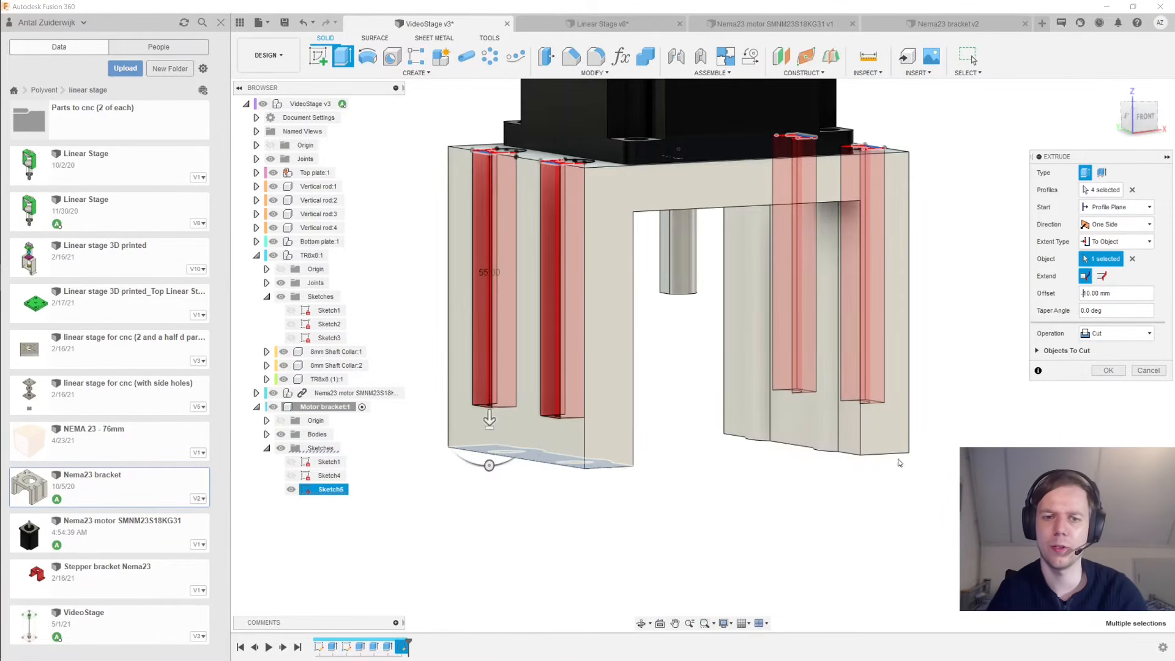
pyautogui.keyDown('shift'); pyautogui.moveTo(899, 463); pyautogui.dragTo(955, 508, button='middle'); pyautogui.keyUp('shift')
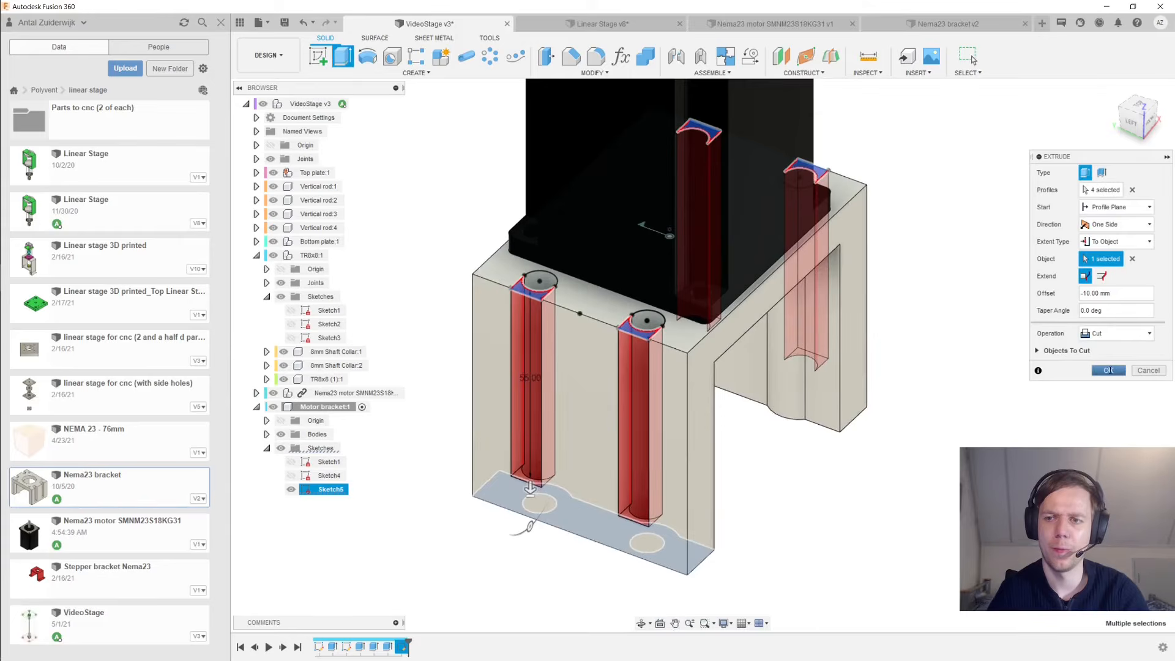
pyautogui.click(1110, 370)
# Start a sketch on the bottom face of one bracket leg and draw a dimensioned circle centred in its upper rod hole
pyautogui.keyDown('shift'); pyautogui.moveTo(1110, 371); pyautogui.dragTo(915, 351, button='middle'); pyautogui.keyUp('shift')
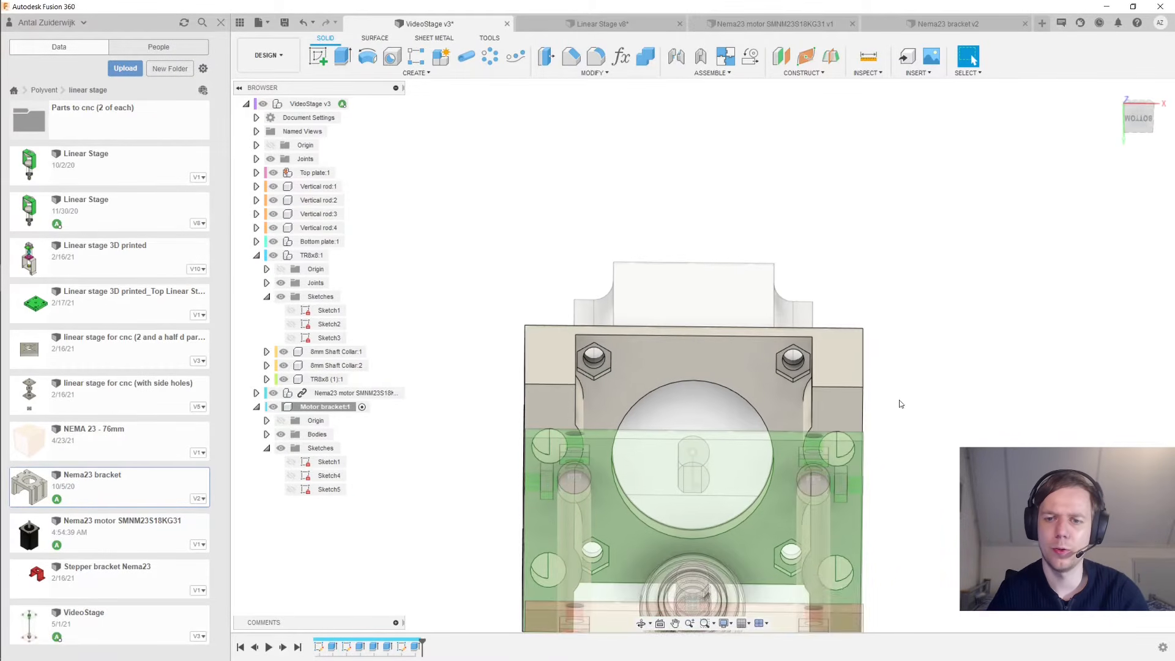
pyautogui.click(839, 409)
pyautogui.click(319, 60)
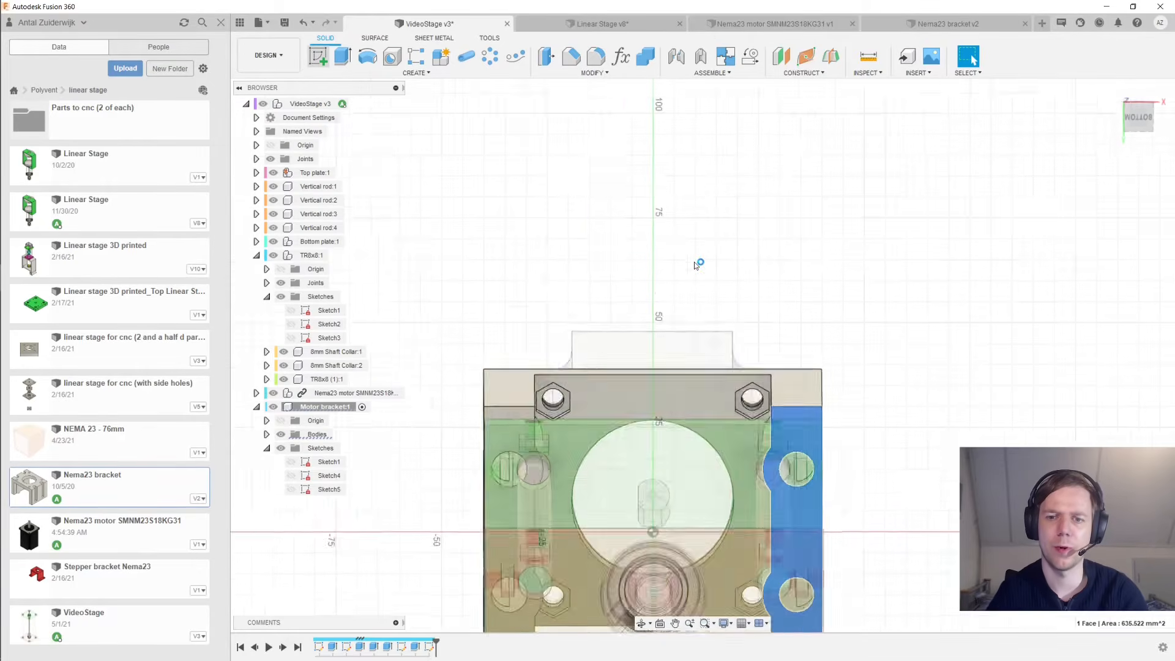
pyautogui.press('c')
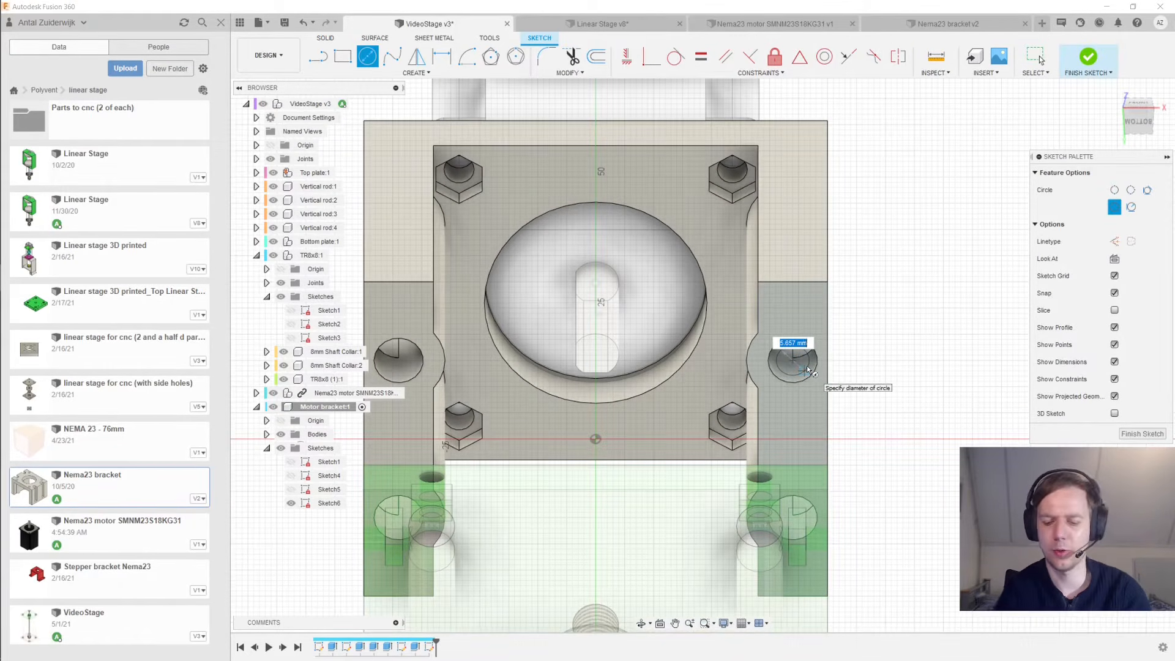
pyautogui.press('Return')
pyautogui.press('Escape')
# Project the other bracket leg's bottom face outline and hole edges into the sketch
pyautogui.scroll(2, 779, 346)
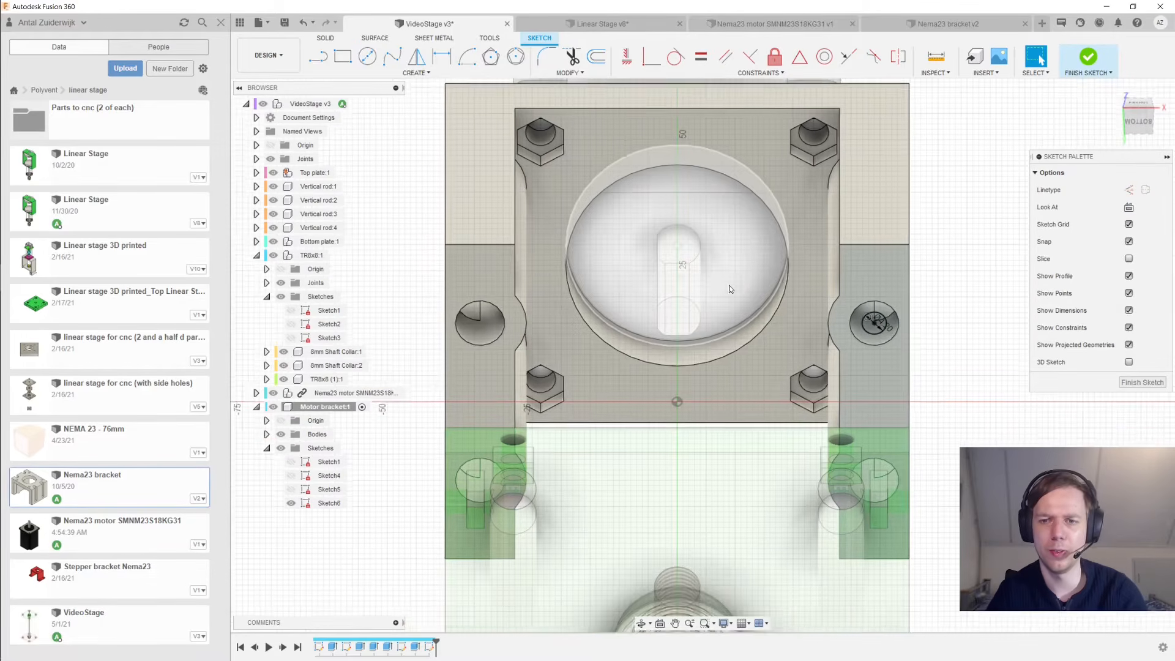
pyautogui.press('p')
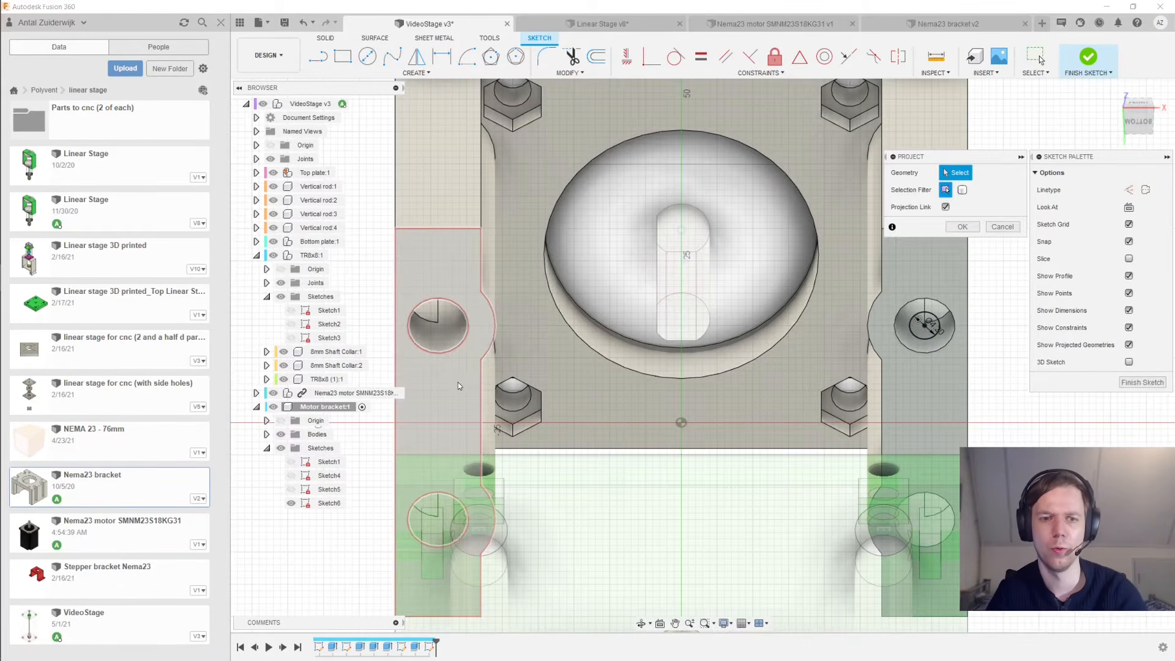
pyautogui.click(458, 382)
pyautogui.click(919, 392)
pyautogui.click(964, 227)
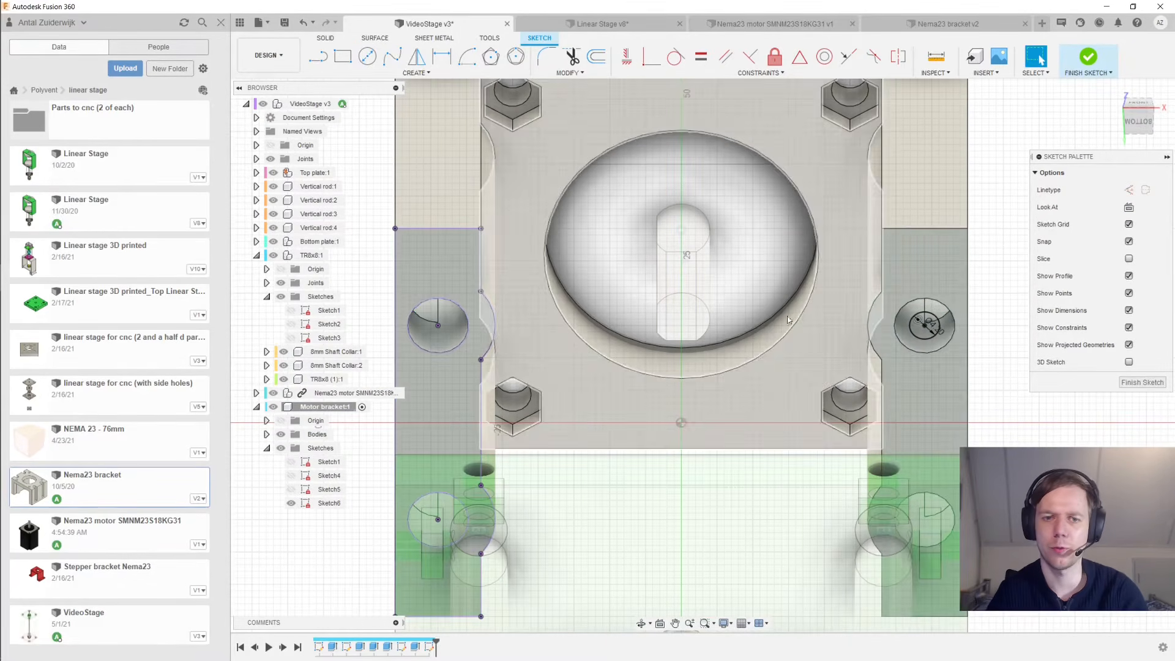
# Draw small circles centred in the three remaining rod holes of the bracket legs
pyautogui.press('c')
pyautogui.click(438, 325)
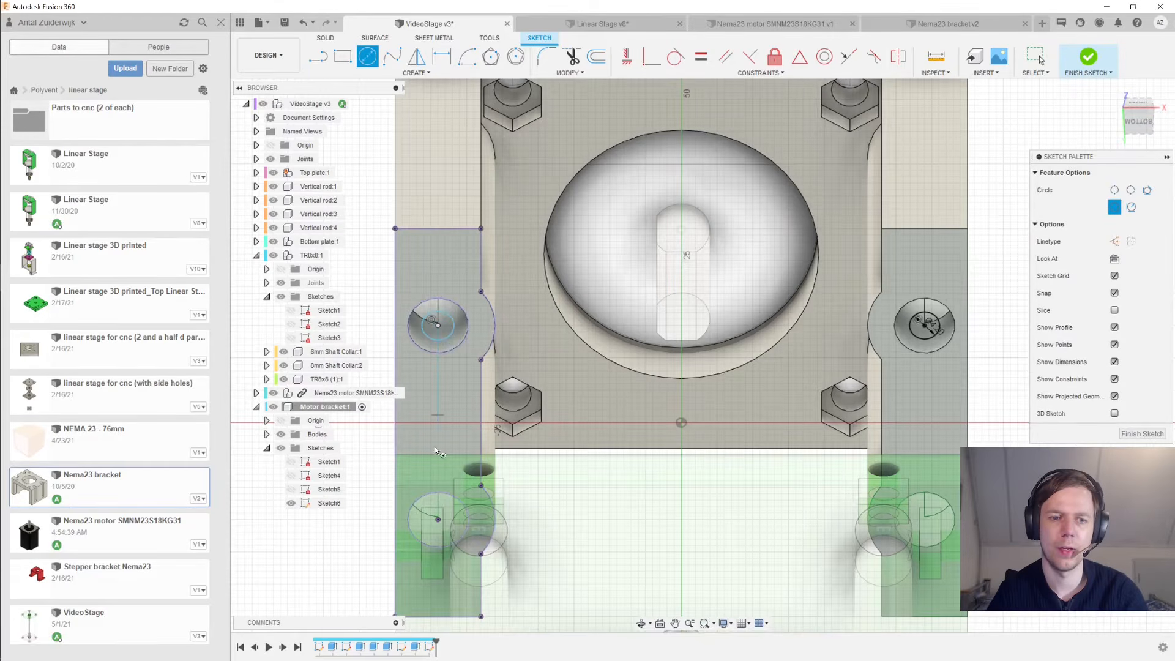
pyautogui.click(452, 519)
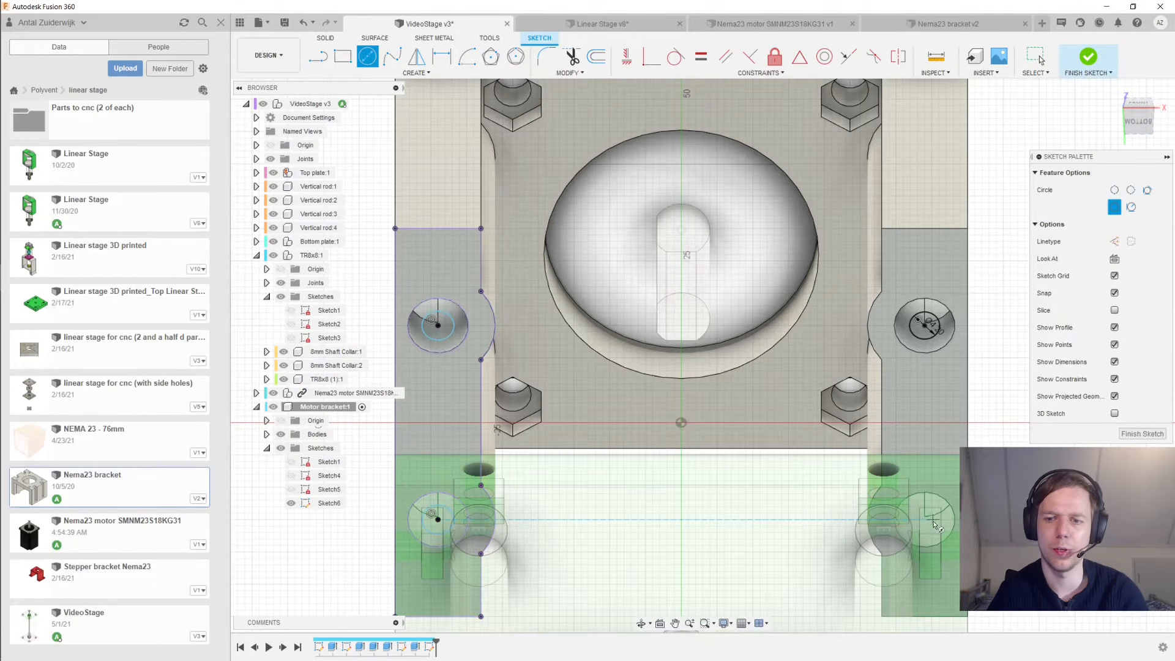
pyautogui.keyDown('shift'); pyautogui.moveTo(935, 525); pyautogui.dragTo(914, 536, button='middle'); pyautogui.keyUp('shift')
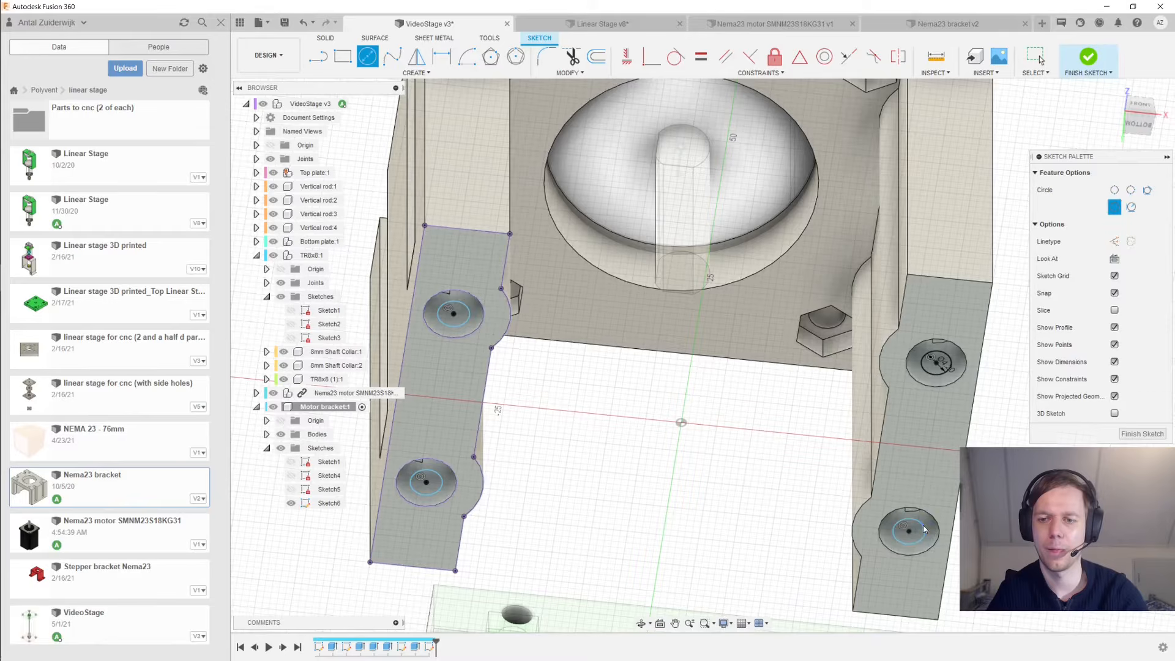
# Constrain all four hole circles to equal size and finish the sketch
pyautogui.press('Escape')
pyautogui.click(925, 530)
pyautogui.keyDown('ctrl'); pyautogui.click(929, 372); pyautogui.keyUp('ctrl')
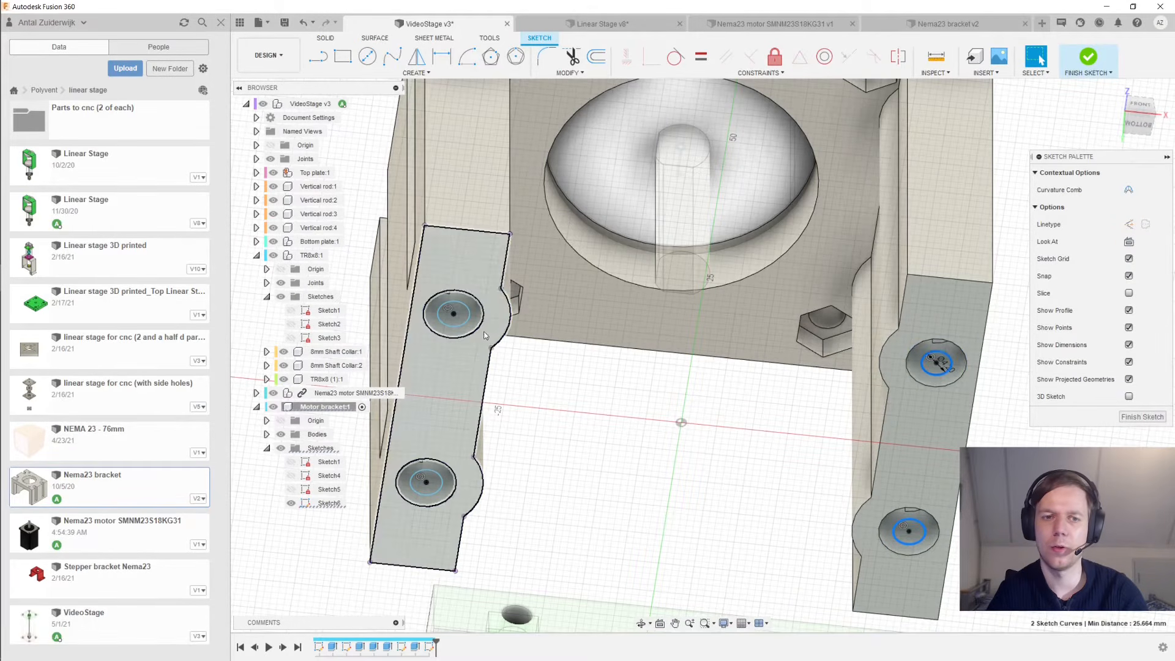
pyautogui.keyDown('ctrl'); pyautogui.click(454, 324); pyautogui.keyUp('ctrl')
pyautogui.keyDown('ctrl'); pyautogui.click(437, 479); pyautogui.keyUp('ctrl')
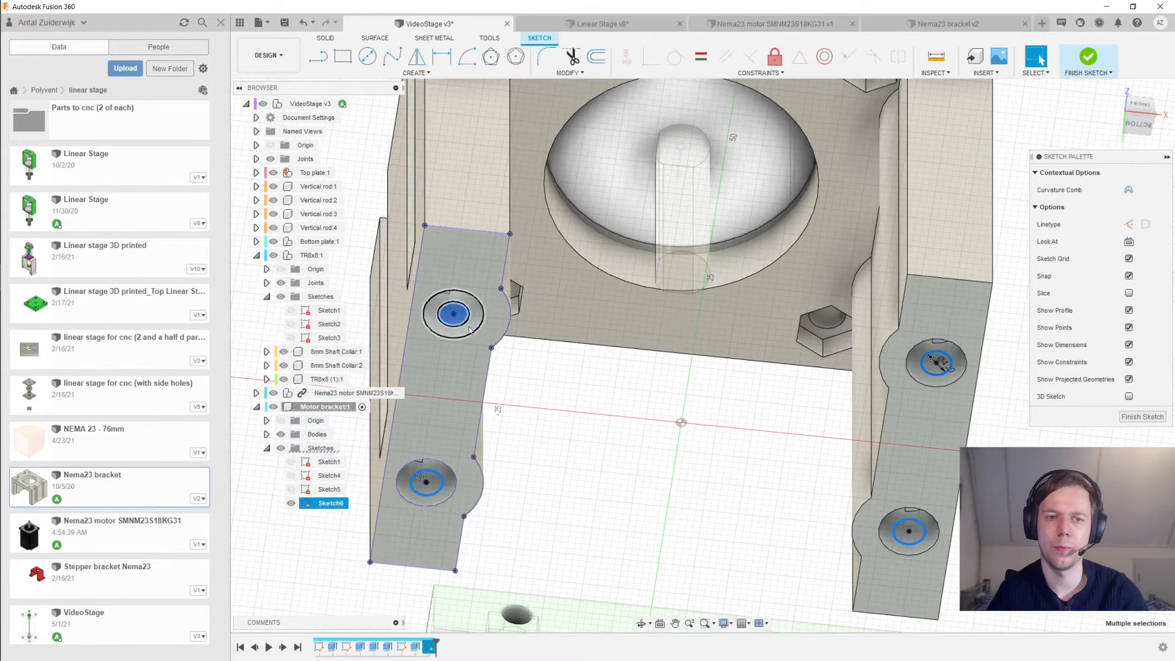
pyautogui.keyDown('ctrl'); pyautogui.click(463, 319); pyautogui.keyUp('ctrl')
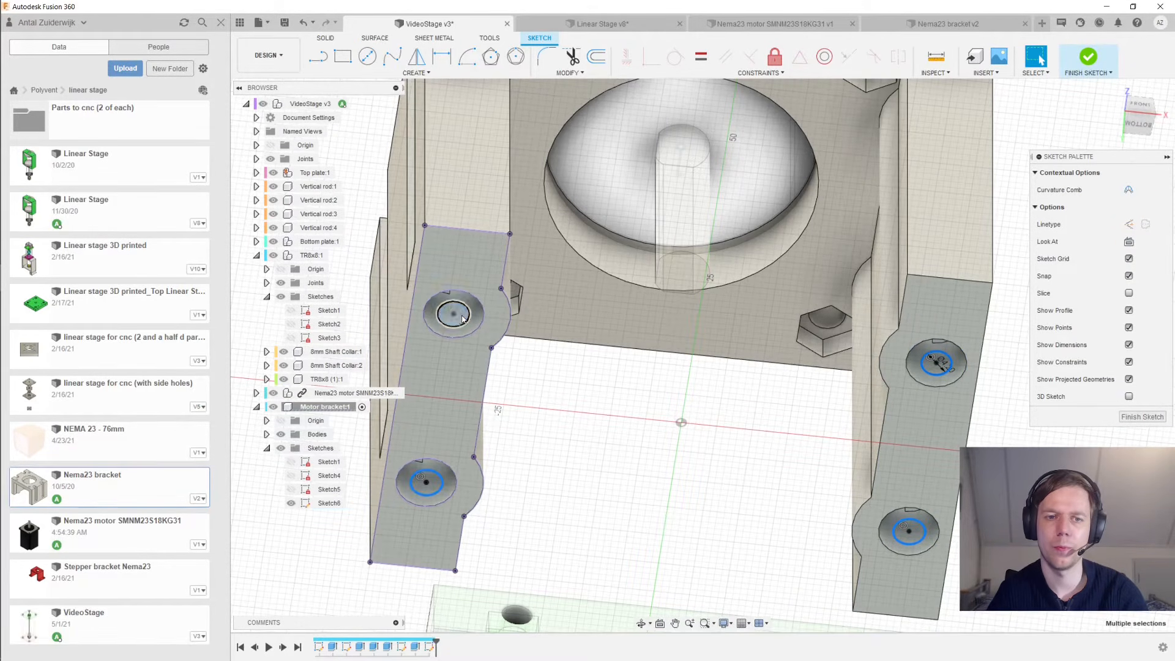
pyautogui.click(701, 56)
pyautogui.click(1136, 383)
# Extrude the four ring profiles around the small circles into the legs, joining them to the bracket to narrow the holes
pyautogui.press('e')
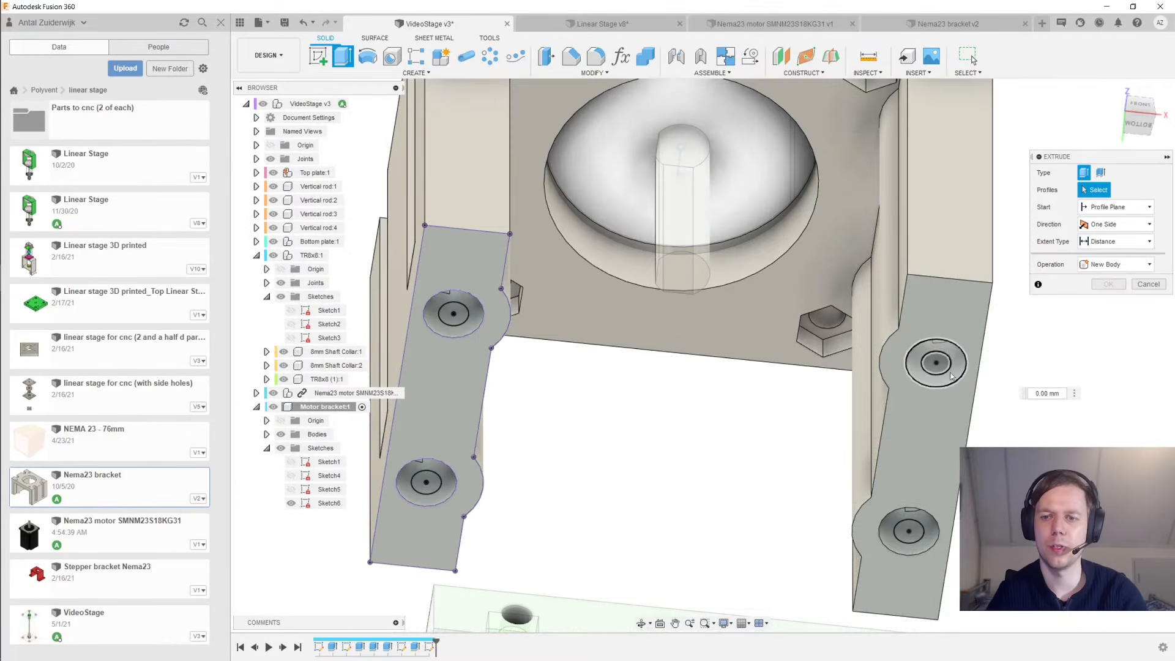
pyautogui.click(951, 370)
pyautogui.click(924, 539)
pyautogui.click(441, 484)
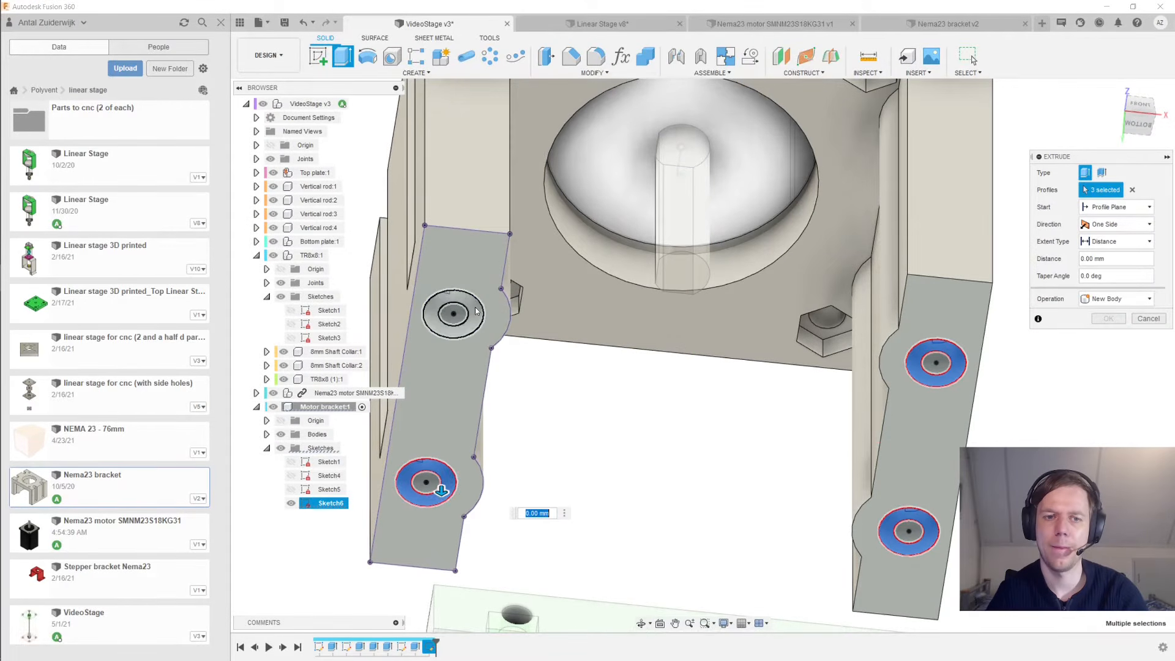
pyautogui.click(467, 307)
pyautogui.moveTo(467, 303); pyautogui.dragTo(461, 263)
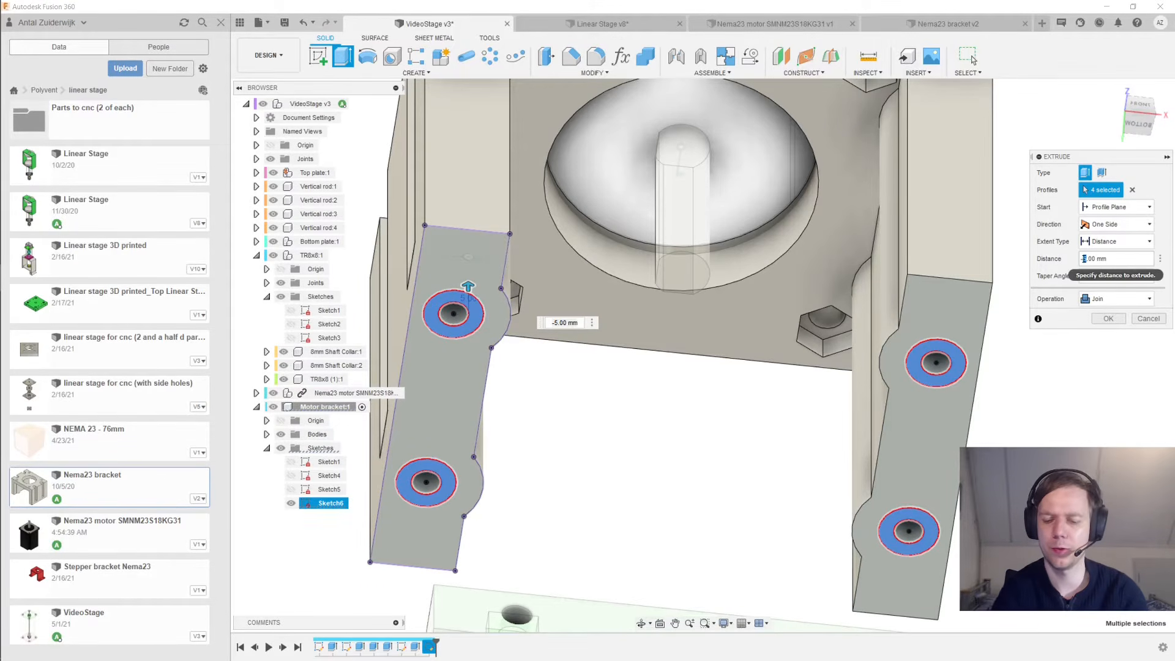
pyautogui.press('Return')
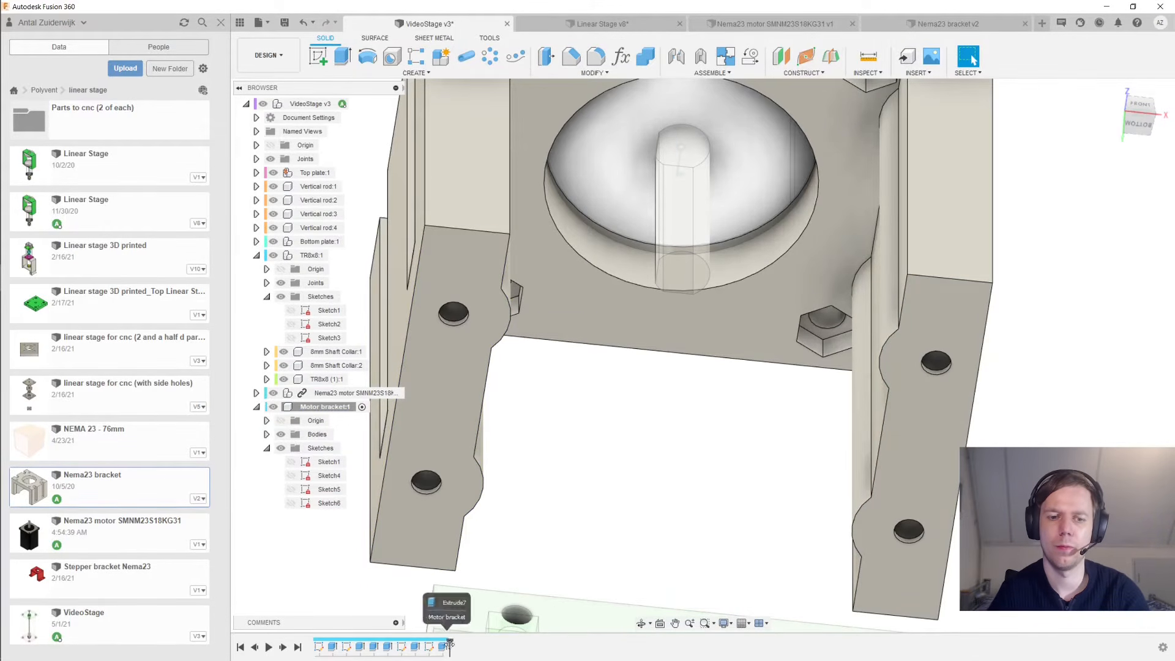
# Edit the ring extrusion's distance so the filled rings end flush with the slot floors
pyautogui.rightClick(443, 647)
pyautogui.click(483, 519)
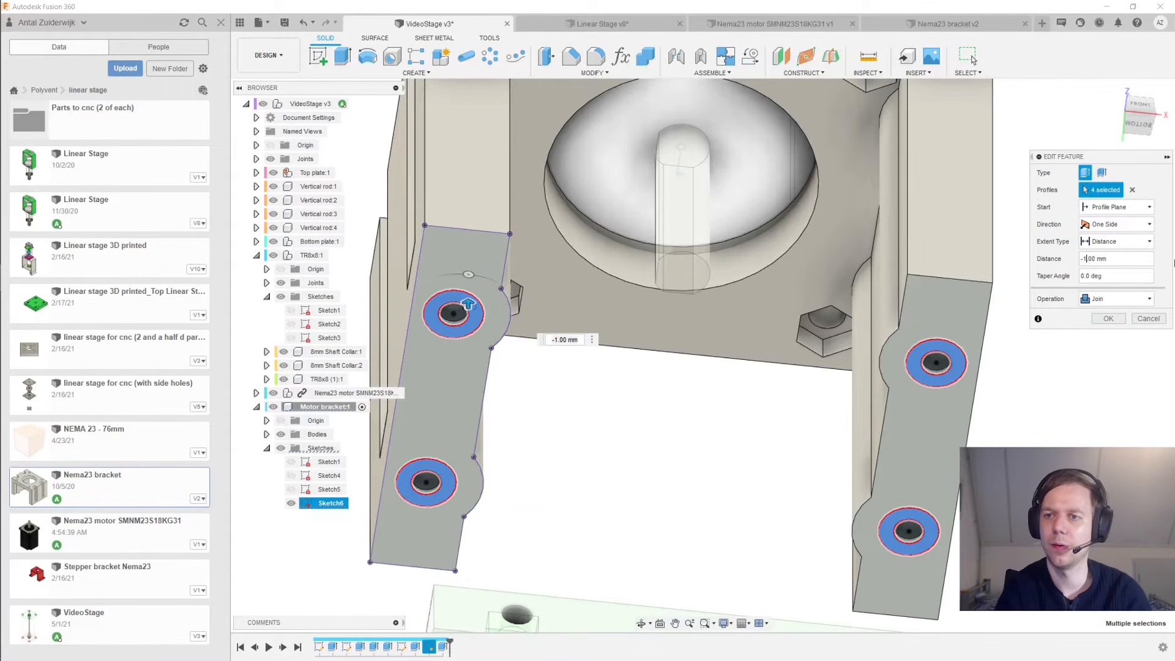
pyautogui.press('Return')
# Examine the bracket's slot floors, leg holes and hexagonal nut pockets from above and below
pyautogui.keyDown('shift'); pyautogui.moveTo(1121, 251); pyautogui.dragTo(679, 417, button='middle'); pyautogui.keyUp('shift')
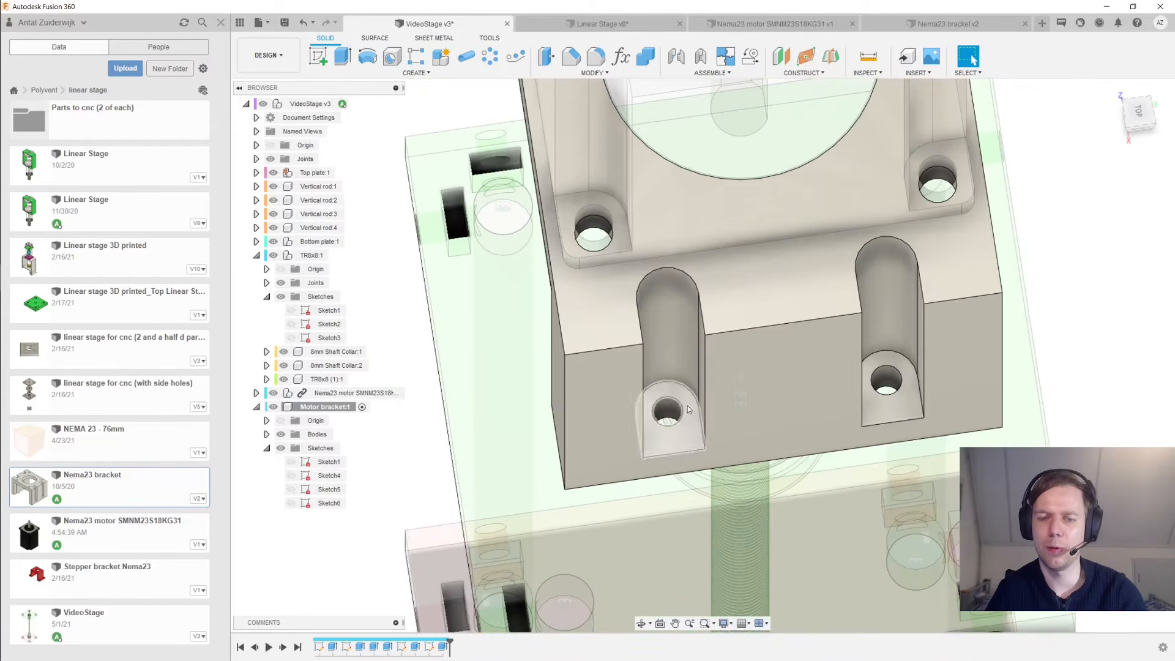
pyautogui.click(675, 396)
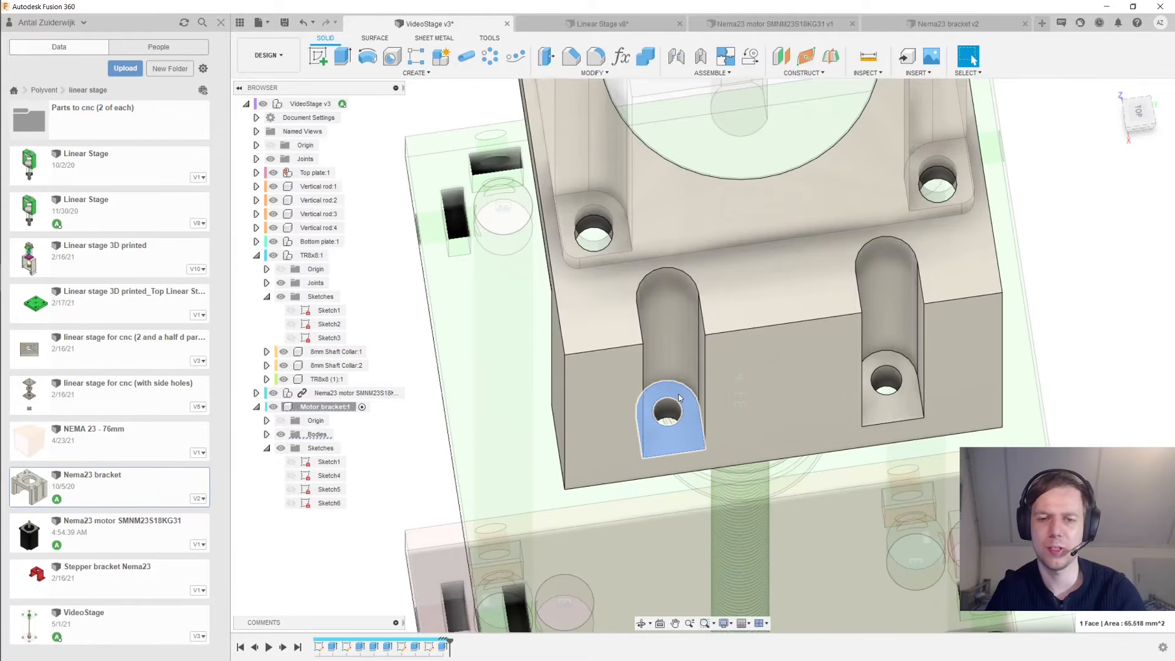
pyautogui.scroll(-1, 678, 398)
pyautogui.click(678, 398)
pyautogui.keyDown('shift'); pyautogui.moveTo(681, 401); pyautogui.dragTo(699, 428, button='middle'); pyautogui.keyUp('shift')
pyautogui.click(699, 429)
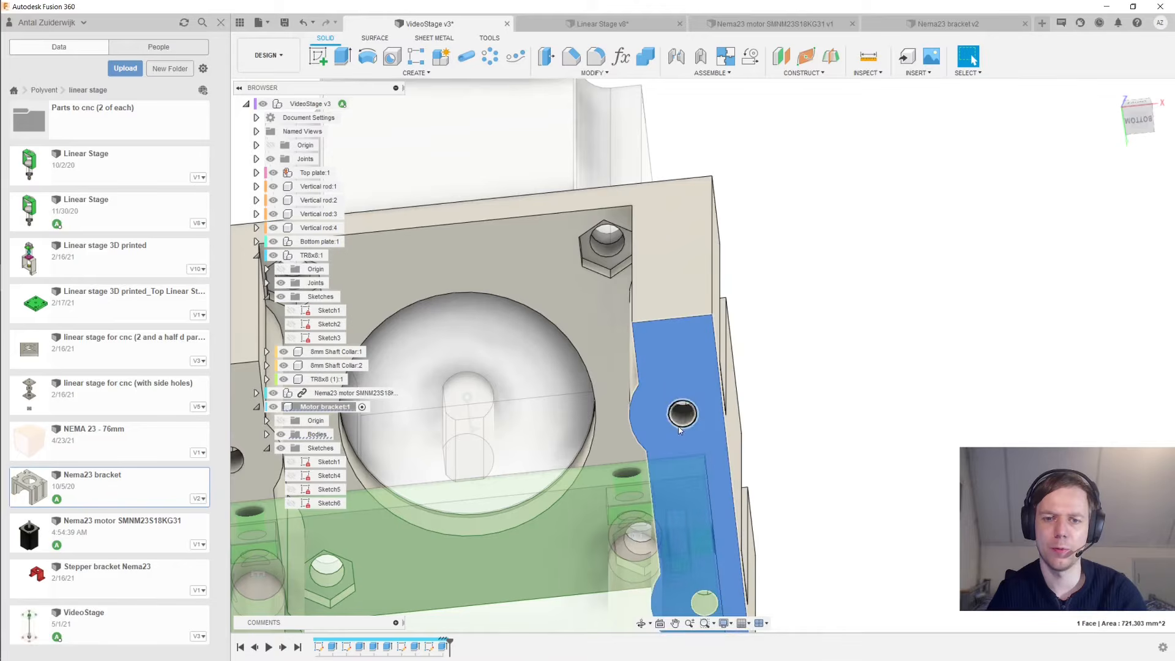
pyautogui.click(682, 411)
pyautogui.keyDown('shift'); pyautogui.moveTo(685, 416); pyautogui.dragTo(831, 439, button='middle'); pyautogui.keyUp('shift')
pyautogui.scroll(5, 771, 381)
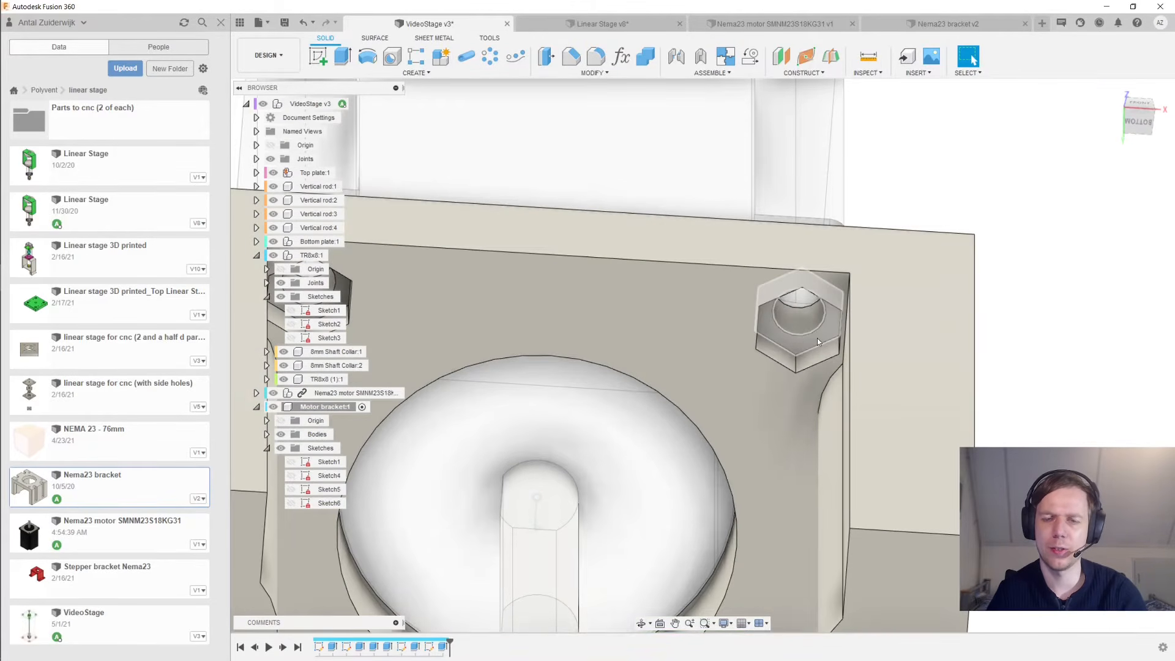
pyautogui.click(817, 338)
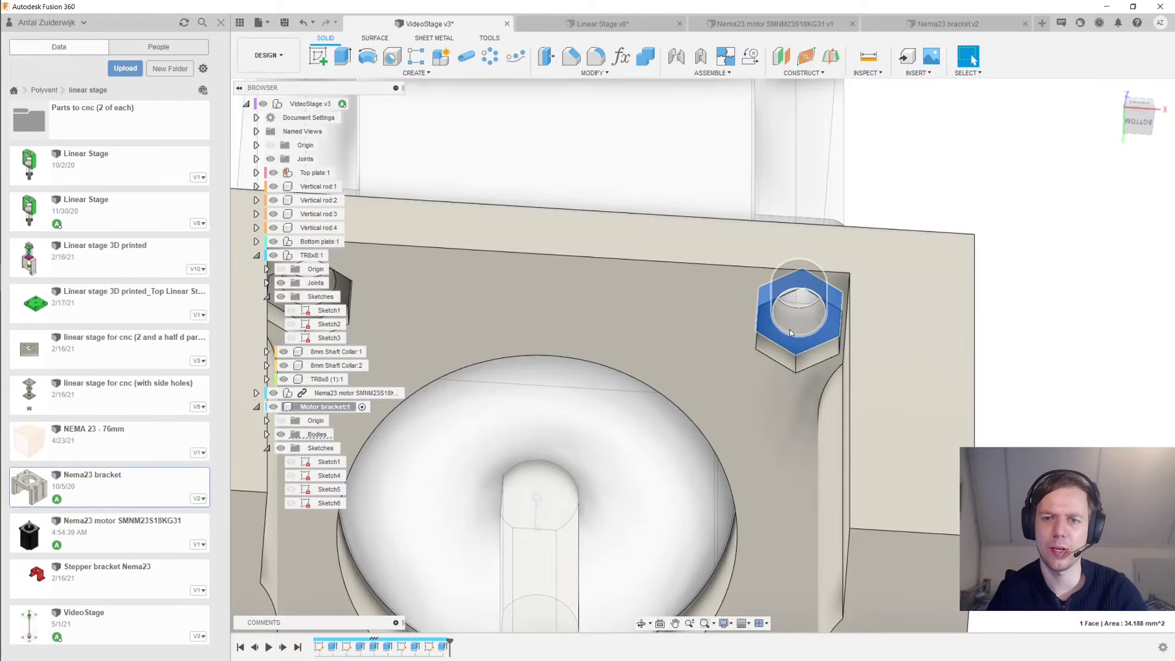
pyautogui.click(795, 323)
pyautogui.keyDown('shift'); pyautogui.moveTo(794, 323); pyautogui.dragTo(743, 324, button='middle'); pyautogui.keyUp('shift')
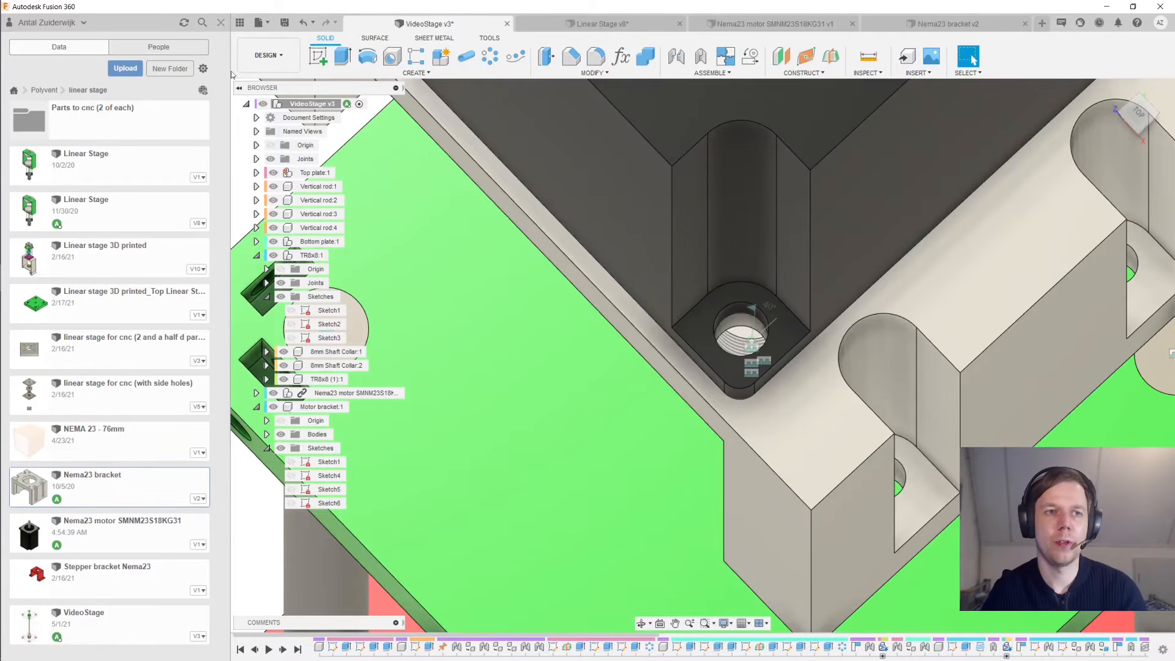
# Hide the project data list and collapse the motor bracket's sketches and the TR8x8 component in the model tree
pyautogui.click(221, 24)
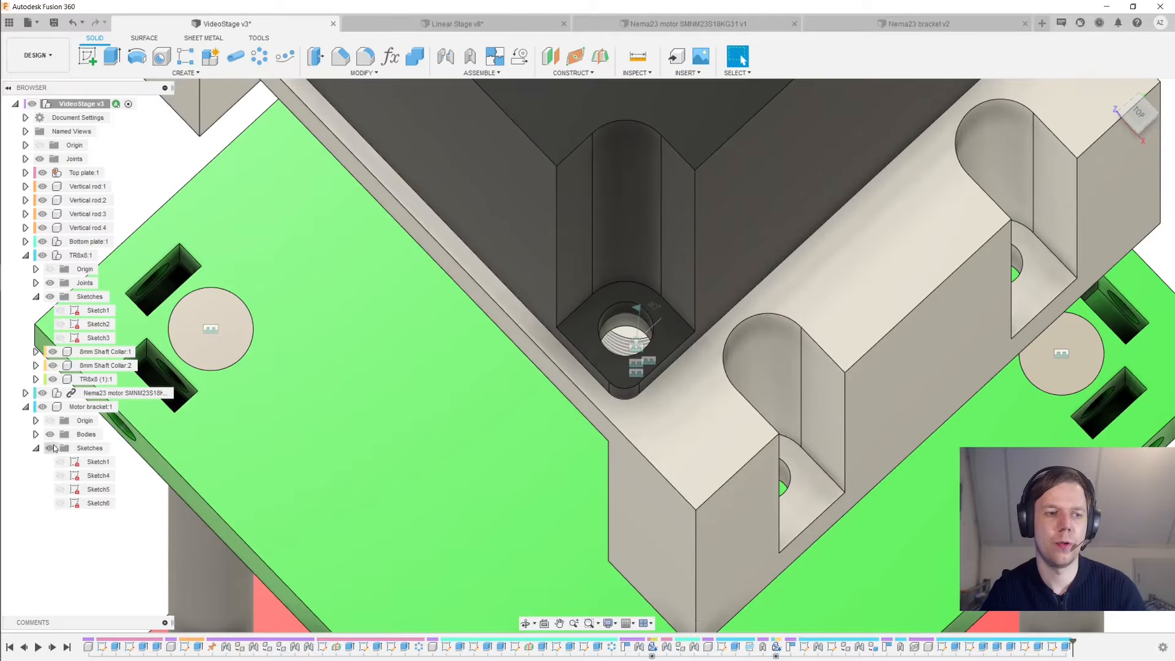
pyautogui.click(36, 449)
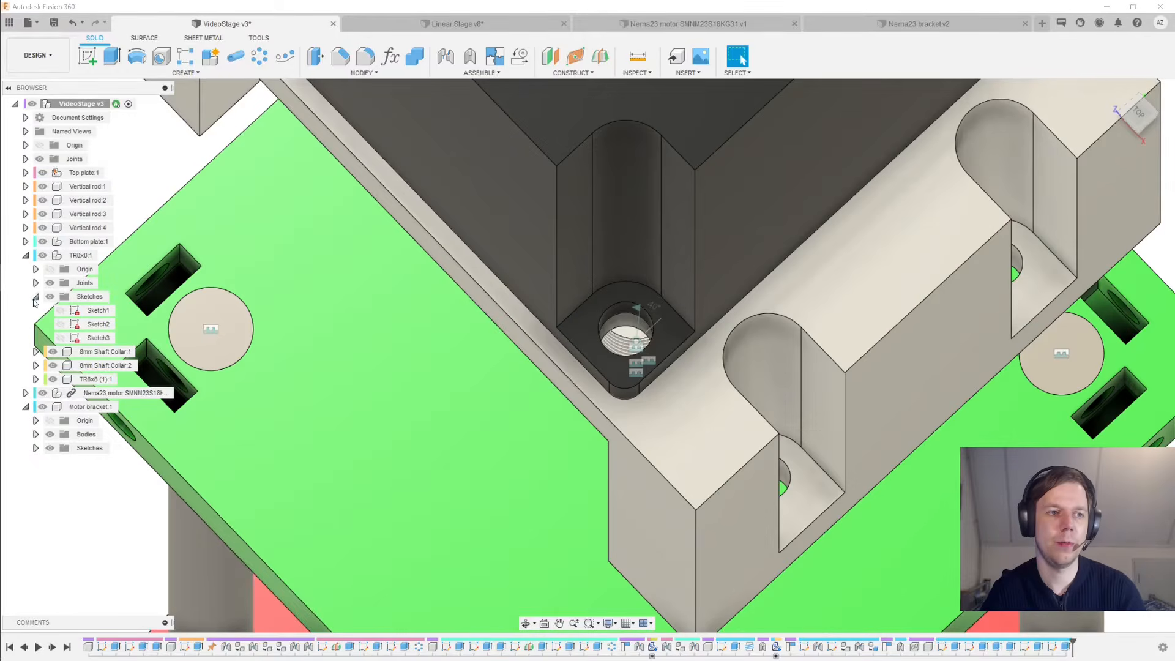
pyautogui.click(36, 297)
pyautogui.click(25, 256)
# Create a rigid as-built joint between the Nema23 motor and the motor bracket, previewing its motion before accepting
pyautogui.scroll(-3, 368, 278)
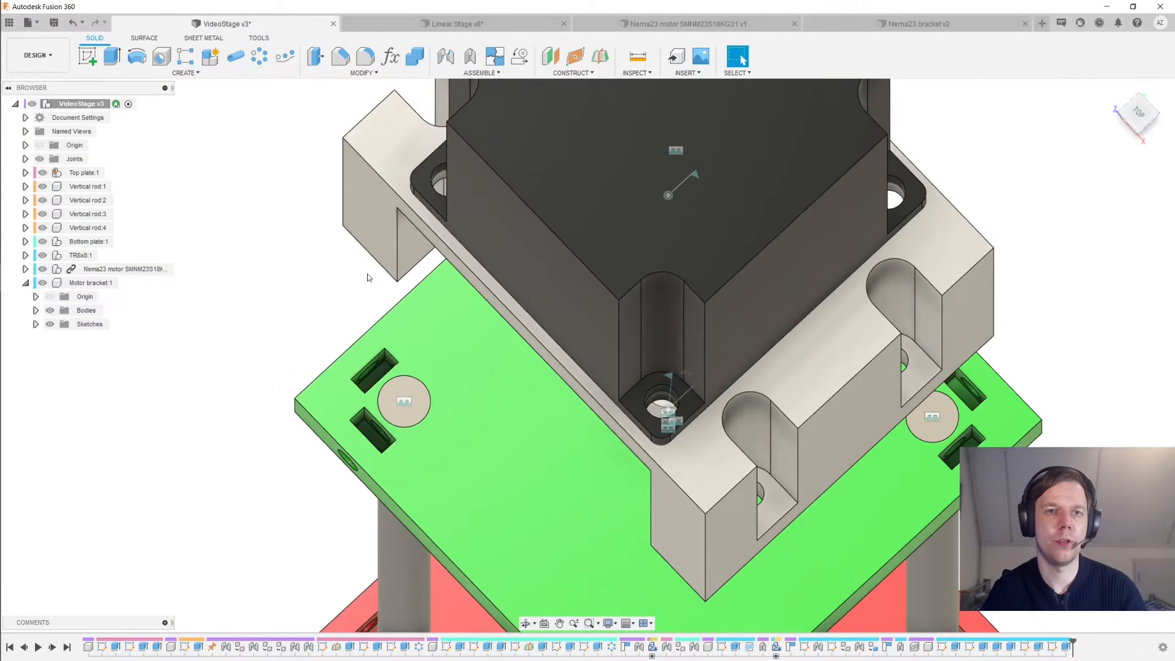
pyautogui.keyDown('shift'); pyautogui.moveTo(368, 277); pyautogui.dragTo(339, 209, button='middle'); pyautogui.keyUp('shift')
pyautogui.scroll(-2, 339, 209)
pyautogui.click(469, 57)
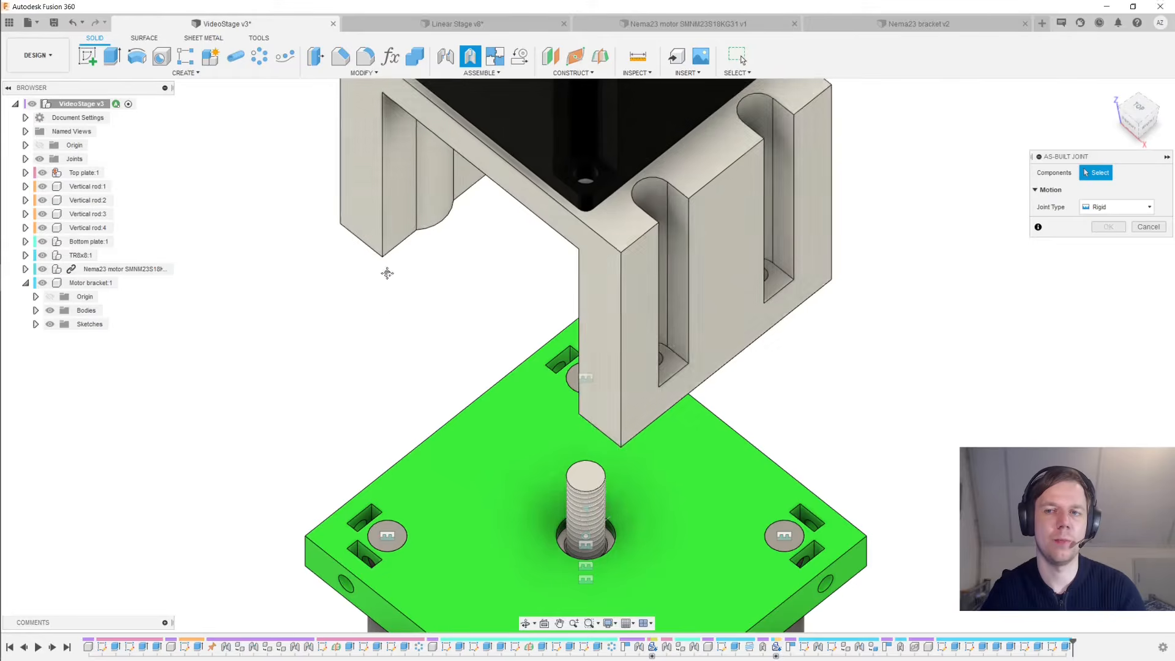
pyautogui.moveTo(387, 273); pyautogui.dragTo(407, 426, button='middle')
pyautogui.scroll(-1, 417, 417)
pyautogui.keyDown('shift'); pyautogui.moveTo(700, 192); pyautogui.dragTo(719, 162, button='middle'); pyautogui.keyUp('shift')
pyautogui.click(692, 174)
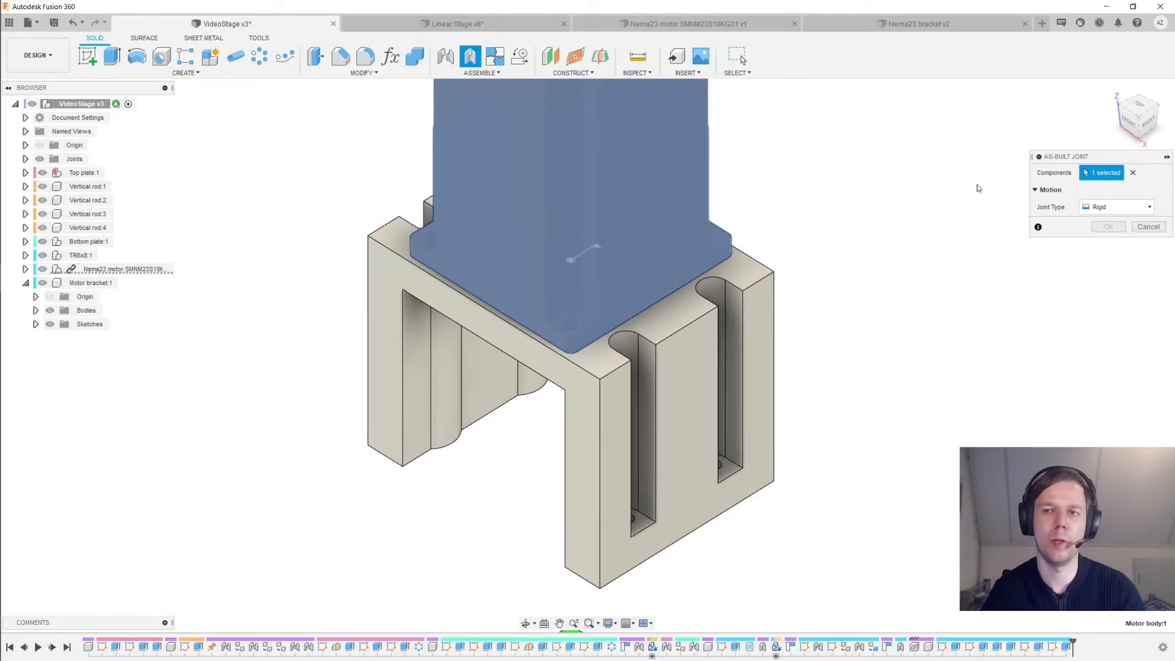
pyautogui.click(774, 309)
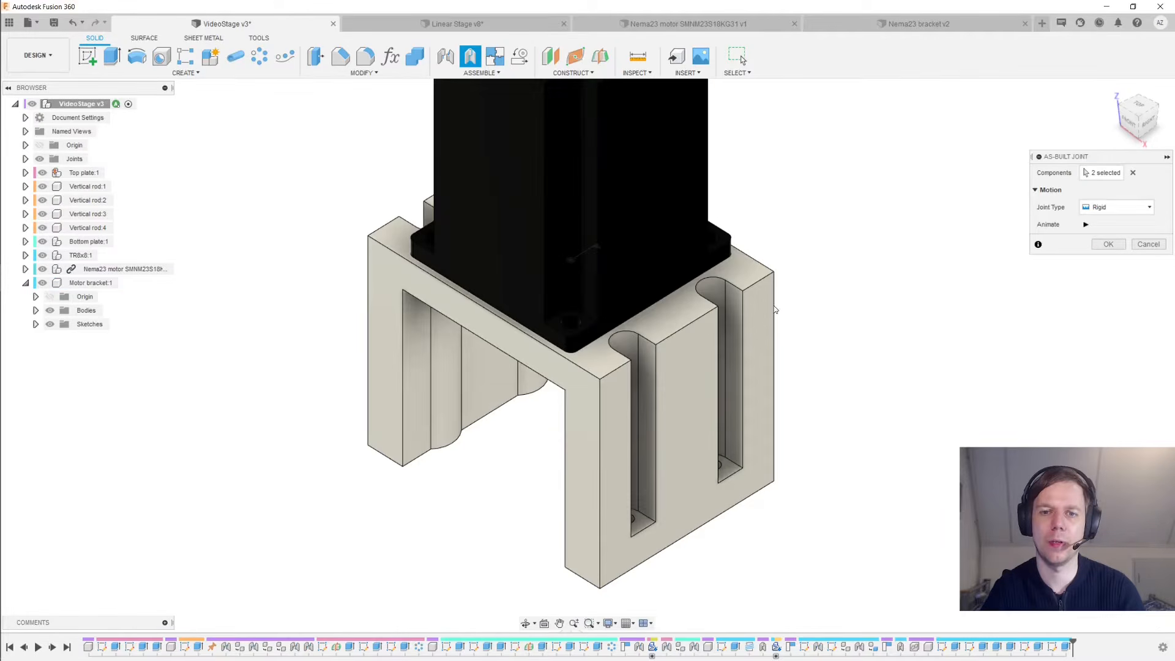
pyautogui.click(1086, 225)
pyautogui.click(1106, 244)
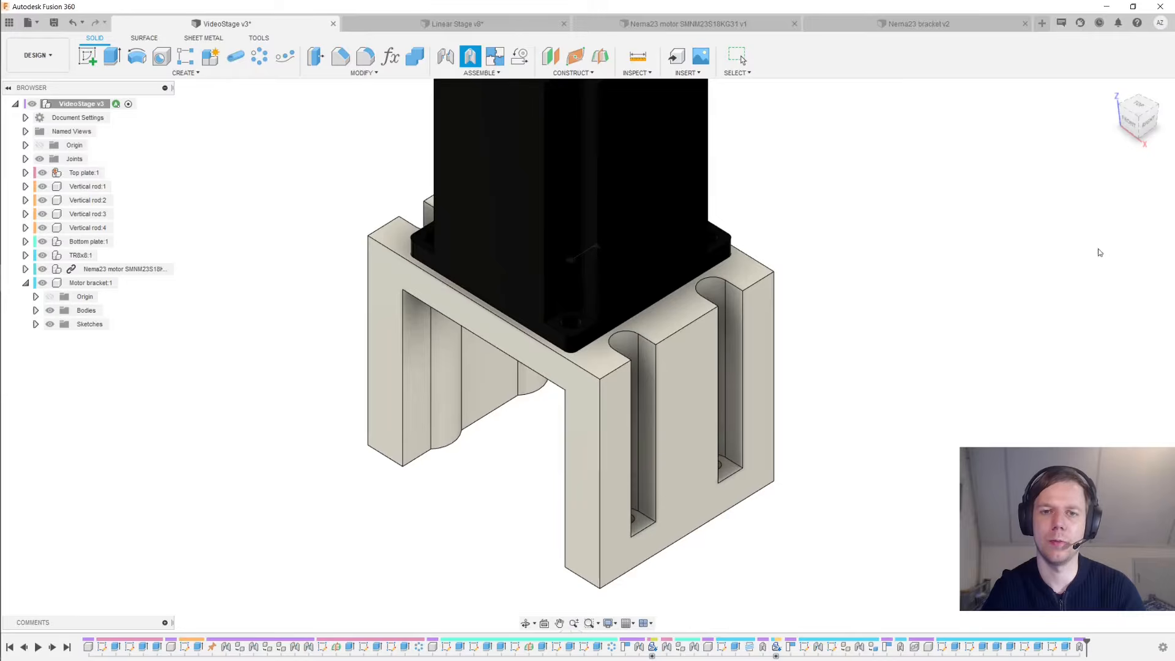
pyautogui.scroll(-1, 866, 389)
pyautogui.moveTo(866, 389); pyautogui.dragTo(866, 300, button='middle')
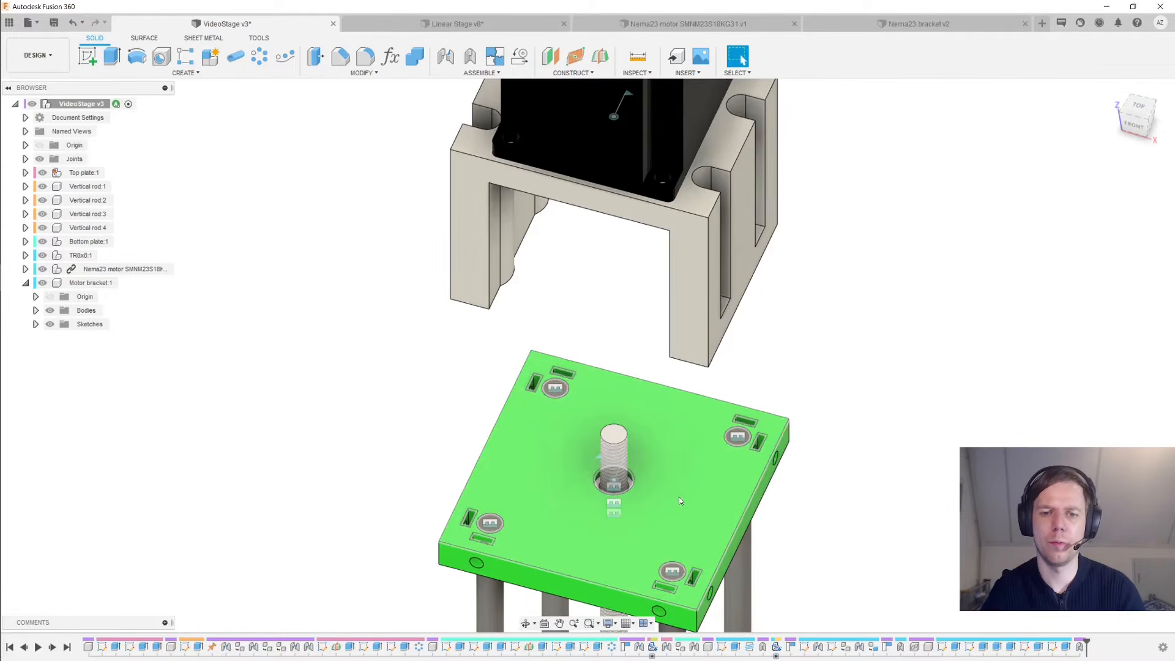
# Activate the motor bracket component and start a sketch on the bottom face of one of its legs
pyautogui.moveTo(579, 284); pyautogui.dragTo(572, 325, button='middle')
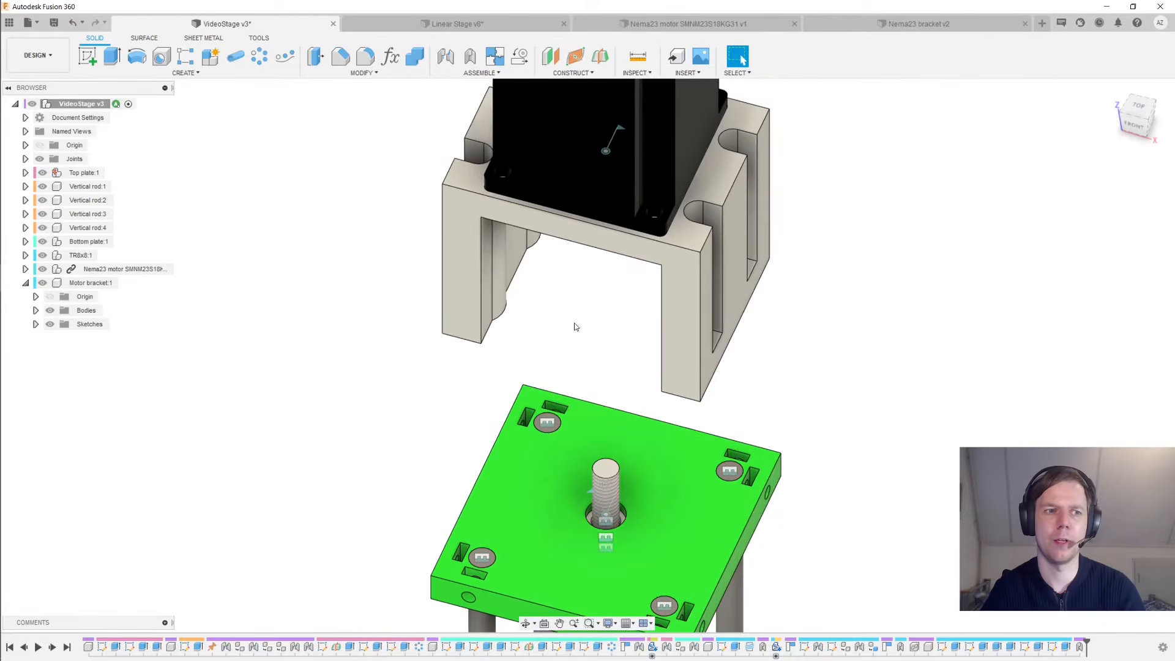
pyautogui.doubleClick(104, 284)
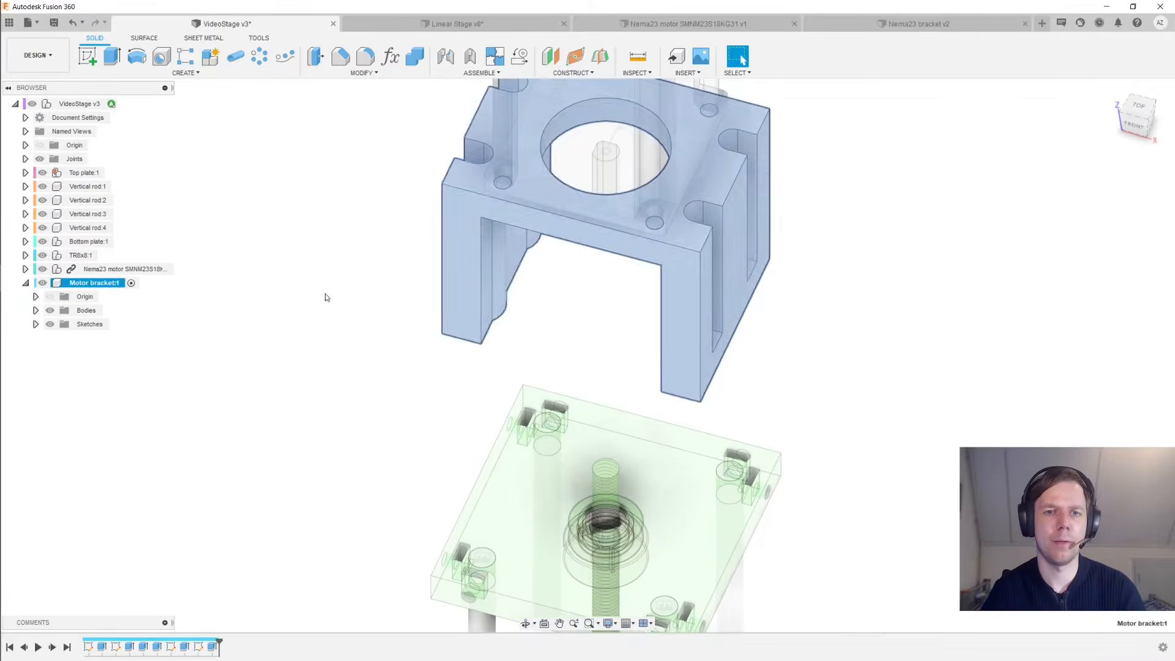
pyautogui.keyDown('shift'); pyautogui.moveTo(379, 202); pyautogui.dragTo(428, 287, button='middle'); pyautogui.keyUp('shift')
pyautogui.click(453, 416)
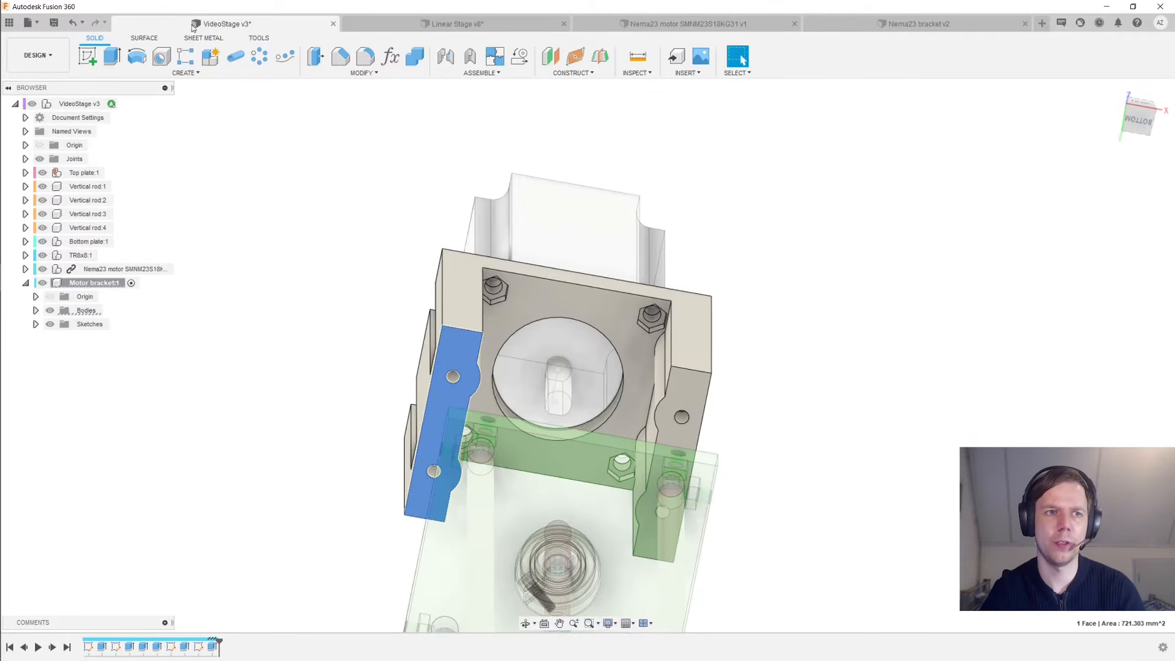
pyautogui.click(96, 58)
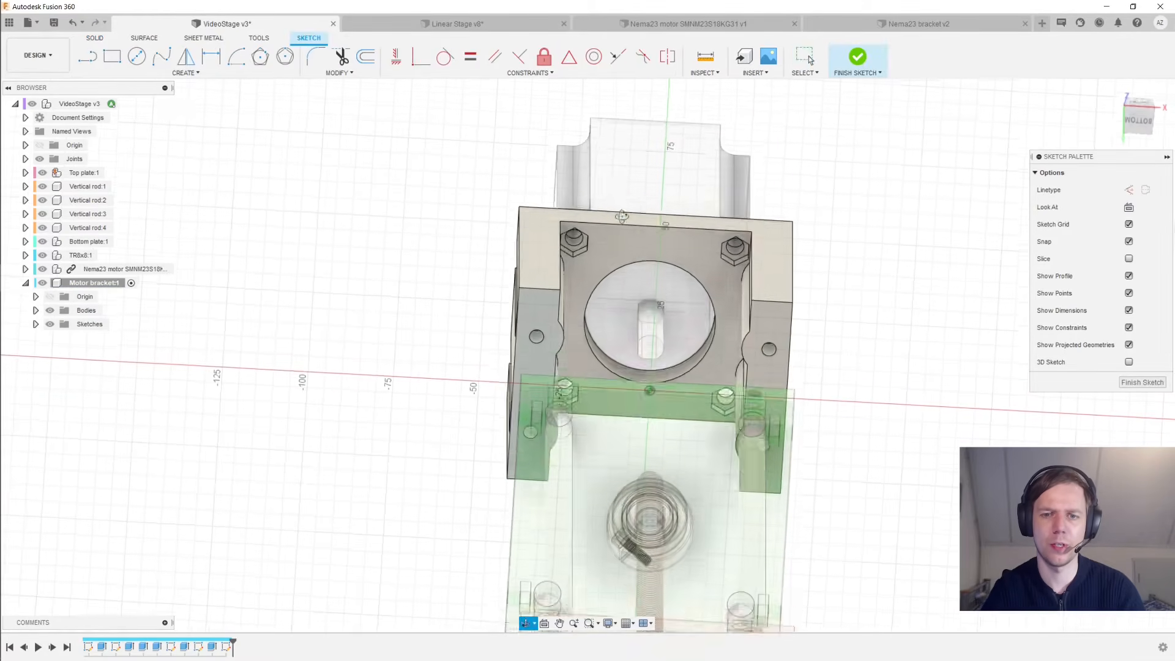
# Project the bottom faces of both motor bracket legs into the sketch
pyautogui.press('l')
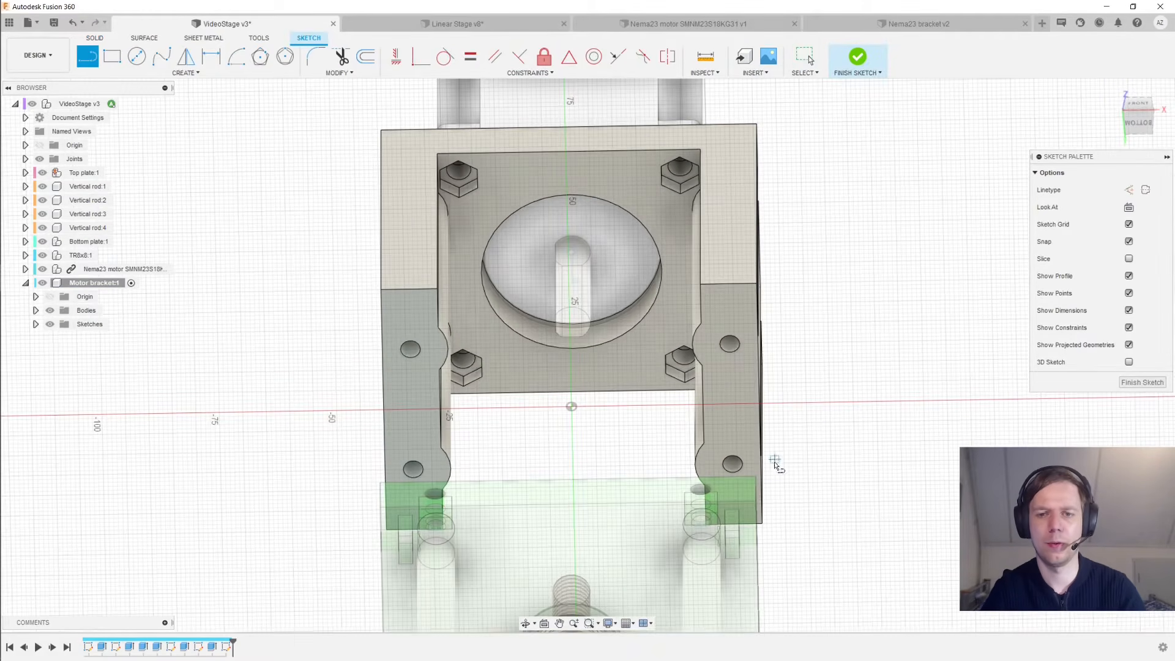
pyautogui.scroll(3, 739, 406)
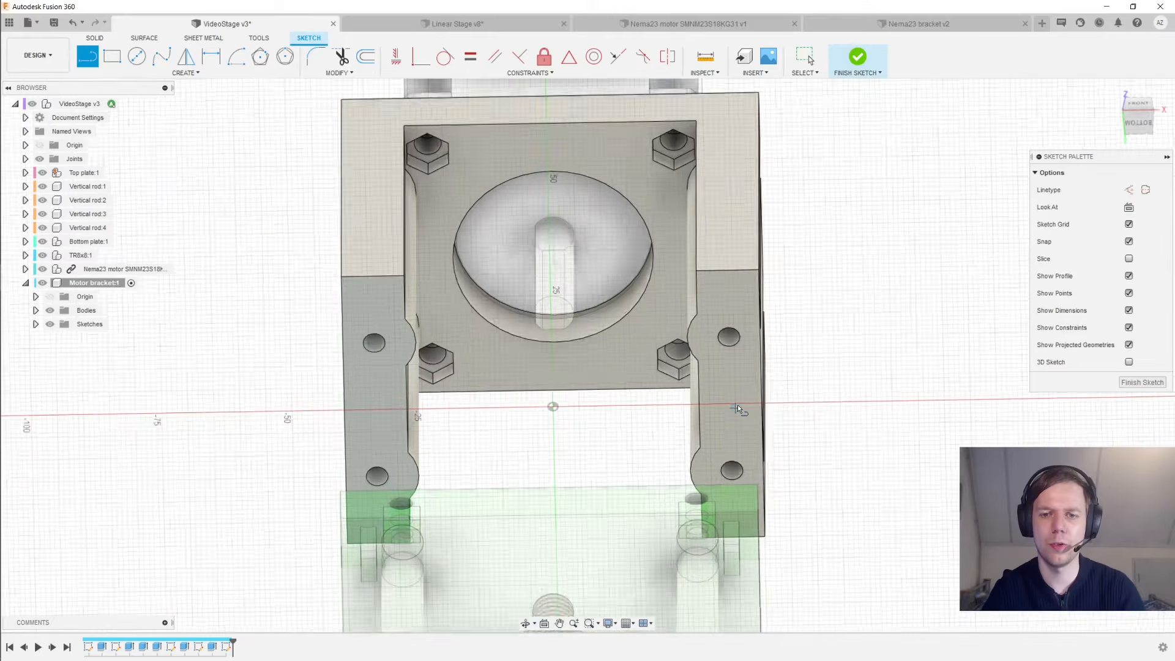
pyautogui.keyDown('shift'); pyautogui.moveTo(738, 405); pyautogui.dragTo(743, 406, button='middle'); pyautogui.keyUp('shift')
pyautogui.press('p')
pyautogui.click(738, 417)
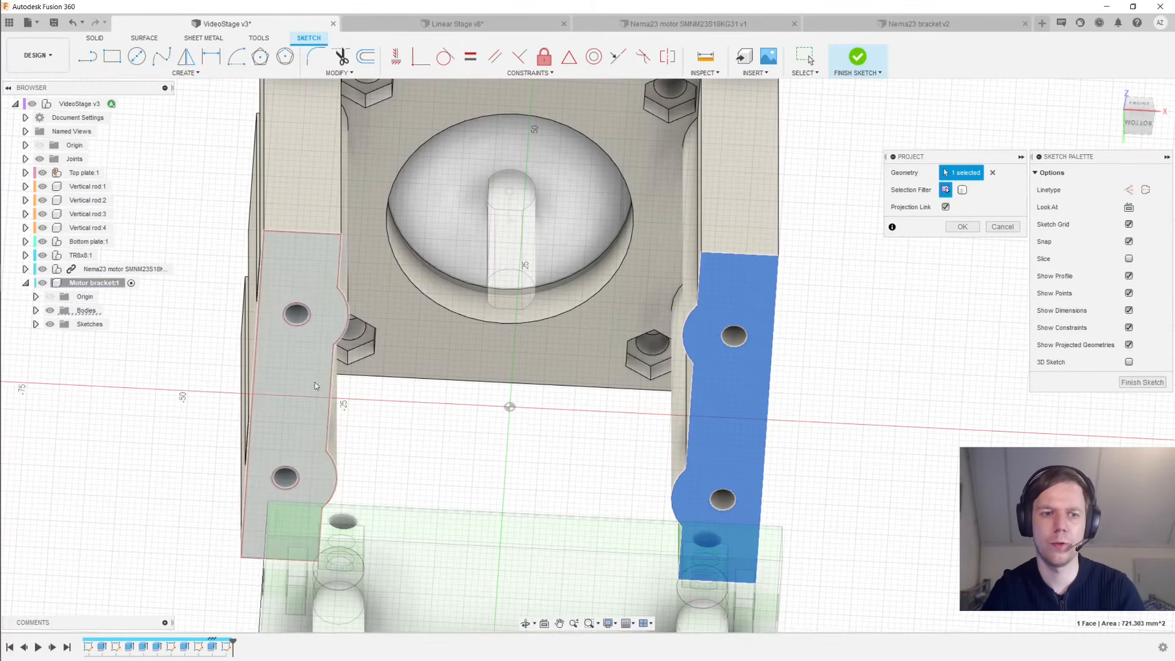
pyautogui.click(315, 382)
pyautogui.click(962, 226)
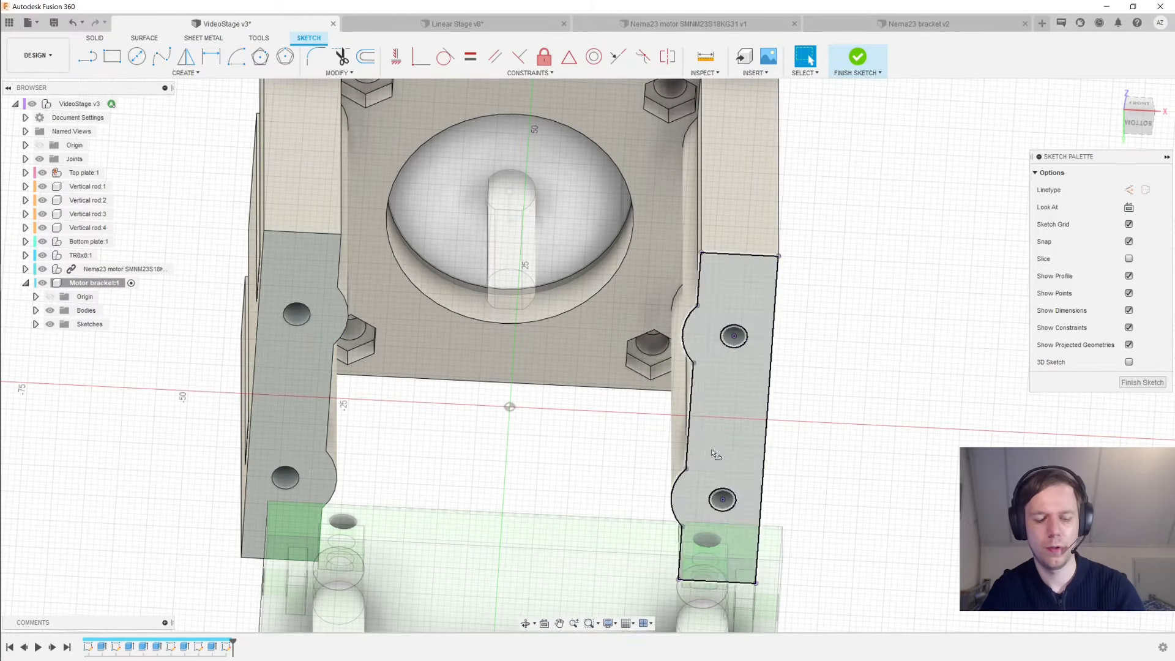
# Draw a line joining the midpoints of the two legs' outer edges and finish the sketch
pyautogui.press('l')
pyautogui.click(767, 422)
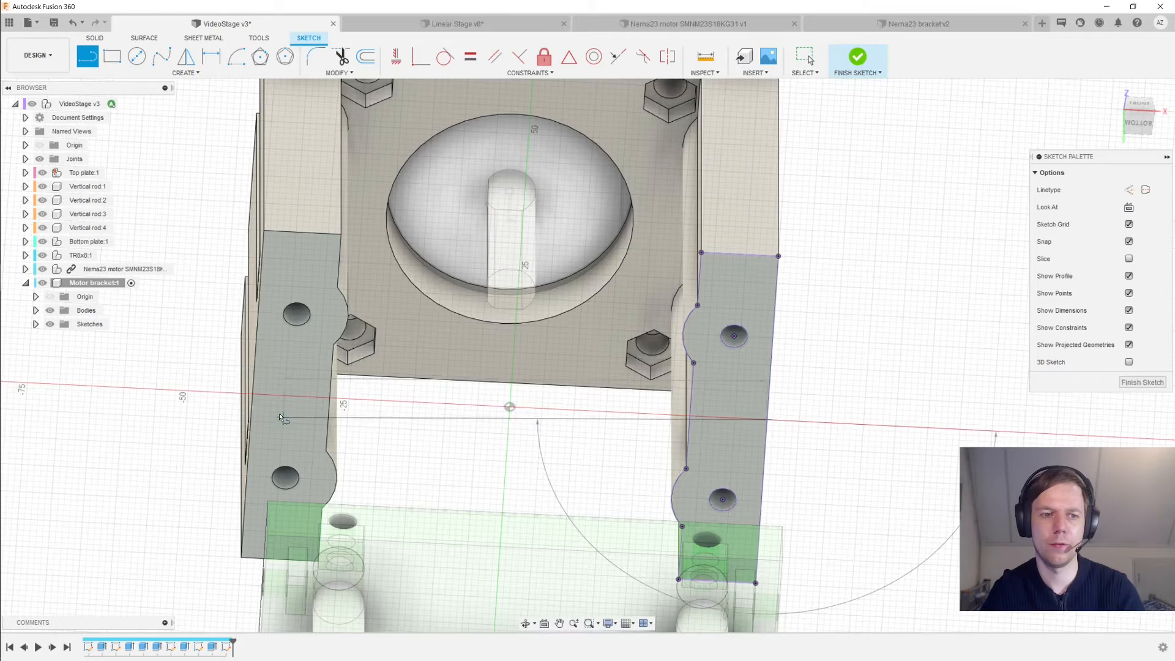
pyautogui.click(253, 397)
pyautogui.press('Escape')
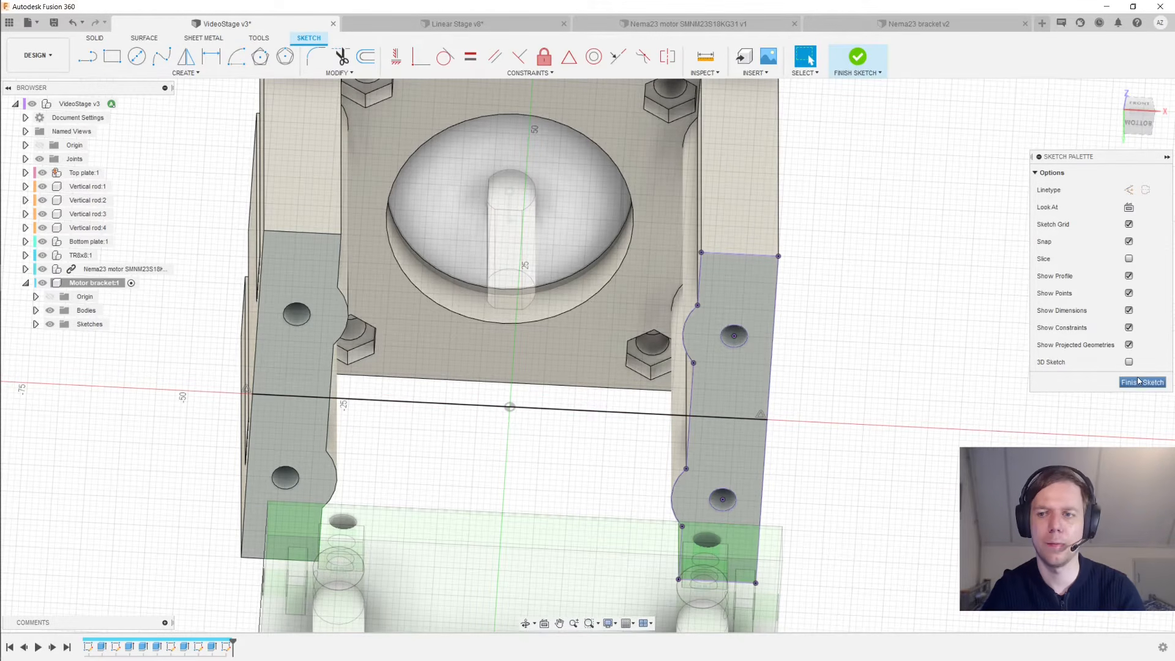
pyautogui.click(1139, 381)
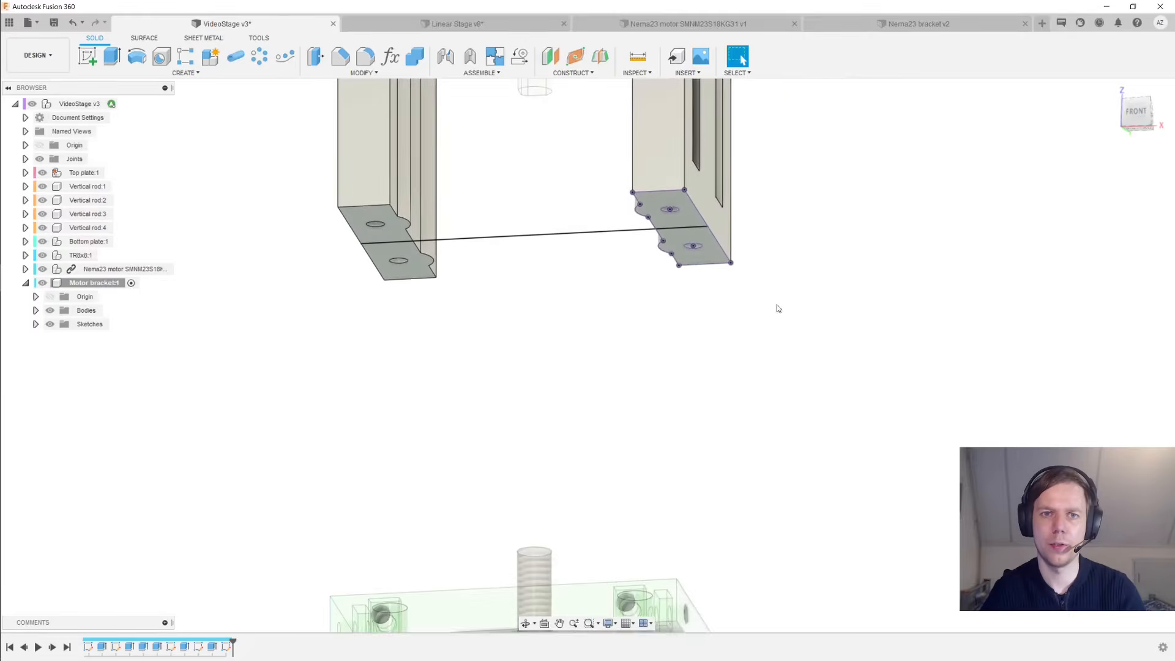
# Create a rigid joint from the midpoint of the bracket's sketch line to the centre of the top plate's middle hole, with zero offsets
pyautogui.click(452, 61)
pyautogui.click(591, 214)
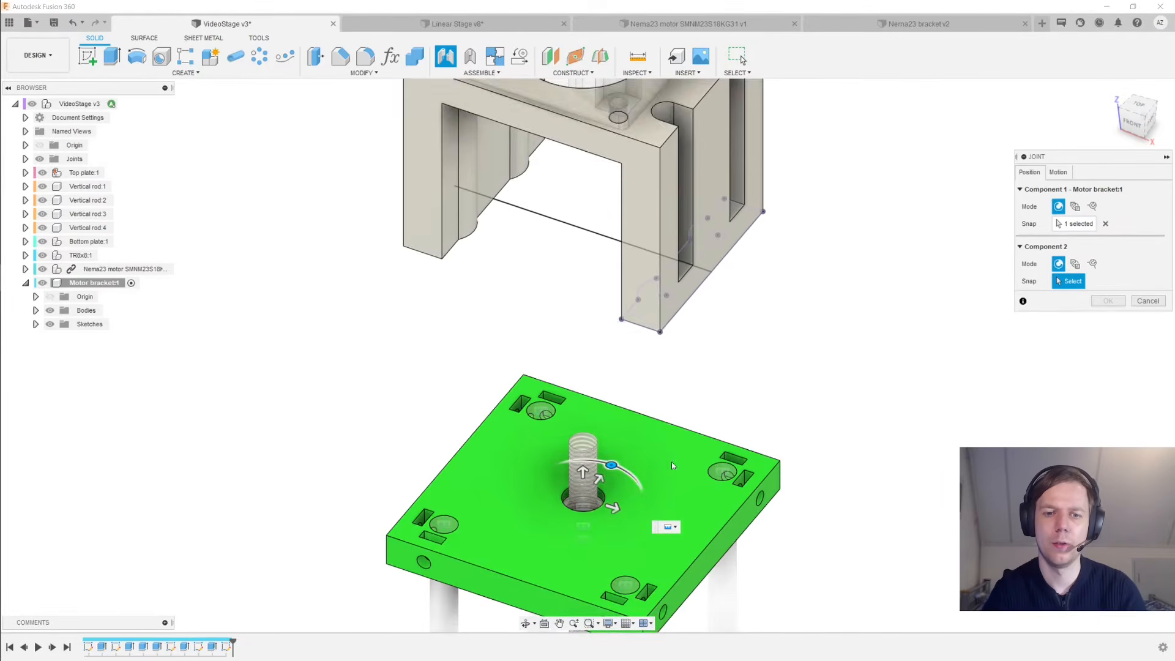
pyautogui.click(591, 497)
pyautogui.moveTo(864, 296); pyautogui.dragTo(784, 375, button='middle')
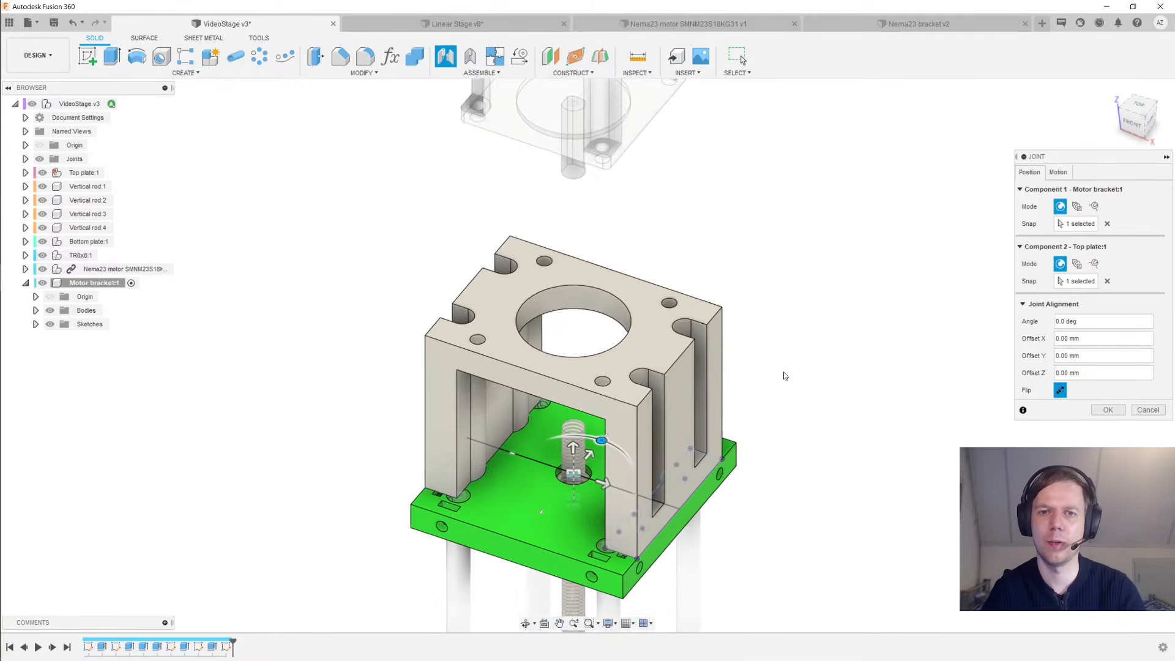
pyautogui.scroll(-1, 786, 374)
pyautogui.keyDown('shift'); pyautogui.moveTo(800, 325); pyautogui.dragTo(705, 387, button='middle'); pyautogui.keyUp('shift')
pyautogui.scroll(-1, 808, 321)
pyautogui.click(1054, 172)
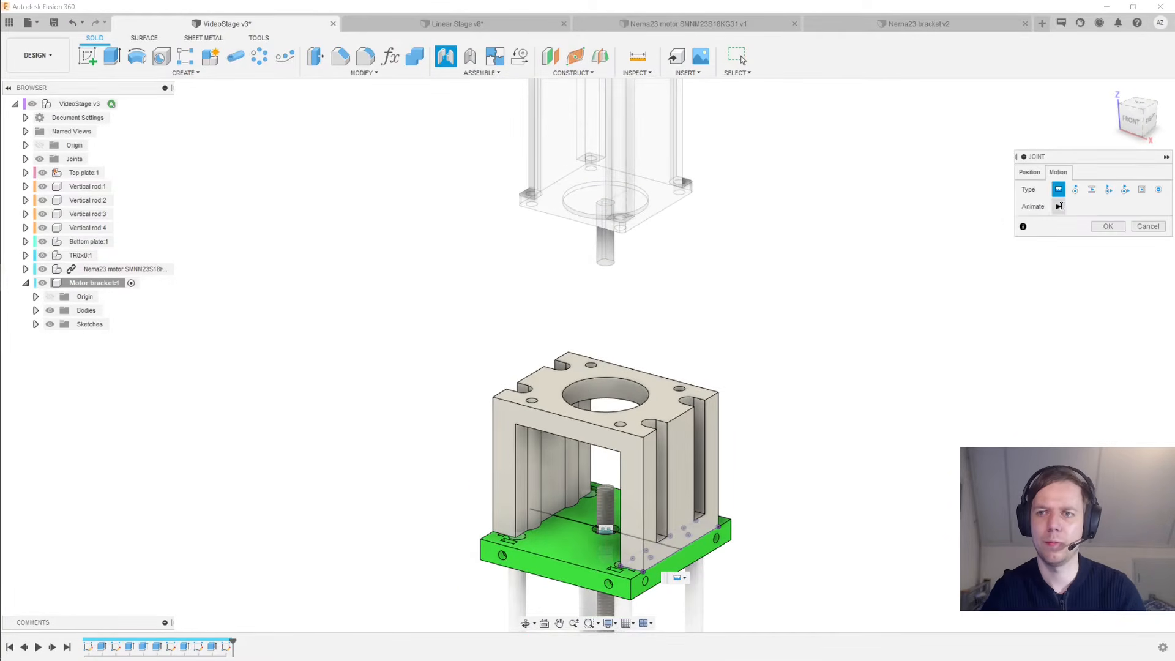
pyautogui.click(1060, 206)
pyautogui.click(1030, 172)
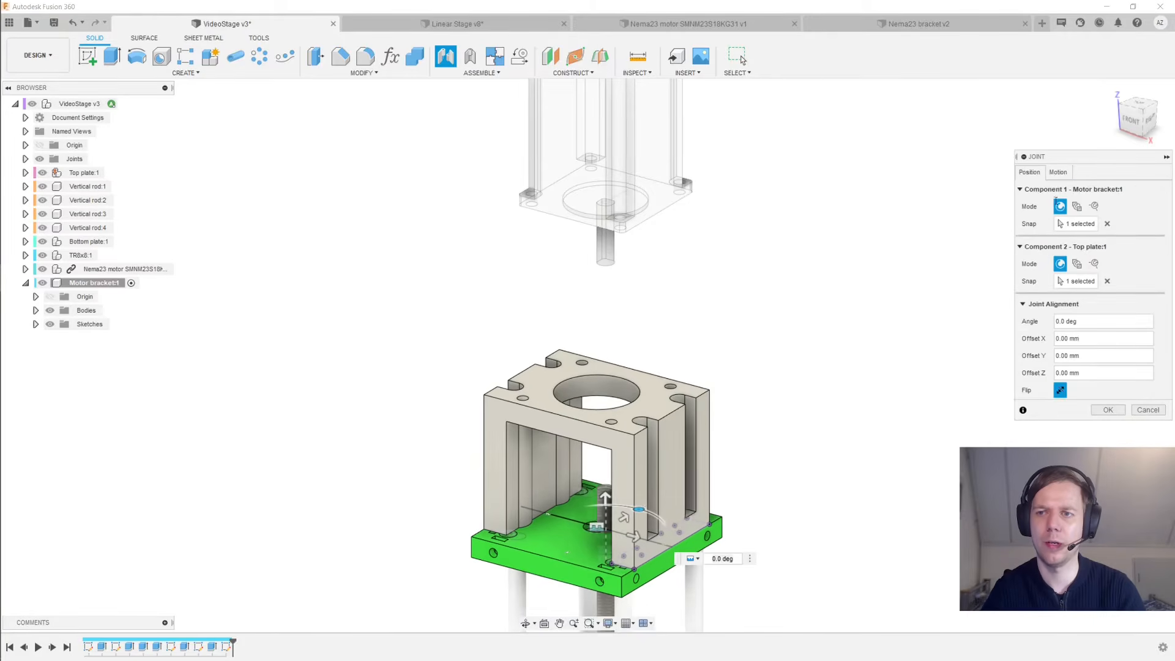
pyautogui.click(1107, 410)
# Activate the top plate component and start a sketch on its underside
pyautogui.keyDown('shift'); pyautogui.moveTo(879, 406); pyautogui.dragTo(857, 295, button='middle'); pyautogui.keyUp('shift')
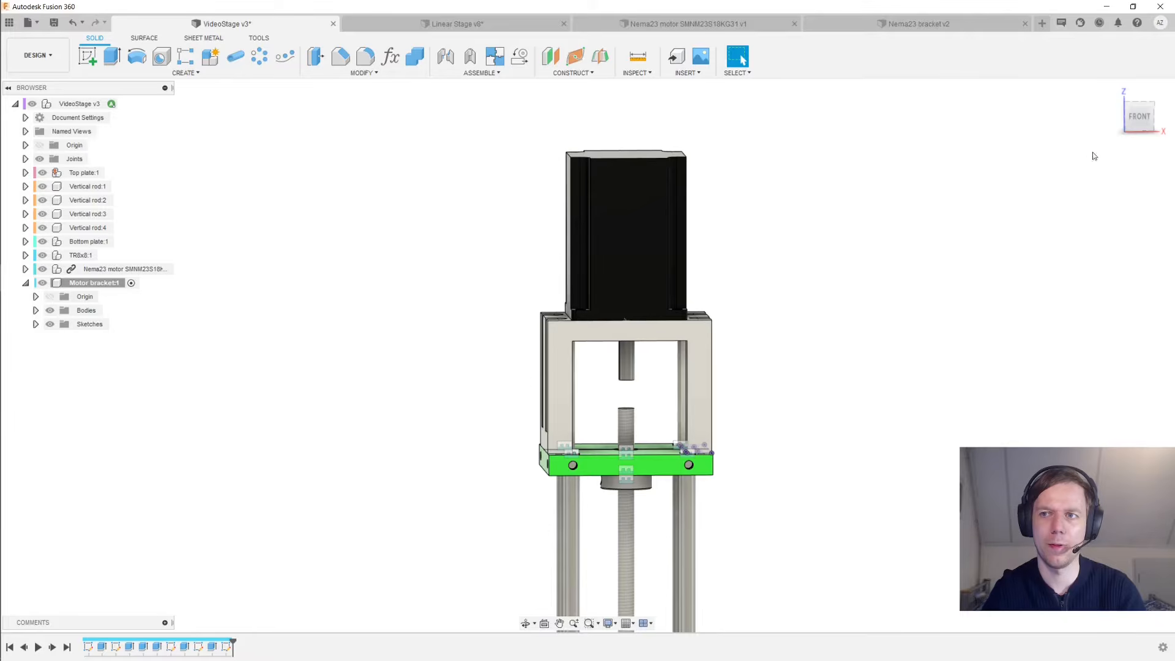
pyautogui.scroll(5, 643, 420)
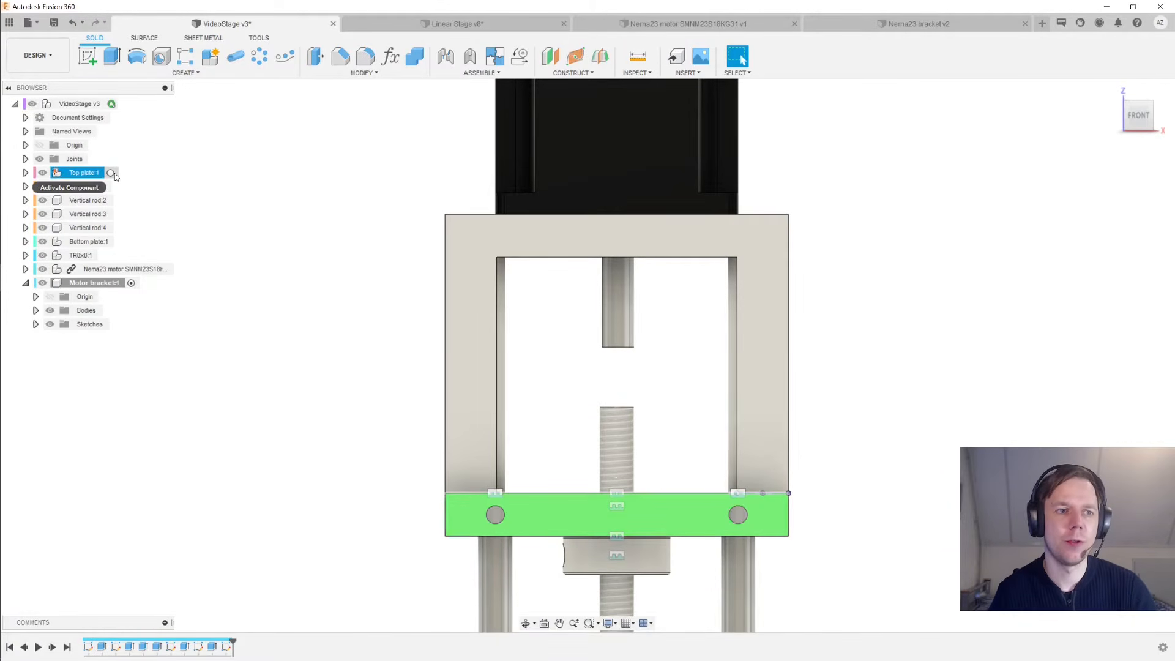
pyautogui.click(111, 174)
pyautogui.moveTo(302, 333)
pyautogui.keyDown('shift'); pyautogui.mouseDown(button='middle')
pyautogui.moveTo(321, 304)
pyautogui.moveTo(321, 226)
pyautogui.mouseUp(button='middle'); pyautogui.keyUp('shift')
pyautogui.click(87, 56)
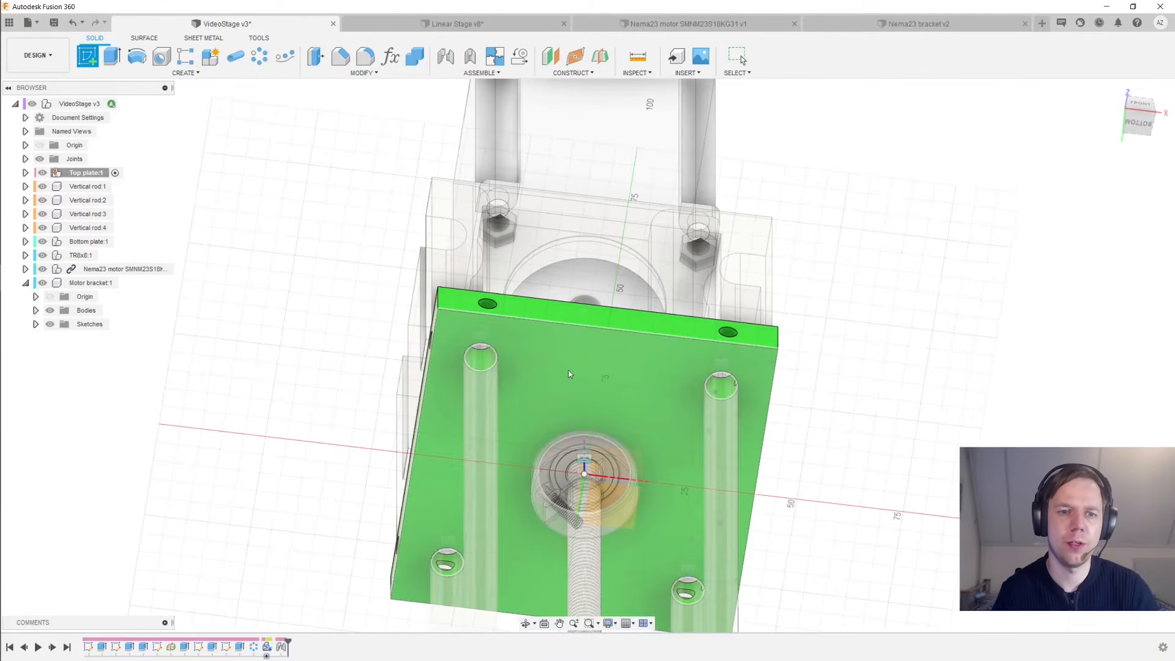
pyautogui.click(568, 370)
# Project the four screw holes in the motor bracket's legs into the top plate sketch
pyautogui.moveTo(568, 370)
pyautogui.keyDown('shift'); pyautogui.mouseDown(button='middle')
pyautogui.moveTo(571, 444)
pyautogui.moveTo(657, 557)
pyautogui.mouseUp(button='middle'); pyautogui.keyUp('shift')
pyautogui.press('p')
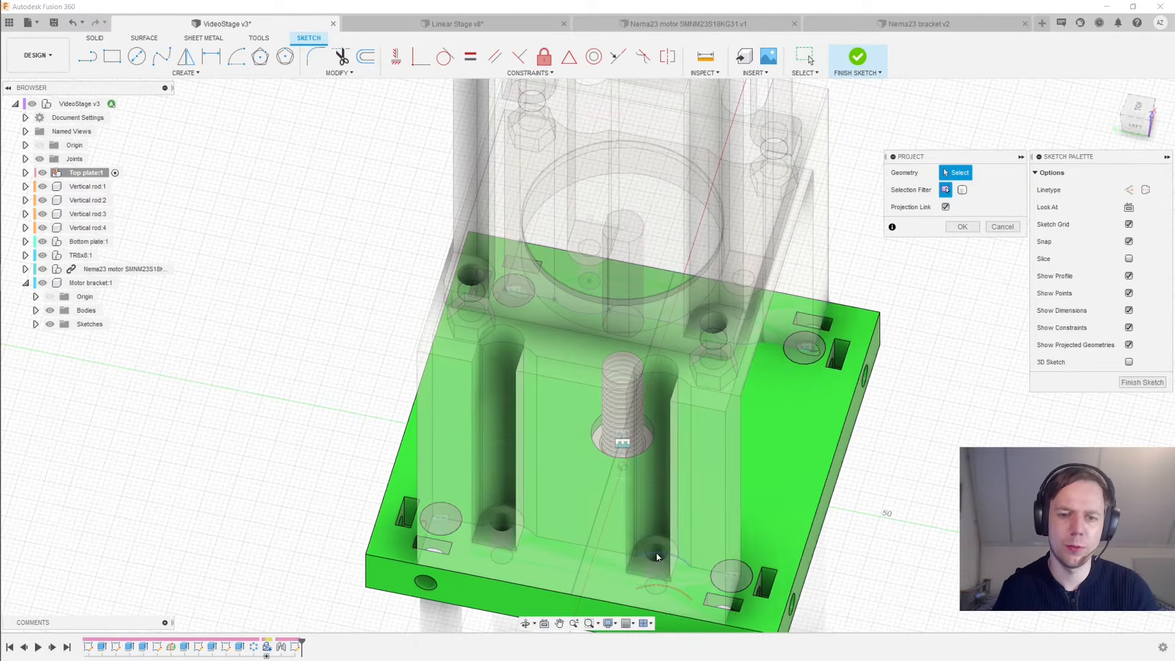
pyautogui.scroll(2, 659, 557)
pyautogui.click(658, 557)
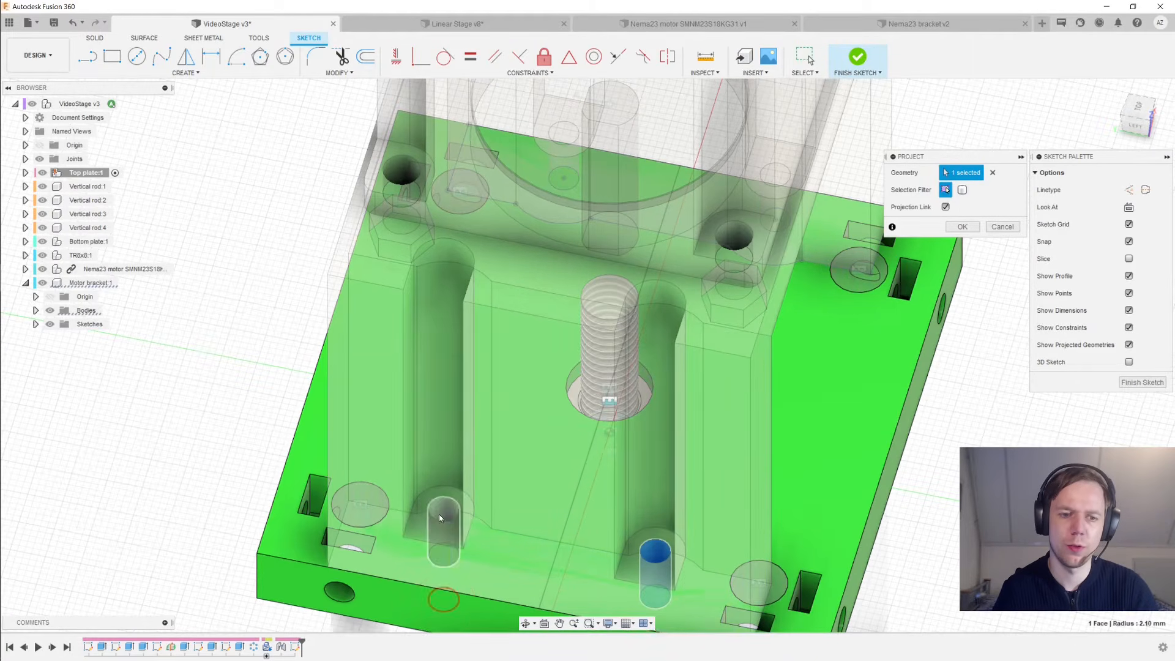
pyautogui.click(445, 517)
pyautogui.scroll(-1, 666, 370)
pyautogui.keyDown('shift'); pyautogui.moveTo(667, 371); pyautogui.dragTo(525, 520, button='middle'); pyautogui.keyUp('shift')
pyautogui.click(296, 581)
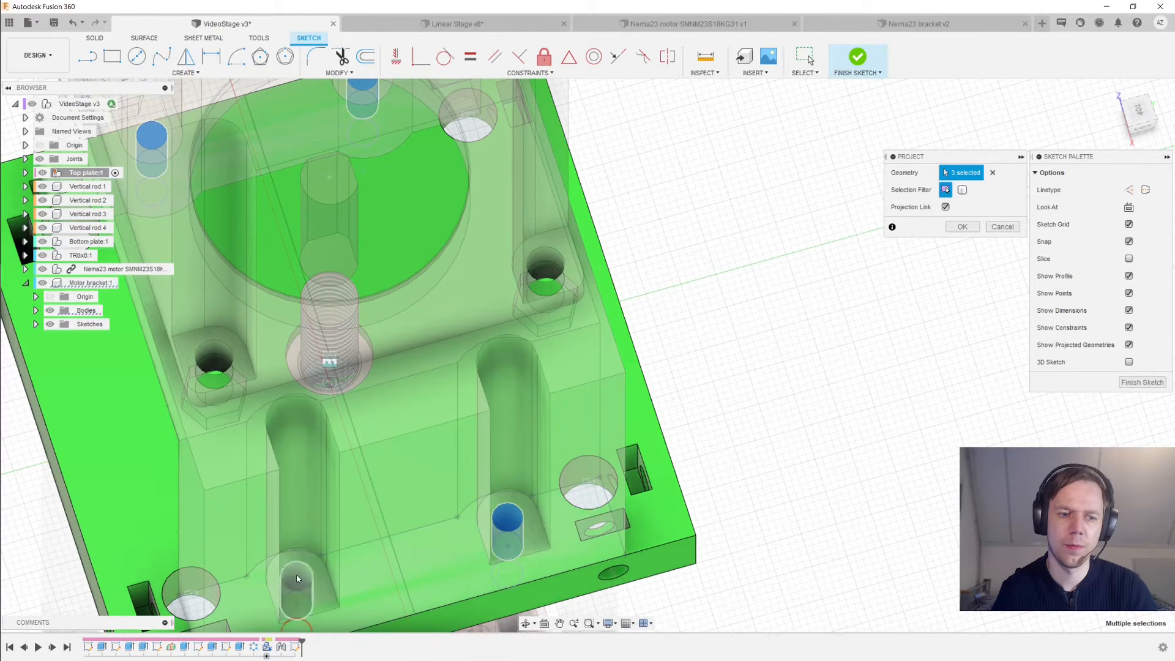
pyautogui.click(961, 227)
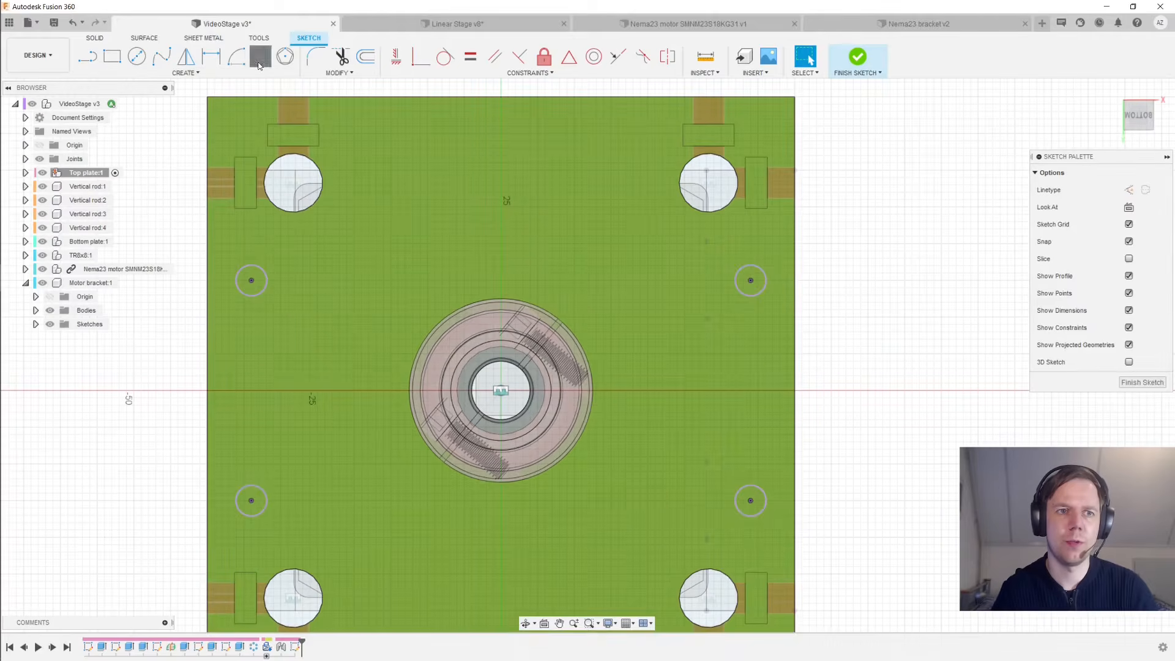
# Draw a six-sided polygon centred on each of the four projected screw holes
pyautogui.click(260, 59)
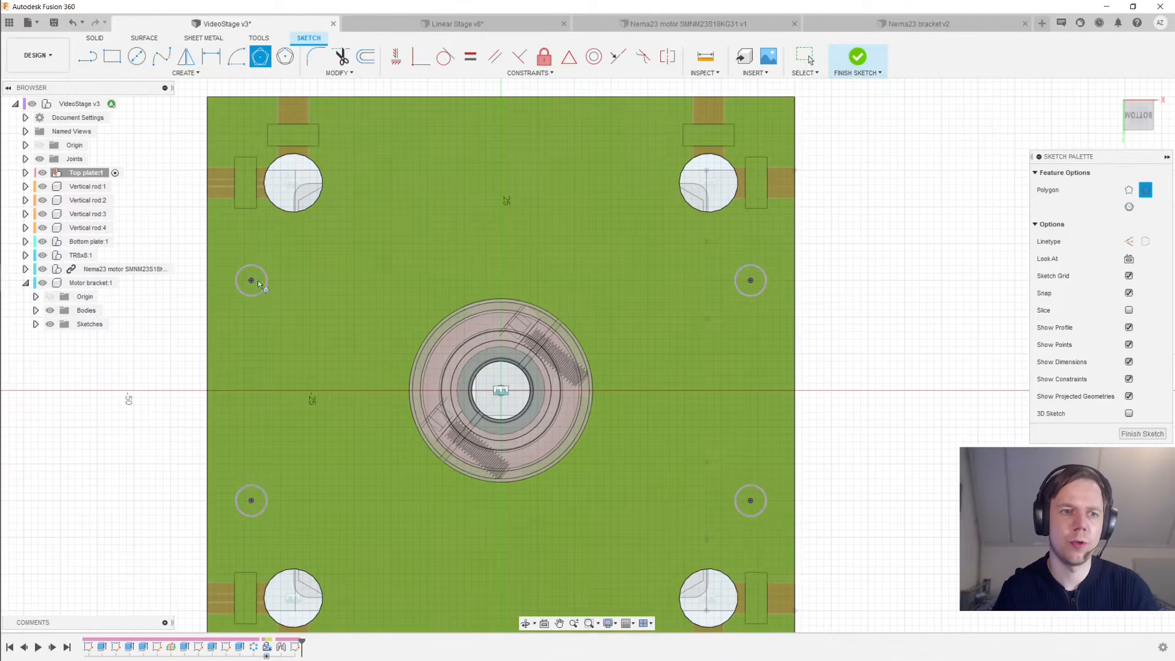
pyautogui.click(251, 281)
pyautogui.click(252, 500)
pyautogui.press('Return')
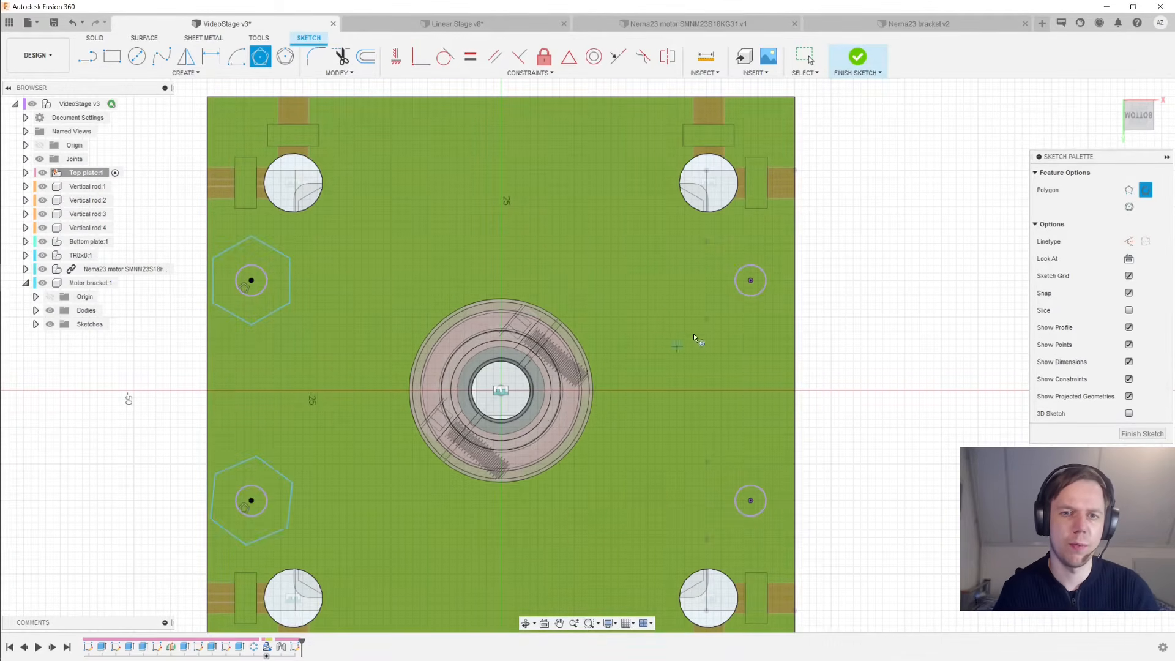
pyautogui.click(751, 281)
pyautogui.press('Return')
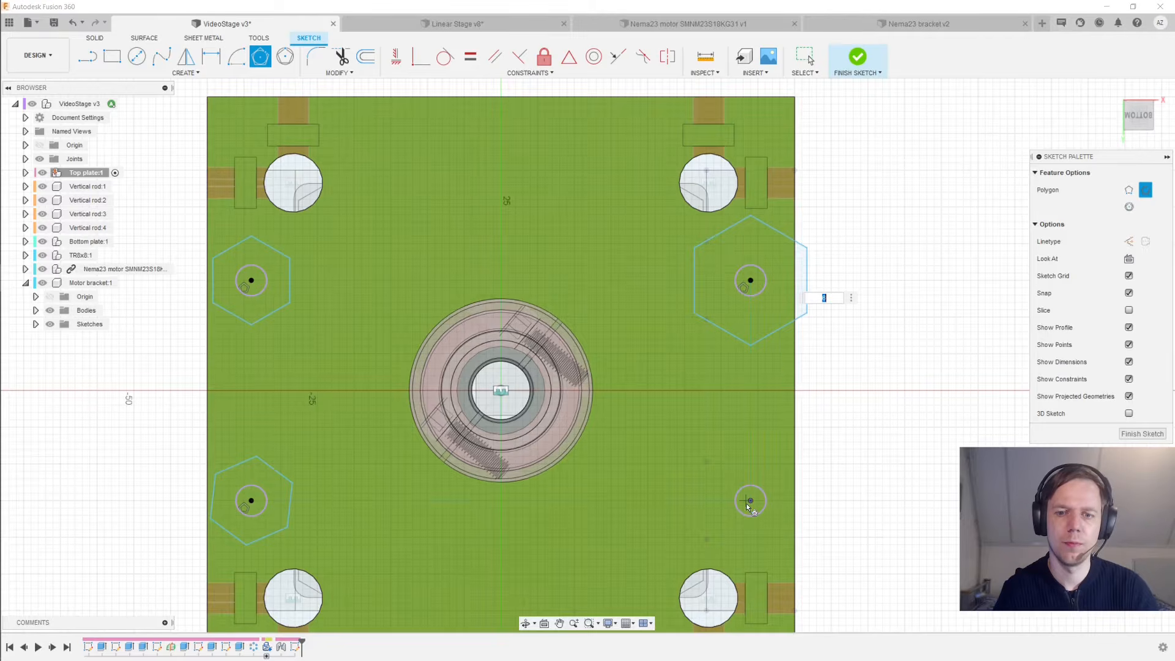
pyautogui.press('Escape')
pyautogui.click(260, 57)
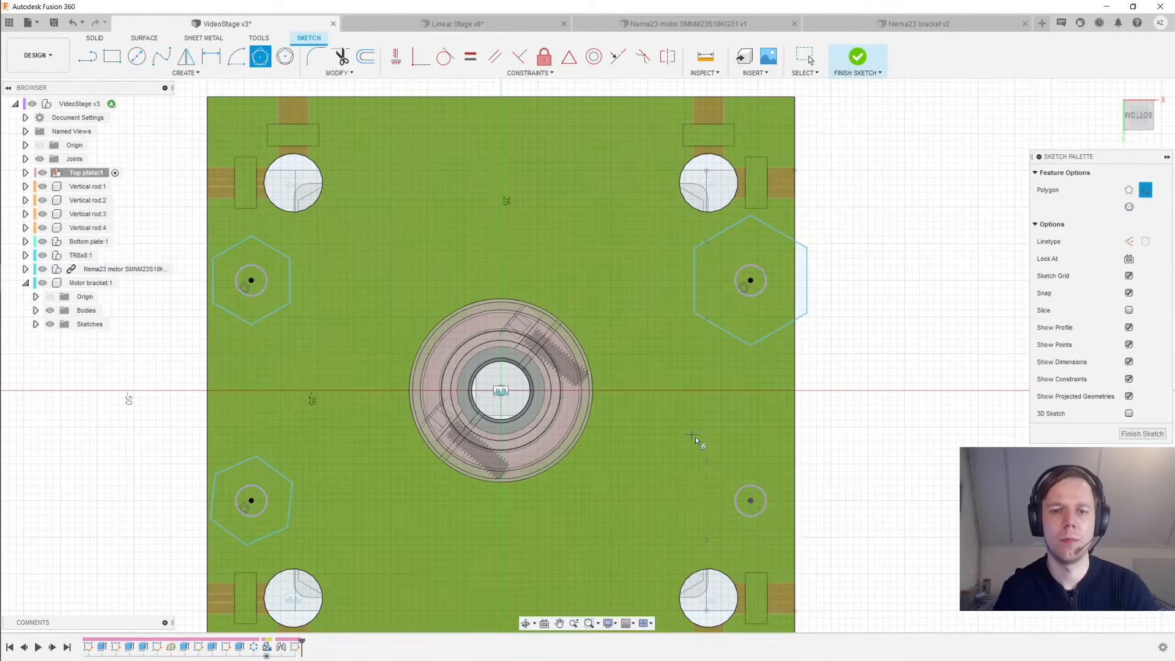
pyautogui.click(751, 501)
pyautogui.press('Return')
pyautogui.press('Escape')
# Constrain the inward-facing side of each of the four hexagons to be vertical
pyautogui.click(708, 502)
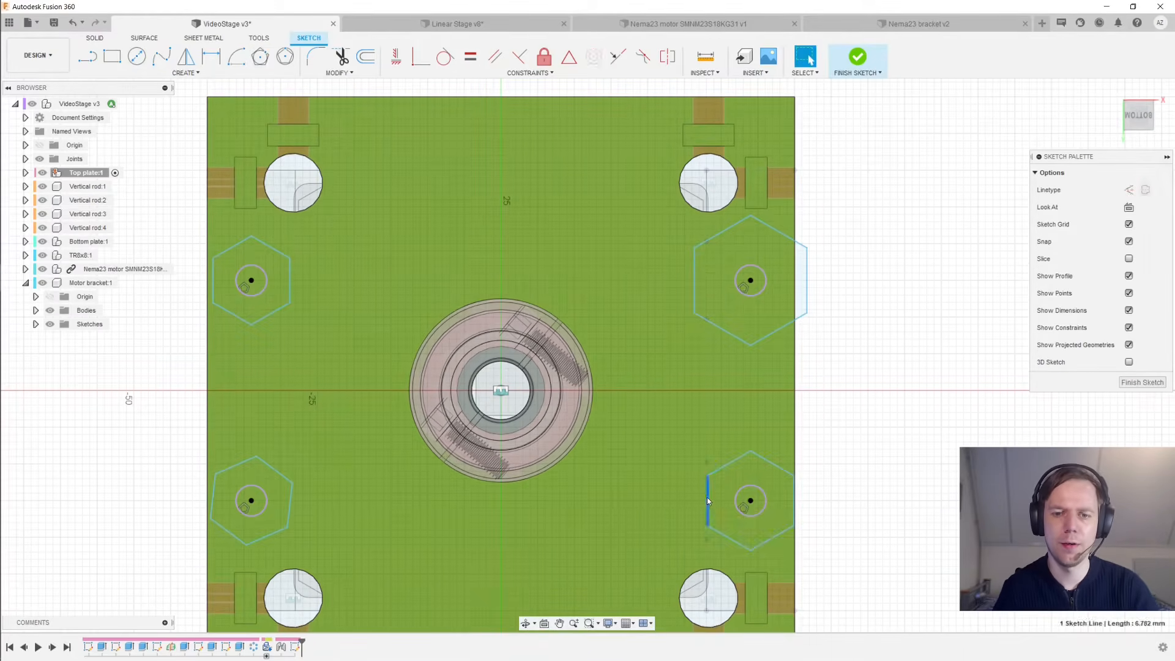
pyautogui.click(396, 56)
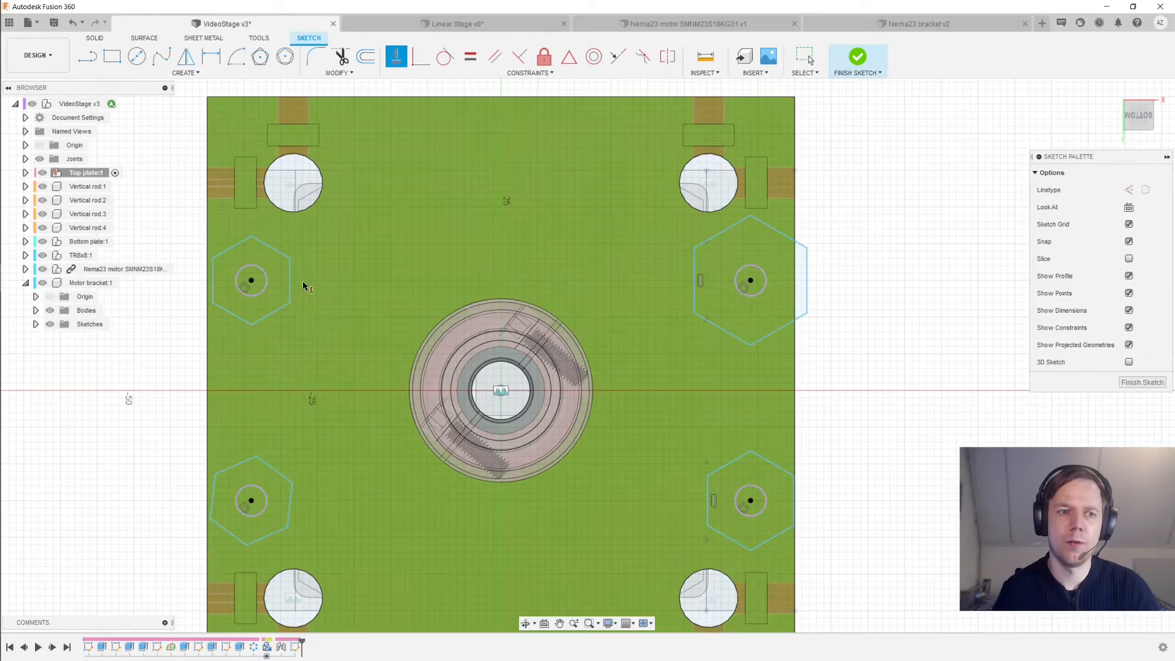
pyautogui.press('Escape')
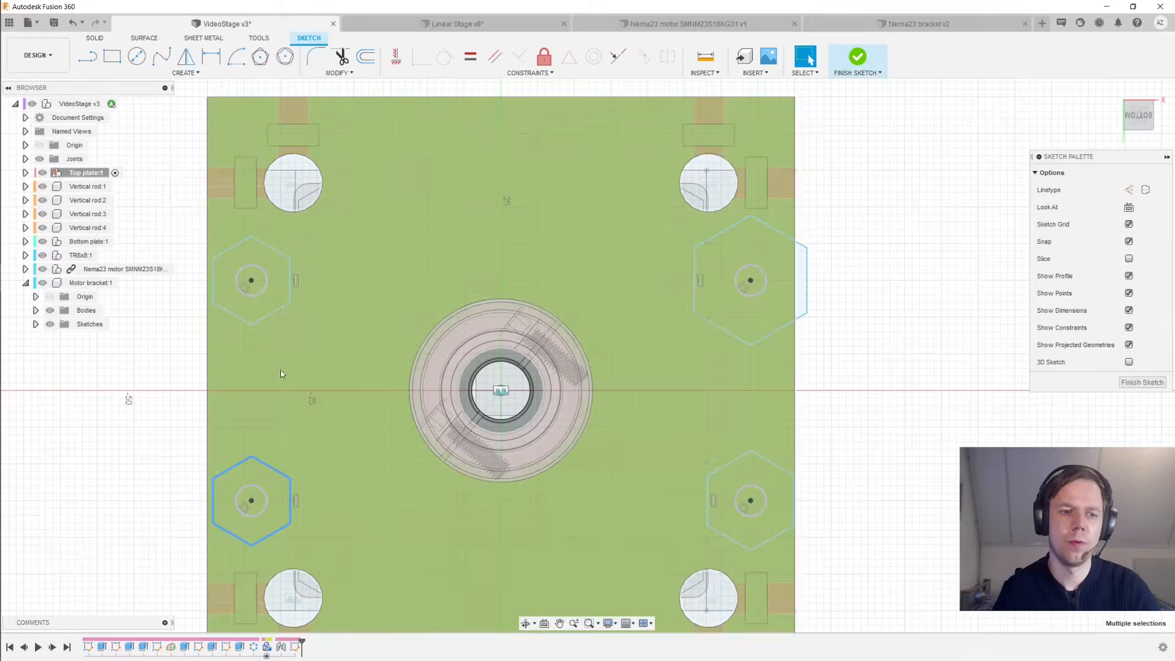
# Make the four hexagons the same size with an Equal constraint on their vertical sides
pyautogui.click(291, 283)
pyautogui.keyDown('ctrl'); pyautogui.click(291, 500); pyautogui.keyUp('ctrl')
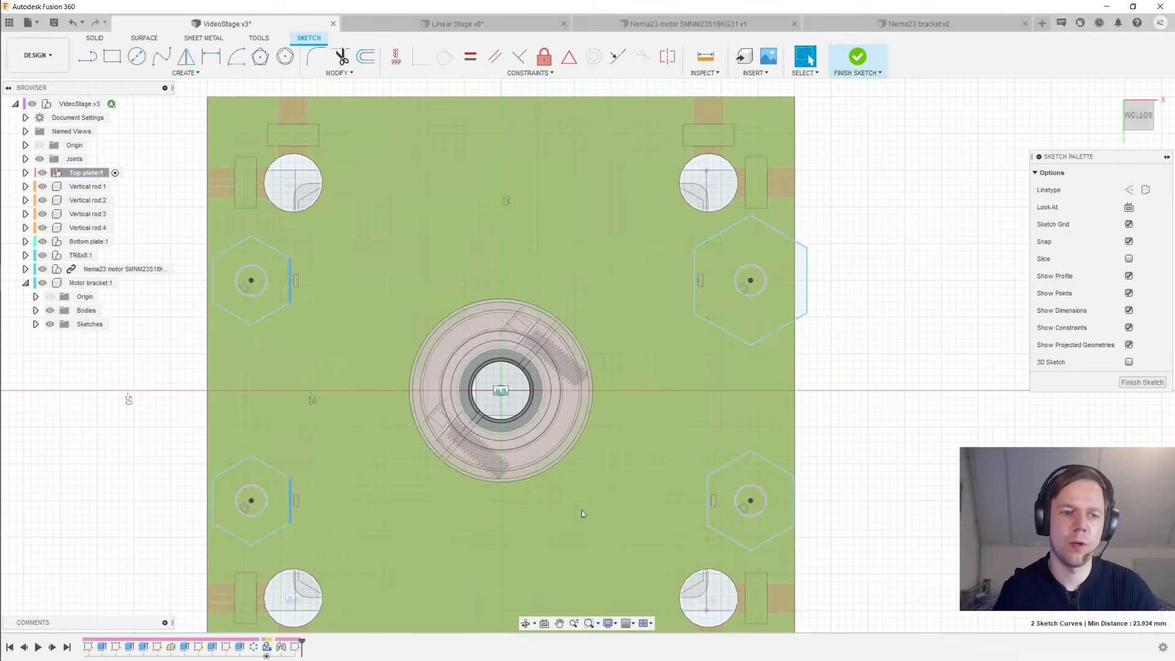
pyautogui.keyDown('ctrl'); pyautogui.click(707, 508); pyautogui.keyUp('ctrl')
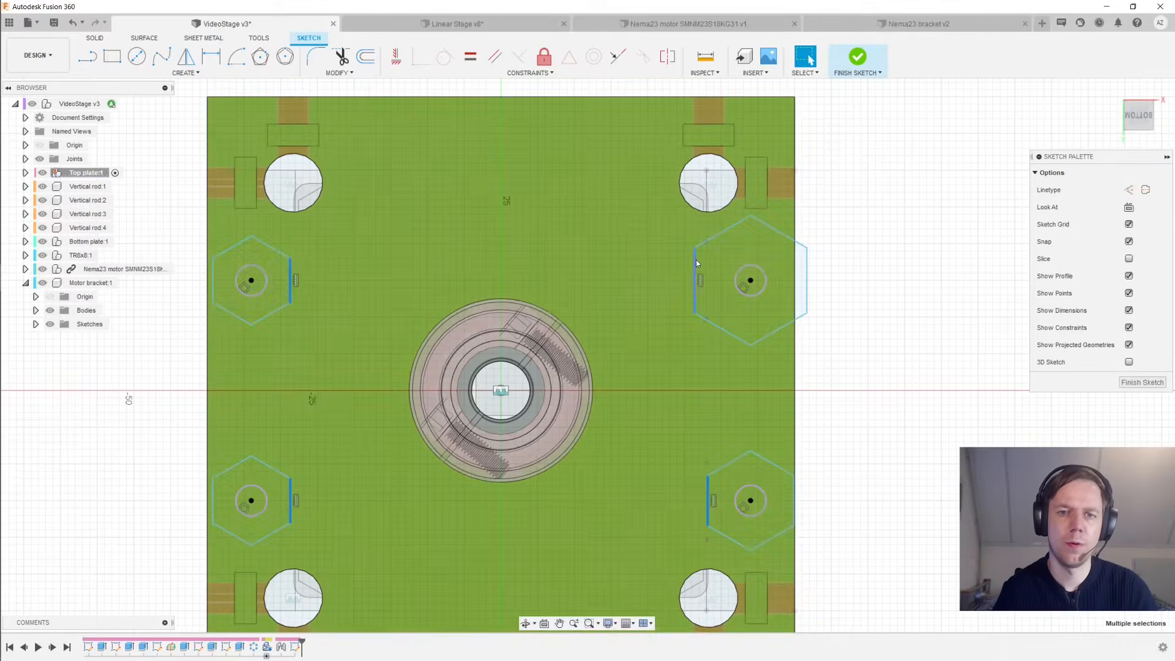
pyautogui.keyDown('ctrl'); pyautogui.click(696, 263); pyautogui.keyUp('ctrl')
pyautogui.click(470, 56)
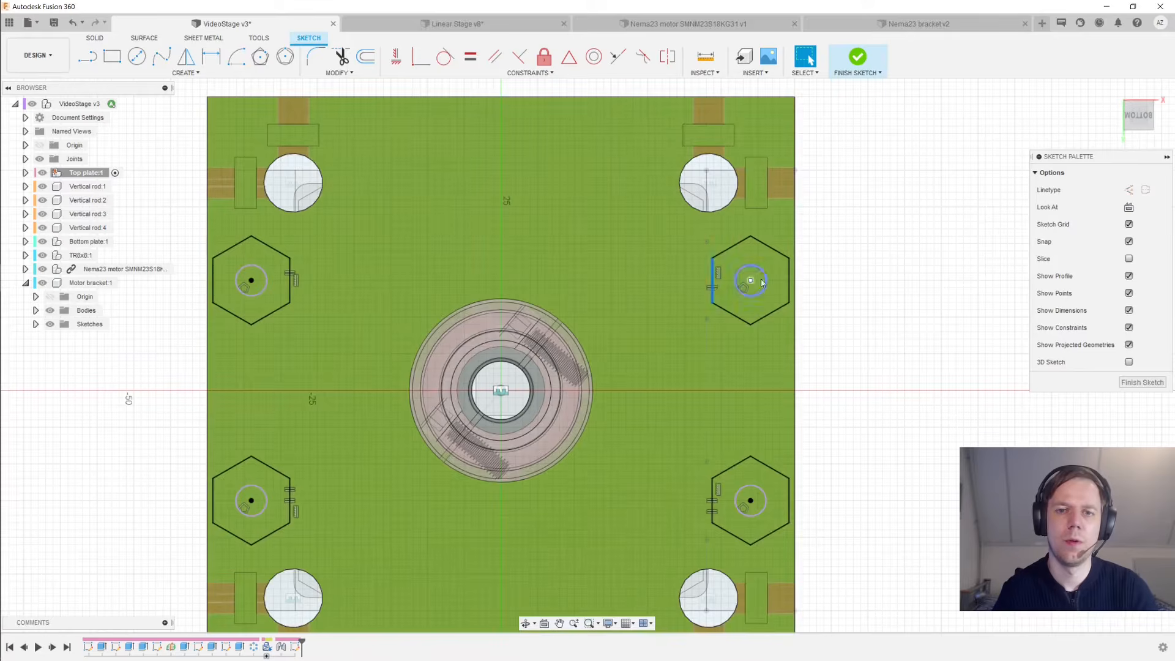
# Dimension one hexagon to 7 mm across its flats and finish the sketch
pyautogui.press('d')
pyautogui.click(789, 283)
pyautogui.click(756, 366)
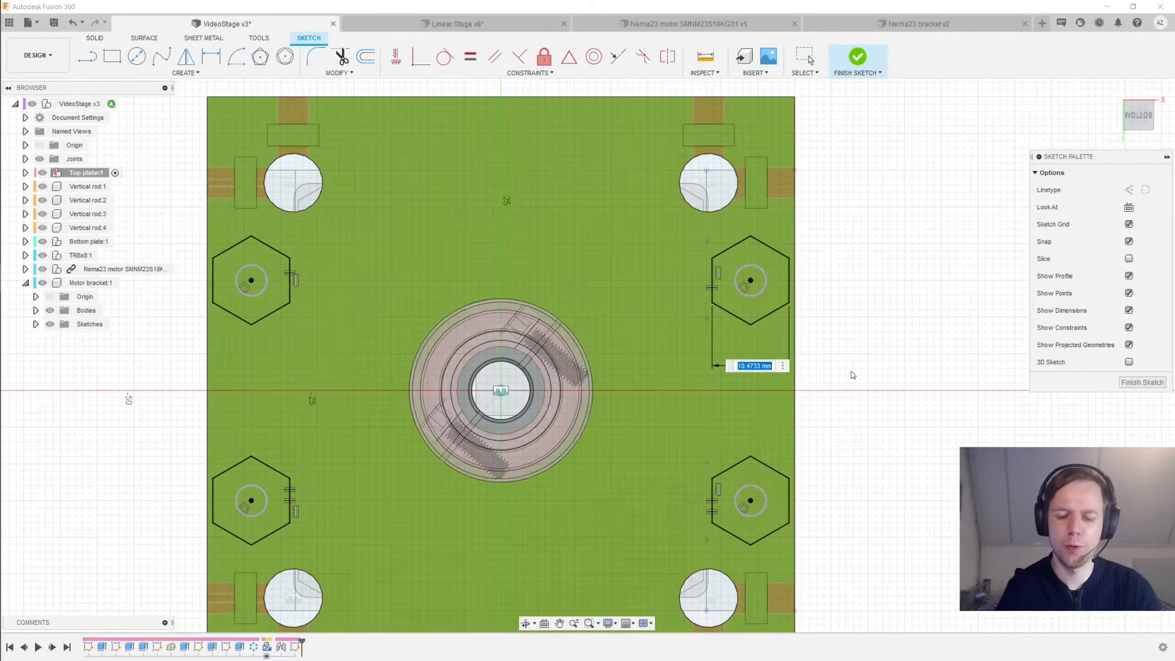
pyautogui.press('Return')
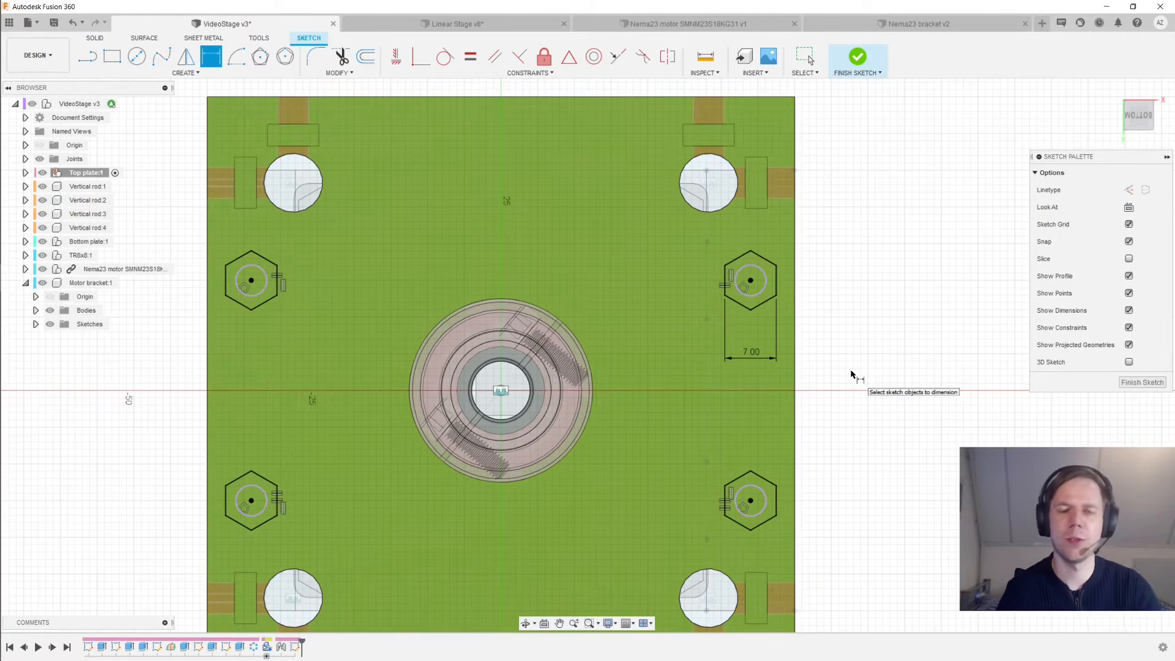
pyautogui.click(1133, 384)
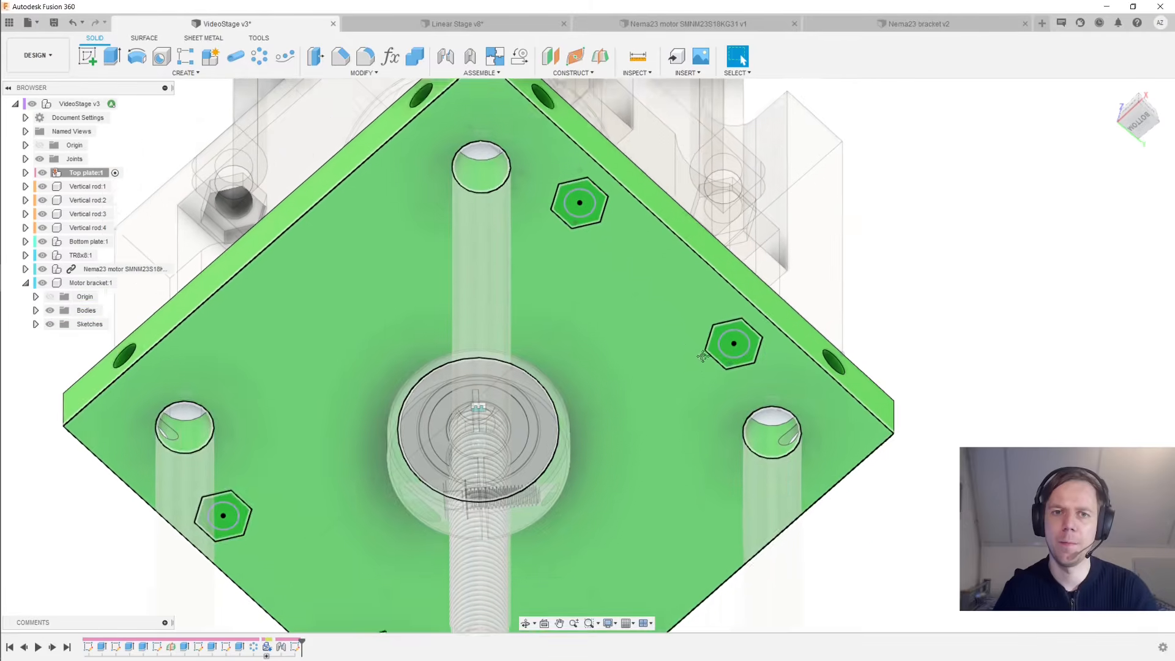
# Extrude-cut the four screw-hole circles upward through the top plate with extent All, limiting the cut to the top plate body
pyautogui.press('e')
pyautogui.click(617, 241)
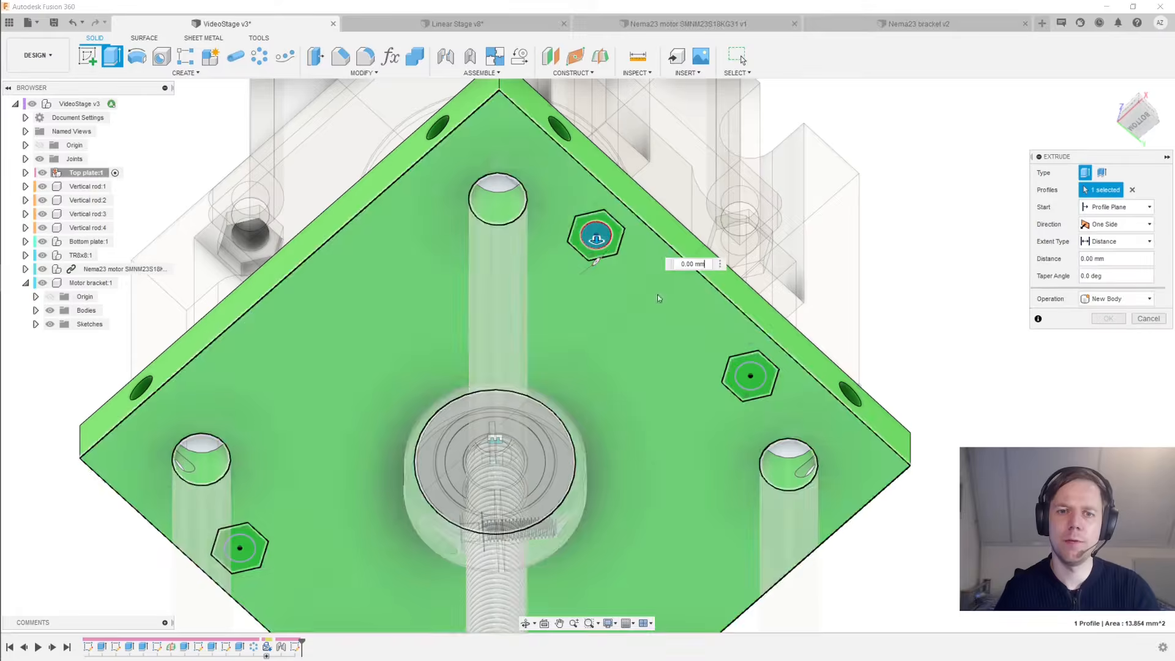
pyautogui.click(751, 377)
pyautogui.moveTo(254, 556); pyautogui.dragTo(349, 434, button='middle')
pyautogui.click(336, 427)
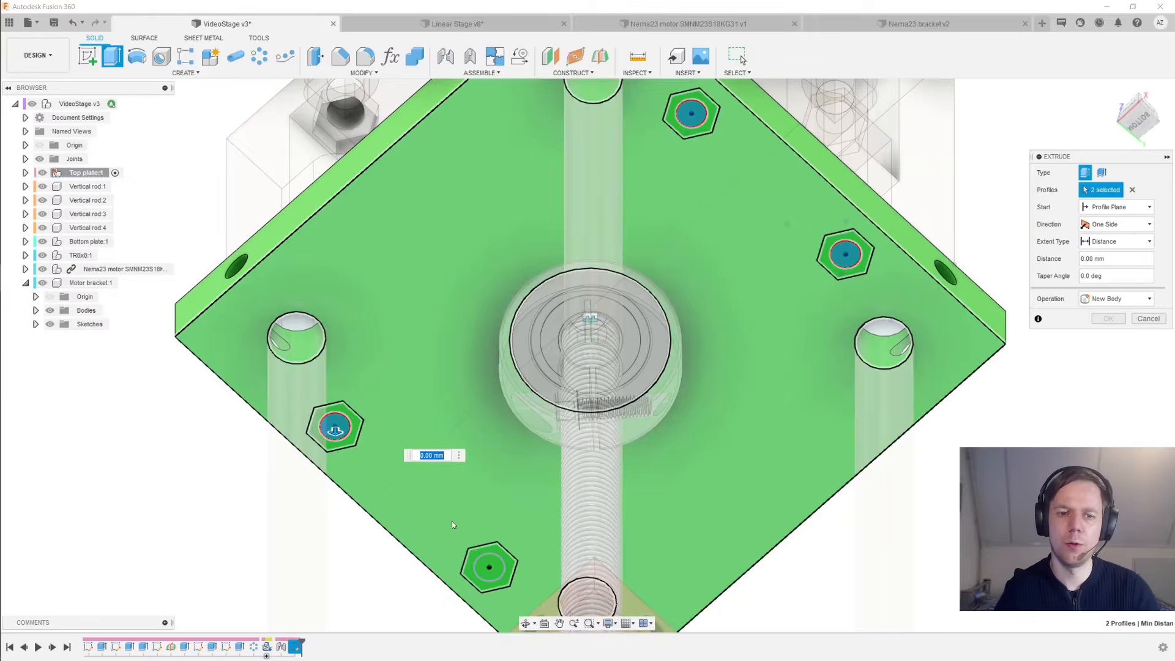
pyautogui.click(489, 567)
pyautogui.moveTo(498, 479); pyautogui.dragTo(498, 470)
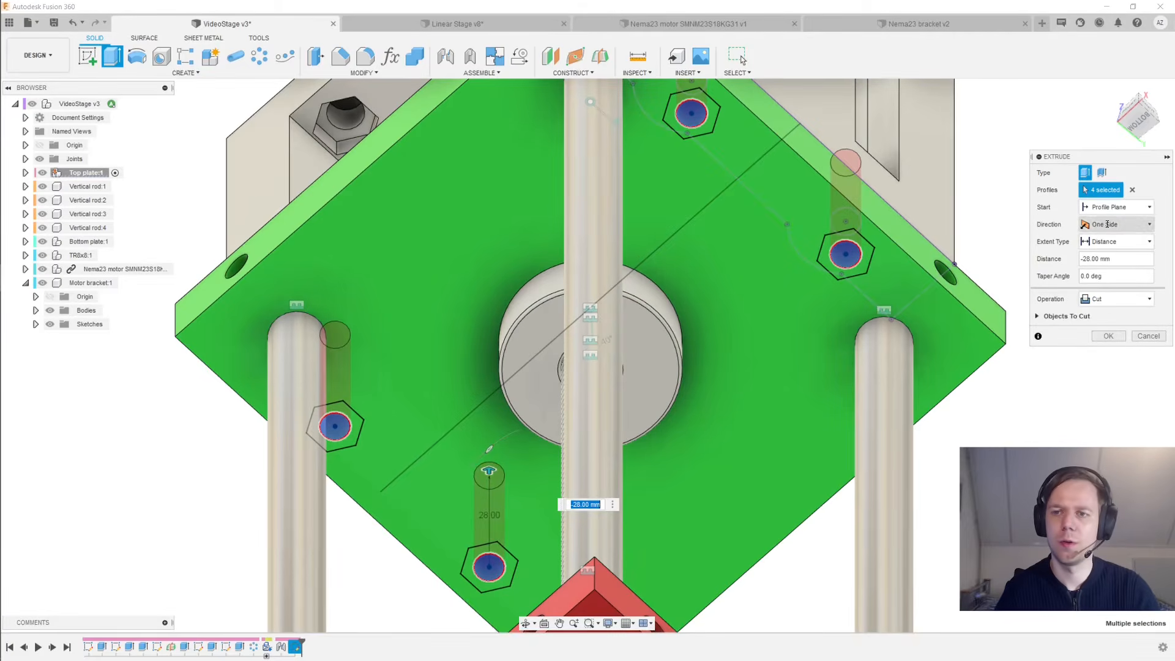
pyautogui.click(1108, 241)
pyautogui.click(1102, 285)
pyautogui.click(1068, 317)
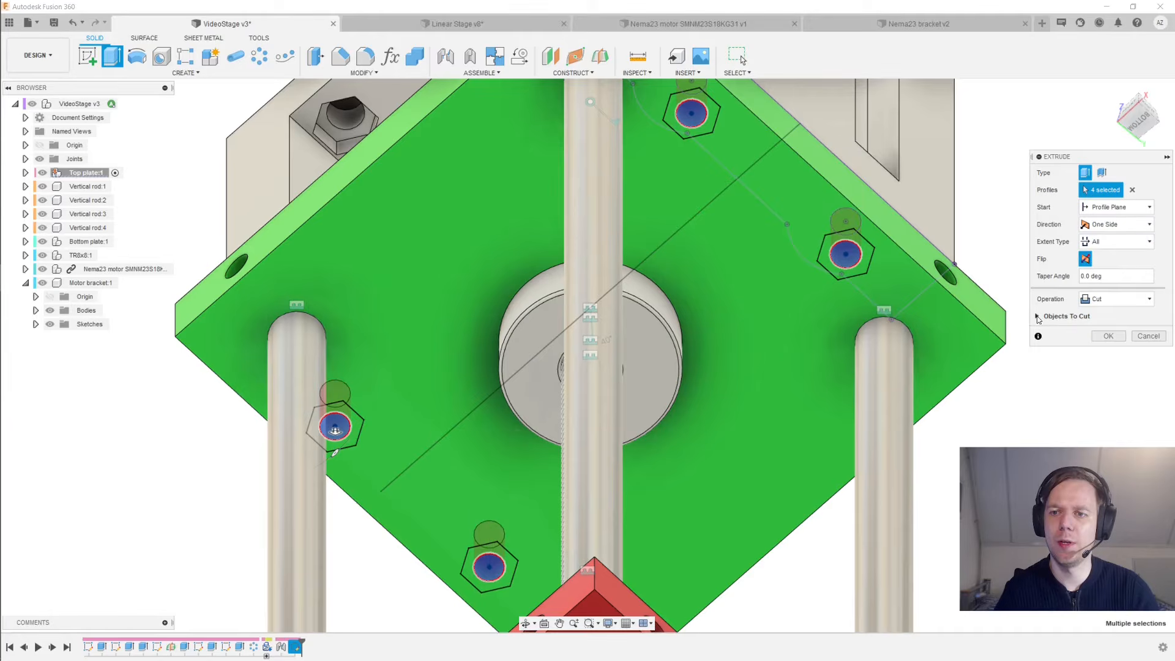
pyautogui.keyDown('shift'); pyautogui.moveTo(955, 342); pyautogui.dragTo(824, 456, button='middle'); pyautogui.keyUp('shift')
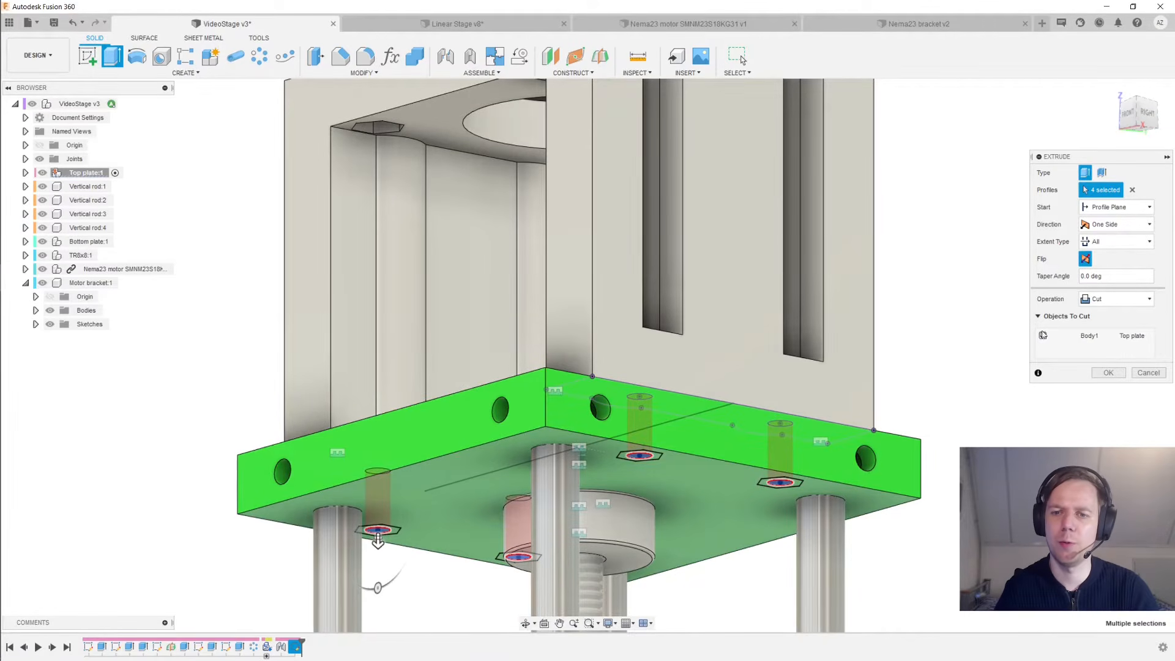
pyautogui.moveTo(933, 366); pyautogui.dragTo(955, 294, button='middle')
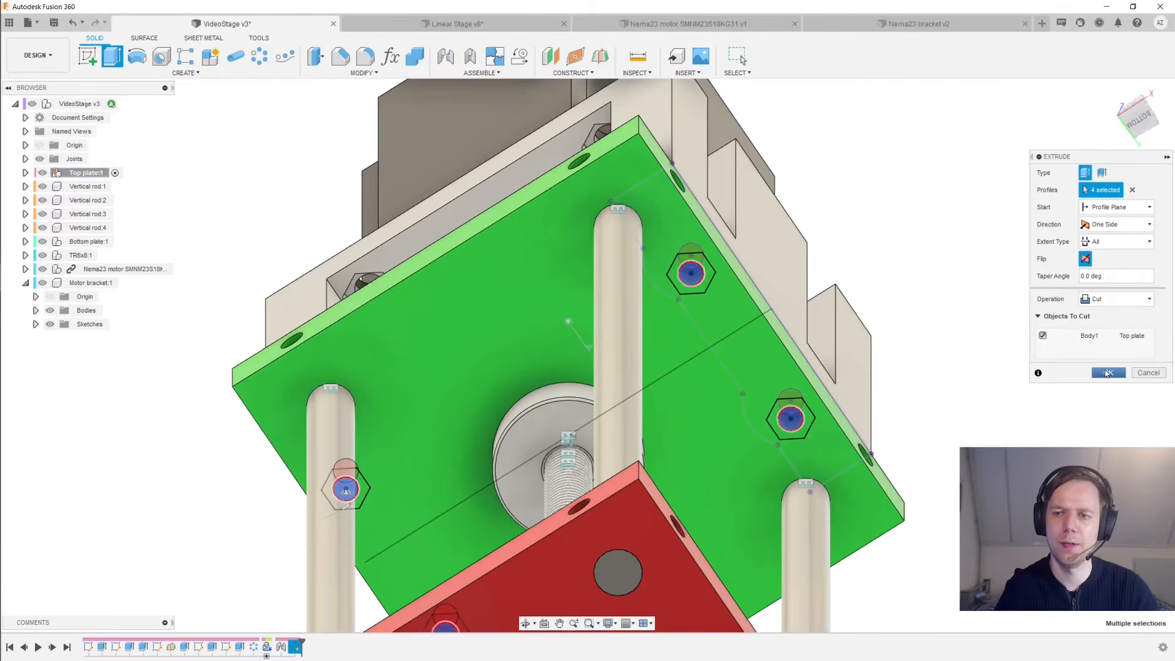
pyautogui.click(1108, 373)
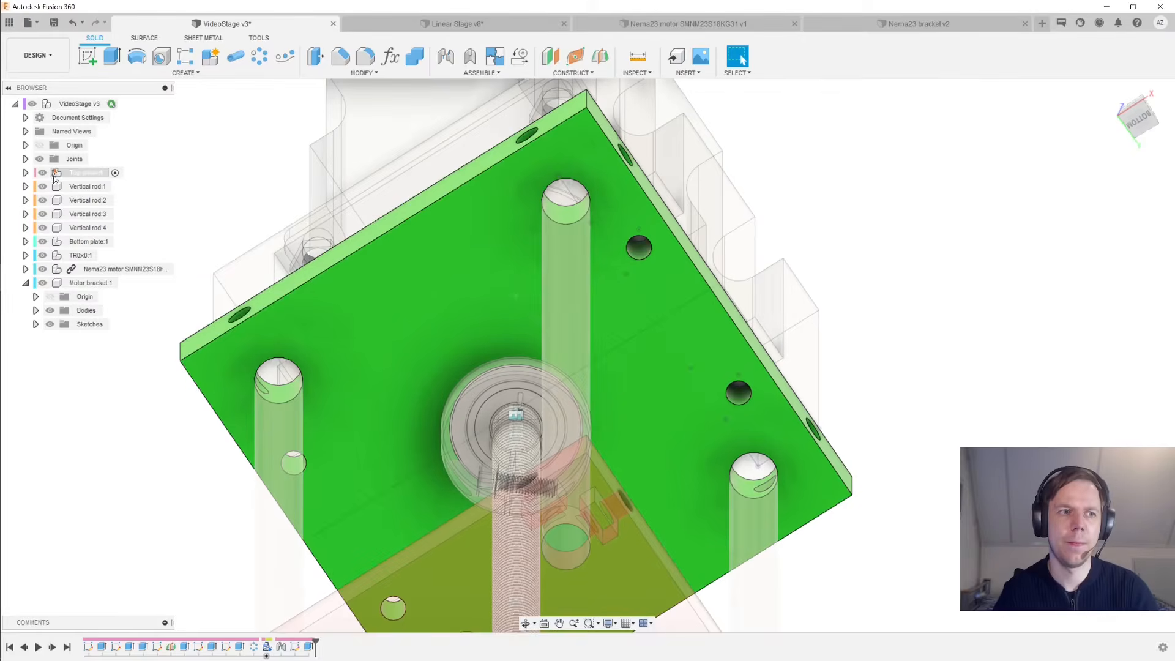
# Make the top plate's hexagon sketch, Sketch6, visible again
pyautogui.click(26, 173)
pyautogui.click(36, 228)
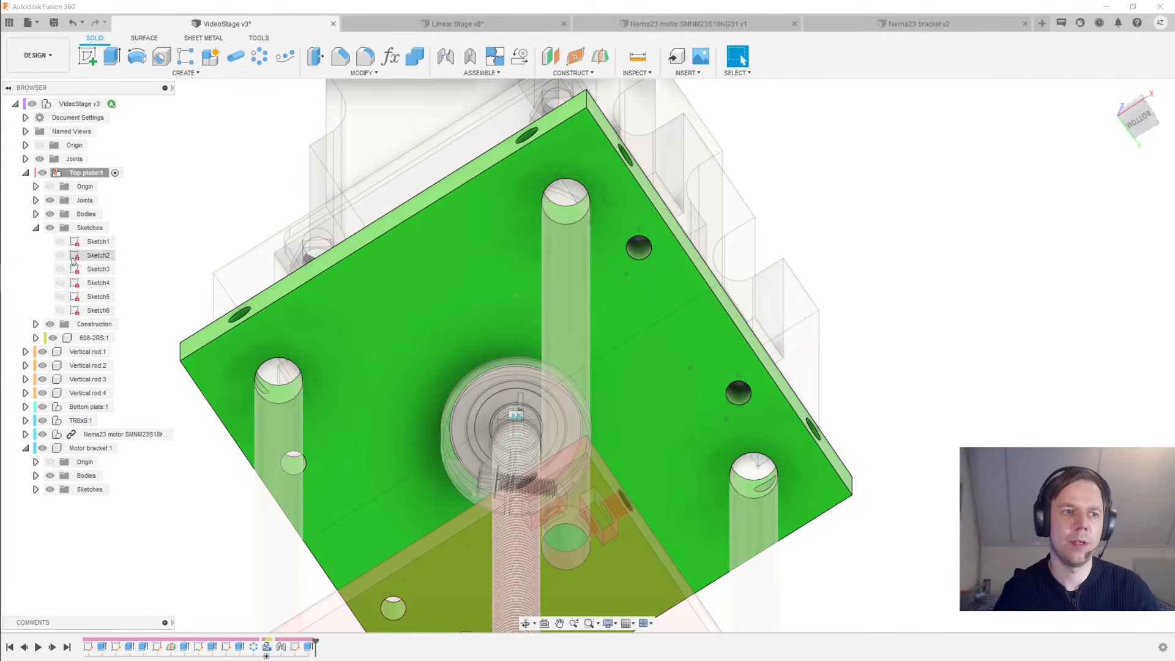
pyautogui.click(60, 310)
pyautogui.moveTo(660, 269); pyautogui.dragTo(711, 243, button='middle')
# Extrude-cut the four hexagonal profiles around the screw holes by -3 mm to form nut recesses in the top plate
pyautogui.press('e')
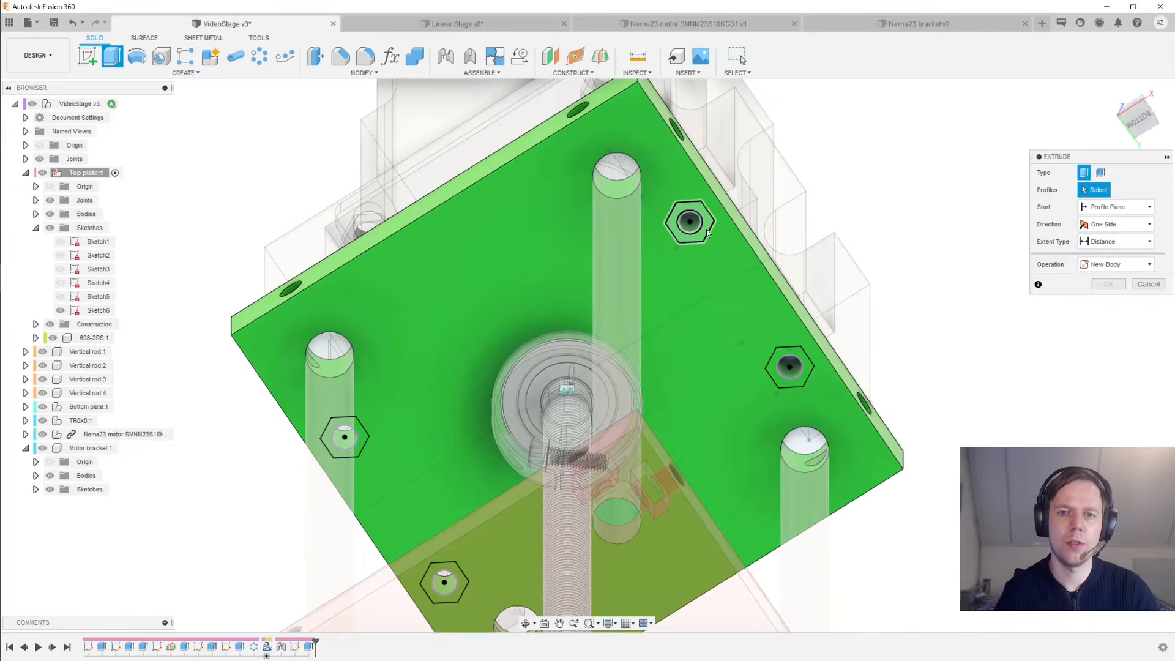
pyautogui.click(699, 231)
pyautogui.click(799, 371)
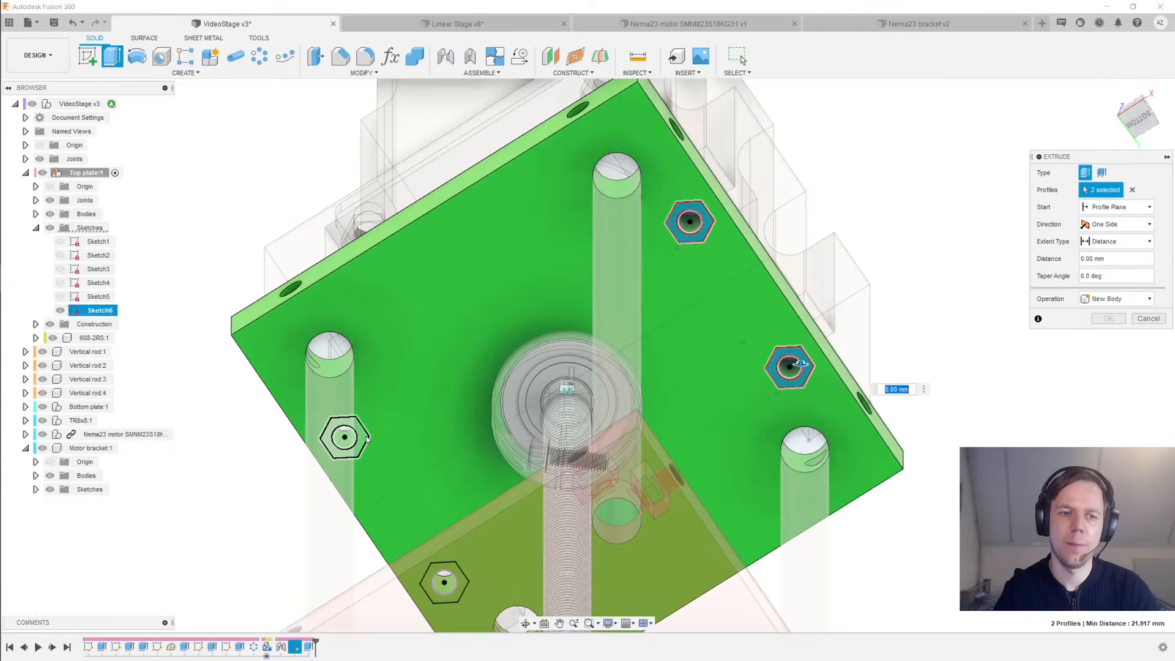
pyautogui.click(350, 437)
pyautogui.click(446, 571)
pyautogui.keyDown('shift'); pyautogui.moveTo(447, 438); pyautogui.dragTo(452, 455, button='middle'); pyautogui.keyUp('shift')
pyautogui.write('-3')
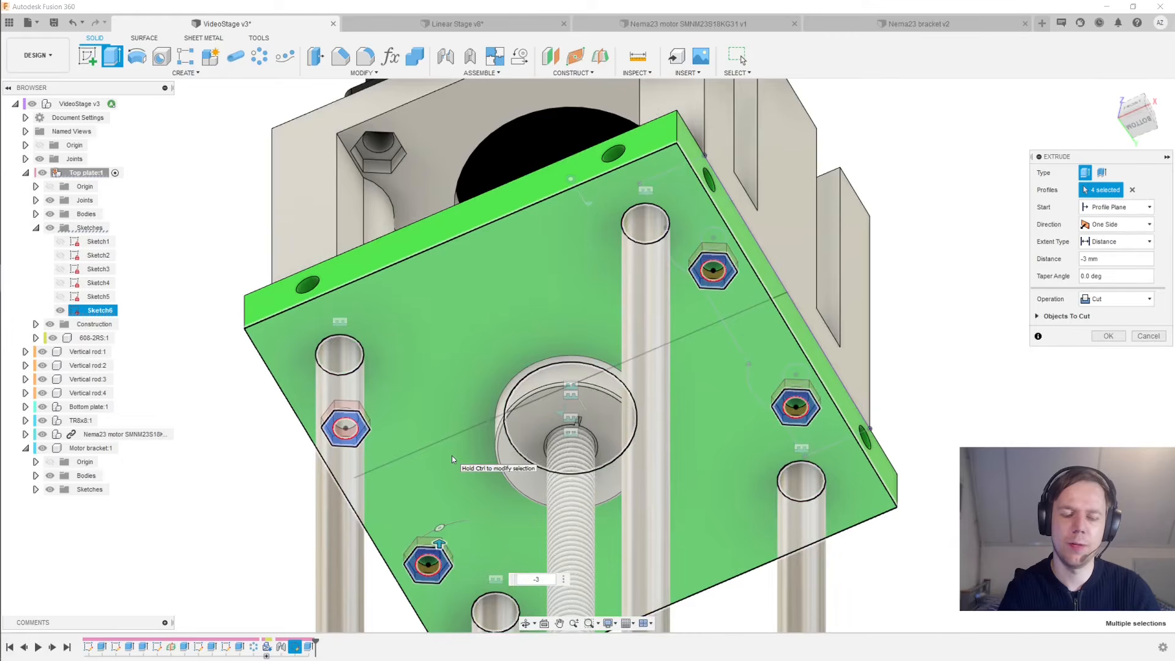
pyautogui.press('Return')
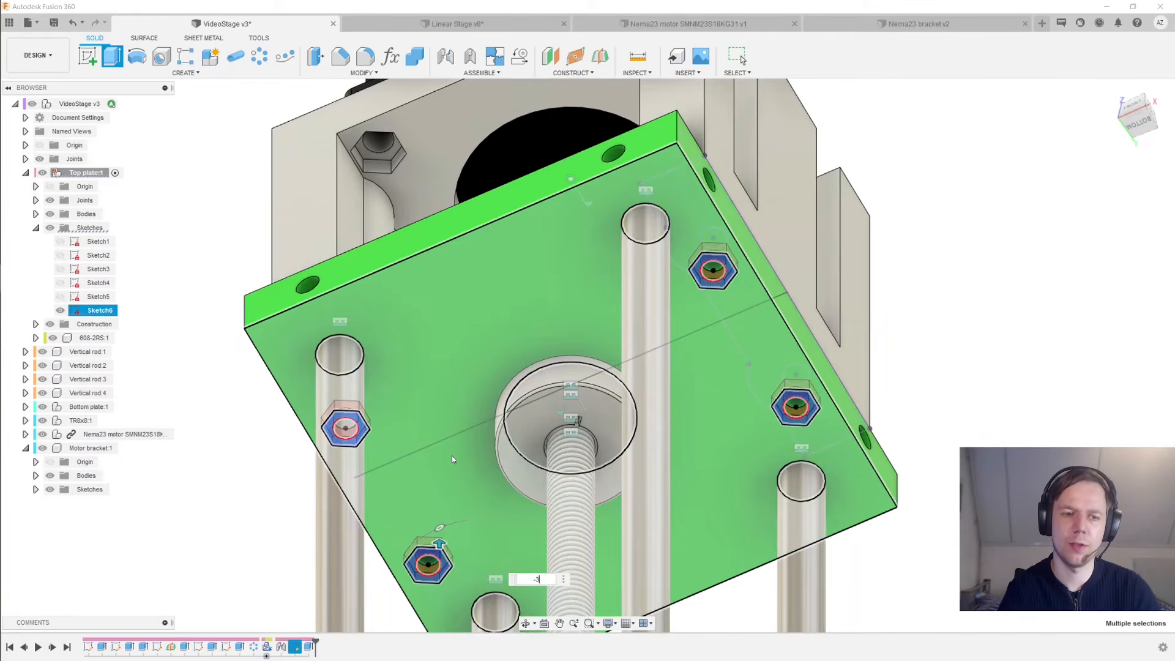
pyautogui.keyDown('shift'); pyautogui.moveTo(452, 456); pyautogui.dragTo(514, 416, button='middle'); pyautogui.keyUp('shift')
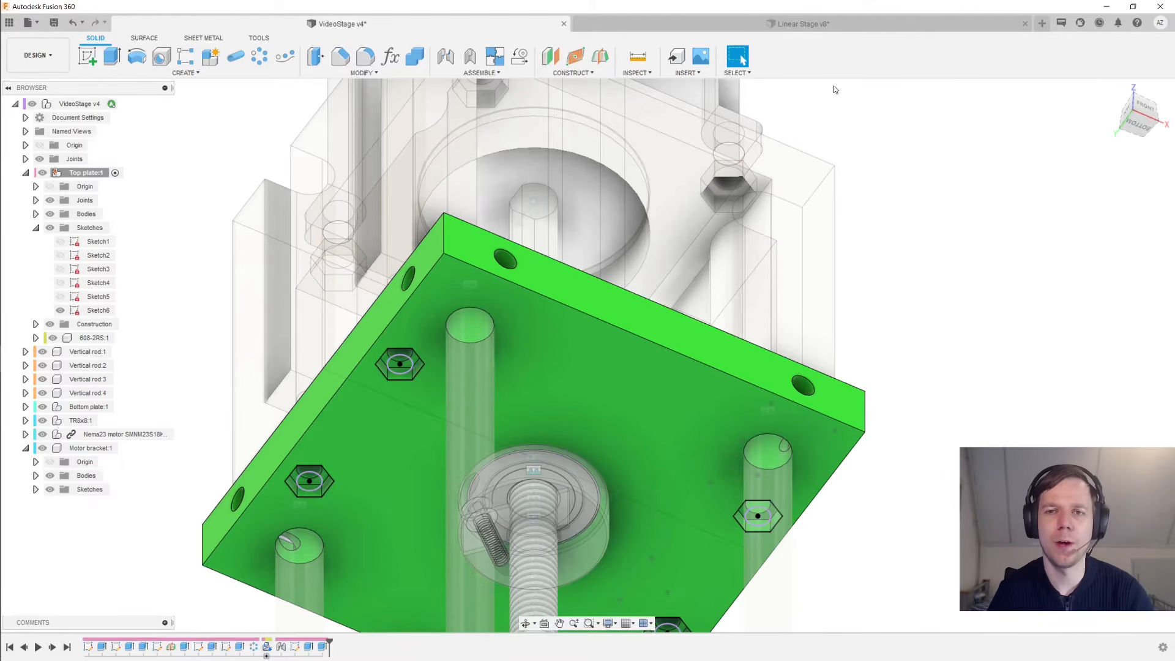
# Switch to the Linear Stage reference design and examine how the Follower assembly slides along its two guide rods
pyautogui.click(818, 25)
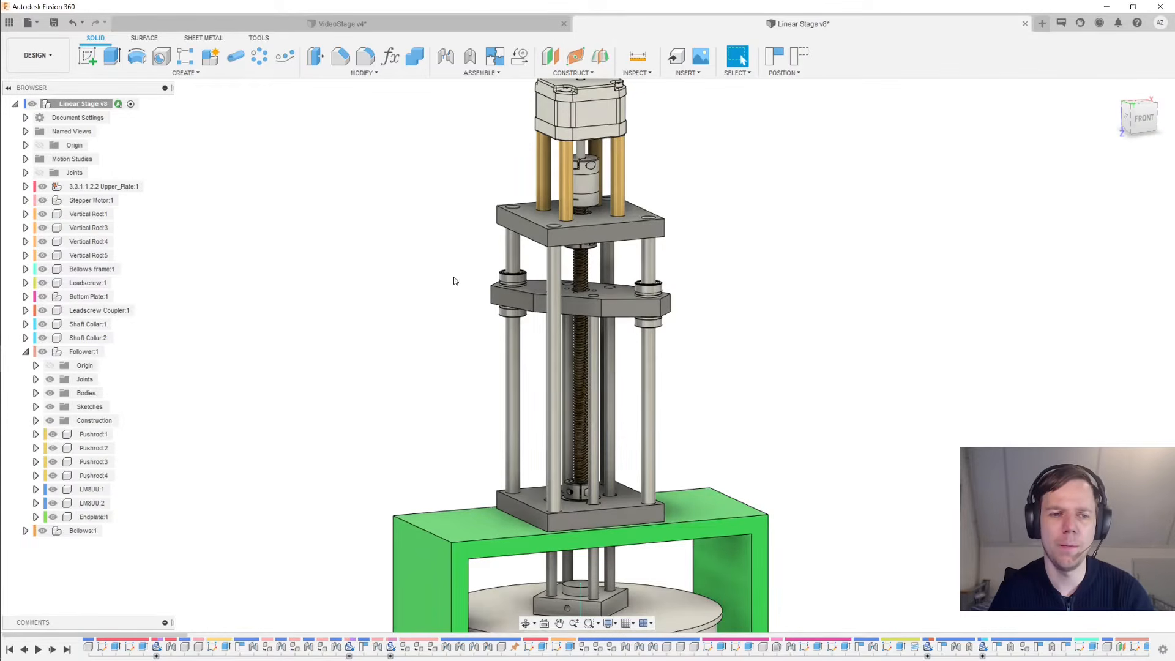
pyautogui.click(541, 306)
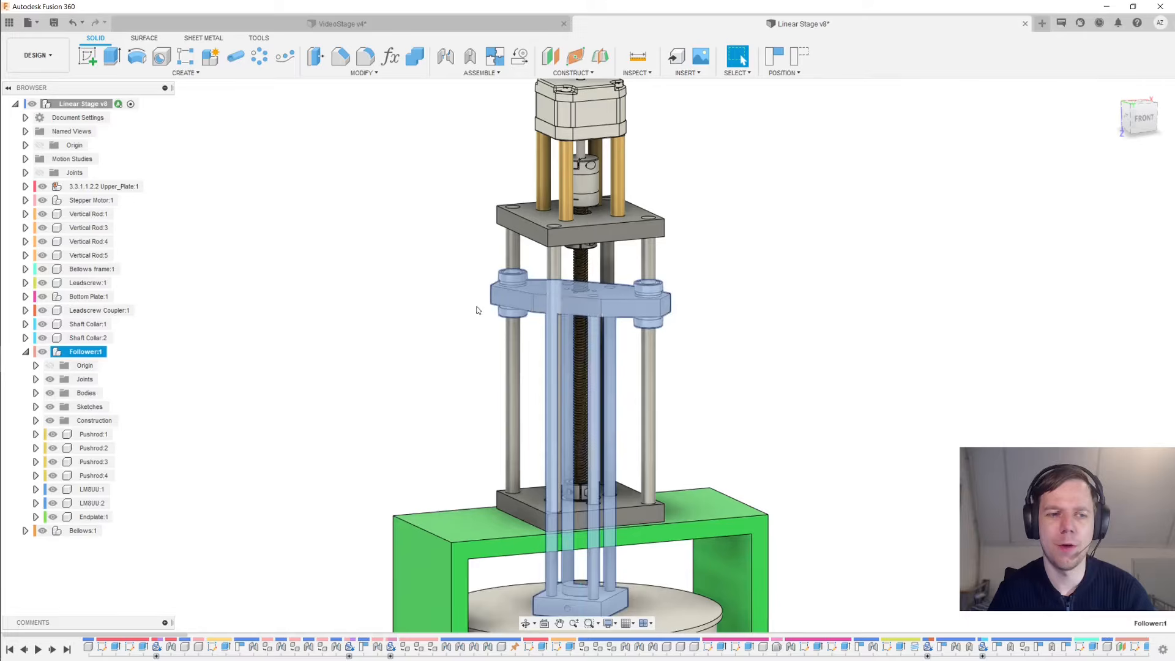
pyautogui.keyDown('shift'); pyautogui.moveTo(478, 311); pyautogui.dragTo(452, 239, button='middle'); pyautogui.keyUp('shift')
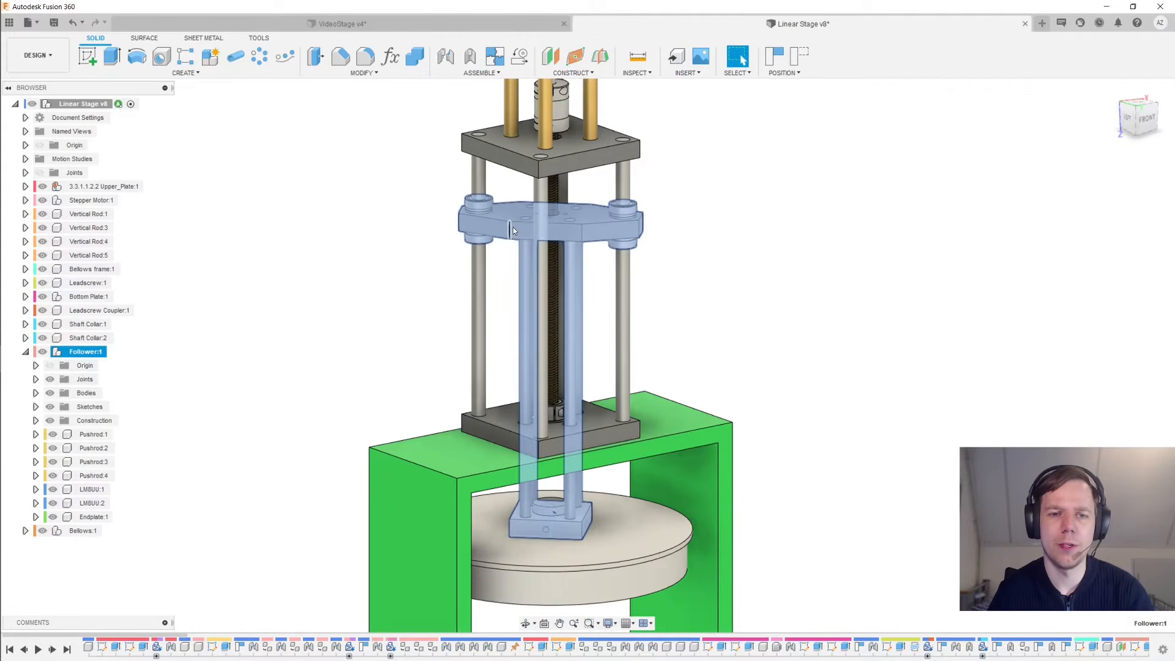
pyautogui.moveTo(513, 226); pyautogui.dragTo(577, 256)
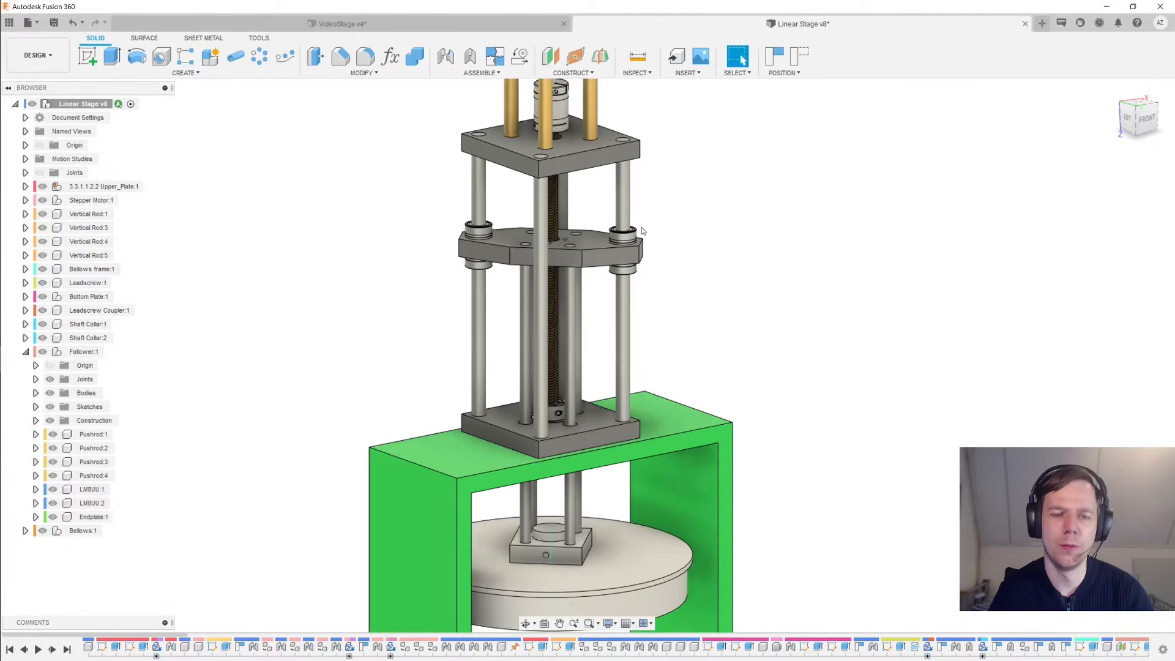
pyautogui.scroll(2, 641, 231)
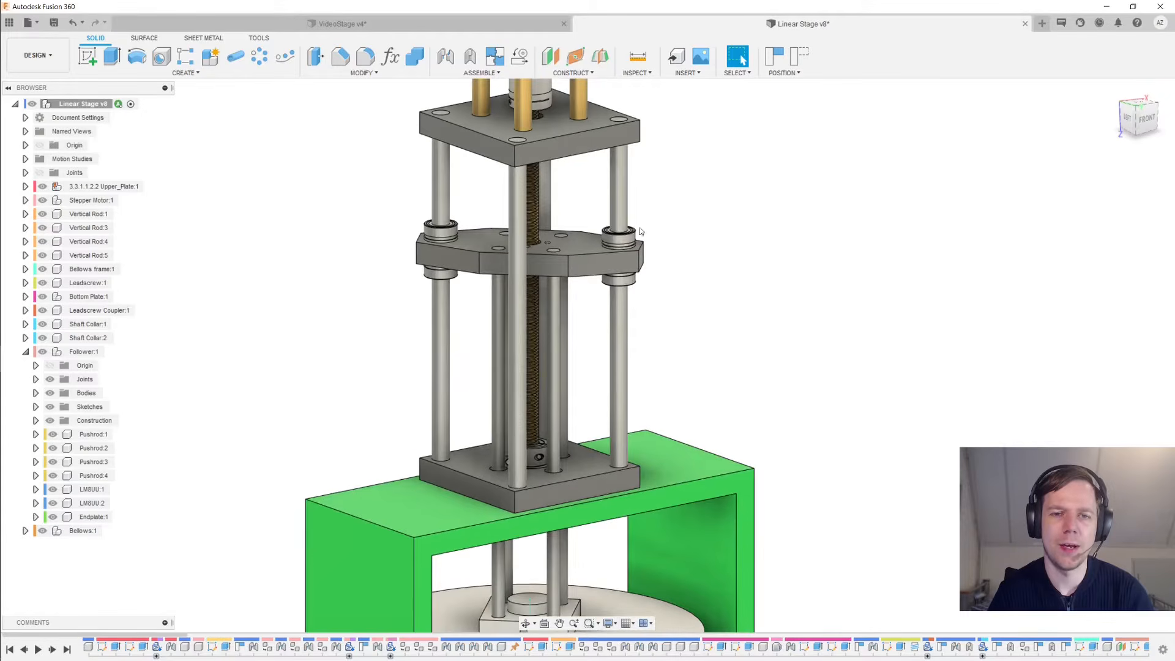
pyautogui.click(619, 194)
pyautogui.click(449, 183)
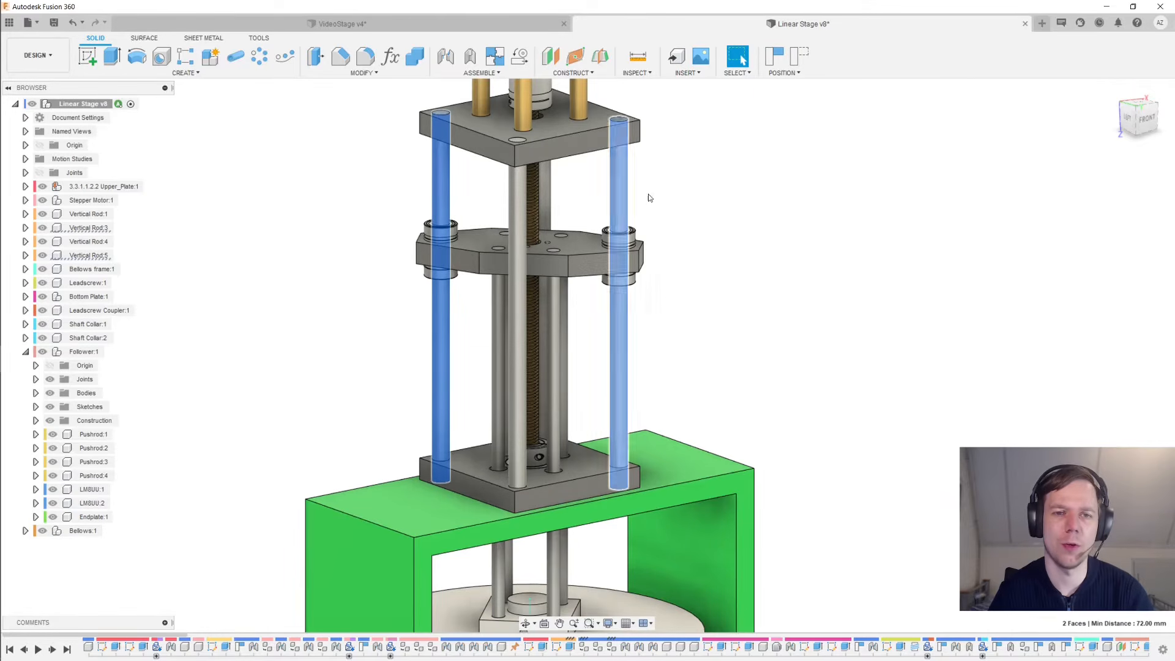
pyautogui.click(714, 204)
pyautogui.click(98, 353)
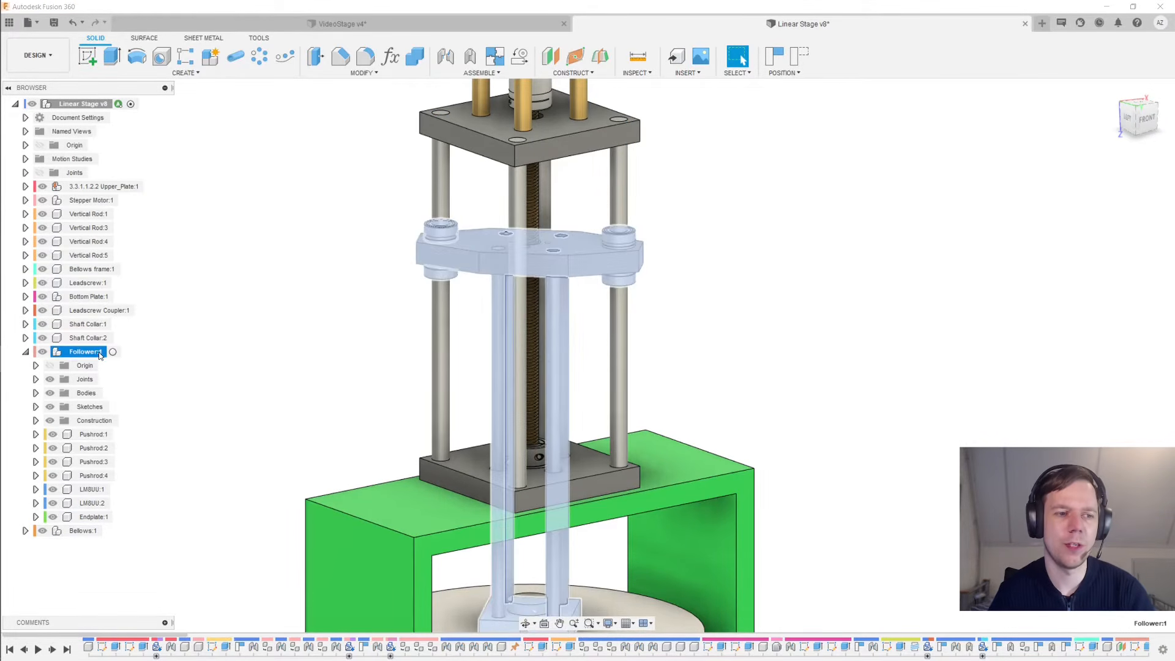
pyautogui.click(217, 285)
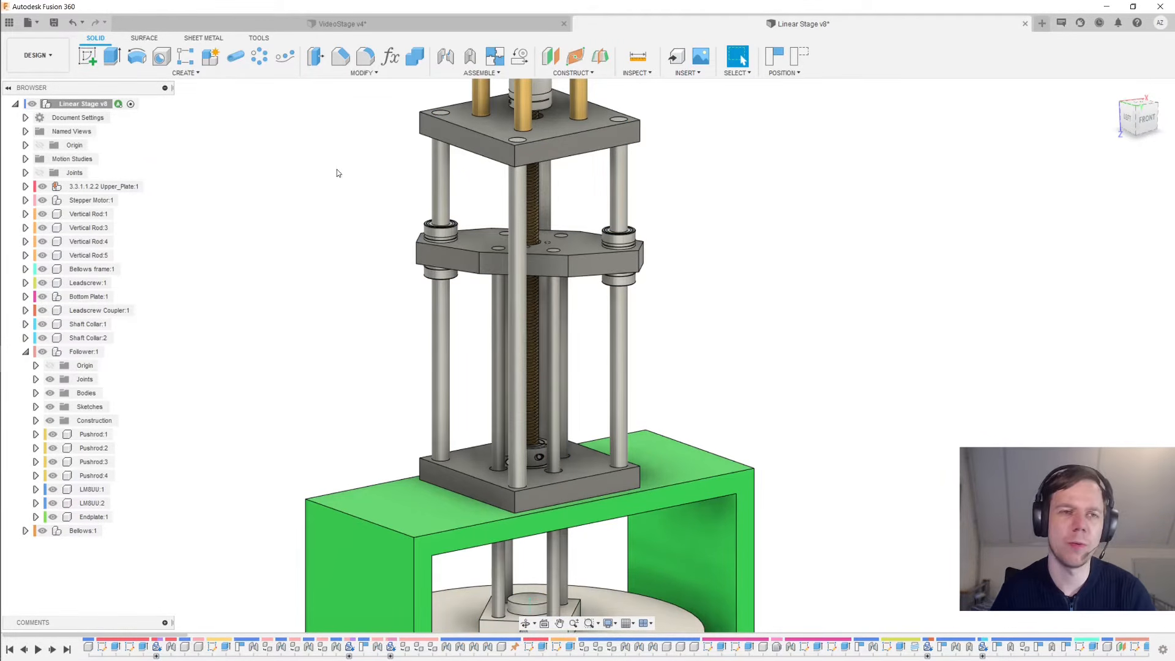
# Return to the VideoStage design, activate the root assembly and create an internal component named "Follower"
pyautogui.click(449, 24)
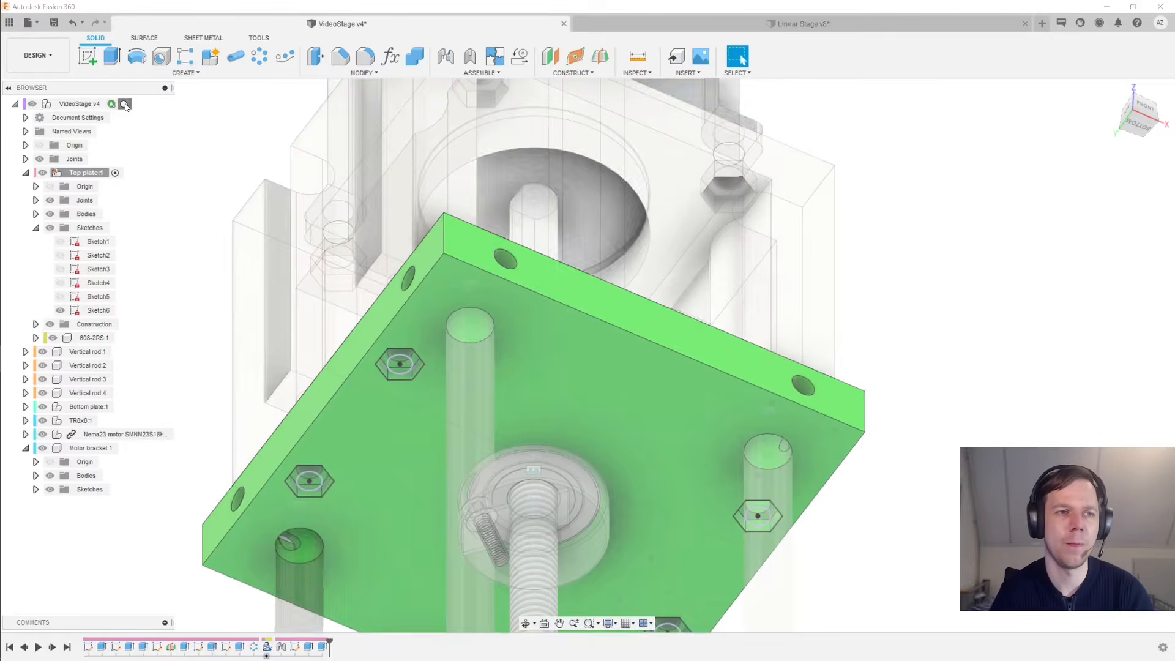
pyautogui.click(124, 104)
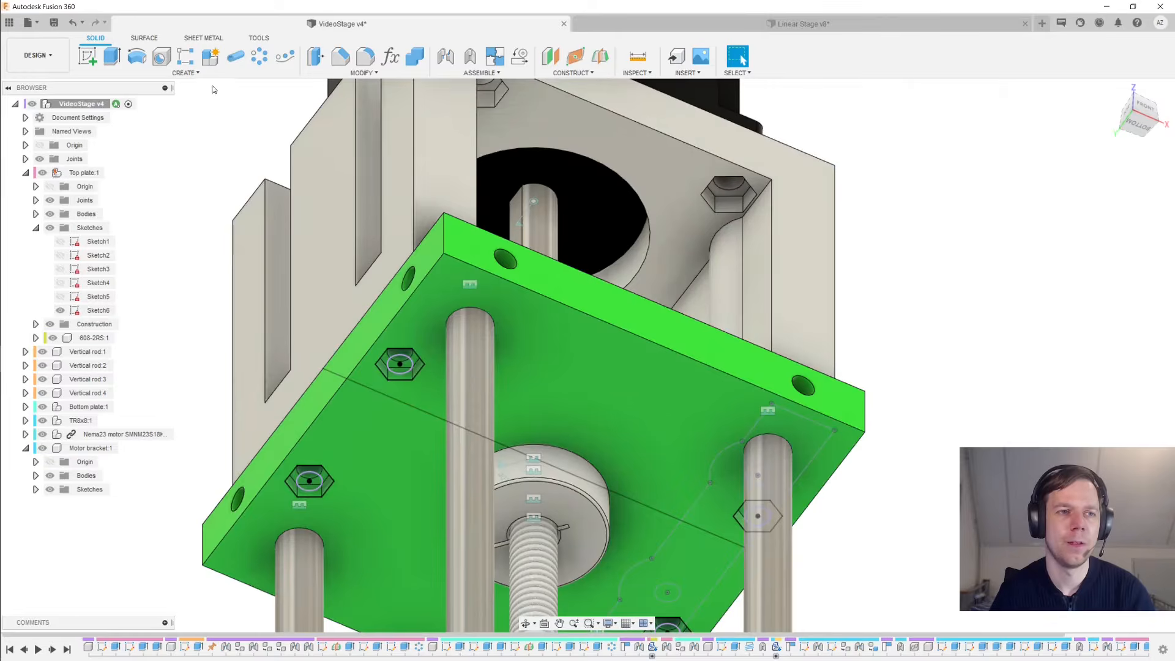
pyautogui.click(210, 55)
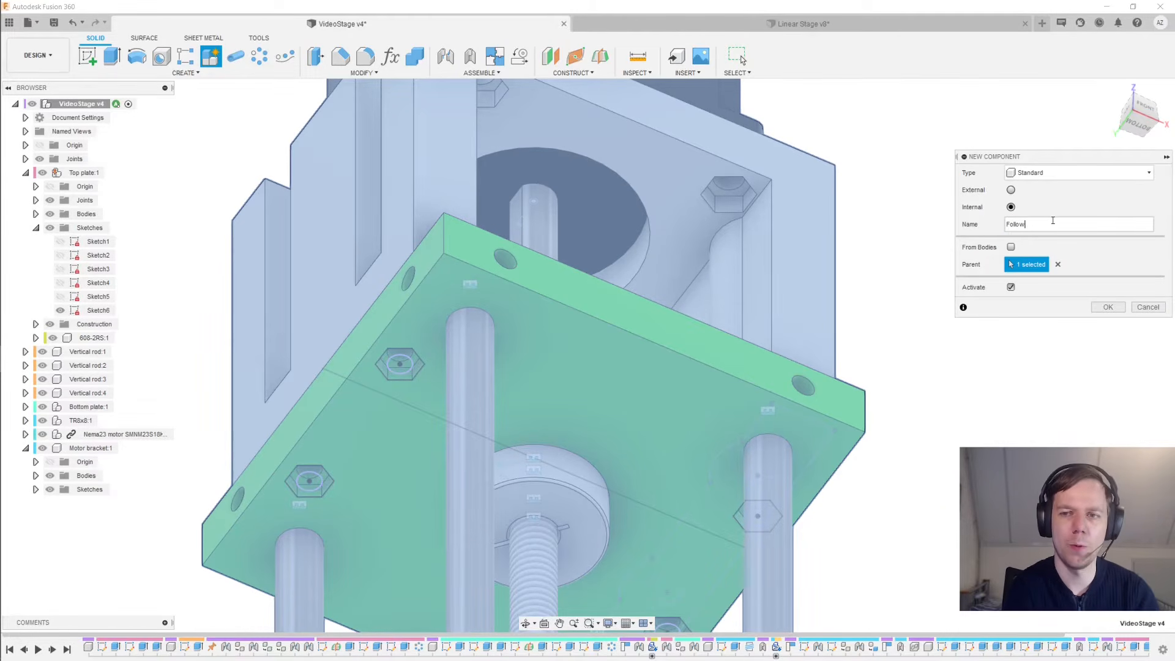
pyautogui.write('Follower')
pyautogui.press('Return')
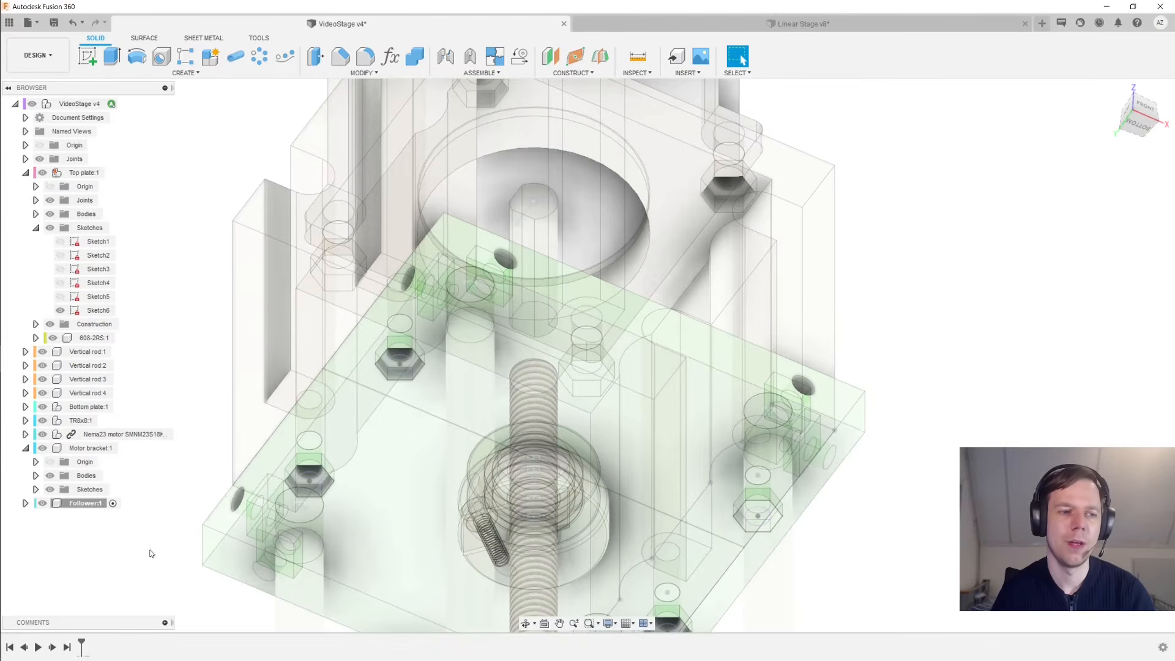
# Create an internal component named "Thrust plate" inside the Follower component
pyautogui.click(210, 56)
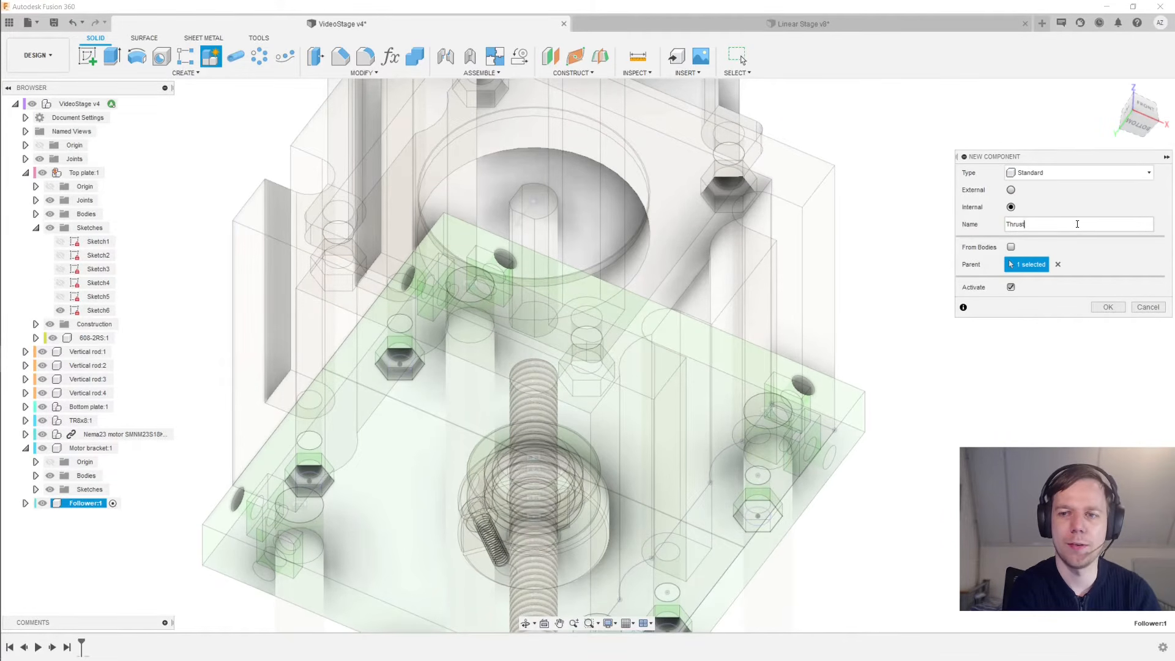
pyautogui.write('Thrust plate')
pyautogui.press('Return')
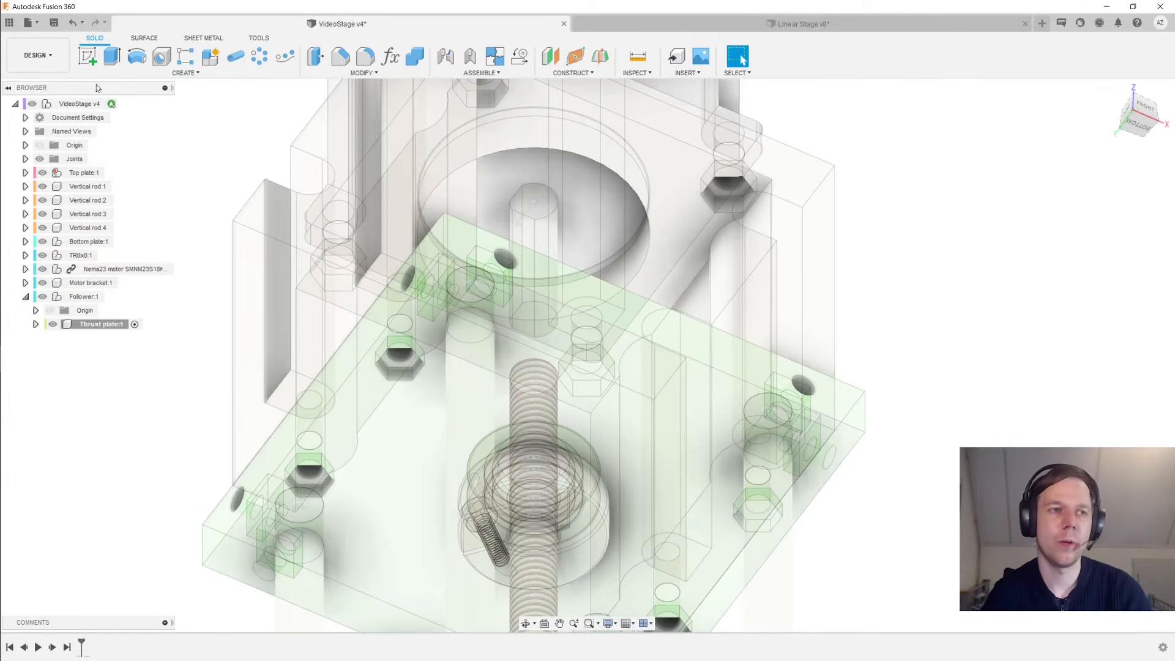
# Start a sketch for the thrust plate on the horizontal XY origin plane
pyautogui.click(86, 57)
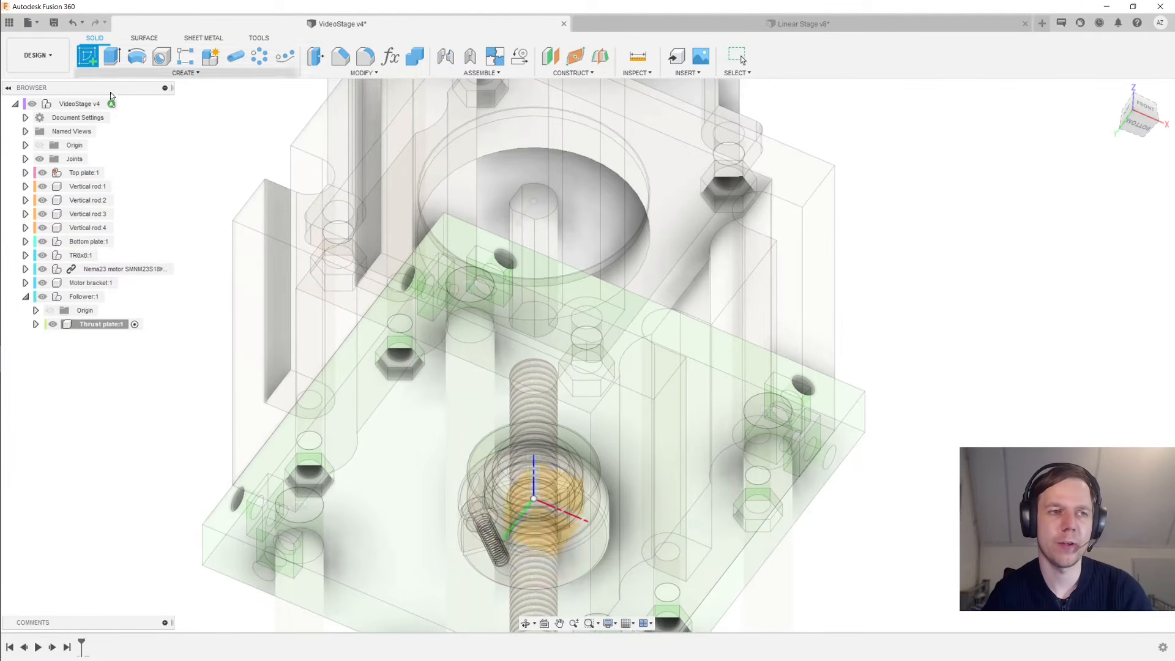
pyautogui.click(537, 494)
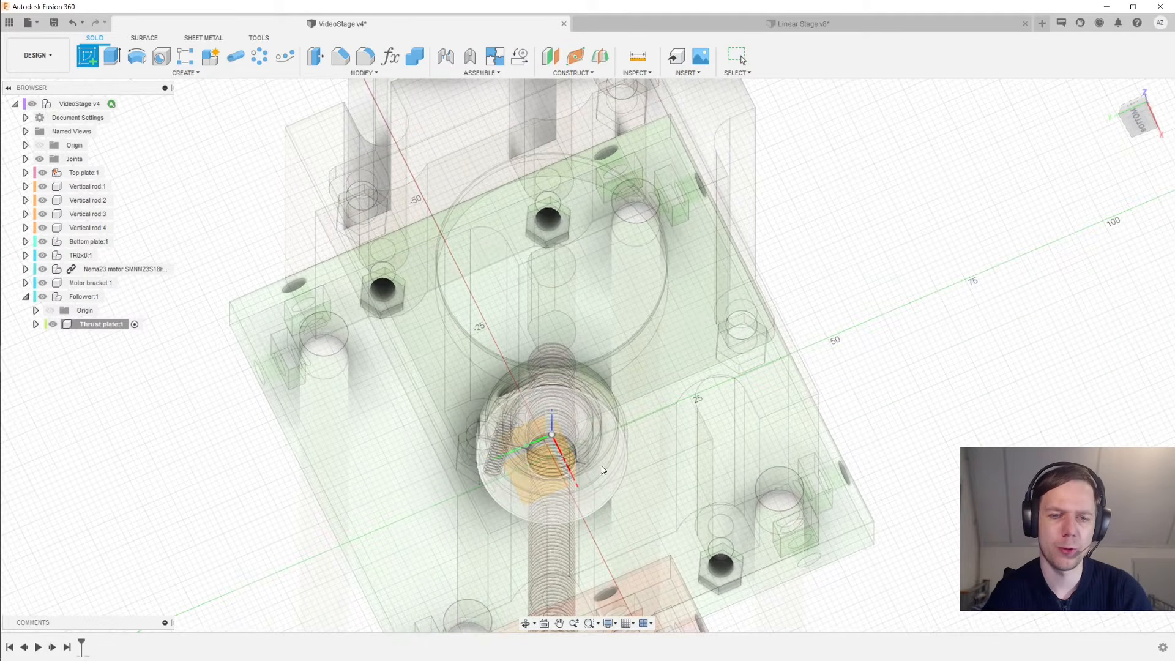
pyautogui.click(587, 432)
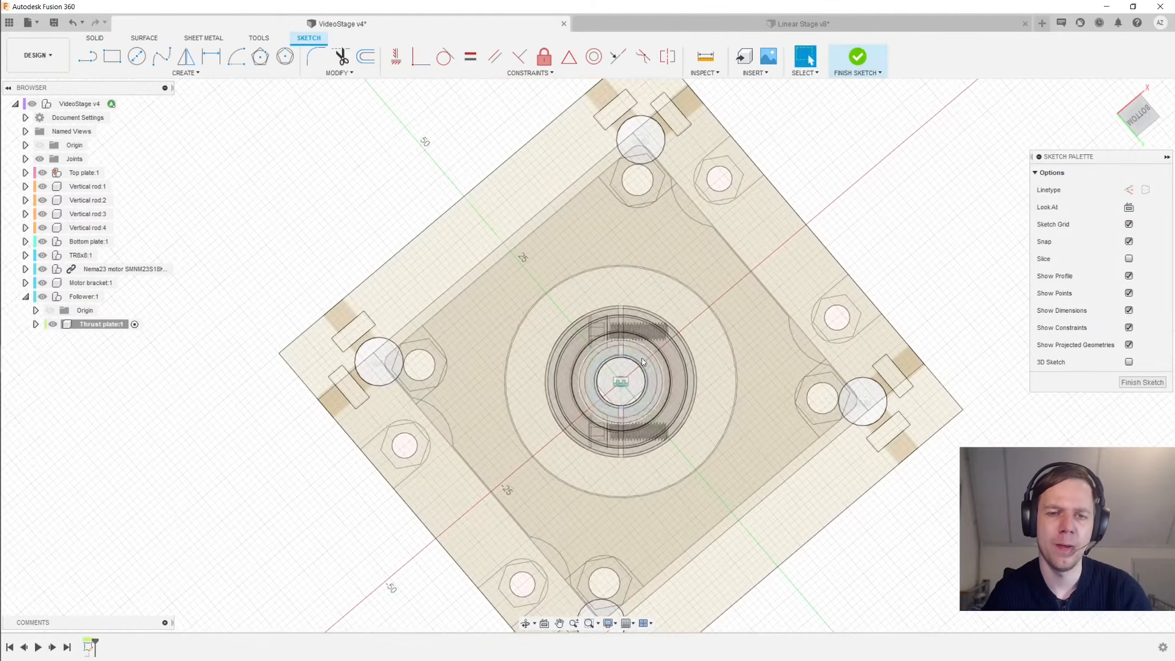
pyautogui.keyDown('shift'); pyautogui.moveTo(476, 248); pyautogui.dragTo(504, 319, button='middle'); pyautogui.keyUp('shift')
pyautogui.scroll(-1, 504, 319)
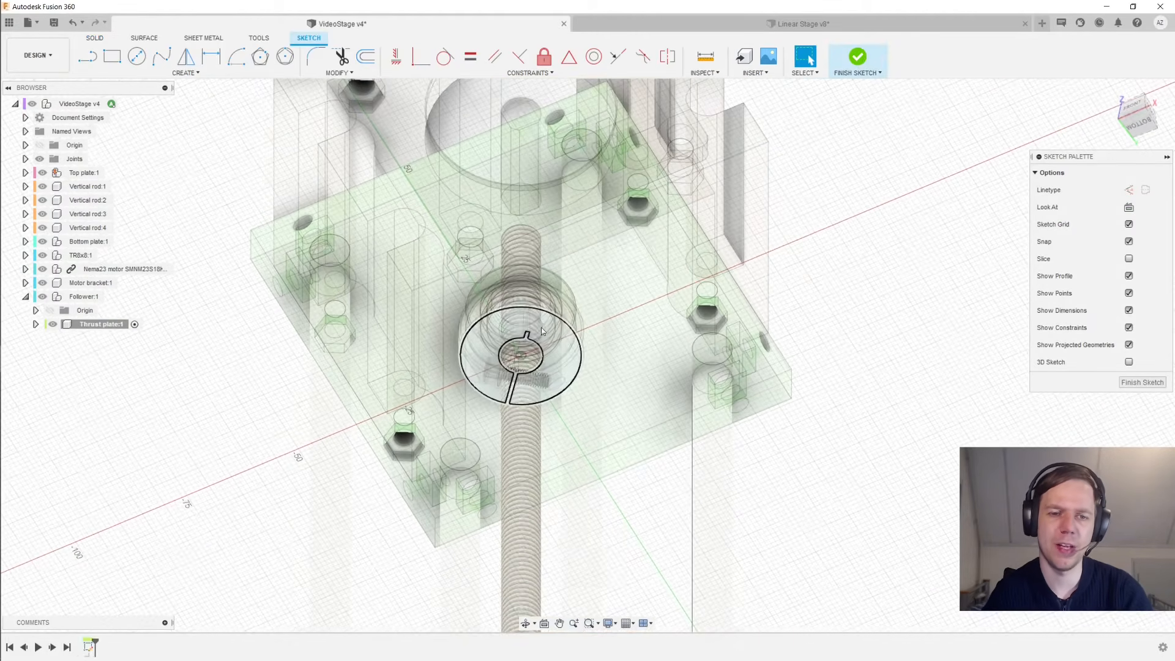
pyautogui.moveTo(572, 282); pyautogui.dragTo(584, 234, button='middle')
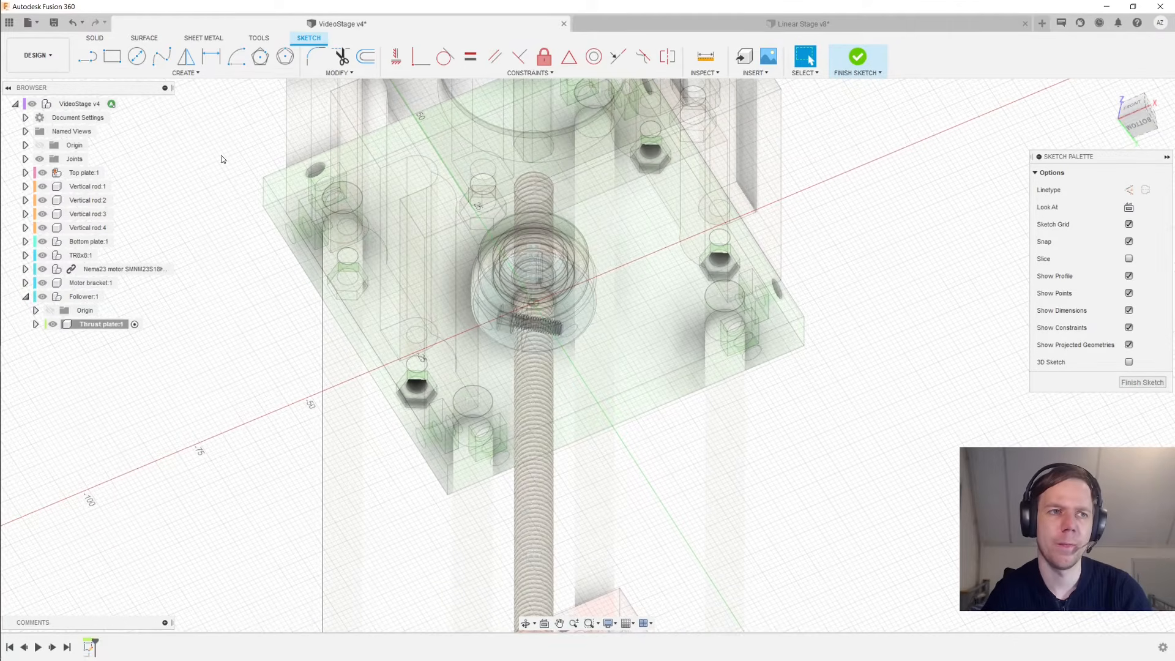
# Intersect two diagonally opposite vertical rods and the central lead screw with the sketch plane to get their circular cross-sections
pyautogui.click(188, 72)
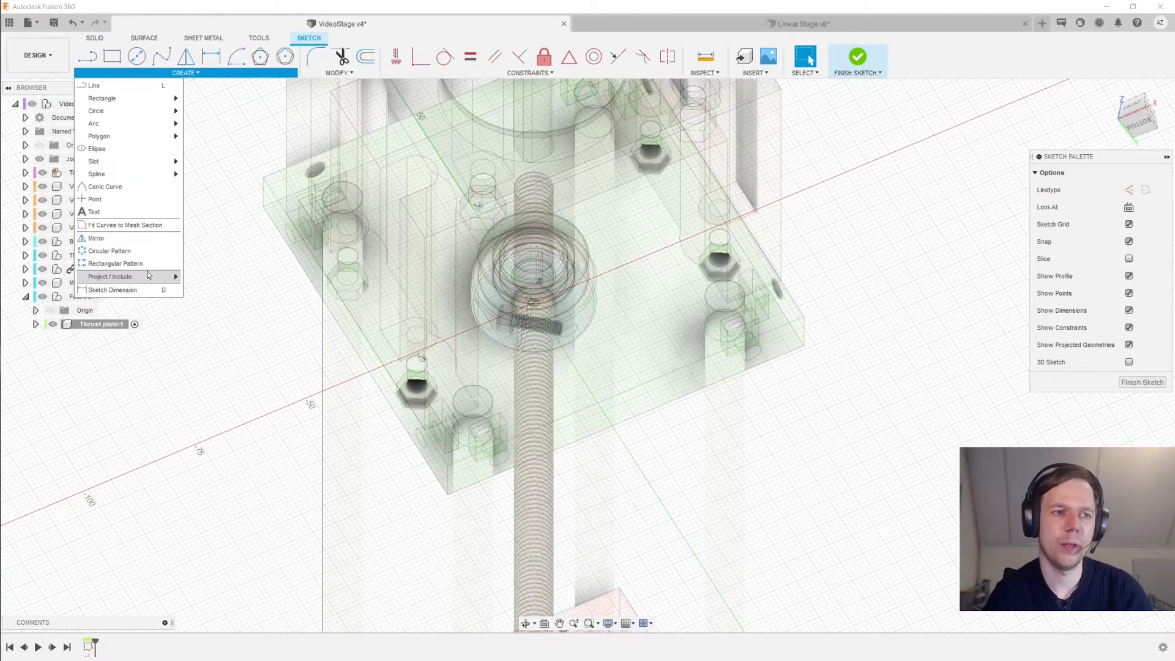
pyautogui.moveTo(152, 276)
pyautogui.click(205, 289)
pyautogui.keyDown('shift'); pyautogui.moveTo(205, 289); pyautogui.dragTo(320, 346, button='middle'); pyautogui.keyUp('shift')
pyautogui.click(319, 346)
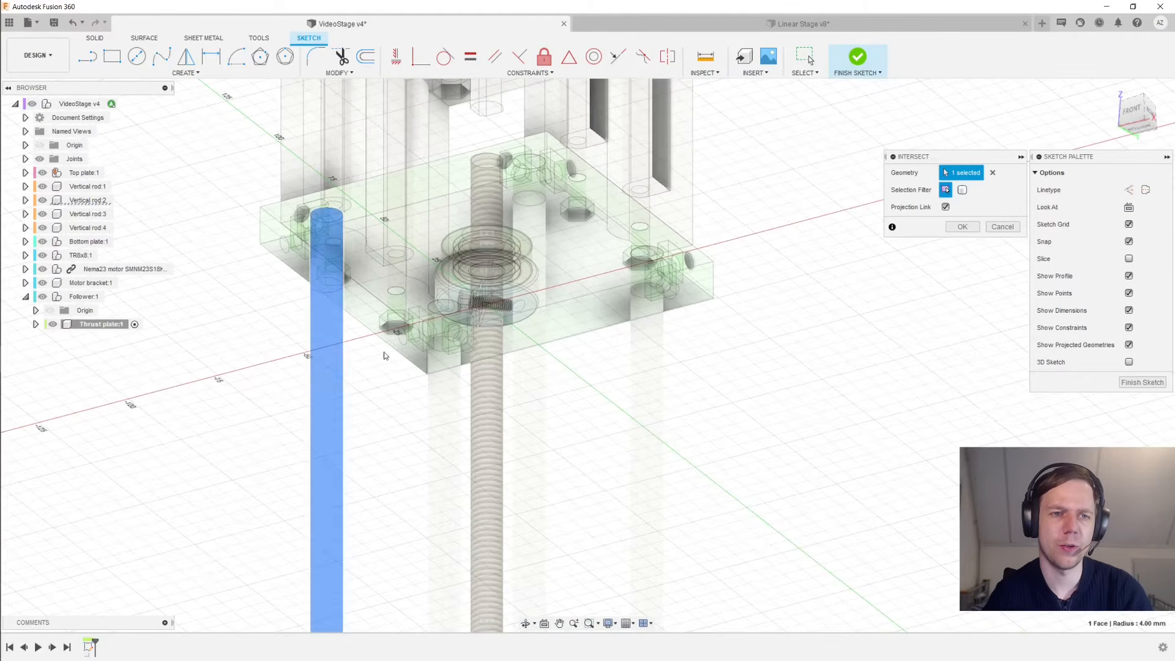
pyautogui.click(659, 404)
pyautogui.keyDown('shift'); pyautogui.moveTo(564, 395); pyautogui.dragTo(509, 403, button='middle'); pyautogui.keyUp('shift')
pyautogui.click(487, 383)
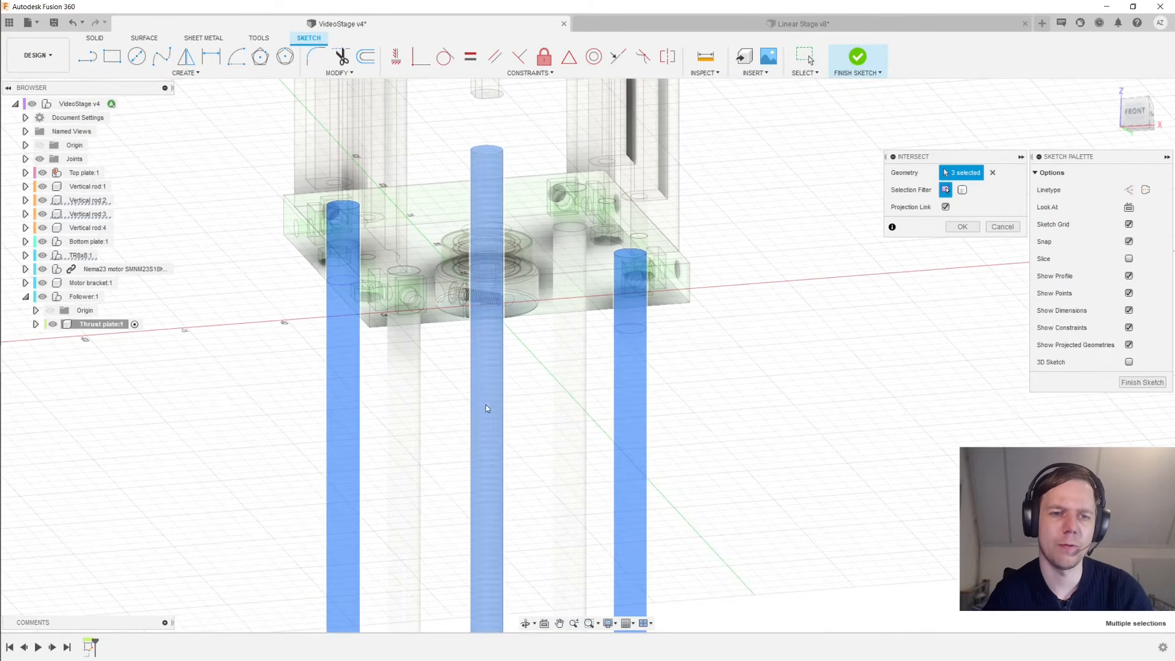
pyautogui.click(963, 227)
pyautogui.keyDown('shift'); pyautogui.moveTo(831, 311); pyautogui.dragTo(814, 254, button='middle'); pyautogui.keyUp('shift')
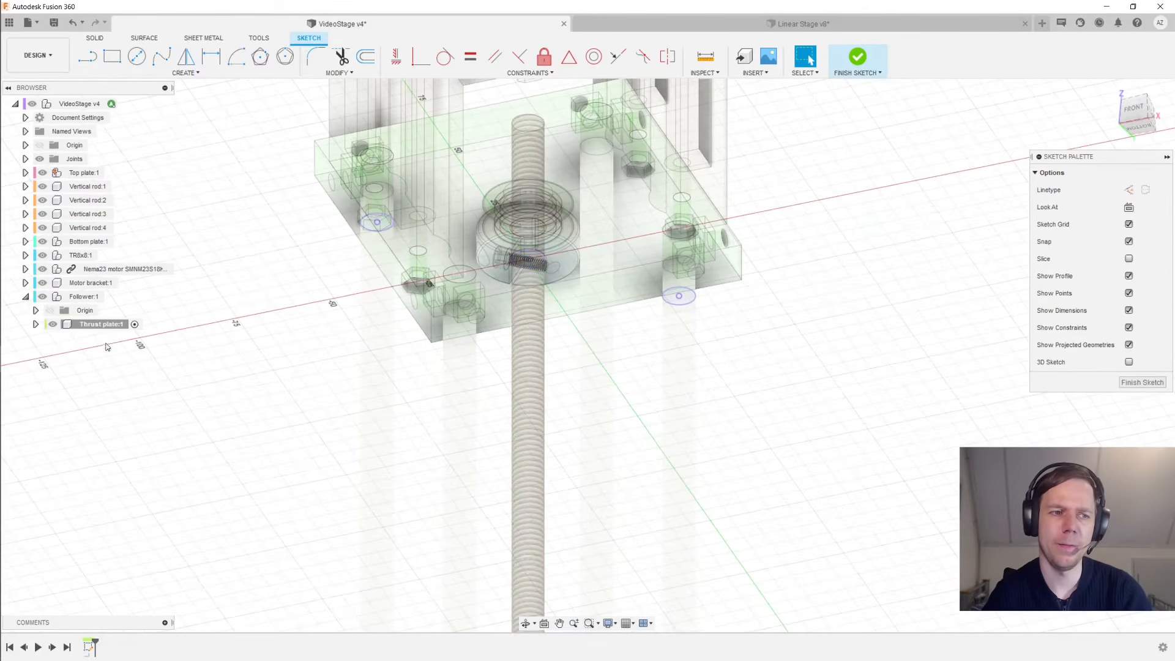
# Isolate the Follower component and view the sketch squarely from the bottom
pyautogui.rightClick(86, 297)
pyautogui.click(140, 589)
pyautogui.moveTo(193, 558)
pyautogui.keyDown('shift'); pyautogui.mouseDown(button='middle')
pyautogui.moveTo(747, 349)
pyautogui.moveTo(924, 228)
pyautogui.mouseUp(button='middle'); pyautogui.keyUp('shift')
pyautogui.click(1137, 124)
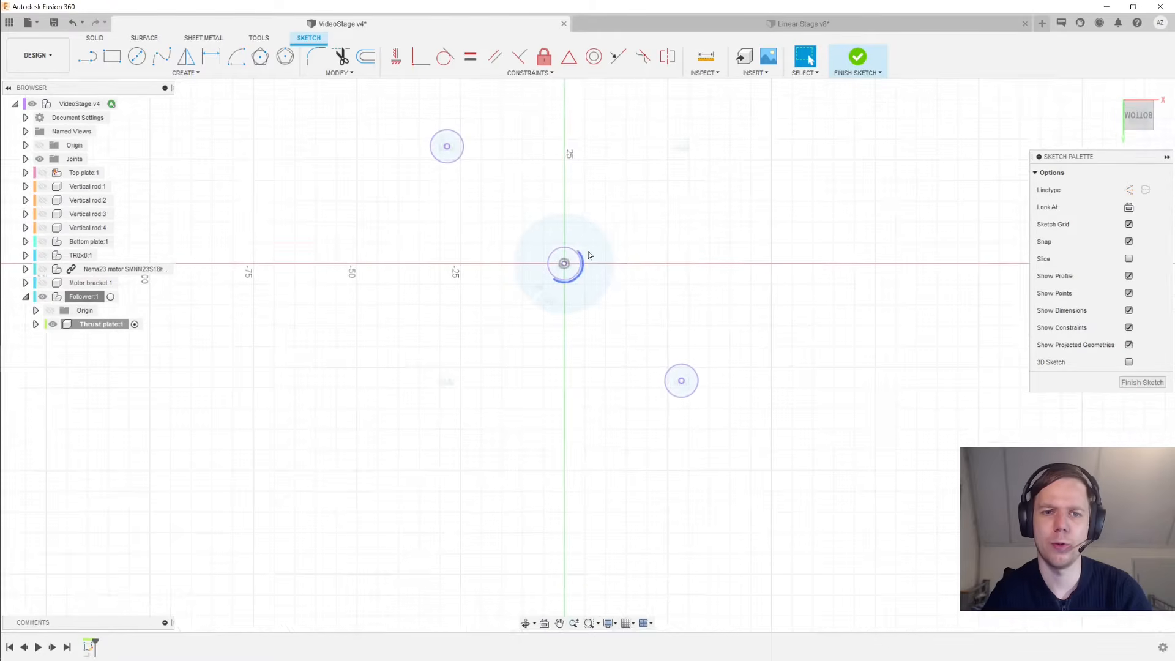
pyautogui.moveTo(710, 227); pyautogui.dragTo(696, 264, button='middle')
pyautogui.scroll(1, 713, 304)
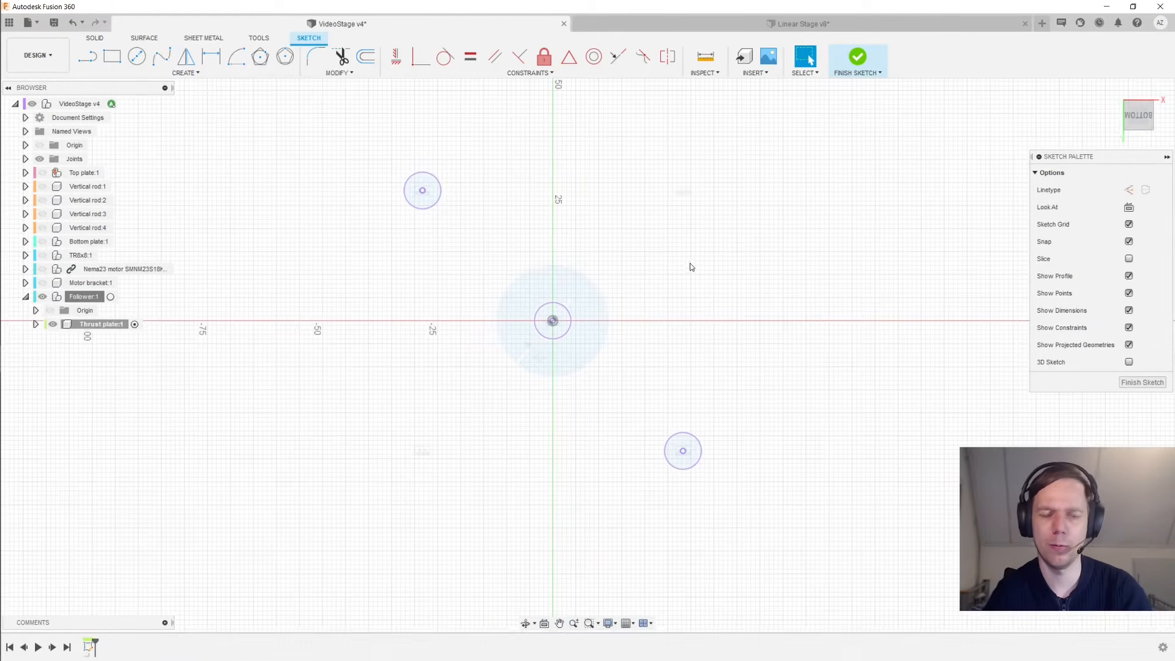
# Draw a slanted three-point rectangle and move its long side outward until it encloses all three projected circles
pyautogui.press('r')
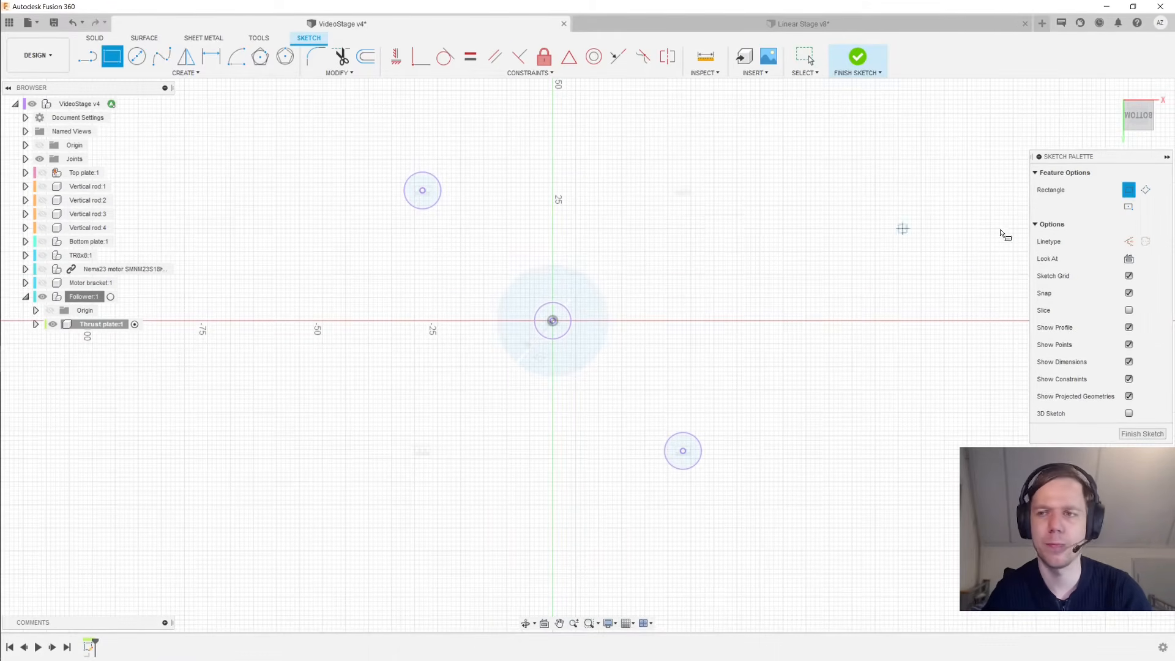
pyautogui.click(173, 260)
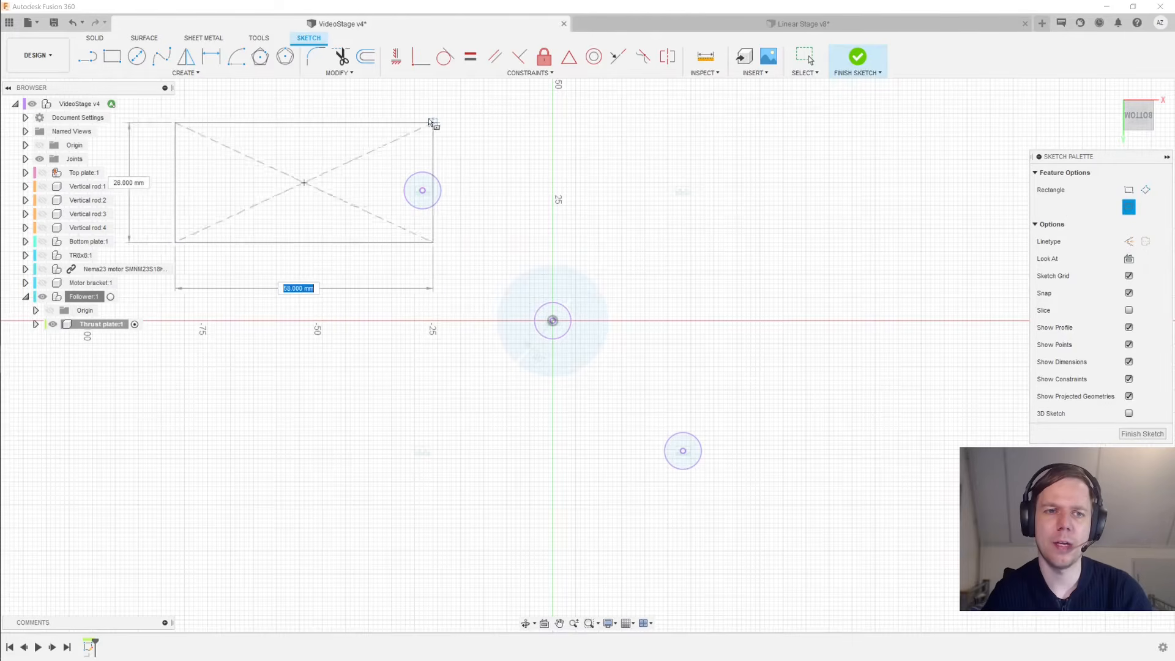
pyautogui.press('Escape')
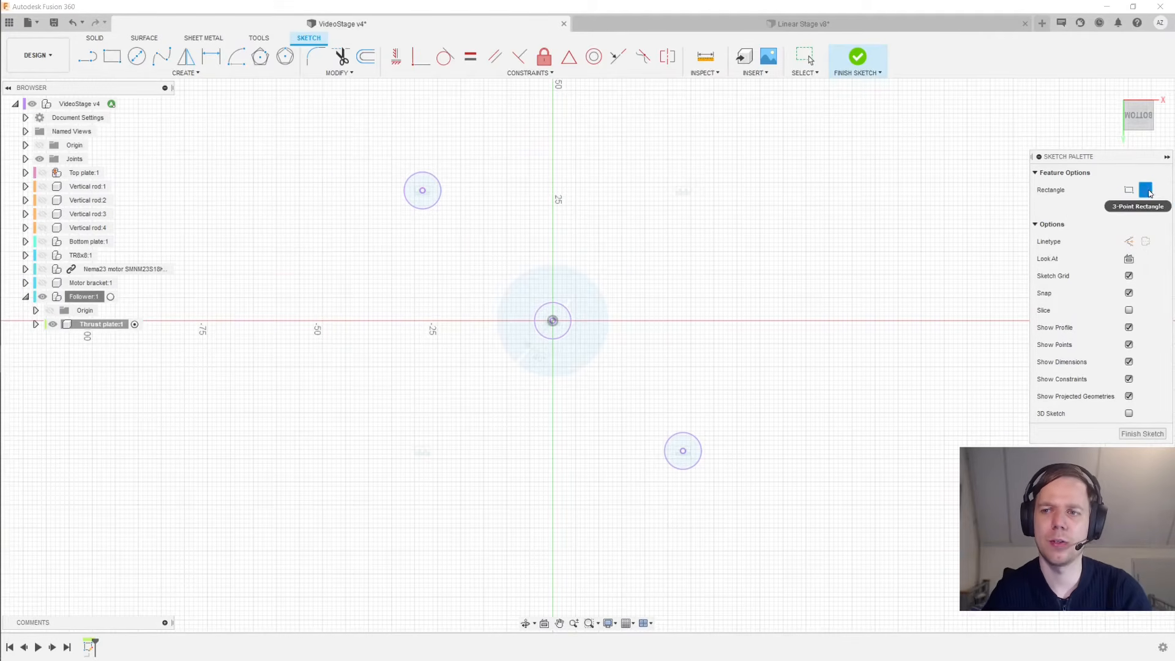
pyautogui.click(1145, 190)
pyautogui.click(423, 118)
pyautogui.click(302, 206)
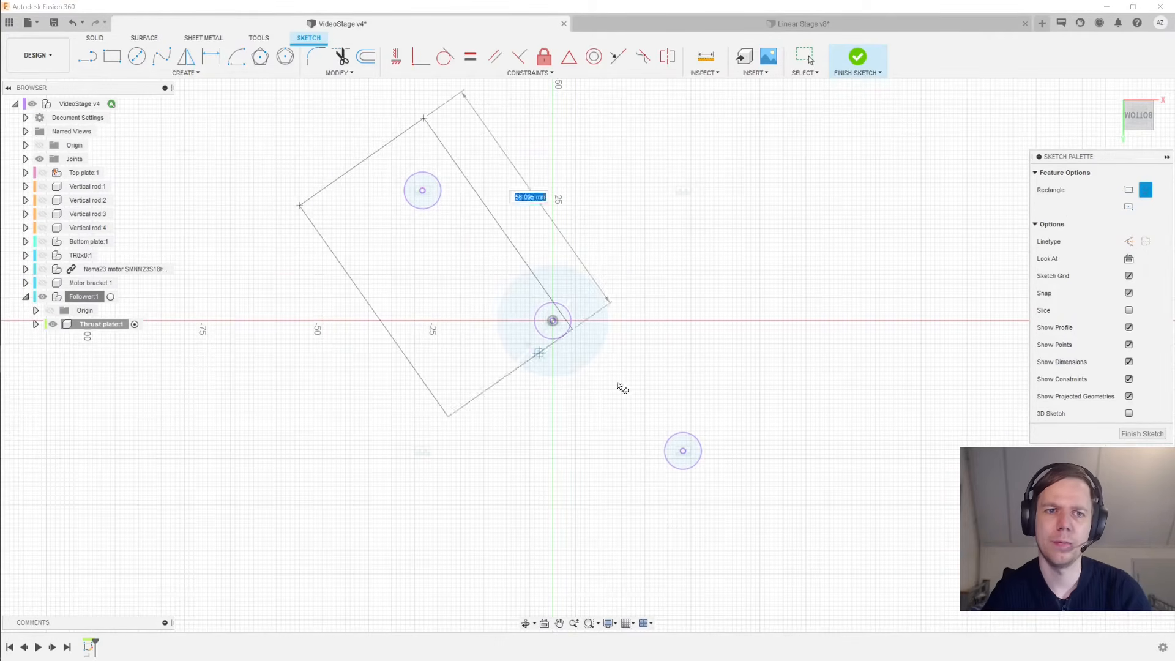
pyautogui.click(805, 506)
pyautogui.press('Escape')
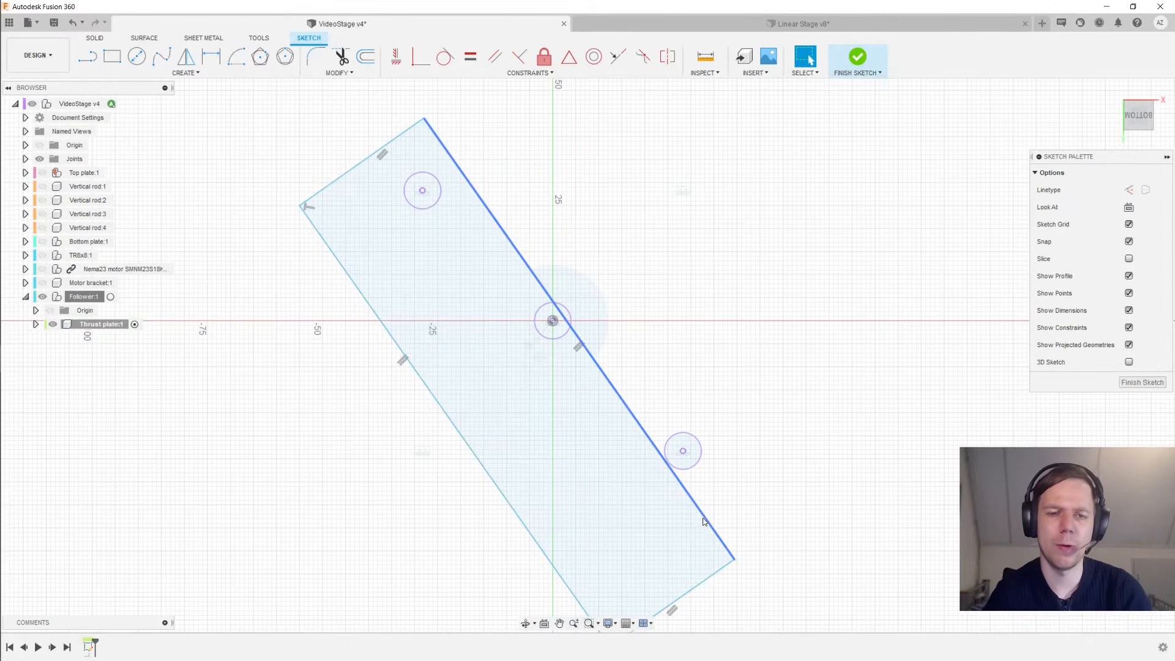
pyautogui.moveTo(703, 531); pyautogui.dragTo(790, 337)
pyautogui.click(790, 337)
pyautogui.moveTo(792, 318); pyautogui.dragTo(803, 343, button='middle')
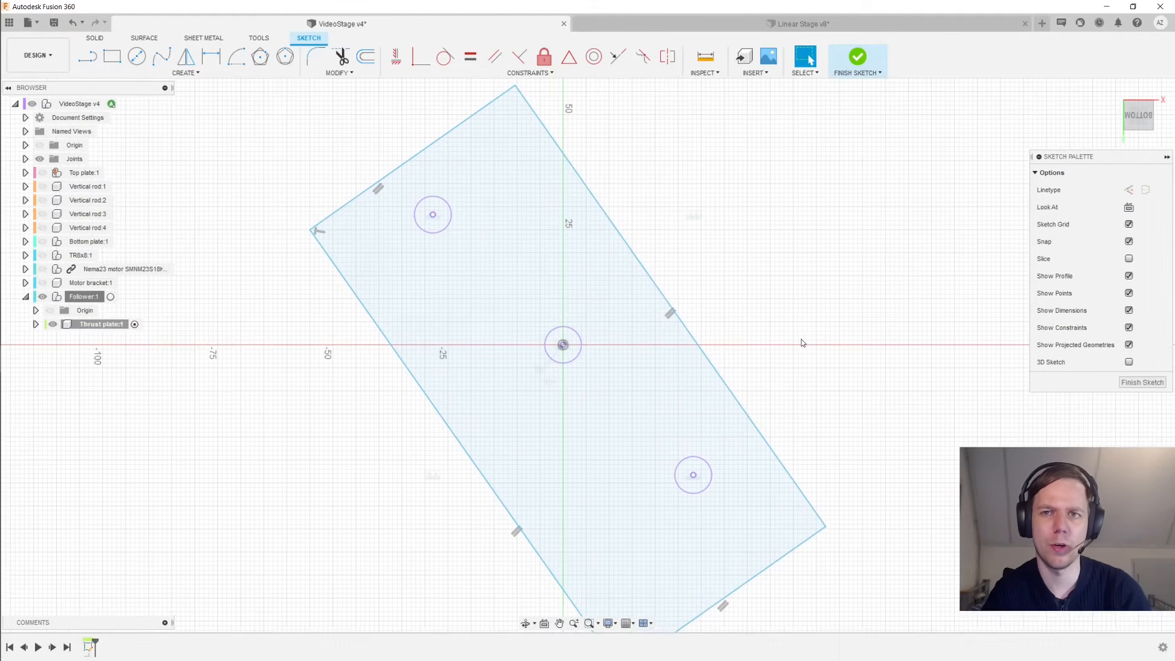
# Draw a construction line joining the centres of the two projected rod circles
pyautogui.press('l')
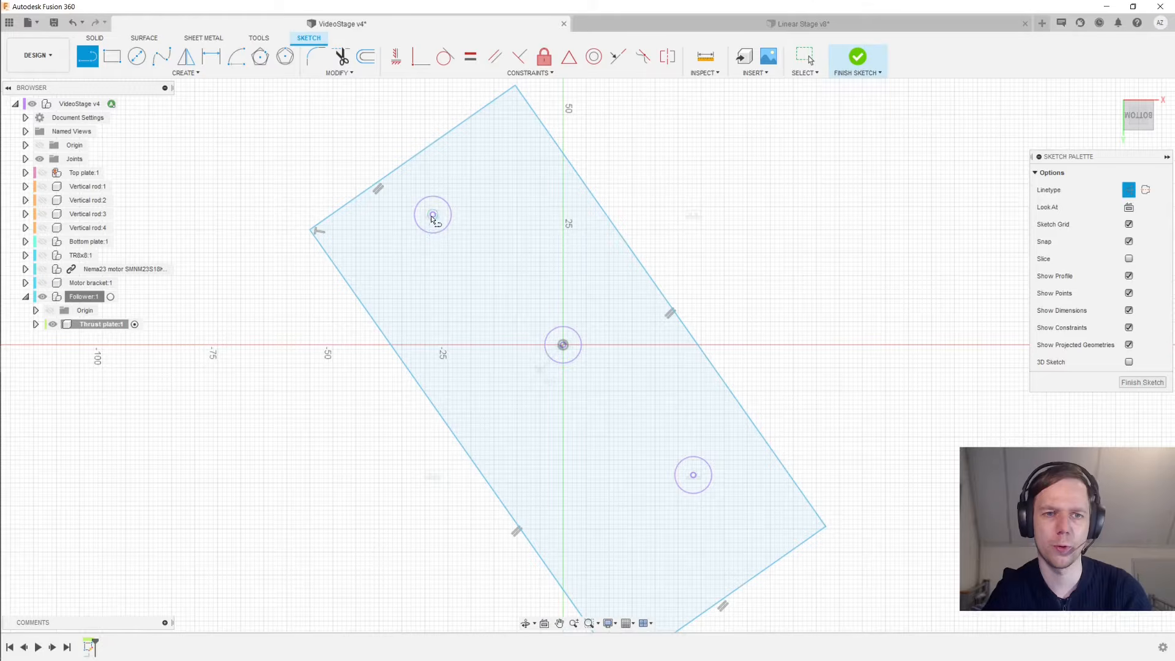
pyautogui.click(433, 215)
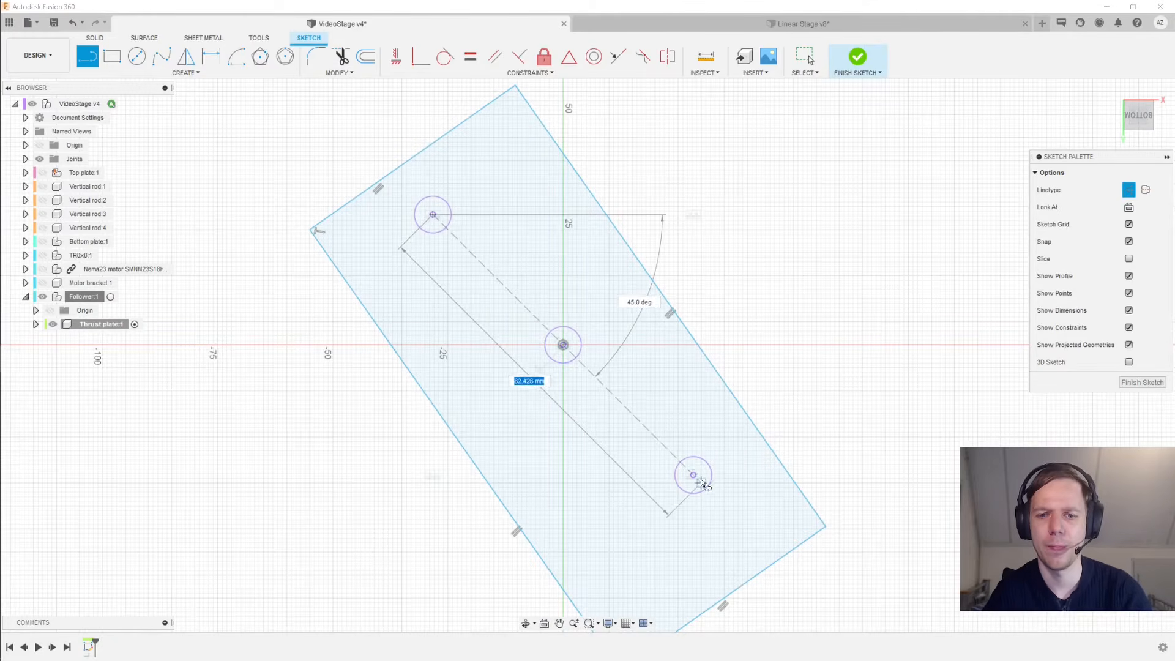
pyautogui.click(693, 476)
pyautogui.press('Escape')
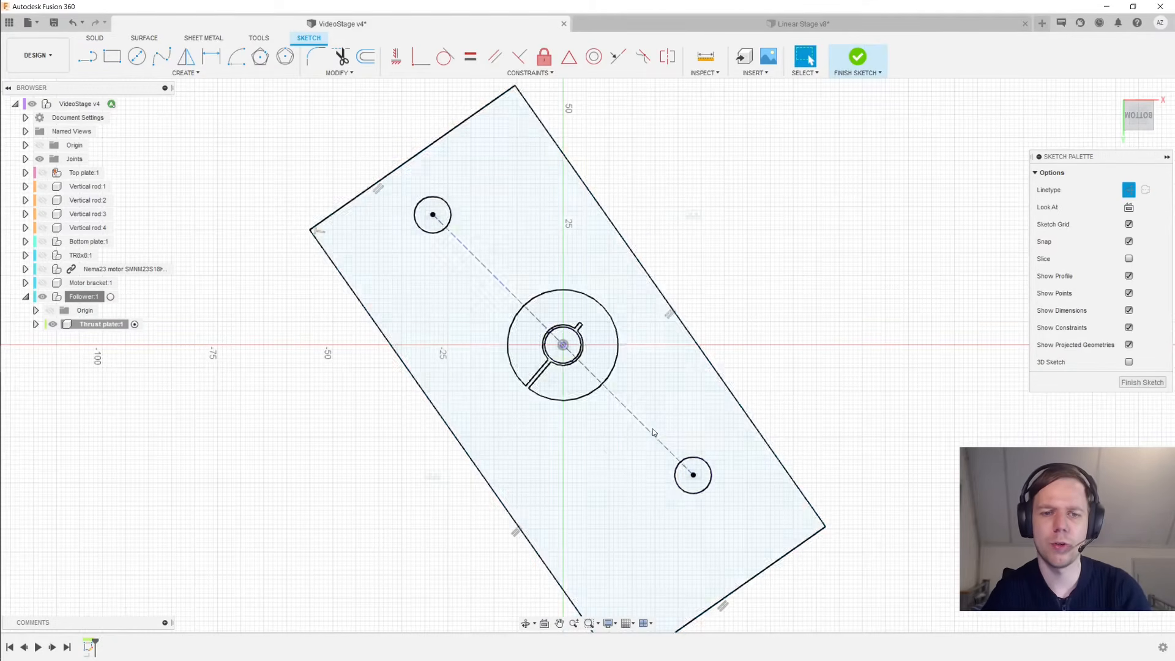
pyautogui.click(640, 423)
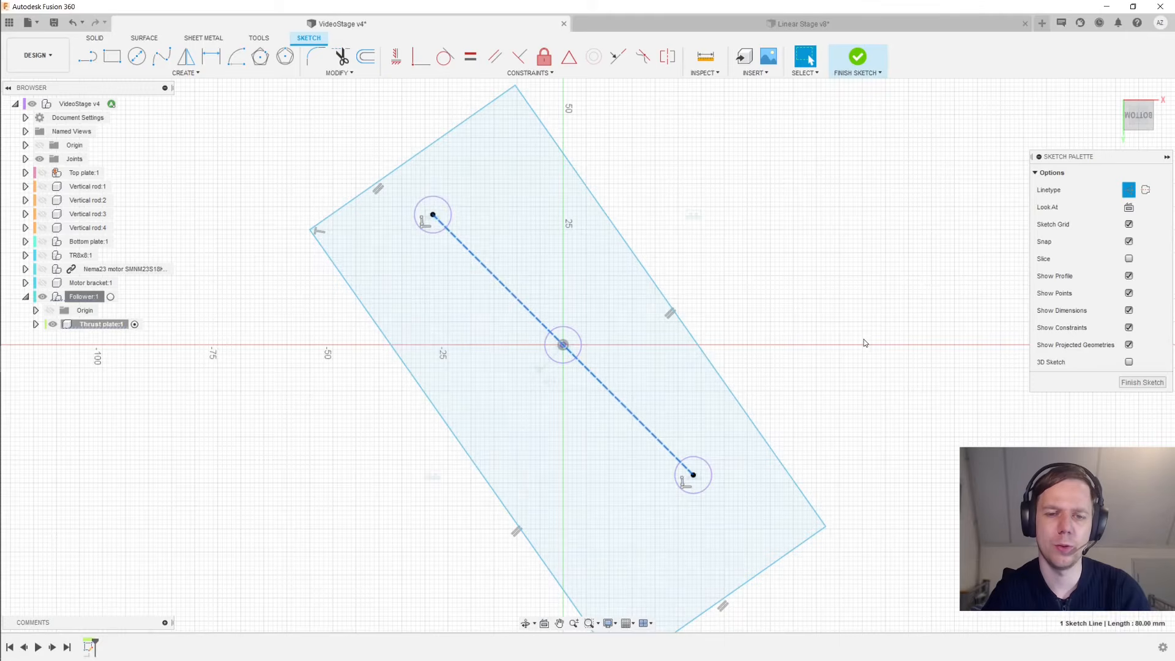
# Draw a circle on the upper rod's centre and set its diameter to 15 mm
pyautogui.press('c')
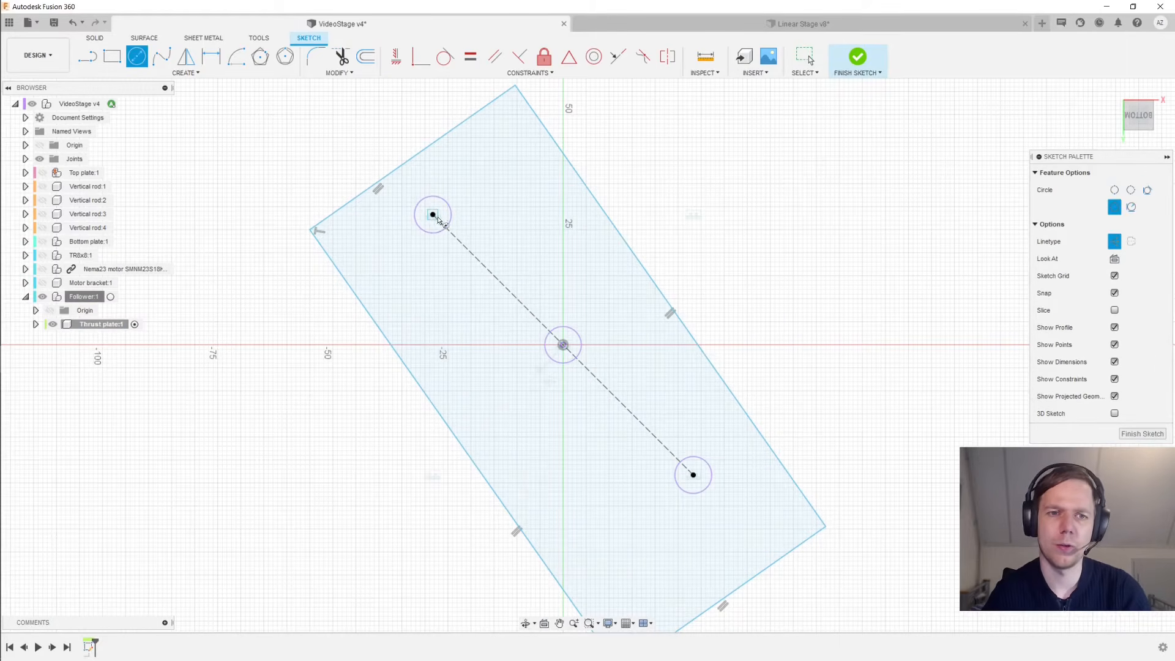
pyautogui.click(433, 214)
pyautogui.click(484, 241)
pyautogui.press('Escape')
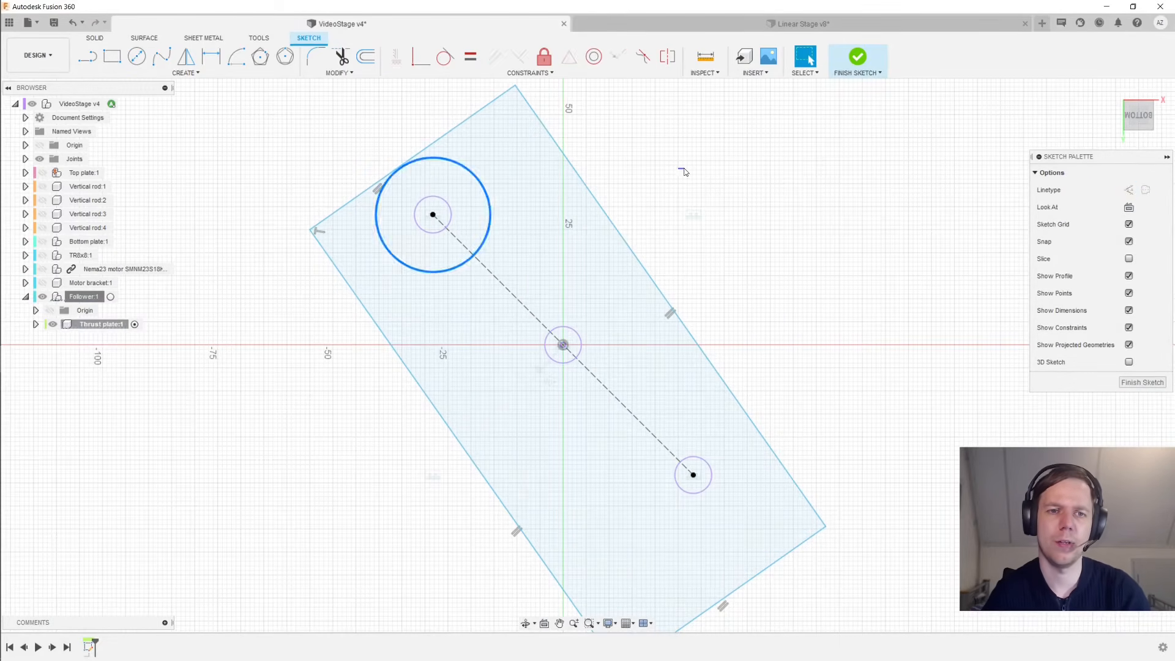
pyautogui.press('d')
pyautogui.click(488, 226)
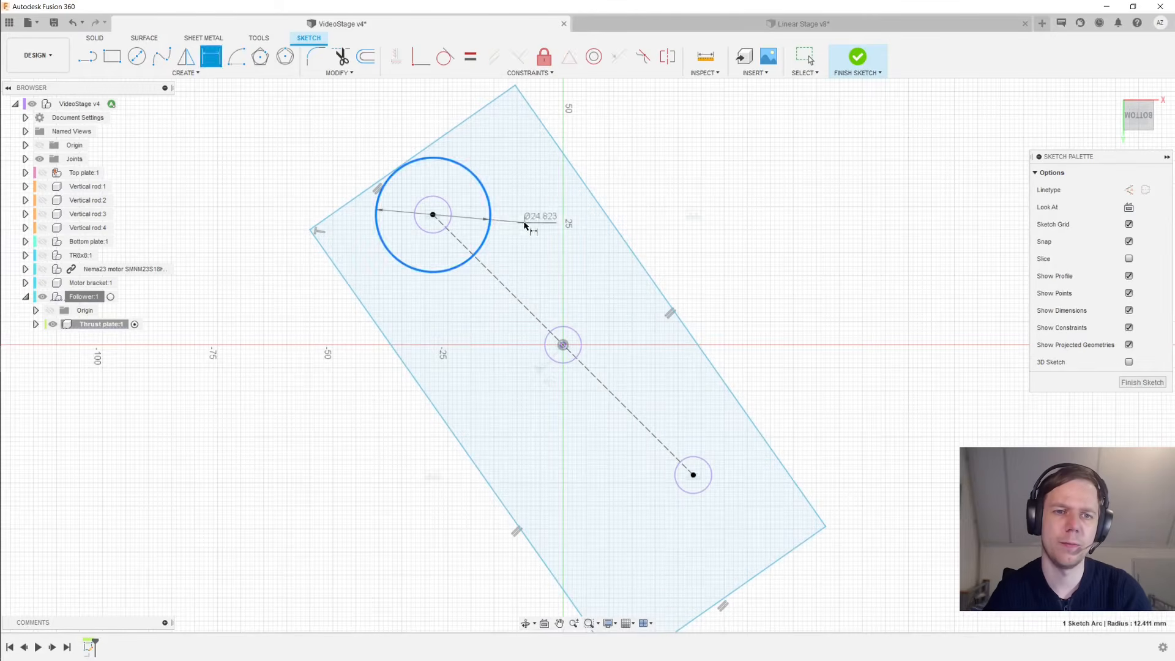
pyautogui.click(525, 226)
pyautogui.write('15')
pyautogui.press('Return')
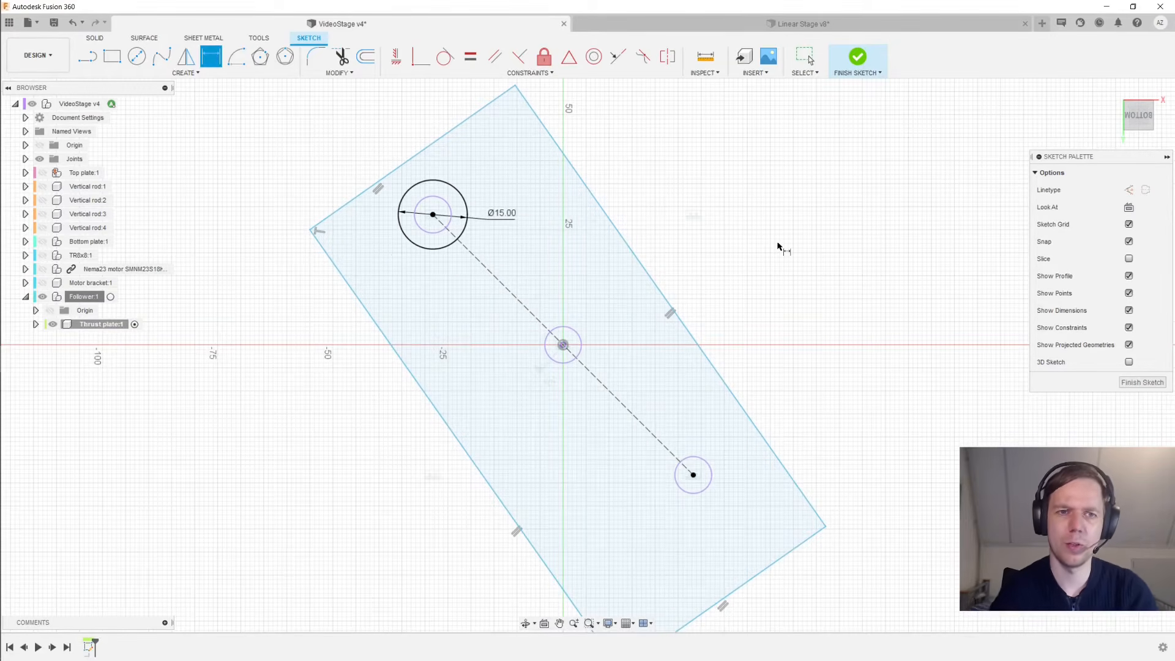
# Draw one circle on the lower rod's centre and another on the lead screw's centre
pyautogui.press('c')
pyautogui.click(694, 475)
pyautogui.click(663, 436)
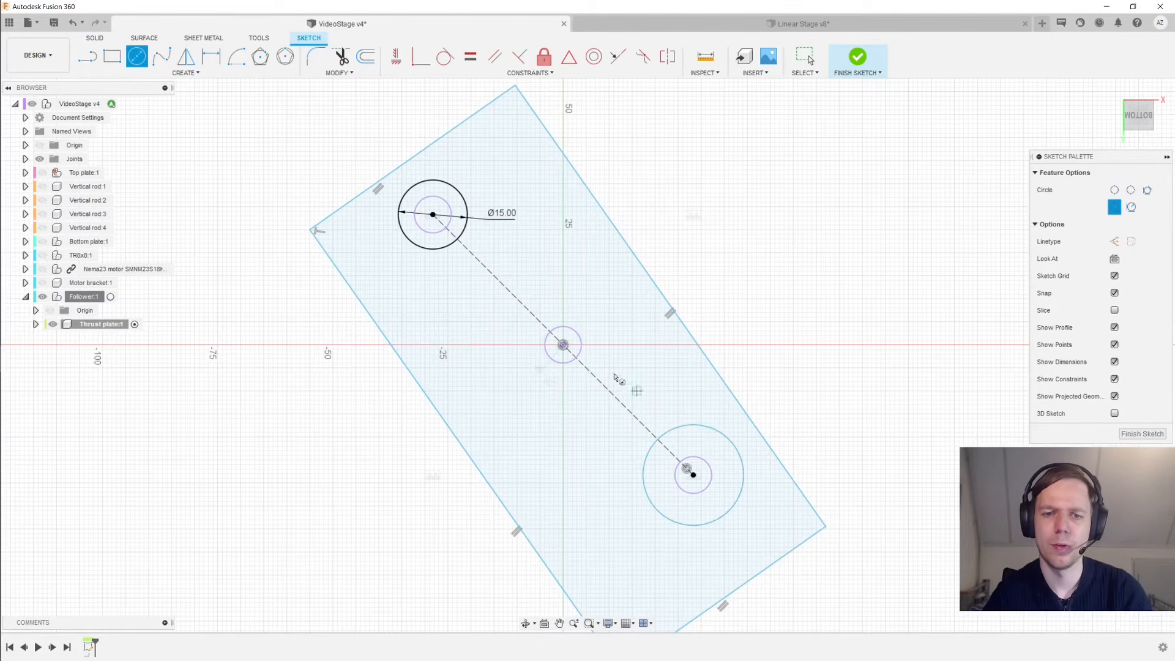
pyautogui.click(563, 345)
pyautogui.click(617, 361)
# Set the diameter of the circle around the lead screw to 10.5 mm
pyautogui.press('d')
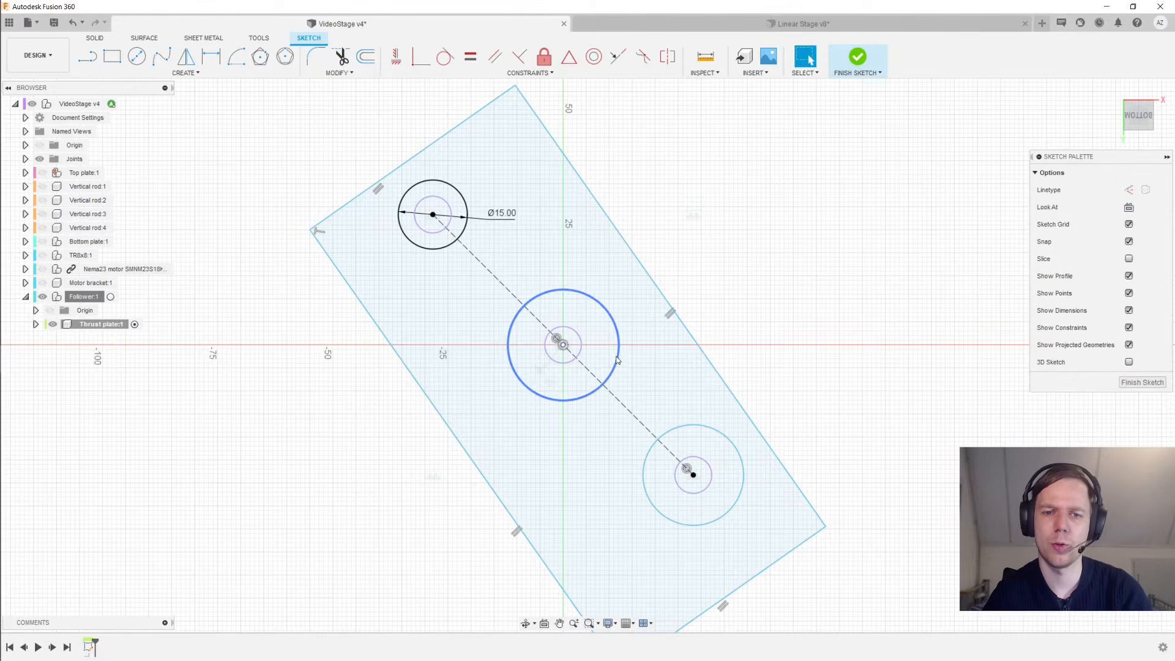
pyautogui.click(617, 361)
pyautogui.click(640, 377)
pyautogui.write('10.')
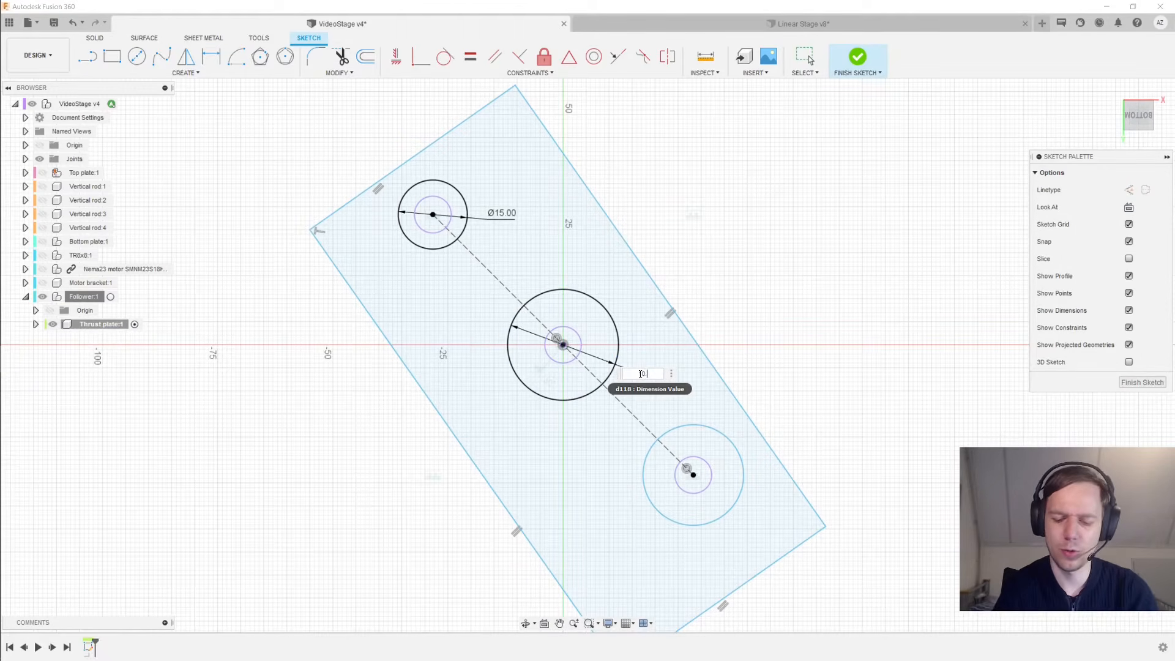
pyautogui.write('5')
pyautogui.press('Return')
pyautogui.press('Escape')
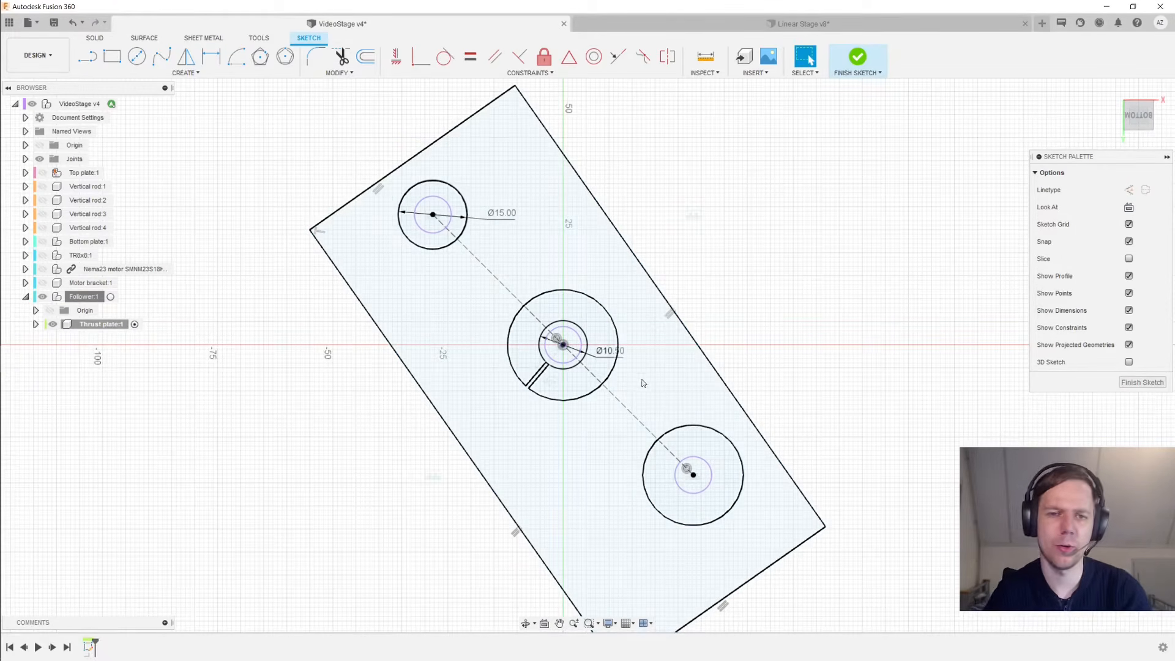
# Apply an equal constraint between the lower rod's new circle and the 15 mm circle
pyautogui.click(669, 431)
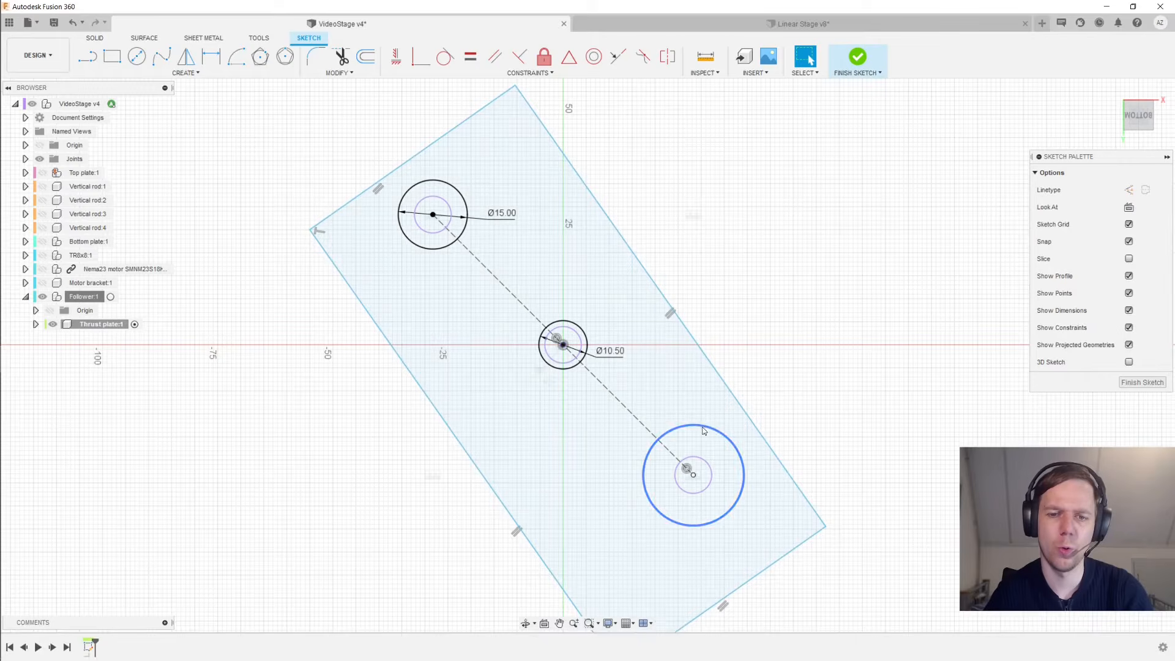
pyautogui.click(441, 250)
pyautogui.press('Escape')
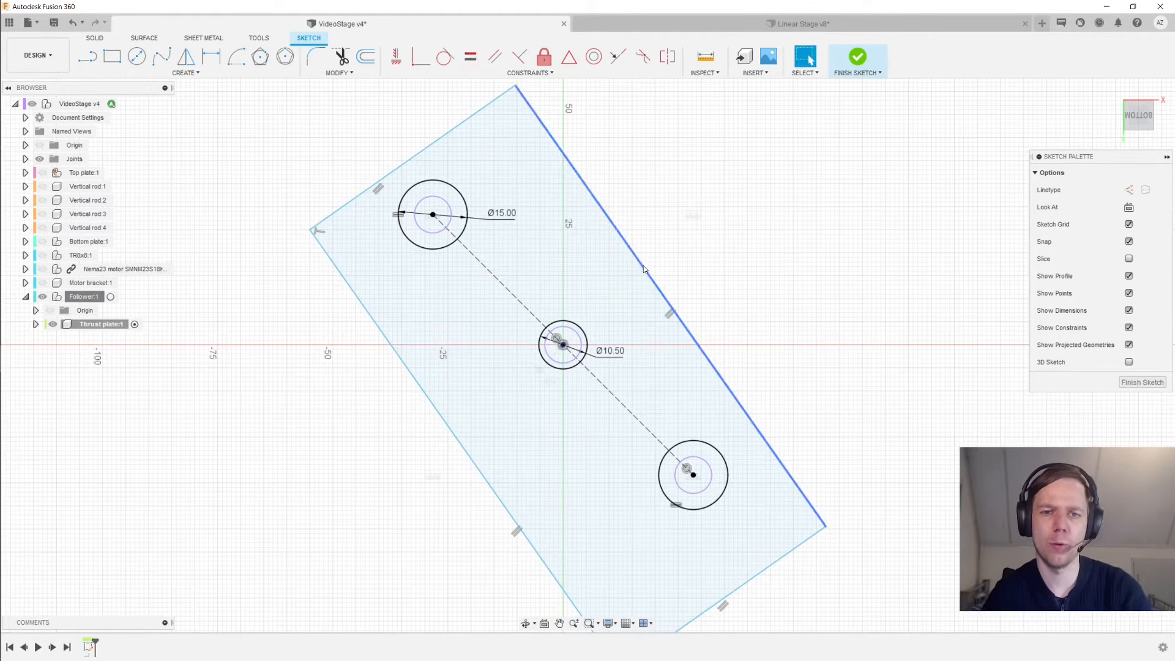
# Make the rectangle's two long sides symmetric about the construction line between the rods
pyautogui.click(635, 256)
pyautogui.keyDown('ctrl'); pyautogui.click(366, 309); pyautogui.keyUp('ctrl')
pyautogui.keyDown('ctrl'); pyautogui.click(488, 272); pyautogui.keyUp('ctrl')
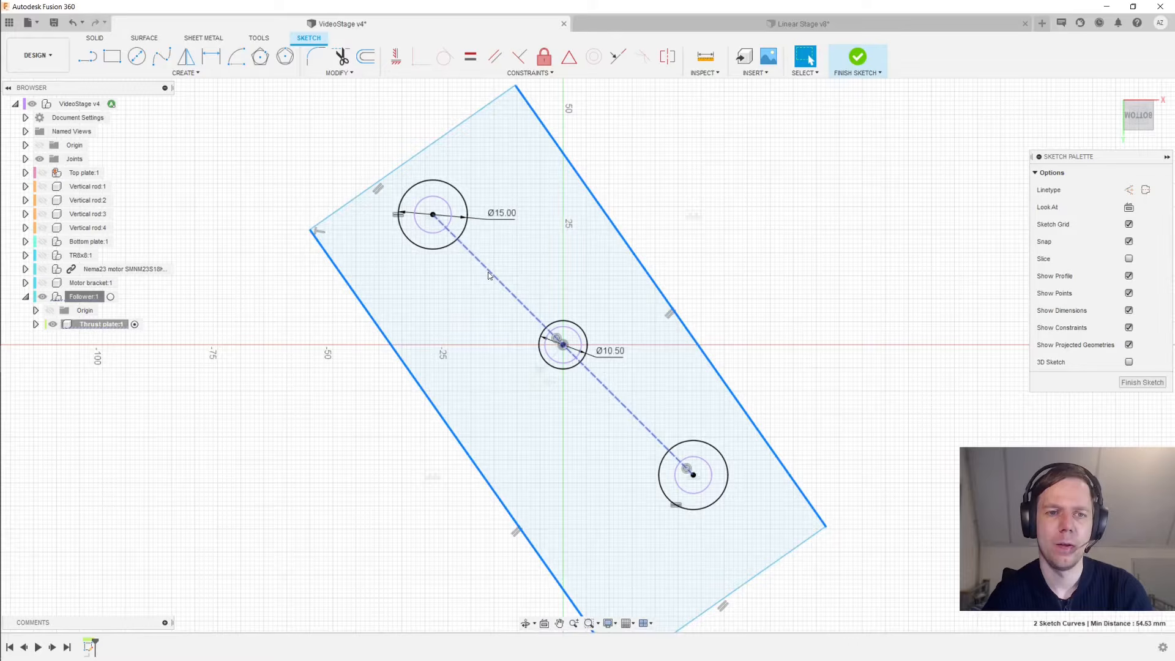
pyautogui.click(672, 58)
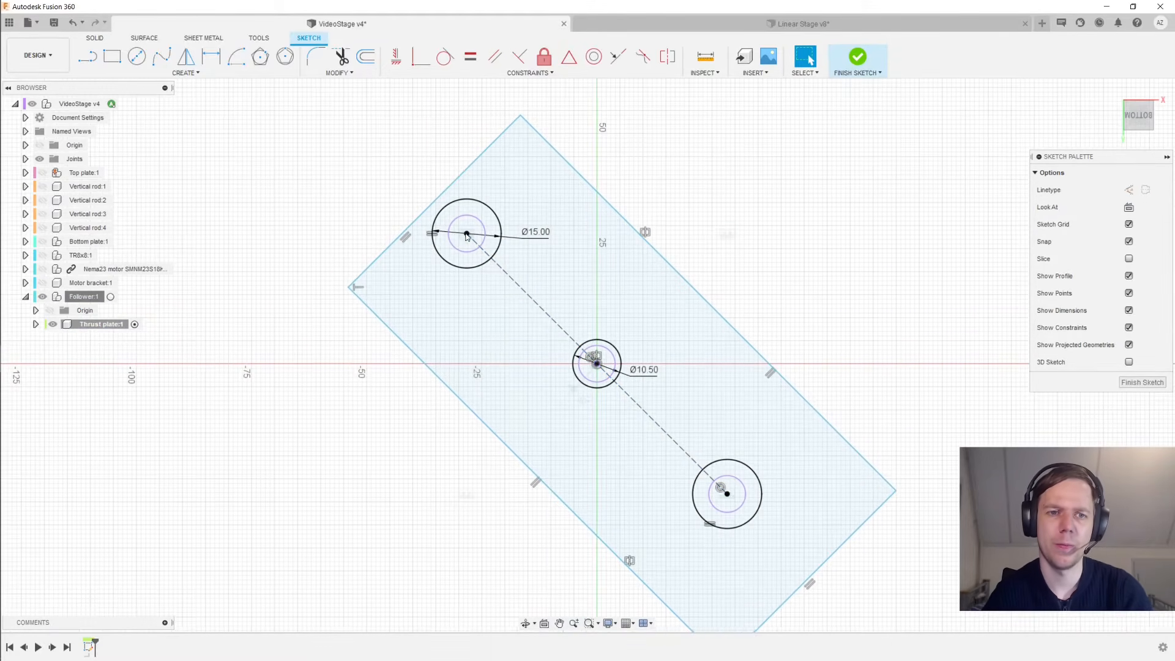
# Dimension the upper rod's centre point to the nearest short side of the rectangle at 20 mm
pyautogui.click(468, 235)
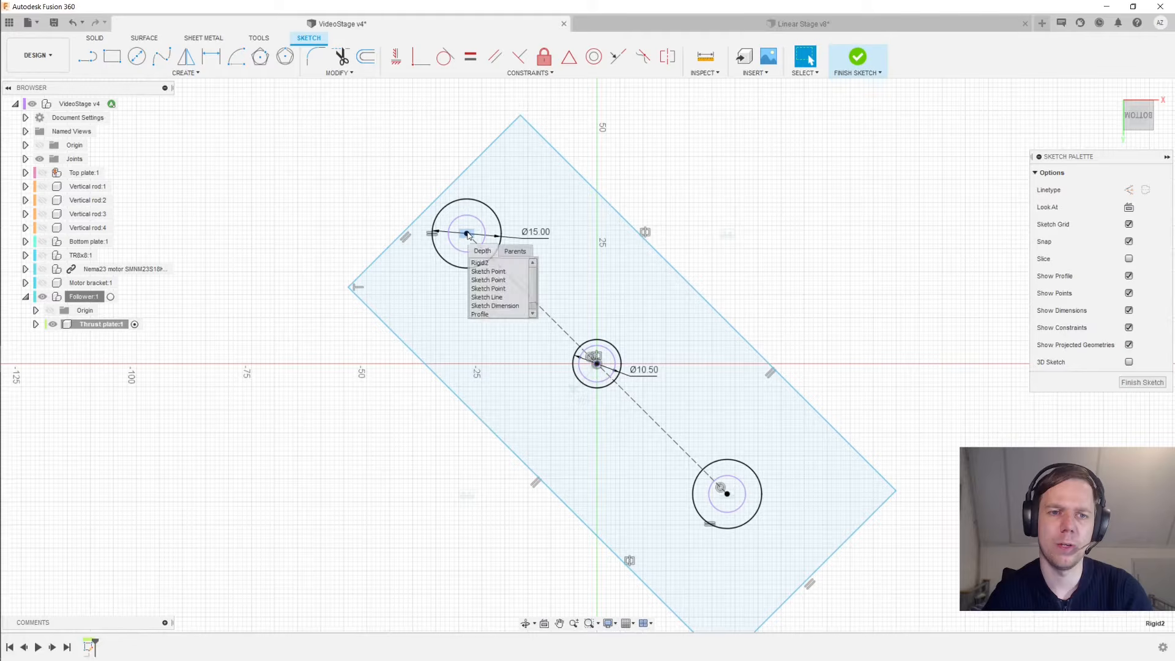
pyautogui.click(486, 271)
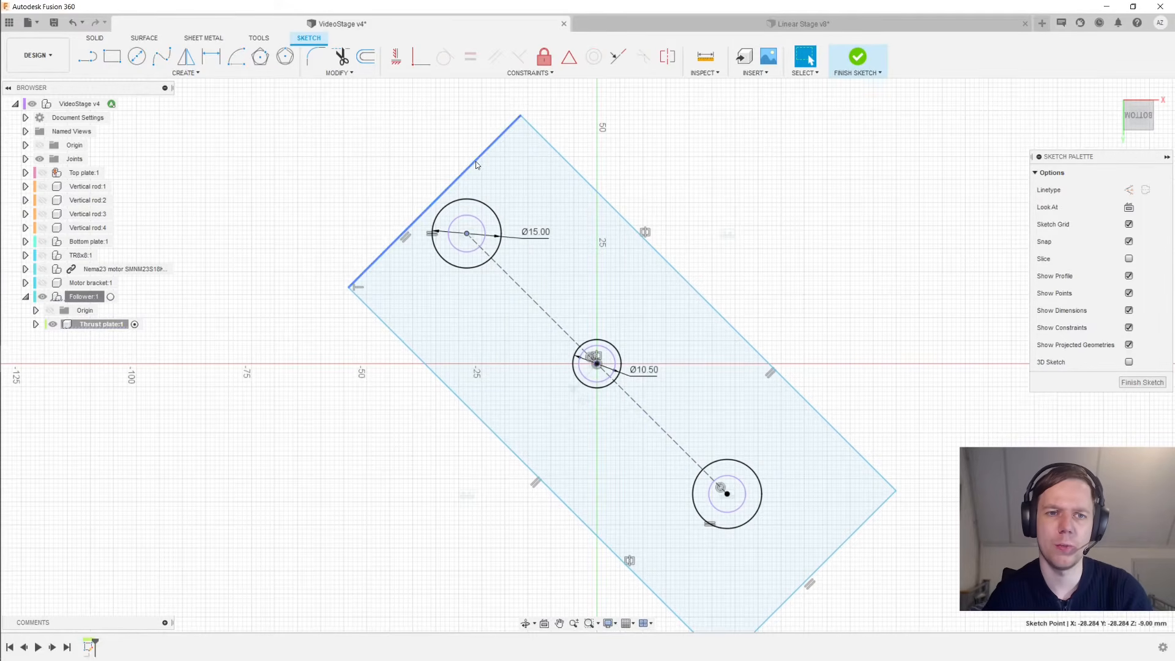
pyautogui.keyDown('ctrl'); pyautogui.click(475, 162); pyautogui.keyUp('ctrl')
pyautogui.press('d')
pyautogui.click(564, 113)
pyautogui.moveTo(775, 170)
pyautogui.mouseDown(button='middle')
pyautogui.moveTo(783, 221)
pyautogui.moveTo(831, 223)
pyautogui.mouseUp(button='middle')
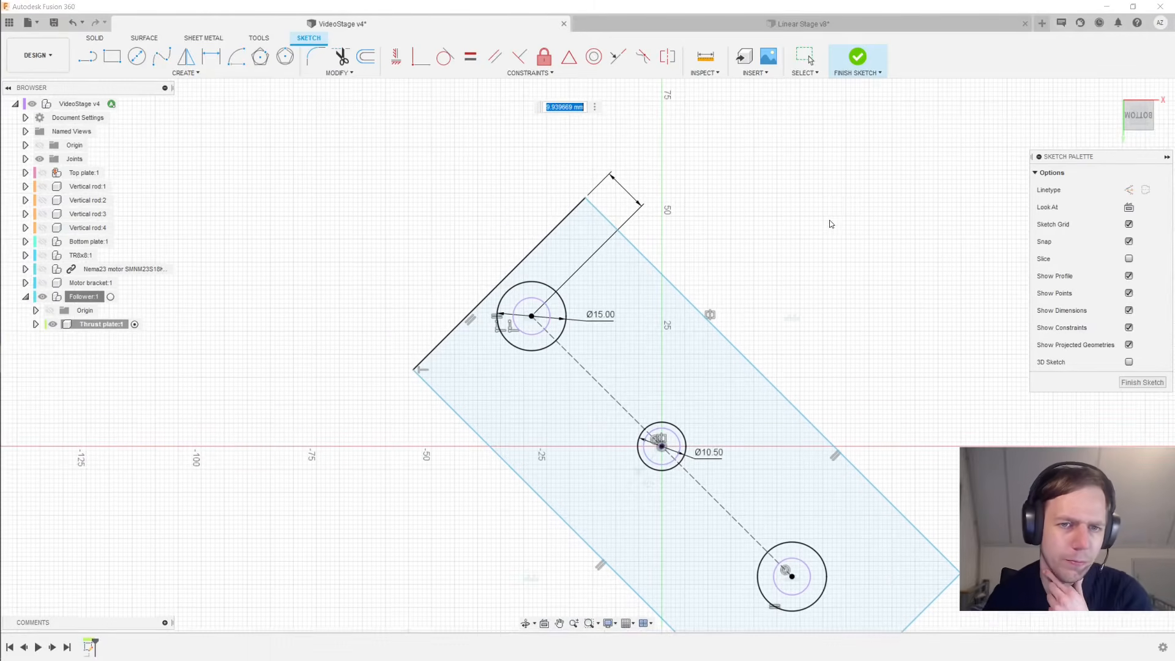
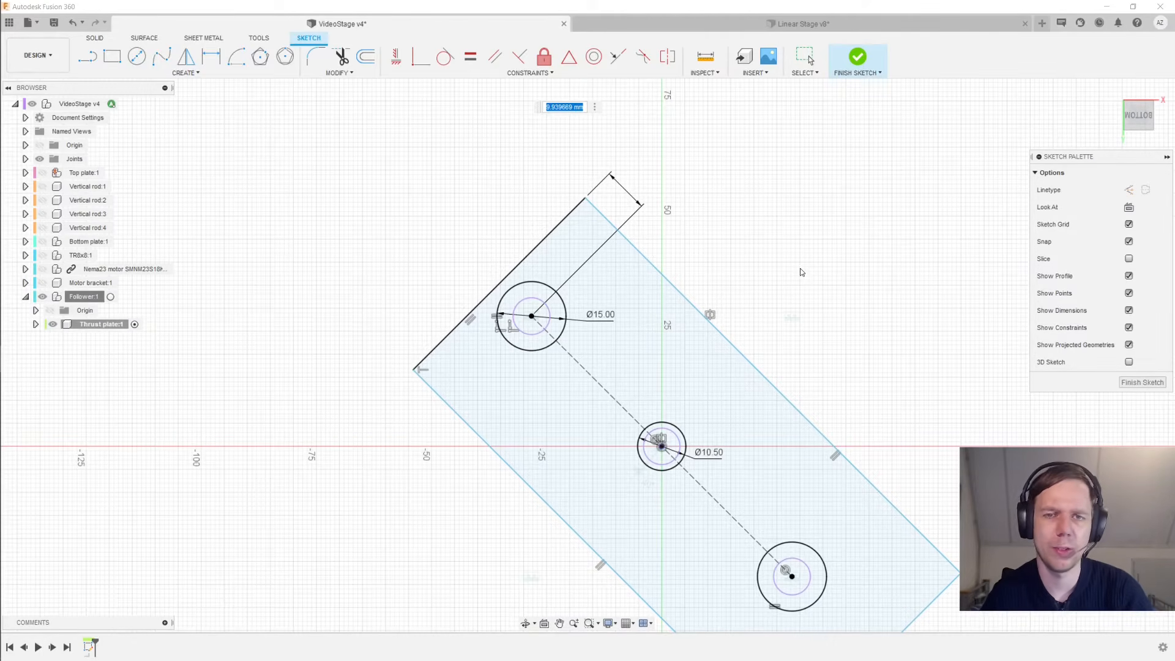
pyautogui.moveTo(799, 272)
pyautogui.mouseDown(button='middle')
pyautogui.moveTo(706, 273)
pyautogui.moveTo(758, 294)
pyautogui.mouseUp(button='middle')
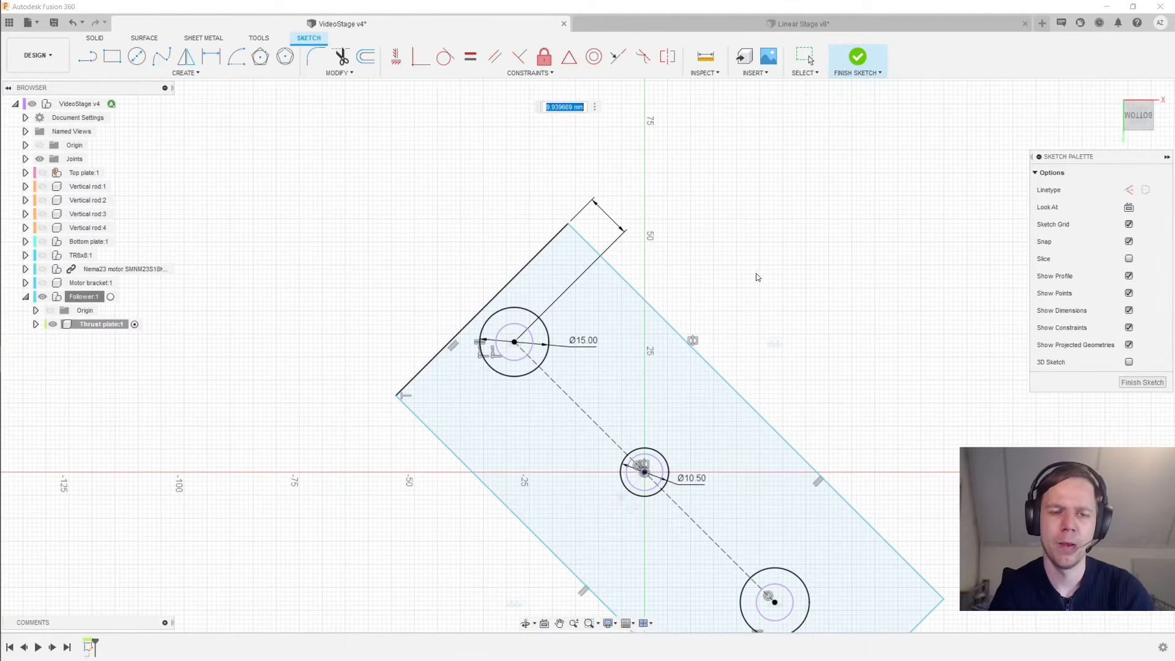
pyautogui.write('20')
pyautogui.press('Return')
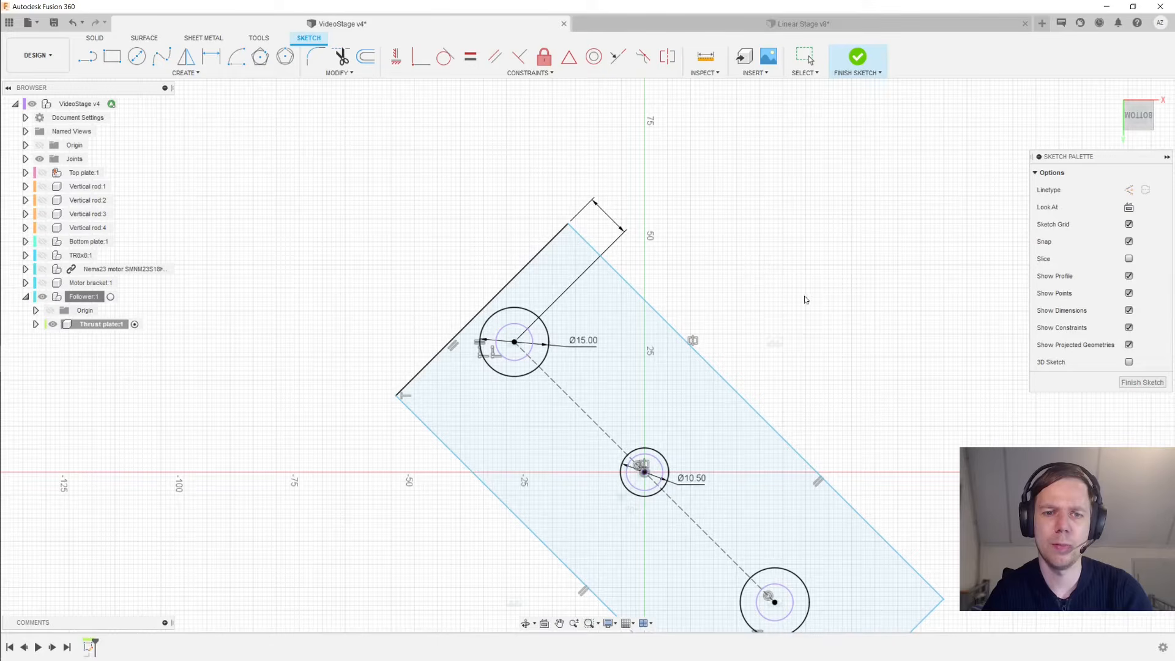
pyautogui.moveTo(765, 328)
pyautogui.mouseDown(button='middle')
pyautogui.moveTo(721, 254)
pyautogui.moveTo(680, 239)
pyautogui.mouseUp(button='middle')
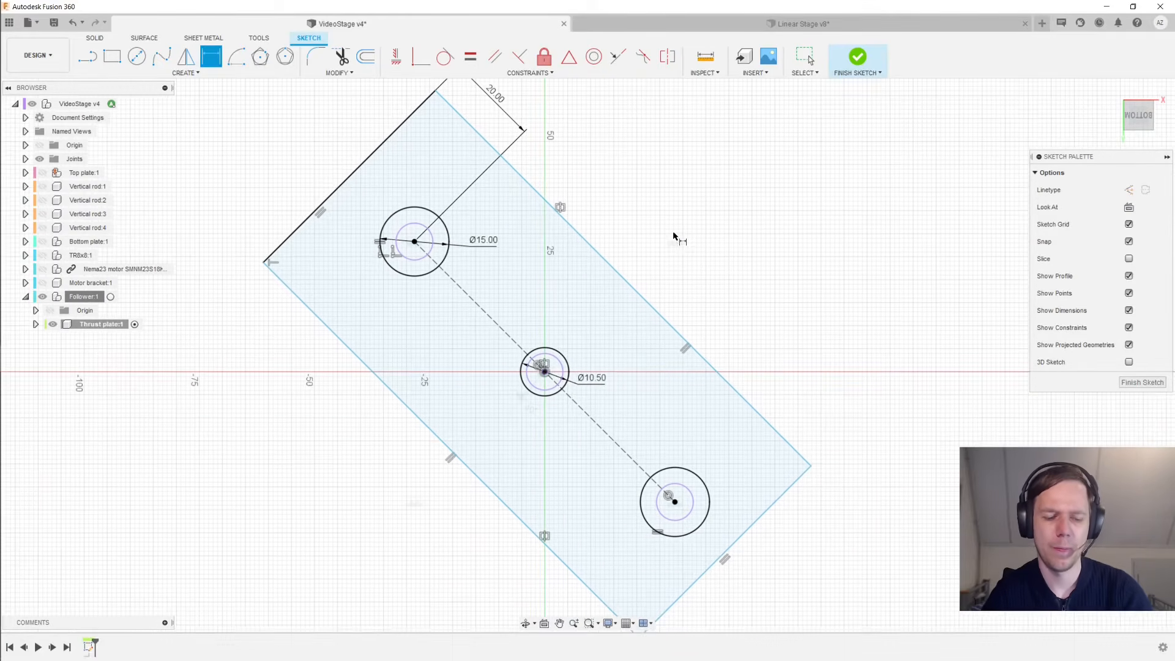
pyautogui.press('l')
pyautogui.press('x')
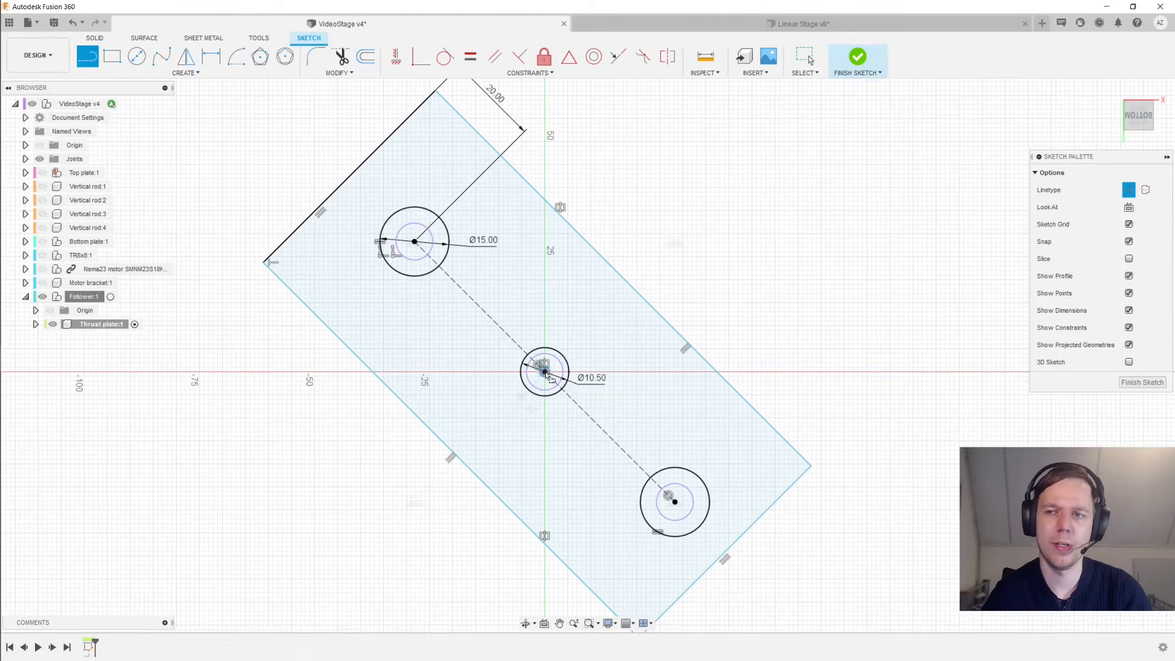
pyautogui.click(546, 373)
pyautogui.click(619, 277)
pyautogui.press('Escape')
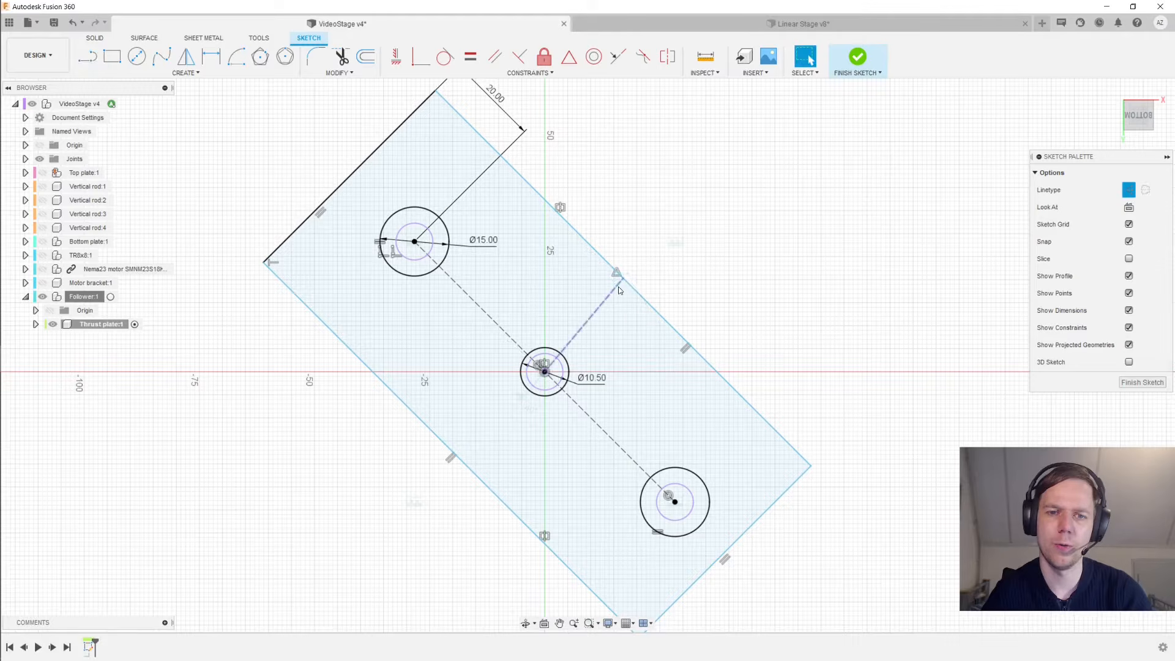
pyautogui.click(617, 290)
pyautogui.press('Delete')
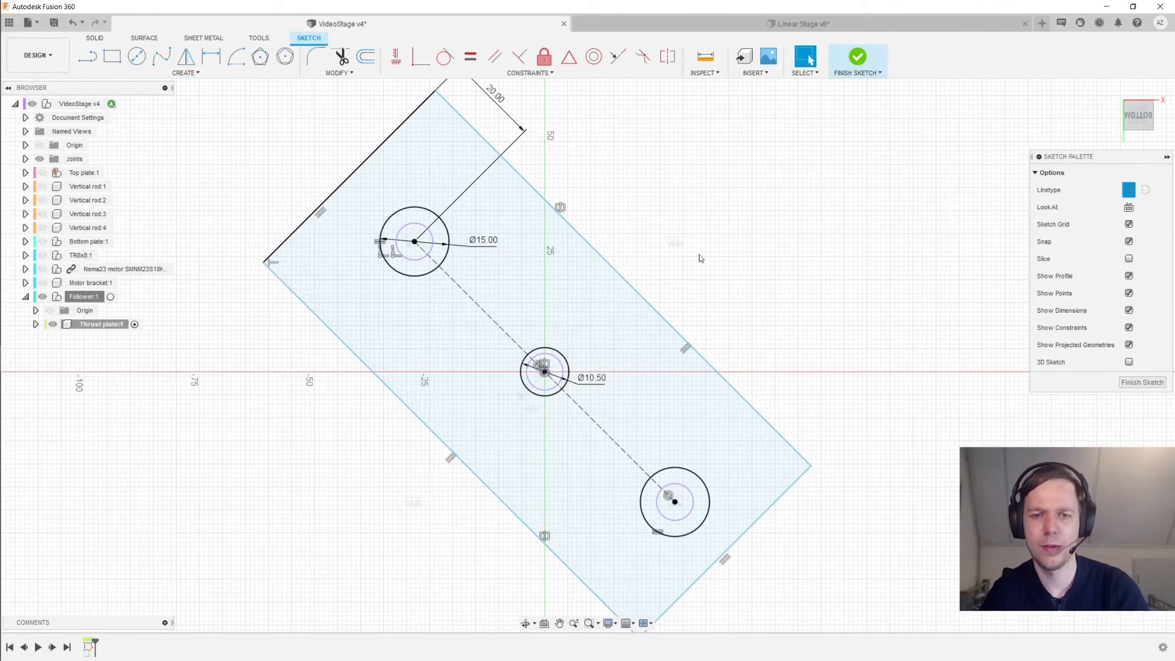
# Draw a construction line from the lead screw circle's centre perpendicular to the rectangle's nearby long side
pyautogui.press('l')
pyautogui.click(546, 373)
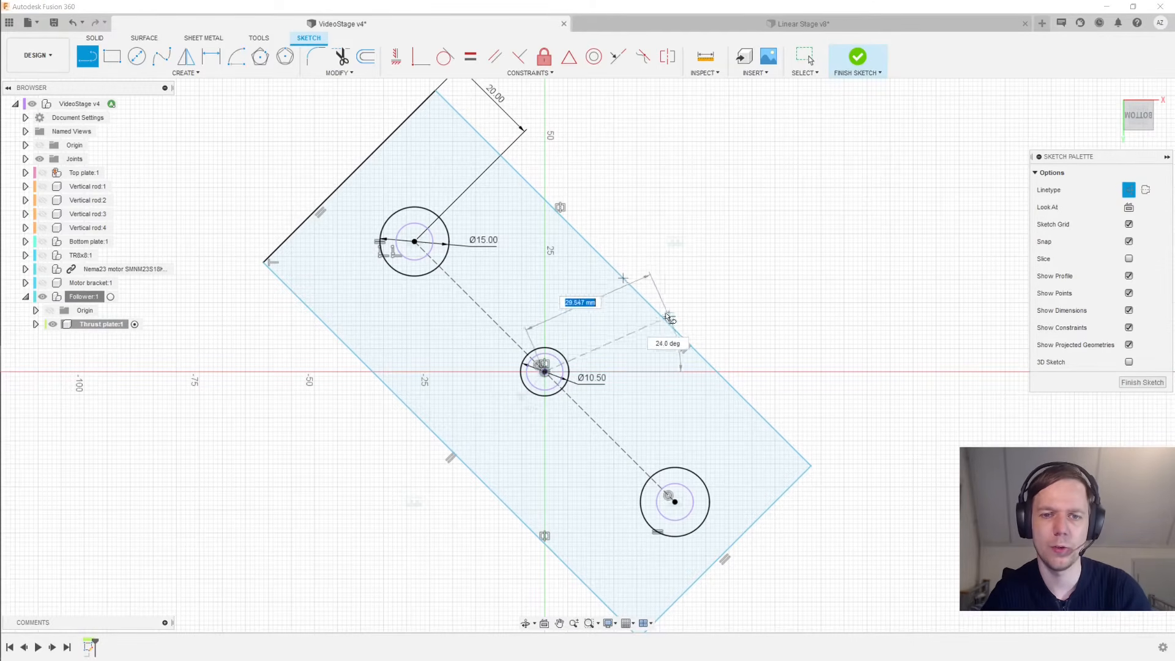
pyautogui.click(625, 289)
pyautogui.press('Escape')
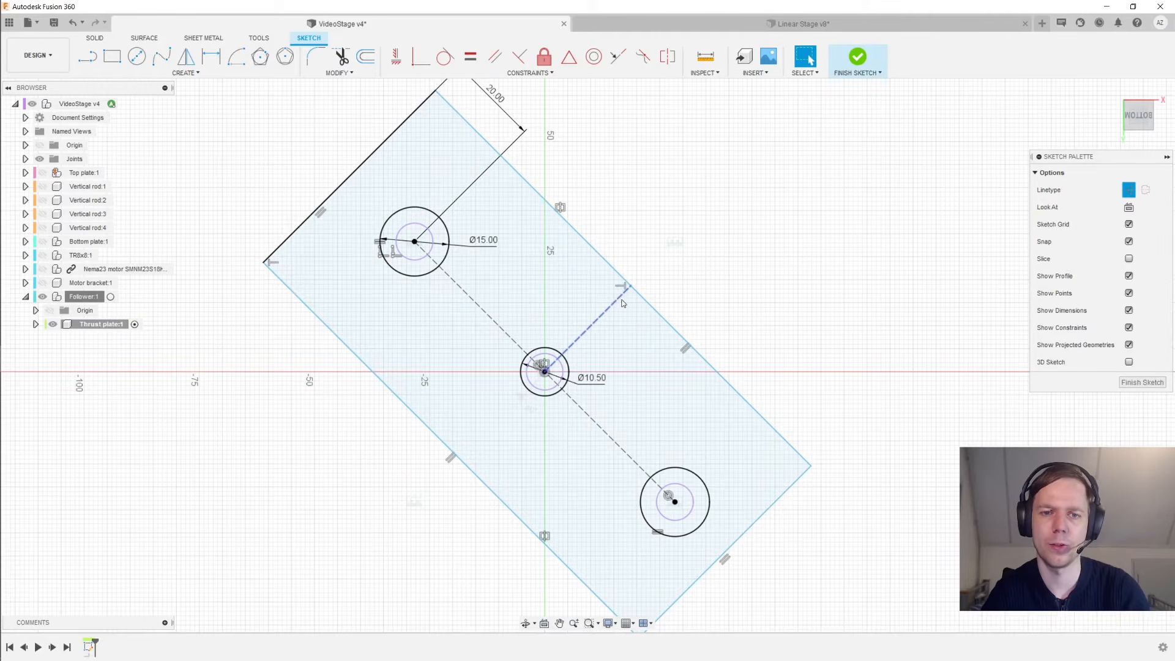
# Make the rectangle's two short sides symmetric about the perpendicular construction line through the lead screw centre
pyautogui.click(362, 163)
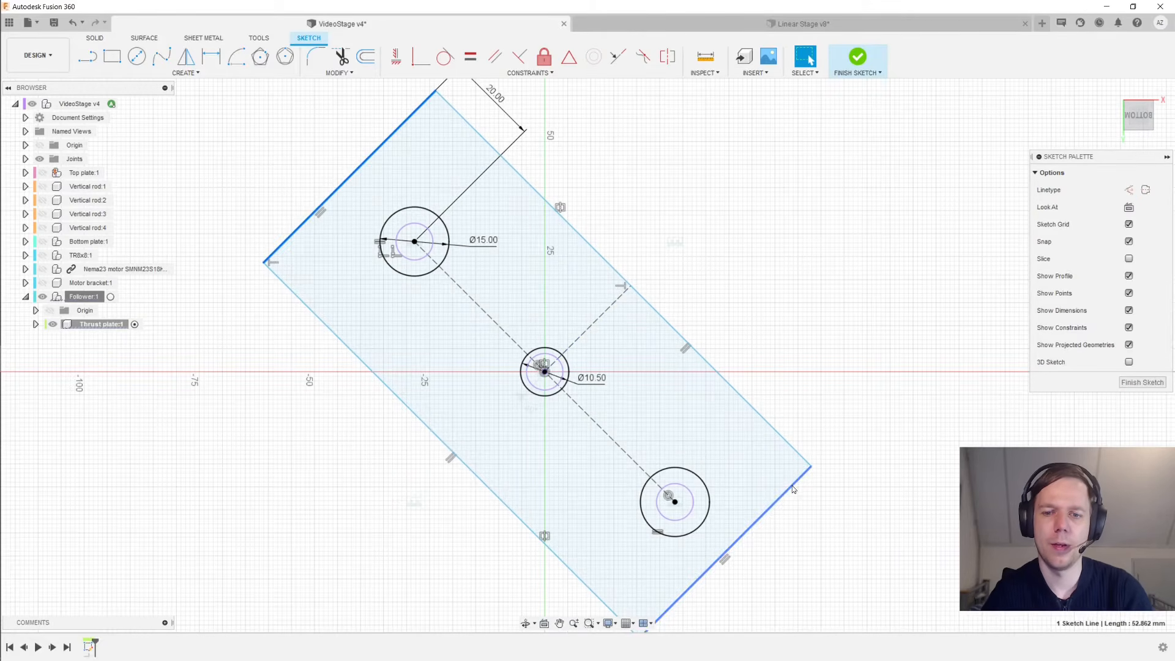
pyautogui.keyDown('ctrl'); pyautogui.click(730, 548); pyautogui.keyUp('ctrl')
pyautogui.keyDown('ctrl'); pyautogui.click(597, 319); pyautogui.keyUp('ctrl')
pyautogui.click(667, 56)
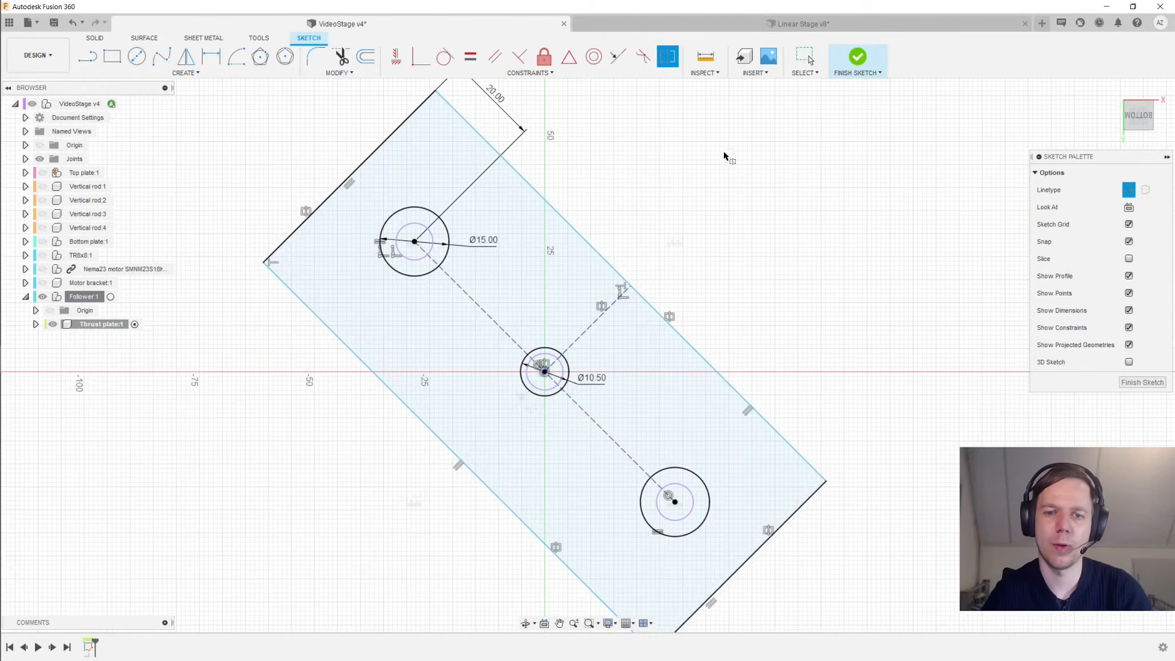
pyautogui.scroll(-2, 764, 283)
pyautogui.press('Escape')
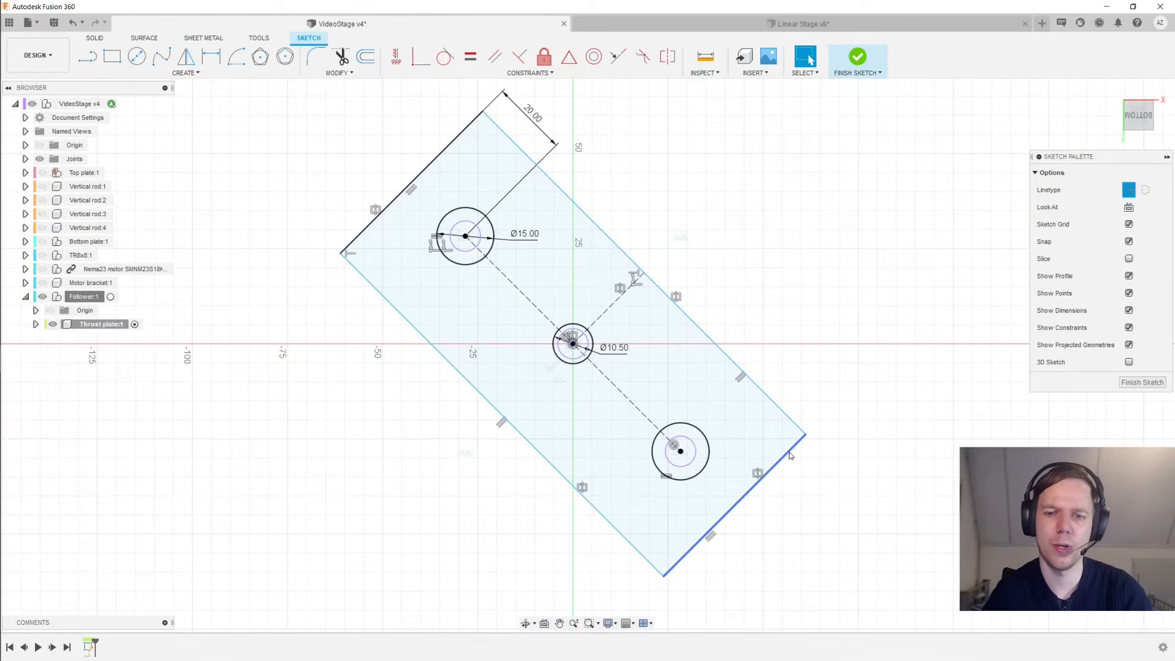
pyautogui.click(788, 452)
pyautogui.moveTo(698, 224)
pyautogui.mouseDown(button='middle')
pyautogui.moveTo(714, 259)
pyautogui.moveTo(756, 265)
pyautogui.mouseUp(button='middle')
pyautogui.click(545, 153)
pyautogui.click(755, 266)
pyautogui.moveTo(650, 260); pyautogui.dragTo(653, 240, button='middle')
pyautogui.click(629, 248)
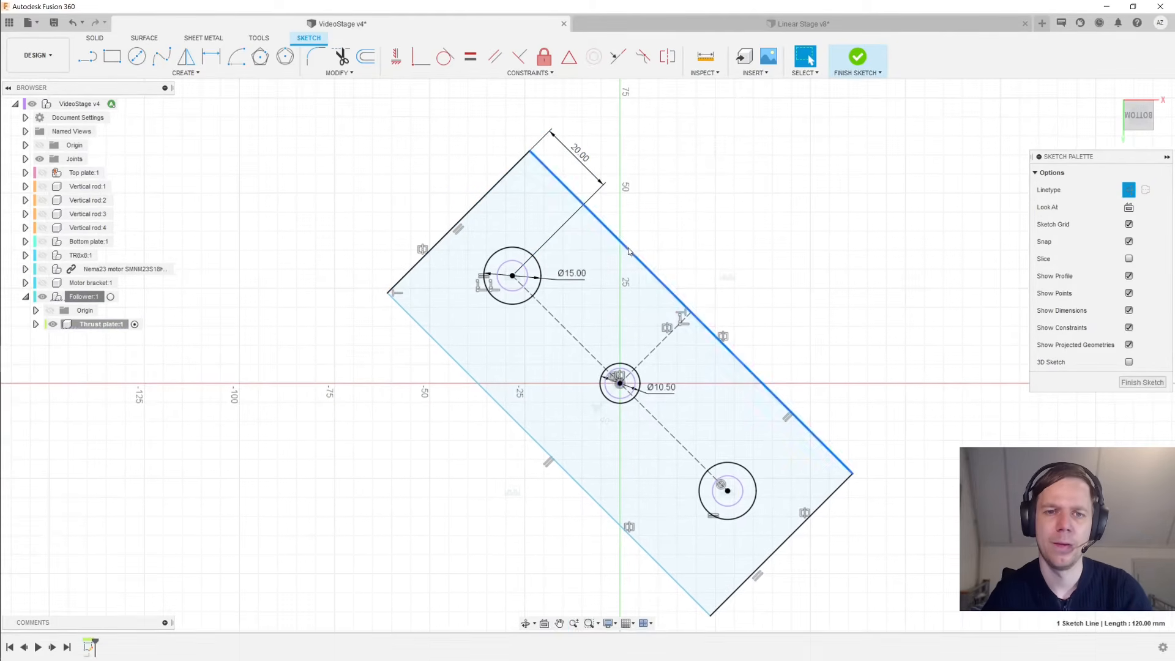
# Dimension the short side of the rectangle at 30 mm
pyautogui.press('d')
pyautogui.click(465, 214)
pyautogui.click(422, 178)
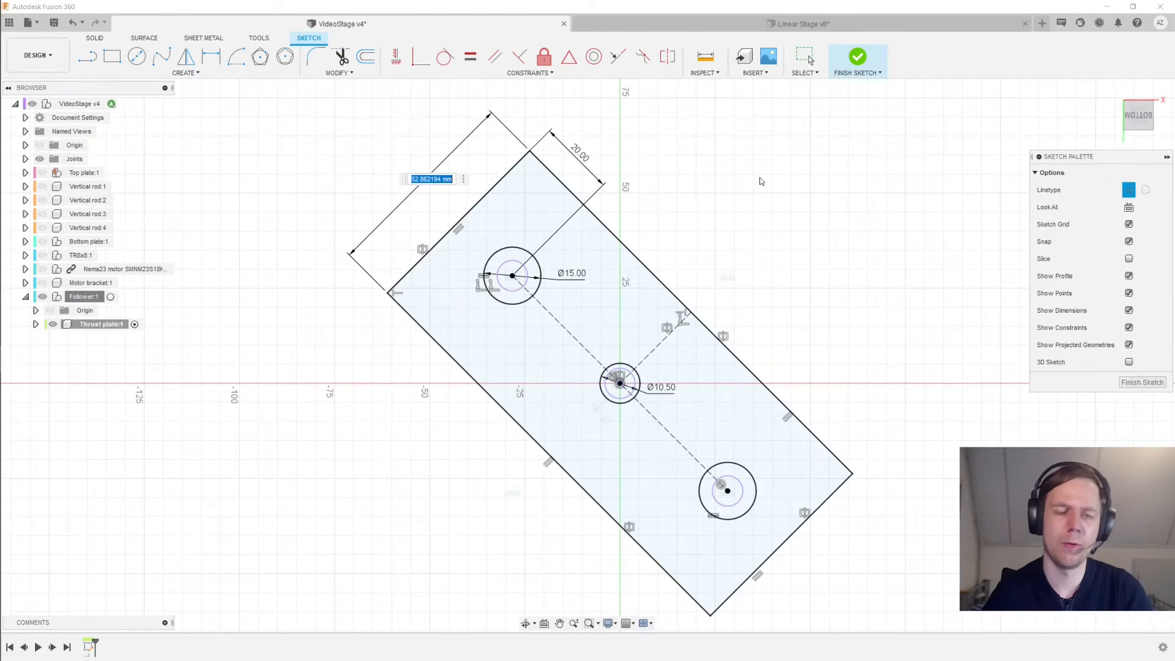
pyautogui.write('30')
pyautogui.press('Return')
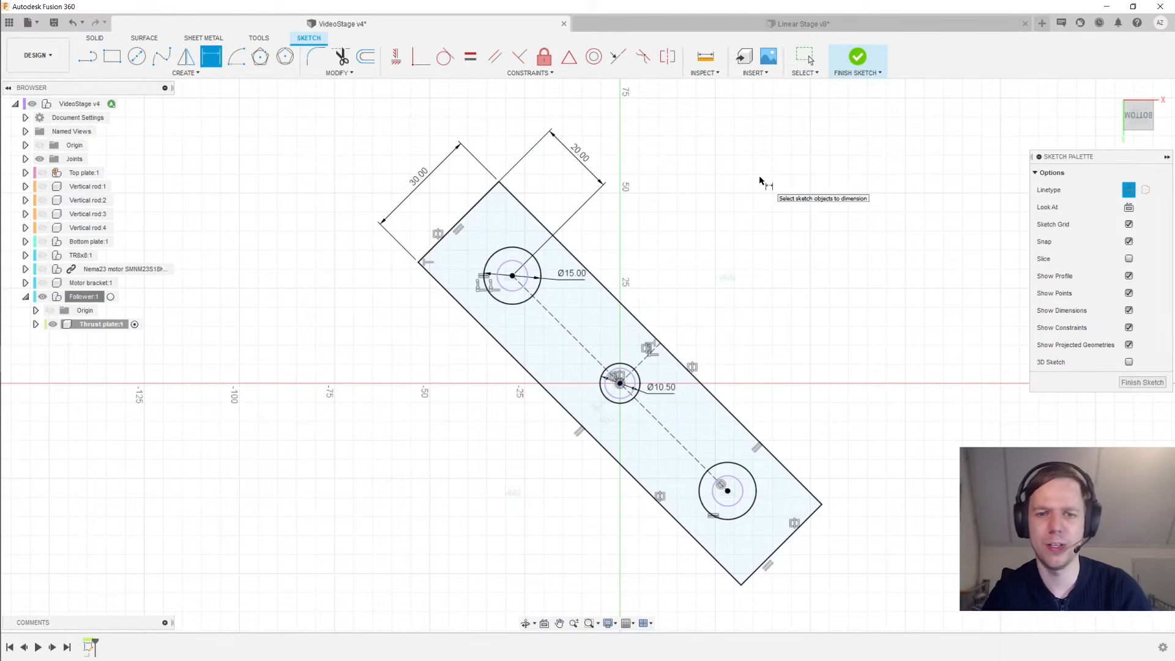
pyautogui.press('Escape')
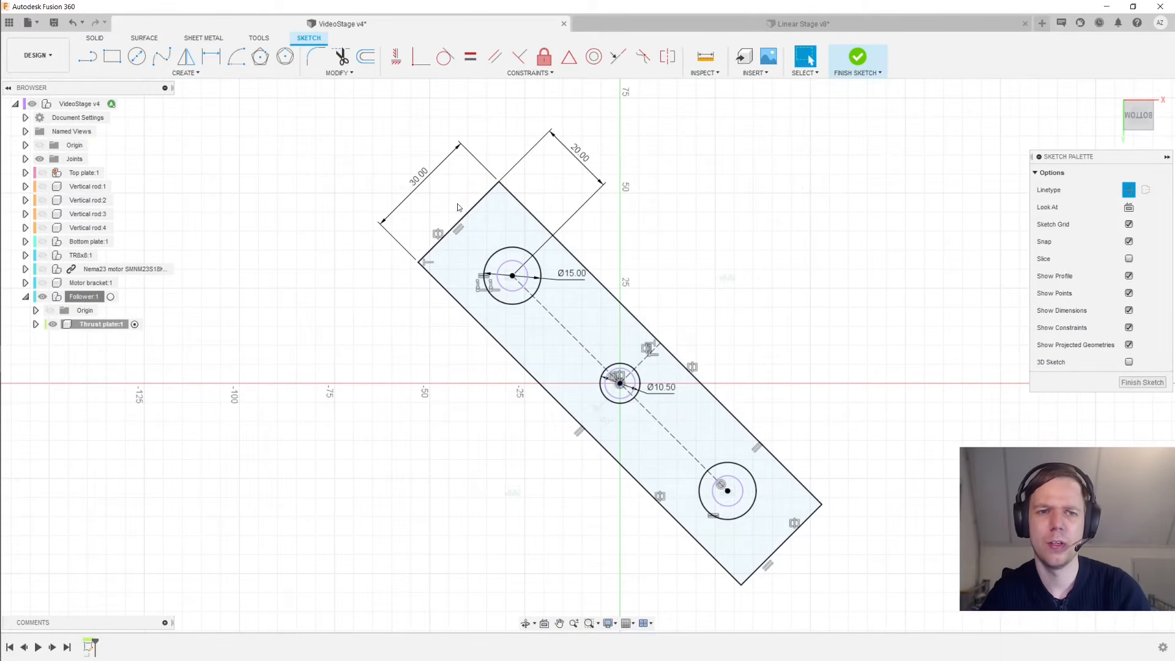
# Set the rectangle's short side dimension to 35 mm and finish the sketch
pyautogui.doubleClick(417, 183)
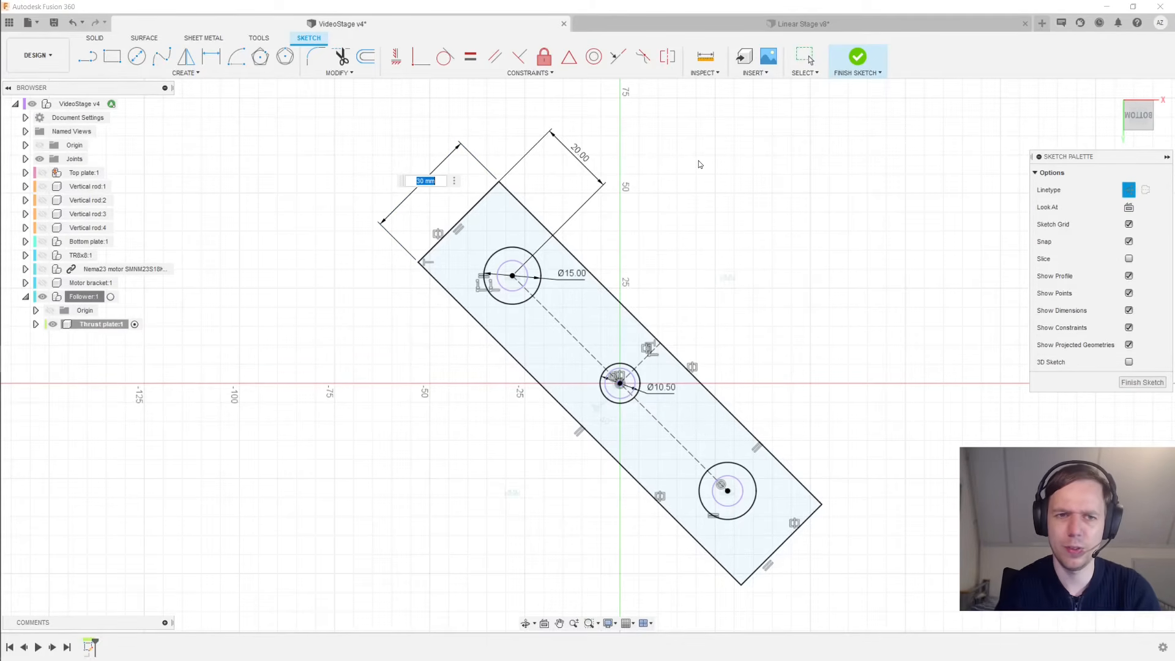
pyautogui.write('35')
pyautogui.press('Return')
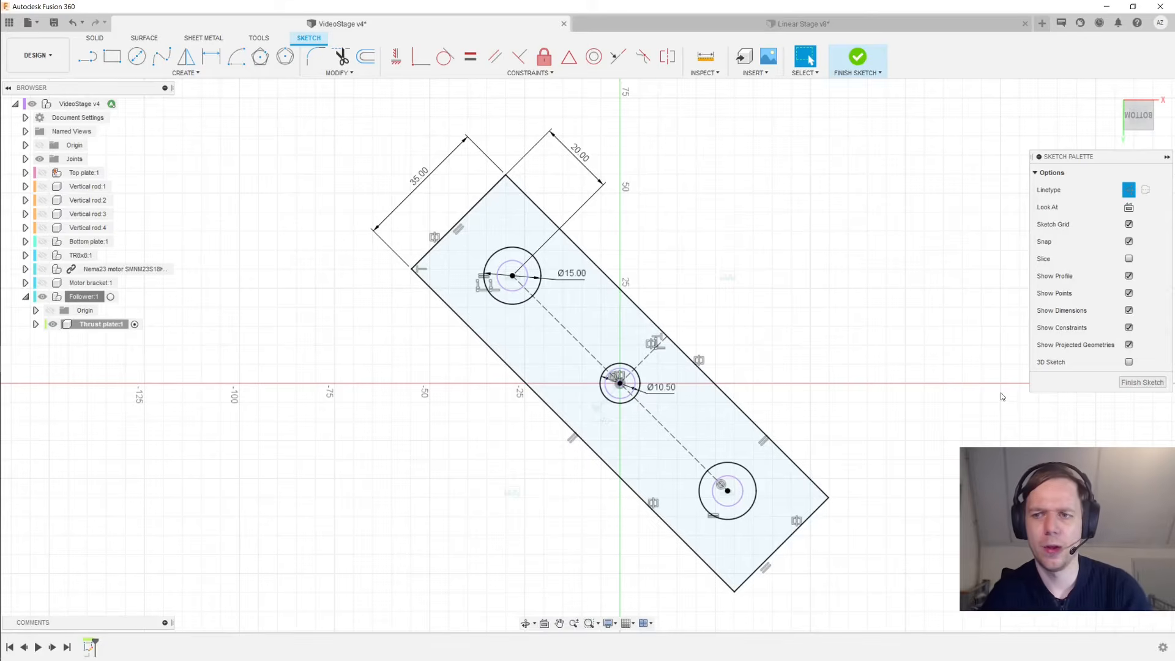
pyautogui.scroll(3, 1003, 397)
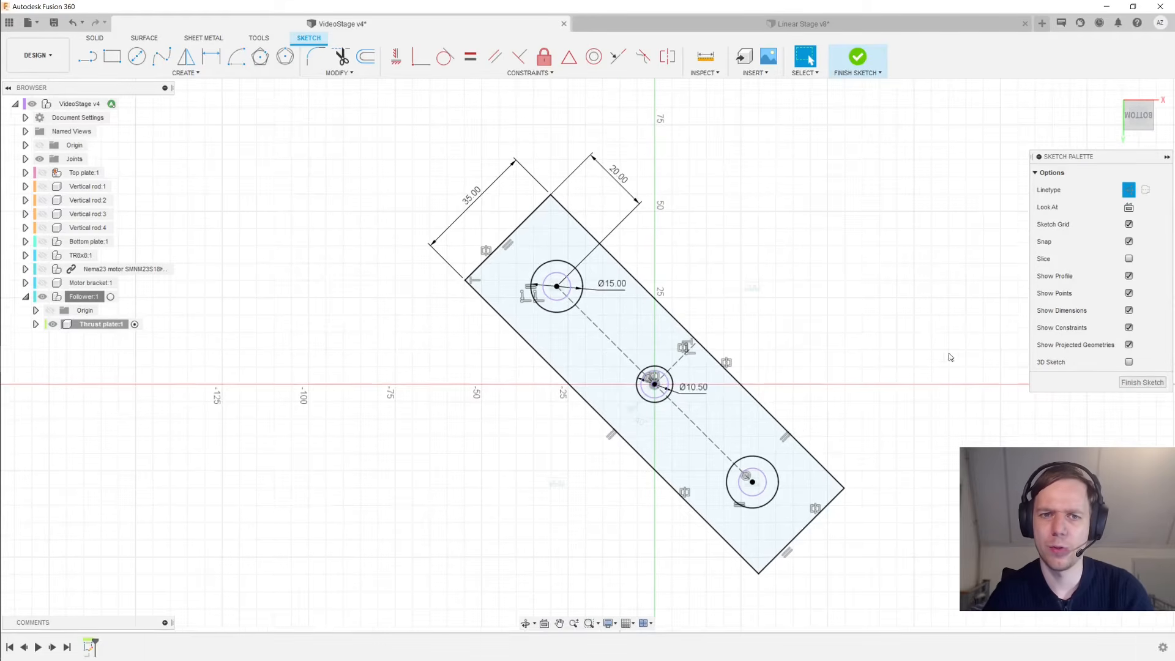
pyautogui.click(1157, 384)
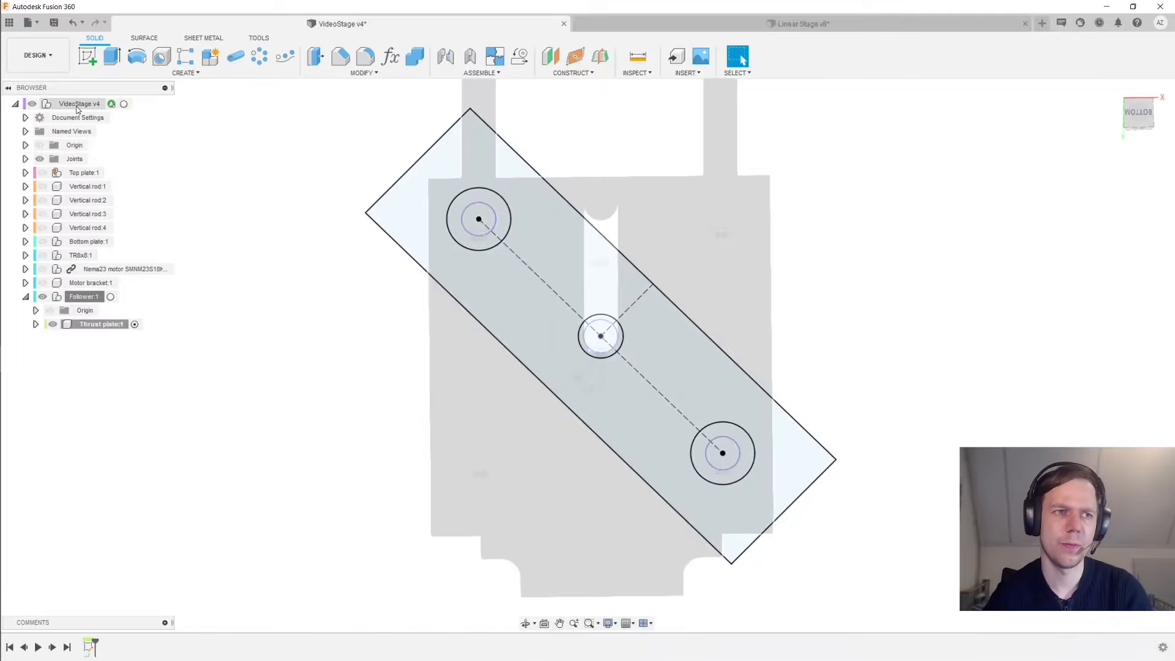
# Unisolate the Follower component to show the rest of the stage around the plate sketch
pyautogui.rightClick(84, 297)
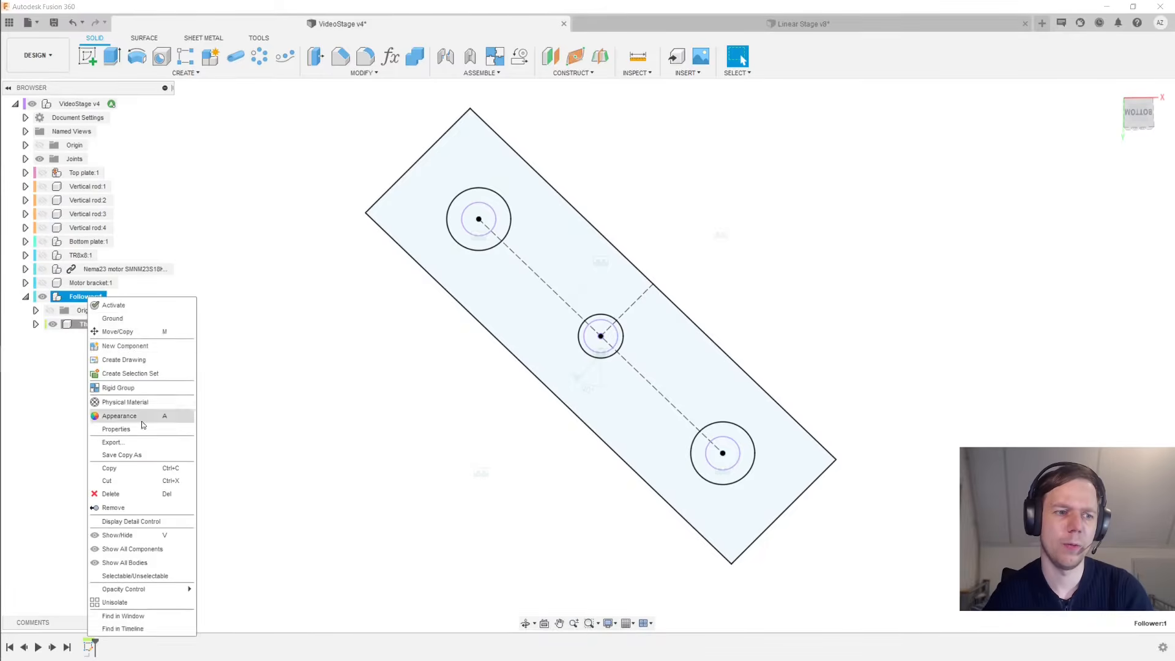
pyautogui.click(163, 604)
pyautogui.keyDown('shift'); pyautogui.moveTo(305, 475); pyautogui.dragTo(284, 411, button='middle'); pyautogui.keyUp('shift')
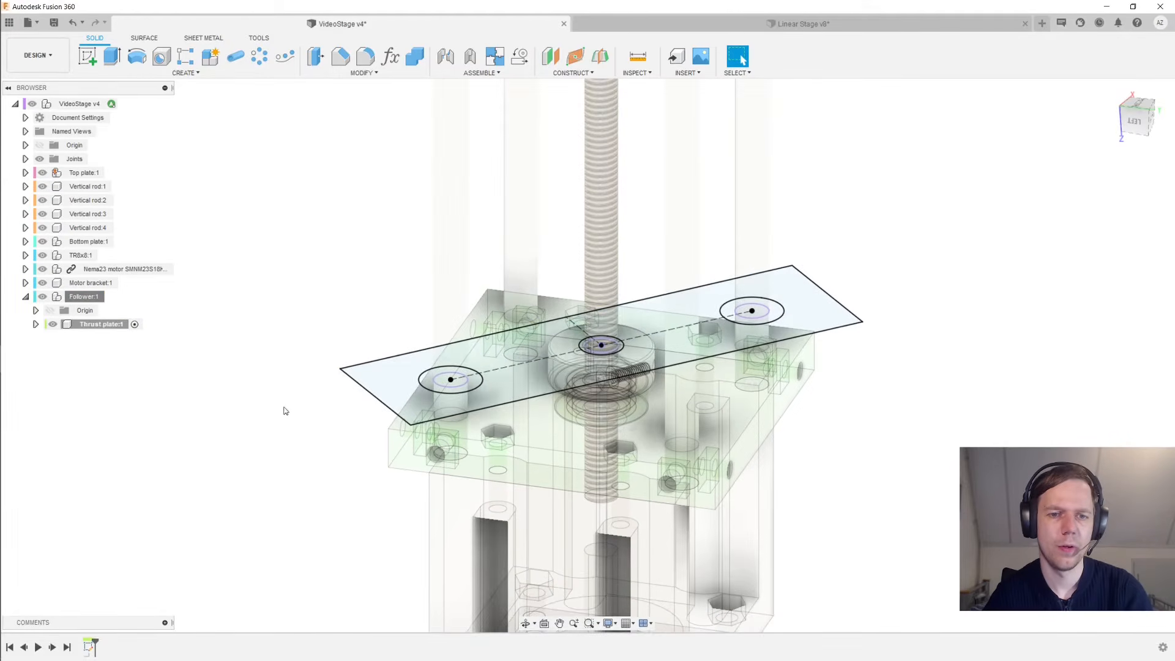
pyautogui.press('e')
pyautogui.click(381, 381)
pyautogui.keyDown('shift'); pyautogui.moveTo(380, 380); pyautogui.dragTo(612, 367, button='middle'); pyautogui.keyUp('shift')
pyautogui.scroll(3, 634, 367)
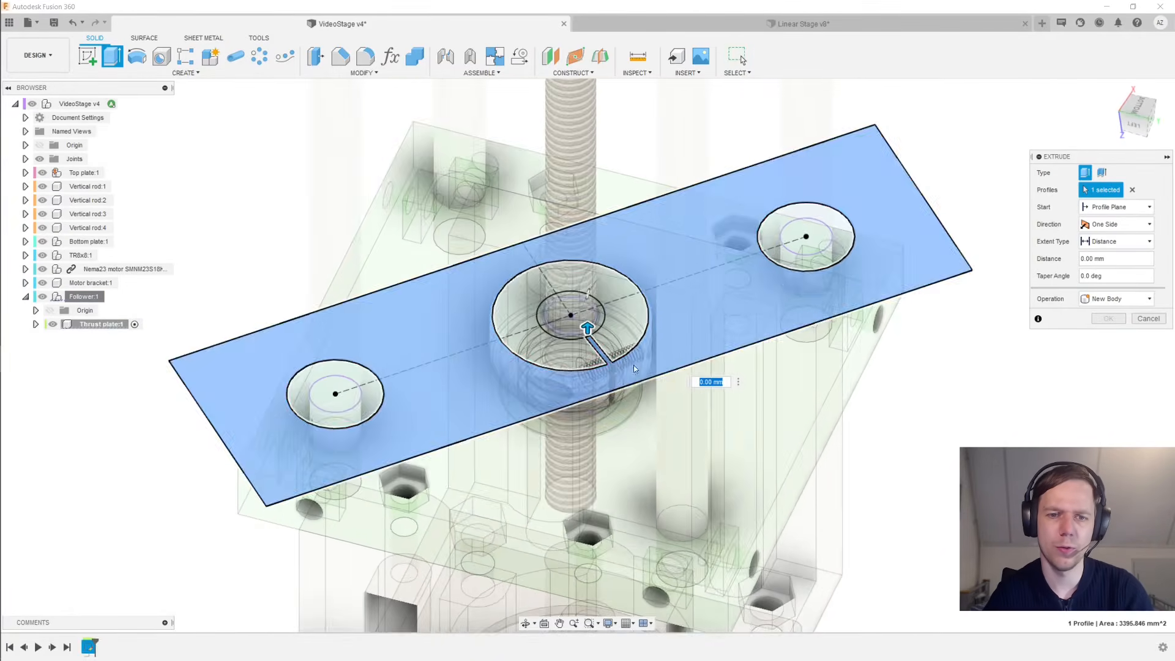
pyautogui.scroll(5, 633, 365)
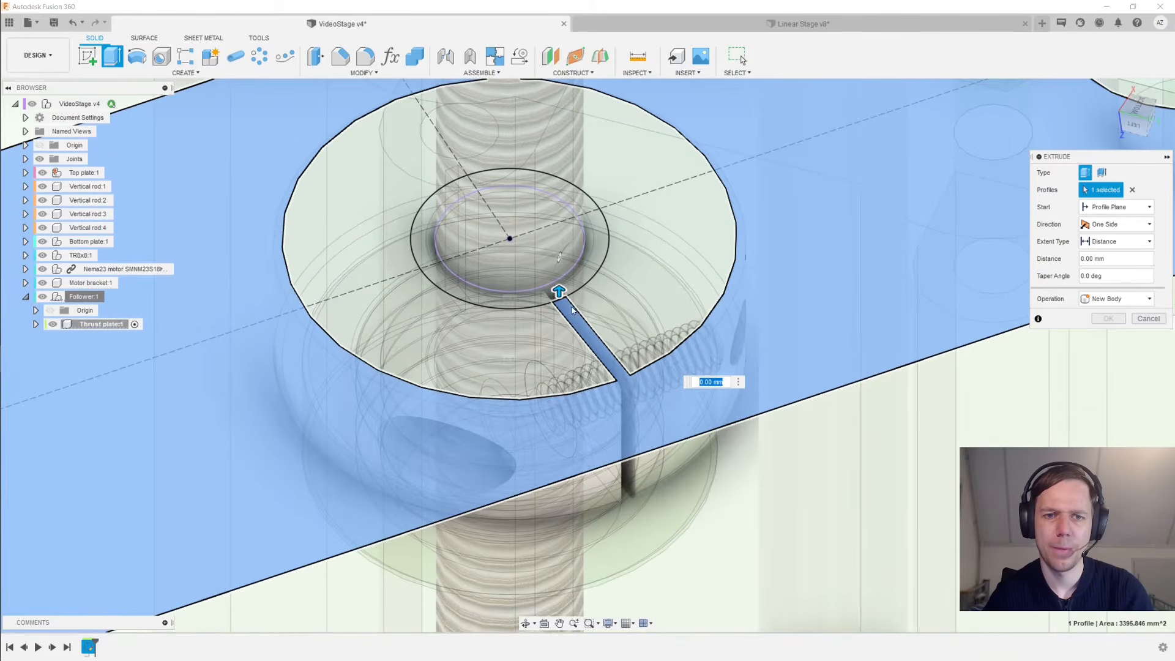
pyautogui.scroll(-4, 621, 367)
pyautogui.moveTo(618, 367); pyautogui.dragTo(600, 399, button='middle')
pyautogui.press('Escape')
pyautogui.click(629, 344)
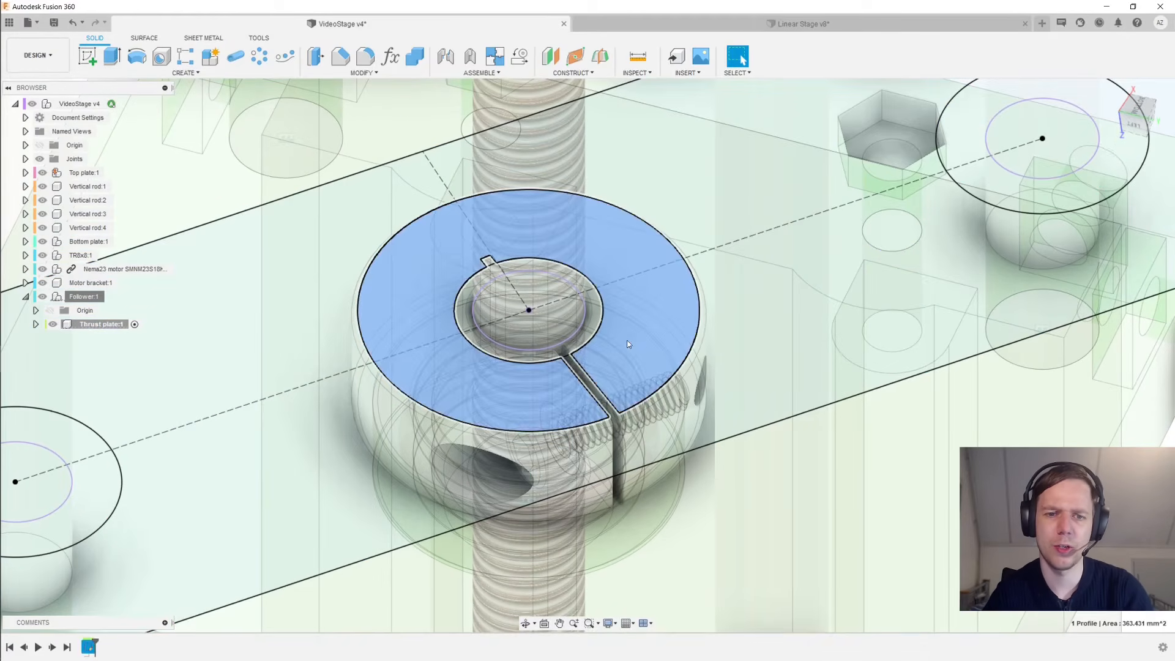
pyautogui.click(717, 381)
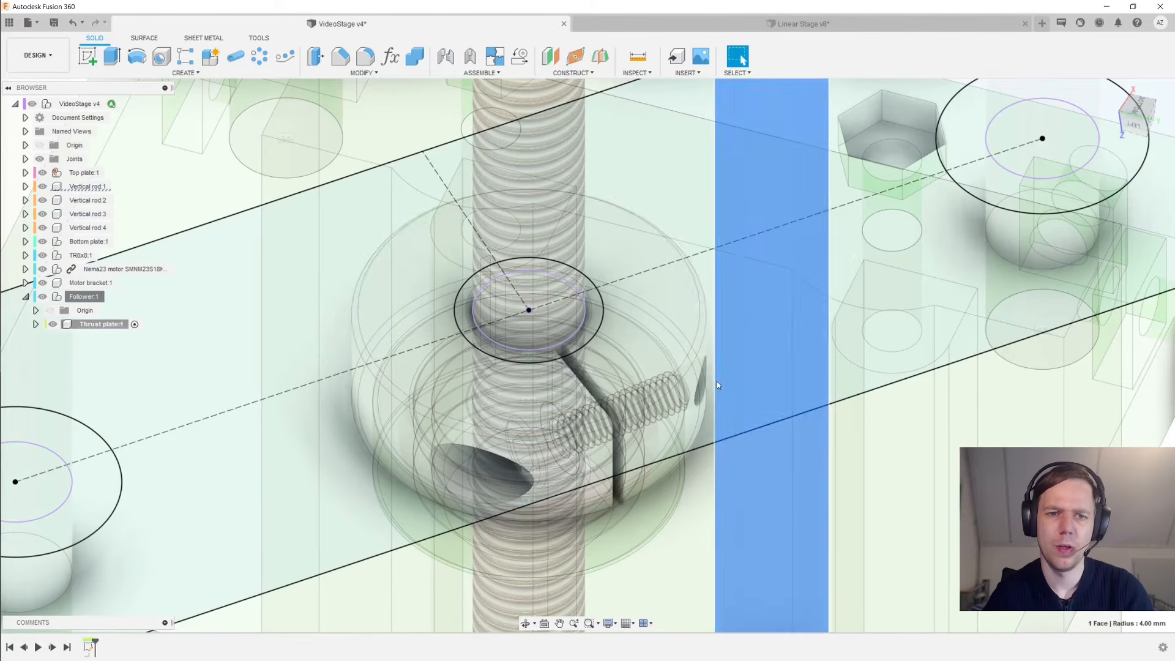
# Extrude the thrust plate's outer profile and the profiles around the lead screw hole 10 mm as a new body, leaving the three holes open
pyautogui.click(691, 390)
pyautogui.scroll(-3, 806, 417)
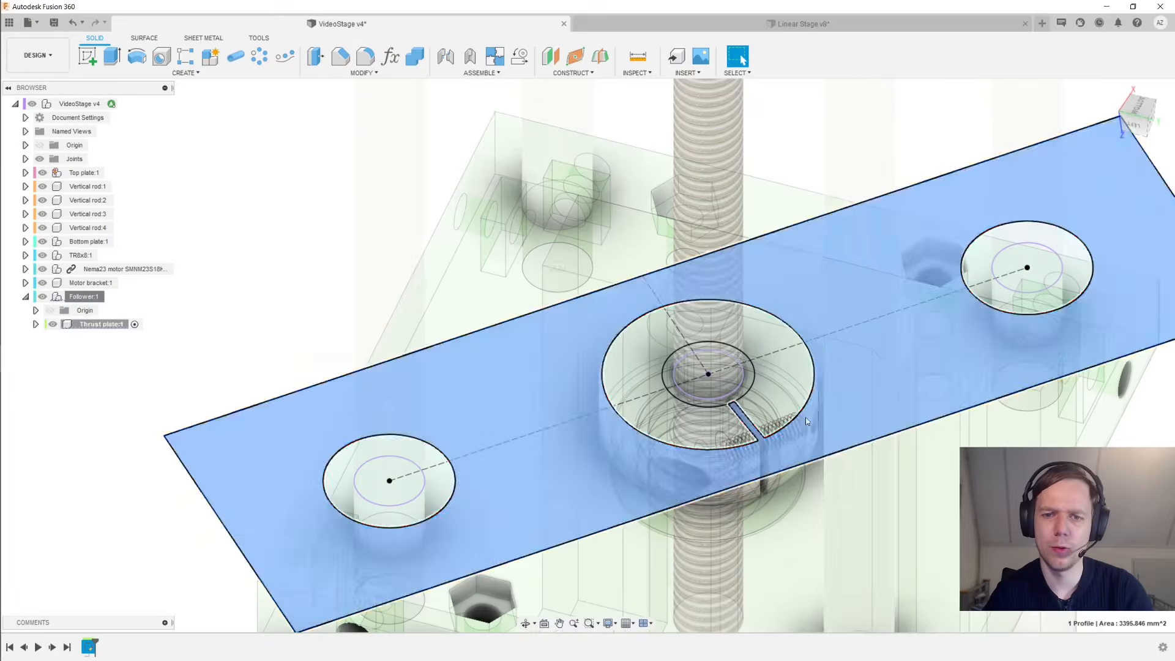
pyautogui.scroll(3, 730, 379)
pyautogui.scroll(-3, 555, 373)
pyautogui.press('e')
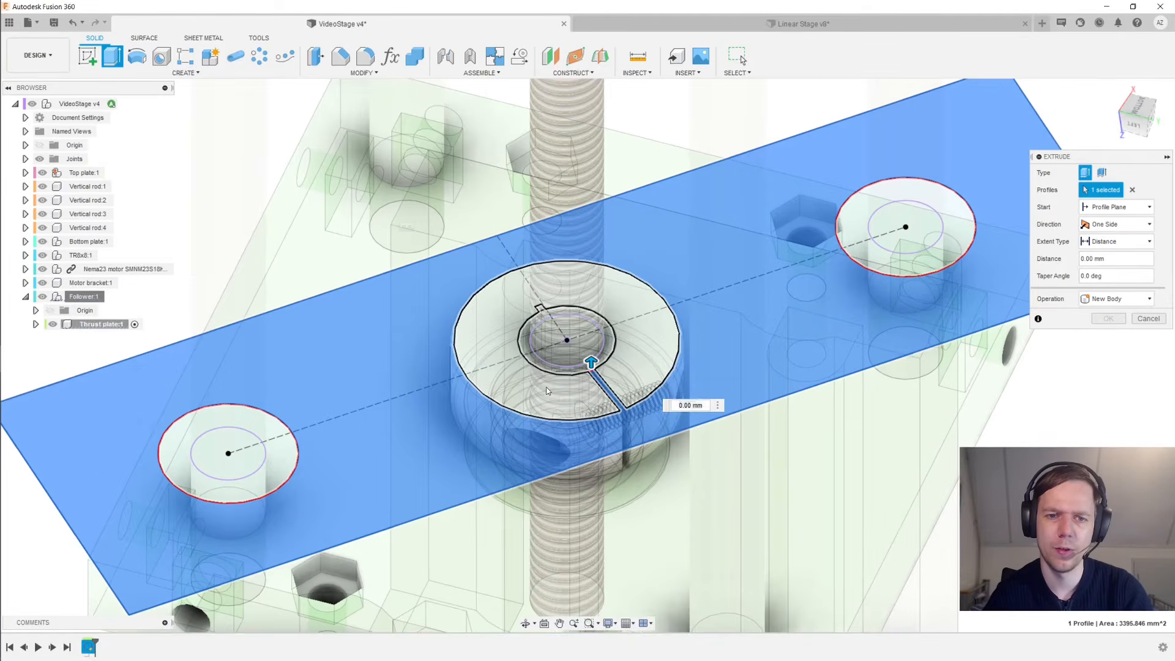
pyautogui.click(583, 336)
pyautogui.scroll(4, 537, 330)
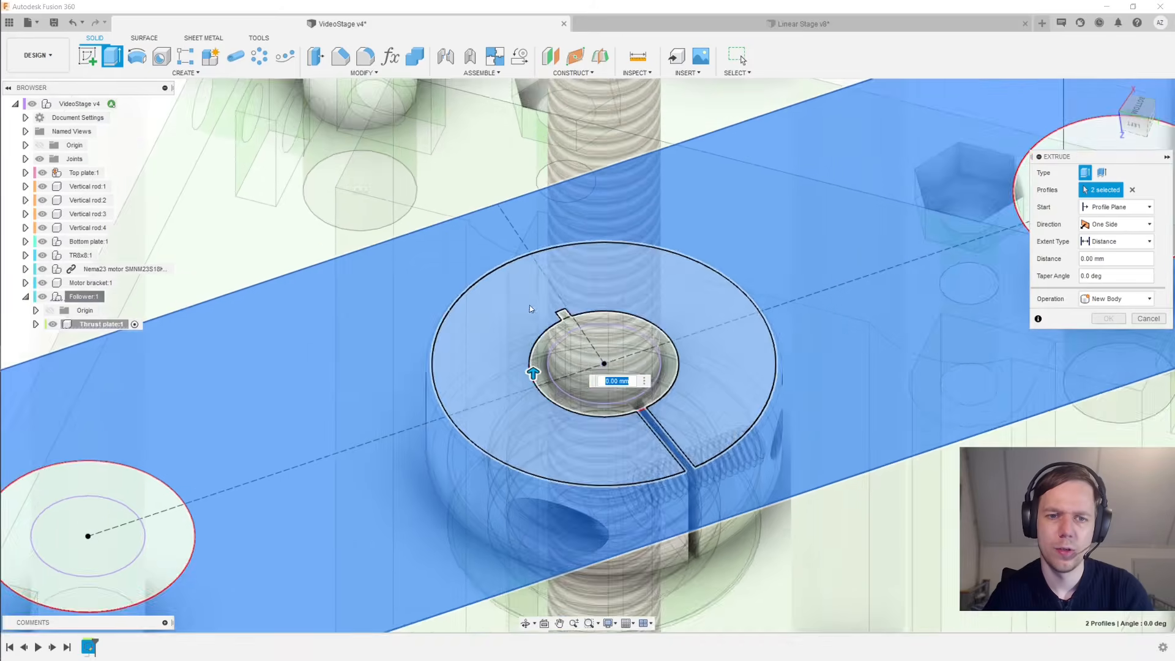
pyautogui.click(578, 318)
pyautogui.scroll(-6, 429, 324)
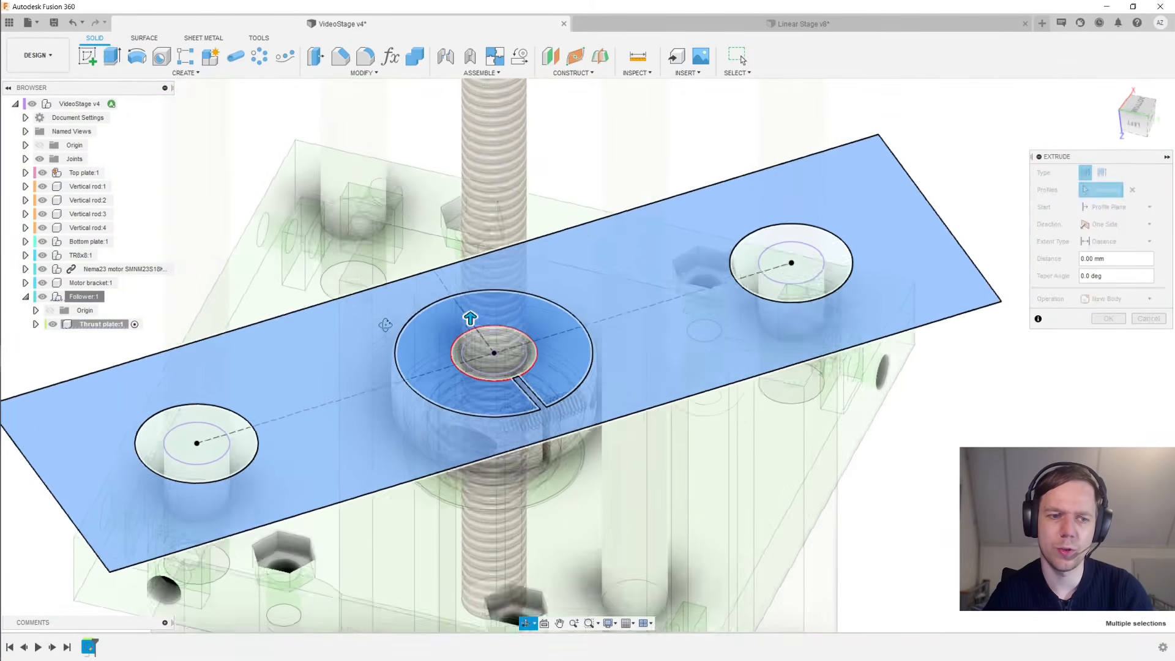
pyautogui.keyDown('shift'); pyautogui.moveTo(386, 321); pyautogui.dragTo(517, 331, button='middle'); pyautogui.keyUp('shift')
pyautogui.moveTo(516, 331); pyautogui.dragTo(517, 279)
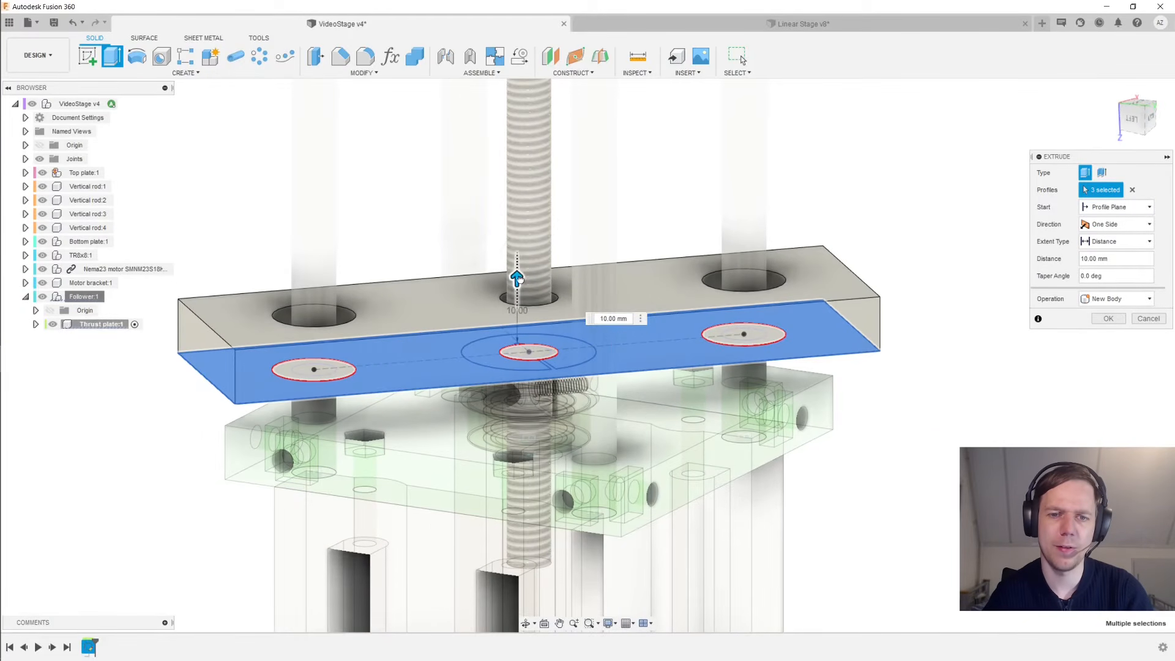
pyautogui.keyDown('shift'); pyautogui.moveTo(676, 307); pyautogui.dragTo(973, 380, button='middle'); pyautogui.keyUp('shift')
pyautogui.click(1109, 318)
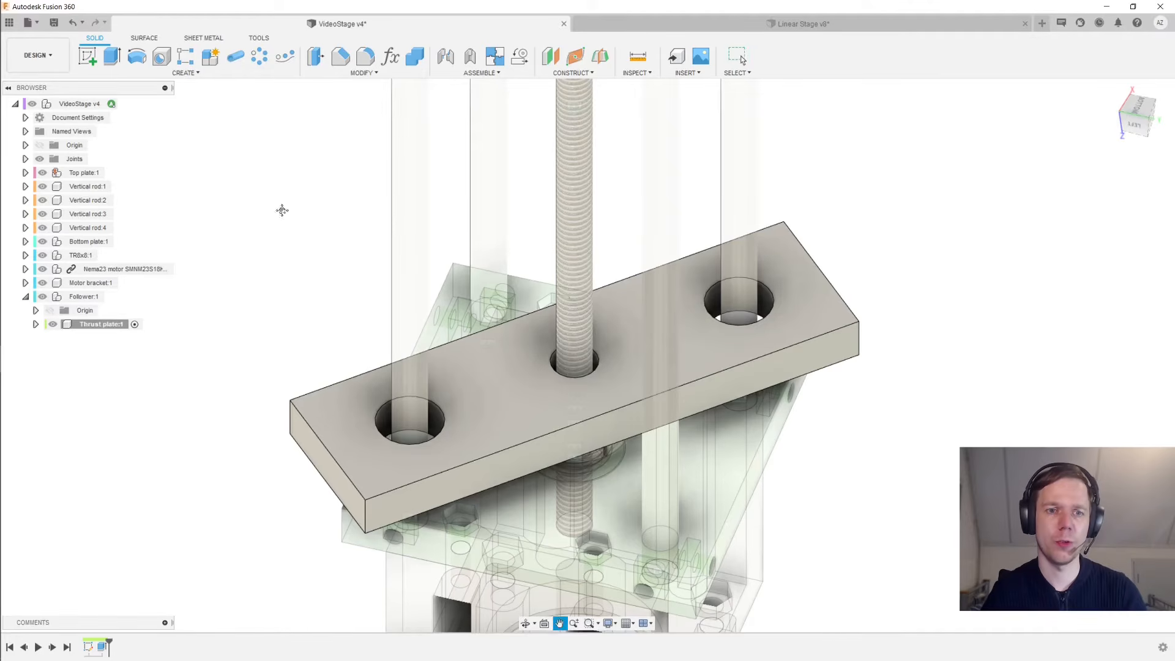
# Sketch a 30 mm diameter circle on the thrust plate's large exposed face, centred on the lead screw hole
pyautogui.moveTo(281, 210); pyautogui.dragTo(249, 188, button='middle')
pyautogui.click(87, 56)
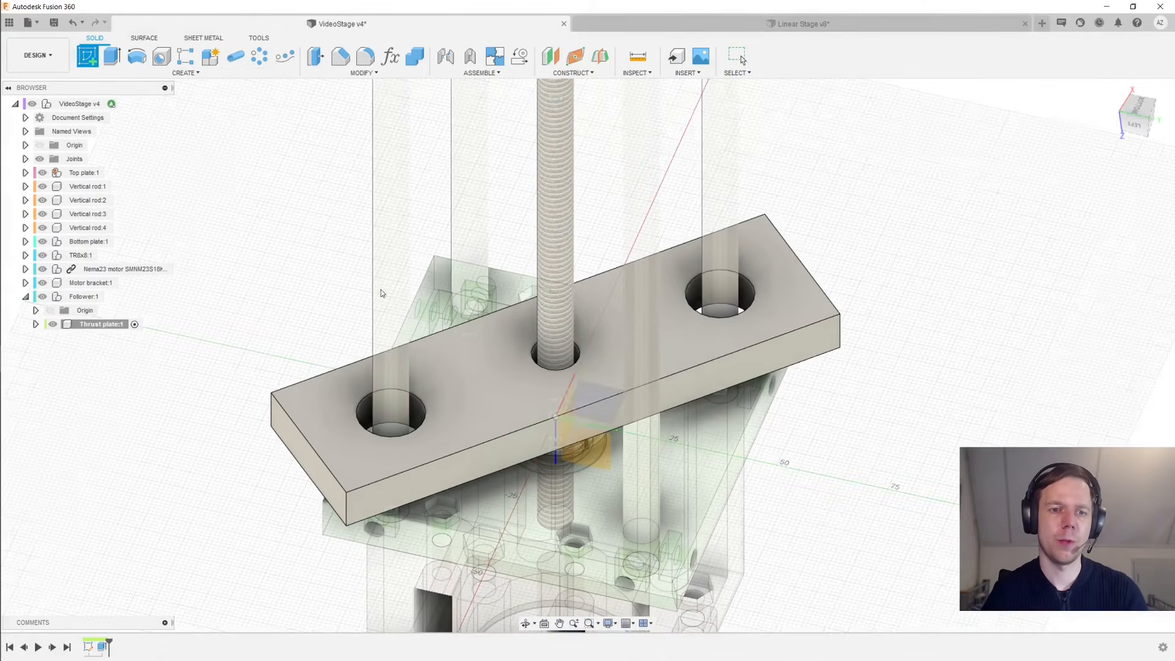
pyautogui.click(509, 368)
pyautogui.press('c')
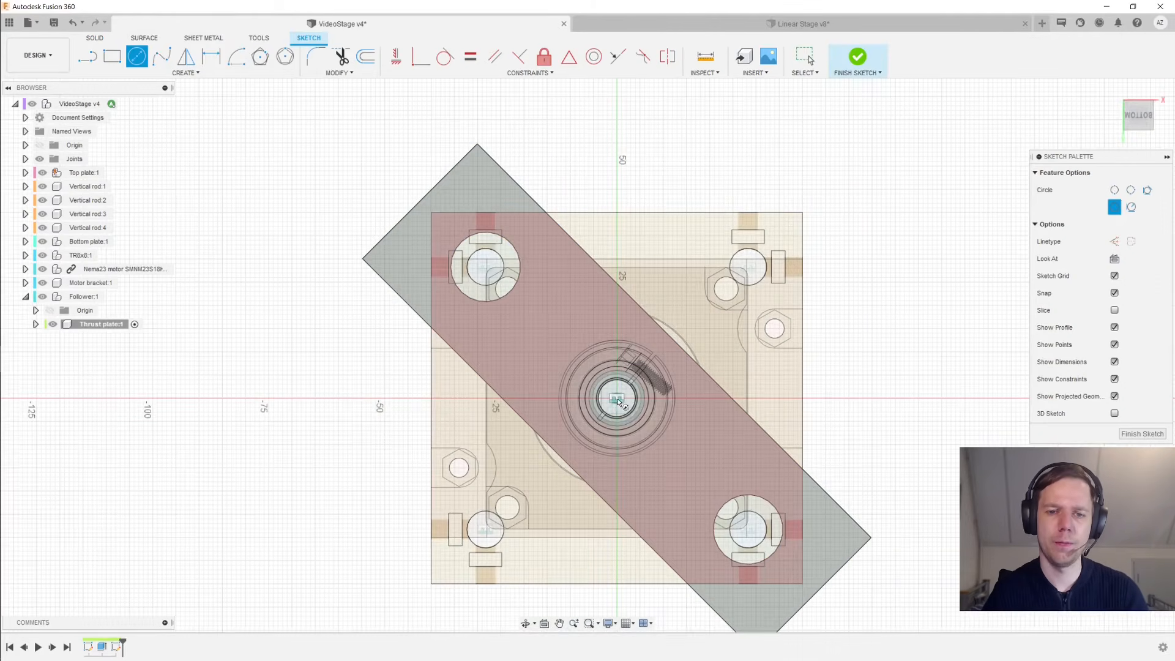
pyautogui.click(617, 398)
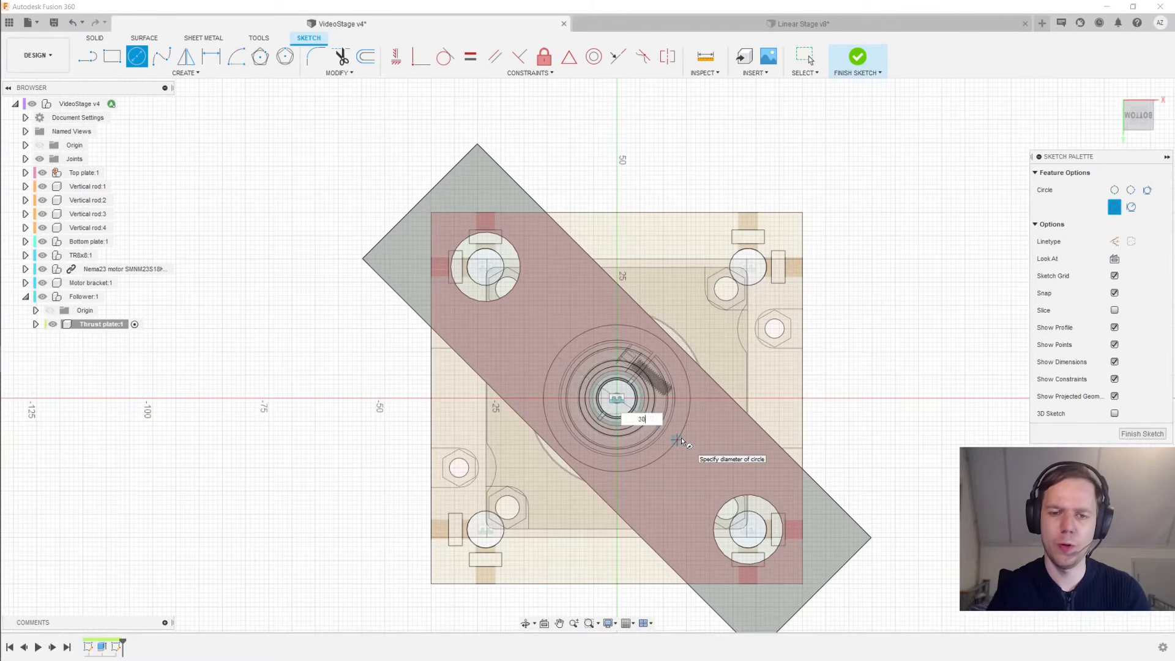
pyautogui.write('30')
pyautogui.press('Return')
pyautogui.press('Escape')
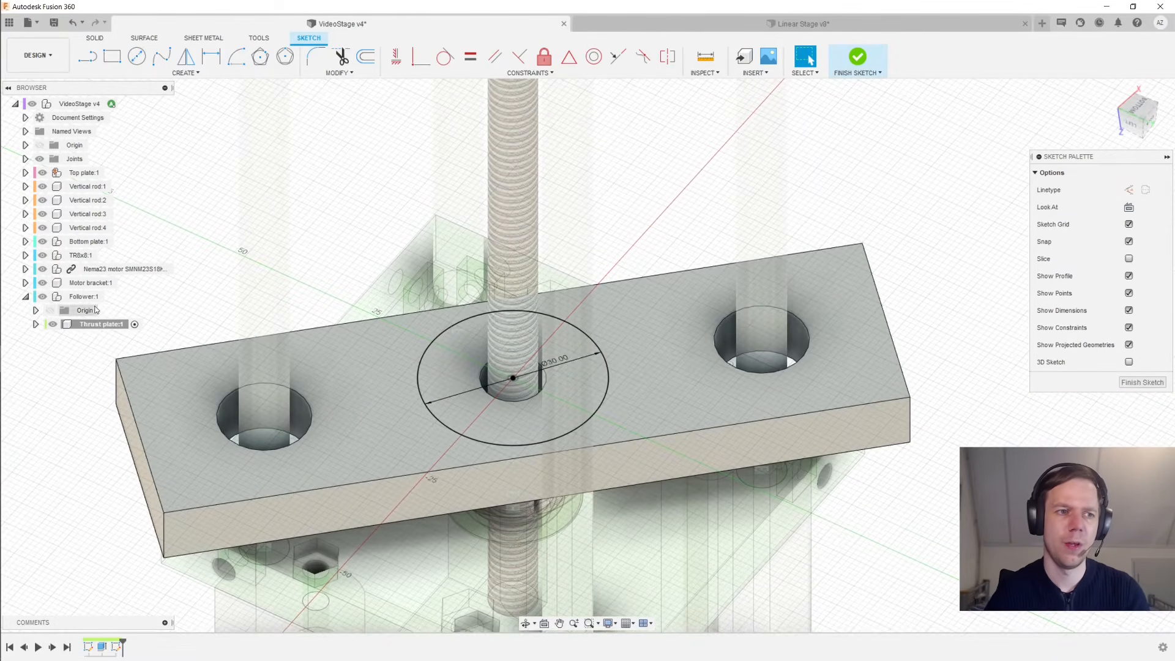
# Isolate the Follower component and turn the 30 mm circle into construction geometry
pyautogui.rightClick(86, 298)
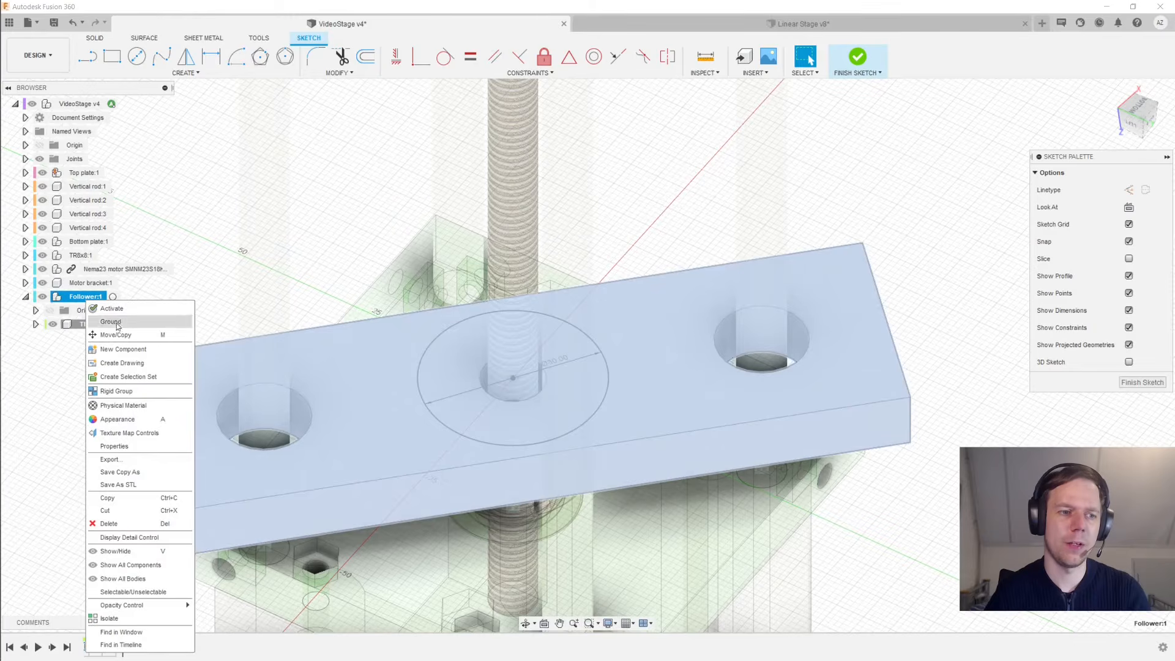
pyautogui.click(145, 620)
pyautogui.keyDown('shift'); pyautogui.moveTo(410, 226); pyautogui.dragTo(567, 293, button='middle'); pyautogui.keyUp('shift')
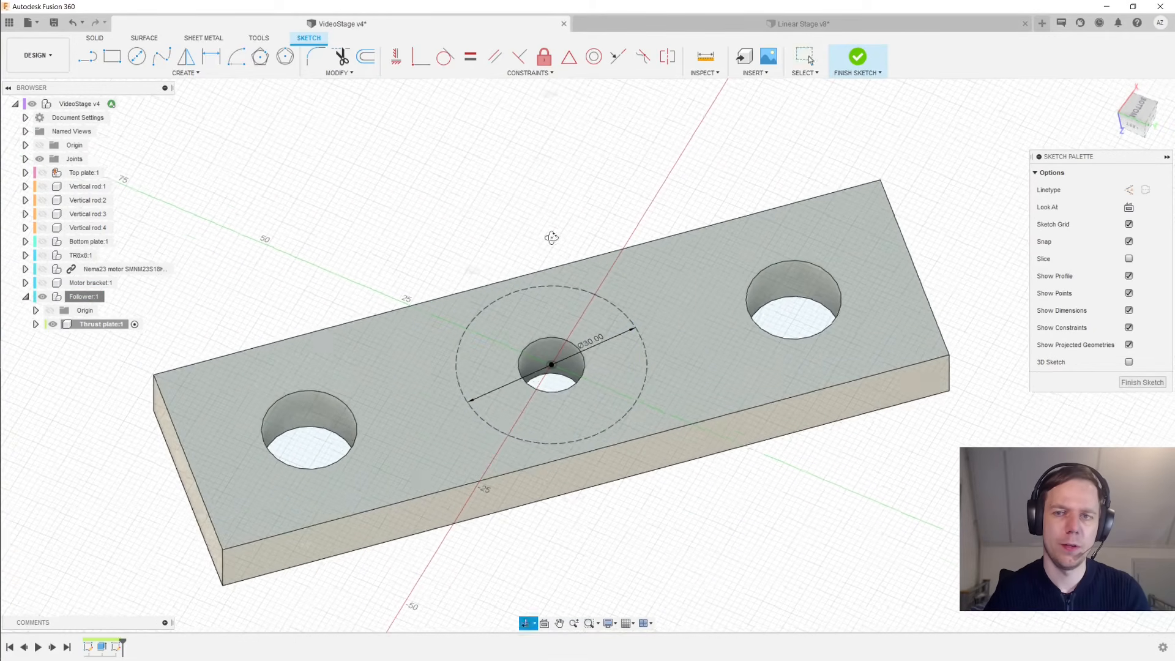
pyautogui.click(1130, 207)
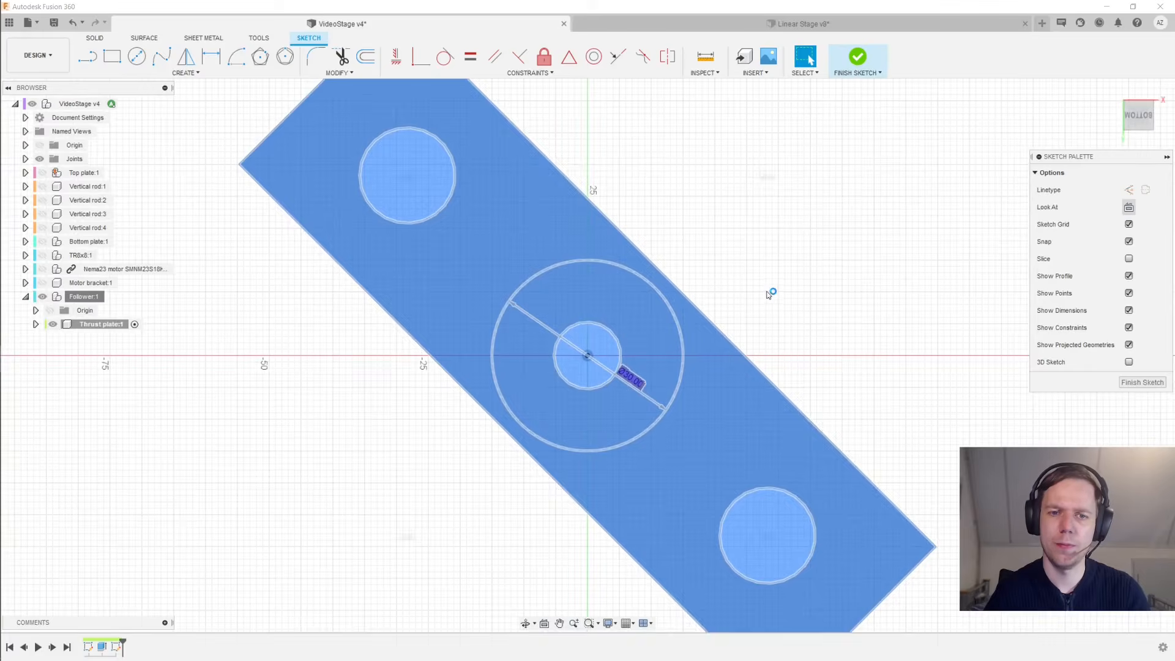
# Draw a vertical construction line from the lead screw hole's centre to the 30 mm construction circle
pyautogui.press('l')
pyautogui.scroll(3, 697, 280)
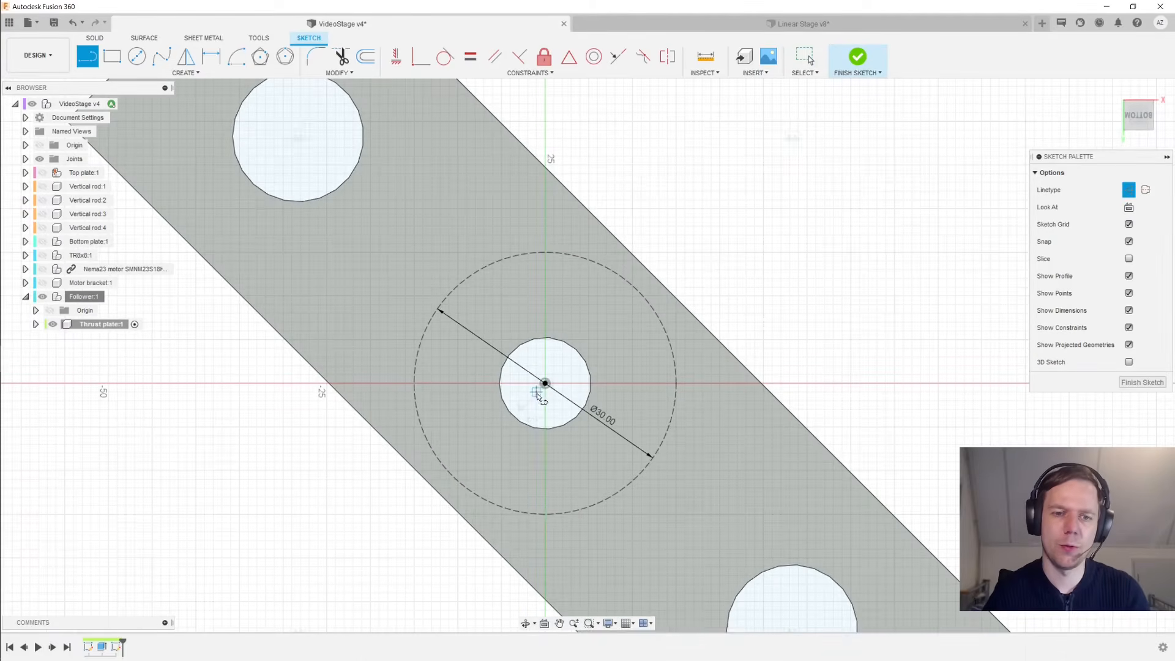
pyautogui.click(545, 384)
pyautogui.click(545, 252)
pyautogui.press('Escape')
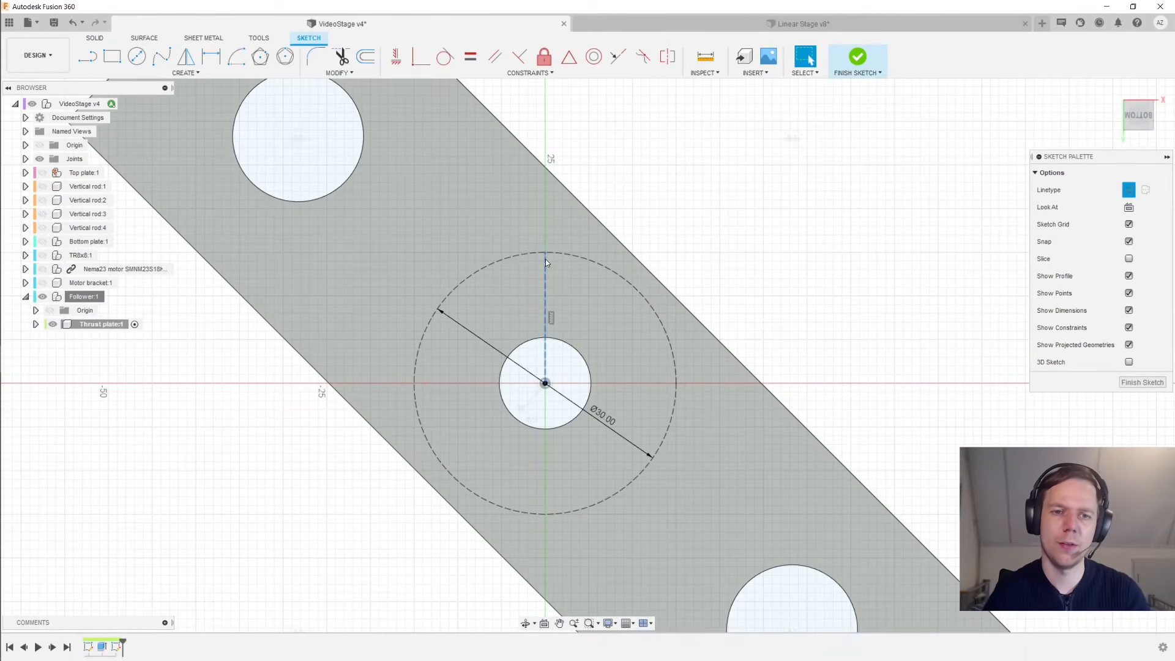
# Sketch a 4 mm diameter circle centred where the vertical construction line meets the 30 mm circle
pyautogui.write('c')
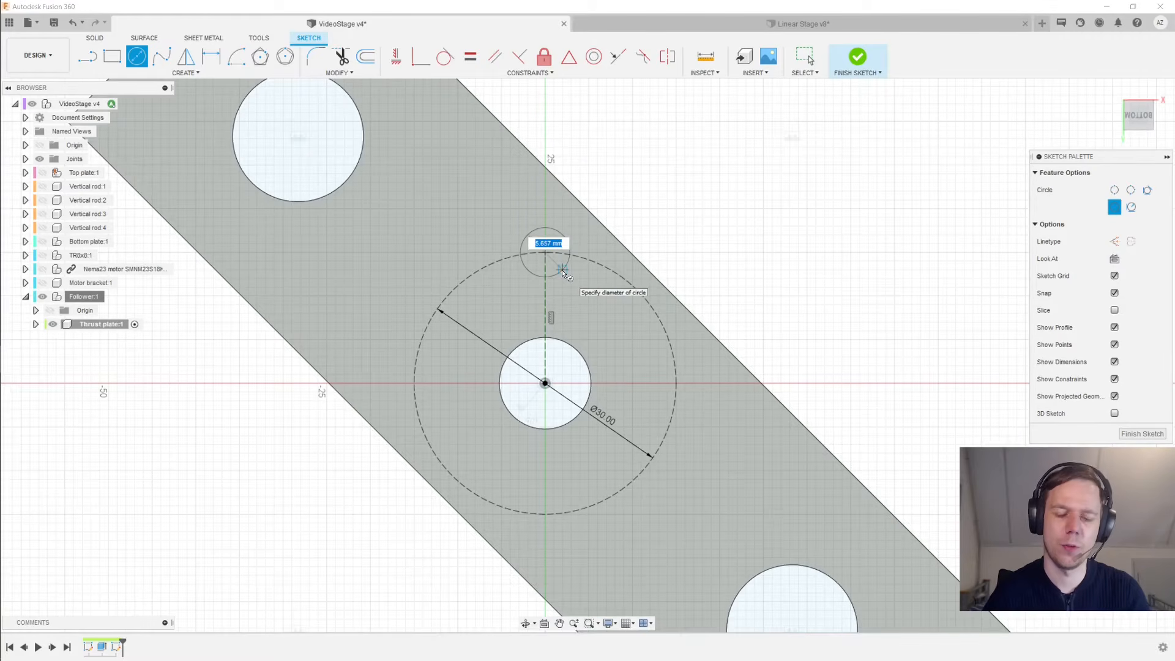
pyautogui.write('4')
pyautogui.press('Return')
pyautogui.press('Escape')
pyautogui.scroll(1, 562, 269)
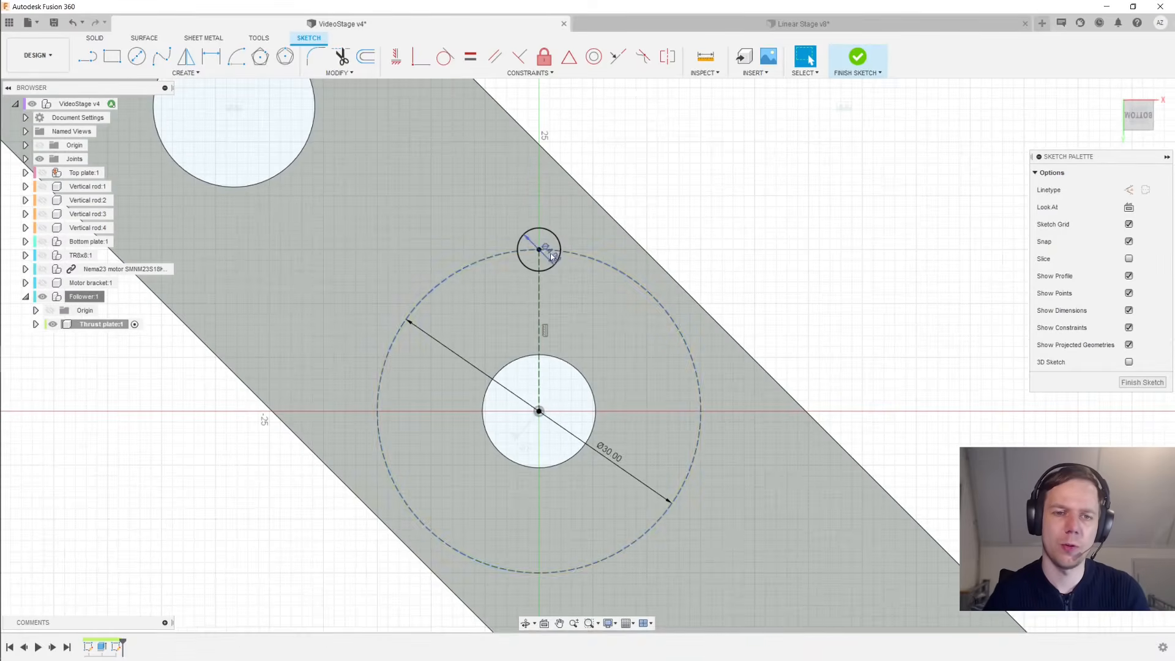
pyautogui.click(553, 254)
pyautogui.press('Escape')
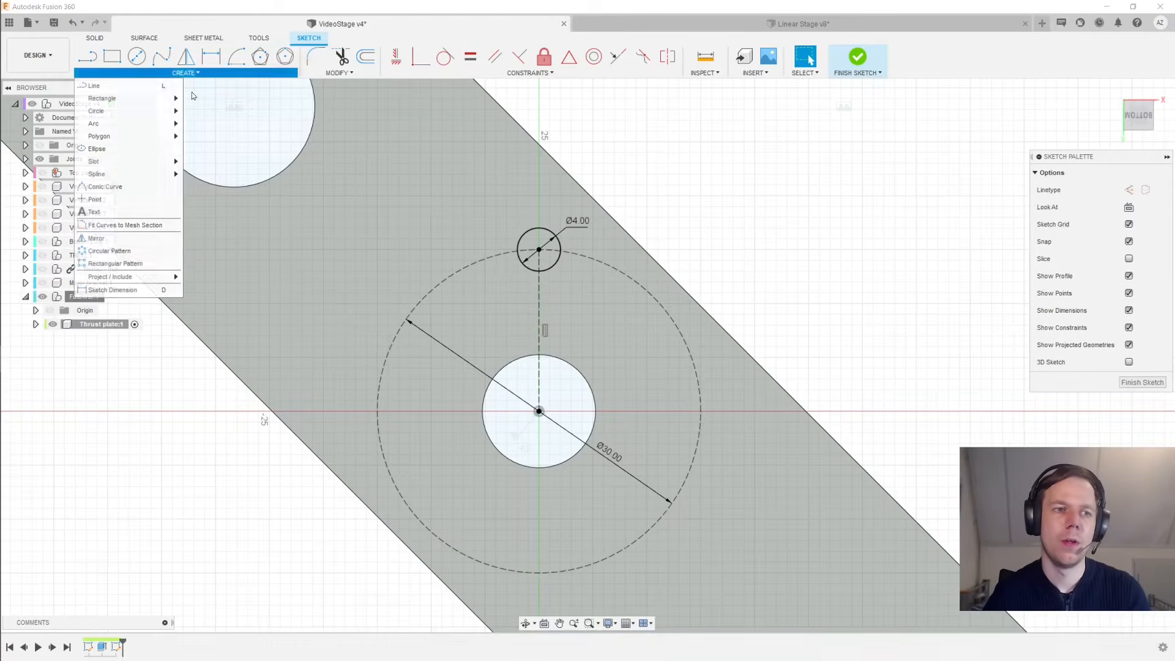
# Circular-pattern the 4 mm circle around the lead screw hole's centre with 4 instances over the full circle, and finish the sketch
pyautogui.click(186, 73)
pyautogui.click(109, 251)
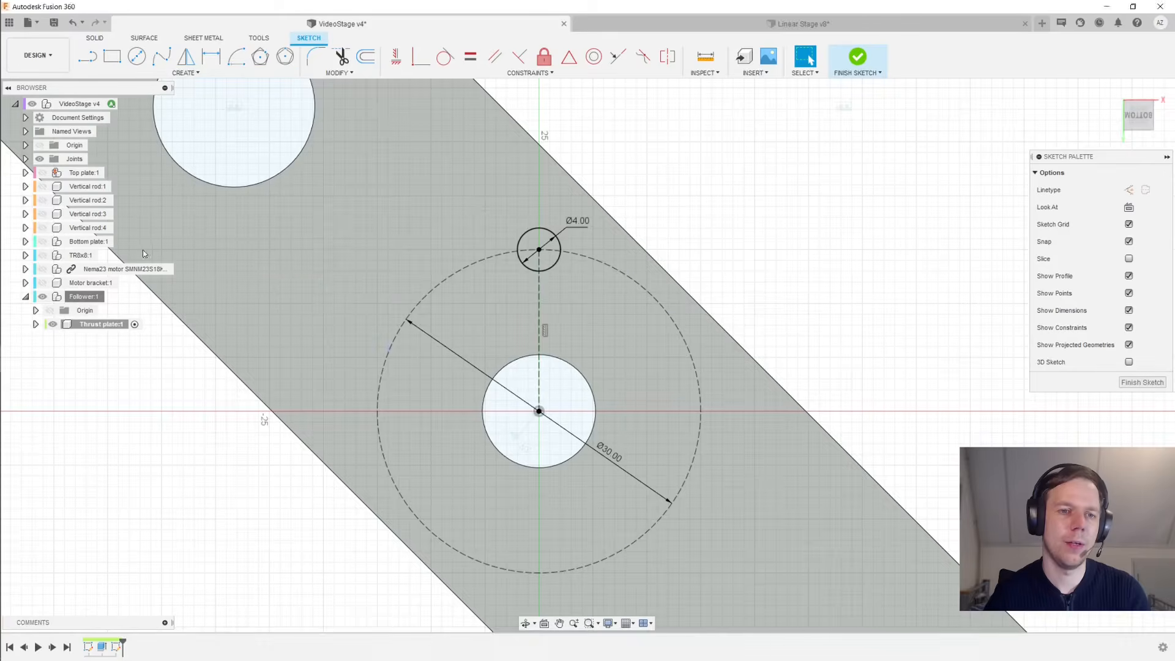
pyautogui.click(530, 235)
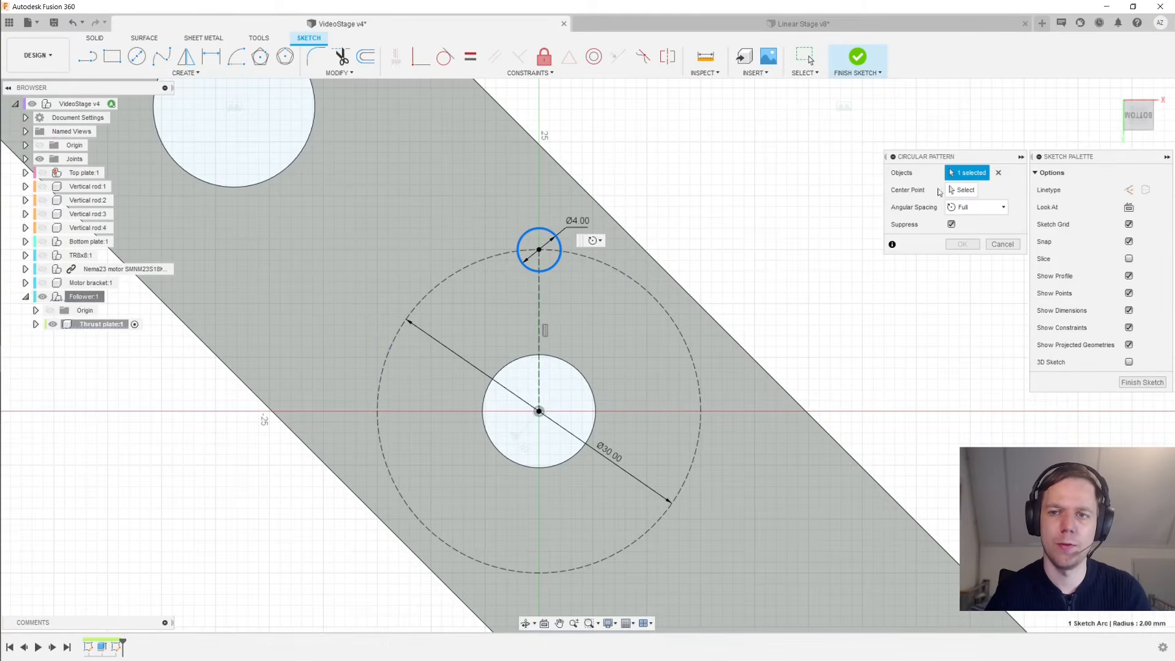
pyautogui.click(539, 412)
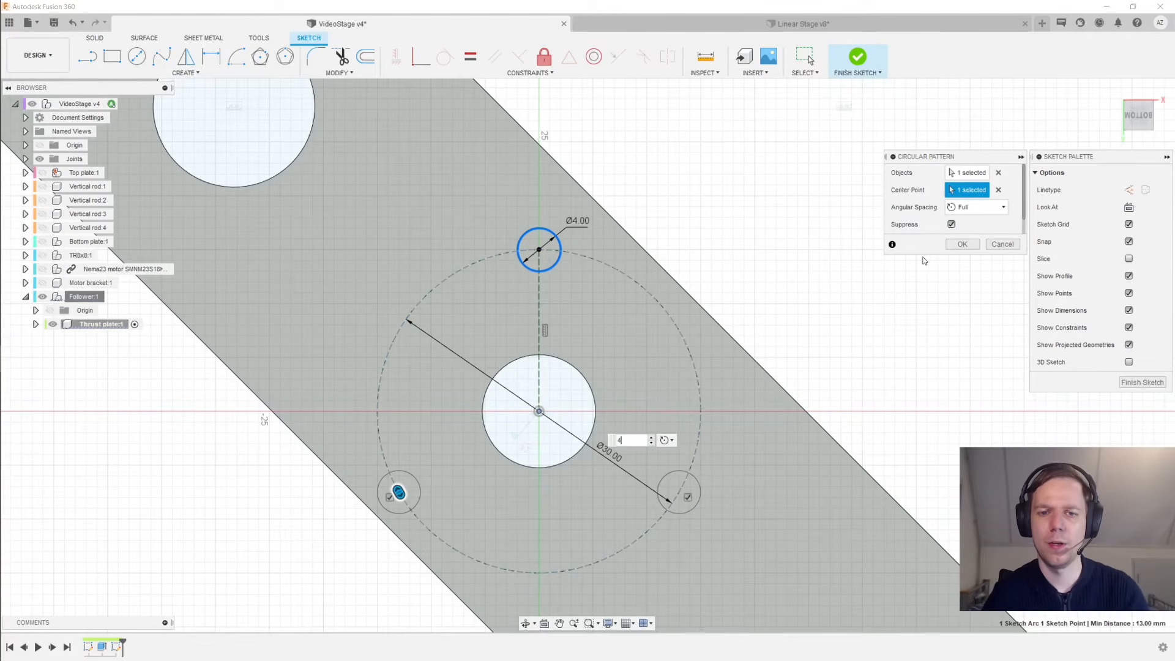
pyautogui.write('4')
pyautogui.click(958, 244)
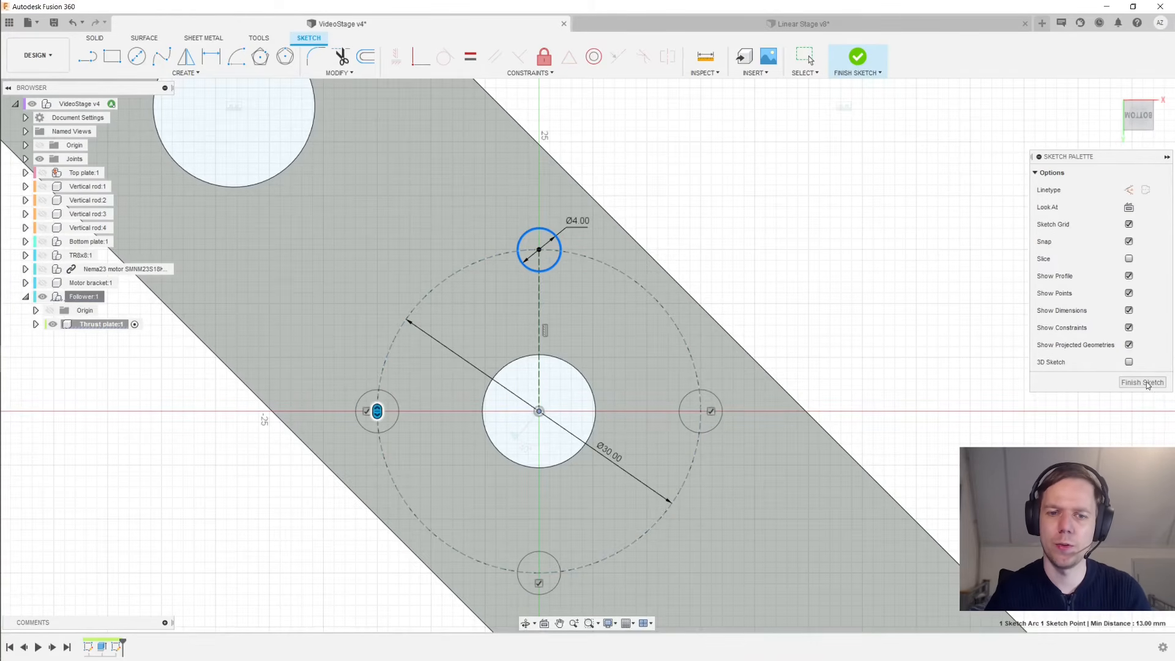
pyautogui.click(1144, 383)
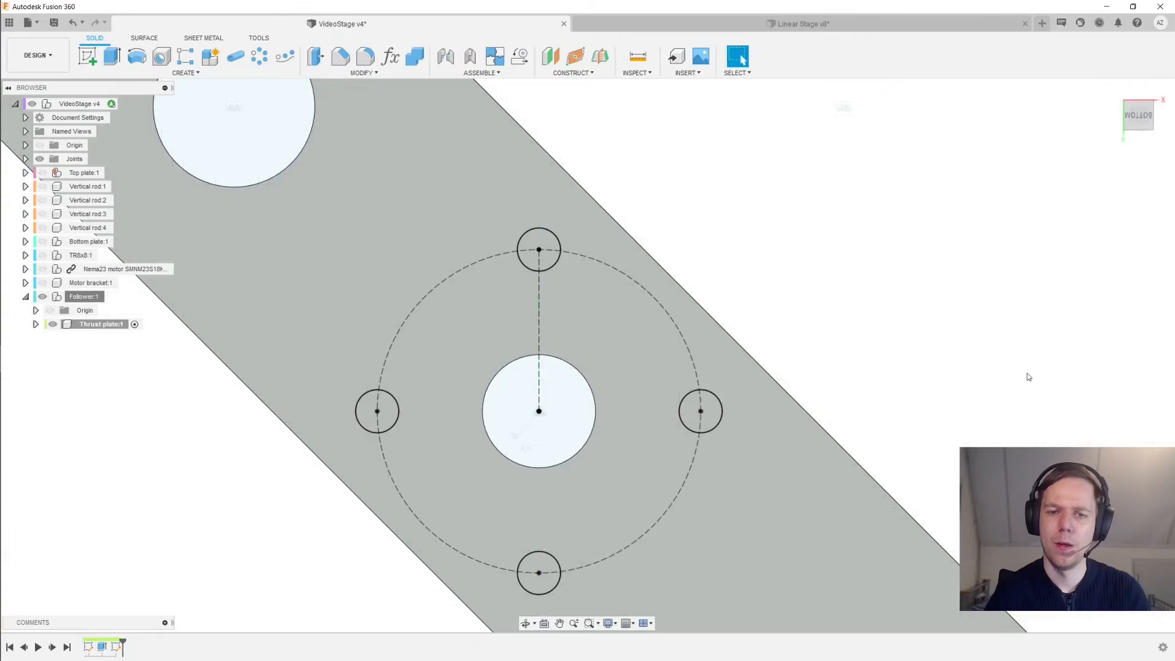
# Extrude the four 4 mm circles as a cut through the whole thrust plate, using the All extent
pyautogui.press('e')
pyautogui.click(706, 417)
pyautogui.click(520, 315)
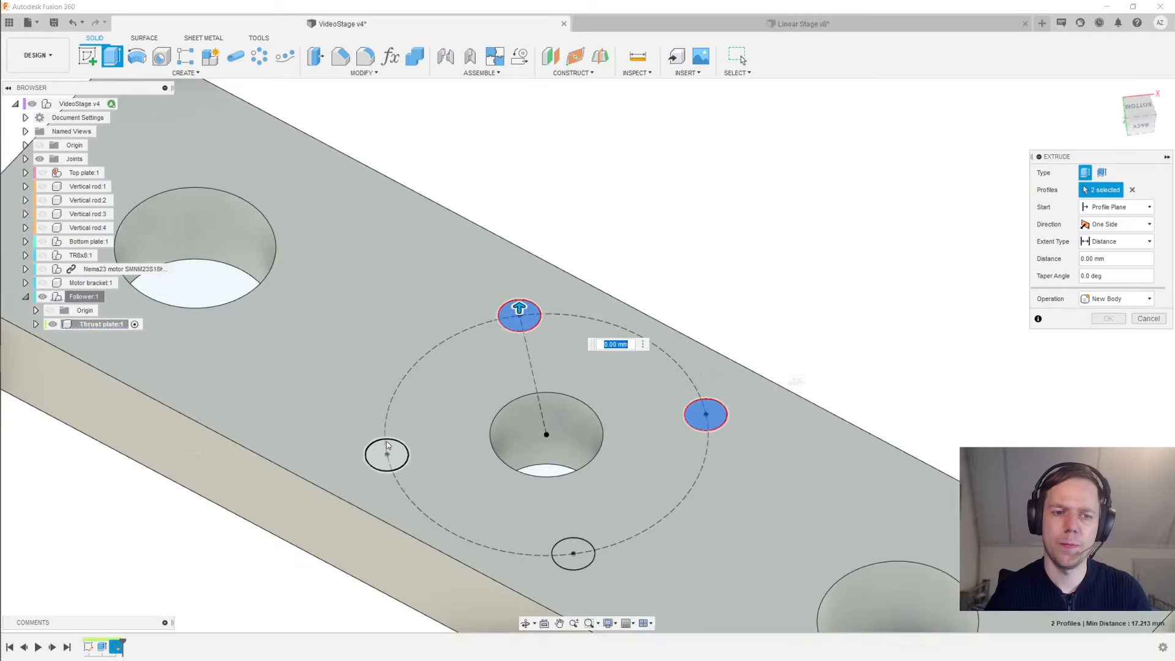
pyautogui.click(387, 454)
pyautogui.click(573, 553)
pyautogui.scroll(-1, 649, 386)
pyautogui.moveTo(653, 394); pyautogui.dragTo(662, 271, button='middle')
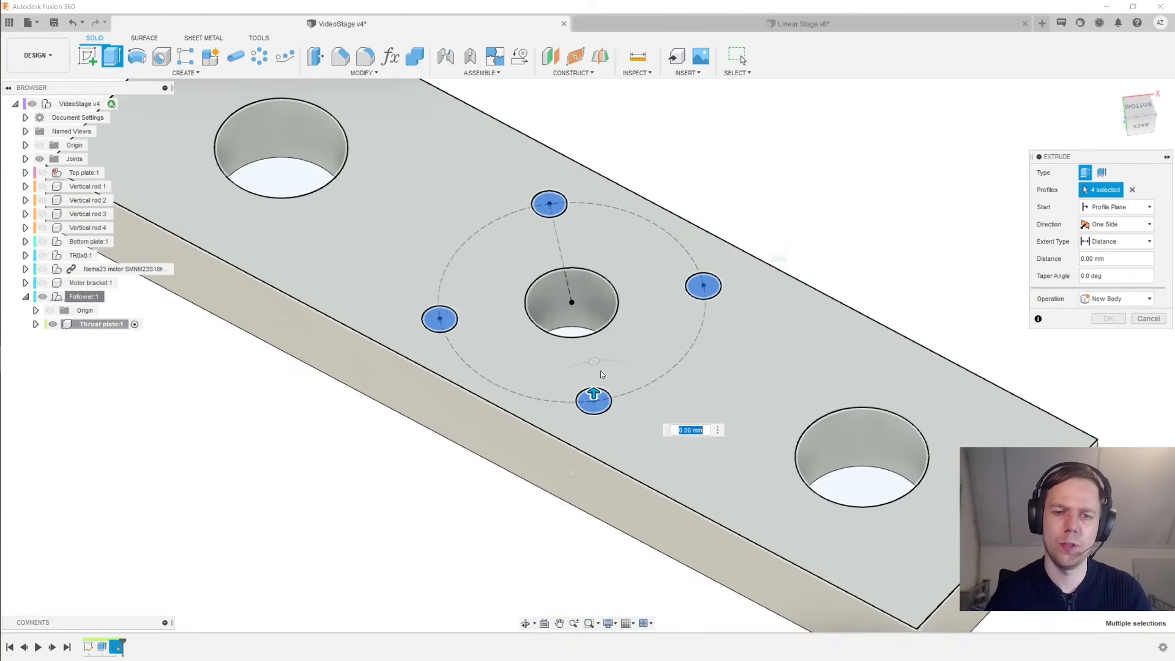
pyautogui.moveTo(594, 394); pyautogui.dragTo(593, 503)
pyautogui.click(1105, 245)
pyautogui.click(1108, 284)
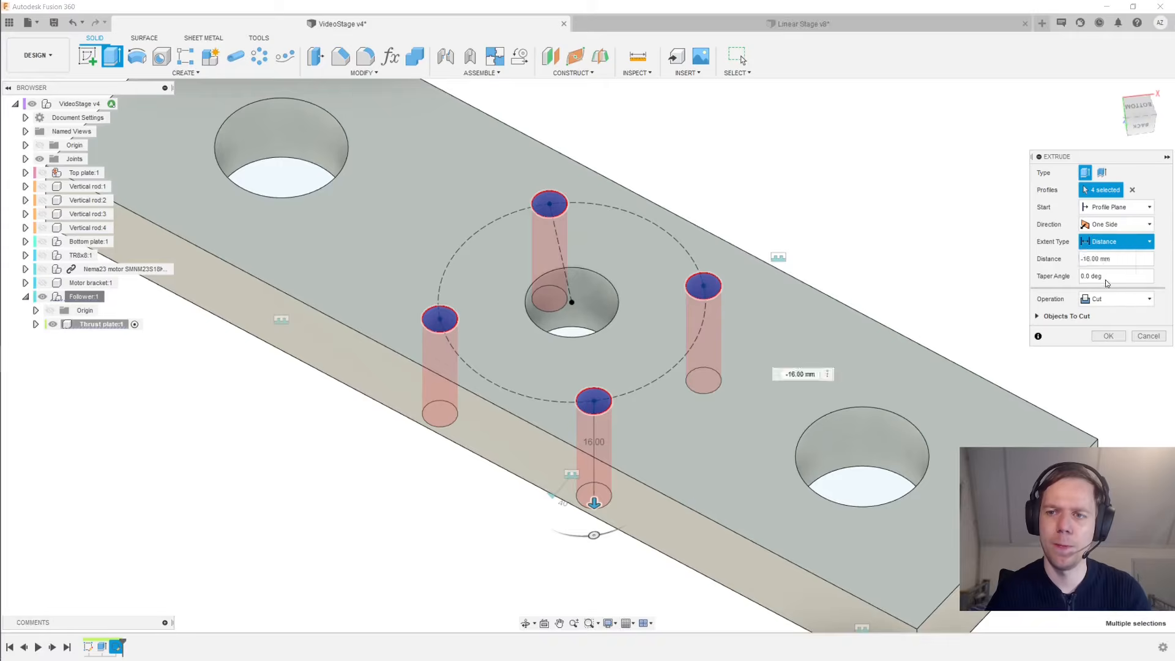
pyautogui.keyDown('shift'); pyautogui.moveTo(855, 226); pyautogui.dragTo(958, 399, button='middle'); pyautogui.keyUp('shift')
pyautogui.click(1038, 316)
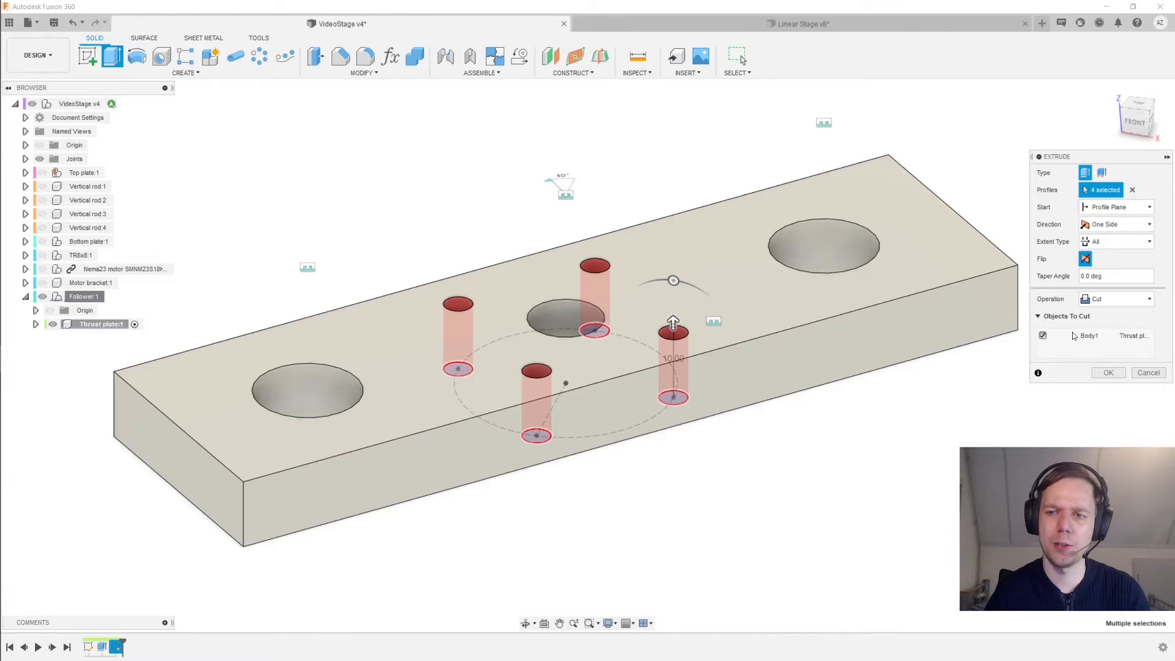
pyautogui.click(1108, 373)
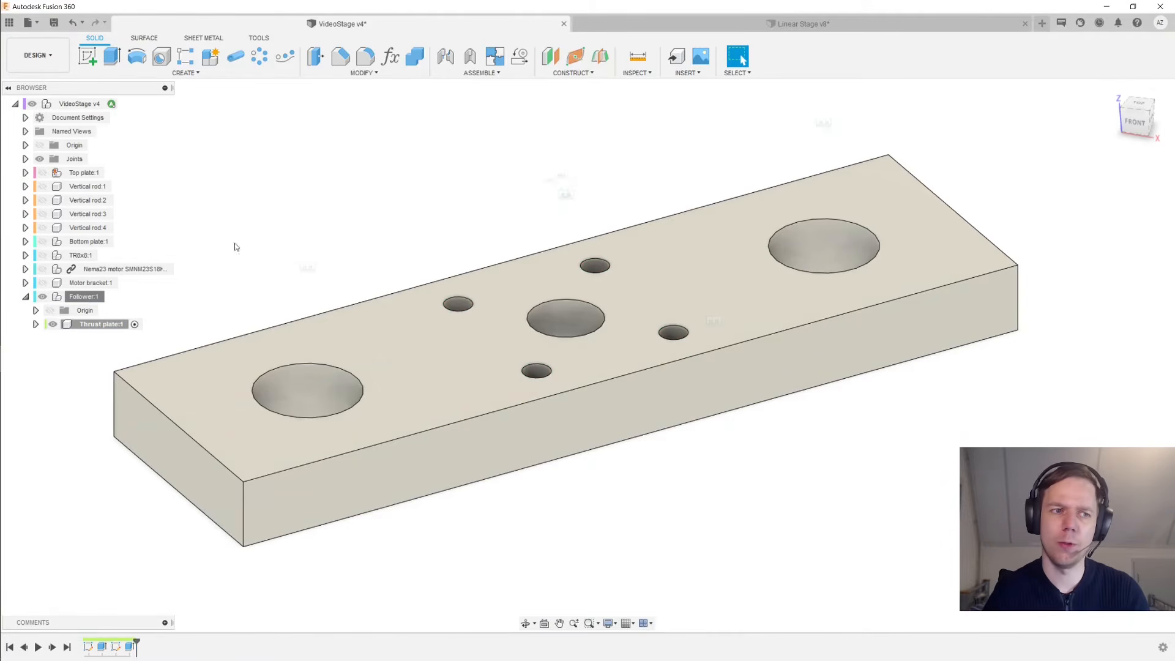
# Unisolate the Follower component and examine the drilled thrust plate among the rest of the stage
pyautogui.rightClick(82, 298)
pyautogui.click(140, 336)
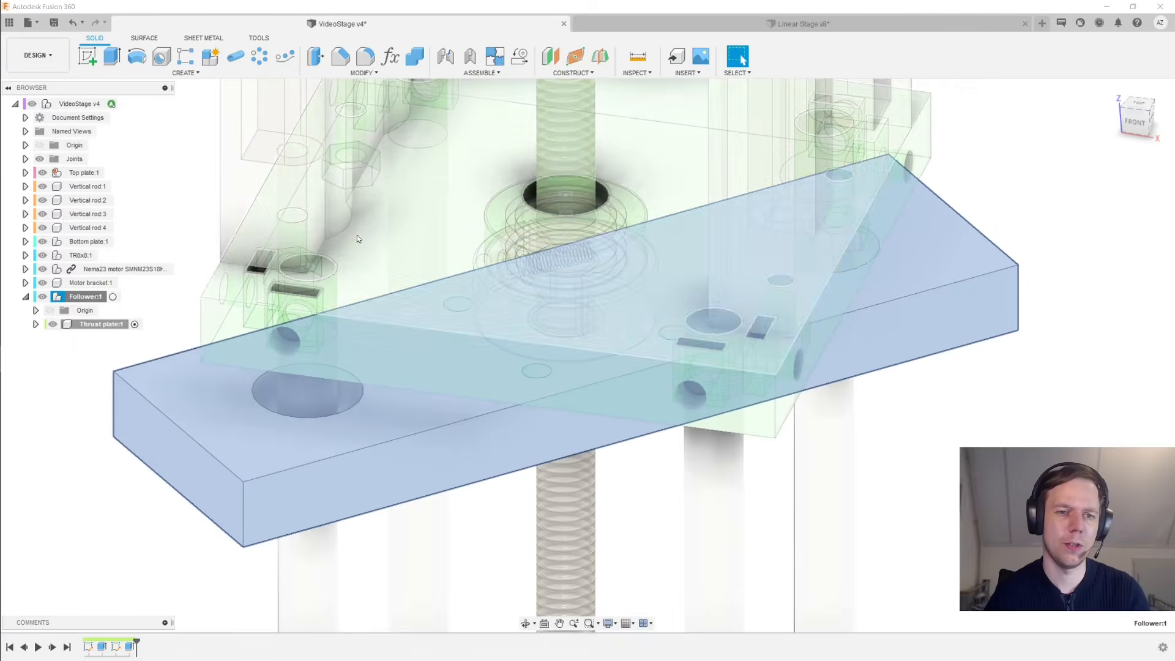
pyautogui.keyDown('shift'); pyautogui.moveTo(328, 233); pyautogui.dragTo(520, 216, button='middle'); pyautogui.keyUp('shift')
pyautogui.scroll(-3, 601, 228)
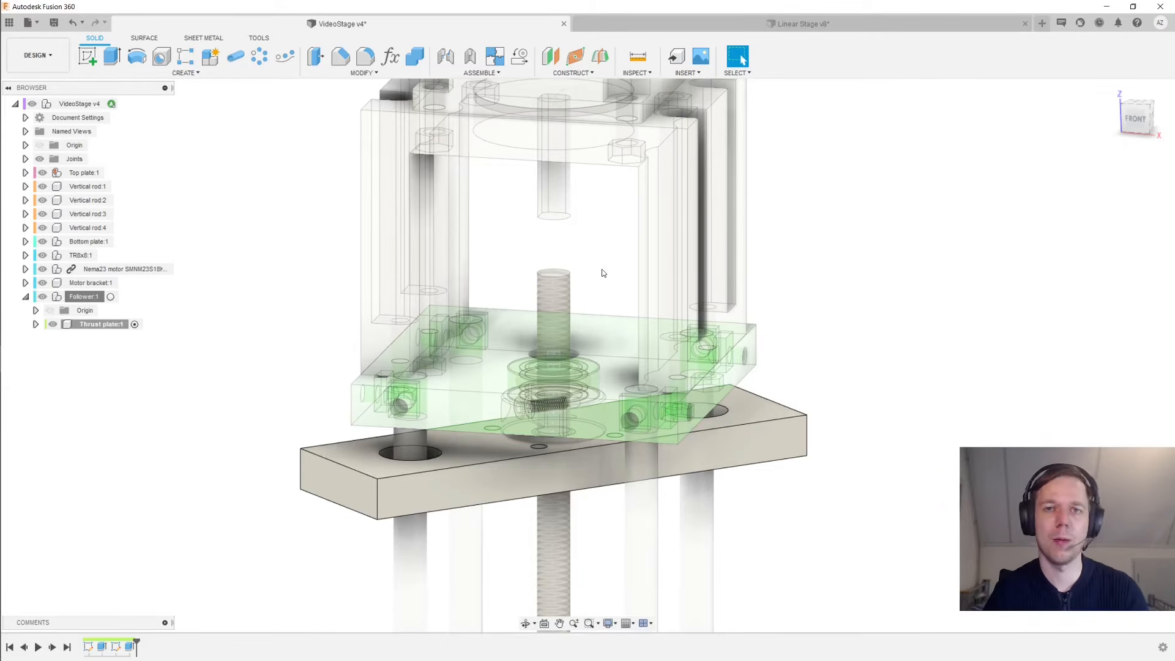
pyautogui.click(898, 367)
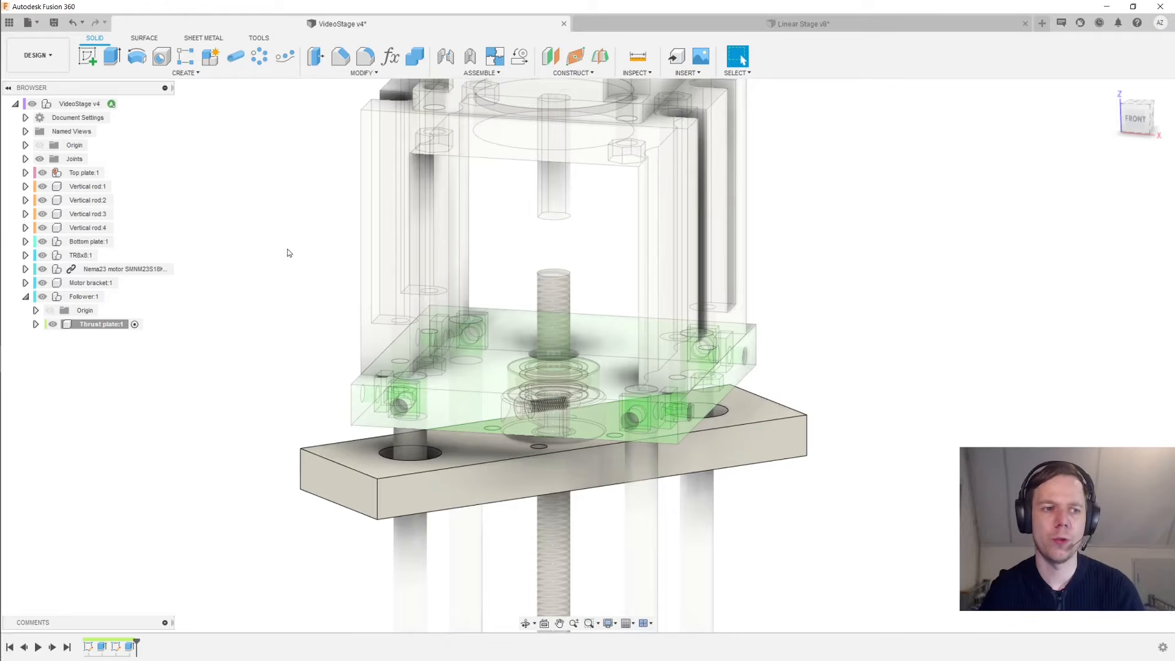
# Activate the Follower component and isolate it from the rest of the stage
pyautogui.doubleClick(93, 300)
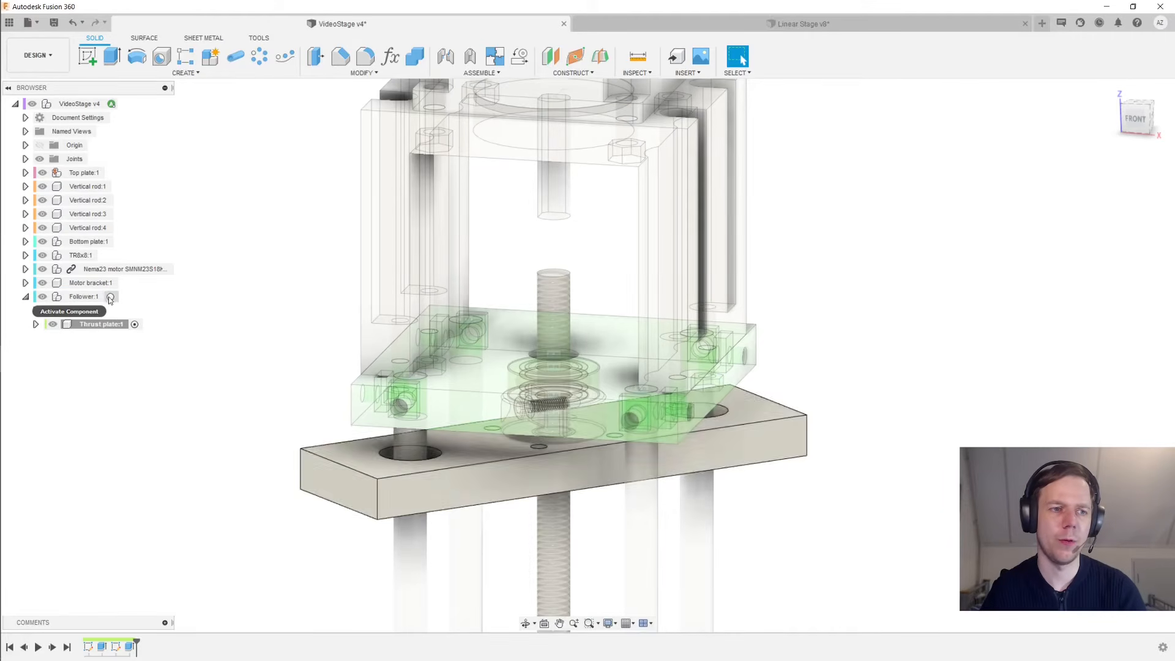
pyautogui.rightClick(88, 297)
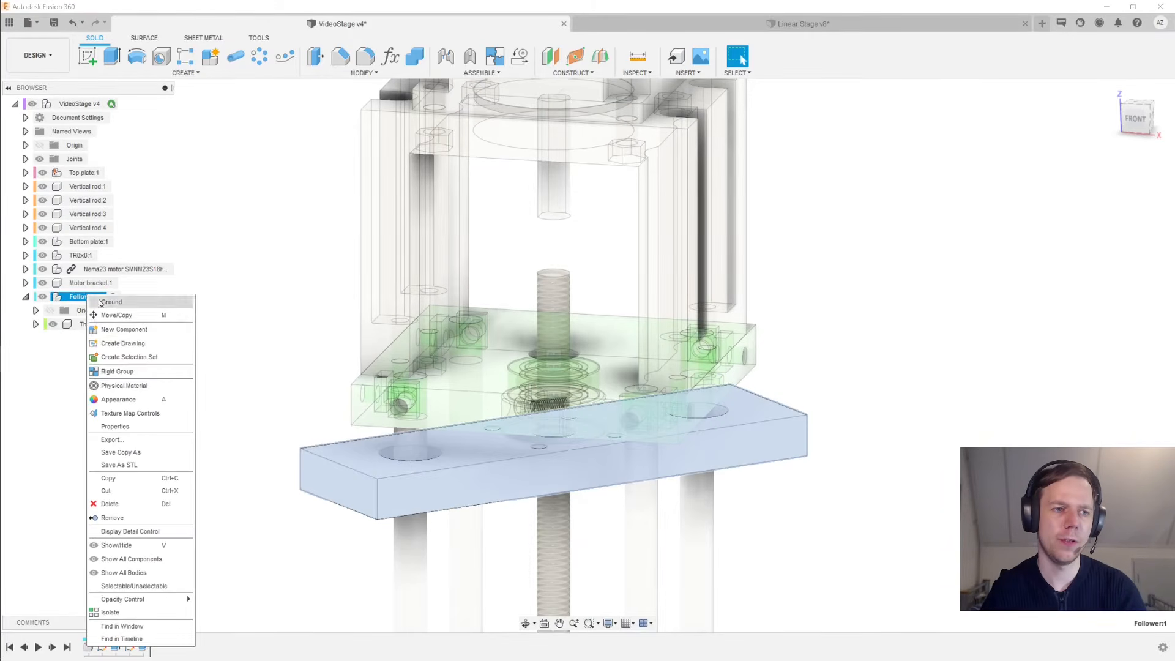
pyautogui.click(104, 609)
pyautogui.click(303, 319)
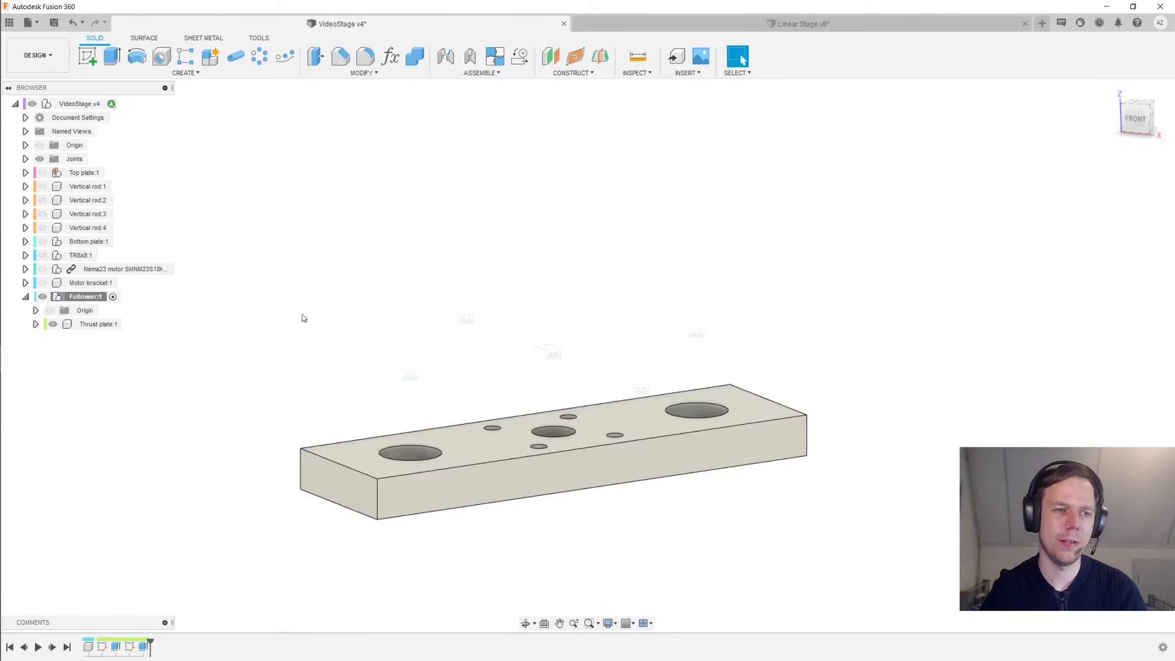
pyautogui.keyDown('shift'); pyautogui.moveTo(303, 319); pyautogui.dragTo(305, 387, button='middle'); pyautogui.keyUp('shift')
# Create a new internal standard component named Pushrod with Follower as its parent
pyautogui.click(210, 56)
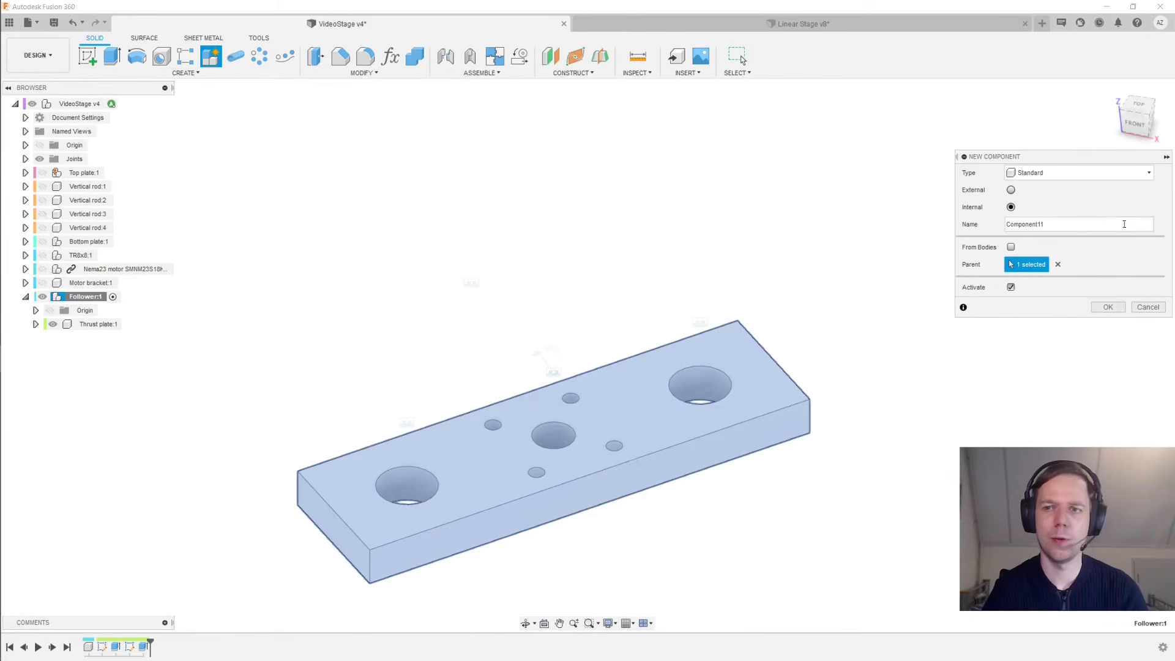
pyautogui.write('Pushr')
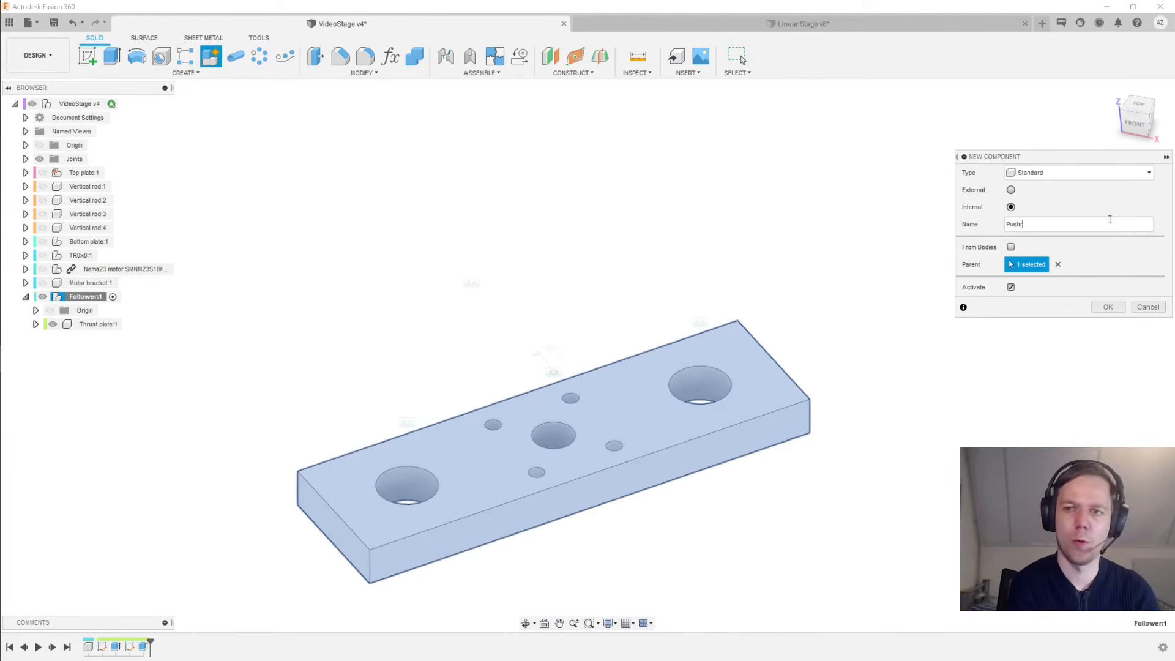
pyautogui.write('od')
pyautogui.press('Return')
# Sketch on the thrust plate's top face, project the face's outline and holes into the sketch, and finish it
pyautogui.click(88, 56)
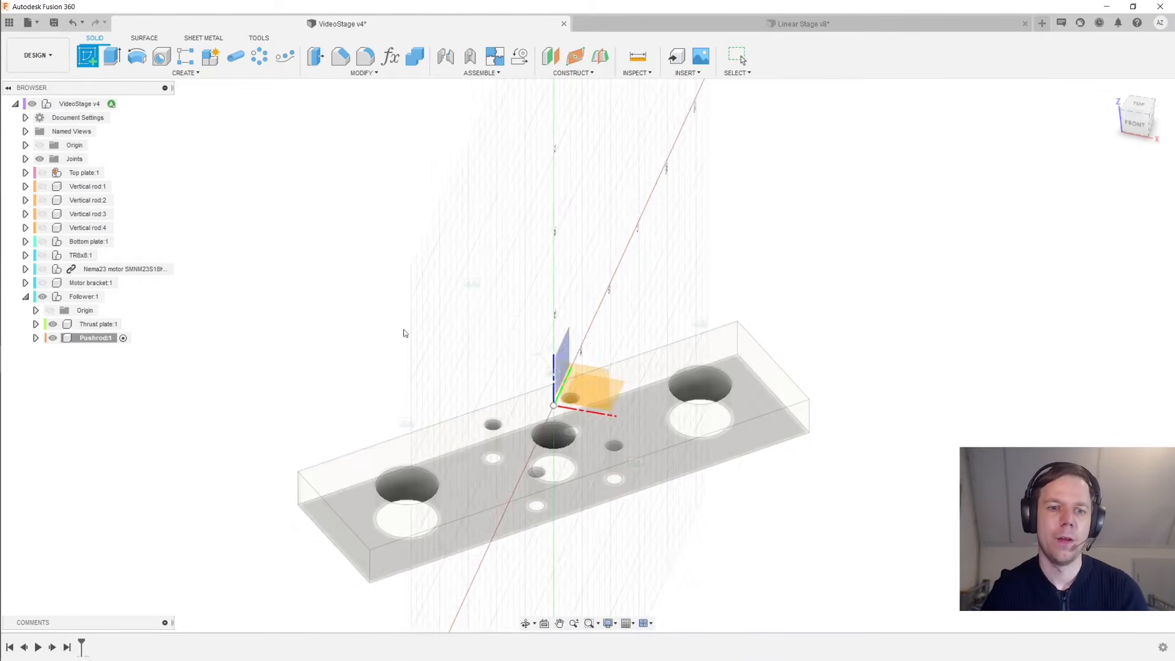
pyautogui.click(489, 451)
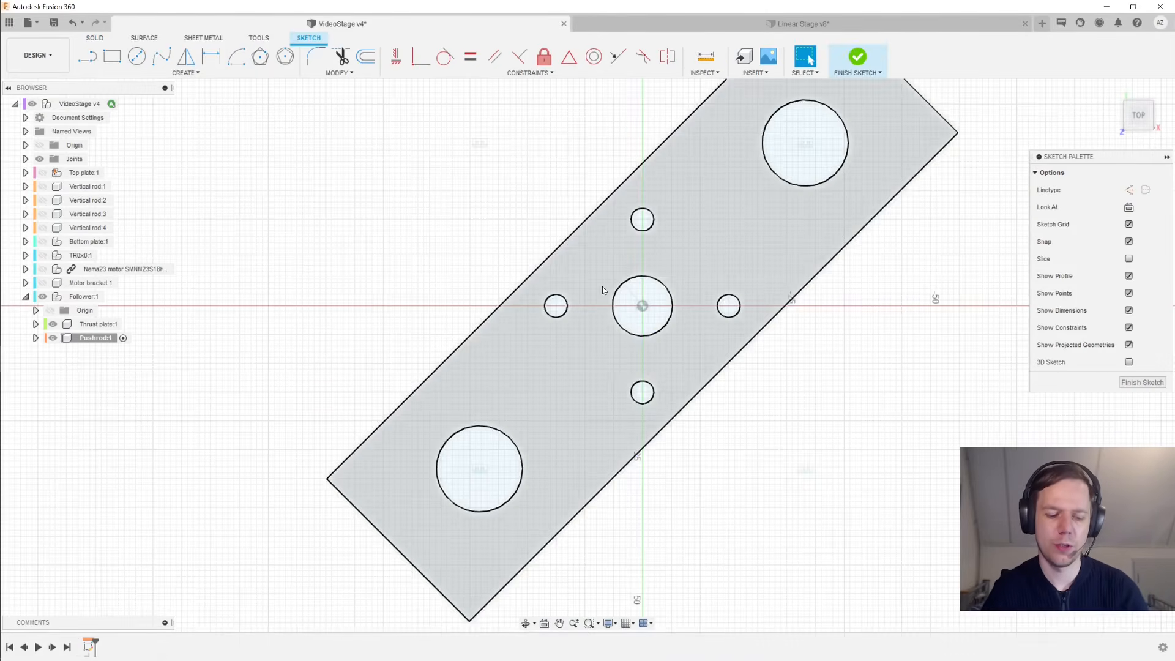
pyautogui.press('p')
pyautogui.click(592, 288)
pyautogui.click(963, 228)
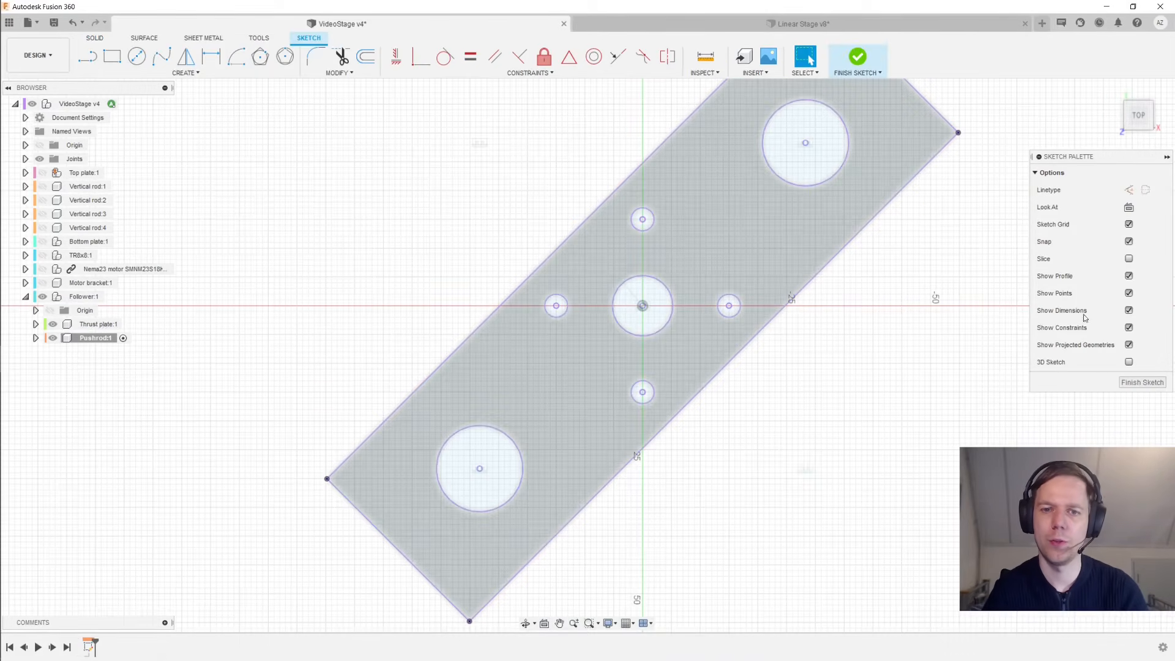
pyautogui.click(1142, 382)
# Extrude the projected profile of the leftmost small hole in the top view by -250 mm as a new body
pyautogui.press('e')
pyautogui.click(563, 310)
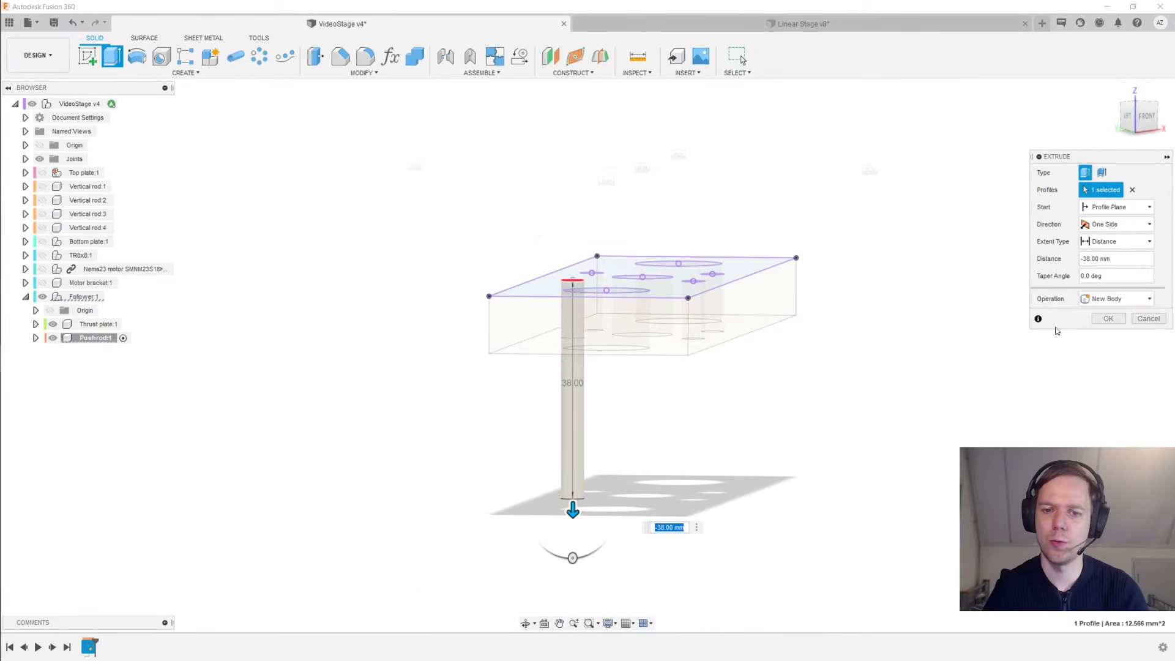
pyautogui.press('Return')
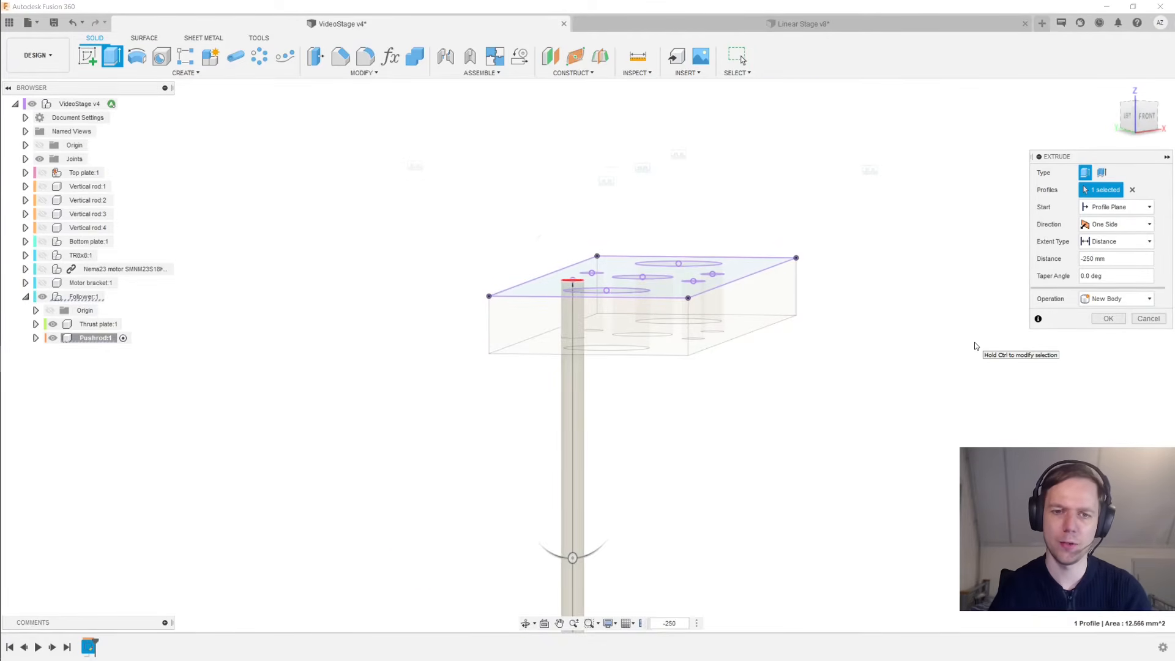
pyautogui.press('Return')
pyautogui.keyDown('shift'); pyautogui.moveTo(912, 313); pyautogui.dragTo(826, 373, button='middle'); pyautogui.keyUp('shift')
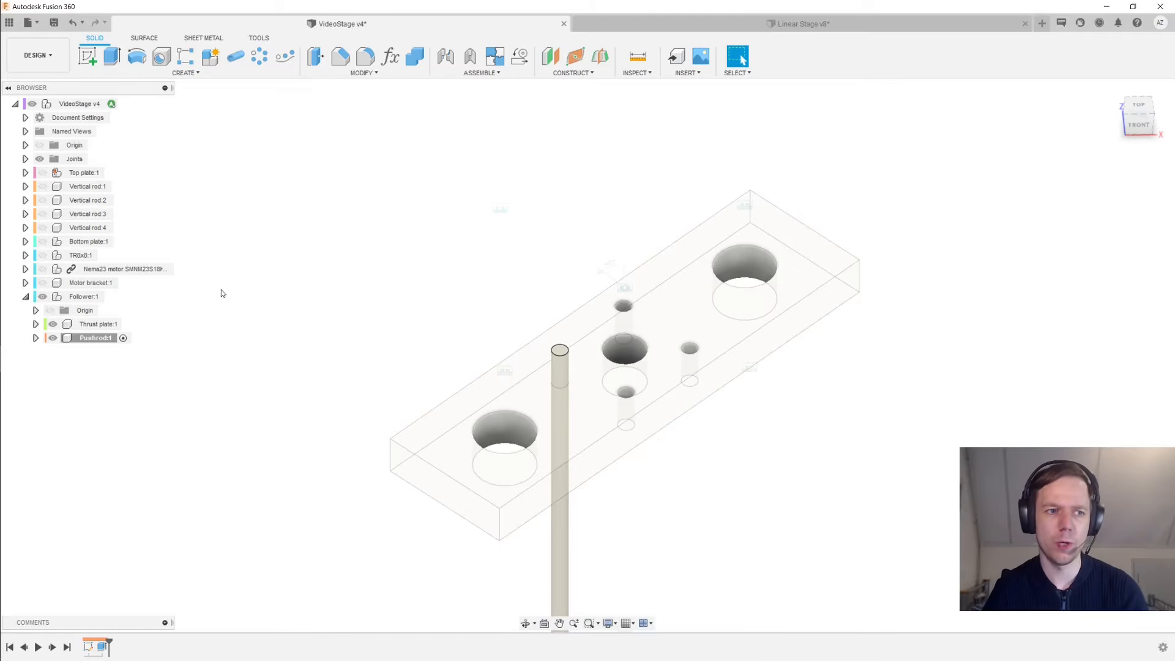
# Circular-pattern the Pushrod component around the thrust plate's centre hole, with full angular spacing and a quantity of 4
pyautogui.rightClick(93, 337)
pyautogui.click(336, 236)
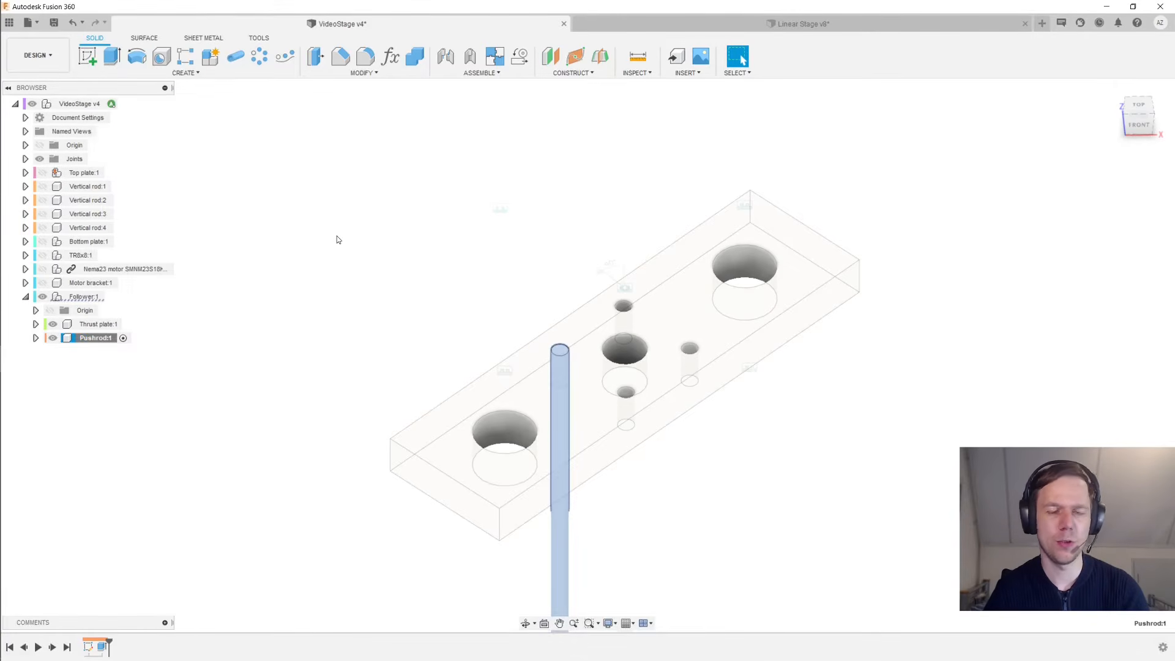
pyautogui.click(208, 75)
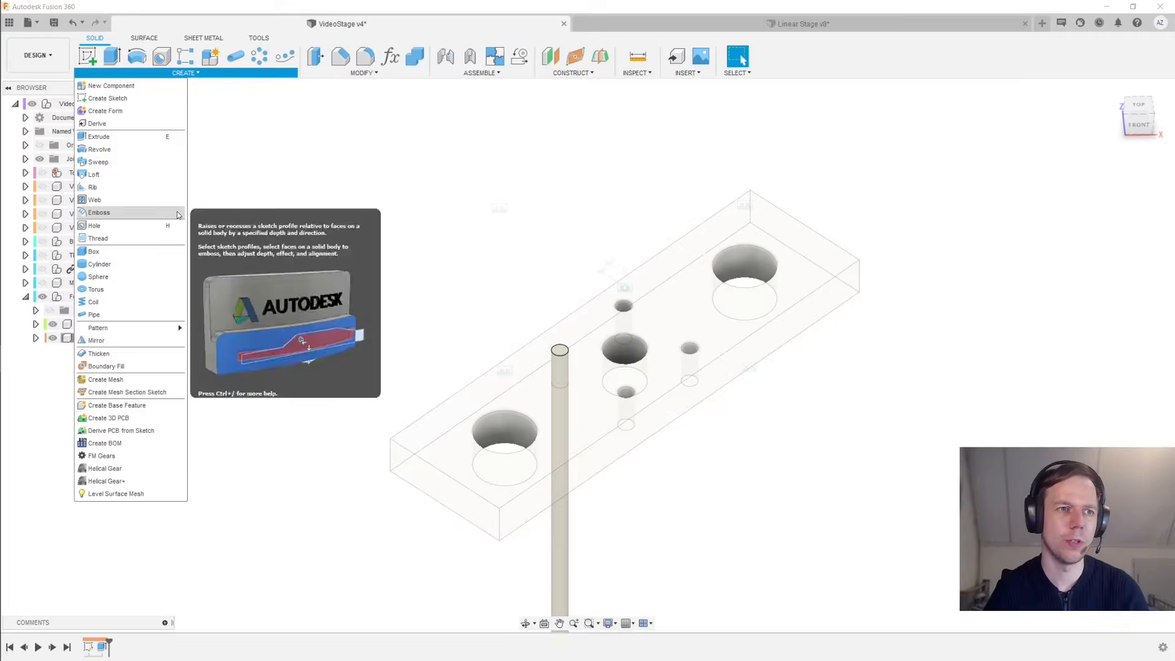
pyautogui.moveTo(148, 331)
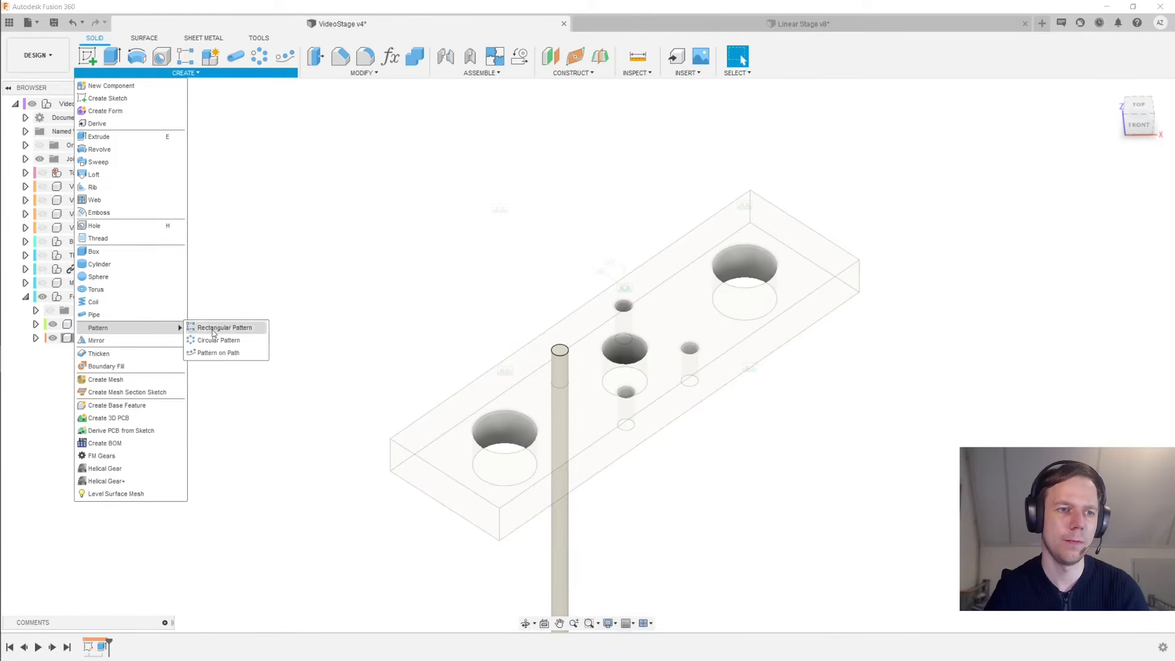
pyautogui.click(215, 340)
pyautogui.click(1113, 173)
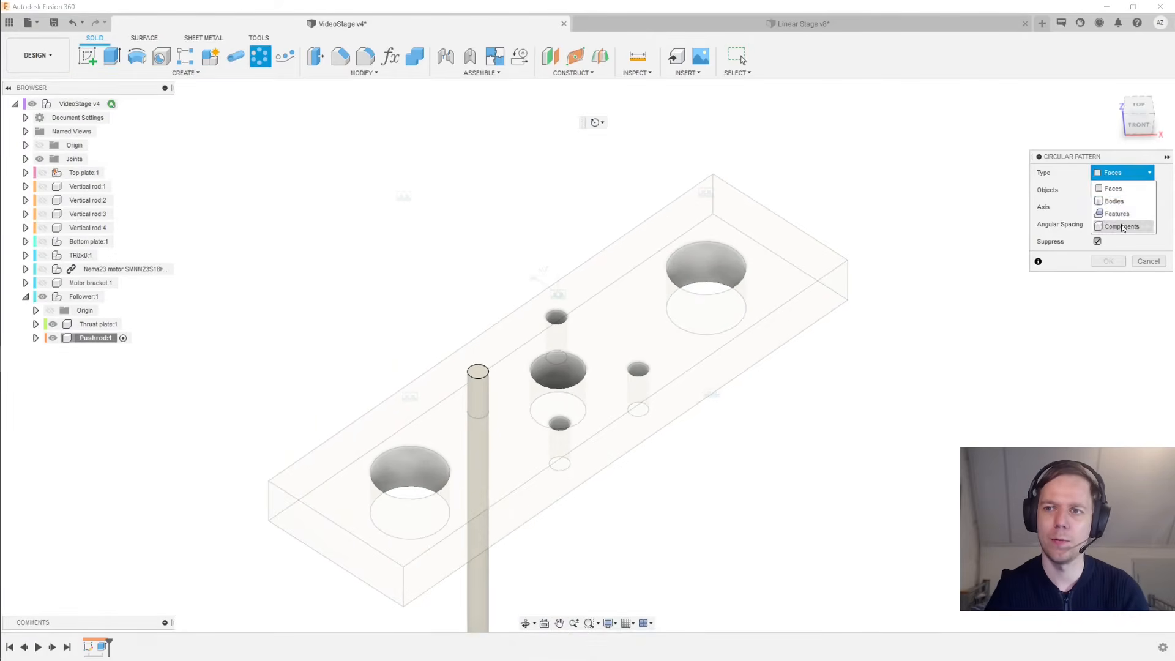
pyautogui.click(1111, 225)
pyautogui.keyDown('shift'); pyautogui.moveTo(570, 545); pyautogui.dragTo(503, 517, button='middle'); pyautogui.keyUp('shift')
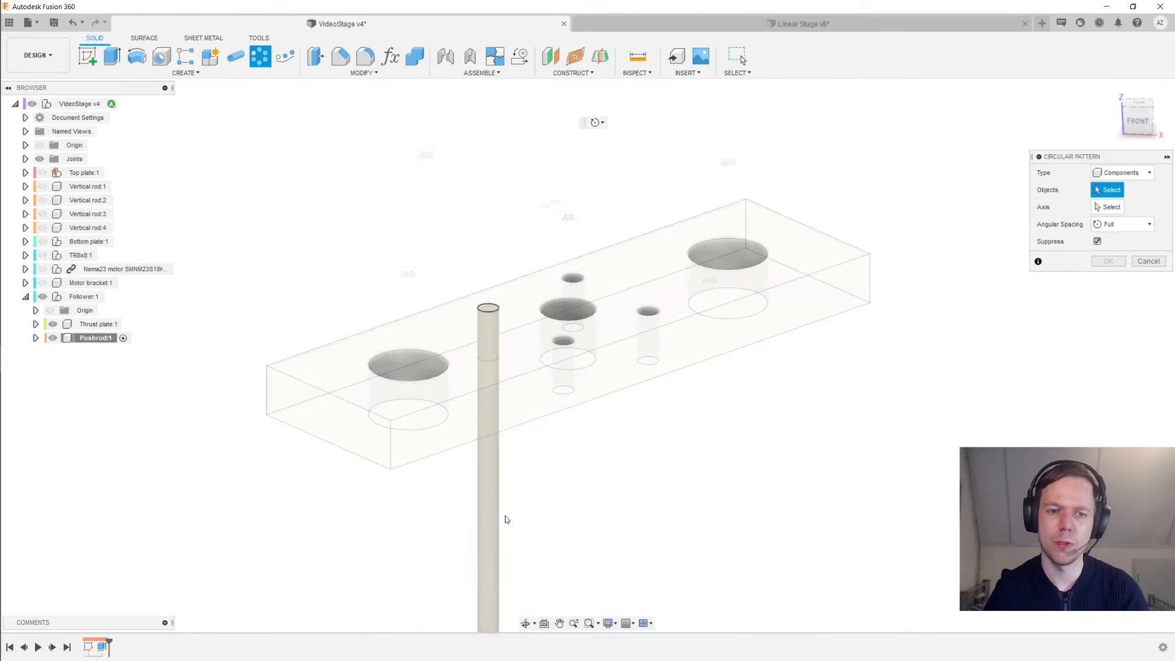
pyautogui.click(496, 518)
pyautogui.click(1112, 207)
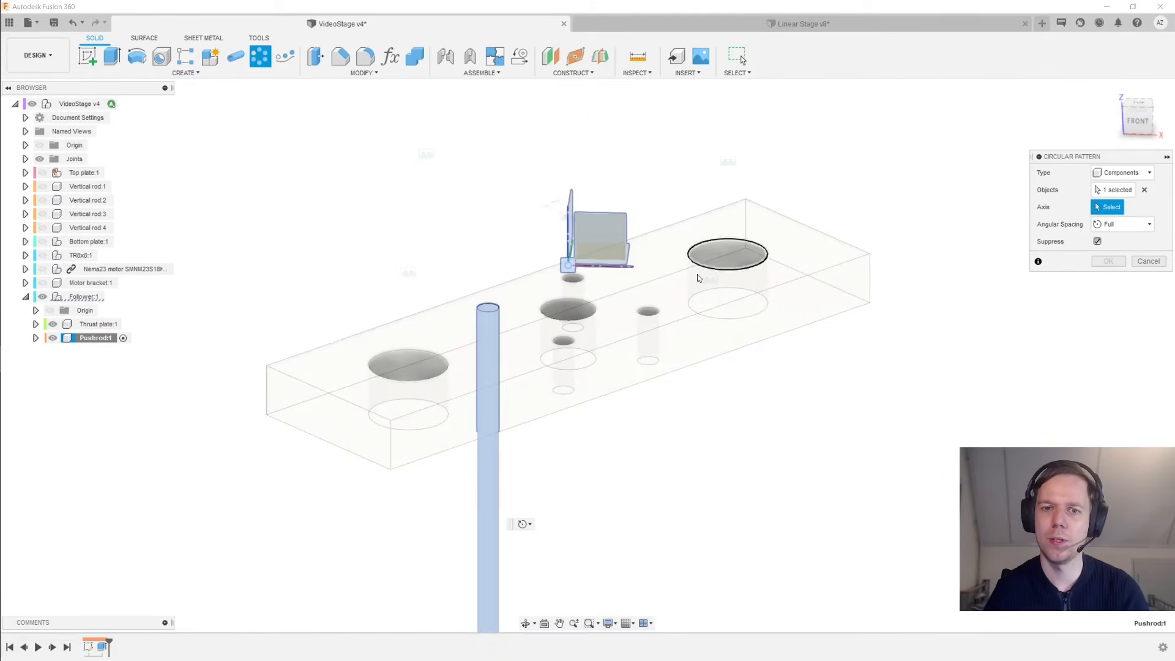
pyautogui.click(579, 305)
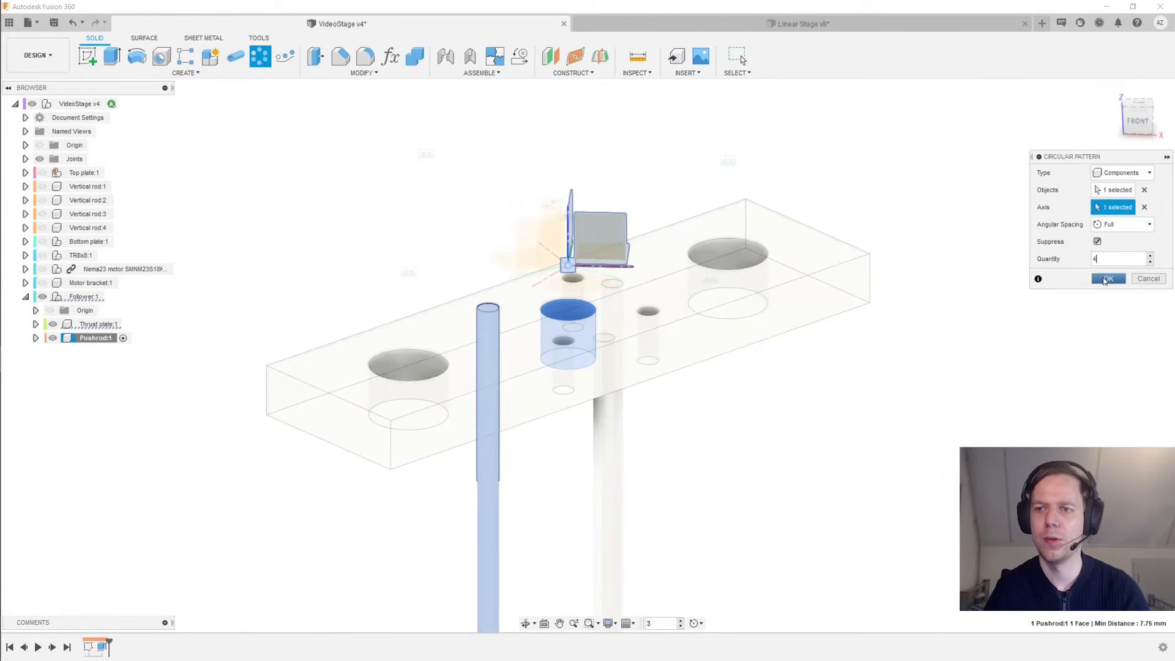
pyautogui.click(1108, 279)
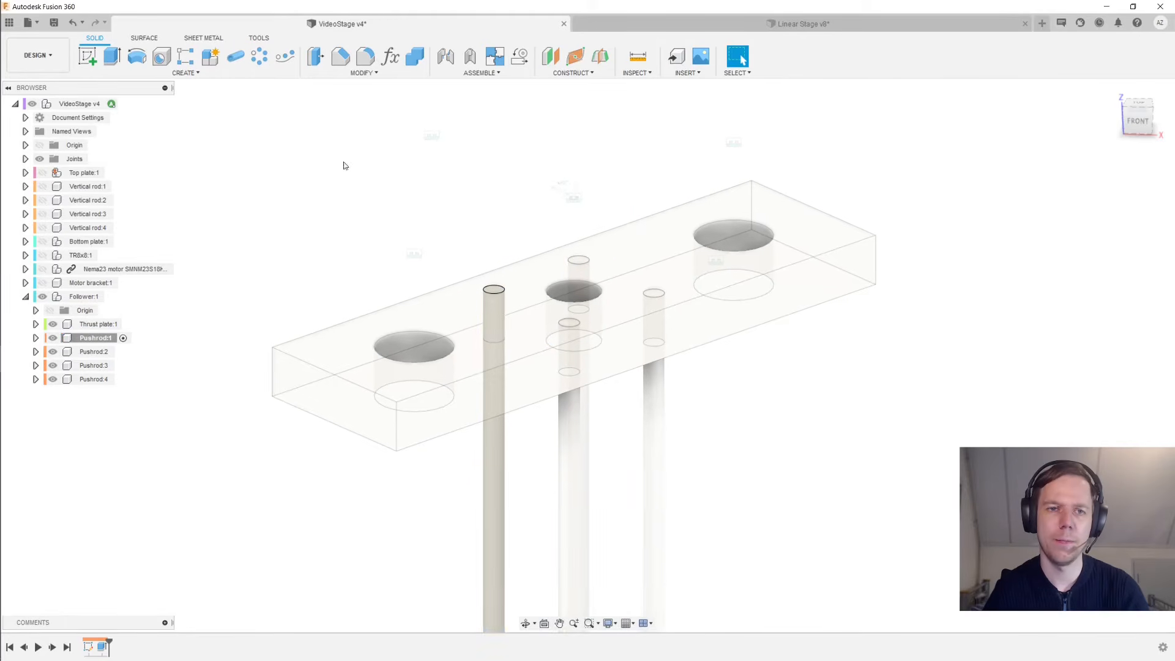
# Create a rigid group from the thrust plate and all four pushrods, including child components
pyautogui.click(496, 56)
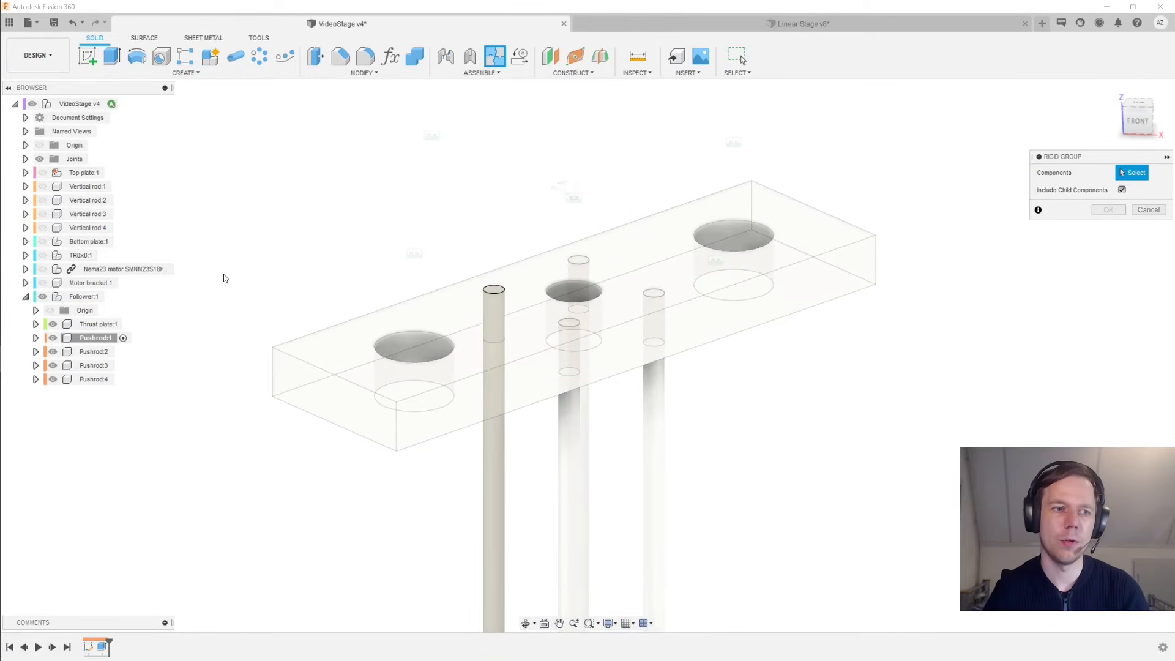
pyautogui.click(98, 324)
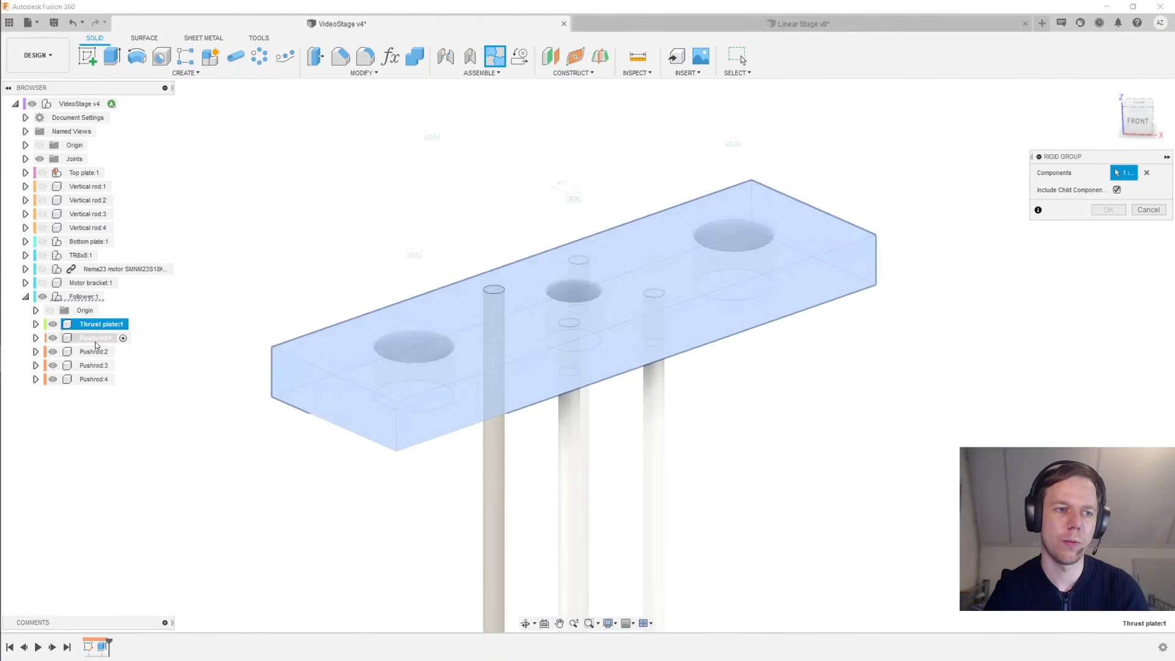
pyautogui.click(95, 338)
pyautogui.click(95, 352)
pyautogui.click(96, 365)
pyautogui.click(96, 379)
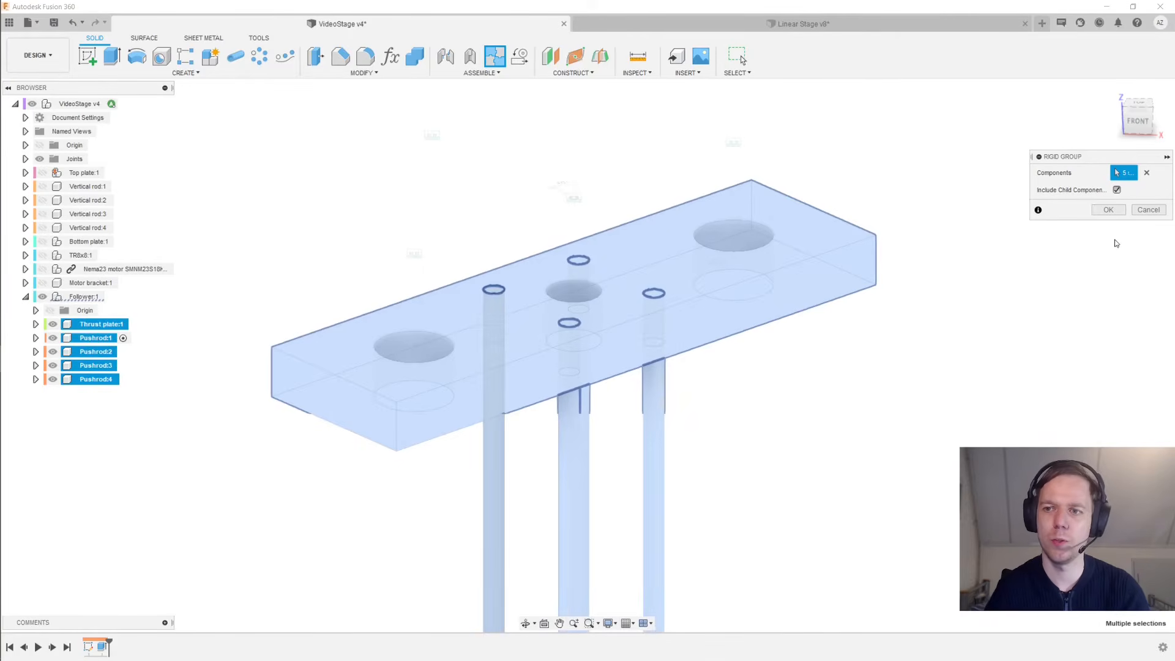
pyautogui.click(1109, 210)
pyautogui.scroll(-1, 808, 388)
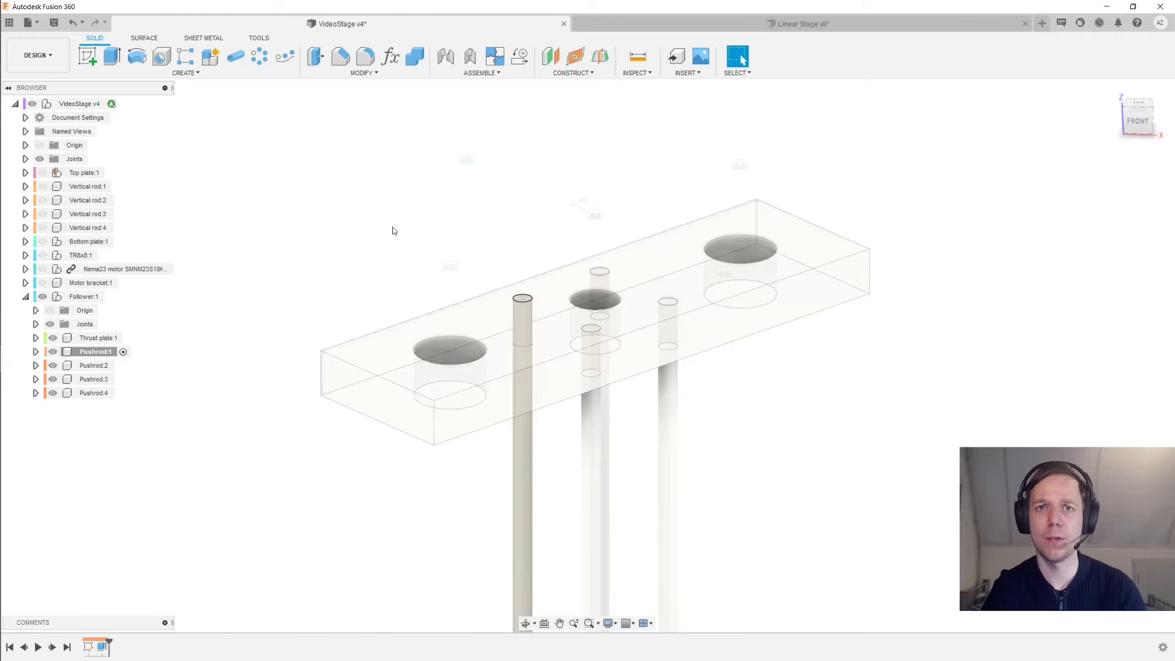
# Activate the top-level VideoStage assembly and unisolate the Follower to bring back the rest of the stage
pyautogui.doubleClick(93, 105)
pyautogui.rightClick(98, 297)
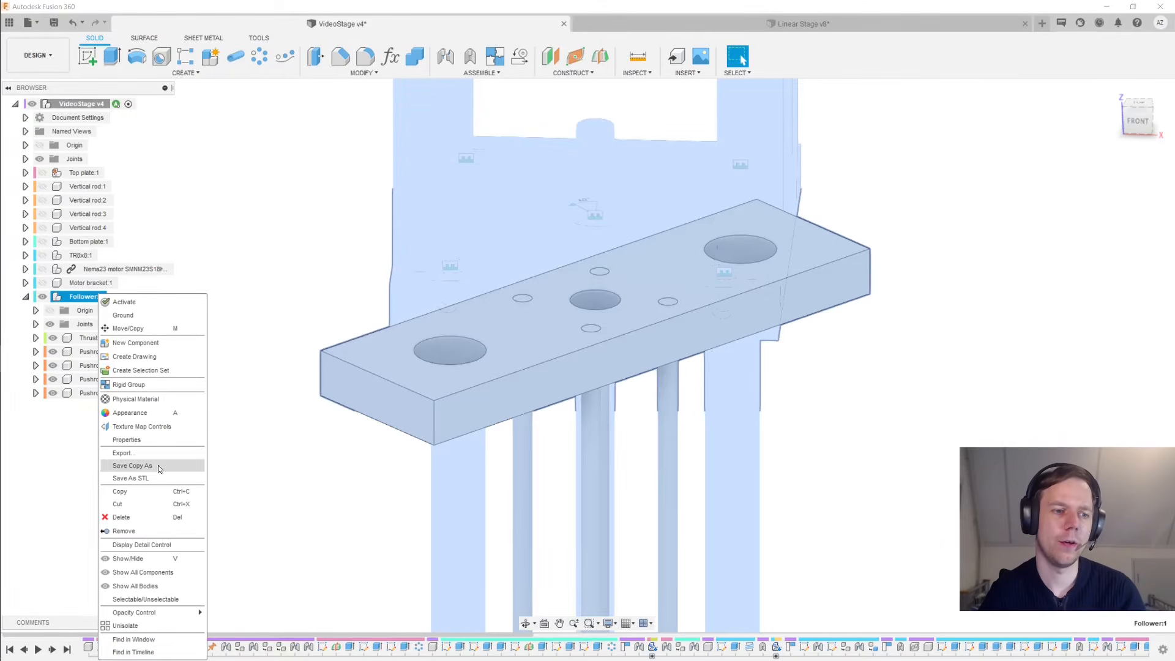
pyautogui.click(133, 639)
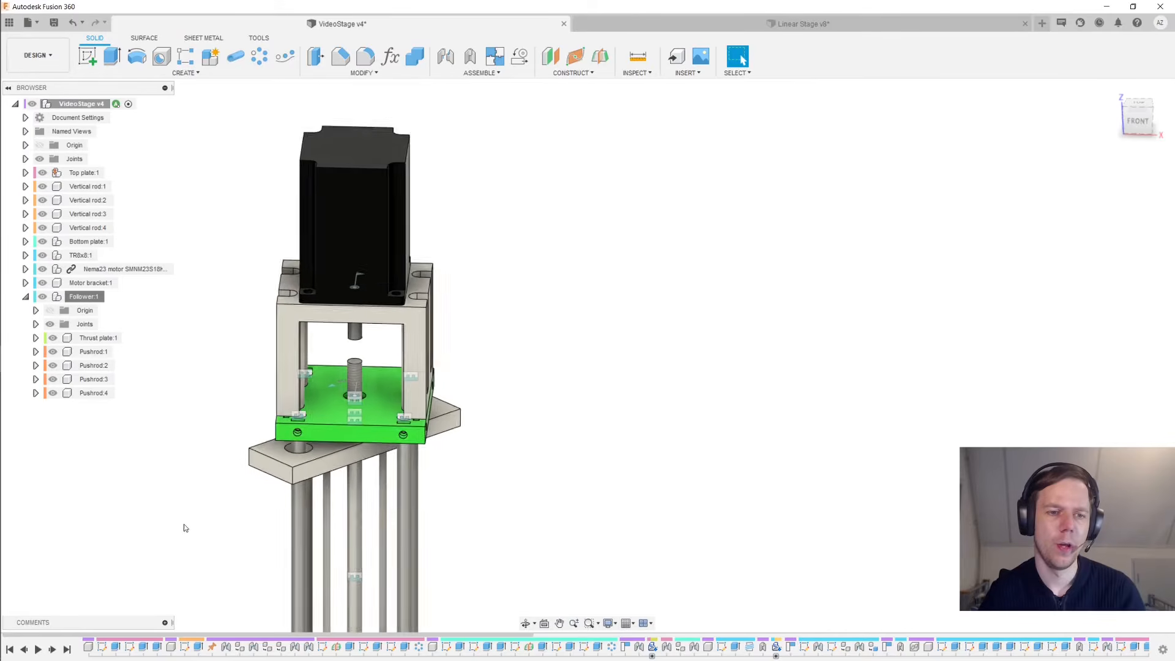
pyautogui.moveTo(336, 600); pyautogui.dragTo(487, 398, button='middle')
pyautogui.click(533, 416)
pyautogui.moveTo(643, 478); pyautogui.dragTo(653, 410, button='middle')
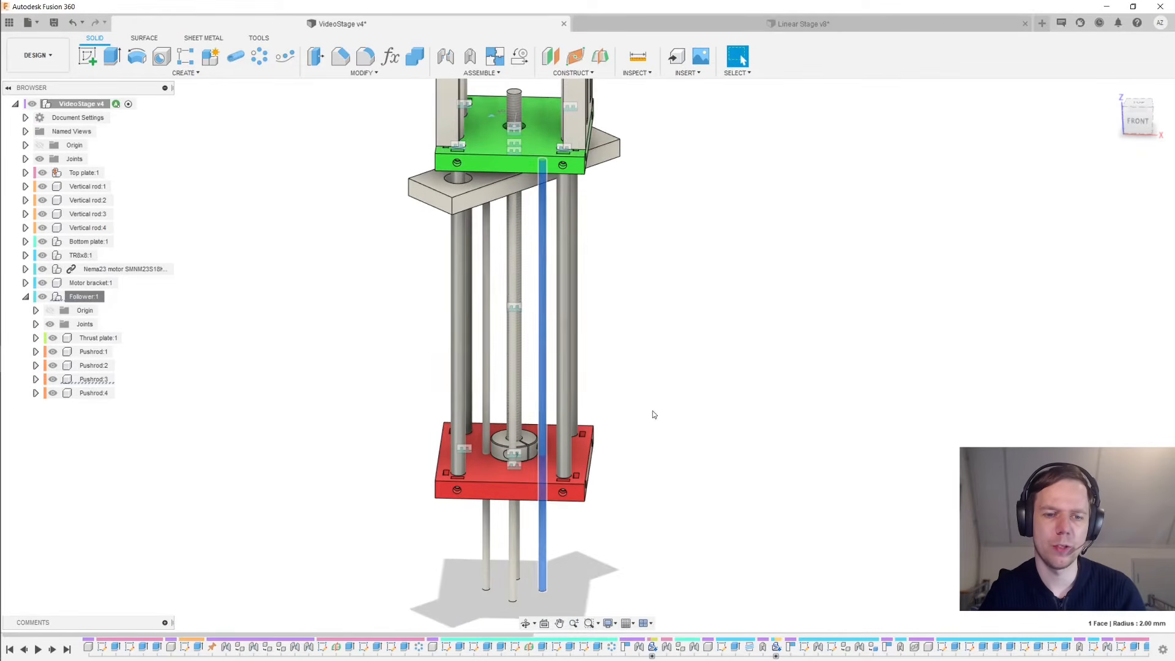
pyautogui.click(652, 415)
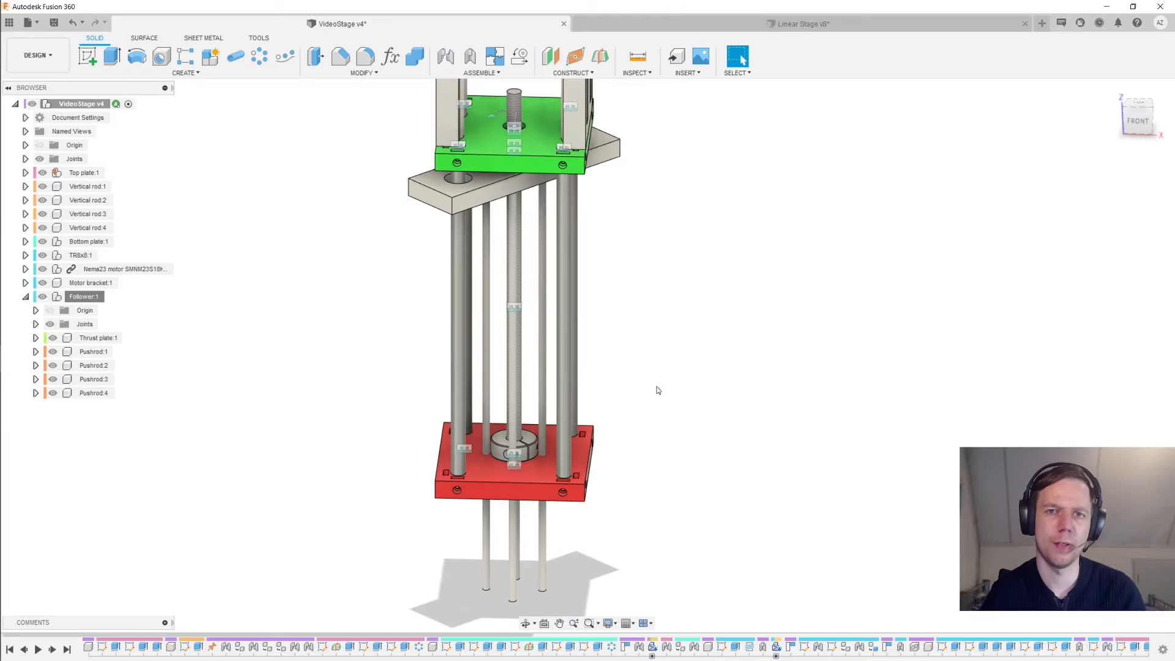
# Compute interference for the whole VideoStage assembly without including coincident faces
pyautogui.click(635, 74)
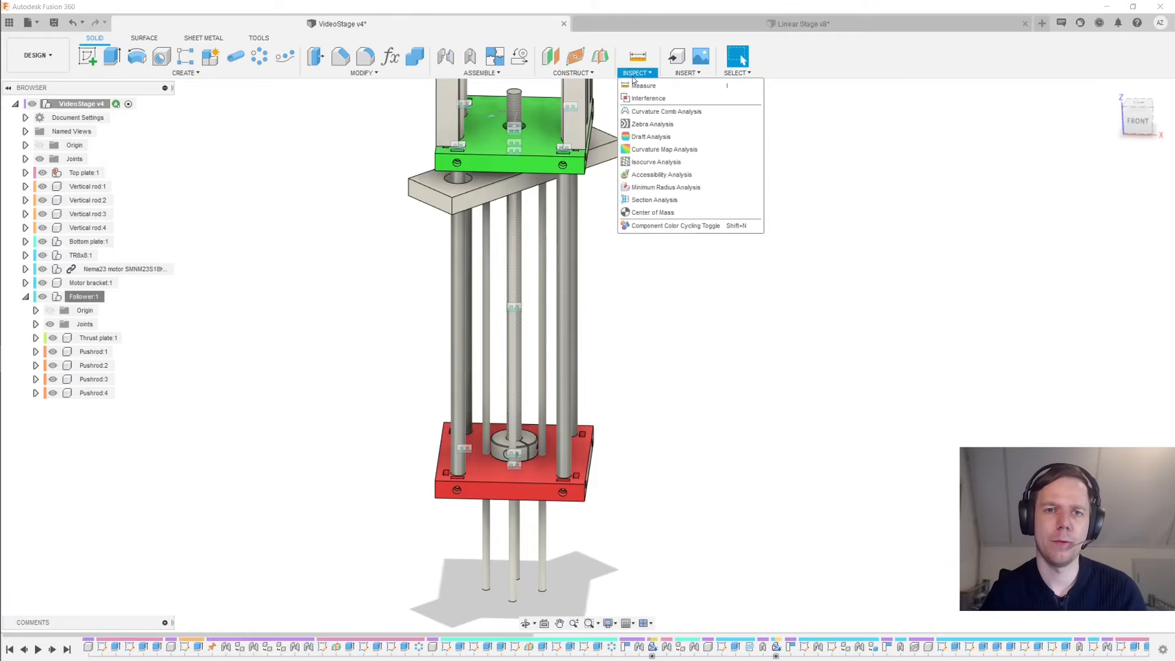
pyautogui.click(688, 98)
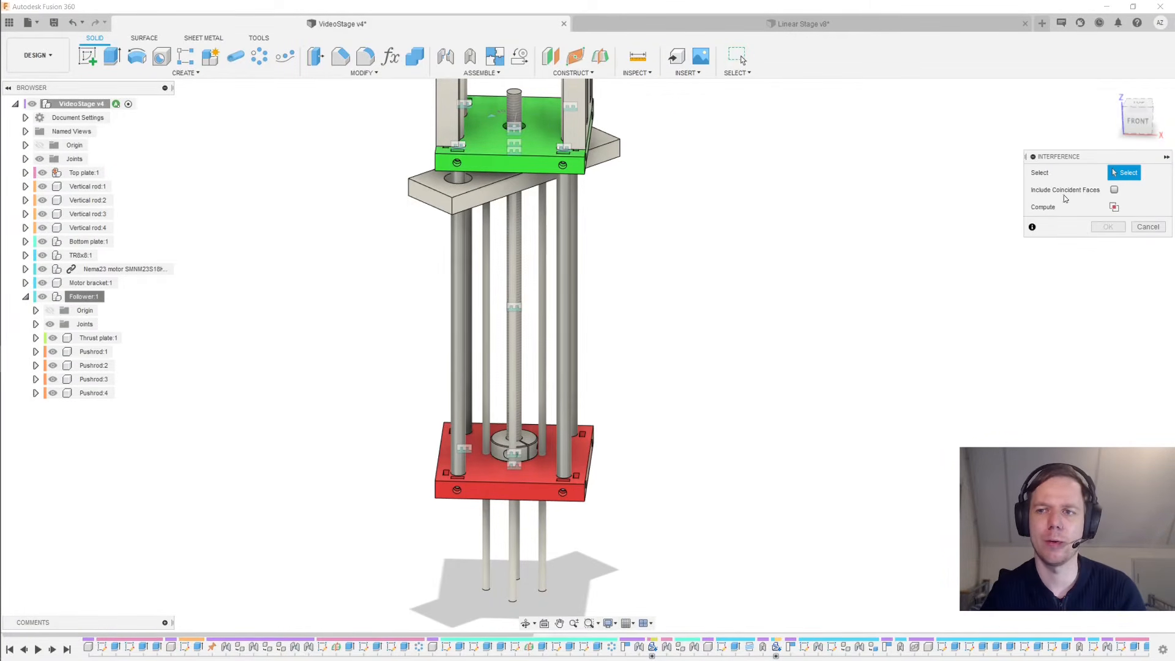
pyautogui.click(98, 104)
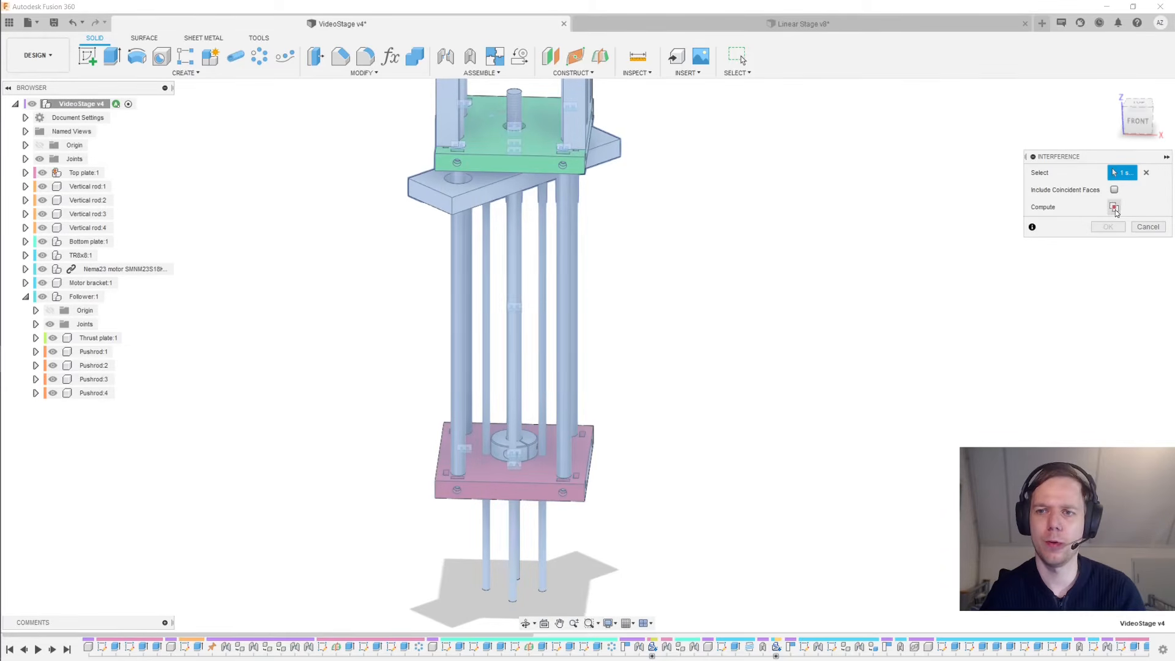
pyautogui.moveTo(617, 249); pyautogui.dragTo(1016, 311)
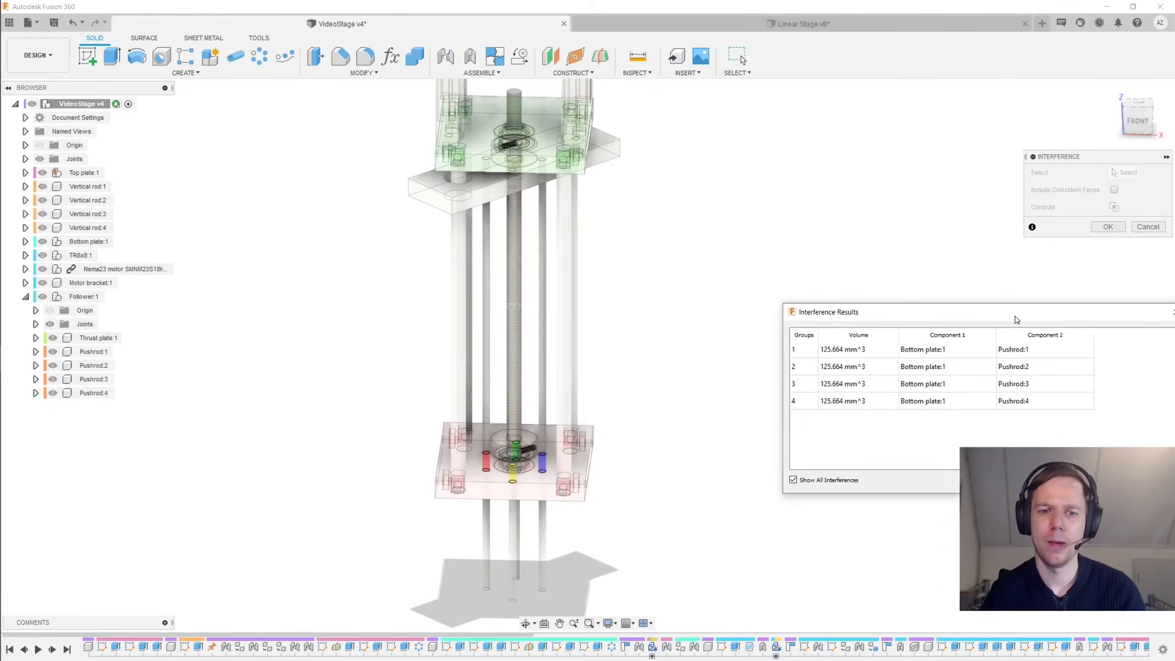
pyautogui.moveTo(870, 301); pyautogui.dragTo(800, 312)
# Examine each interference result between the bottom plate and the pushrods individually, and inspect all of them together
pyautogui.click(968, 344)
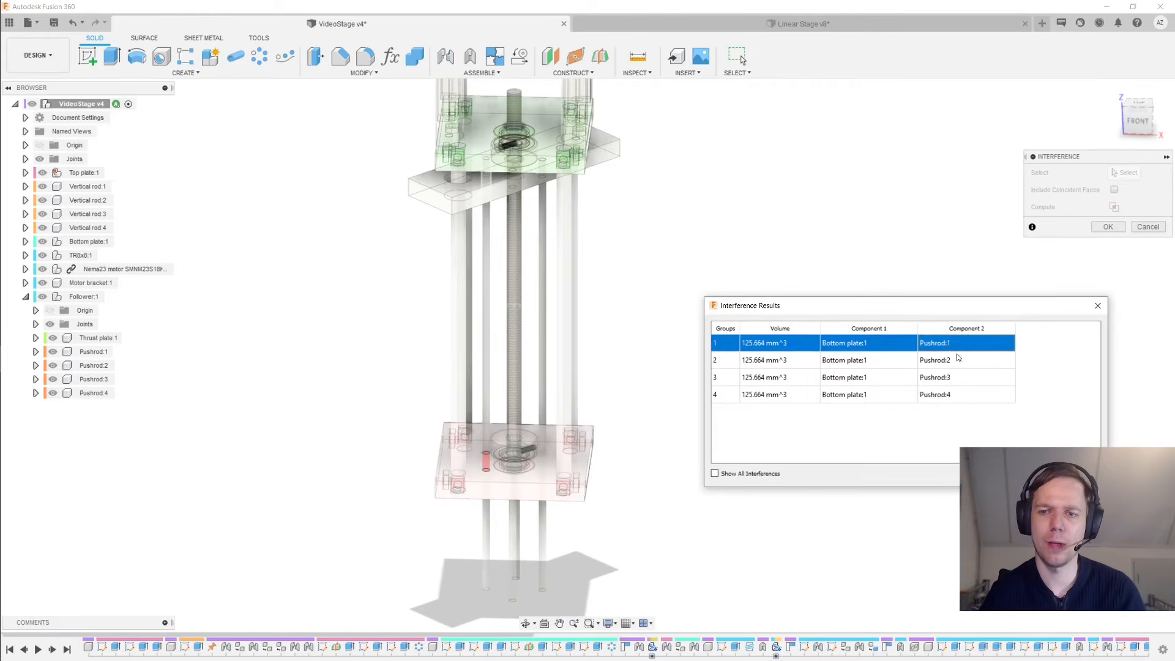
pyautogui.click(956, 361)
pyautogui.click(949, 378)
pyautogui.click(939, 395)
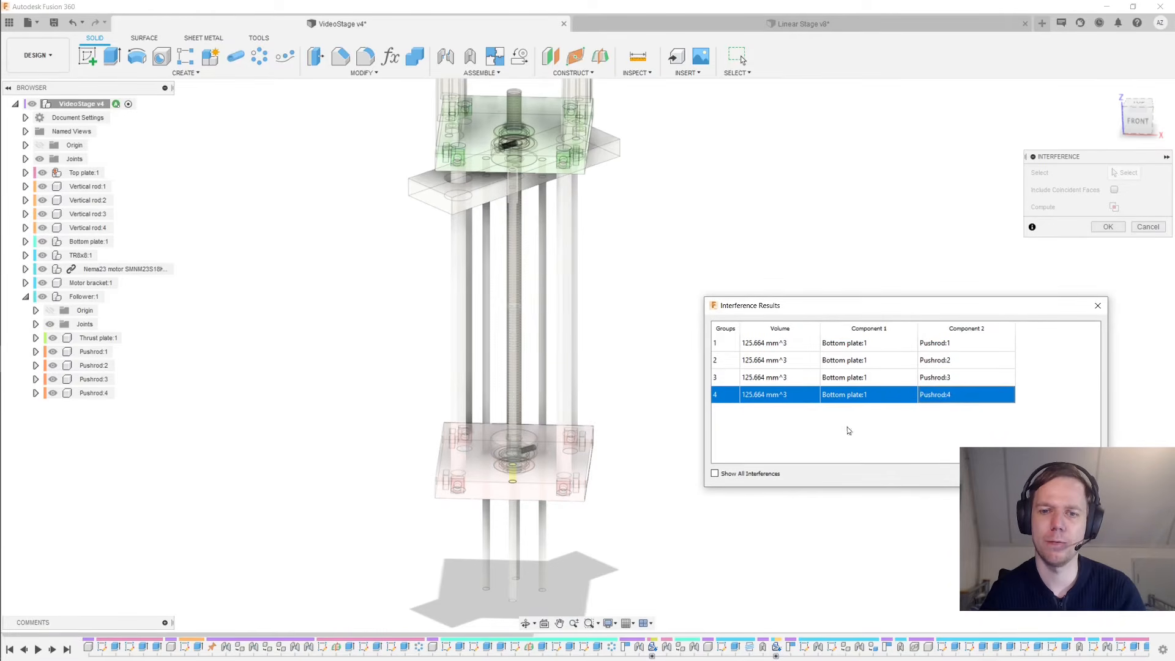
pyautogui.click(715, 474)
pyautogui.scroll(2, 508, 451)
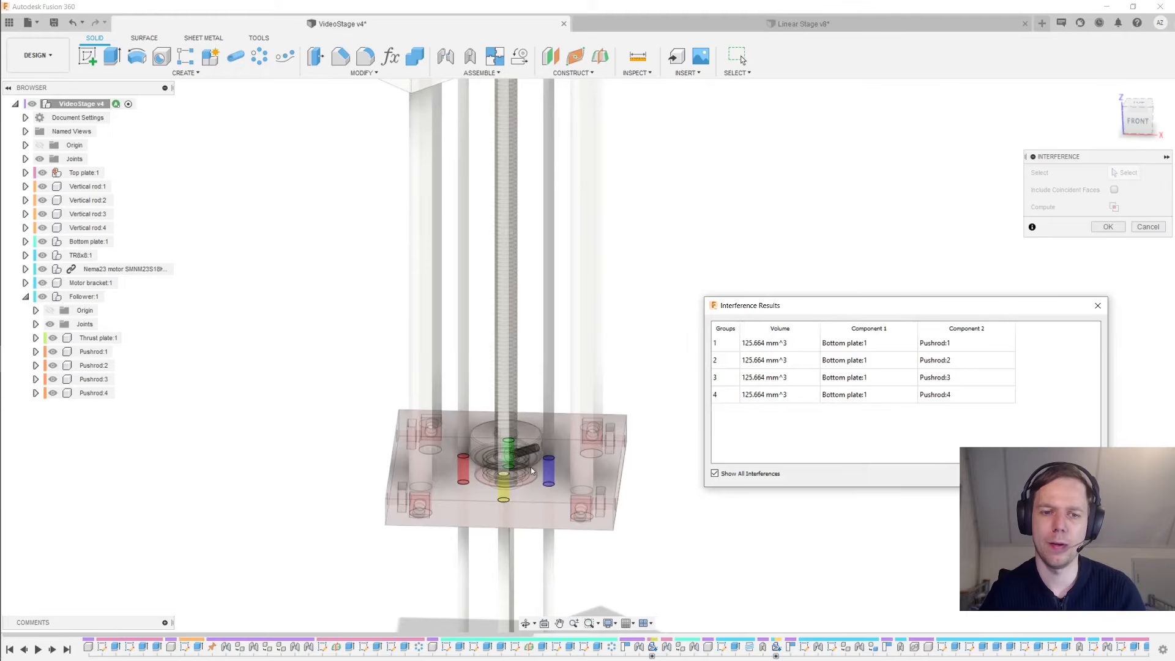
pyautogui.keyDown('shift'); pyautogui.moveTo(585, 485); pyautogui.dragTo(447, 361, button='middle'); pyautogui.keyUp('shift')
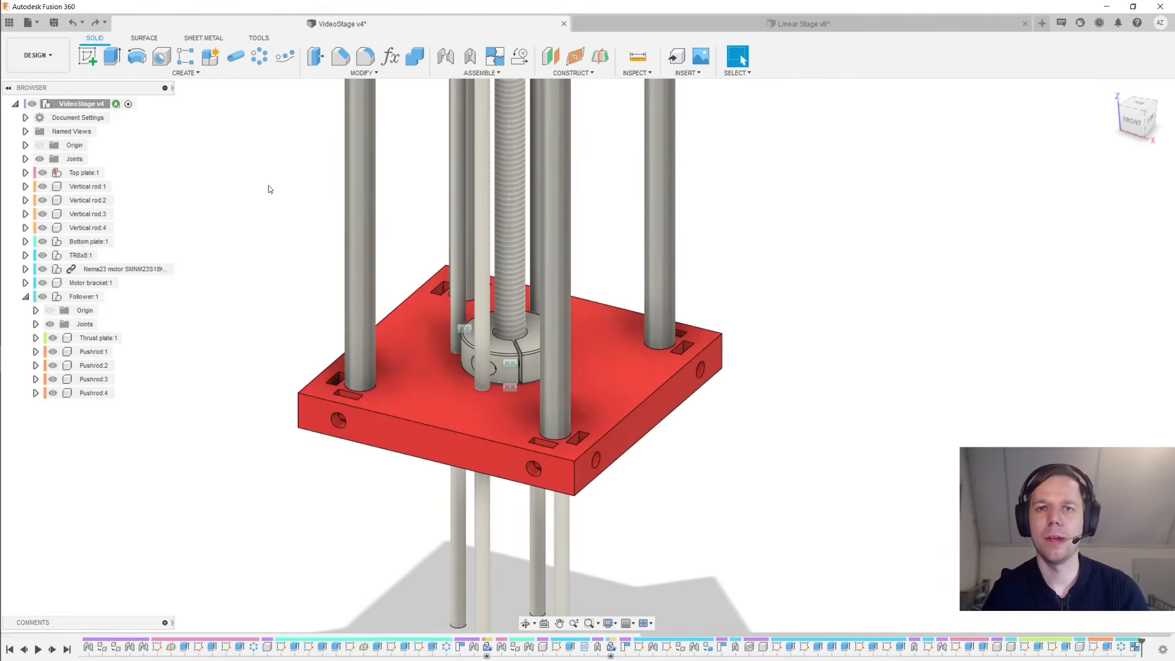
# Test the follower's freedom by pulling the thrust plate away from the stage, and undo the move
pyautogui.scroll(-3, 269, 189)
pyautogui.moveTo(271, 190); pyautogui.dragTo(451, 395, button='middle')
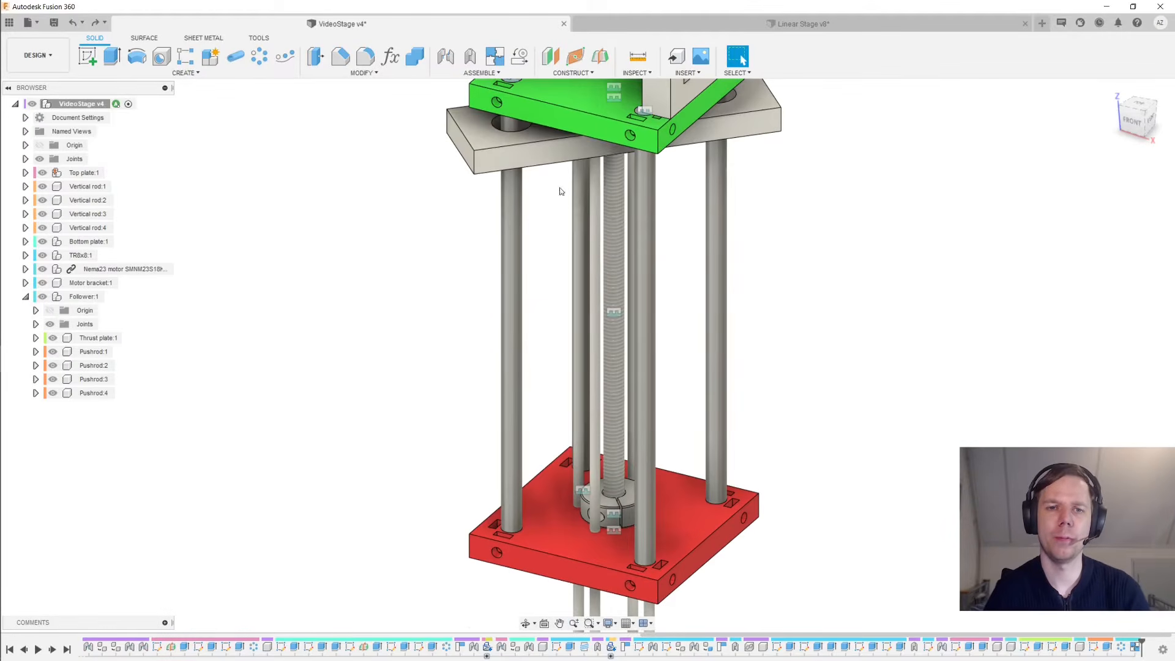
pyautogui.moveTo(519, 172); pyautogui.dragTo(386, 308)
pyautogui.hotkey('ctrl', 'z')
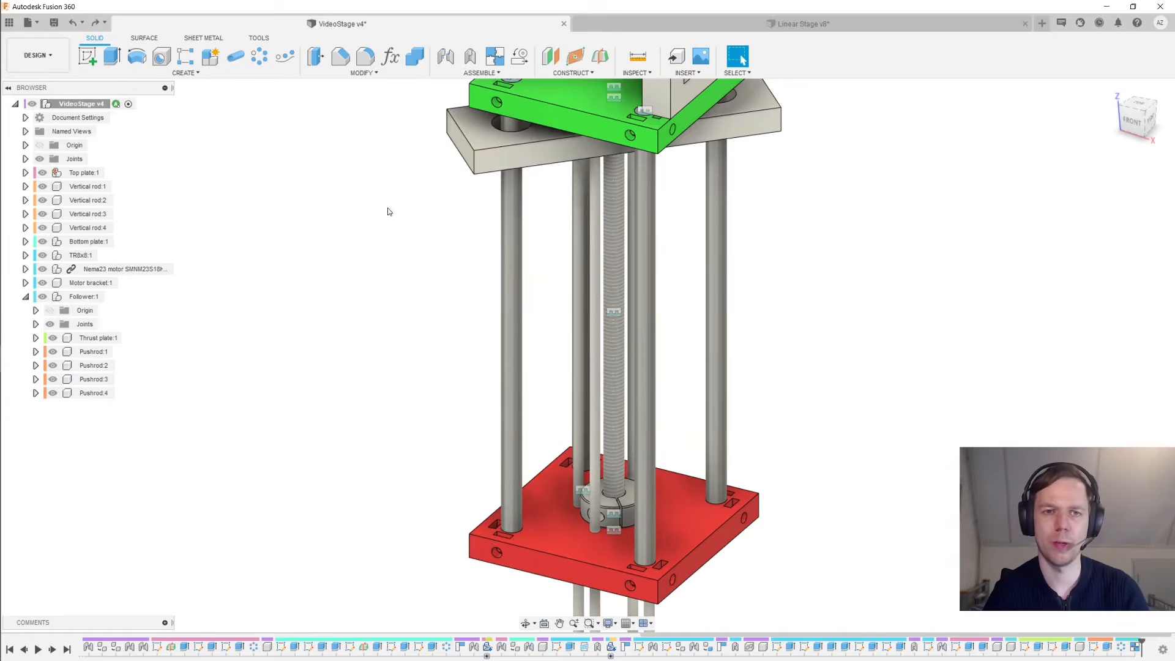
# Create an as-built slider joint along the Z axis between the thrust plate and the vertical rod through its large hole, snapped at that hole
pyautogui.click(475, 64)
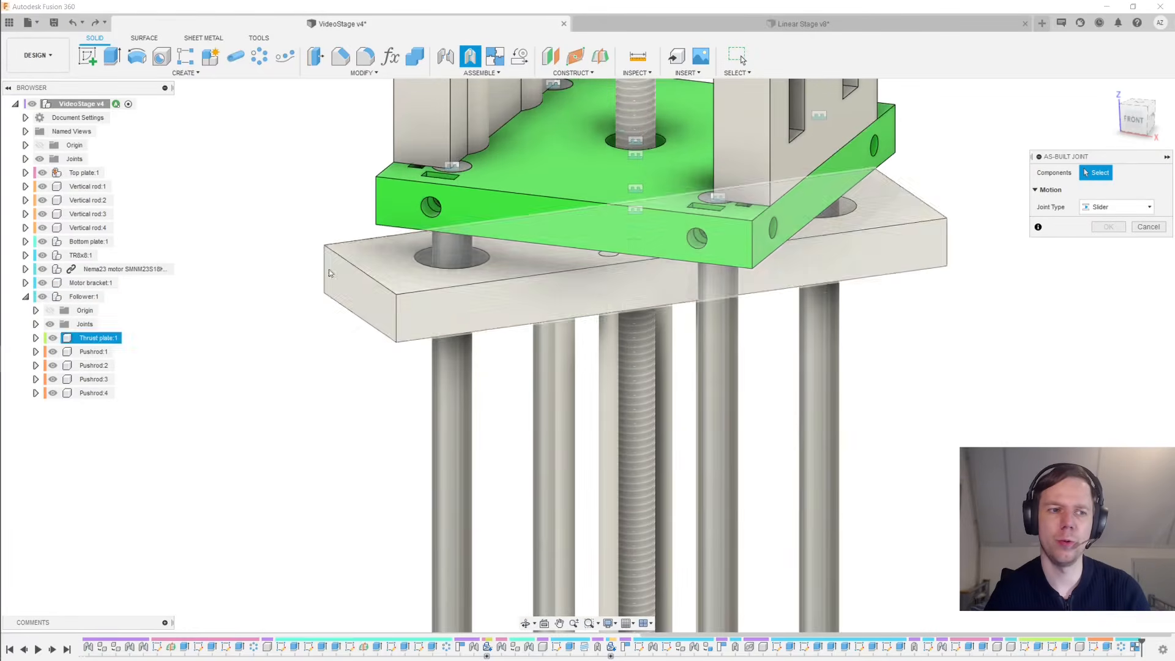
pyautogui.click(101, 338)
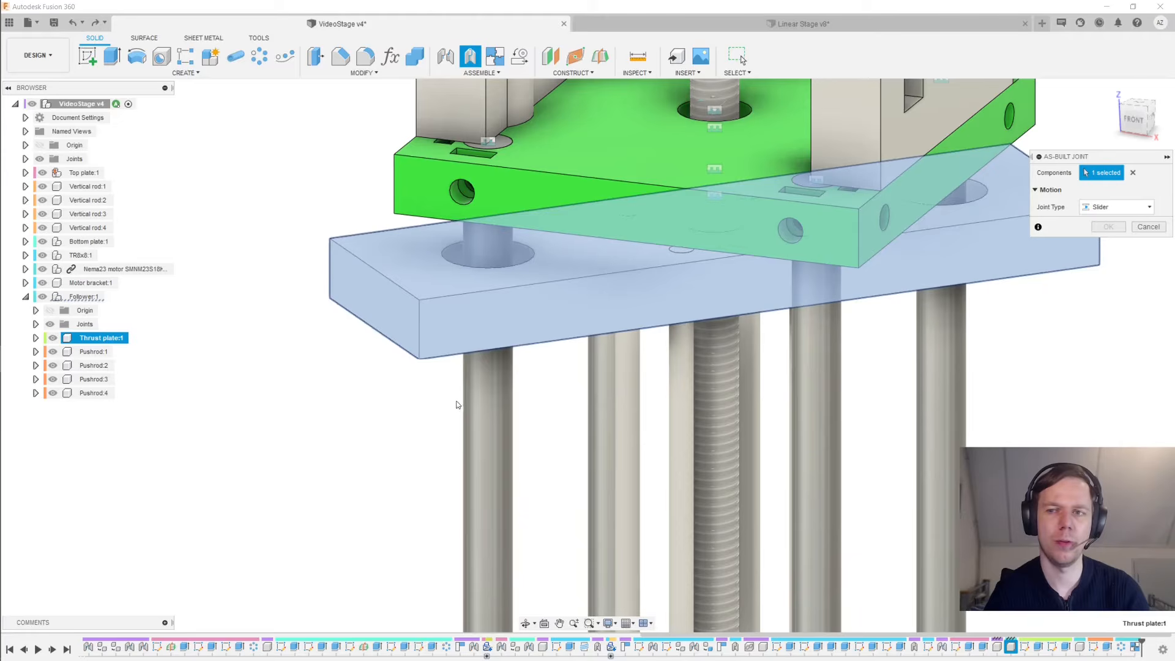
pyautogui.click(489, 423)
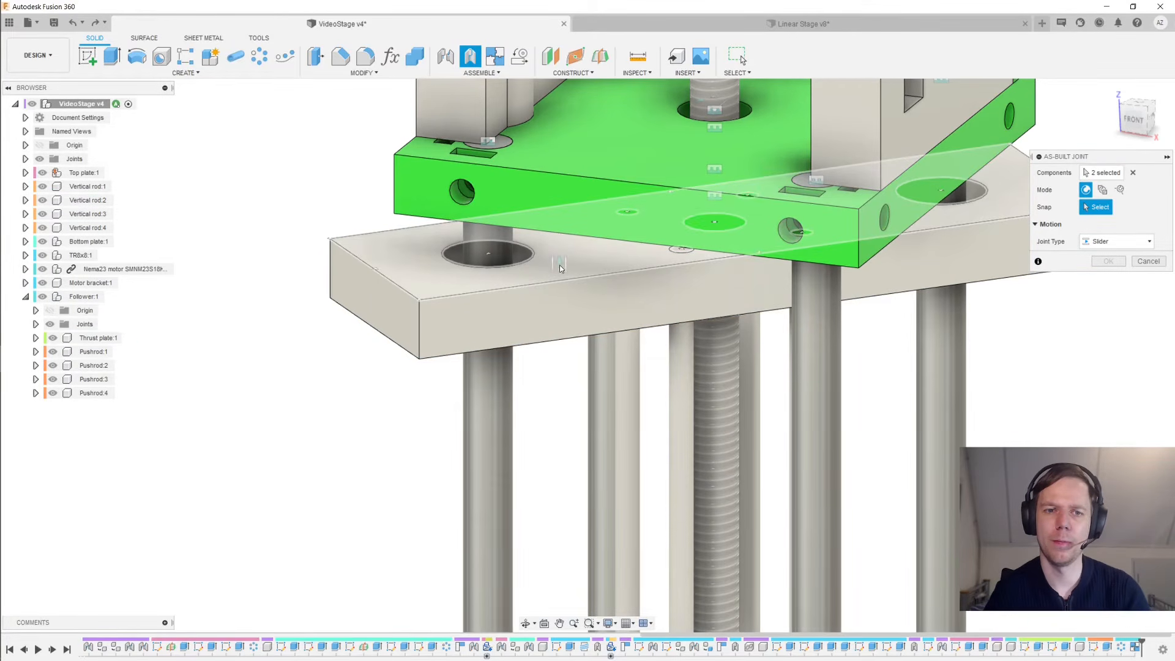
pyautogui.click(554, 271)
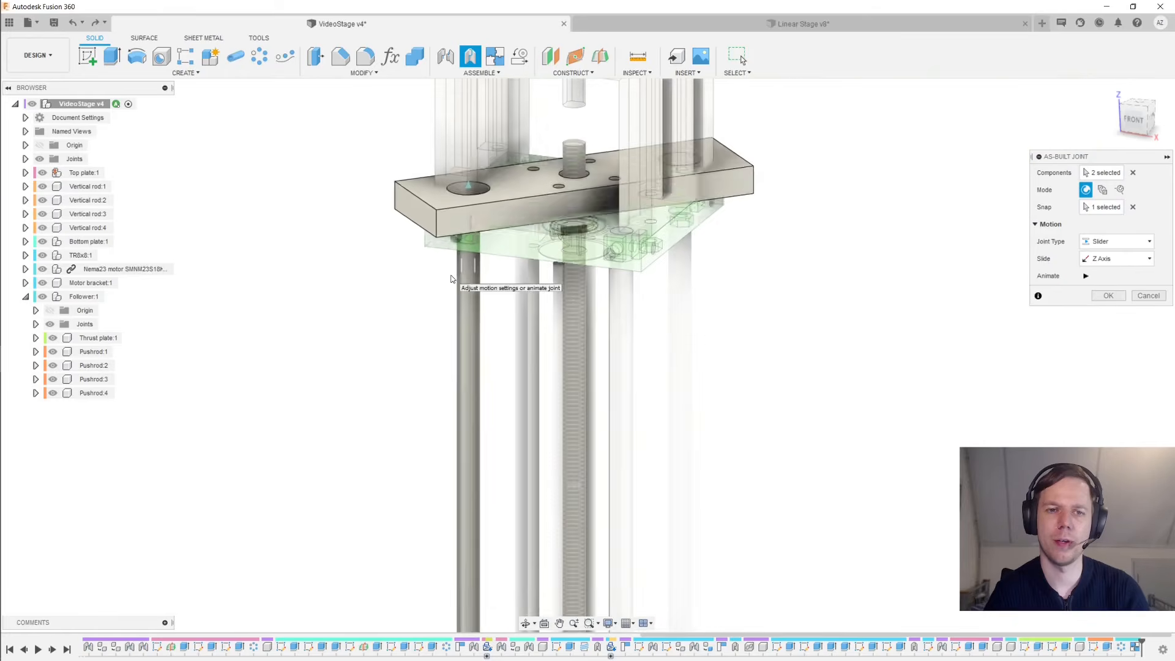
pyautogui.click(1109, 296)
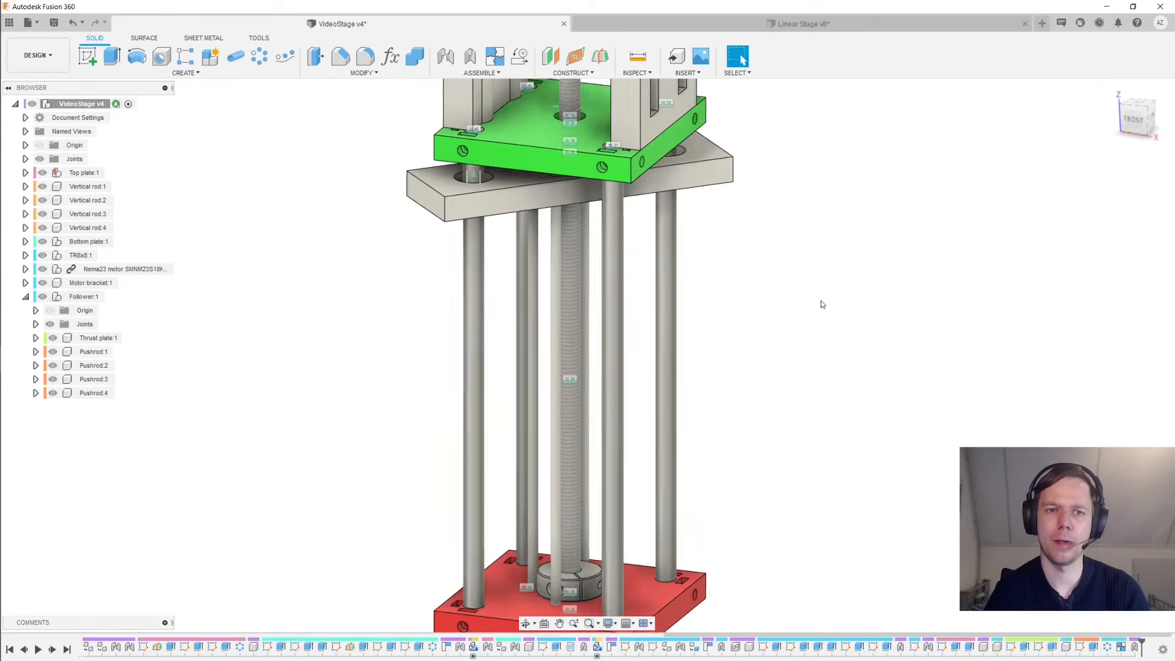
# Test the slider joint by moving the follower down along the vertical rods, and undo the move
pyautogui.moveTo(703, 181); pyautogui.dragTo(808, 218)
pyautogui.scroll(-3, 682, 183)
pyautogui.scroll(-1, 712, 111)
pyautogui.moveTo(808, 218); pyautogui.dragTo(769, 306, button='middle')
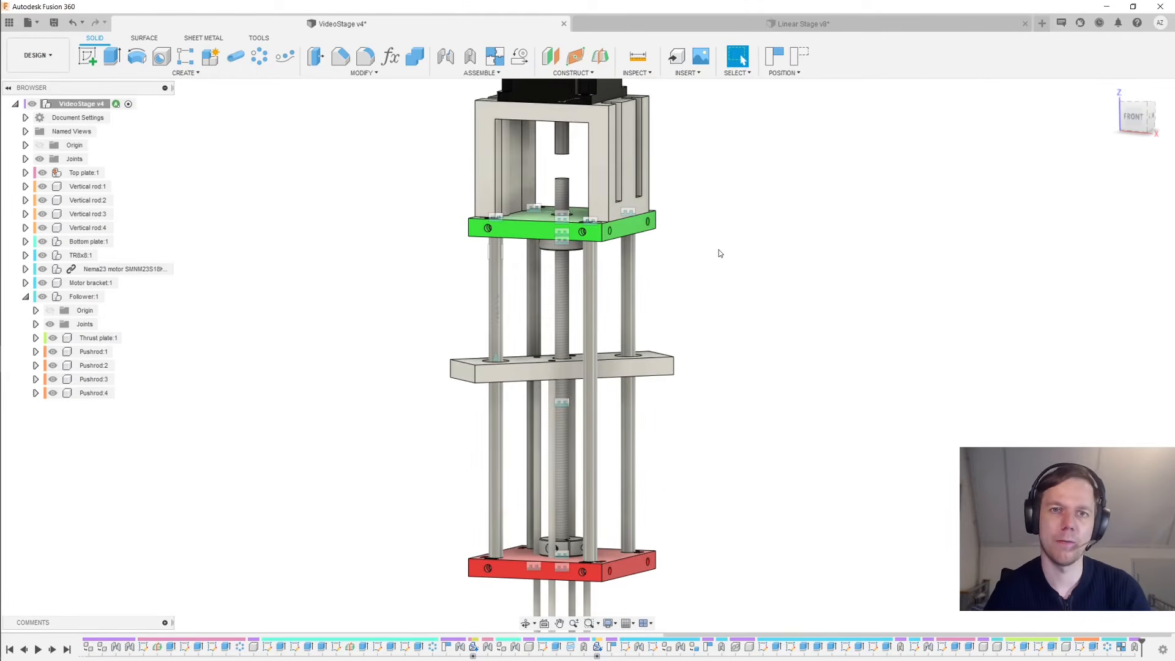
pyautogui.hotkey('ctrl', 'z')
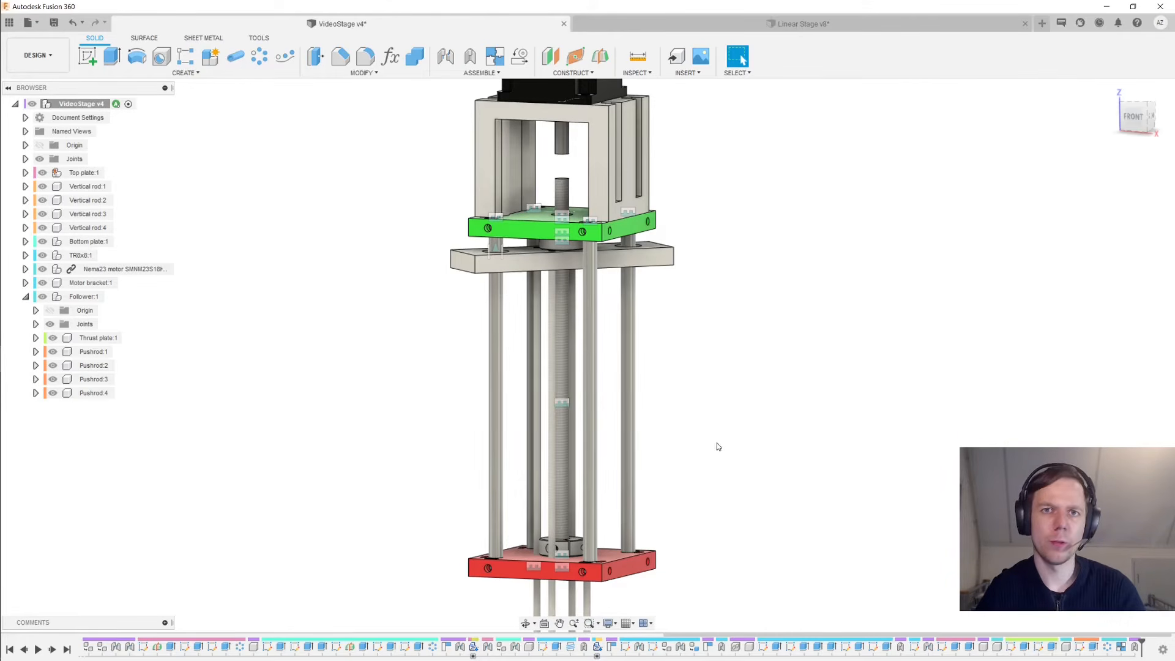
# Activate the bottom plate component and start a sketch on its underside
pyautogui.click(564, 569)
pyautogui.click(725, 520)
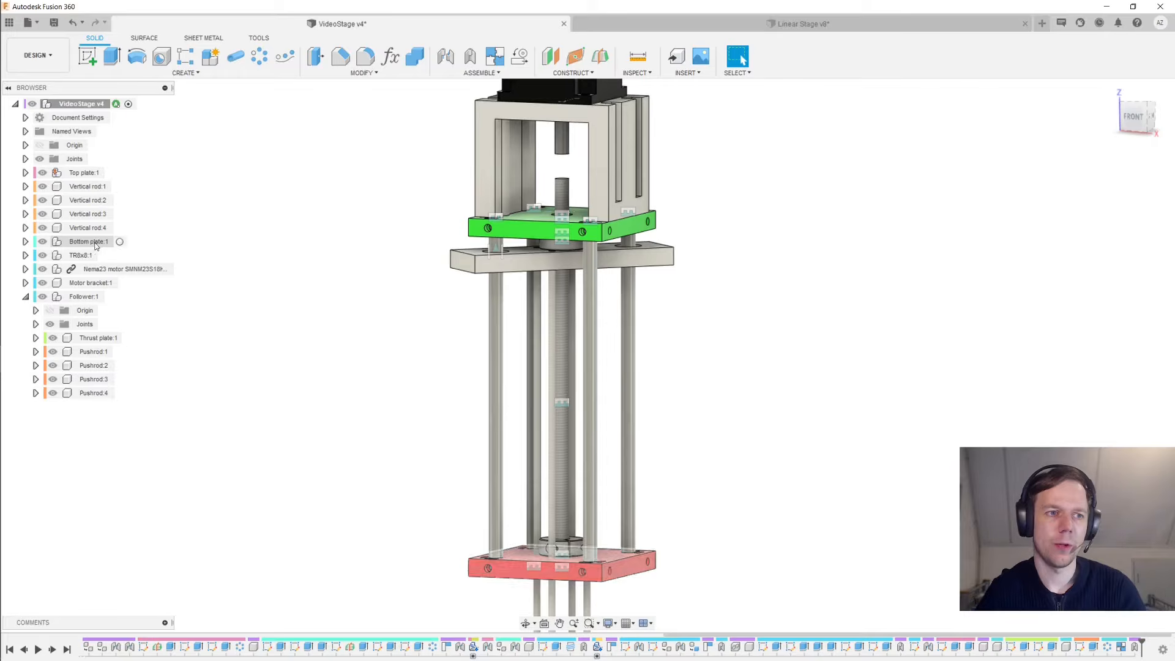
pyautogui.click(120, 241)
pyautogui.moveTo(380, 520)
pyautogui.keyDown('shift'); pyautogui.mouseDown(button='middle')
pyautogui.moveTo(367, 362)
pyautogui.moveTo(457, 480)
pyautogui.moveTo(429, 257)
pyautogui.mouseUp(button='middle'); pyautogui.keyUp('shift')
pyautogui.click(534, 416)
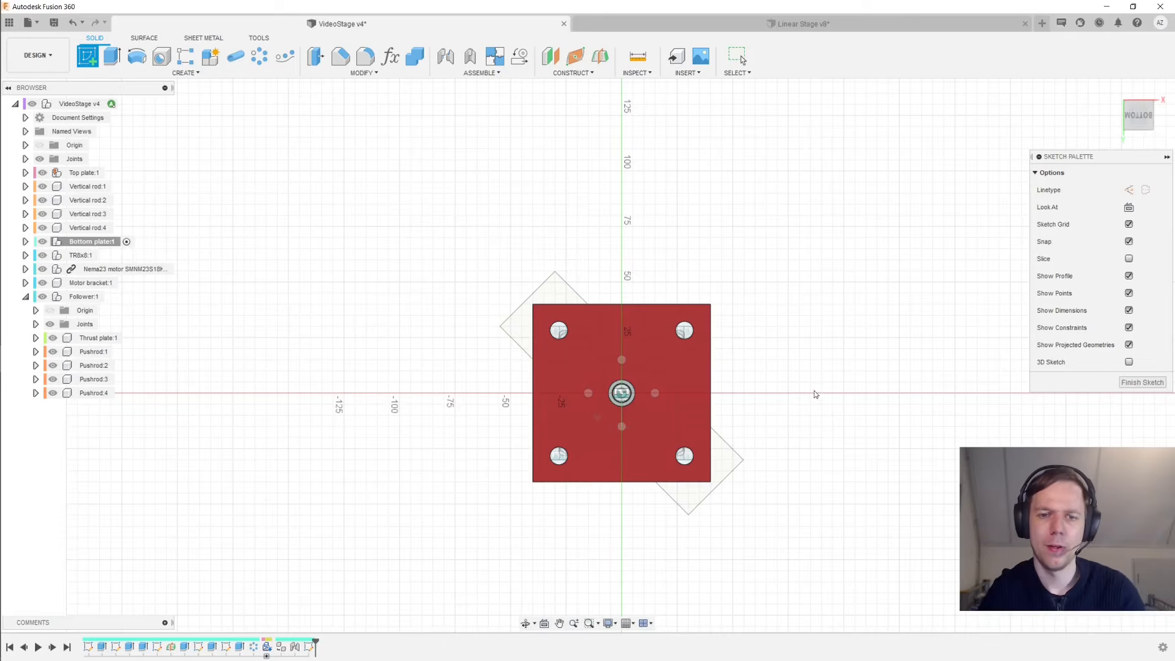
# Project the outlines of all four pushrods into the bottom plate's sketch with the projection link enabled
pyautogui.press('p')
pyautogui.keyDown('shift'); pyautogui.moveTo(806, 389); pyautogui.dragTo(622, 433, button='middle'); pyautogui.keyUp('shift')
pyautogui.click(615, 434)
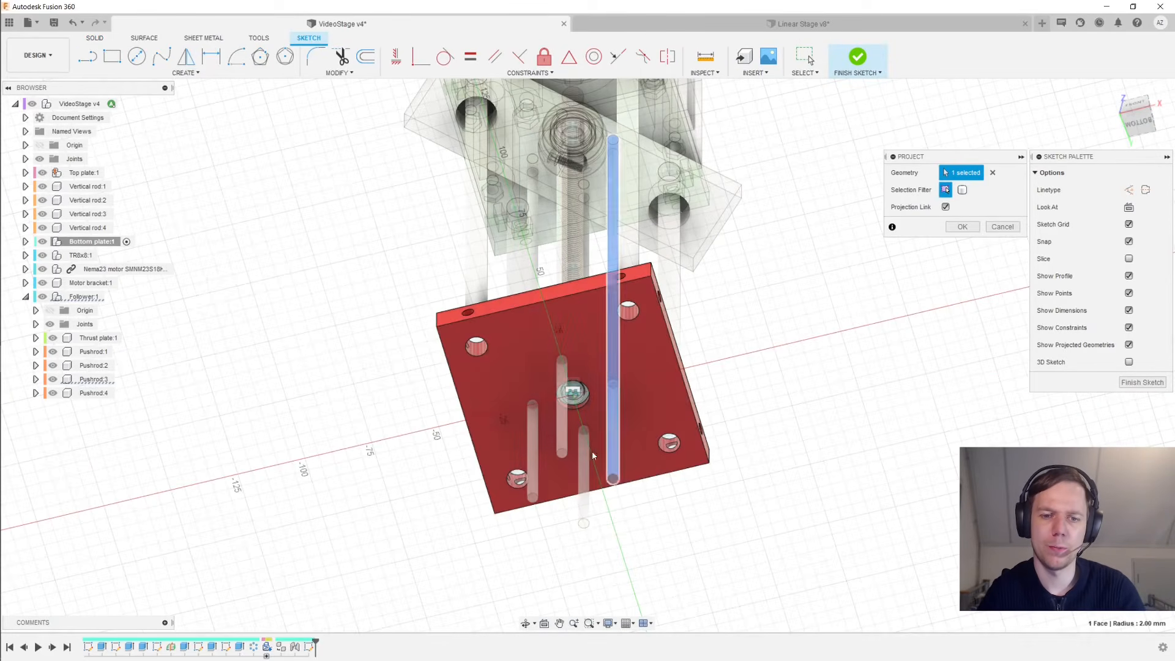
pyautogui.click(583, 472)
pyautogui.click(561, 444)
pyautogui.click(532, 428)
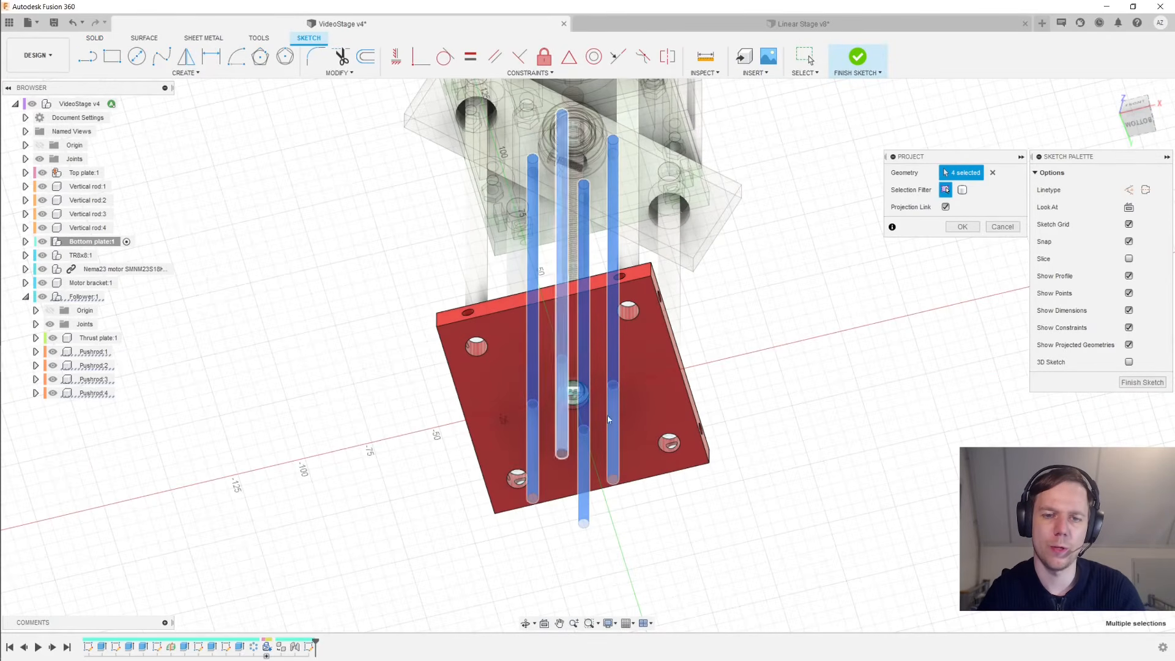
pyautogui.click(961, 226)
pyautogui.click(1138, 122)
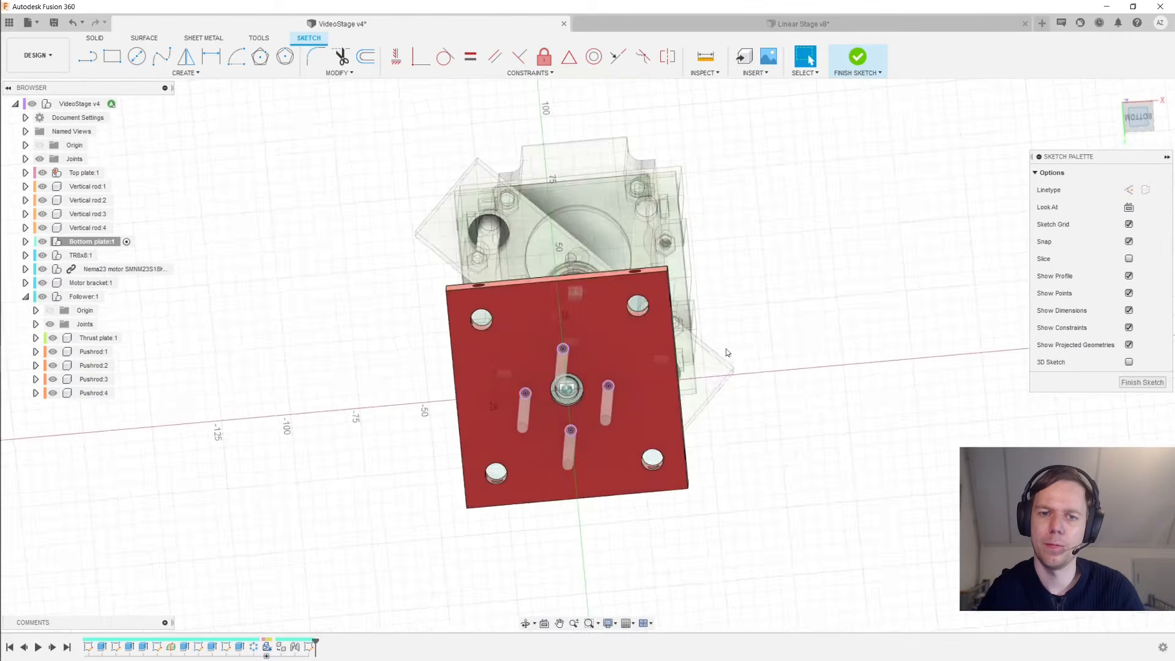
# Draw circles up to about 18 mm in diameter centred on the four projected pushrods and constrain them all equal
pyautogui.press('c')
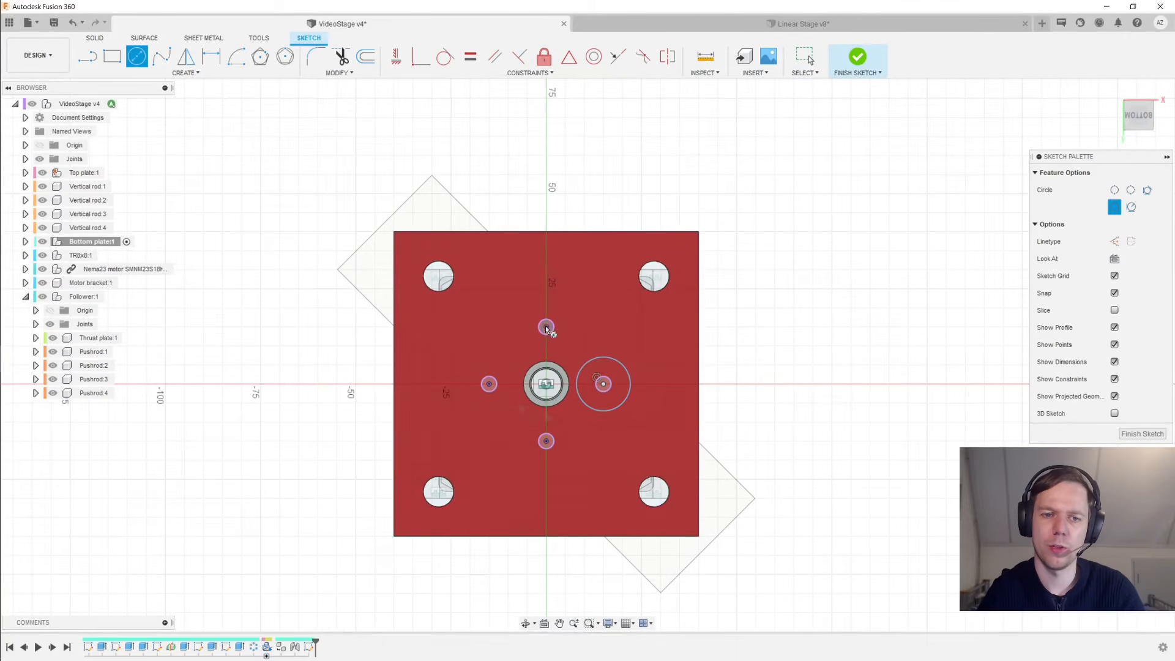
pyautogui.click(547, 442)
pyautogui.click(575, 460)
pyautogui.press('Escape')
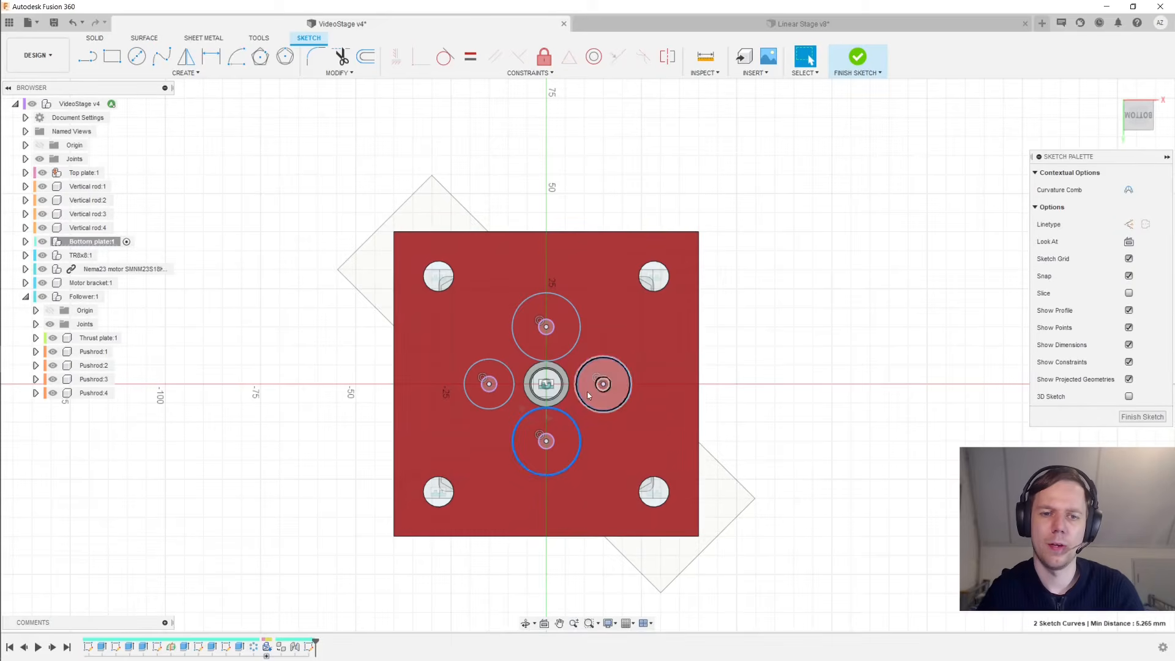
pyautogui.keyDown('shift'); pyautogui.click(586, 364); pyautogui.keyUp('shift')
pyautogui.keyDown('shift'); pyautogui.click(575, 350); pyautogui.keyUp('shift')
pyautogui.keyDown('shift'); pyautogui.click(493, 361); pyautogui.keyUp('shift')
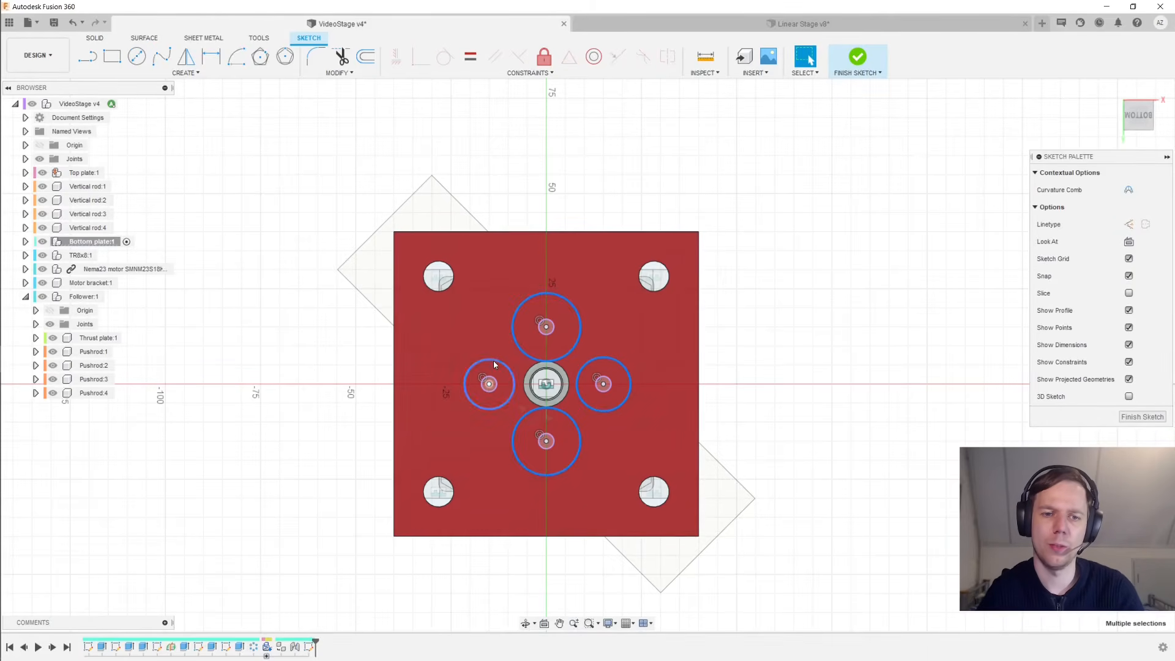
pyautogui.click(471, 57)
# Dimension the circle around one pushrod to a 6 mm diameter and finish the sketch
pyautogui.press('d')
pyautogui.click(570, 306)
pyautogui.click(591, 293)
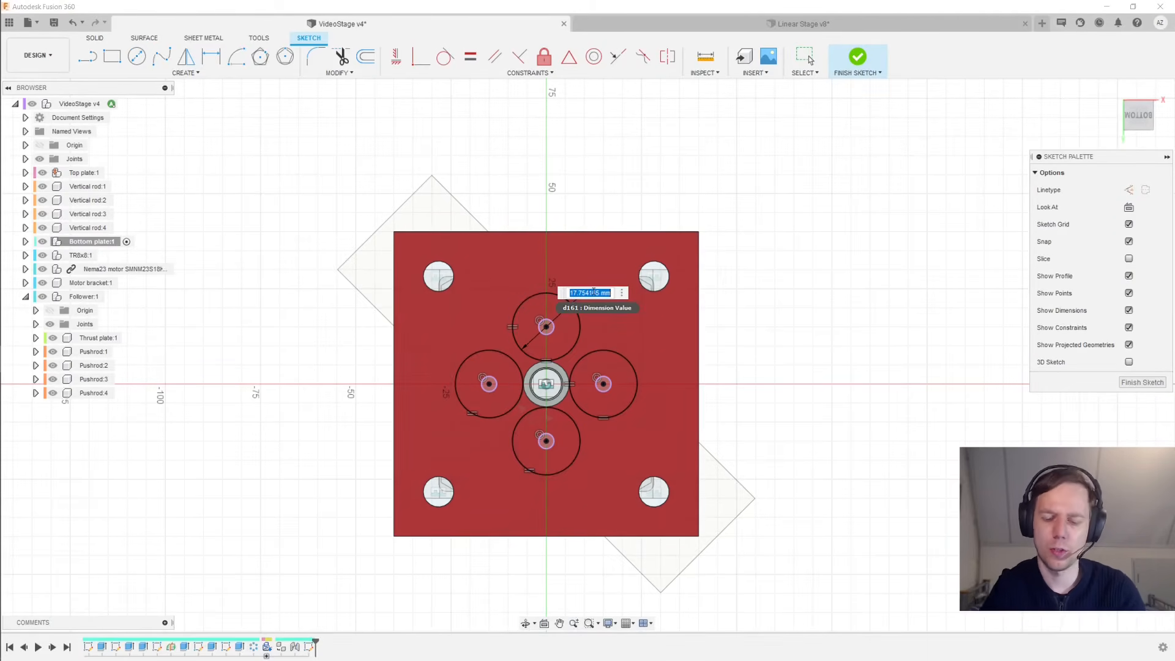
pyautogui.write('6')
pyautogui.press('Return')
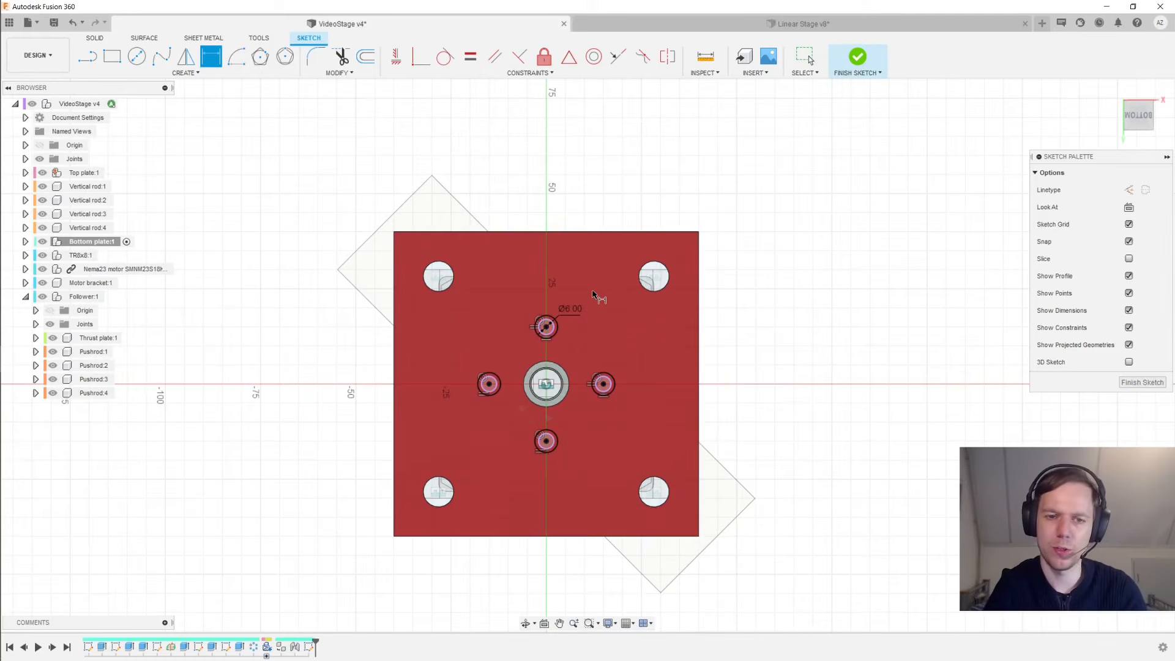
pyautogui.click(1135, 382)
pyautogui.press('e')
pyautogui.click(503, 339)
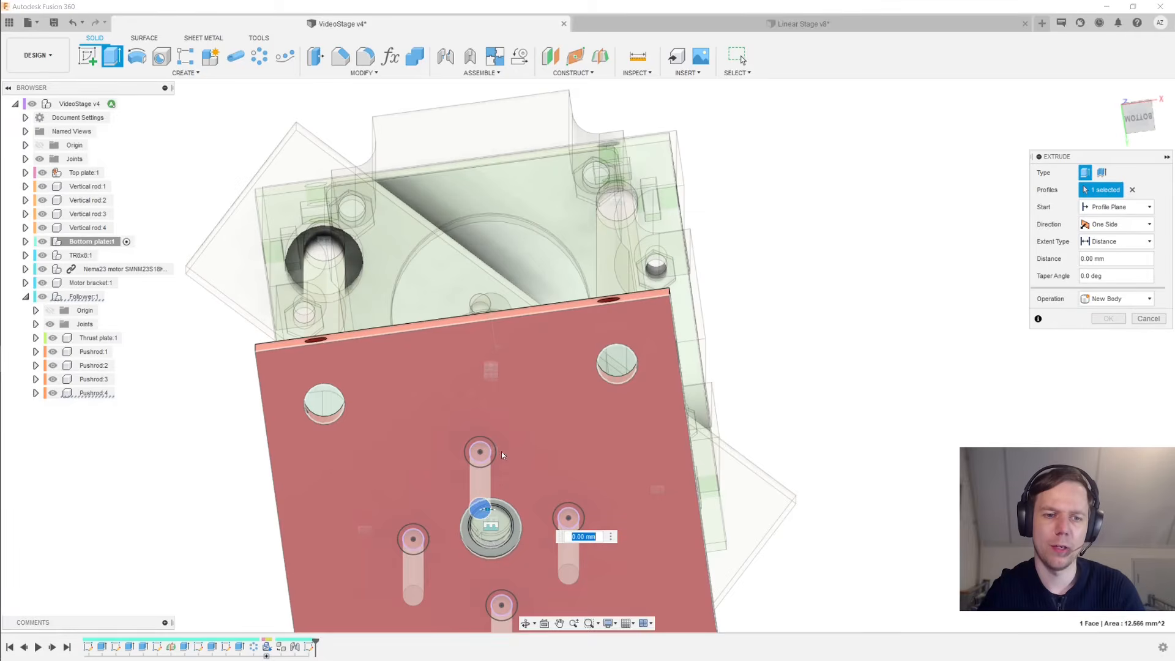
pyautogui.moveTo(486, 450); pyautogui.dragTo(558, 398, button='middle')
pyautogui.press('Escape')
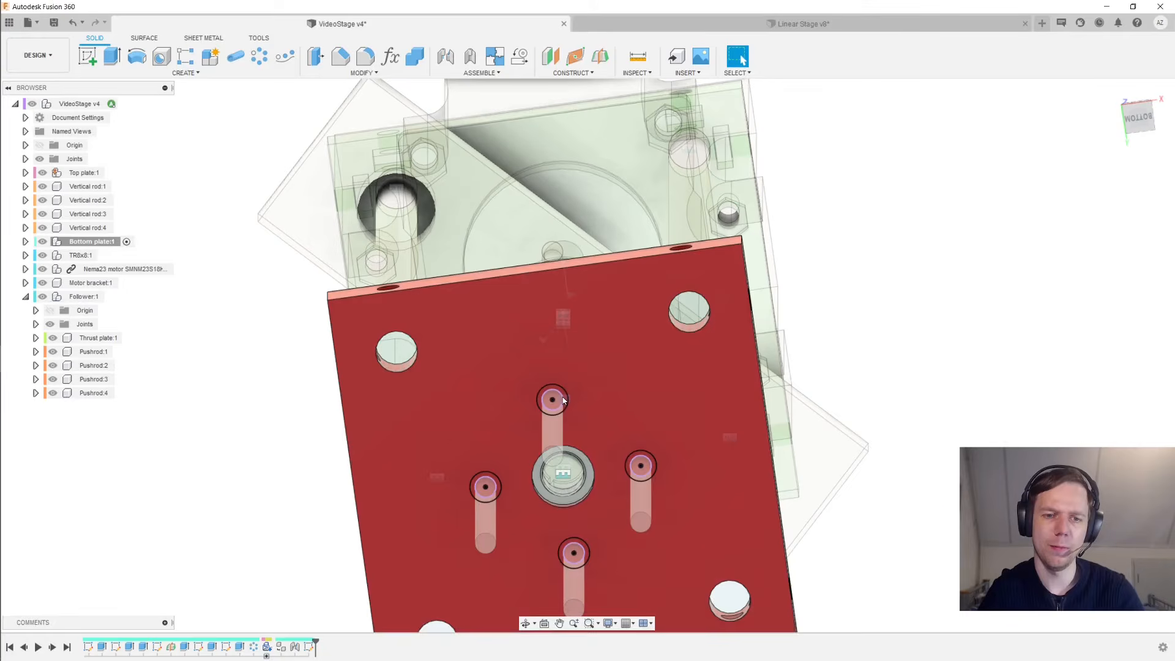
# Start an extrusion with both the inner circle and the surrounding ring at each of the four pushrods as profiles
pyautogui.press('e')
pyautogui.click(555, 393)
pyautogui.click(554, 388)
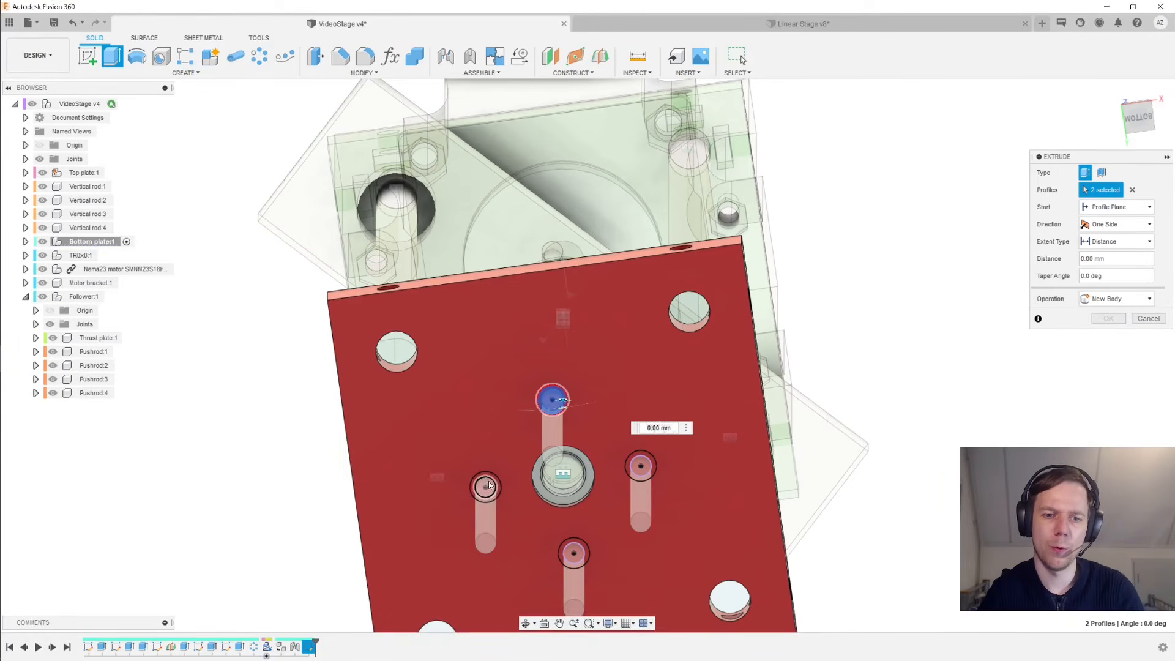
pyautogui.click(486, 487)
pyautogui.click(496, 488)
pyautogui.click(641, 466)
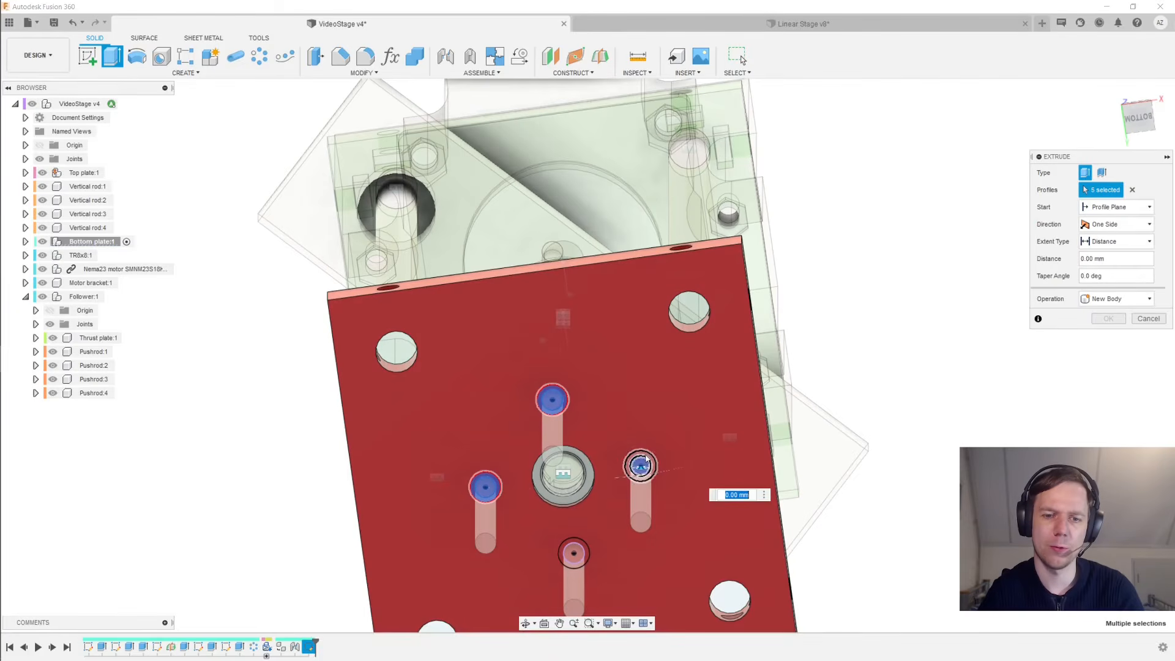
pyautogui.click(641, 454)
pyautogui.moveTo(589, 534); pyautogui.dragTo(601, 454, button='middle')
pyautogui.click(589, 475)
pyautogui.click(597, 472)
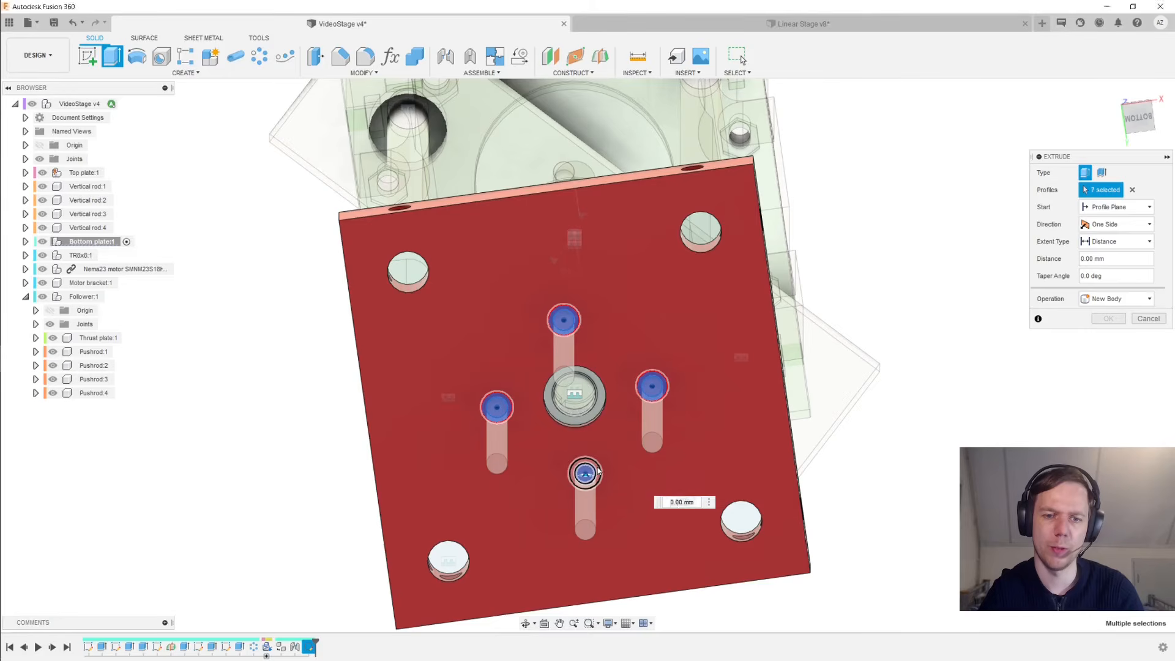
# Cut the pushrod clearance holes up to the bottom plate's upper face, excluding the pushrod body, and reactivate the top-level assembly
pyautogui.keyDown('shift'); pyautogui.moveTo(683, 404); pyautogui.dragTo(621, 471, button='middle'); pyautogui.keyUp('shift')
pyautogui.moveTo(619, 470); pyautogui.dragTo(620, 434)
pyautogui.keyDown('shift'); pyautogui.moveTo(894, 263); pyautogui.dragTo(955, 391, button='middle'); pyautogui.keyUp('shift')
pyautogui.click(1138, 241)
pyautogui.click(1105, 270)
pyautogui.keyDown('shift'); pyautogui.moveTo(900, 278); pyautogui.dragTo(935, 413, button='middle'); pyautogui.keyUp('shift')
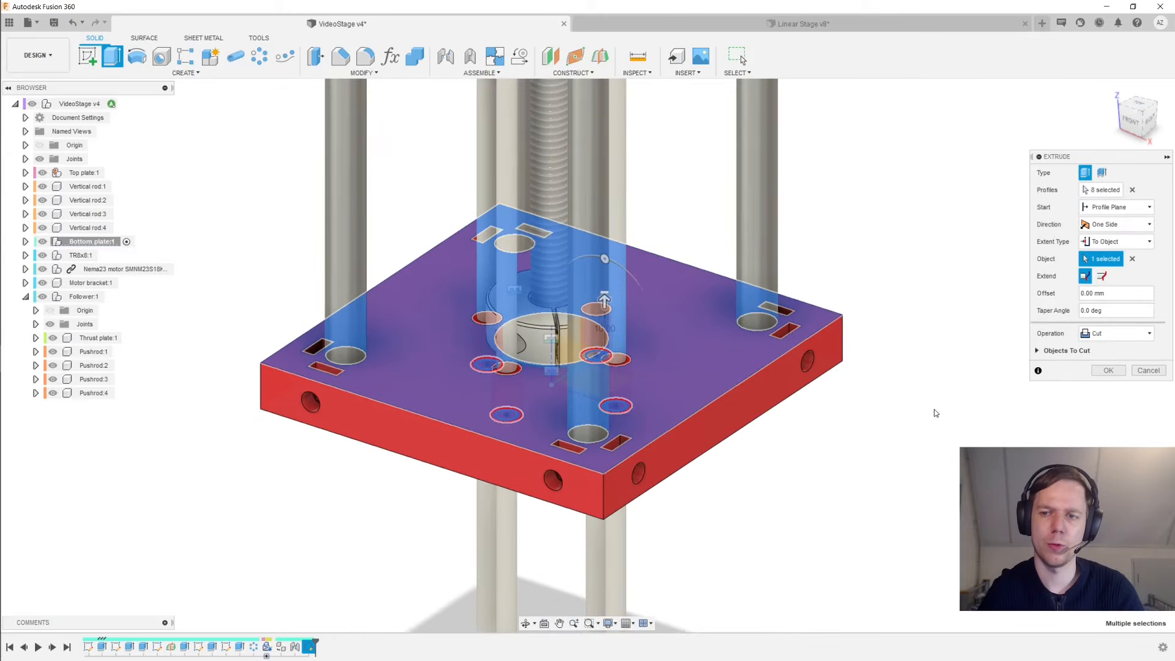
pyautogui.click(1038, 350)
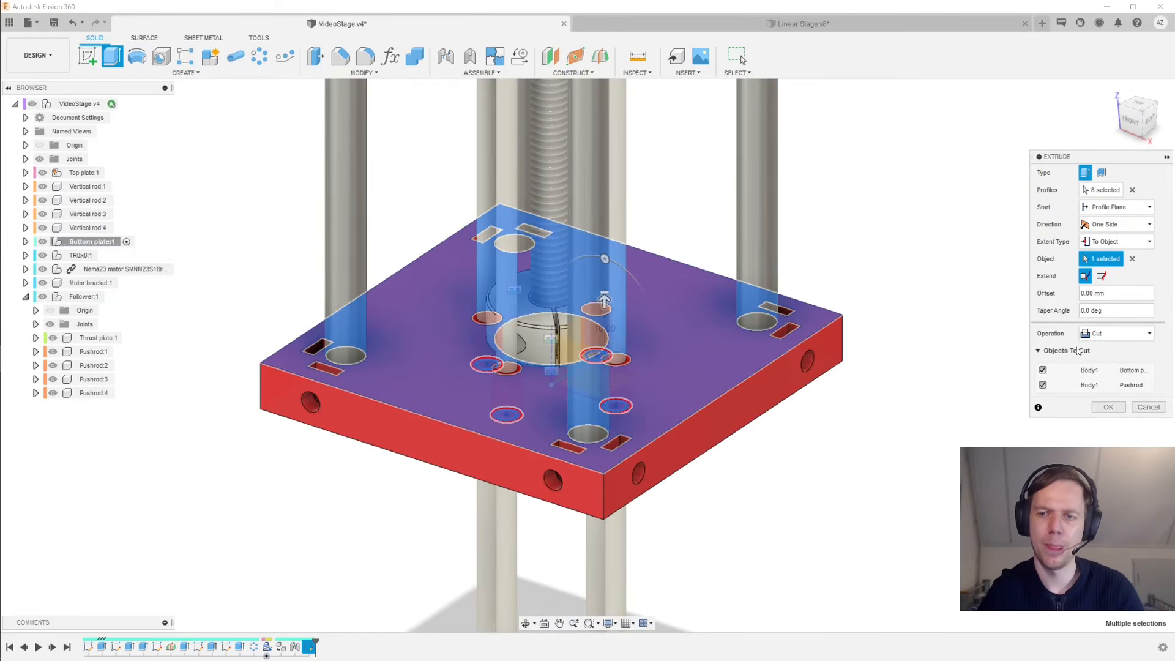
pyautogui.click(1044, 385)
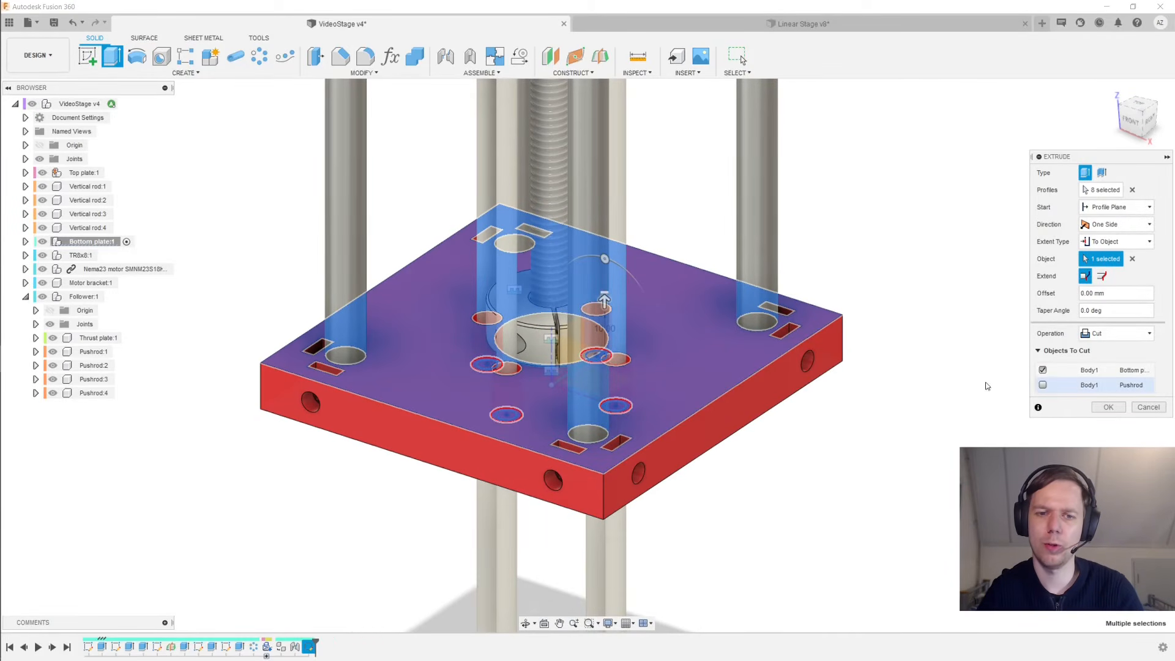
pyautogui.click(1109, 407)
pyautogui.scroll(-2, 945, 358)
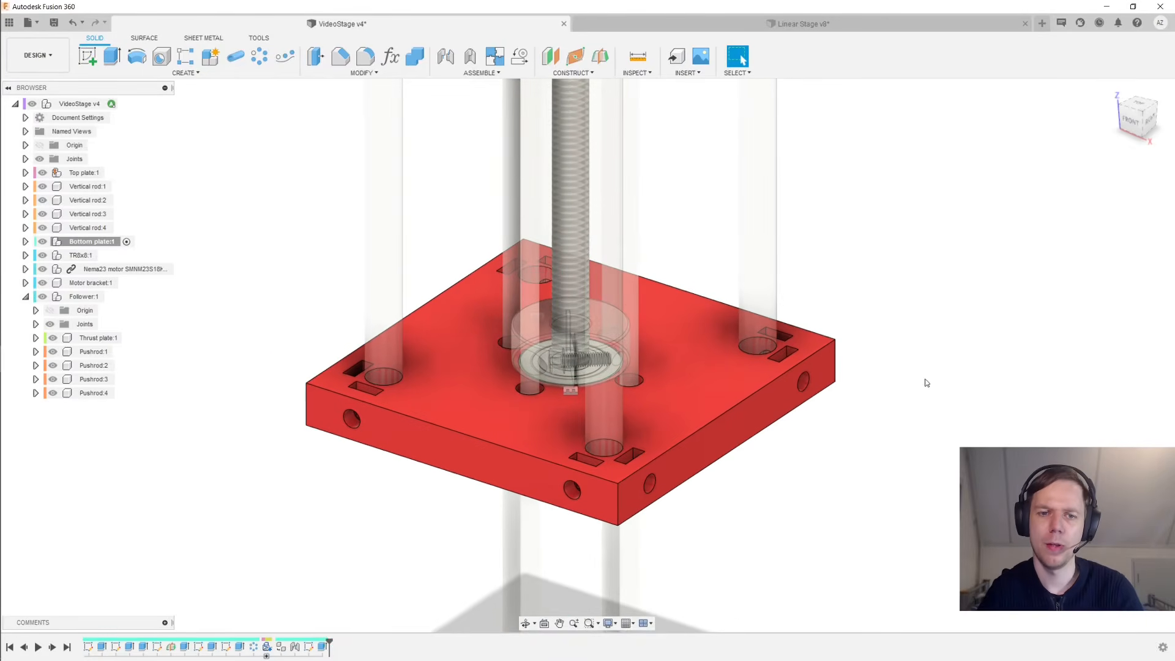
pyautogui.click(124, 103)
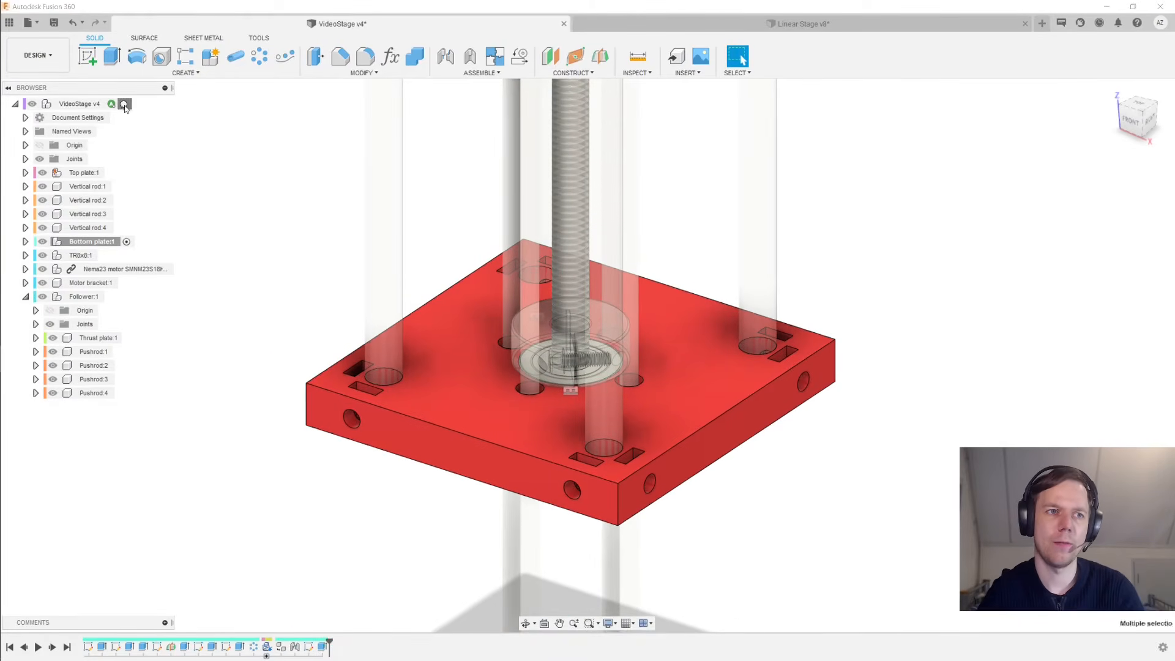
# Compute the interference for the entire VideoStage assembly without including coincident faces
pyautogui.click(636, 73)
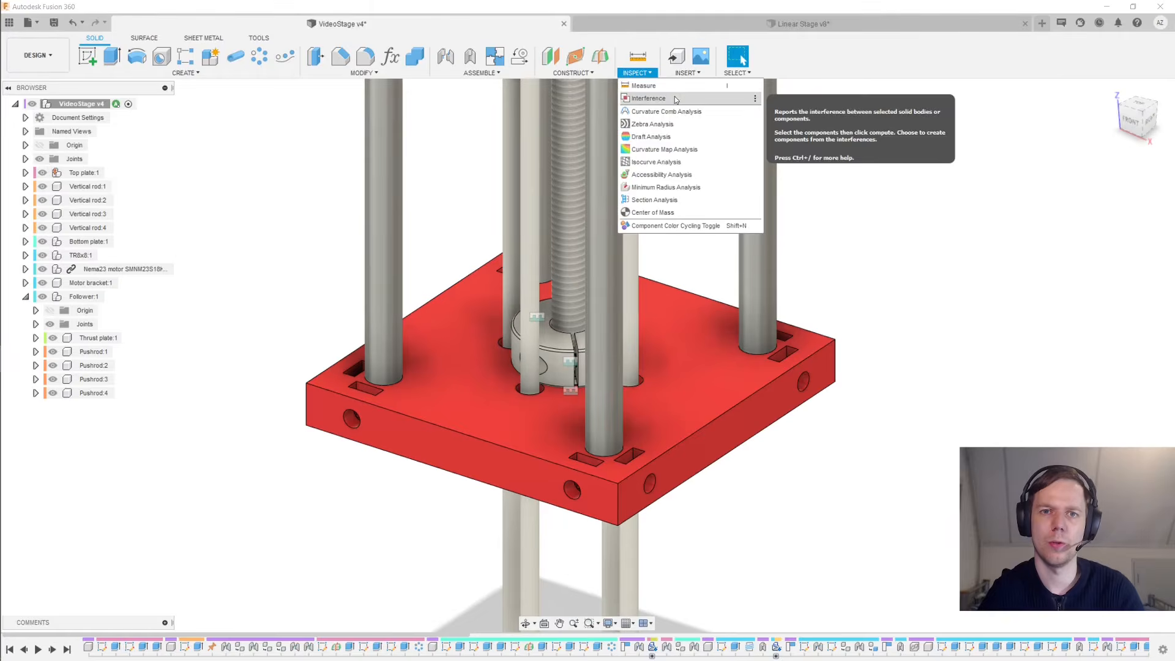
pyautogui.click(664, 103)
pyautogui.click(81, 105)
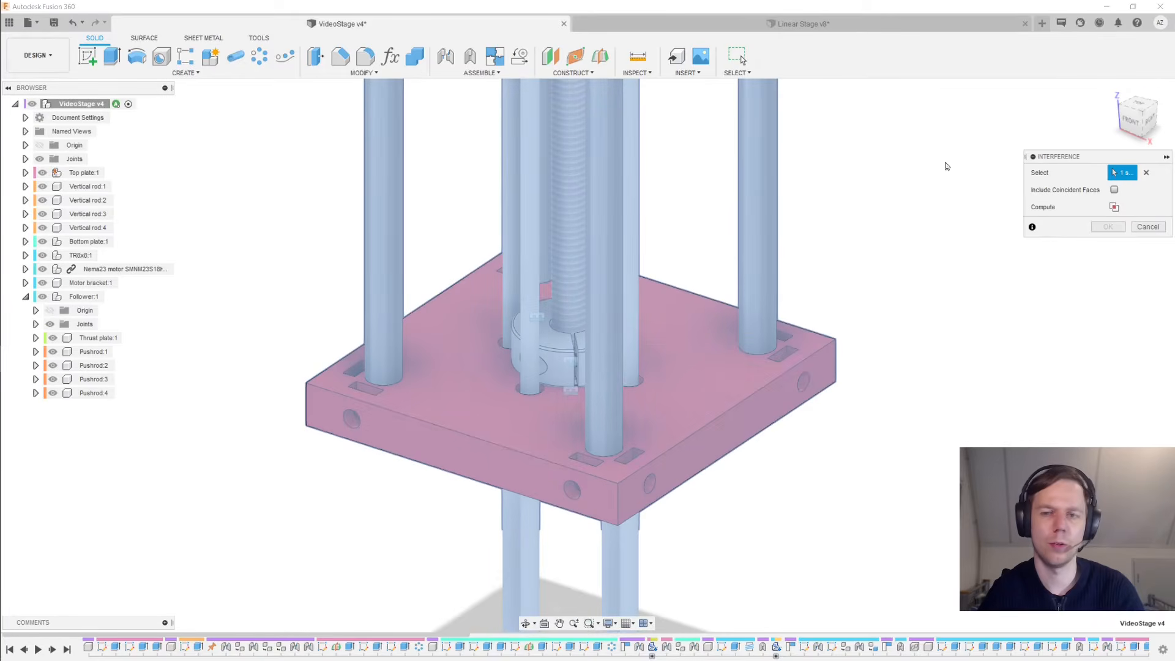
pyautogui.click(1114, 208)
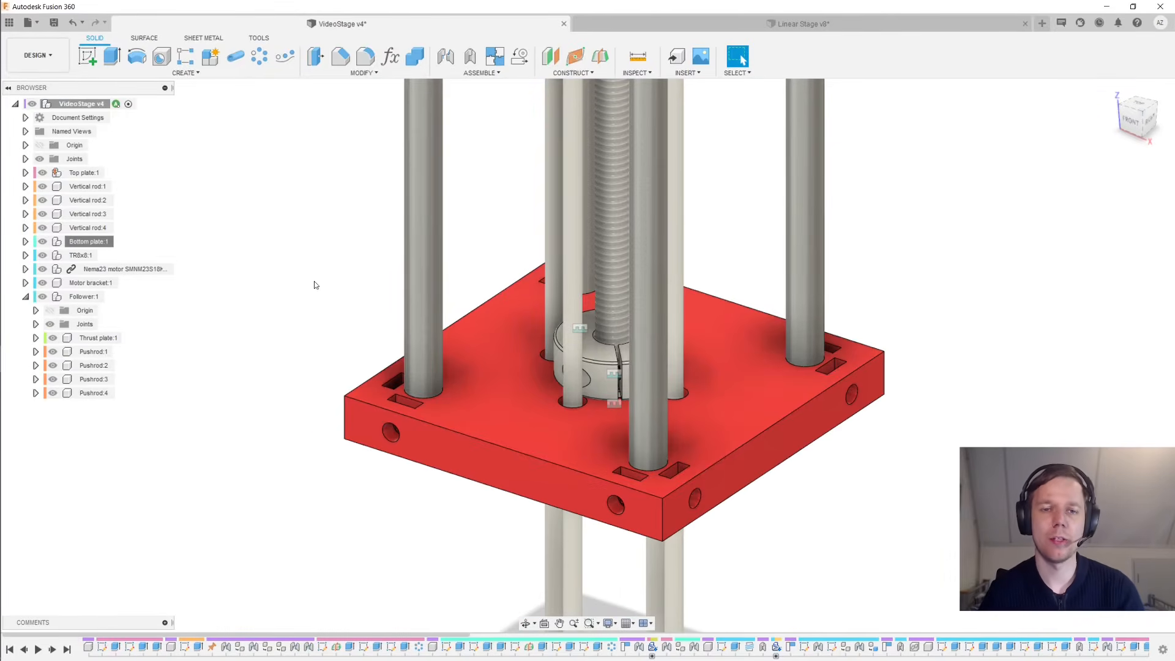
# Enable contact sets for the assembly and set contact to apply to all bodies
pyautogui.scroll(-2, 315, 285)
pyautogui.moveTo(345, 223); pyautogui.dragTo(383, 354, button='middle')
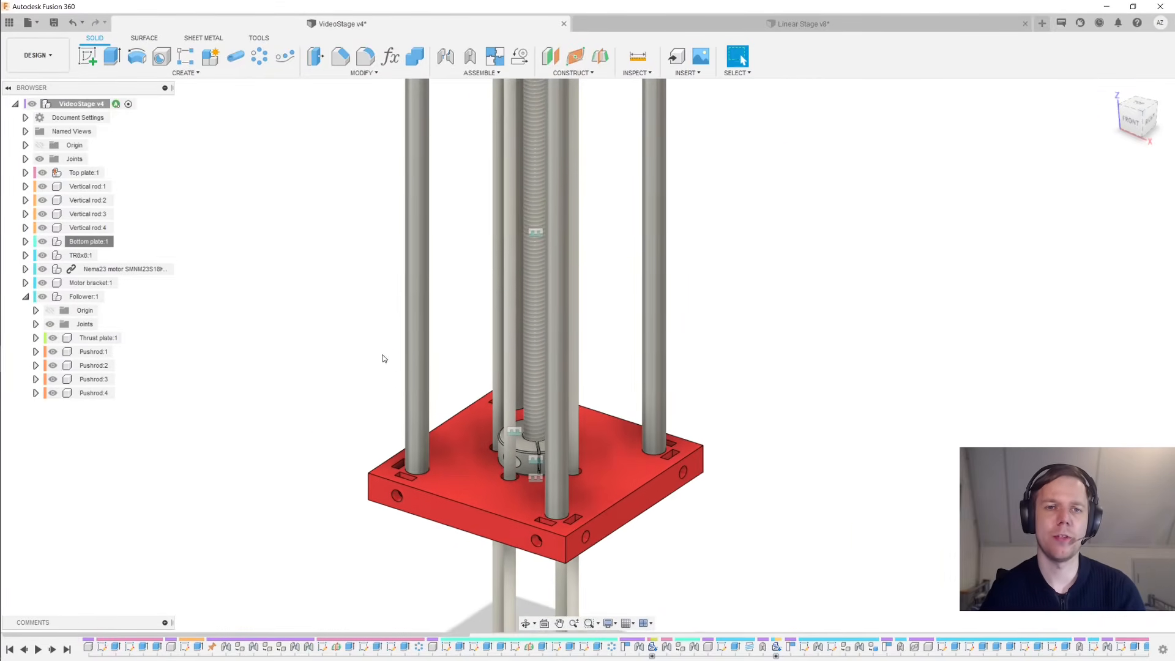
pyautogui.moveTo(375, 276); pyautogui.dragTo(397, 401, button='middle')
pyautogui.keyDown('shift'); pyautogui.moveTo(396, 401); pyautogui.dragTo(379, 227, button='middle'); pyautogui.keyUp('shift')
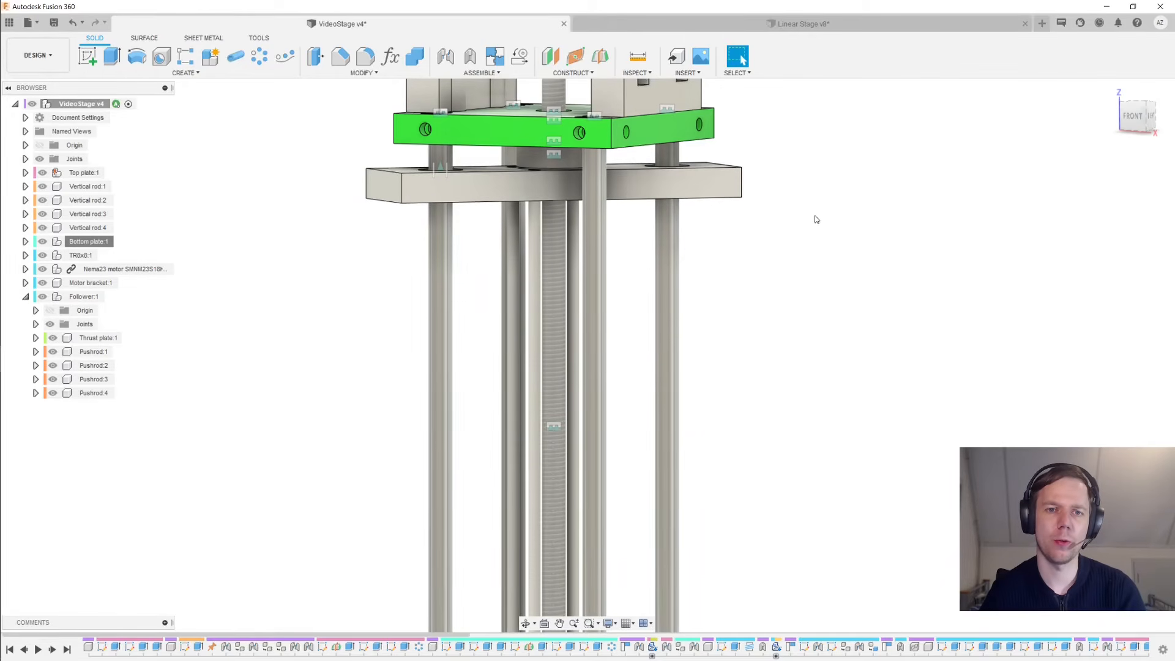
pyautogui.click(550, 74)
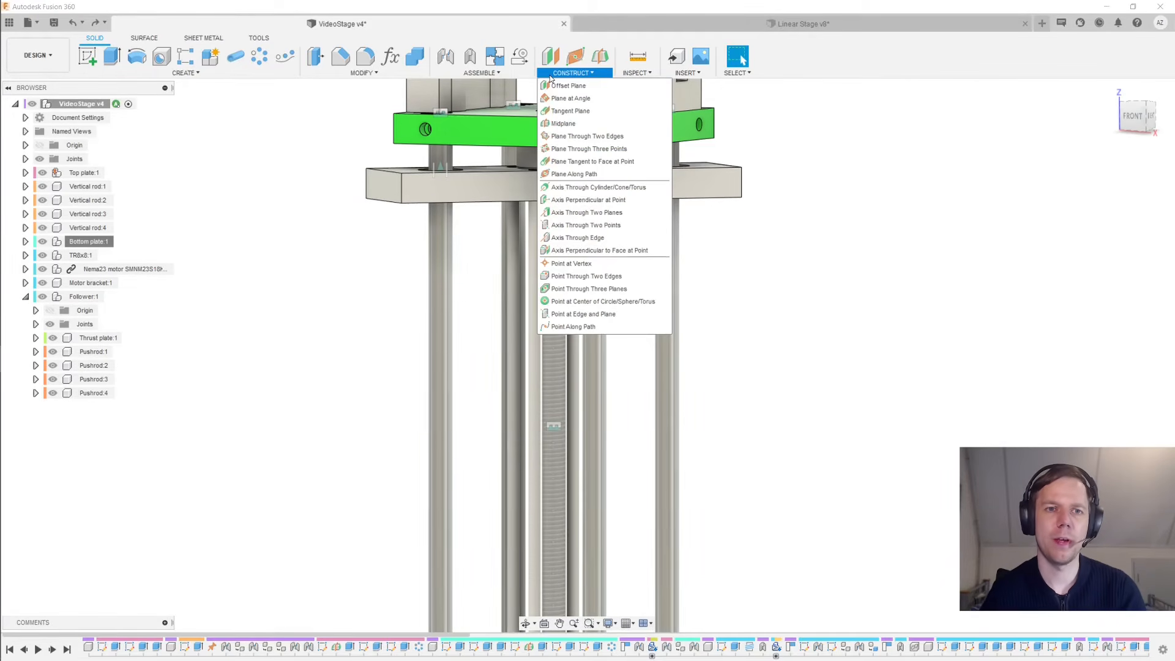
pyautogui.click(498, 74)
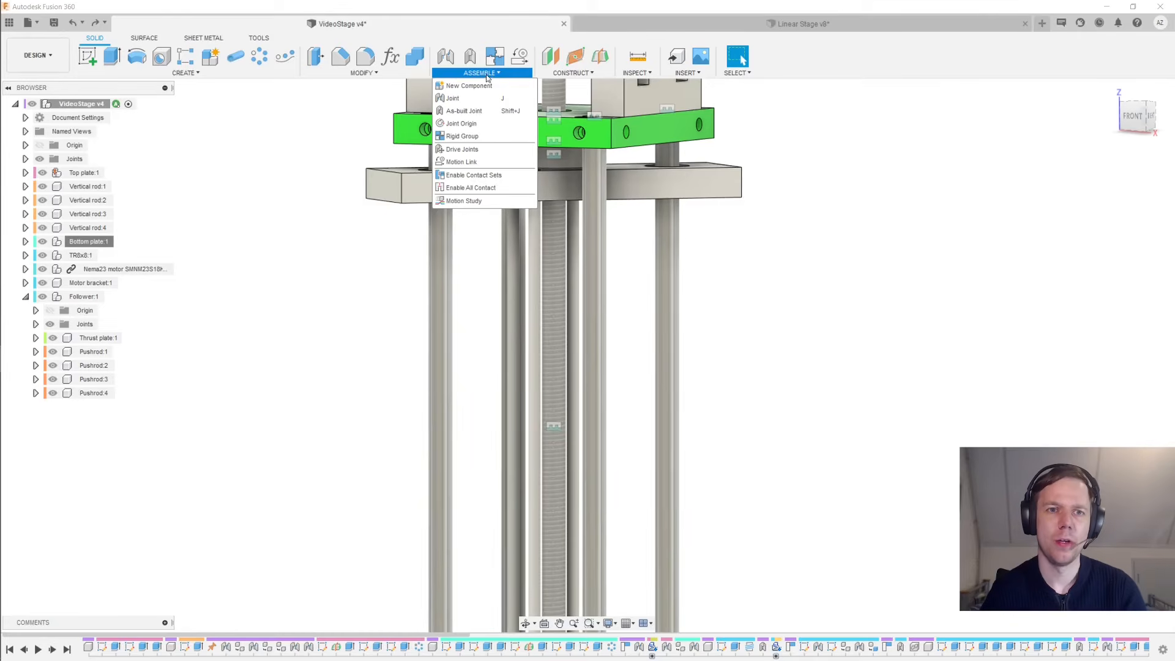
pyautogui.click(475, 176)
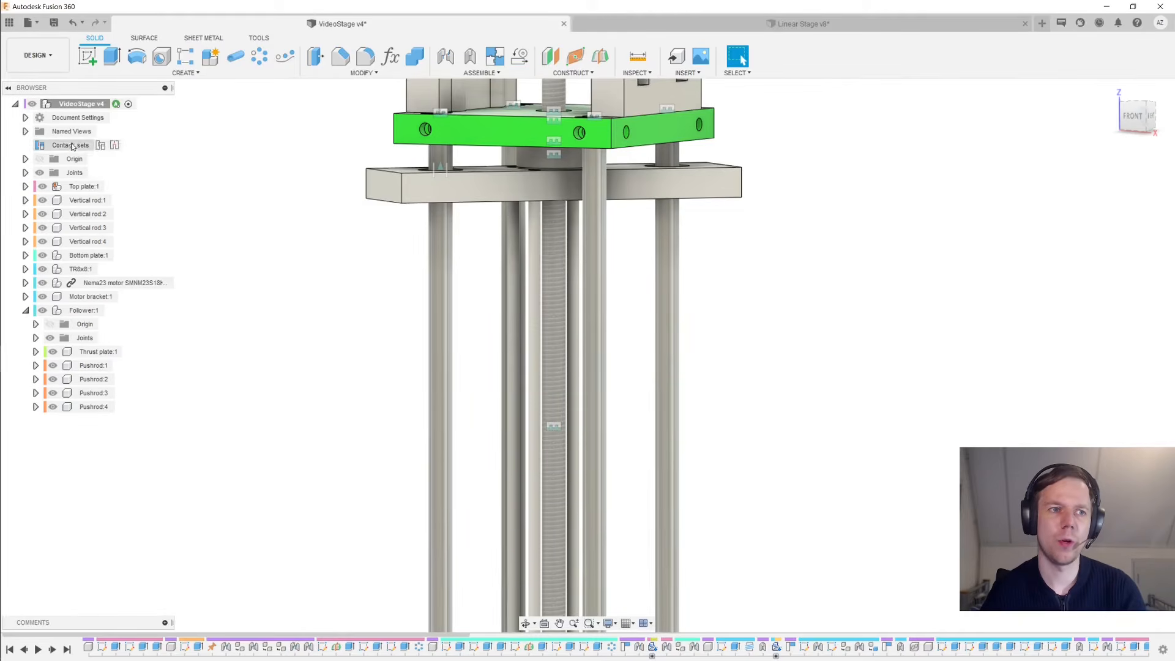
pyautogui.rightClick(72, 147)
pyautogui.click(72, 147)
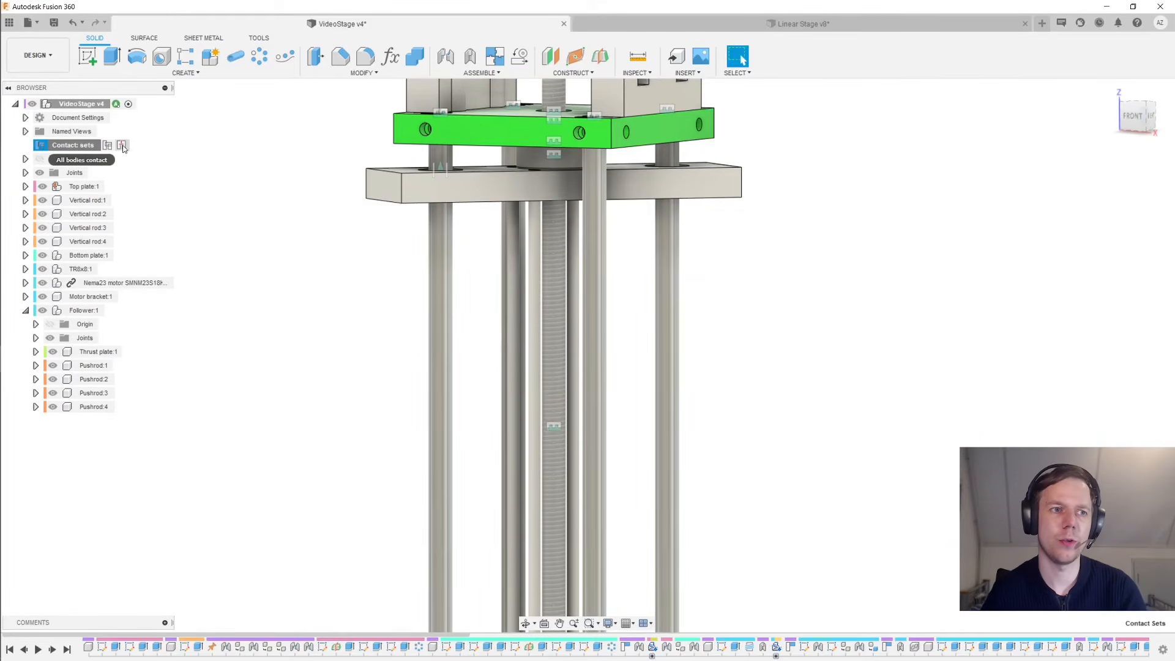
pyautogui.click(123, 148)
# Test the contact by moving the follower down the vertical rods against the collar above the bottom plate
pyautogui.moveTo(374, 197); pyautogui.dragTo(494, 451)
pyautogui.scroll(-1, 796, 477)
pyautogui.moveTo(796, 477); pyautogui.dragTo(757, 314, button='middle')
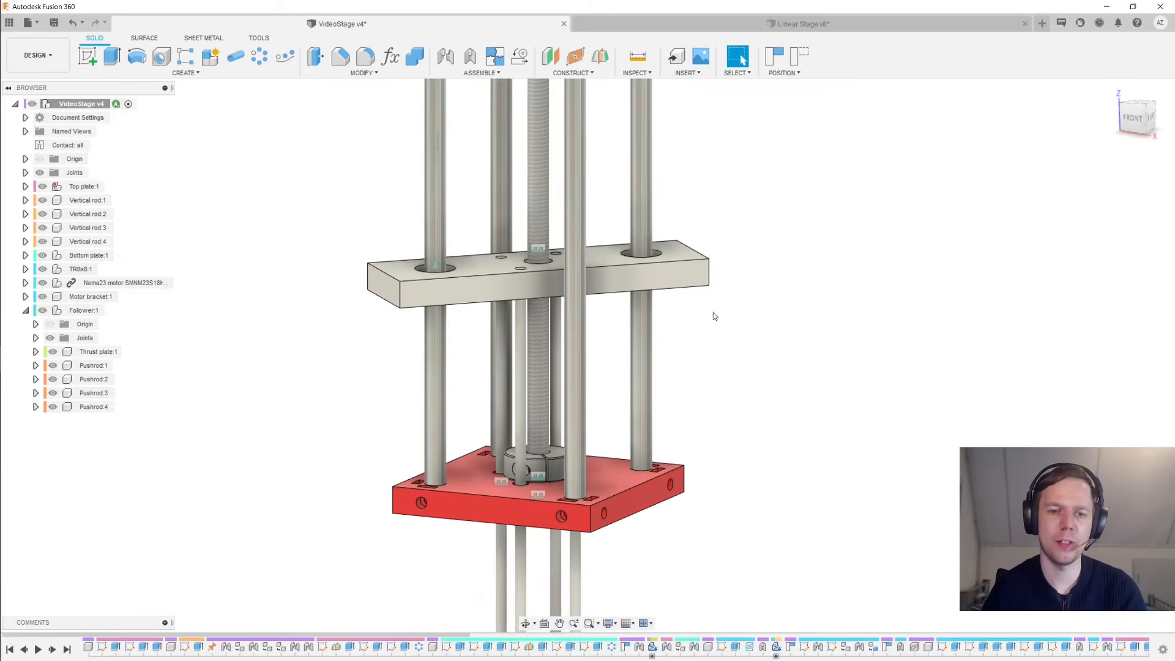
pyautogui.moveTo(645, 315); pyautogui.dragTo(682, 486)
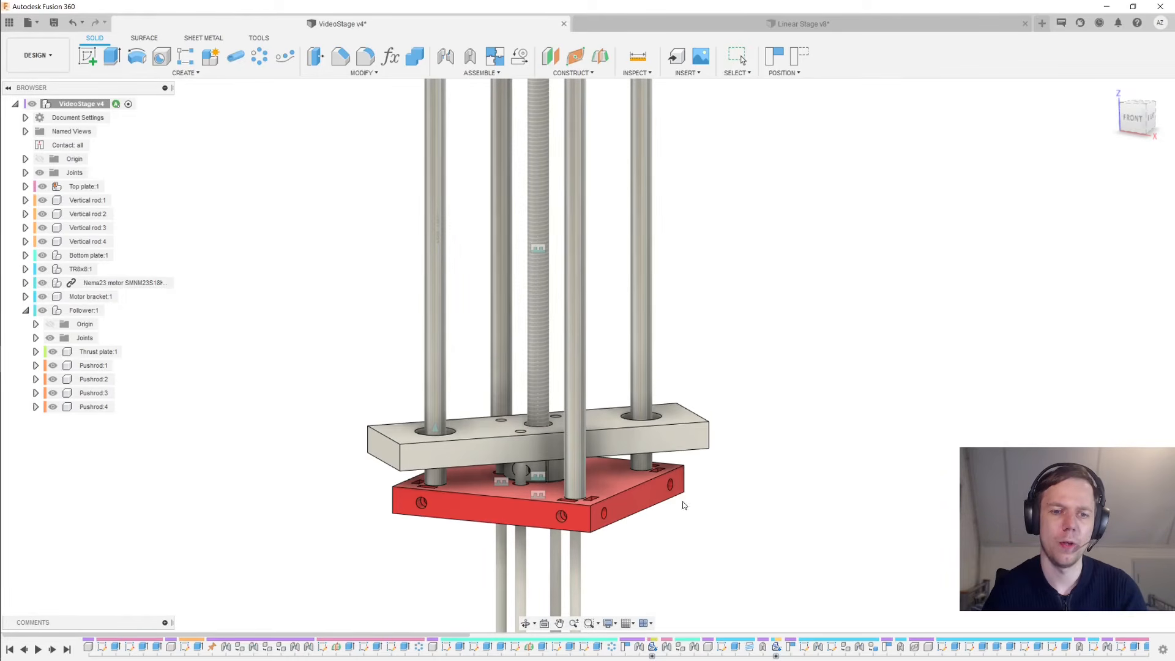
pyautogui.scroll(-2, 739, 304)
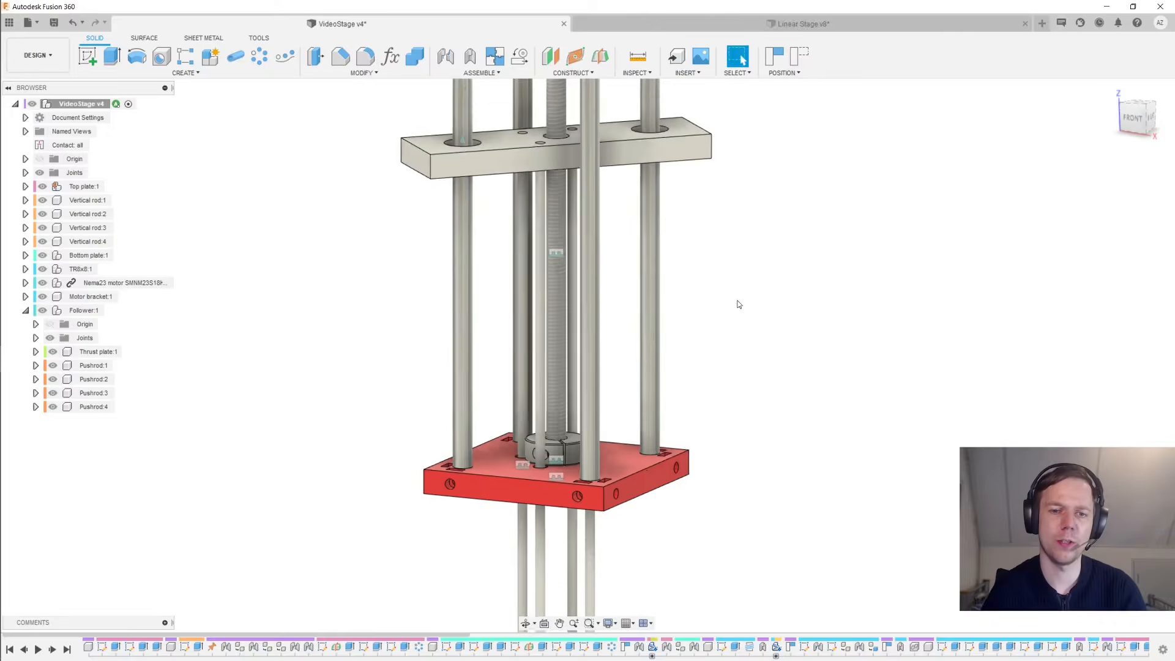
pyautogui.moveTo(745, 272); pyautogui.dragTo(696, 312, button='middle')
pyautogui.scroll(-2, 719, 433)
pyautogui.keyDown('shift'); pyautogui.moveTo(695, 312); pyautogui.dragTo(692, 302, button='middle'); pyautogui.keyUp('shift')
pyautogui.scroll(-1, 703, 349)
pyautogui.moveTo(703, 349); pyautogui.dragTo(697, 309, button='middle')
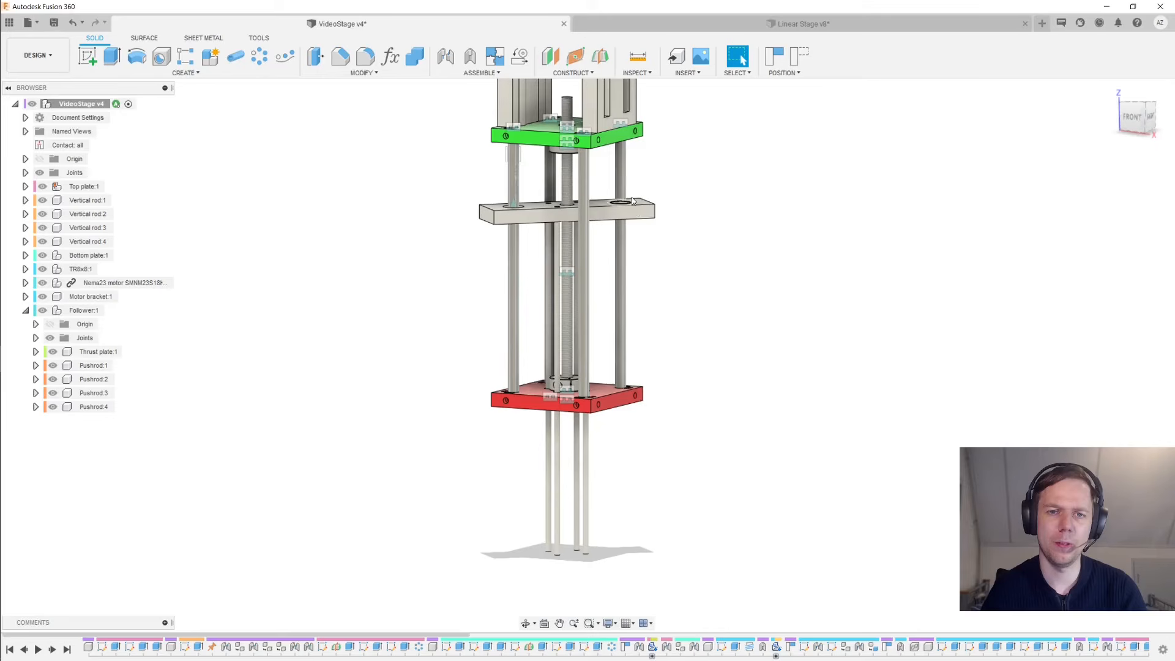
pyautogui.click(637, 200)
pyautogui.moveTo(639, 213); pyautogui.dragTo(663, 513)
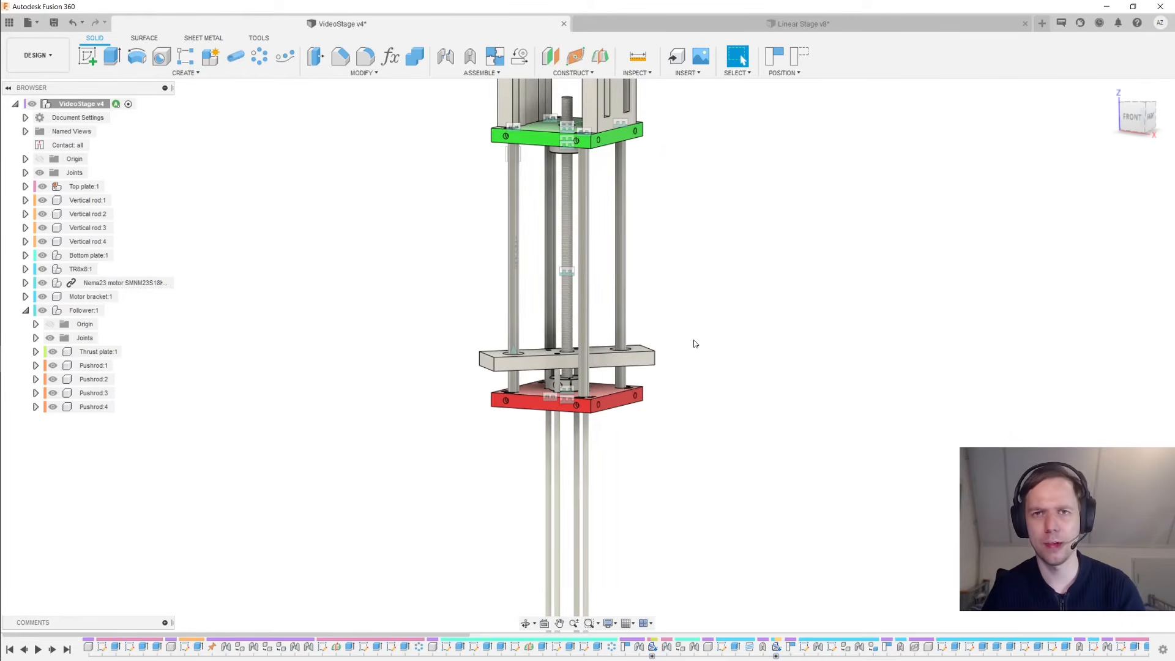
pyautogui.scroll(1, 668, 340)
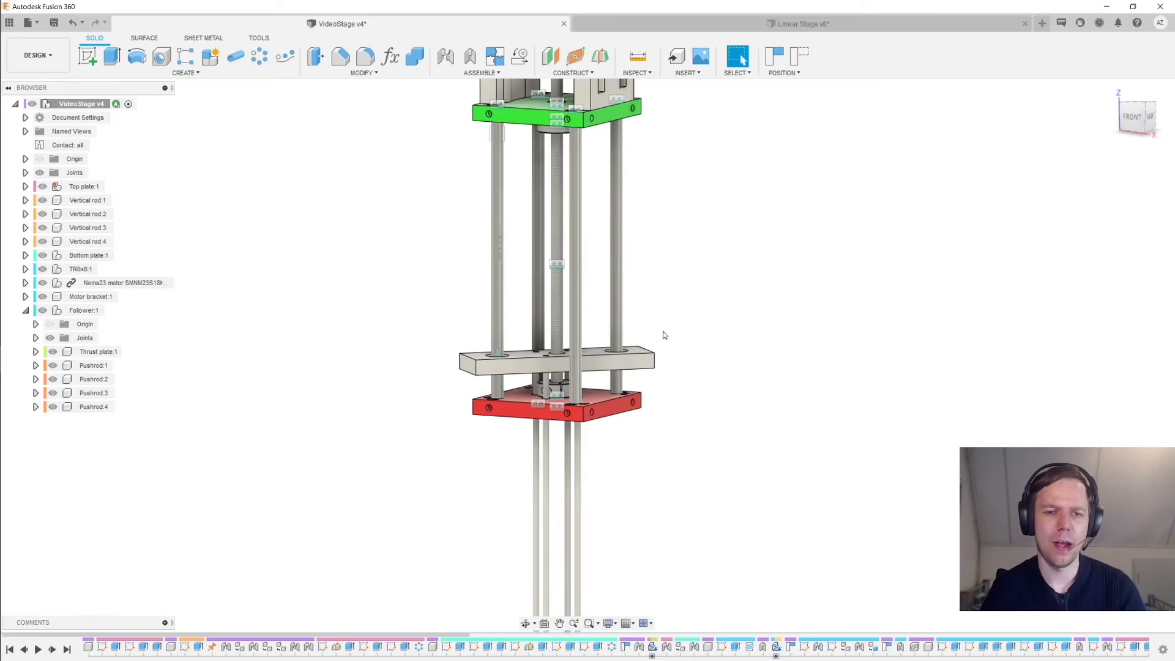
# Slide the follower up to about mid-height on the vertical rods and disable contact for the assembly
pyautogui.keyDown('shift'); pyautogui.moveTo(664, 335); pyautogui.dragTo(550, 405, button='middle'); pyautogui.keyUp('shift')
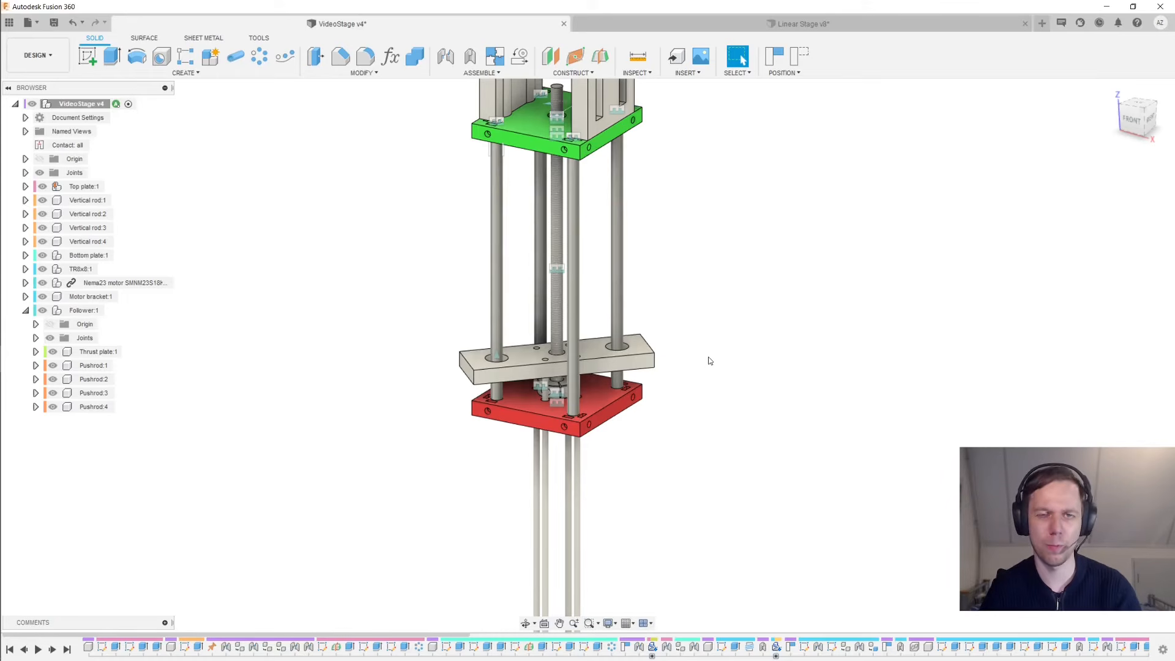
pyautogui.scroll(2, 700, 358)
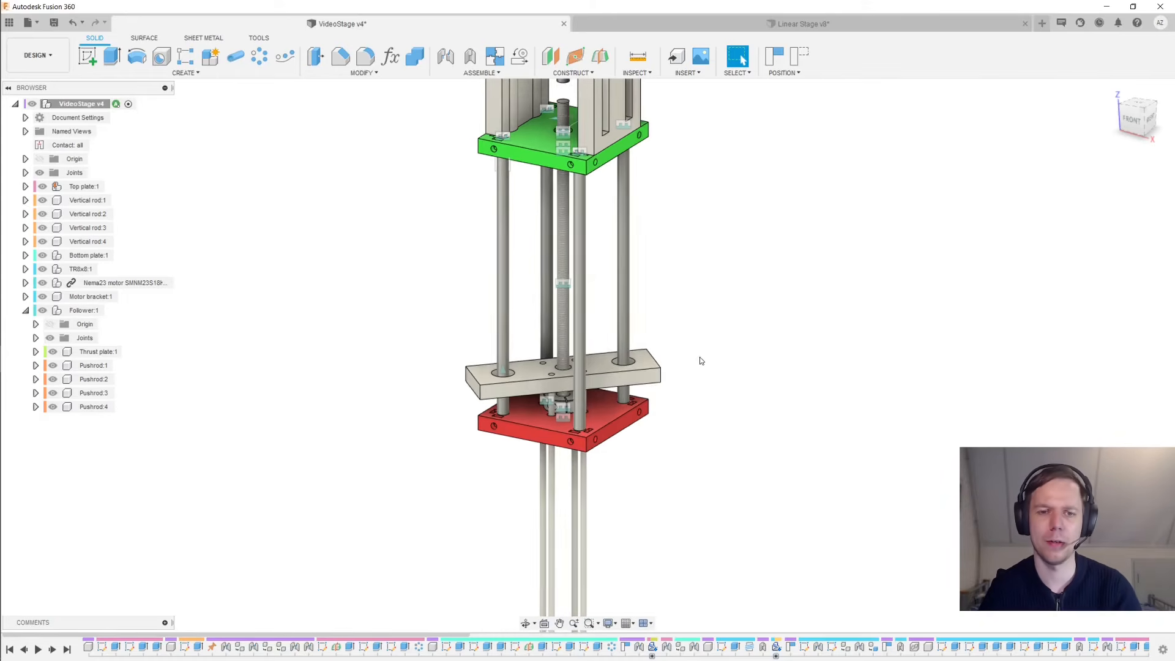
pyautogui.moveTo(637, 378); pyautogui.dragTo(637, 278)
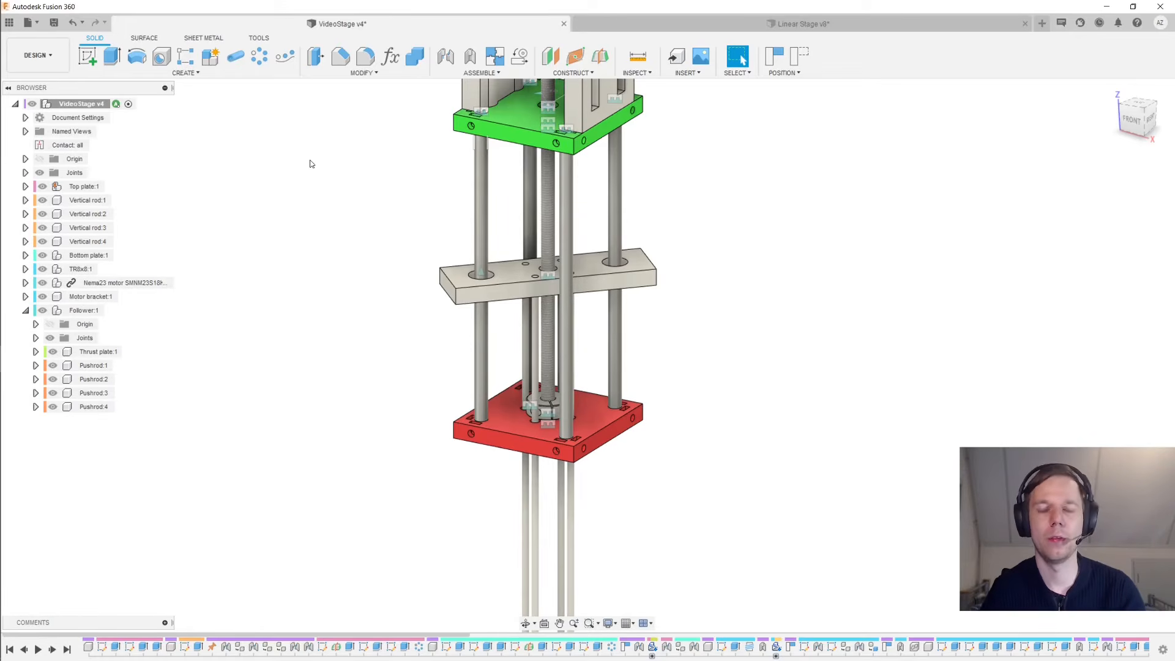
pyautogui.rightClick(75, 148)
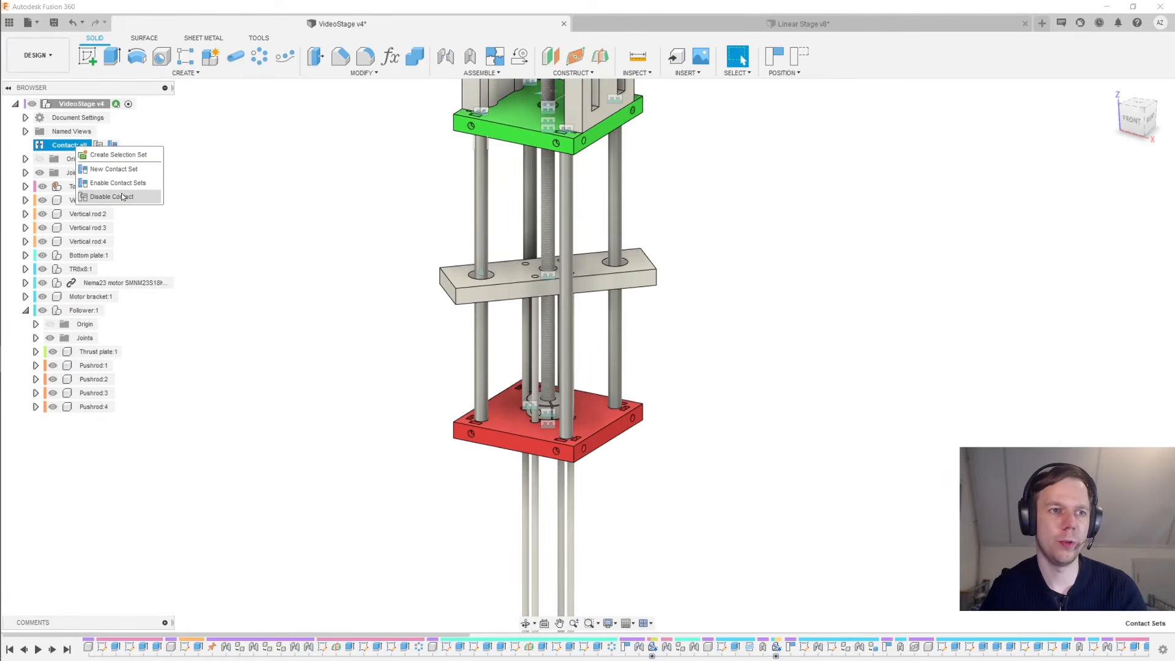
pyautogui.click(113, 195)
# Drive the follower's slider joint to 0 mm
pyautogui.scroll(5, 605, 248)
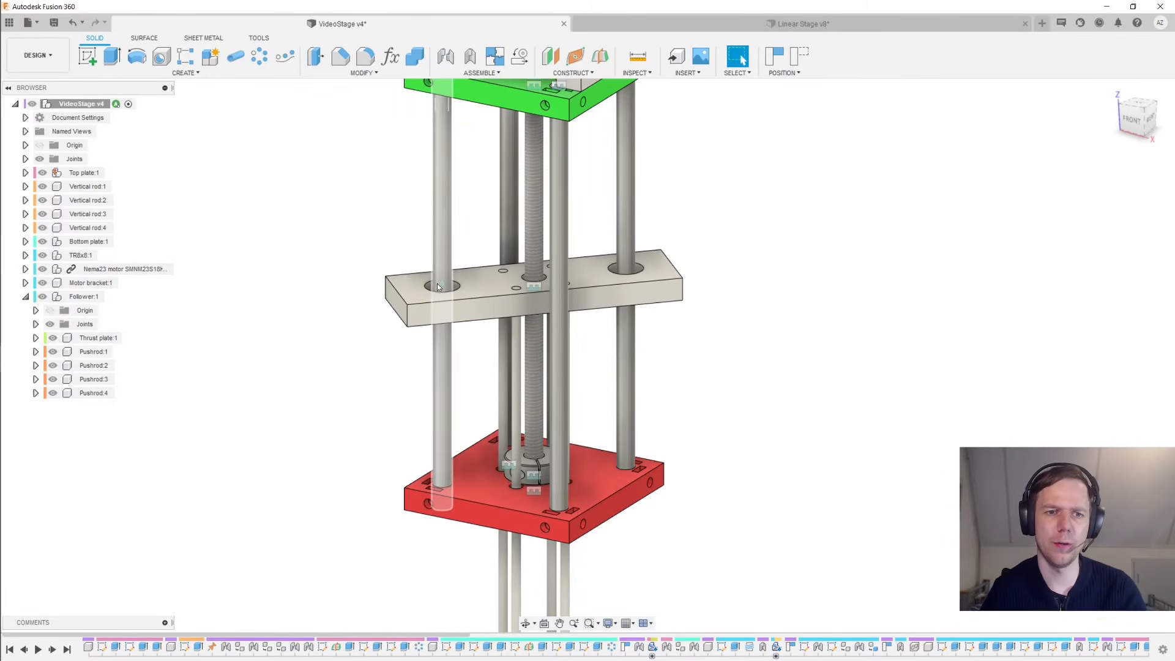
pyautogui.doubleClick(442, 284)
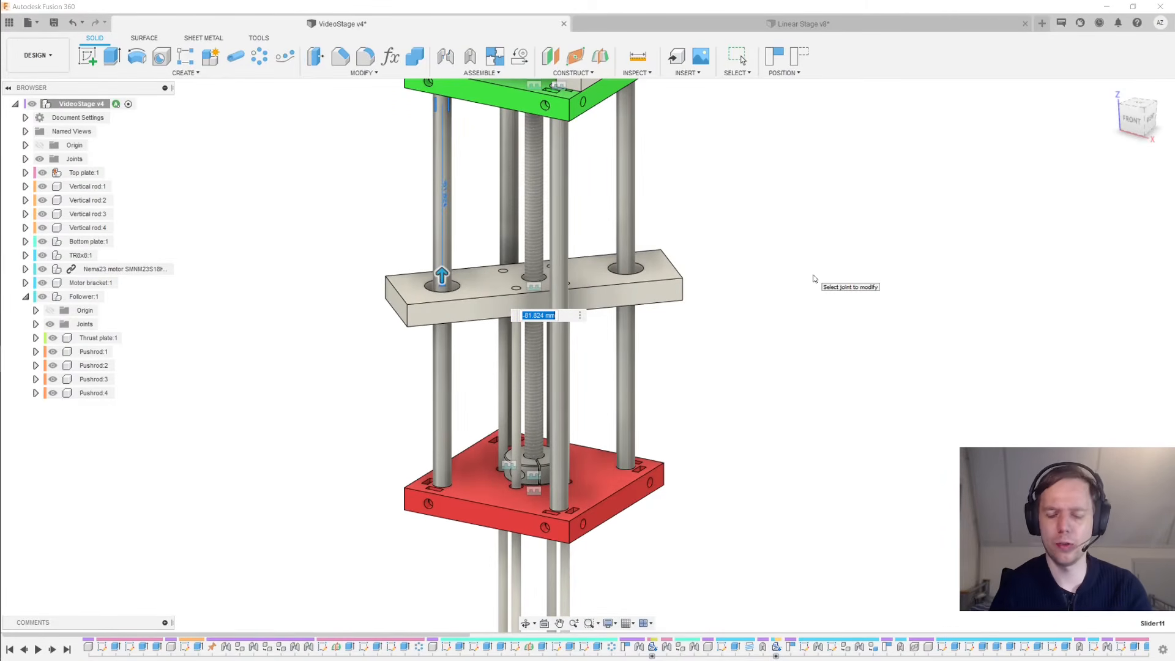
pyautogui.write('0')
pyautogui.press('Return')
pyautogui.moveTo(783, 194); pyautogui.dragTo(674, 255, button='middle')
pyautogui.rightClick(436, 185)
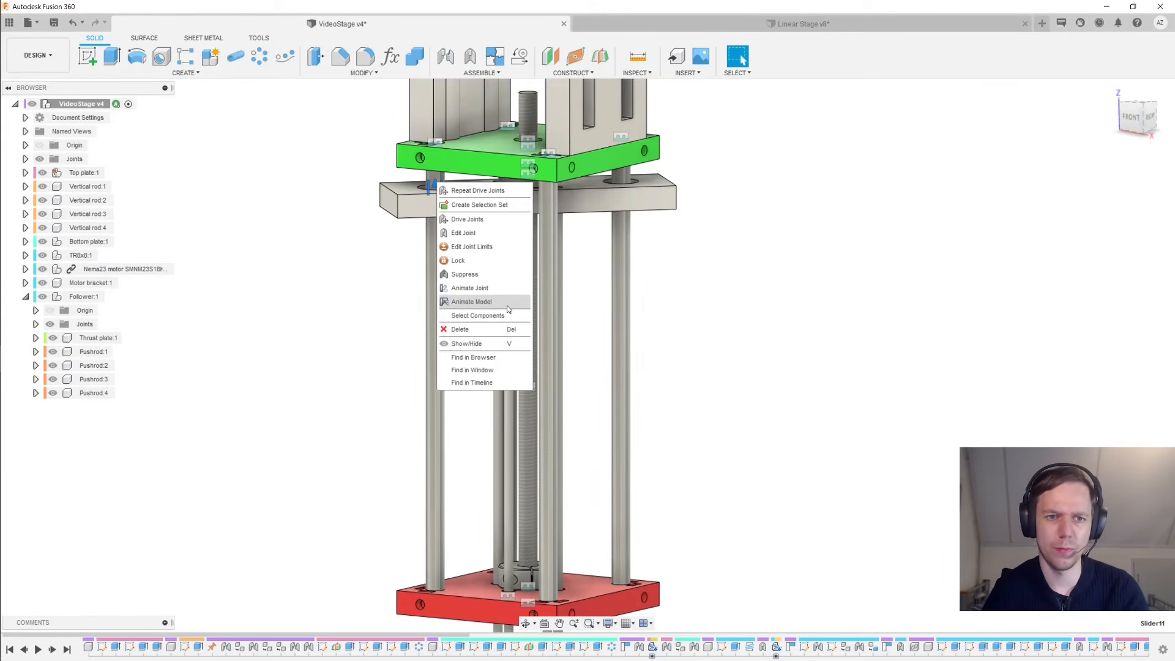
pyautogui.click(494, 250)
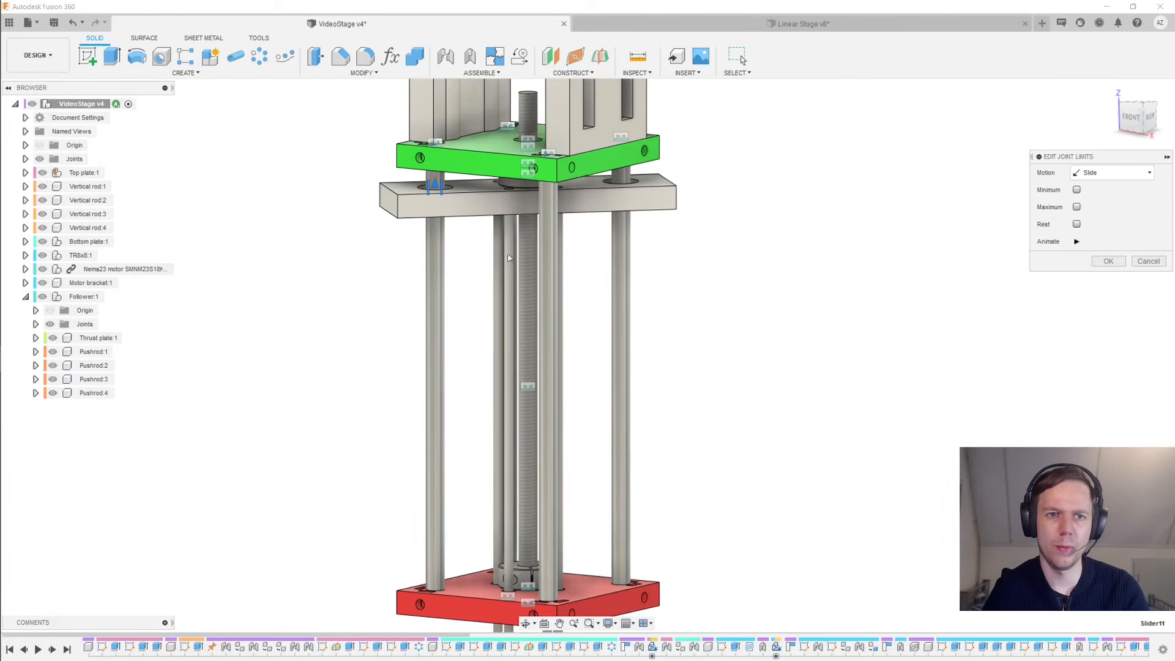
pyautogui.click(1077, 191)
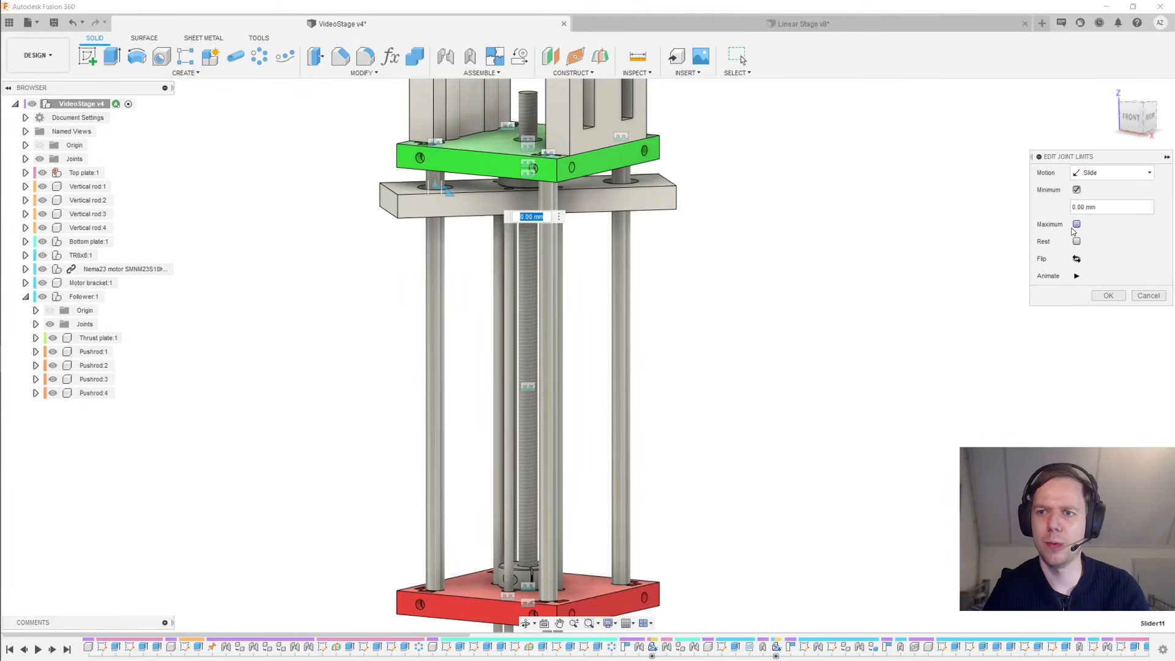
pyautogui.click(1077, 225)
pyautogui.moveTo(772, 315); pyautogui.dragTo(779, 248, button='middle')
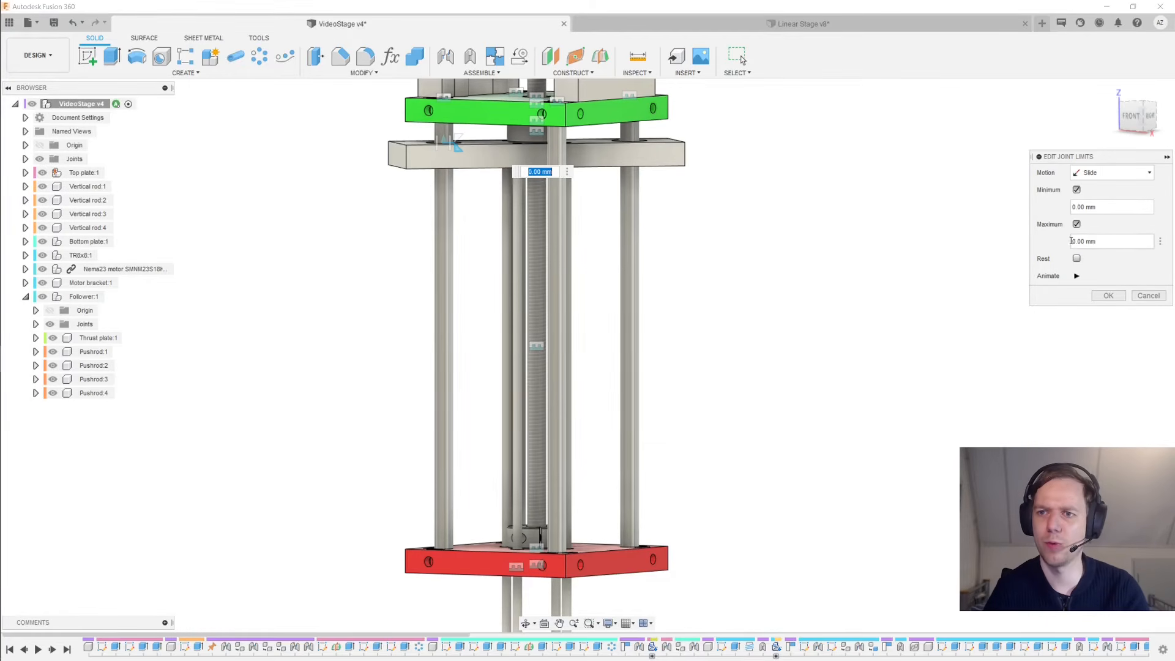
pyautogui.write('150')
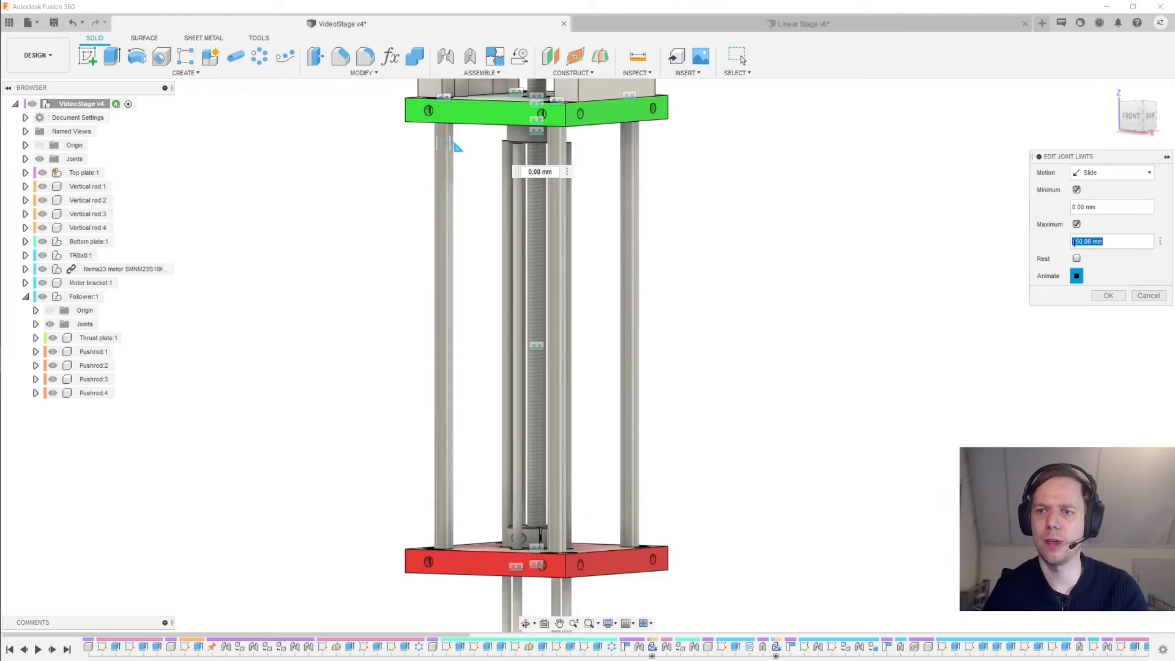
pyautogui.click(1138, 239)
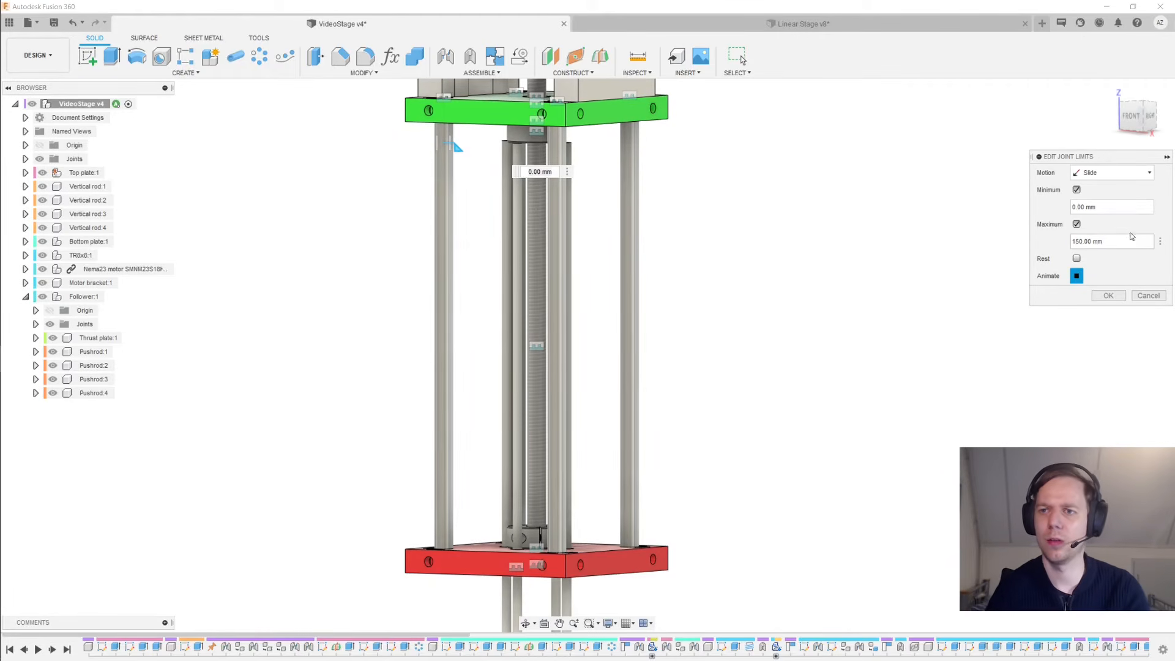
pyautogui.write('-15')
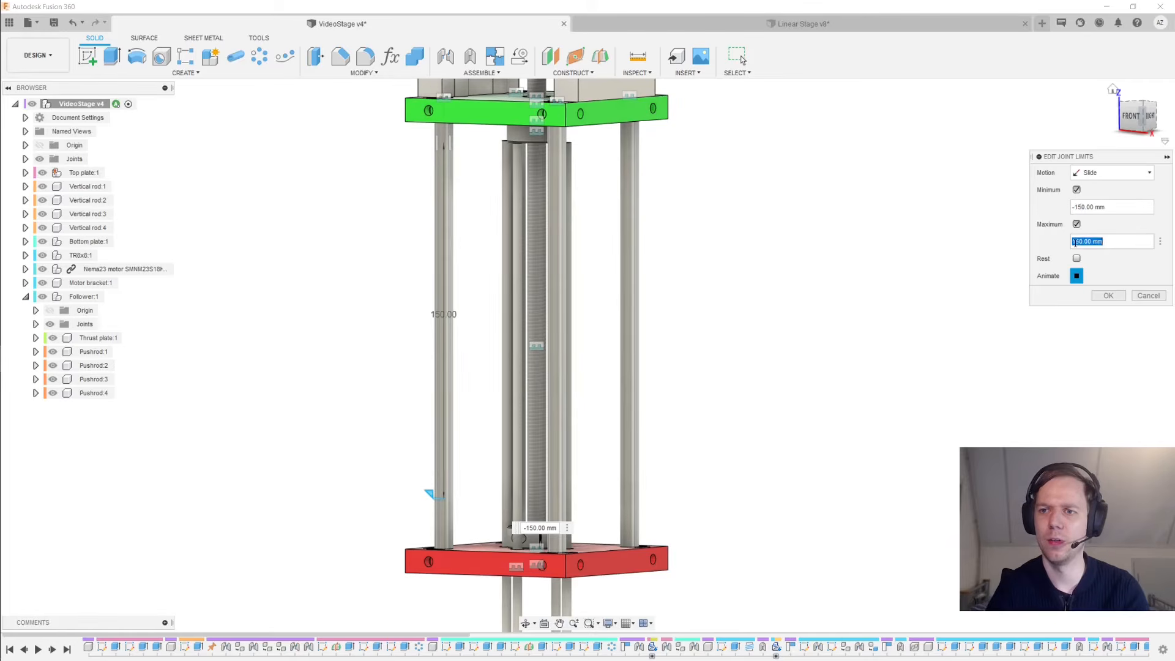
pyautogui.write('0')
pyautogui.press('Tab')
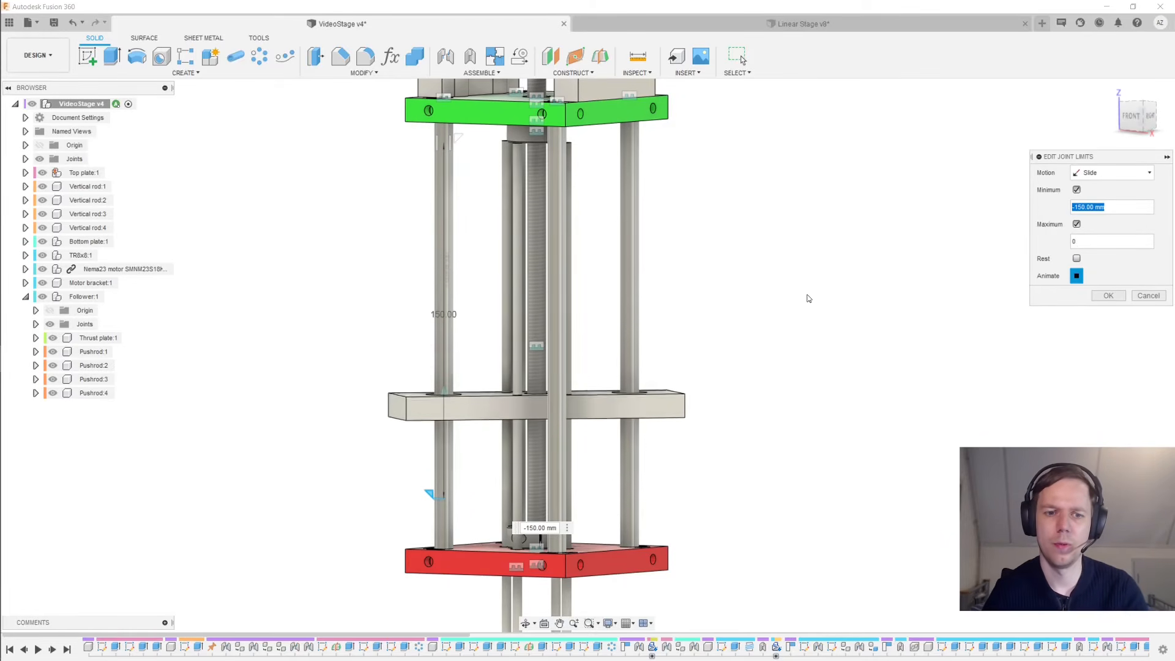
pyautogui.moveTo(795, 380); pyautogui.dragTo(821, 321, button='middle')
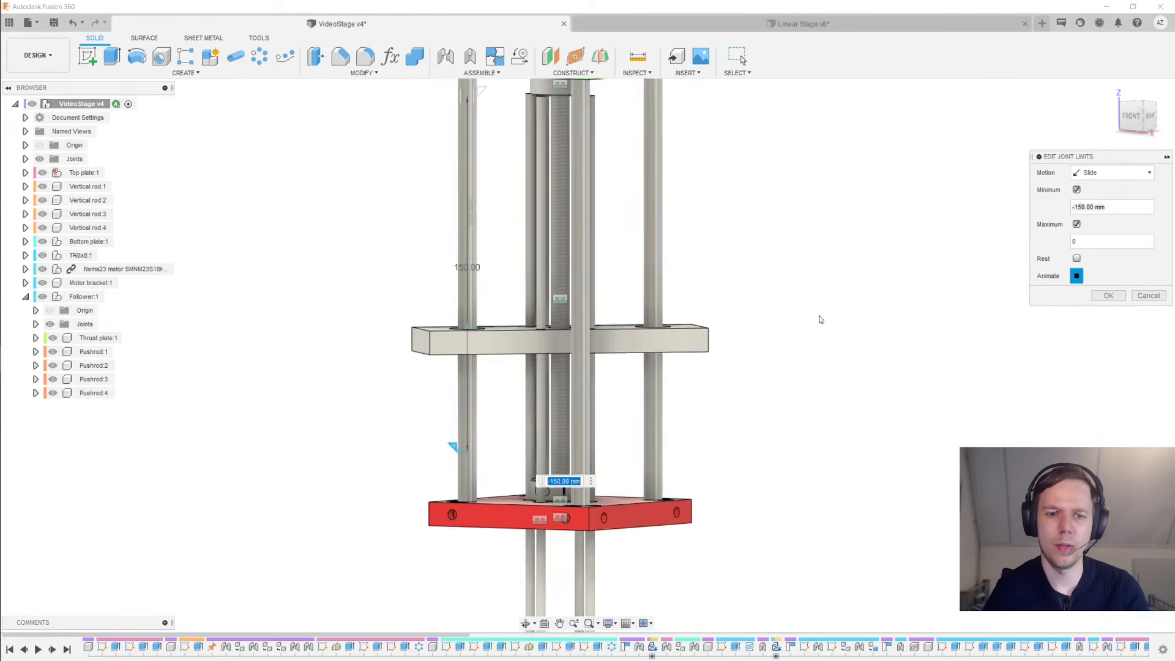
pyautogui.click(1130, 125)
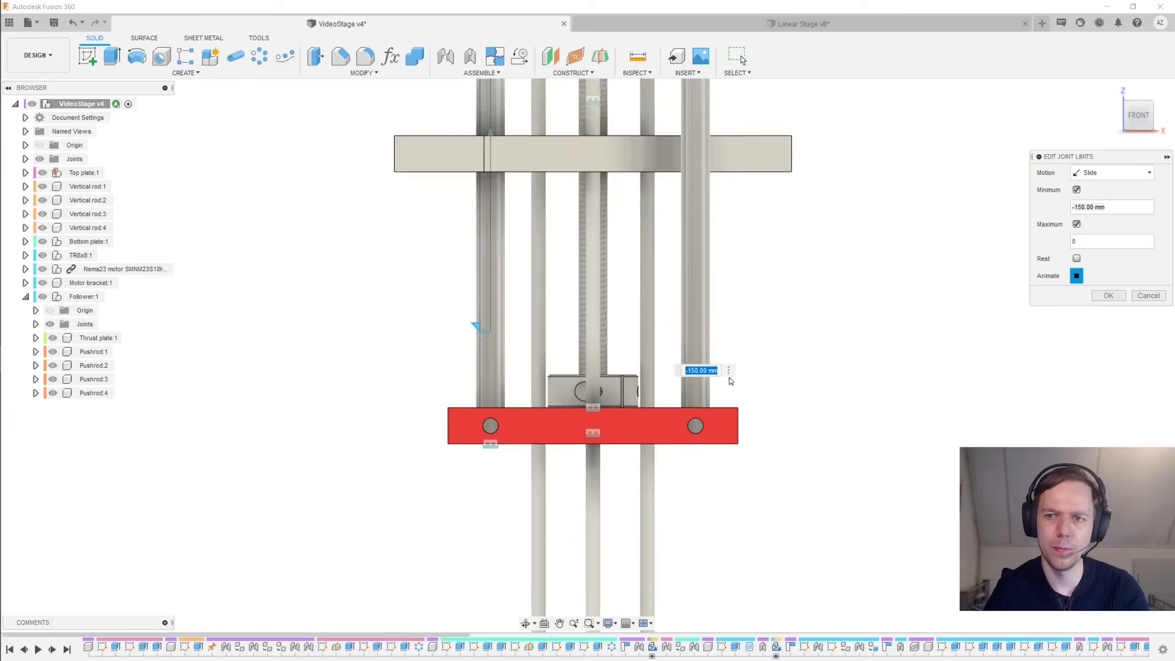
pyautogui.click(1148, 296)
# Slide the follower down to just above the bottom plate's collar and check the slider joint's offset there
pyautogui.scroll(-3, 877, 251)
pyautogui.moveTo(780, 212); pyautogui.dragTo(768, 254, button='middle')
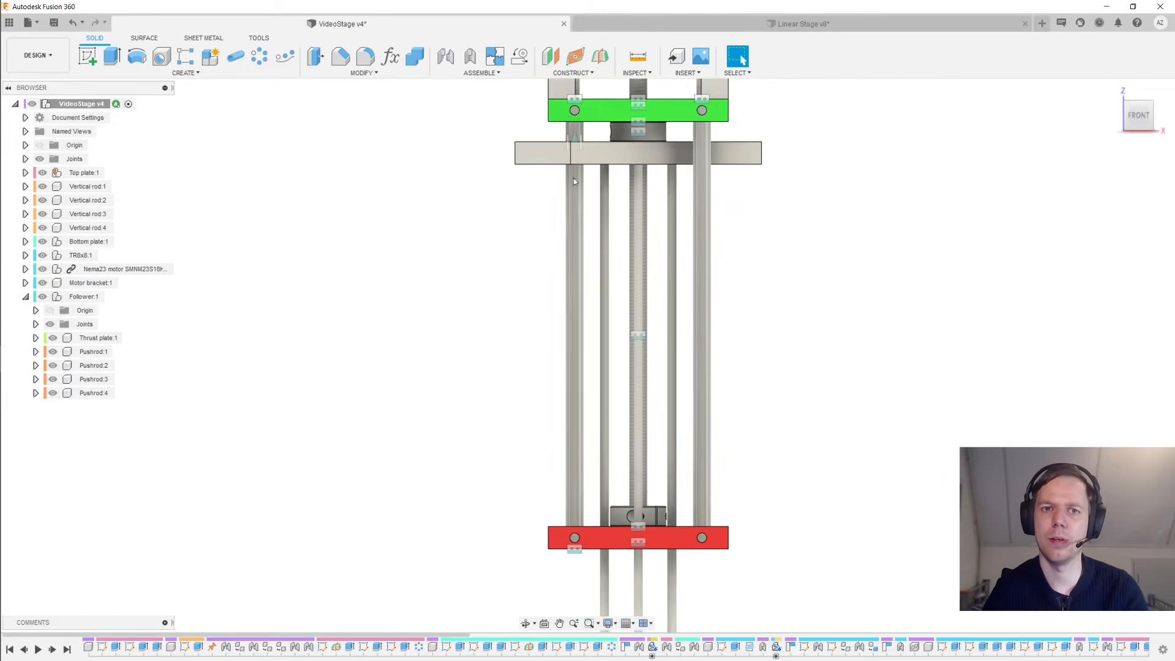
pyautogui.moveTo(570, 158); pyautogui.dragTo(570, 497)
pyautogui.moveTo(571, 497); pyautogui.dragTo(606, 386, button='middle')
pyautogui.scroll(5, 680, 397)
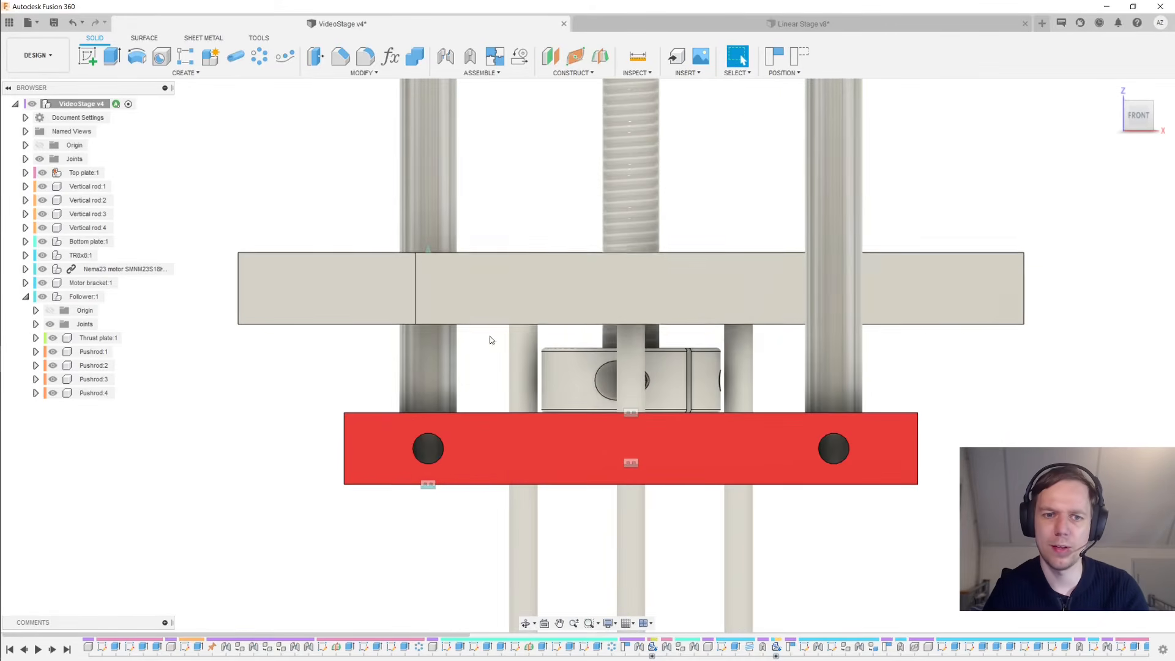
pyautogui.click(427, 275)
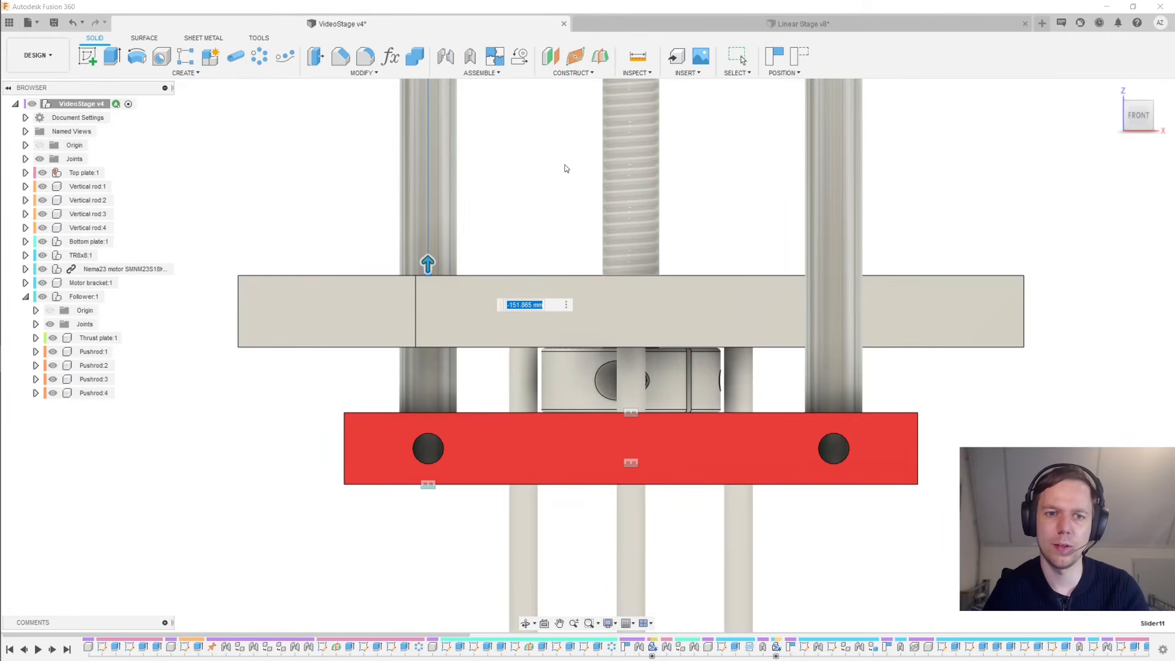
pyautogui.scroll(1, 998, 355)
pyautogui.keyDown('shift'); pyautogui.moveTo(963, 393); pyautogui.dragTo(959, 389, button='middle'); pyautogui.keyUp('shift')
pyautogui.scroll(-5, 958, 389)
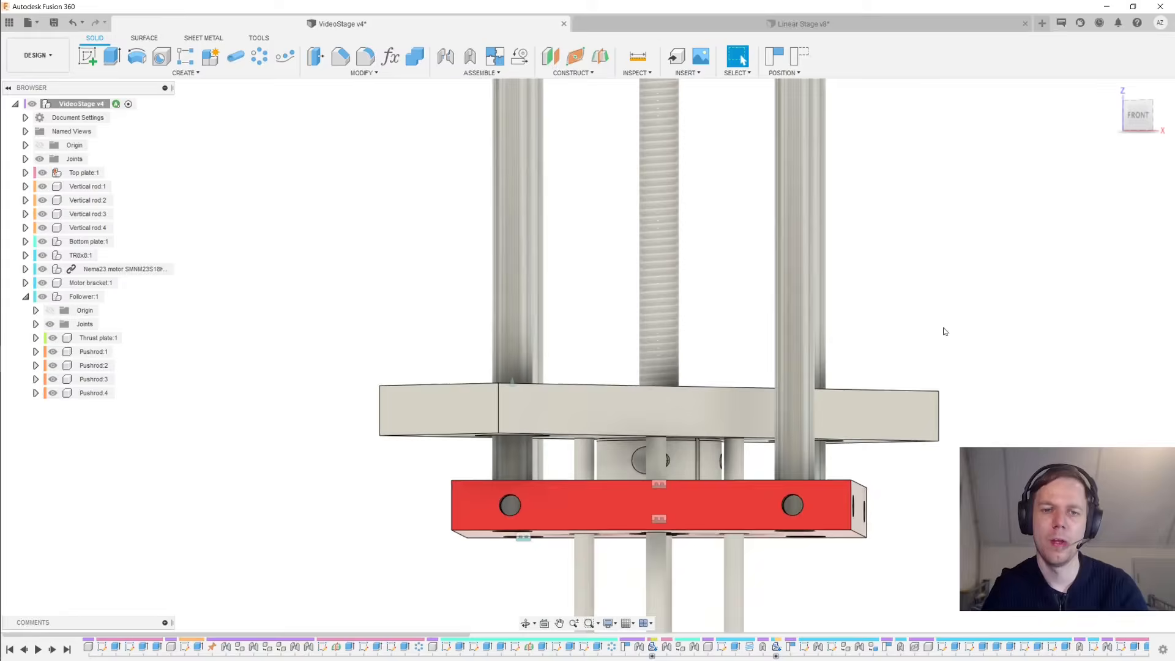
# Limit the follower's slider joint to a minimum of -150 mm and a maximum of 0 mm, previewing the motion
pyautogui.moveTo(843, 405); pyautogui.dragTo(830, 415, button='middle')
pyautogui.rightClick(465, 493)
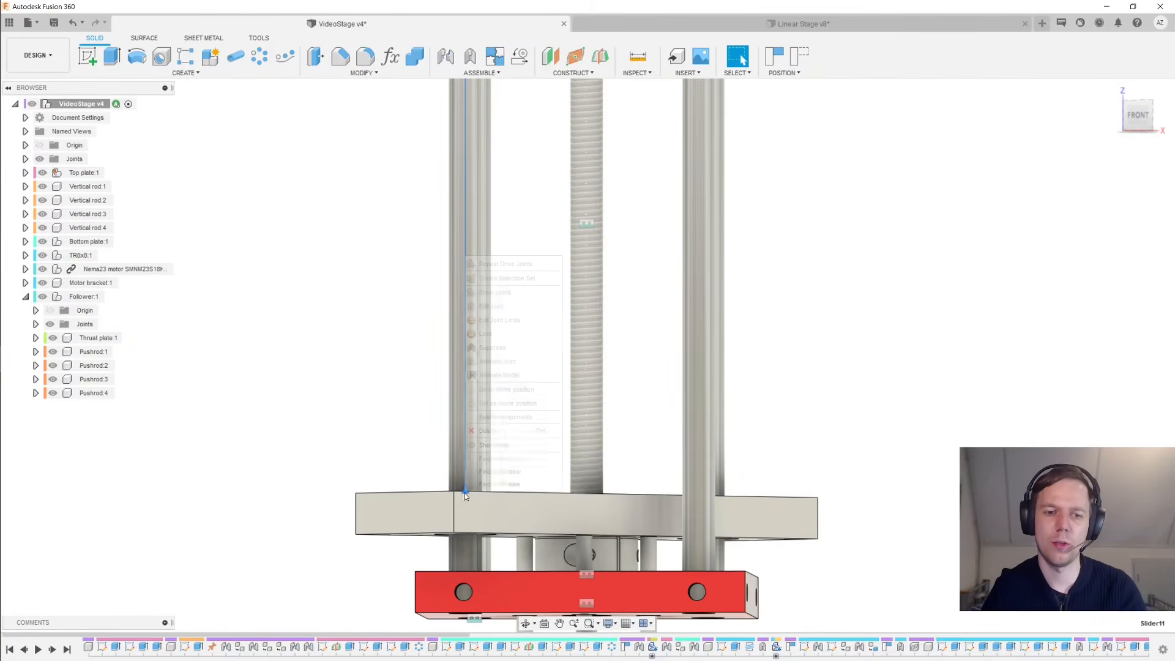
pyautogui.click(537, 319)
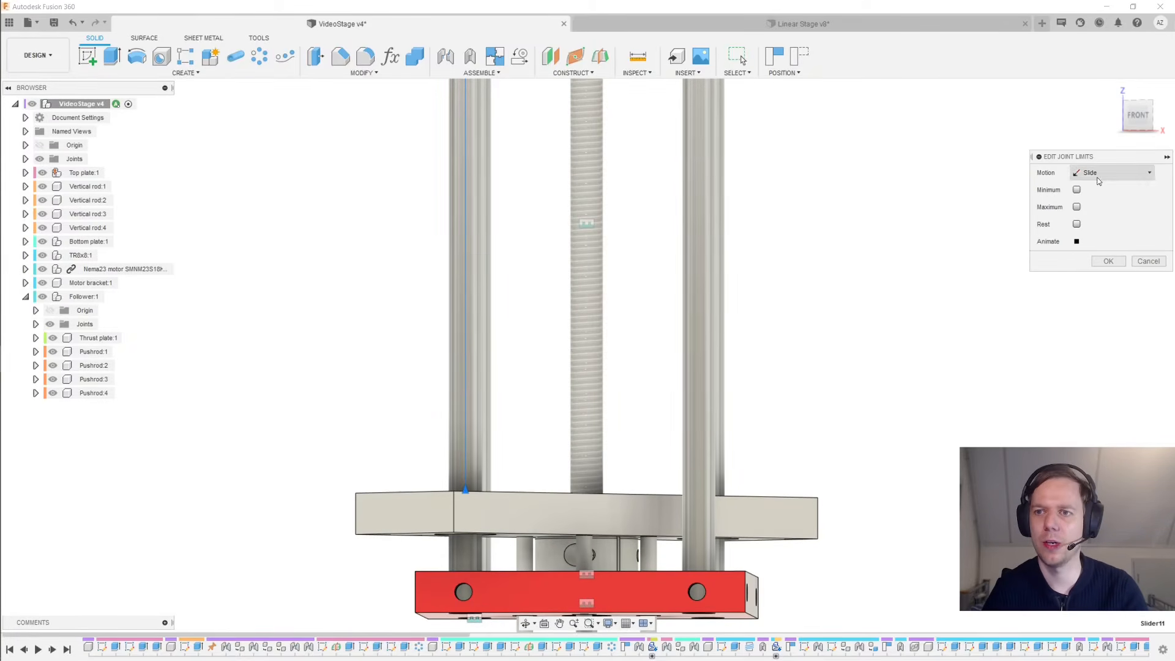
pyautogui.click(1077, 190)
pyautogui.click(1077, 225)
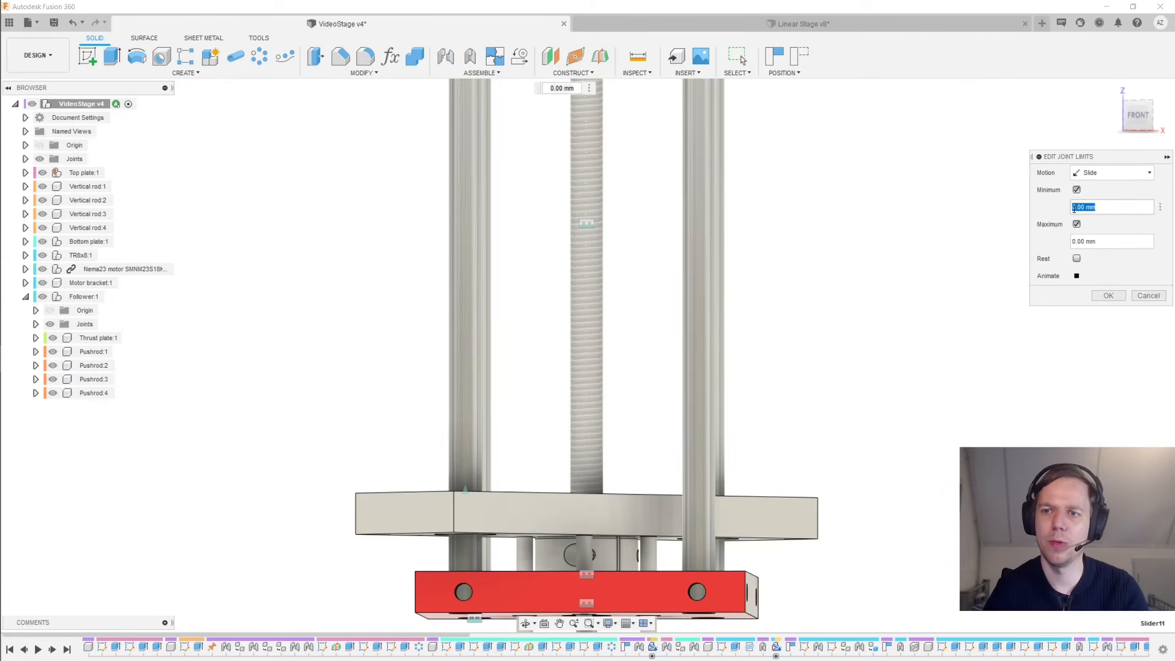
pyautogui.press('Tab')
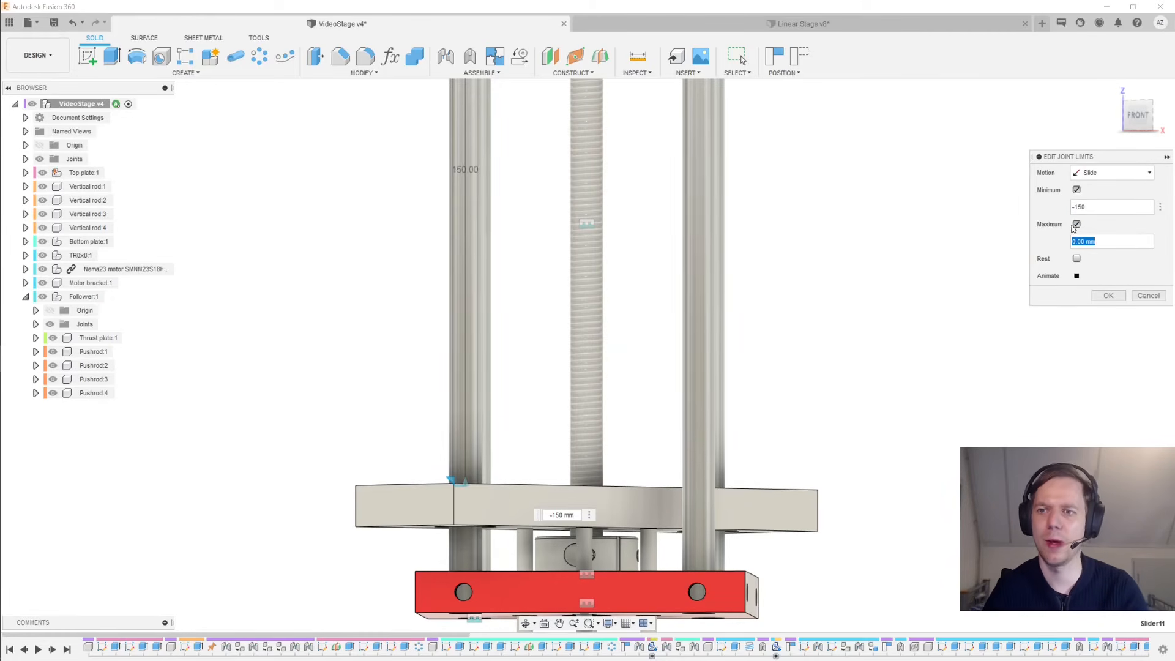
pyautogui.click(1077, 276)
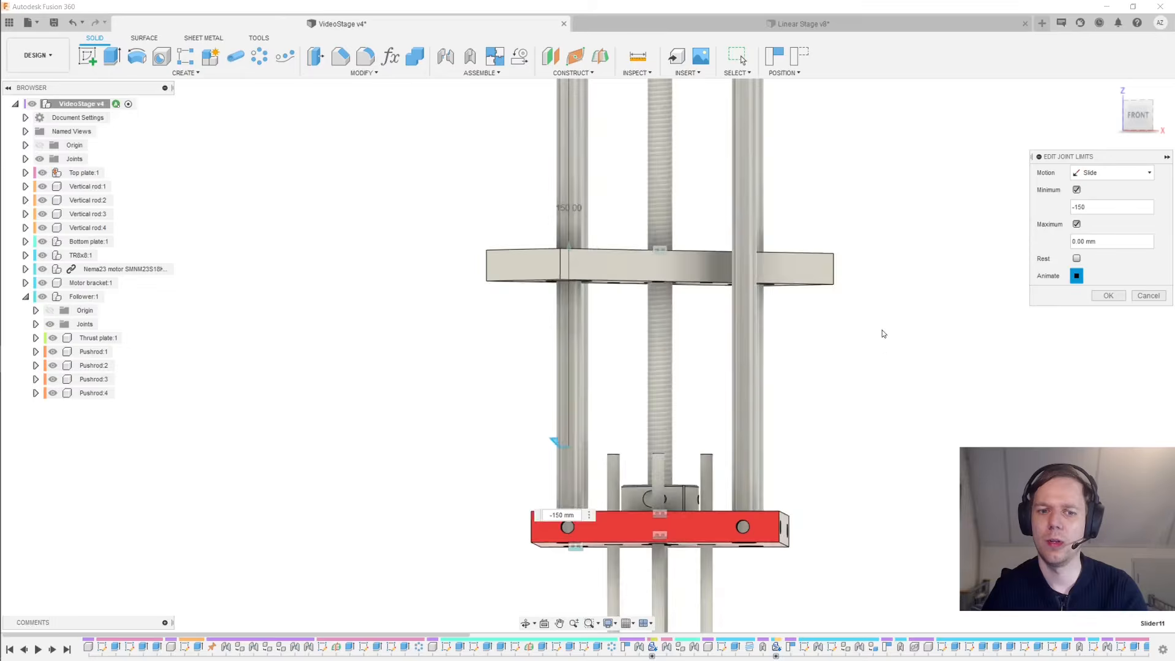
pyautogui.moveTo(780, 477); pyautogui.dragTo(786, 417, button='middle')
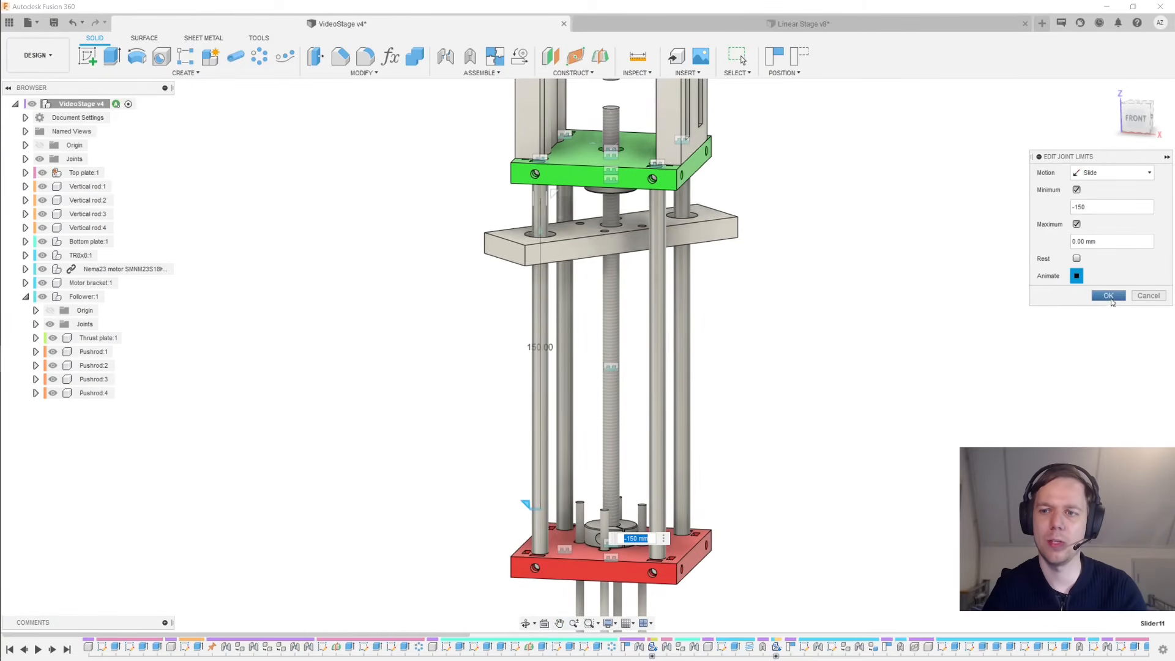
pyautogui.click(1109, 296)
# Test the follower's limited travel by sliding it down and up the vertical rods between the bottom and top plates
pyautogui.scroll(-1, 761, 521)
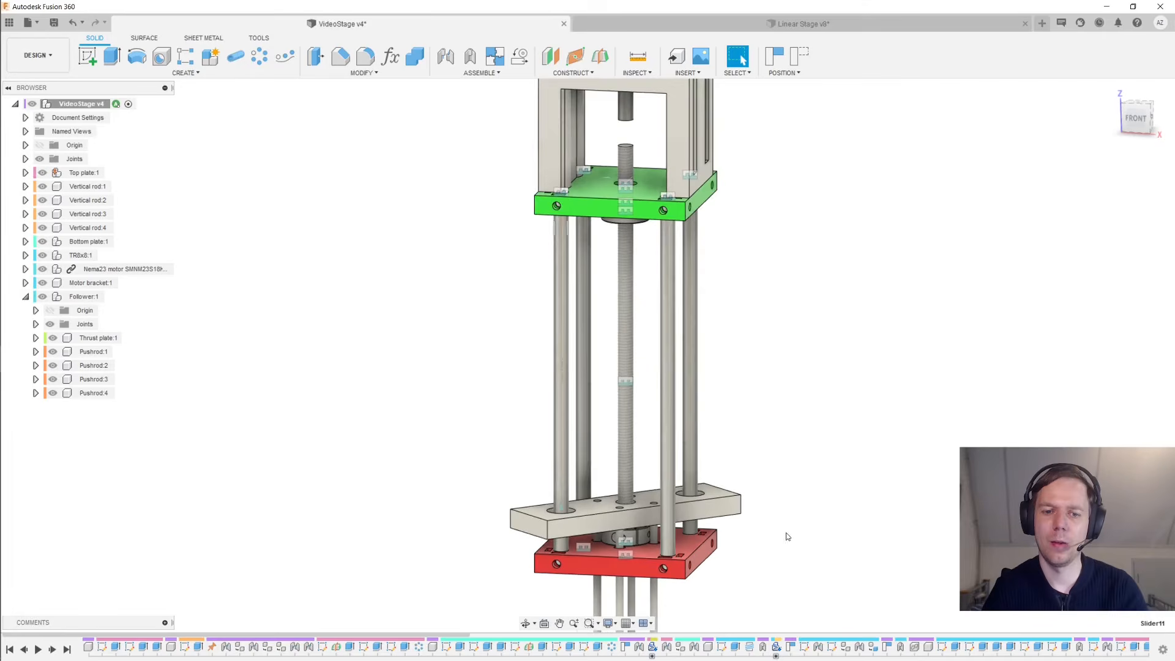
pyautogui.moveTo(788, 537); pyautogui.dragTo(775, 487, button='middle')
pyautogui.moveTo(715, 455); pyautogui.dragTo(811, 621)
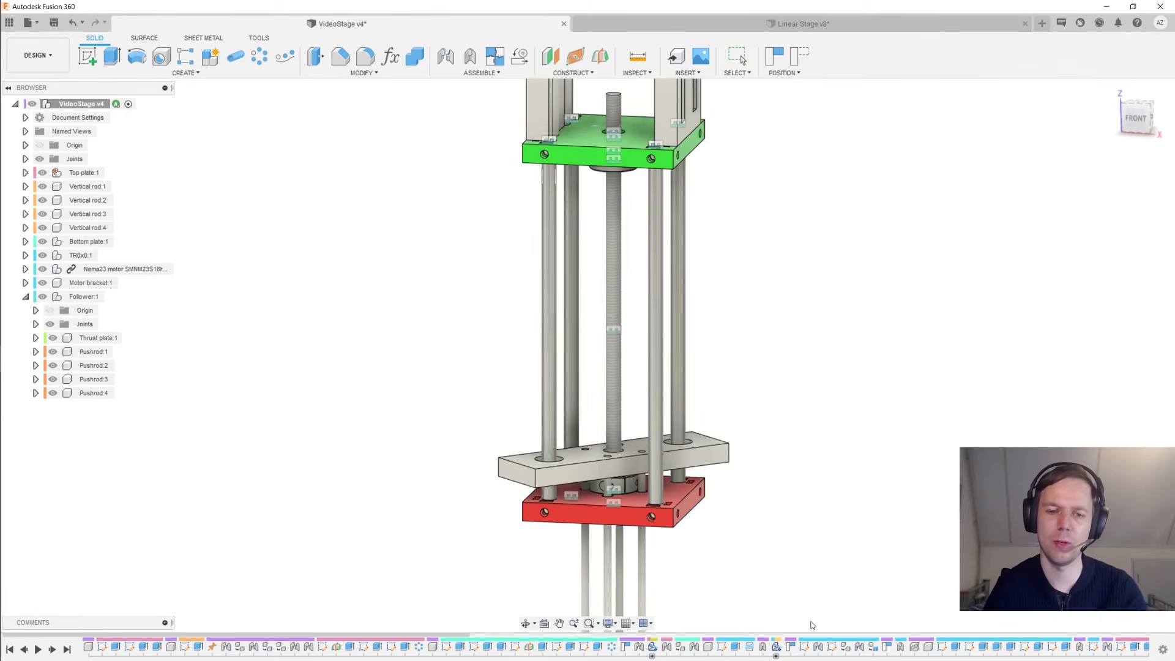
pyautogui.scroll(-2, 800, 564)
pyautogui.moveTo(800, 565); pyautogui.dragTo(713, 380, button='middle')
pyautogui.moveTo(678, 359); pyautogui.dragTo(826, 380)
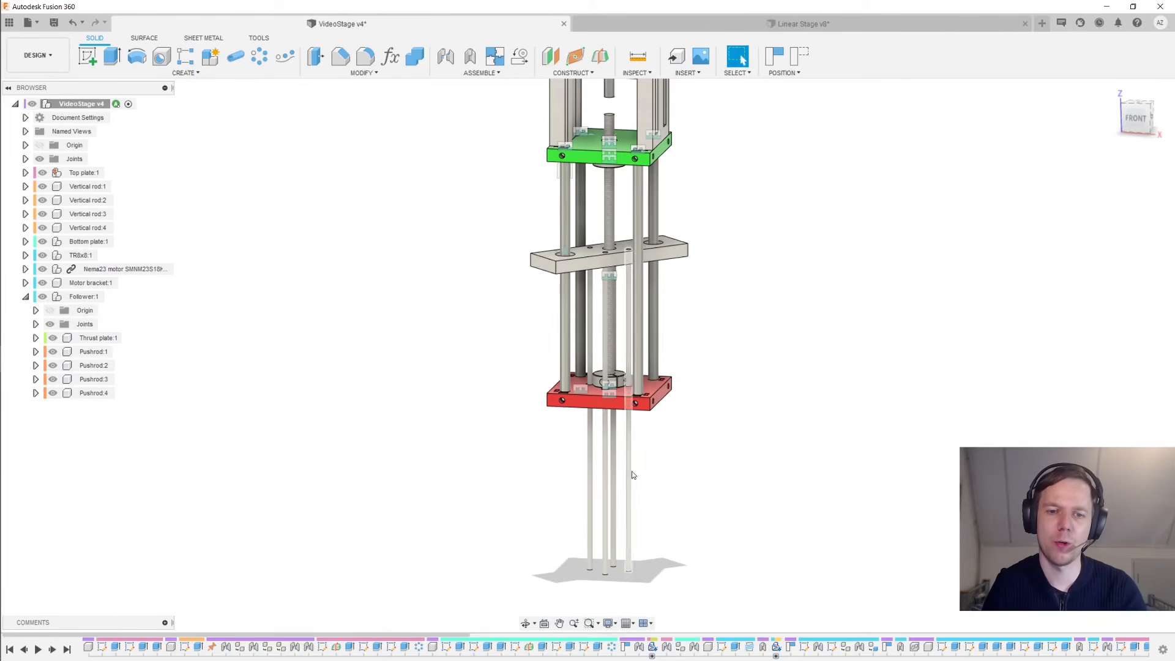
pyautogui.keyDown('shift'); pyautogui.moveTo(760, 242); pyautogui.dragTo(734, 246, button='middle'); pyautogui.keyUp('shift')
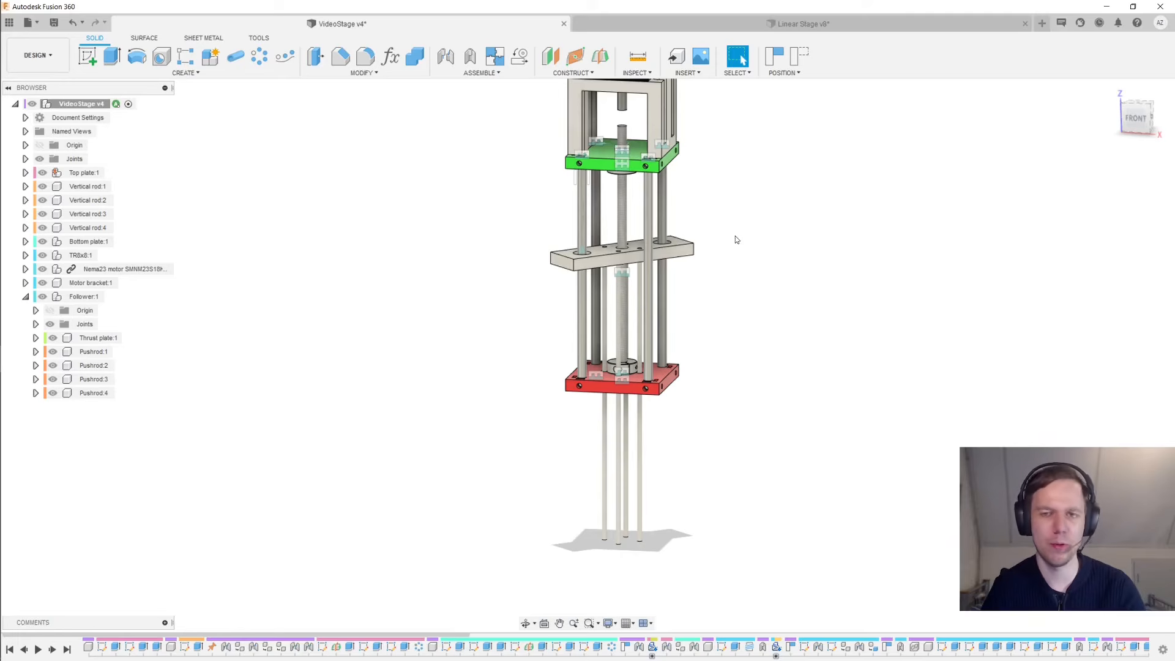
pyautogui.keyDown('shift'); pyautogui.moveTo(736, 236); pyautogui.dragTo(680, 281, button='middle'); pyautogui.keyUp('shift')
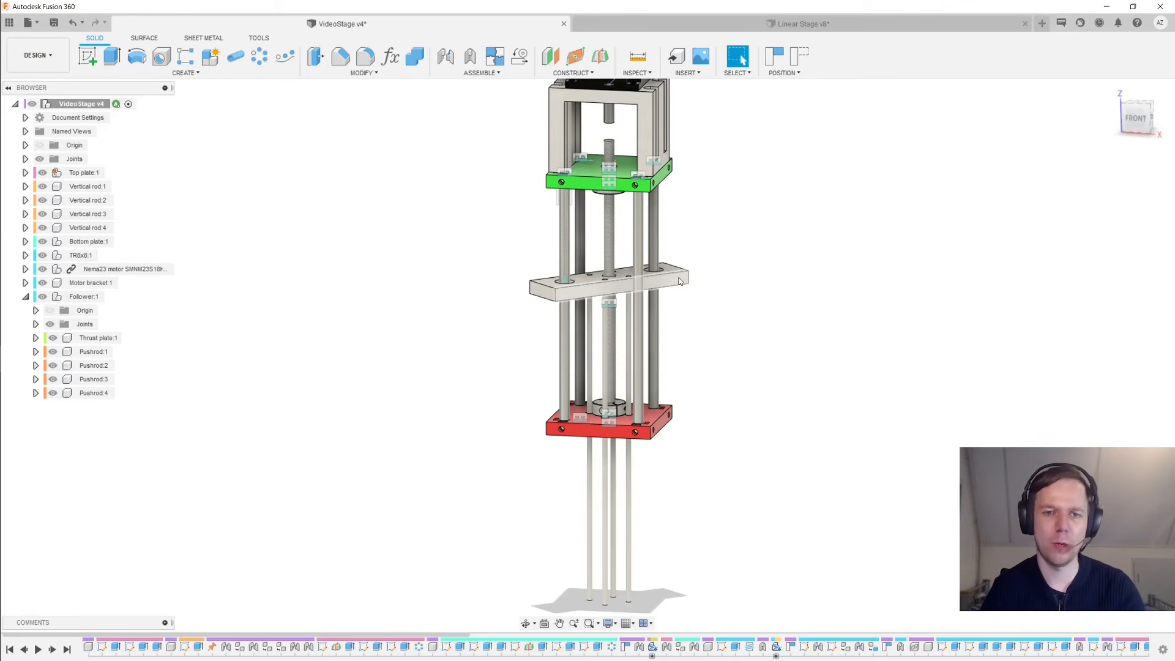
pyautogui.moveTo(680, 281); pyautogui.dragTo(661, 132)
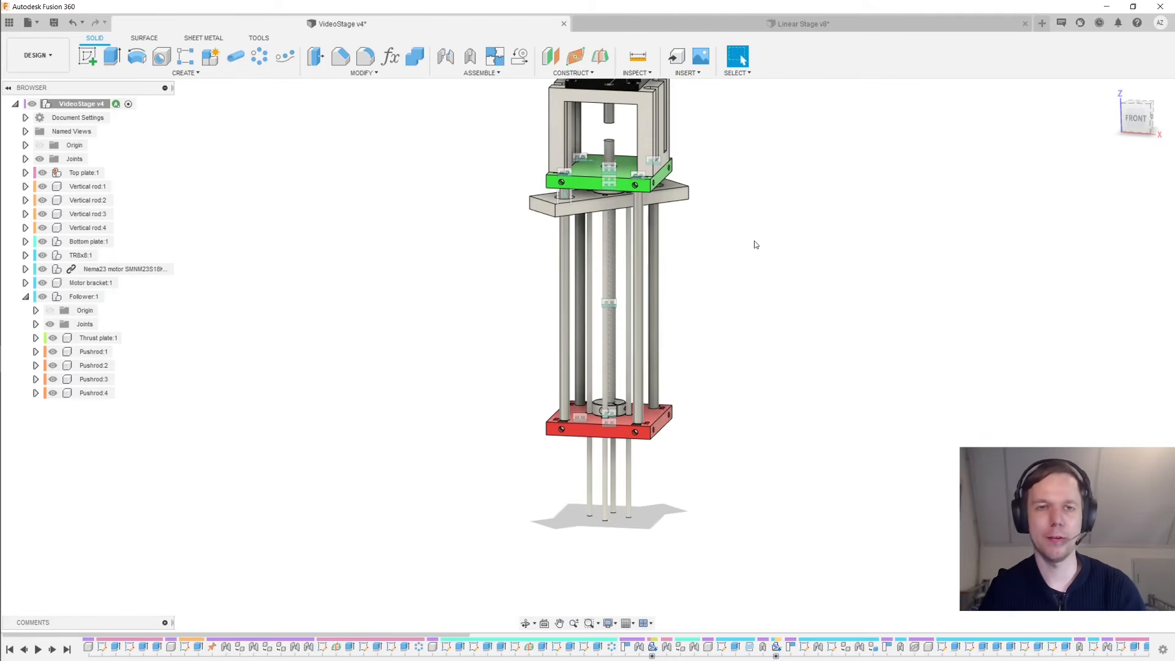
pyautogui.moveTo(578, 195); pyautogui.dragTo(578, 222)
# Start a motion link between the lead screw's revolute joint and the follower's slider joint, continuing without capturing the moved position
pyautogui.scroll(-1, 466, 153)
pyautogui.scroll(1, 490, 148)
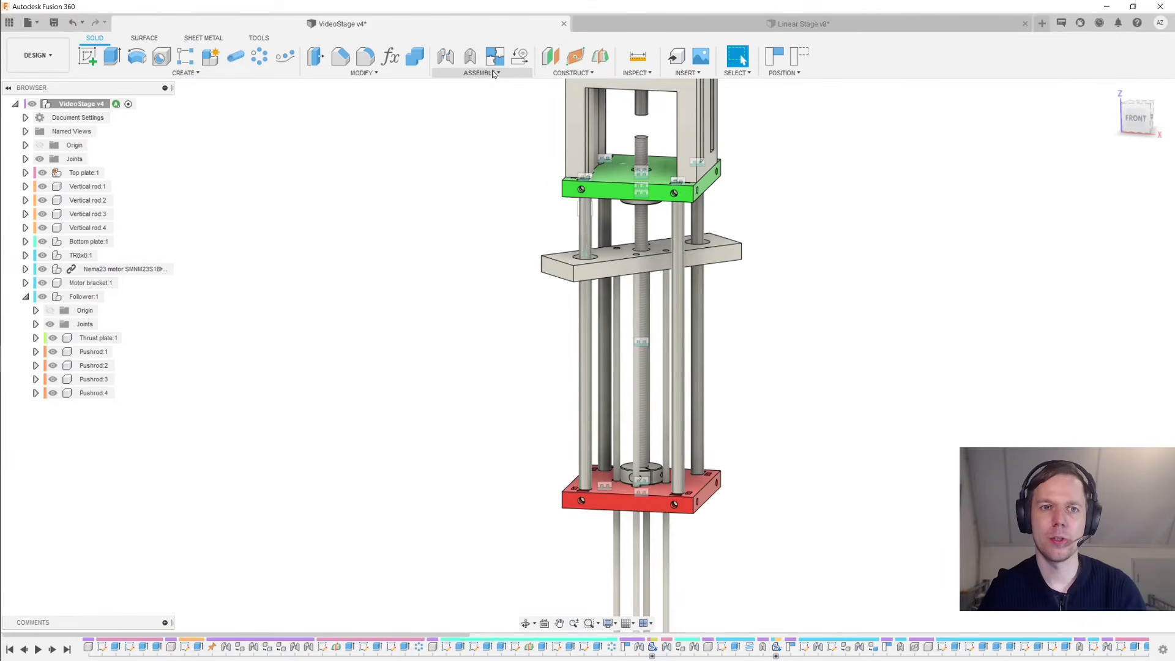
pyautogui.click(492, 72)
pyautogui.click(486, 159)
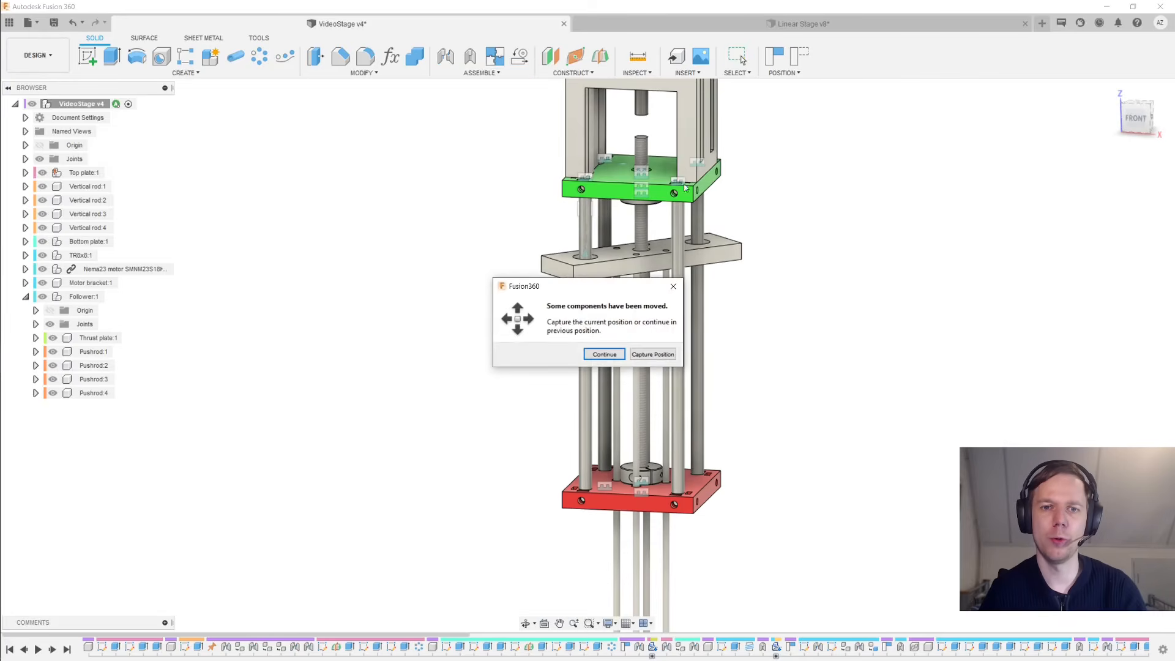
pyautogui.click(604, 354)
pyautogui.scroll(5, 728, 155)
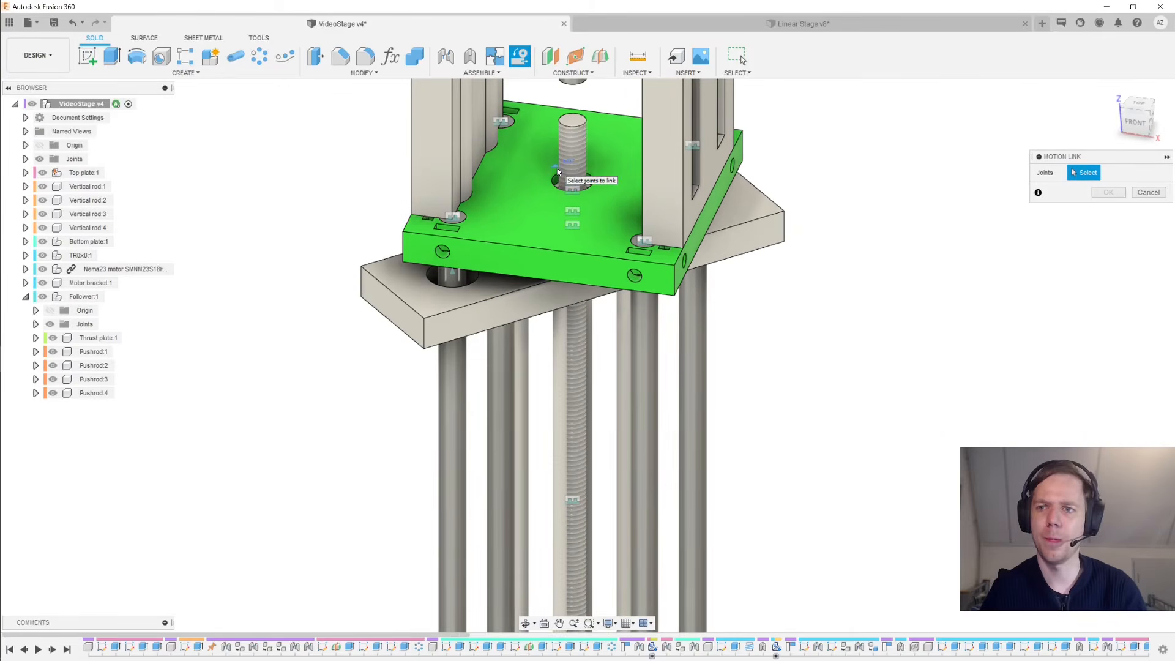
pyautogui.click(557, 167)
pyautogui.scroll(1, 506, 235)
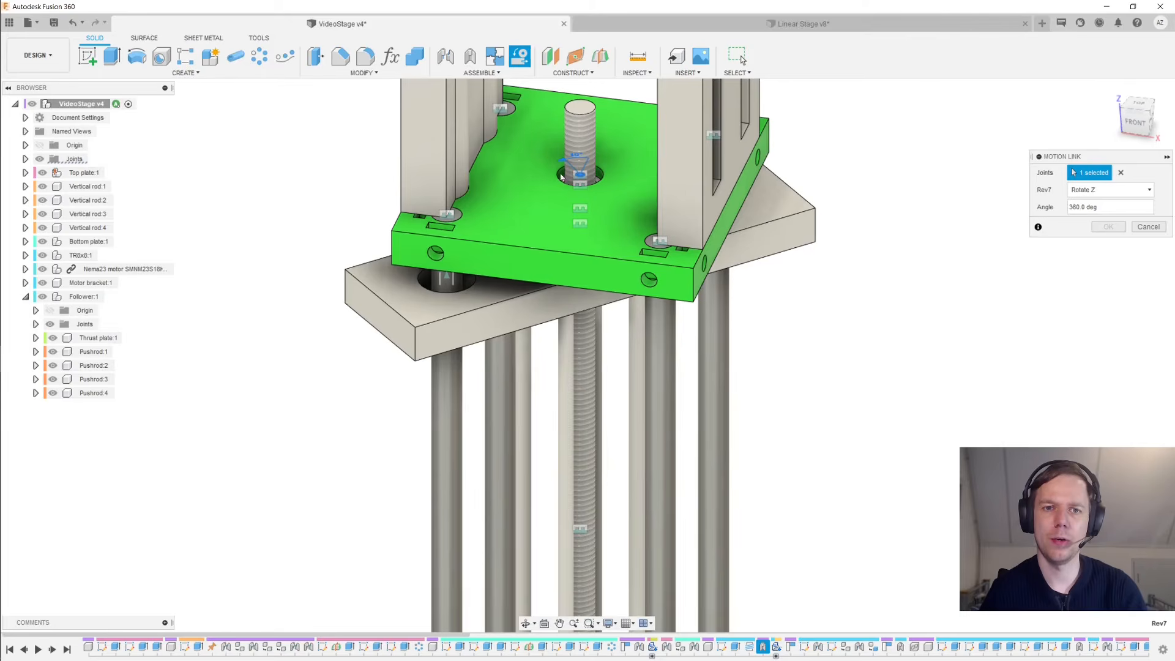
pyautogui.click(445, 281)
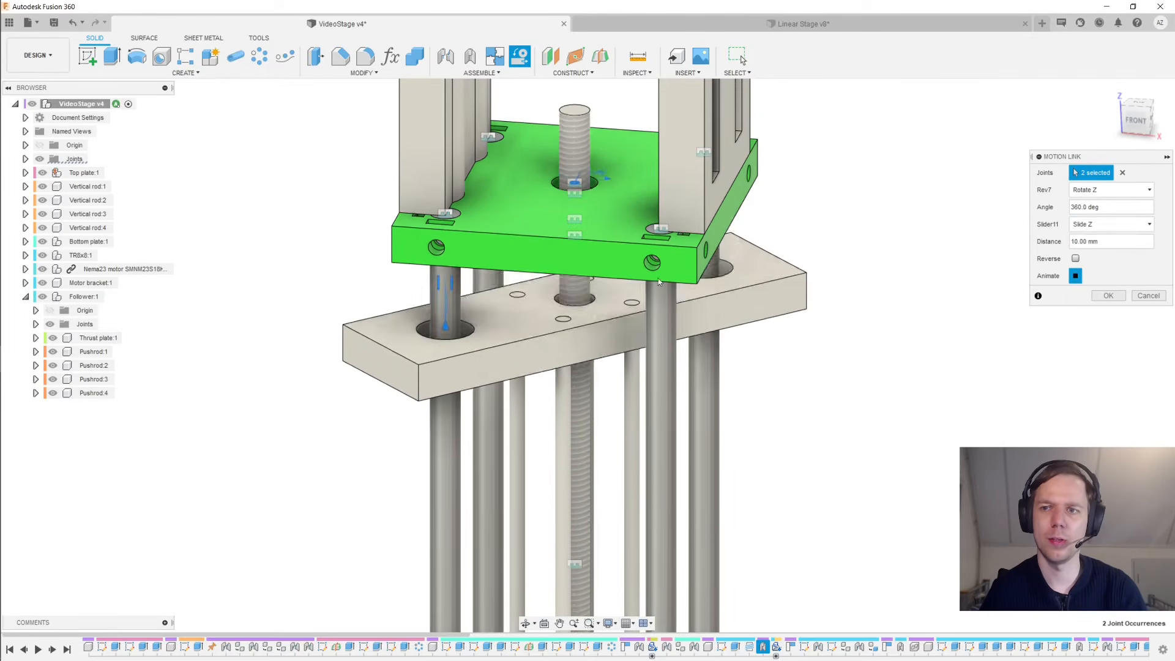
# Set the motion link to 8 mm of follower slide per 360° of lead screw rotation and accept it
pyautogui.scroll(-2, 879, 291)
pyautogui.moveTo(859, 292); pyautogui.dragTo(811, 245, button='middle')
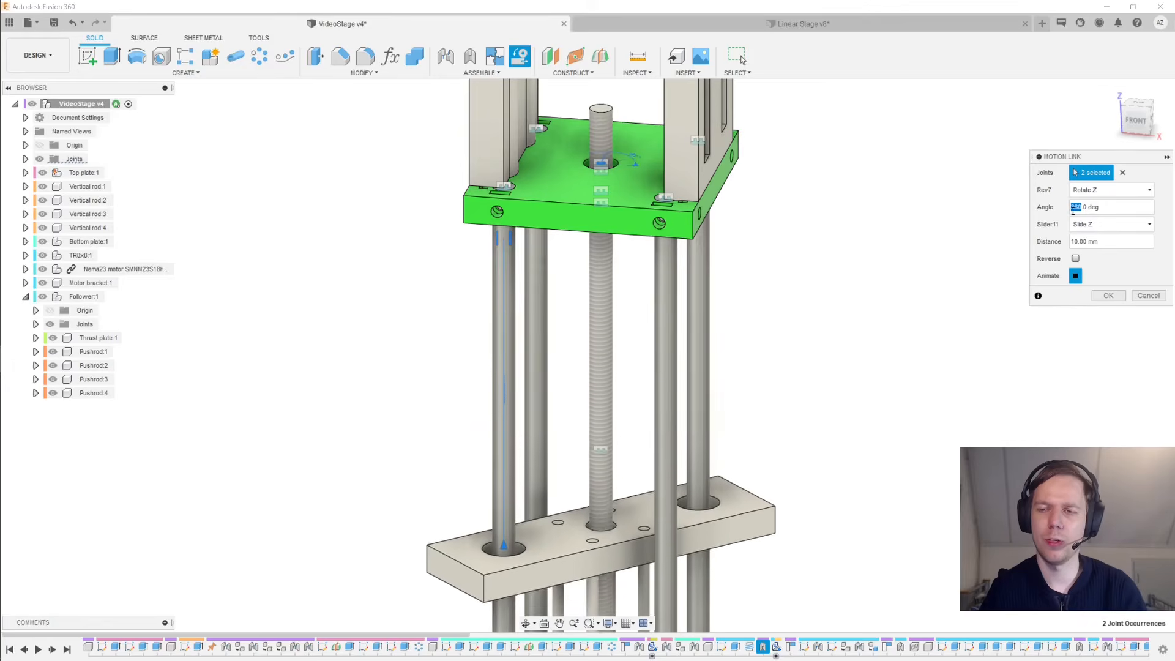
pyautogui.doubleClick(1075, 208)
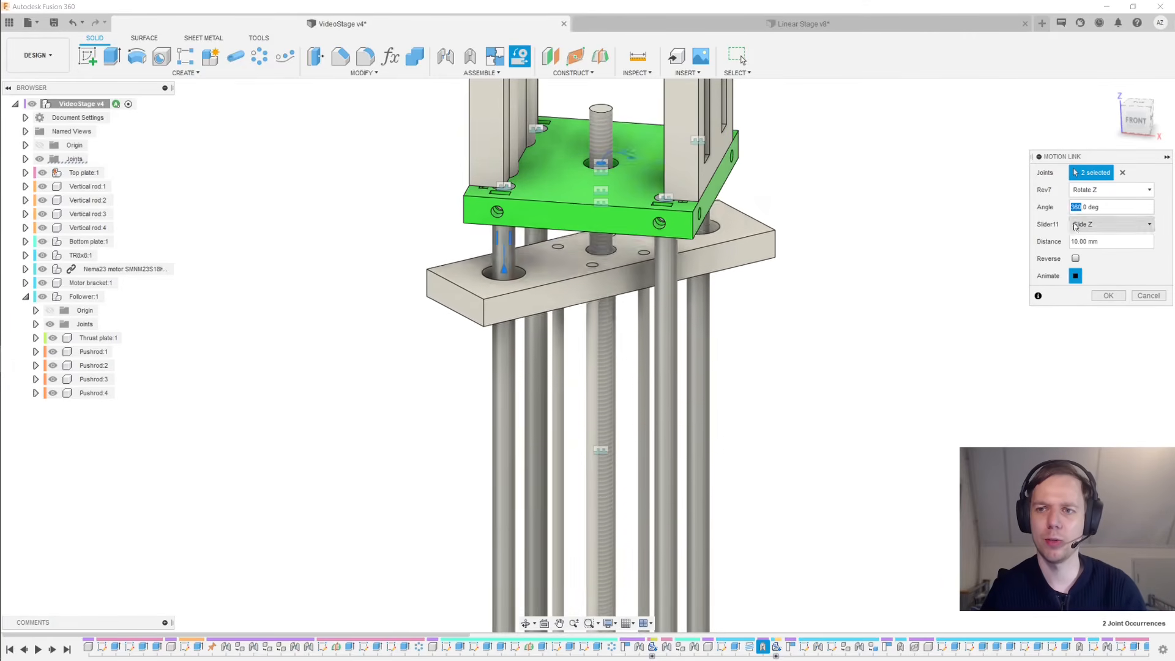
pyautogui.click(1079, 242)
pyautogui.moveTo(1072, 242); pyautogui.dragTo(1151, 240)
pyautogui.write('8')
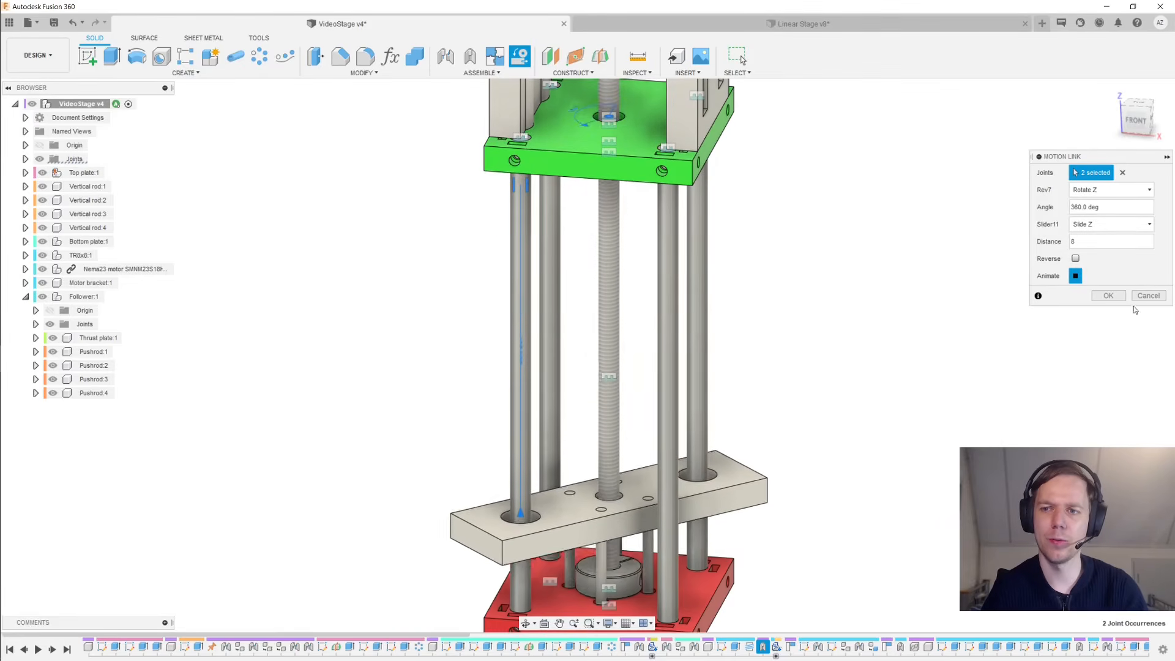
pyautogui.click(1109, 296)
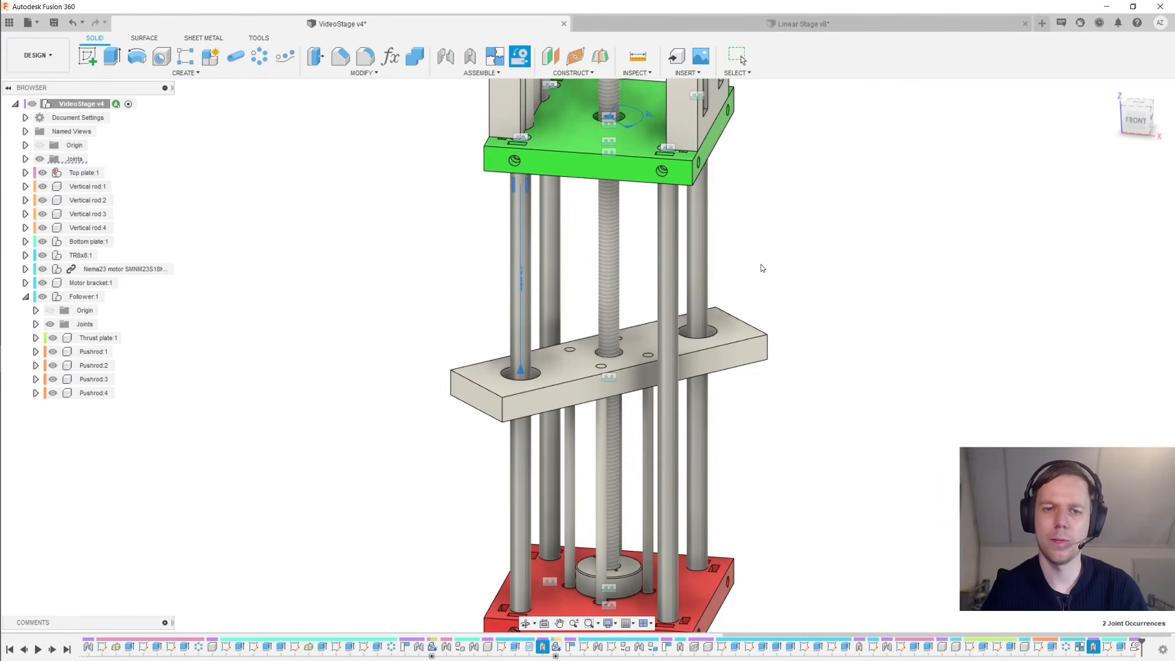
# Test the motion link by turning the lead screw and sliding the follower along the rods
pyautogui.scroll(2, 772, 231)
pyautogui.keyDown('shift'); pyautogui.moveTo(774, 228); pyautogui.dragTo(801, 267, button='middle'); pyautogui.keyUp('shift')
pyautogui.scroll(1, 746, 172)
pyautogui.scroll(1, 689, 266)
pyautogui.moveTo(597, 260); pyautogui.dragTo(599, 516)
pyautogui.moveTo(581, 354); pyautogui.dragTo(551, 386)
pyautogui.moveTo(636, 594); pyautogui.dragTo(625, 409)
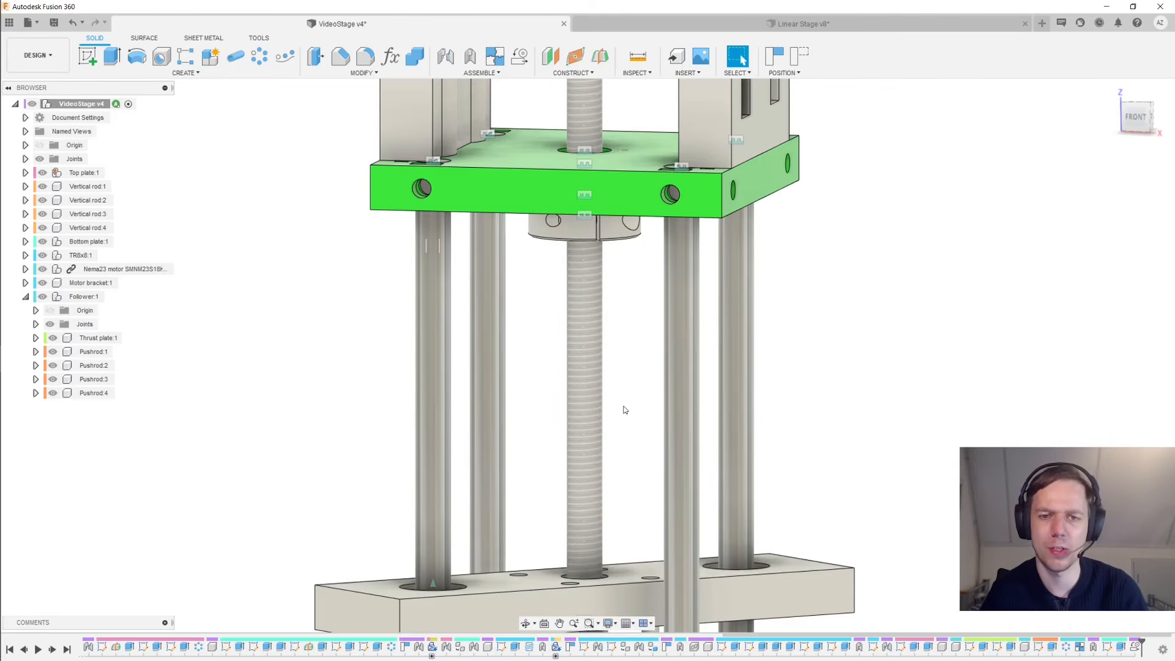
# Edit the motion link to a slide distance of -8 mm, previewing its animation
pyautogui.rightClick(1136, 650)
pyautogui.click(1102, 562)
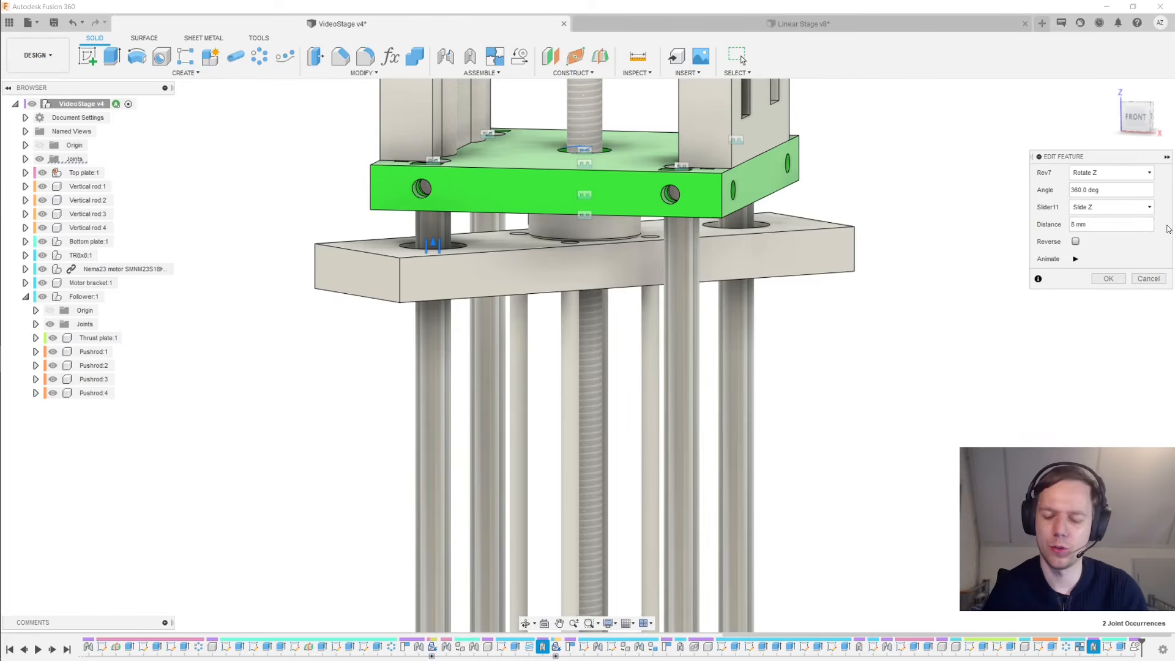
pyautogui.click(1076, 259)
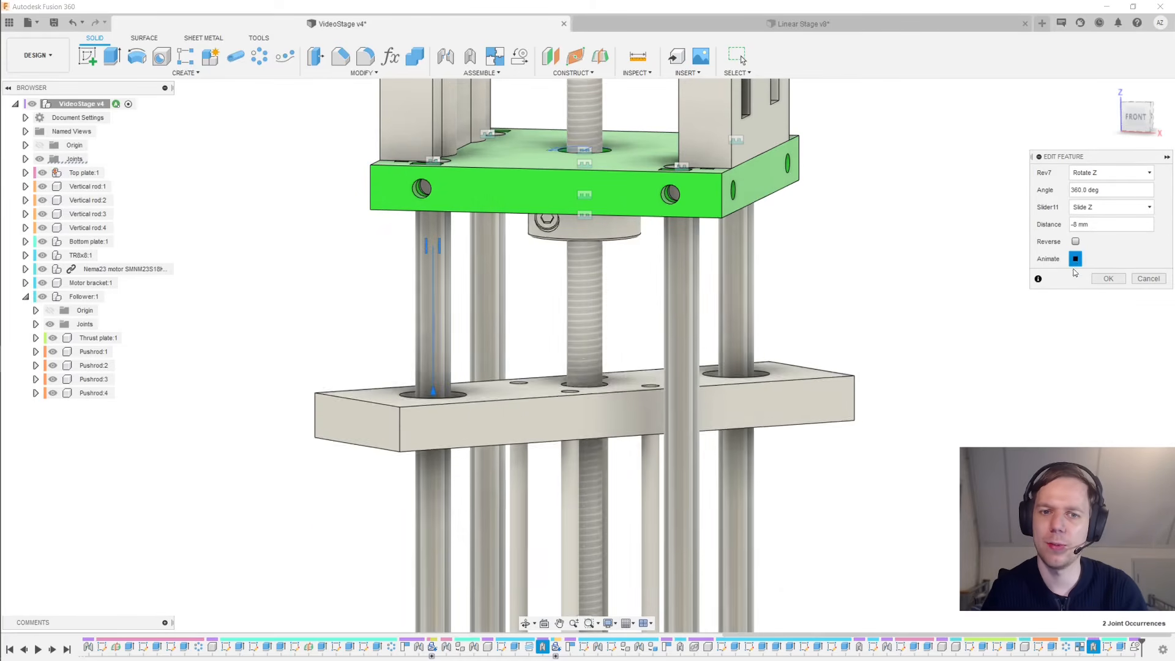
pyautogui.click(1108, 279)
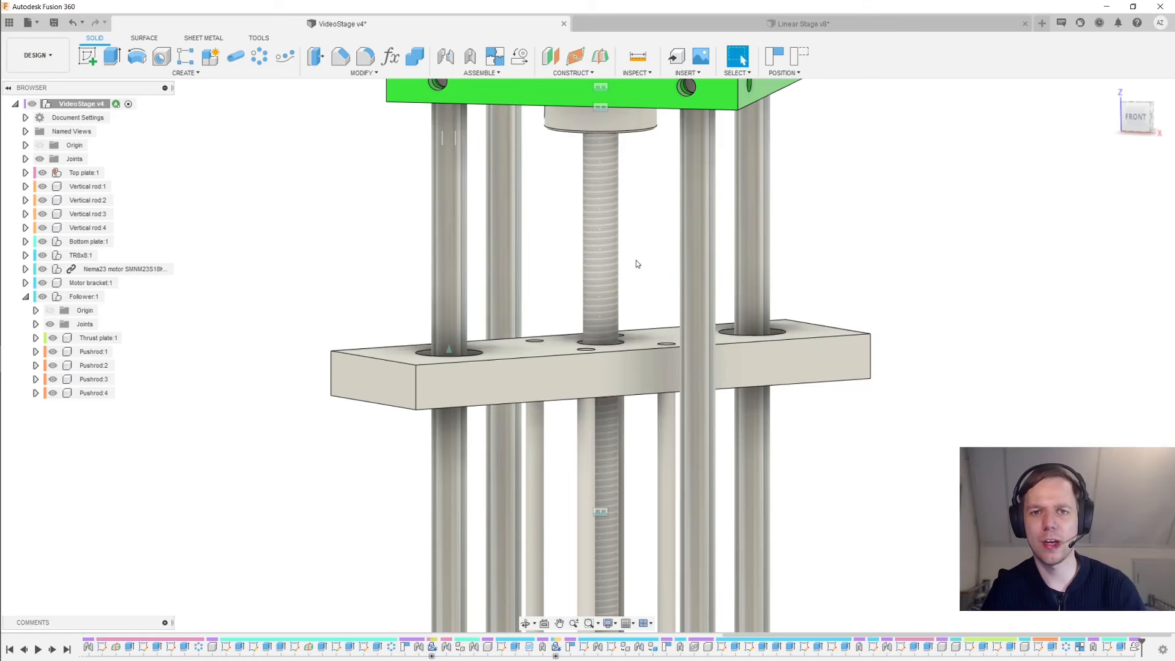
# Review the linked follower and screw, and measure the gap between the motor shaft and lead screw
pyautogui.click(603, 251)
pyautogui.scroll(-3, 661, 233)
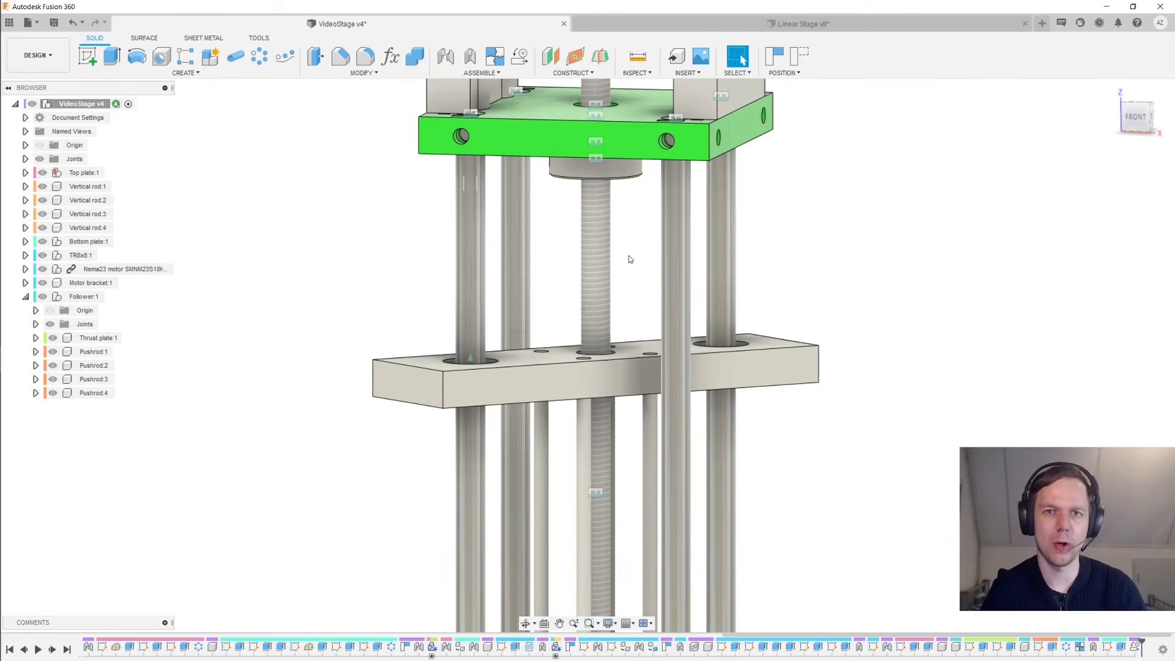
pyautogui.scroll(-1, 629, 256)
pyautogui.moveTo(631, 257); pyautogui.dragTo(620, 305, button='middle')
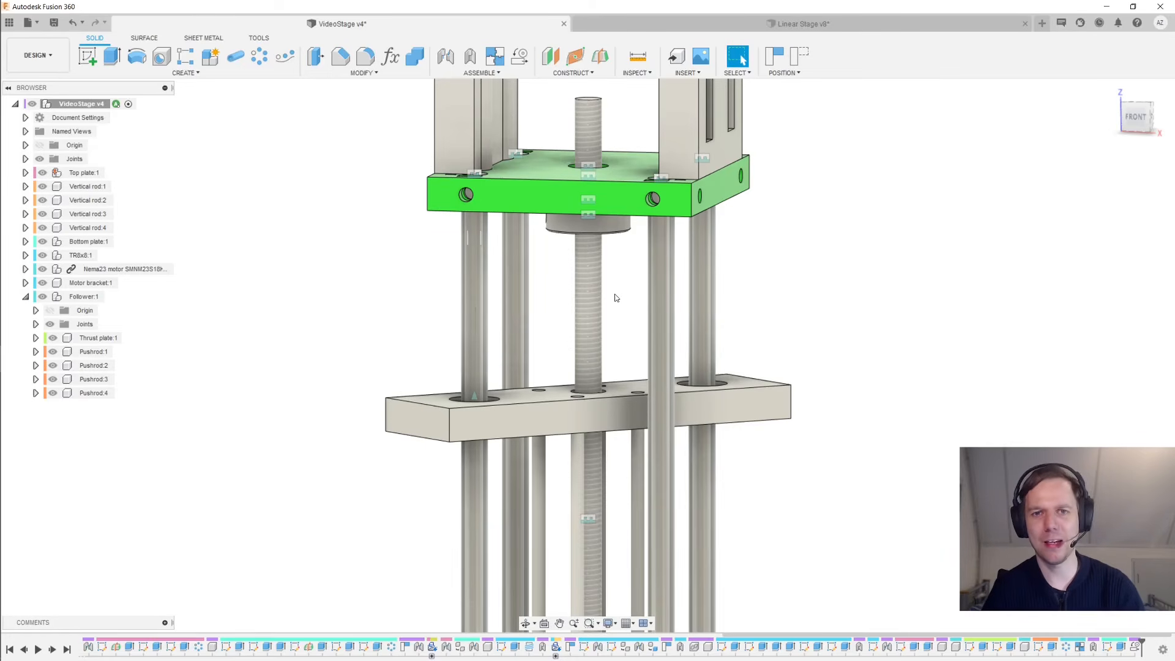
pyautogui.scroll(-5, 616, 298)
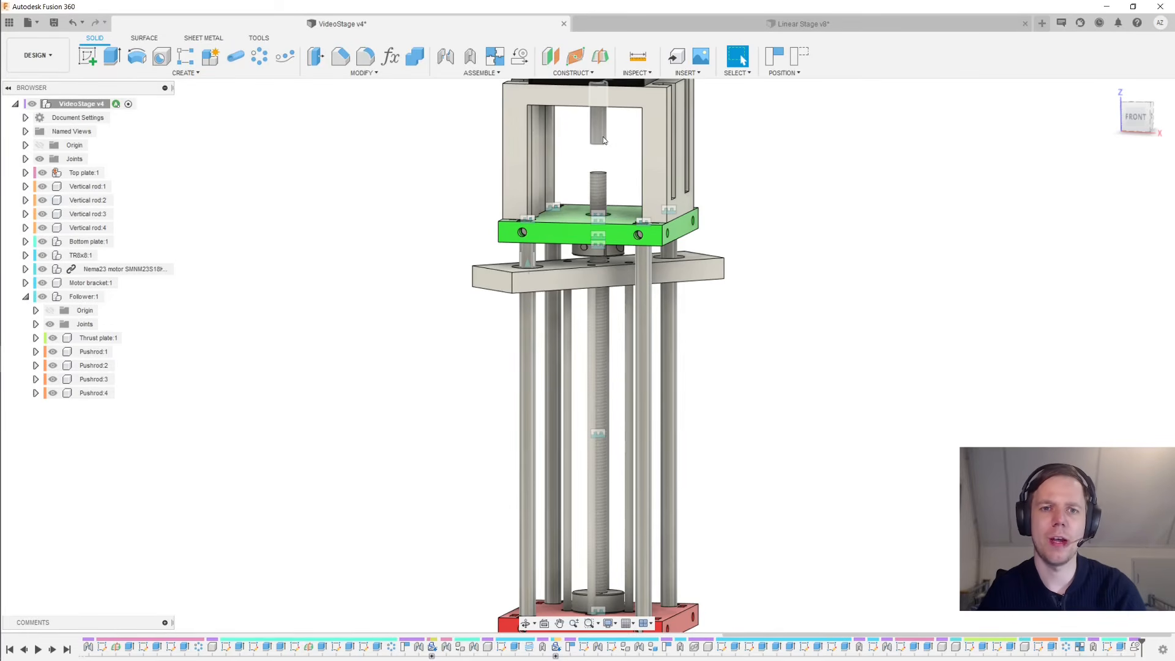
pyautogui.click(604, 199)
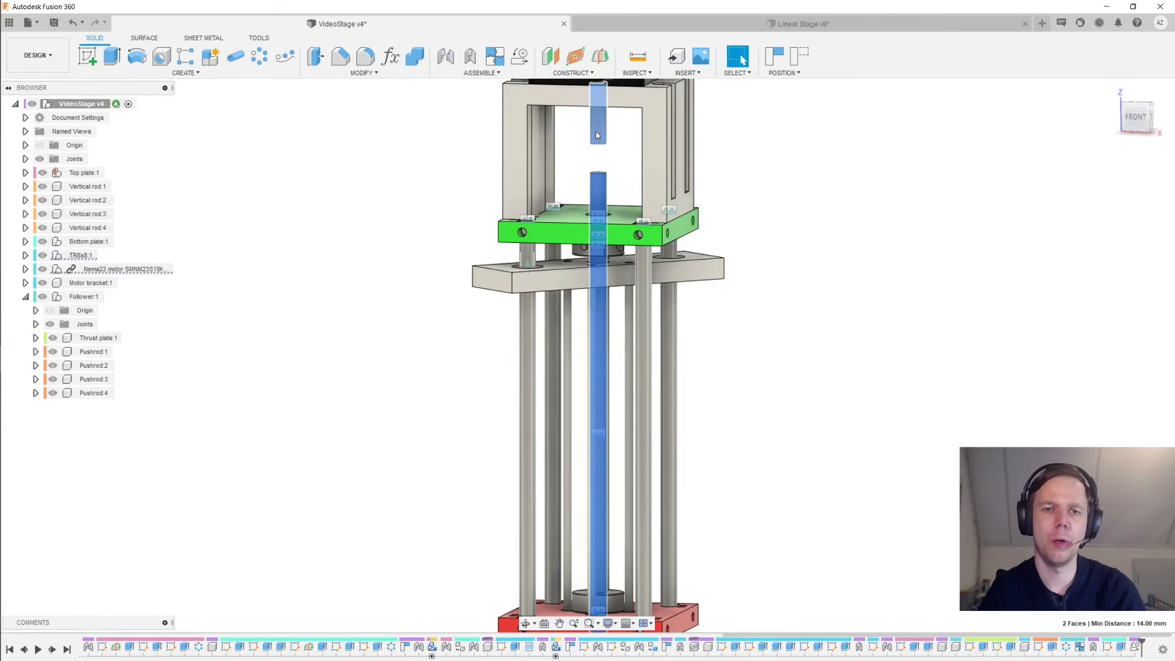
pyautogui.click(767, 123)
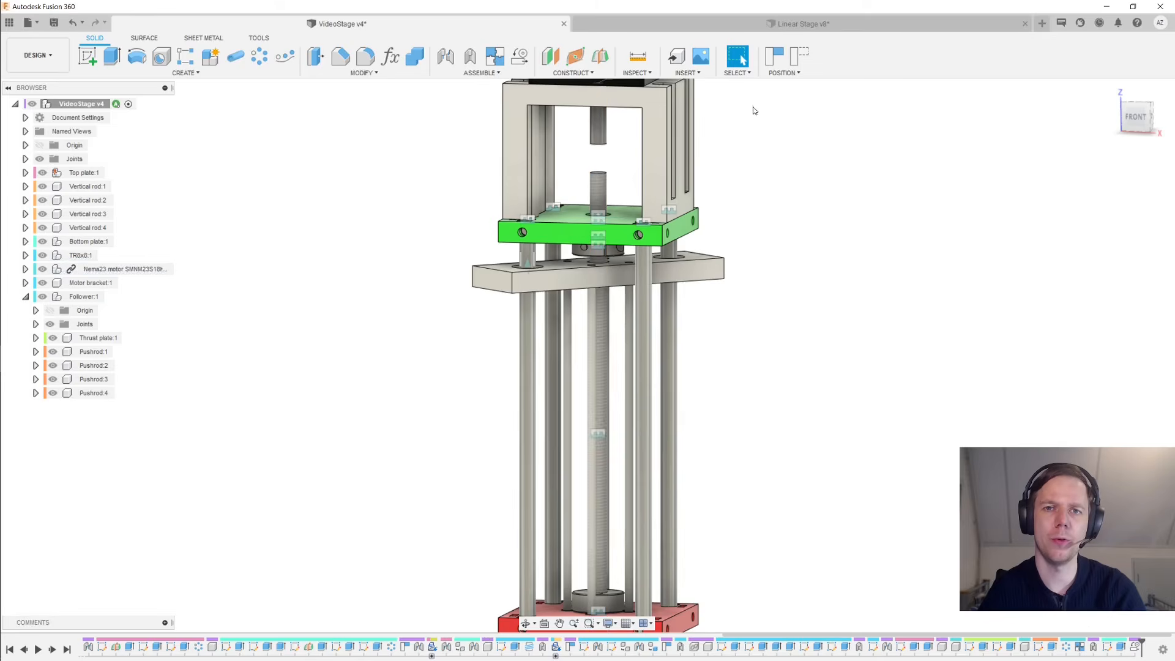
# Open the McMaster-Carr component library in an enlarged window and search it for "shaft coupler"
pyautogui.click(688, 73)
pyautogui.click(746, 167)
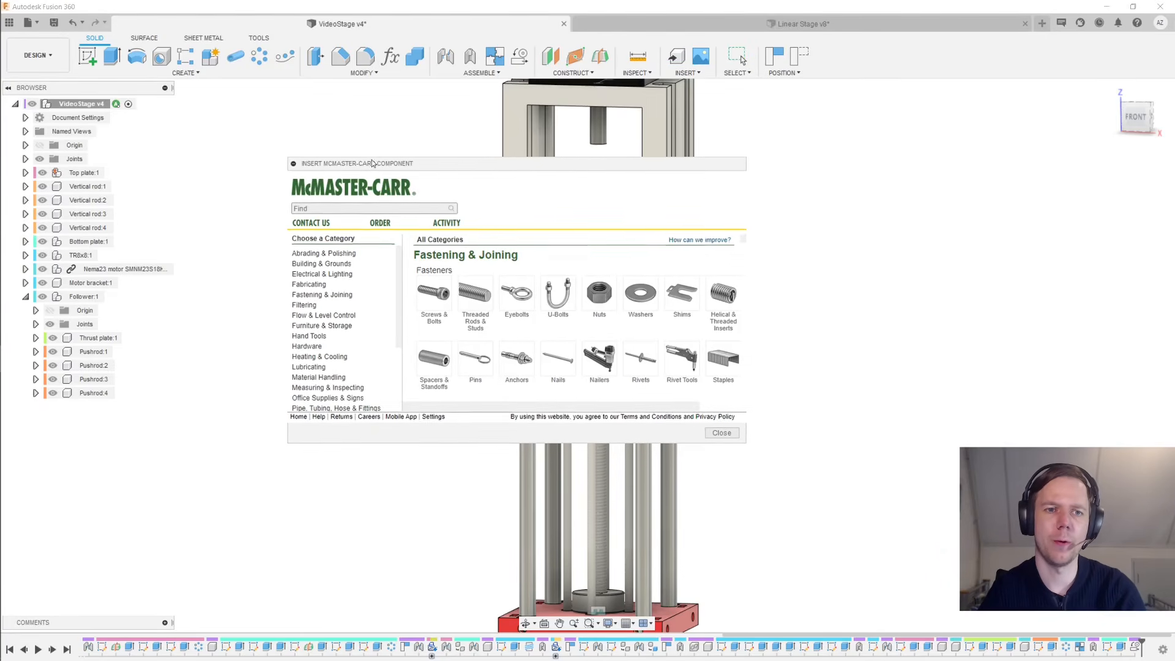
pyautogui.moveTo(726, 434); pyautogui.dragTo(868, 568)
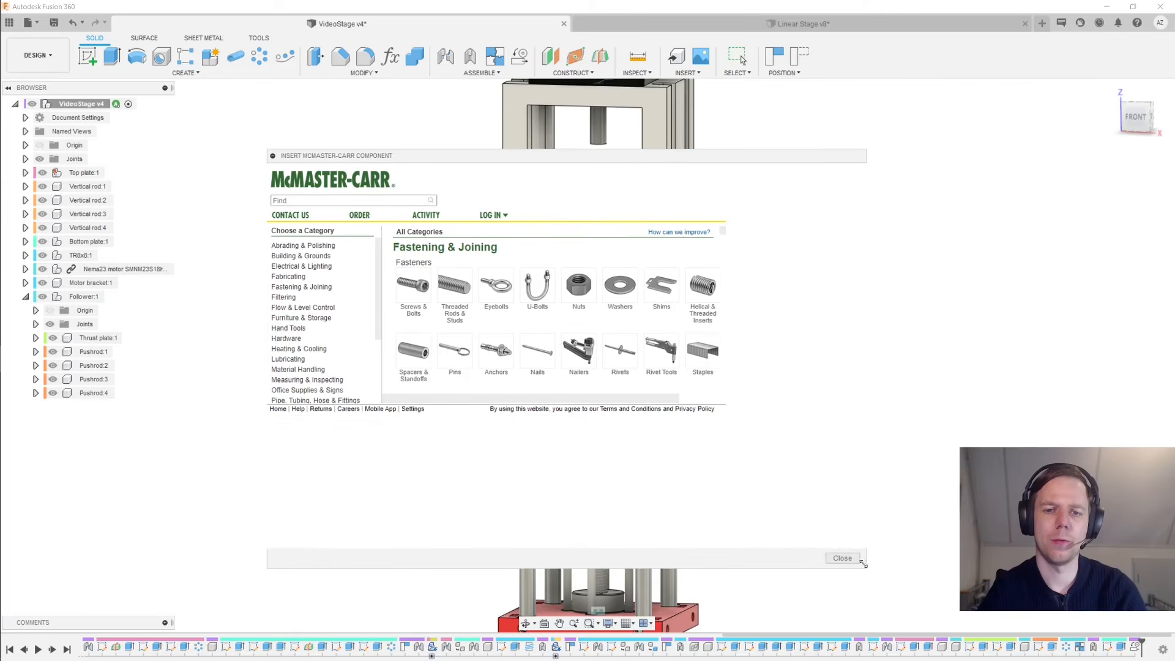
pyautogui.click(347, 200)
pyautogui.write('shaft couplk')
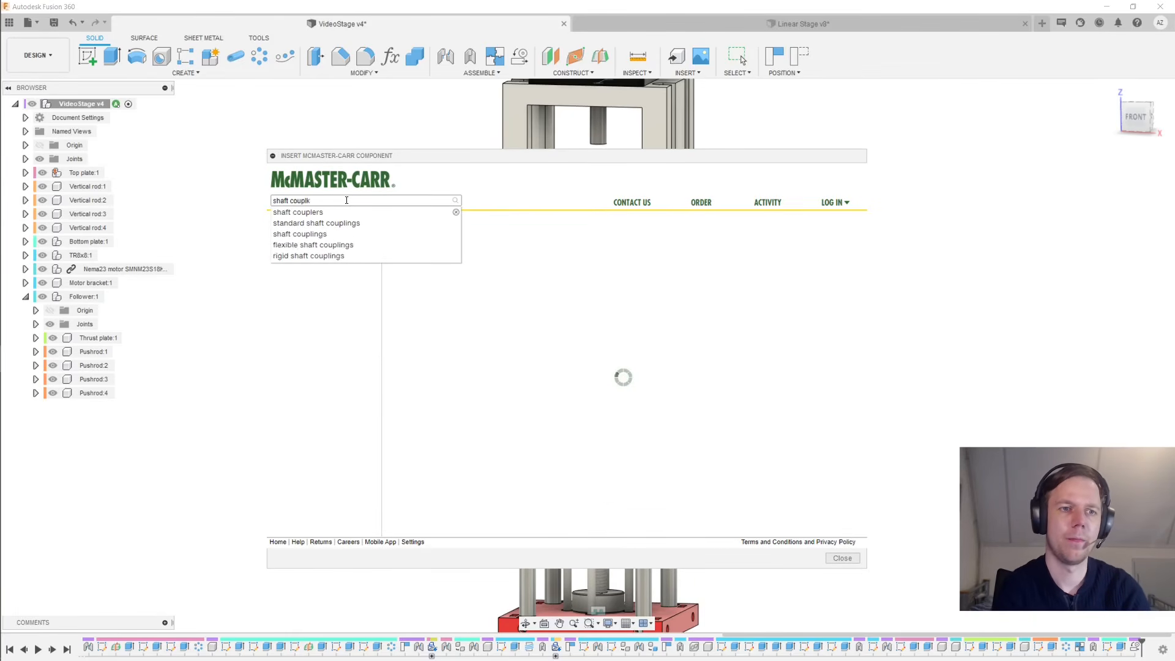
pyautogui.press('BackSpace')
pyautogui.write('er')
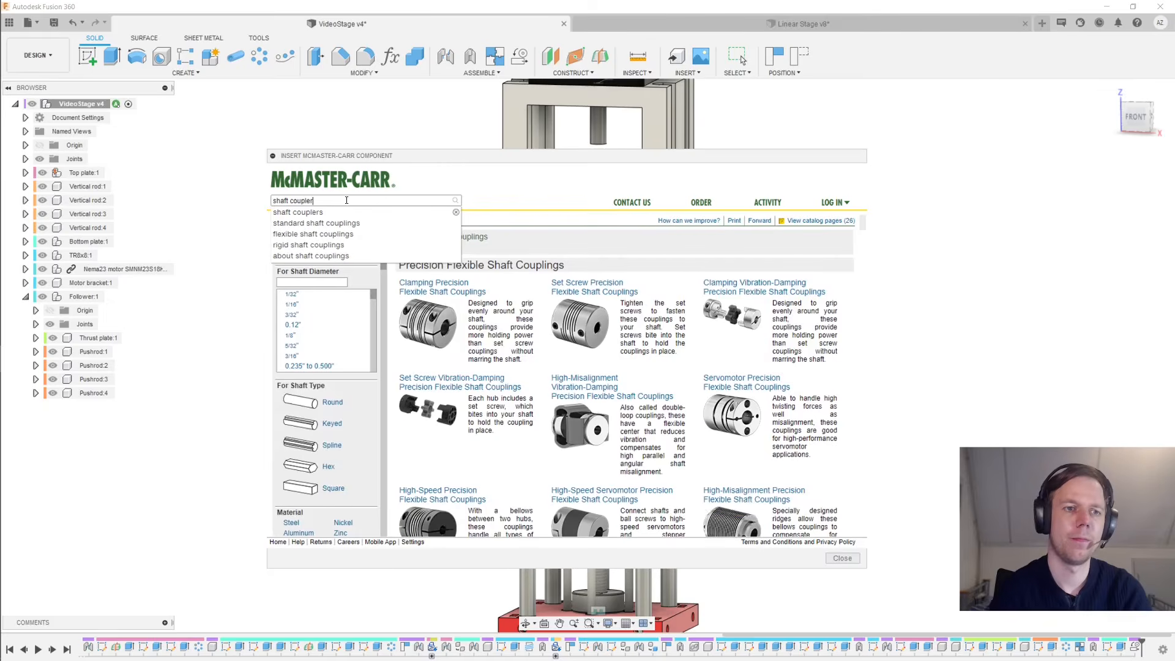
# Filter for metric, round-shaft, clamp-on couplings and open the product details of the 8 mm × 8 mm high-speed servomotor precision flexible coupling 6853N114
pyautogui.click(333, 403)
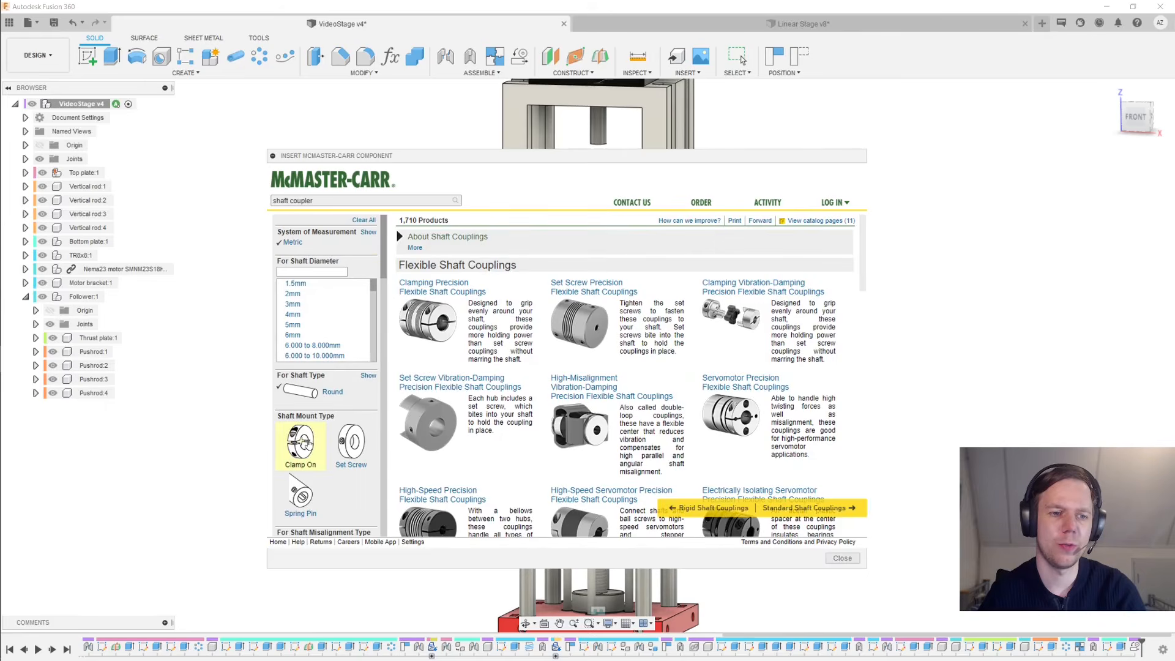
pyautogui.click(297, 442)
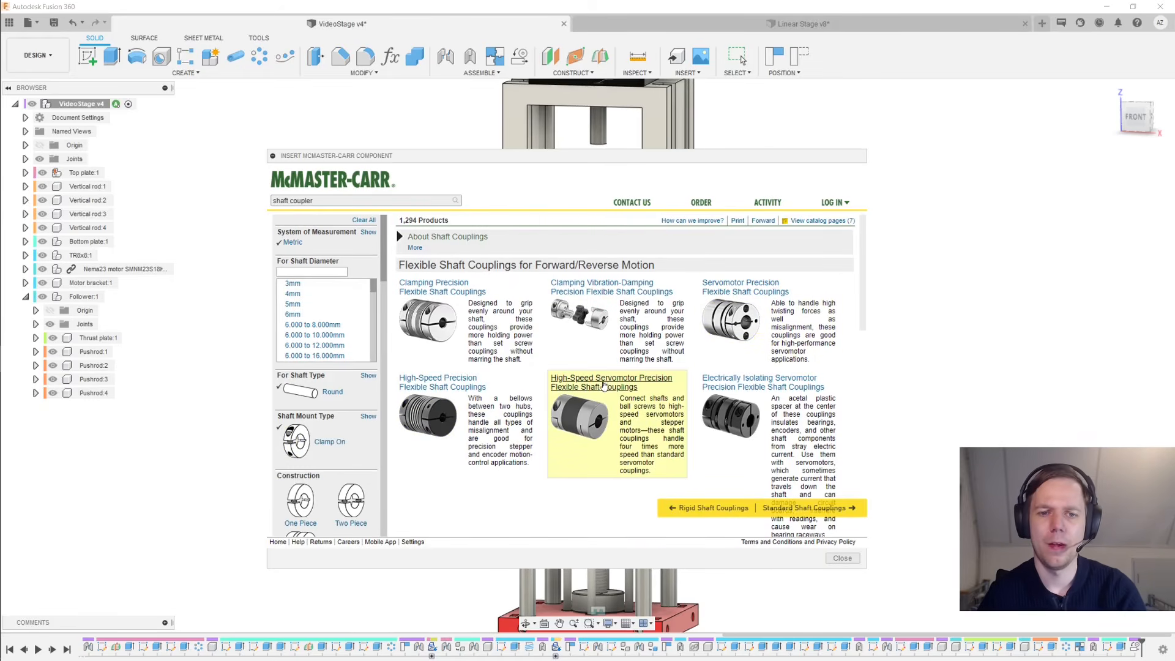
pyautogui.click(604, 384)
pyautogui.scroll(-2, 459, 401)
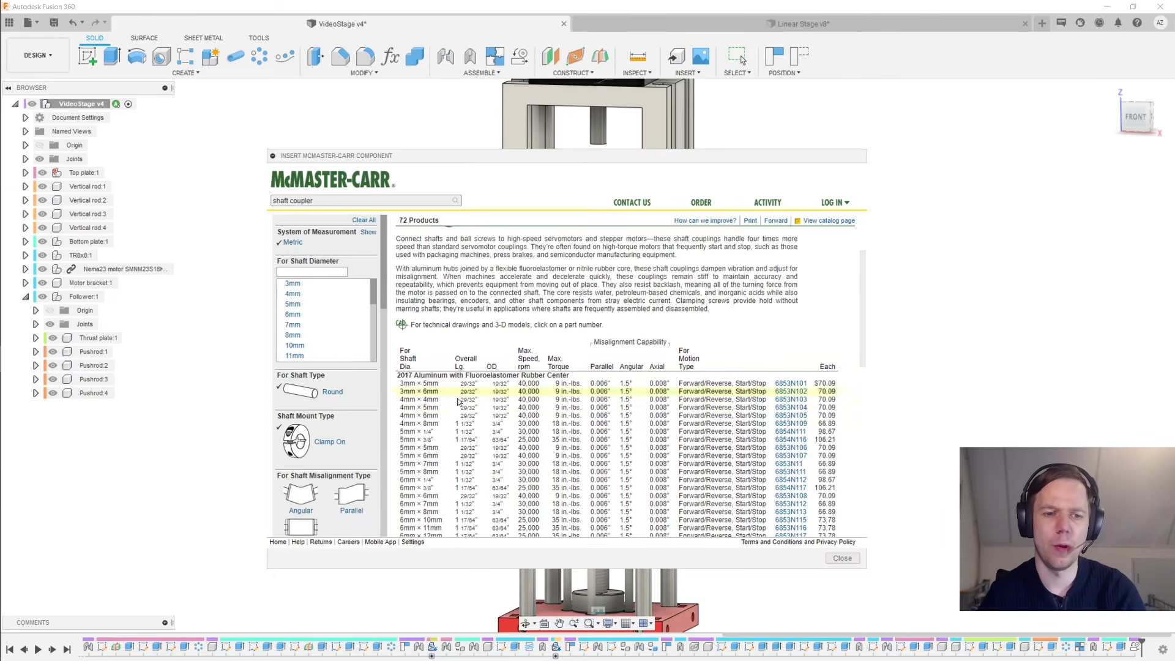
pyautogui.scroll(-2, 474, 502)
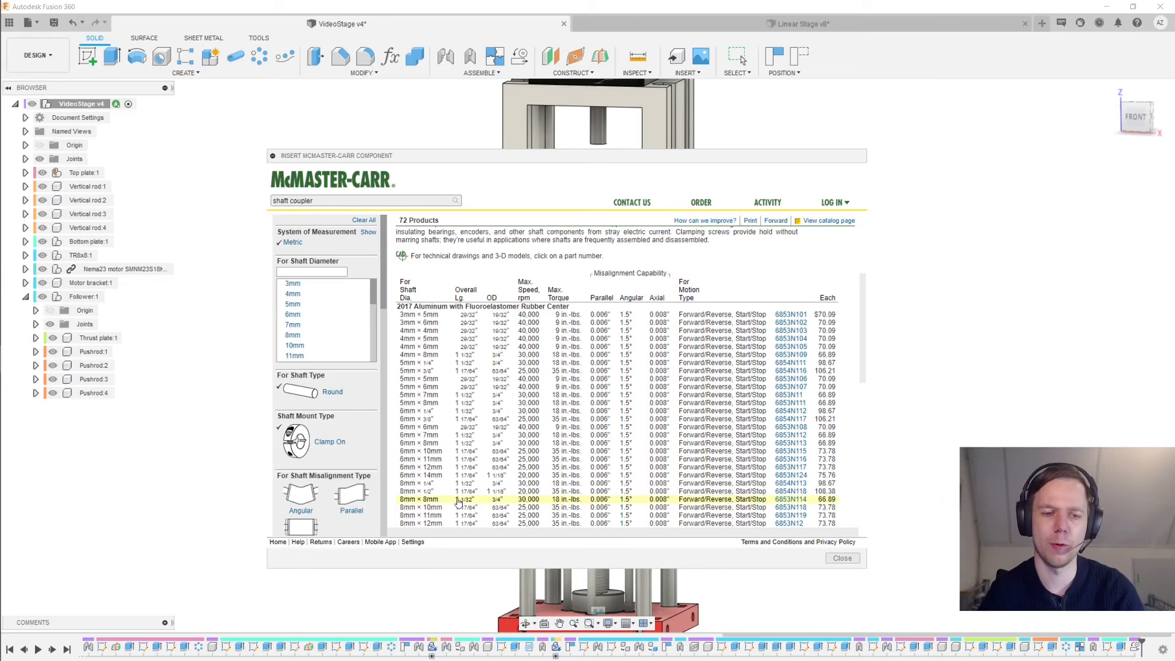
pyautogui.click(791, 500)
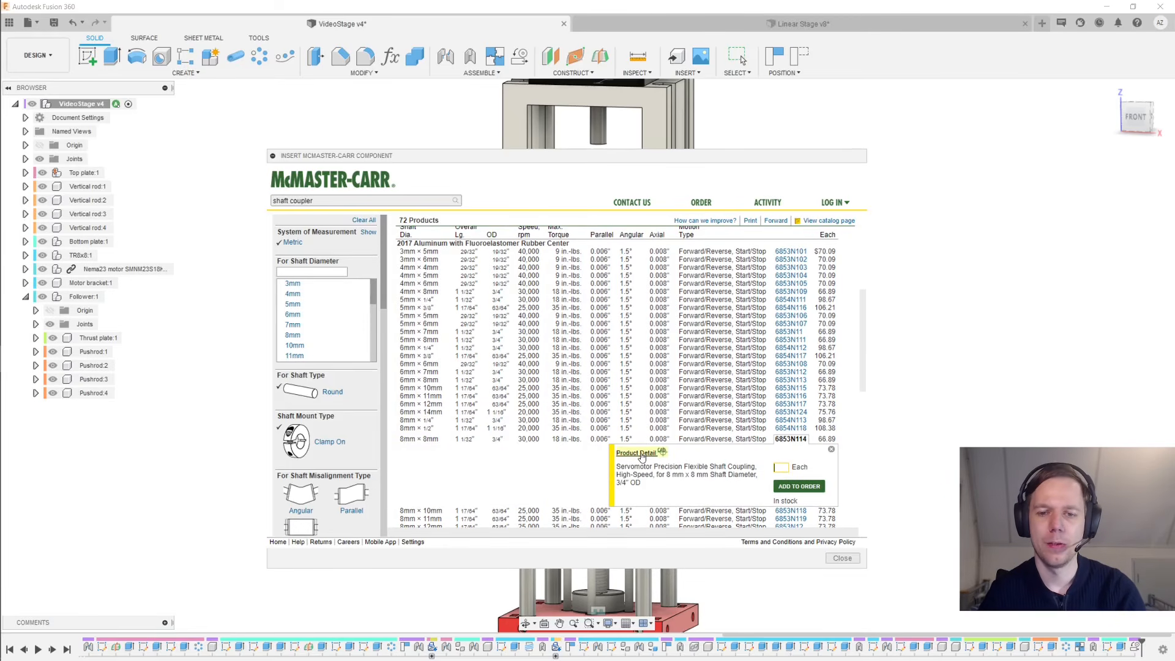
pyautogui.click(640, 454)
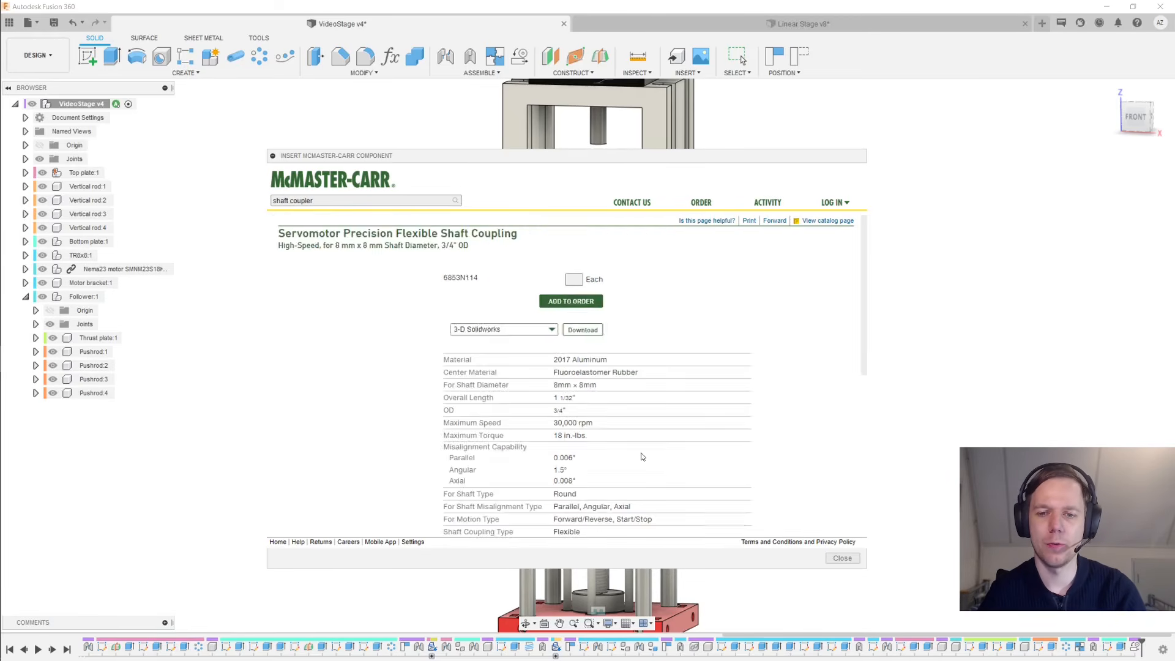
# Insert the coupling's 3-D model and move it 110 mm along X, clear of the stage
pyautogui.click(541, 330)
pyautogui.click(490, 398)
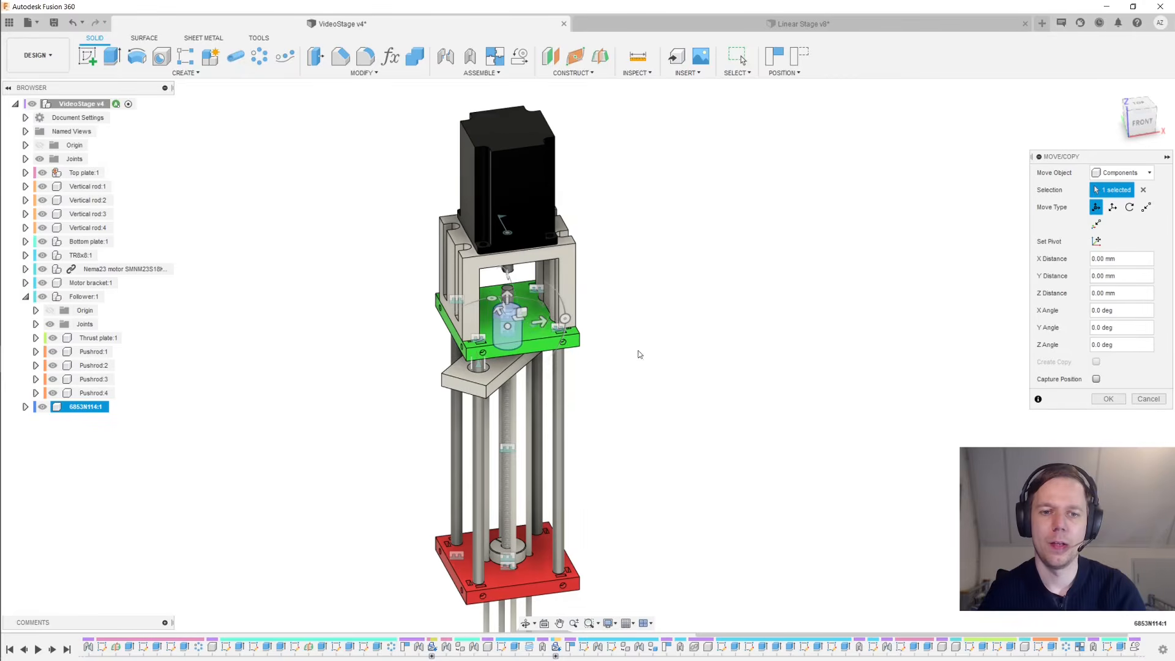
pyautogui.moveTo(541, 321); pyautogui.dragTo(689, 307)
pyautogui.scroll(2, 758, 341)
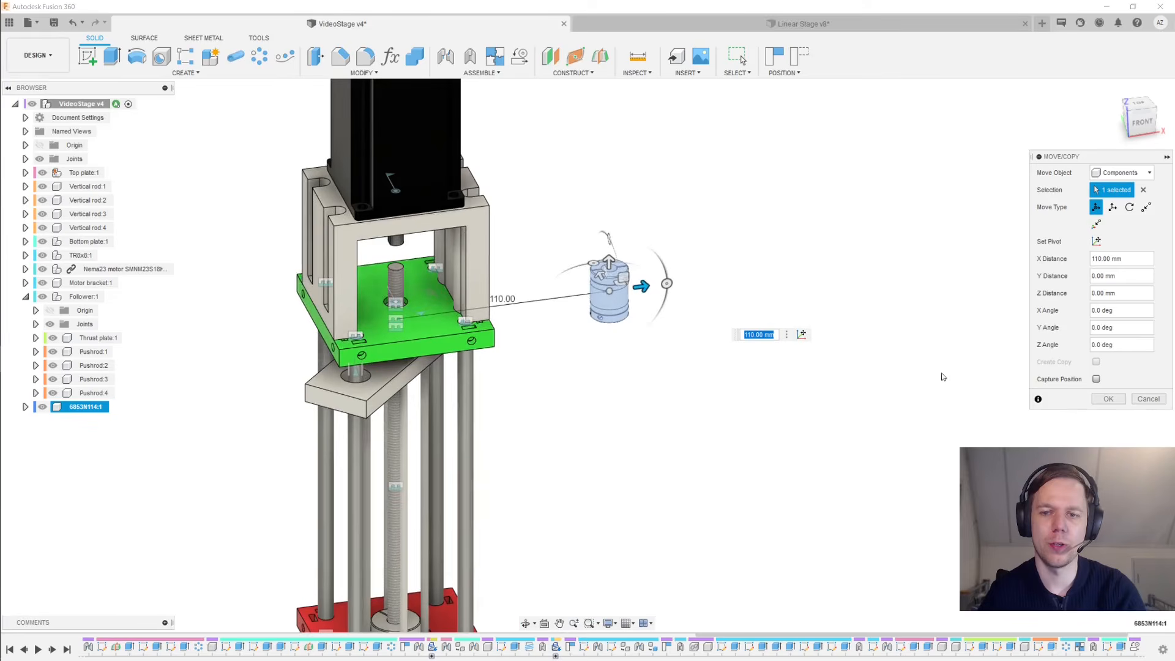
pyautogui.click(1100, 401)
pyautogui.moveTo(842, 340); pyautogui.dragTo(911, 359, button='middle')
pyautogui.scroll(2, 829, 339)
pyautogui.moveTo(486, 178); pyautogui.dragTo(586, 183, button='middle')
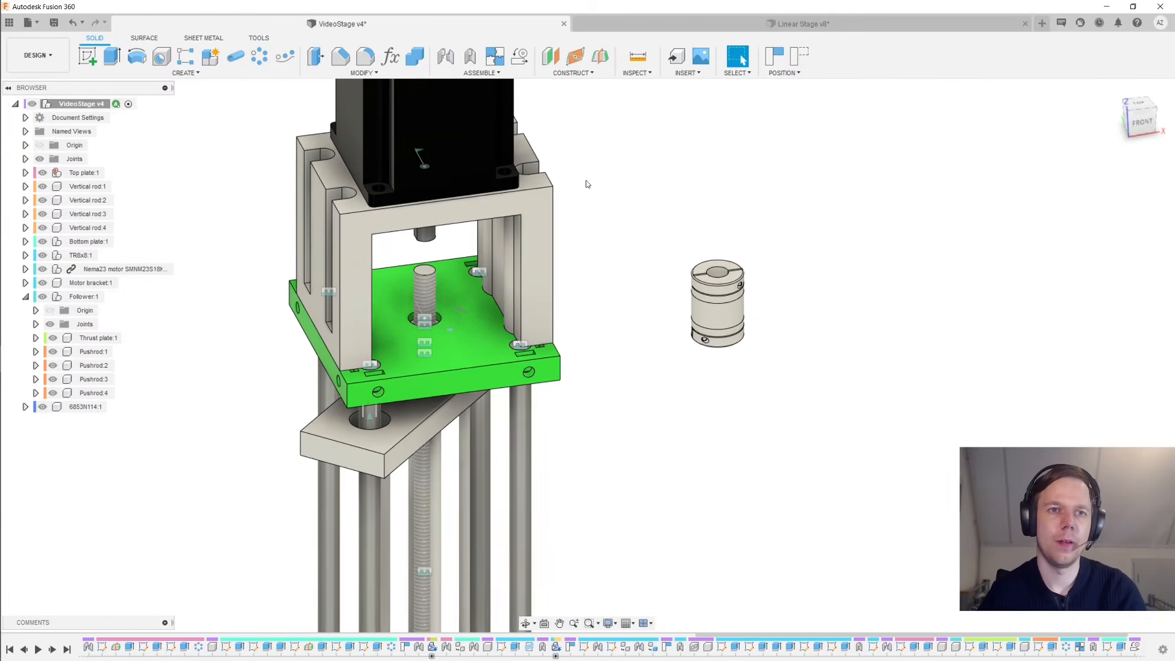
# Join the coupling's bore end to the end face of the motor shaft with a Z offset of -10 mm
pyautogui.click(446, 56)
pyautogui.scroll(3, 722, 263)
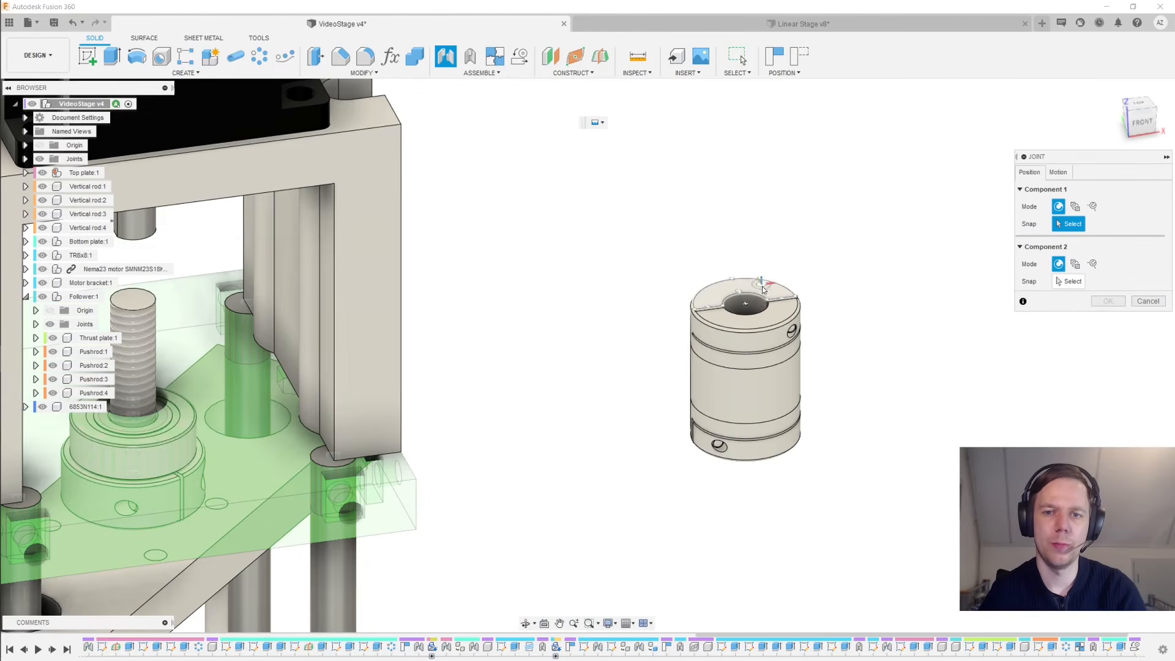
pyautogui.click(749, 306)
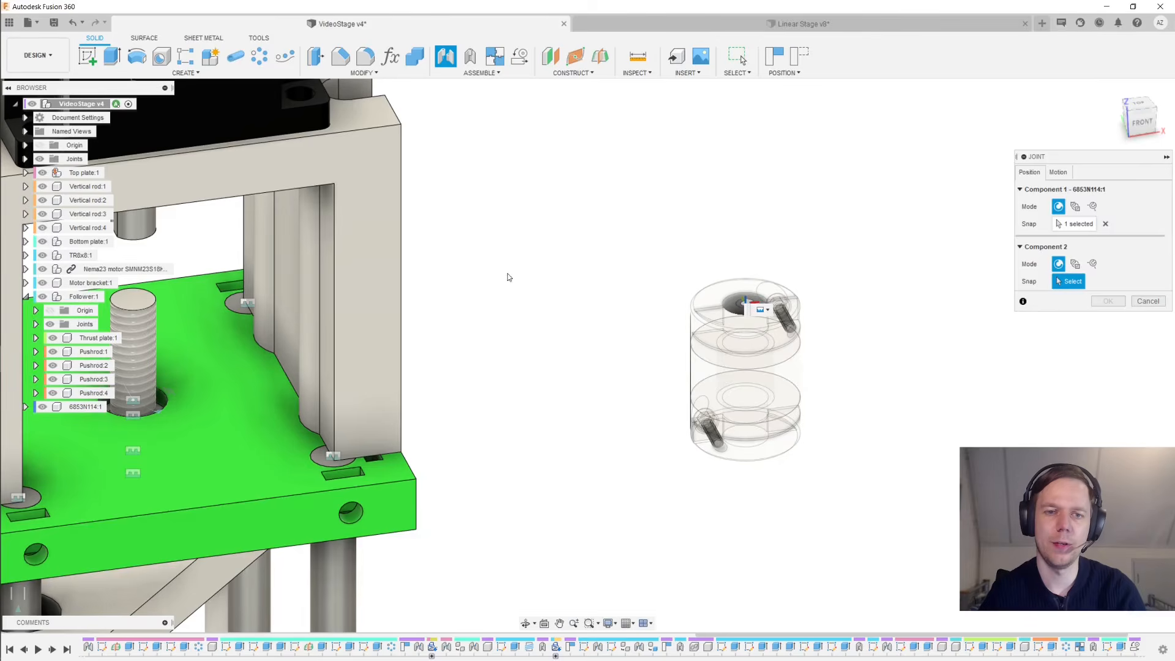
pyautogui.moveTo(339, 254); pyautogui.dragTo(410, 211, button='middle')
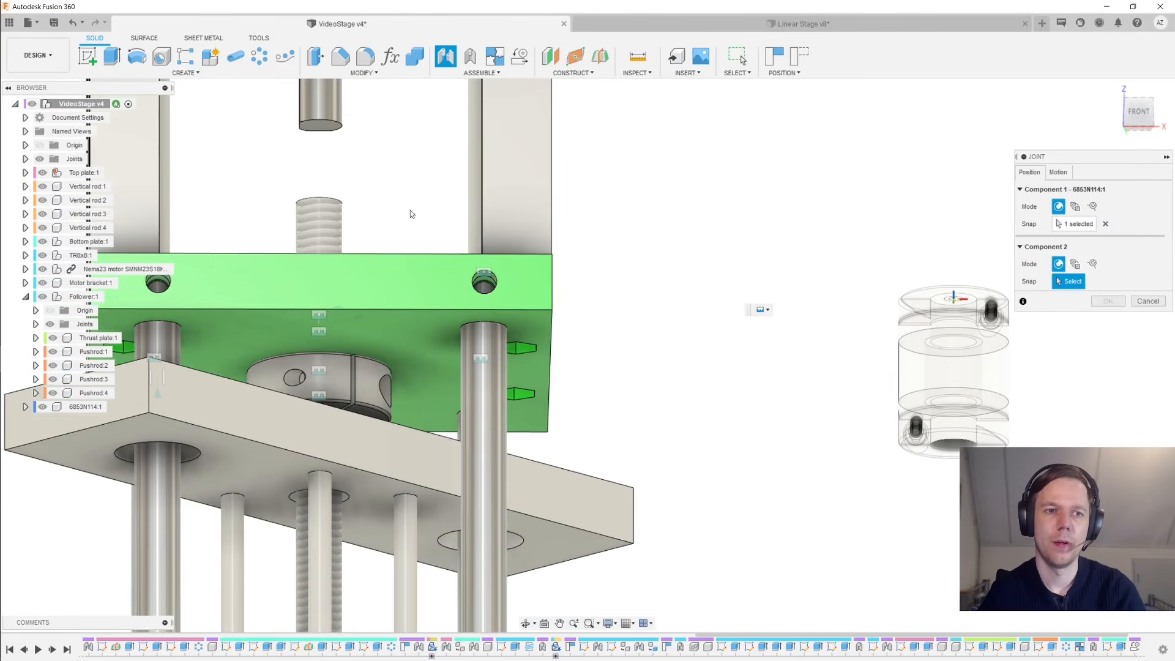
pyautogui.click(321, 130)
pyautogui.keyDown('shift'); pyautogui.moveTo(386, 140); pyautogui.dragTo(709, 225, button='middle'); pyautogui.keyUp('shift')
pyautogui.moveTo(486, 229); pyautogui.dragTo(487, 173)
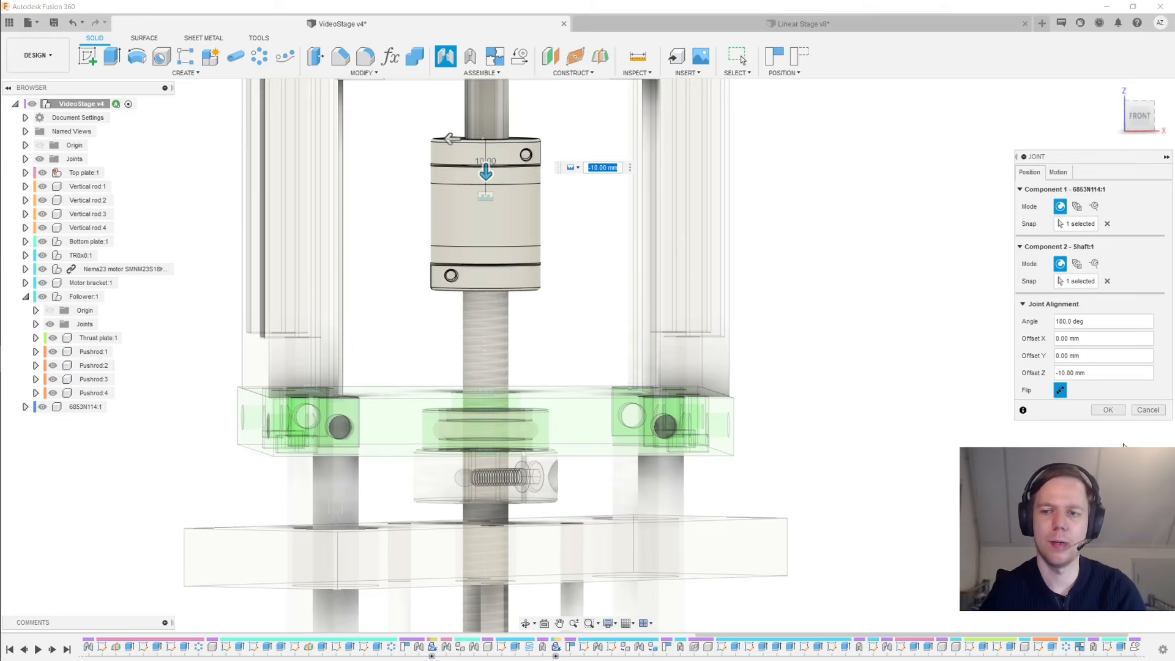
pyautogui.click(1105, 414)
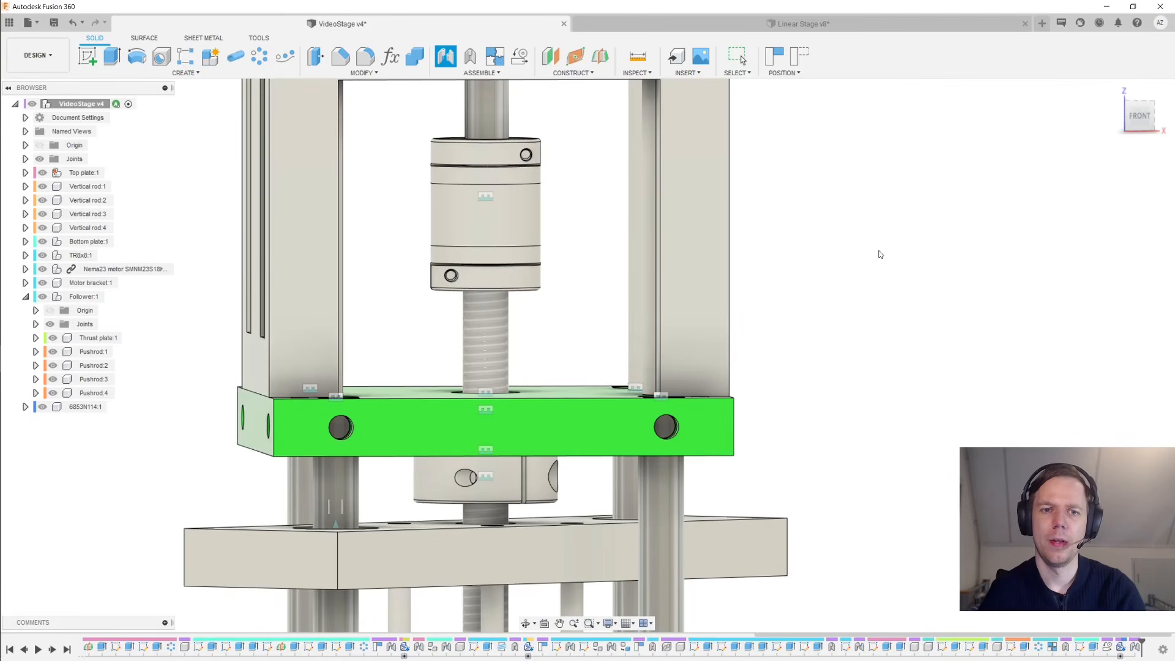
pyautogui.press('Escape')
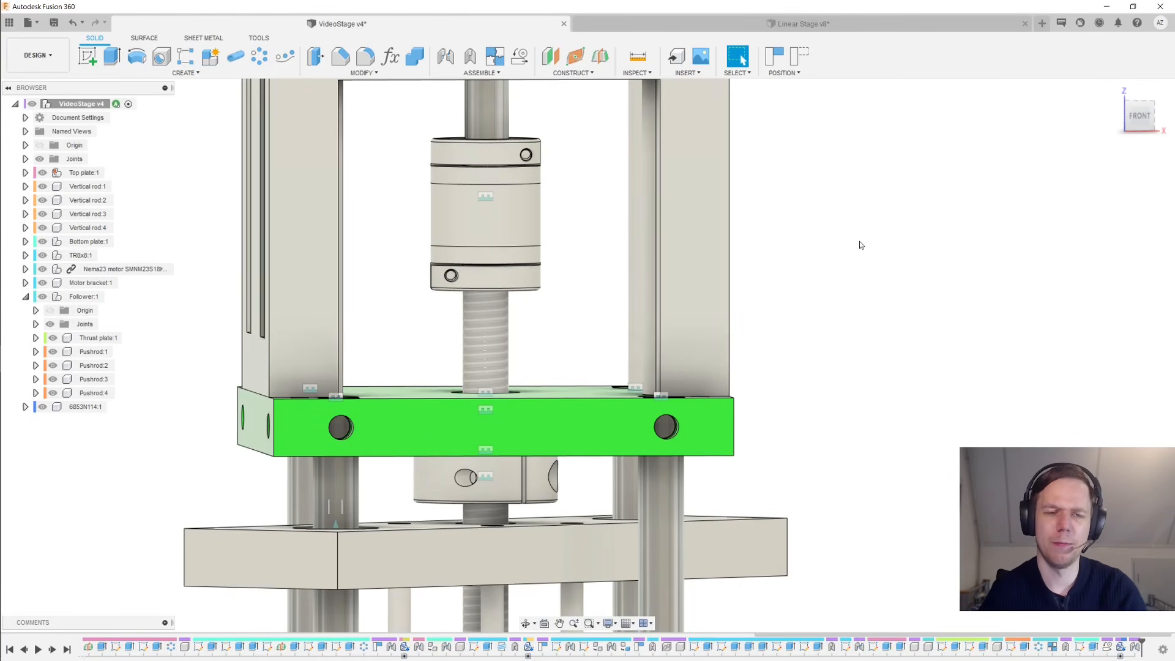
# Create a section analysis on the XZ origin plane and examine how far the motor shaft and lead screw reach into the coupling
pyautogui.scroll(-5, 857, 239)
pyautogui.keyDown('shift'); pyautogui.moveTo(858, 239); pyautogui.dragTo(814, 280, button='middle'); pyautogui.keyUp('shift')
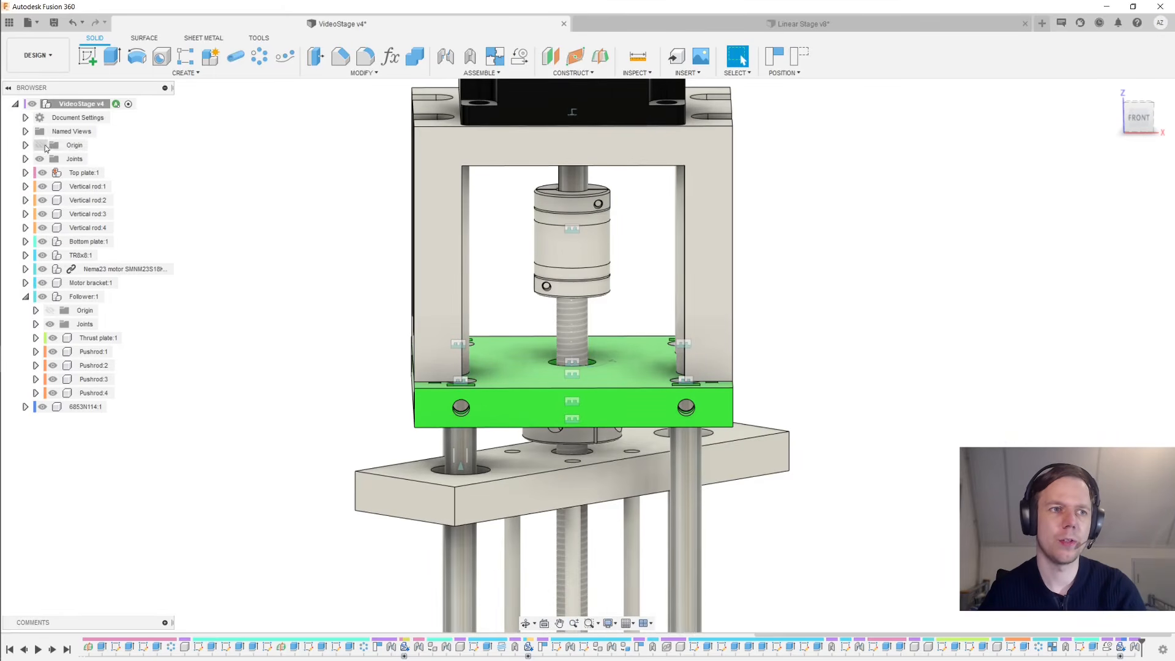
pyautogui.click(637, 73)
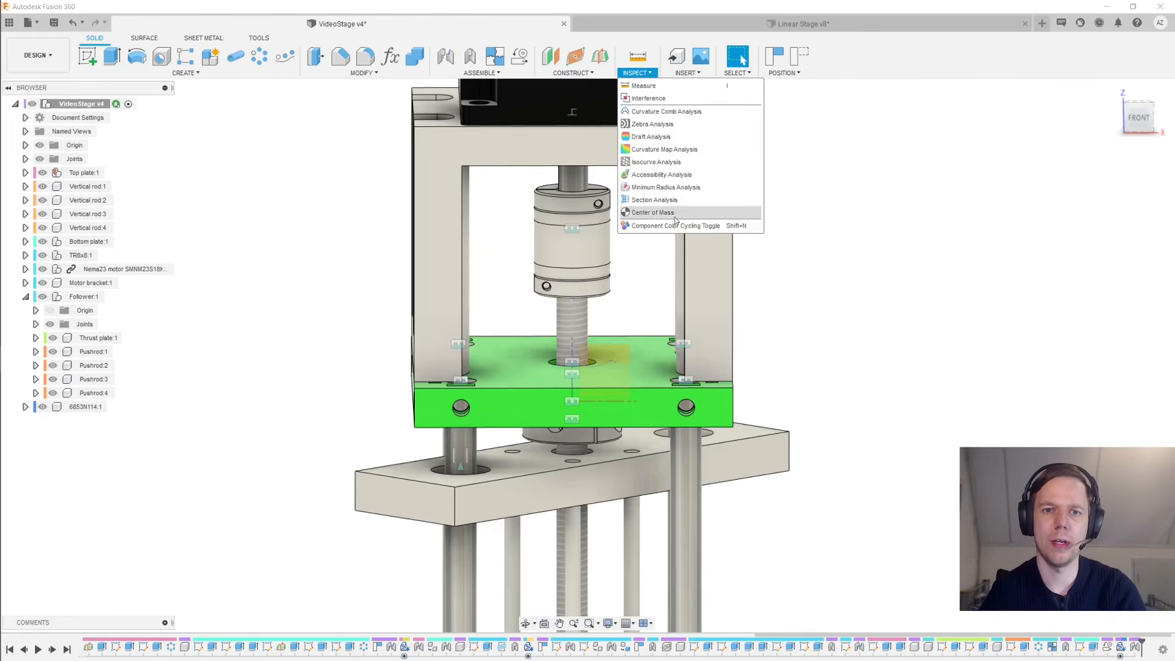
pyautogui.click(683, 200)
pyautogui.click(611, 348)
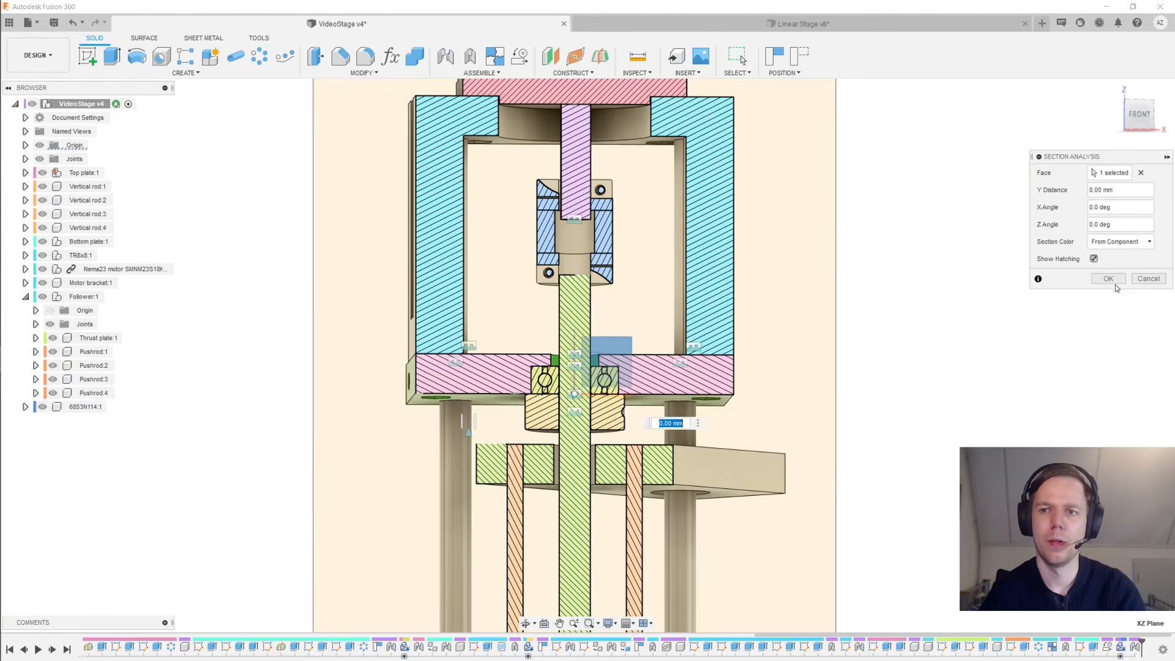
pyautogui.click(1110, 280)
pyautogui.click(1137, 123)
pyautogui.scroll(5, 606, 236)
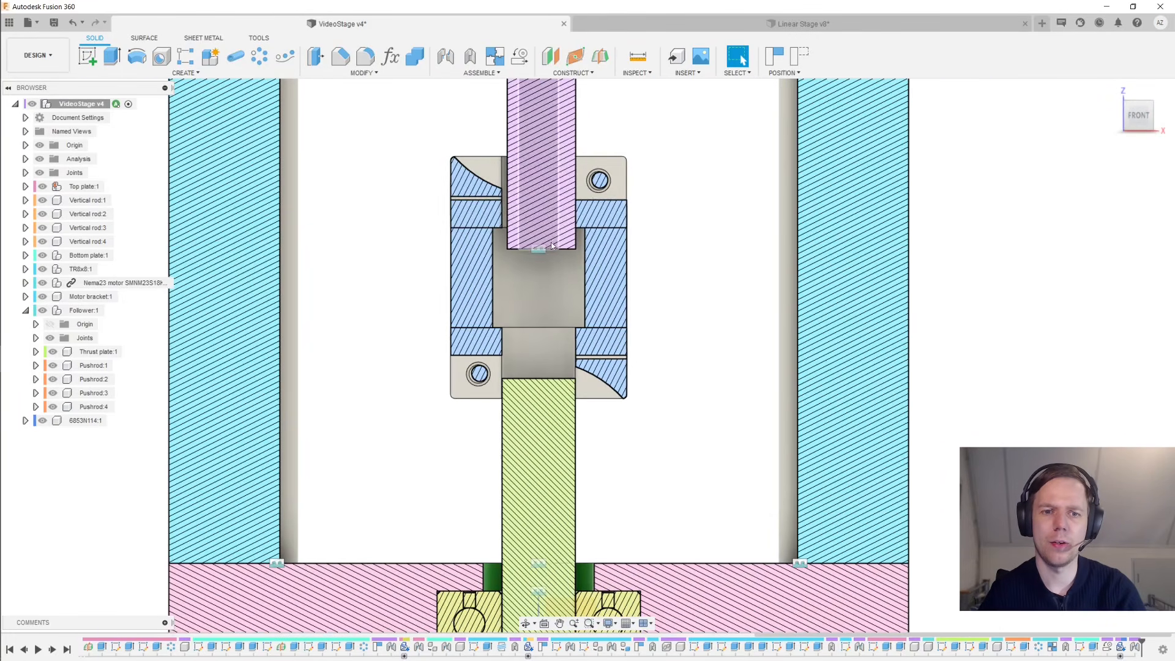
pyautogui.scroll(2, 690, 231)
pyautogui.scroll(3, 612, 202)
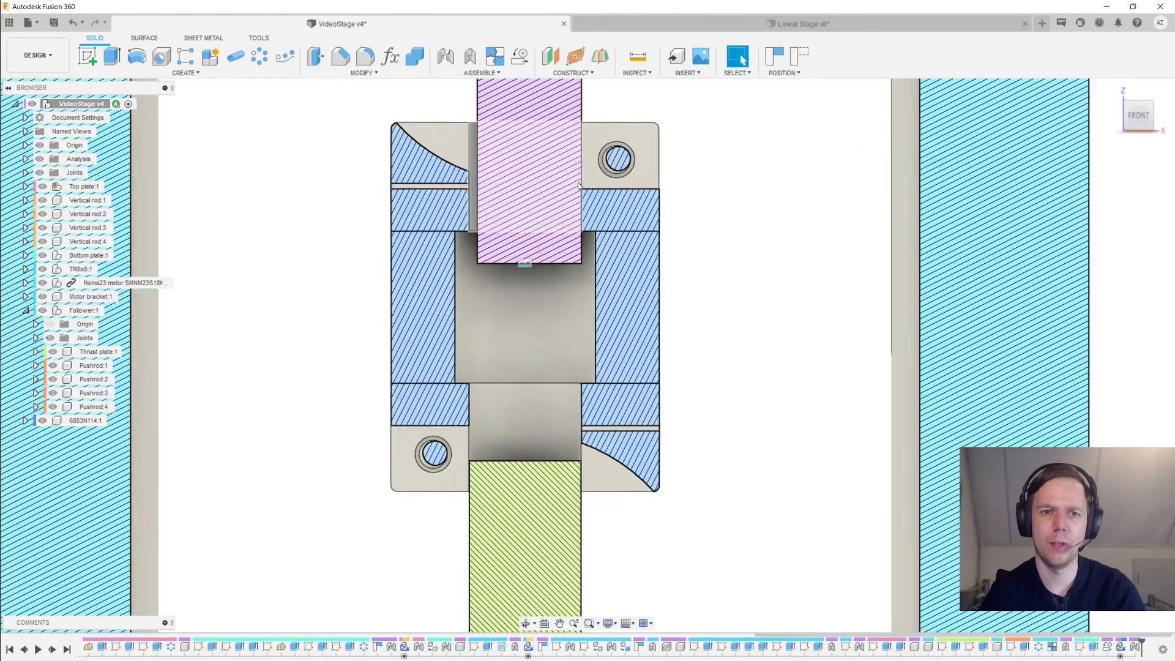
pyautogui.scroll(-3, 551, 211)
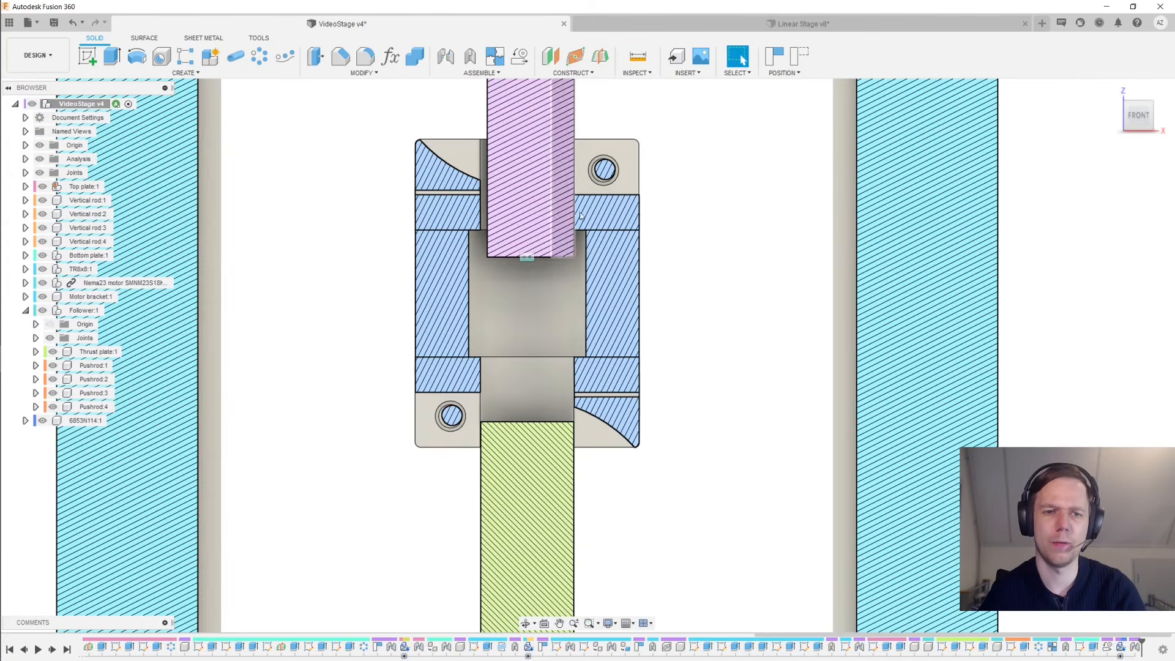
# Edit the joint between coupling and motor shaft, setting its Z offset to -7 mm
pyautogui.rightClick(1134, 648)
pyautogui.click(1096, 511)
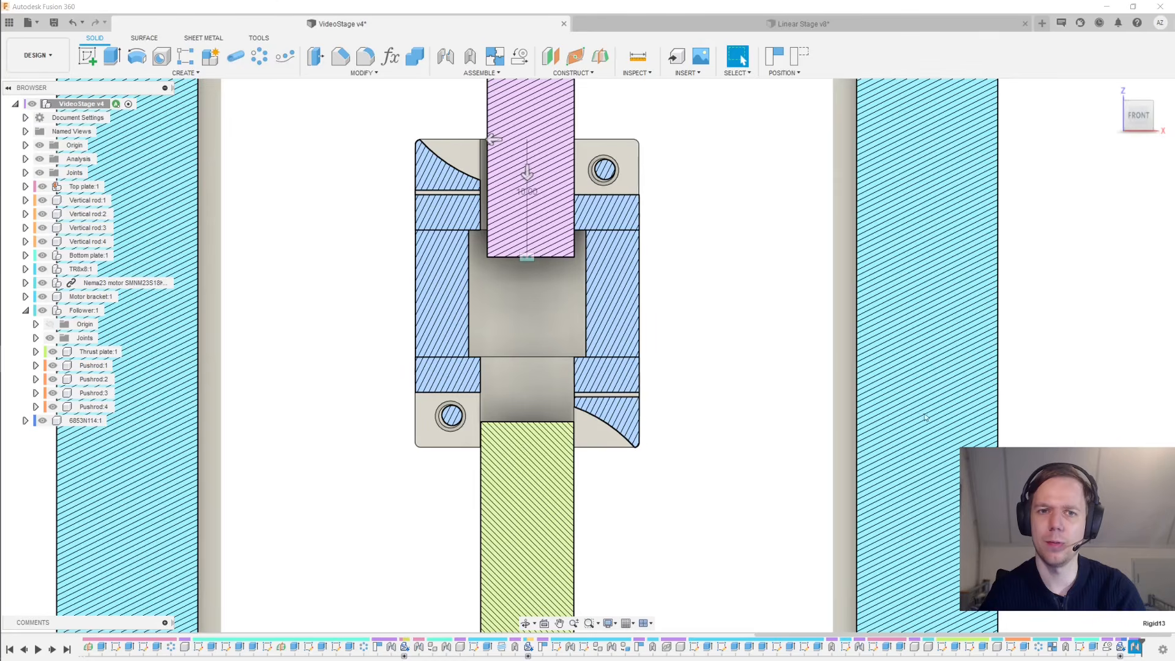
pyautogui.moveTo(527, 169); pyautogui.dragTo(527, 203)
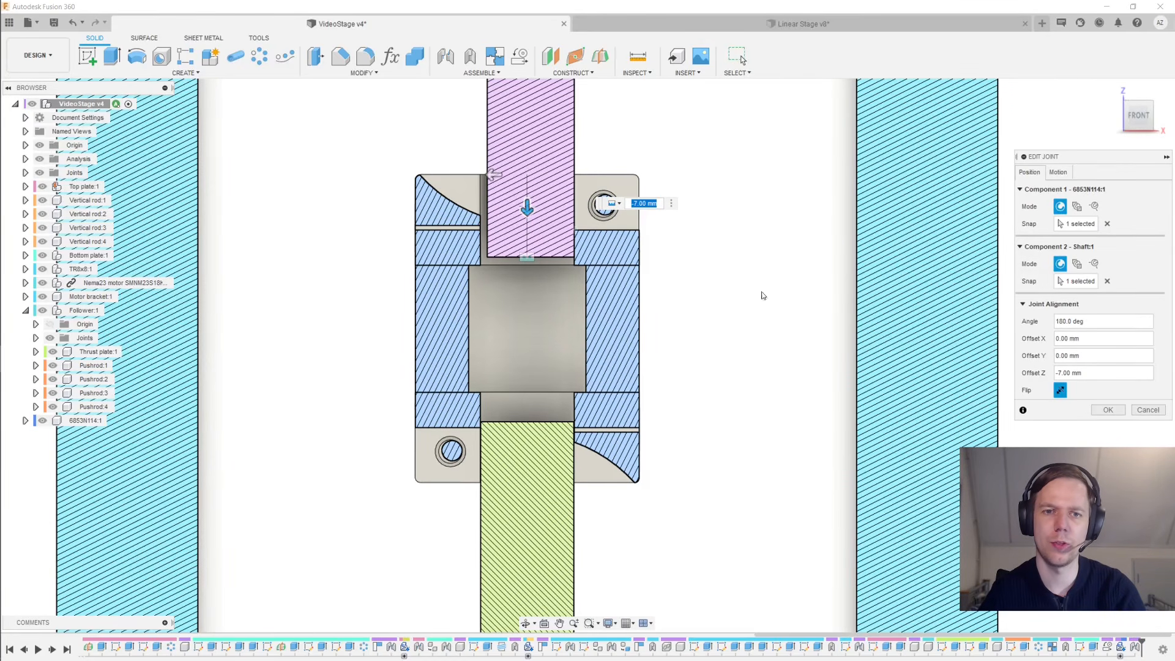
pyautogui.click(1108, 410)
pyautogui.scroll(-3, 837, 380)
pyautogui.scroll(5, 686, 303)
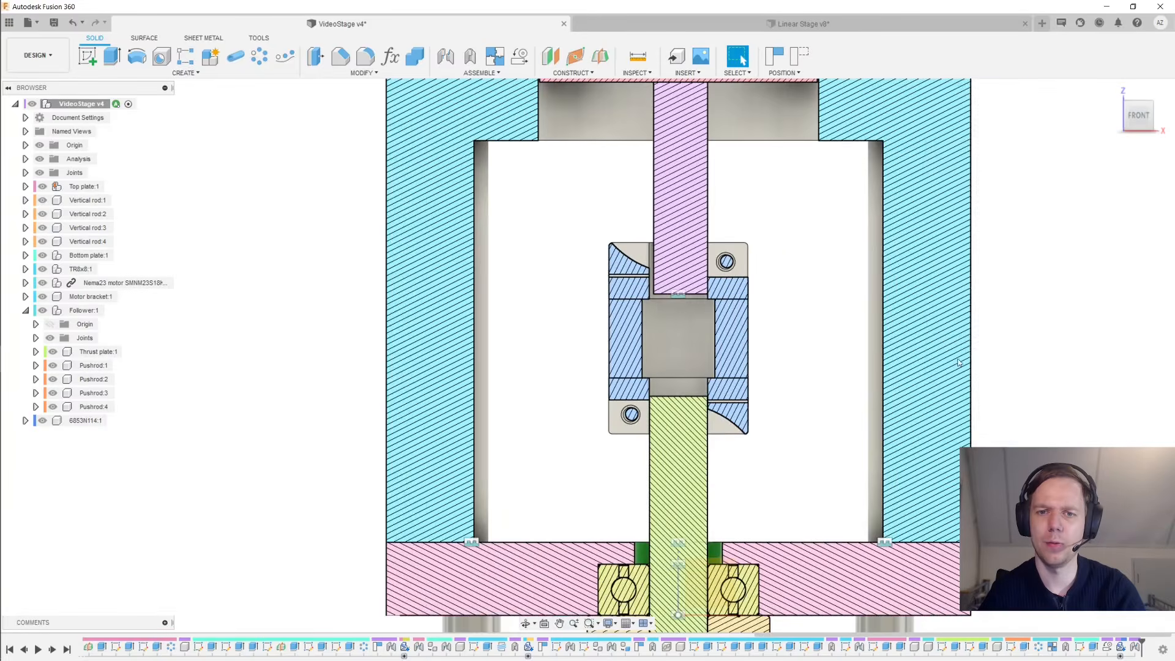
# Check the shaft radius in the section through the coupling, and hide the section analysis
pyautogui.click(669, 267)
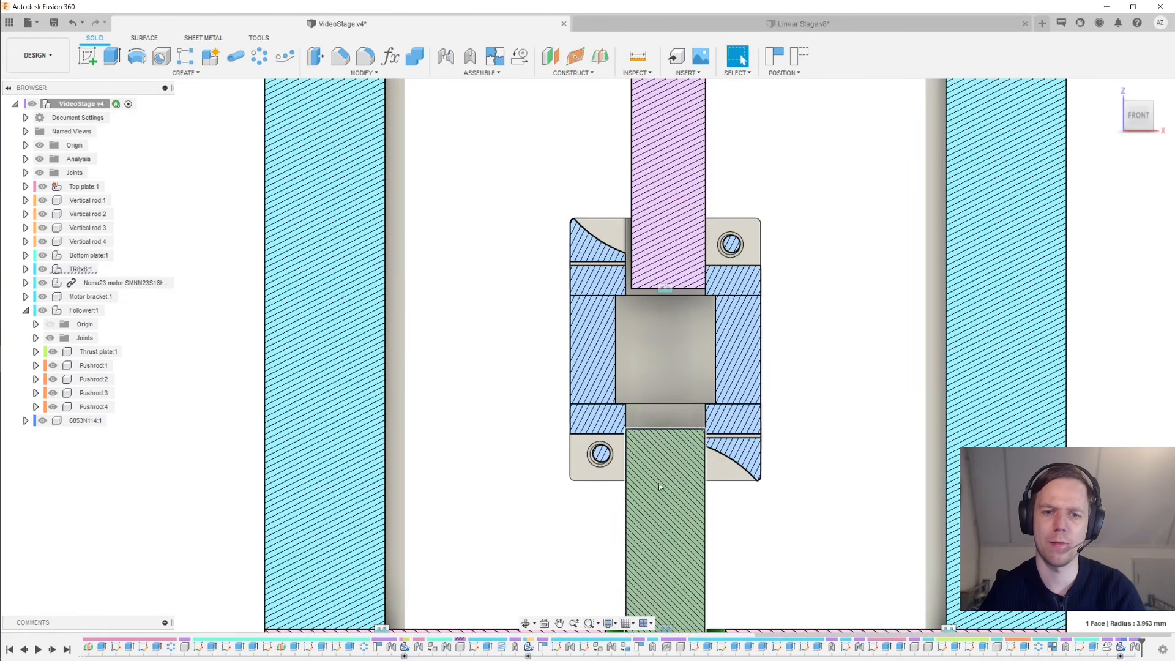
pyautogui.scroll(-3, 966, 386)
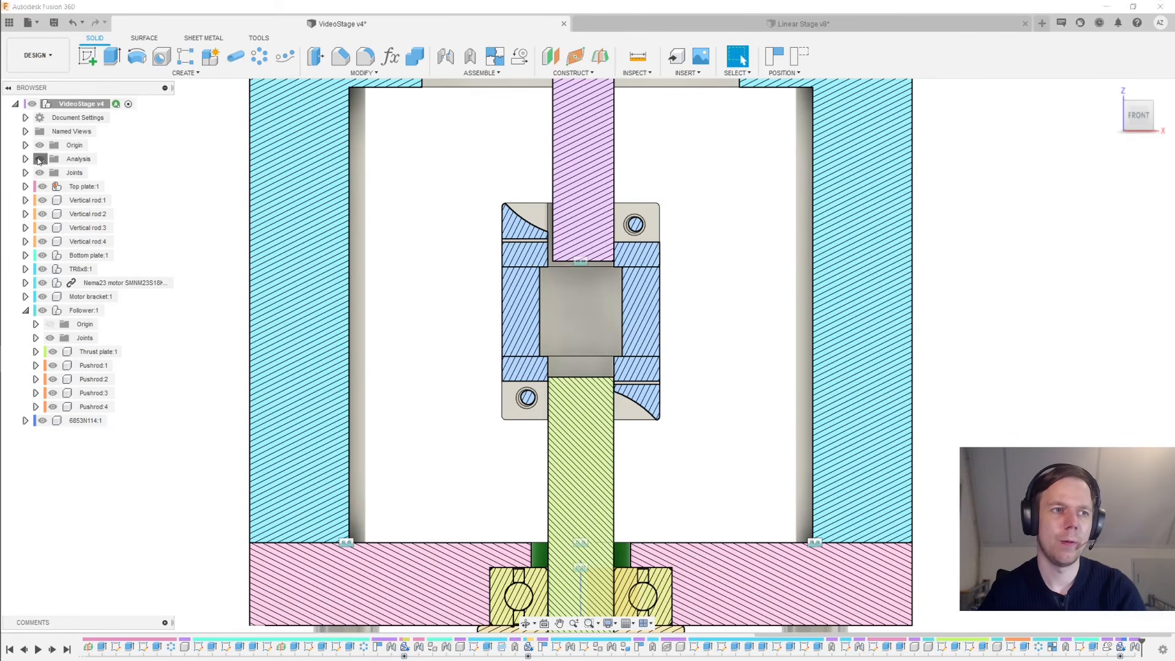
pyautogui.click(39, 160)
pyautogui.keyDown('shift'); pyautogui.moveTo(945, 341); pyautogui.dragTo(928, 352, button='middle'); pyautogui.keyUp('shift')
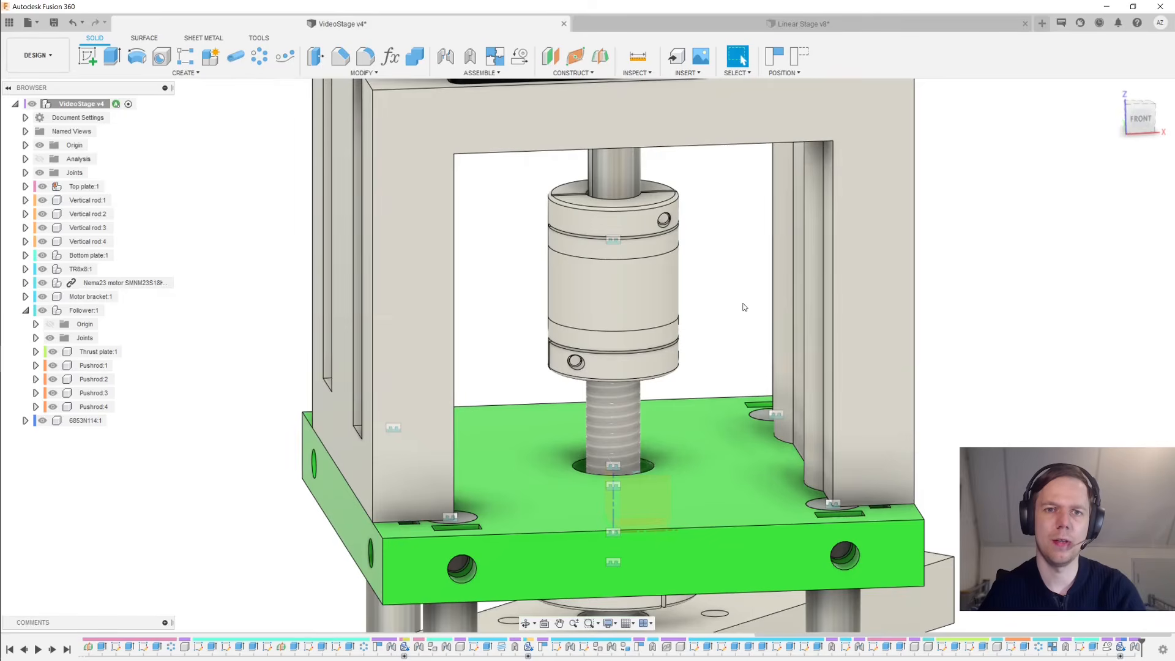
pyautogui.moveTo(745, 307); pyautogui.dragTo(661, 269, button='middle')
# Create a rigid as-built joint between the TR8x8 lead screw and the coupling
pyautogui.hotkey('shift', 'j')
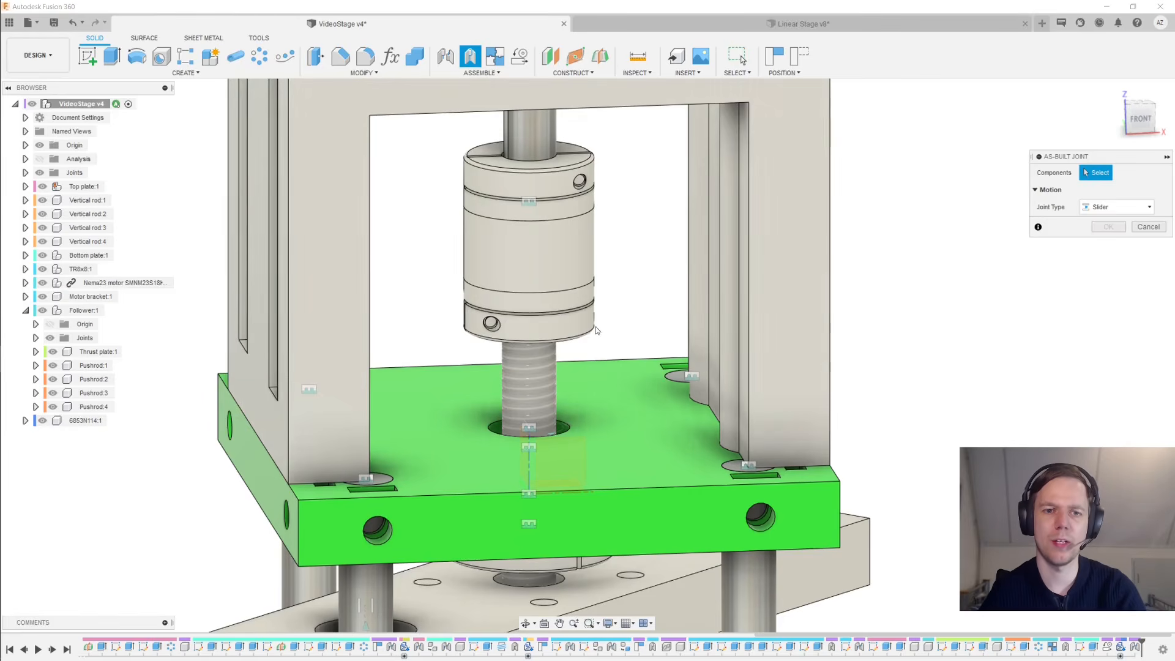
pyautogui.click(538, 374)
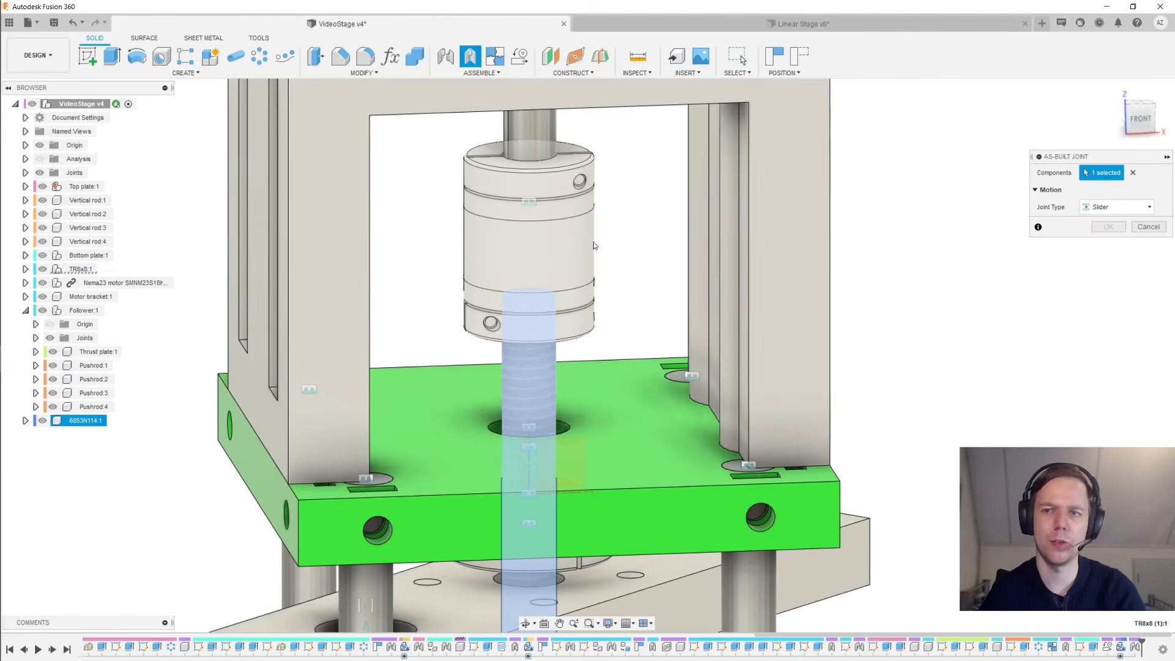
pyautogui.click(559, 248)
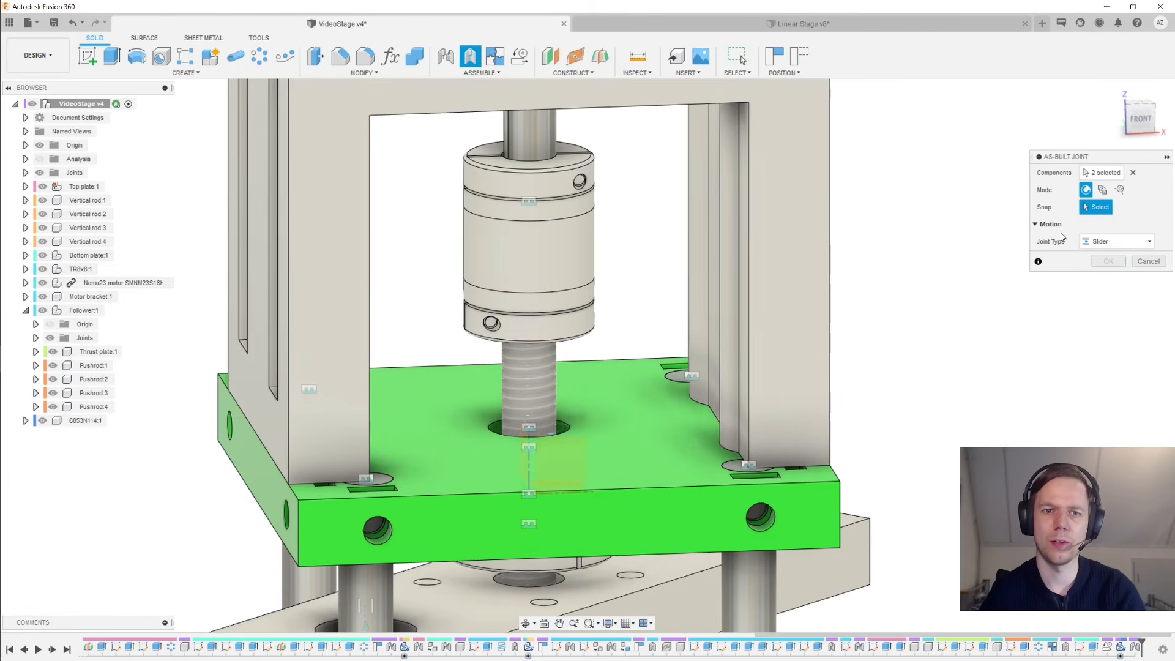
pyautogui.click(1118, 241)
pyautogui.click(1109, 257)
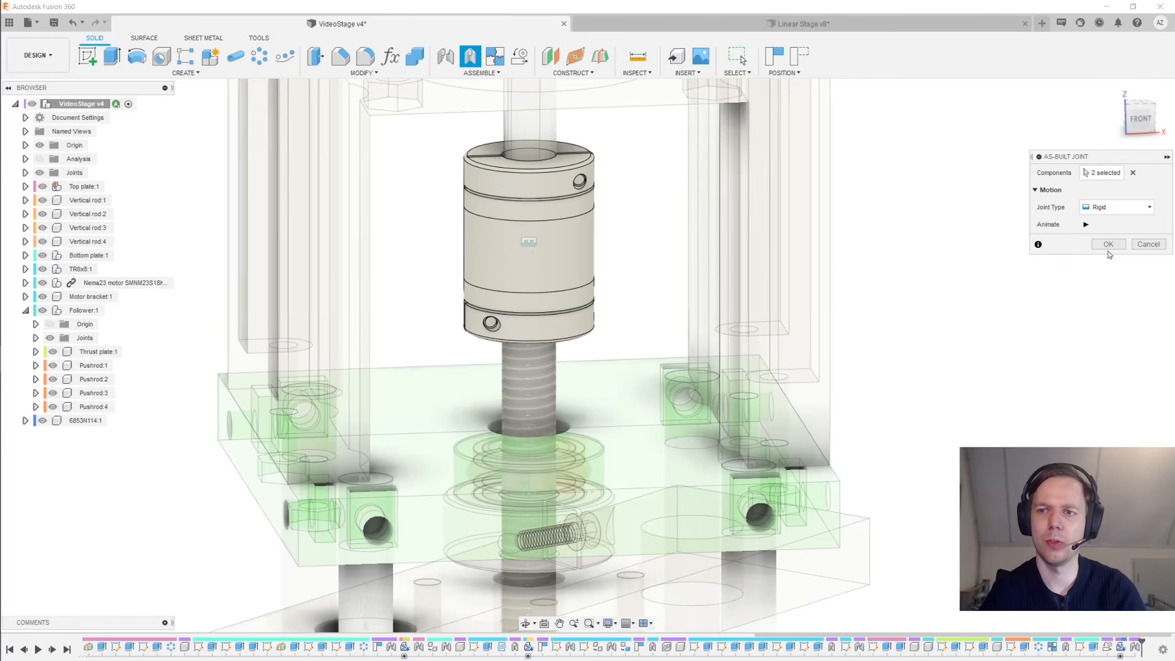
pyautogui.click(1110, 244)
# Animate the model from the lead screw's revolute joint to check the linked motion, and end the animation
pyautogui.scroll(5, 493, 404)
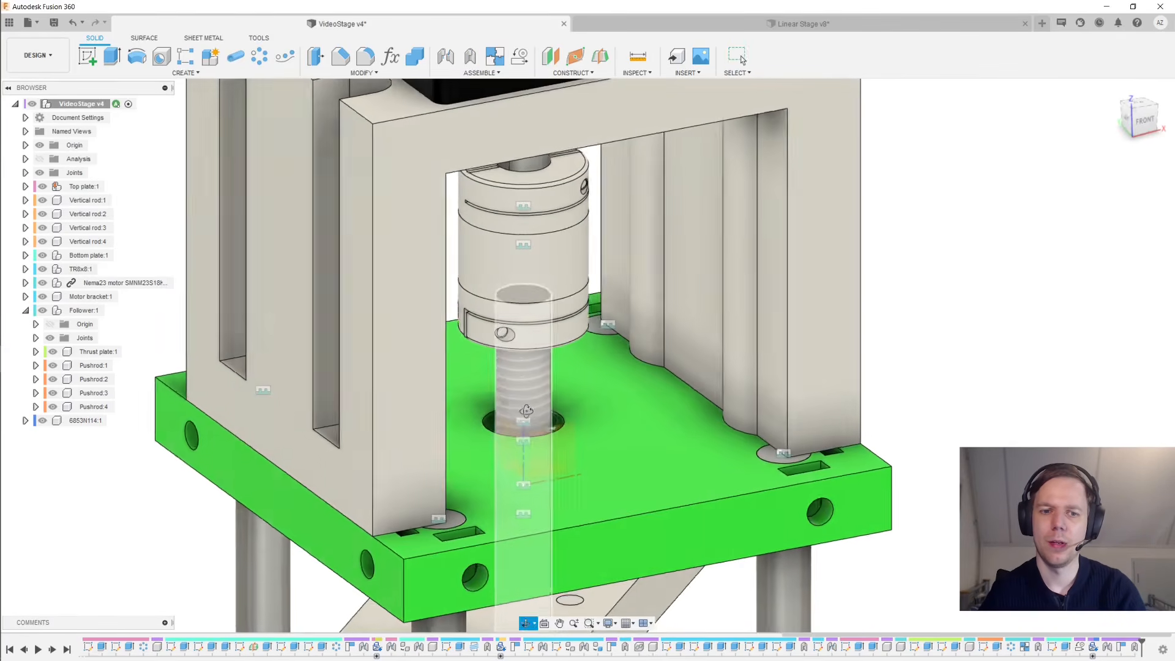
pyautogui.scroll(2, 510, 416)
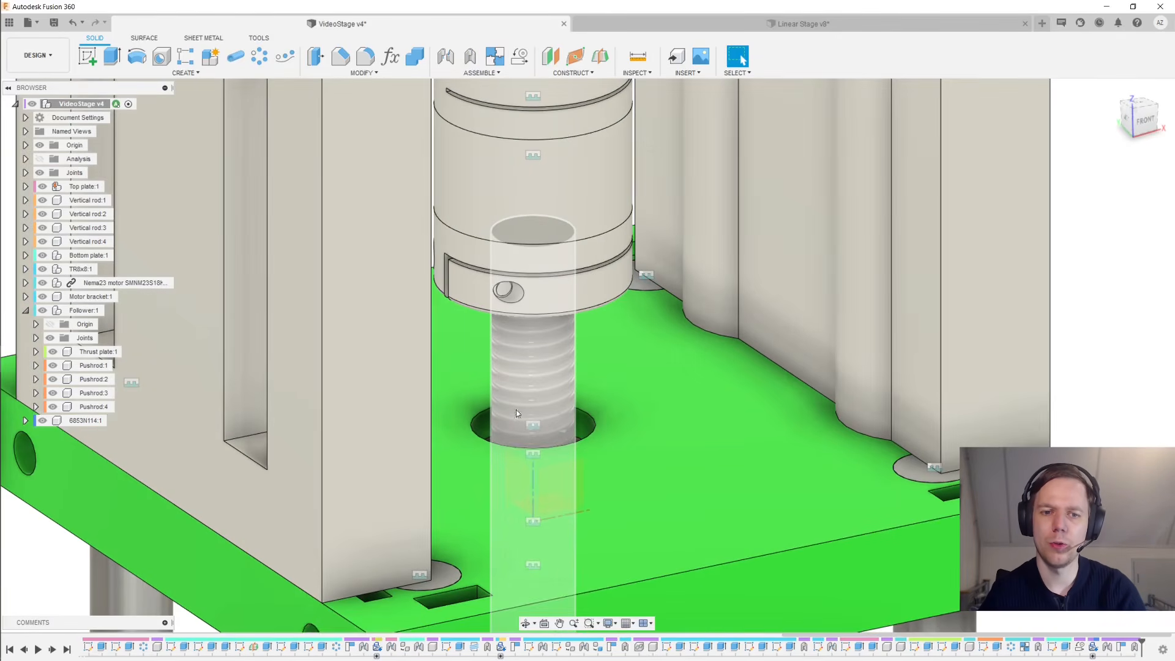
pyautogui.rightClick(562, 431)
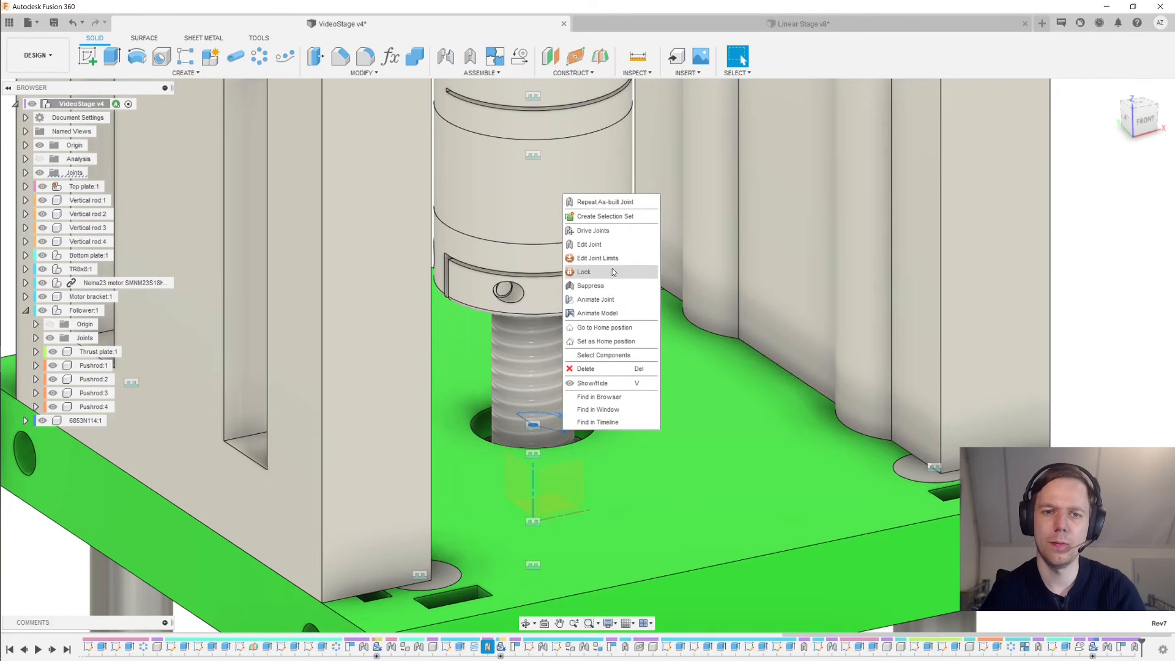
pyautogui.click(634, 314)
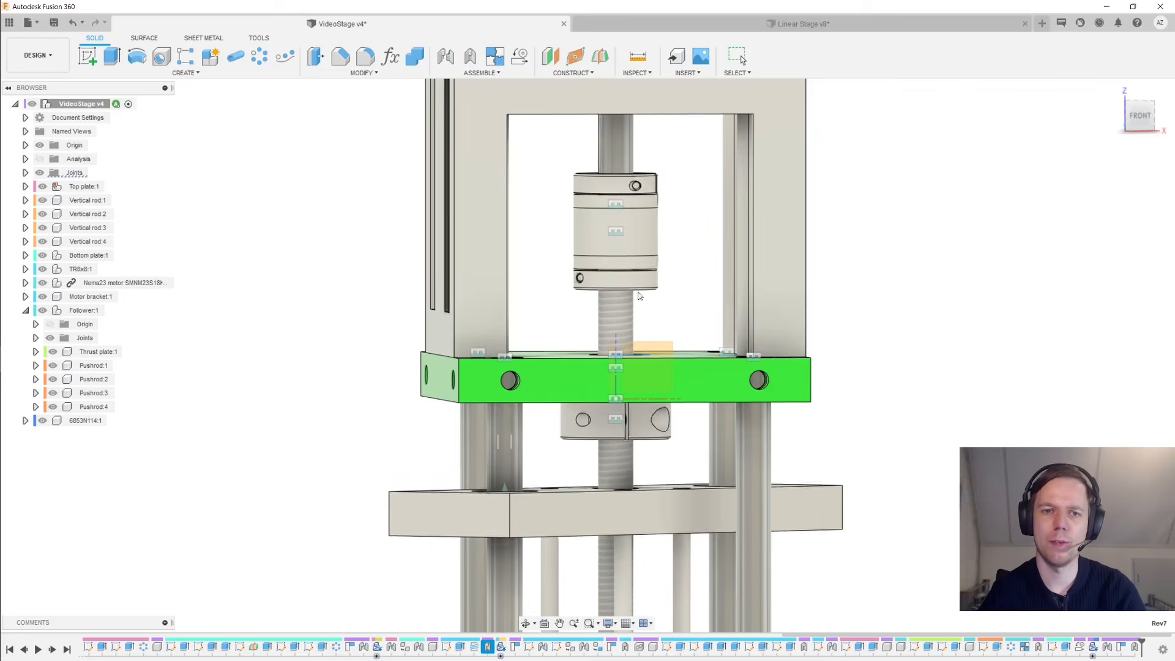
pyautogui.scroll(-2, 667, 269)
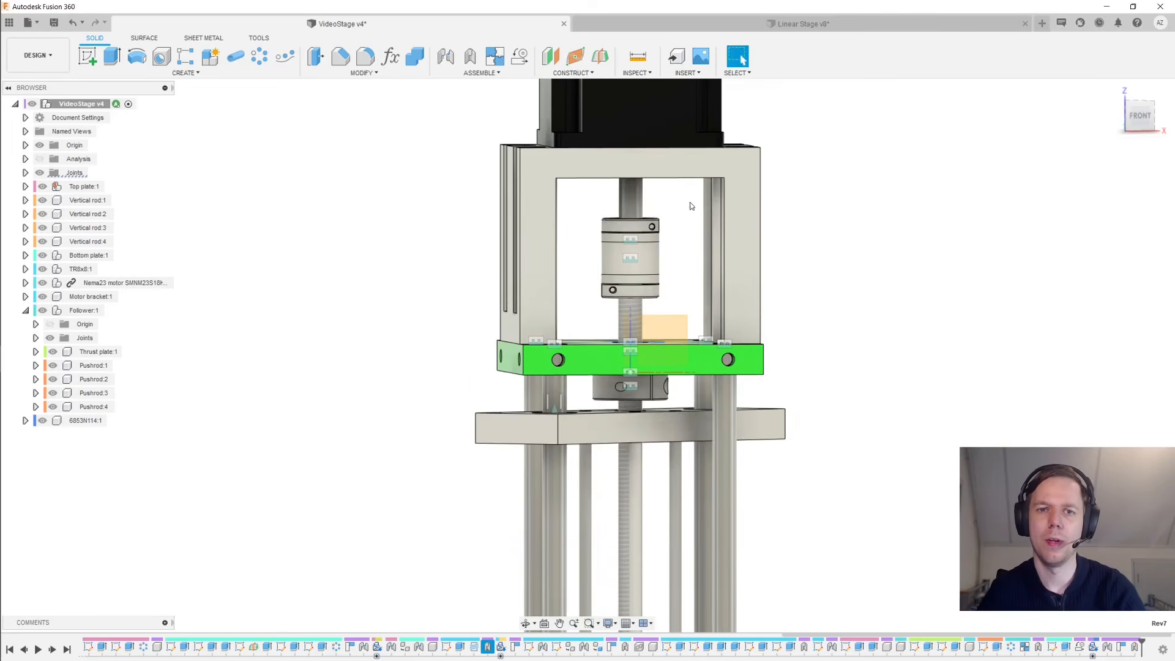
# Animate the model from the motor shaft's revolute joint while viewing the coupling, and end the animation
pyautogui.keyDown('shift'); pyautogui.moveTo(695, 202); pyautogui.dragTo(594, 197, button='middle'); pyautogui.keyUp('shift')
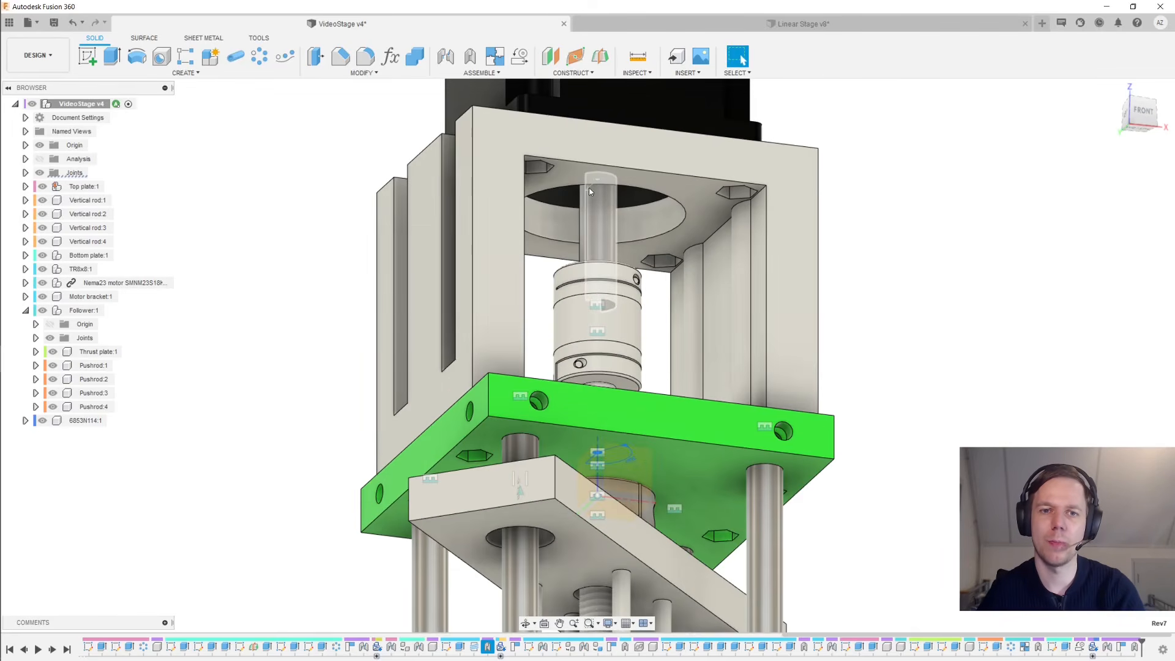
pyautogui.rightClick(589, 188)
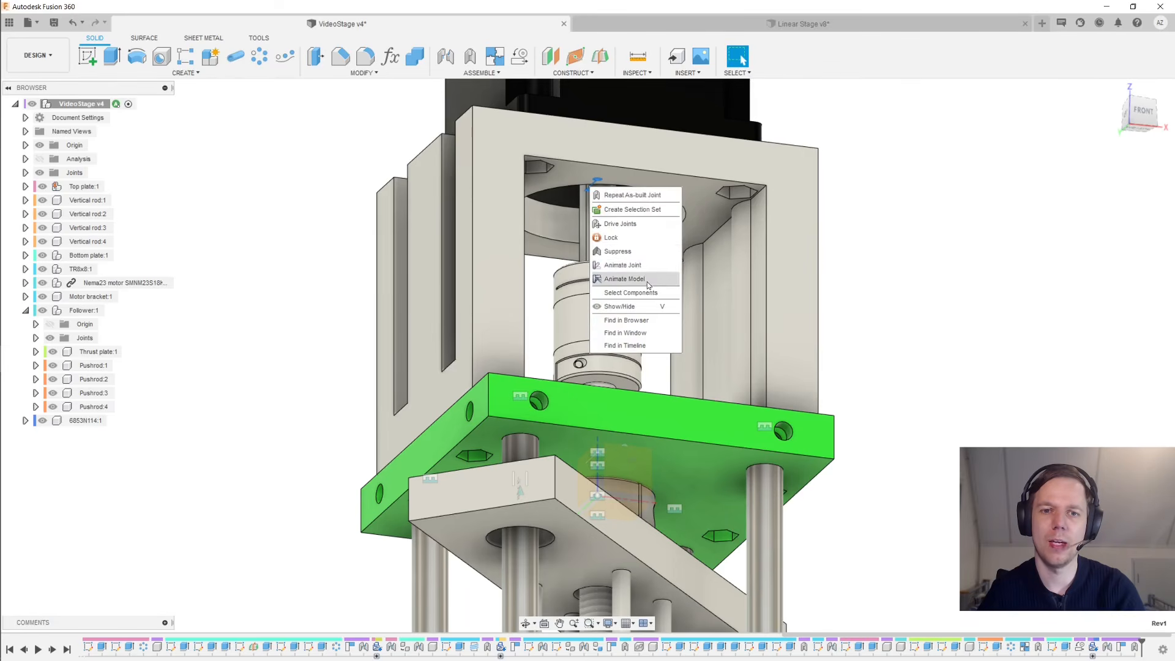
pyautogui.click(625, 279)
pyautogui.keyDown('shift'); pyautogui.moveTo(939, 354); pyautogui.dragTo(866, 313, button='middle'); pyautogui.keyUp('shift')
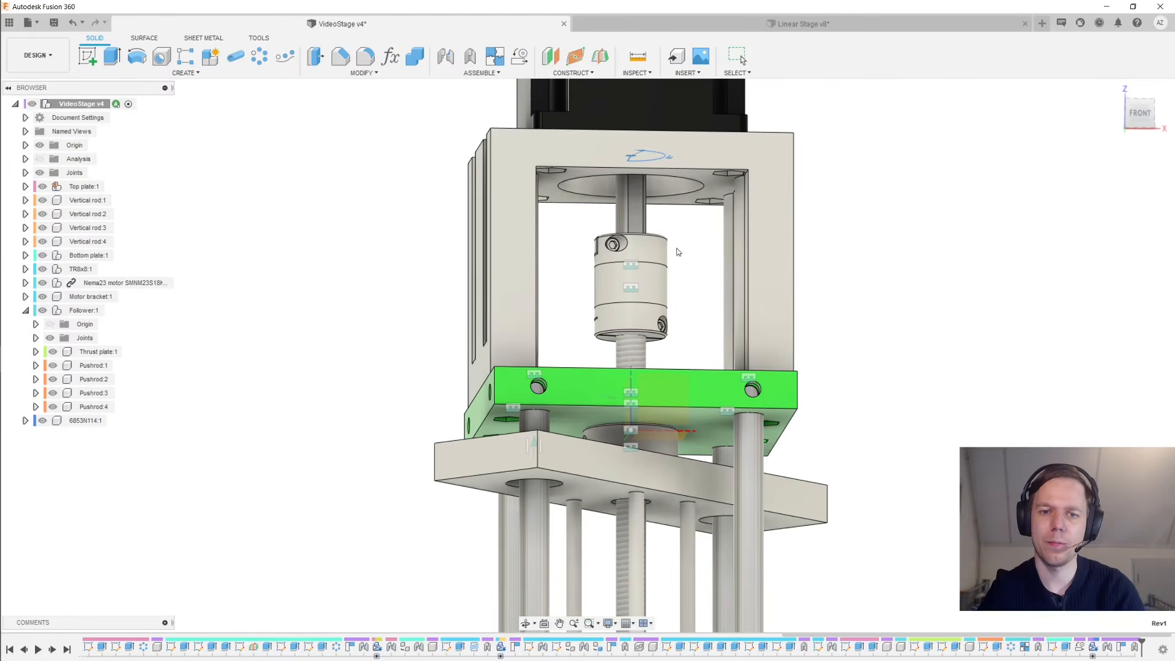
pyautogui.scroll(1, 678, 251)
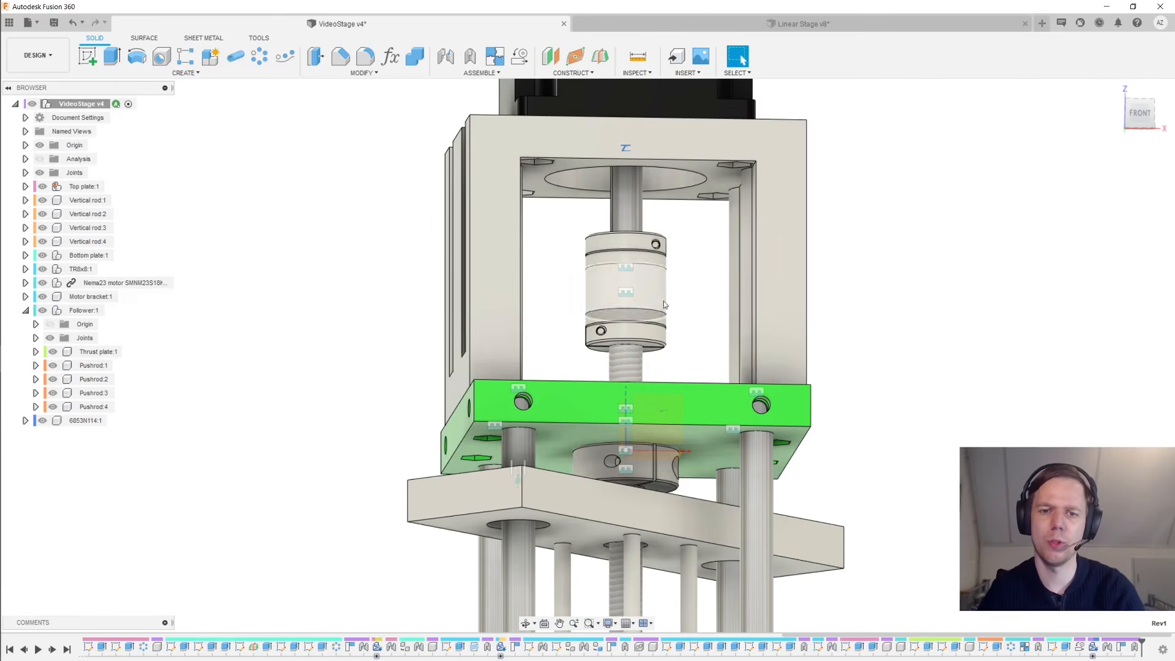
# Slide the follower down along the vertical rods to test that the lead screw and coupling turn with it
pyautogui.keyDown('shift'); pyautogui.moveTo(726, 367); pyautogui.dragTo(730, 429, button='middle'); pyautogui.keyUp('shift')
pyautogui.scroll(-2, 729, 495)
pyautogui.moveTo(729, 496); pyautogui.dragTo(624, 254, button='middle')
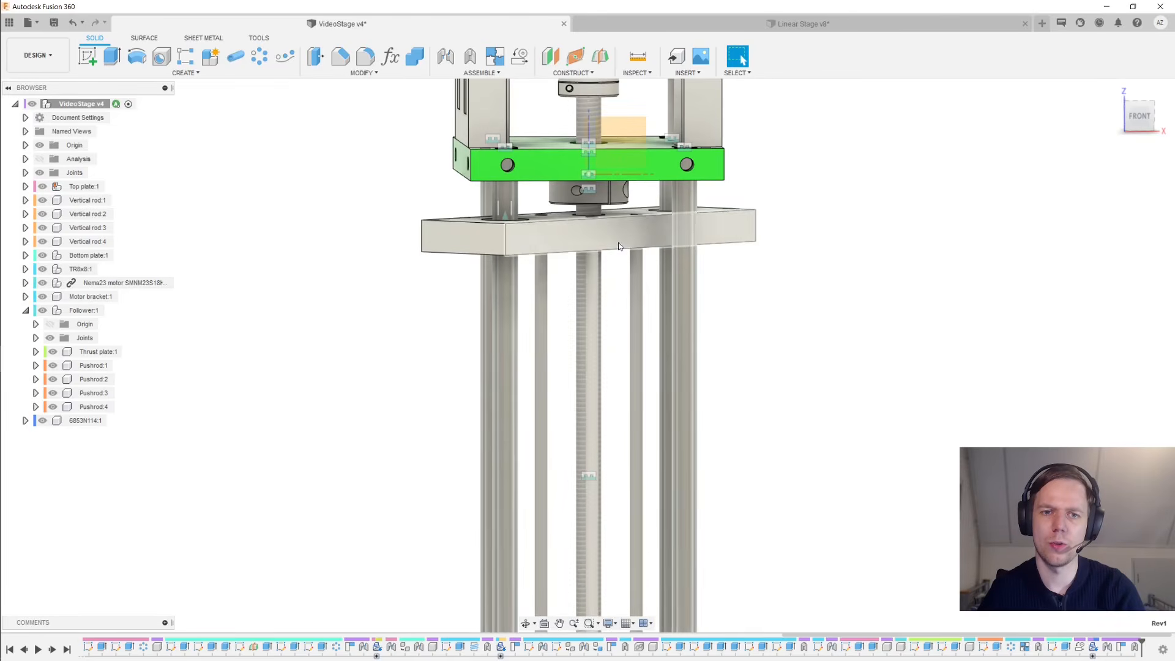
pyautogui.moveTo(634, 241); pyautogui.dragTo(639, 481)
pyautogui.scroll(-3, 774, 361)
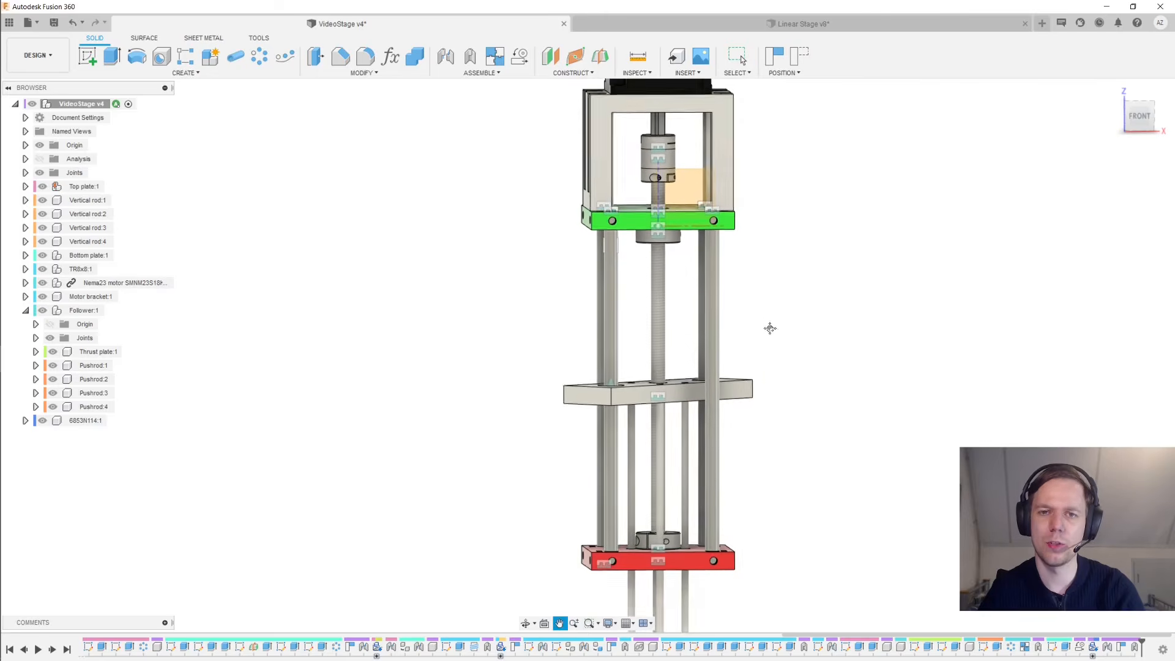
# Rerun the model animation from the motor shaft's joint, examine the whole stage's travel, and end the animation
pyautogui.scroll(3, 769, 329)
pyautogui.keyDown('shift'); pyautogui.moveTo(745, 263); pyautogui.dragTo(569, 138, button='middle'); pyautogui.keyUp('shift')
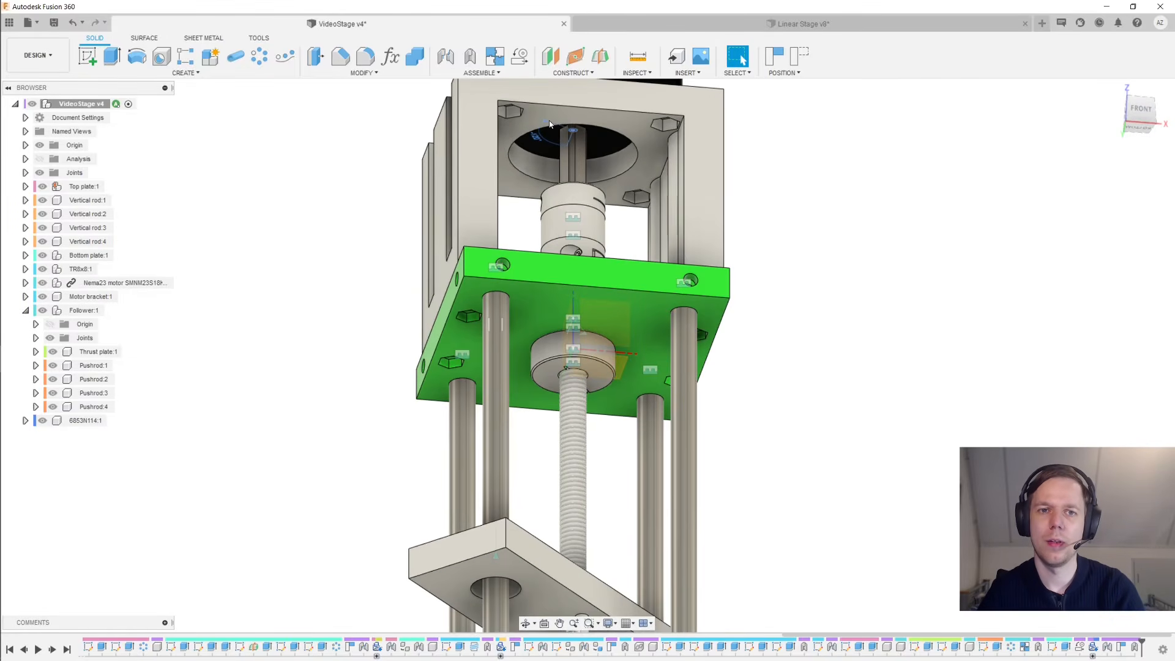
pyautogui.rightClick(549, 121)
pyautogui.click(606, 214)
pyautogui.scroll(-1, 820, 299)
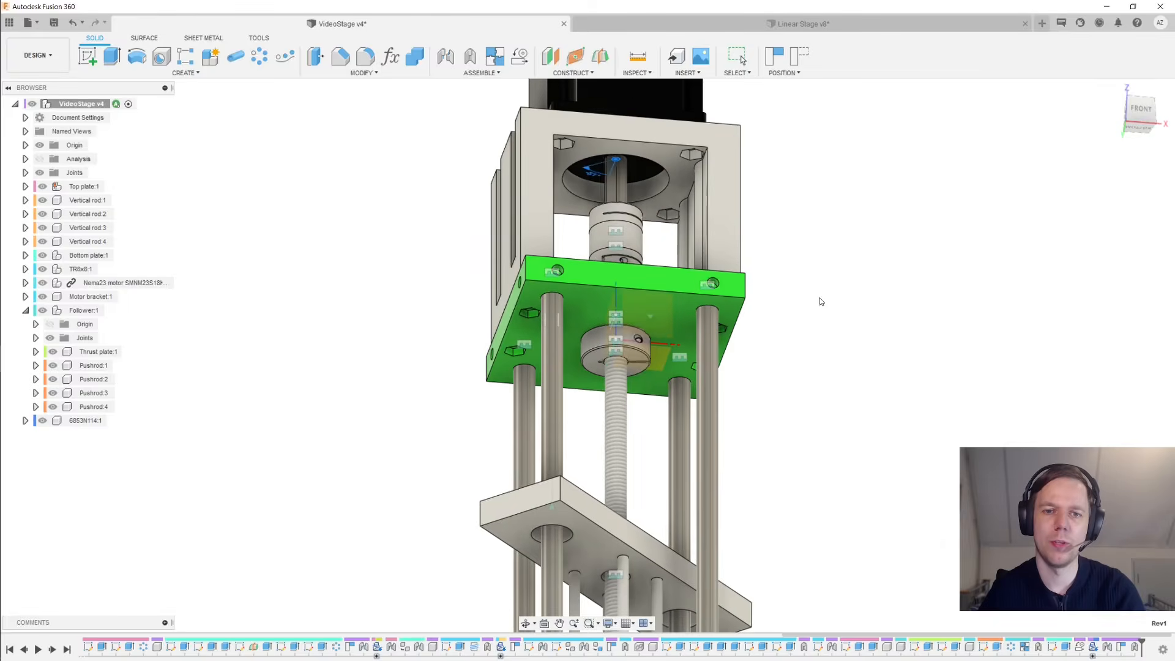
pyautogui.keyDown('shift'); pyautogui.moveTo(820, 302); pyautogui.dragTo(811, 354, button='middle'); pyautogui.keyUp('shift')
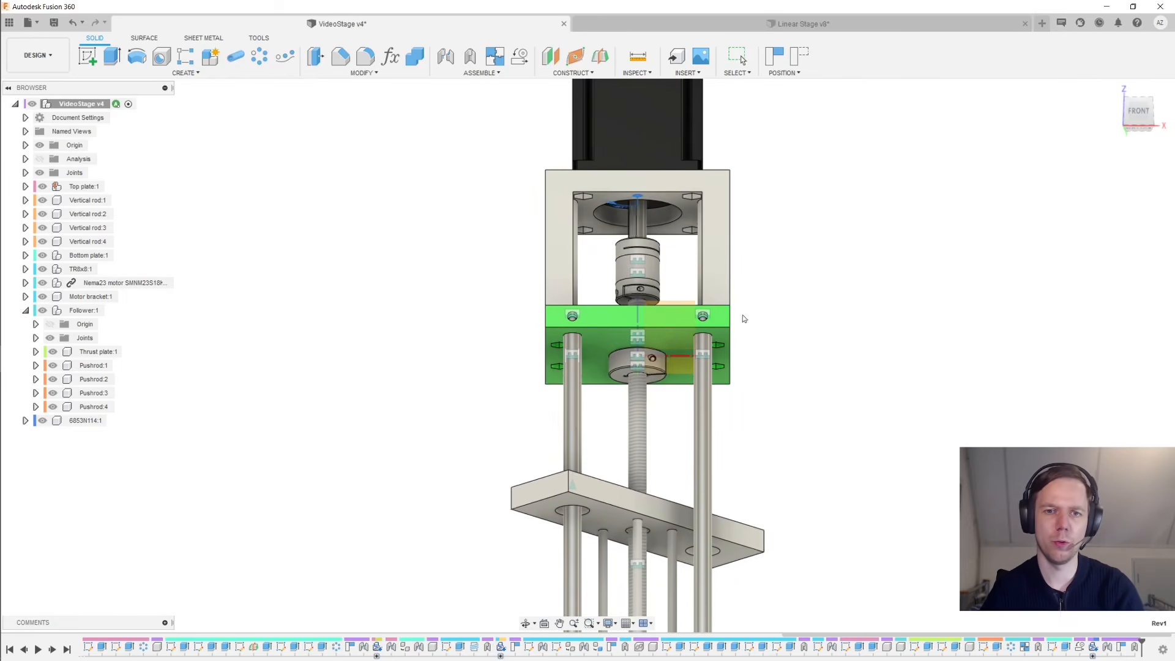
pyautogui.scroll(-2, 808, 289)
pyautogui.moveTo(866, 341); pyautogui.dragTo(803, 354, button='middle')
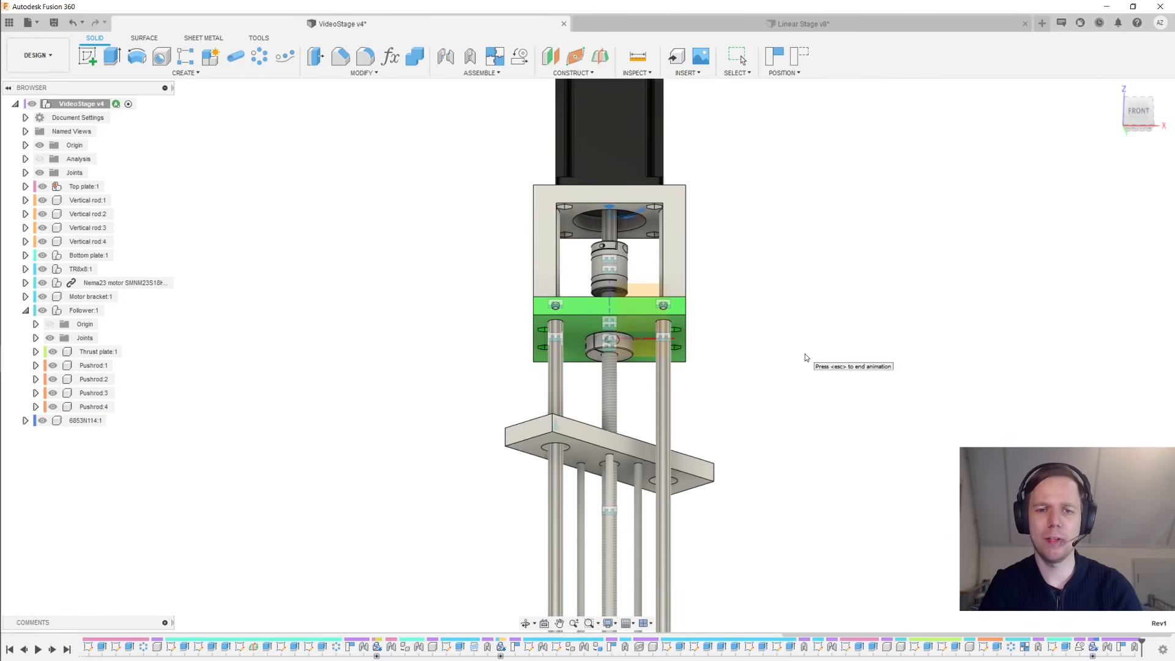
pyautogui.scroll(-2, 805, 355)
pyautogui.moveTo(806, 355); pyautogui.dragTo(843, 377, button='middle')
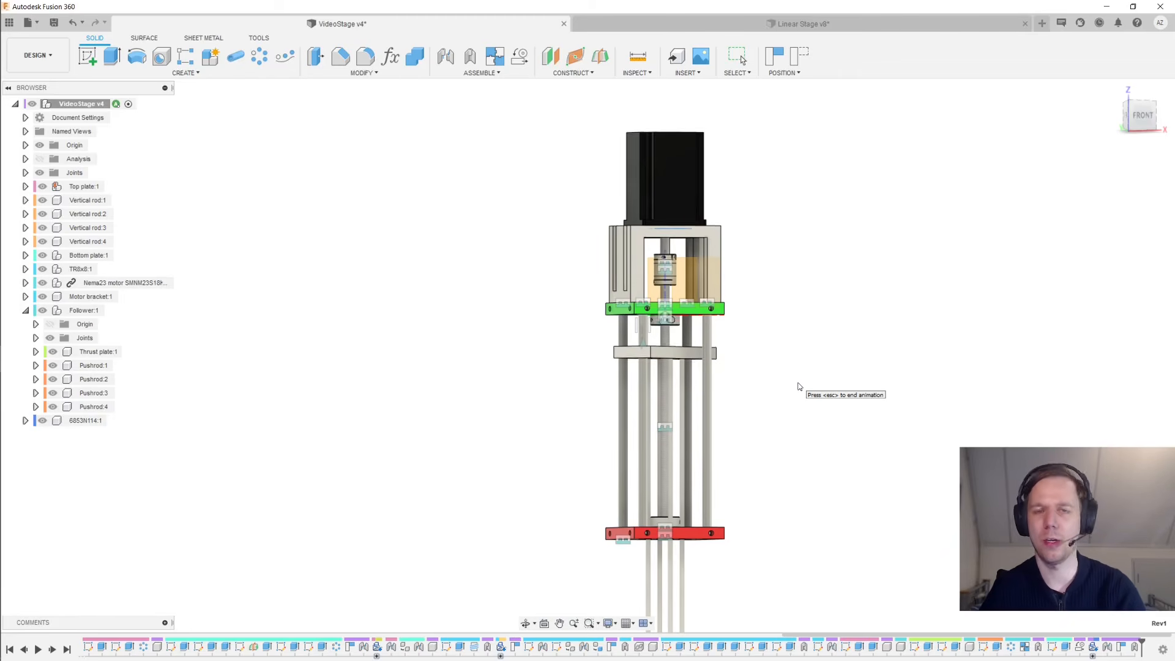
pyautogui.press('Escape')
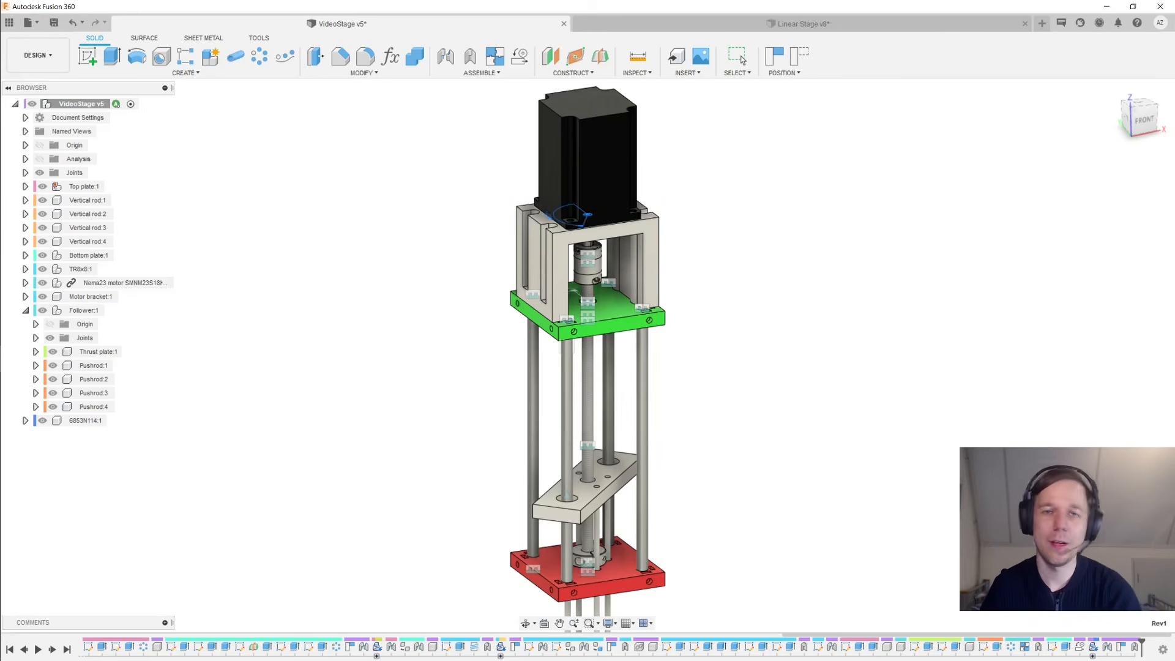